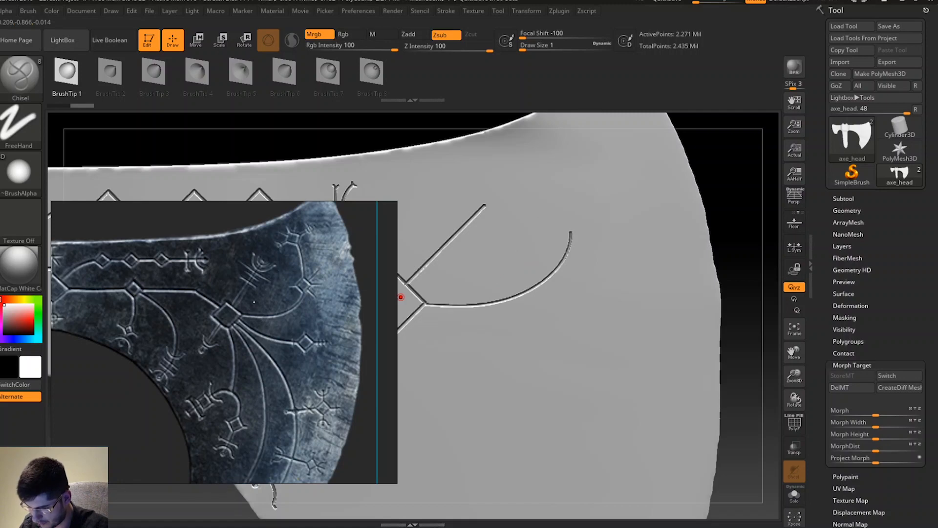
Carve a small diamond outline at the free upper end of the curved groove.
mouse_move(446, 275)
left_mouse_down()
mouse_move(396, 223)
mouse_move(411, 264)
left_mouse_up()
key("ctrl+z")
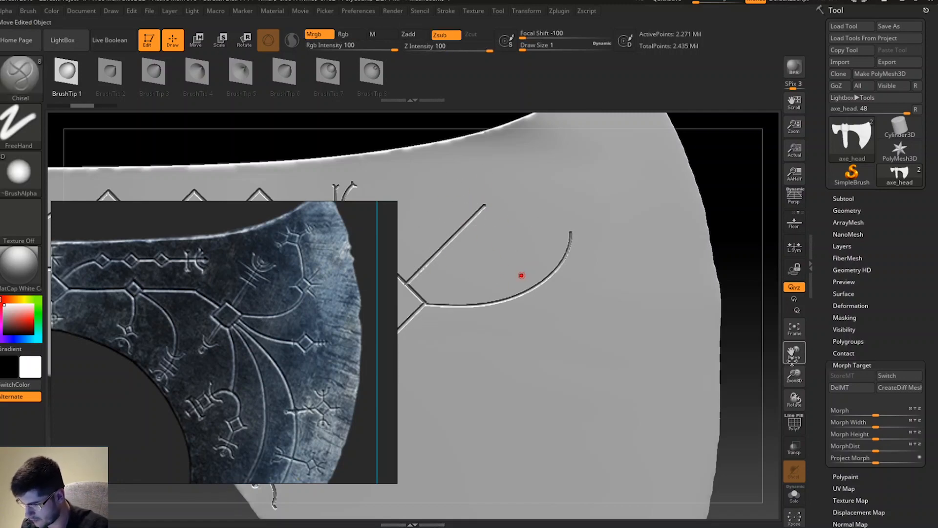
left_click_drag(794, 364, 799, 391)
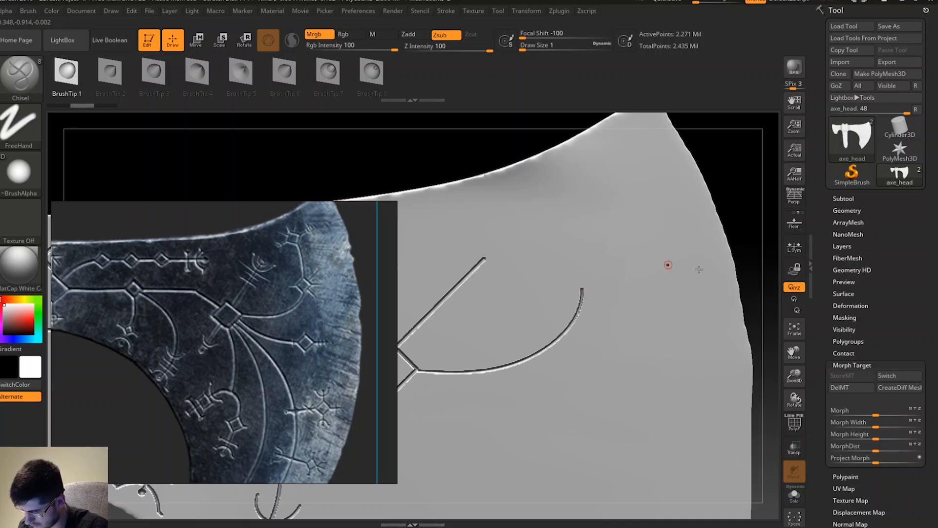
left_click_drag(800, 395, 800, 405)
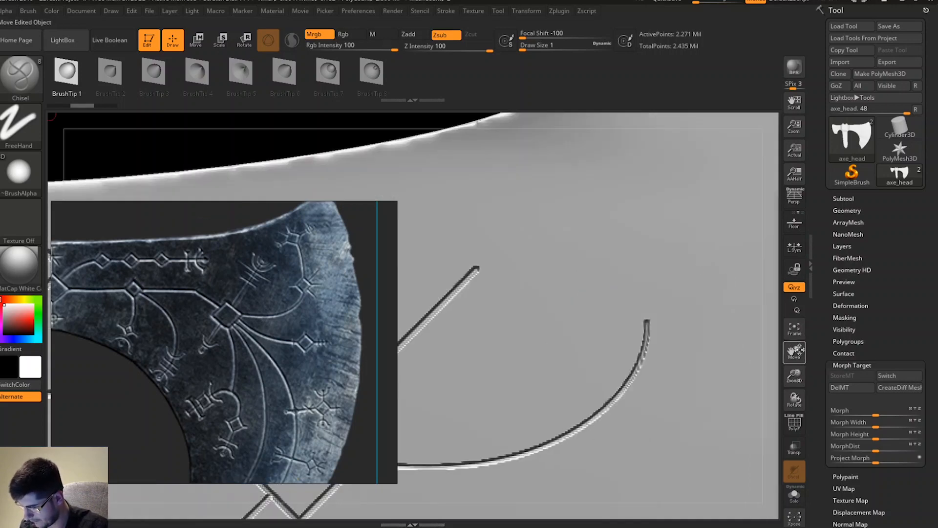
left_click_drag(796, 352, 744, 328)
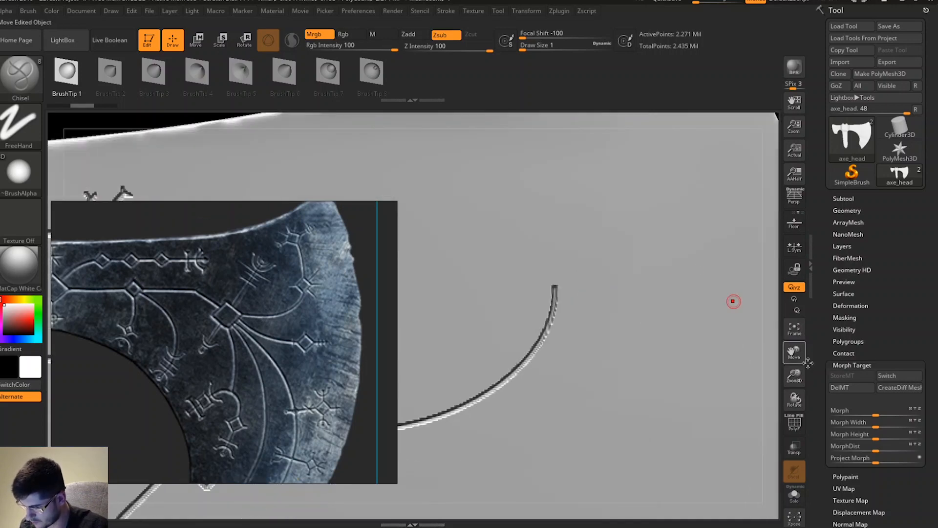
left_click_drag(799, 355, 822, 389)
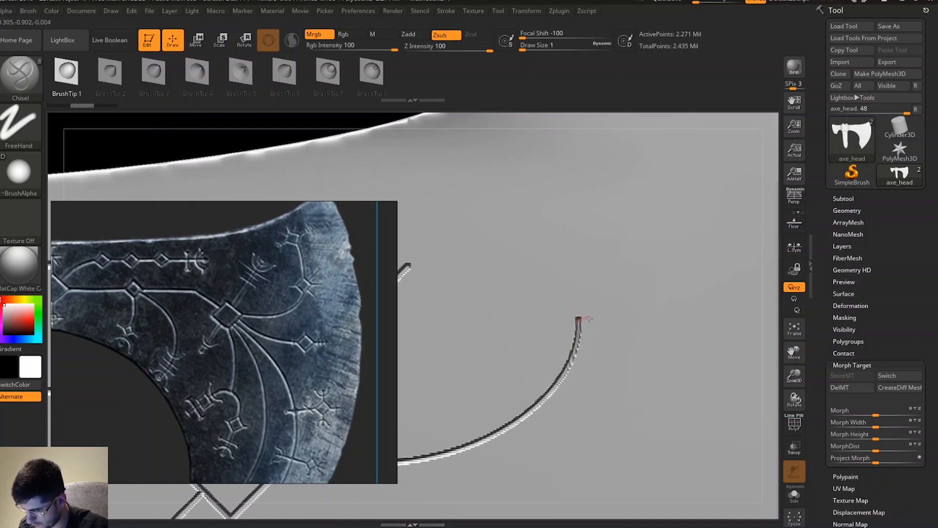
mouse_move(588, 310)
left_mouse_down("shift")
mouse_move(599, 309)
mouse_move(549, 291)
mouse_move(521, 259)
mouse_move(601, 261)
mouse_move(612, 235)
mouse_move(607, 300)
mouse_move(576, 352)
mouse_move(590, 282)
mouse_move(577, 333)
mouse_move(579, 319)
mouse_move(616, 300)
mouse_move(634, 330)
mouse_move(604, 342)
mouse_move(528, 311)
mouse_move(521, 293)
mouse_move(572, 318)
mouse_move(634, 331)
mouse_move(645, 330)
mouse_move(642, 323)
left_mouse_up("shift")
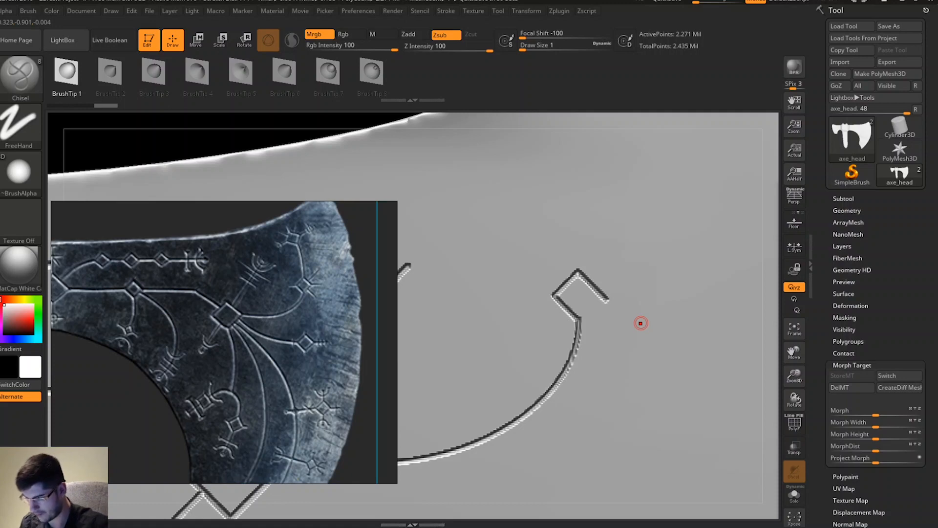
key("ctrl+z")
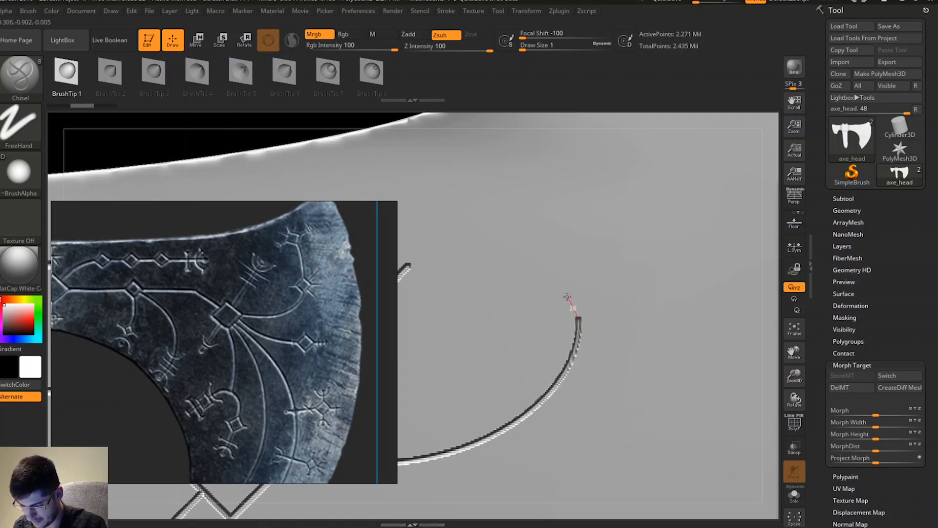
mouse_move(567, 297)
left_mouse_down()
mouse_move(546, 291)
mouse_move(522, 263)
mouse_move(540, 277)
mouse_move(578, 278)
mouse_move(570, 268)
mouse_move(611, 244)
mouse_move(574, 348)
mouse_move(605, 313)
mouse_move(637, 328)
mouse_move(623, 320)
mouse_move(629, 327)
mouse_move(589, 344)
mouse_move(565, 337)
mouse_move(570, 319)
mouse_move(627, 332)
mouse_move(622, 320)
mouse_move(636, 334)
mouse_move(557, 341)
mouse_move(547, 352)
mouse_move(561, 337)
left_mouse_up()
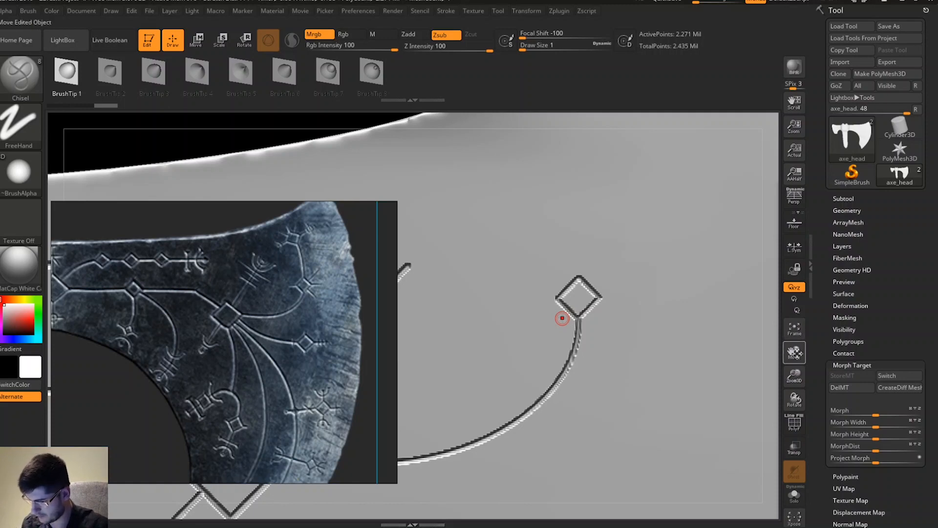
Try carving a long guide arc roughly parallel to the blade's cutting edge, just outside the small diamond.
left_click_drag(796, 353, 843, 411)
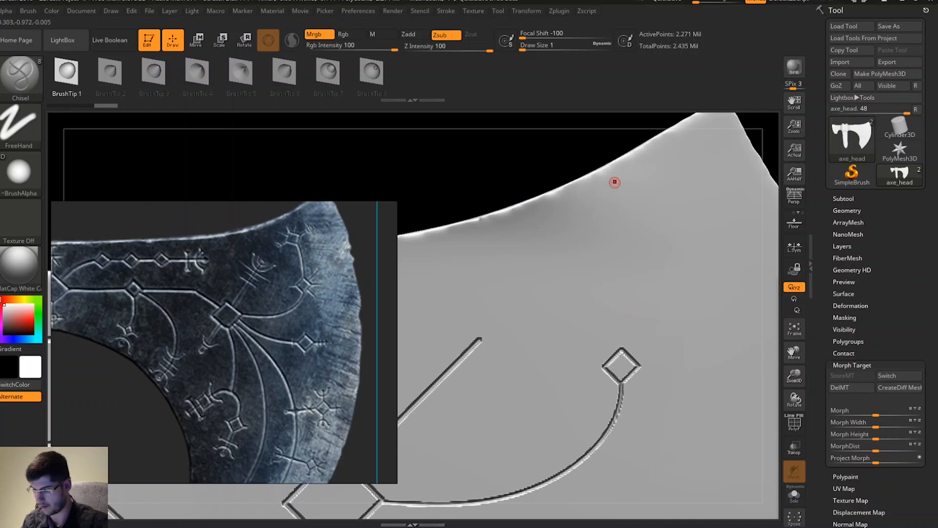
left_click_drag(795, 375, 795, 414)
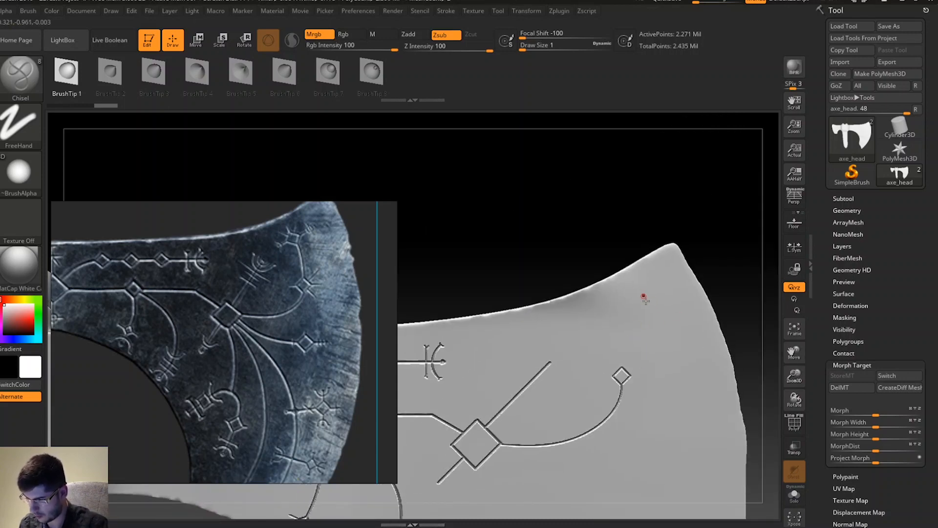
mouse_move(656, 324)
left_mouse_down()
mouse_move(638, 420)
mouse_move(617, 460)
left_mouse_up()
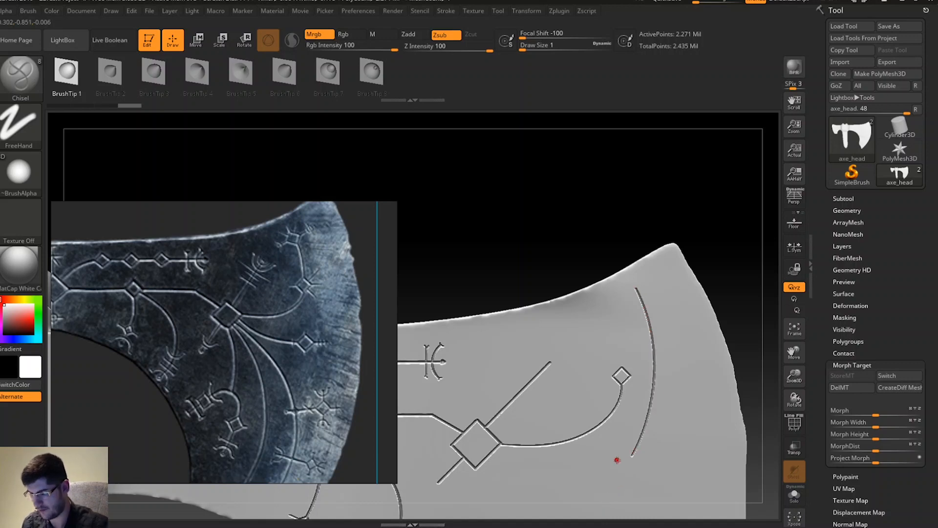
Undo the long arc, the small diamond and the curved groove attached to the large diamond.
left_click_drag(795, 374, 815, 318)
key("ctrl+z")
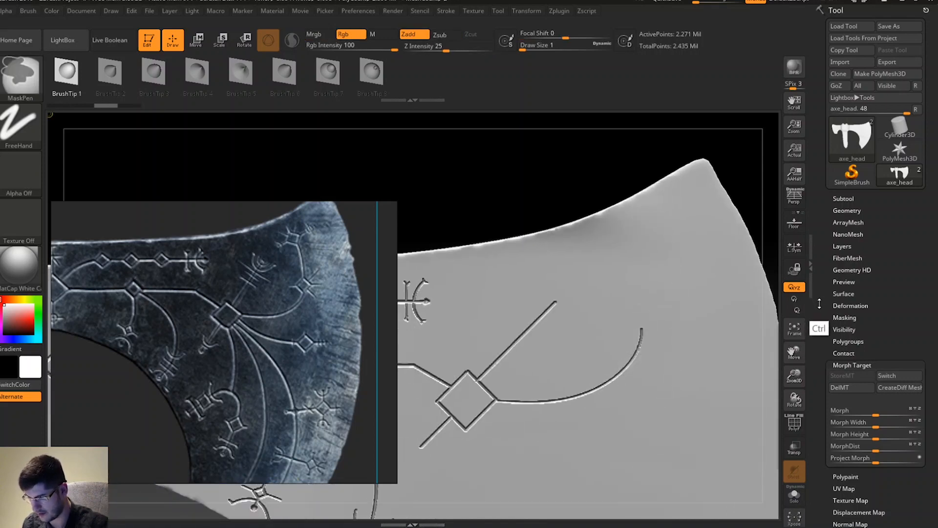
key("ctrl+z")
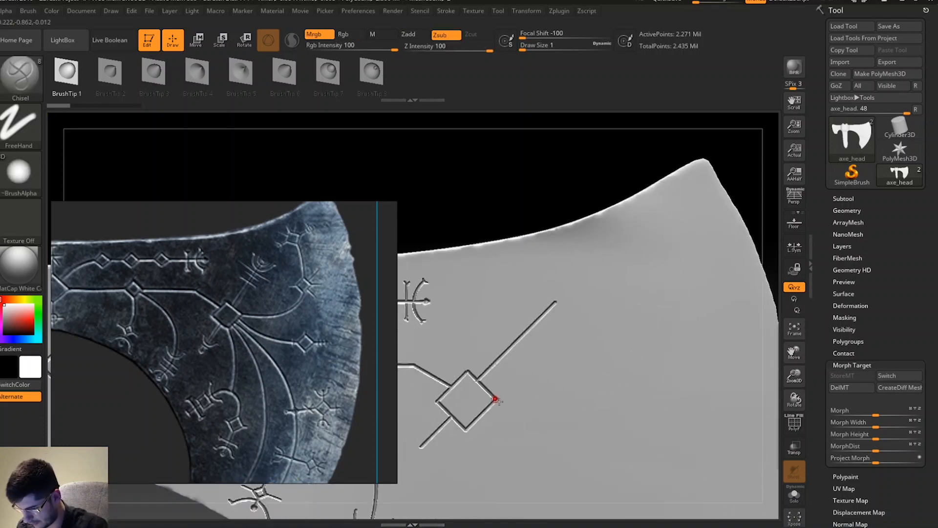
mouse_move(495, 400)
left_mouse_down()
mouse_move(668, 369)
mouse_move(687, 212)
left_mouse_up()
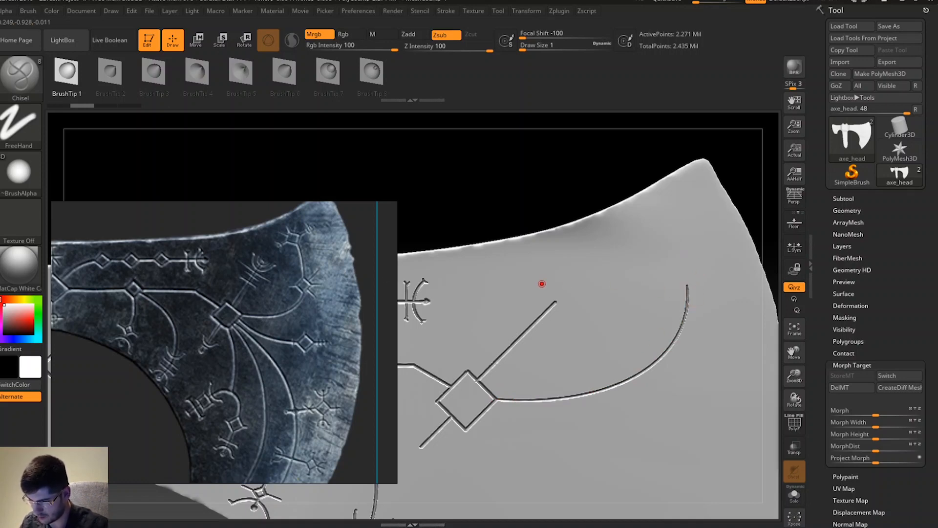
key("ctrl+z")
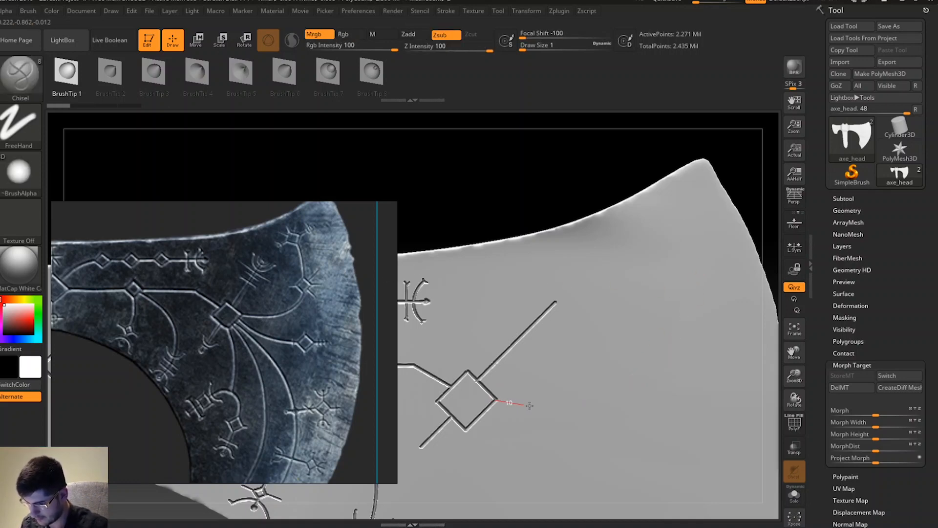
mouse_move(530, 405)
left_mouse_down()
mouse_move(643, 382)
mouse_move(678, 307)
left_mouse_up()
left_click_drag(651, 277, 668, 254)
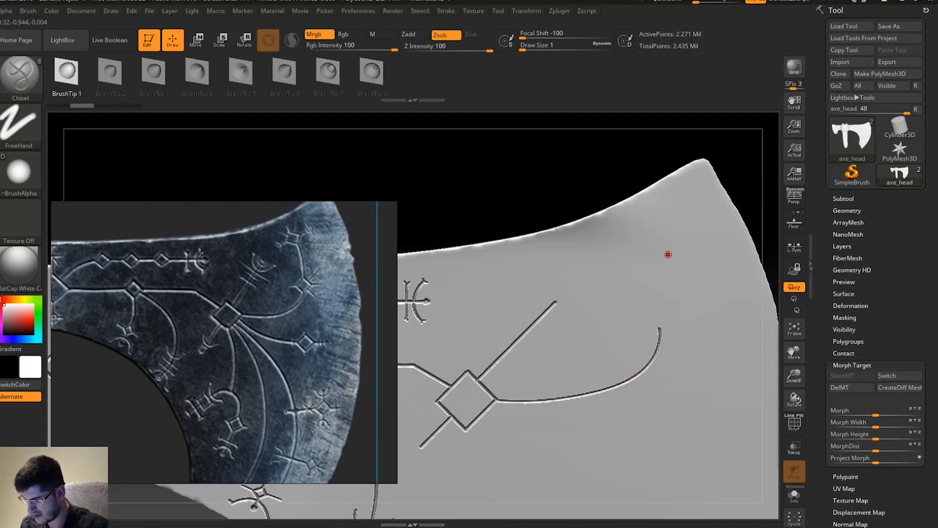
key("ctrl+z")
mouse_move(524, 404)
left_mouse_down()
mouse_move(639, 390)
mouse_move(690, 308)
left_mouse_up()
key("ctrl")
key("ctrl+z")
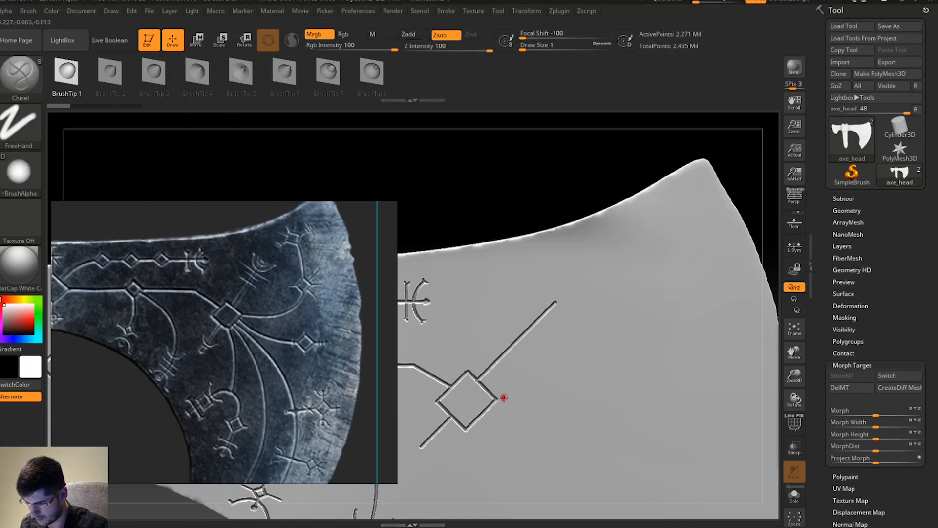
mouse_move(532, 404)
left_mouse_down()
mouse_move(651, 391)
mouse_move(686, 374)
mouse_move(678, 293)
mouse_move(667, 286)
left_mouse_up()
key("ctrl+z")
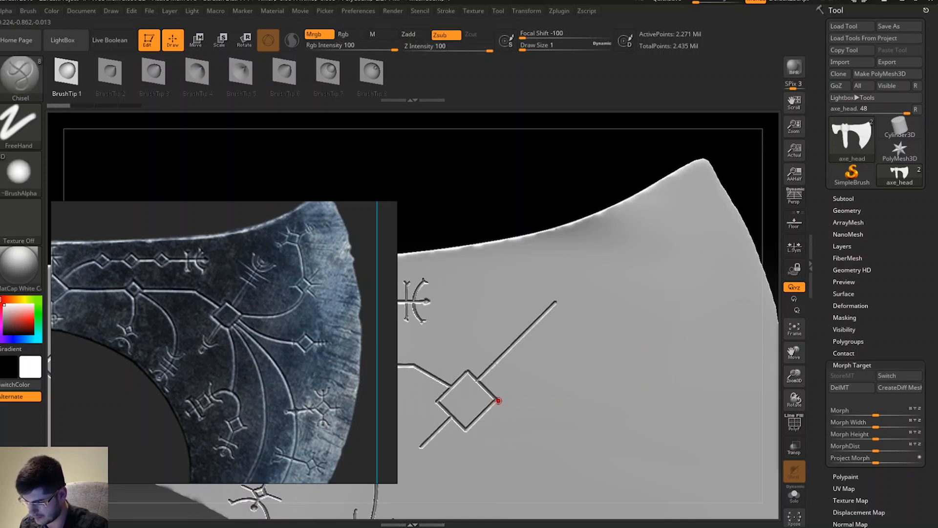
Carve a curved groove from the large diamond's outer corner toward the cutting edge and cap its upper end with a small diamond.
mouse_move(575, 408)
left_mouse_down()
mouse_move(690, 365)
mouse_move(699, 304)
mouse_move(670, 270)
left_mouse_up()
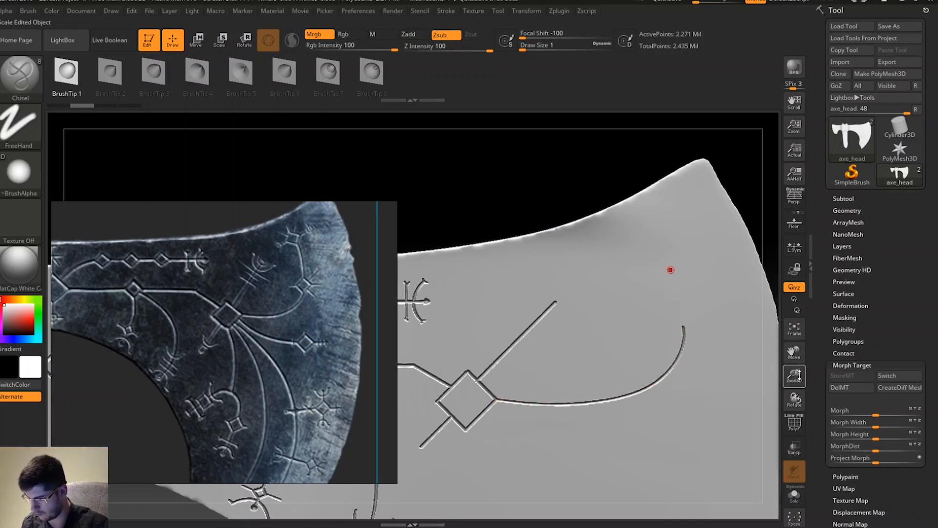
left_click(800, 337)
left_click_drag(796, 352, 677, 381)
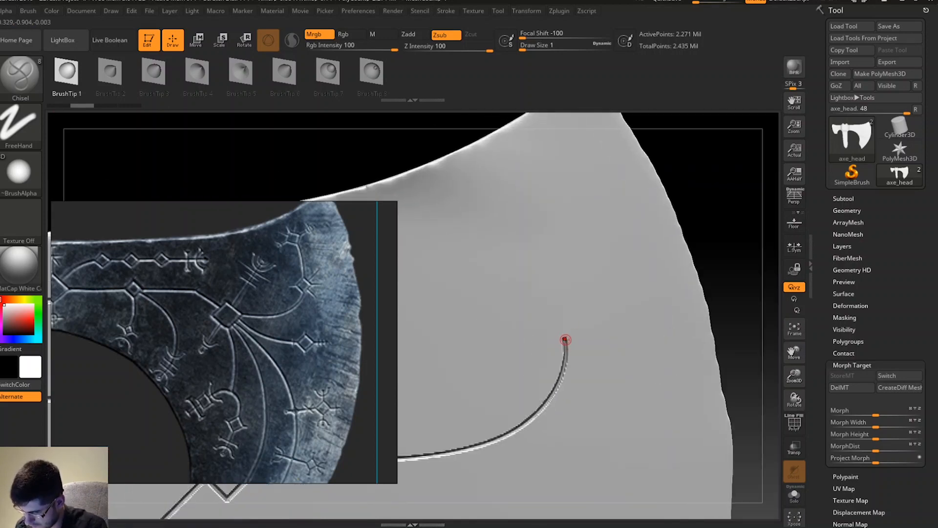
mouse_move(564, 340)
left_mouse_down("shift")
mouse_move(520, 287)
mouse_move(536, 293)
mouse_move(517, 288)
mouse_move(589, 294)
mouse_move(581, 285)
mouse_move(590, 292)
mouse_move(597, 273)
mouse_move(587, 285)
mouse_move(598, 274)
mouse_move(605, 347)
mouse_move(596, 344)
mouse_move(615, 358)
mouse_move(597, 346)
mouse_move(560, 351)
mouse_move(540, 363)
mouse_move(547, 372)
mouse_move(534, 372)
mouse_move(539, 357)
mouse_move(533, 373)
mouse_move(555, 328)
left_mouse_up("shift")
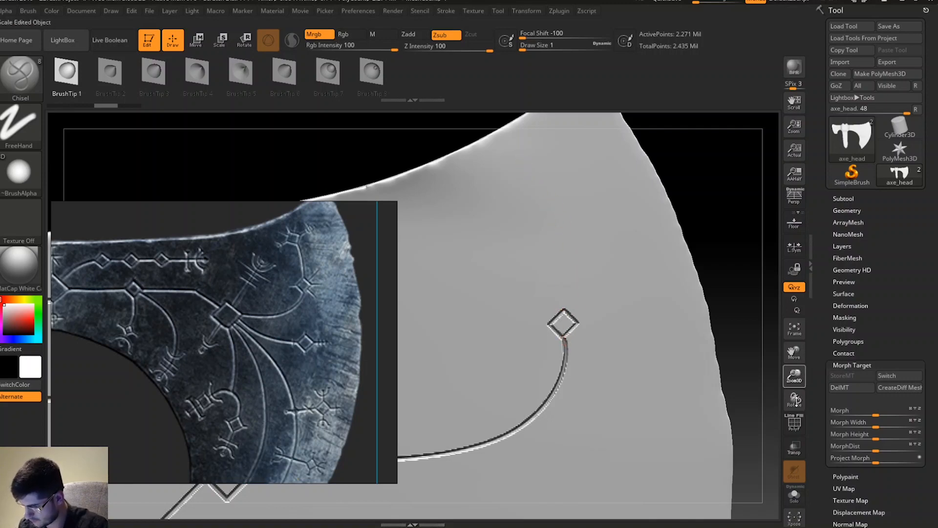
Carve a gently curved groove linking the small diamond's upper corner to a point nearer the blade's upper tip.
left_click_drag(797, 401, 795, 313)
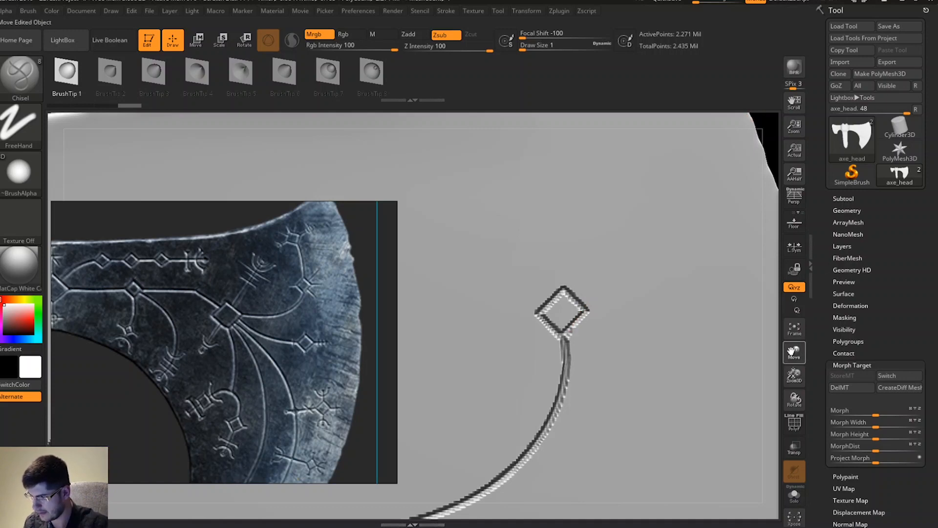
left_click_drag(792, 352, 785, 454)
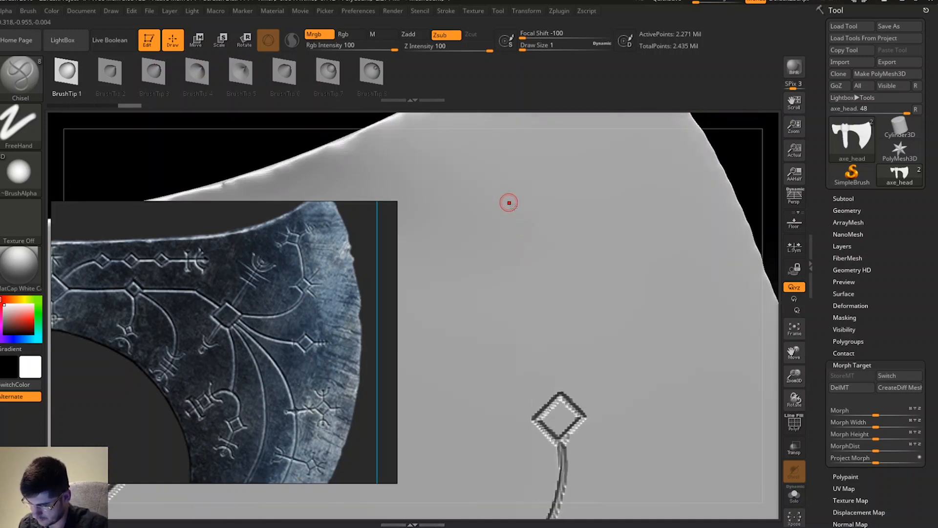
mouse_move(517, 222)
left_mouse_down()
mouse_move(560, 334)
mouse_move(574, 401)
left_mouse_up()
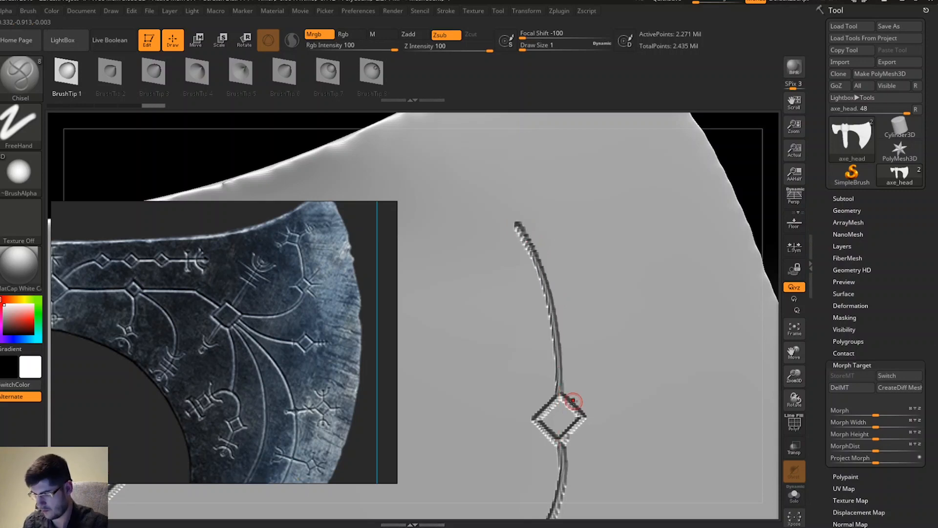
Carve a second small, slightly tilted diamond at the upper end of the new groove.
left_click_drag(794, 377, 821, 243)
left_click_drag(795, 352, 819, 411)
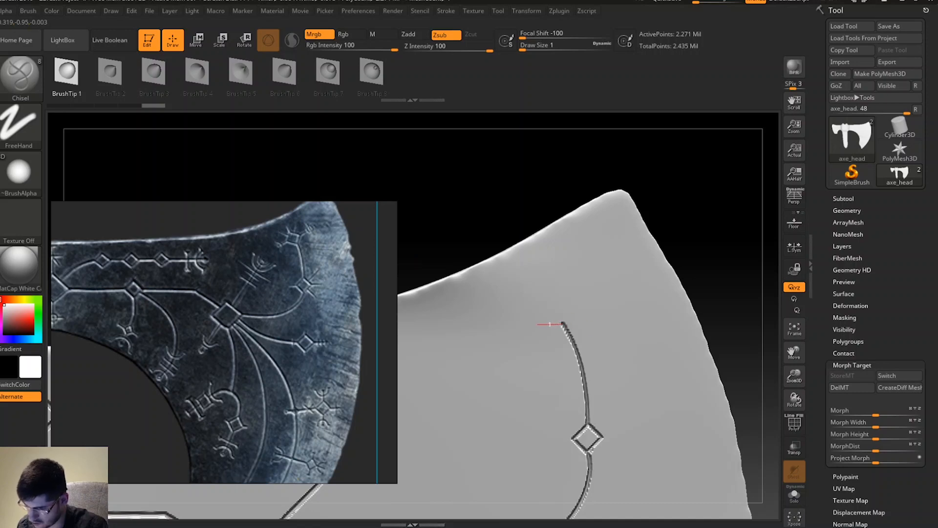
mouse_move(532, 330)
left_mouse_down("shift")
mouse_move(578, 309)
mouse_move(572, 298)
left_mouse_up("shift")
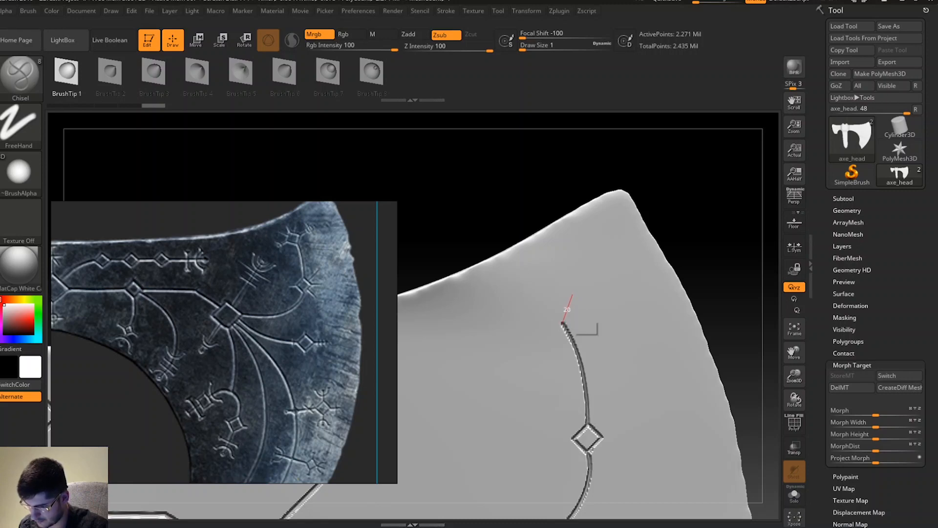
left_click_drag(575, 304, 580, 298, "shift")
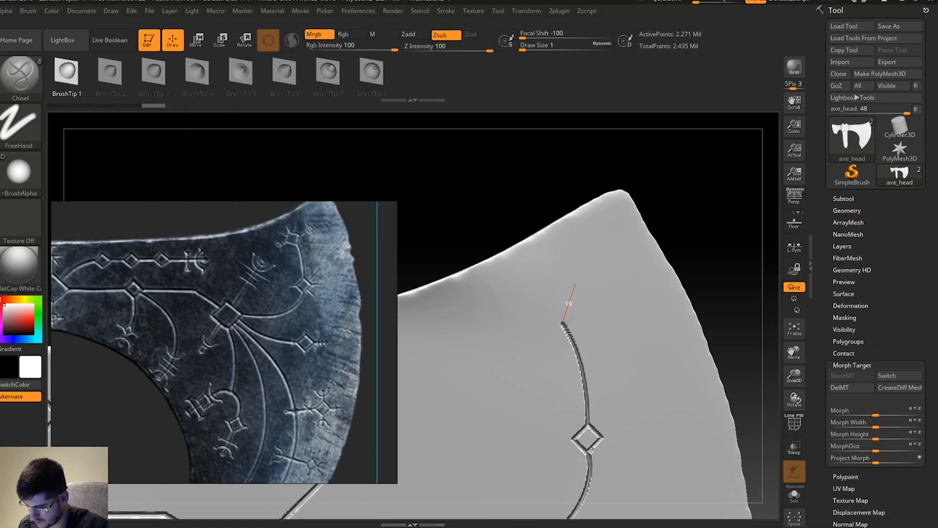
left_click_drag(576, 280, 579, 272, "shift")
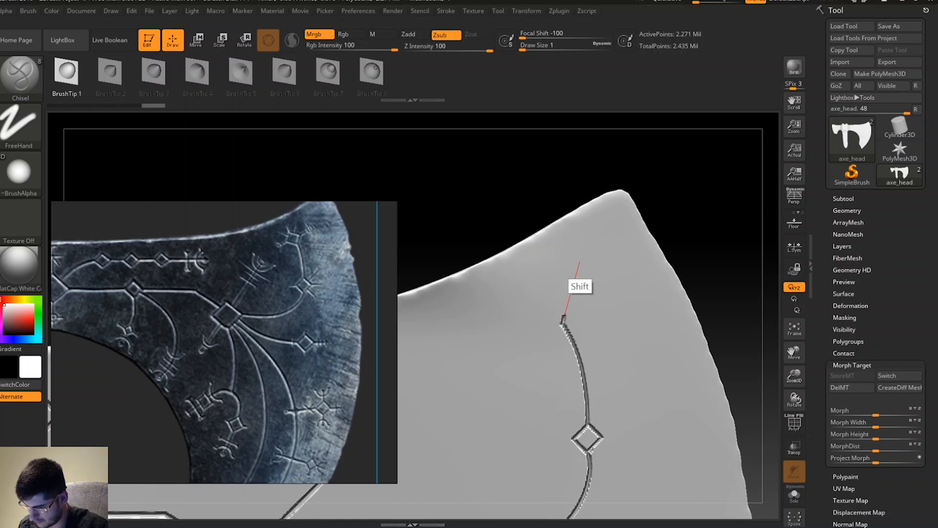
mouse_move(580, 262)
left_mouse_down("shift")
mouse_move(582, 253)
mouse_move(538, 303)
mouse_move(516, 296)
mouse_move(551, 299)
mouse_move(503, 285)
mouse_move(512, 335)
mouse_move(543, 332)
mouse_move(531, 354)
mouse_move(537, 364)
mouse_move(531, 357)
mouse_move(585, 346)
mouse_move(582, 339)
mouse_move(603, 351)
left_mouse_up("shift")
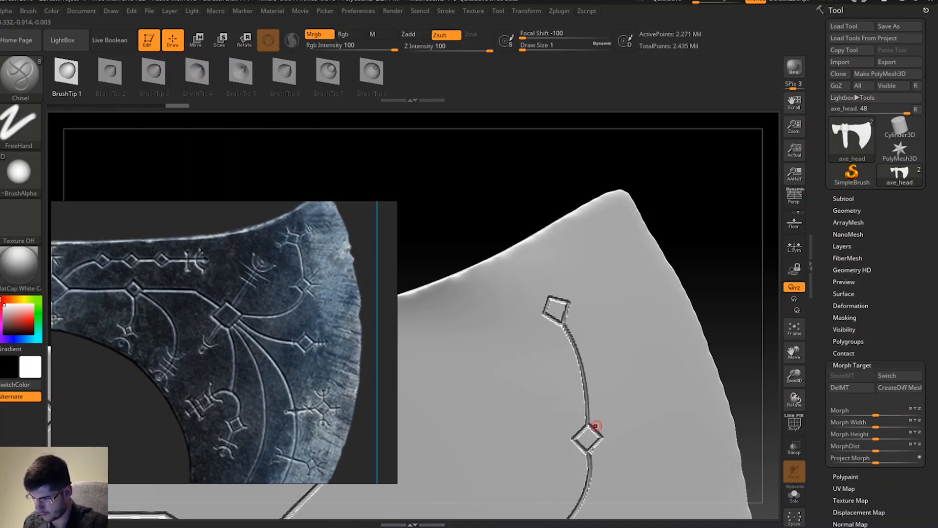
Carve four short spokes around the middle small diamond: three fanning toward the cutting edge and one on the opposite corner.
left_click_drag(795, 352, 823, 260)
left_click_drag(794, 377, 712, 285)
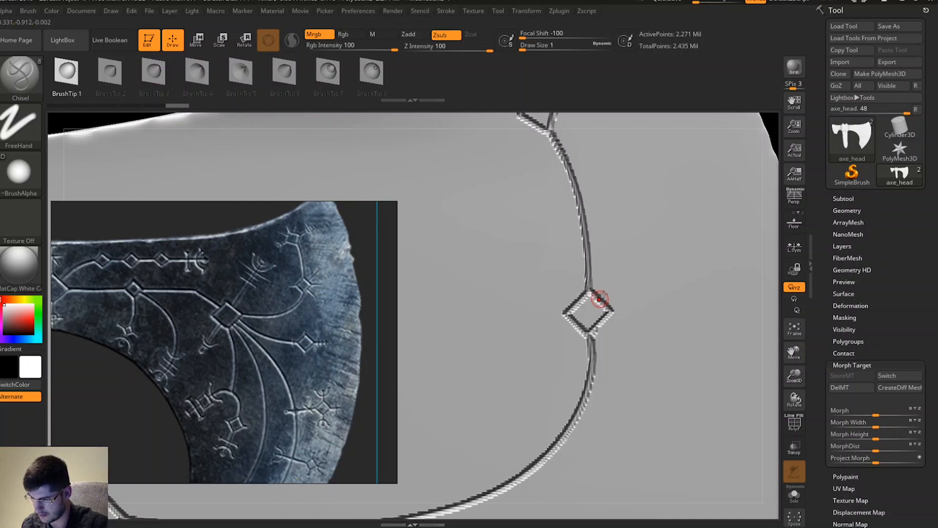
left_click_drag(632, 261, 675, 201)
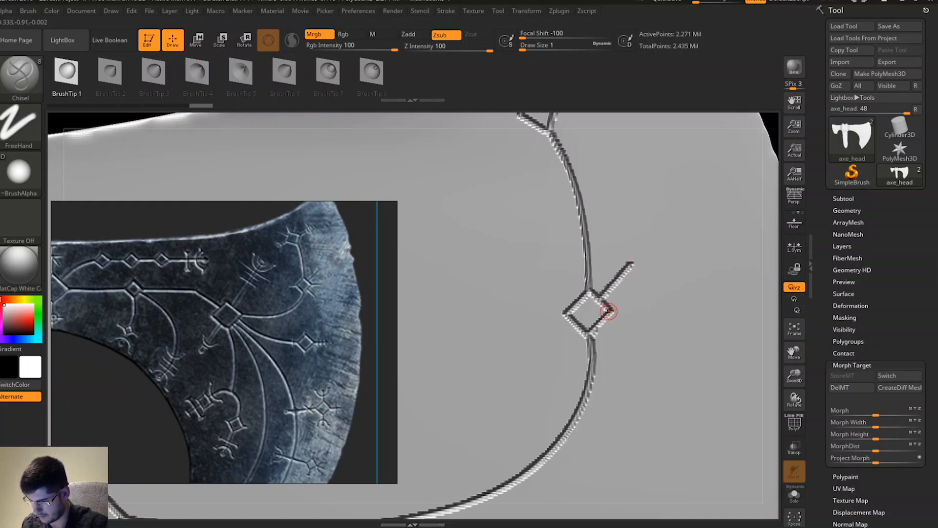
left_click_drag(655, 314, 695, 313)
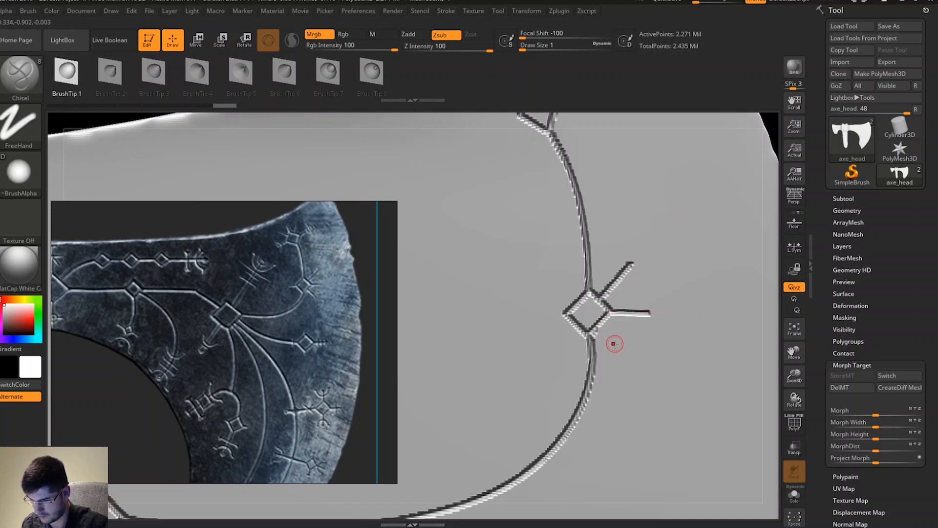
left_click_drag(608, 327, 644, 365)
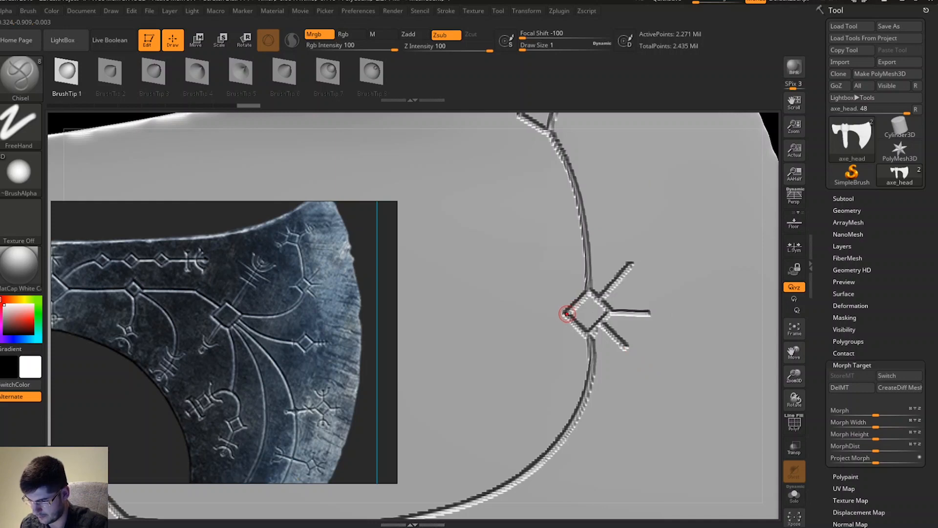
left_click_drag(495, 313, 492, 314)
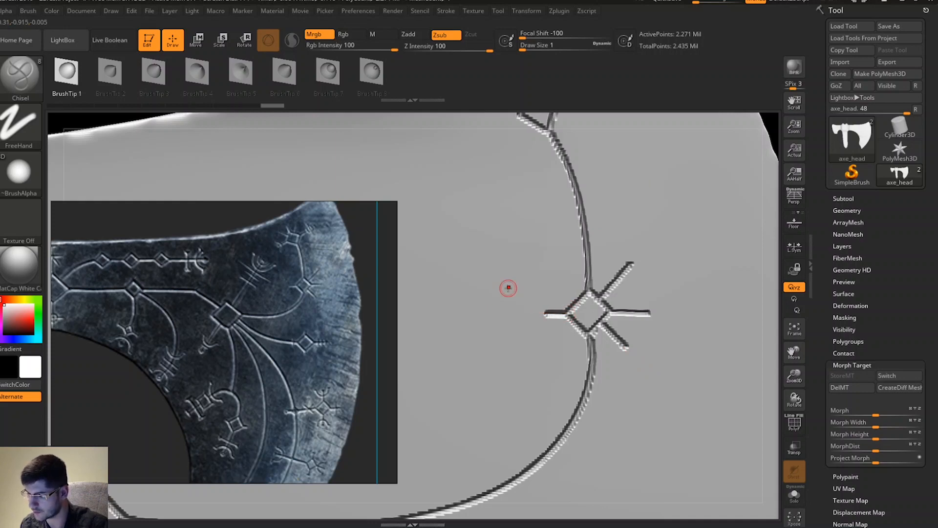
left_click_drag(795, 375, 827, 166)
mouse_move(831, 159)
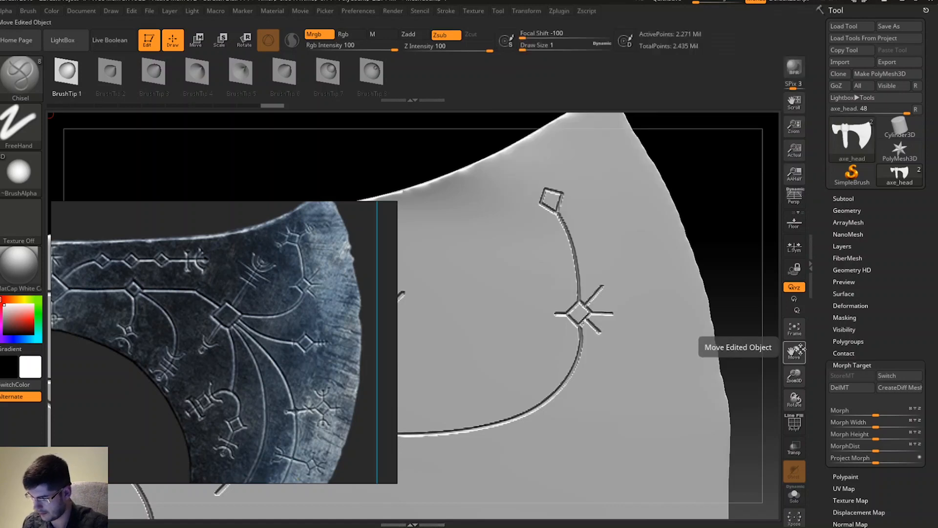
Carve a short groove from the tilted upper diamond's outer corner toward the blade tip and end it with a tiny diamond.
left_click_drag(795, 376, 801, 408)
left_click_drag(796, 353, 797, 395)
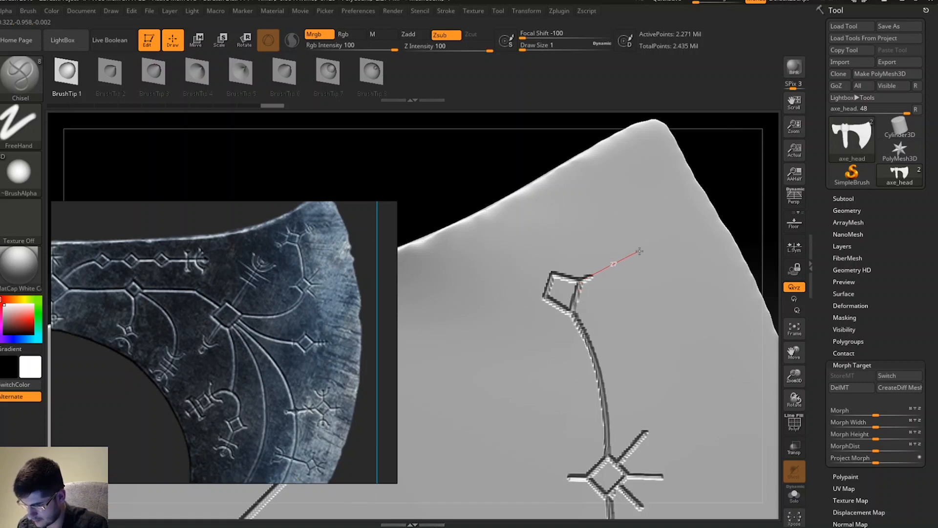
left_click_drag(650, 243, 610, 250)
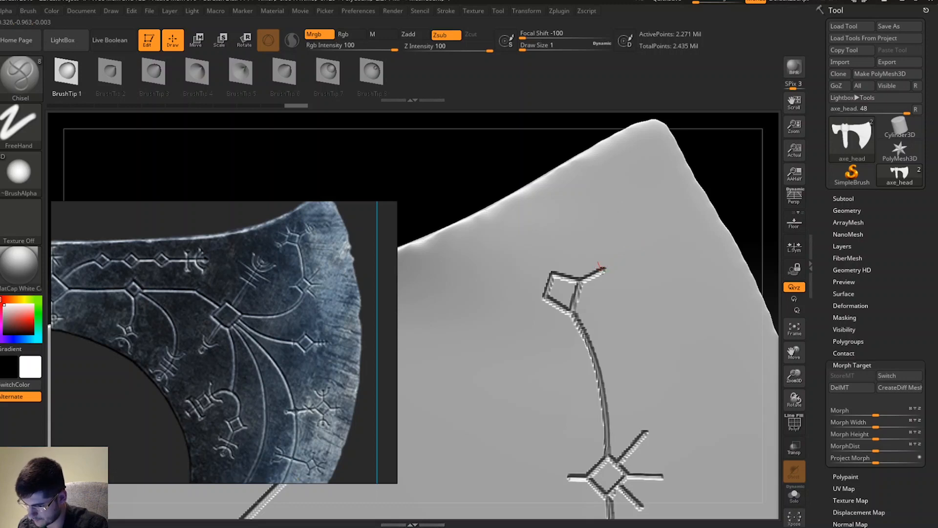
mouse_move(620, 304)
left_mouse_down()
mouse_move(628, 311)
mouse_move(611, 272)
mouse_move(621, 268)
left_mouse_up()
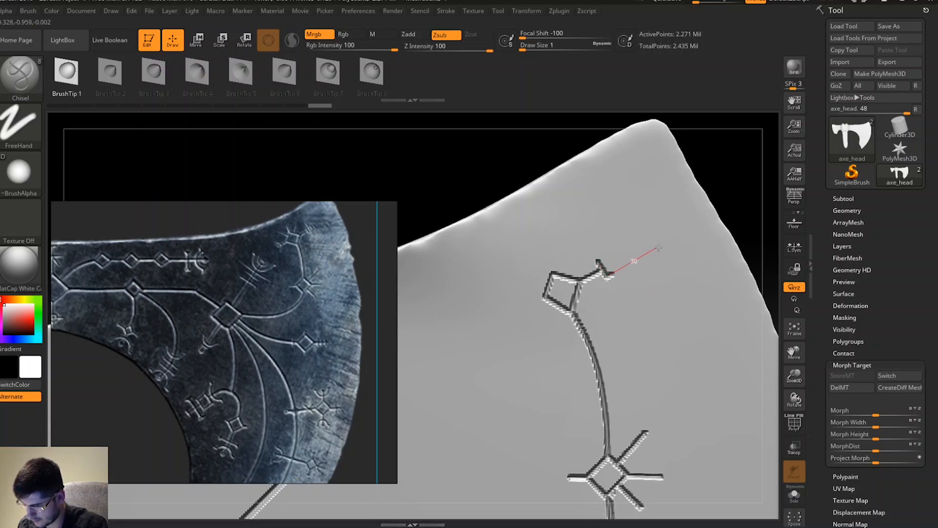
mouse_move(665, 243)
left_mouse_down()
mouse_move(604, 253)
mouse_move(651, 226)
mouse_move(629, 254)
mouse_move(610, 255)
mouse_move(647, 306)
left_mouse_up()
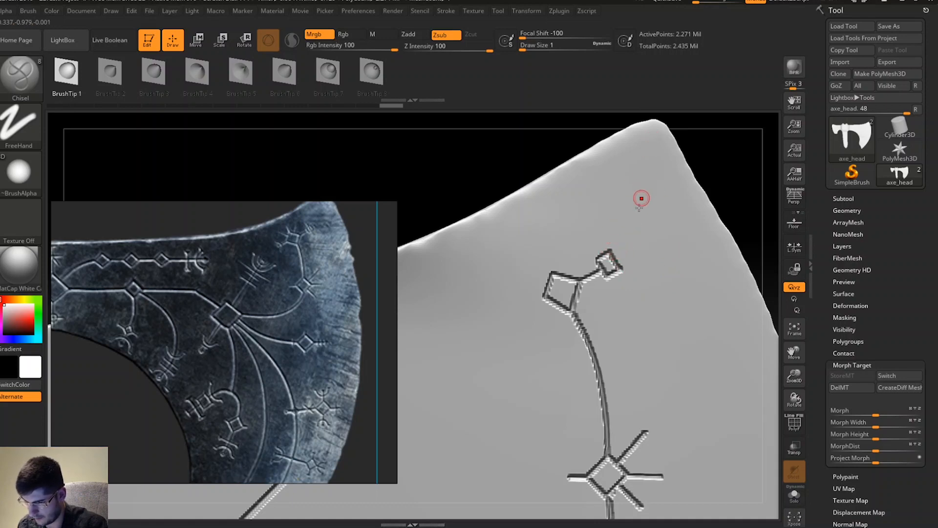
Carve extending lines across the tiny diamond and three short spokes off the tilted diamond's corners on the opposite side.
left_click_drag(593, 247, 655, 328)
key("ctrl+z")
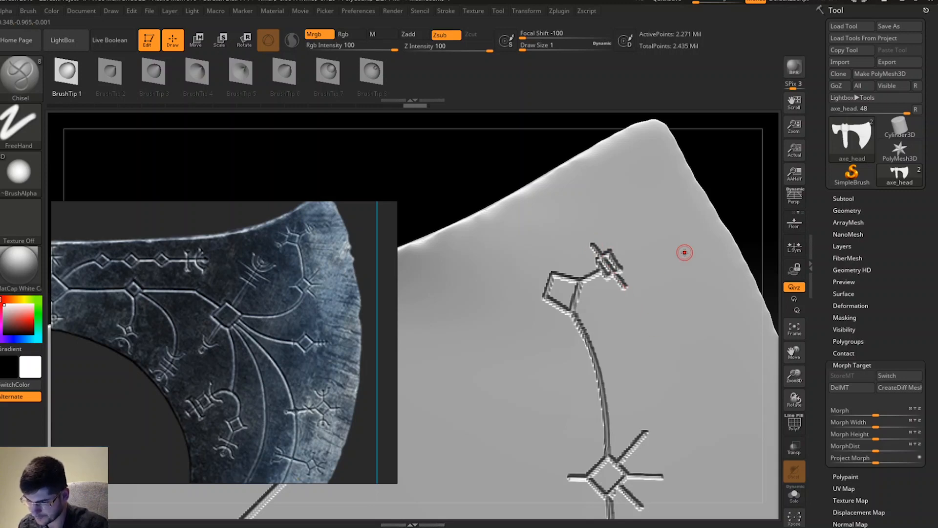
mouse_move(550, 275)
left_mouse_down()
mouse_move(518, 200)
mouse_move(544, 273)
mouse_move(486, 247)
mouse_move(489, 234)
left_mouse_up()
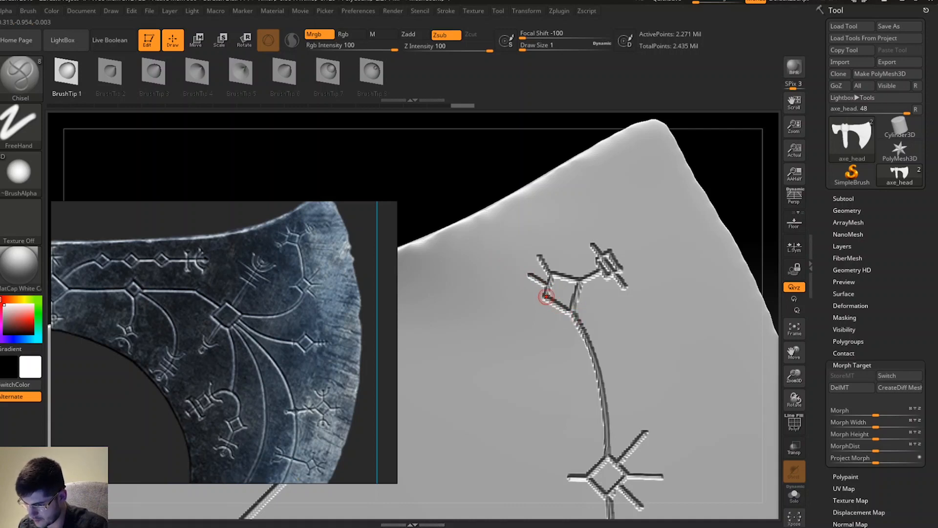
left_click_drag(546, 297, 481, 339)
Try to carve a crossbar over the end of the tilted diamond's lowest spoke, undoing each attempt.
mouse_move(513, 293)
left_mouse_down()
mouse_move(565, 329)
mouse_move(565, 361)
left_mouse_up()
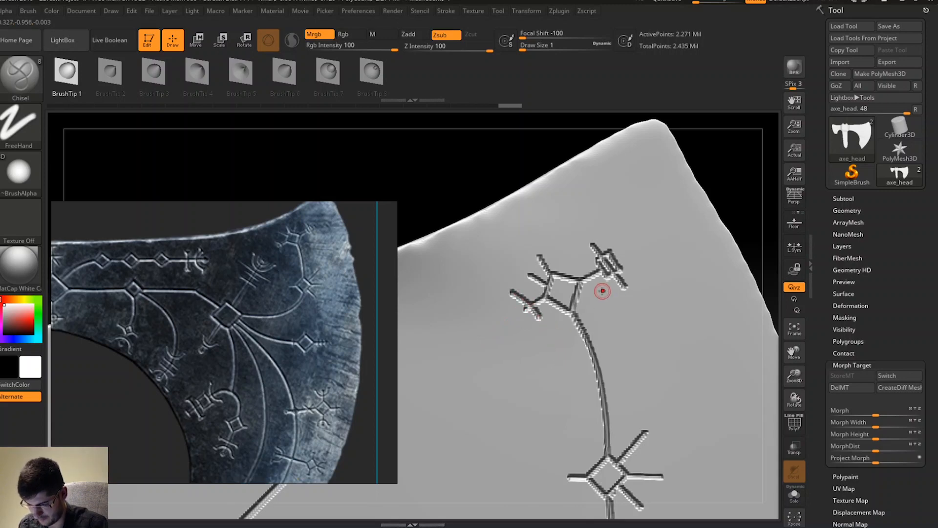
key("ctrl+z")
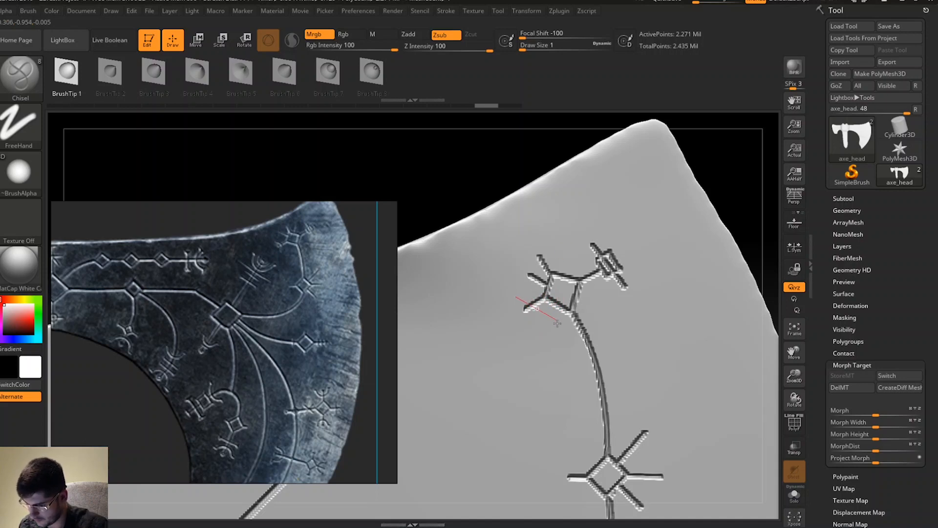
left_click_drag(557, 323, 559, 318)
key("ctrl+z")
mouse_move(501, 297)
left_mouse_down()
mouse_move(572, 312)
mouse_move(550, 336)
left_mouse_up()
key("ctrl+z")
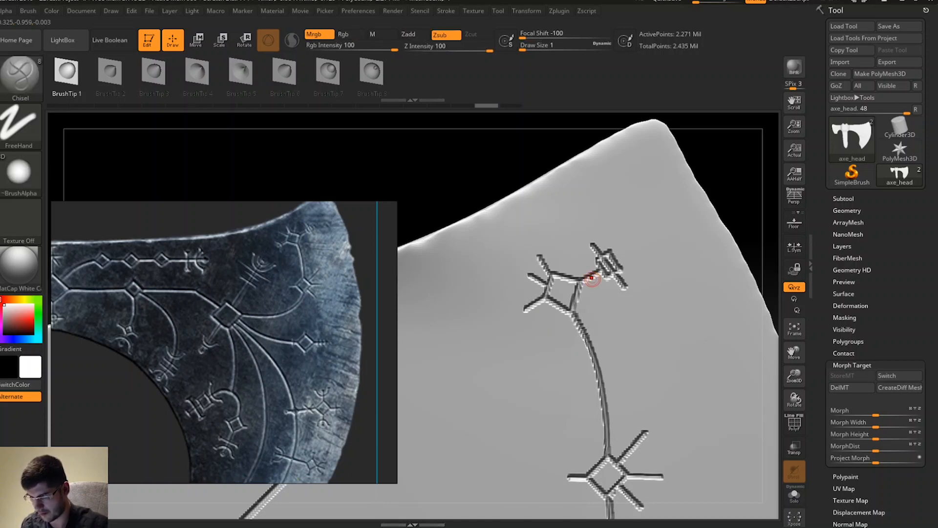
key("ctrl+z")
mouse_move(516, 296)
left_mouse_down()
mouse_move(556, 293)
mouse_move(523, 386)
mouse_move(529, 356)
left_mouse_up()
key("ctrl+z")
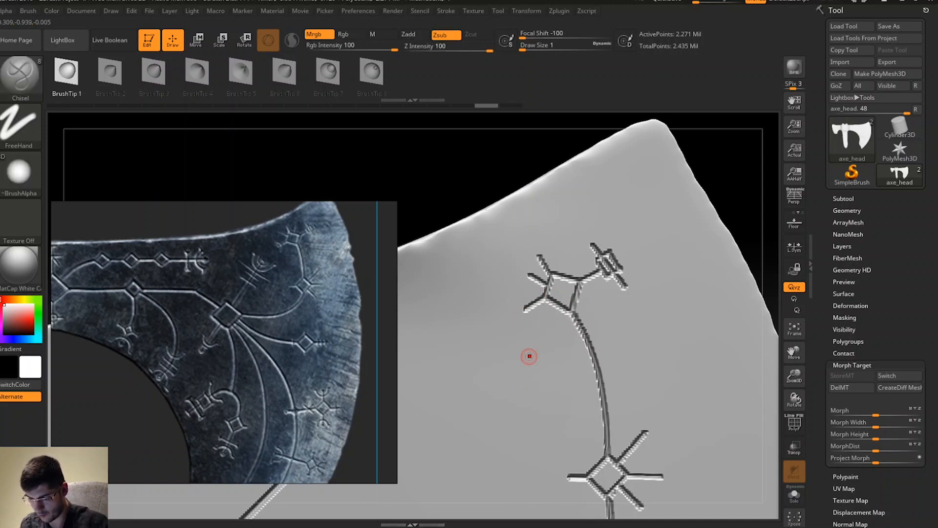
Switch the sculpting brush to DamStandard.
key("b")
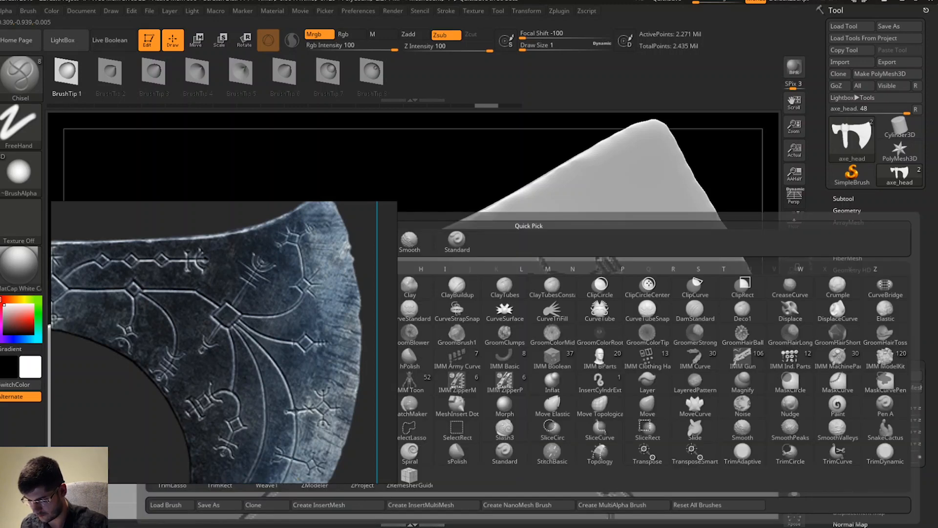
key("d")
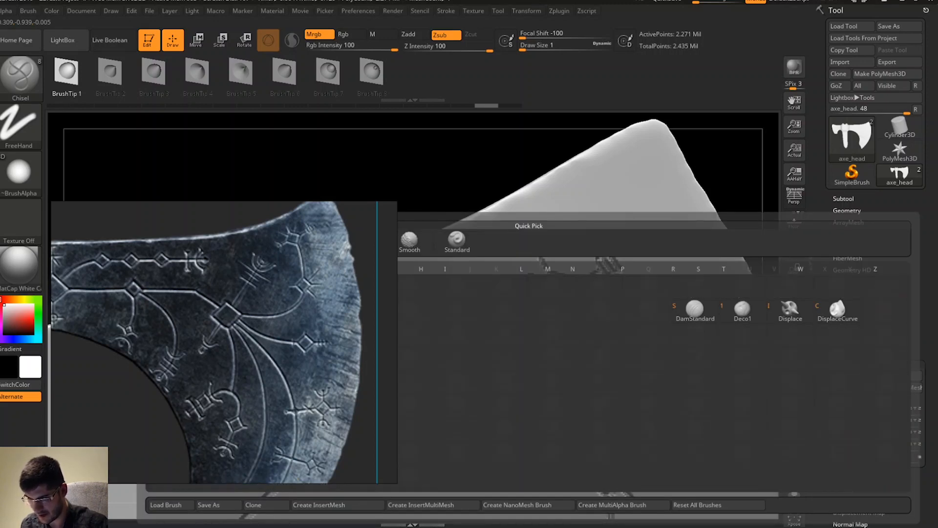
key("s")
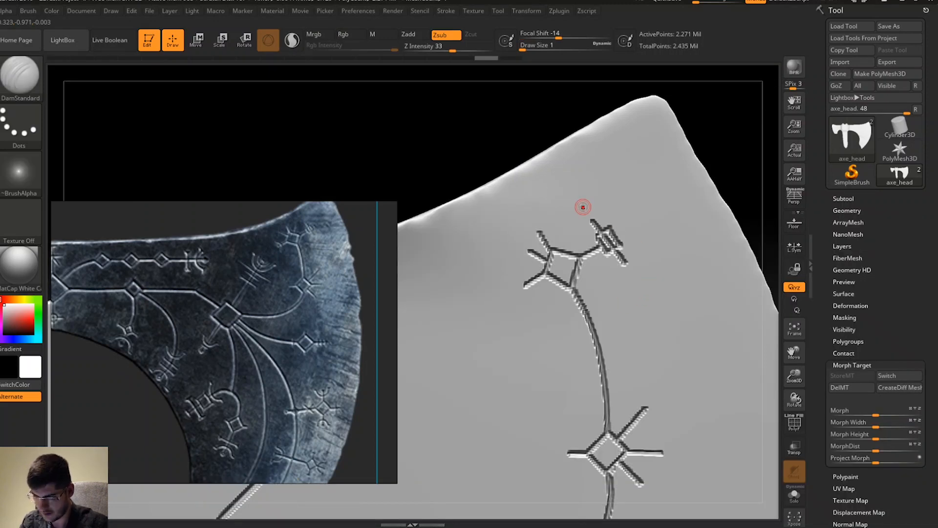
key("Tab")
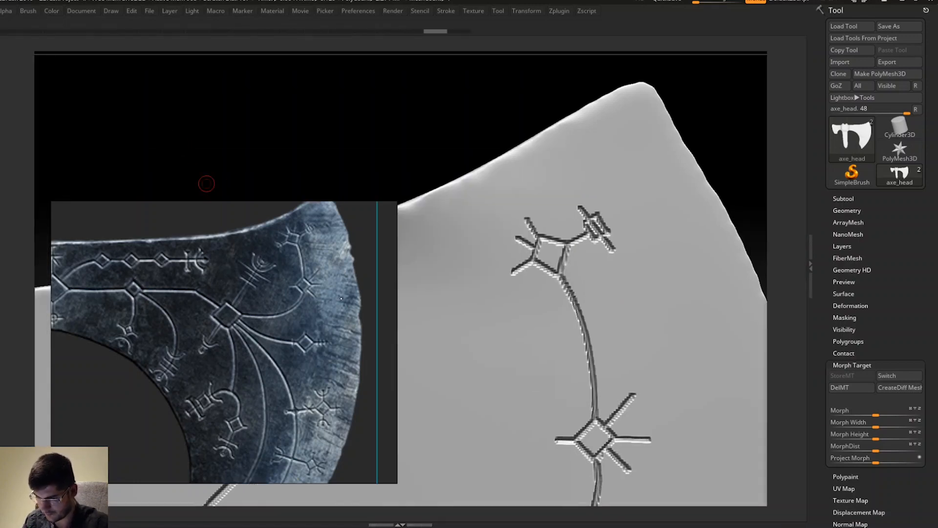
key("Tab")
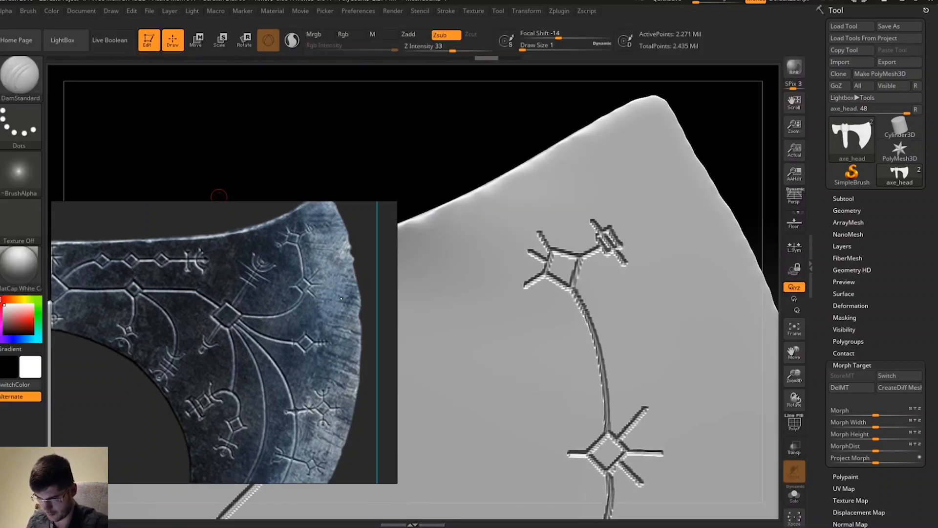
Move the reference image aside and give the DamStandard brush Alpha 14 with a FreeHand stroke.
left_click_drag(278, 370, 625, 391)
left_click(19, 172)
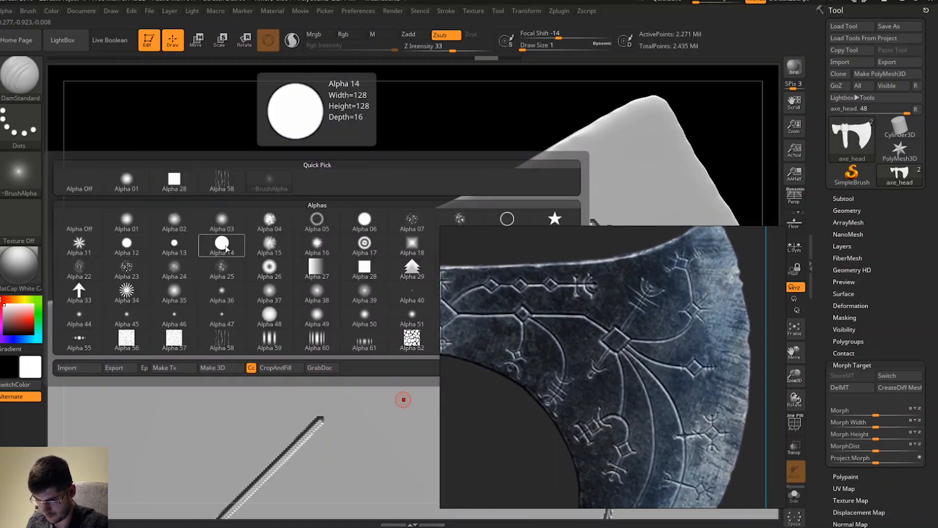
left_click(136, 250)
left_click(18, 125)
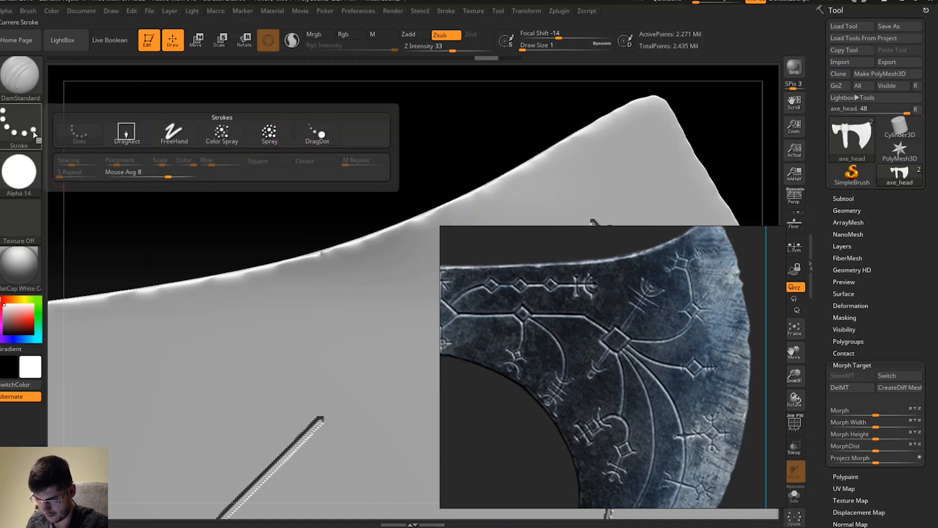
left_click(173, 135)
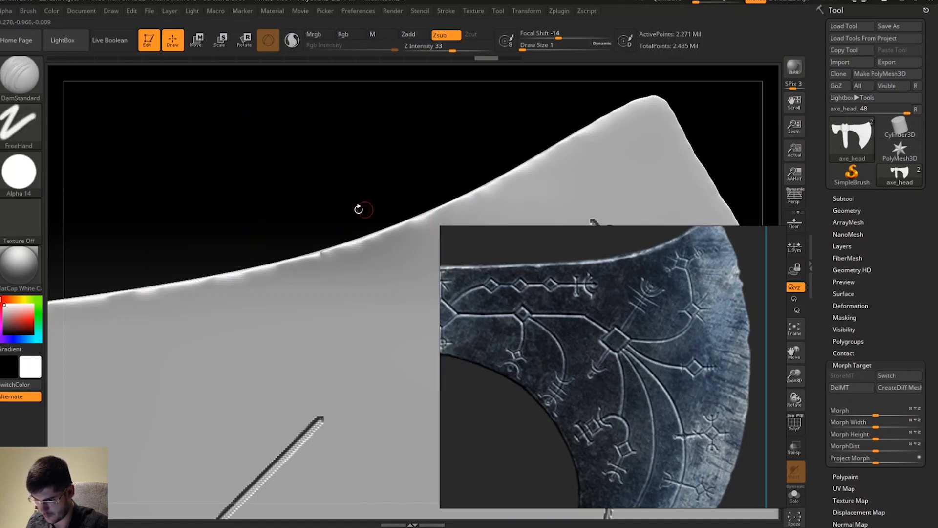
Set the brush's Focal Shift to -100 and move the reference image off the engraved motif.
left_click(546, 38)
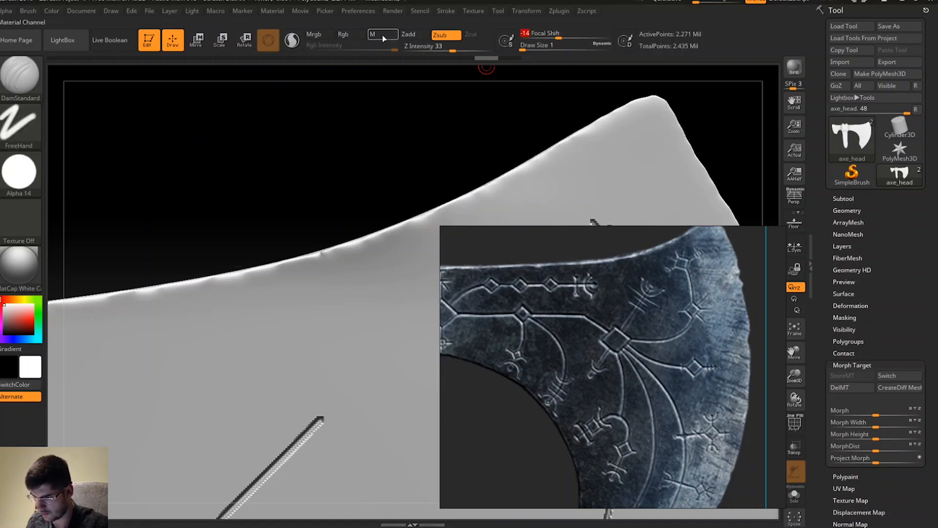
left_click_drag(528, 37, 513, 37)
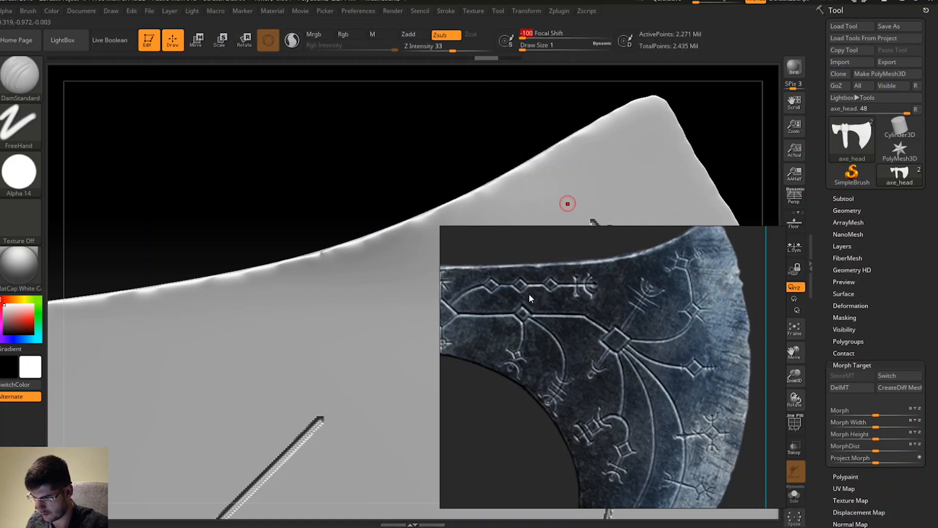
left_click_drag(540, 298, 168, 243)
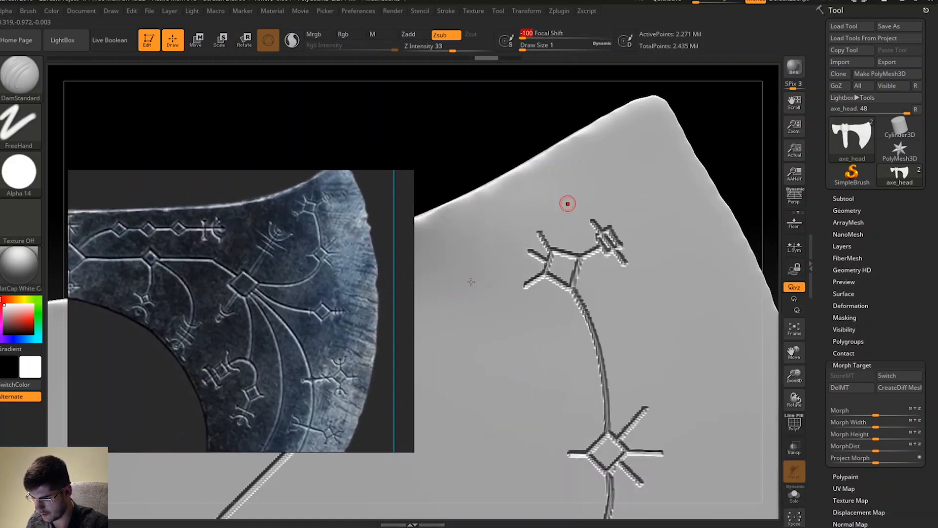
Test the brush with freehand strokes, including an S-curve near the cutting edge, and undo them.
mouse_move(543, 294)
left_mouse_down()
mouse_move(538, 362)
mouse_move(562, 435)
mouse_move(611, 337)
left_mouse_up()
key("ctrl")
key("ctrl+z")
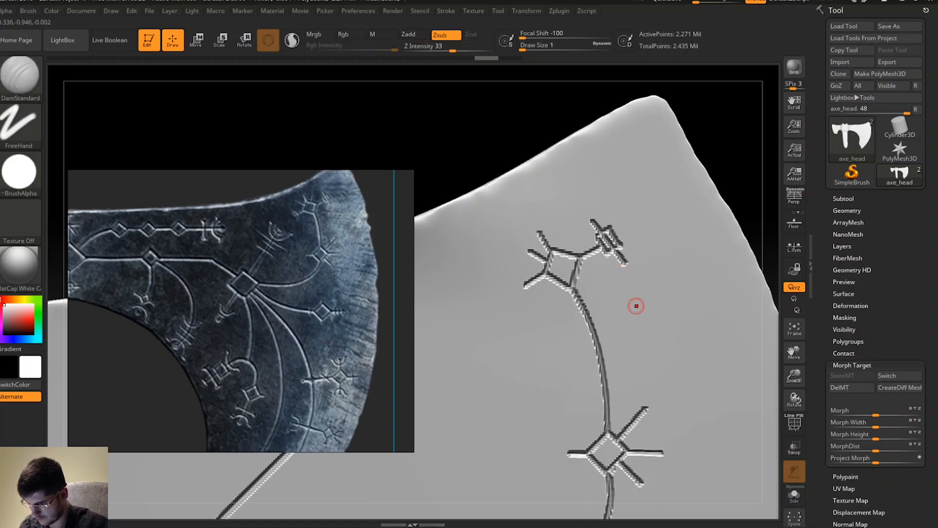
mouse_move(636, 302)
left_mouse_down()
mouse_move(642, 338)
mouse_move(709, 261)
mouse_move(728, 274)
left_mouse_up()
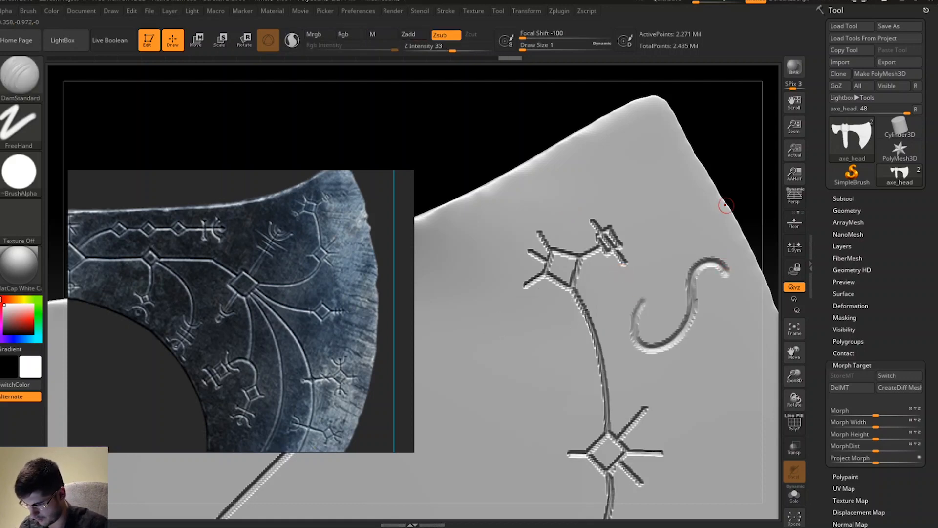
key("ctrl+z")
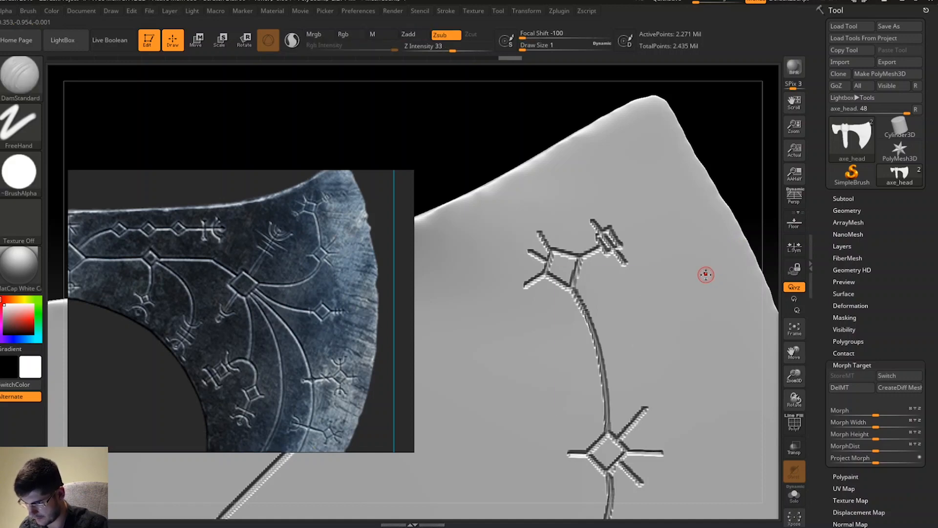
Replace the brush alpha with Alpha 47, moving the reference image as needed, and undo a test stroke near the cutting edge.
key("space")
left_click(19, 172)
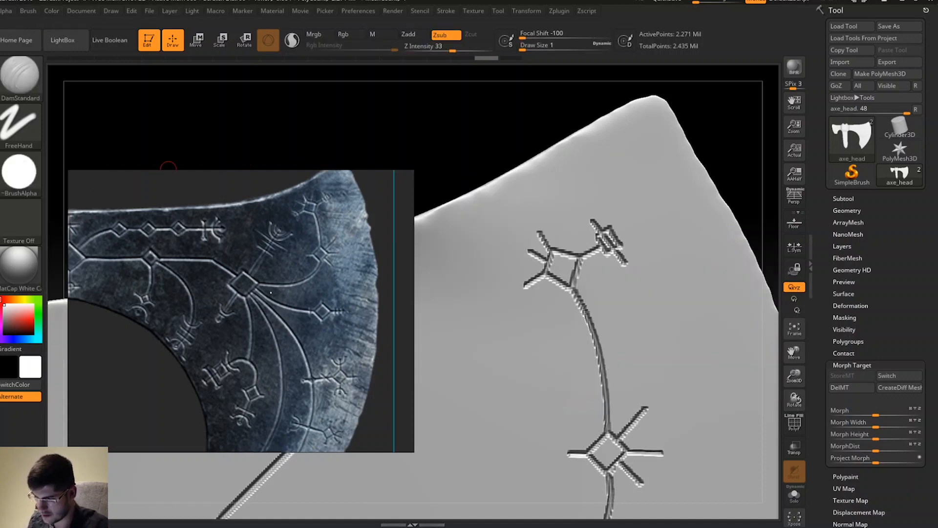
left_click_drag(289, 351, 591, 405)
left_click(19, 172)
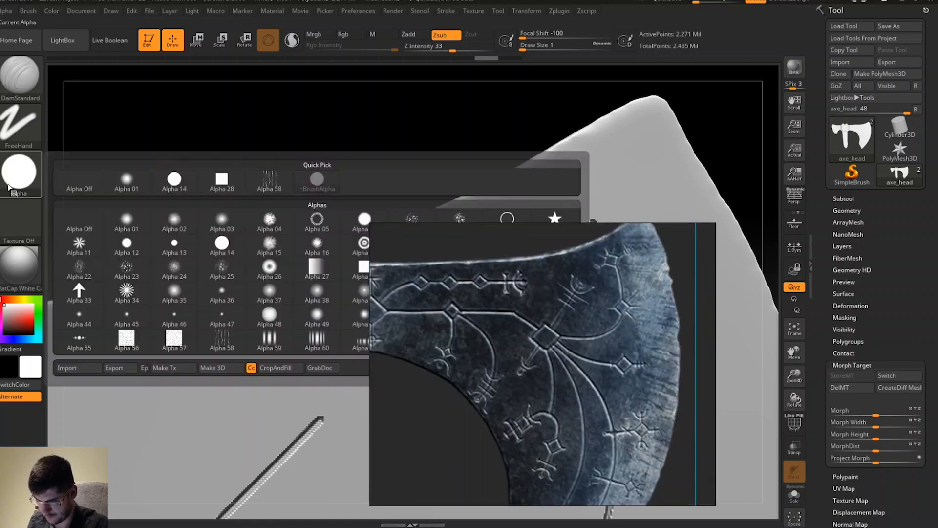
mouse_move(219, 321)
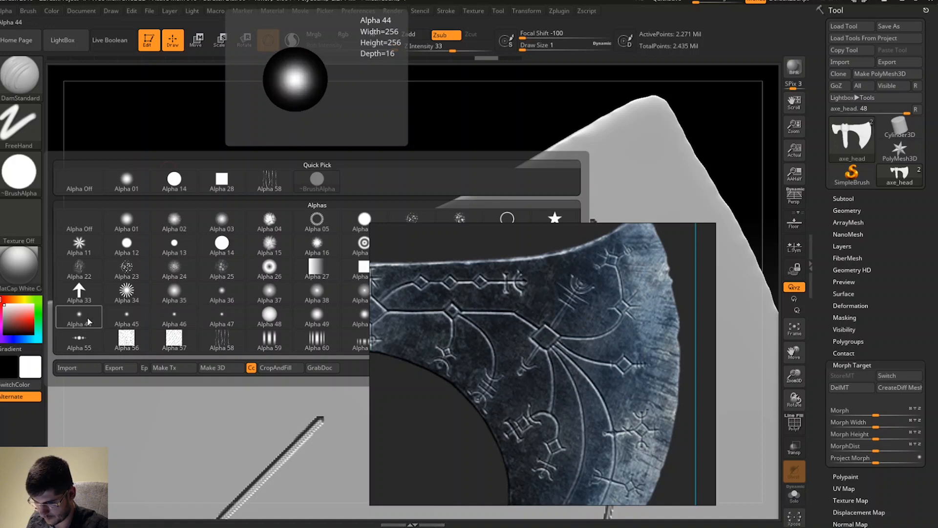
left_click(222, 317)
left_click_drag(466, 352, 177, 247)
mouse_move(640, 308)
left_mouse_down()
mouse_move(627, 330)
mouse_move(695, 266)
left_mouse_up()
key("ctrl+z")
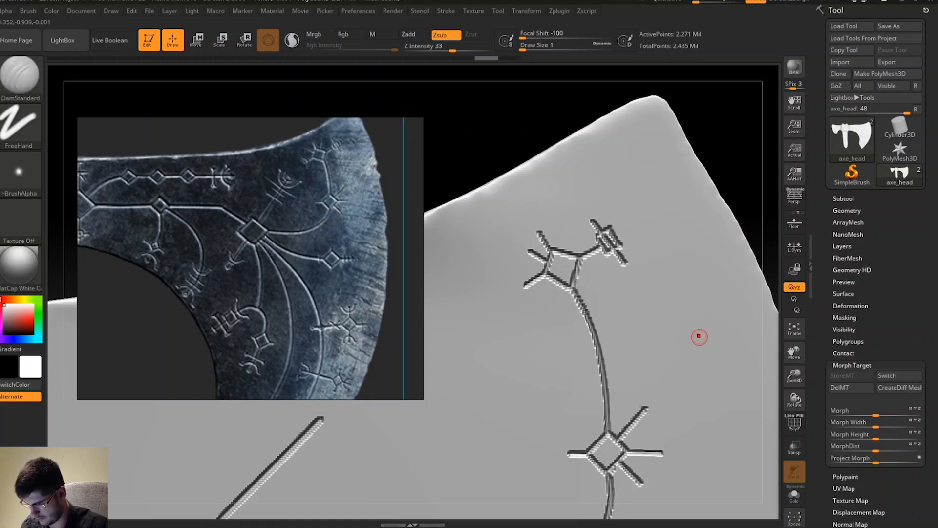
Set the Draw Size to 2 and try a freehand stroke near the cutting edge, undoing it.
key("space")
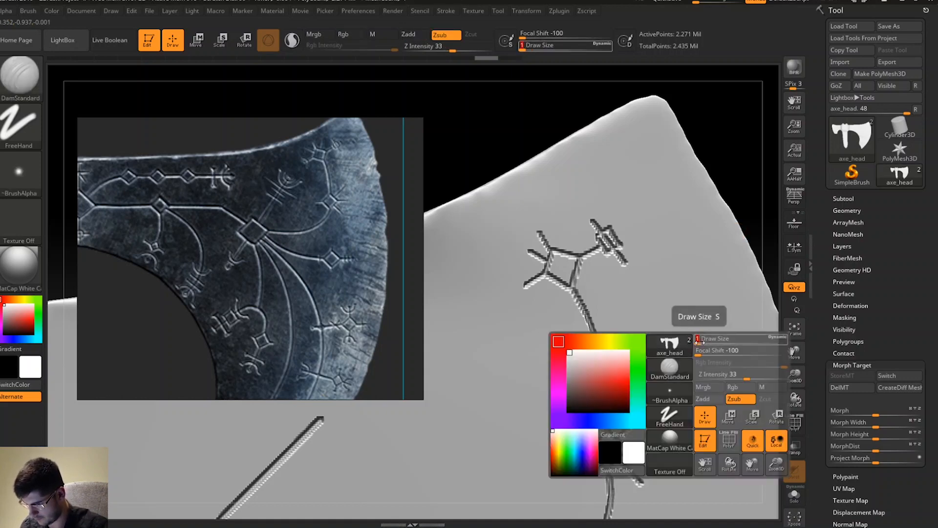
left_click_drag(707, 337, 701, 347)
mouse_move(699, 296)
left_mouse_down()
mouse_move(672, 332)
mouse_move(716, 371)
mouse_move(725, 331)
left_mouse_up()
key("ctrl")
key("ctrl+z")
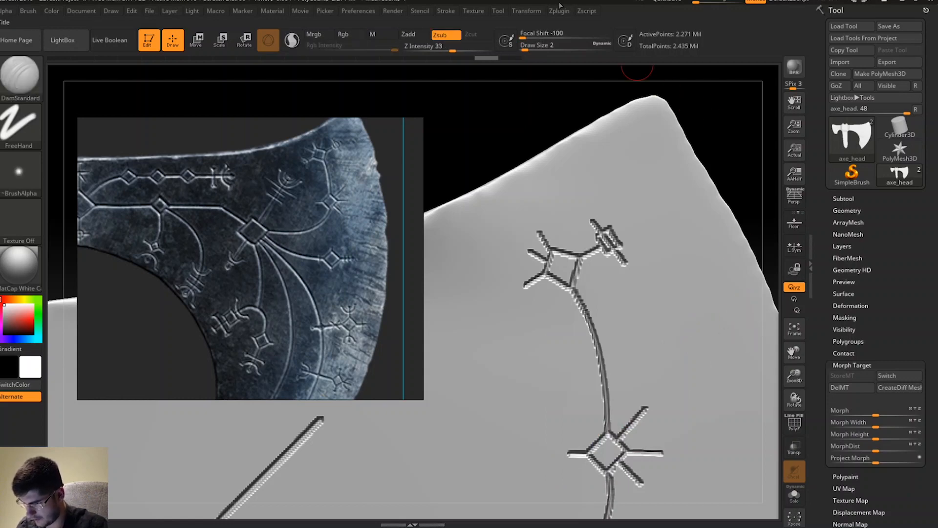
Set the Z Intensity to 59 and test it with a U-shaped curve beside the tiny diamond, undoing the curve.
left_click_drag(458, 52, 470, 51)
mouse_move(672, 233)
left_mouse_down()
mouse_move(694, 361)
mouse_move(735, 332)
left_mouse_up()
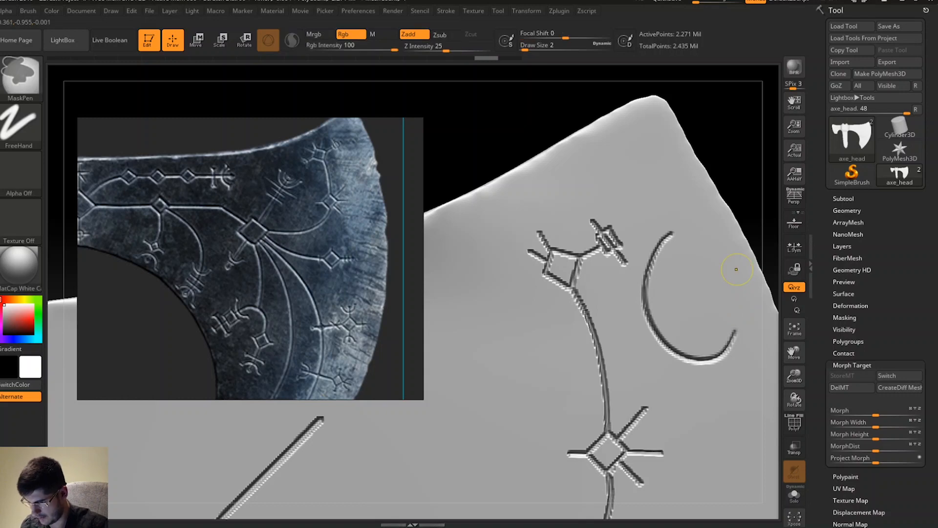
key("ctrl+z")
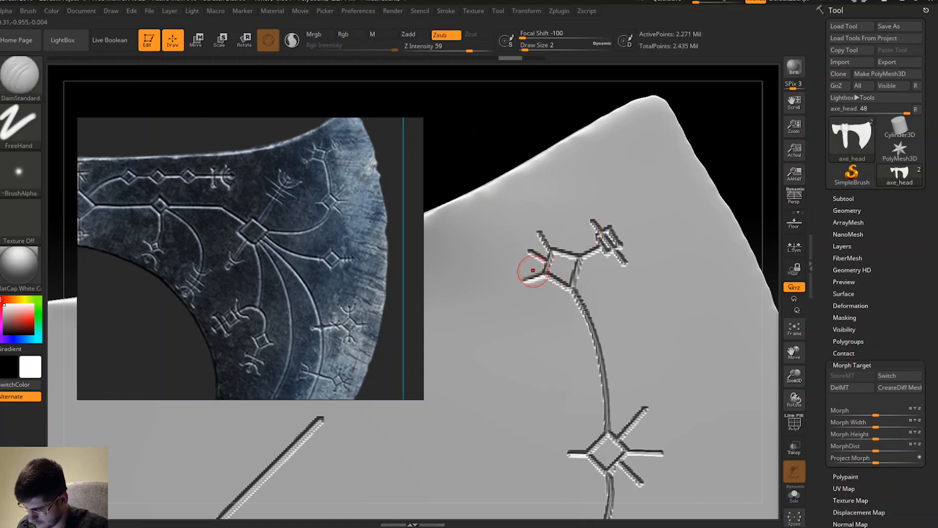
Set the Draw Size to 3 and undo the spoke at the tilted diamond's lower corner facing away from the cutting edge.
left_click(525, 47)
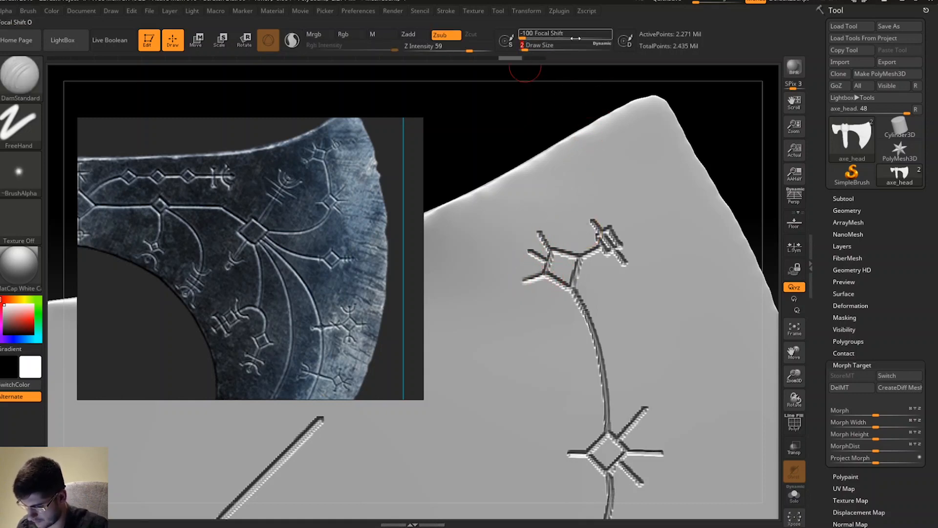
key("ctrl")
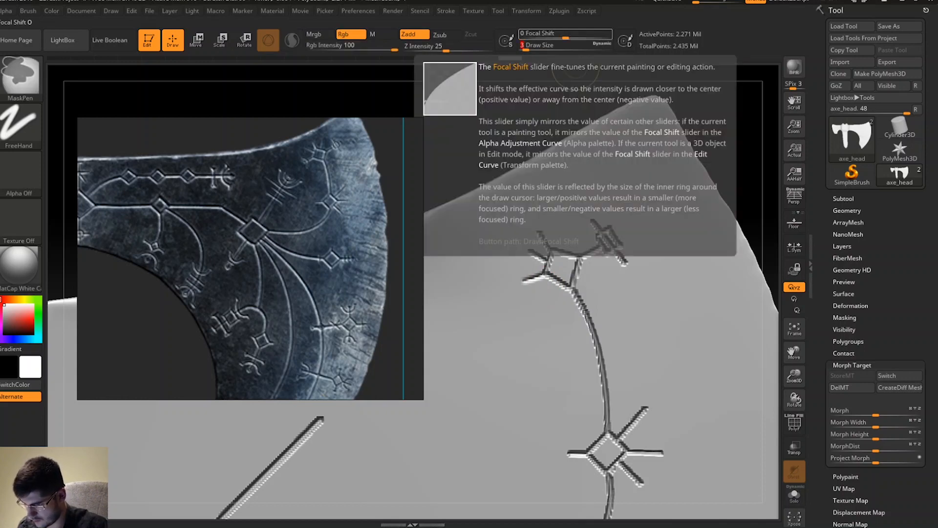
key("ctrl")
key("ctrl+z")
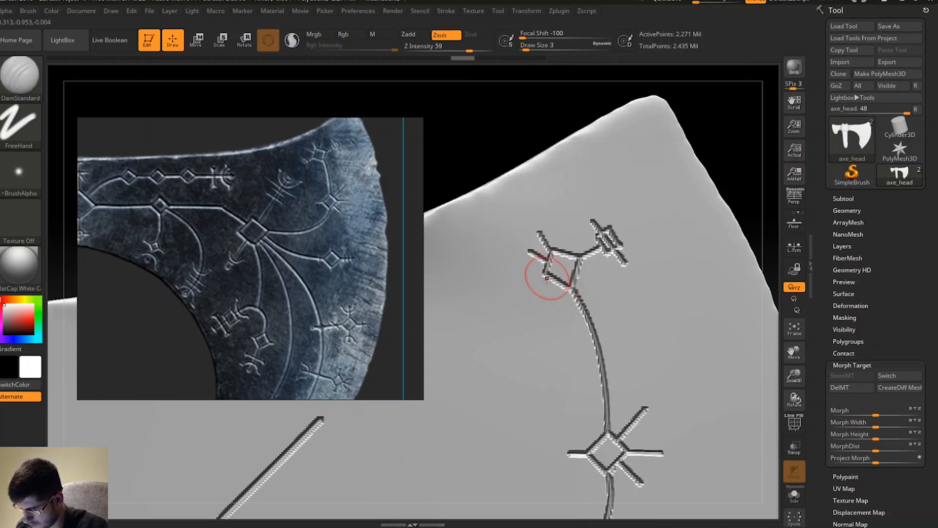
Carve a short spoke ending in small crossing strokes at the tilted diamond's lower corner facing away from the cutting edge.
mouse_move(546, 276)
left_mouse_down()
mouse_move(519, 284)
mouse_move(534, 292)
left_mouse_up()
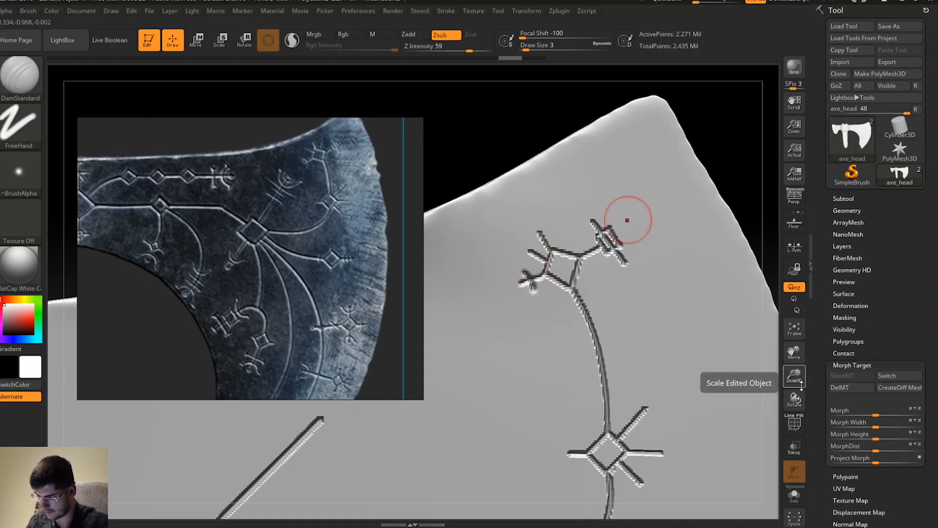
left_click_drag(800, 381, 796, 321)
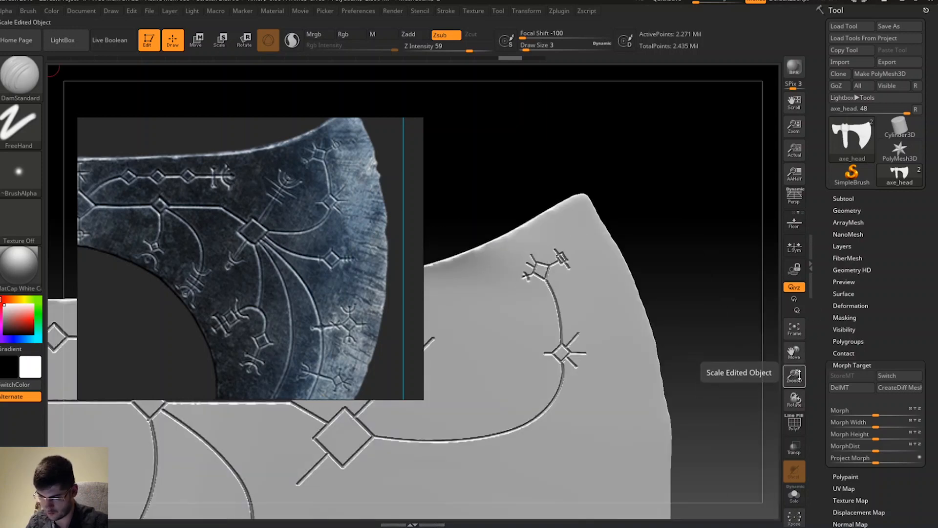
left_click_drag(800, 348, 871, 250)
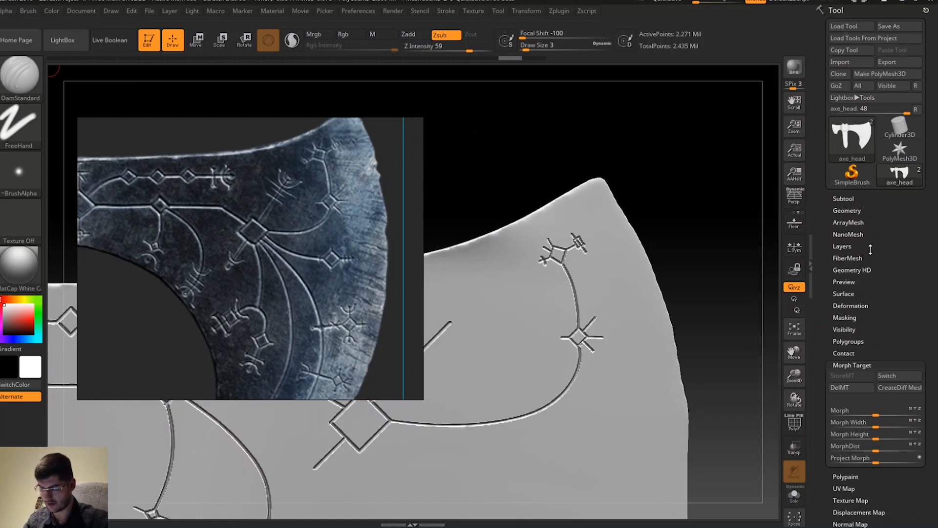
Switch to the Chisel brush with Draw Size 1 and move the reference image lower, clear of the upper rune lines.
left_click_drag(795, 351, 866, 215)
left_click_drag(795, 376, 853, 296)
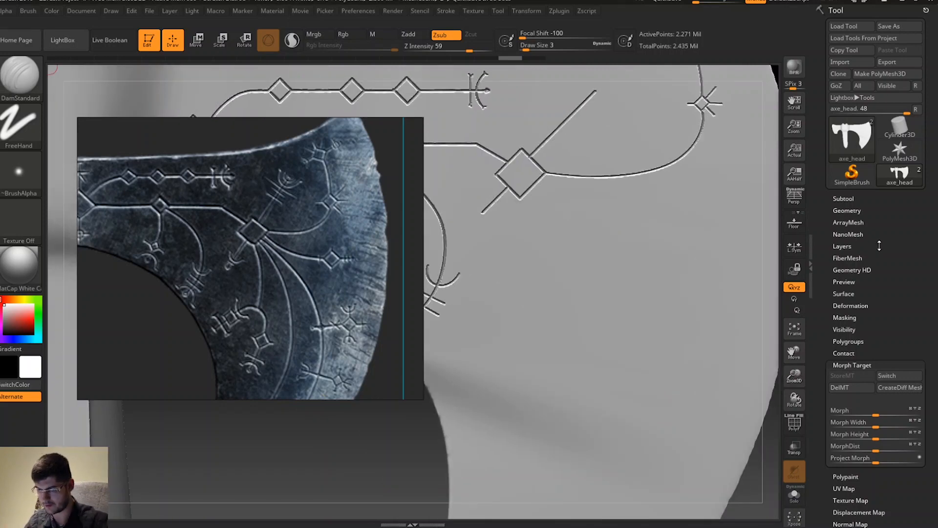
key("b")
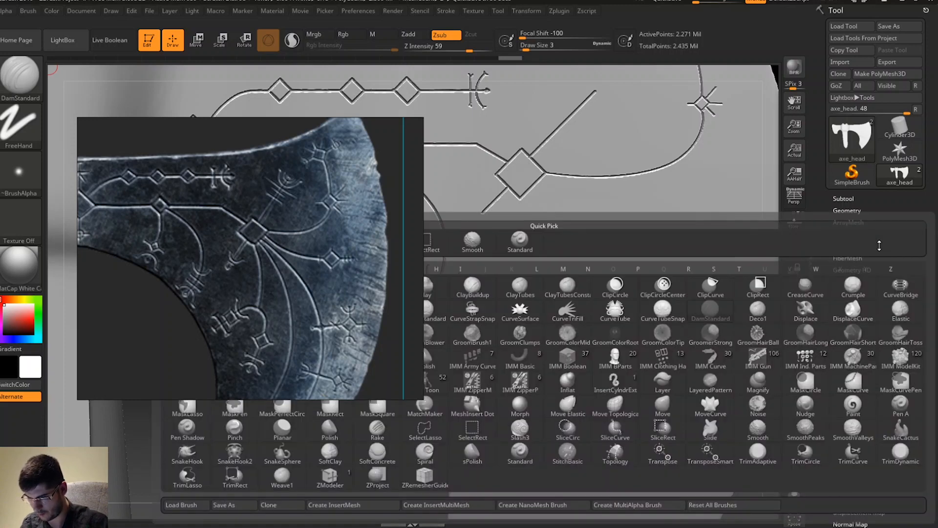
key("Escape")
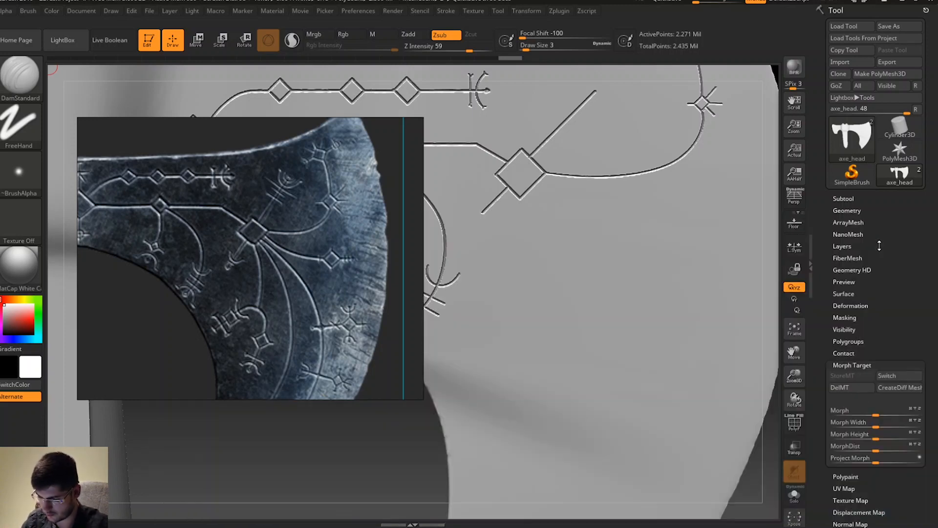
left_click_drag(202, 288, 193, 431)
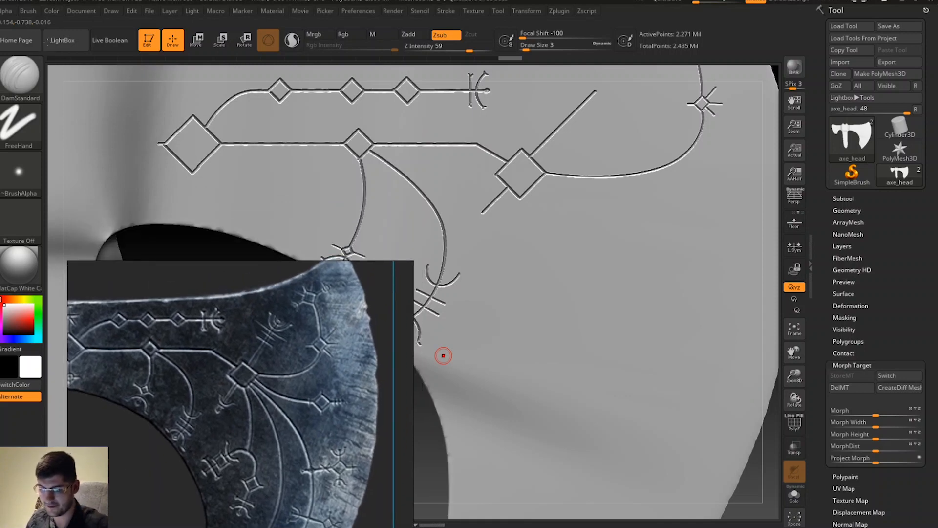
left_click(27, 68)
left_click(115, 133)
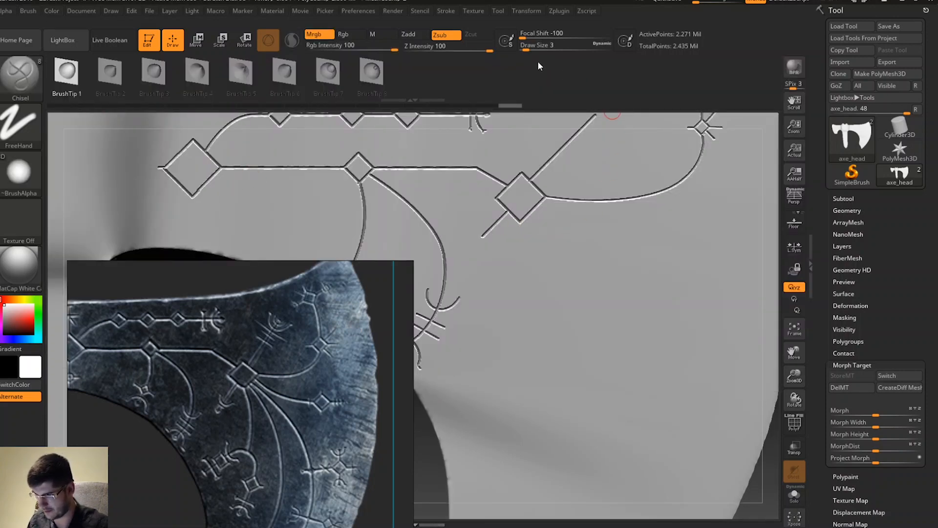
left_click_drag(525, 50, 499, 52)
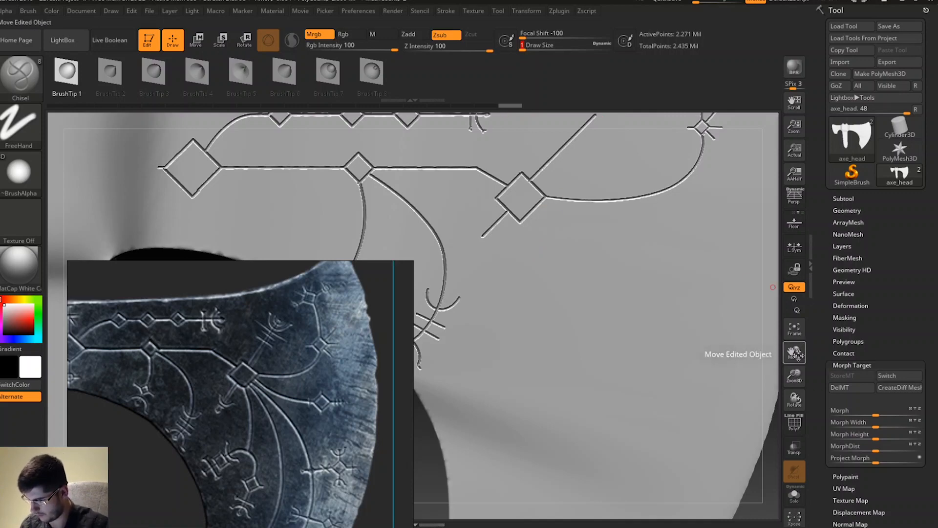
left_click_drag(795, 375, 865, 204)
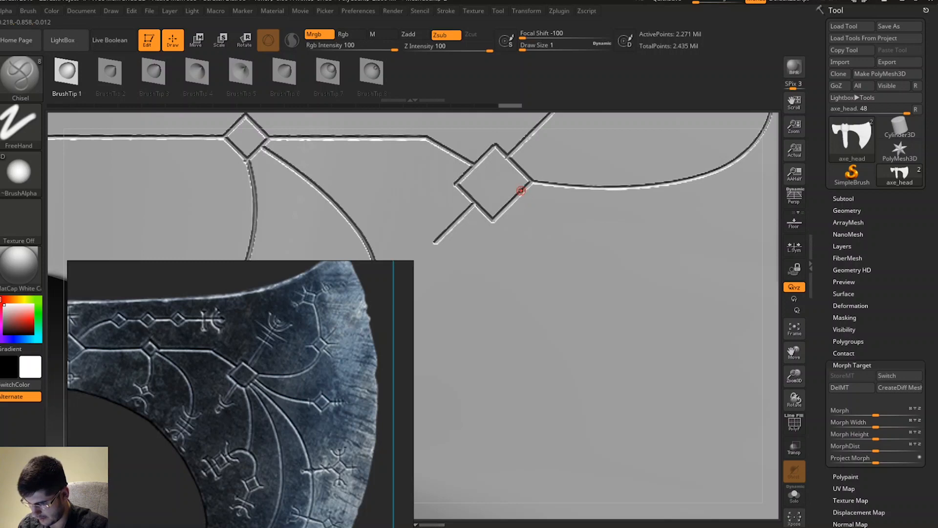
left_click_drag(794, 352, 680, 421)
left_click_drag(797, 377, 795, 415)
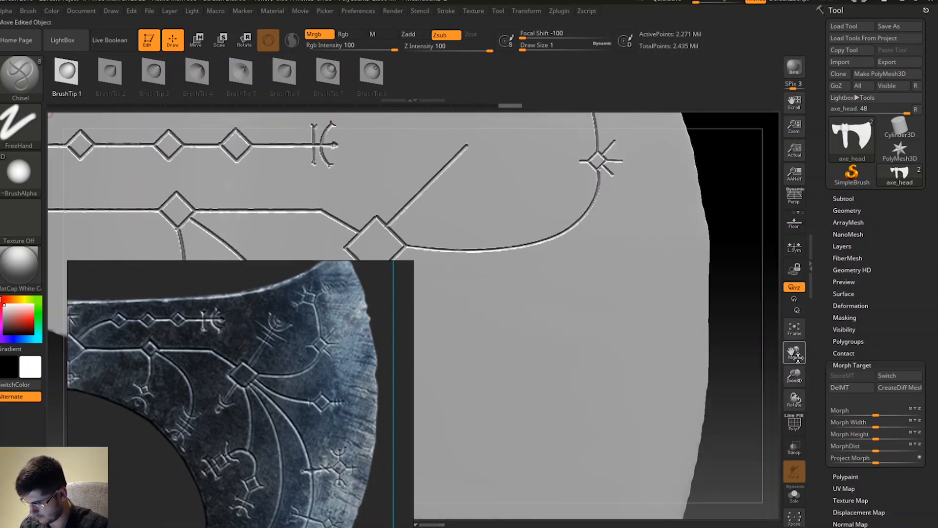
left_click_drag(798, 358, 816, 341)
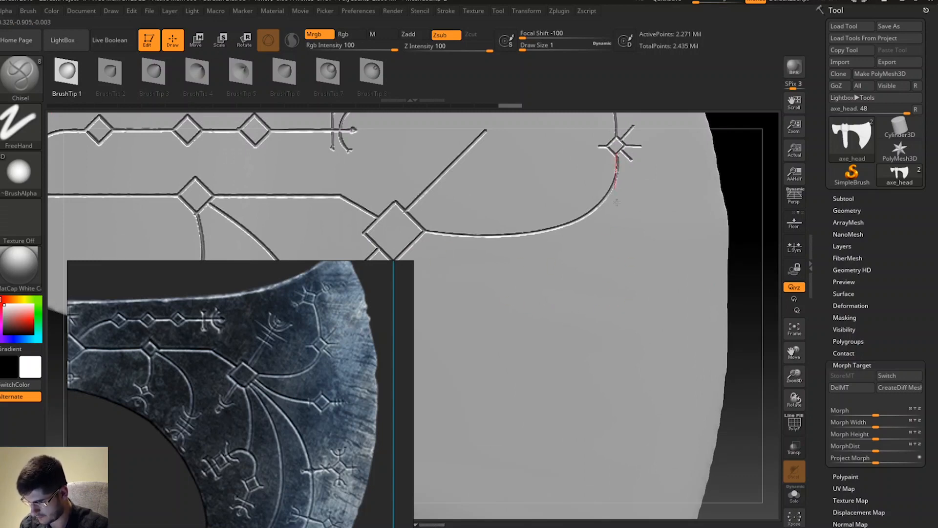
mouse_move(617, 201)
left_mouse_down()
mouse_move(622, 396)
mouse_move(624, 387)
left_mouse_up()
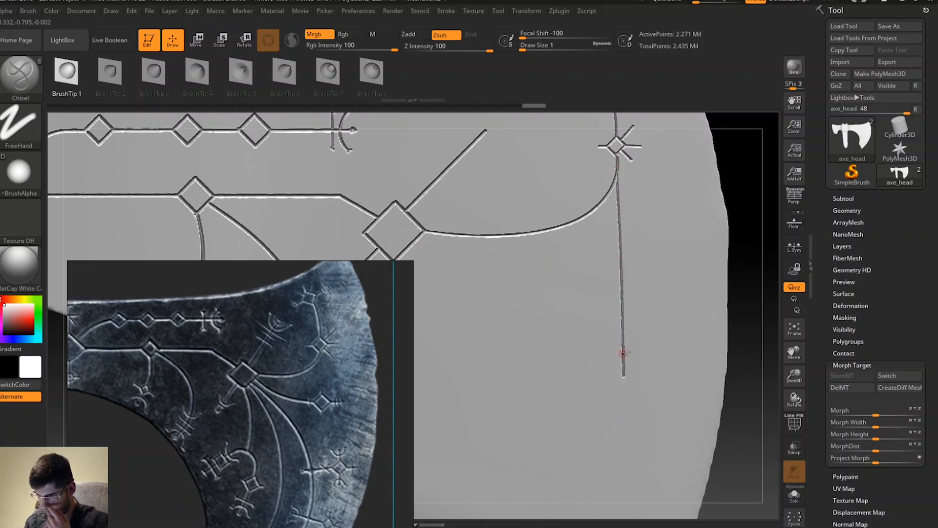
mouse_move(629, 323)
left_mouse_down()
mouse_move(677, 422)
mouse_move(524, 318)
mouse_move(563, 329)
left_mouse_up()
key("ctrl+z")
key("ctrl+z")
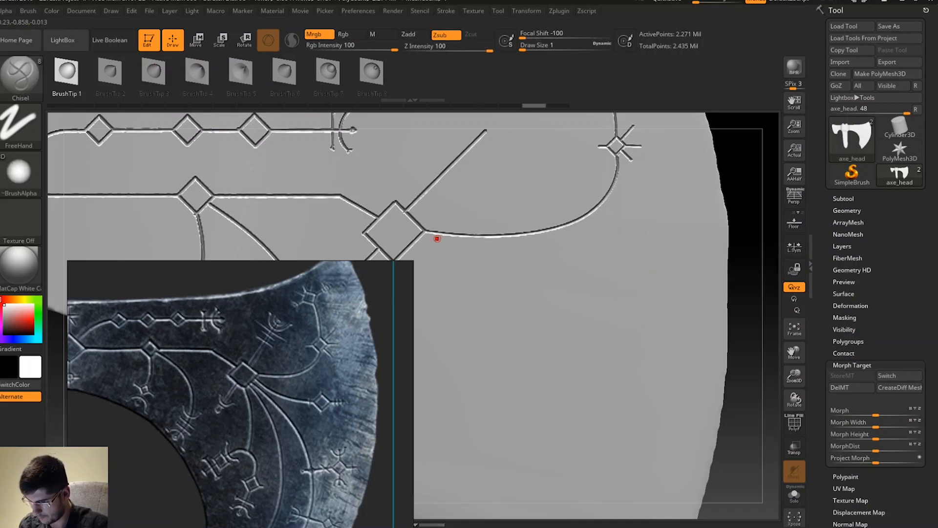
Carve a curved line from the large diamond's lower edge toward the cutting edge and end it with a small diamond.
mouse_move(474, 279)
left_mouse_down()
mouse_move(514, 299)
mouse_move(603, 316)
mouse_move(644, 315)
mouse_move(668, 287)
left_mouse_up()
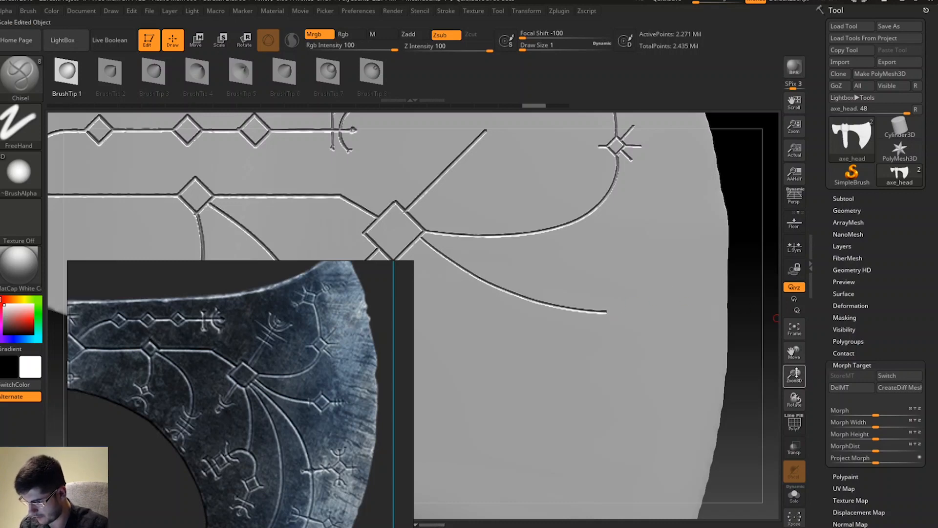
left_click_drag(794, 375, 740, 314)
mouse_move(620, 289)
left_mouse_down("shift")
mouse_move(660, 249)
mouse_move(647, 245)
mouse_move(673, 234)
mouse_move(656, 247)
mouse_move(672, 236)
mouse_move(662, 245)
mouse_move(683, 295)
mouse_move(679, 316)
mouse_move(697, 328)
mouse_move(679, 310)
mouse_move(620, 344)
mouse_move(620, 328)
mouse_move(608, 344)
mouse_move(621, 325)
mouse_move(609, 343)
mouse_move(601, 264)
mouse_move(584, 259)
left_mouse_up("shift")
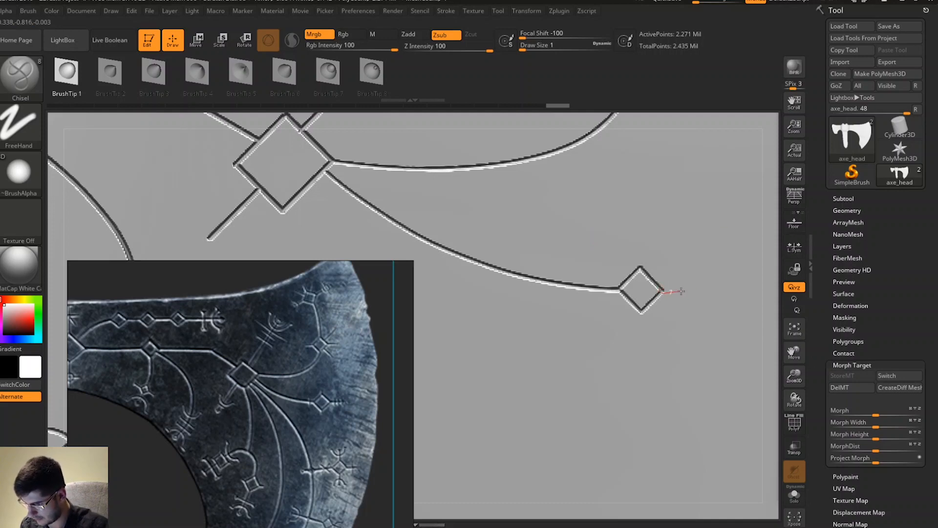
Carve a short spoke with three cross ticks beyond the small diamond, plus one tick across the curve just before it.
mouse_move(682, 291)
left_mouse_down()
mouse_move(663, 292)
mouse_move(739, 292)
left_mouse_up()
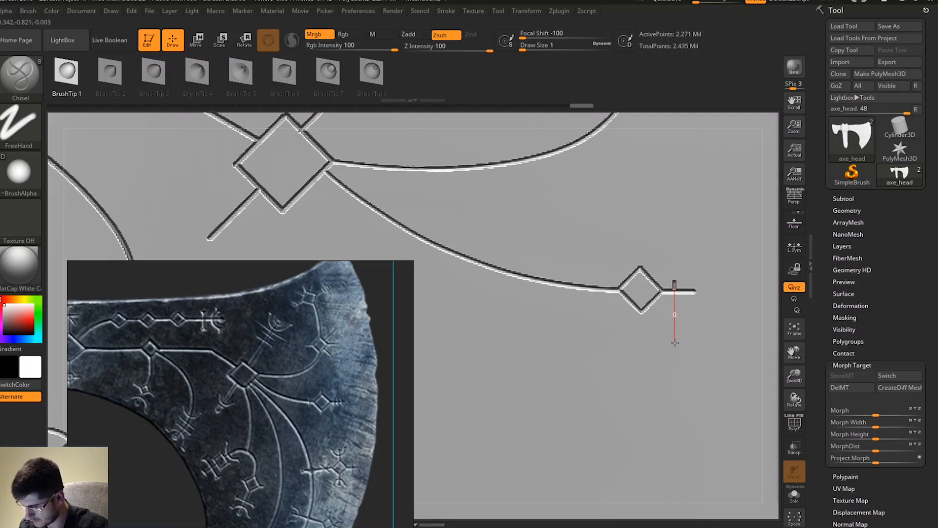
left_click_drag(674, 351, 687, 295)
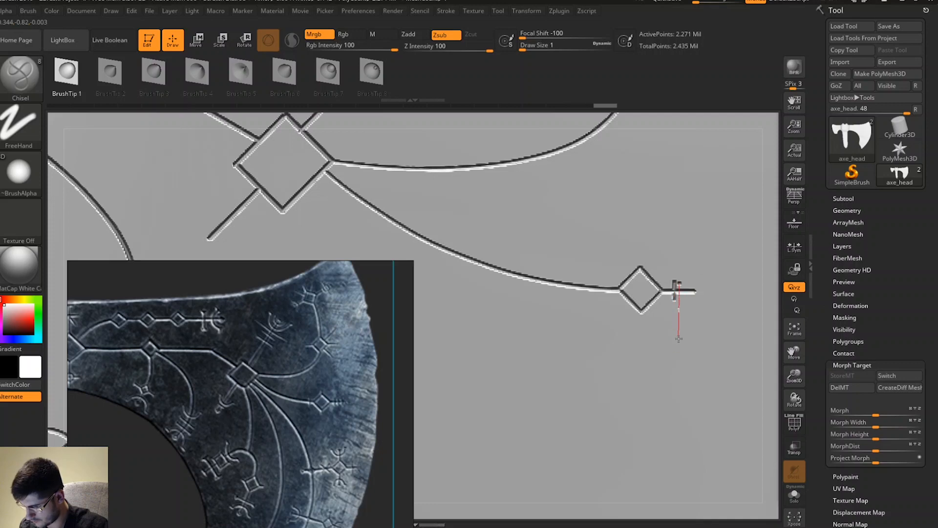
left_click_drag(679, 350, 687, 348)
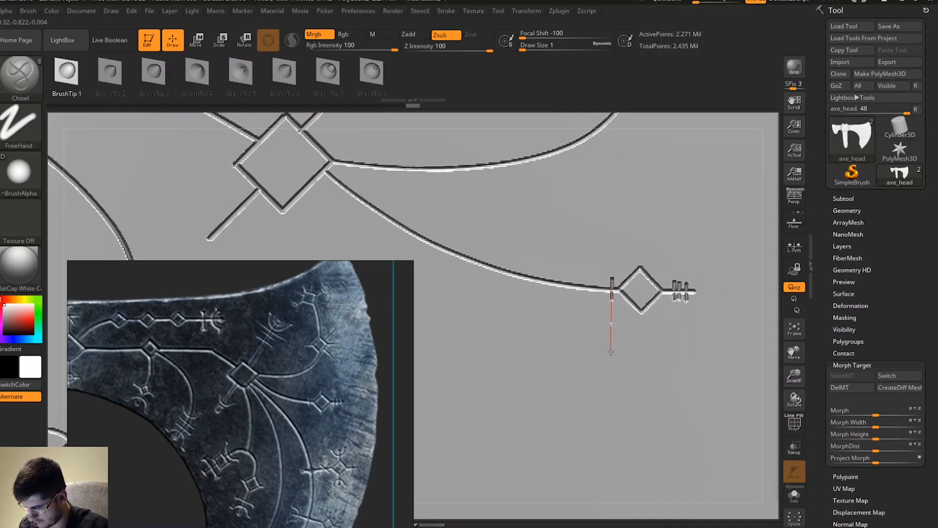
left_click_drag(611, 351, 624, 310)
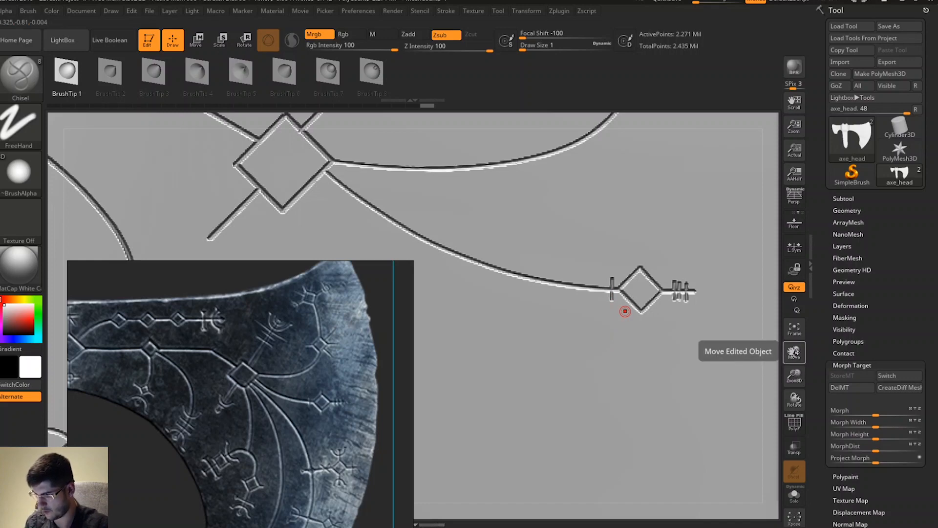
left_click_drag(794, 352, 864, 330)
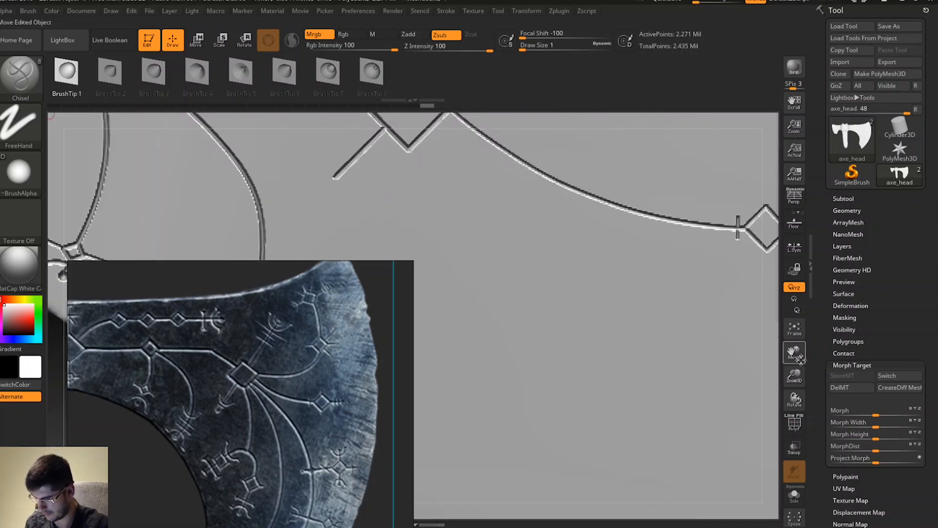
left_click_drag(796, 375, 817, 305)
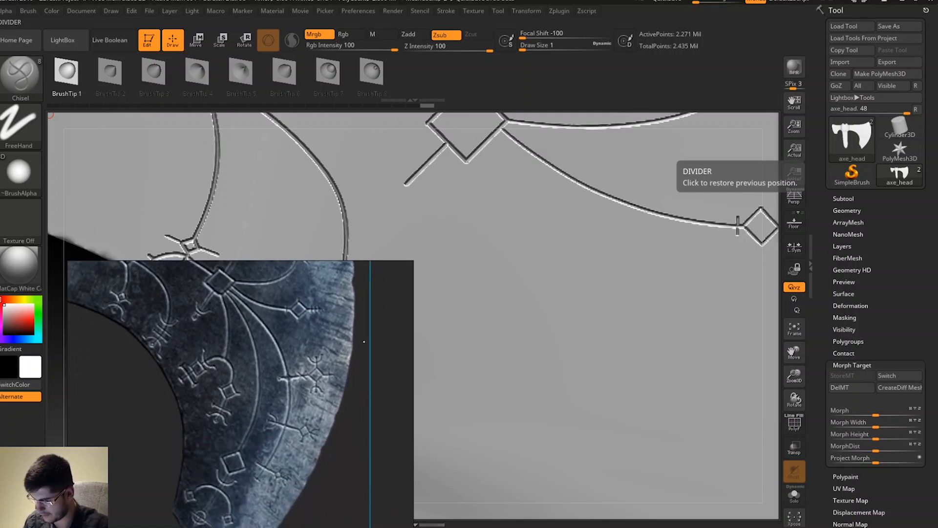
left_click_drag(794, 374, 742, 332)
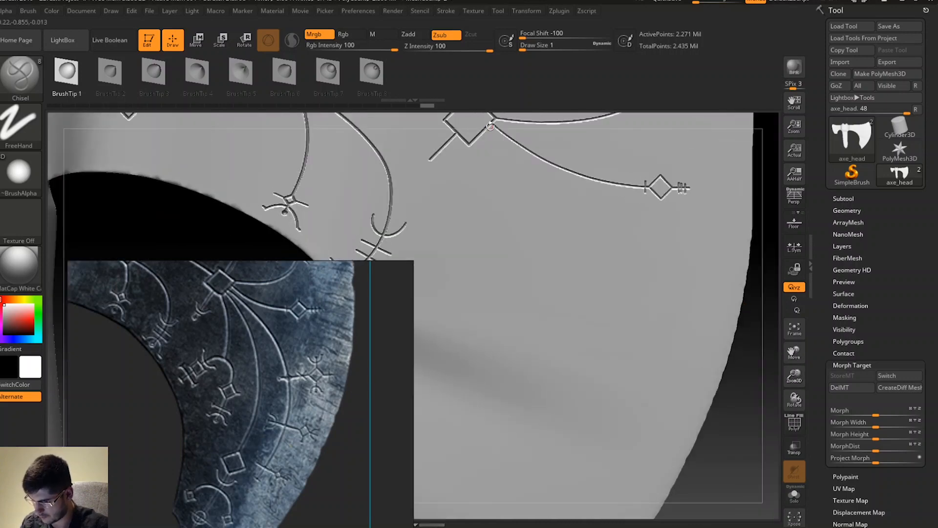
left_click_drag(794, 354, 794, 376)
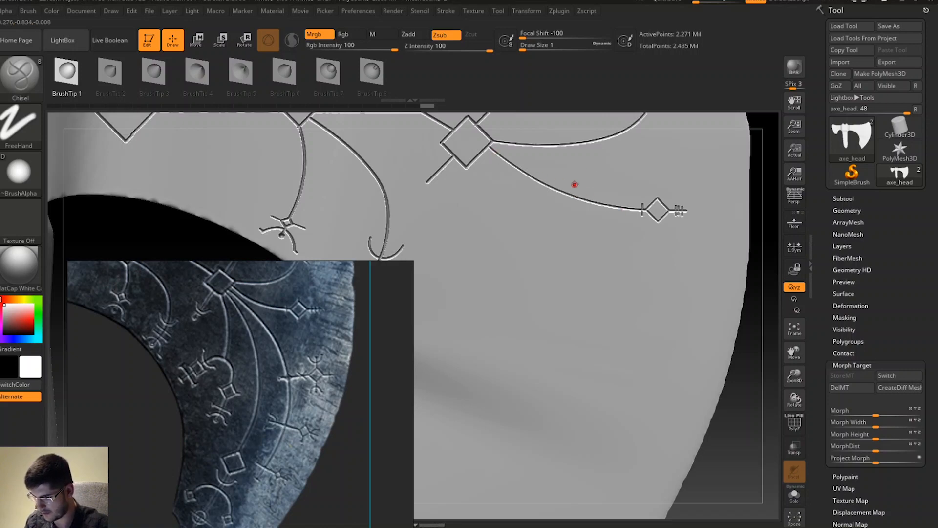
mouse_move(505, 181)
left_mouse_down()
mouse_move(636, 233)
mouse_move(724, 255)
mouse_move(763, 250)
left_mouse_up()
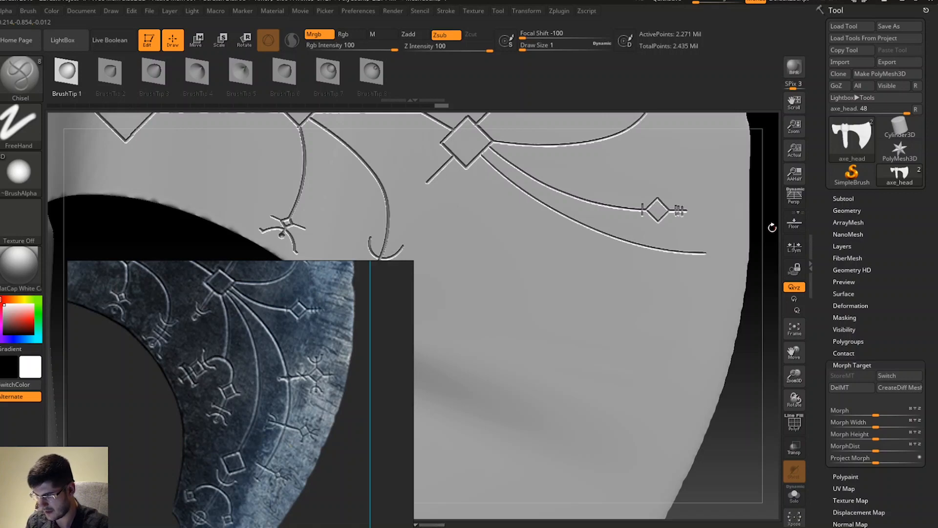
key("ctrl+z")
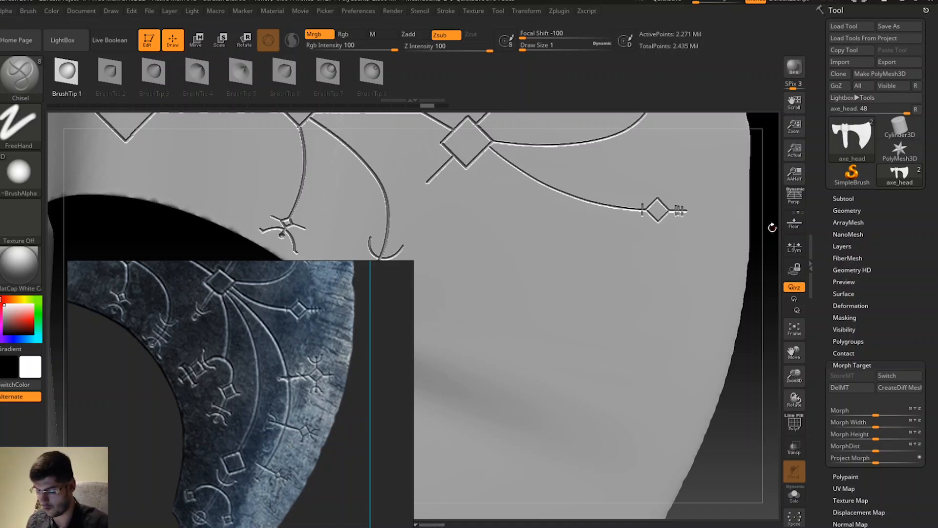
key("ctrl")
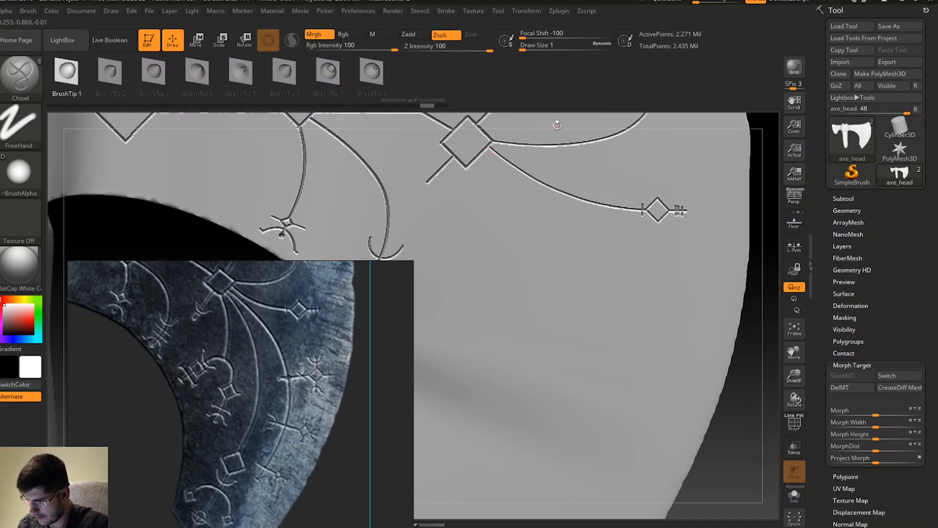
Carve a long arc from the large diamond's lower edge, bowing toward the cutting edge and back down into the blade's lower part.
left_click_drag(798, 387, 795, 352)
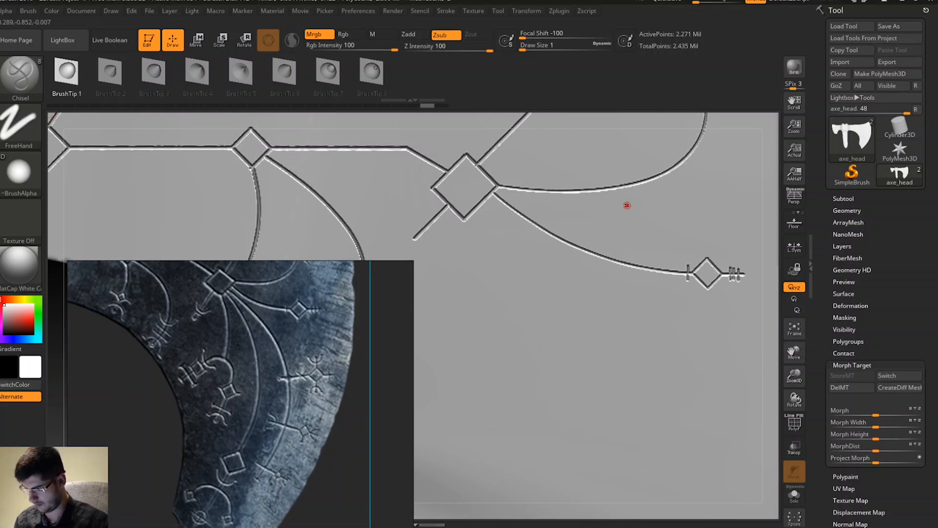
left_click_drag(797, 374, 780, 313)
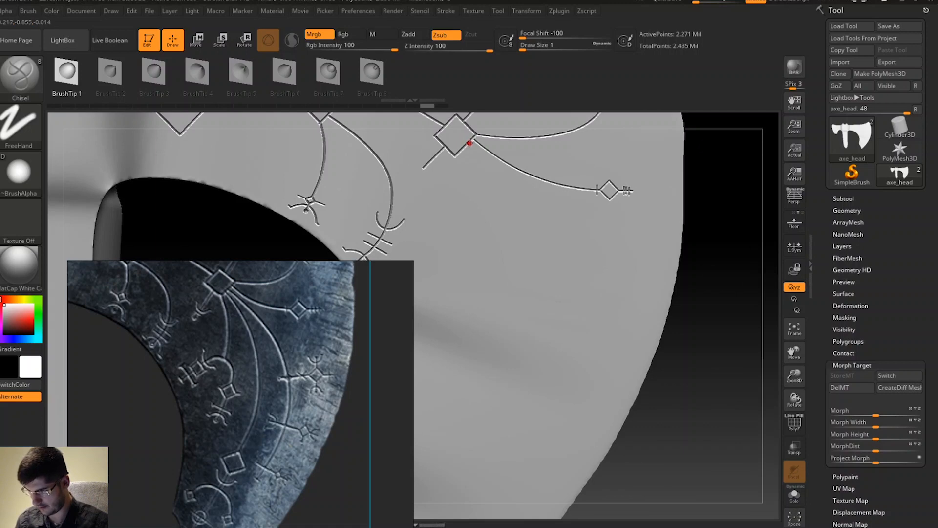
mouse_move(481, 149)
left_mouse_down()
mouse_move(546, 204)
mouse_move(596, 289)
mouse_move(582, 388)
mouse_move(509, 483)
left_mouse_up()
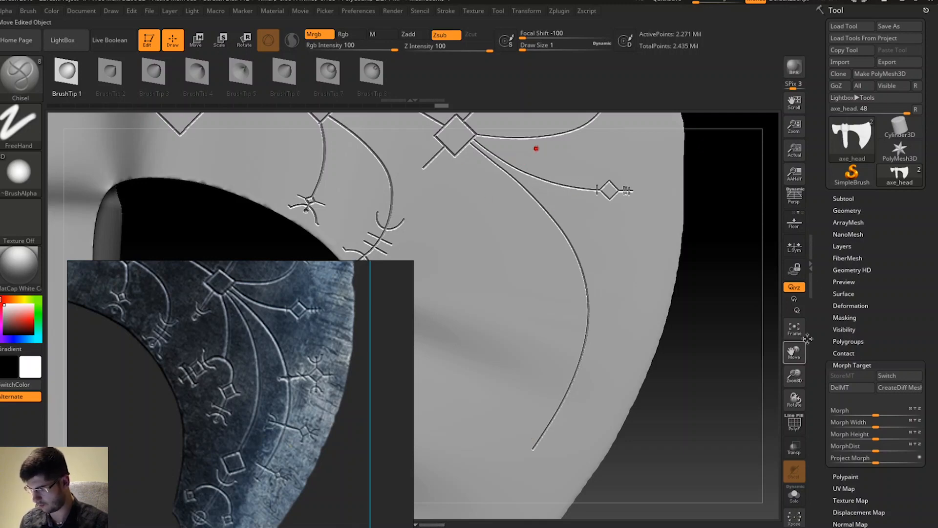
Extend the long arc's upper end with a short stroke so it meets the large diamond's lower edge.
left_click_drag(794, 351, 812, 390)
mouse_move(796, 382)
left_mouse_down()
mouse_move(797, 403)
mouse_move(796, 386)
left_mouse_up()
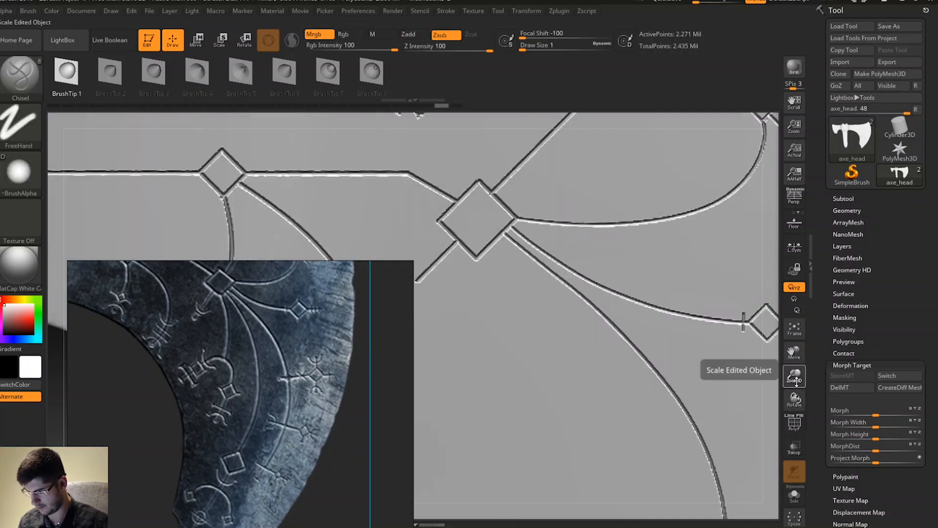
left_click_drag(797, 373, 795, 301)
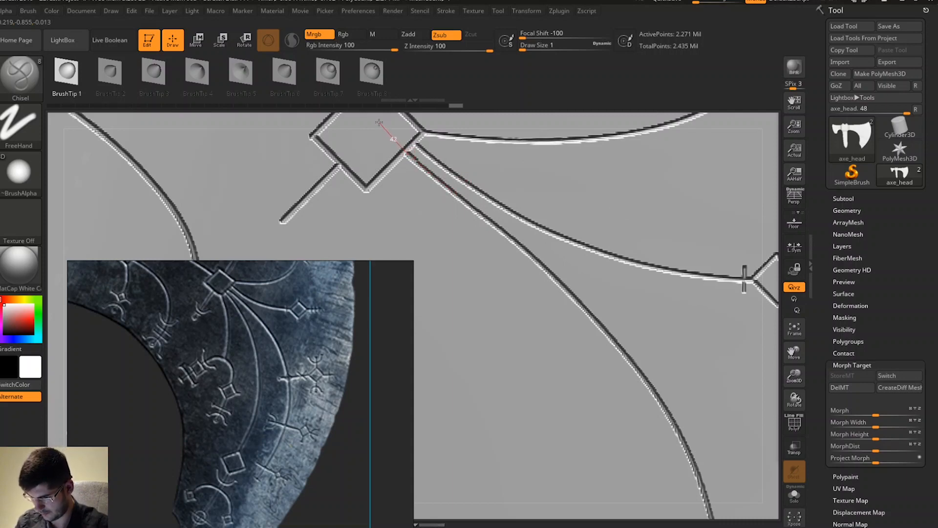
left_click_drag(378, 122, 379, 119)
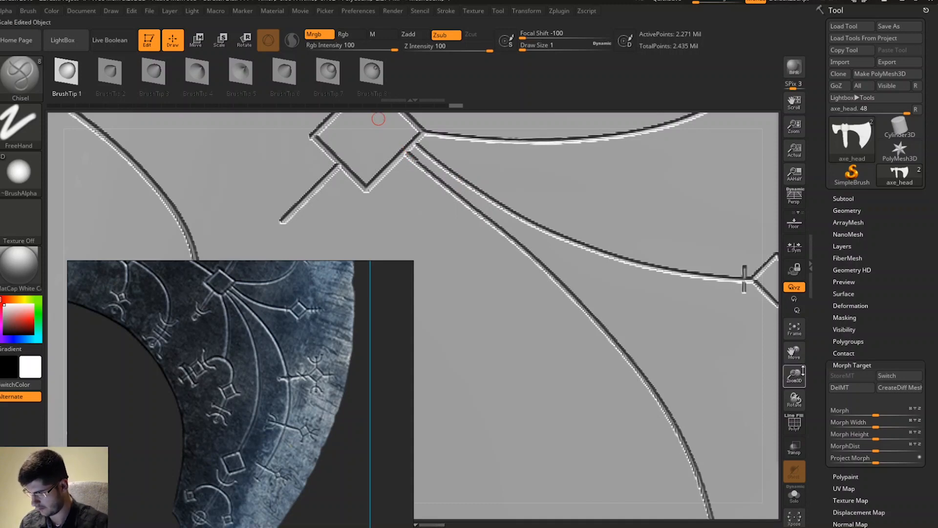
left_click_drag(794, 375, 825, 321)
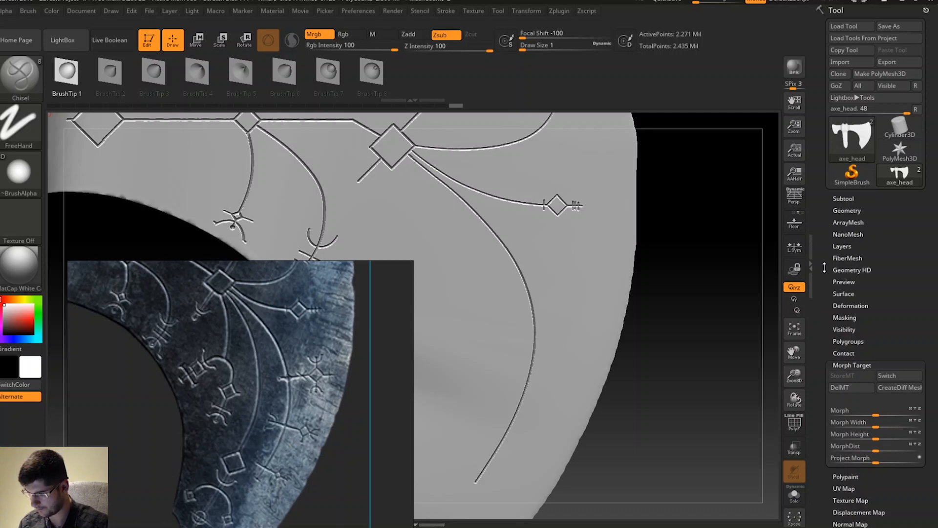
mouse_move(794, 352)
left_mouse_down()
mouse_move(837, 284)
mouse_move(848, 312)
left_mouse_up()
left_click_drag(796, 358, 799, 375)
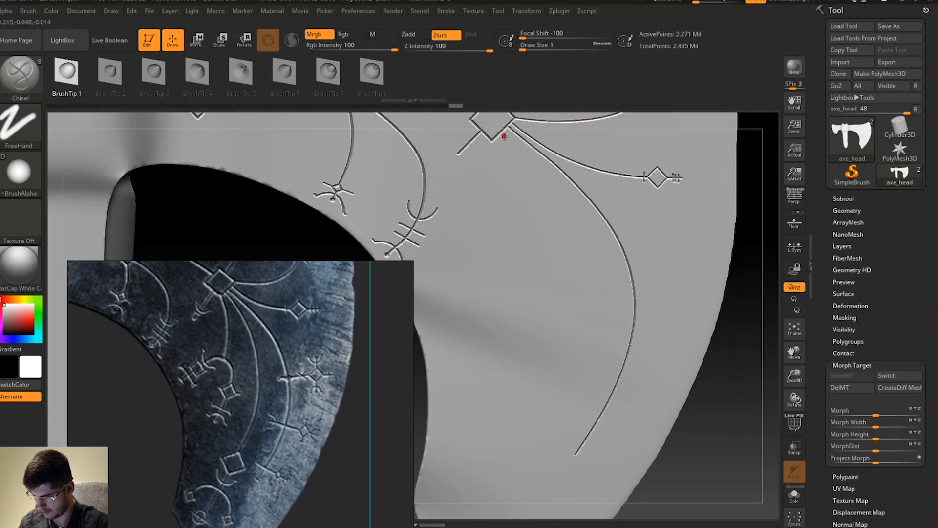
mouse_move(524, 157)
left_mouse_down()
mouse_move(550, 198)
mouse_move(559, 376)
mouse_move(502, 477)
left_mouse_up()
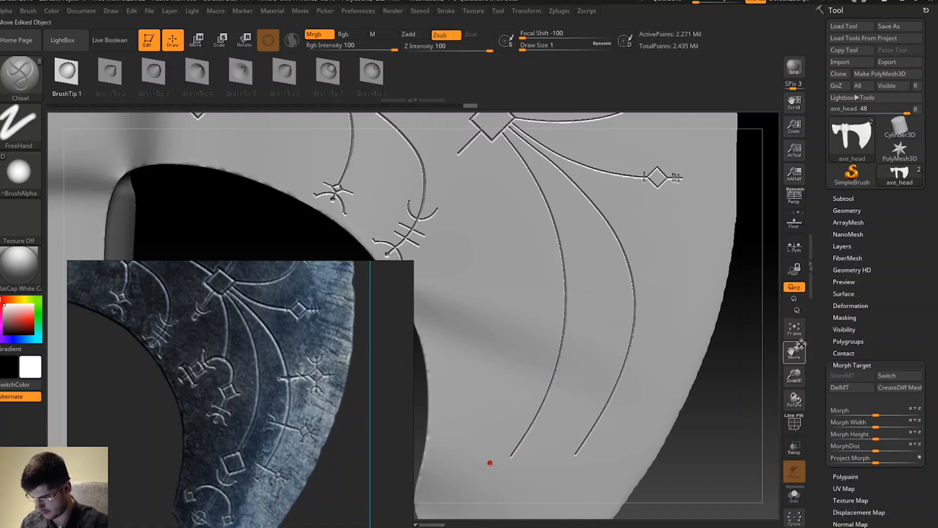
mouse_move(800, 343)
left_mouse_down()
mouse_move(826, 275)
mouse_move(823, 323)
left_mouse_up()
key("ctrl")
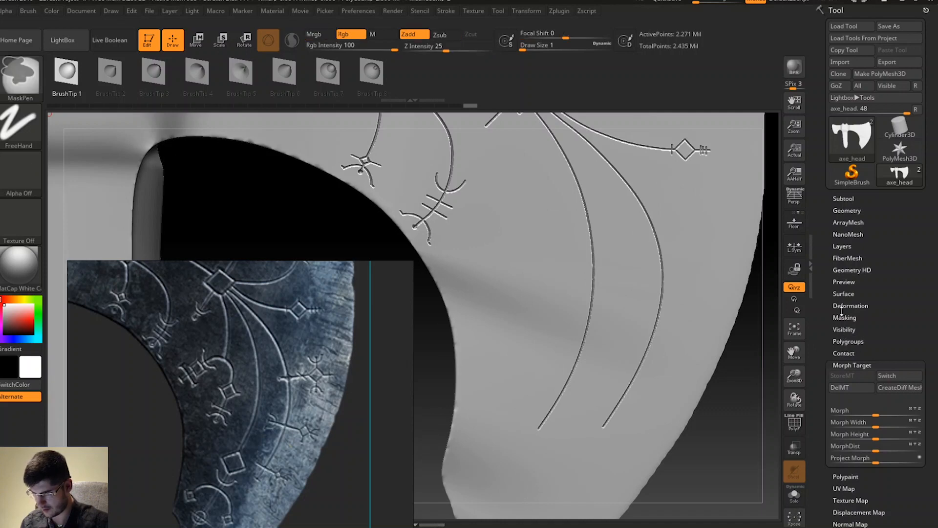
key("ctrl+z")
left_click_drag(792, 350, 793, 350)
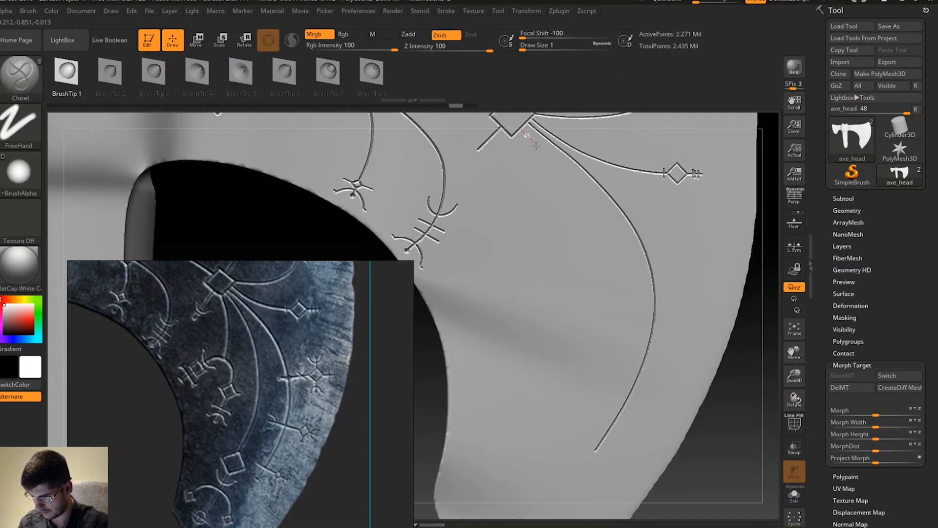
mouse_move(536, 145)
left_mouse_down()
mouse_move(593, 250)
mouse_move(581, 325)
mouse_move(532, 437)
left_mouse_up()
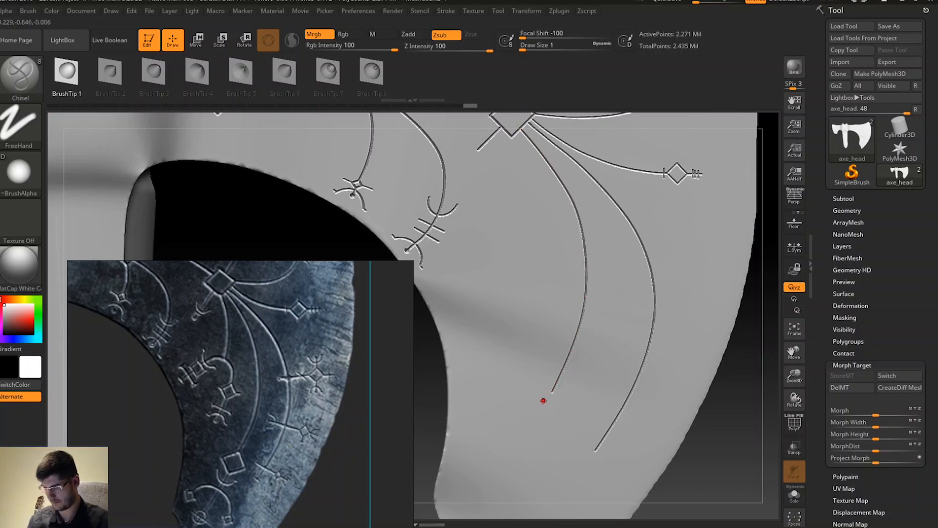
key("ctrl+z")
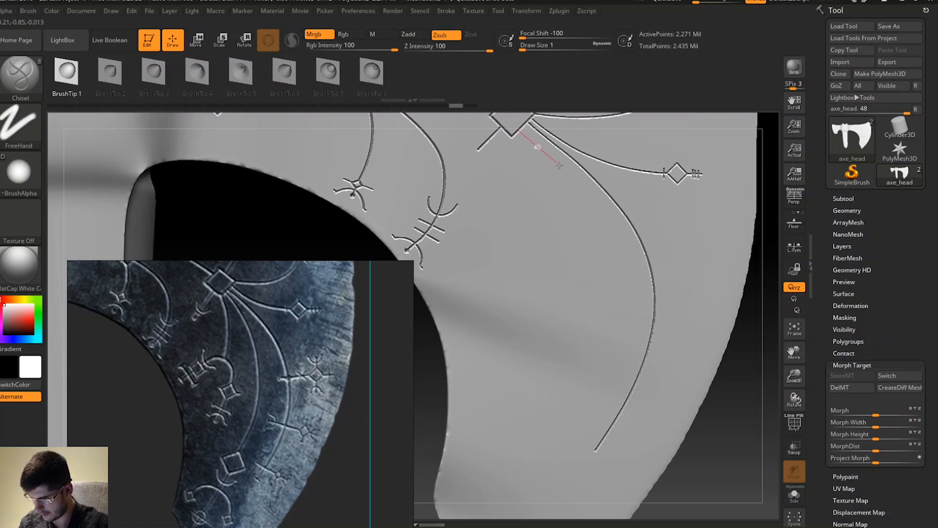
Carve a second, shorter arc from the large diamond inside the long arc and end it with a small diamond.
mouse_move(560, 165)
left_mouse_down()
mouse_move(606, 220)
mouse_move(628, 293)
mouse_move(543, 435)
mouse_move(551, 404)
left_mouse_up()
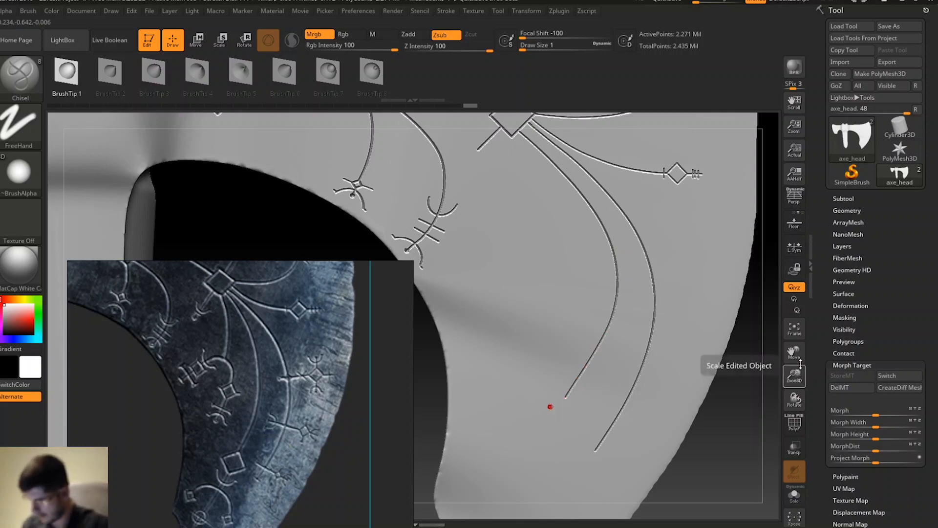
left_click_drag(794, 355, 823, 289)
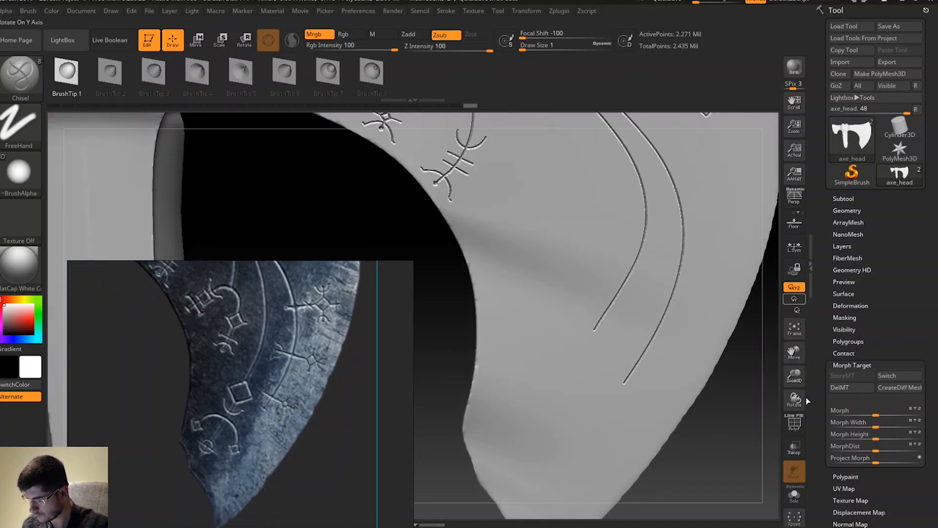
left_click_drag(795, 374, 798, 382)
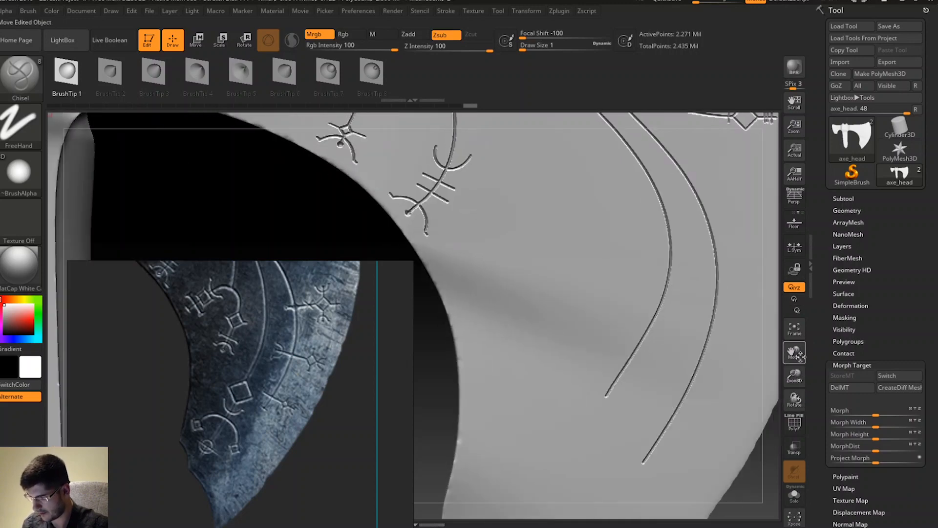
left_click_drag(804, 332, 820, 266)
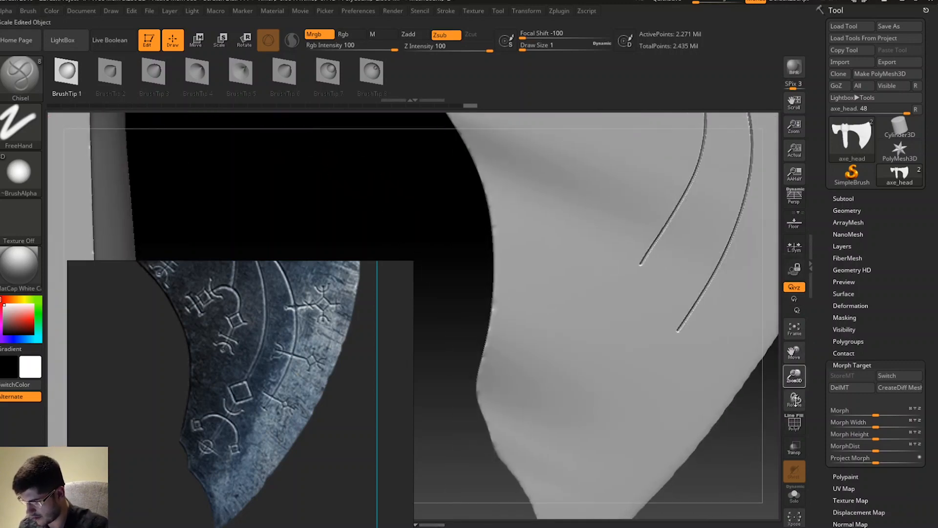
left_click_drag(794, 377, 796, 398)
left_click_drag(794, 353, 761, 237)
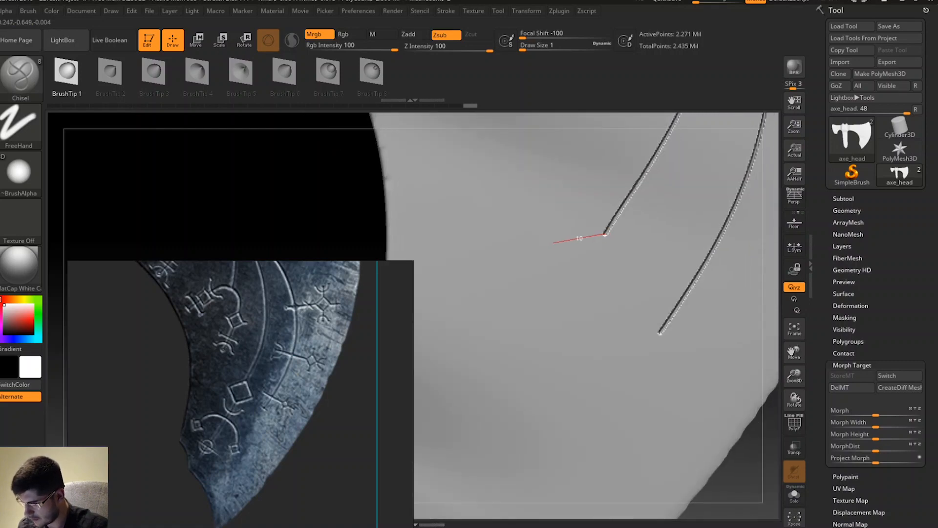
mouse_move(554, 243)
left_mouse_down()
mouse_move(526, 249)
mouse_move(570, 286)
mouse_move(578, 314)
mouse_move(600, 286)
mouse_move(571, 284)
mouse_move(654, 262)
mouse_move(606, 234)
left_mouse_up()
mouse_move(611, 297)
left_mouse_down()
mouse_move(618, 317)
mouse_move(635, 288)
left_mouse_up()
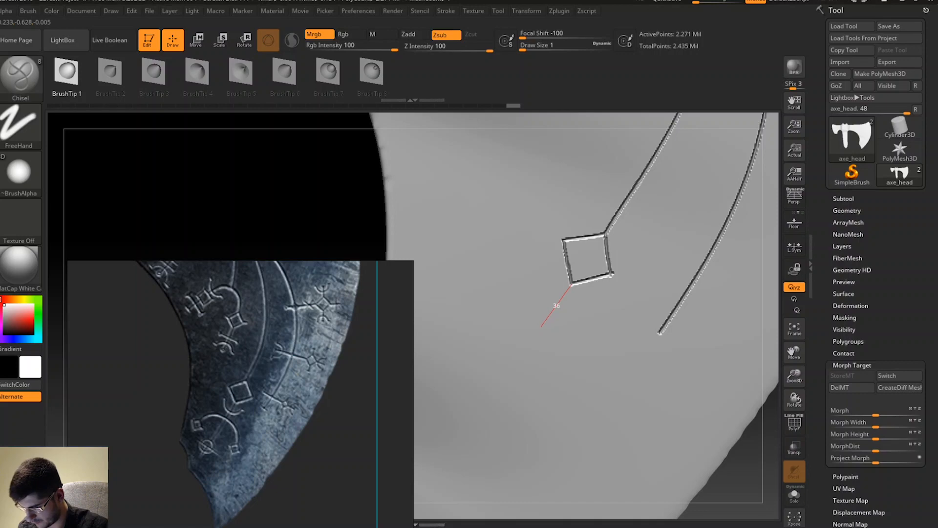
left_click_drag(541, 328, 499, 386)
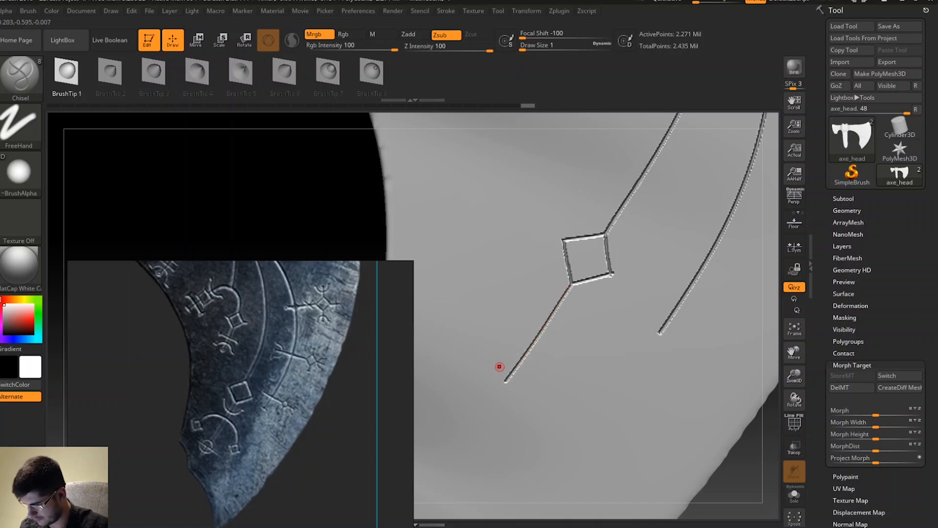
left_click_drag(794, 375, 797, 406)
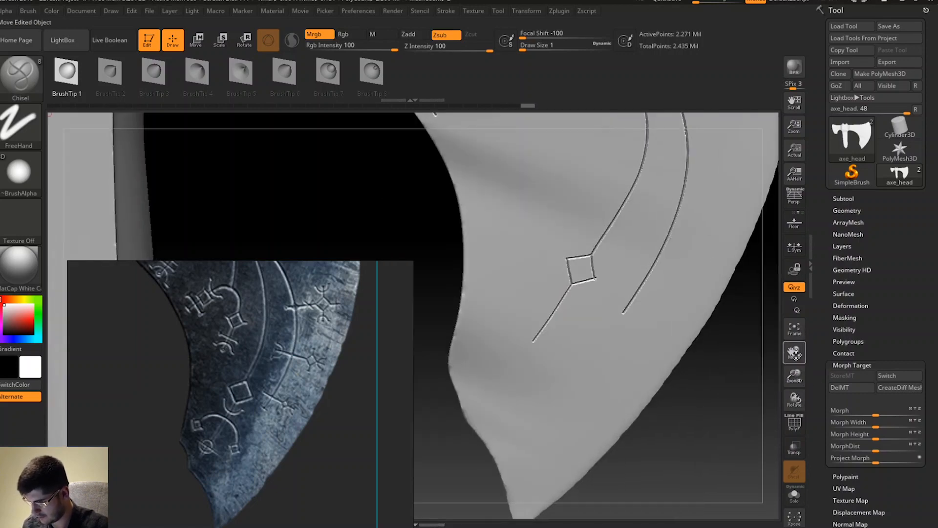
left_click_drag(795, 352, 828, 328)
key("ctrl+z")
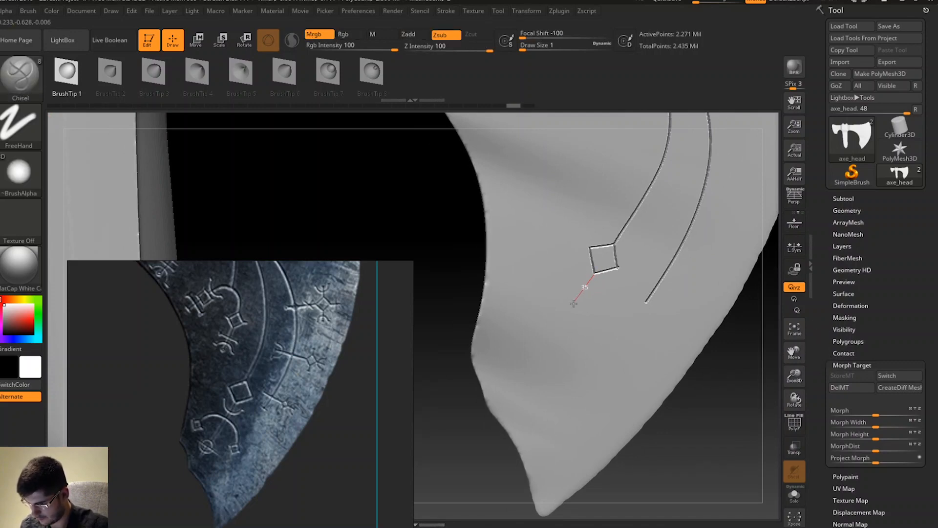
Carve a nearly straight line from the small diamond toward the blade's lower end and cross it with a crescent that has small end ticks.
mouse_move(553, 330)
left_mouse_down()
mouse_move(505, 383)
mouse_move(500, 372)
left_mouse_up()
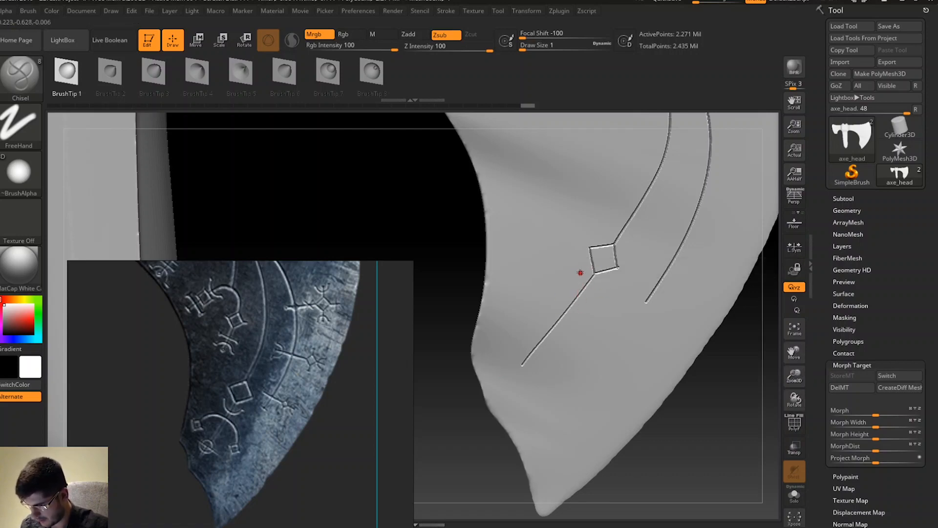
mouse_move(568, 292)
left_mouse_down()
mouse_move(586, 331)
mouse_move(630, 309)
left_mouse_up()
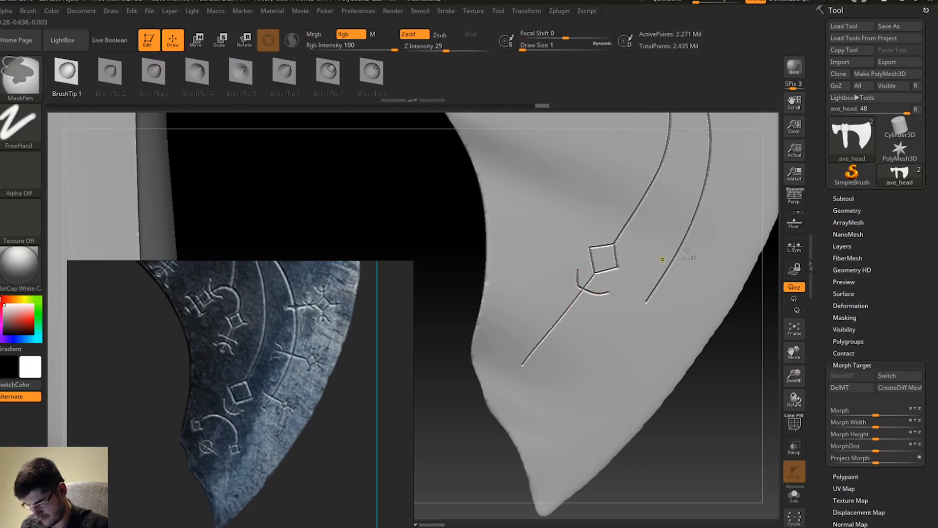
key("ctrl+z")
left_click_drag(795, 376, 717, 368)
left_click_drag(793, 390, 794, 328)
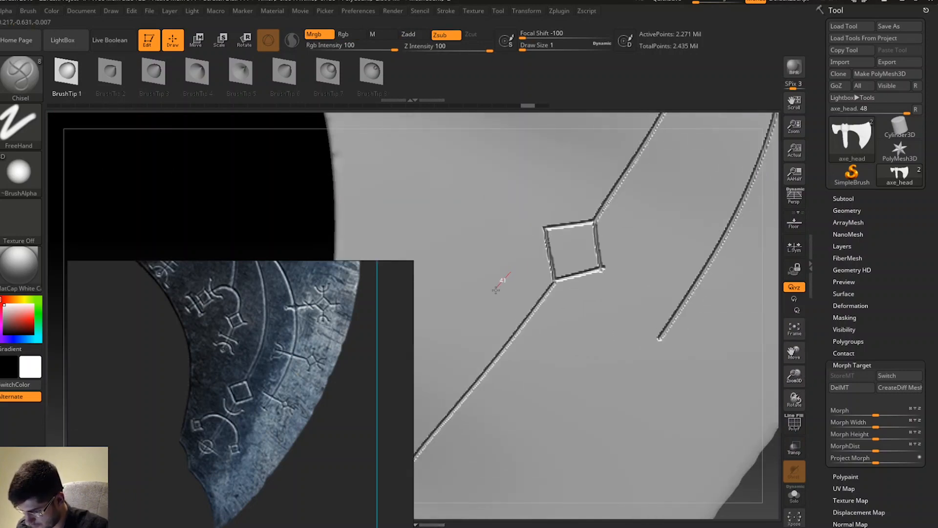
mouse_move(510, 279)
left_mouse_down()
mouse_move(496, 286)
mouse_move(502, 356)
mouse_move(572, 359)
mouse_move(623, 264)
left_mouse_up()
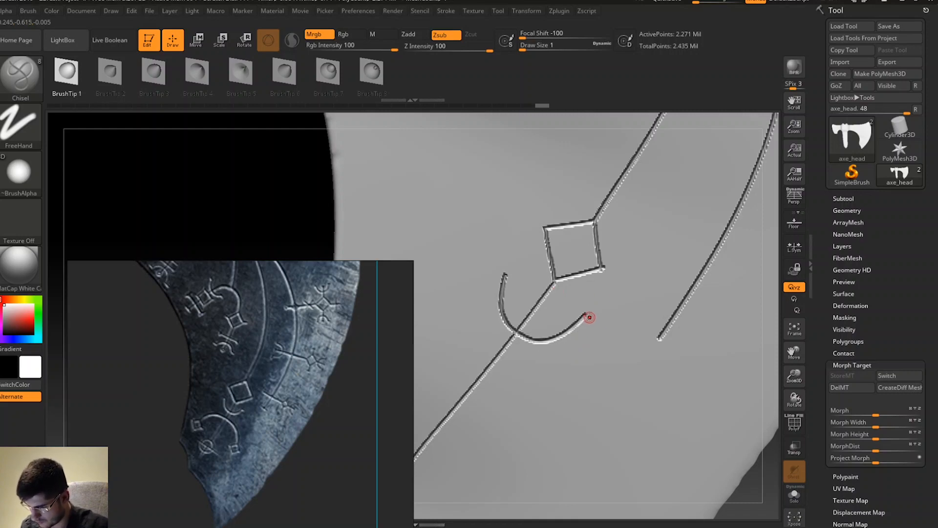
left_click_drag(588, 317, 604, 333)
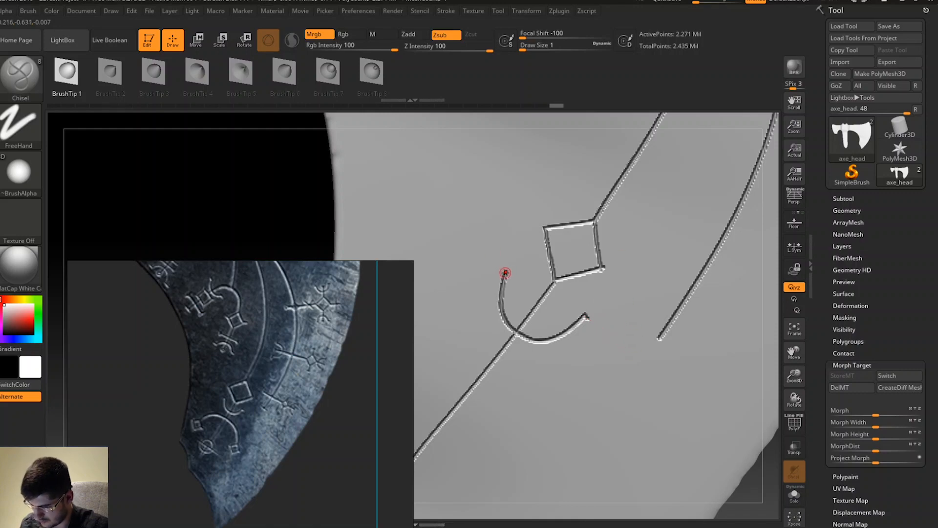
mouse_move(505, 274)
left_mouse_down()
mouse_move(475, 244)
mouse_move(472, 219)
left_mouse_up()
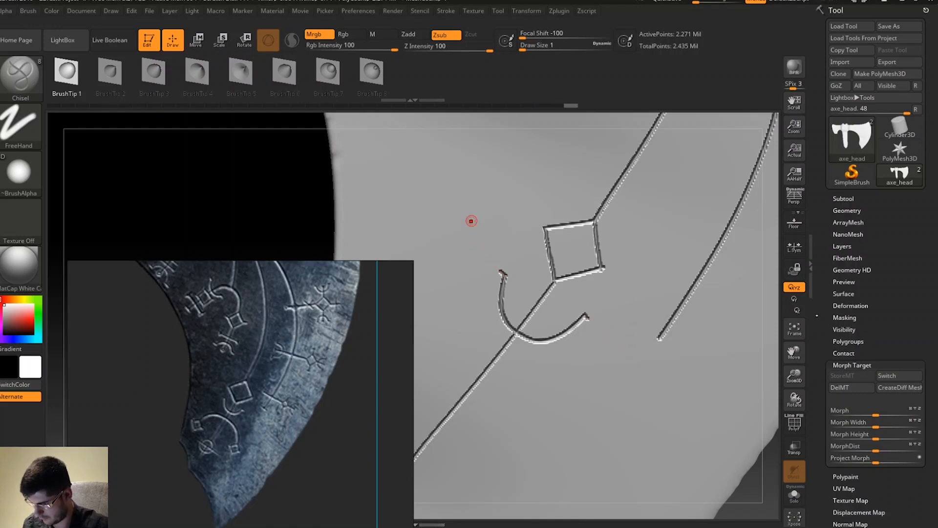
Switch to the DamStandard brush for the detail at the new line's lower end.
left_click_drag(794, 353, 890, 255)
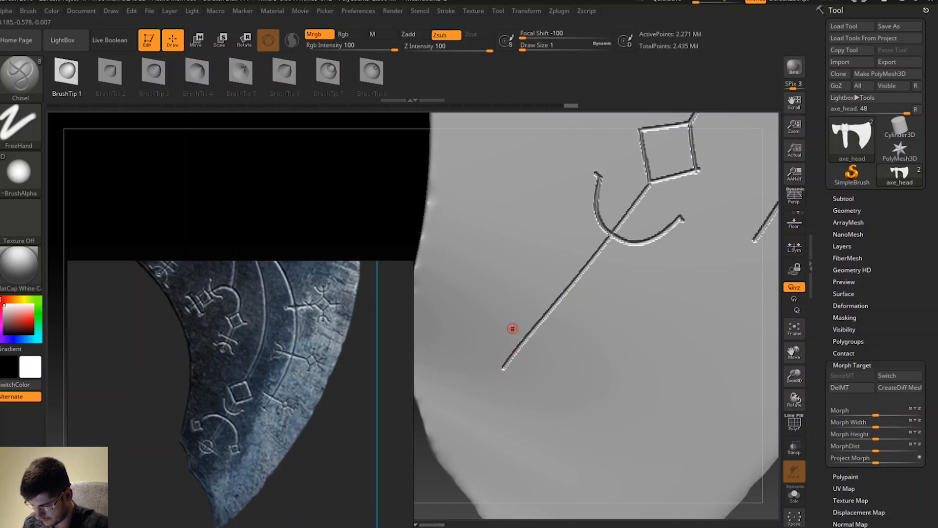
key("b")
key("s")
key("l")
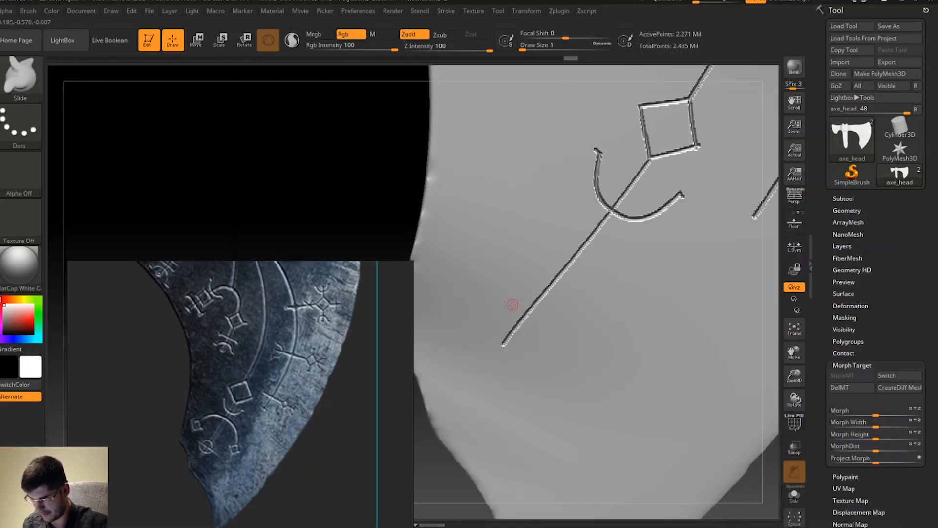
key("b")
key("d")
key("s")
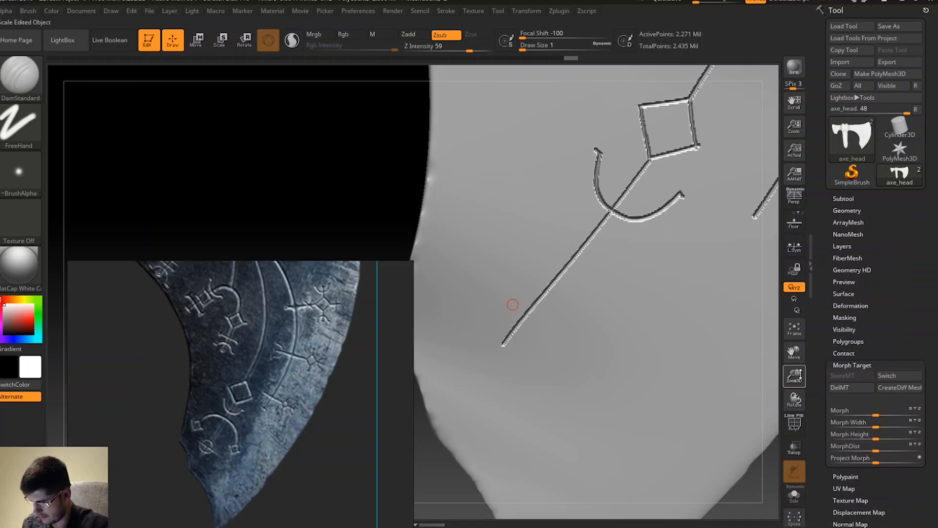
Carve a small ring at the line's lower end around a temporary circular mask, clearing the mask and reinforcing the groove.
left_click_drag(796, 375, 795, 394)
left_click_drag(795, 355, 901, 214)
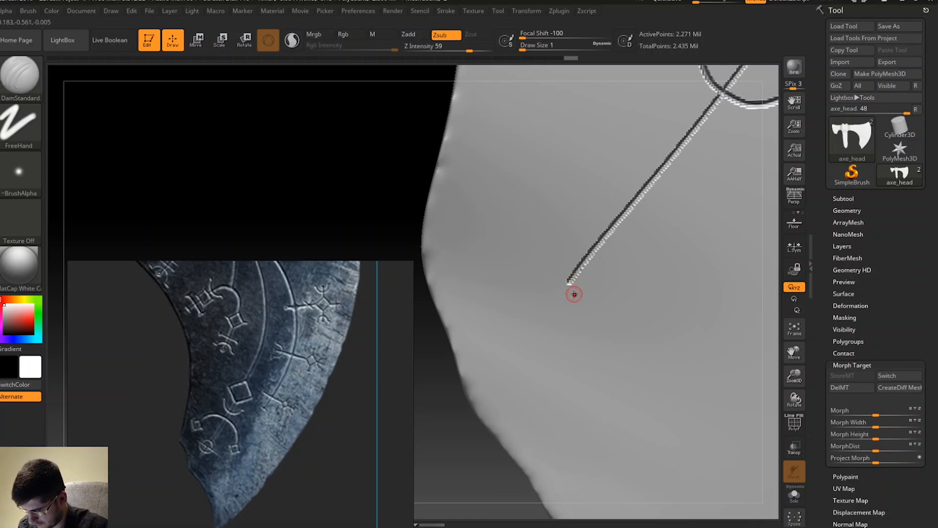
mouse_move(565, 279)
left_mouse_down()
mouse_move(562, 313)
mouse_move(595, 287)
left_mouse_up()
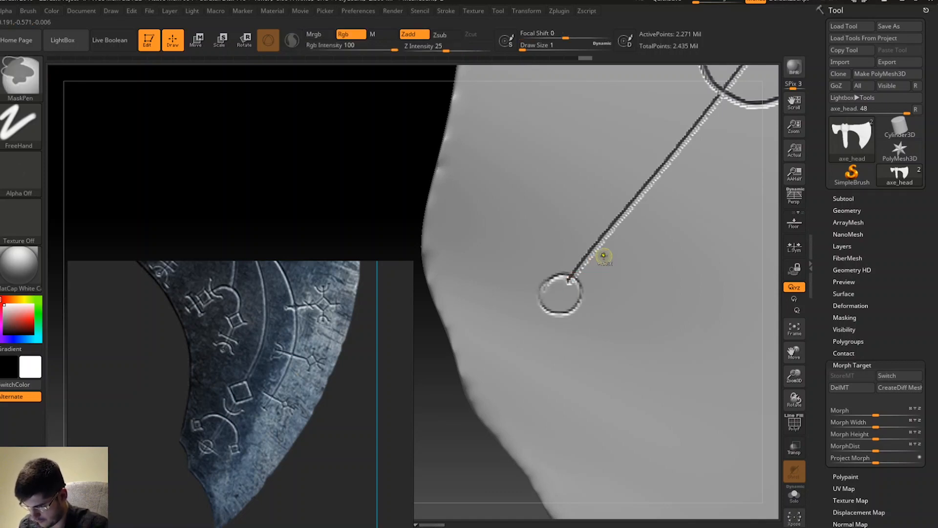
key("ctrl+z")
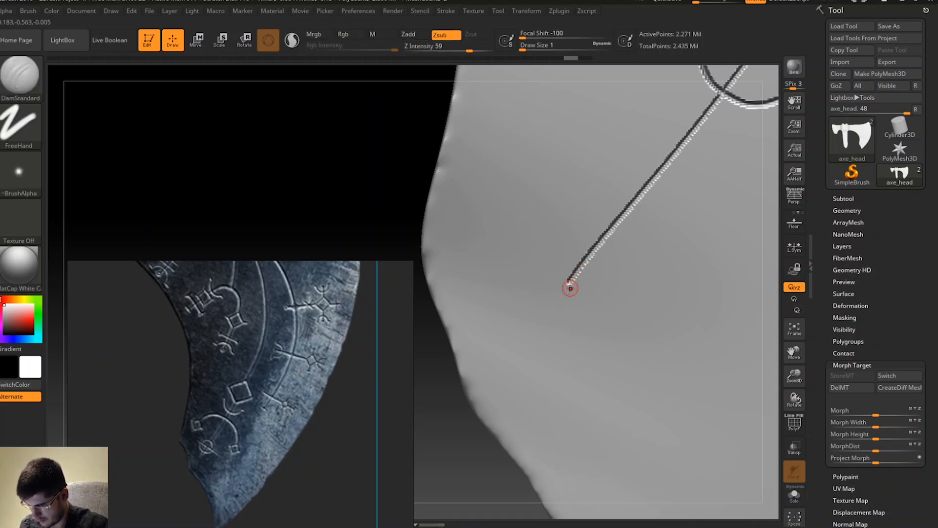
key("ctrl")
mouse_move(562, 296)
left_mouse_down("ctrl")
mouse_move(570, 296)
mouse_move(556, 291)
mouse_move(548, 308)
mouse_move(562, 311)
mouse_move(560, 289)
mouse_move(558, 301)
left_mouse_up("ctrl")
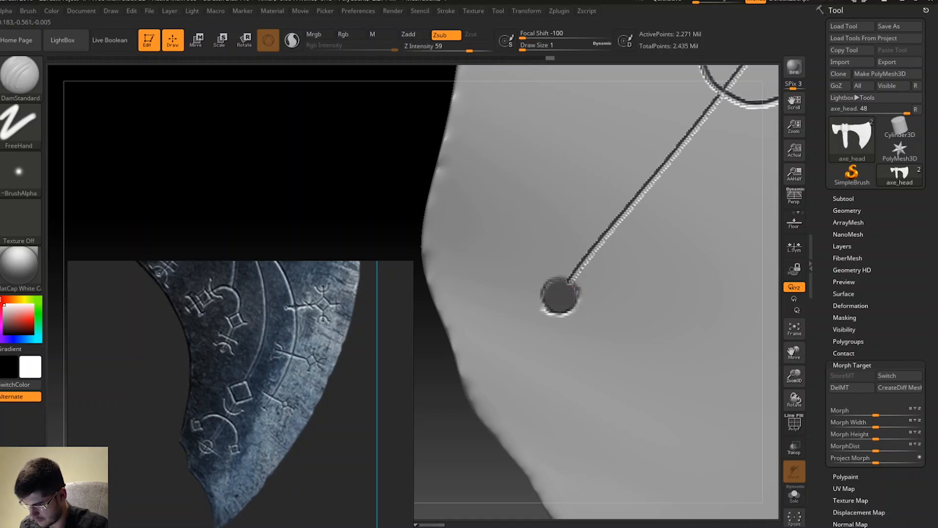
left_click_drag(439, 470, 482, 426, "ctrl")
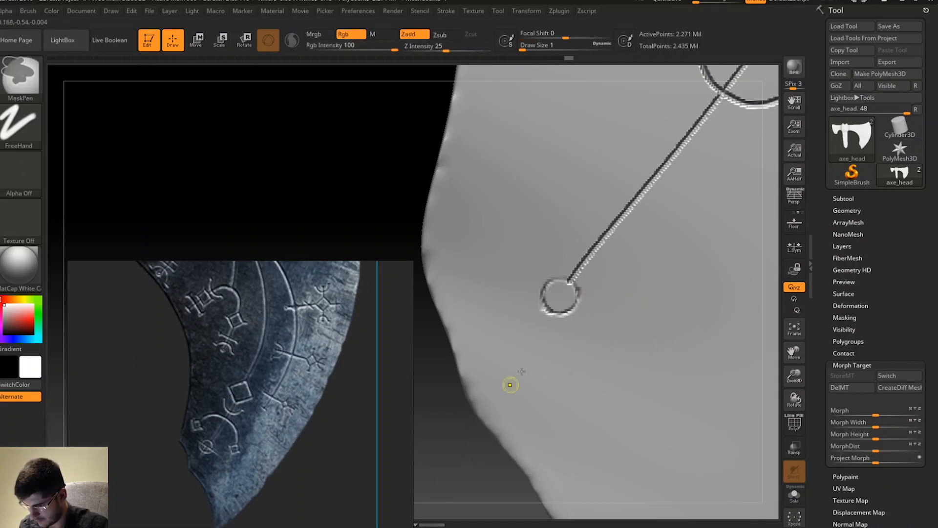
mouse_move(570, 281)
left_mouse_down()
mouse_move(551, 285)
mouse_move(546, 308)
mouse_move(579, 282)
mouse_move(575, 294)
mouse_move(554, 286)
mouse_move(553, 294)
mouse_move(579, 295)
mouse_move(556, 310)
left_mouse_up()
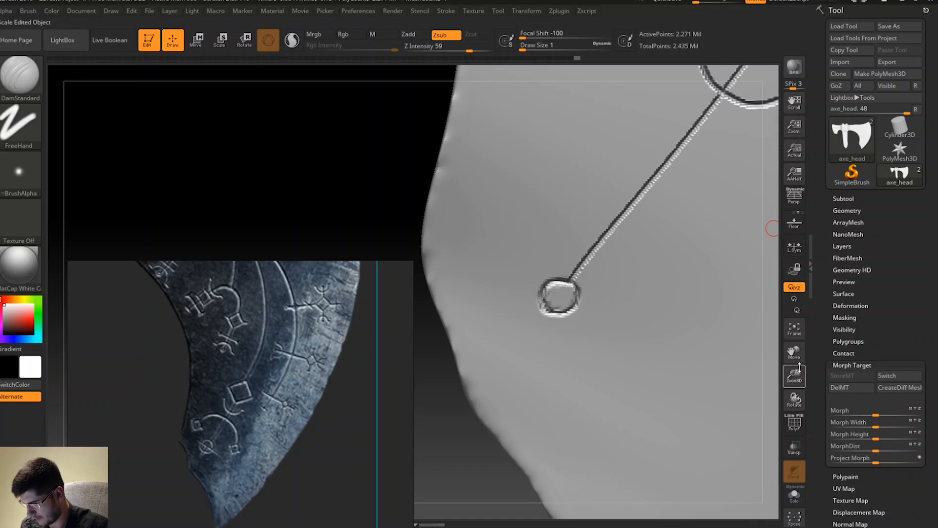
mouse_move(795, 398)
left_mouse_down()
mouse_move(815, 393)
mouse_move(794, 399)
left_mouse_up()
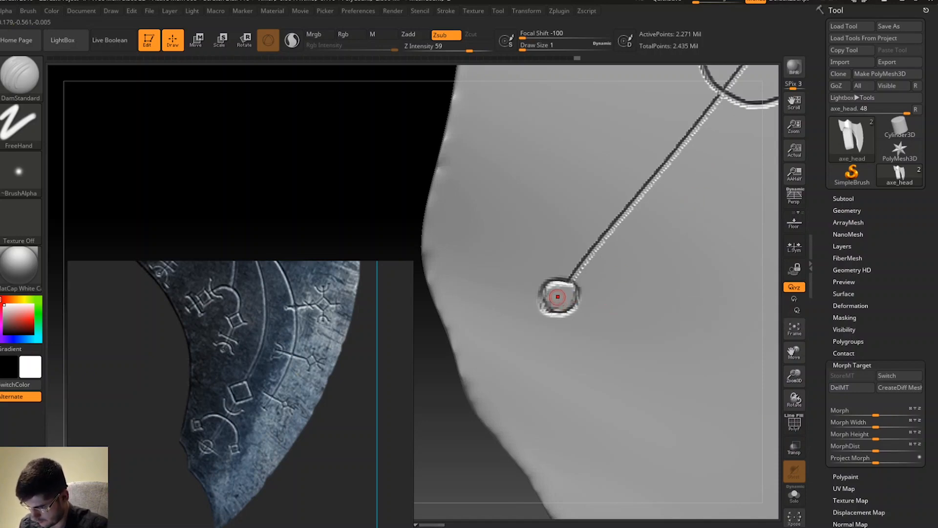
left_click_drag(558, 296, 528, 327)
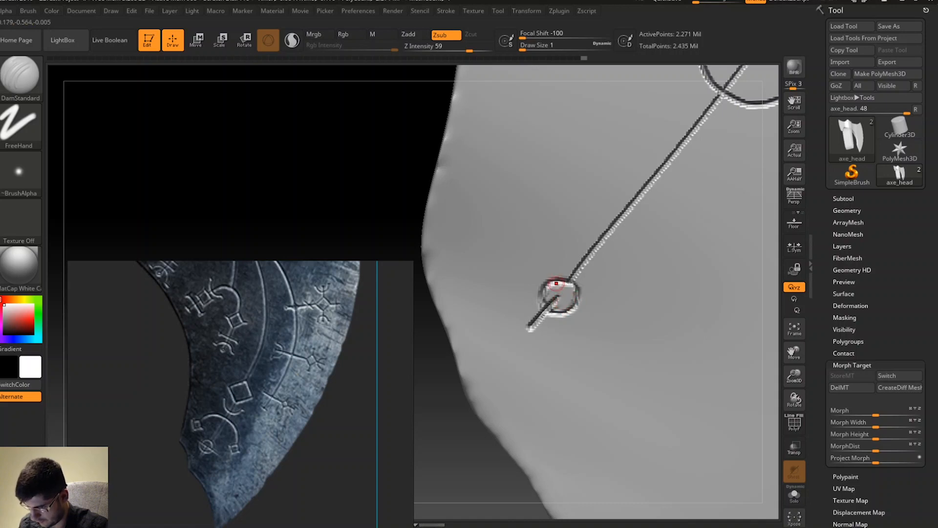
left_click_drag(560, 299, 593, 324)
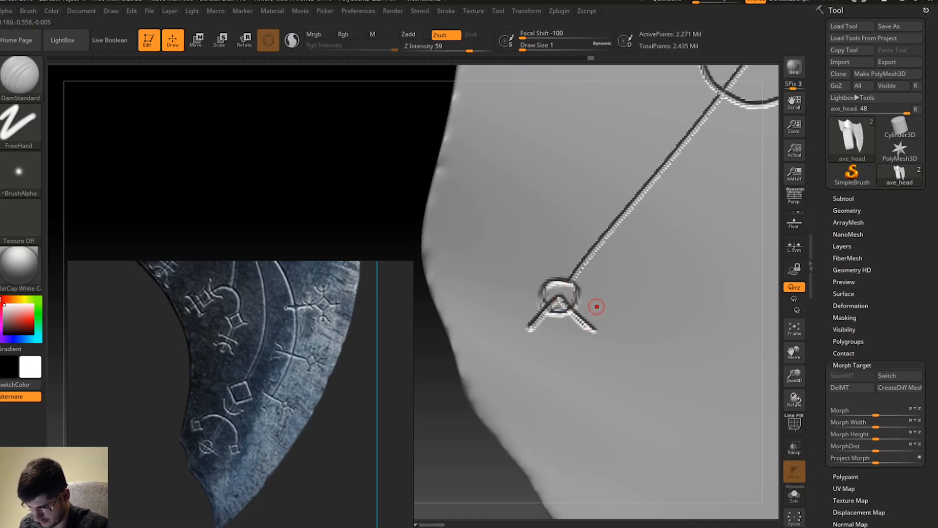
key("ctrl+z")
key("ctrl+z")
Switch back to the Chisel brush for the next strokes at the small ring.
key("b")
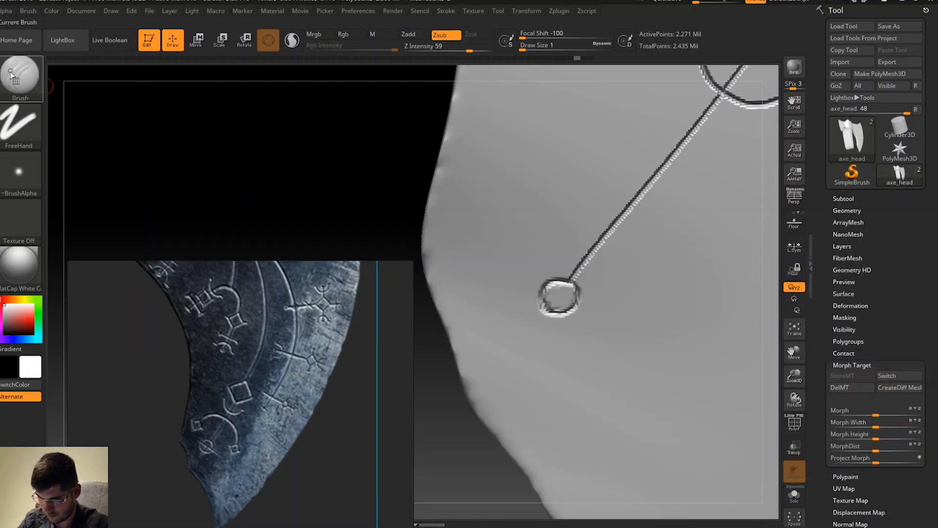
left_click(20, 77)
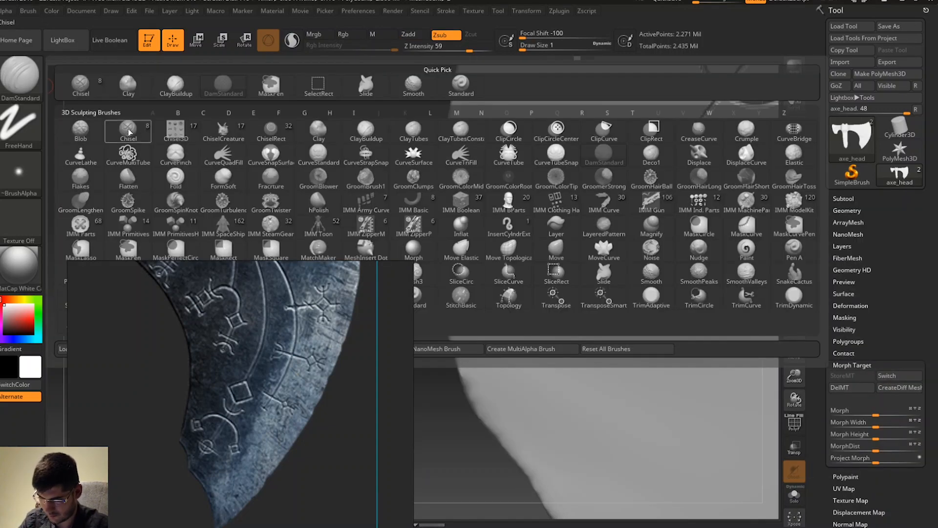
left_click(128, 131)
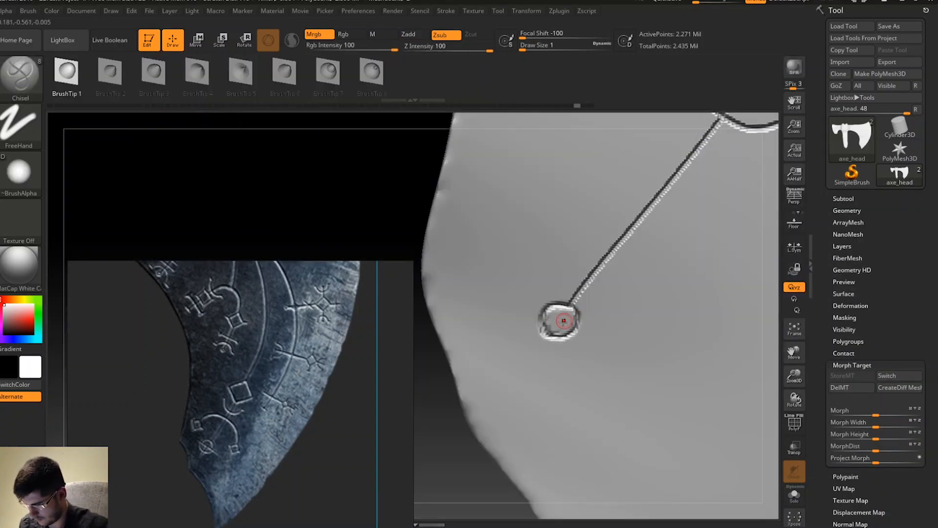
Carve two short diagonal grooves that cross through the small ring at the lower end of the line.
mouse_move(560, 321)
left_mouse_down()
mouse_move(511, 347)
mouse_move(501, 391)
left_mouse_up()
left_click_drag(561, 319, 615, 362)
mouse_move(515, 284)
left_mouse_down()
mouse_move(485, 257)
mouse_move(490, 245)
left_mouse_up()
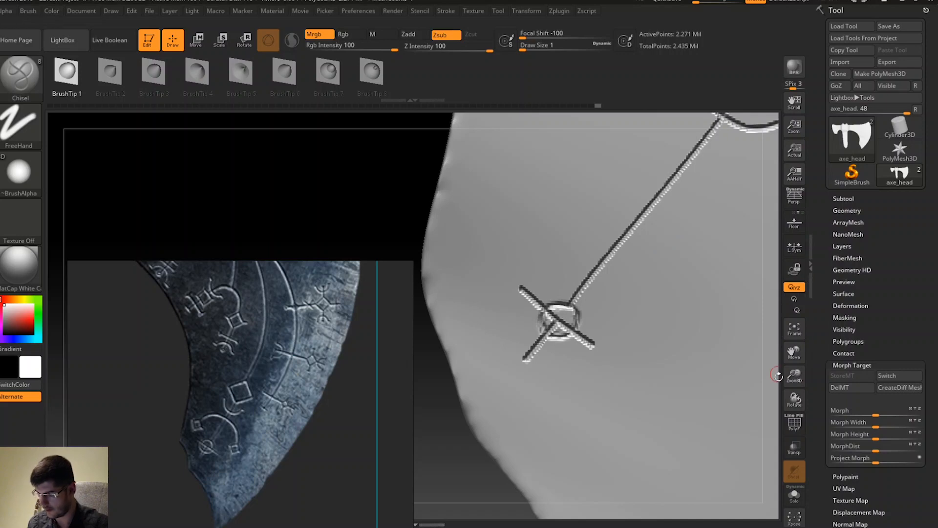
left_click_drag(794, 397, 780, 288)
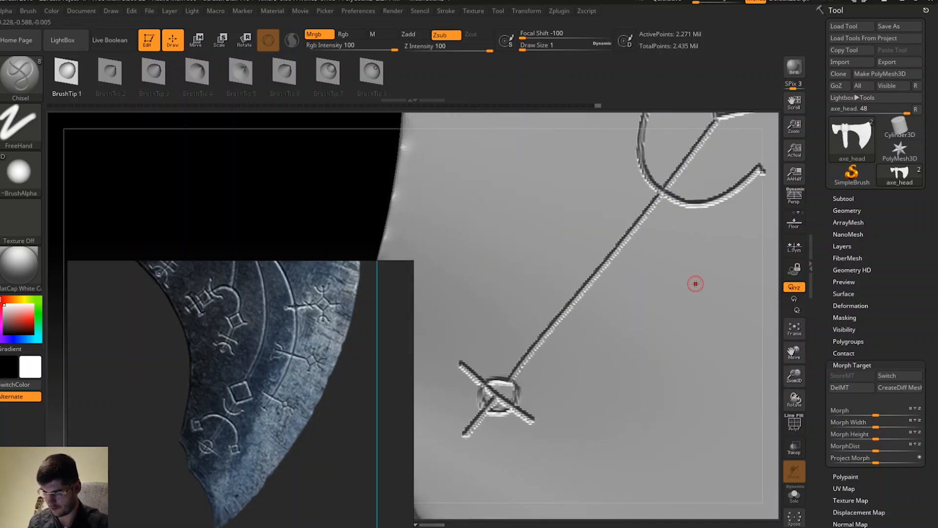
left_click_drag(794, 375, 794, 352)
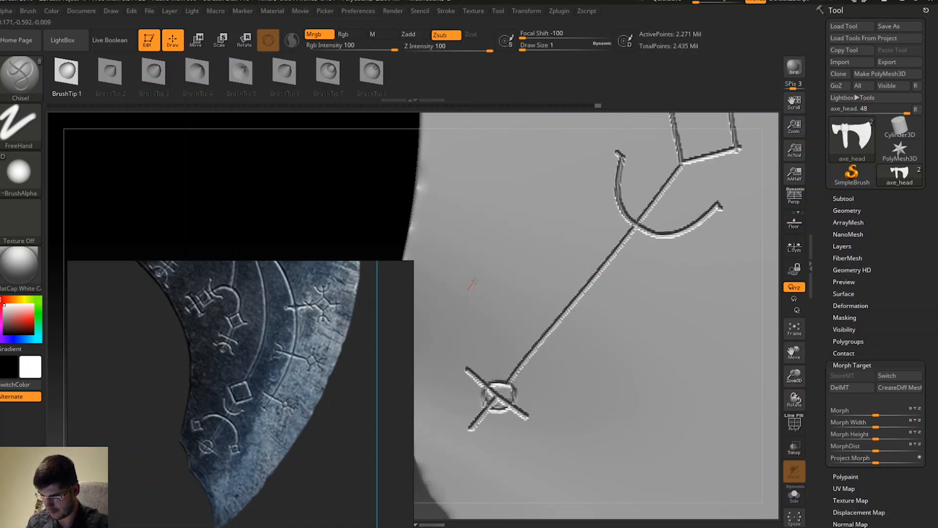
mouse_move(474, 281)
left_mouse_down()
mouse_move(497, 259)
mouse_move(557, 239)
mouse_move(629, 262)
mouse_move(675, 357)
mouse_move(618, 433)
mouse_move(632, 399)
left_mouse_up()
key("ctrl")
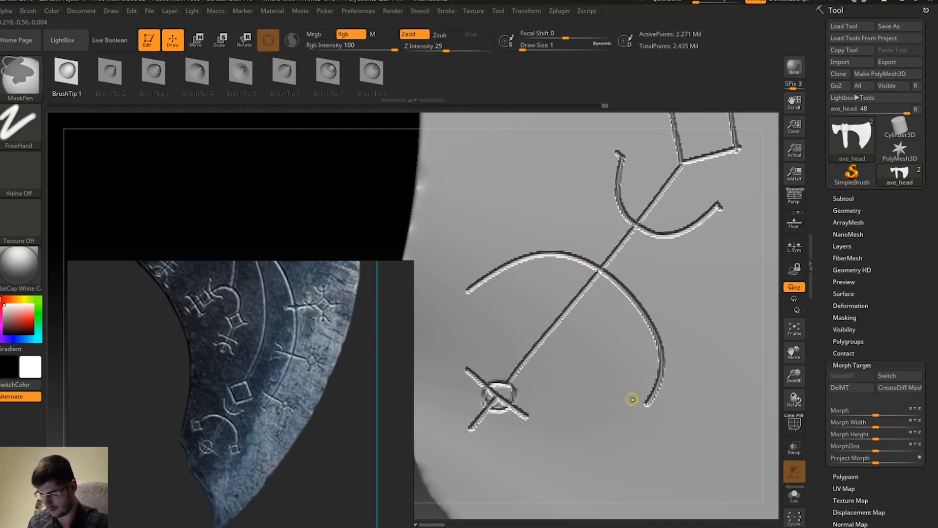
key("ctrl+z")
mouse_move(494, 258)
left_mouse_down()
mouse_move(542, 235)
mouse_move(597, 250)
mouse_move(661, 336)
mouse_move(581, 410)
mouse_move(593, 370)
left_mouse_up()
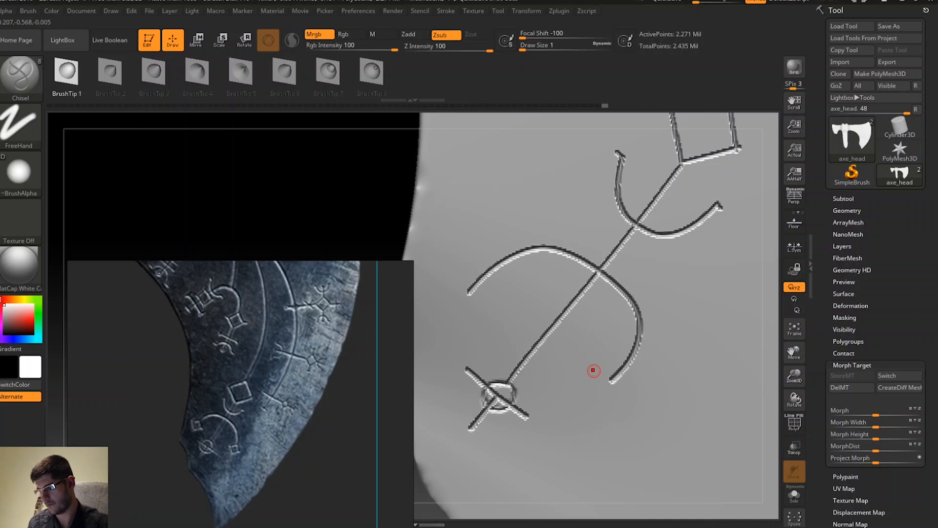
key("ctrl+z")
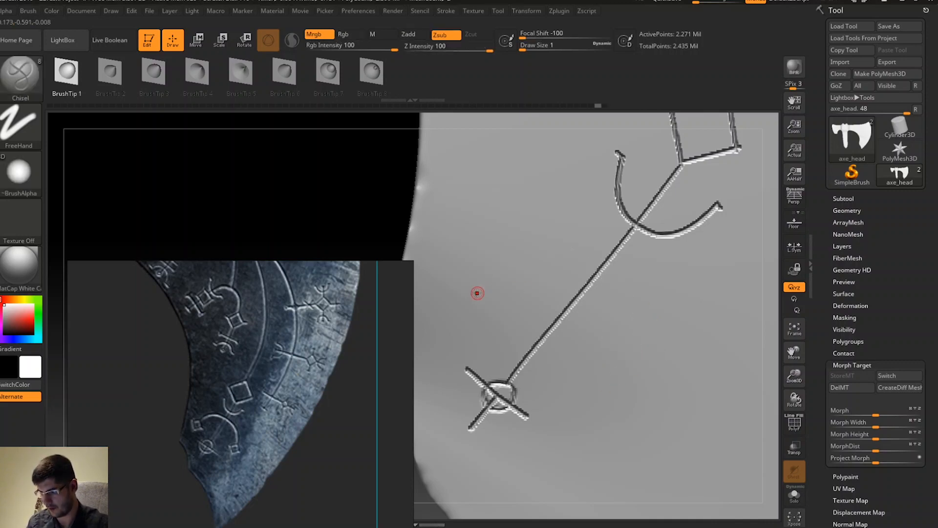
mouse_move(506, 240)
left_mouse_down()
mouse_move(555, 223)
mouse_move(666, 318)
mouse_move(679, 348)
mouse_move(664, 398)
mouse_move(555, 393)
left_mouse_up()
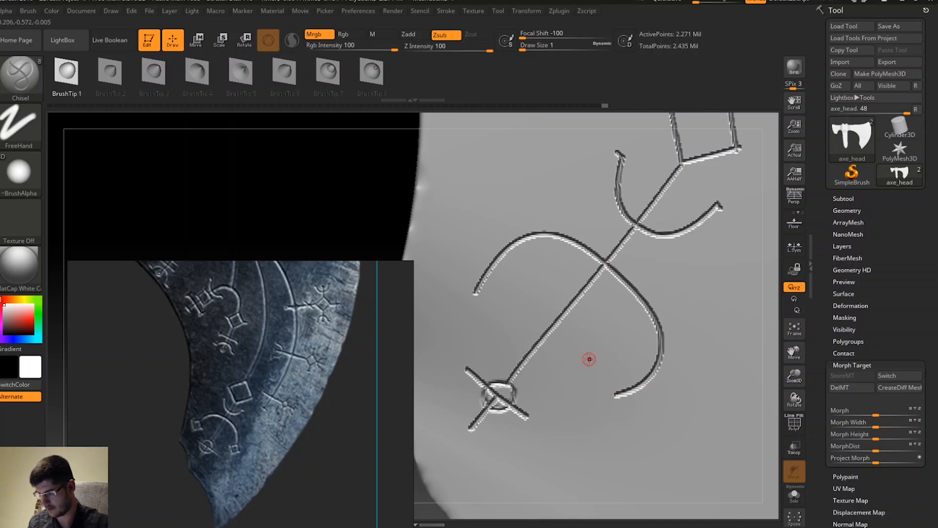
key("ctrl+z")
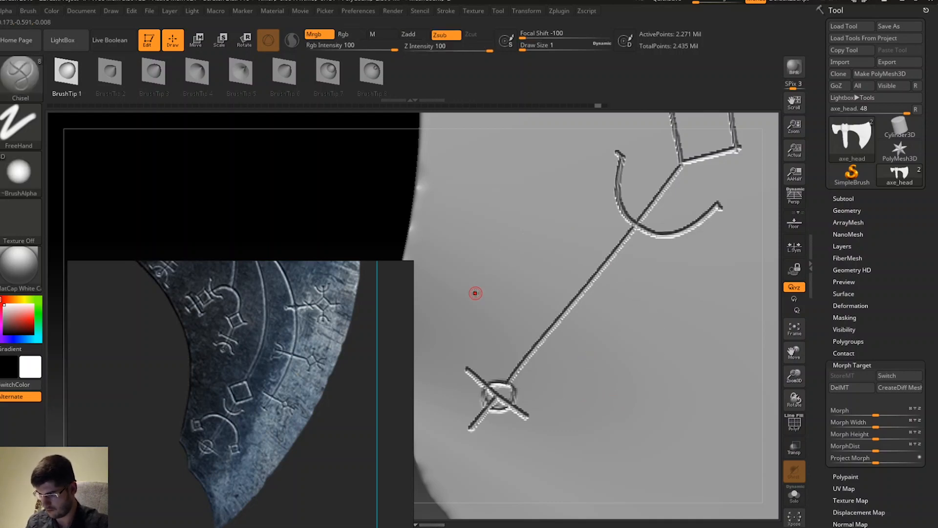
mouse_move(475, 294)
left_mouse_down()
mouse_move(496, 248)
mouse_move(585, 225)
mouse_move(653, 315)
mouse_move(655, 345)
mouse_move(576, 392)
mouse_move(570, 383)
left_mouse_up()
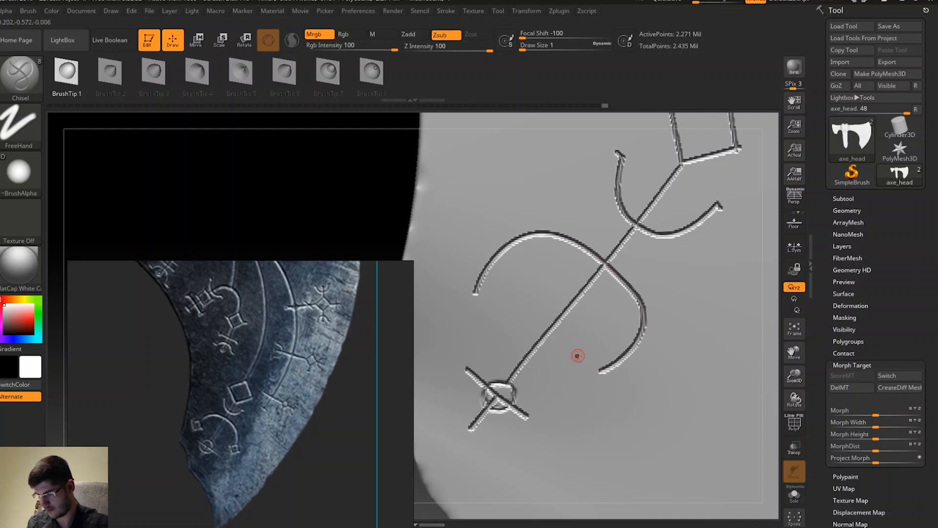
key("ctrl+z")
mouse_move(487, 299)
left_mouse_down()
mouse_move(496, 268)
mouse_move(549, 243)
mouse_move(631, 277)
mouse_move(681, 383)
mouse_move(629, 351)
left_mouse_up()
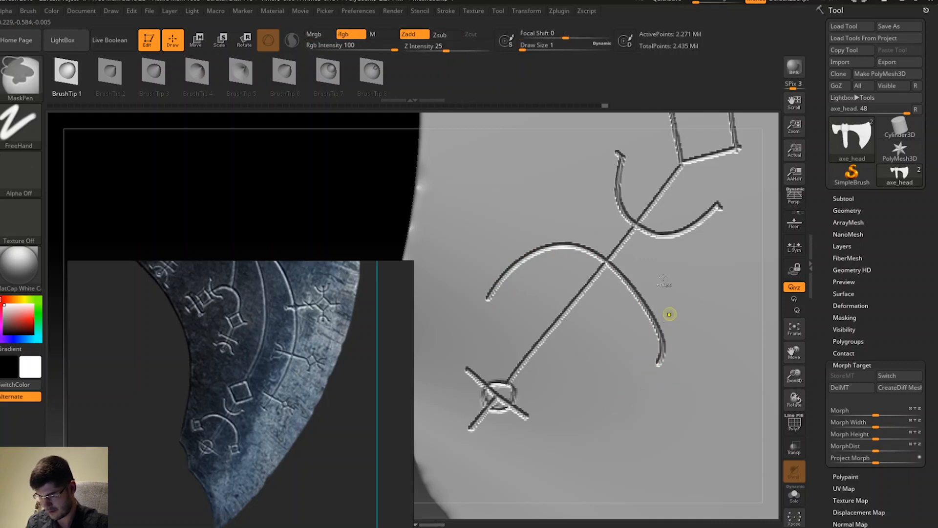
key("ctrl+z")
Carve a wide crescent across the line above the crossed ring, one half on each side, redoing the second half until it matches.
mouse_move(484, 307)
left_mouse_down()
mouse_move(537, 252)
mouse_move(582, 254)
mouse_move(622, 298)
mouse_move(614, 300)
mouse_move(628, 266)
left_mouse_up()
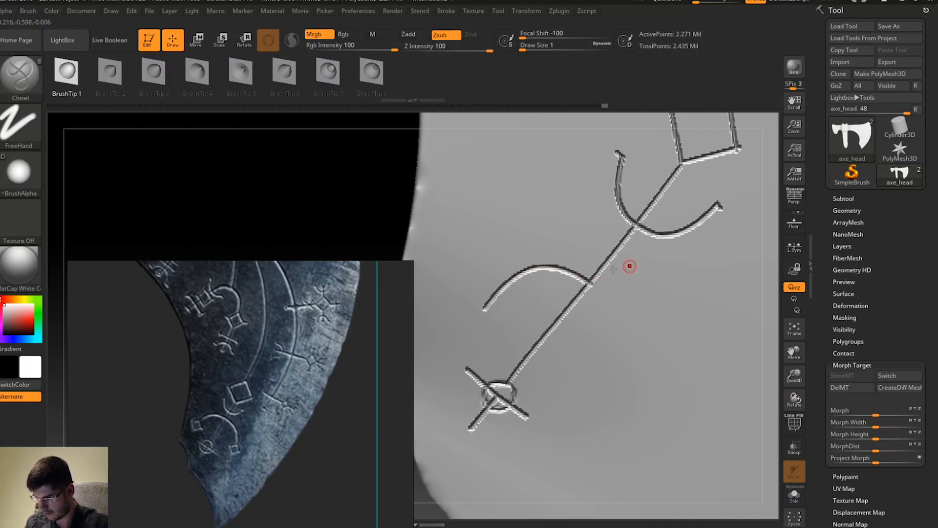
mouse_move(635, 325)
left_mouse_down()
mouse_move(645, 380)
mouse_move(576, 413)
mouse_move(597, 377)
left_mouse_up()
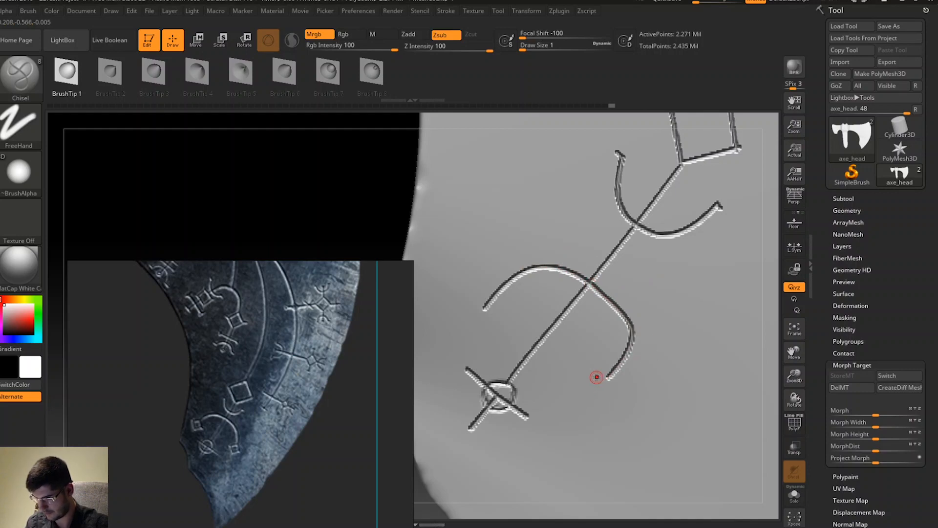
key("ctrl+z")
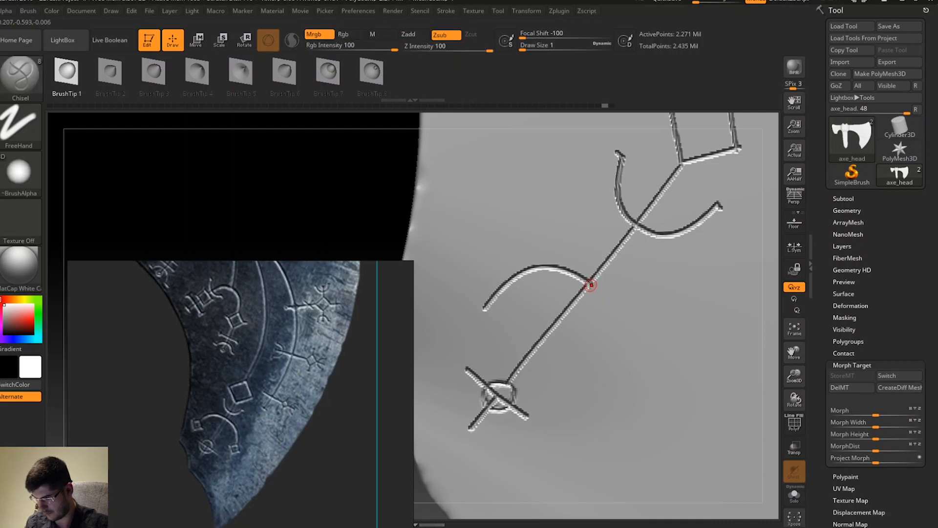
mouse_move(634, 320)
left_mouse_down()
mouse_move(640, 372)
mouse_move(581, 418)
left_mouse_up()
key("ctrl+z")
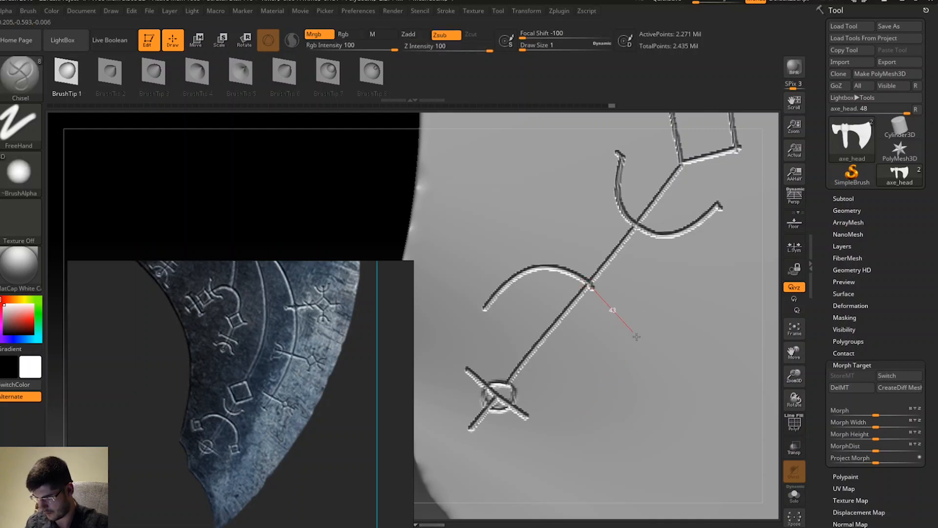
mouse_move(624, 309)
left_mouse_down()
mouse_move(635, 337)
mouse_move(621, 397)
mouse_move(577, 428)
left_mouse_up()
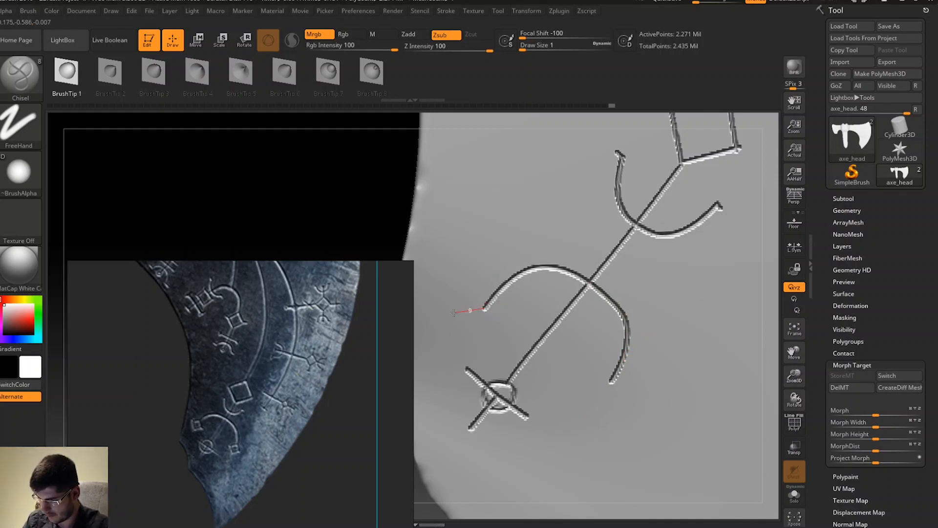
Carve a small diamond at the crescent's end nearest the blade's inner edge.
mouse_move(430, 317)
left_mouse_down()
mouse_move(448, 315)
mouse_move(447, 325)
mouse_move(471, 318)
left_mouse_up()
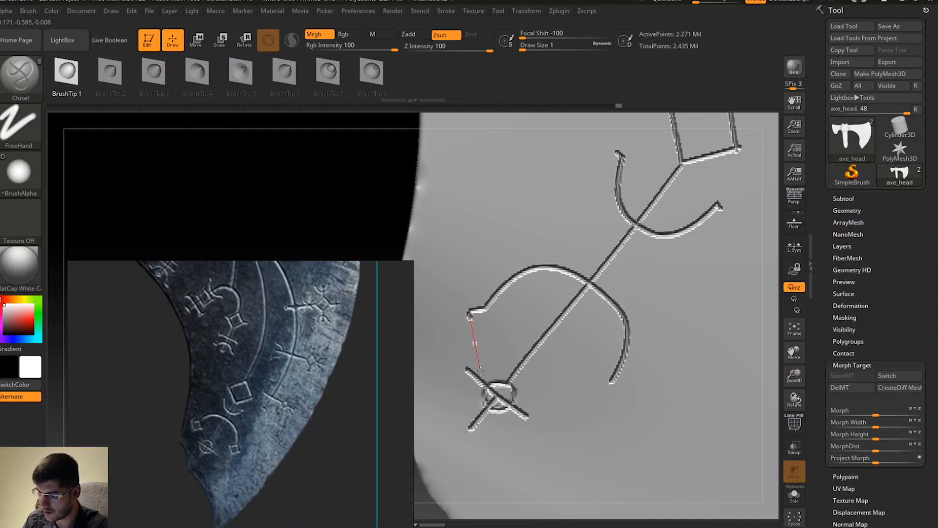
left_click_drag(482, 377, 482, 377)
left_click_drag(474, 327, 544, 312)
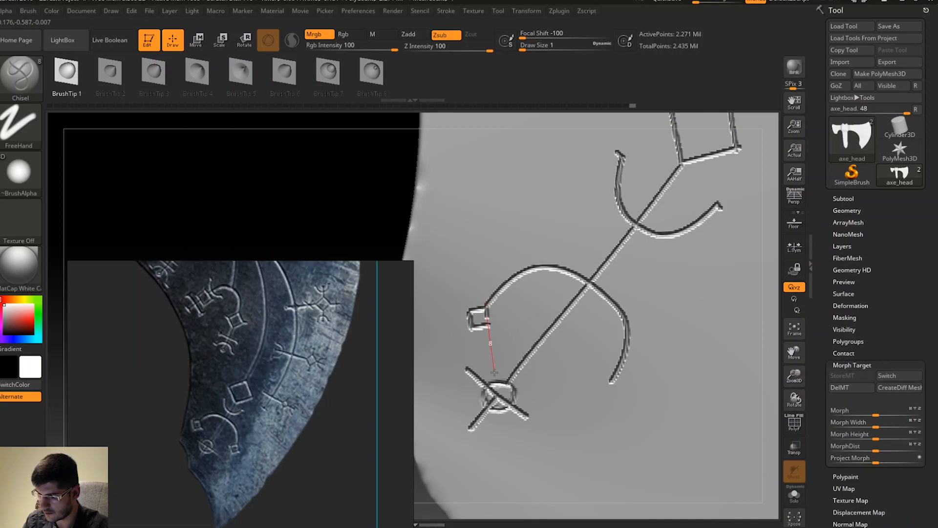
left_click_drag(496, 377, 495, 378)
Carve a matching small diamond at the crescent's other end.
left_click_drag(612, 380, 543, 393)
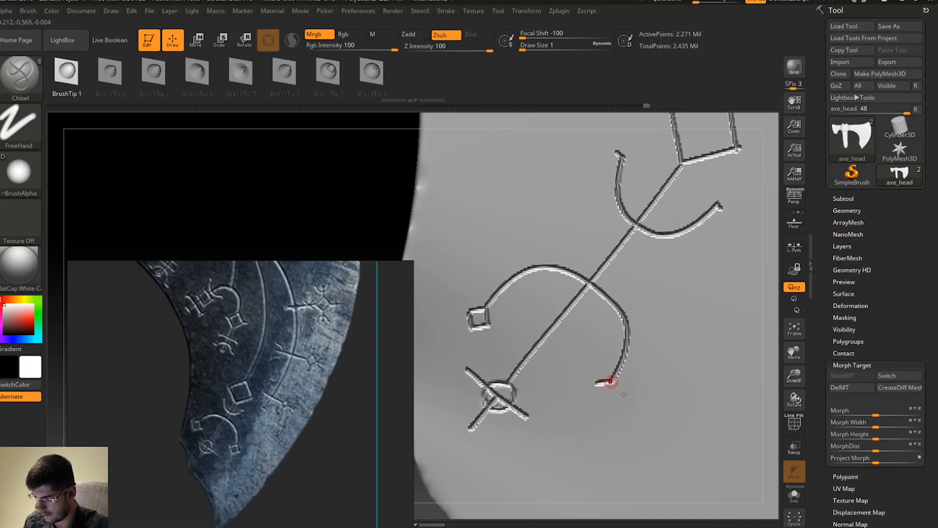
left_click_drag(612, 381, 638, 444)
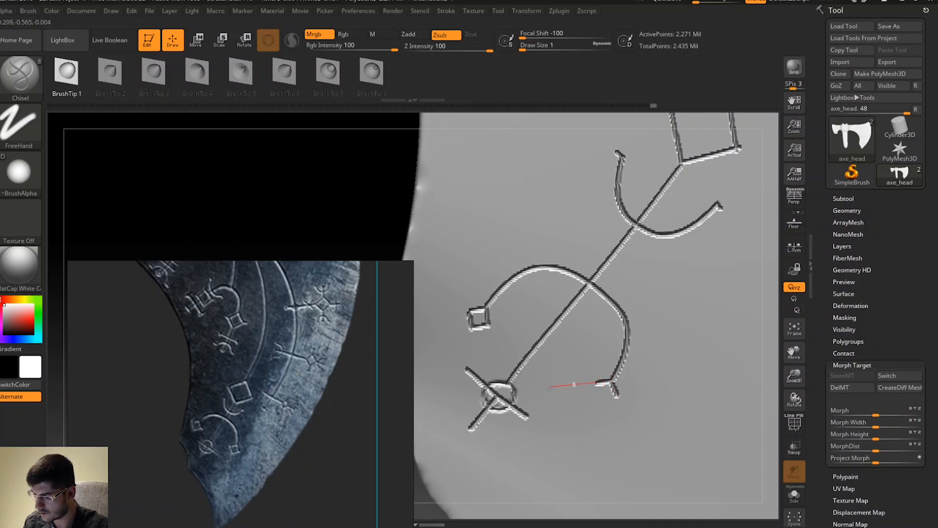
left_click_drag(544, 388, 540, 384)
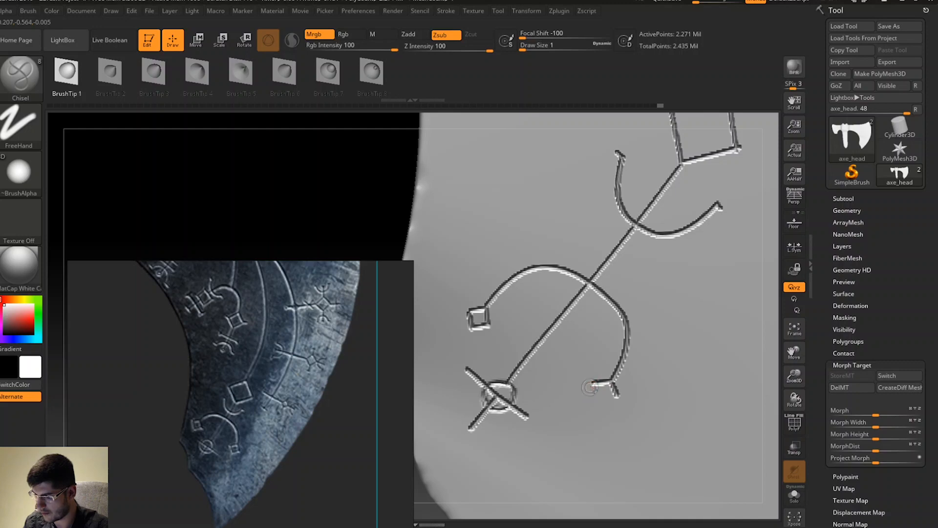
mouse_move(601, 425)
left_mouse_down()
mouse_move(602, 443)
mouse_move(609, 435)
mouse_move(595, 406)
left_mouse_up()
mouse_move(648, 384)
left_mouse_down()
mouse_move(669, 375)
mouse_move(611, 379)
left_mouse_up()
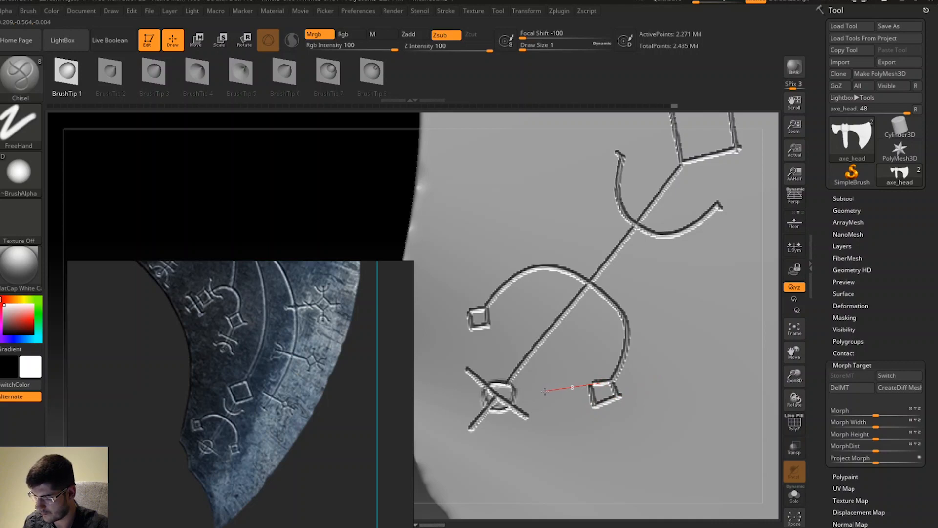
left_click_drag(540, 392, 571, 358)
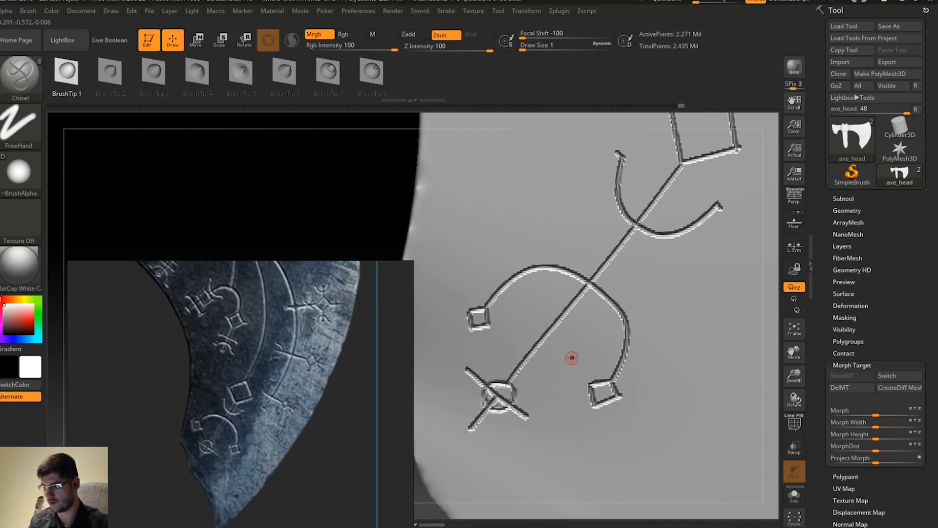
Try two long Chisel grooves running down the metal strip below the axe socket, and undo them.
left_click_drag(794, 376, 792, 245)
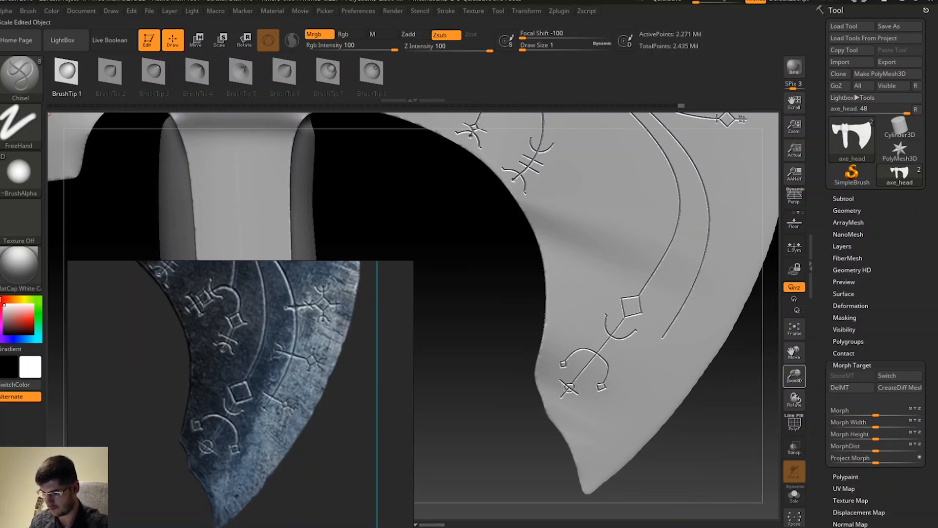
left_click_drag(794, 352, 758, 415)
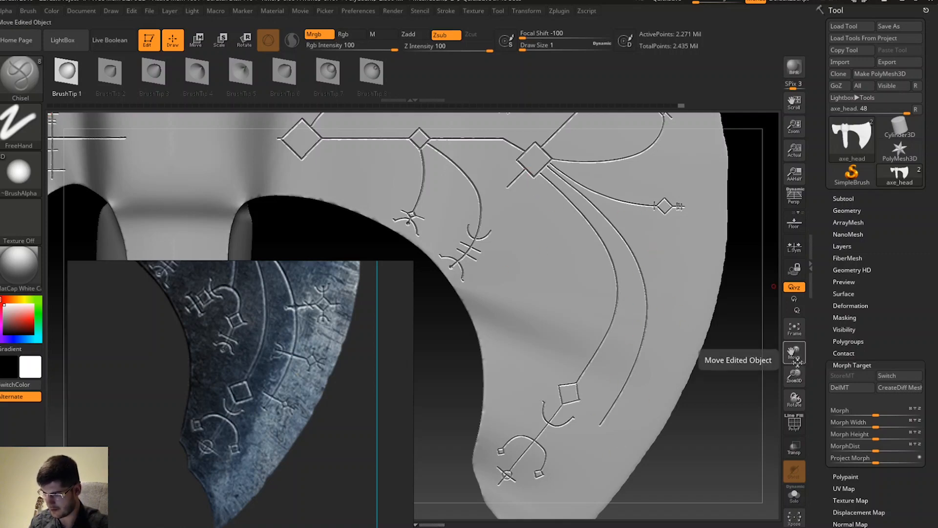
left_click_drag(793, 352, 809, 398)
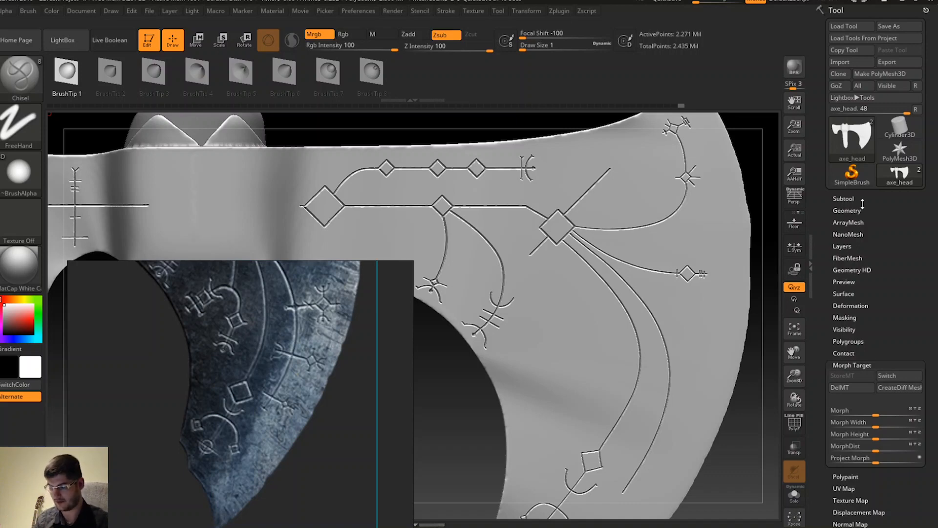
left_click_drag(794, 353, 908, 339)
left_click_drag(795, 376, 799, 395)
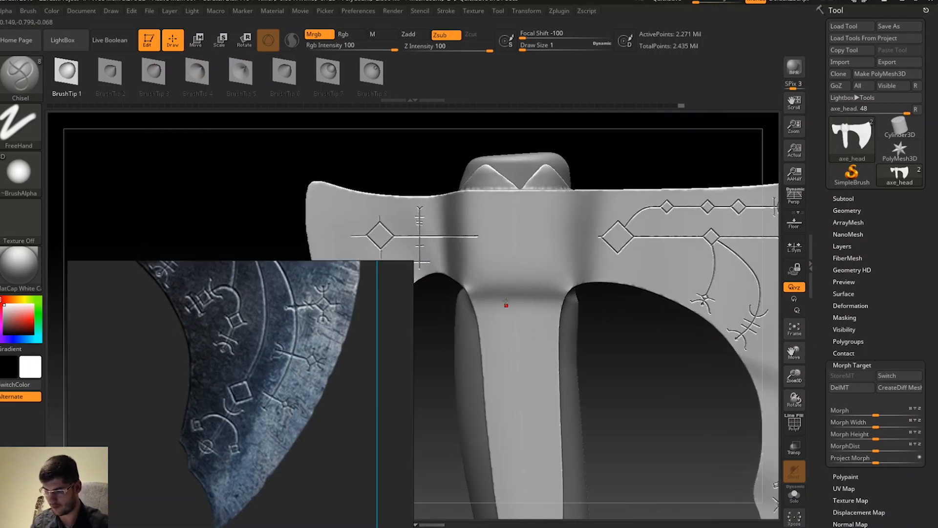
left_click_drag(506, 299, 516, 439)
left_click_drag(518, 483, 518, 484)
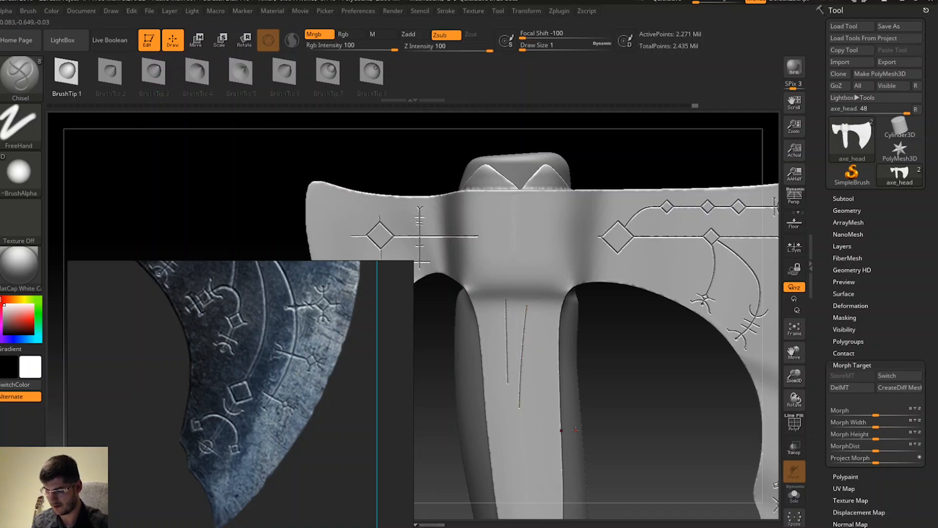
key("ctrl+z")
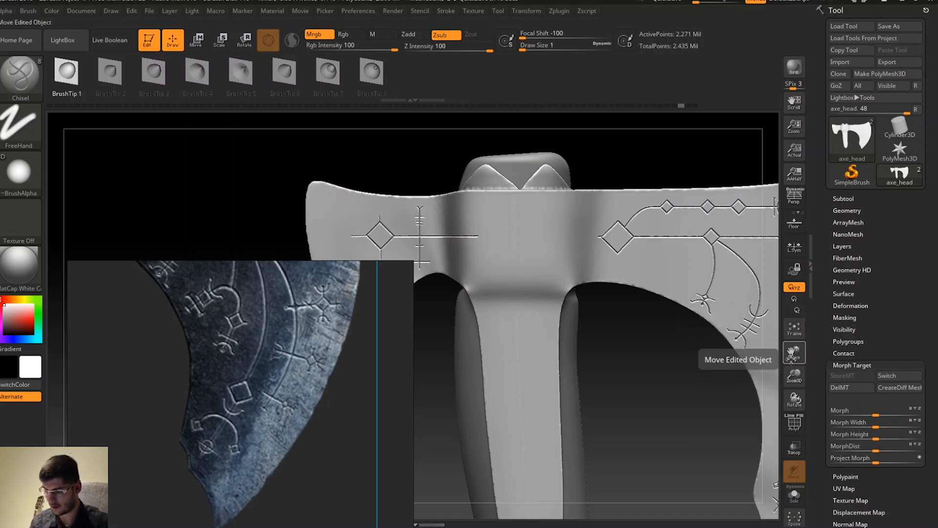
Try a long ClayBuildup stroke with an adjusted brush down the metal strip below the socket, and undo it.
key("b")
key("c")
key("b")
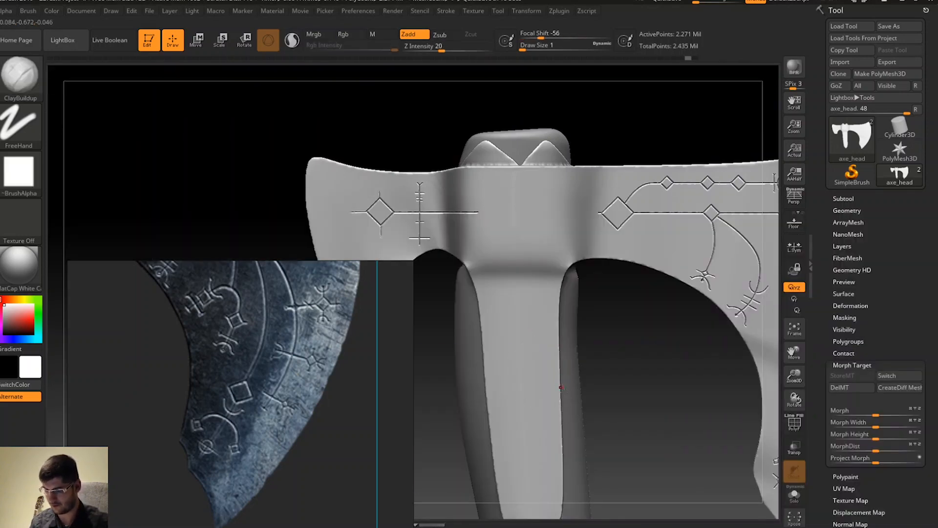
key("space")
left_click_drag(563, 353, 582, 357)
mouse_move(530, 298)
left_mouse_down()
mouse_move(523, 352)
mouse_move(533, 513)
left_mouse_up()
key("ctrl+z")
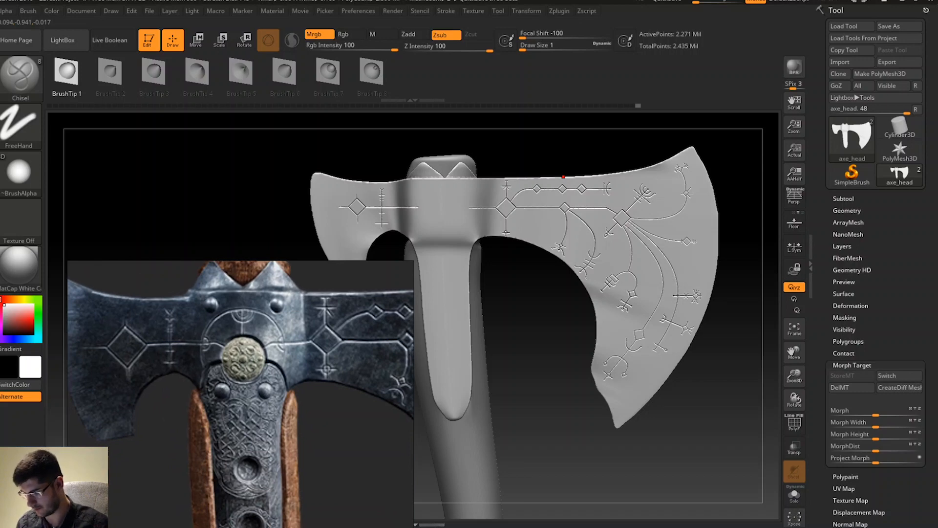
Switch to the ClayBuildup brush with Alpha 03 for work around the axe head's central socket.
left_click_drag(796, 355, 804, 424)
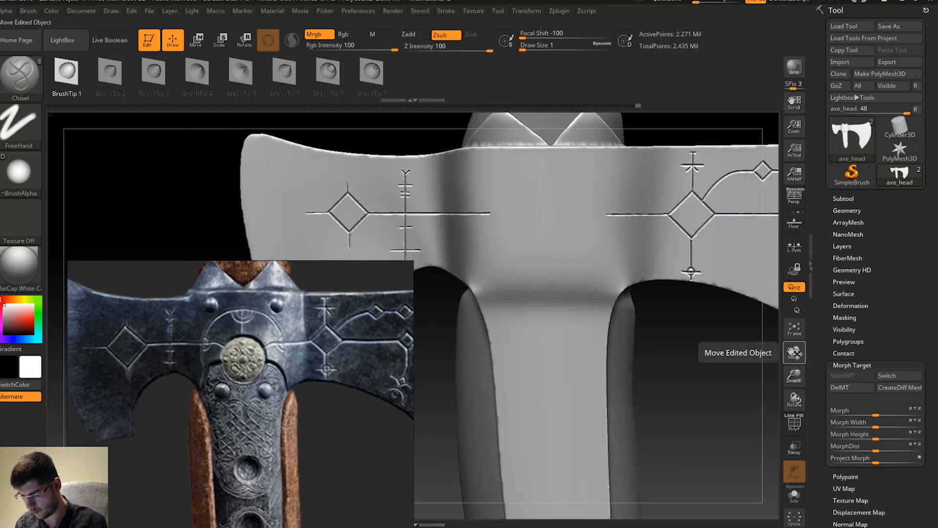
left_click_drag(798, 354, 798, 392)
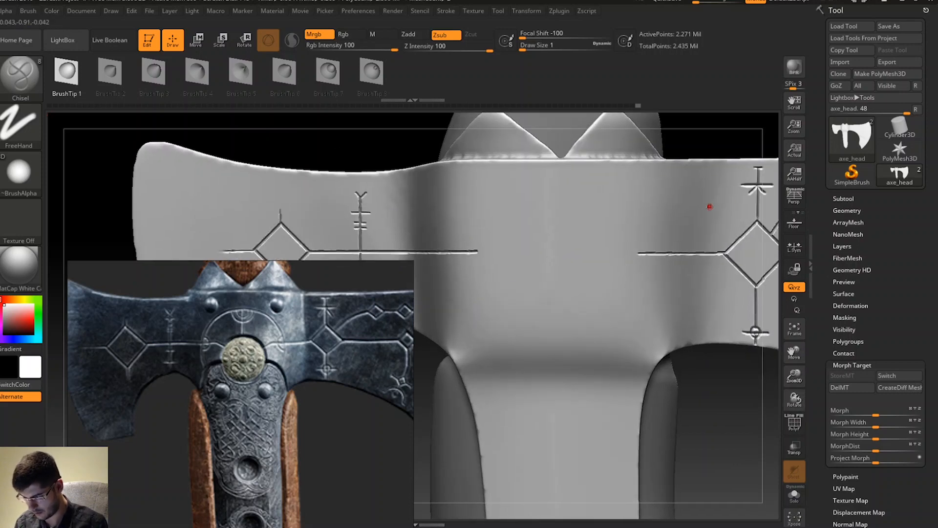
key("b")
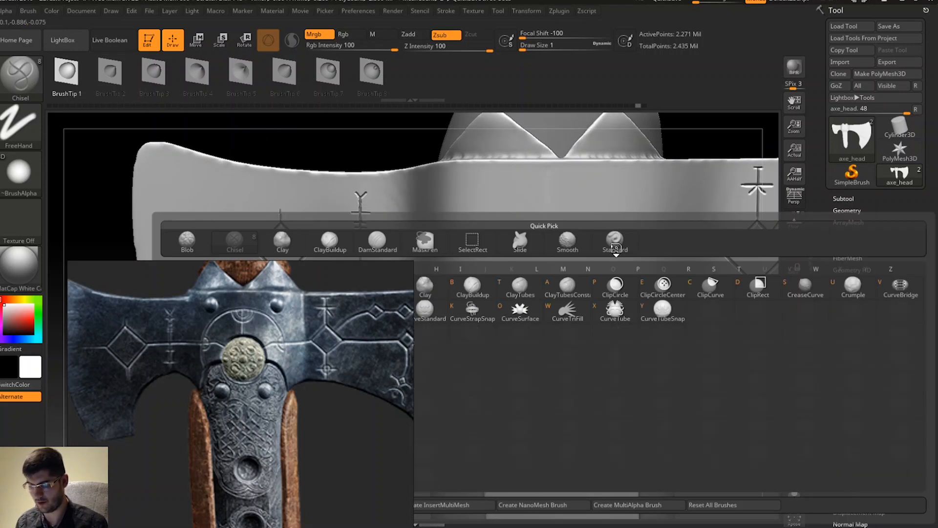
key("c")
key("b")
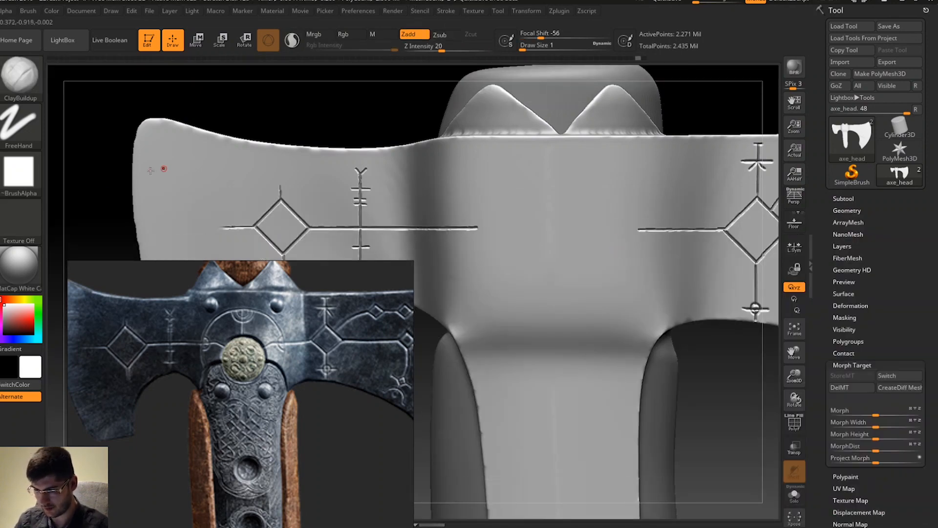
left_click(18, 171)
left_click(232, 232)
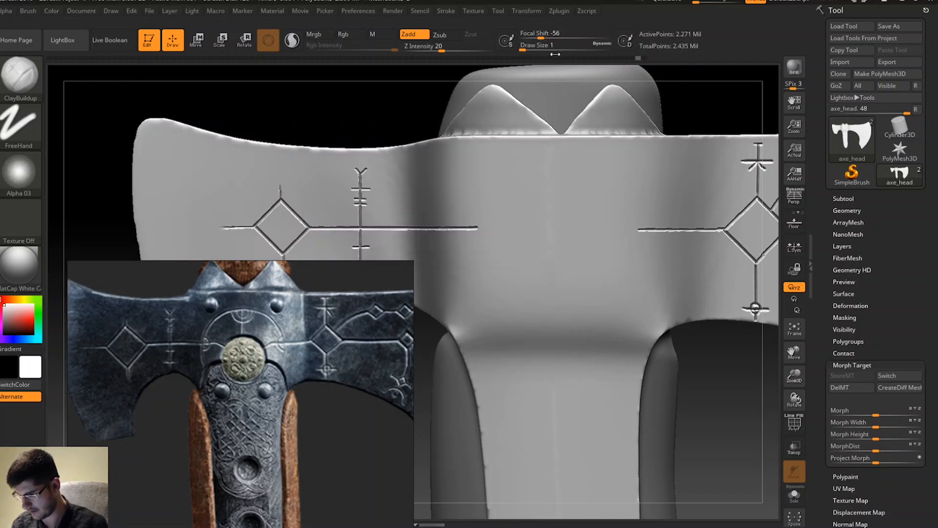
Raise two round rivets just below the socket's upper edge with ClayBuildup at draw size 3 and focal shift -100.
mouse_move(523, 47)
left_mouse_down()
mouse_move(527, 55)
mouse_move(536, 40)
mouse_move(518, 45)
left_mouse_up()
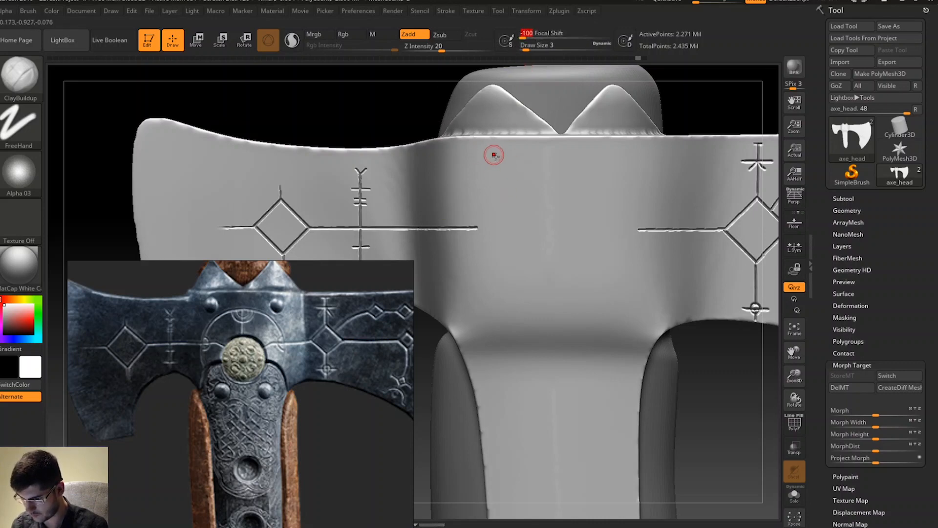
left_click(495, 167)
left_click_drag(500, 171, 497, 168)
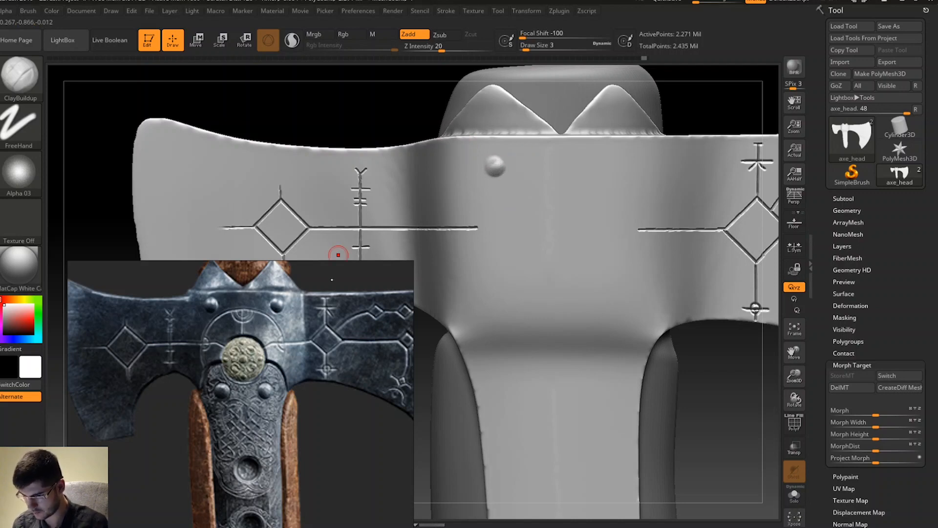
key("ctrl+z")
left_click_drag(494, 165, 499, 168)
mouse_move(681, 107)
left_mouse_down()
mouse_move(670, 110)
mouse_move(737, 92)
left_mouse_up()
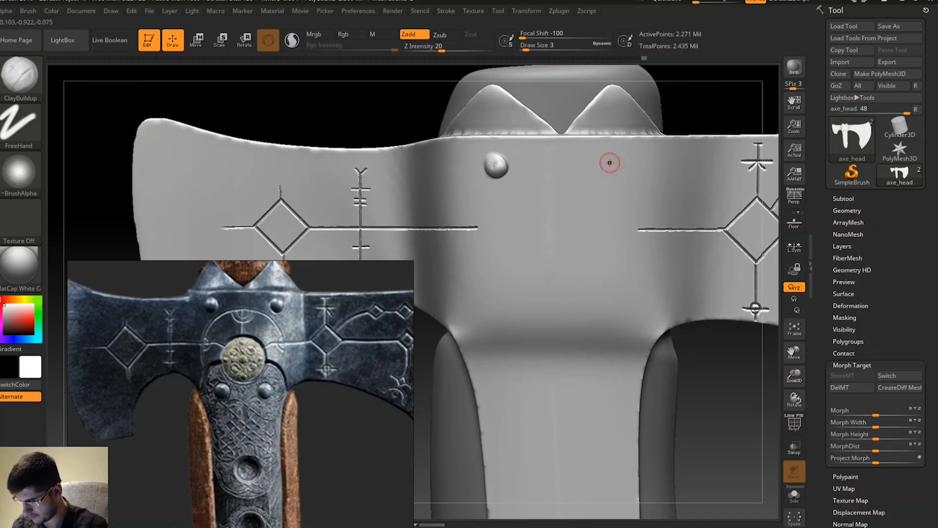
left_click_drag(608, 162, 607, 164)
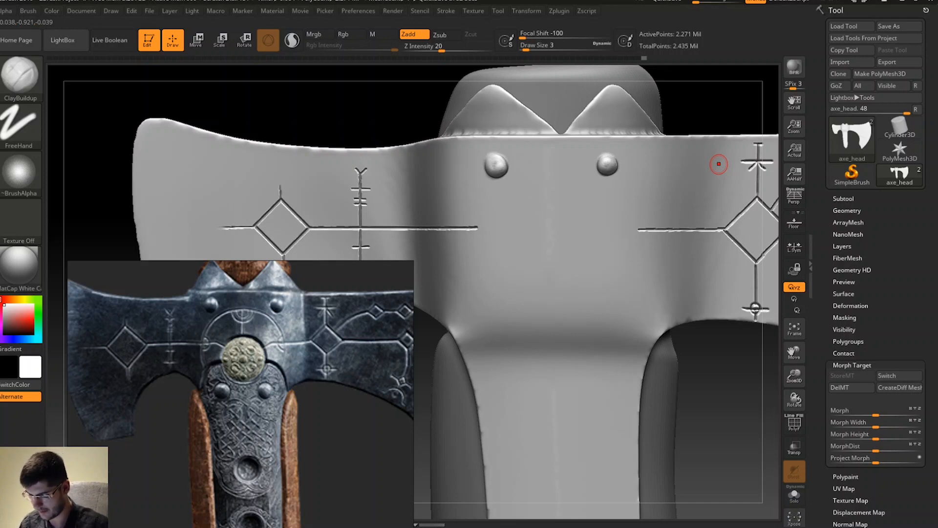
Try an arched Chisel groove around the socket at draw size 3, and undo it.
left_click(20, 77)
left_click(128, 86)
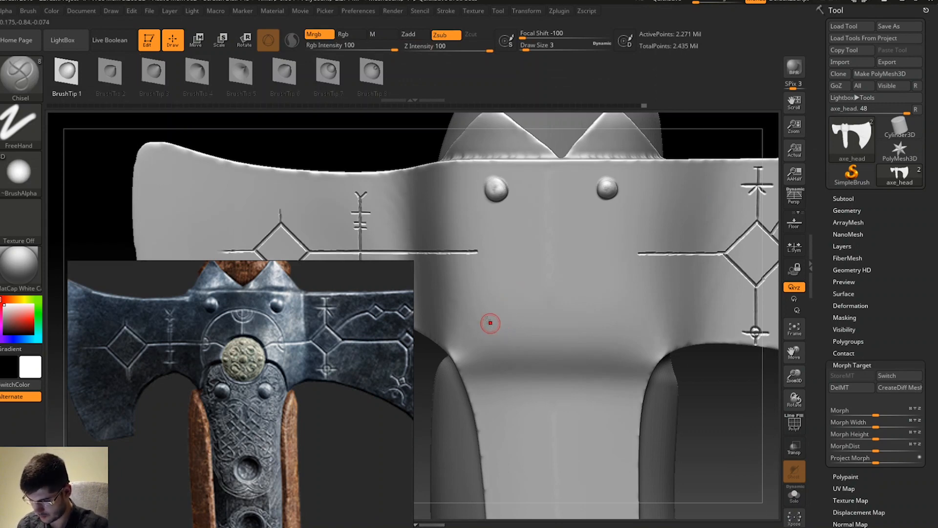
mouse_move(461, 274)
left_mouse_down()
mouse_move(487, 337)
mouse_move(485, 182)
mouse_move(630, 193)
mouse_move(653, 266)
mouse_move(530, 437)
mouse_move(562, 380)
left_mouse_up()
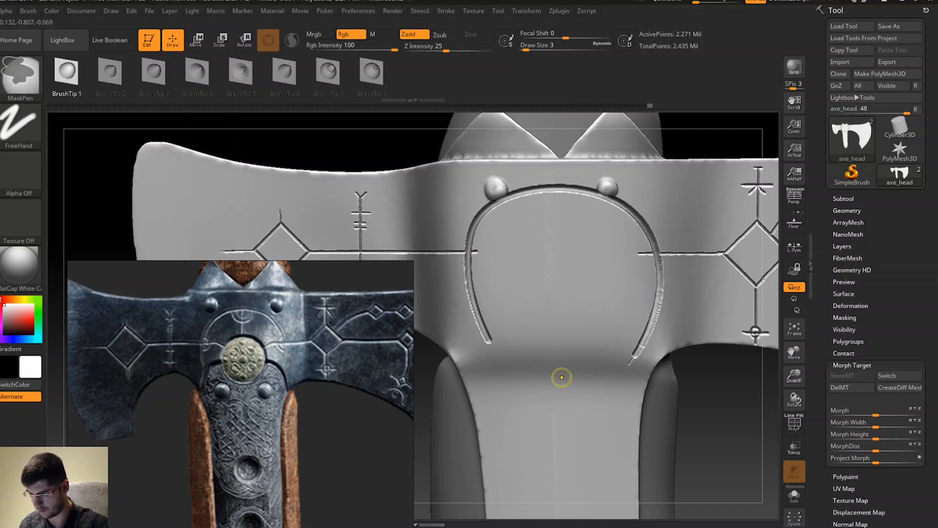
key("ctrl+z")
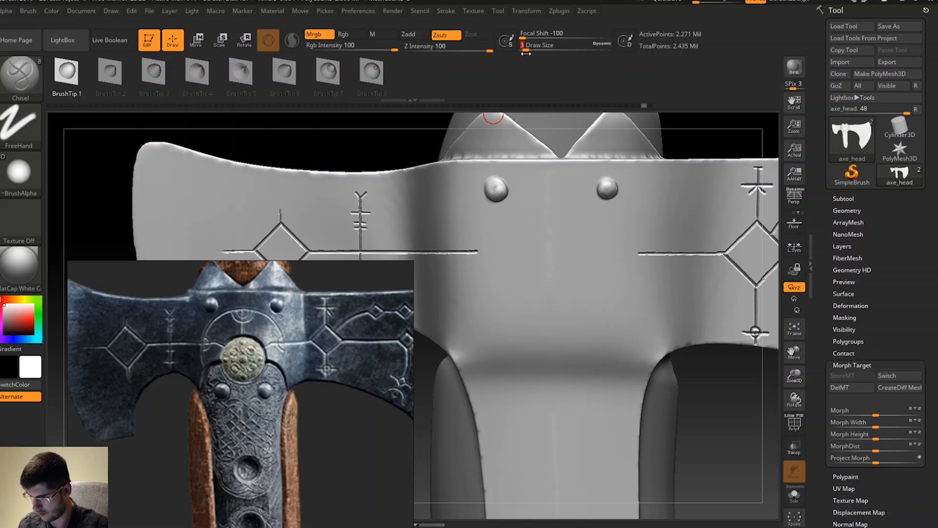
Try several freehand Chisel arches below the two rivets at draw size 1, undoing each attempt.
left_click_drag(526, 53, 512, 62)
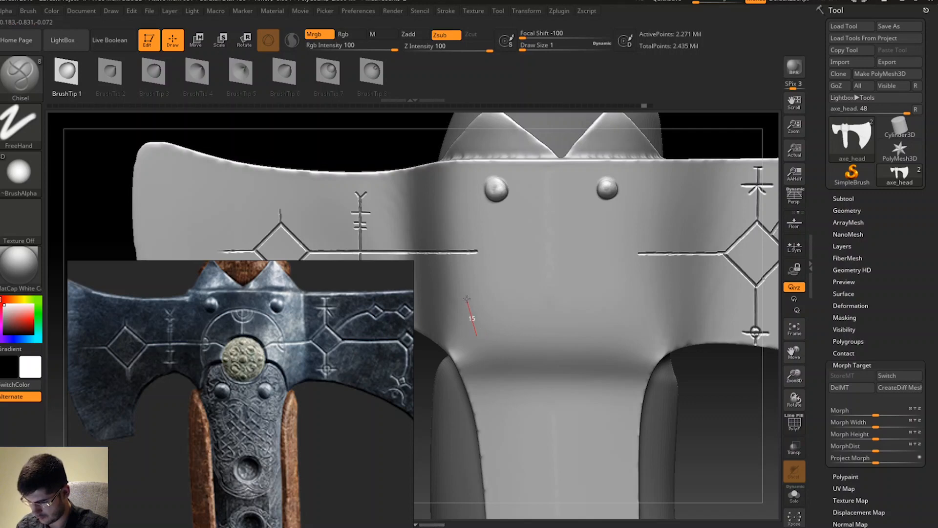
mouse_move(467, 298)
left_mouse_down()
mouse_move(468, 210)
mouse_move(490, 184)
mouse_move(534, 181)
mouse_move(604, 202)
mouse_move(648, 247)
mouse_move(626, 346)
left_mouse_up()
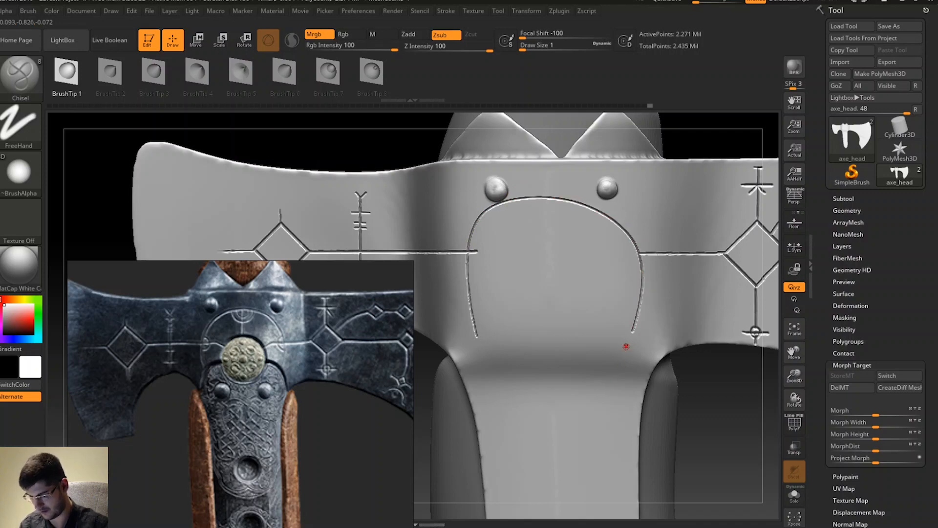
key("ctrl+z")
mouse_move(479, 337)
left_mouse_down()
mouse_move(470, 254)
mouse_move(525, 210)
mouse_move(631, 228)
mouse_move(659, 345)
left_mouse_up()
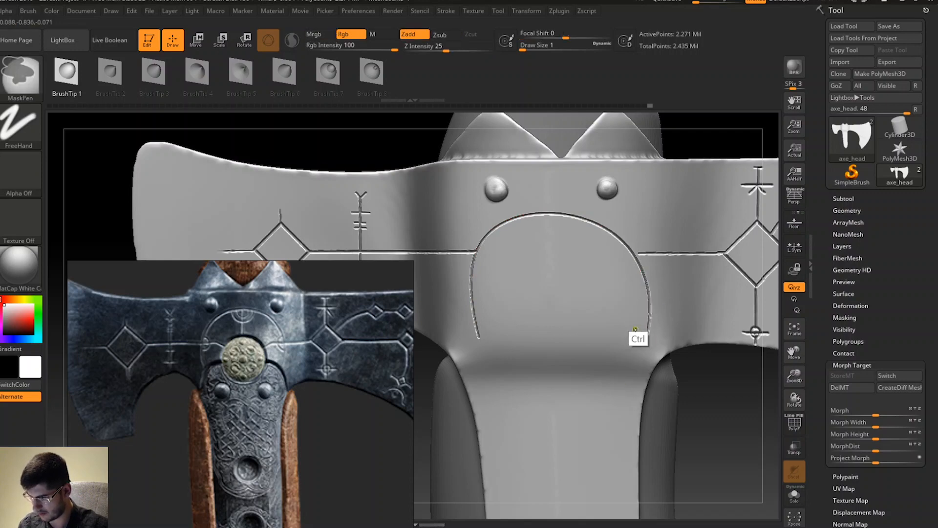
key("ctrl+z")
mouse_move(486, 343)
left_mouse_down()
mouse_move(479, 312)
mouse_move(490, 187)
mouse_move(567, 188)
mouse_move(614, 207)
mouse_move(631, 342)
left_mouse_up()
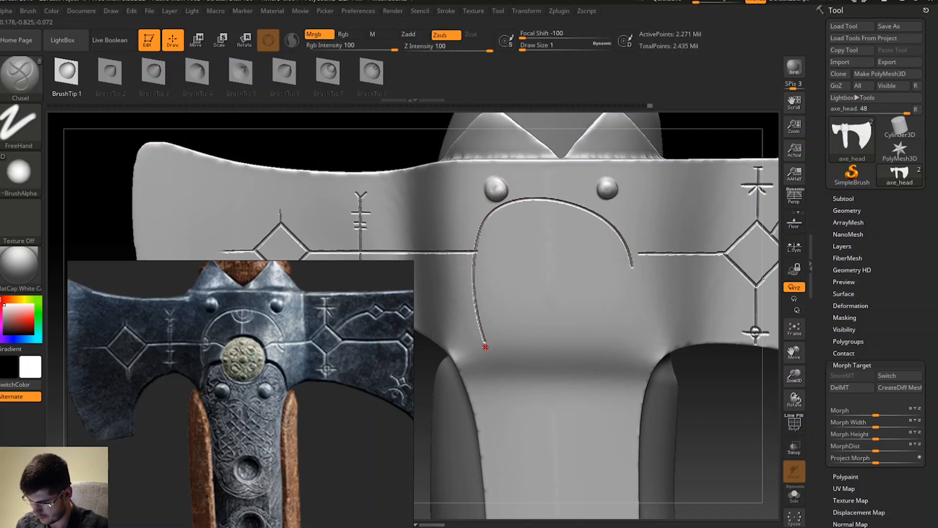
key("ctrl+z")
mouse_move(486, 341)
left_mouse_down()
mouse_move(470, 264)
mouse_move(504, 180)
mouse_move(540, 179)
mouse_move(611, 203)
mouse_move(651, 274)
mouse_move(620, 391)
mouse_move(630, 346)
mouse_move(592, 190)
mouse_move(481, 317)
left_mouse_up()
key("ctrl+z")
key("ctrl+z")
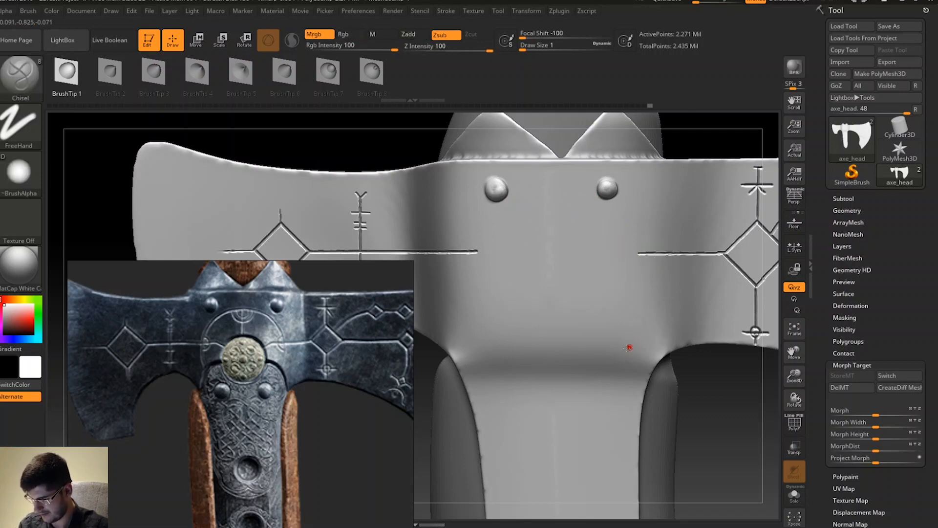
mouse_move(625, 347)
left_mouse_down()
mouse_move(642, 320)
mouse_move(648, 234)
mouse_move(636, 196)
mouse_move(525, 207)
mouse_move(482, 249)
left_mouse_up()
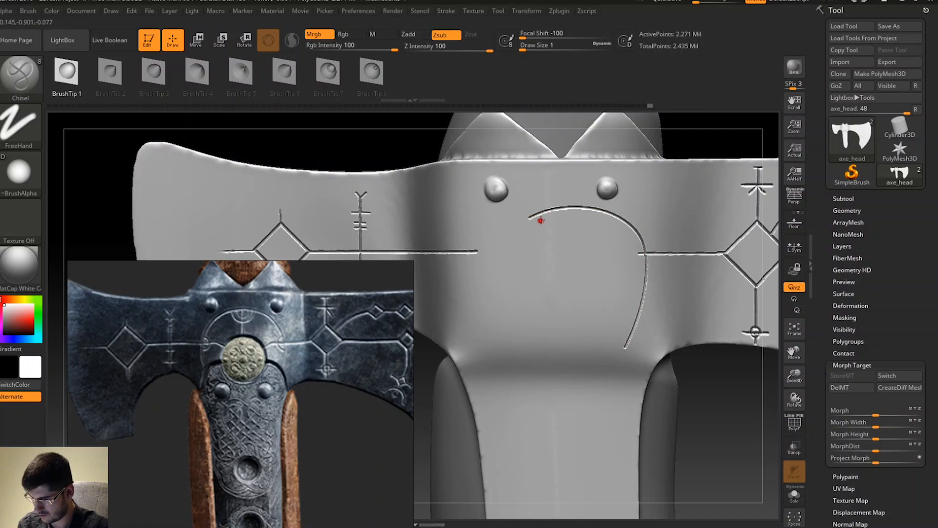
key("ctrl+z")
mouse_move(496, 344)
left_mouse_down()
mouse_move(477, 302)
mouse_move(474, 217)
mouse_move(523, 198)
mouse_move(584, 199)
mouse_move(619, 211)
mouse_move(636, 232)
mouse_move(627, 335)
mouse_move(604, 376)
mouse_move(610, 350)
left_mouse_up()
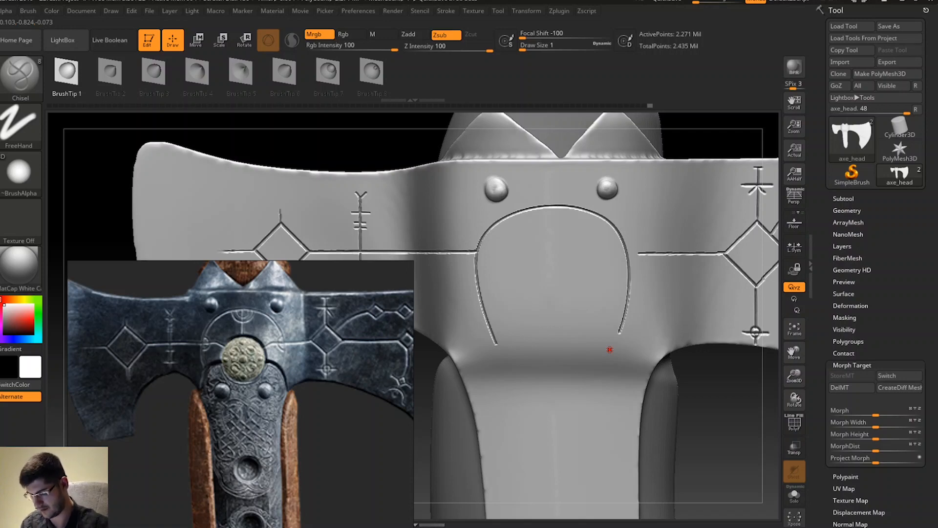
key("ctrl+z")
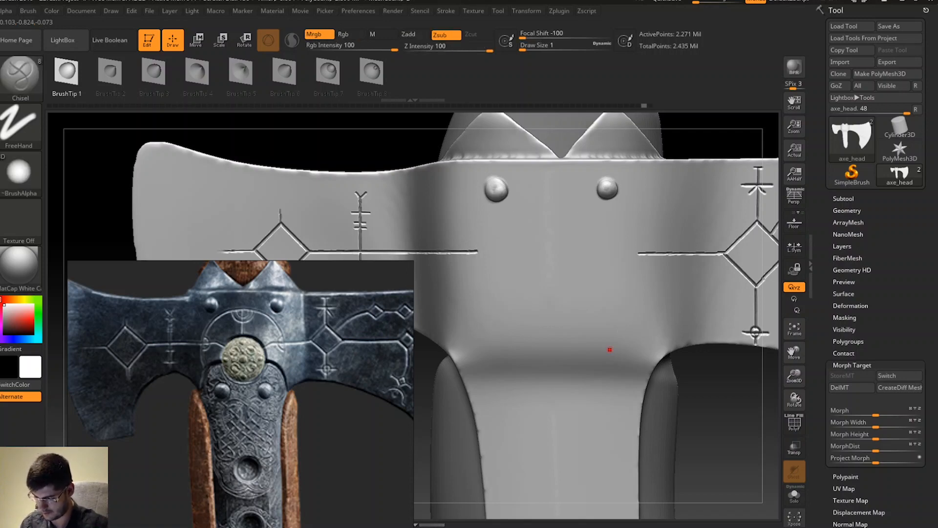
Try masking the socket with MaskPen at draw size 116, and undo back past the second rivet.
key("ctrl")
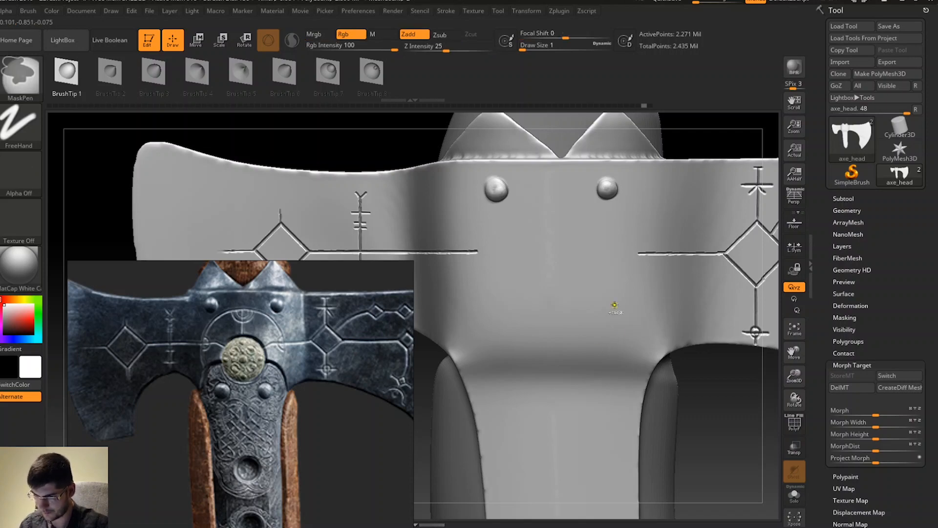
left_click(551, 49)
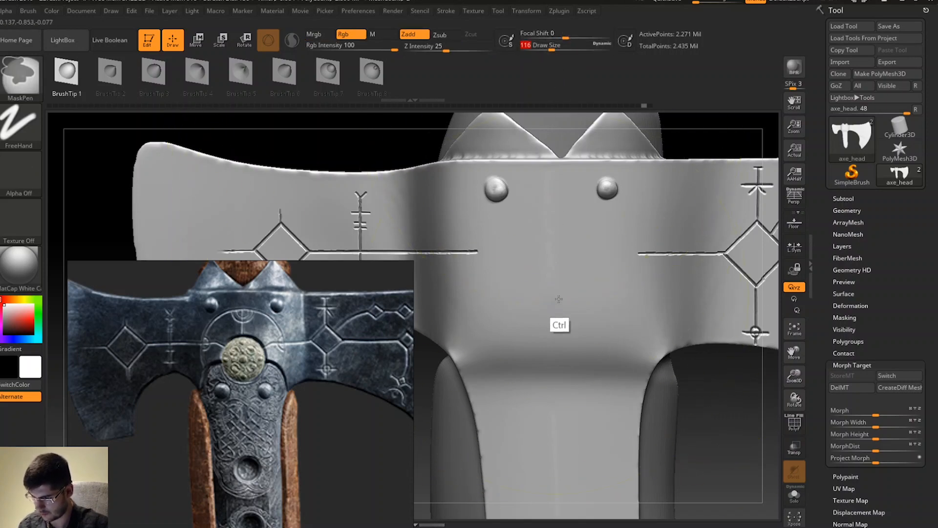
left_click(591, 314, "ctrl")
key("ctrl+z")
key("space")
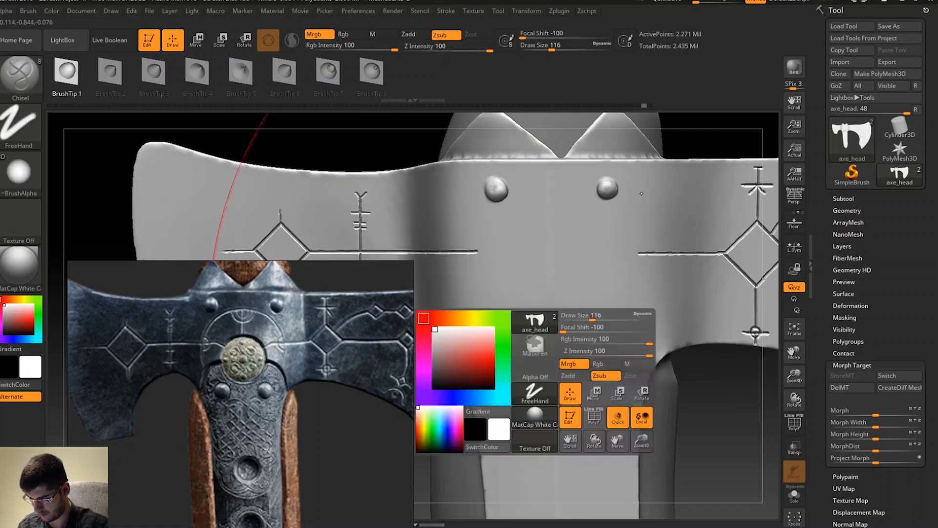
key("ctrl+z")
key("ctrl")
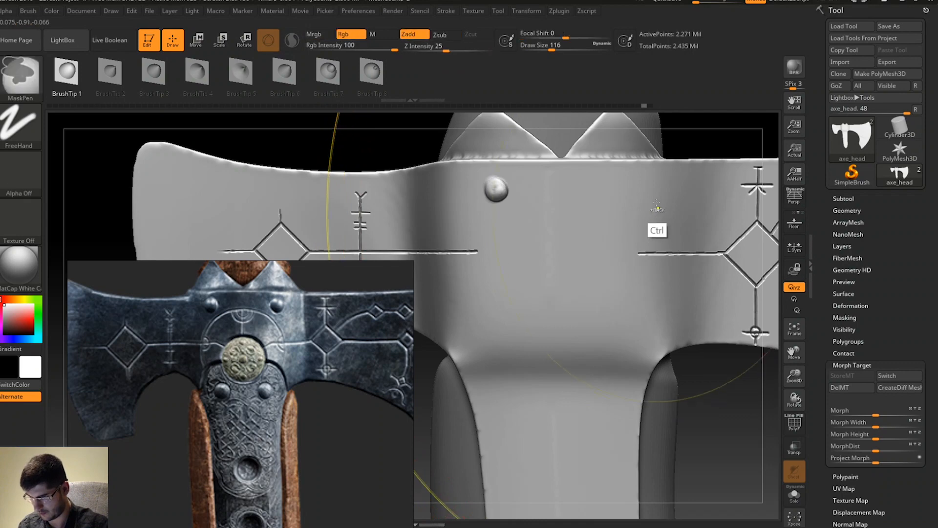
Mask a circle at the socket's centre with MaskPen at focal shift -100 and draw size 37, and invert the mask.
left_click_drag(552, 50, 521, 38, "ctrl")
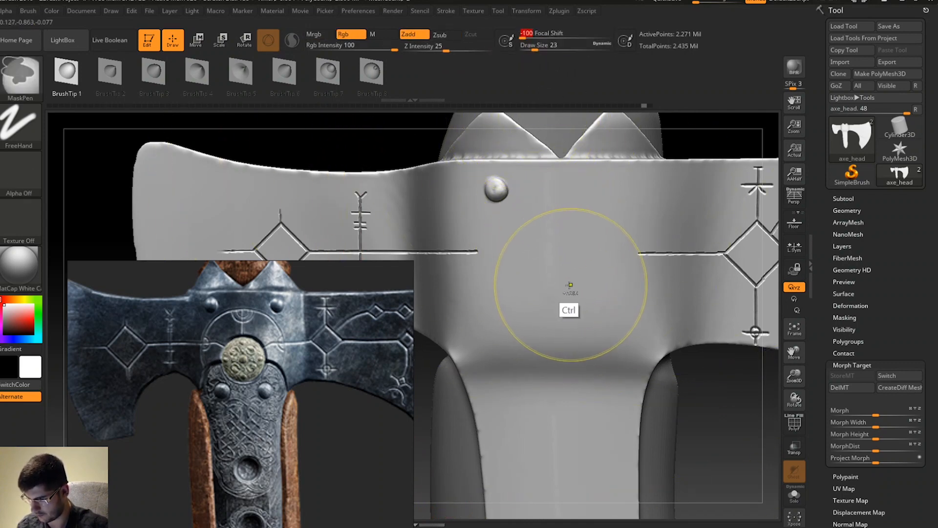
left_click_drag(552, 286, 557, 289, "ctrl")
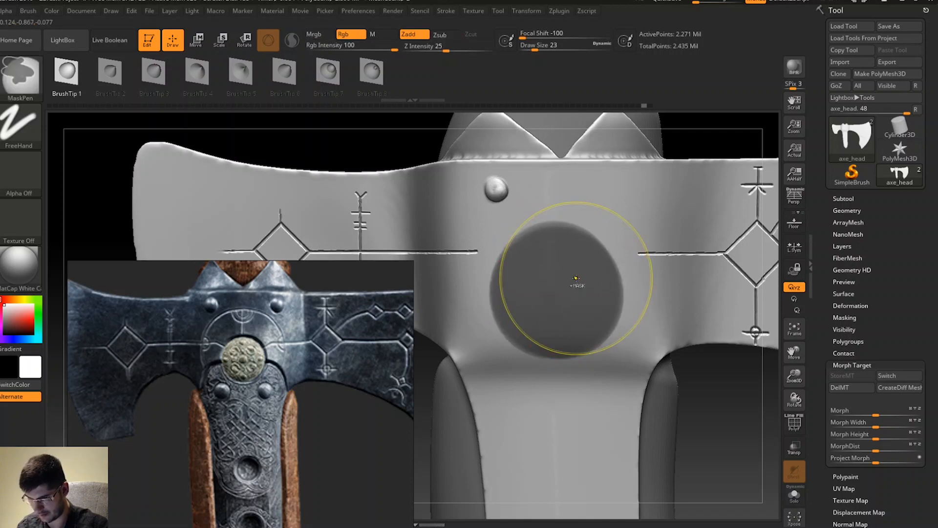
key("ctrl+z")
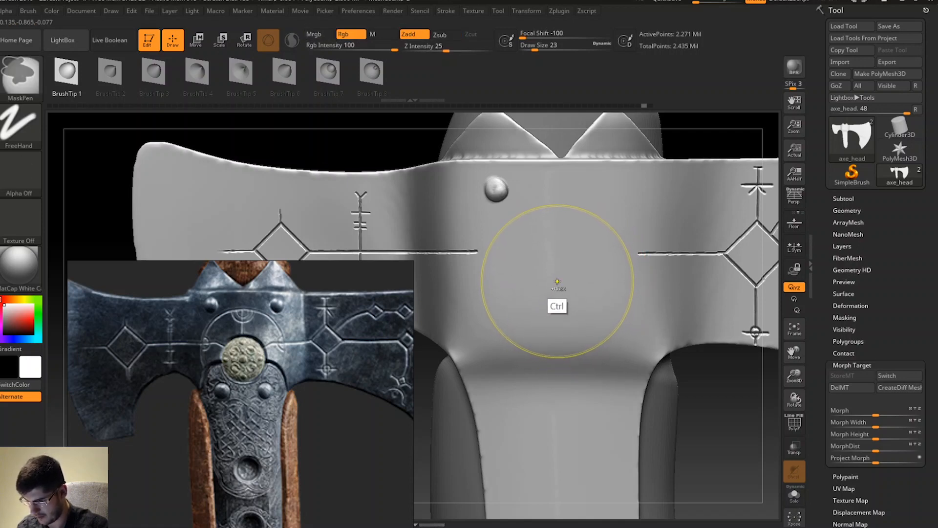
key("space")
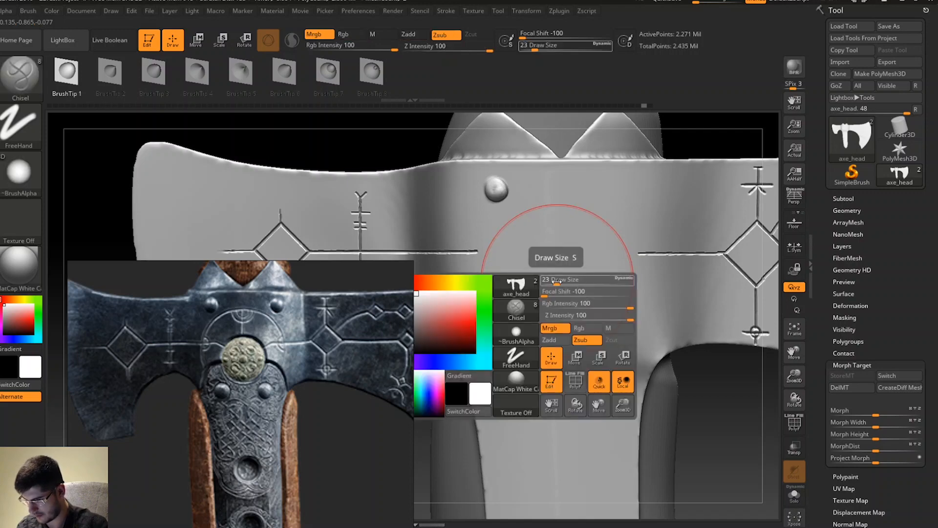
left_click_drag(557, 282, 560, 283)
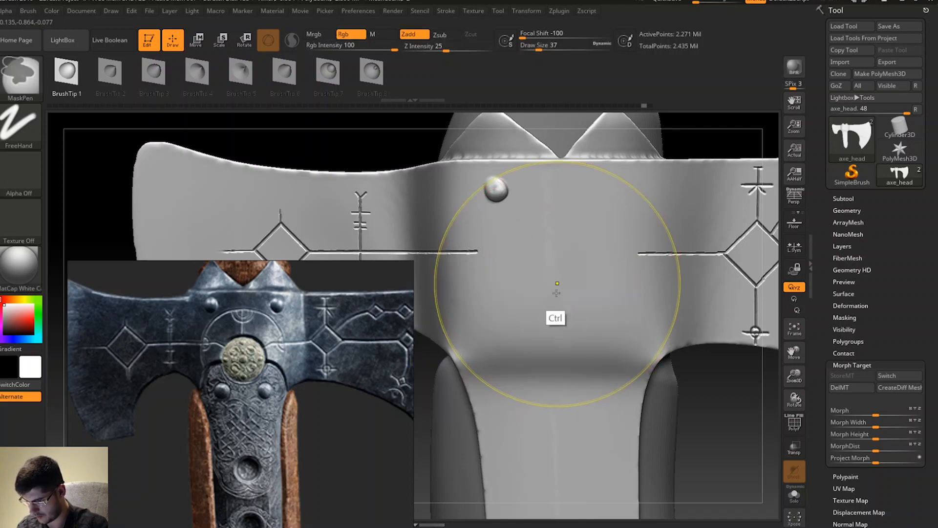
left_click(559, 283, "ctrl")
mouse_move(562, 286)
left_mouse_down("ctrl")
mouse_move(541, 284)
mouse_move(557, 286)
left_mouse_up("ctrl")
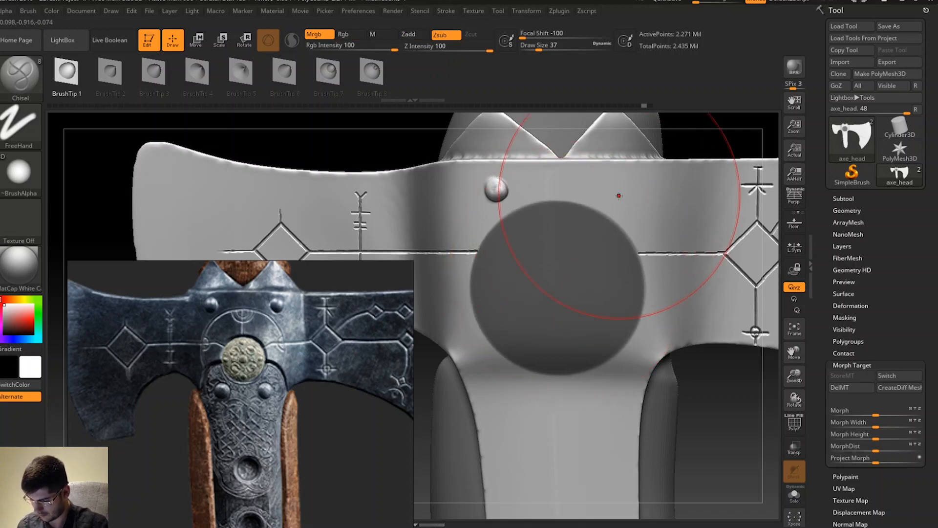
key("ctrl+i")
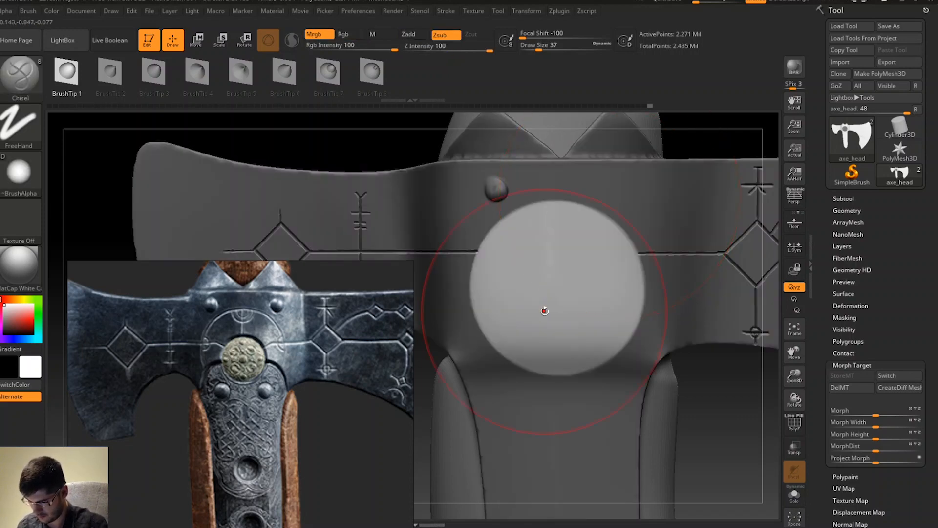
Switch to the ClayBuildup brush at draw size 5, try a carved stroke along the exposed circle's upper-left rim, and undo it.
key("space")
left_click_drag(544, 317, 546, 318)
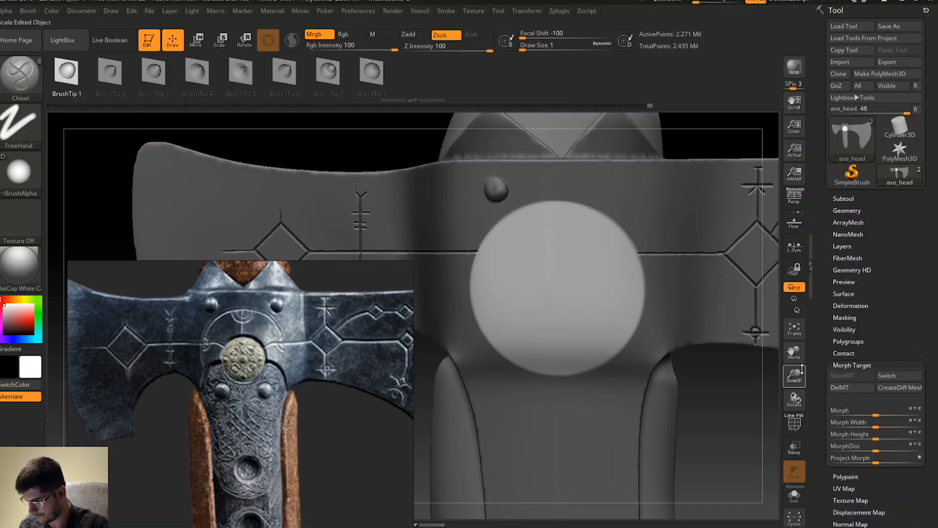
left_click_drag(796, 376, 801, 386)
mouse_move(794, 353)
left_mouse_down()
mouse_move(775, 375)
mouse_move(784, 361)
left_mouse_up()
key("b")
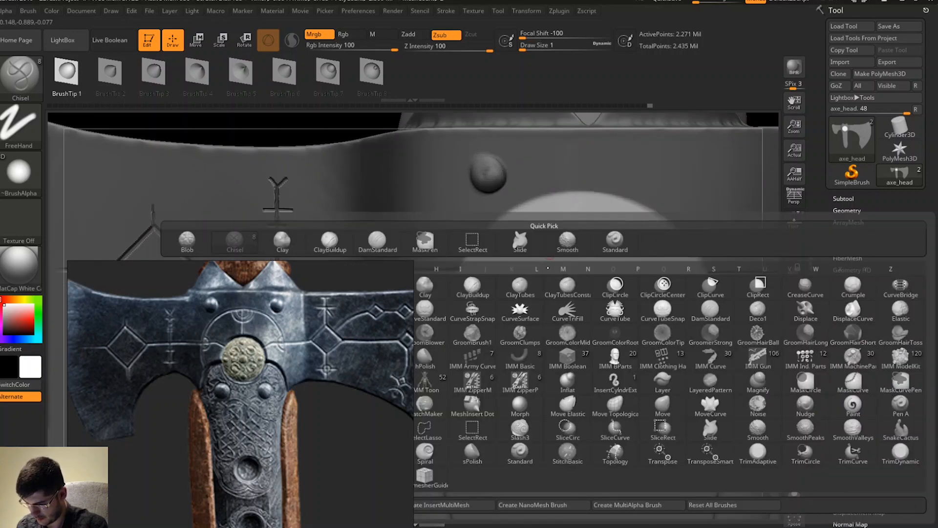
key("c")
key("b")
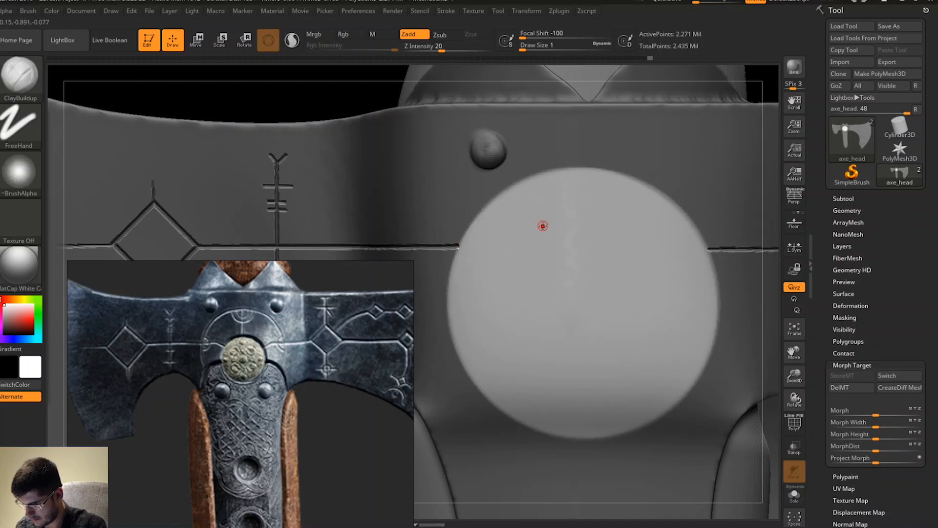
key("space")
left_click(542, 227)
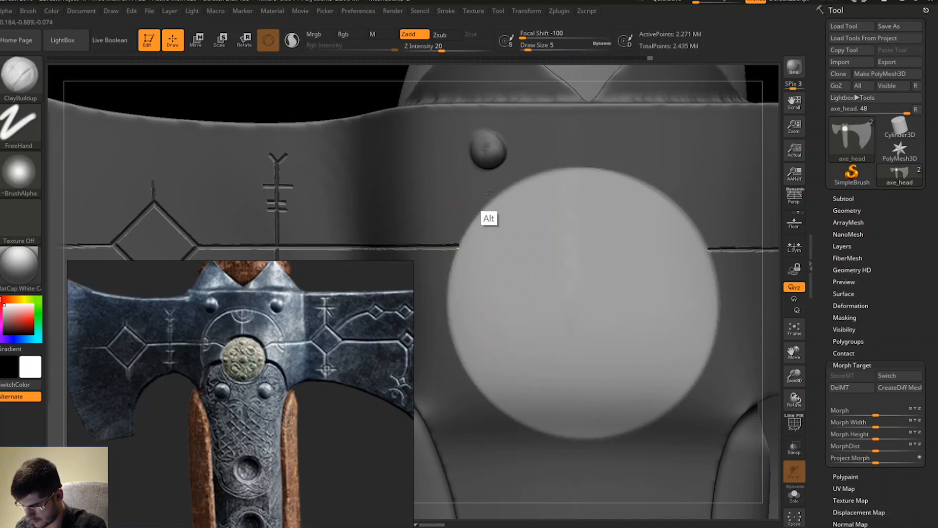
mouse_move(463, 235)
left_mouse_down("alt")
mouse_move(511, 190)
mouse_move(567, 165)
left_mouse_up("alt")
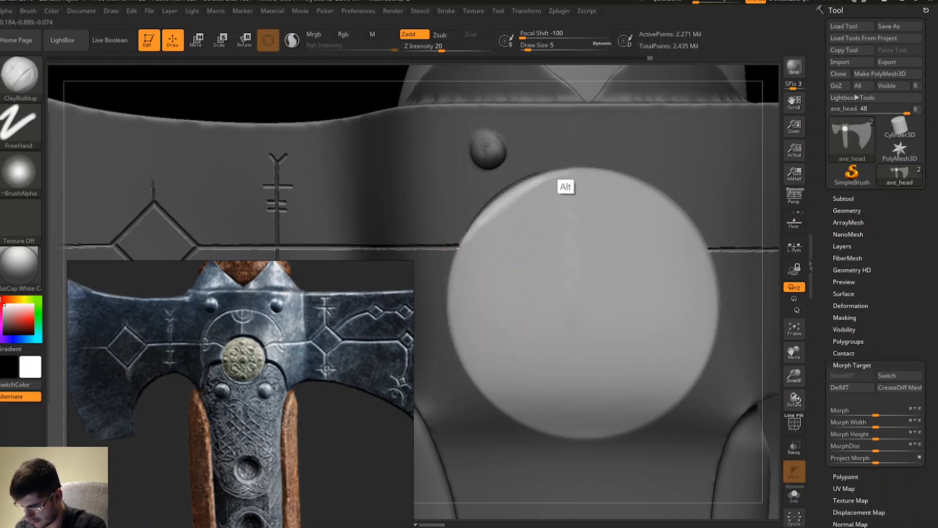
key("ctrl+z")
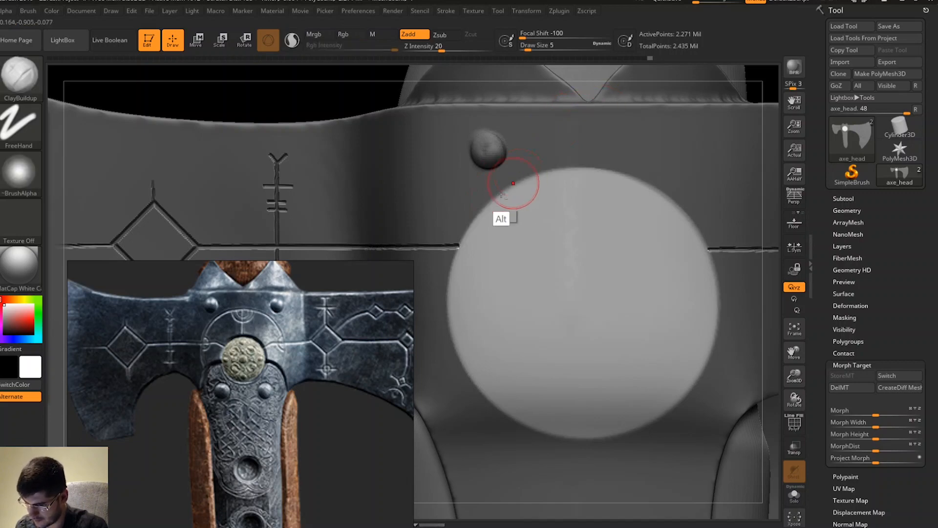
Carve a groove around the top and sides of the exposed circle's rim with ClayBuildup, undo stray strokes, and clear the mask.
mouse_move(492, 200)
left_mouse_down("alt")
mouse_move(451, 248)
mouse_move(494, 194)
left_mouse_up("alt")
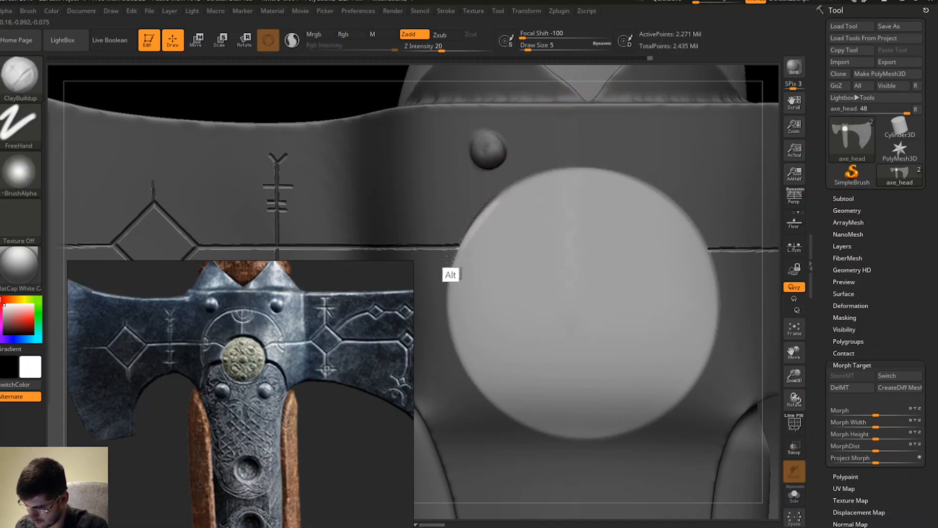
mouse_move(446, 257)
left_mouse_down("alt")
mouse_move(446, 342)
mouse_move(442, 284)
mouse_move(464, 217)
mouse_move(513, 186)
mouse_move(586, 161)
mouse_move(656, 181)
left_mouse_up("alt")
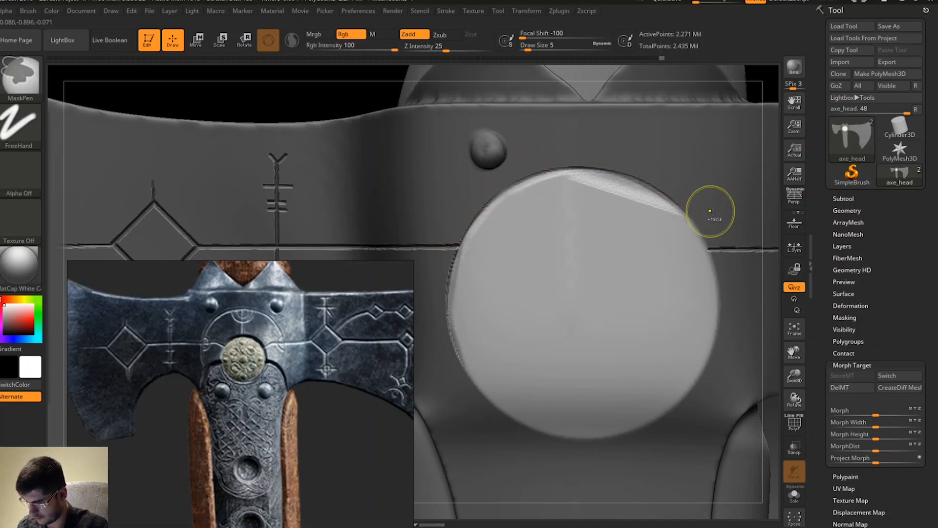
key("ctrl+z")
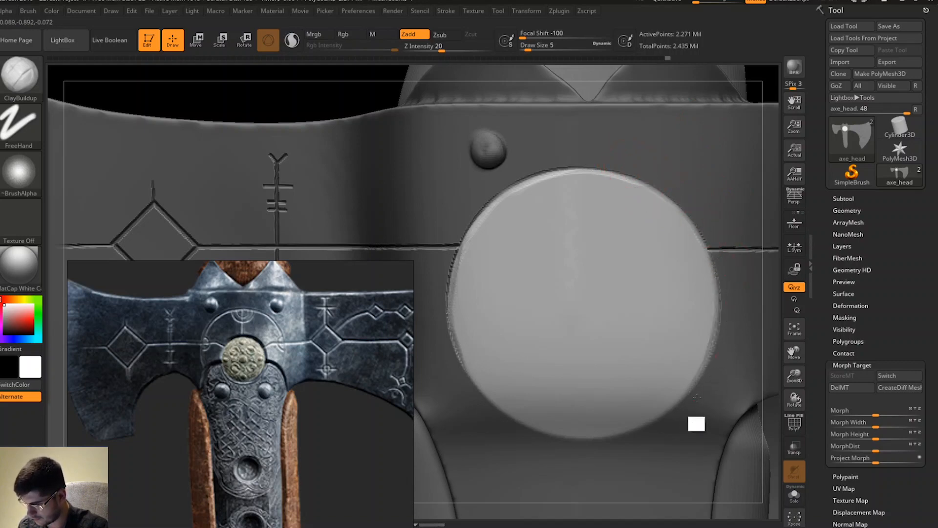
left_click_drag(717, 335, 704, 386)
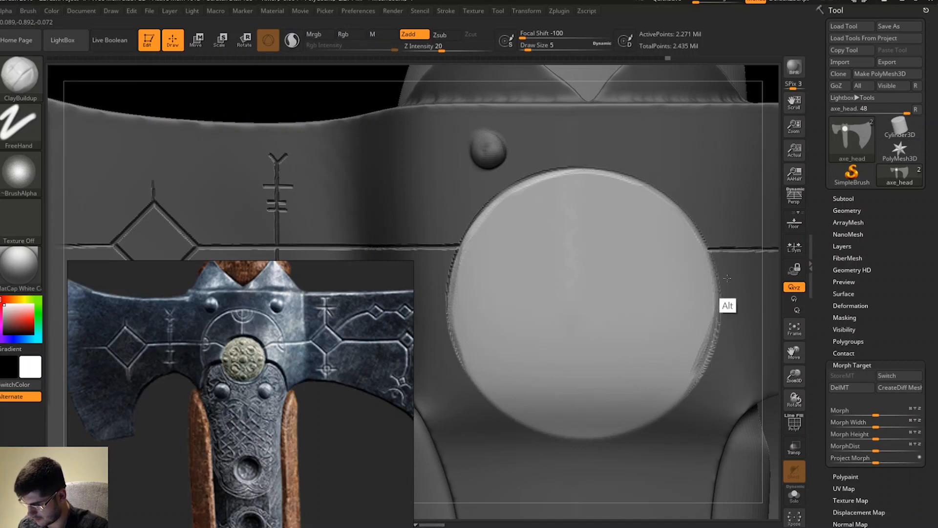
mouse_move(727, 278)
left_mouse_down("alt")
mouse_move(714, 244)
mouse_move(660, 180)
left_mouse_up("alt")
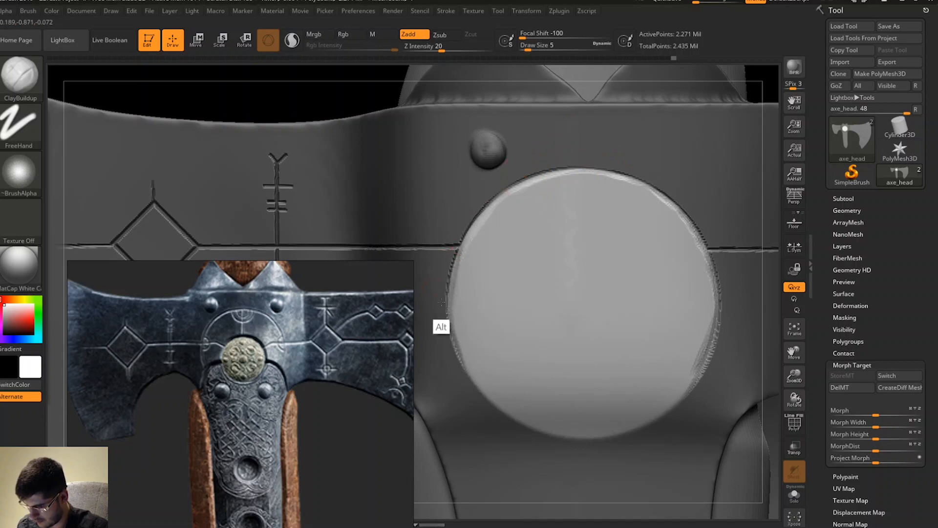
left_click_drag(459, 255, 443, 332, "alt")
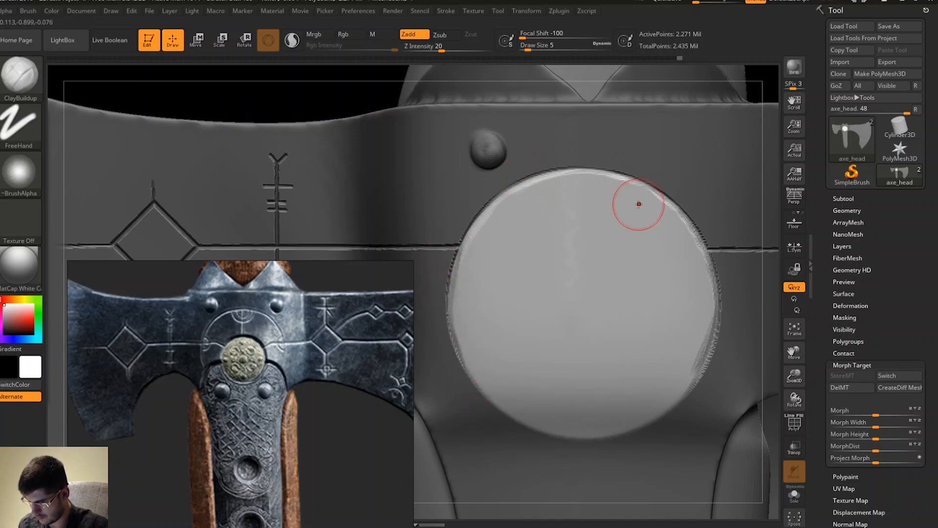
key("ctrl")
left_click_drag(331, 101, 381, 63, "ctrl")
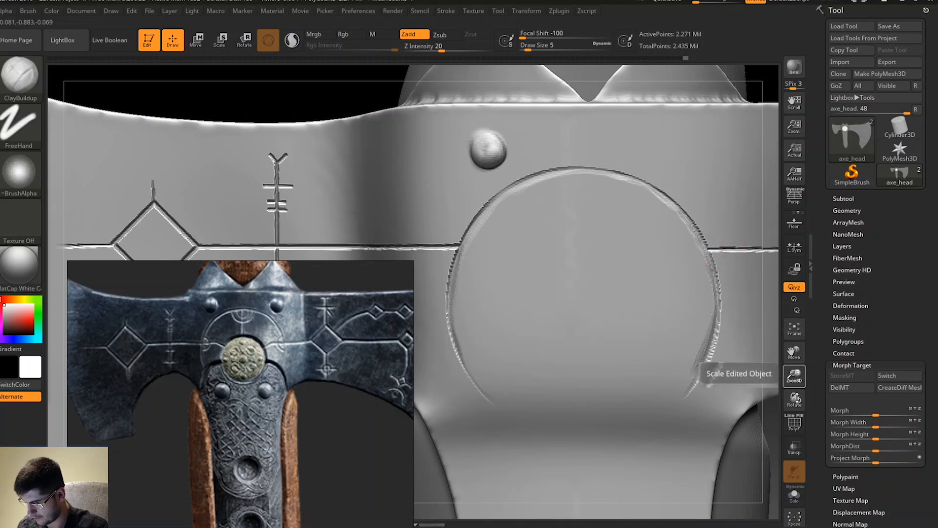
Smooth the surface just inside the circular groove along its upper-left, top and upper-right parts.
mouse_move(795, 375)
left_mouse_down()
mouse_move(800, 363)
mouse_move(781, 341)
left_mouse_up()
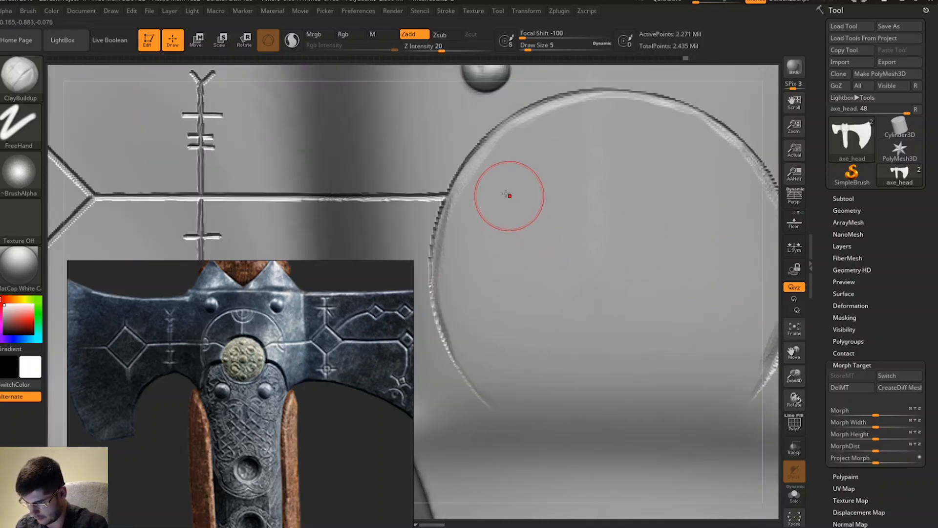
key("shift")
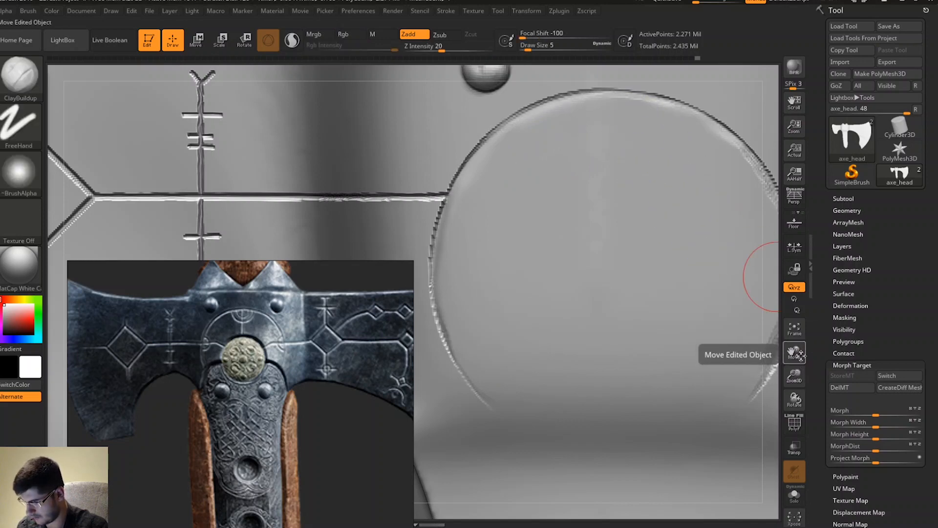
mouse_move(794, 352)
left_mouse_down()
mouse_move(623, 327)
mouse_move(646, 223)
mouse_move(617, 153)
mouse_move(684, 152)
left_mouse_up()
mouse_move(616, 137)
left_mouse_down("shift")
mouse_move(603, 119)
mouse_move(645, 128)
left_mouse_up("shift")
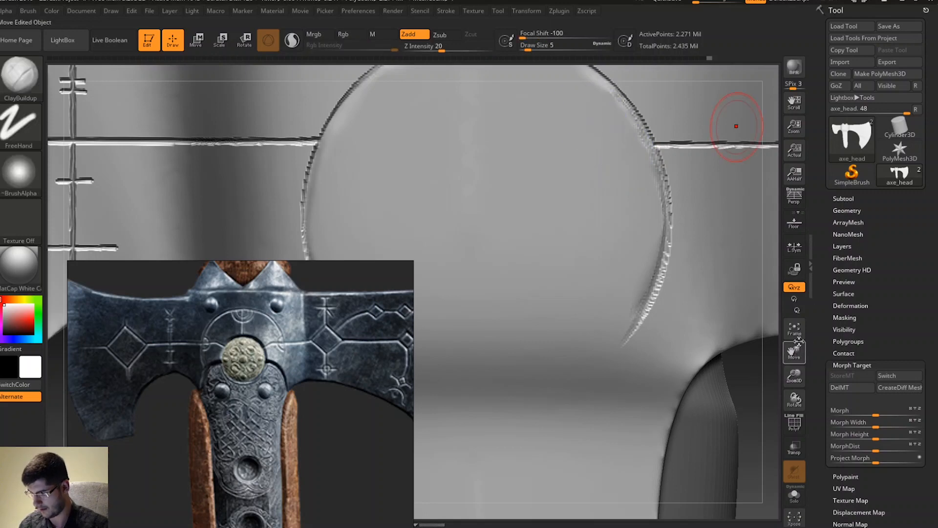
Try masking a smaller circle in the lower middle of the grooved circle with freehand MaskPen at draw size 13, and undo it.
left_click_drag(798, 342, 796, 425)
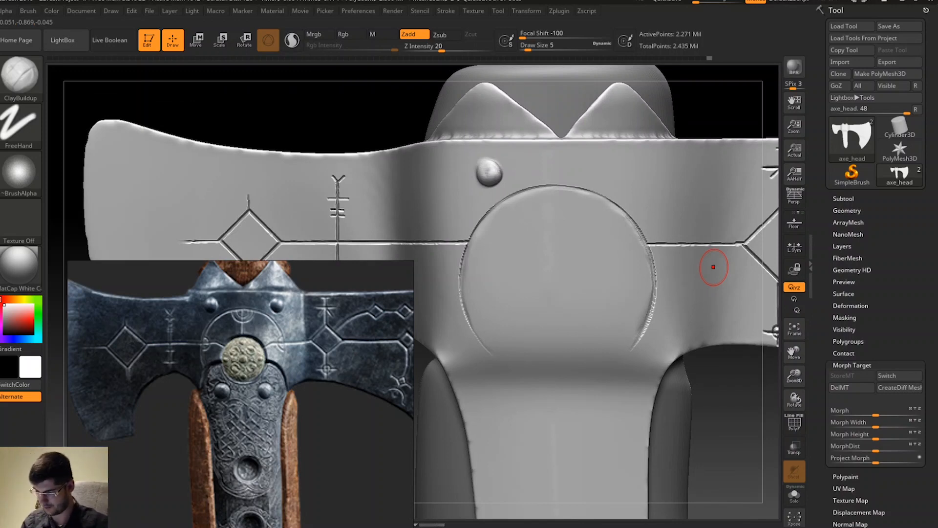
key("ctrl")
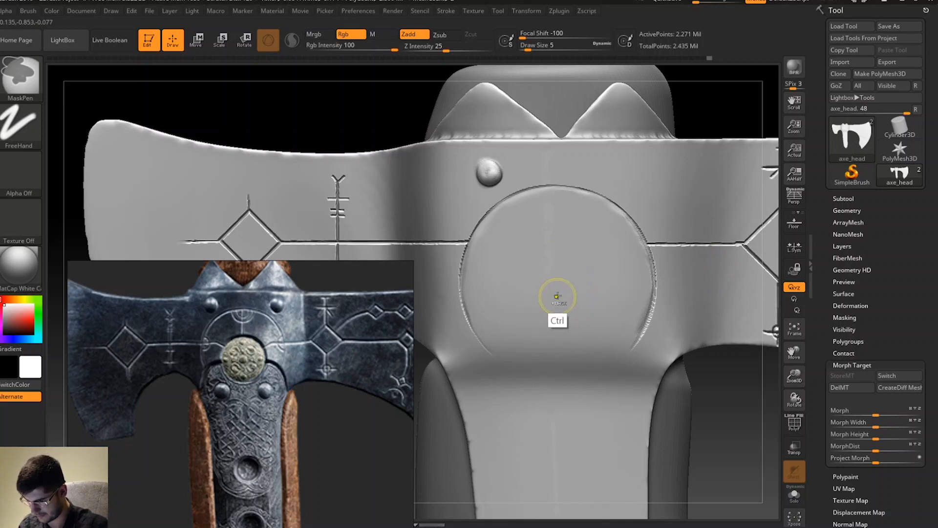
right_click(556, 295)
left_click_drag(557, 300, 558, 301)
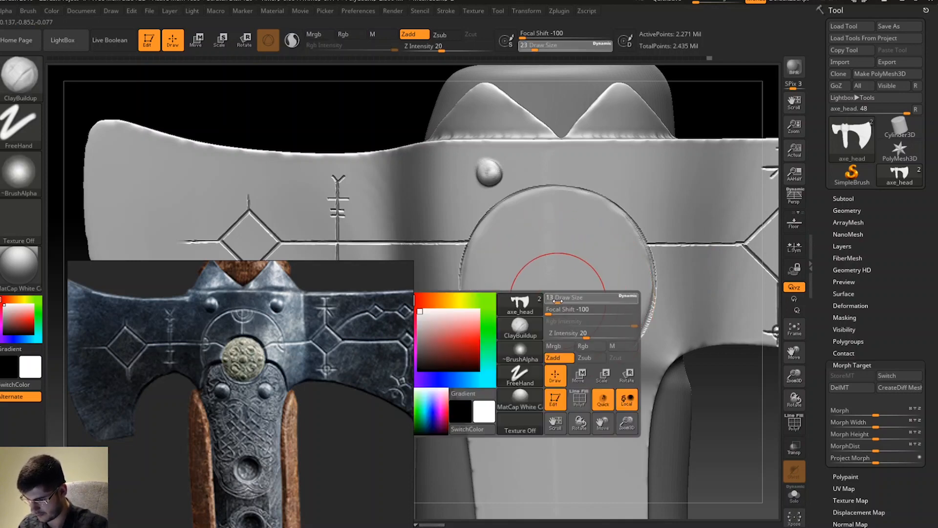
key("ctrl")
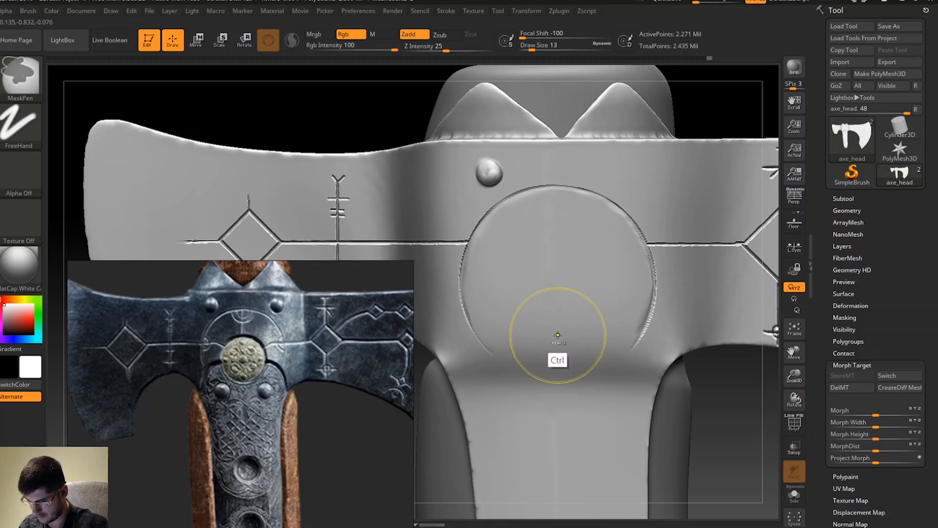
mouse_move(557, 335)
left_mouse_down("ctrl")
mouse_move(557, 325)
mouse_move(565, 326)
left_mouse_up("ctrl")
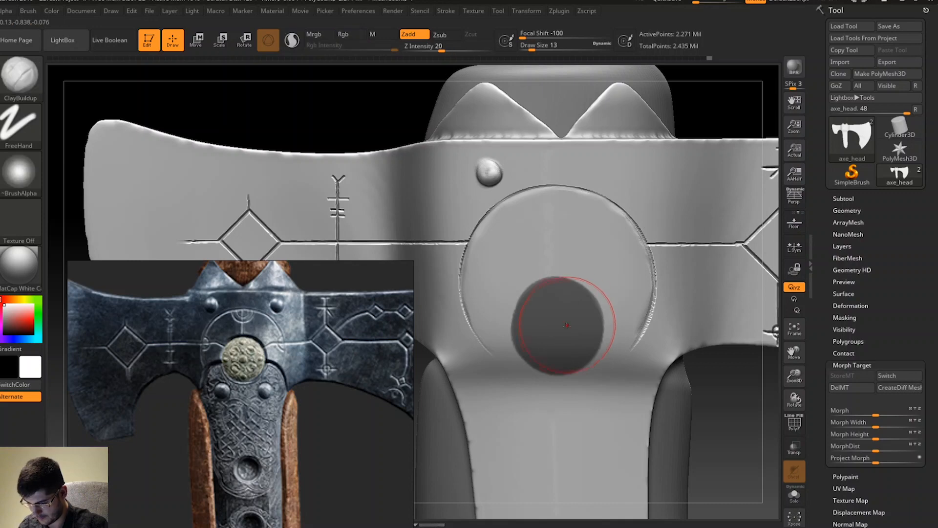
key("ctrl+z")
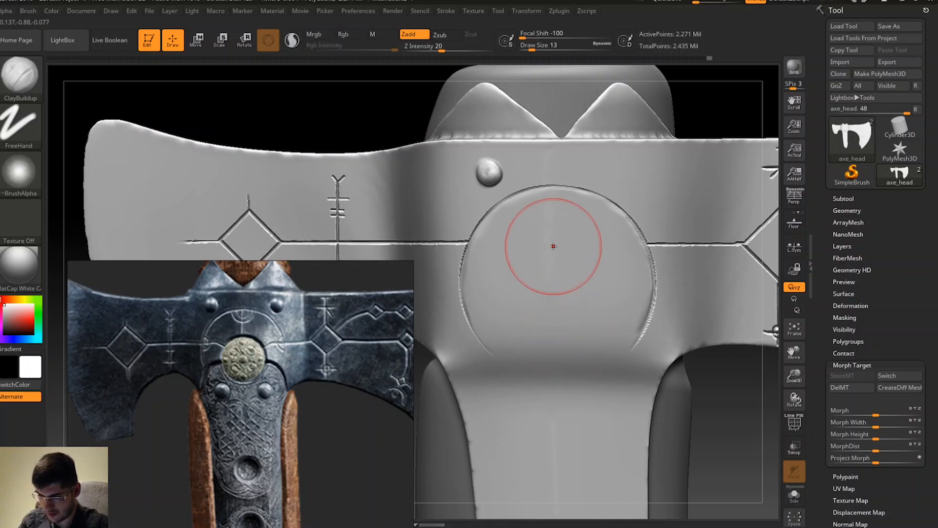
Set the ClayBuildup stroke to DragRect, try a small stamp in the lower middle of the grooved circle, and undo it.
left_click(18, 122)
left_click(128, 131)
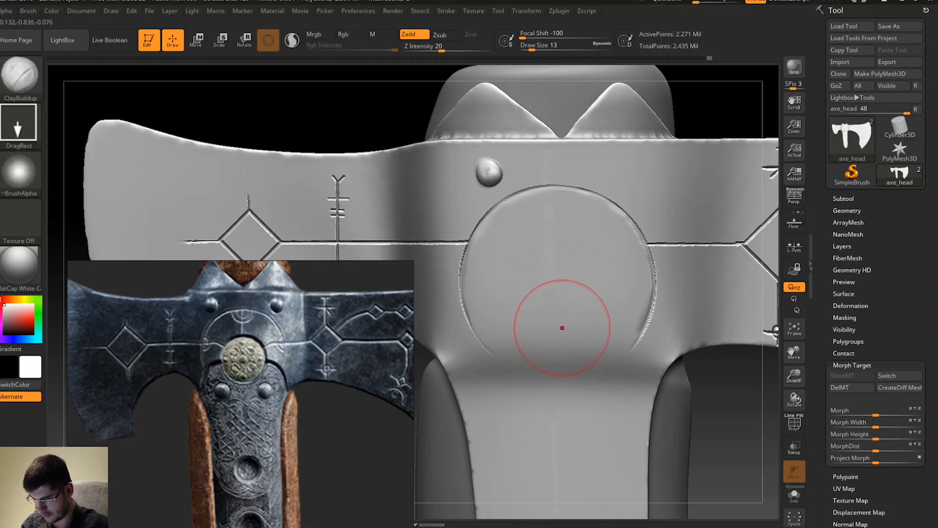
left_click_drag(560, 327, 563, 334)
key("ctrl+z")
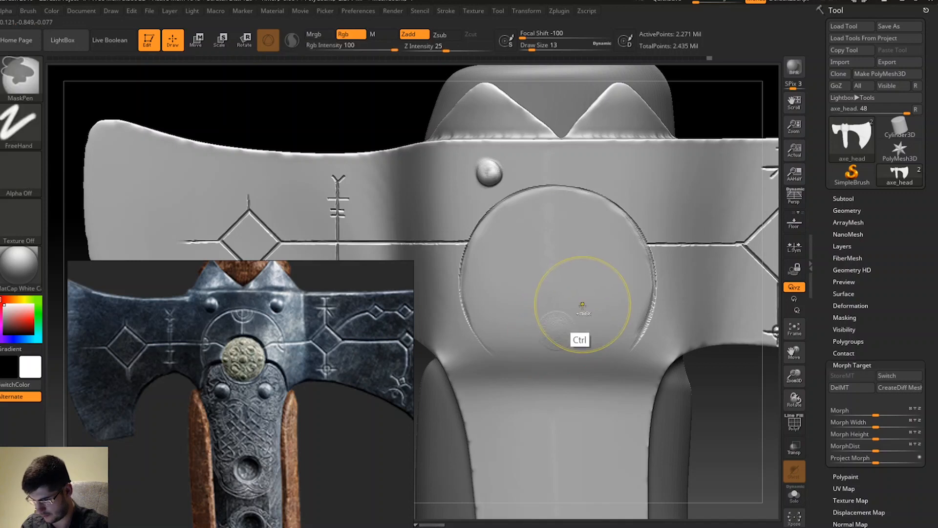
Set the MaskPen stroke to DragRect, mask a circle in the lower middle of the grooved circle, and invert the mask.
left_click(34, 118)
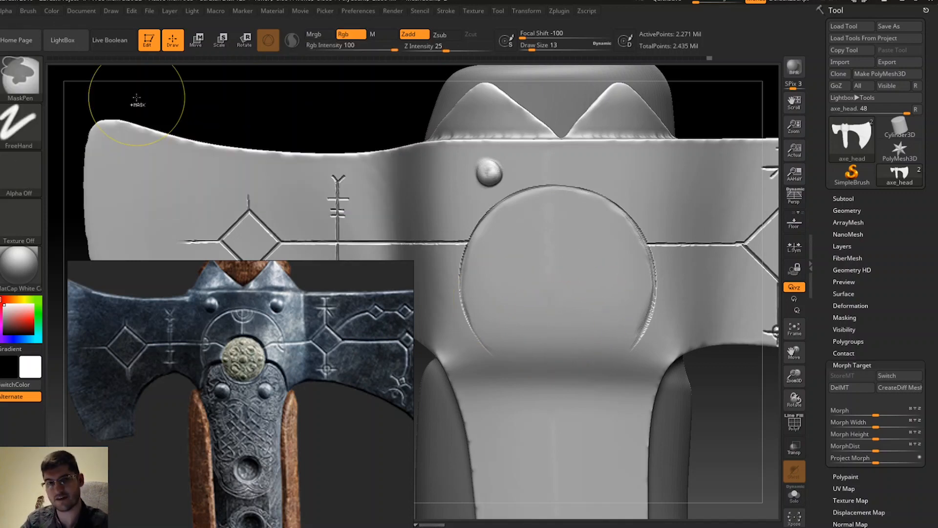
left_click(29, 120)
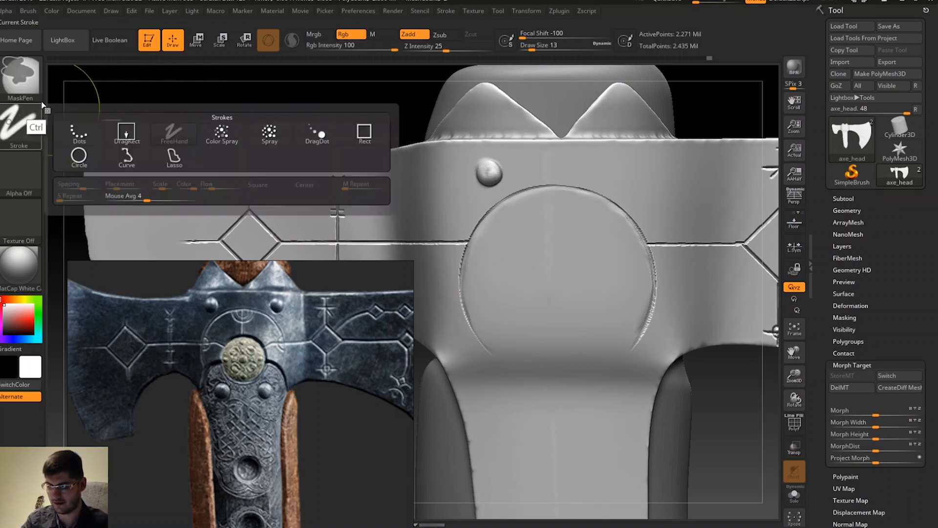
left_click(29, 120)
left_click(128, 142)
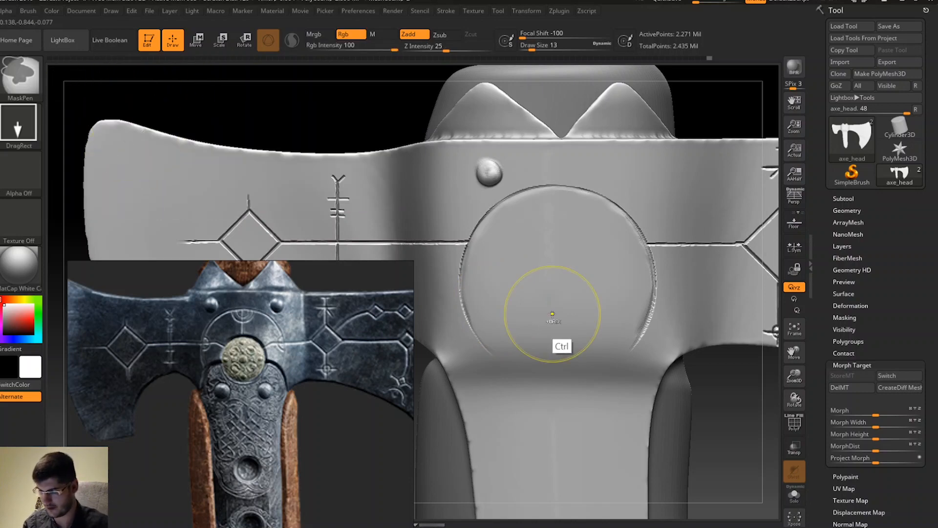
left_click_drag(558, 331, 593, 286, "ctrl")
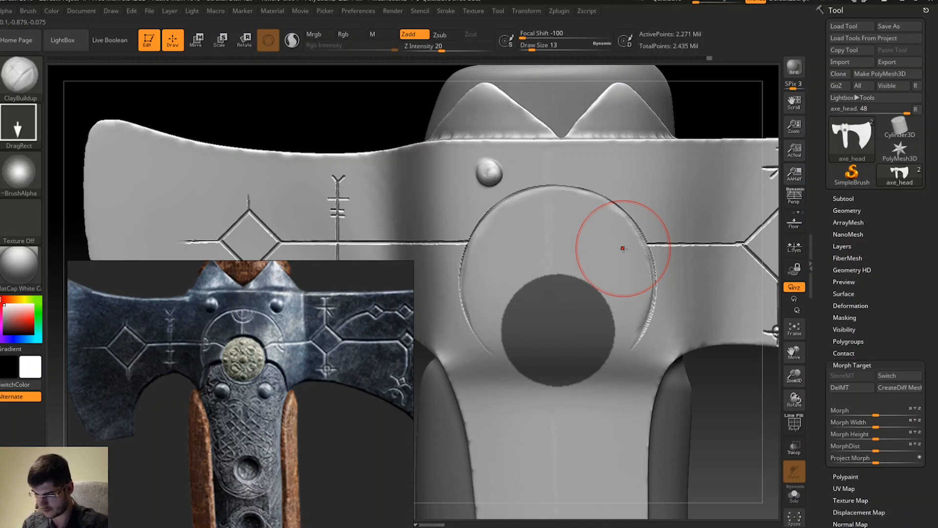
key("ctrl+i")
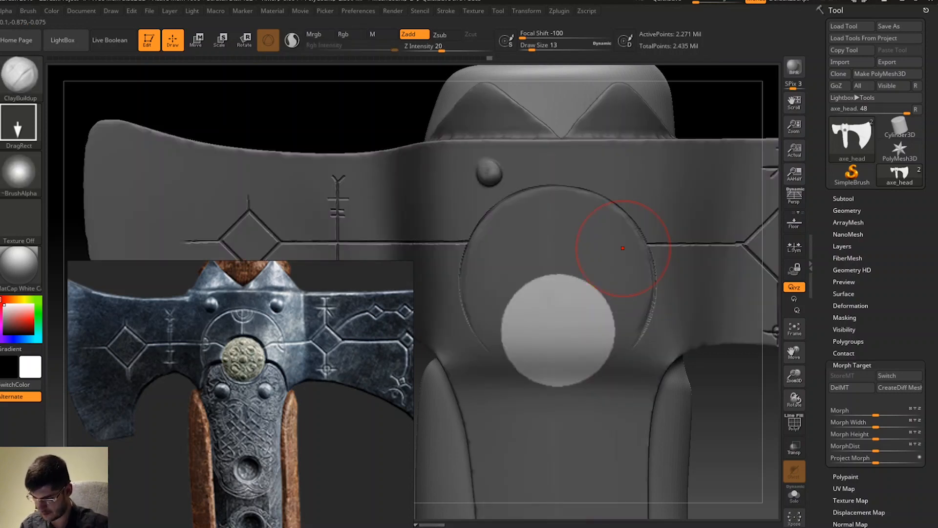
Raise the ClayBuildup Z Intensity to 44, try recessing the unmasked circle with an inward stamp, and undo it.
mouse_move(558, 323)
left_mouse_down("alt")
mouse_move(543, 336)
mouse_move(550, 315)
mouse_move(556, 373)
left_mouse_up("alt")
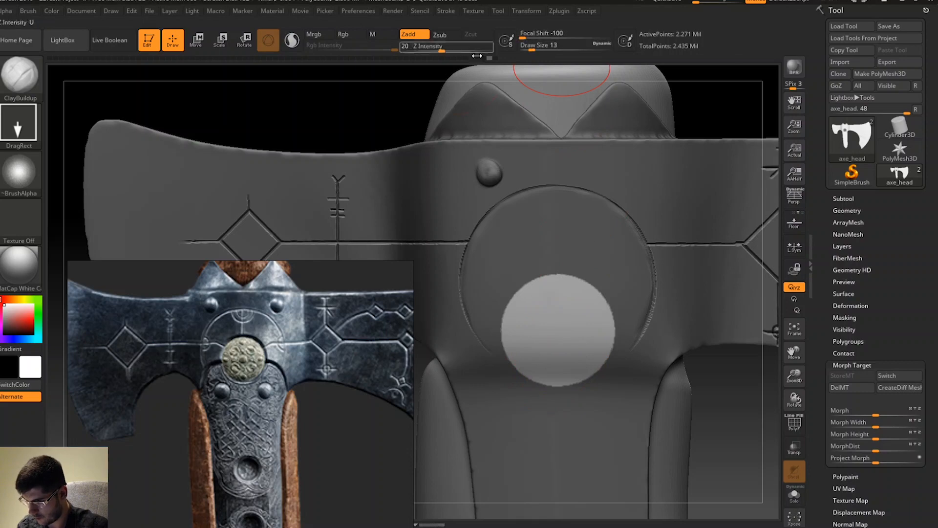
left_click_drag(441, 47, 462, 47)
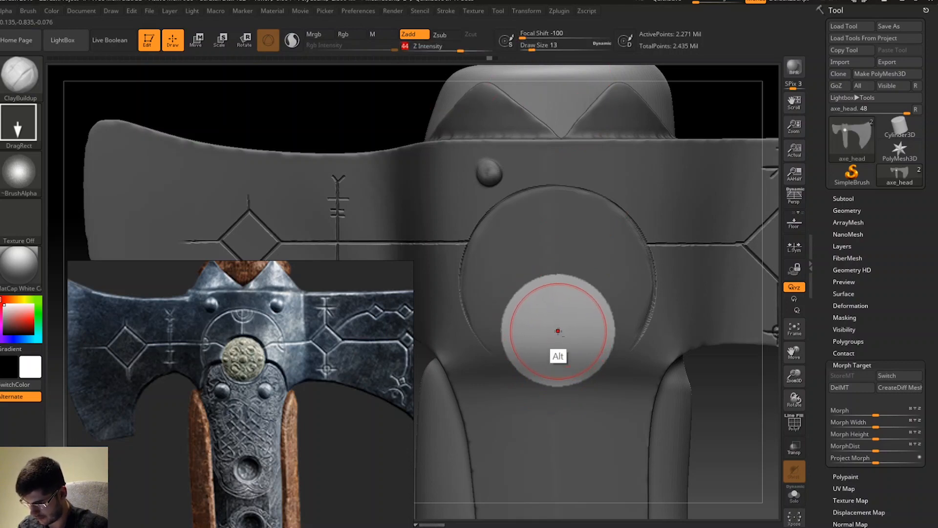
left_click_drag(558, 331, 584, 416, "alt")
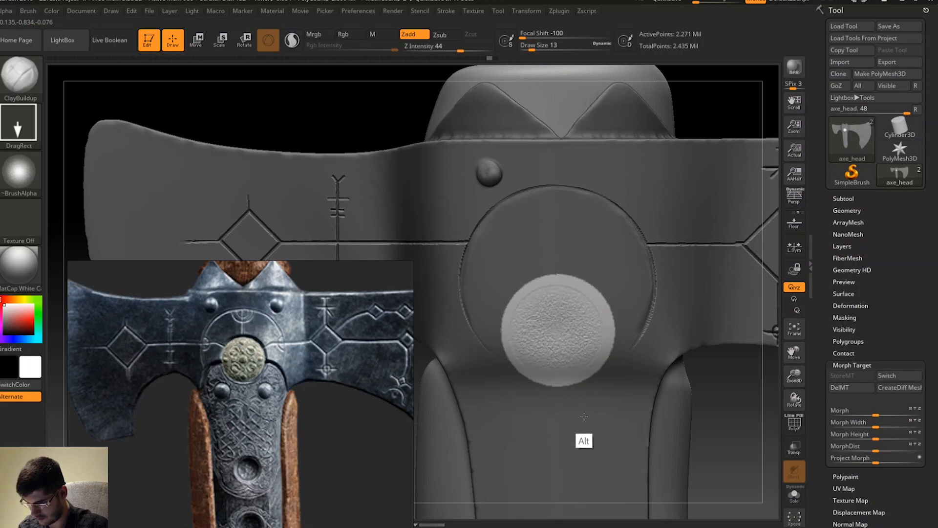
key("ctrl+z")
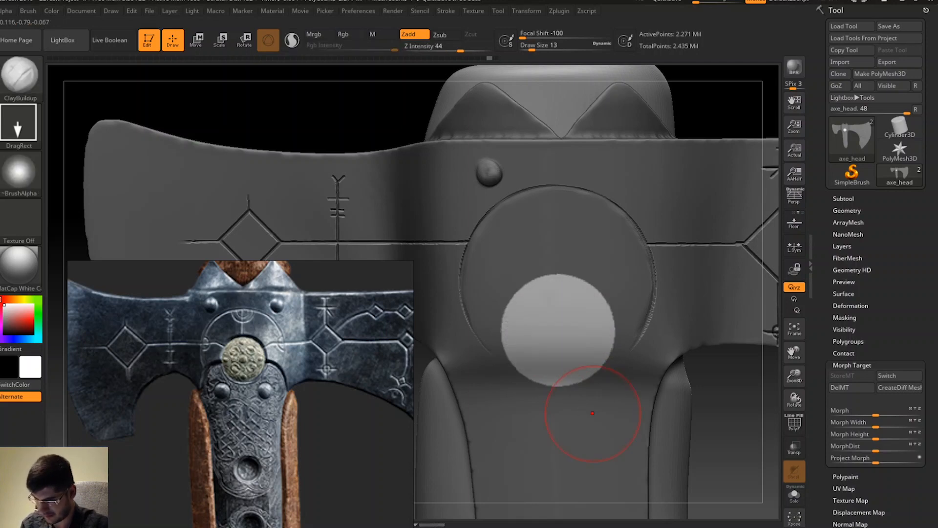
Set the ClayBuildup alpha to Alpha 14, try recessing the unmasked circle with inward stamps, and undo them.
left_click(20, 172)
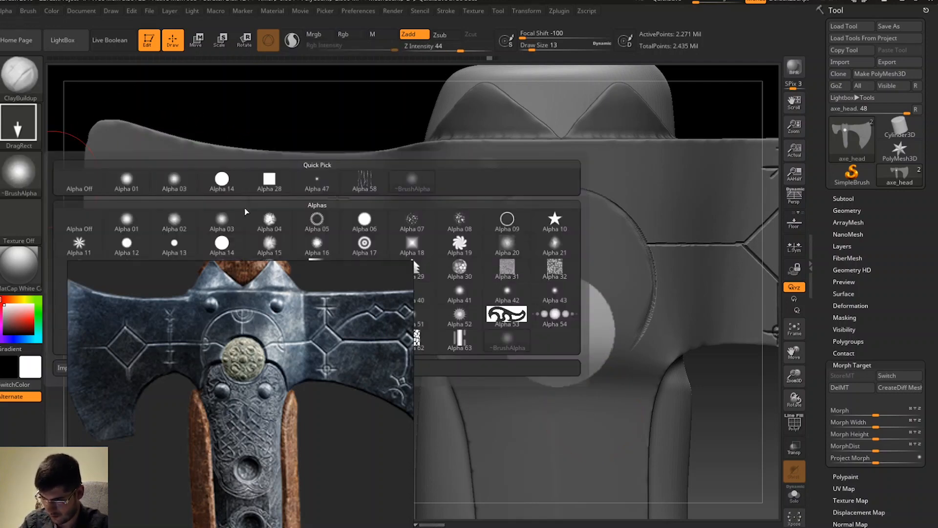
left_click(222, 244)
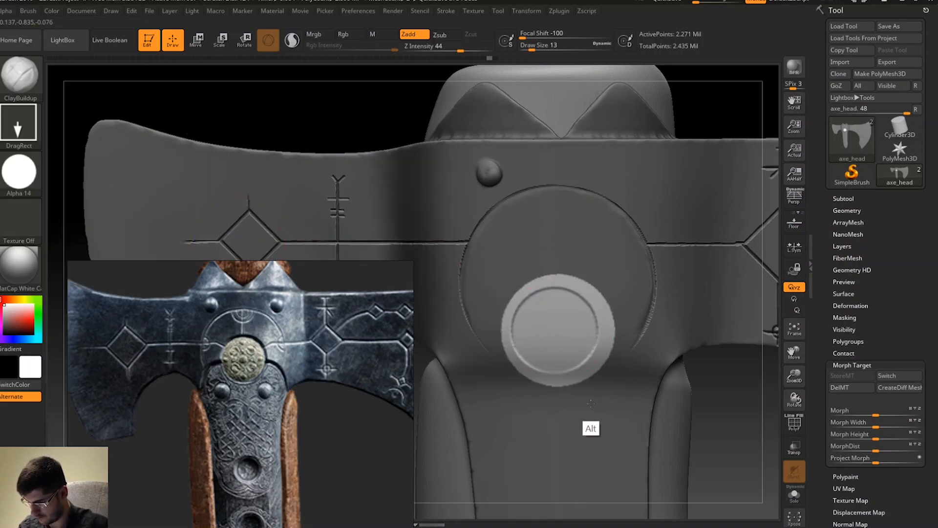
key("ctrl+z")
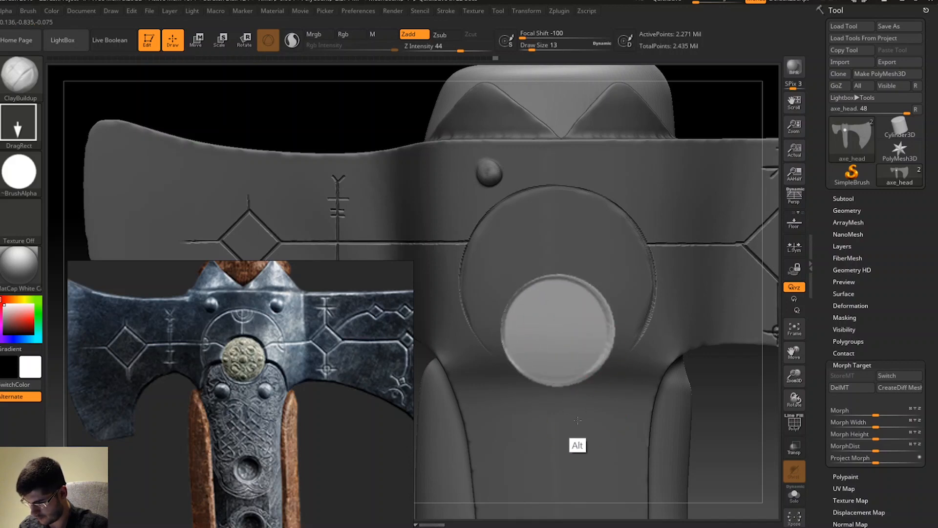
left_click_drag(555, 327, 570, 403, "alt")
key("ctrl+z")
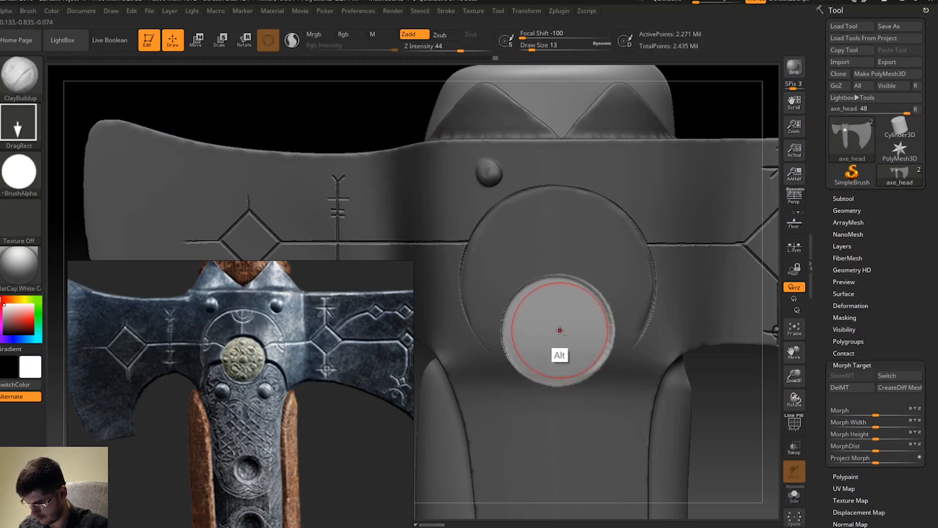
Stamp an inward recess over the unmasked circle with ClayBuildup and check it with the mask temporarily inverted.
left_click_drag(557, 328, 565, 439, "alt")
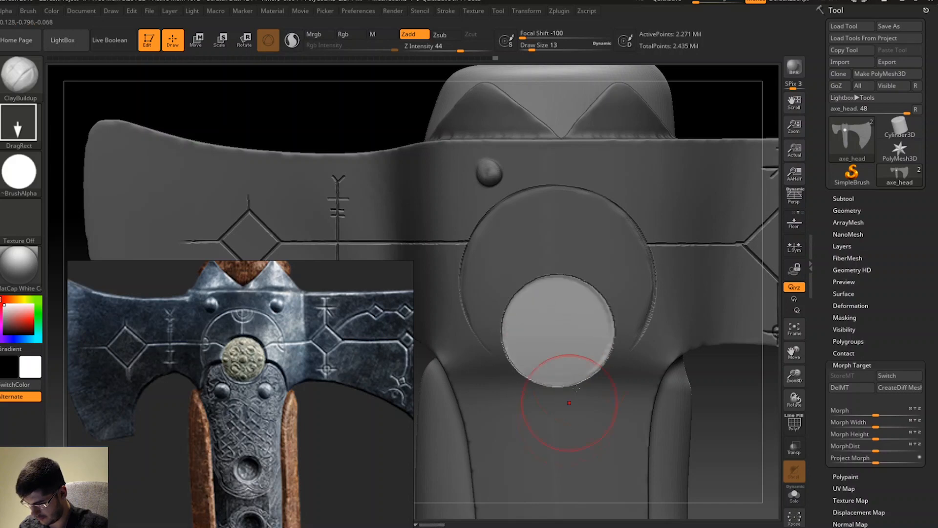
left_click_drag(704, 379, 722, 437)
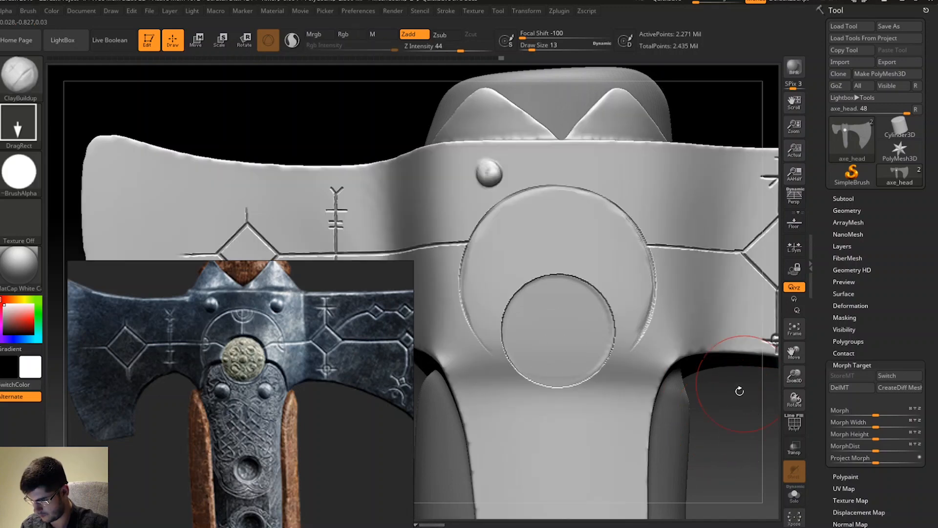
left_click_drag(725, 400, 727, 356)
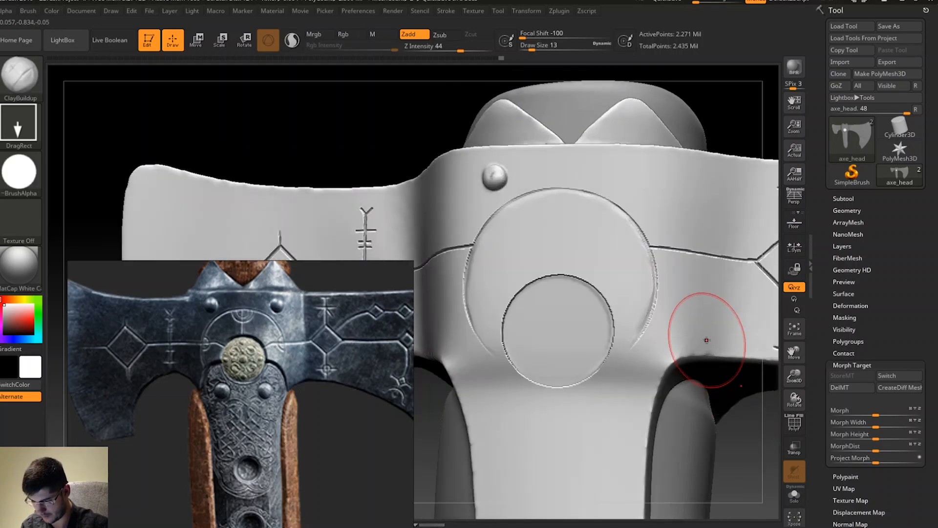
key("shift")
left_click_drag(736, 415, 733, 430, "shift")
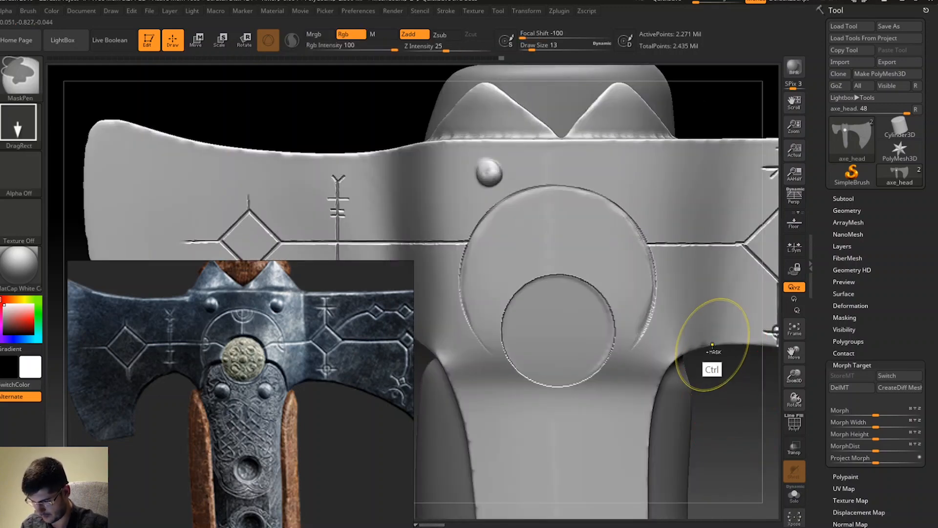
key("ctrl+z")
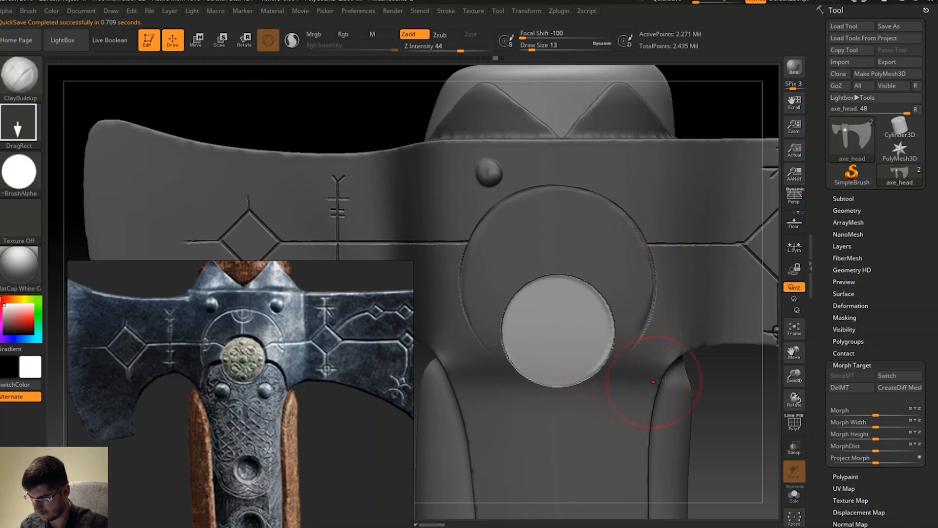
Try masking smaller circles inside the recessed circle with DragRect MaskPen, and undo them.
left_click(549, 331, "ctrl")
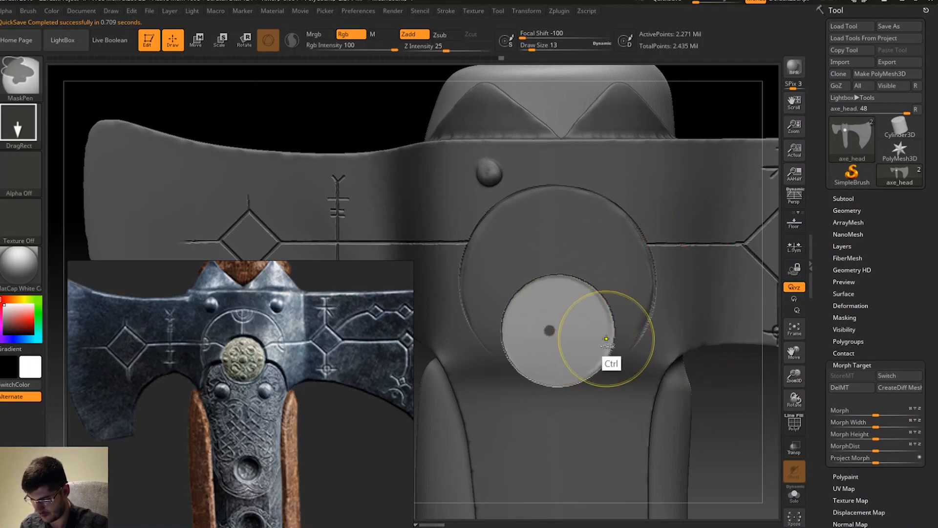
key("ctrl+z")
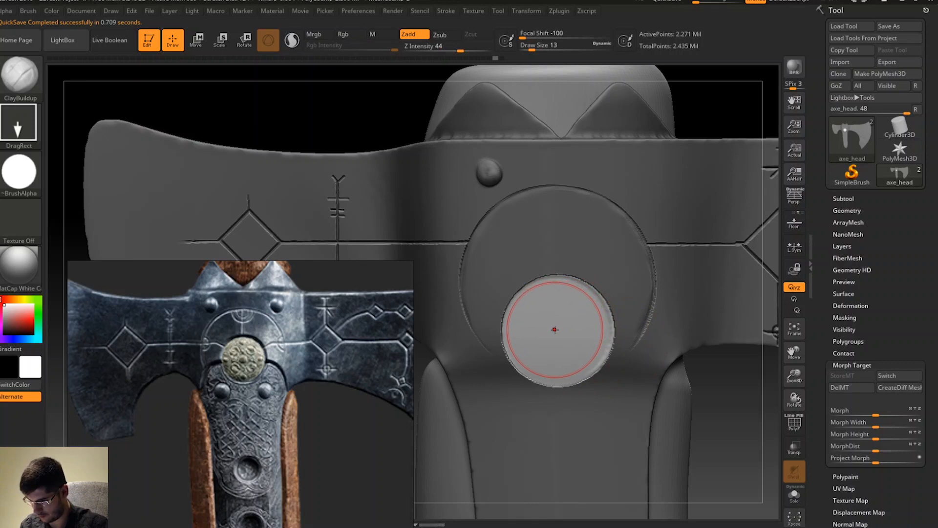
key("ctrl")
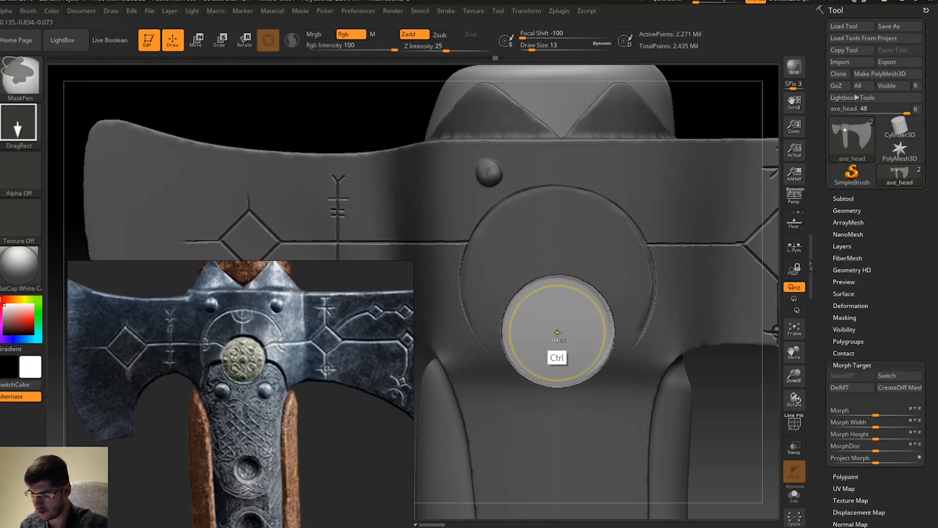
left_click_drag(566, 323, 578, 311, "ctrl")
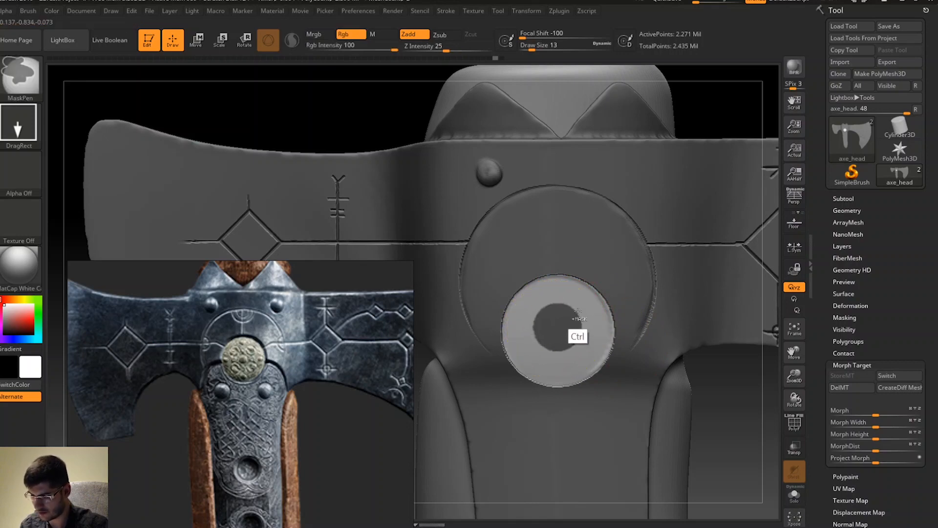
key("ctrl+z")
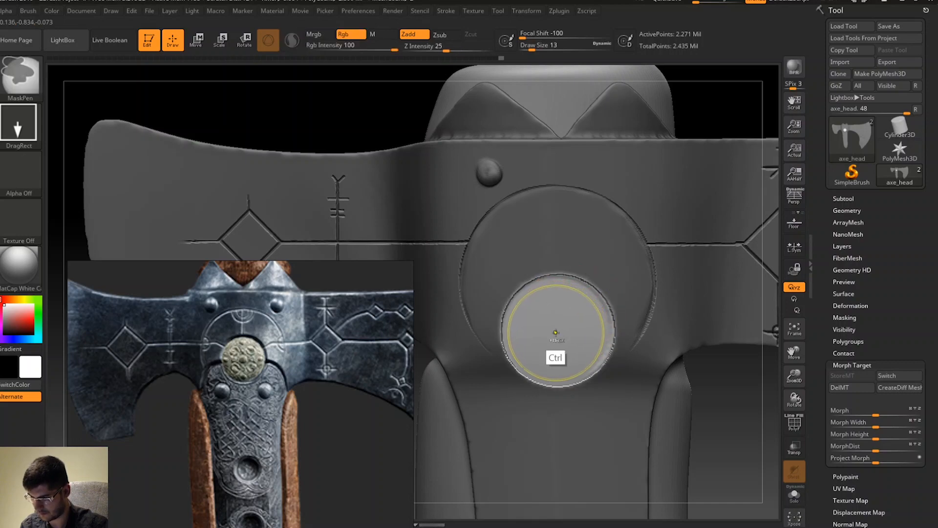
left_click_drag(556, 333, 585, 284, "ctrl")
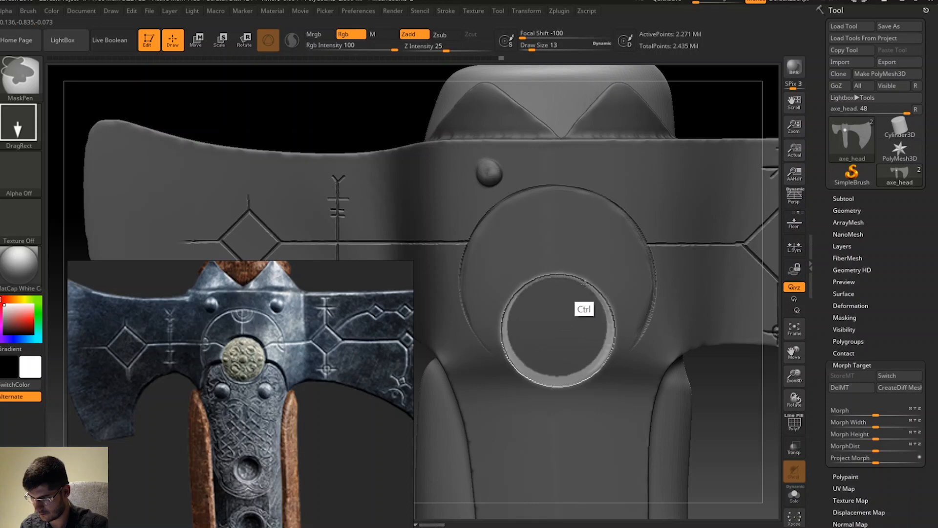
key("ctrl+z")
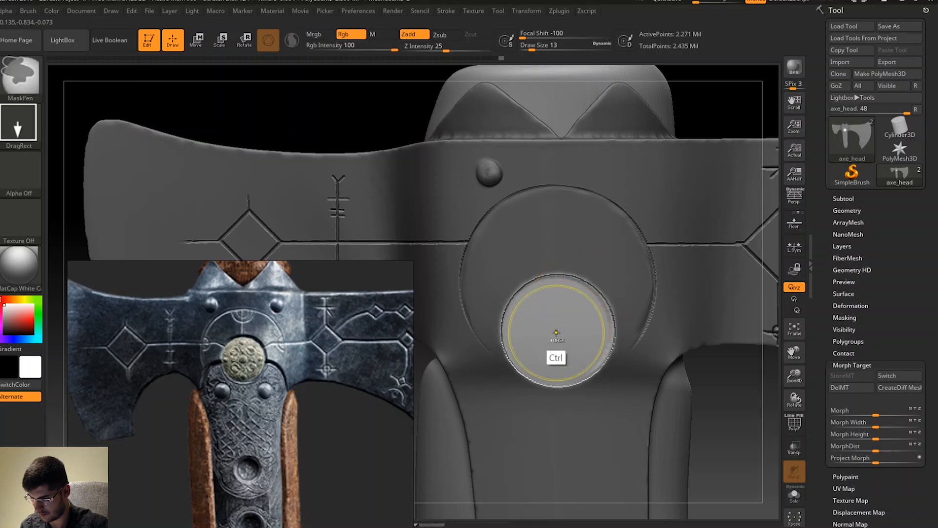
Mask a concentric inner circle, leaving a thin ring unmasked, and carve the ring inward with the ClayBuildup FreeHand stroke.
left_click_drag(558, 326, 581, 287, "ctrl")
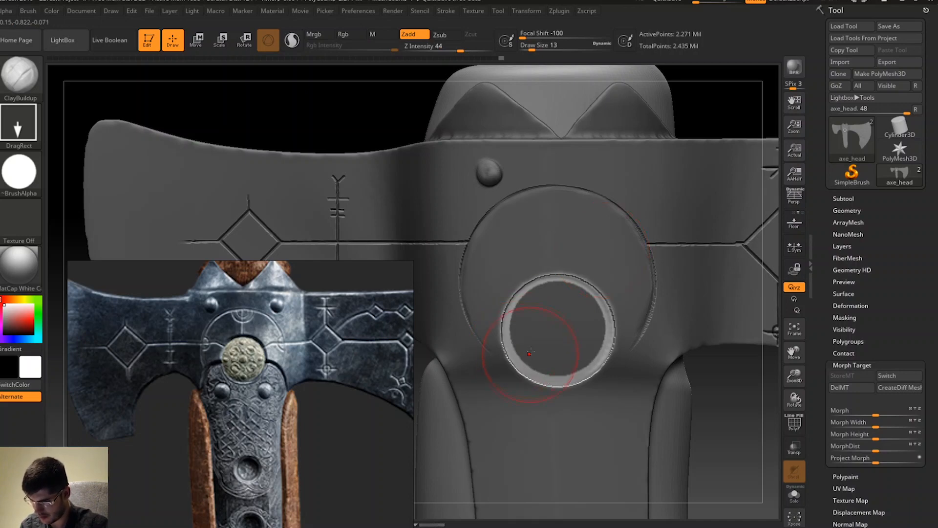
left_click(21, 126)
left_click(117, 129)
left_click(21, 126)
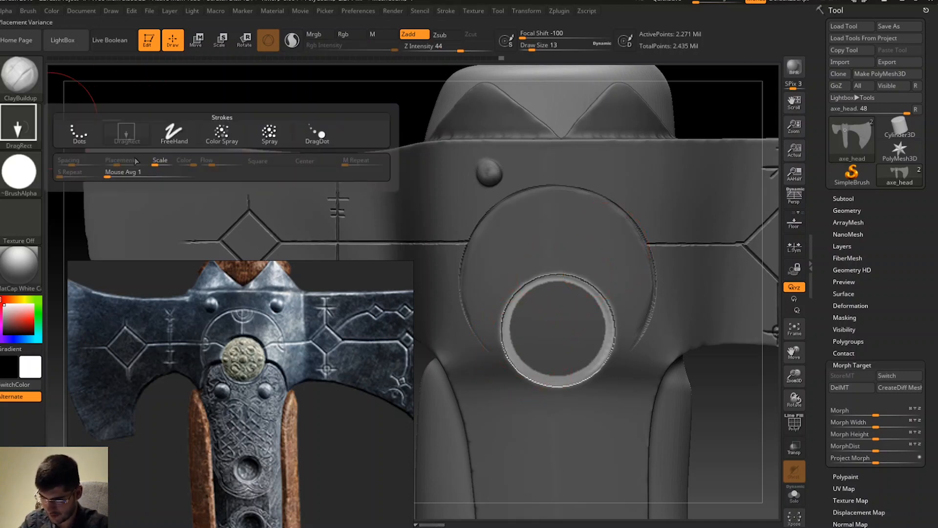
left_click(171, 135)
mouse_move(539, 296)
left_mouse_down("alt")
mouse_move(514, 328)
mouse_move(585, 375)
mouse_move(558, 287)
mouse_move(566, 395)
mouse_move(581, 388)
mouse_move(565, 286)
mouse_move(605, 352)
left_mouse_up("alt")
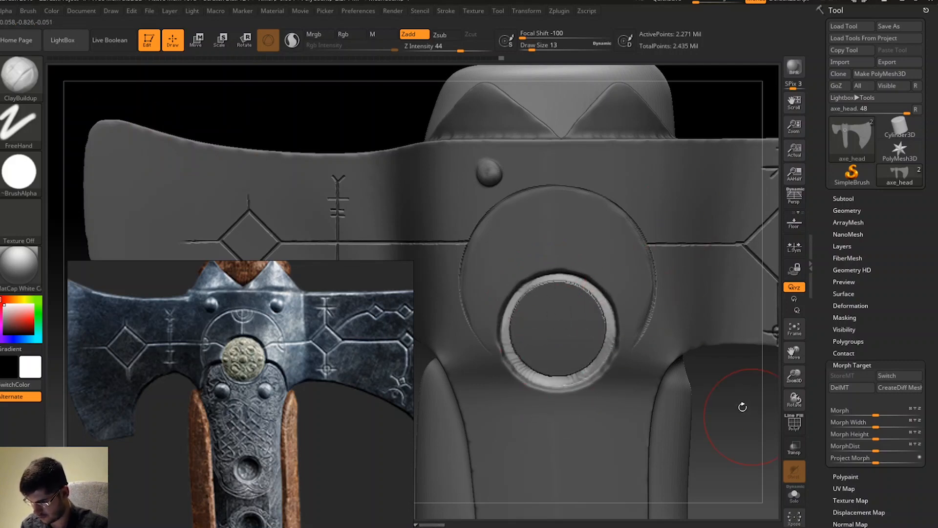
Smooth the carved ring around the masked inner circle and invert the mask.
left_click_drag(743, 407, 714, 367)
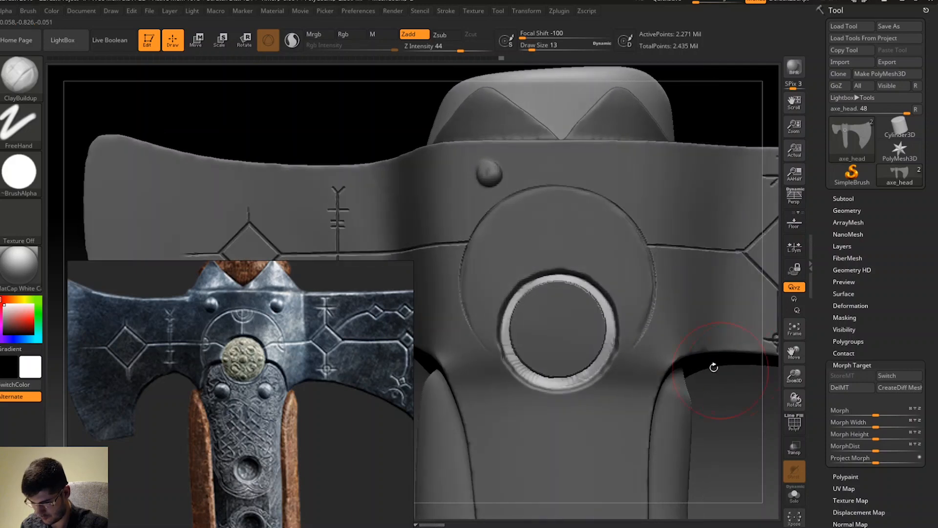
mouse_move(532, 316)
left_mouse_down("shift")
mouse_move(516, 329)
mouse_move(548, 402)
mouse_move(604, 346)
mouse_move(527, 325)
left_mouse_up("shift")
mouse_move(666, 283)
left_mouse_down()
mouse_move(711, 406)
mouse_move(735, 400)
mouse_move(738, 386)
left_mouse_up()
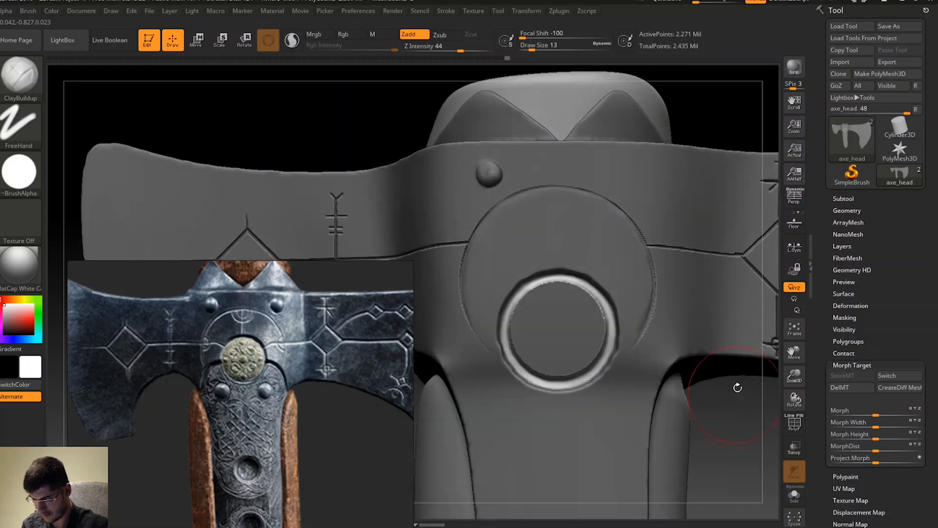
key("ctrl+i")
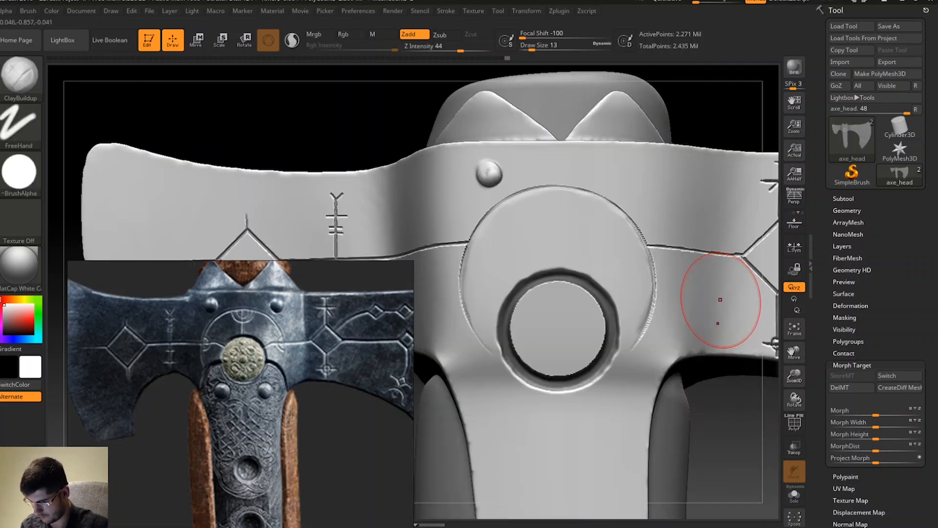
Examine the carved ring on the central socket, both within the whole axe head and up close.
mouse_move(728, 408)
left_mouse_down()
mouse_move(762, 415)
mouse_move(742, 412)
mouse_move(753, 417)
left_mouse_up()
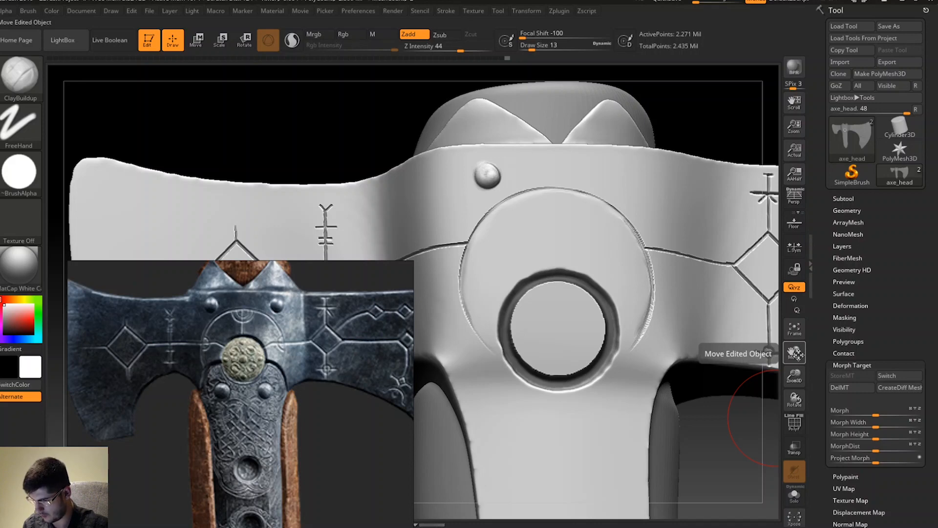
key("ctrl")
right_click_drag(732, 364, 734, 363, "ctrl")
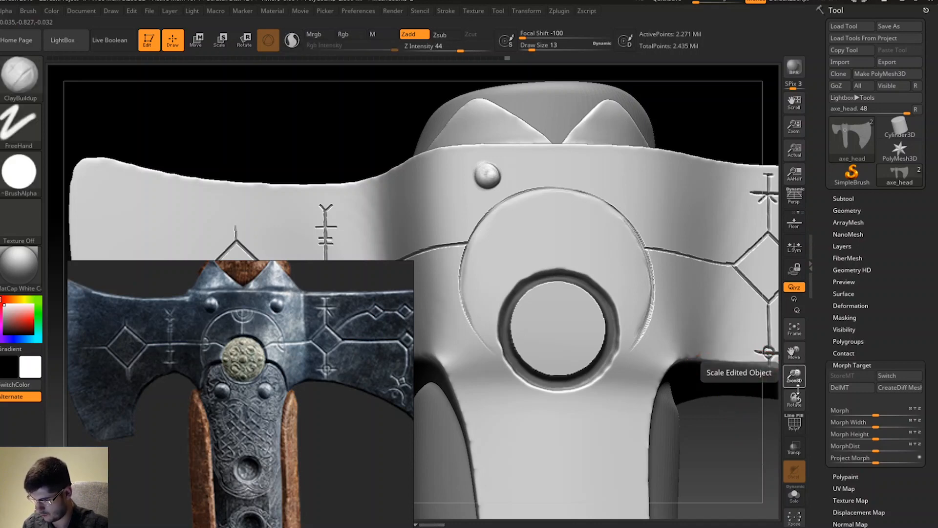
left_click_drag(798, 388, 798, 380)
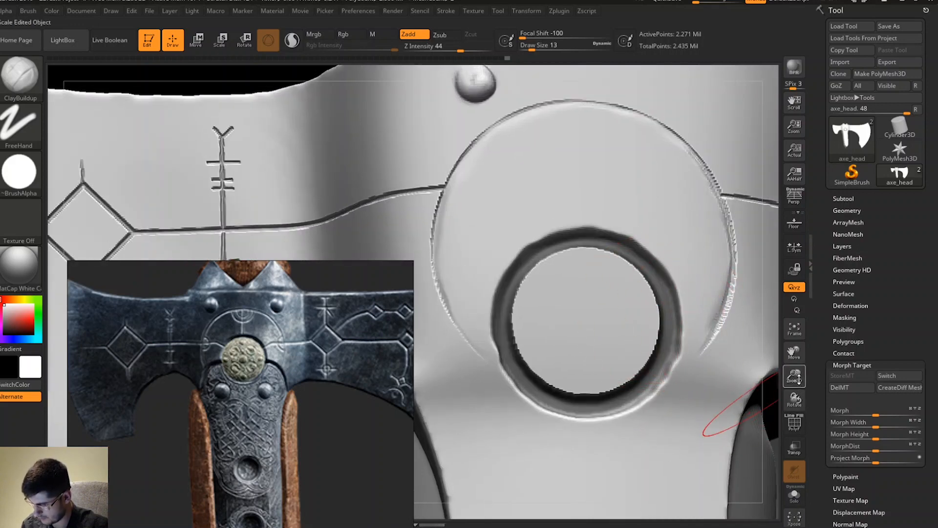
key("f")
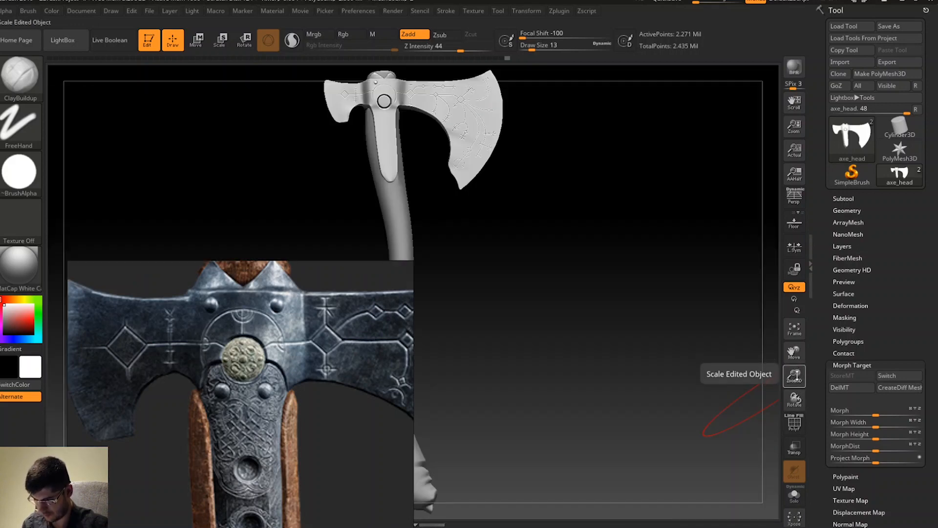
key("f")
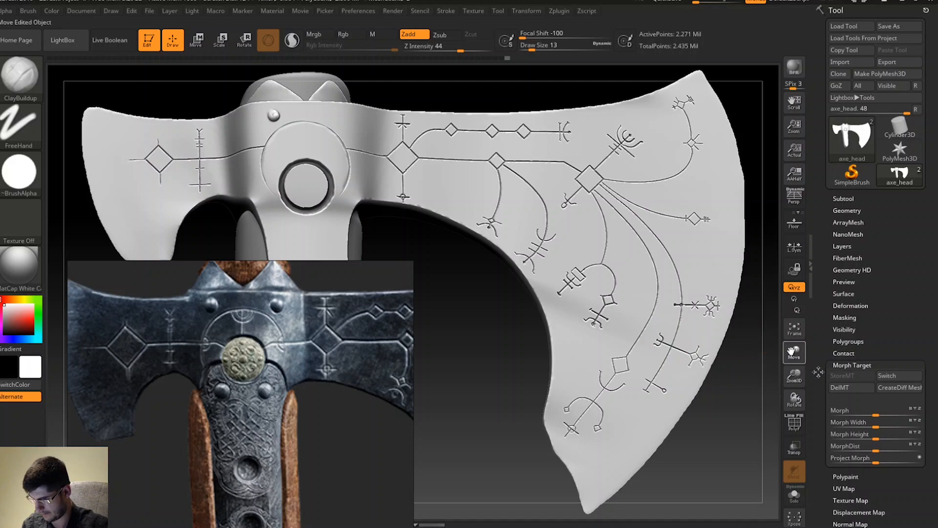
left_click_drag(818, 373, 936, 465)
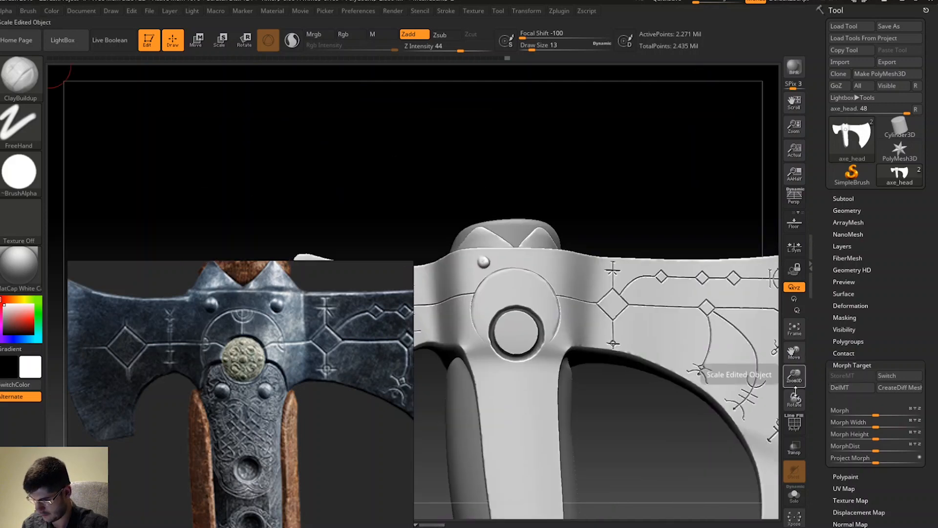
left_click_drag(799, 379, 797, 416)
left_click_drag(652, 457, 694, 415, "shift")
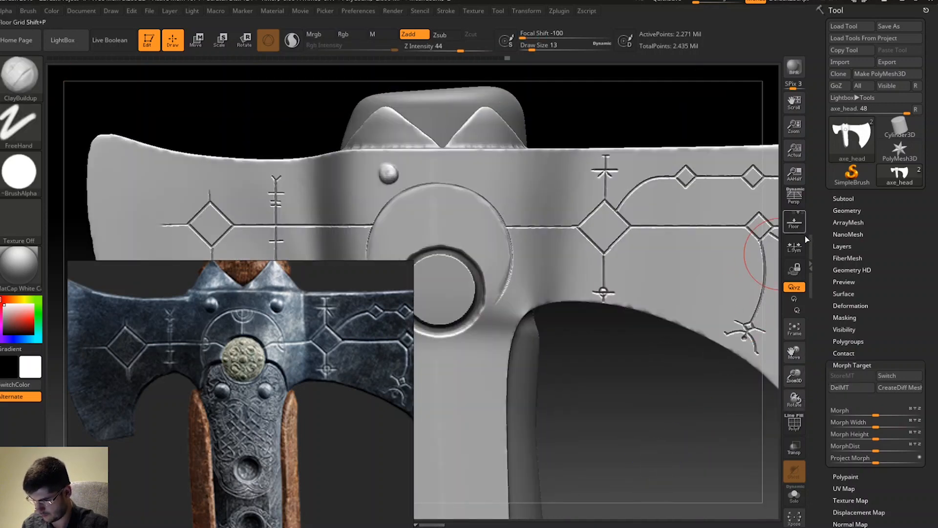
left_click_drag(794, 351, 917, 363)
left_click_drag(797, 398, 798, 436)
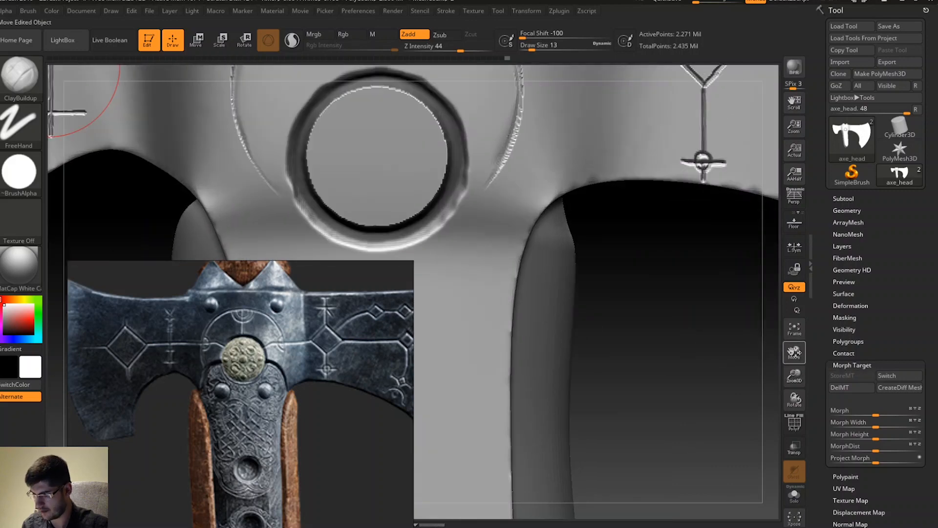
left_click_drag(796, 354, 936, 468)
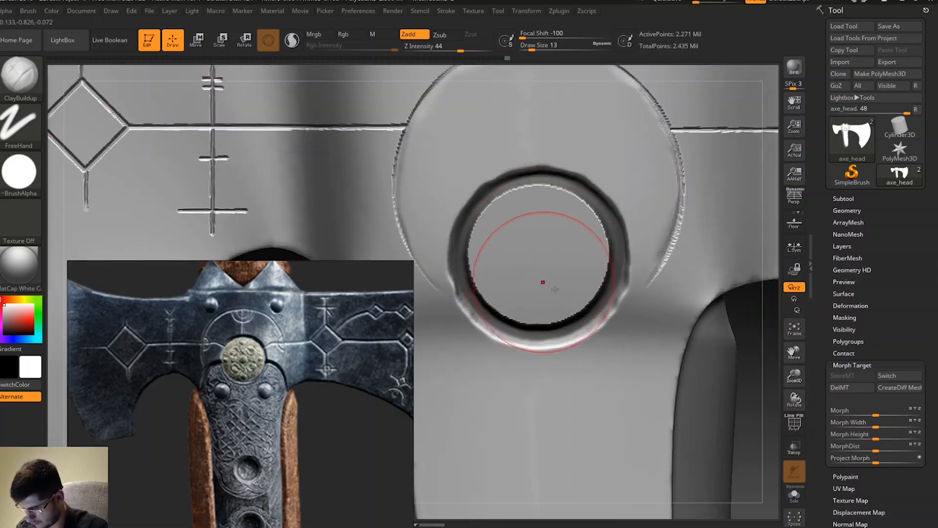
Clear the mask and smooth the edges of the carved ring at draw size 4.
mouse_move(744, 332)
left_mouse_down("ctrl")
mouse_move(759, 298)
mouse_move(745, 301)
mouse_move(740, 276)
left_mouse_up("ctrl")
key("space")
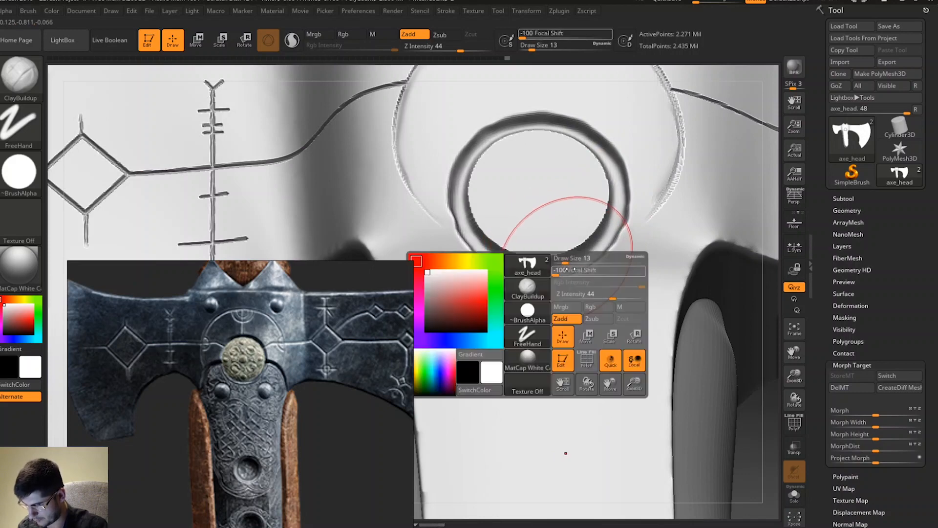
mouse_move(565, 260)
left_mouse_down()
mouse_move(592, 240)
mouse_move(545, 261)
mouse_move(516, 257)
mouse_move(469, 211)
mouse_move(476, 164)
left_mouse_up()
left_click_drag(757, 420, 731, 293)
mouse_move(605, 233)
left_mouse_down("shift")
mouse_move(601, 187)
mouse_move(565, 145)
mouse_move(524, 126)
mouse_move(488, 142)
left_mouse_up("shift")
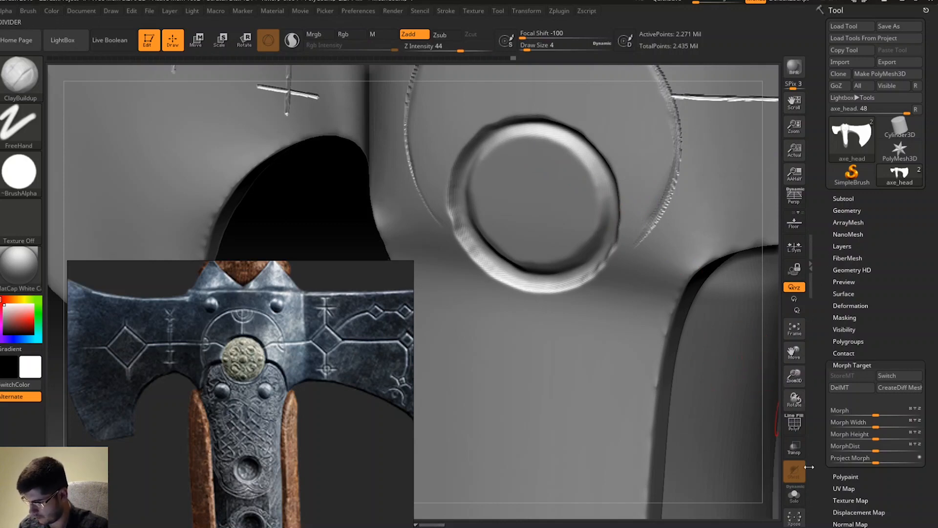
Isolate the axe head with Solo to work on the carved ring.
left_click(794, 494)
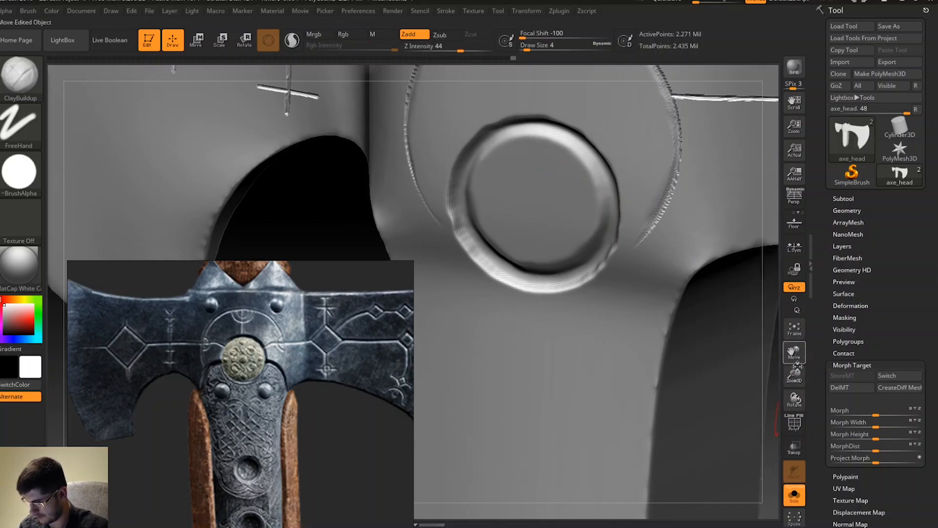
left_click_drag(803, 391, 829, 348)
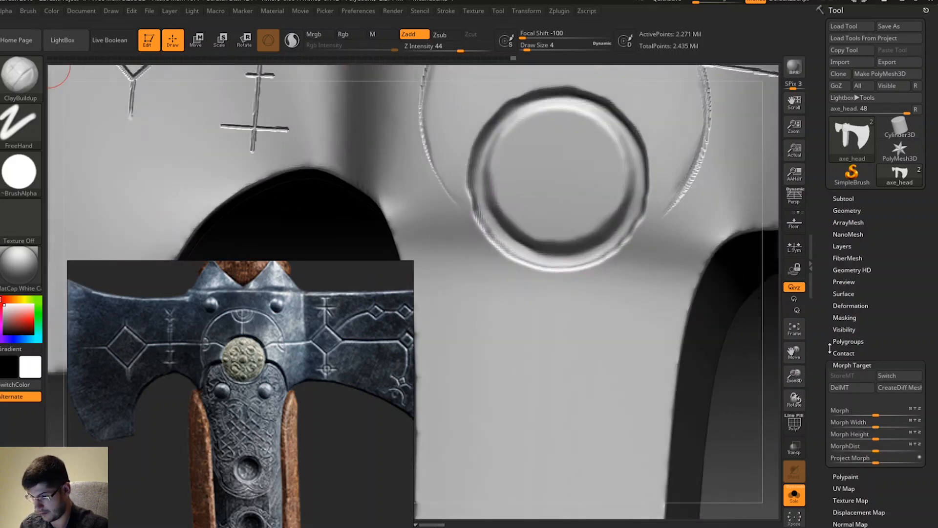
left_click_drag(767, 391, 750, 408, "shift")
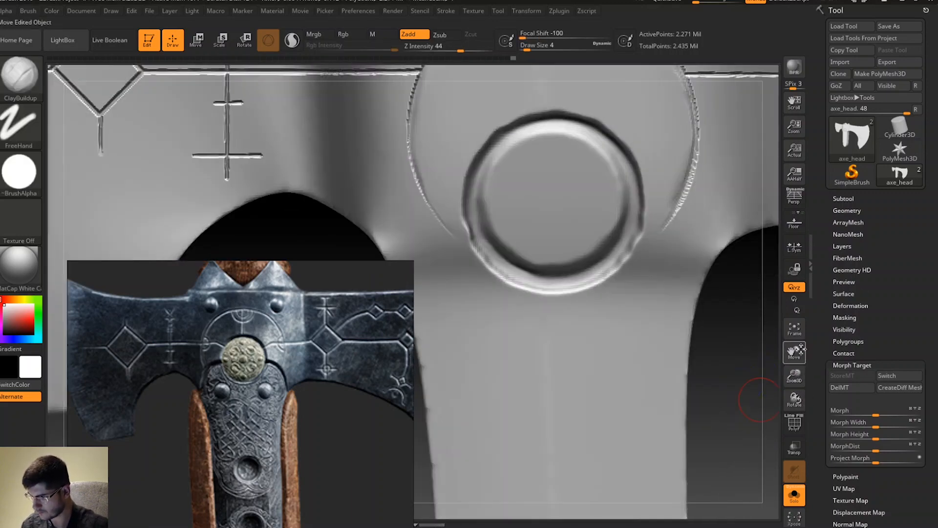
left_click_drag(799, 346, 815, 322)
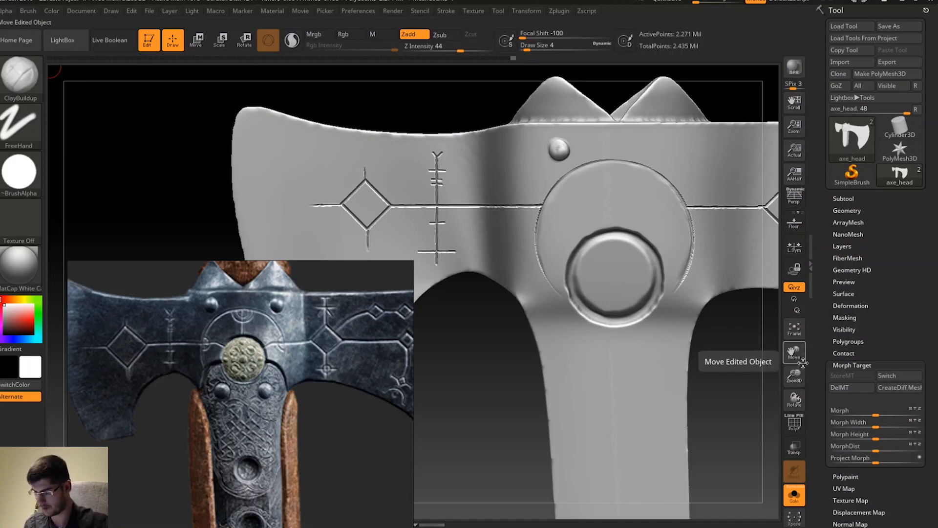
left_click_drag(795, 360, 793, 430)
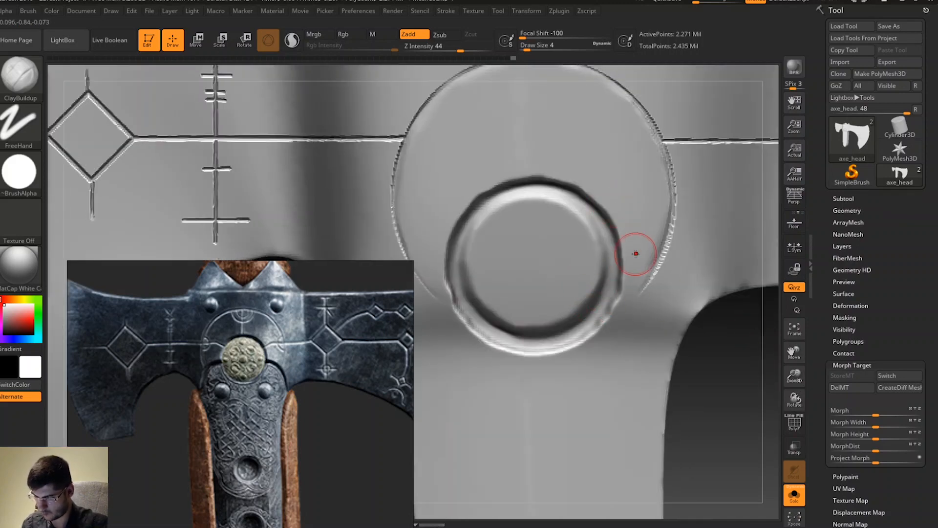
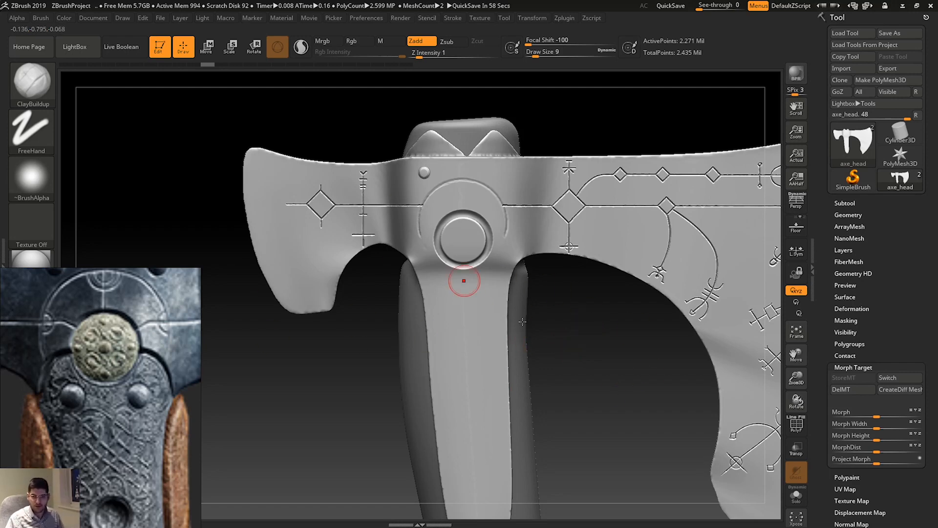
Examine the reference image's engraved central plate, from the round medallion down past the recessed circles to its lower tip.
left_click_drag(541, 351, 532, 321, "alt")
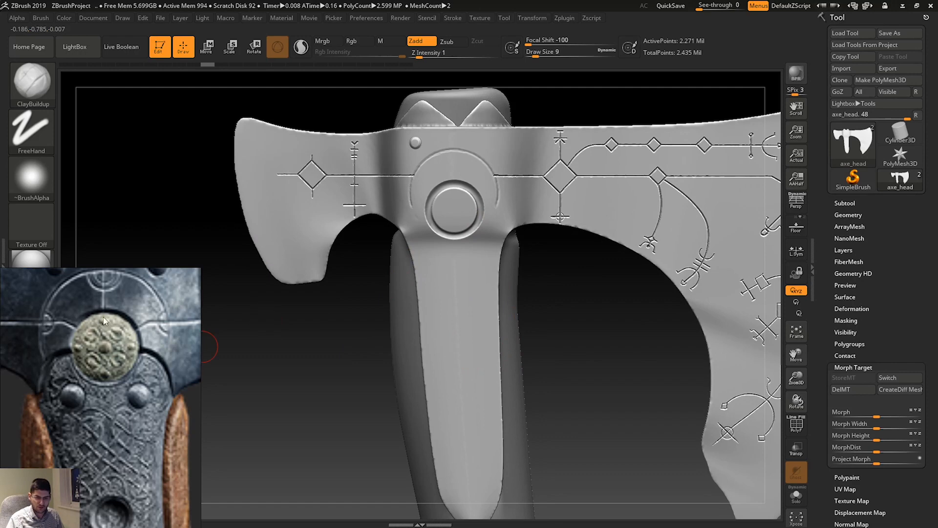
middle_click_drag(119, 400, 103, 329)
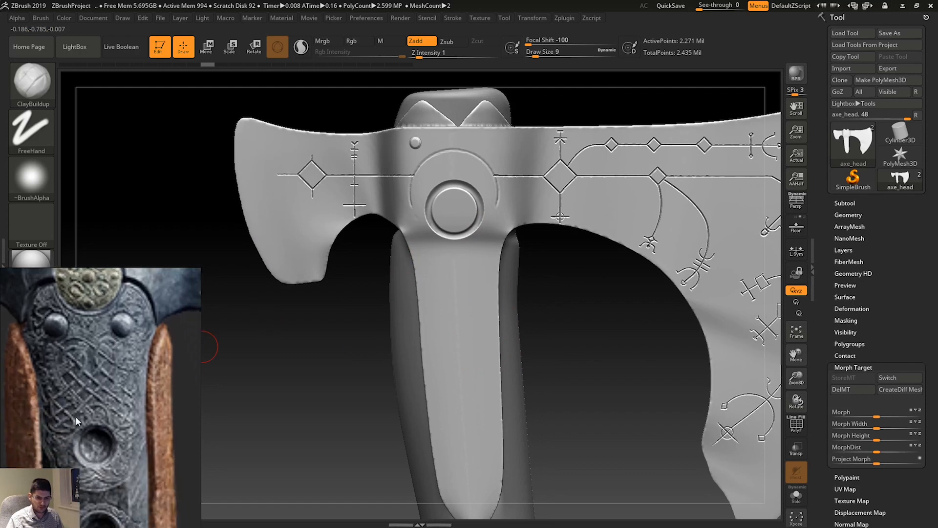
middle_click_drag(76, 417, 81, 344)
middle_click_drag(111, 469, 93, 362)
middle_click_drag(98, 427, 114, 431)
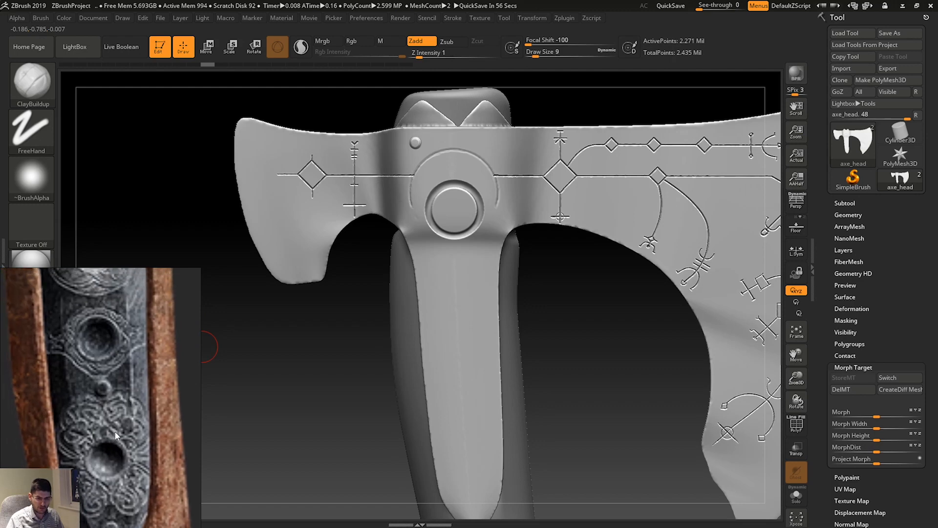
mouse_move(102, 382)
middle_mouse_down()
mouse_move(95, 393)
mouse_move(107, 370)
middle_mouse_up()
middle_click_drag(97, 409, 108, 387)
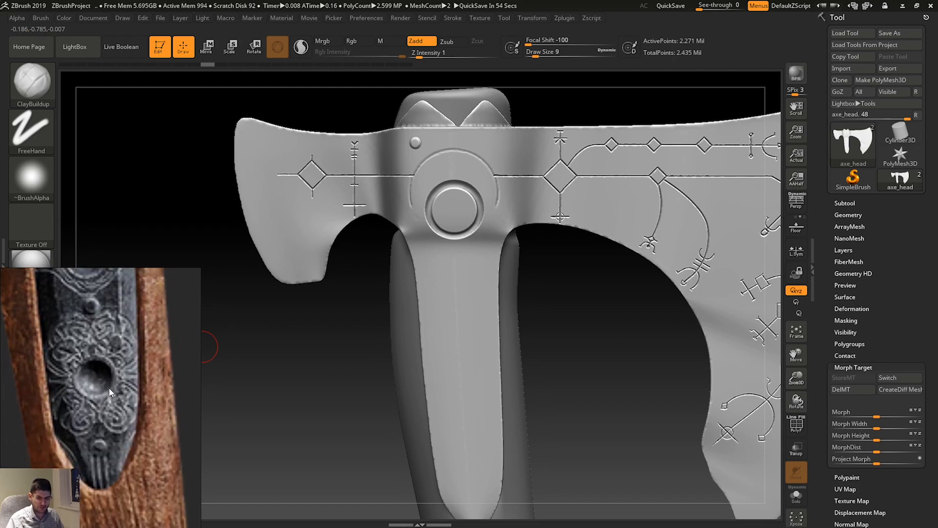
middle_click_drag(117, 311, 103, 424)
middle_click_drag(93, 294, 117, 393)
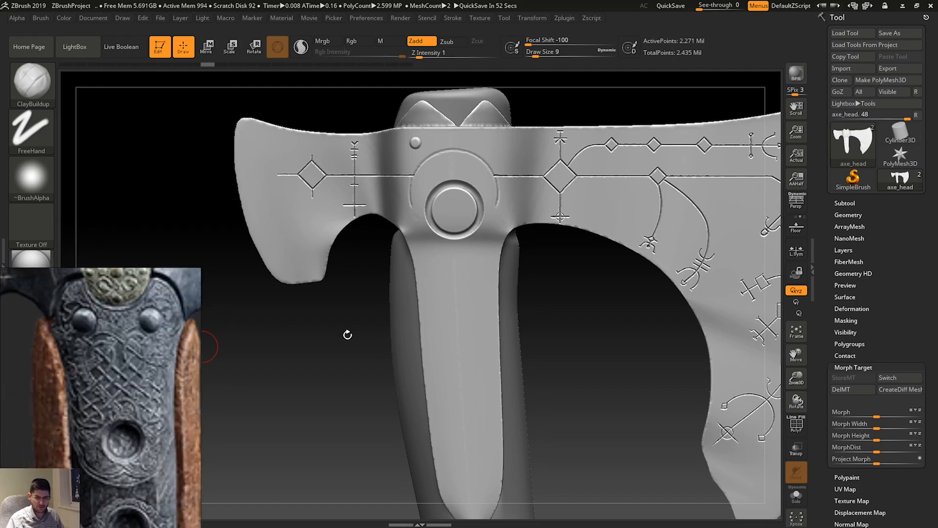
Mask the axe head's long central plate below the ring, down to its rounded tip, with MaskPen at draw size 59.
mouse_move(448, 254)
right_mouse_down()
mouse_move(490, 274)
mouse_move(482, 304)
mouse_move(465, 282)
right_mouse_up()
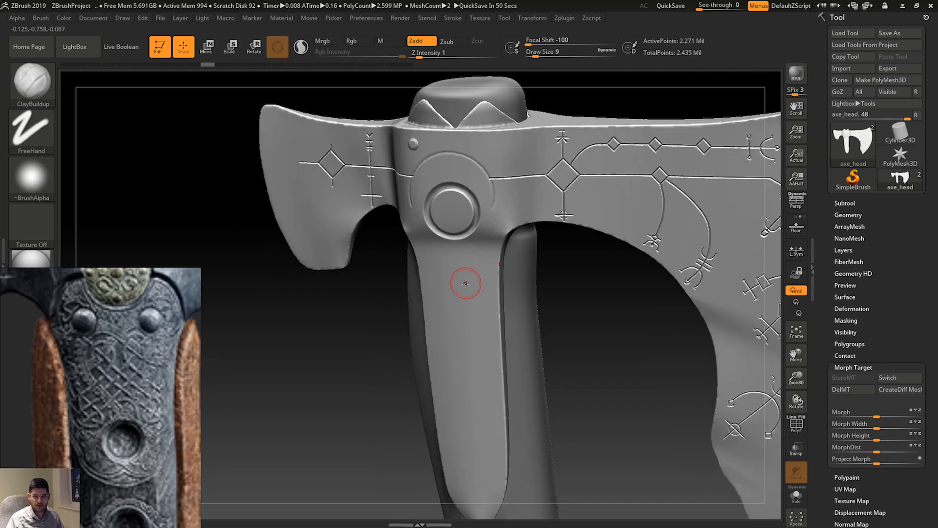
right_click_drag(538, 305, 571, 316, "shift")
mouse_move(470, 273)
right_mouse_down("alt")
mouse_move(475, 295)
mouse_move(433, 355)
right_mouse_up("alt")
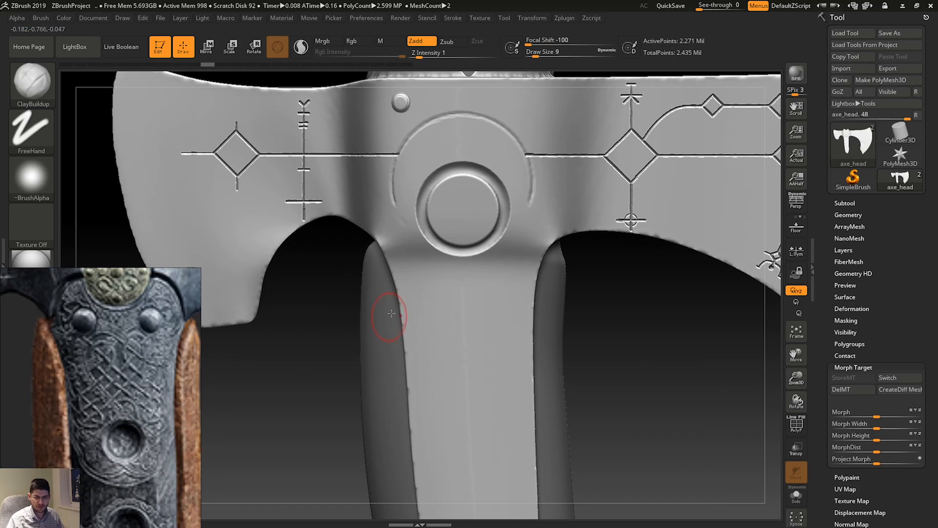
right_click_drag(533, 302, 524, 313, "ctrl")
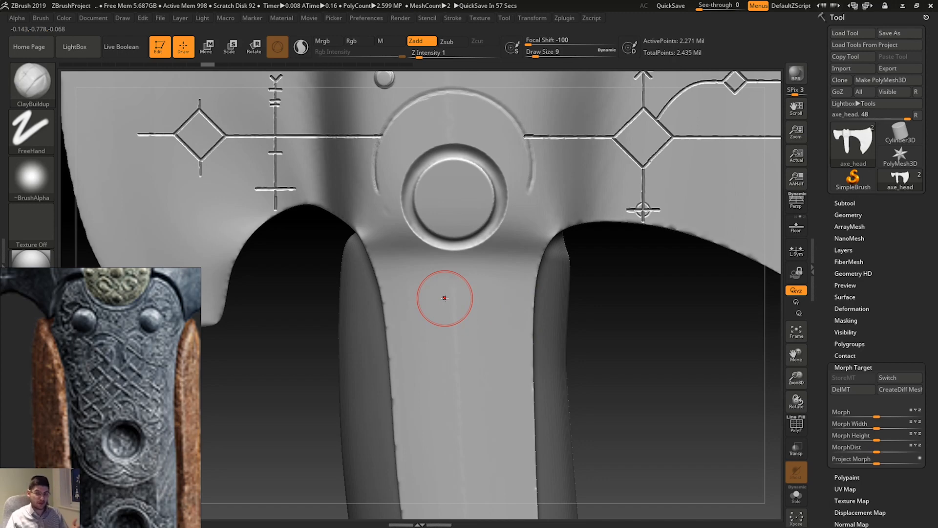
mouse_move(625, 370)
right_mouse_down("ctrl")
mouse_move(666, 400)
mouse_move(479, 346)
right_mouse_up("ctrl")
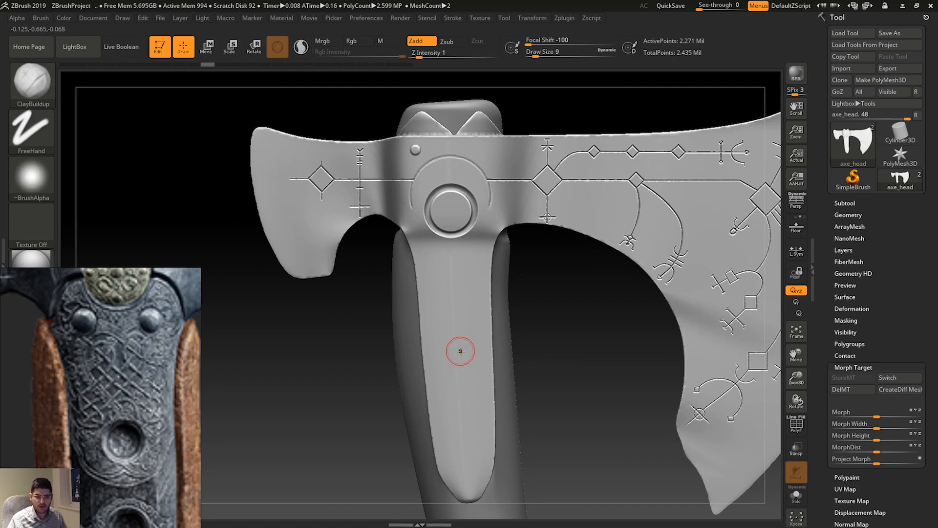
key("space")
left_click_drag(464, 353, 477, 353)
mouse_move(472, 477)
left_mouse_down("ctrl")
mouse_move(471, 352)
mouse_move(444, 323)
left_mouse_up("ctrl")
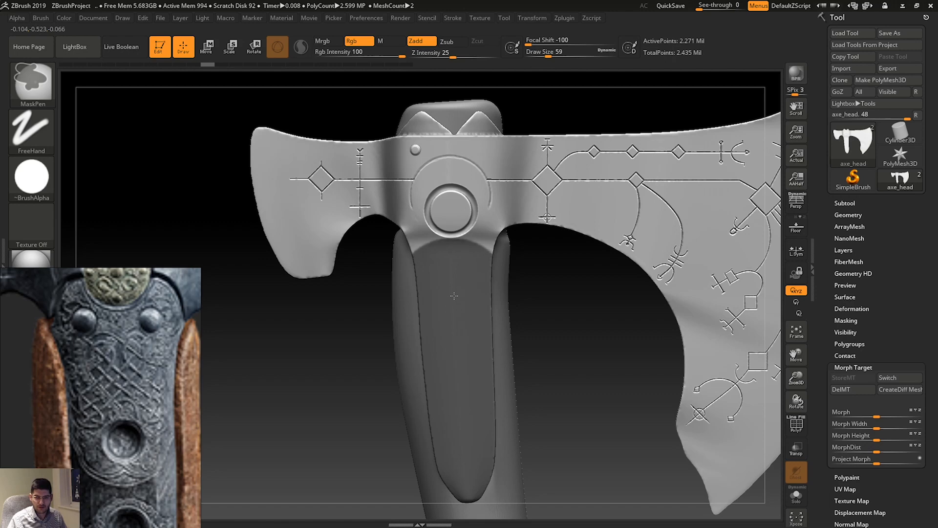
Extend the plate mask's upper edge to the socket ring on both sides with MaskPen at draw size 12, following the reference image.
right_click_drag(486, 279, 555, 357, "ctrl")
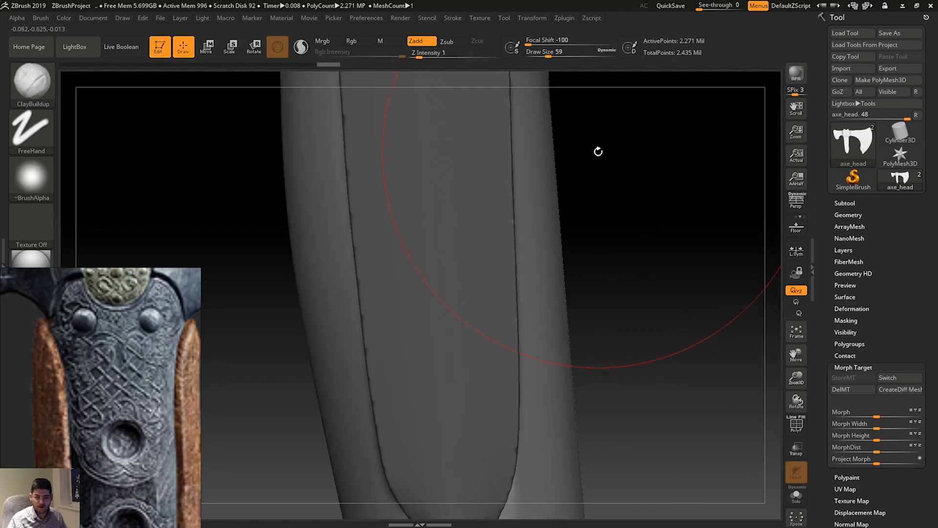
right_click_drag(599, 151, 610, 400, "alt")
right_click_drag(608, 363, 612, 387, "alt")
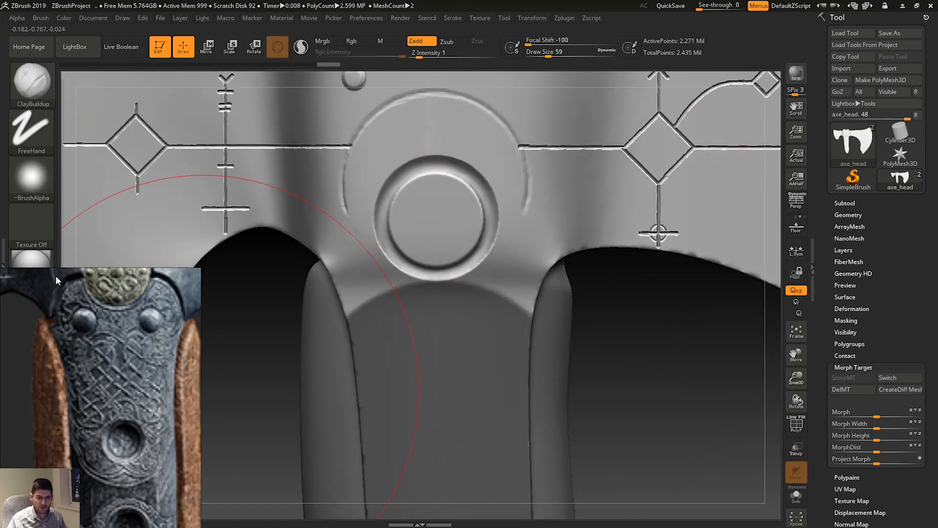
middle_click_drag(128, 330, 134, 362)
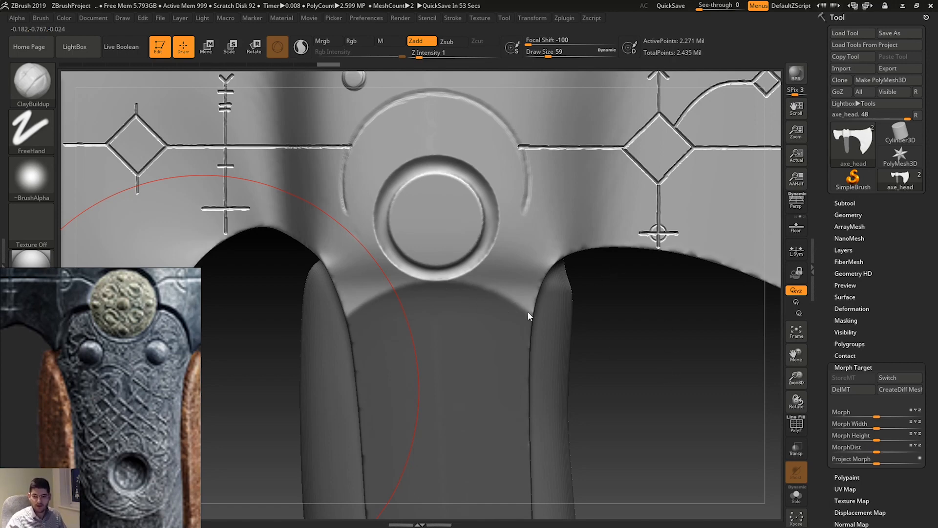
key("space")
key("shift")
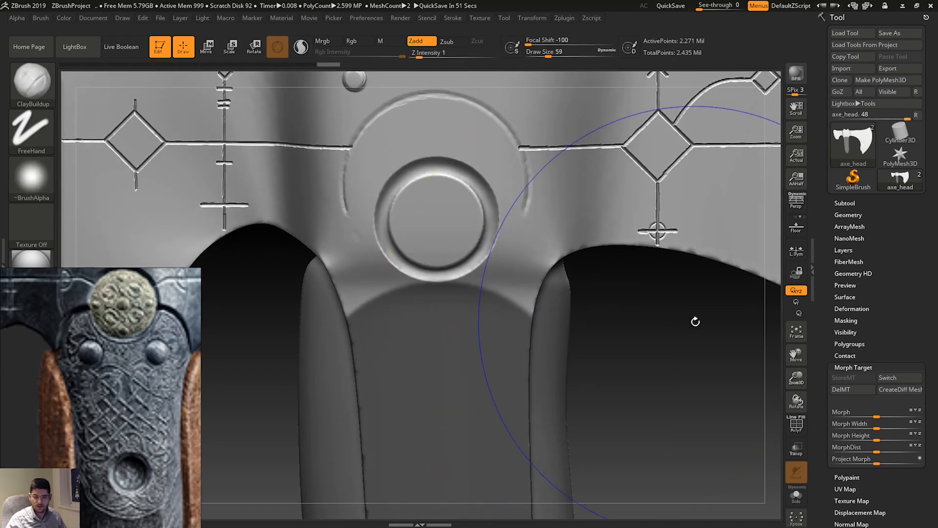
key("space")
left_click_drag(489, 346, 485, 346)
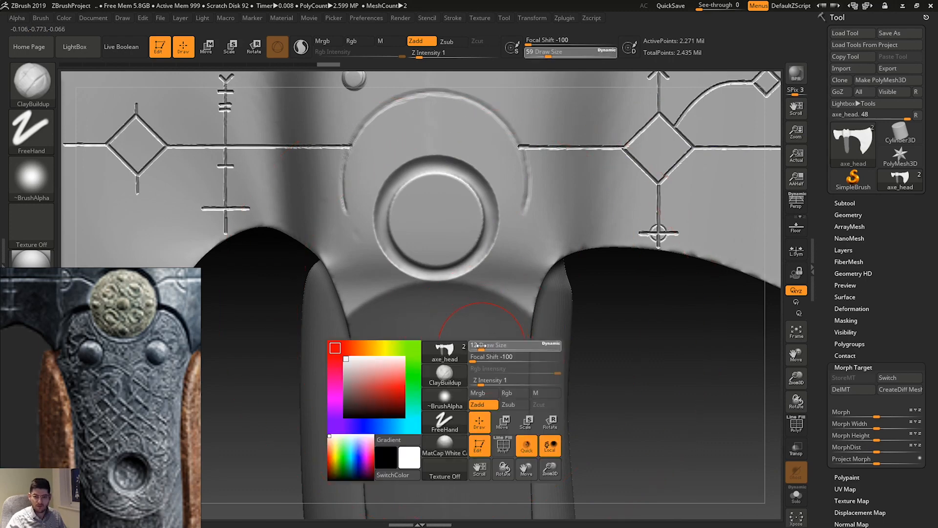
key("ctrl")
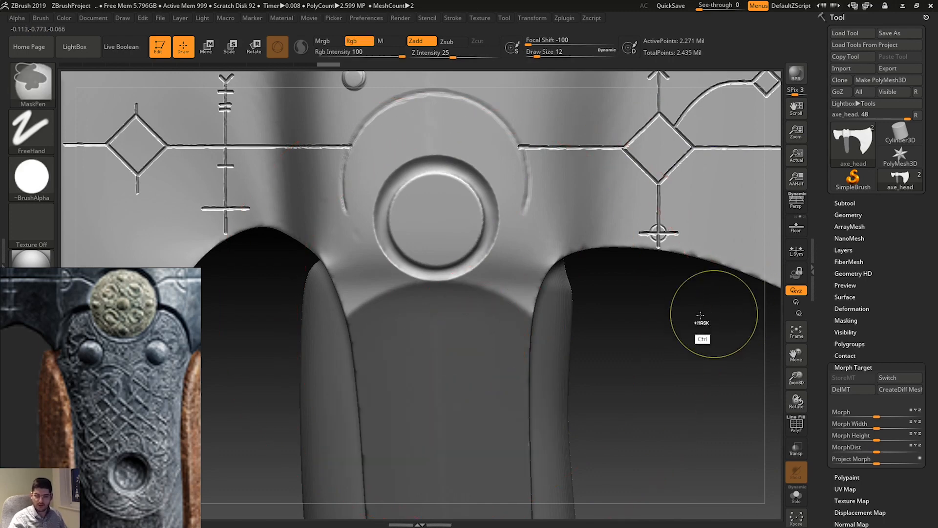
left_click_drag(517, 306, 520, 296, "ctrl")
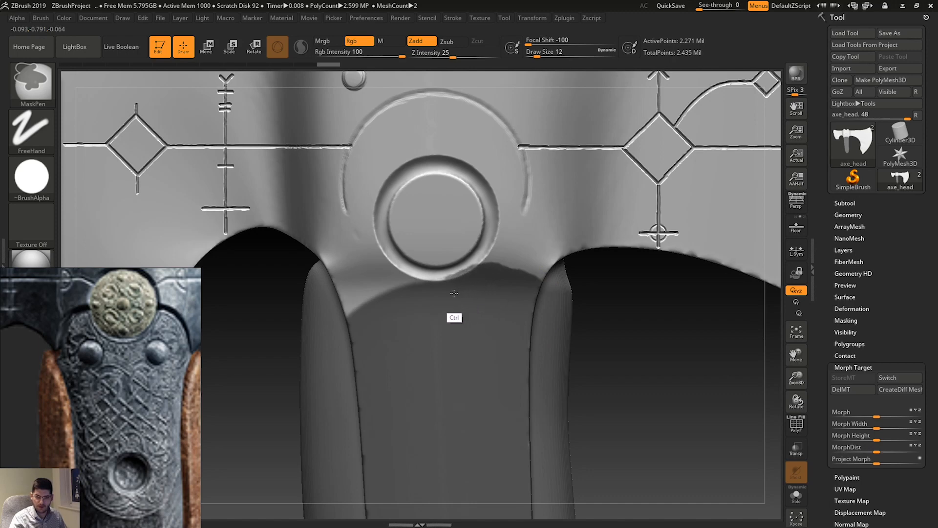
left_click_drag(454, 294, 450, 296, "ctrl")
left_click_drag(515, 286, 518, 286, "ctrl")
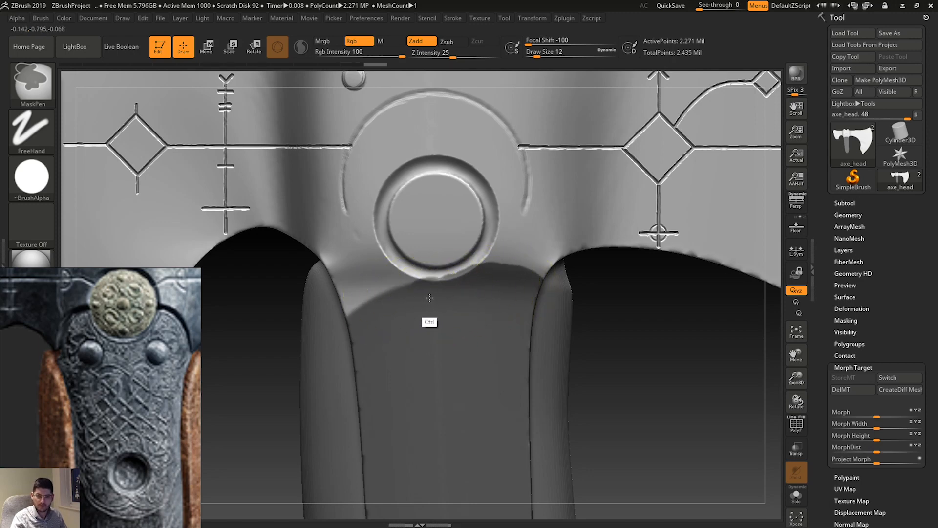
mouse_move(417, 295)
left_mouse_down("ctrl")
mouse_move(367, 308)
mouse_move(359, 305)
mouse_move(373, 293)
mouse_move(353, 298)
mouse_move(362, 287)
mouse_move(398, 286)
mouse_move(346, 296)
mouse_move(377, 282)
left_mouse_up("ctrl")
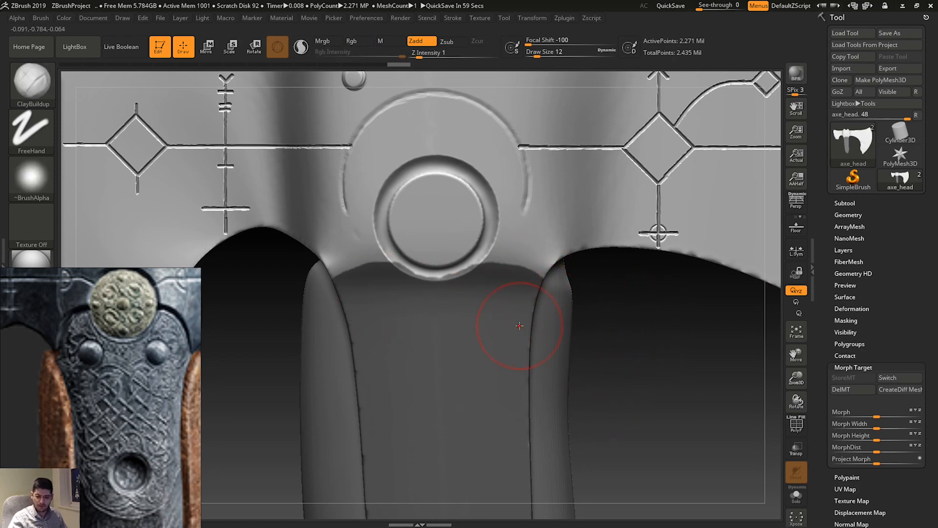
Invert the mask so only the central plate below the ring stays editable.
right_click_drag(647, 374, 637, 346, "ctrl")
right_click(608, 365)
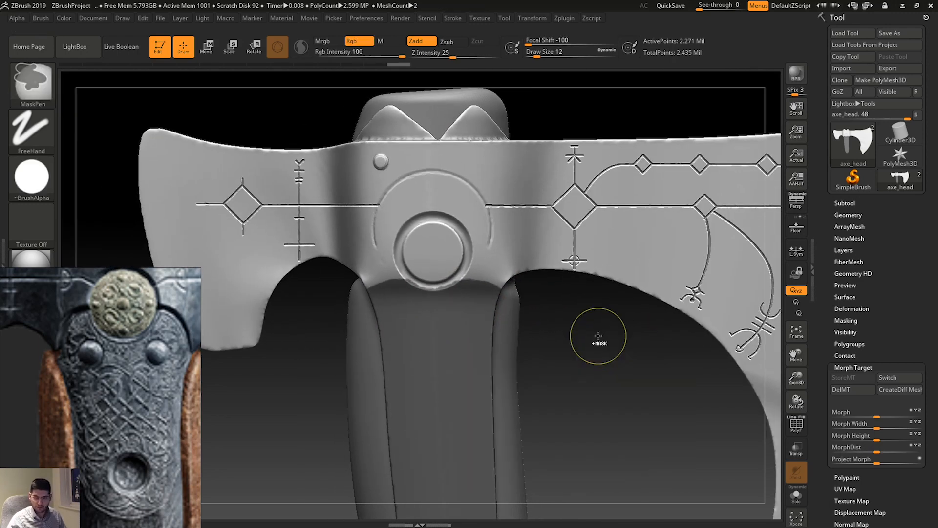
left_click(598, 333, "ctrl")
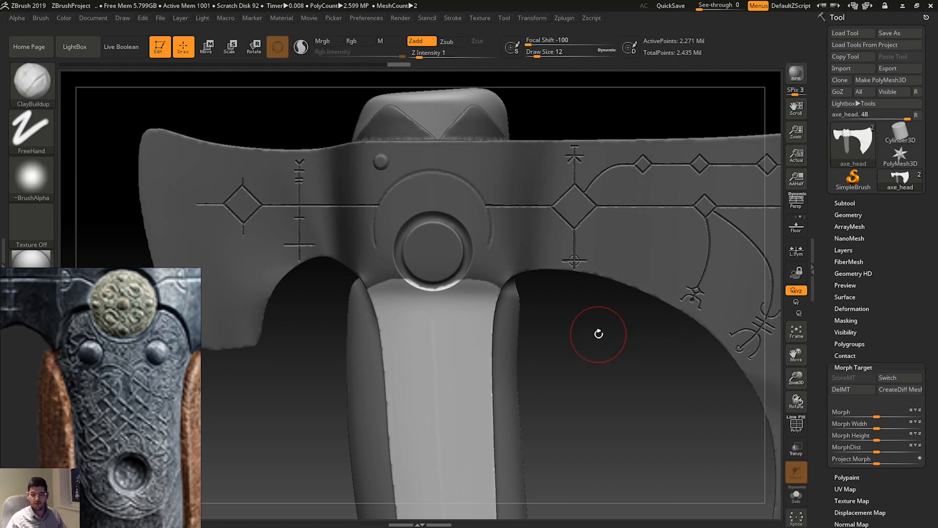
Try building up the upper end of the unmasked central plate with ClayBuildup at draw size 12 and Z Intensity 1.
right_click_drag(621, 294, 604, 352, "ctrl")
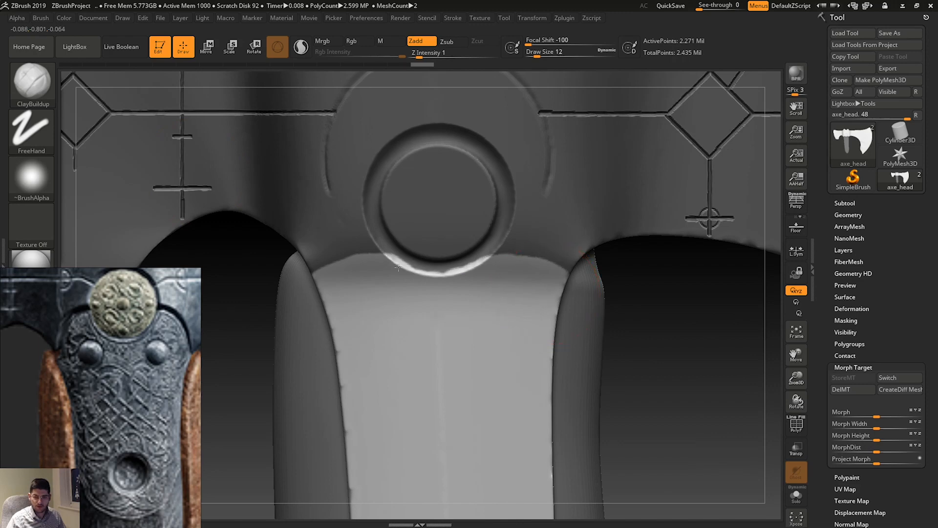
mouse_move(396, 287)
left_mouse_down()
mouse_move(388, 287)
mouse_move(610, 286)
mouse_move(342, 303)
mouse_move(454, 352)
mouse_move(575, 320)
mouse_move(530, 266)
mouse_move(551, 337)
mouse_move(586, 343)
left_mouse_up()
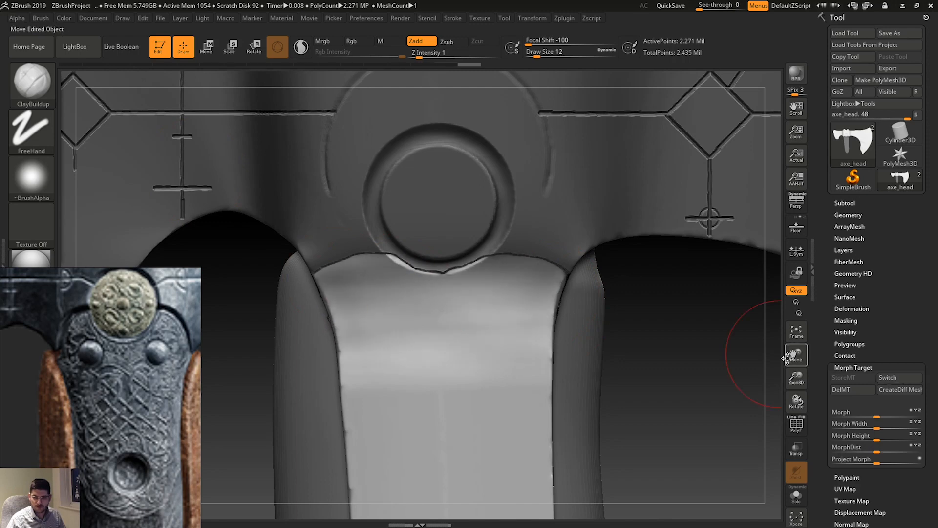
left_click_drag(770, 353, 708, 348)
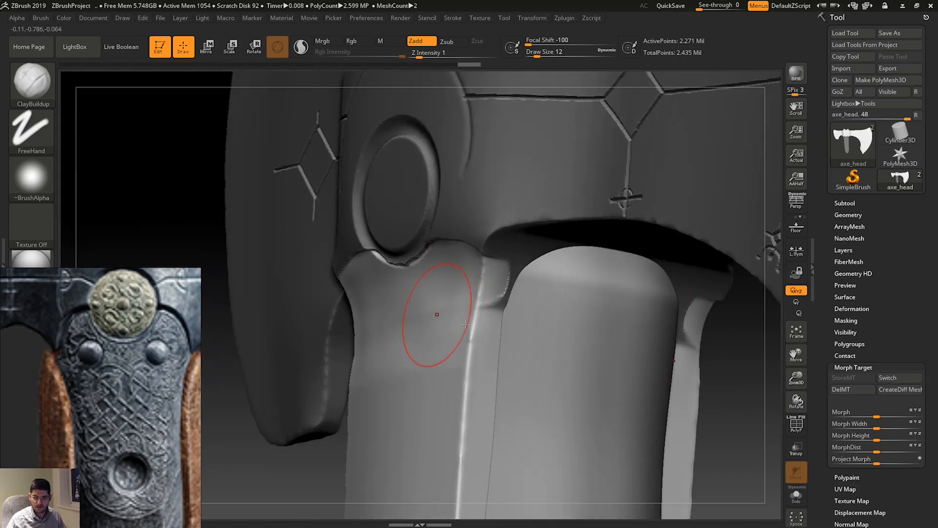
mouse_move(727, 380)
left_mouse_down("shift")
mouse_move(737, 390)
mouse_move(746, 382)
mouse_move(732, 381)
left_mouse_up("shift")
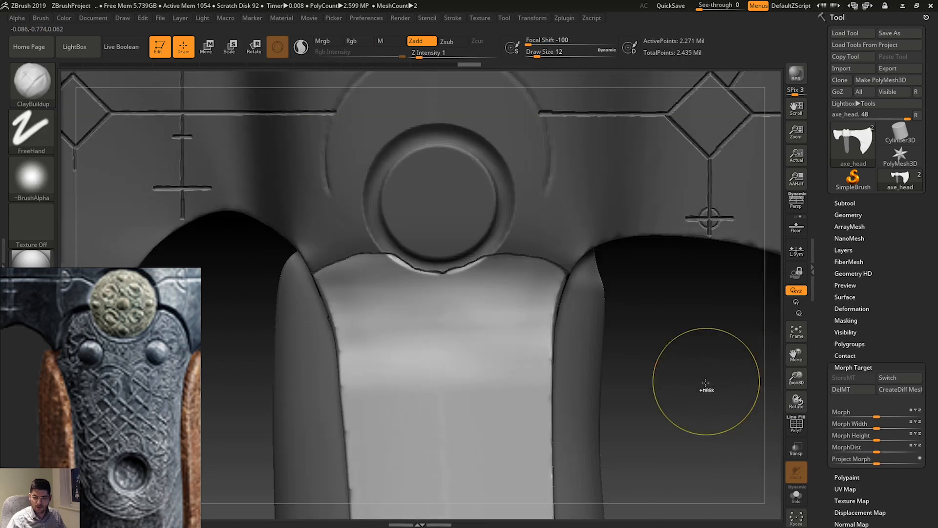
right_click_drag(706, 382, 688, 342, "ctrl")
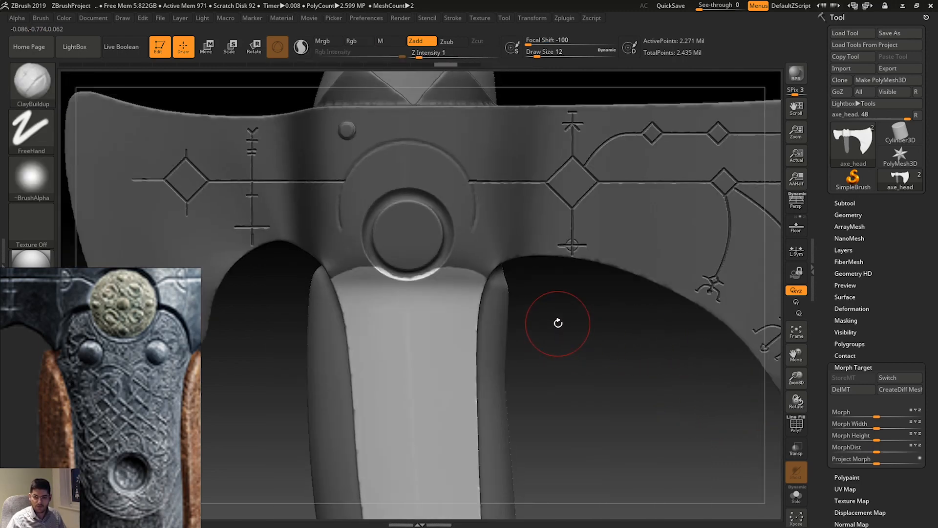
Raise the upper part of the unmasked central plate with ClayBuildup at draw size 44 and Z Intensity 1, undoing the unwanted strokes.
right_click_drag(559, 323, 563, 288, "alt")
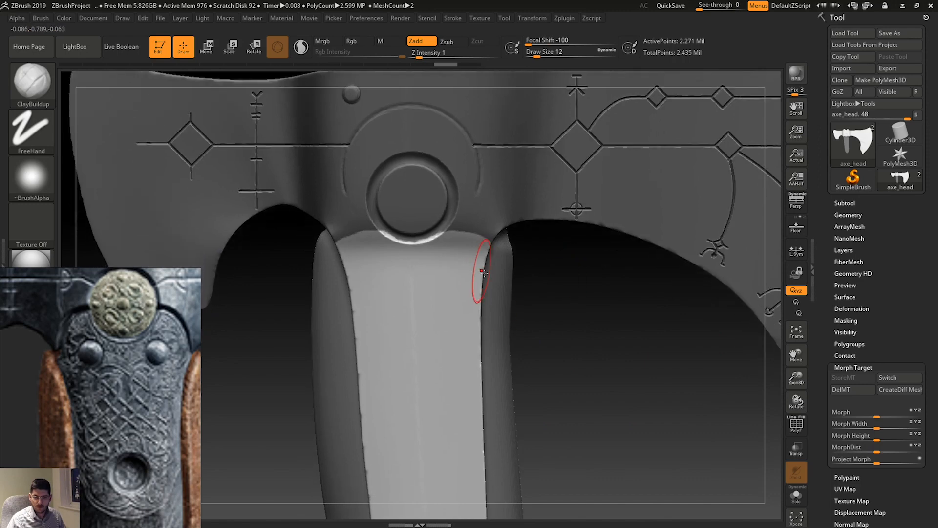
key("space")
left_click_drag(505, 307, 514, 307)
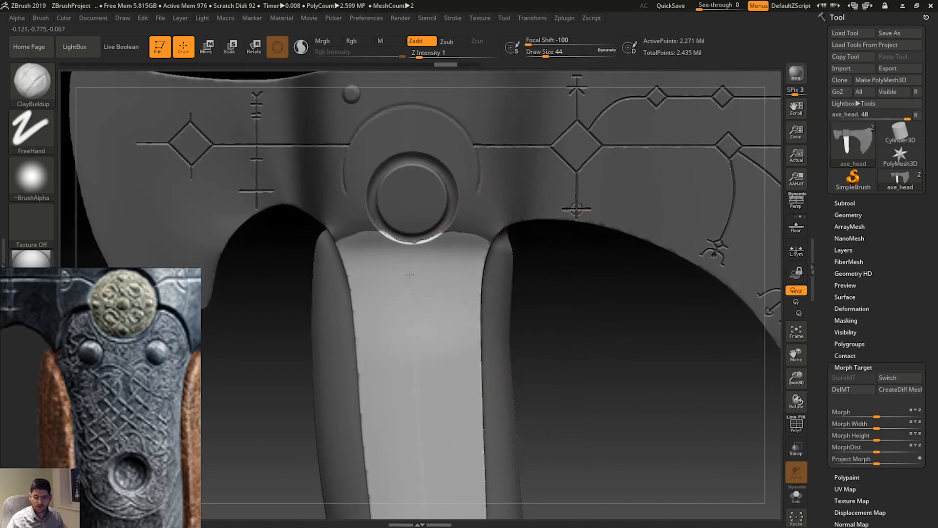
left_click_drag(379, 348, 372, 342)
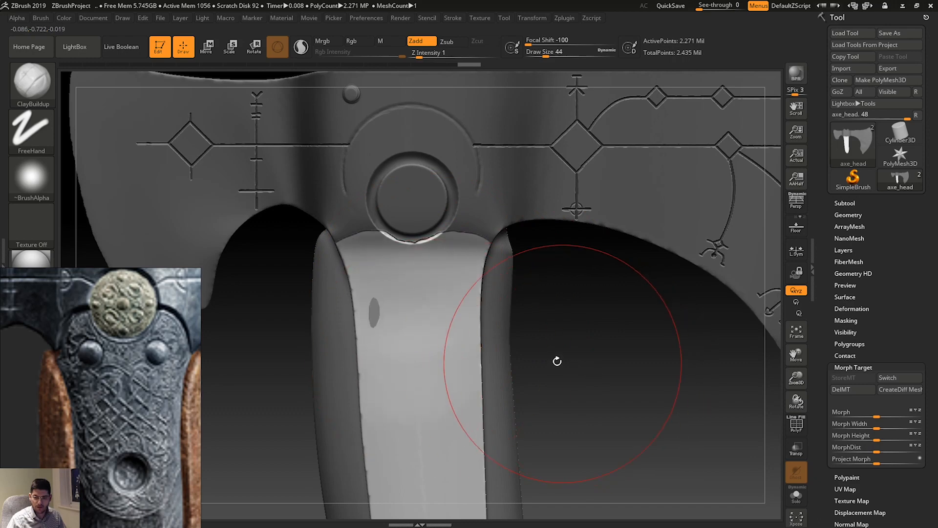
key("ctrl+z")
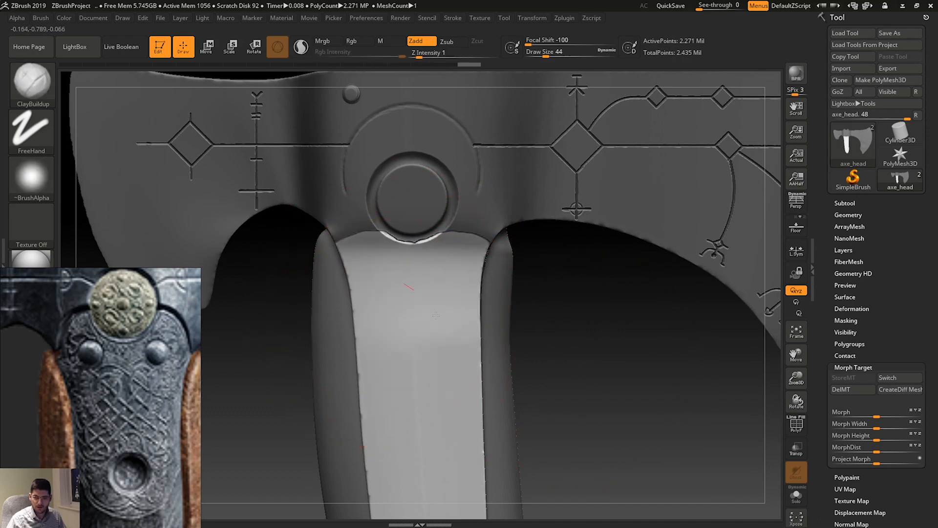
mouse_move(528, 361)
left_mouse_down()
mouse_move(551, 362)
mouse_move(430, 361)
mouse_move(582, 358)
mouse_move(572, 358)
left_mouse_up()
left_click_drag(453, 272, 456, 296)
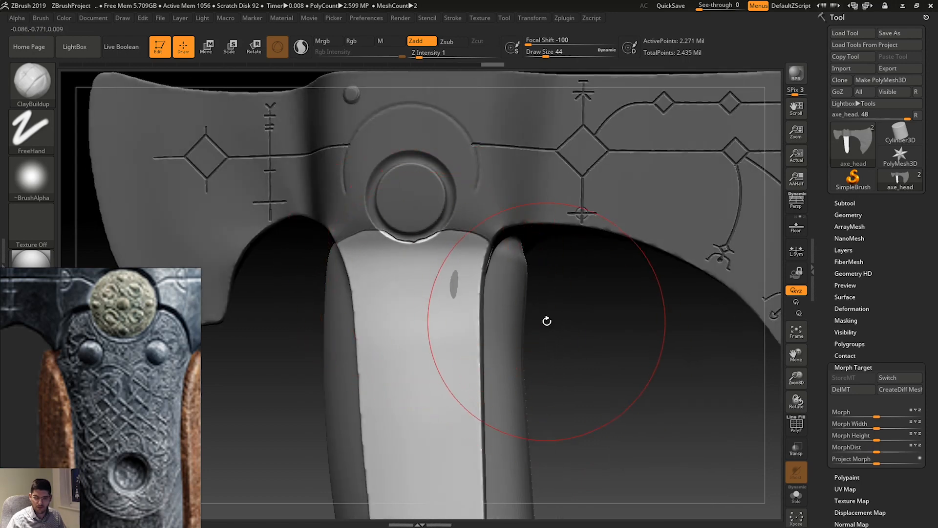
key("ctrl+z")
left_click_drag(597, 352, 411, 337)
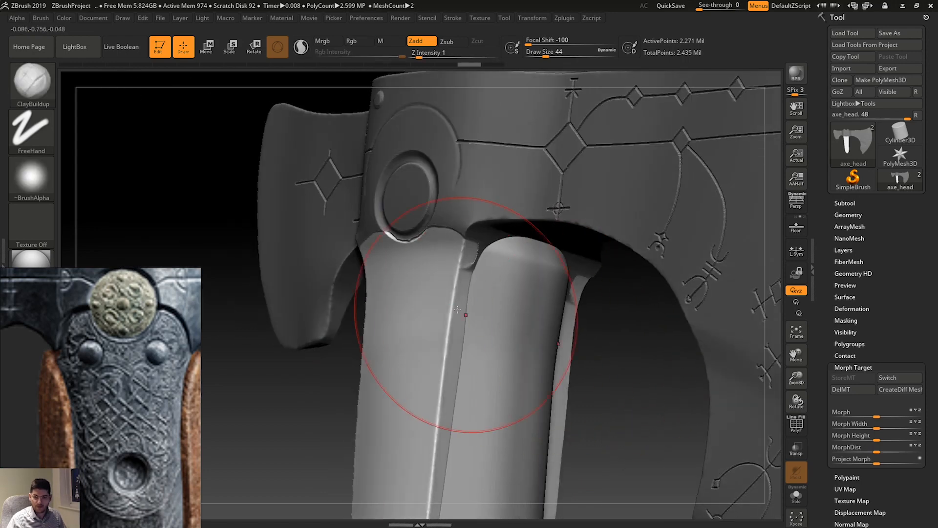
mouse_move(445, 250)
left_mouse_down()
mouse_move(435, 294)
mouse_move(425, 286)
left_mouse_up()
key("ctrl+z")
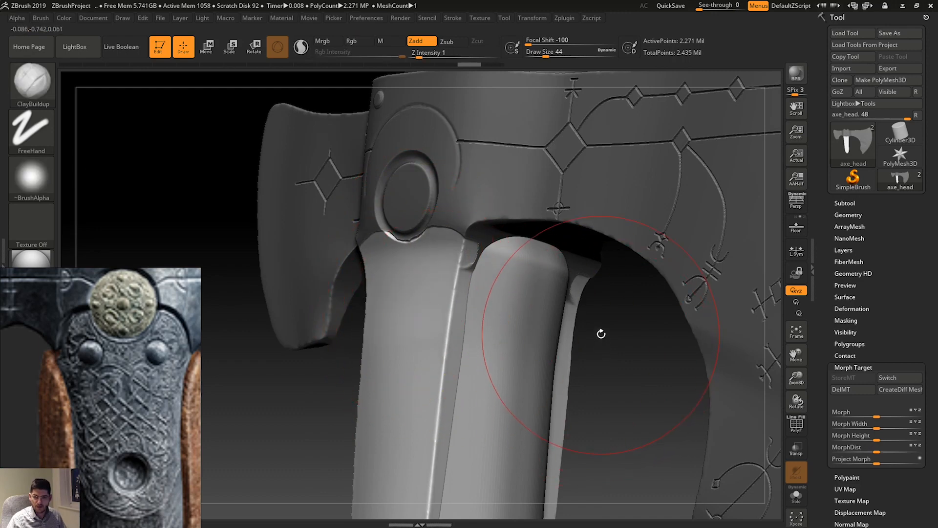
Carve in the plate's upper edge beside the socket ring with subtractive ClayBuildup strokes at draw sizes 3 and 11.
left_click_drag(601, 333, 618, 327)
right_click_drag(618, 327, 619, 343, "ctrl")
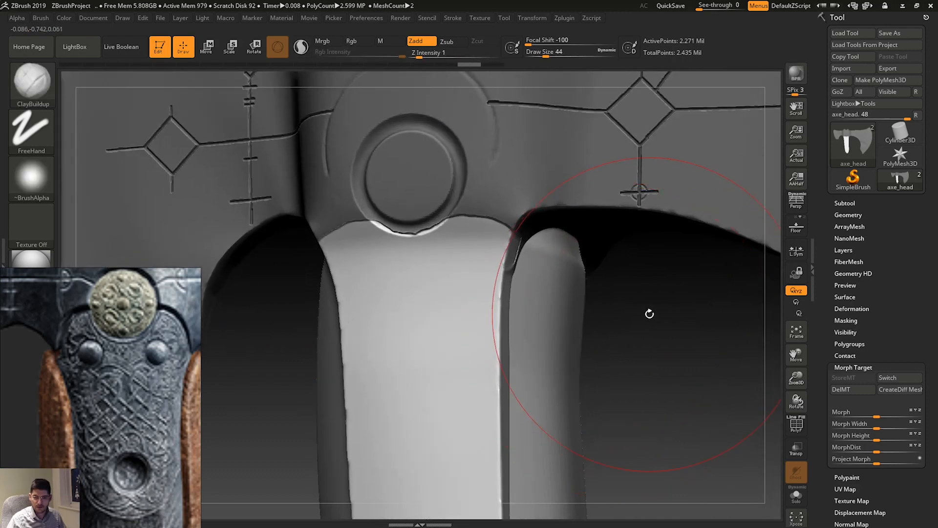
left_click_drag(650, 315, 623, 283)
right_click_drag(624, 283, 626, 333, "ctrl")
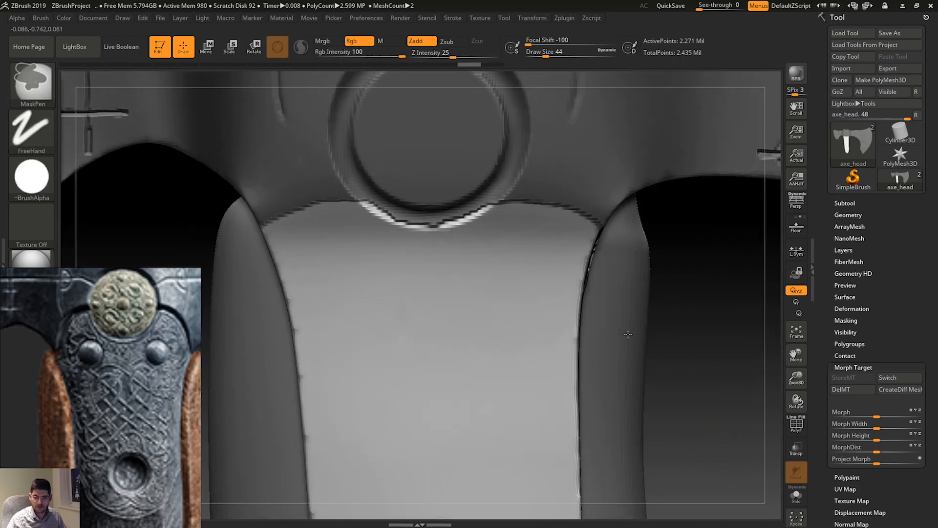
right_click_drag(662, 296, 664, 324, "alt")
key("space")
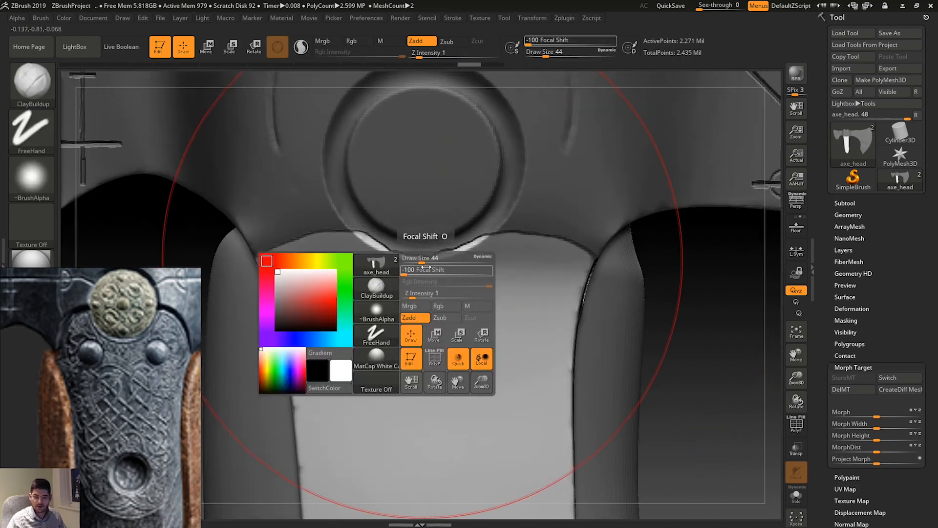
left_click_drag(421, 258, 409, 259)
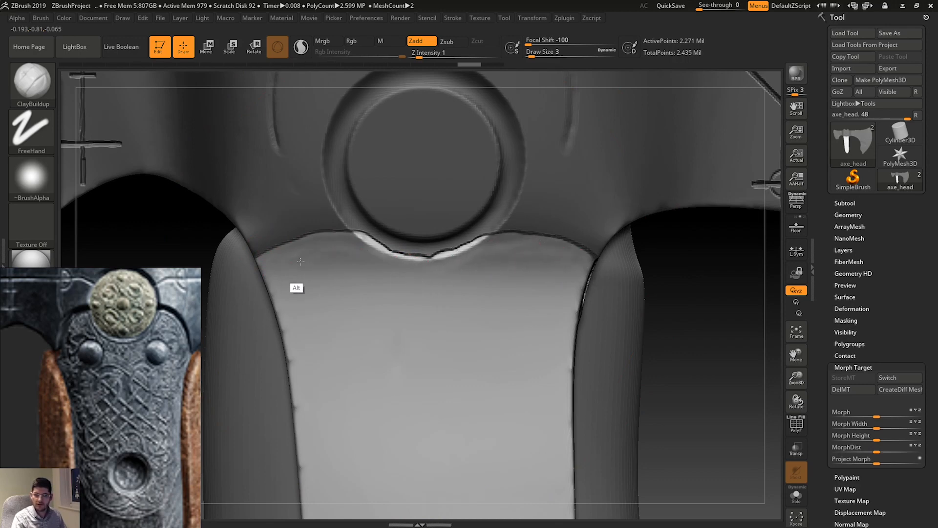
key("space")
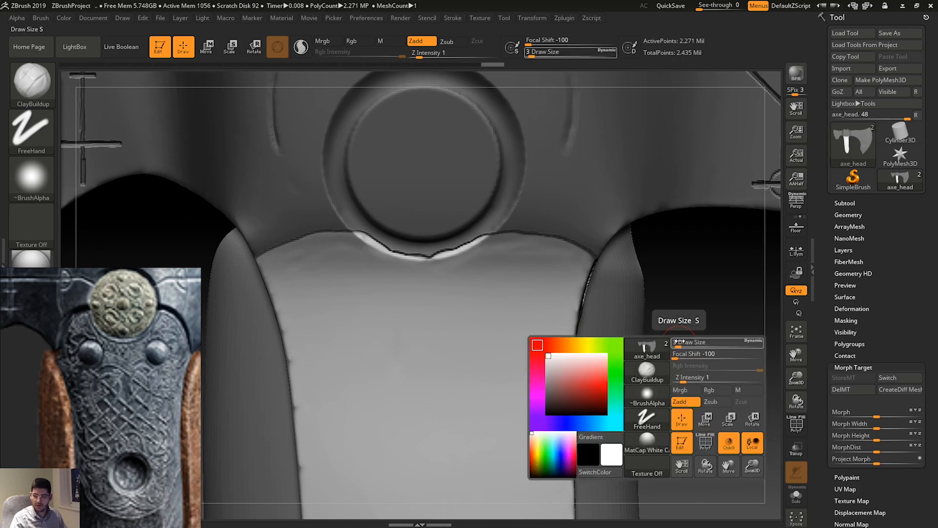
left_click_drag(677, 346, 685, 347)
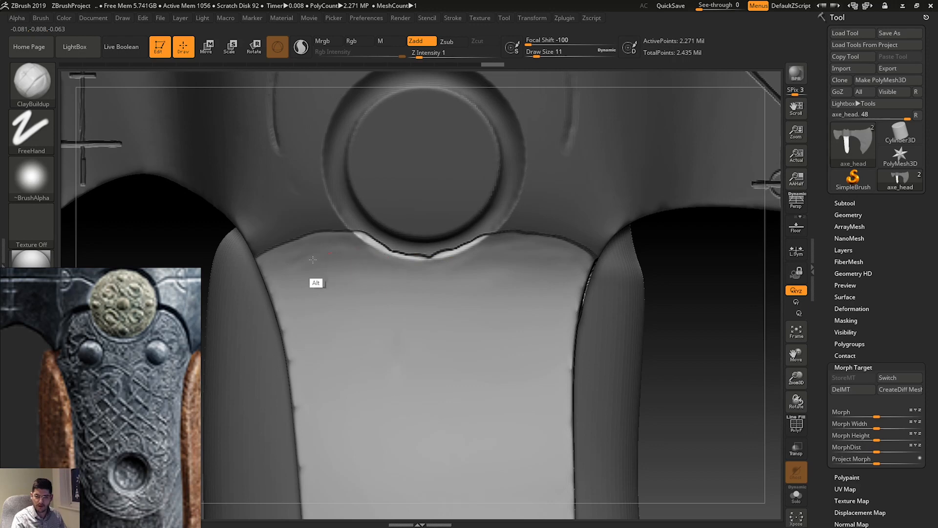
Clear the mask and try carving down the small step on the plate's side wall with ClayBuildup at draw size 11.
mouse_move(651, 329)
left_mouse_down()
mouse_move(665, 323)
mouse_move(633, 316)
mouse_move(629, 293)
left_mouse_up()
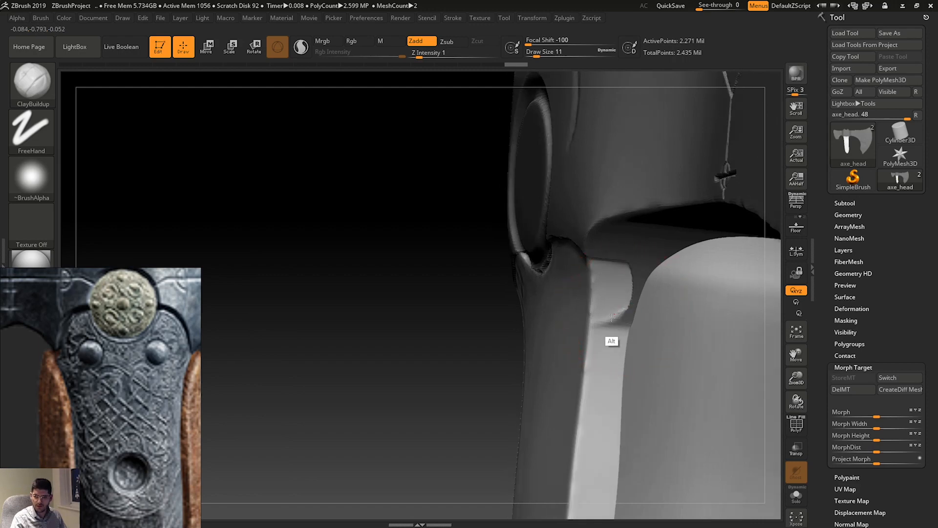
left_click_drag(486, 331, 497, 339)
left_click_drag(381, 445, 401, 432)
left_click_drag(628, 308, 623, 323, "alt")
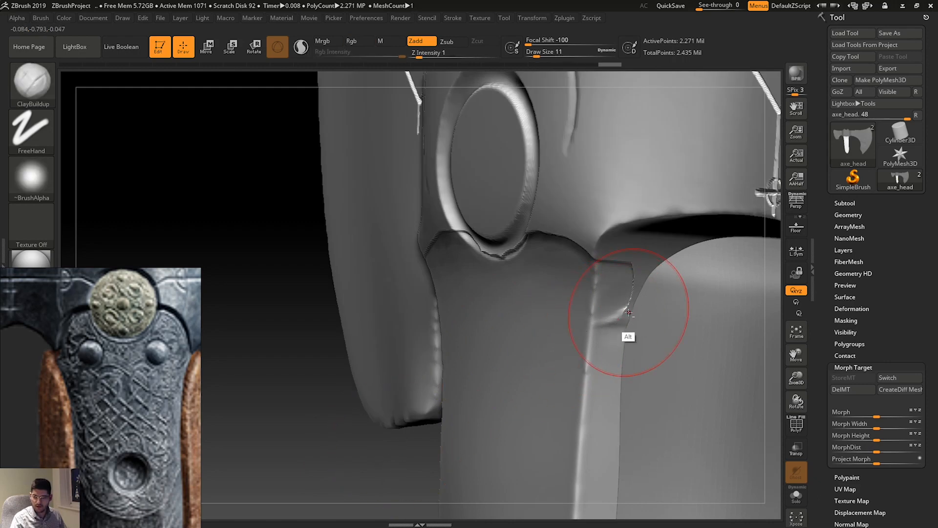
key("ctrl")
key("ctrl+z")
Carve away the small step on the plate's side wall with ClayBuildup at draw size 3 and Z Intensity 4, and smooth the area.
key("space")
left_click_drag(634, 315, 626, 348)
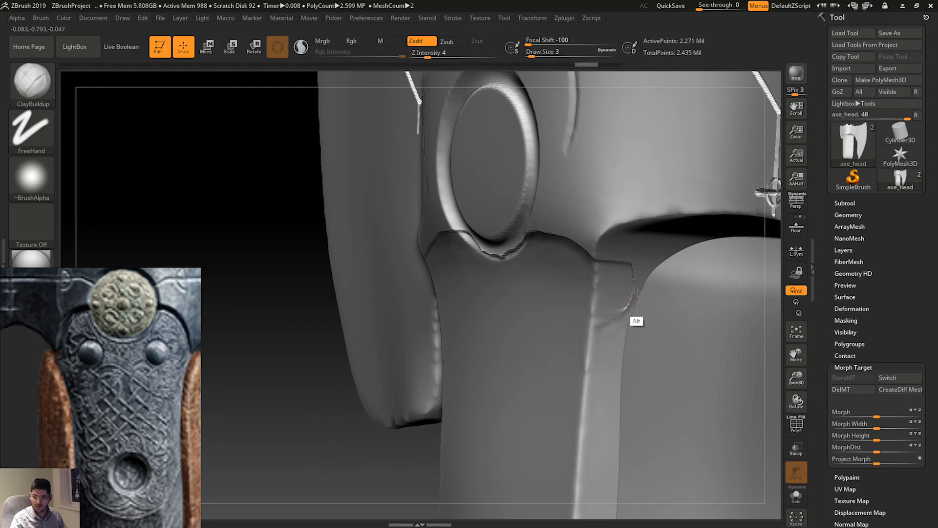
key("shift")
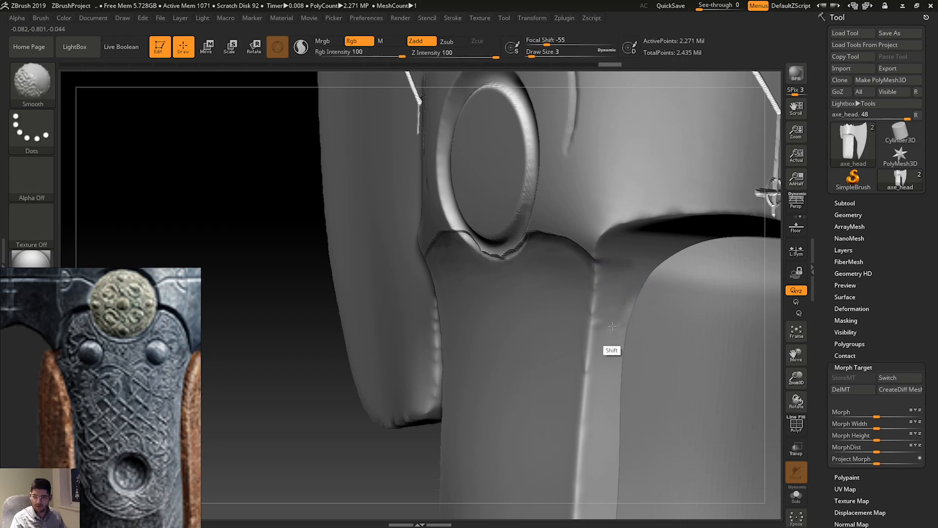
key("shift")
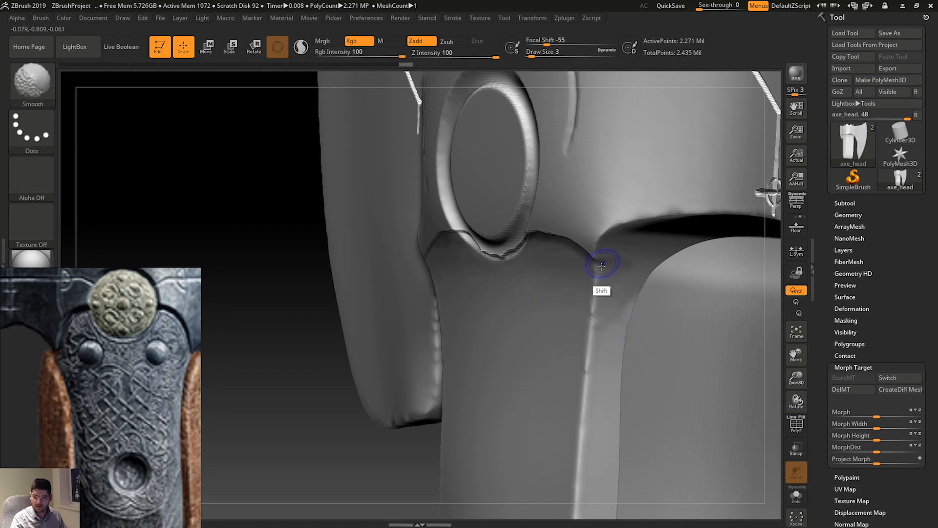
Smooth the matching step on the plate's opposite side wall with the Smooth brush at draw size 3.
mouse_move(405, 456)
left_mouse_down("shift")
mouse_move(449, 453)
mouse_move(513, 335)
left_mouse_up("shift")
key("shift")
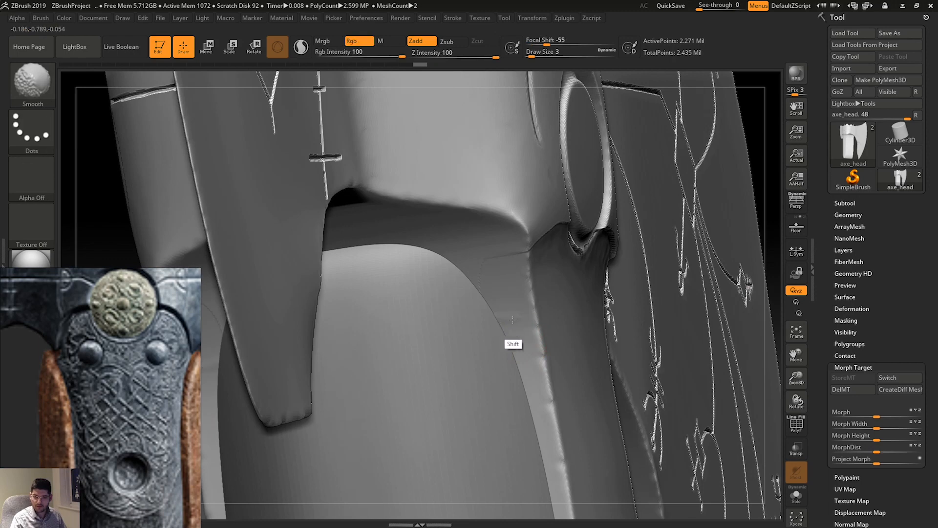
key("shift")
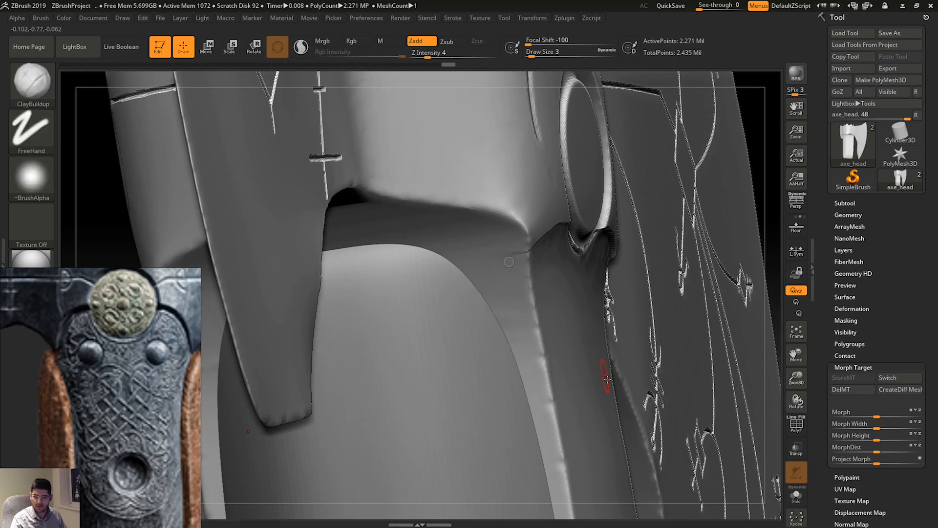
Soften the hard crease along the plate's upper edge beneath the socket ring with the Smooth brush at draw size 3.
left_click_drag(759, 164, 696, 167)
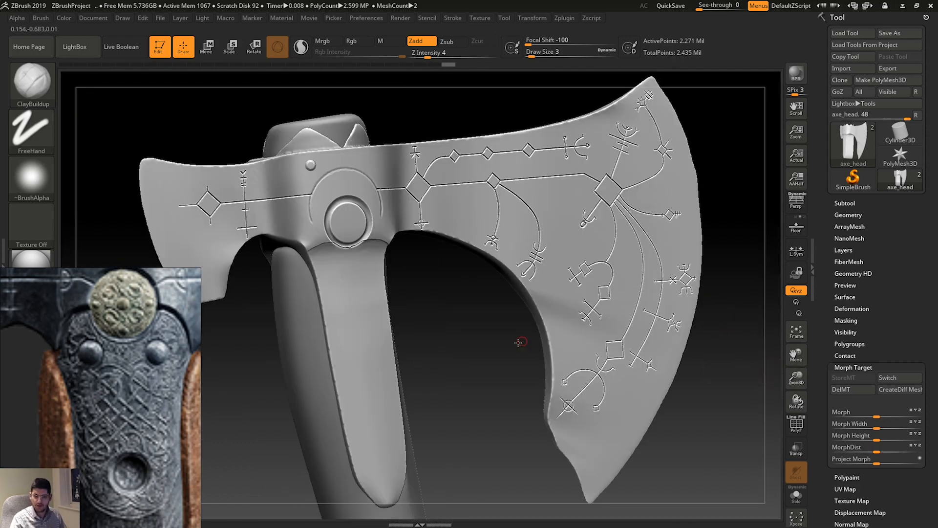
left_click_drag(520, 342, 503, 371)
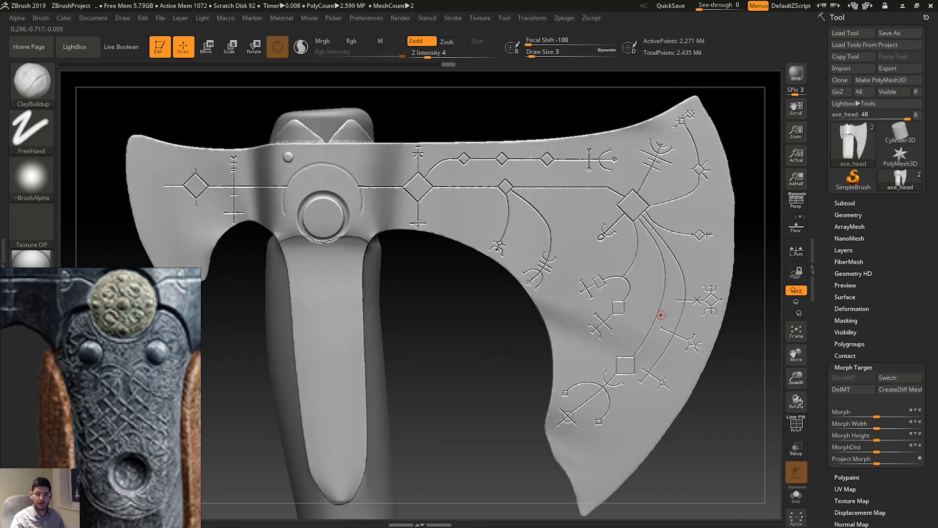
left_click_drag(797, 353, 855, 401)
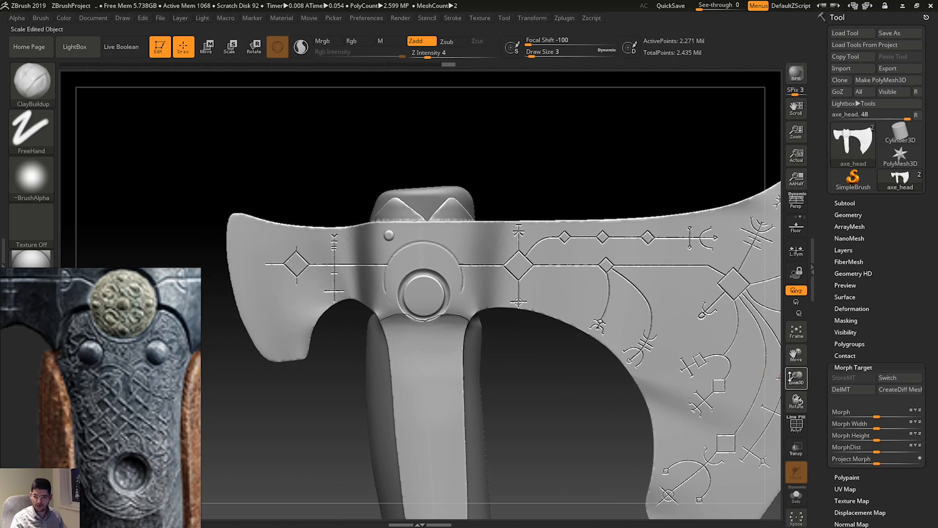
left_click_drag(797, 379, 797, 385)
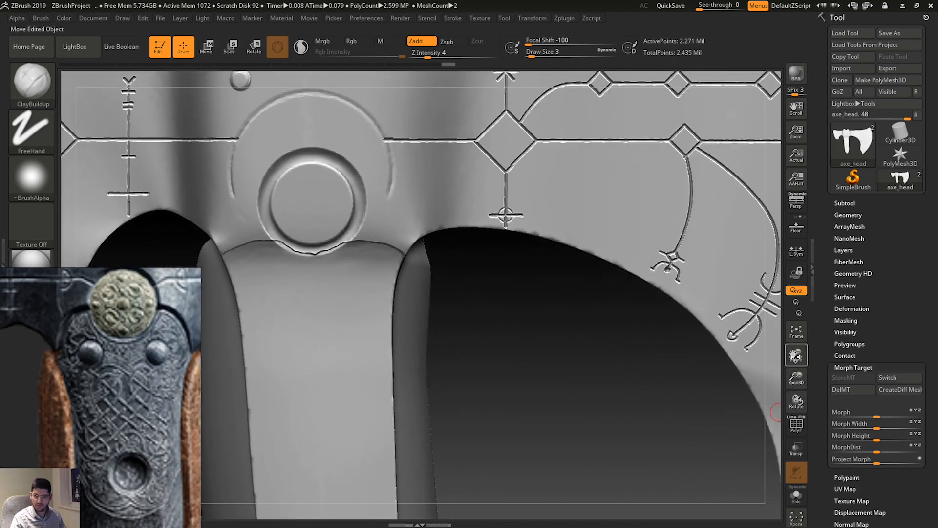
left_click_drag(797, 352, 879, 391)
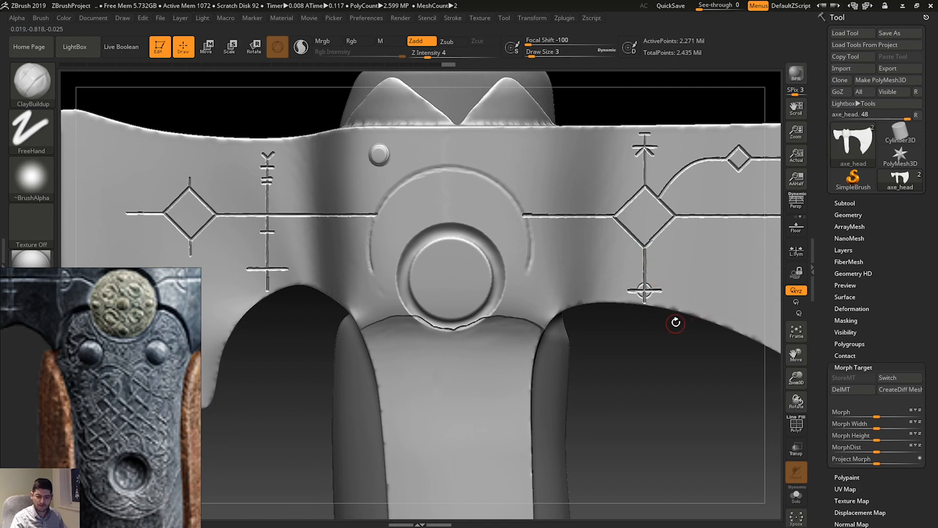
left_click_drag(796, 377, 820, 377)
key("shift")
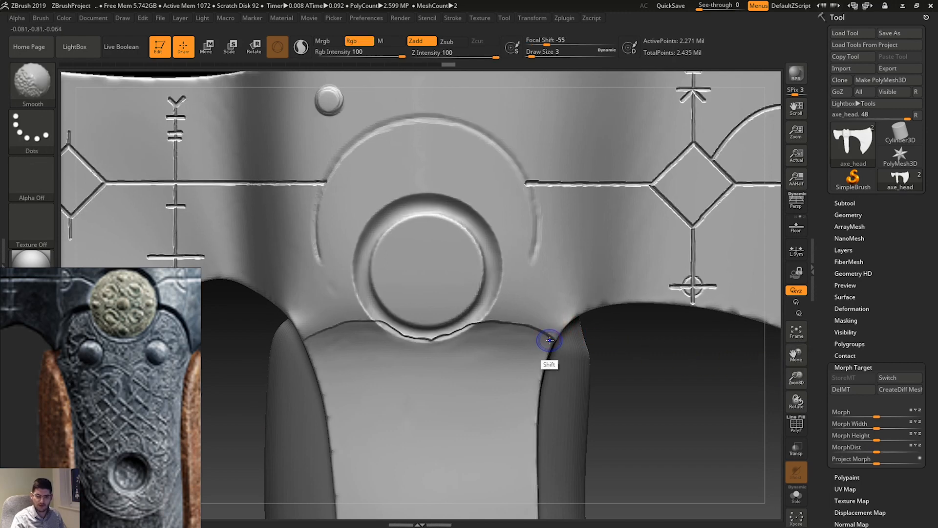
mouse_move(519, 327)
left_mouse_down("shift")
mouse_move(427, 345)
mouse_move(386, 327)
mouse_move(340, 323)
mouse_move(314, 338)
mouse_move(310, 353)
left_mouse_up("shift")
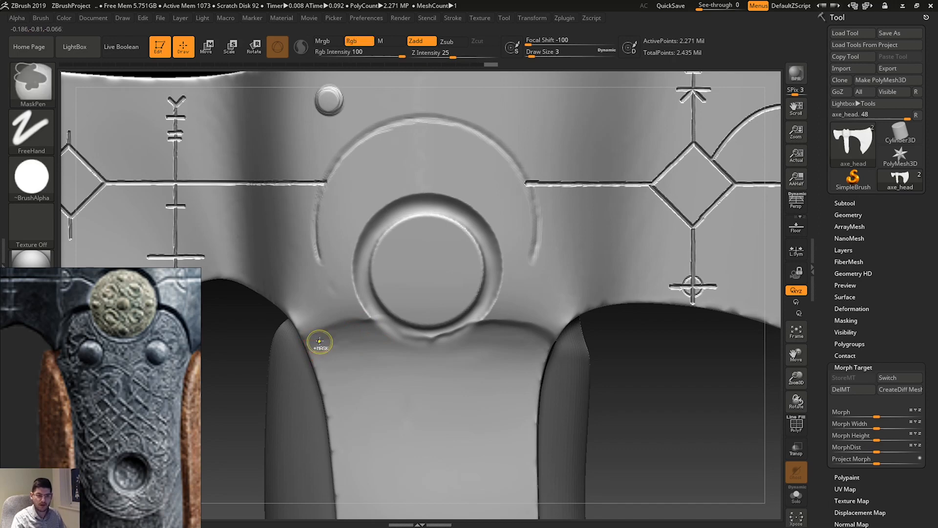
Give ClayBuildup the square Alpha 28 and carve a band along the plate's upper edge at draw size 3 and Z Intensity 4.
left_click(43, 181)
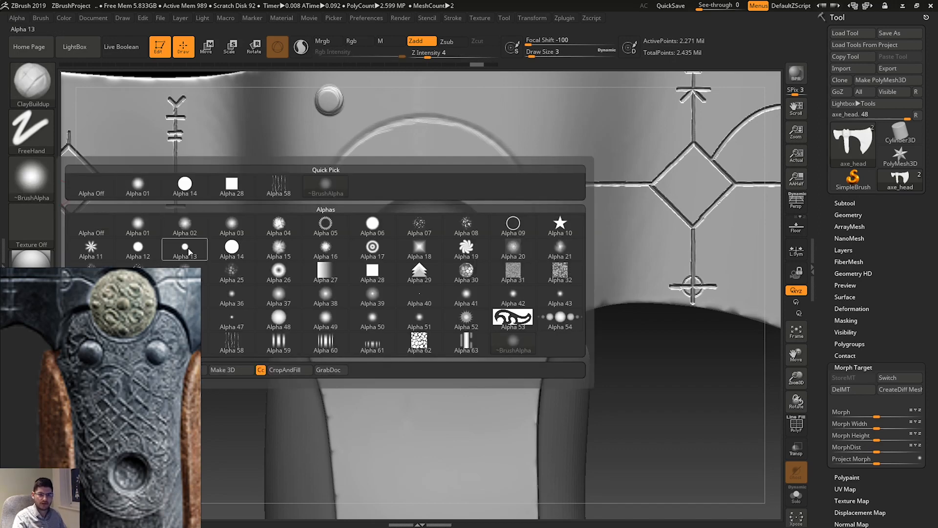
left_click(229, 184)
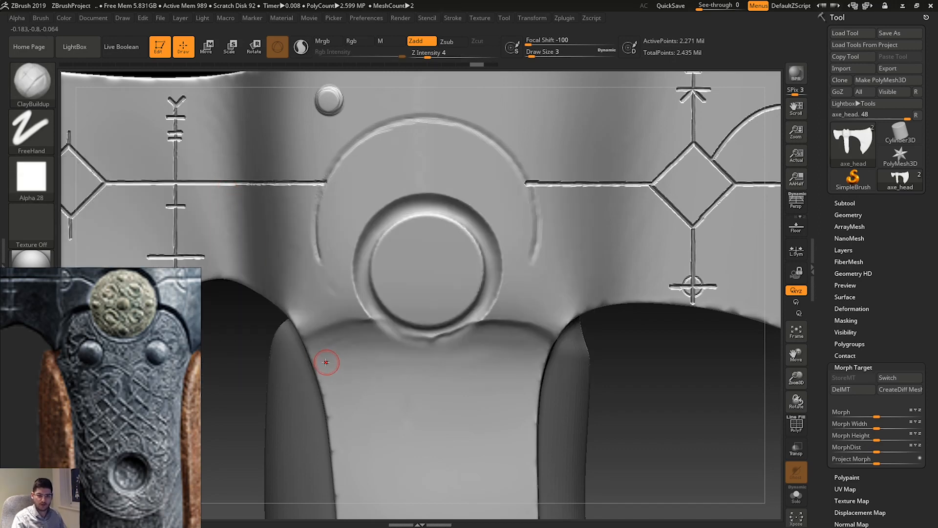
mouse_move(308, 346)
left_mouse_down("alt")
mouse_move(365, 328)
mouse_move(309, 349)
mouse_move(354, 335)
mouse_move(448, 339)
mouse_move(470, 331)
mouse_move(540, 336)
mouse_move(518, 335)
mouse_move(534, 342)
left_mouse_up("alt")
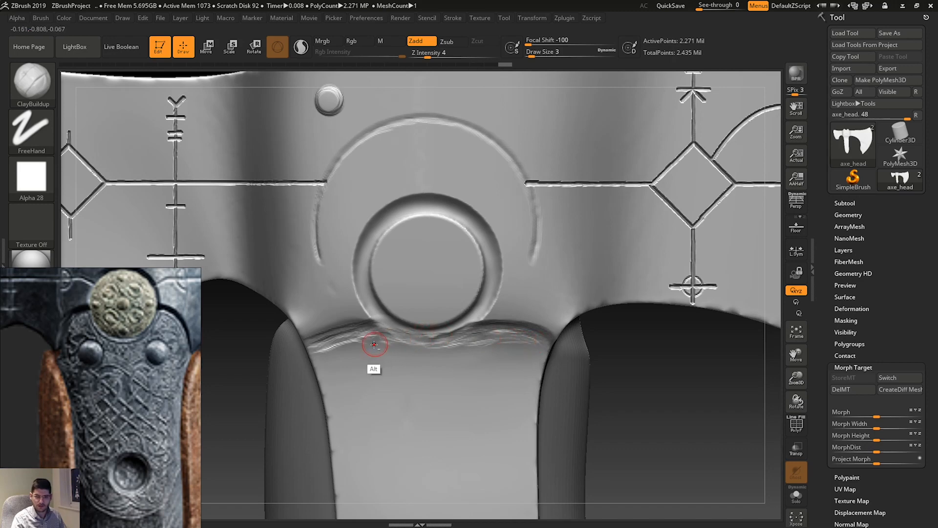
mouse_move(338, 355)
left_mouse_down("alt")
mouse_move(358, 340)
mouse_move(307, 349)
left_mouse_up("alt")
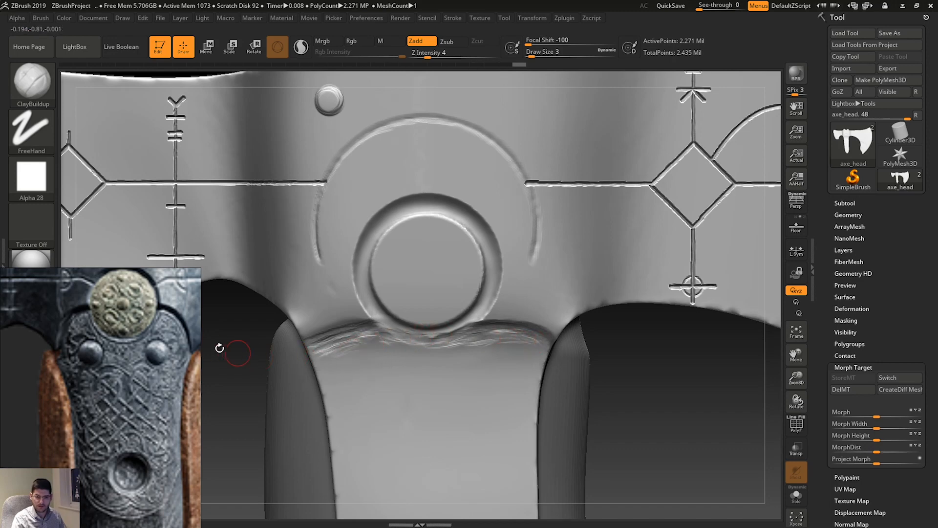
key("ctrl")
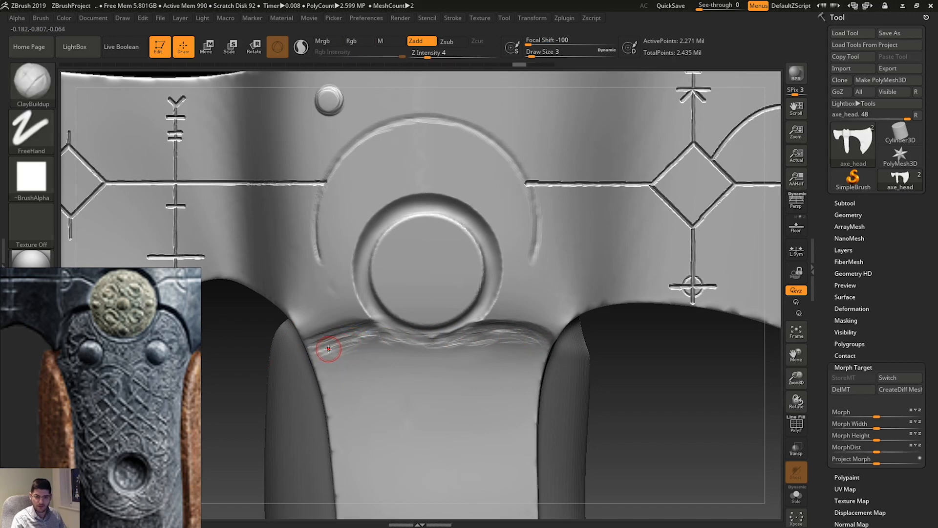
Smooth the rough carved band along the plate's upper edge beneath the ring and undo the last stray stroke.
key("shift")
left_click_drag(353, 342, 385, 346, "shift")
left_click_drag(446, 351, 463, 350, "shift")
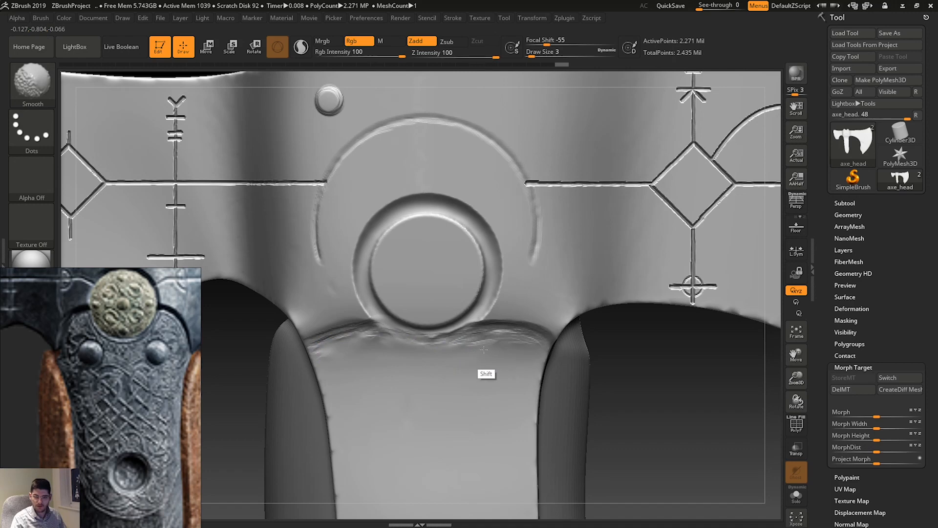
left_click_drag(524, 342, 389, 342, "shift")
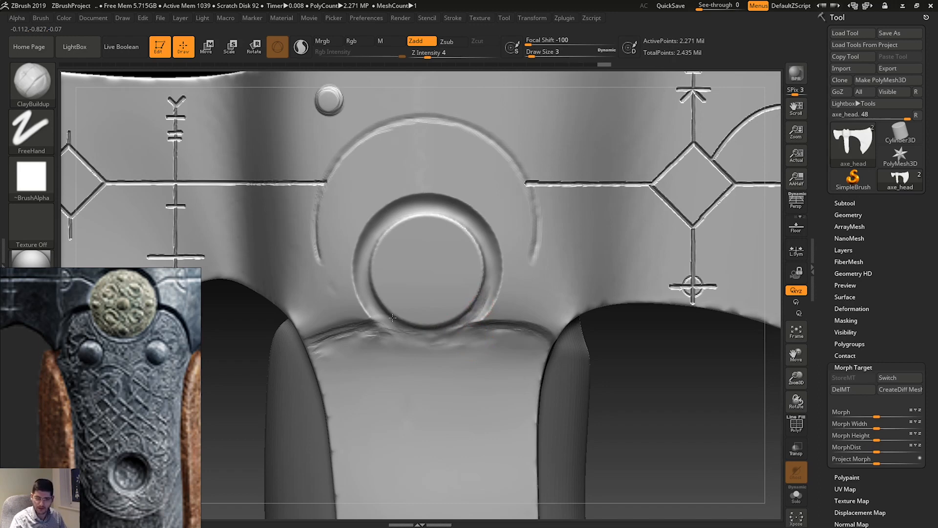
key("ctrl+z")
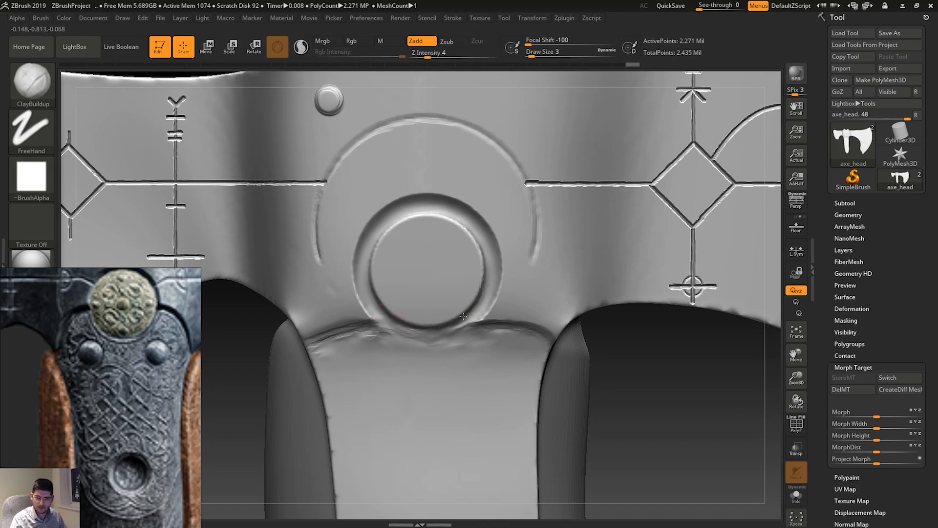
Try to extend the left end of the arc groove down beside the socket ring with an inverted ClayBuildup stroke, and undo it.
left_click_drag(477, 306, 484, 310)
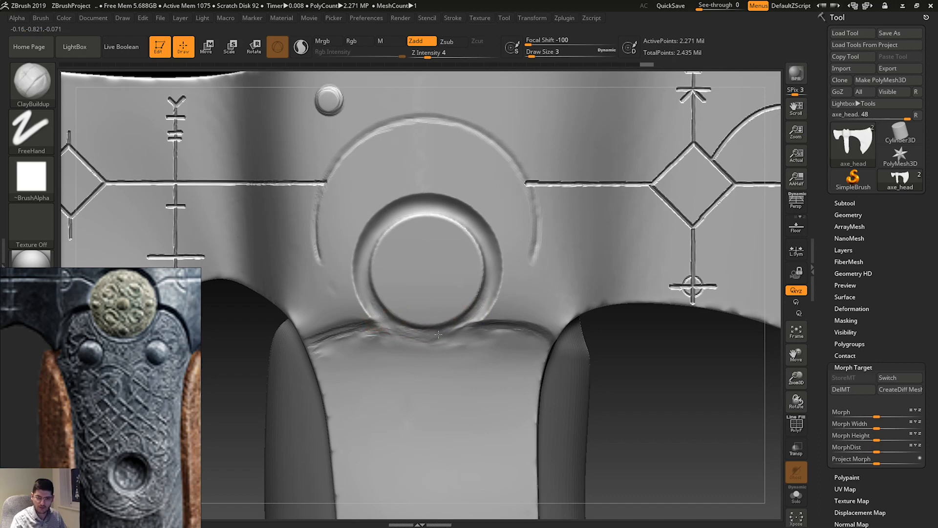
left_click_drag(488, 305, 490, 293)
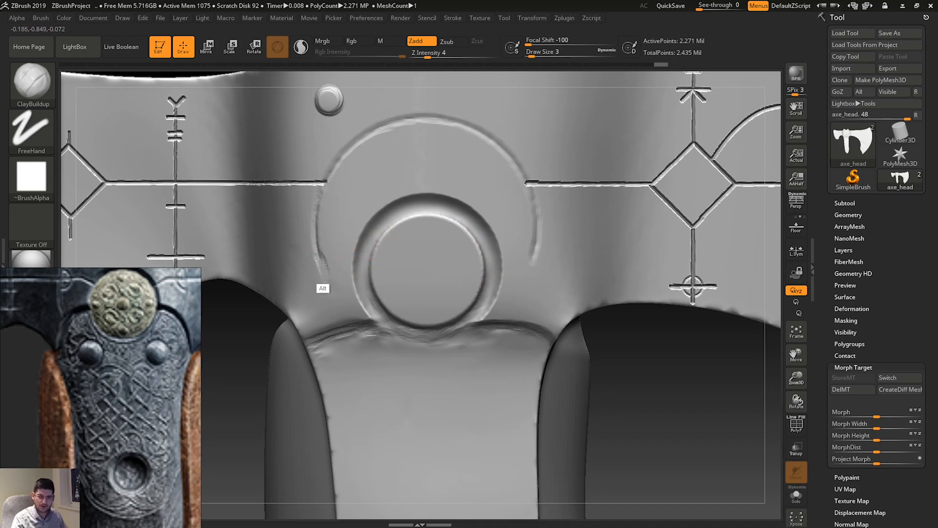
left_click_drag(322, 264, 335, 293, "alt")
key("ctrl+z")
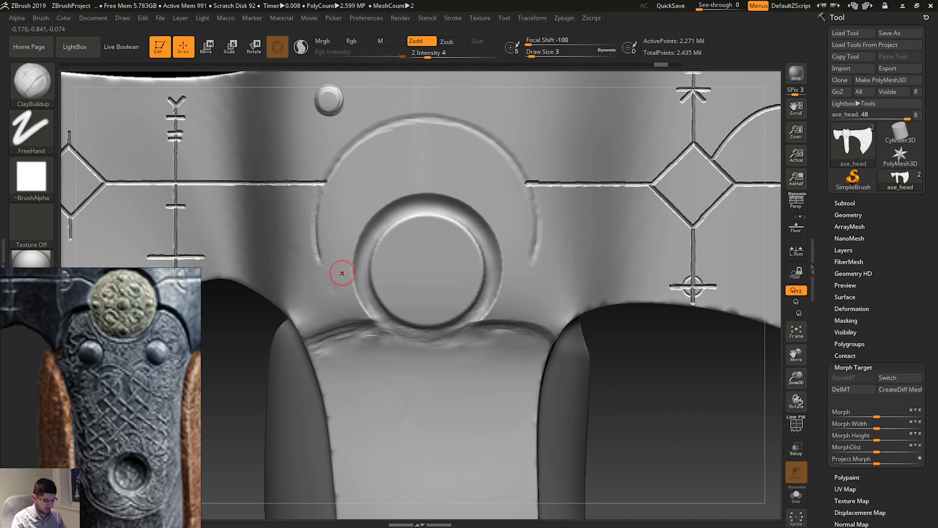
Switch to the DamStandard brush and set its Focal Shift to -100 for carving the arc groove around the ring.
key("b")
key("d")
key("s")
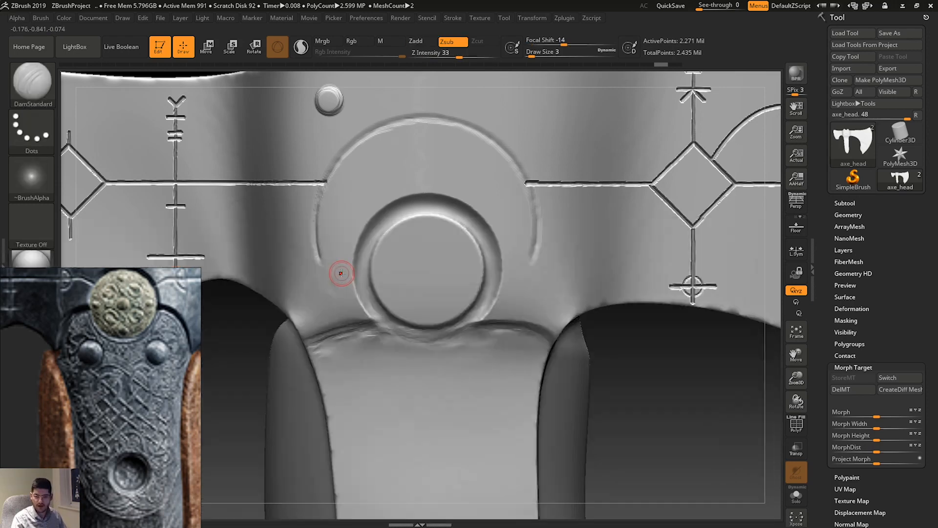
key("space")
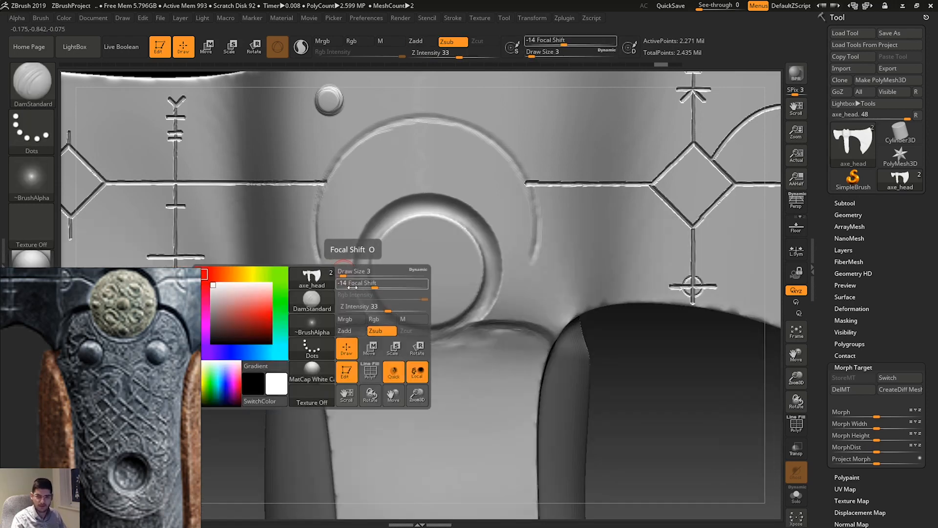
left_click_drag(356, 284, 340, 284)
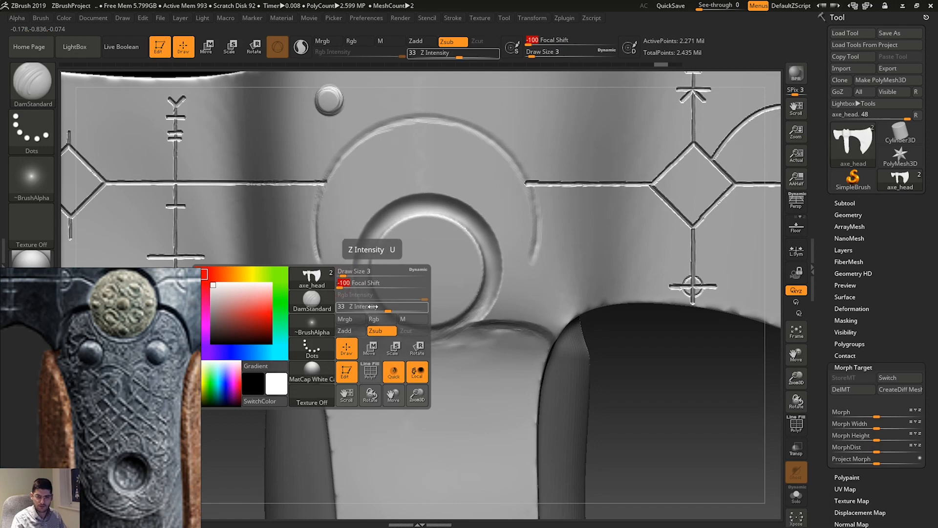
Assign Alpha 13 to the DamStandard brush, with Draw Size 3, Focal Shift -100 and Z Intensity 33.
left_click_drag(389, 307, 388, 307)
left_click_drag(343, 275, 339, 274)
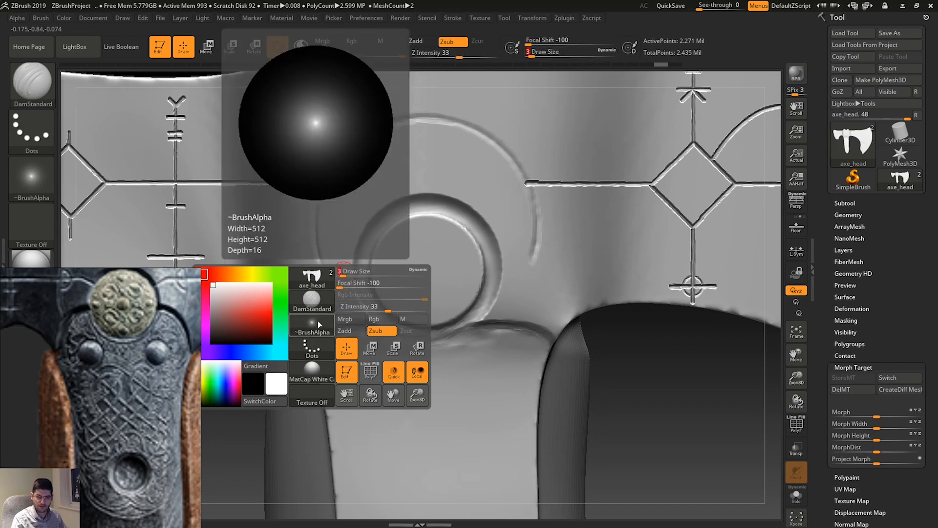
left_click(42, 182)
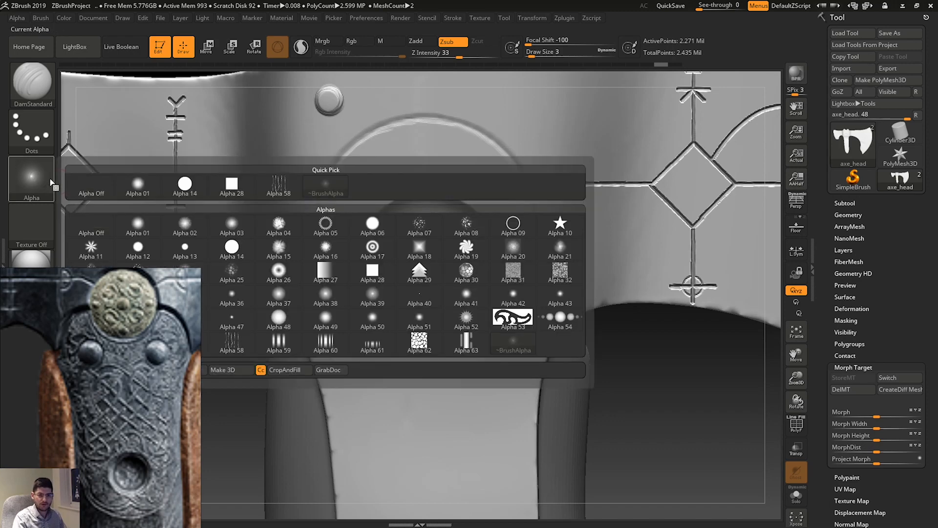
left_click(220, 245)
left_click(42, 182)
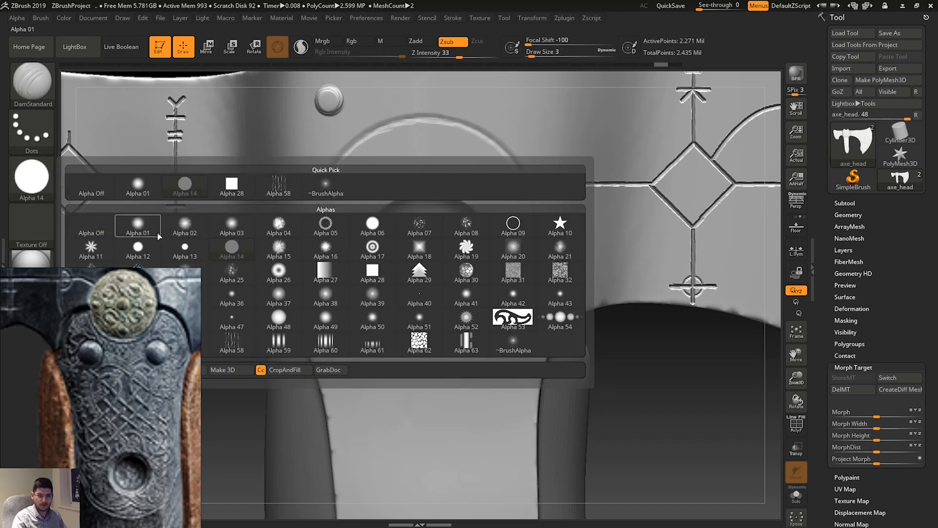
left_click(120, 224)
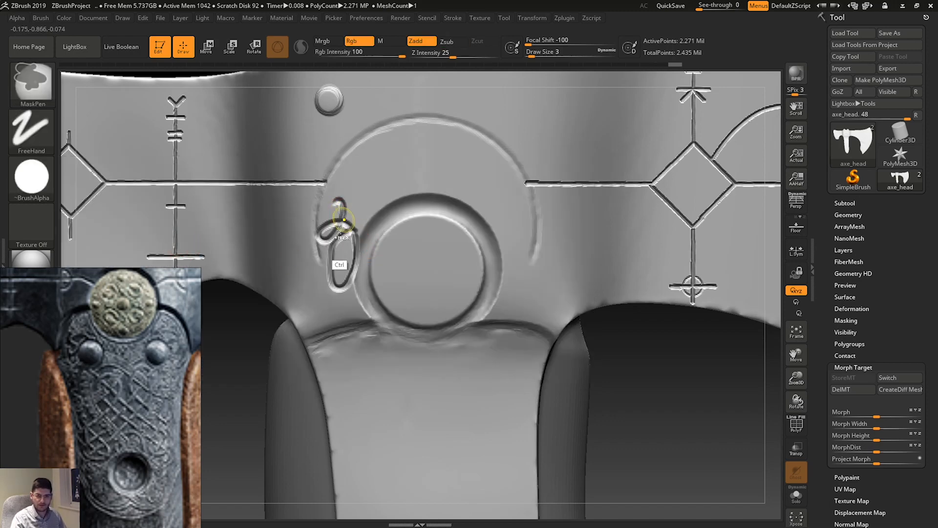
Undo the trial strokes beside the central ring and set the DamStandard brush's Z Intensity to 13.
key("space")
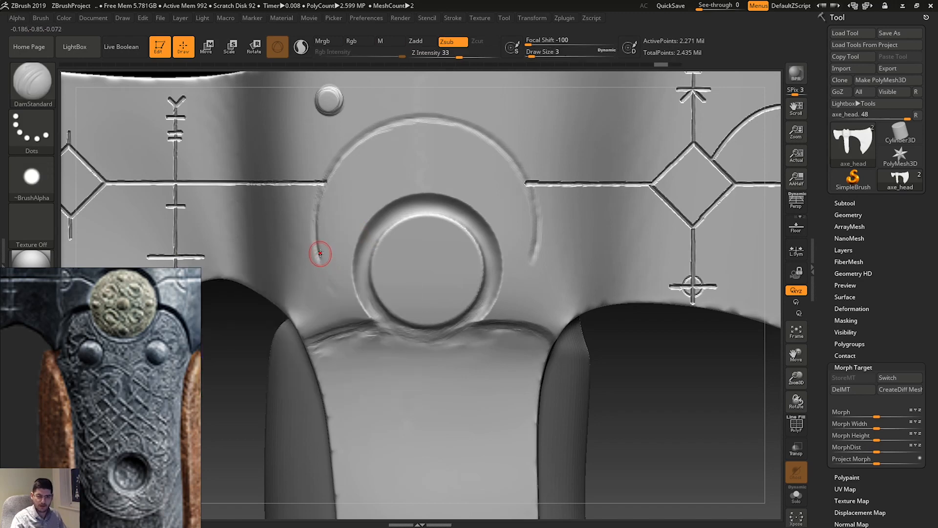
key("ctrl+z")
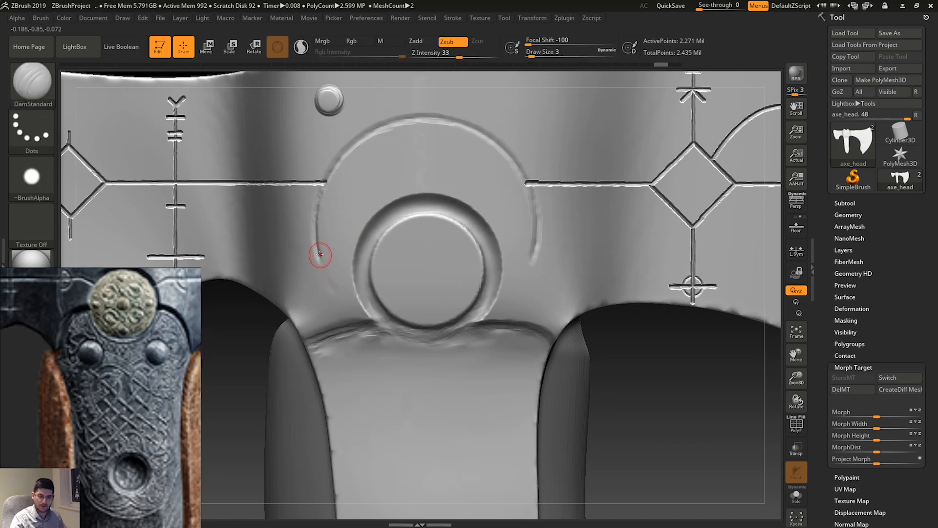
key("ctrl+z")
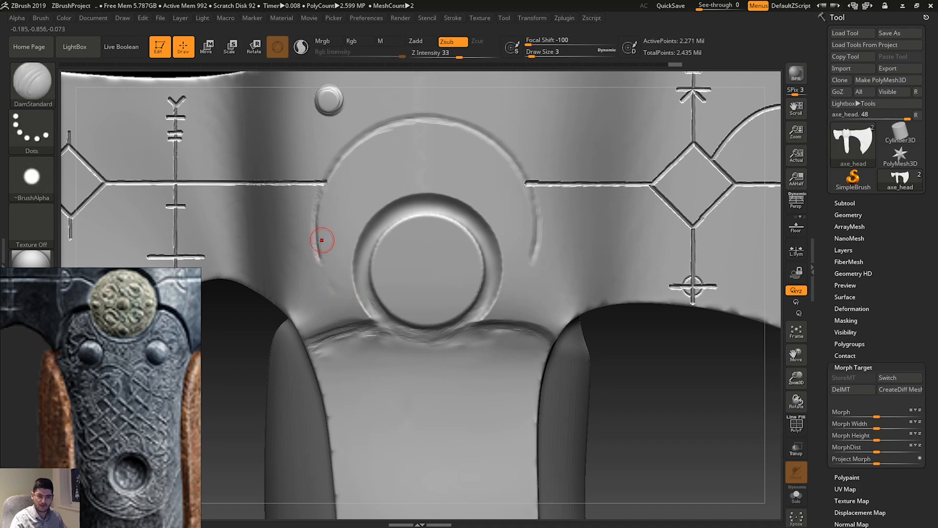
key("space")
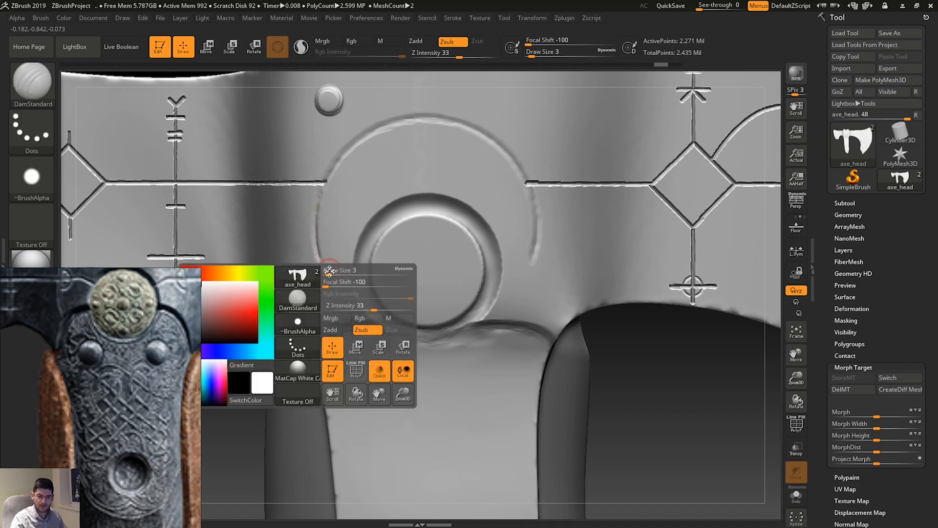
left_click(357, 307)
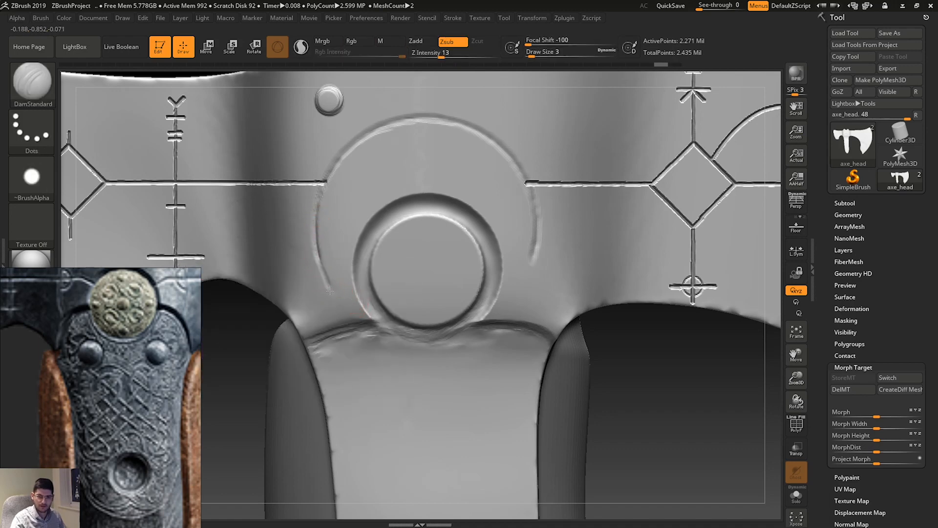
key("ctrl+z")
left_click_drag(318, 250, 352, 327)
key("ctrl+z")
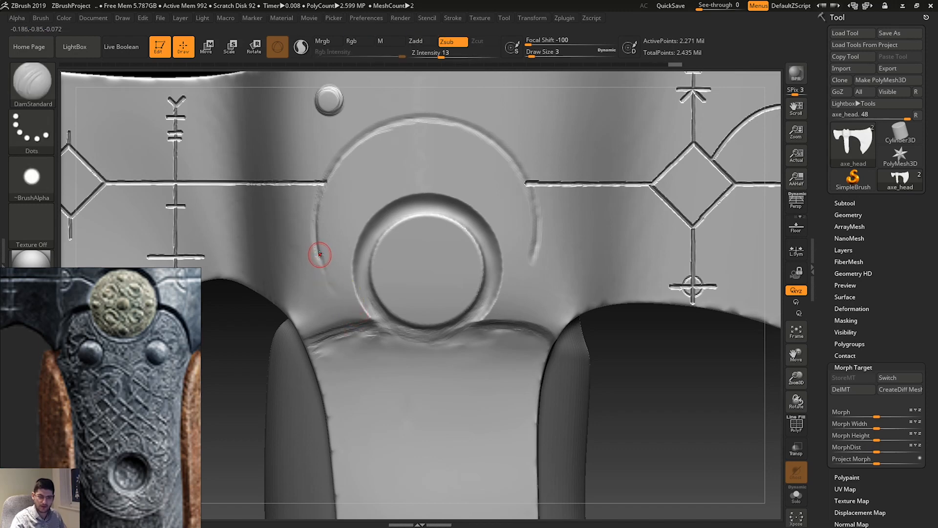
Carve both ends of the outer arc around the central ring down to the top edge of the handle.
left_click_drag(320, 258, 336, 320)
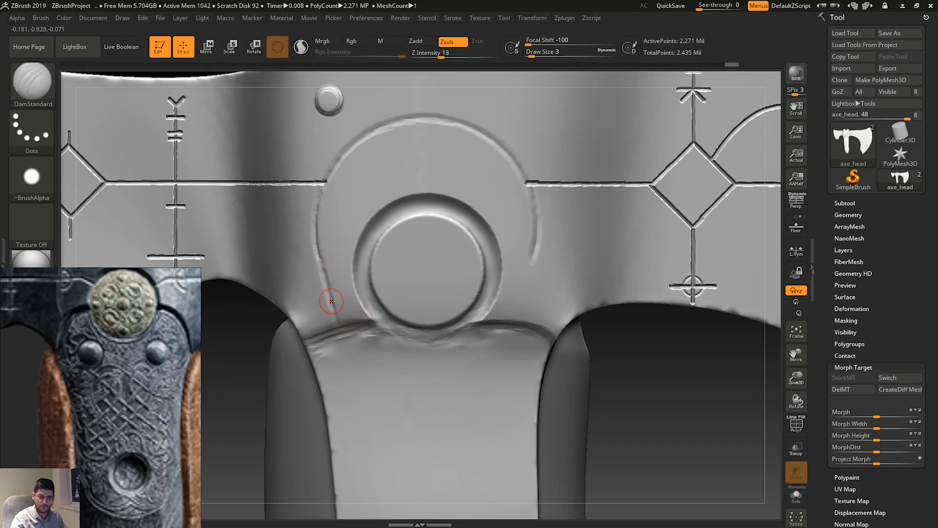
left_click_drag(325, 276, 318, 253)
left_click_drag(335, 312, 341, 324)
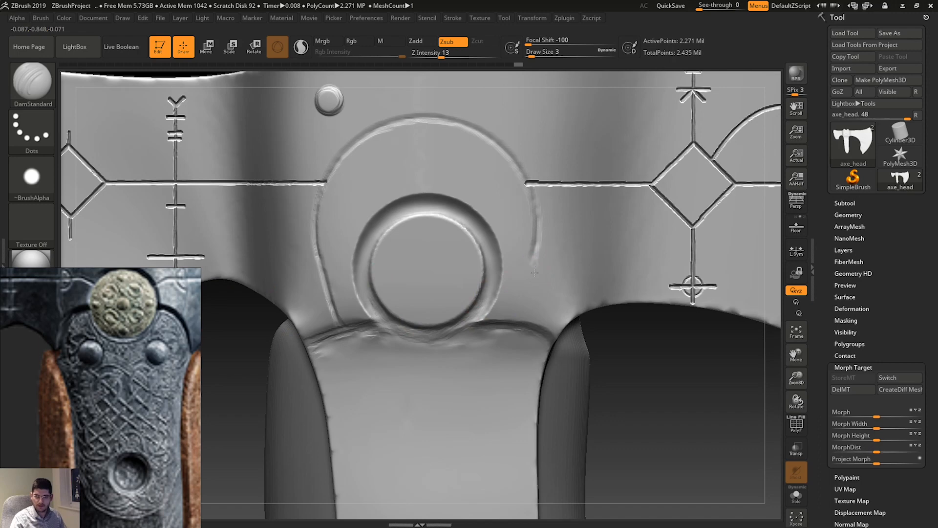
left_click_drag(534, 251, 514, 325)
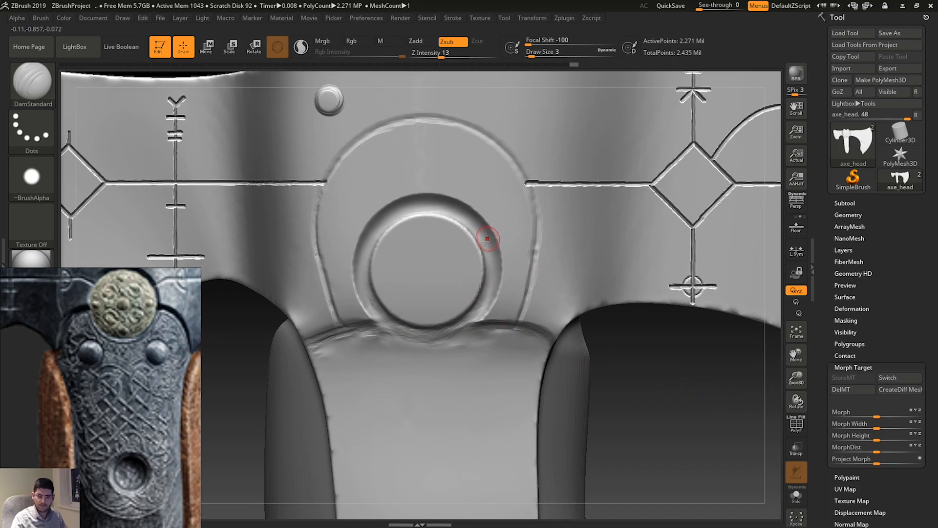
Switch to the ClayBuildup brush and give it the round Alpha 14.
key("b")
key("c")
key("b")
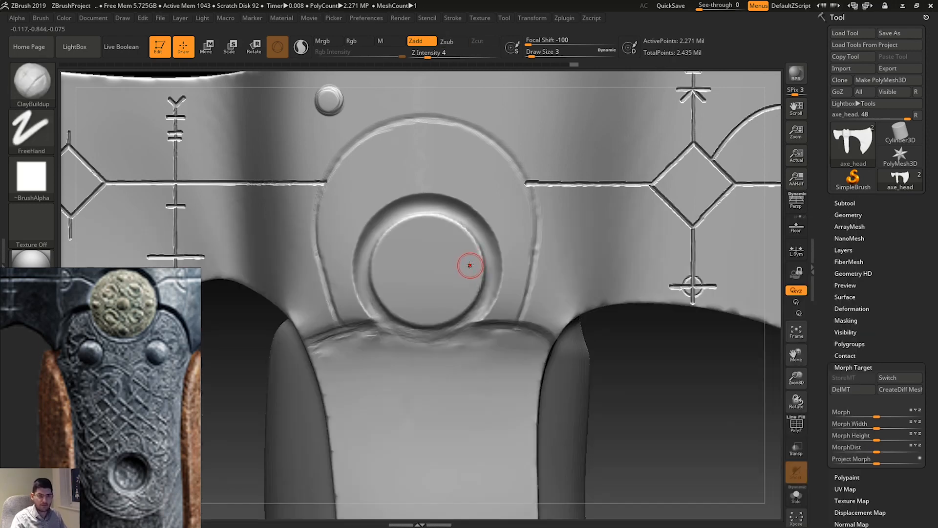
mouse_move(794, 355)
left_mouse_down()
mouse_move(794, 400)
mouse_move(778, 399)
left_mouse_up()
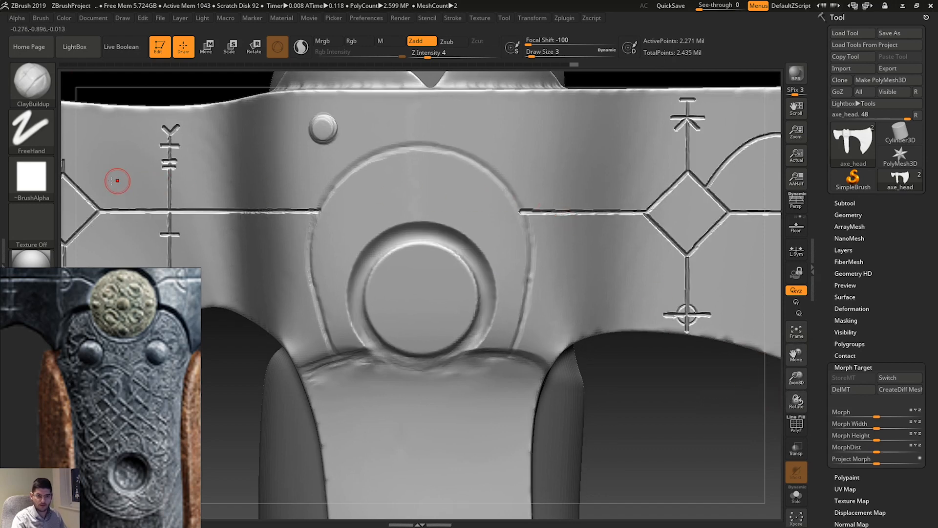
left_click(32, 176)
left_click(230, 248)
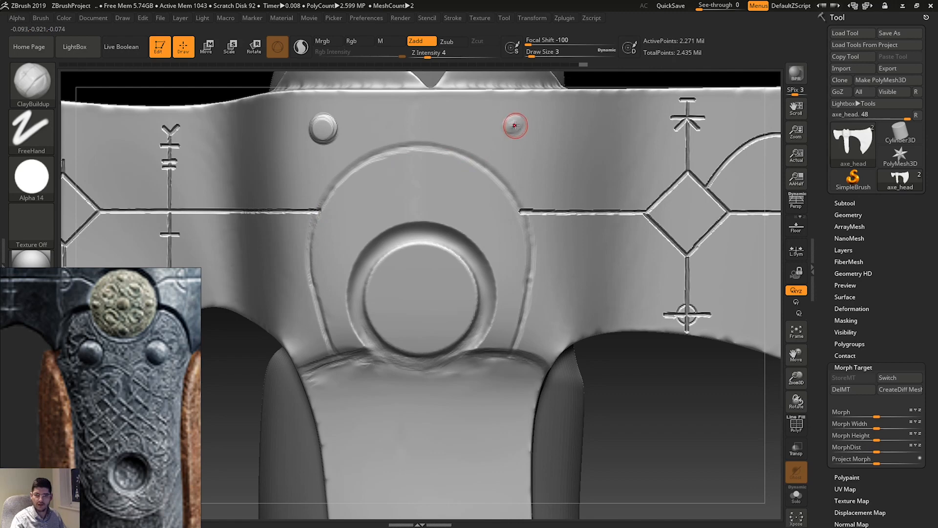
key("ctrl+z")
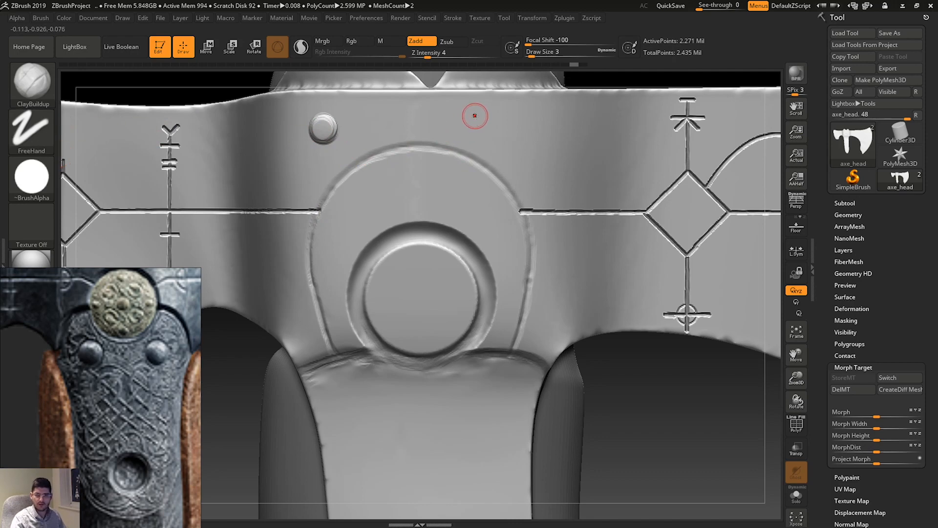
left_click_drag(475, 116, 489, 123)
key("ctrl+z")
key("ctrl+z")
left_click(31, 177)
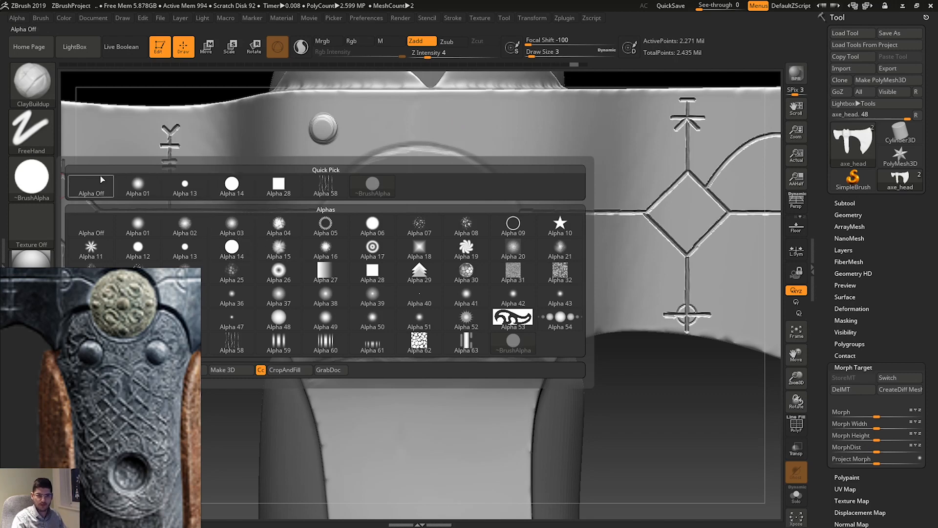
left_click(22, 78)
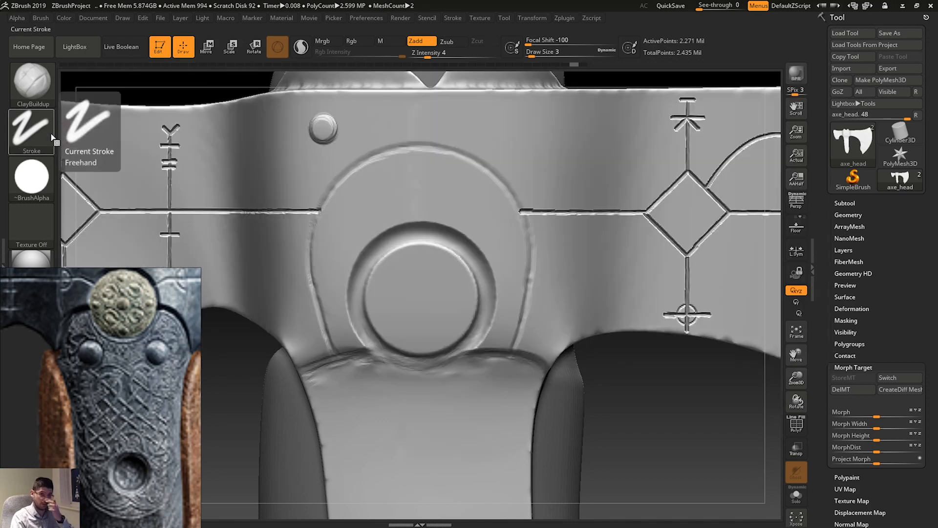
left_click(31, 129)
left_click(146, 134)
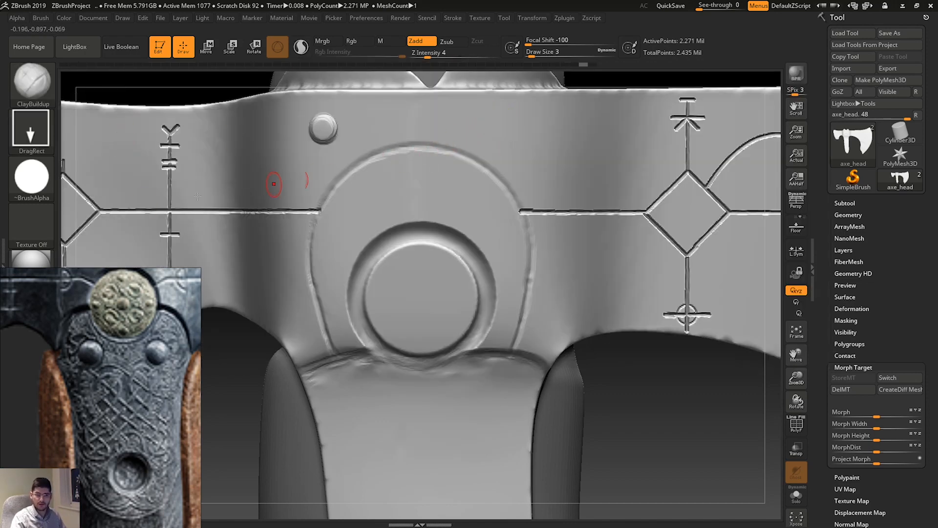
left_click(33, 181)
left_click(31, 129)
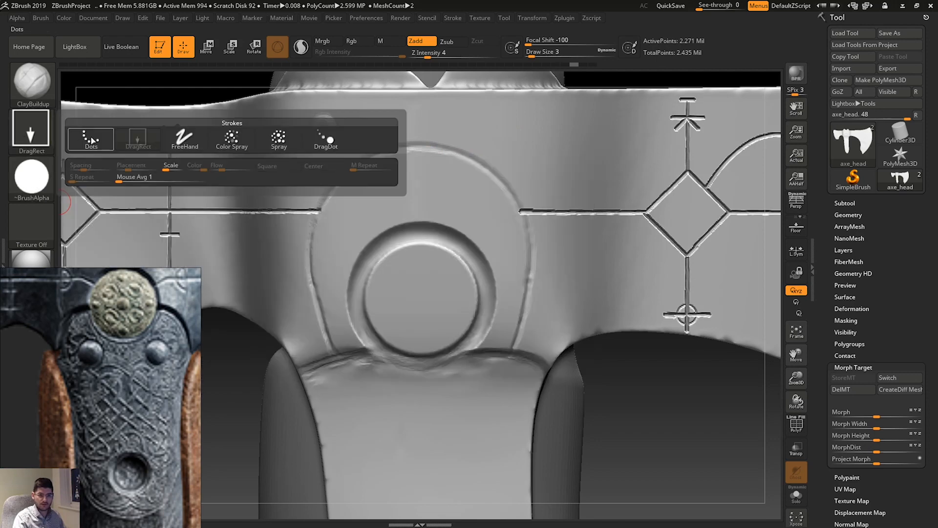
left_click(185, 135)
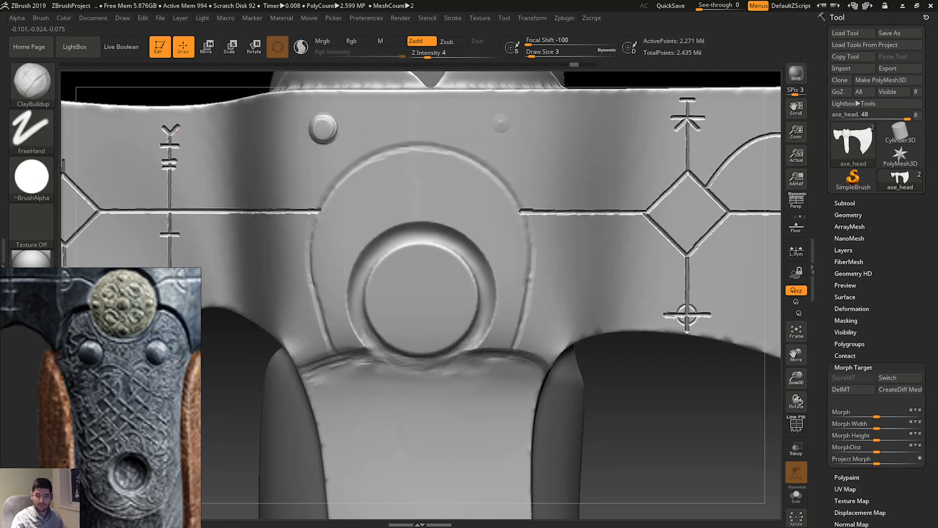
Try building up a second round rivet above the arc's right shoulder and smoothing both rivets, and undo those strokes.
mouse_move(500, 117)
left_mouse_down()
mouse_move(499, 135)
mouse_move(498, 121)
left_mouse_up()
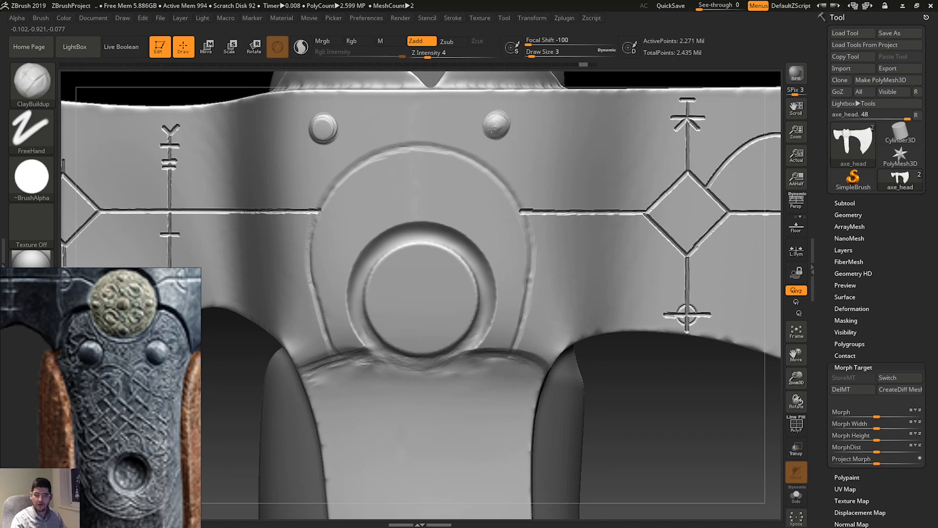
left_click_drag(493, 117, 496, 126)
left_click(496, 127, "shift")
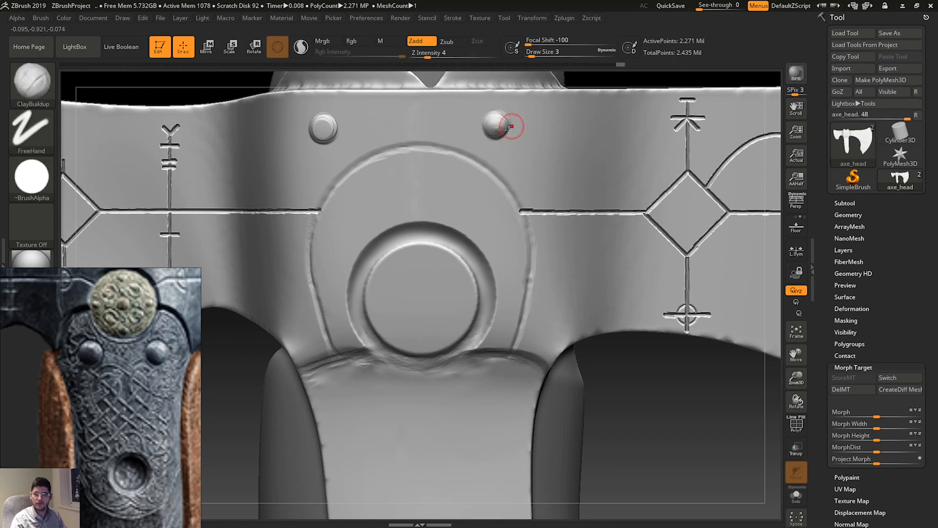
key("shift")
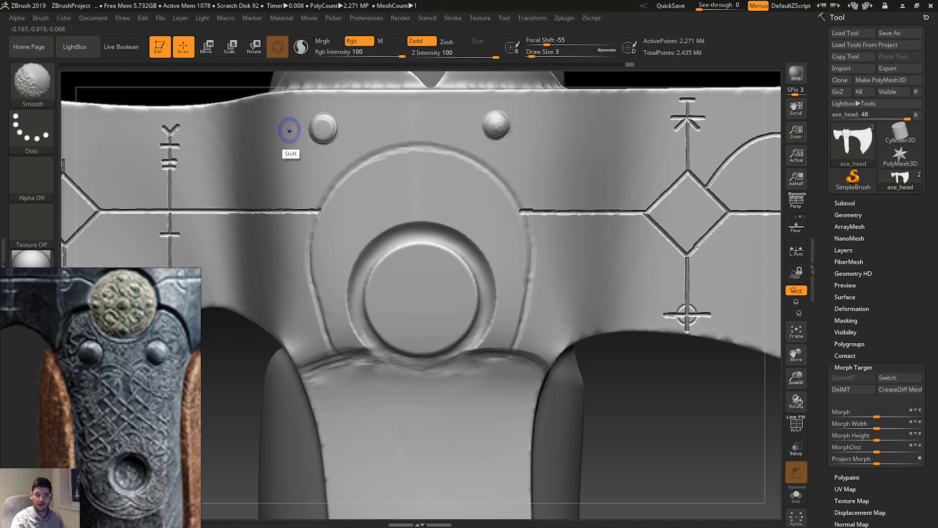
left_click(328, 131, "shift")
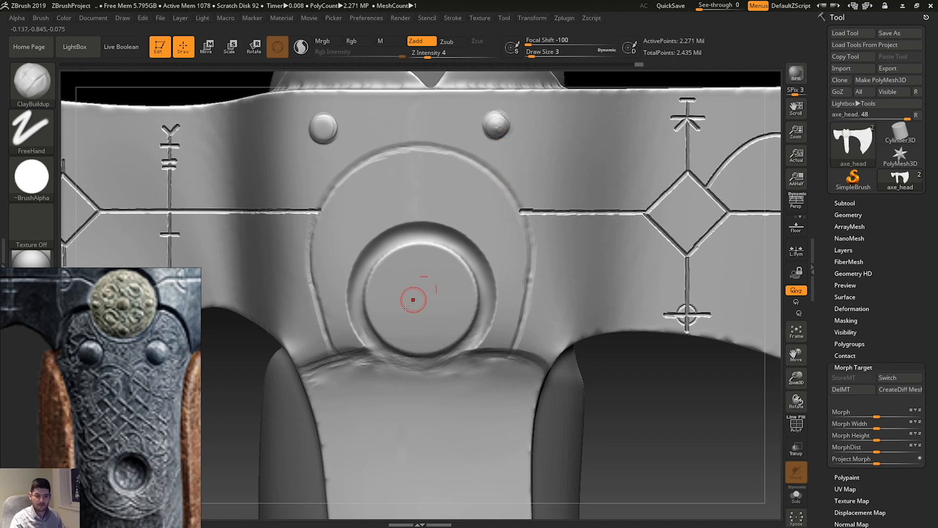
left_click_drag(171, 359, 149, 430)
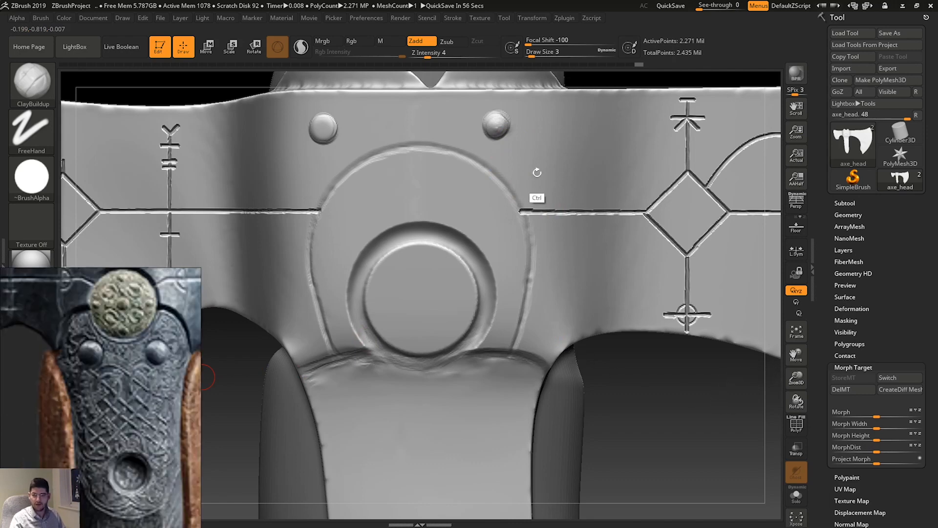
key("ctrl")
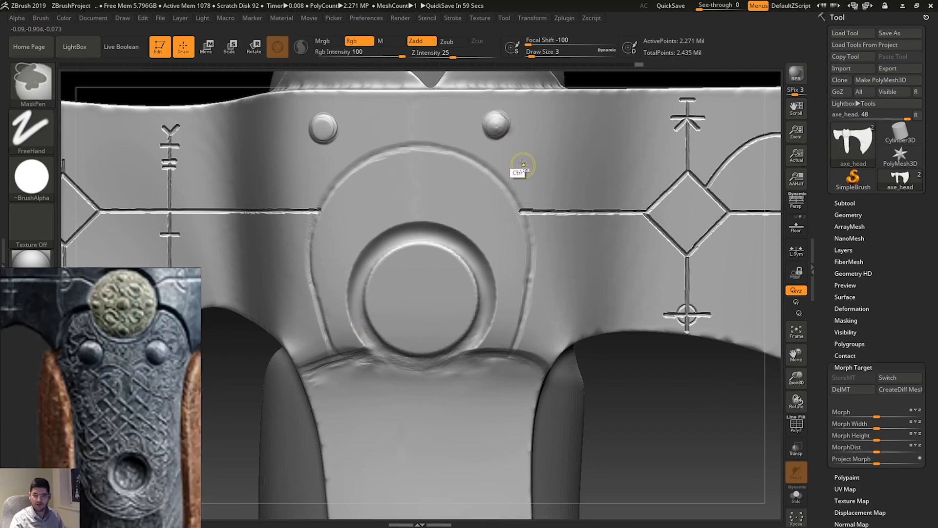
key("ctrl+z")
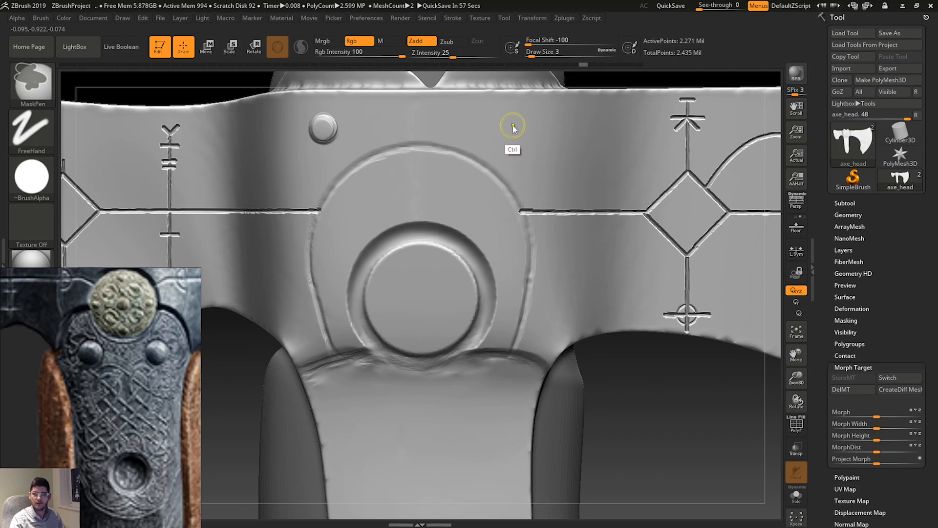
Build up a round clay rivet above the arc's right shoulder, level with the rivet on the left.
left_click_drag(518, 123, 512, 131)
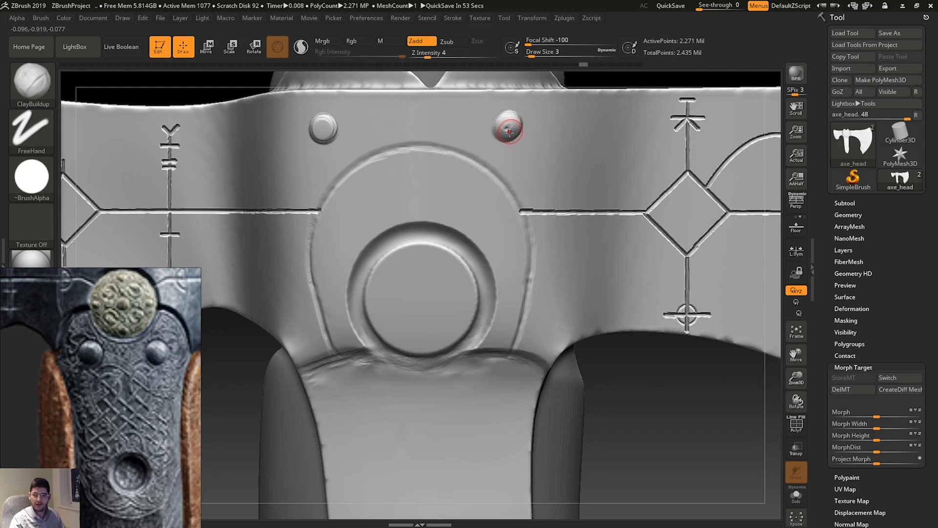
key("ctrl")
key("ctrl")
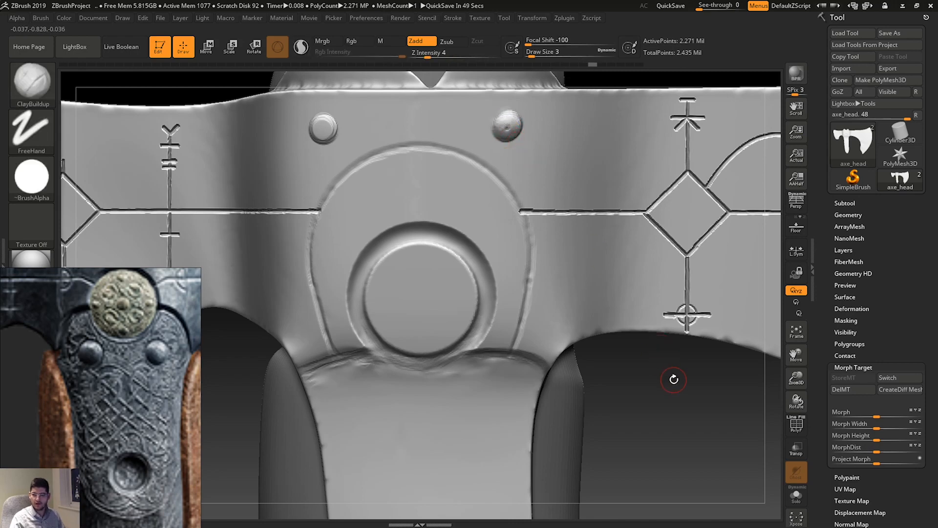
left_click_drag(674, 380, 696, 387)
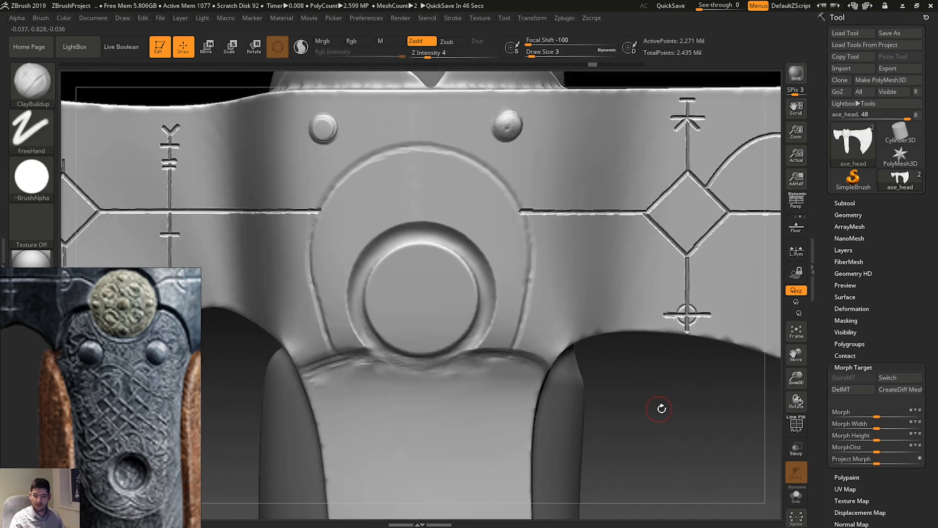
Carve down the seam between the central ring and the handle's top left shoulder with the ClayBuildup brush.
left_click_drag(797, 354, 815, 309)
left_click_drag(796, 377, 796, 362)
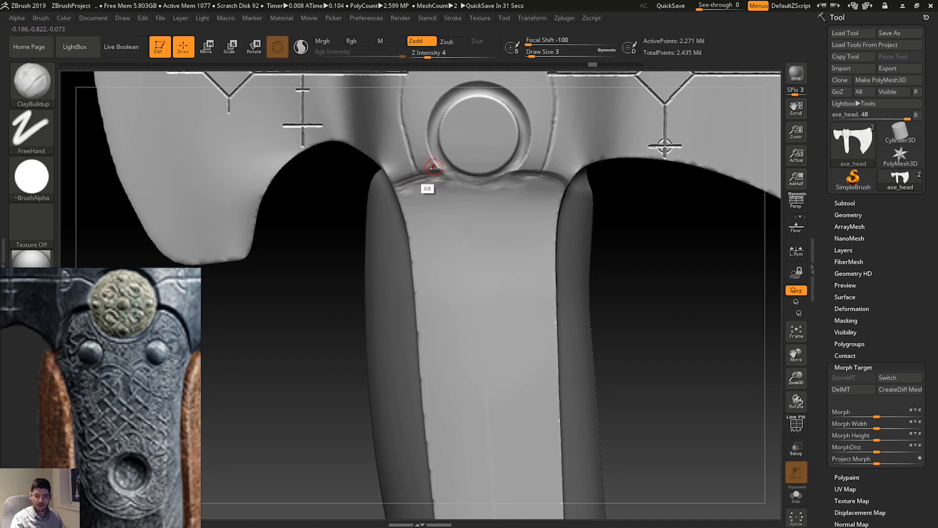
mouse_move(436, 171)
left_mouse_down("alt")
mouse_move(407, 169)
mouse_move(430, 158)
mouse_move(434, 167)
mouse_move(435, 156)
mouse_move(440, 172)
mouse_move(424, 172)
mouse_move(440, 168)
left_mouse_up("alt")
key("space")
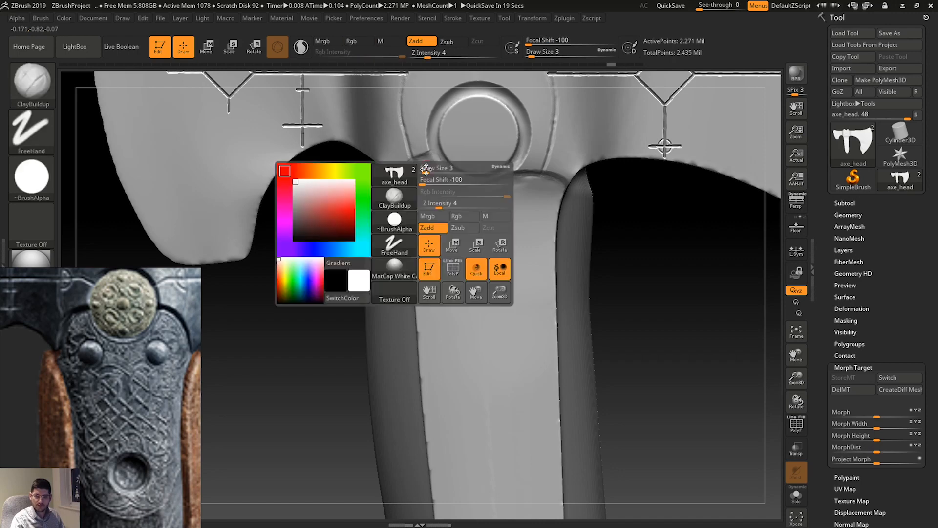
Switch to the TrimDynamic brush, flatten the carved left shoulder beside the ring, and check it from the side.
key("b")
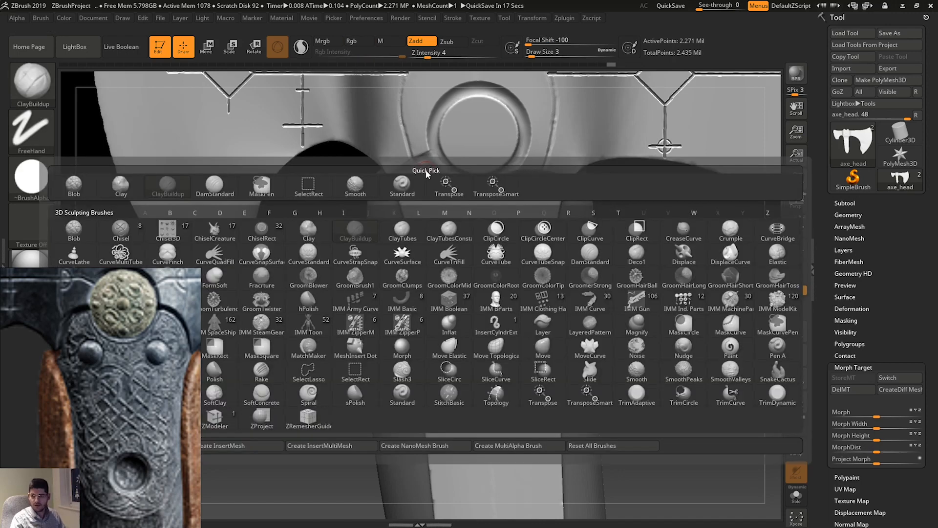
key("t")
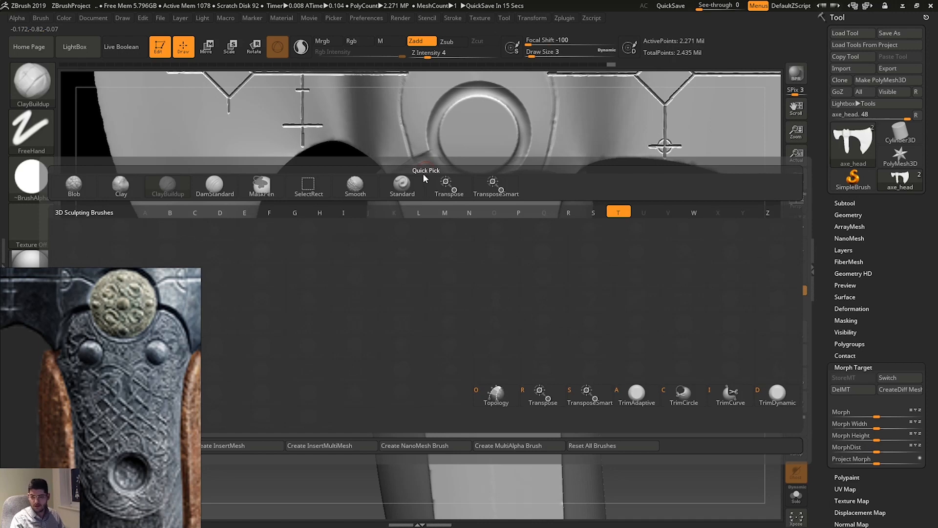
key("d")
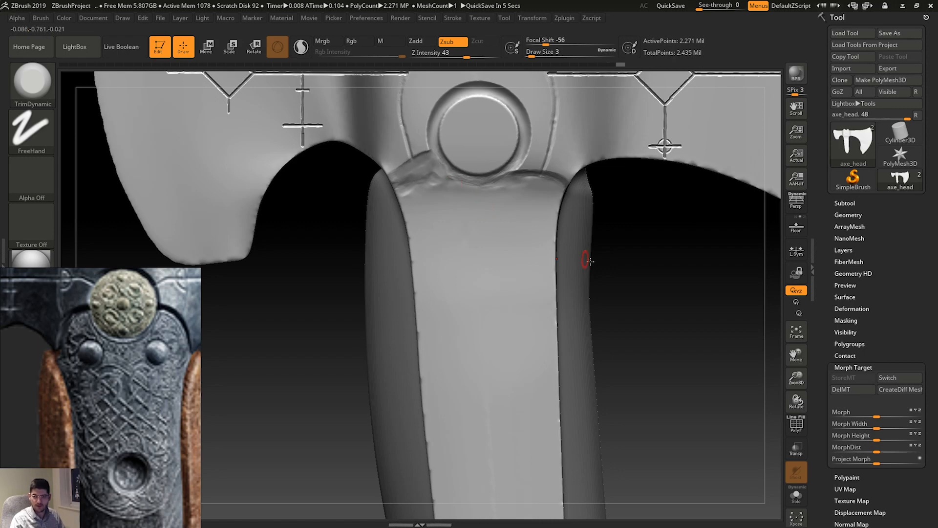
left_click_drag(633, 245, 605, 247)
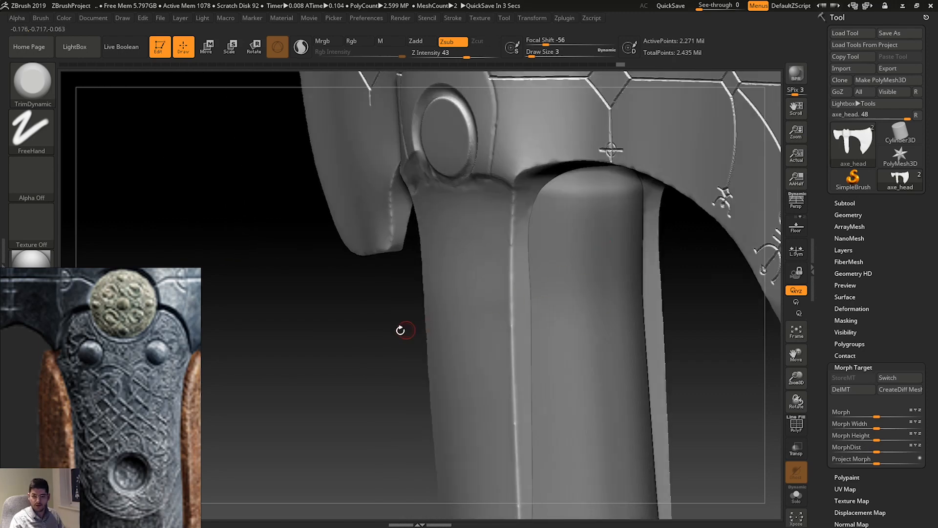
left_click_drag(346, 342, 367, 348)
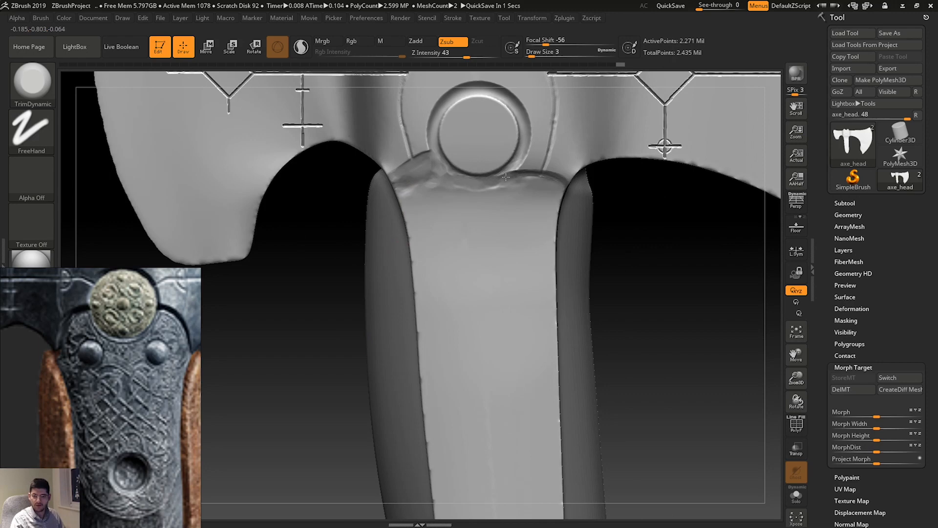
Carve down the seam beside the ring at the handle's right shoulder with ClayBuildup and smooth it.
key("b")
key("c")
key("b")
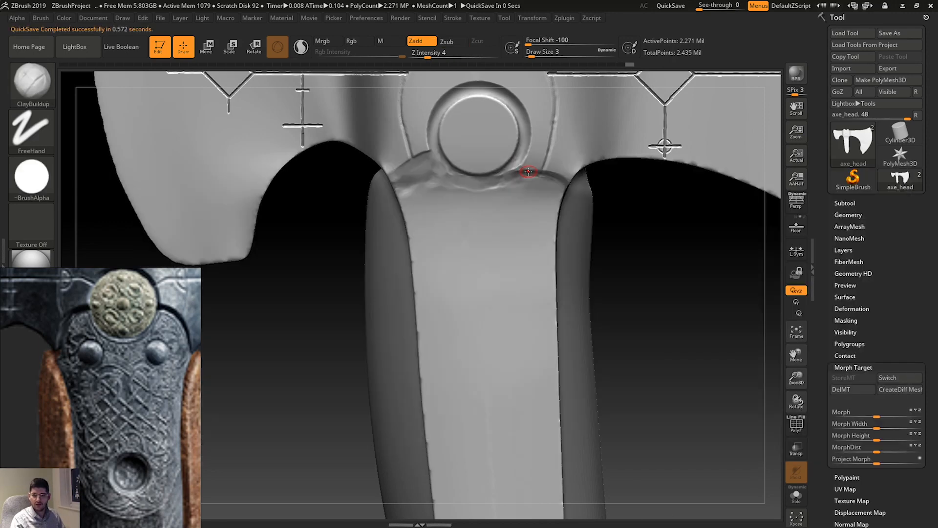
key("alt")
mouse_move(528, 166)
left_mouse_down("alt")
mouse_move(535, 153)
mouse_move(509, 168)
mouse_move(572, 172)
mouse_move(557, 162)
mouse_move(528, 166)
mouse_move(555, 166)
mouse_move(565, 180)
mouse_move(561, 156)
mouse_move(530, 153)
mouse_move(526, 167)
left_mouse_up("alt")
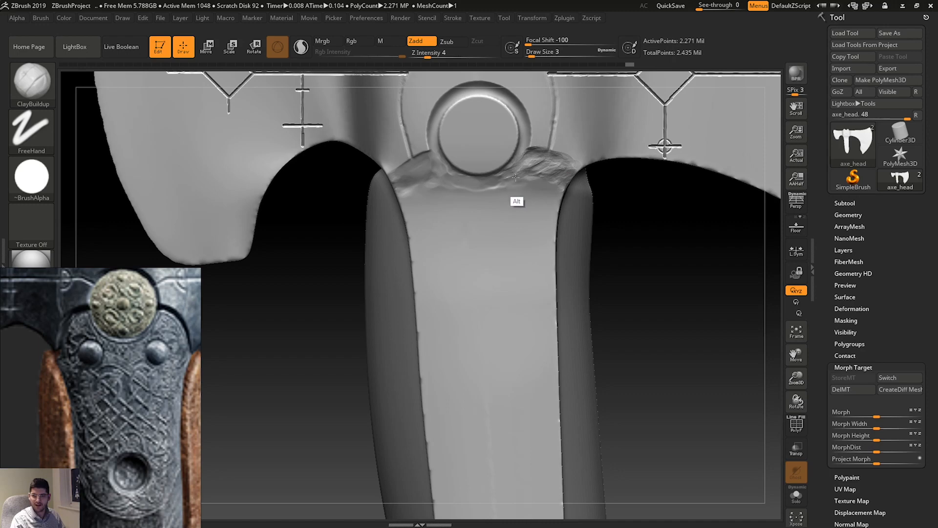
left_click(542, 186)
mouse_move(558, 172)
left_mouse_down("shift")
mouse_move(533, 167)
mouse_move(540, 157)
mouse_move(564, 173)
left_mouse_up("shift")
Flatten the carved right shoulder of the handle with the TrimDynamic brush.
key("b")
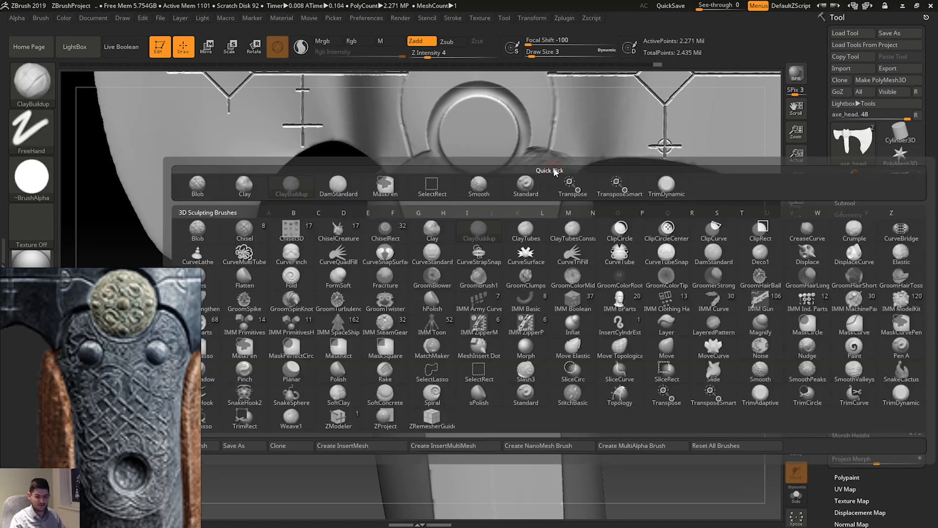
key("t")
key("a")
key("b")
key("t")
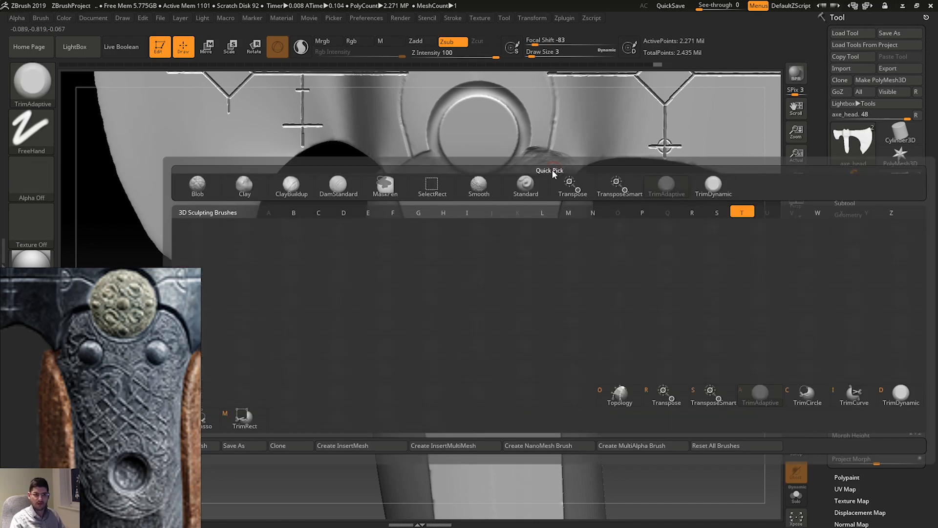
key("d")
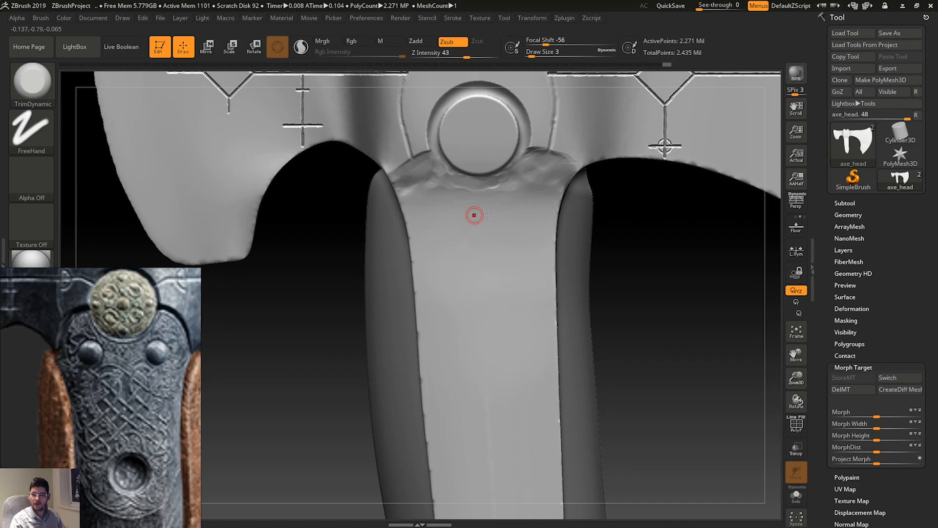
left_click_drag(633, 233, 650, 264)
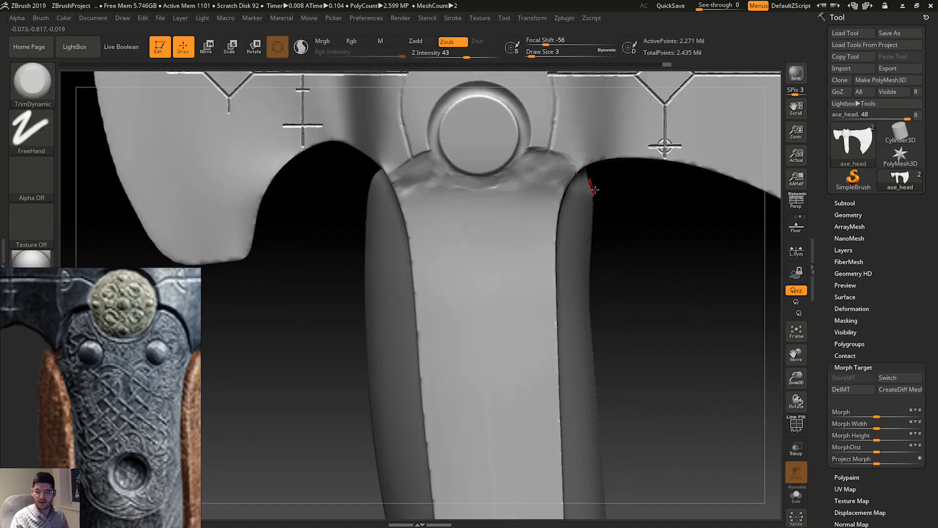
mouse_move(790, 350)
left_mouse_down()
mouse_move(786, 367)
mouse_move(781, 360)
left_mouse_up()
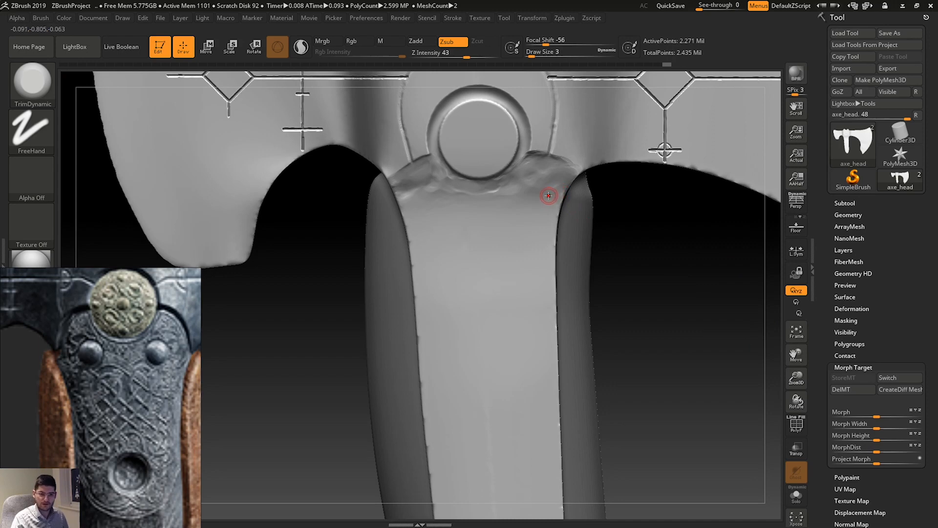
Switch to the DamStandard brush and set its stroke type to FreeHand.
key("b")
key("d")
key("s")
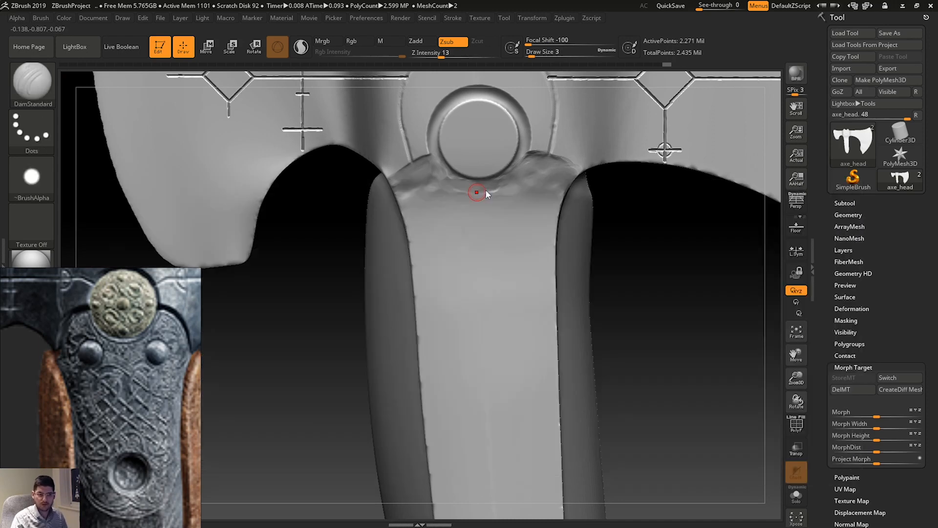
left_click(40, 180)
left_click(31, 134)
left_click(141, 138)
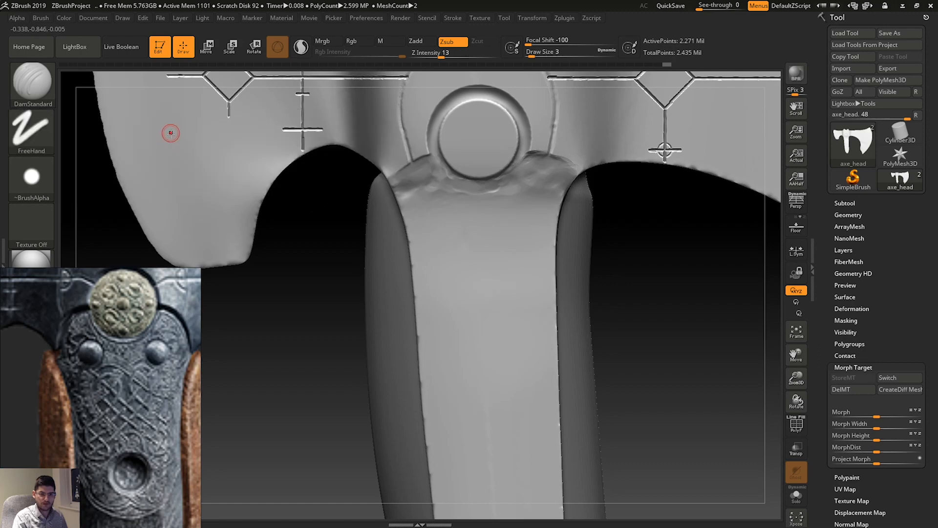
Test DamStandard strokes on the handle's upper face and undo them.
left_click_drag(493, 294, 481, 328)
key("ctrl+z")
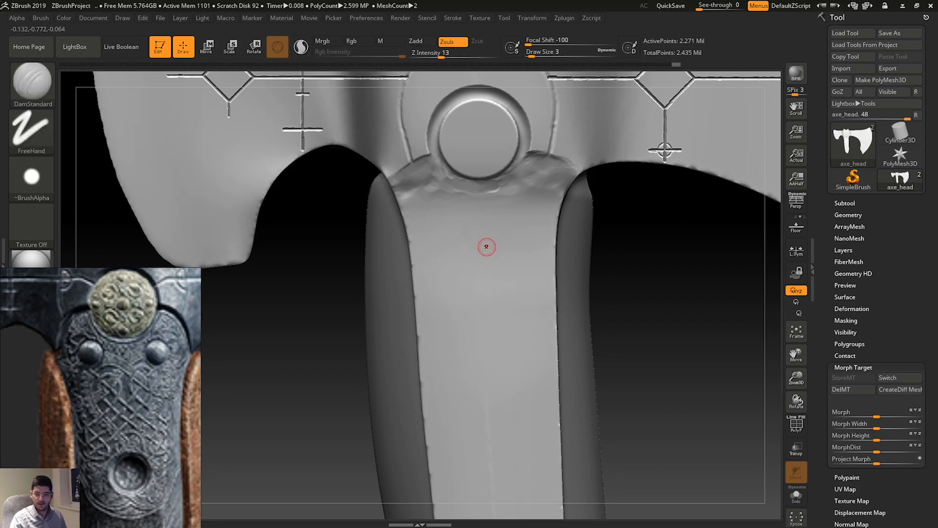
mouse_move(477, 232)
left_mouse_down()
mouse_move(501, 244)
mouse_move(450, 212)
left_mouse_up()
key("ctrl+z")
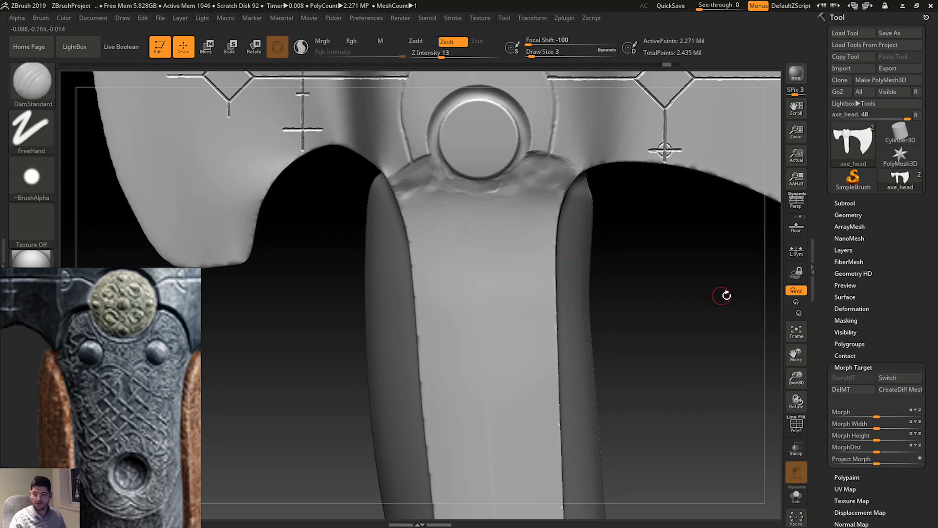
Set the DamStandard brush to Zadd with a Z Intensity of 19 for raised strokes beneath the ring.
left_click_drag(796, 354, 800, 422)
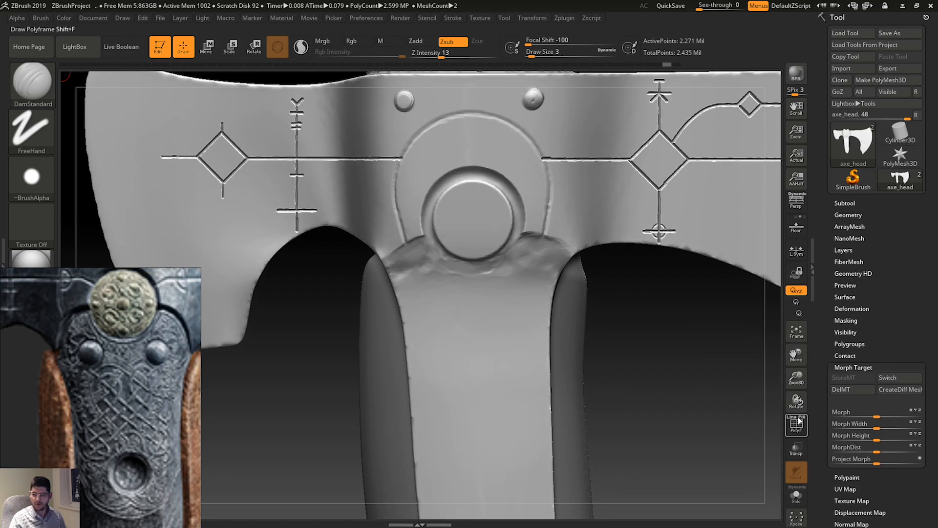
left_click_drag(797, 378, 796, 411)
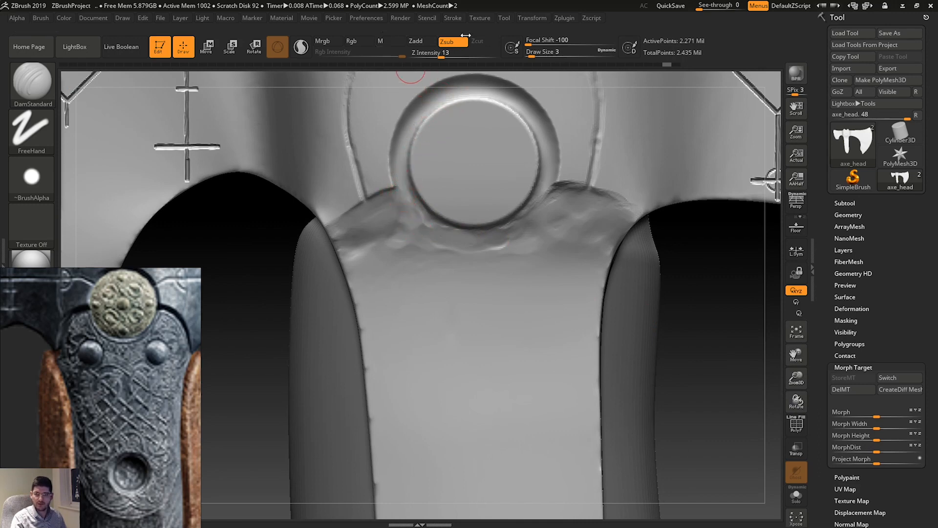
left_click(416, 41)
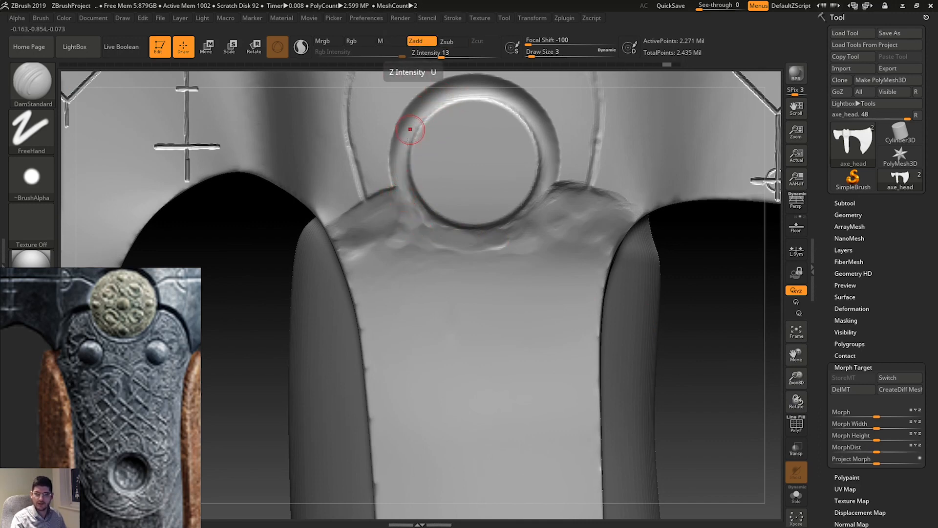
key("ctrl")
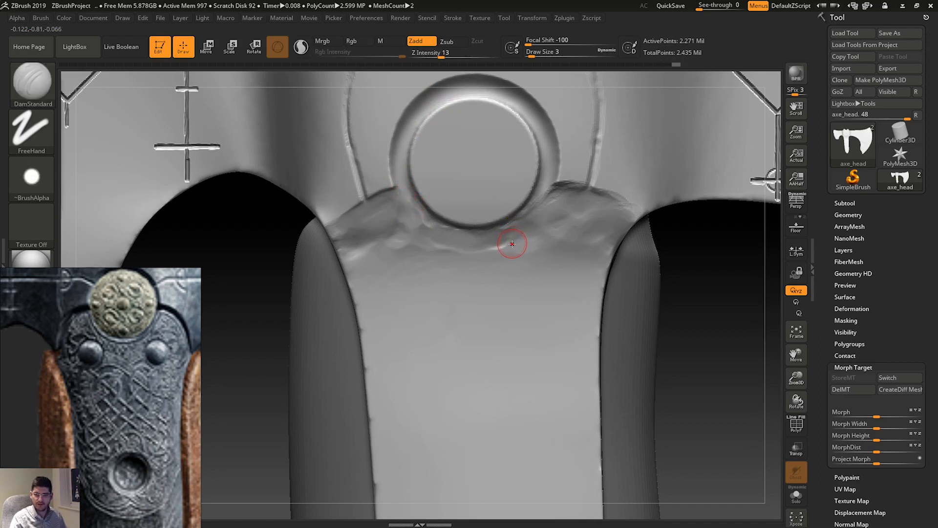
key("space")
mouse_move(548, 286)
left_mouse_down()
mouse_move(538, 285)
mouse_move(547, 285)
left_mouse_up()
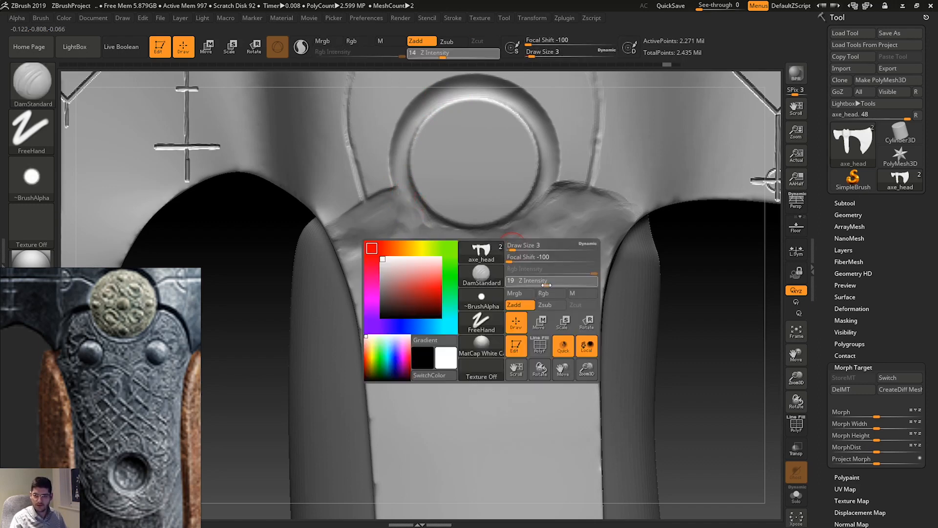
Test a curling raised DamStandard stroke on the handle face below the ring and undo it.
left_click_drag(478, 263, 497, 345)
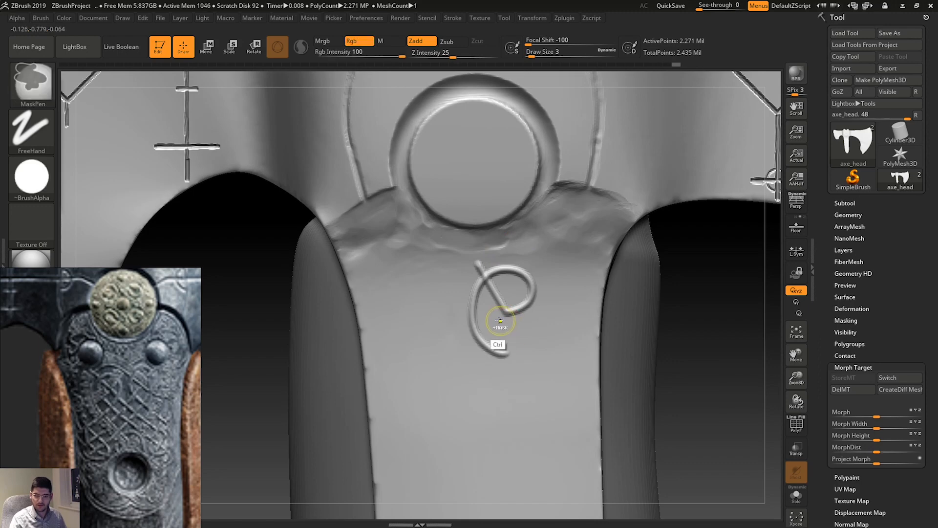
key("ctrl+z")
key("ctrl+z")
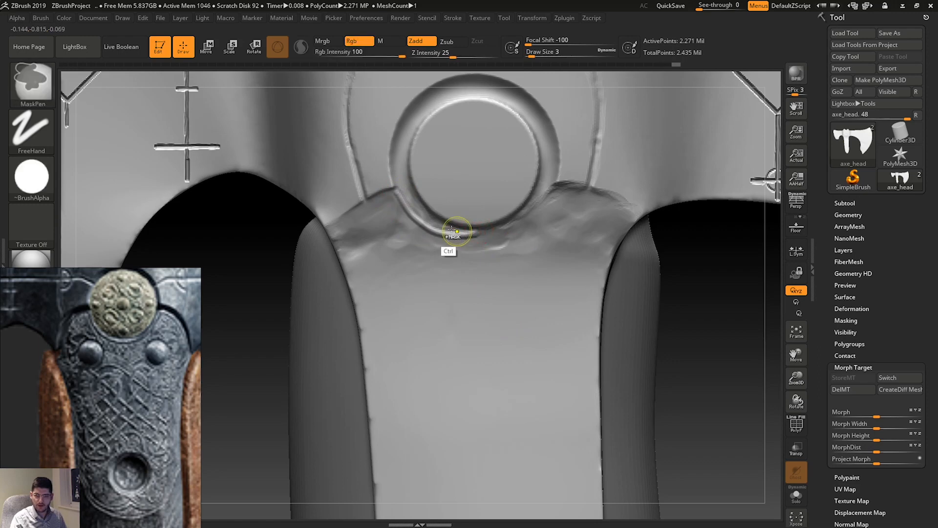
Try raising a thin DamStandard ridge along the central ring's lower edge, undoing and redrawing the stroke.
key("ctrl+z")
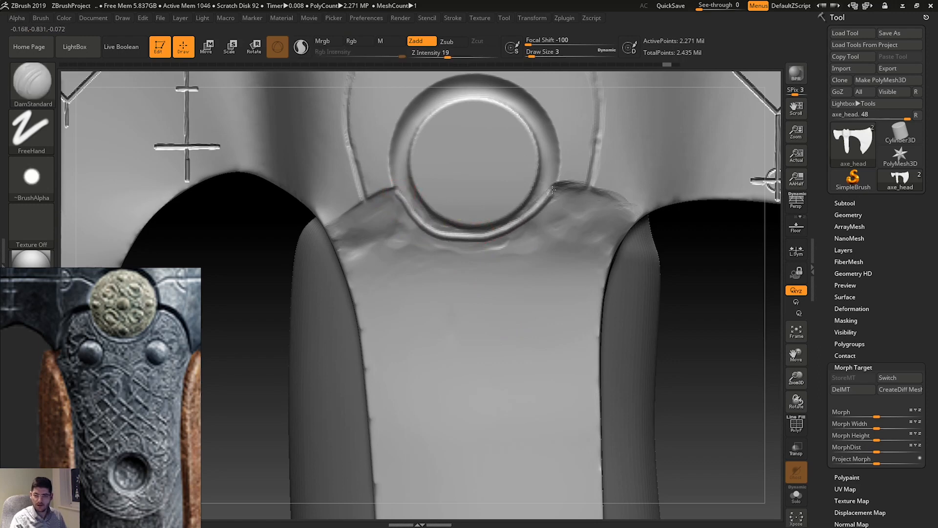
mouse_move(555, 185)
left_mouse_down()
mouse_move(497, 210)
mouse_move(399, 197)
left_mouse_up()
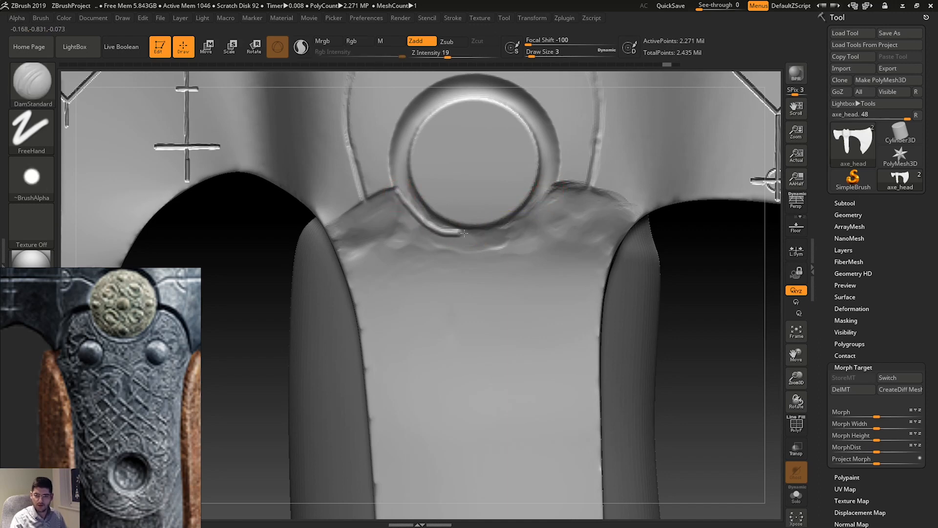
left_click_drag(465, 233, 484, 231)
key("ctrl+z")
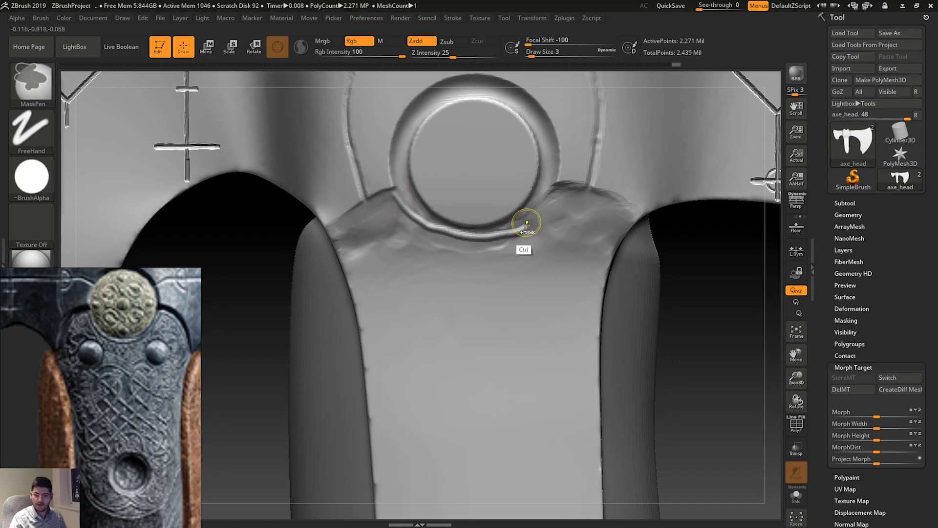
key("ctrl+z")
left_click_drag(421, 209, 393, 205)
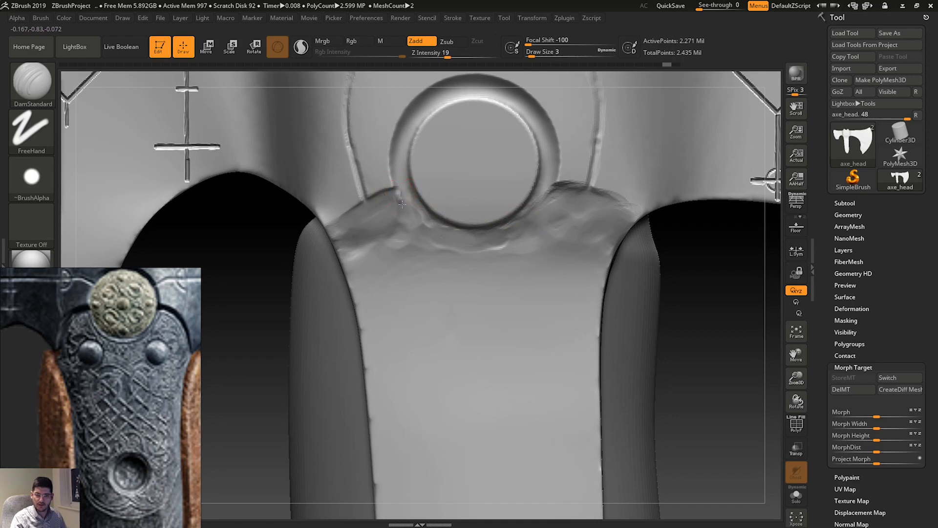
key("ctrl+z")
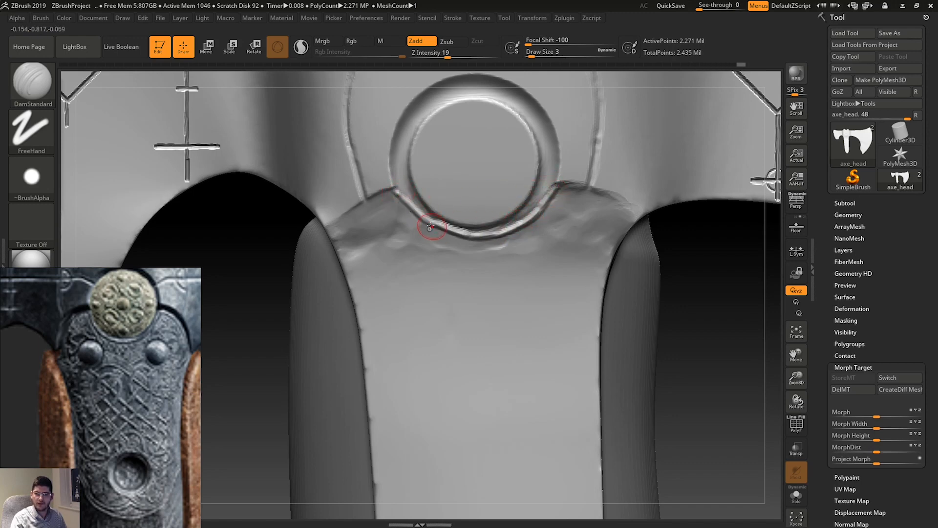
Undo the ridge strokes along the ring's lower edge, returning to the smoothed and trimmed handle shoulders.
key("ctrl+z")
key("ctrl+z")
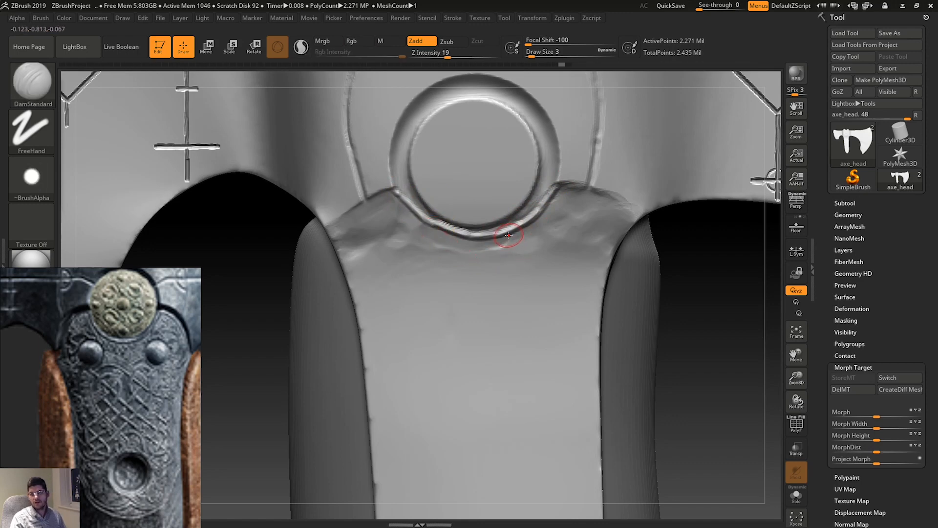
key("ctrl")
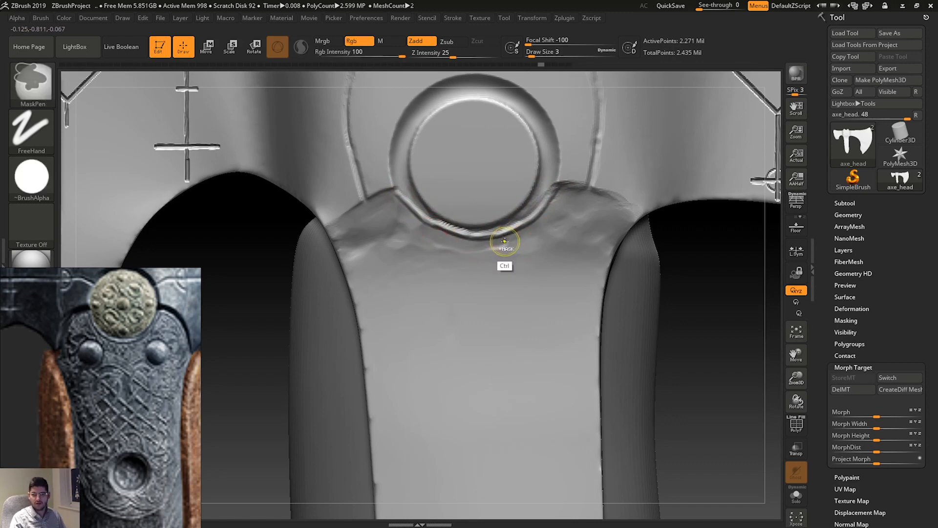
key("ctrl+z")
key("ctrl+z")
key("ctrl+z")
key("ctrl+z")
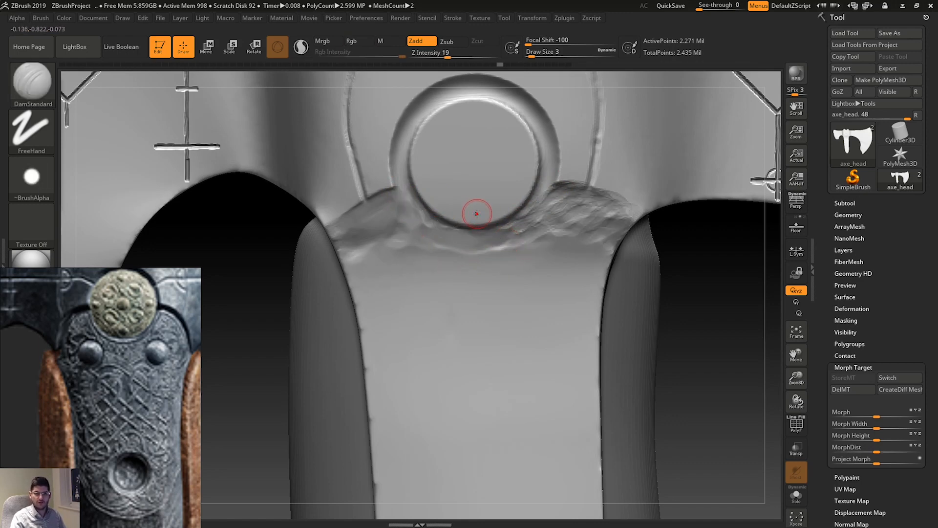
key("ctrl+shift+z")
key("ctrl+shift+z")
key("ctrl+shift+z")
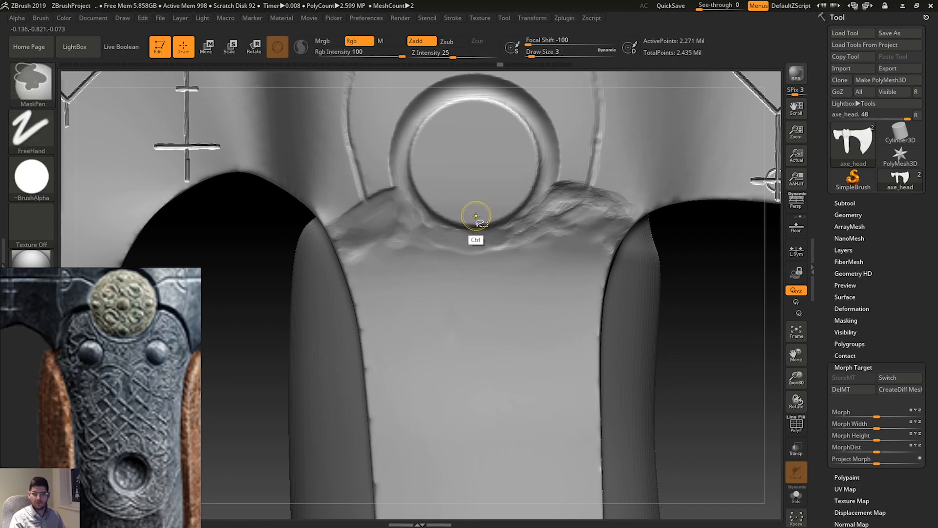
key("ctrl+z")
key("ctrl")
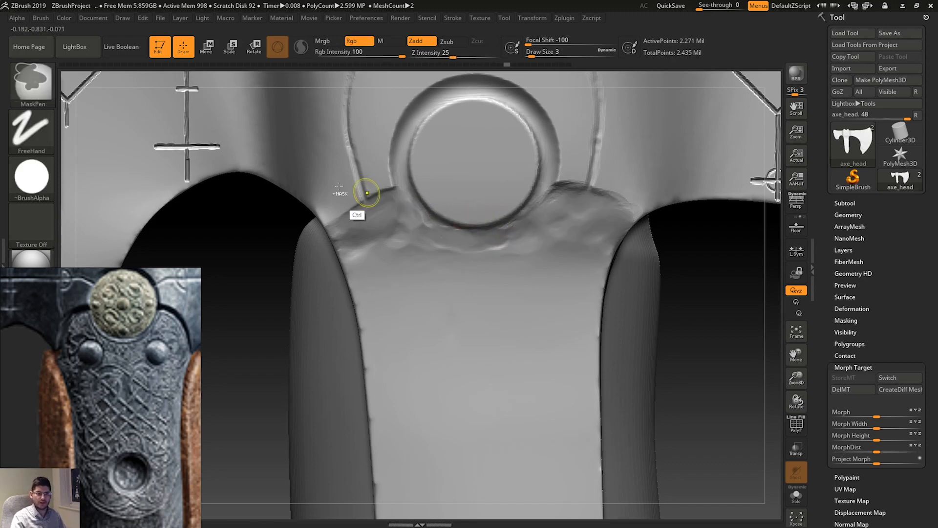
Set the MaskPen to a DragRect stroke and mask the circular face inside the central ring.
left_click(31, 129)
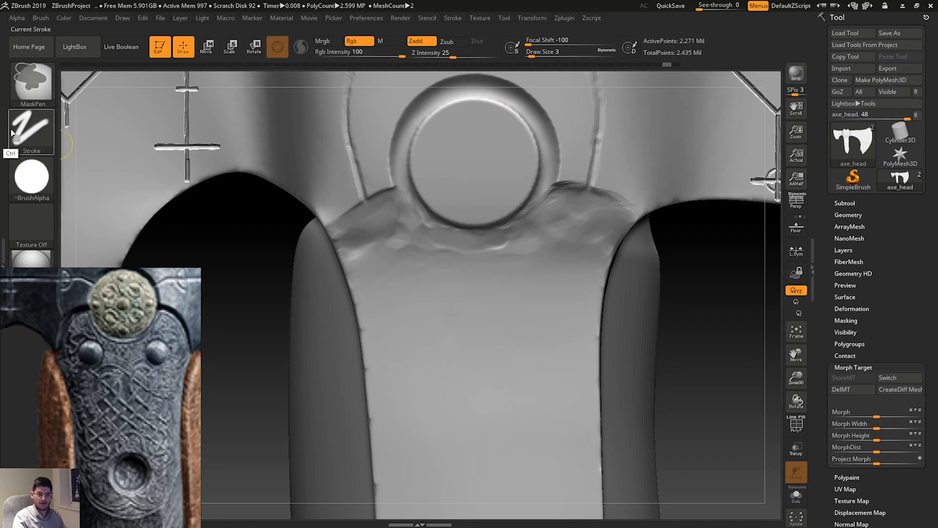
left_click(30, 131)
left_click(137, 139)
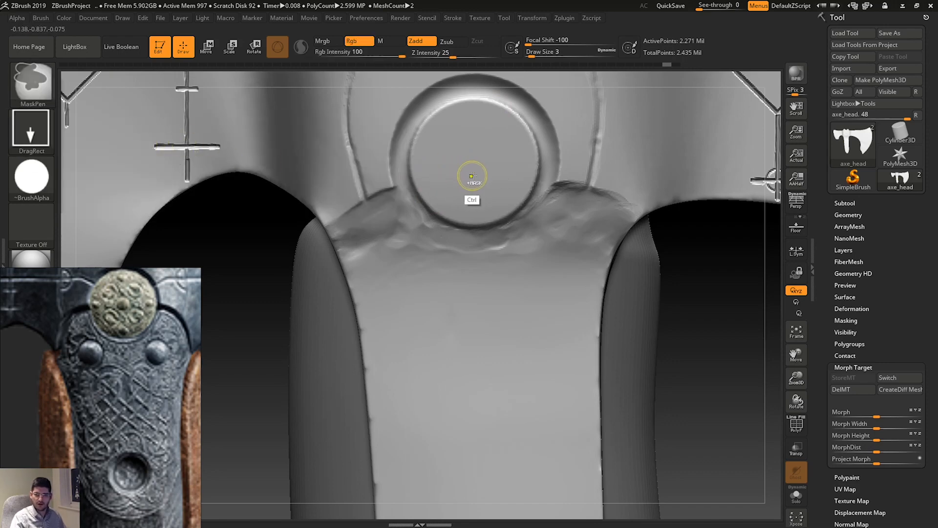
mouse_move(473, 173)
left_mouse_down("ctrl")
mouse_move(528, 123)
mouse_move(579, 100)
left_mouse_up("ctrl")
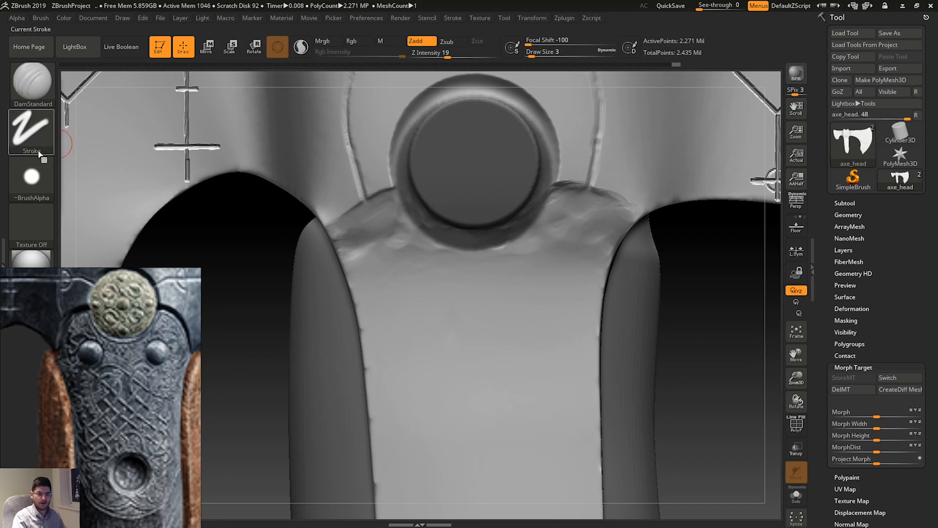
Try stamping a raised ring around the central disc using DamStandard with a DragRect stroke and Alpha 09, undoing each stamp.
left_click(30, 137)
left_click(124, 136)
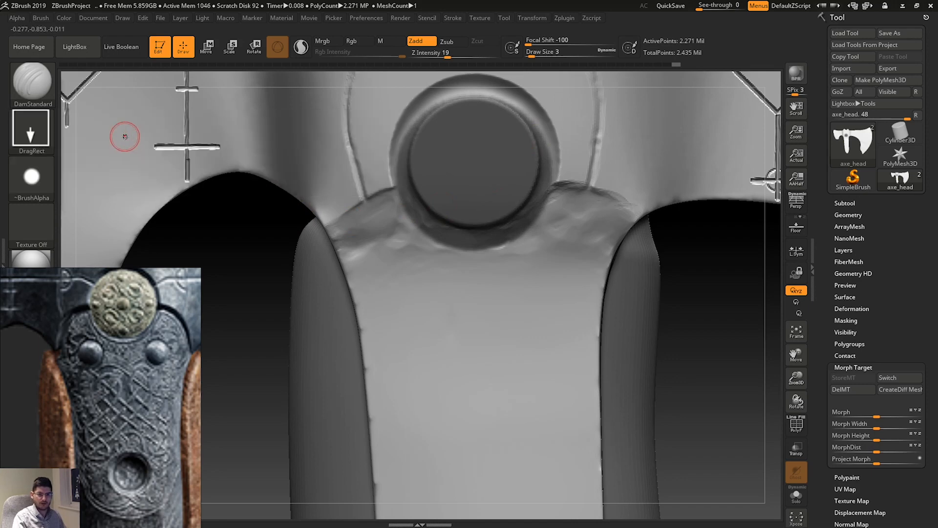
left_click(32, 176)
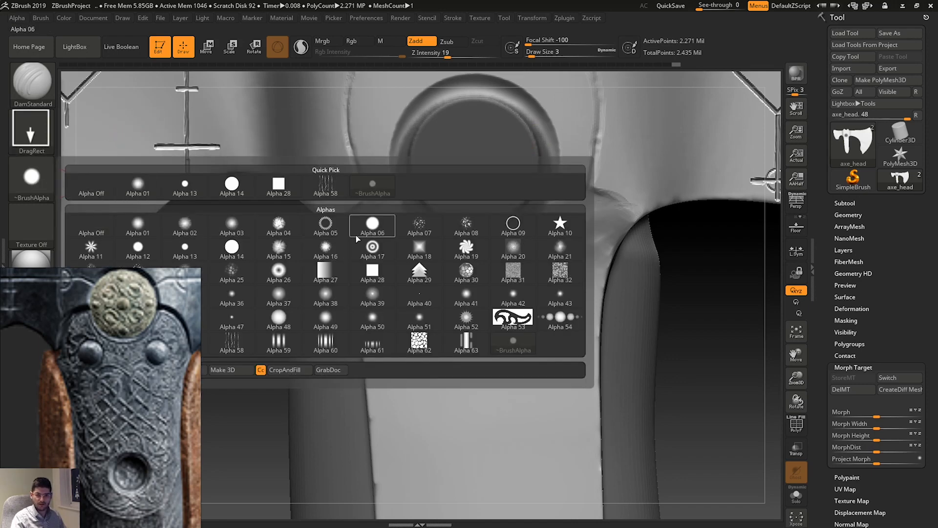
left_click(513, 224)
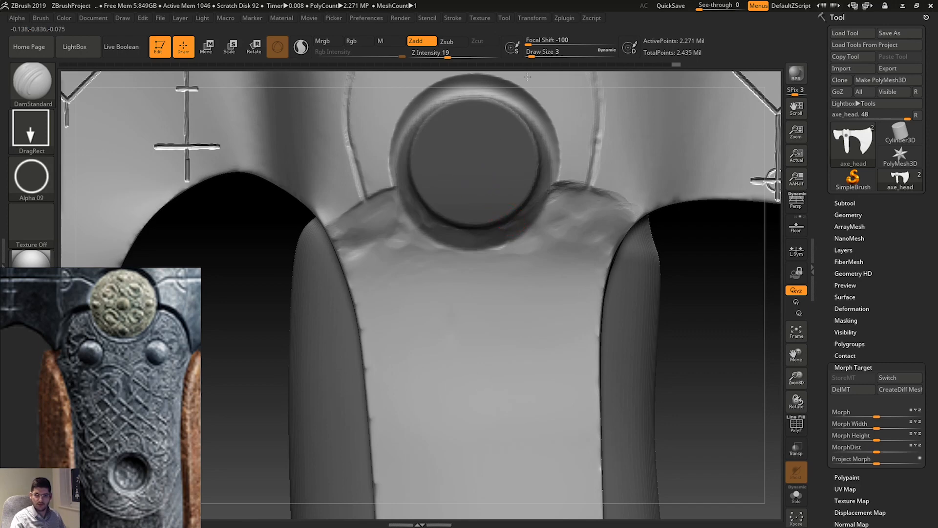
left_click_drag(527, 77, 530, 84)
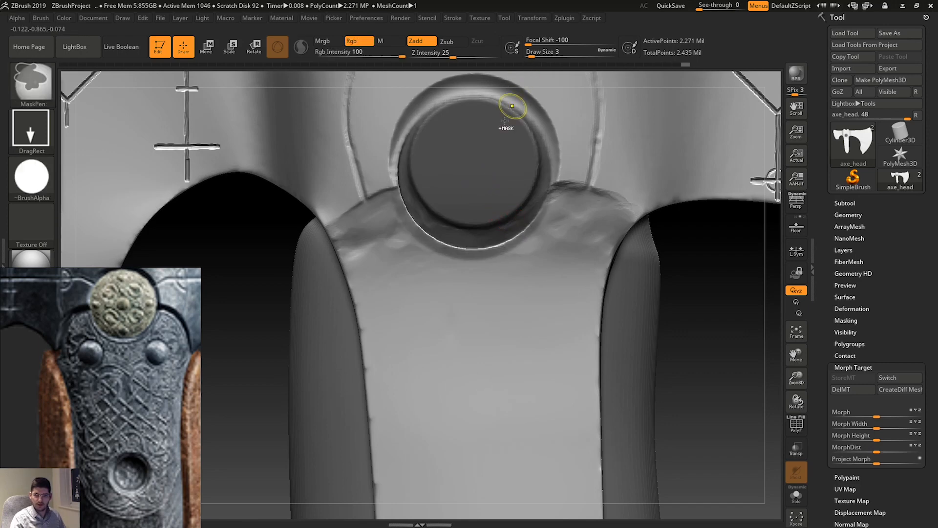
key("ctrl+z")
left_click_drag(502, 119, 535, 71)
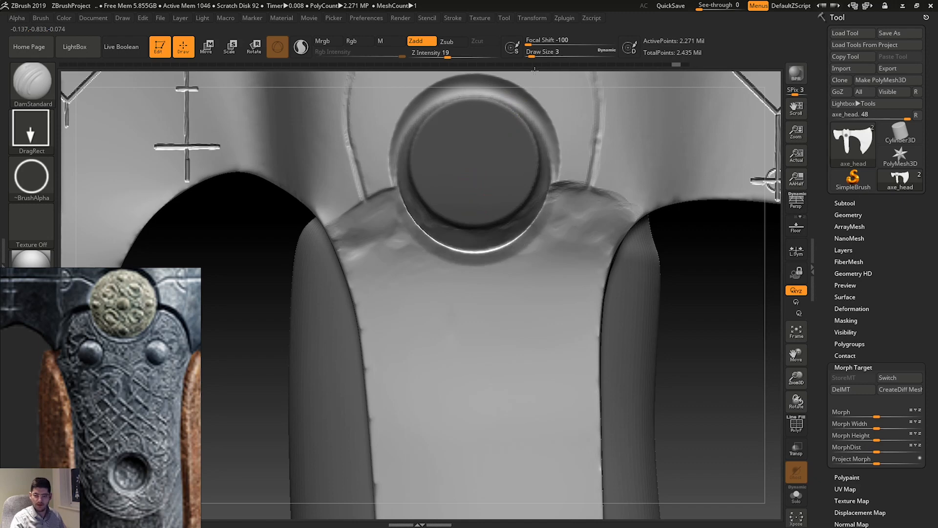
key("ctrl+z")
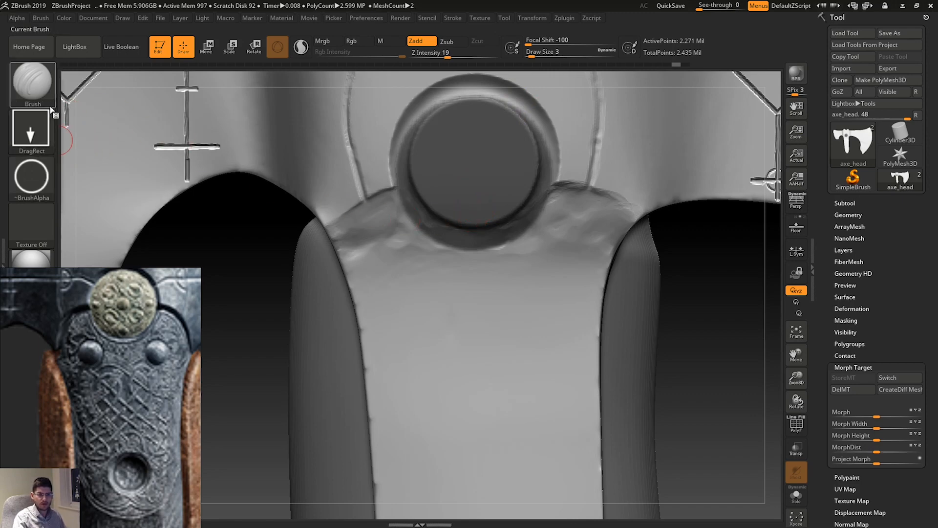
Test DamStandard ring stamps on the handle face at Draw Size 17, including one at Z Intensity 41, and undo them.
left_click(538, 55)
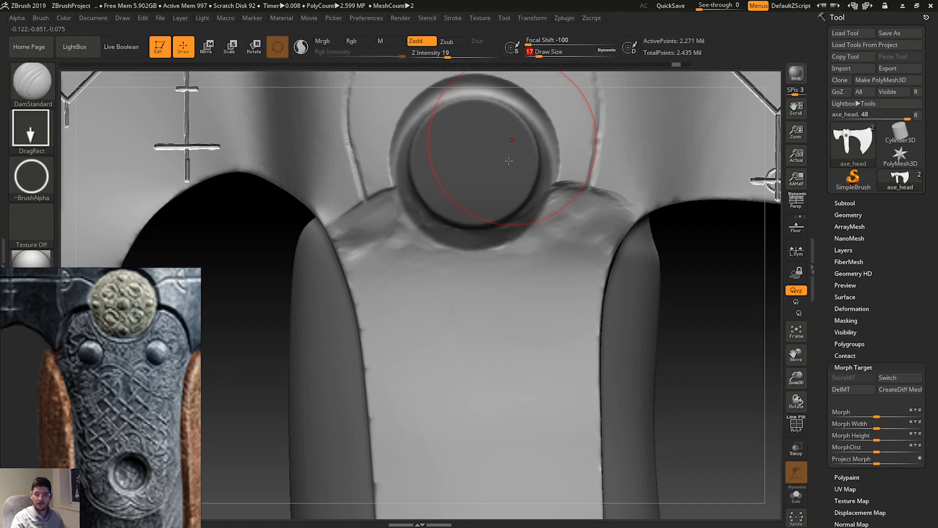
left_click_drag(489, 264, 517, 251)
key("ctrl+z")
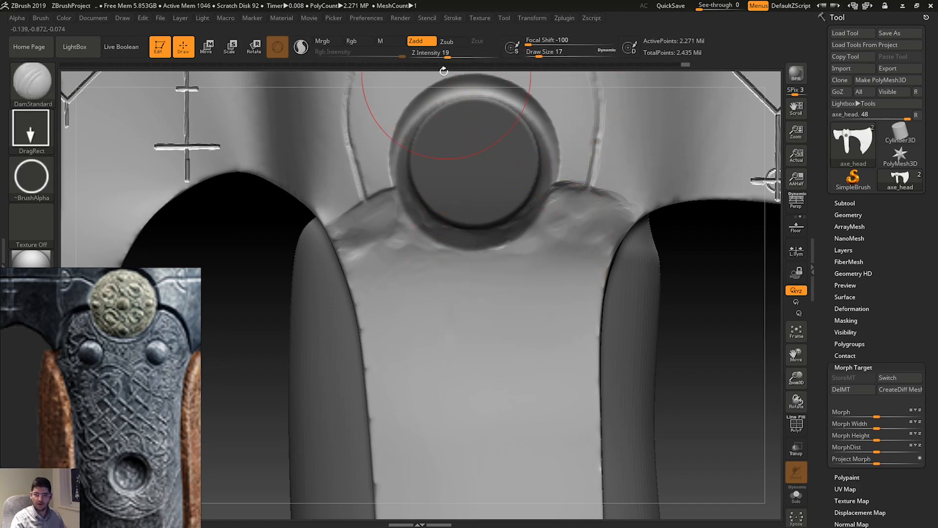
left_click(431, 55)
left_click_drag(447, 333, 491, 289)
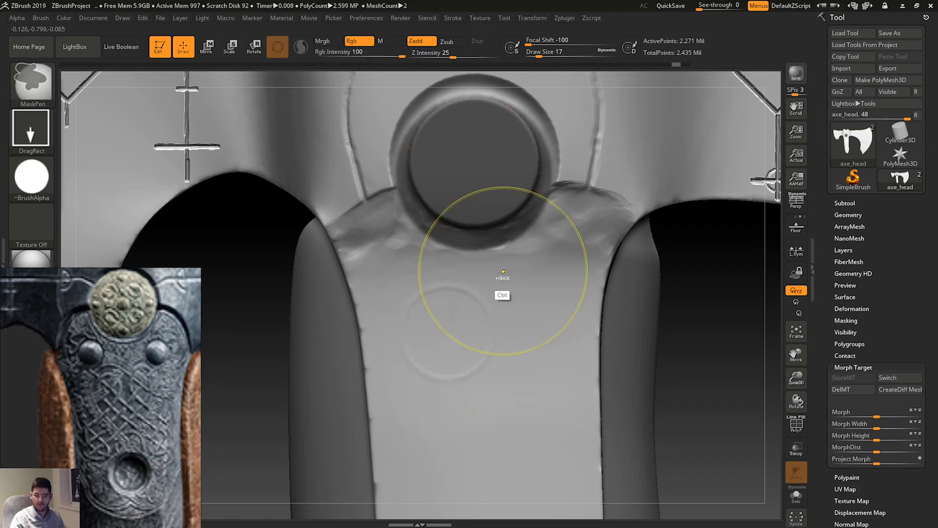
key("ctrl+z")
left_click(465, 55)
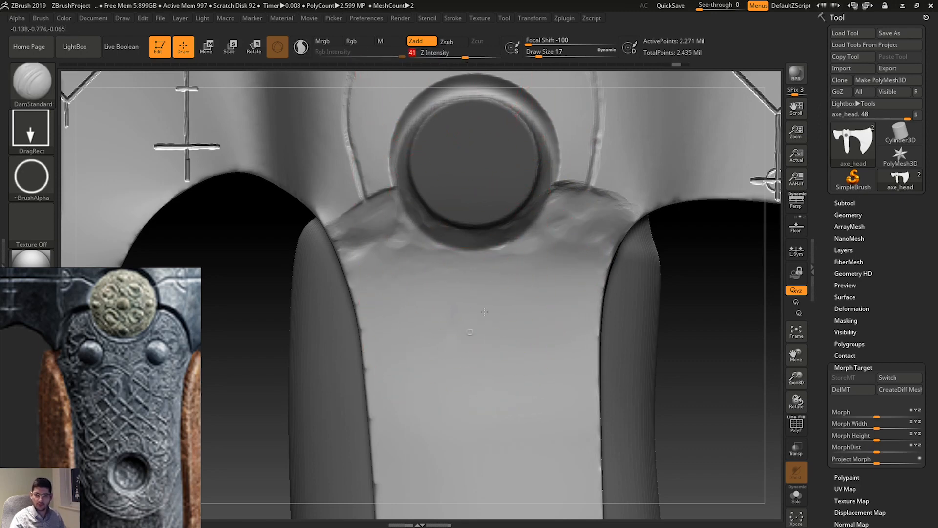
left_click_drag(469, 332, 503, 364)
key("ctrl+z")
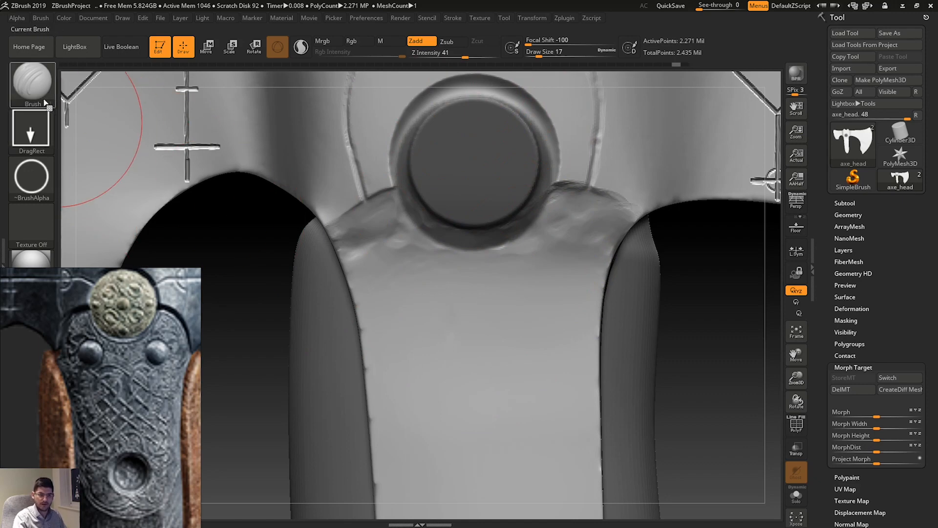
Switch to the ClayBuildup brush and give it a DragRect stroke with Alpha 09.
key("b")
key("c")
key("b")
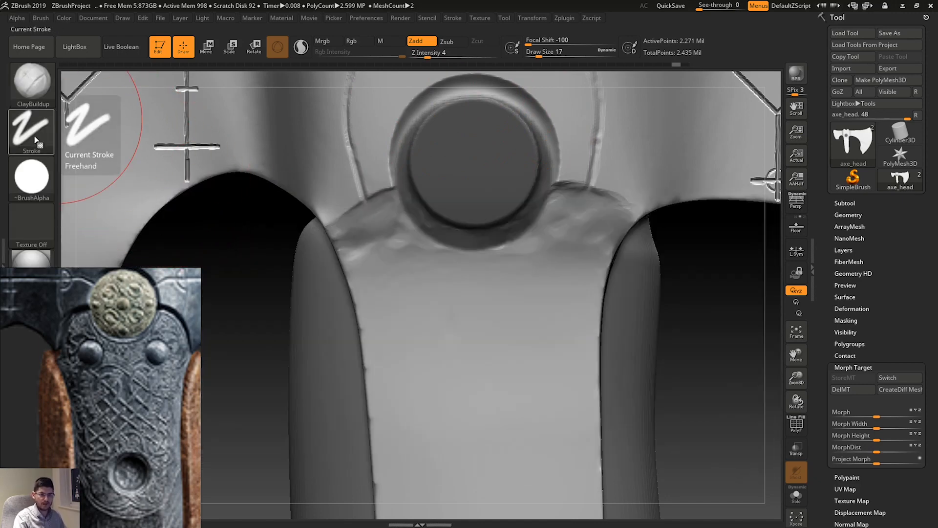
left_click(30, 123)
left_click(128, 139)
left_click(32, 177)
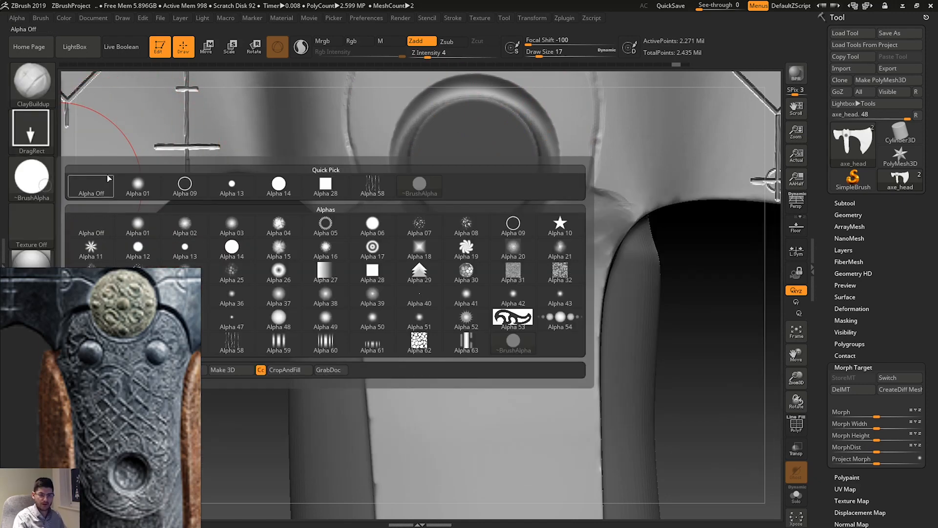
left_click(183, 184)
Set ClayBuildup's Z Intensity to 26 while testing ring stamps on the handle face and around the central ring, undoing each.
left_click_drag(449, 332, 486, 342)
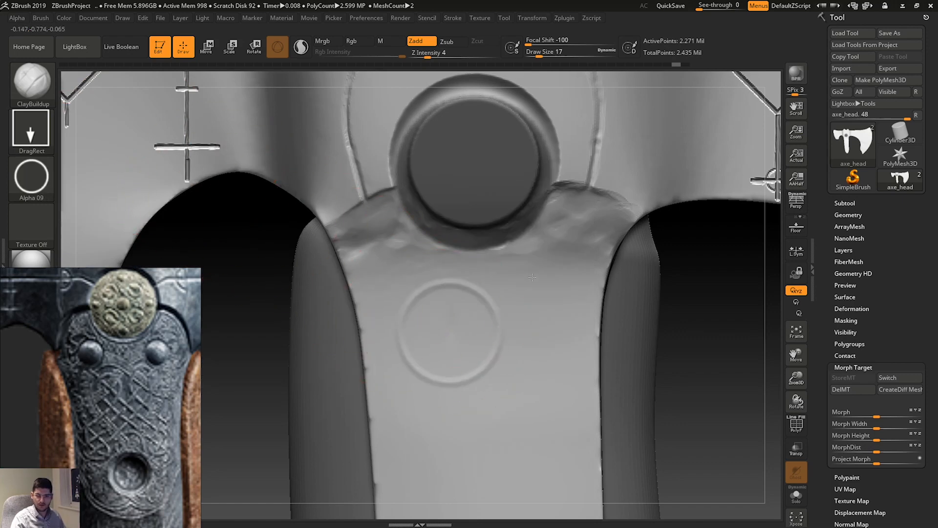
key("ctrl+z")
key("ctrl+z")
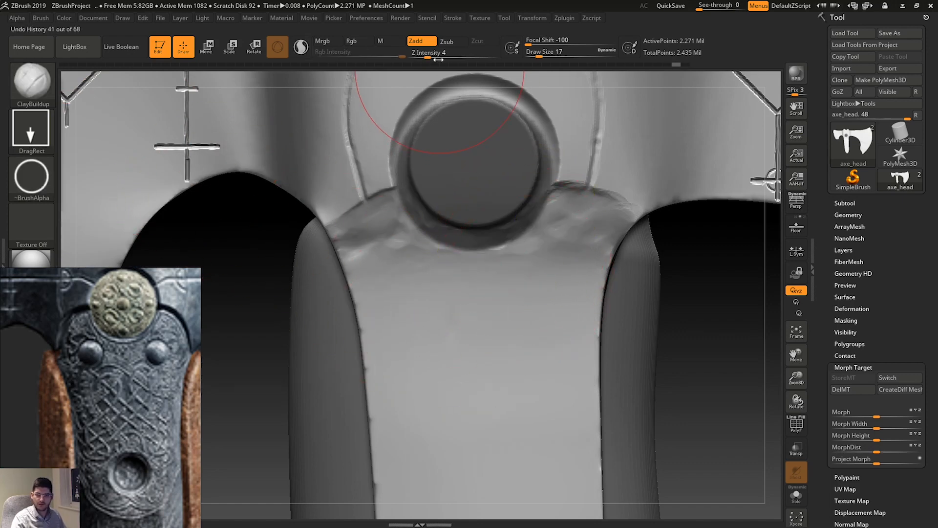
left_click_drag(448, 60, 454, 57)
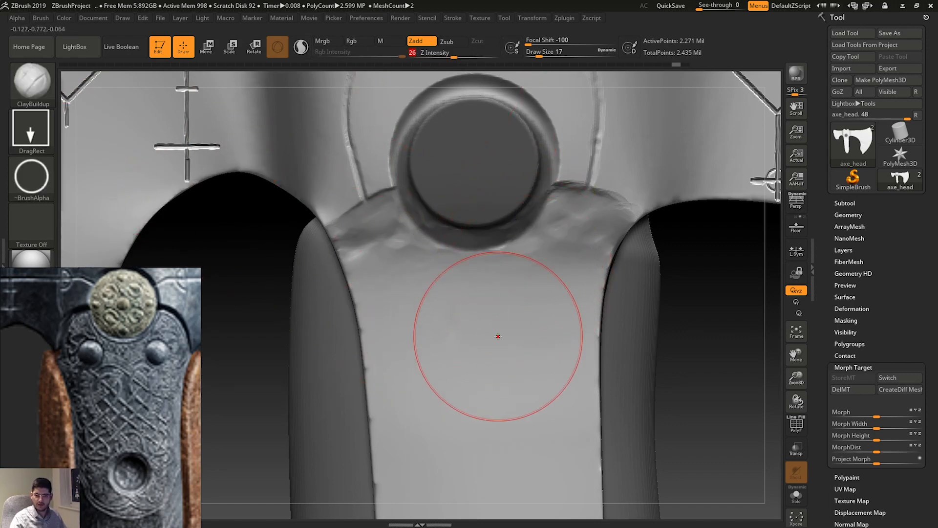
left_click_drag(497, 336, 561, 271)
key("ctrl+z")
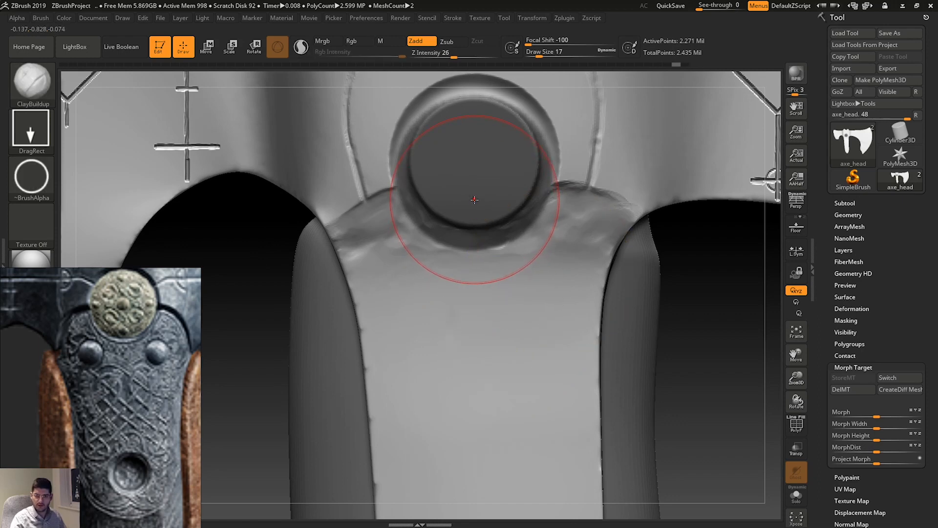
left_click_drag(476, 198, 530, 111)
key("ctrl+z")
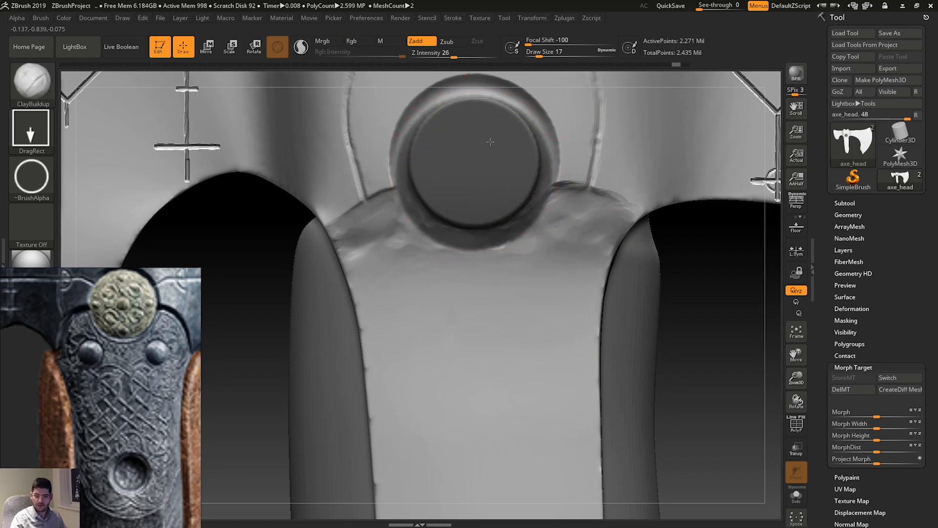
left_click_drag(530, 65, 538, 51)
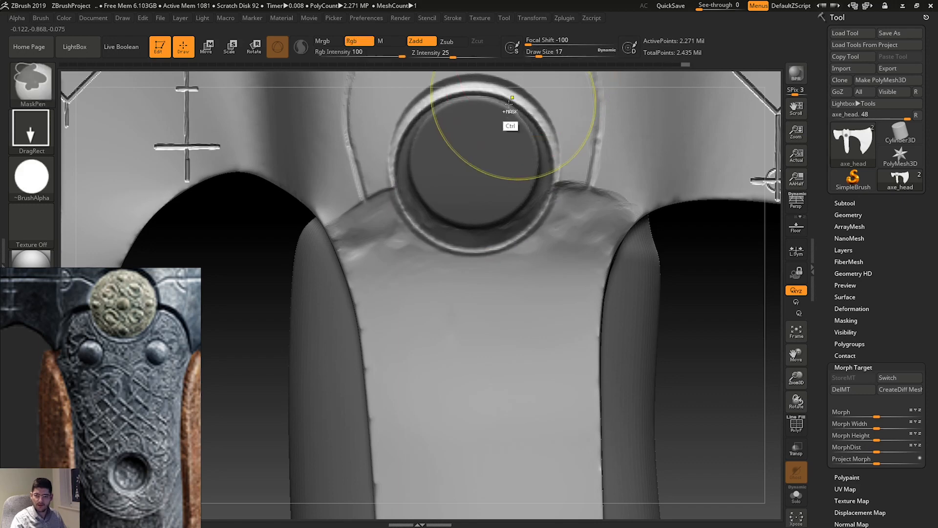
key("ctrl+z")
Extend the mask over the central ring's upper band and stamp a raised ClayBuildup rim along its lower edge.
key("ctrl")
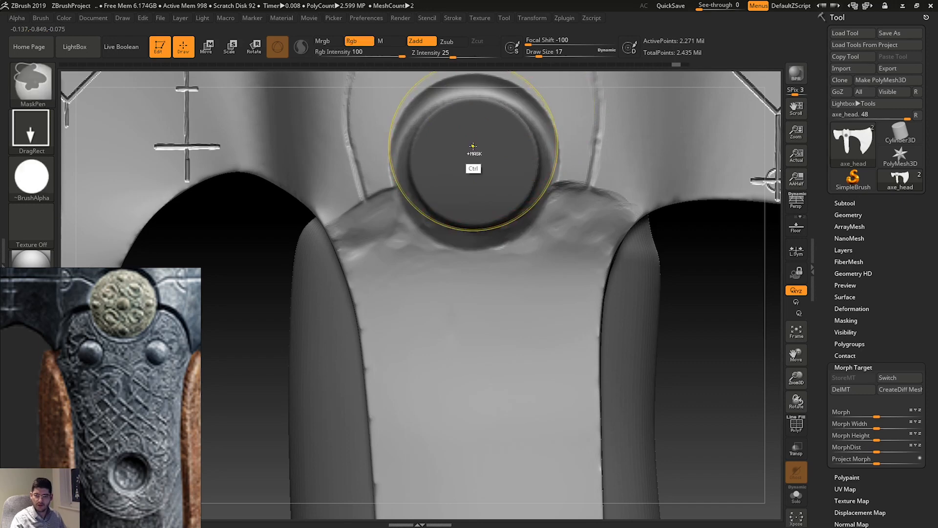
left_click_drag(517, 72, 575, 41, "ctrl")
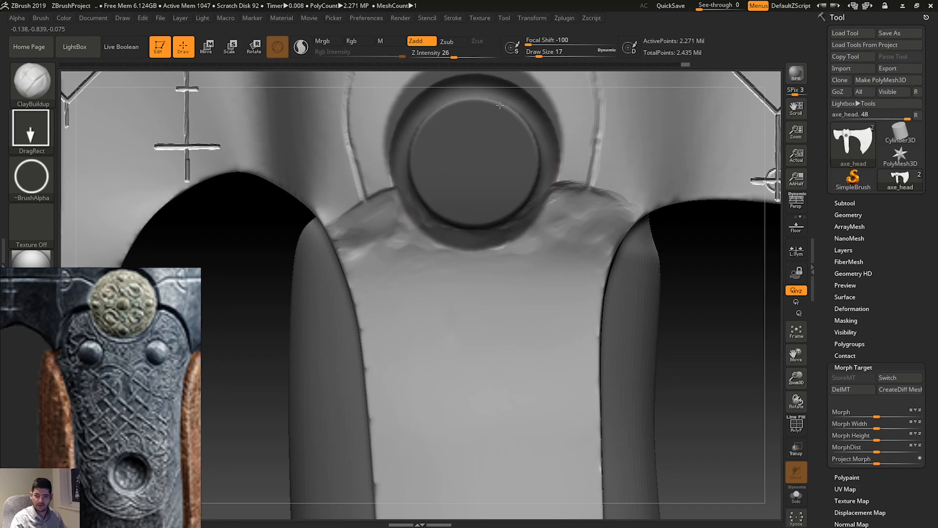
left_click_drag(529, 51, 537, 48)
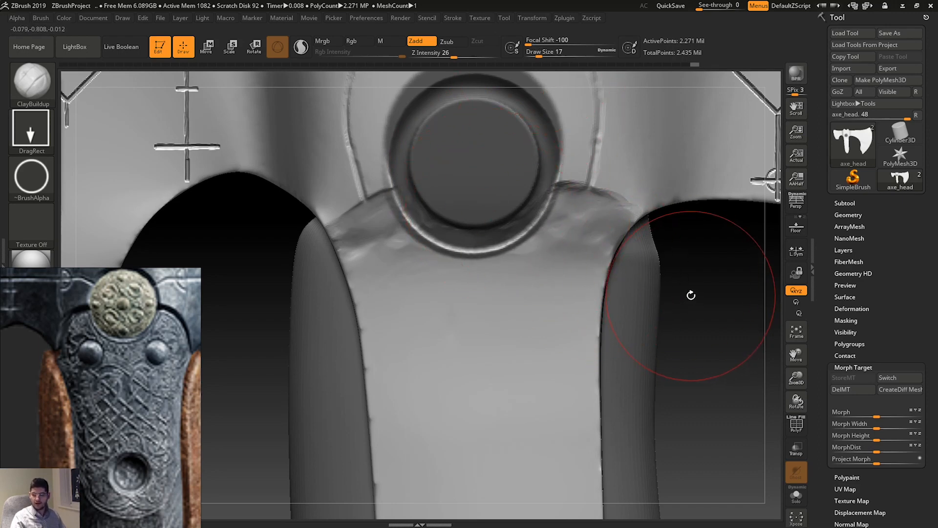
Clear the mask and check the raised rim below the ring from oblique and front angles.
key("ctrl")
mouse_move(697, 297)
left_mouse_down("ctrl")
mouse_move(731, 271)
mouse_move(721, 272)
mouse_move(709, 250)
left_mouse_up("ctrl")
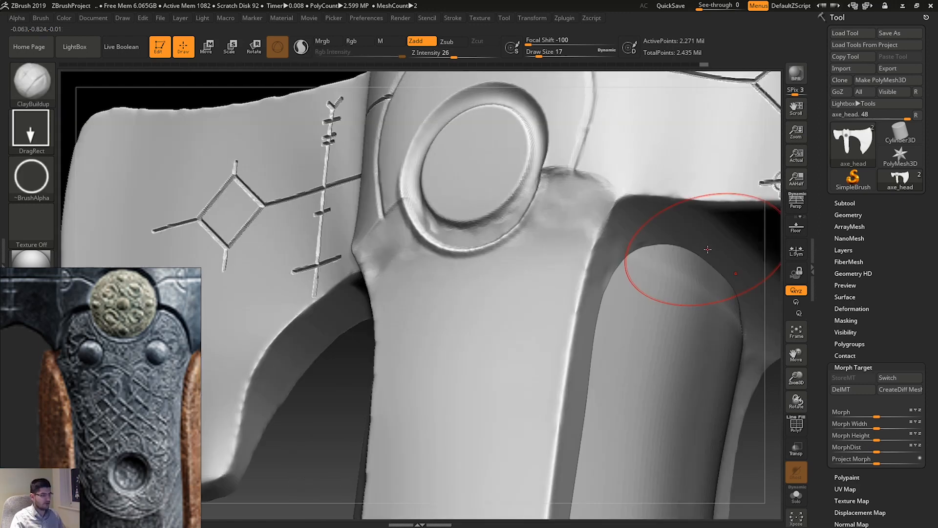
left_click_drag(757, 377, 772, 431)
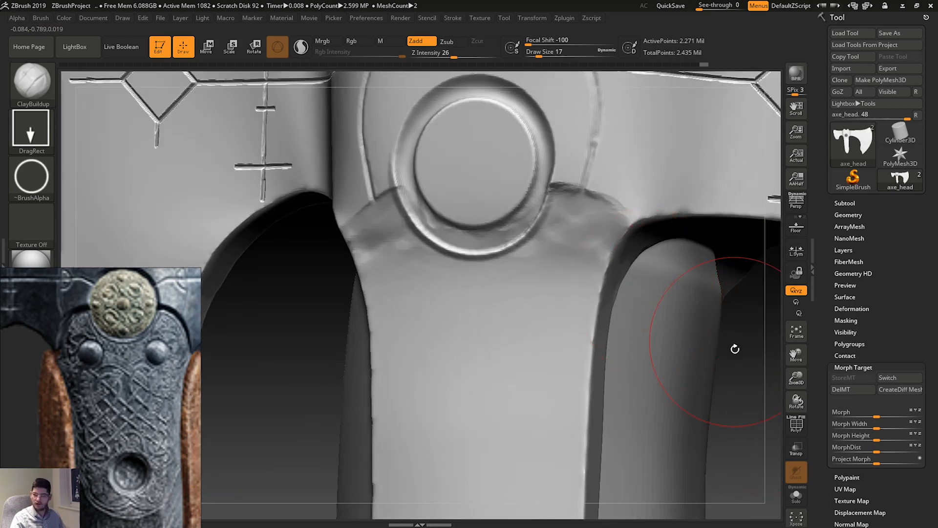
left_click_drag(735, 349, 737, 350, "shift")
Set the ClayBuildup brush to a FreeHand stroke with Alpha 13 and a Draw Size of 8.
key("b")
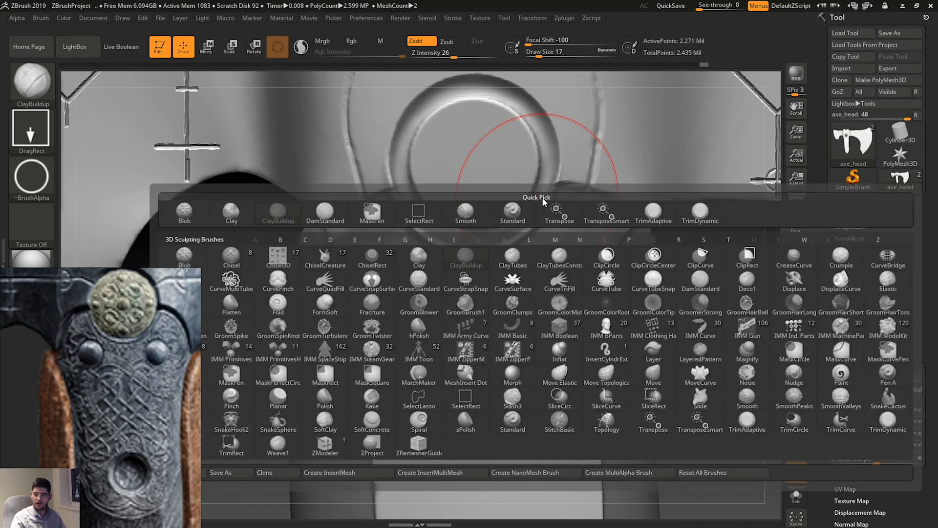
key("c")
key("b")
key("space")
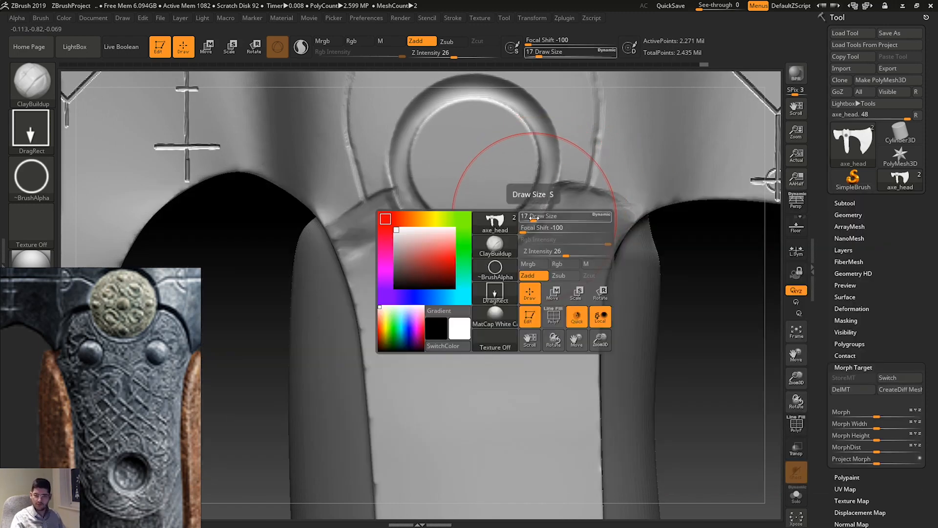
left_click(30, 128)
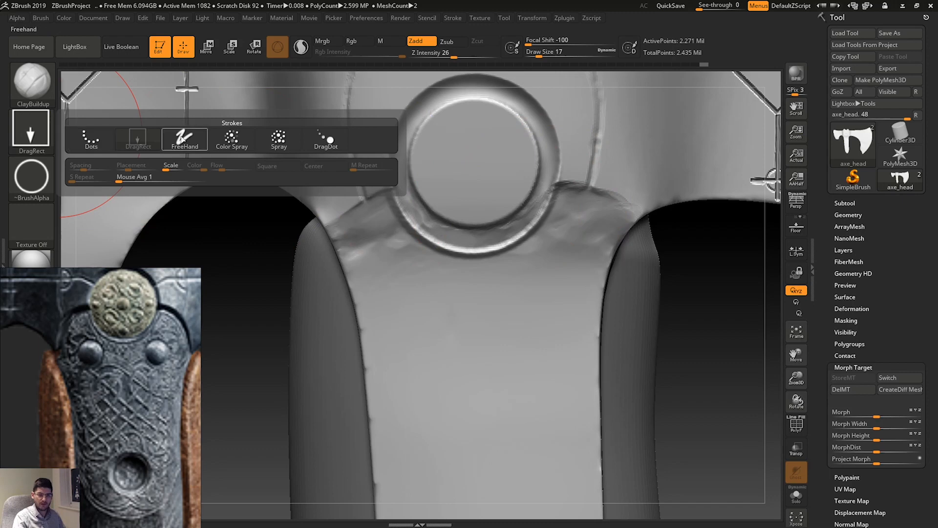
left_click(184, 139)
left_click(48, 178)
left_click(191, 243)
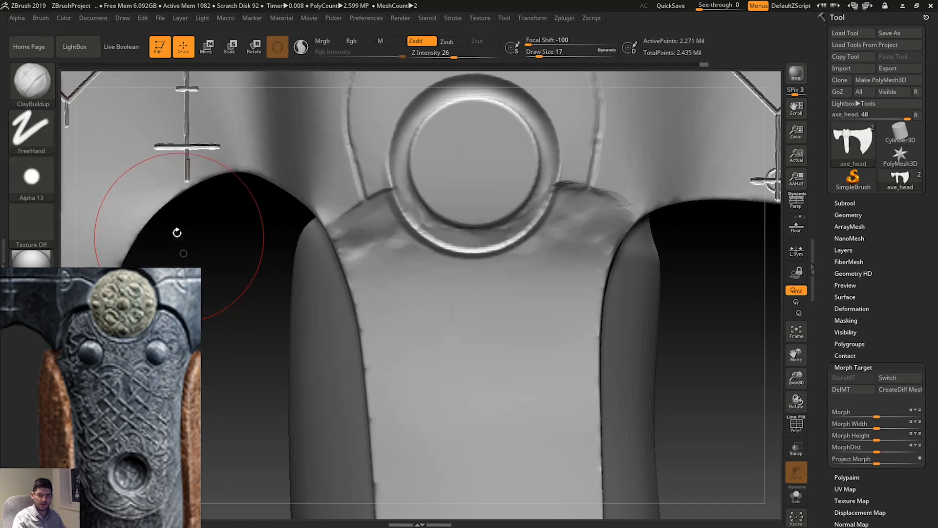
key("space")
left_click_drag(416, 247, 409, 246)
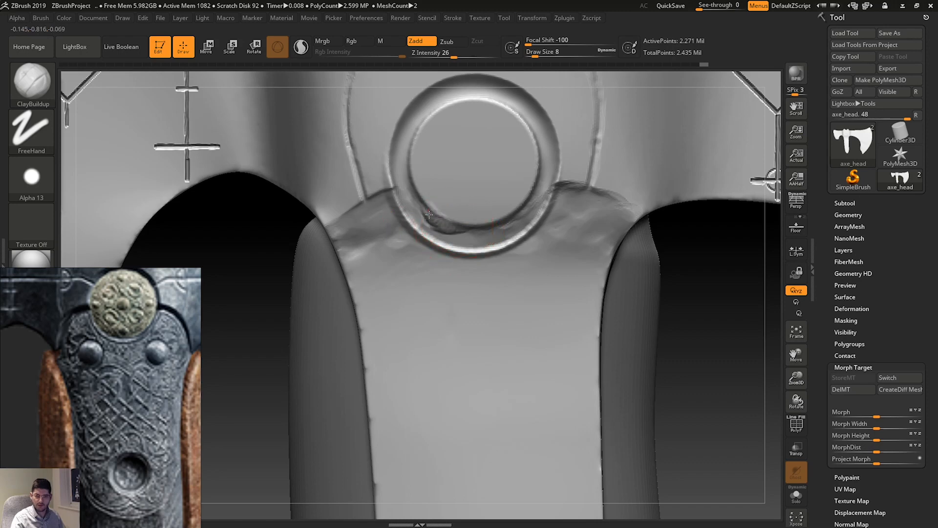
Try ClayBuildup strokes and a smoothing pass inside the ring's lower rim, undoing each one.
key("ctrl+z")
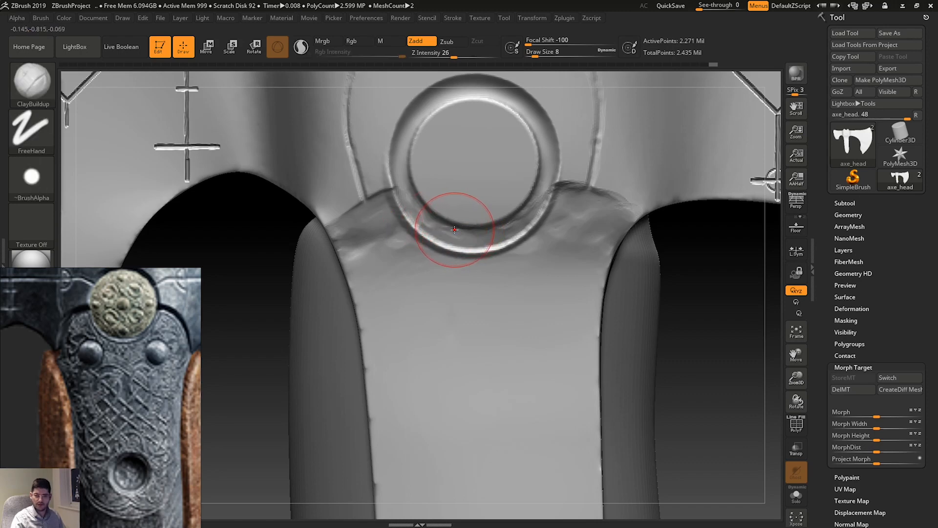
mouse_move(455, 226)
left_mouse_down("shift")
mouse_move(495, 225)
mouse_move(517, 210)
left_mouse_up("shift")
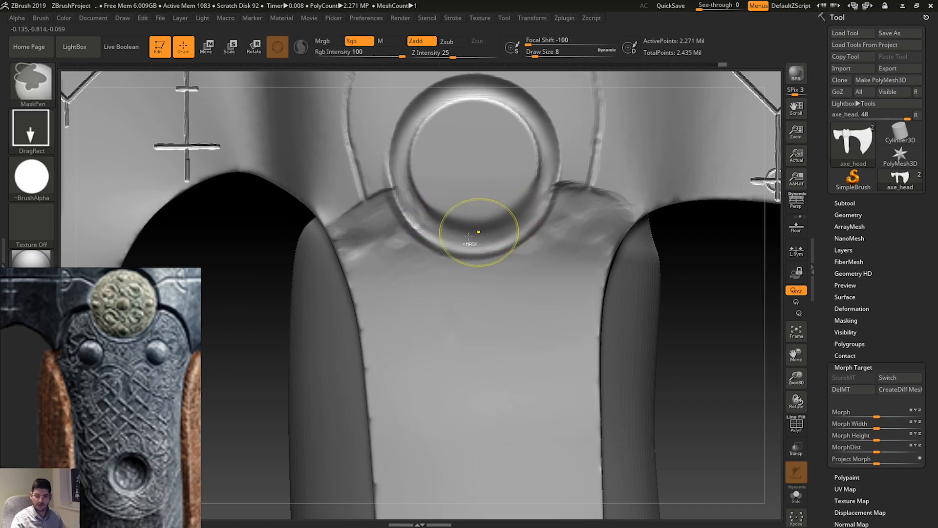
key("ctrl+z")
mouse_move(430, 217)
left_mouse_down()
mouse_move(424, 206)
mouse_move(453, 232)
mouse_move(447, 226)
left_mouse_up()
key("ctrl+z")
Try ClayBuildup strokes with Alpha 03 inside the central ring's lower rim, and undo them.
left_click(47, 194)
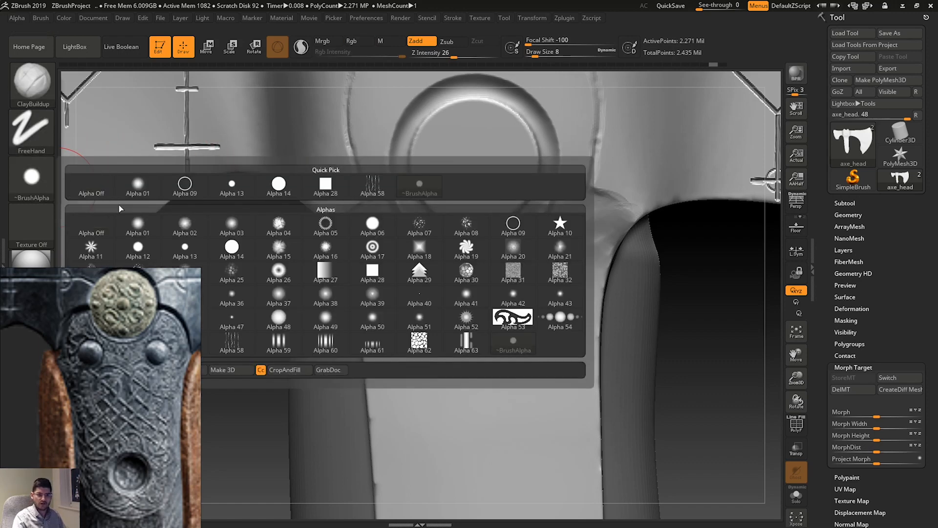
left_click(230, 226)
key("ctrl")
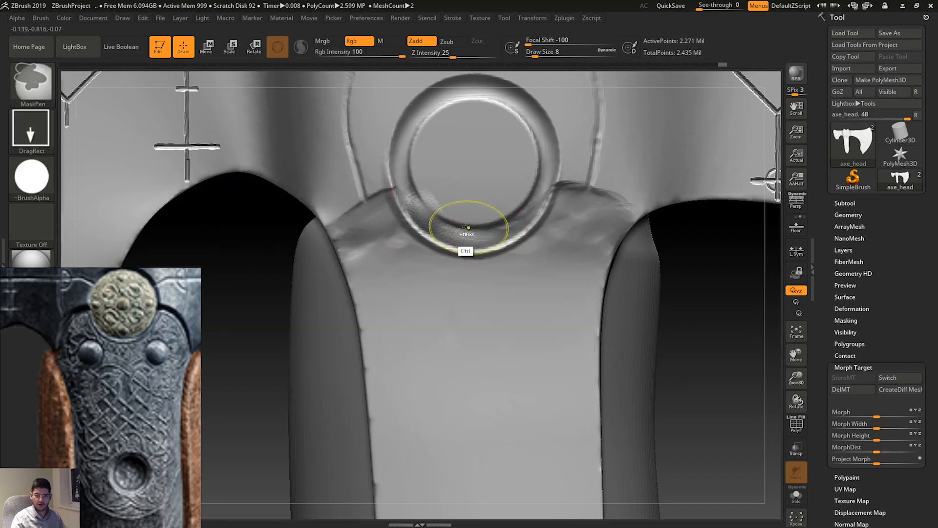
Set the ClayBuildup brush to Alpha 38 and Draw Size 4, undoing the trial strokes inside the ring's lower rim.
left_click(35, 178)
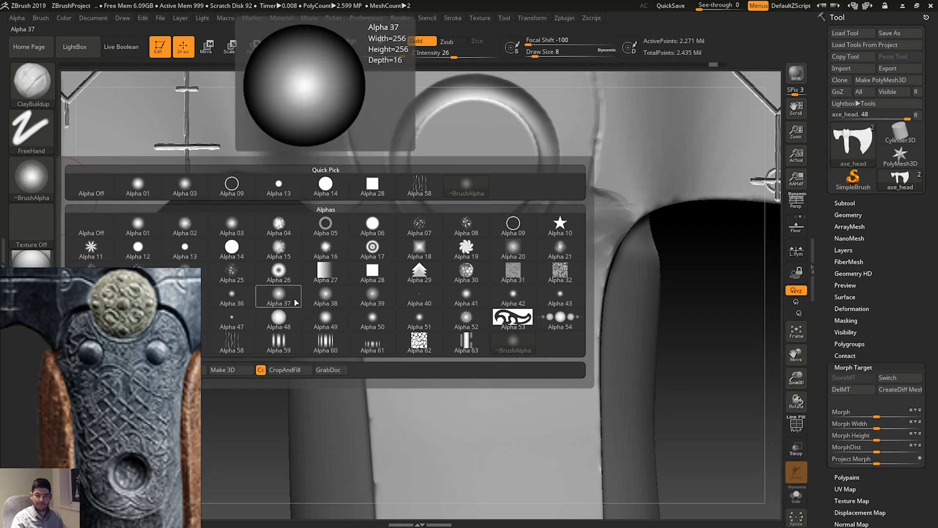
left_click(325, 295)
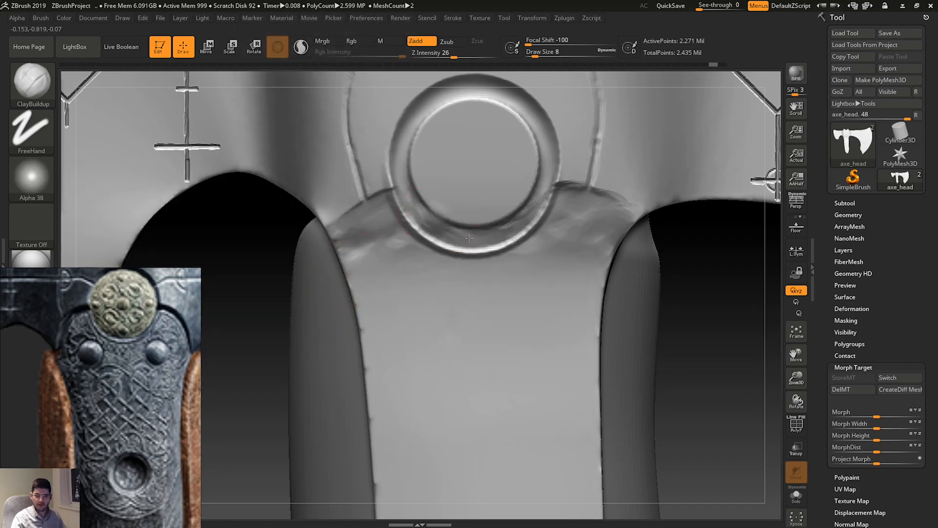
mouse_move(469, 238)
left_mouse_down()
mouse_move(524, 211)
mouse_move(548, 170)
mouse_move(526, 206)
left_mouse_up()
mouse_move(465, 227)
left_mouse_down()
mouse_move(428, 218)
mouse_move(475, 235)
mouse_move(526, 210)
left_mouse_up()
key("ctrl+z")
key("space")
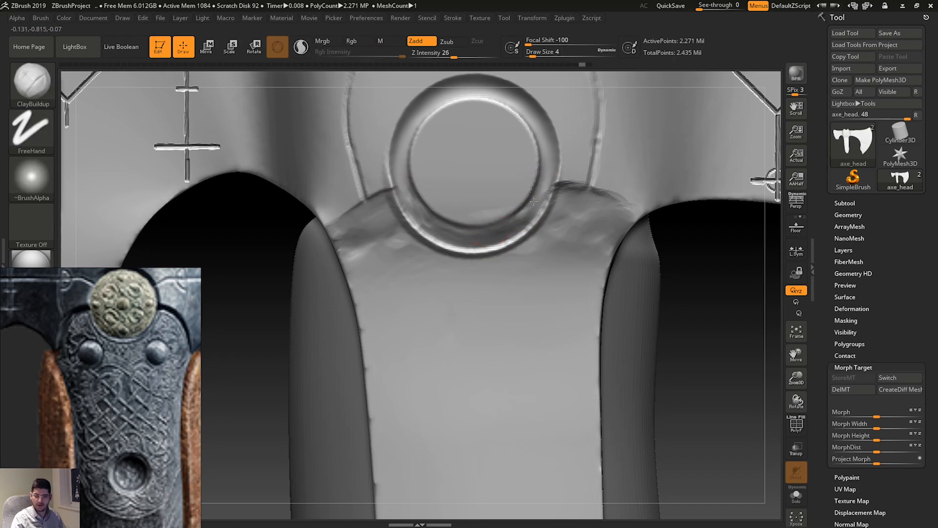
Build up the groove inside the central ring's lower rim with ClayBuildup and smooth the strokes into the disc edge.
left_click_drag(504, 229, 480, 226)
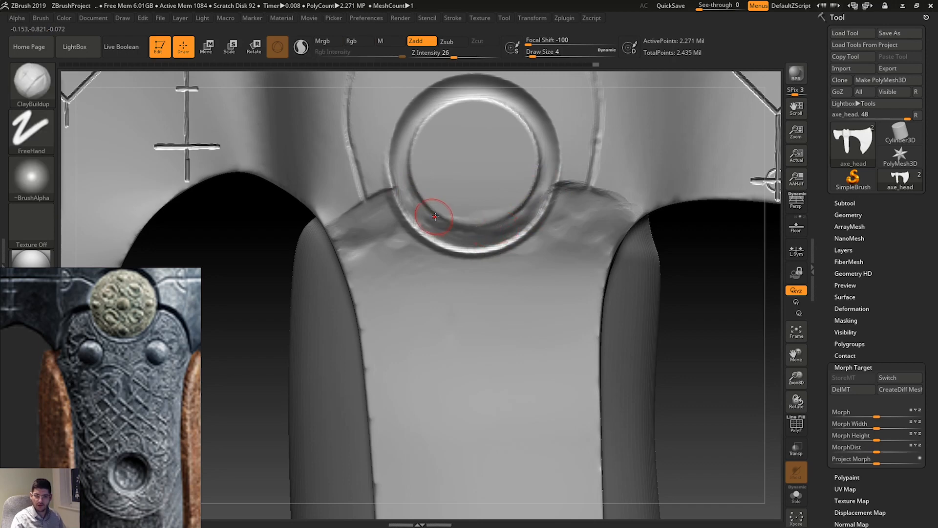
key("shift")
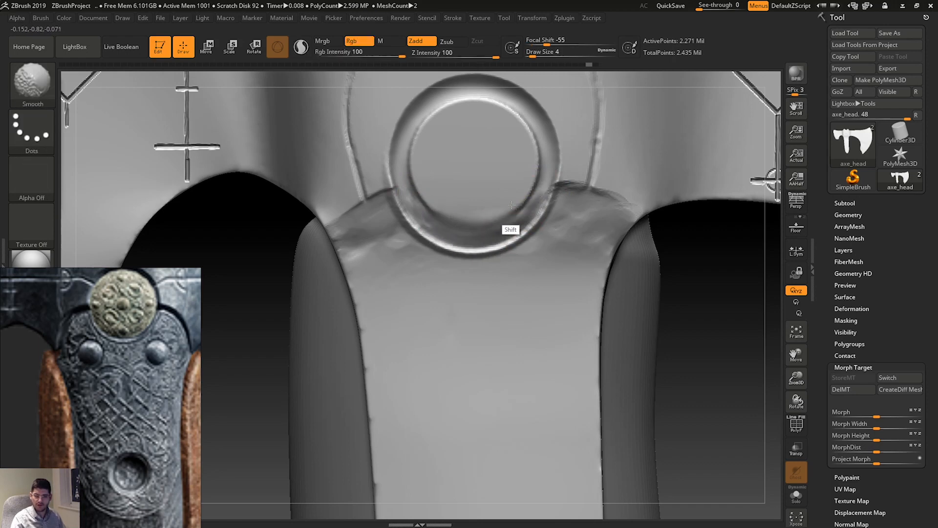
left_click_drag(512, 205, 510, 210, "shift")
left_click_drag(443, 222, 434, 212, "shift")
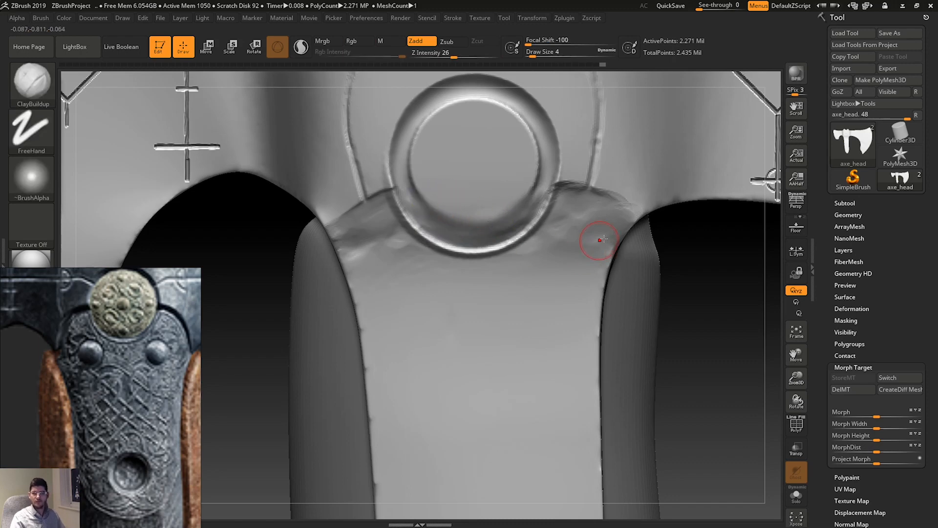
Stamp one larger central stud and five smaller studs around it on the central disc with ClayBuildup.
key("f")
key("f")
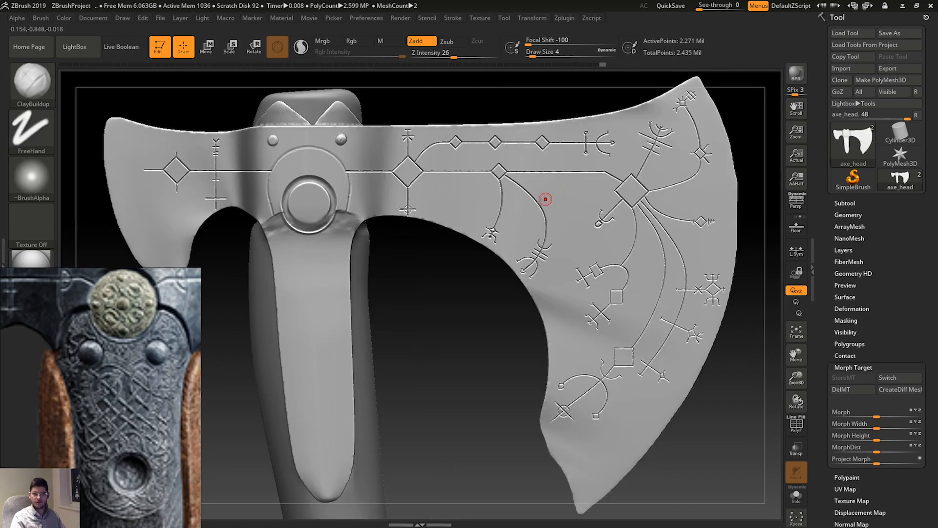
left_click_drag(419, 247, 470, 278, "alt")
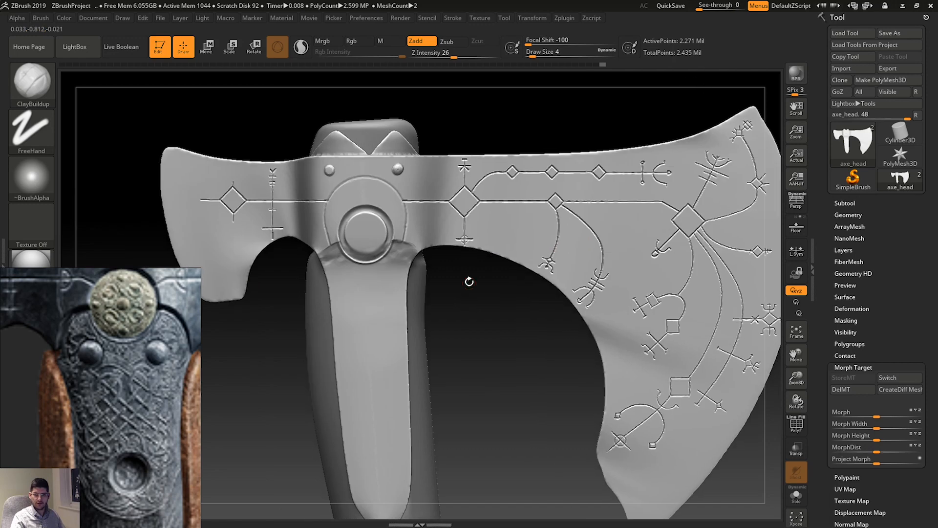
left_click_drag(797, 378, 881, 476)
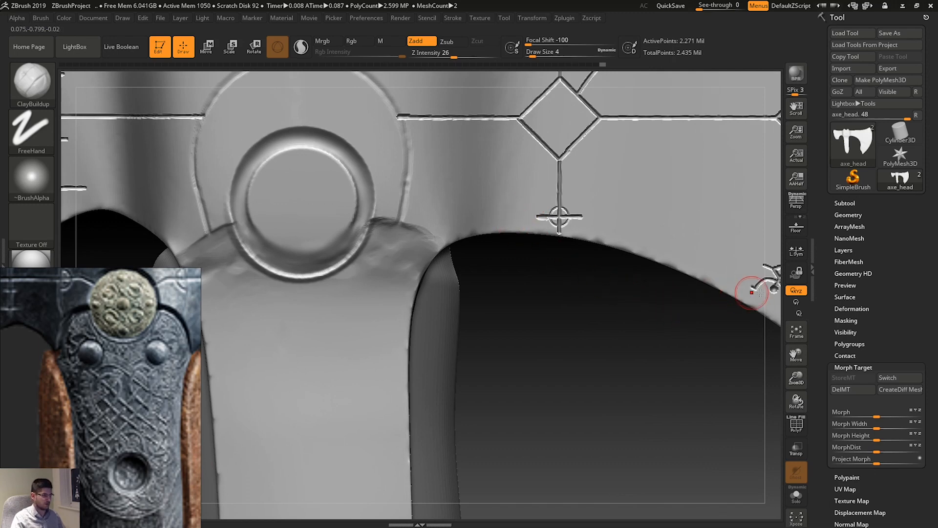
left_click_drag(796, 354, 925, 427)
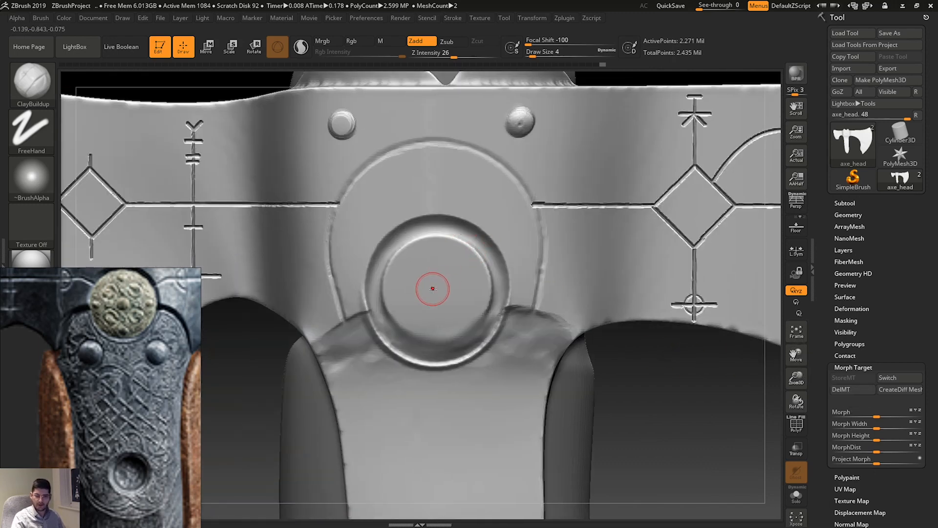
left_click_drag(438, 287, 441, 289)
key("ctrl+z")
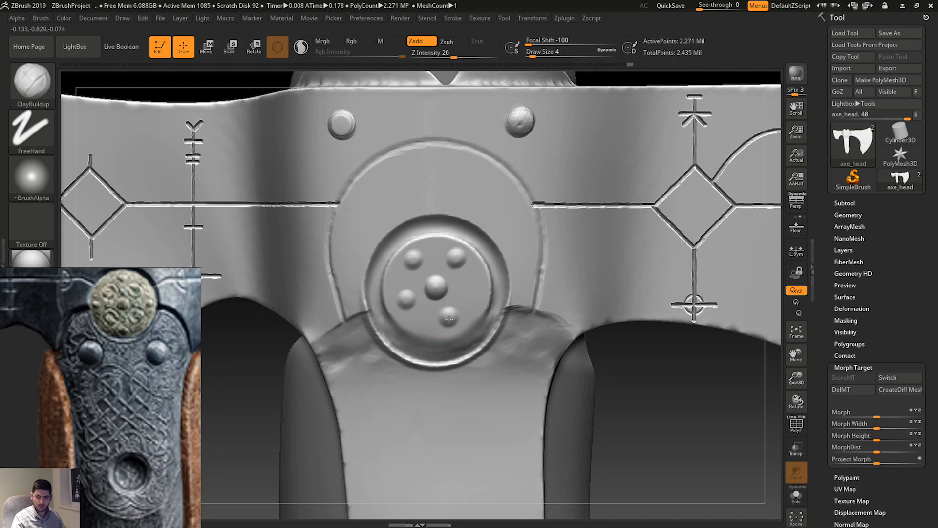
left_click(473, 286)
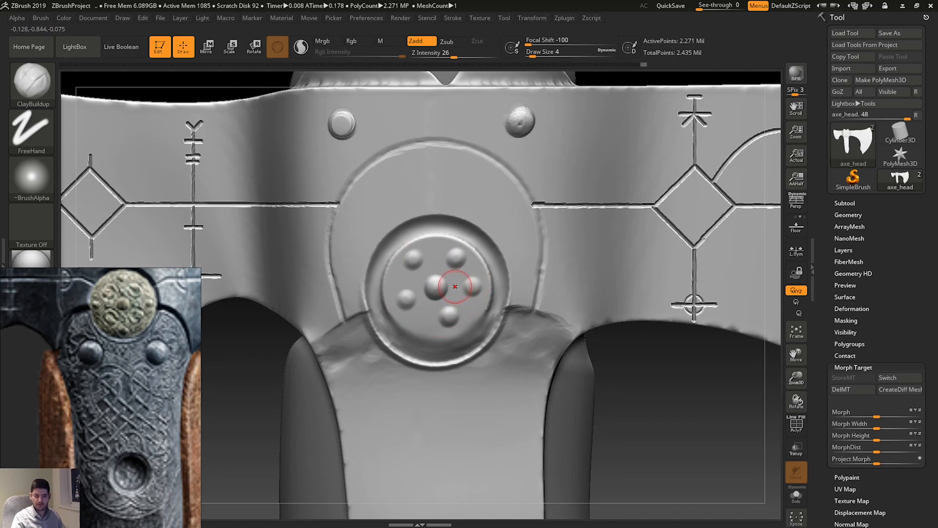
Switch to the DamStandard brush with a FreeHand stroke and Alpha 13.
key("b")
key("d")
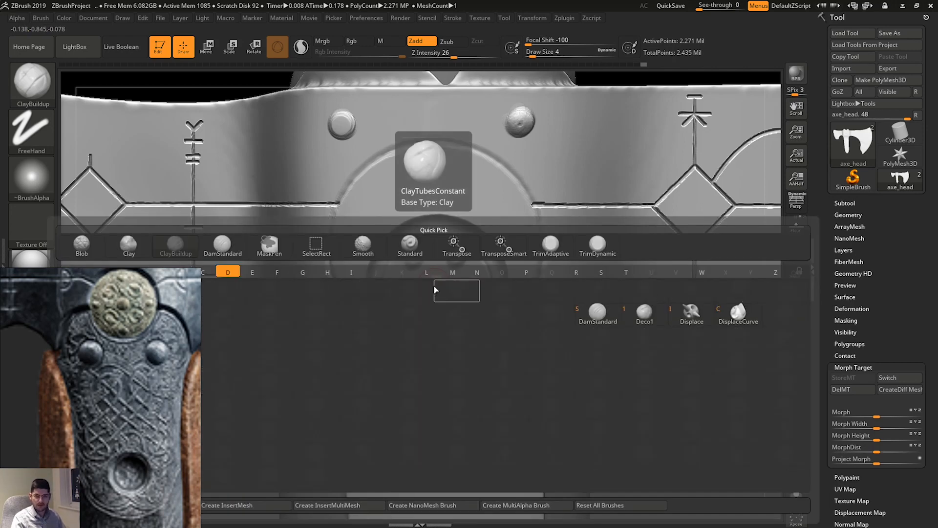
key("s")
left_click(31, 129)
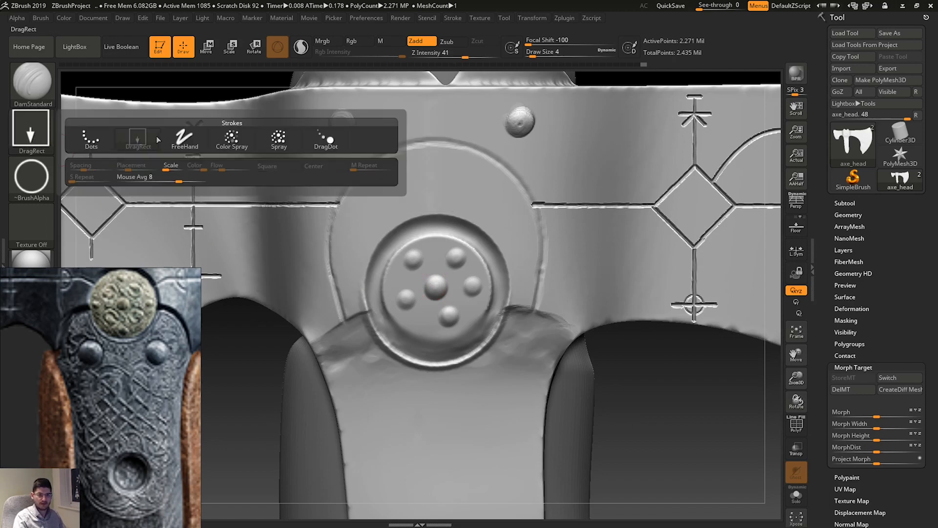
left_click(185, 140)
left_click(31, 176)
left_click(189, 248)
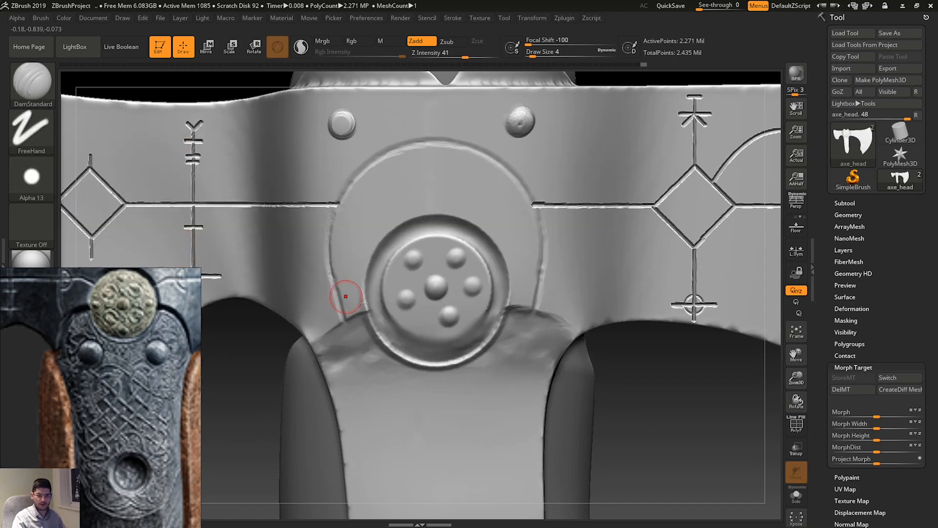
Set the DamStandard brush's Z Intensity to 17, undoing the trial strokes between the disc's lower studs.
left_click_drag(417, 318, 433, 336)
key("ctrl+z")
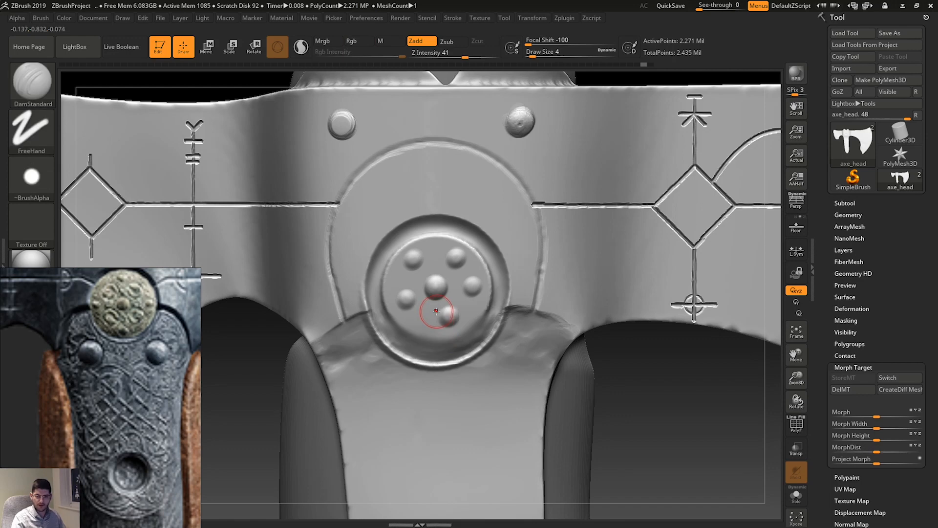
key("space")
left_click_drag(468, 346, 446, 346)
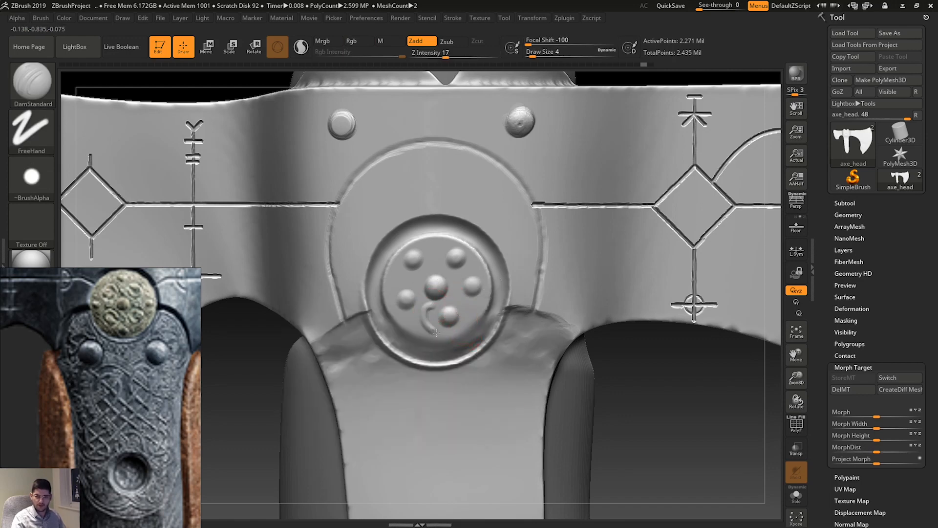
key("ctrl+z")
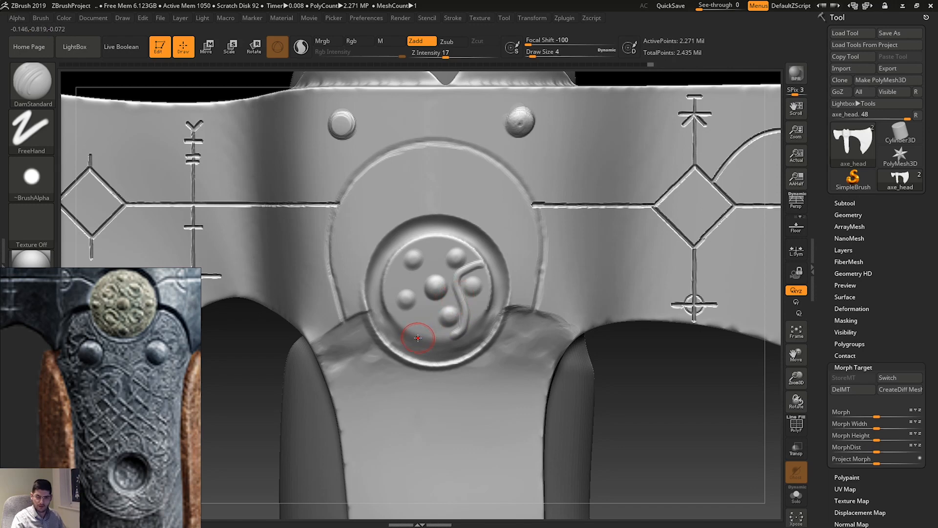
Try carving swirling DamStandard lines around the disc's studs, and undo all of them.
left_click_drag(401, 276, 394, 257)
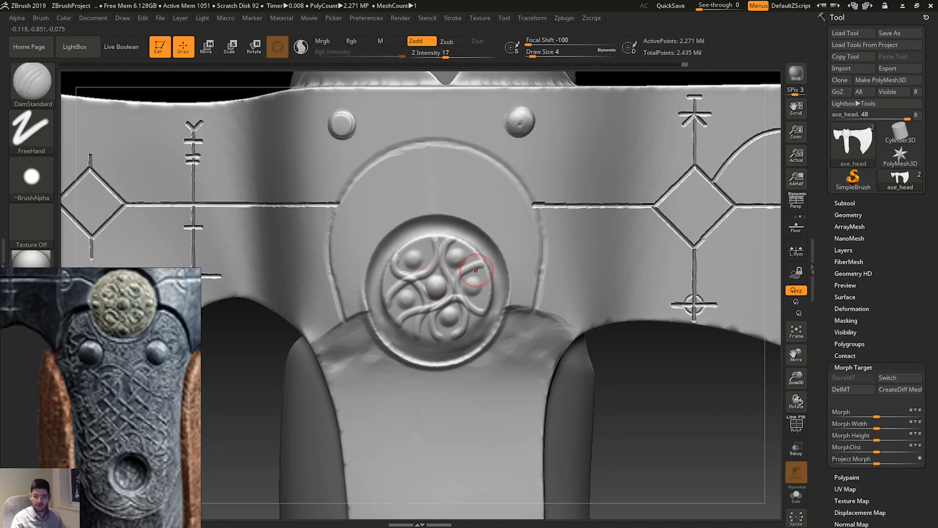
key("ctrl")
key("ctrl+z")
key("ctrl+z")
key("ctrl+z")
key("ctrl+z")
key("ctrl+z")
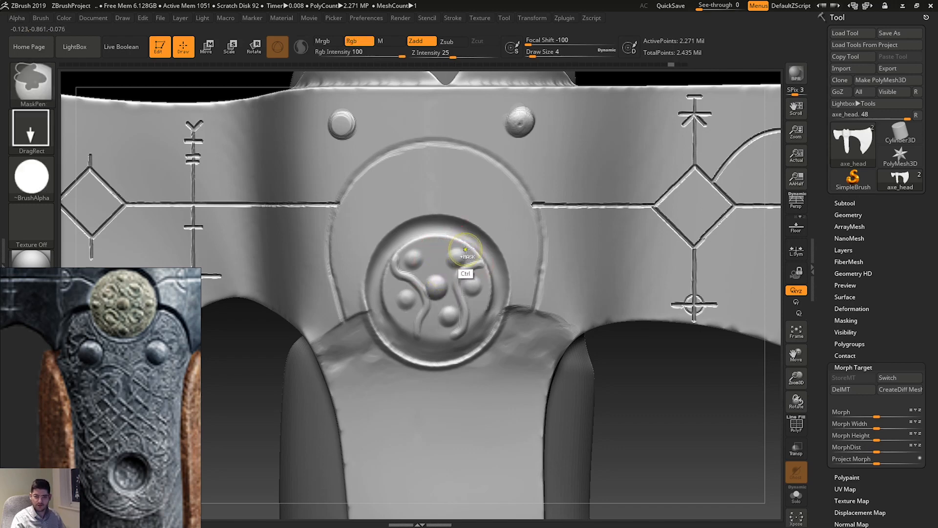
key("ctrl+z")
key("ctrl+z")
key("ctrl+z")
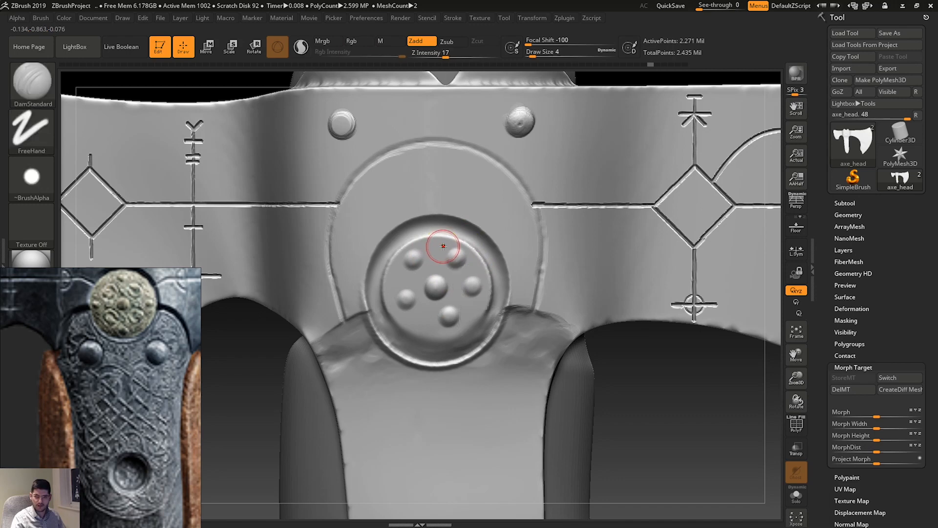
Try a pattern of curved lines running from the disc's edge past the central stud, and undo its strokes.
key("ctrl+z")
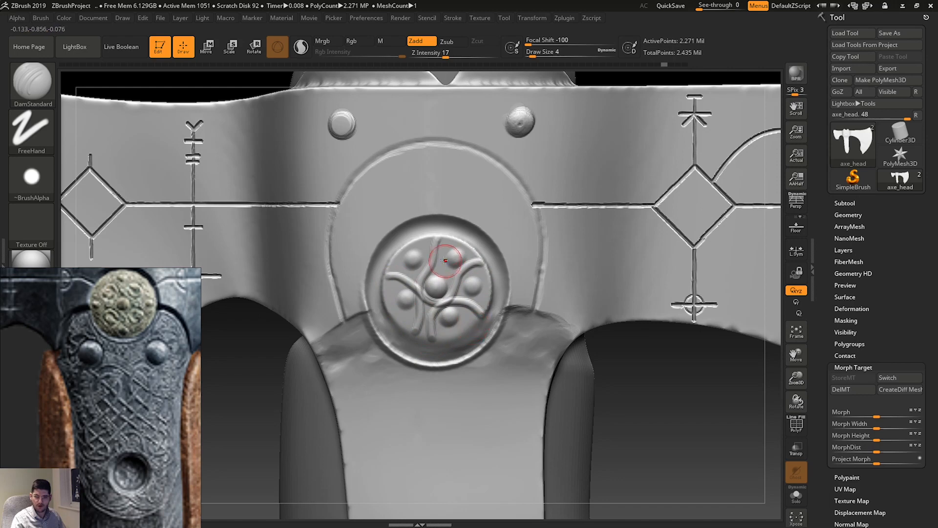
key("ctrl")
key("ctrl+z")
key("ctrl+z")
key("ctrl+z")
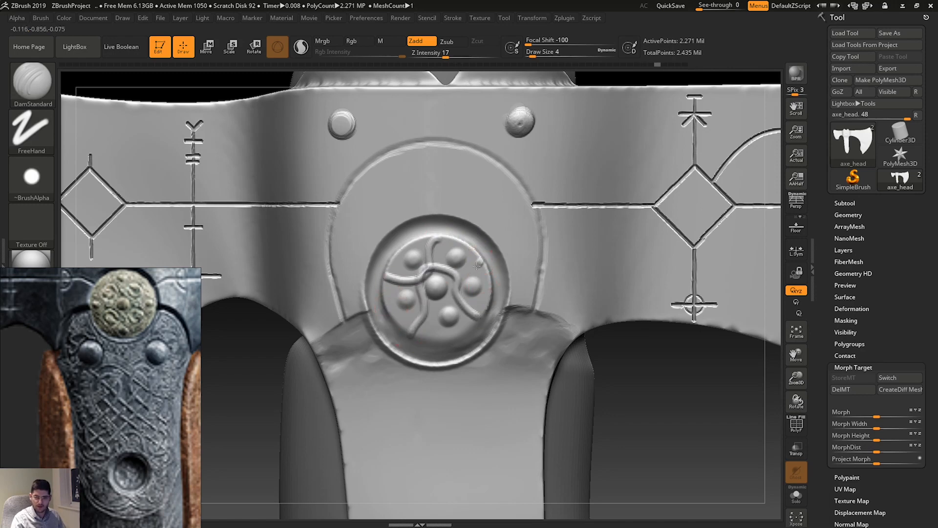
Try adding lower branches to the lines around the central stud, and undo the whole pattern.
left_click_drag(433, 322, 439, 340)
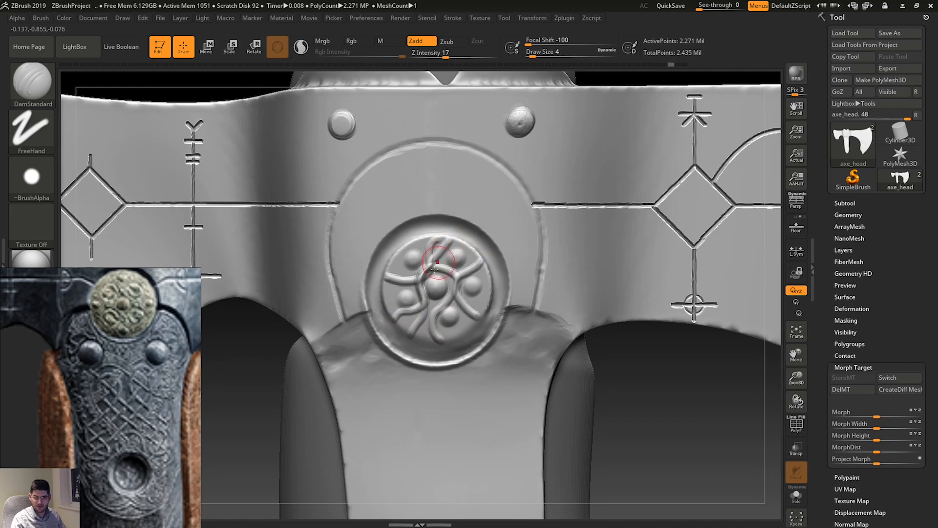
key("ctrl+z")
key("ctrl+z")
key("ctrl+z")
key("ctrl+z")
key("ctrl+z")
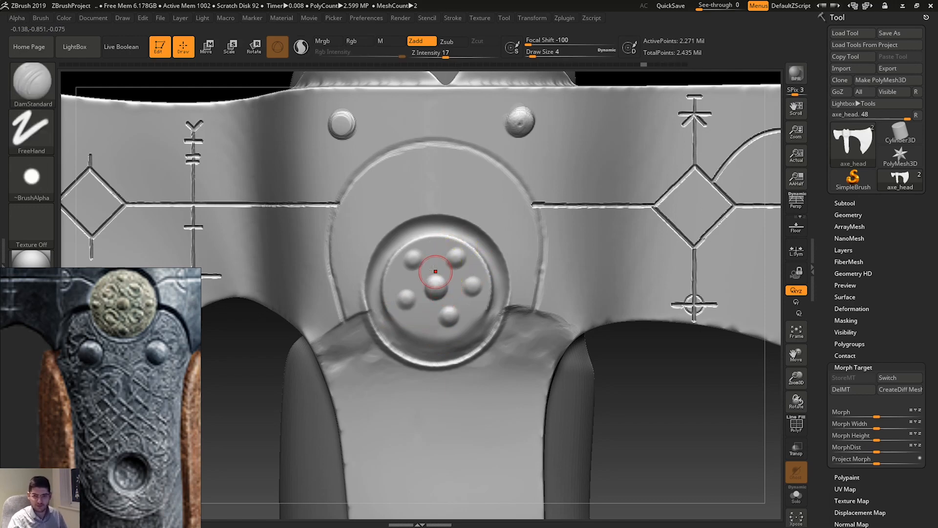
Try a winding line weaving from the disc's upper edge around the outer studs, and undo it.
left_click_drag(431, 244, 437, 266)
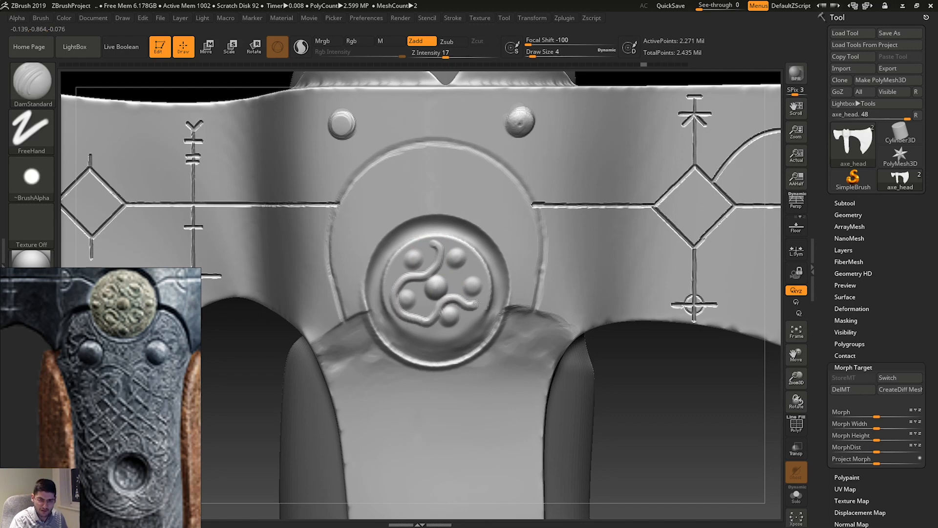
left_click_drag(477, 303, 478, 258)
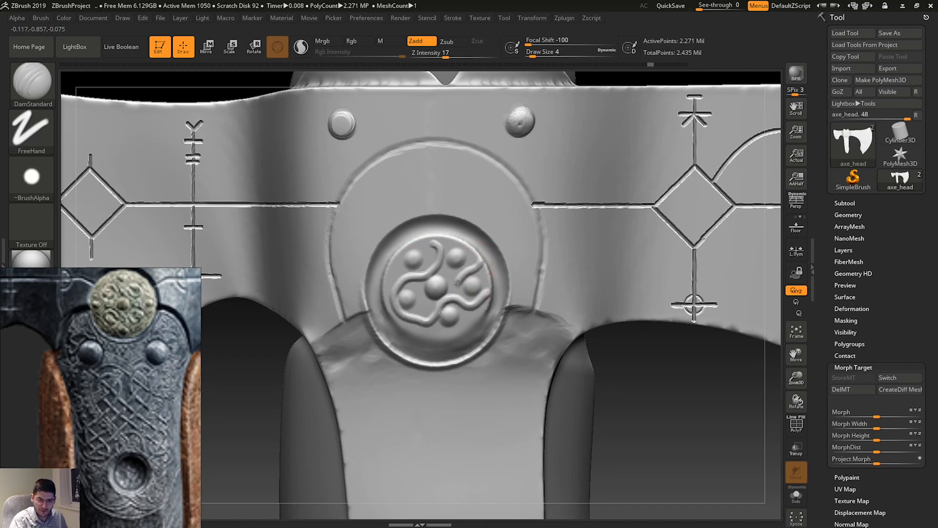
key("ctrl+z")
key("ctrl+z")
key("ctrl+z")
key("ctrl+z")
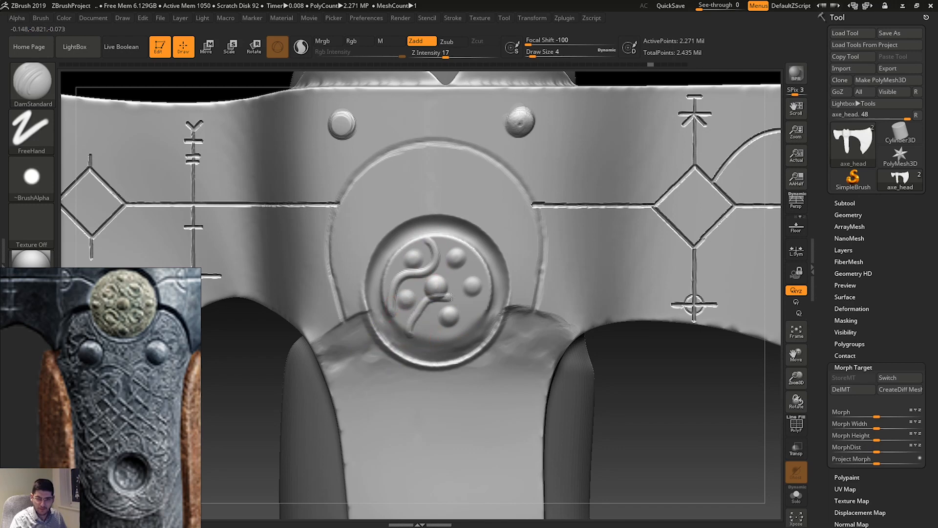
Carve interlacing curved lines between the disc's studs with DamStandard, undoing misplaced strokes and extending the ornament to the disc's edge.
key("ctrl+z")
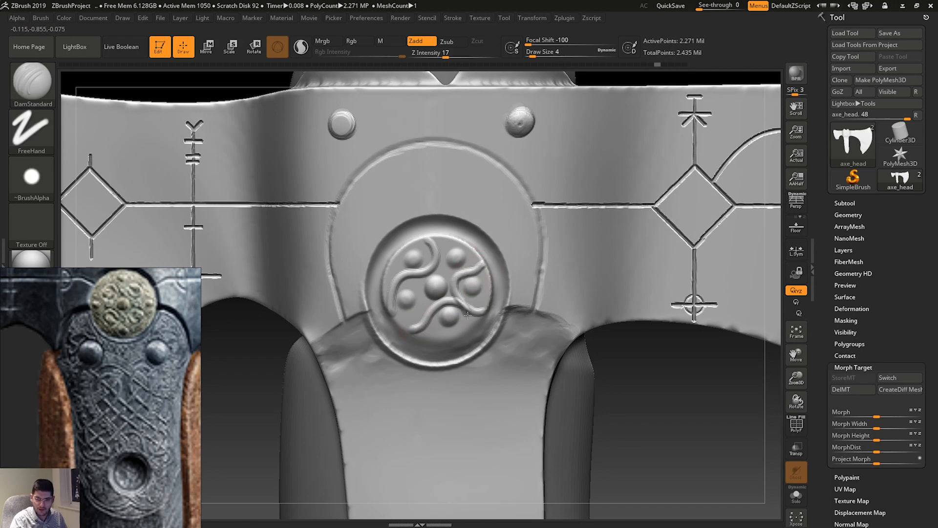
left_click_drag(468, 315, 470, 325)
key("ctrl+z")
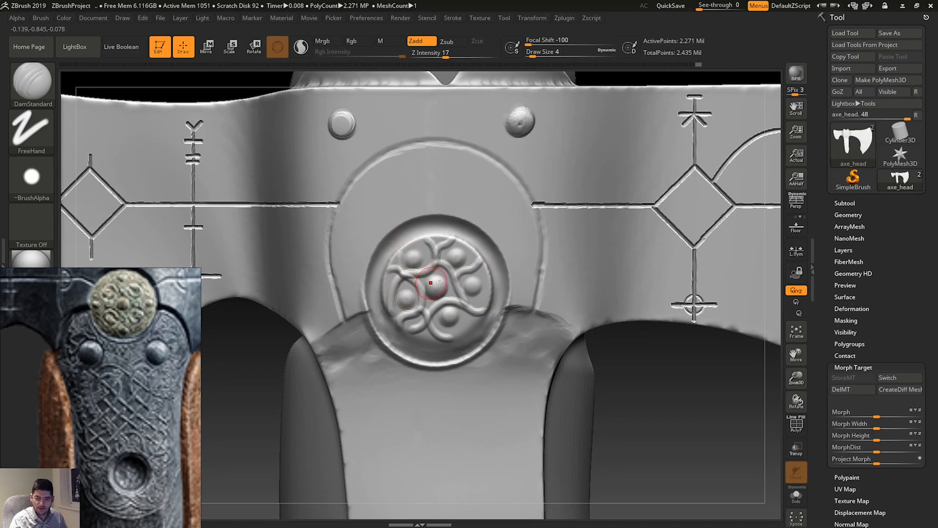
mouse_move(470, 252)
left_mouse_down()
mouse_move(469, 273)
mouse_move(488, 275)
left_mouse_up()
left_click_drag(471, 306, 493, 287)
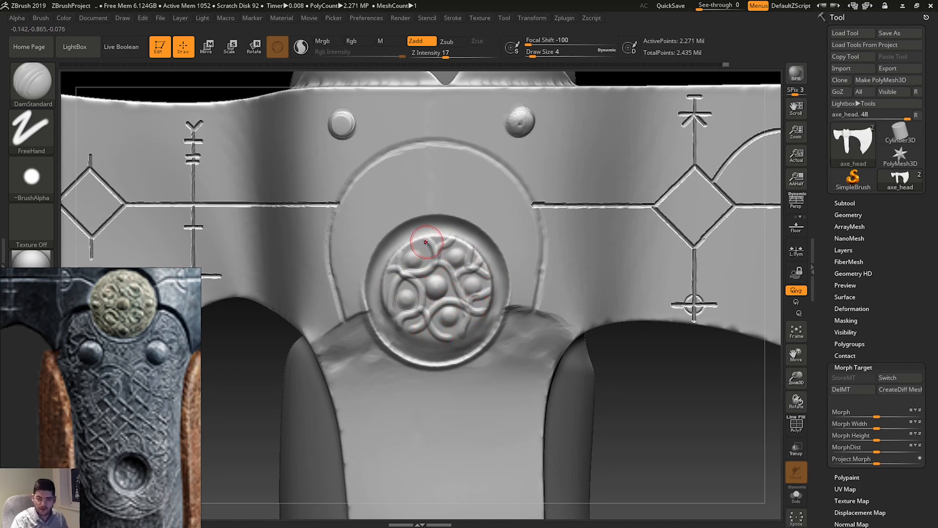
mouse_move(417, 249)
left_mouse_down()
mouse_move(403, 269)
mouse_move(423, 252)
left_mouse_up()
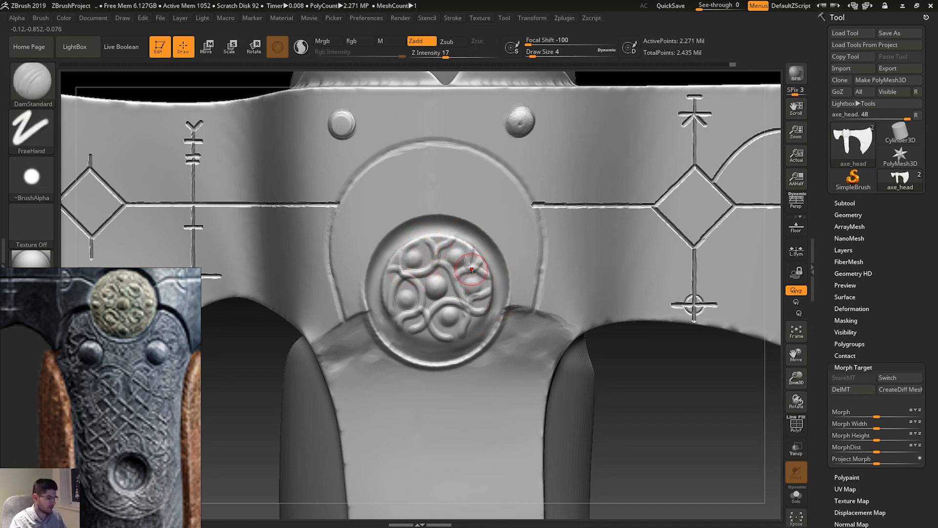
Refine the disc's interlaced ornament with finer DamStandard strokes at draw size 2, undoing a misplaced stroke.
key("space")
left_click_drag(490, 277, 485, 277)
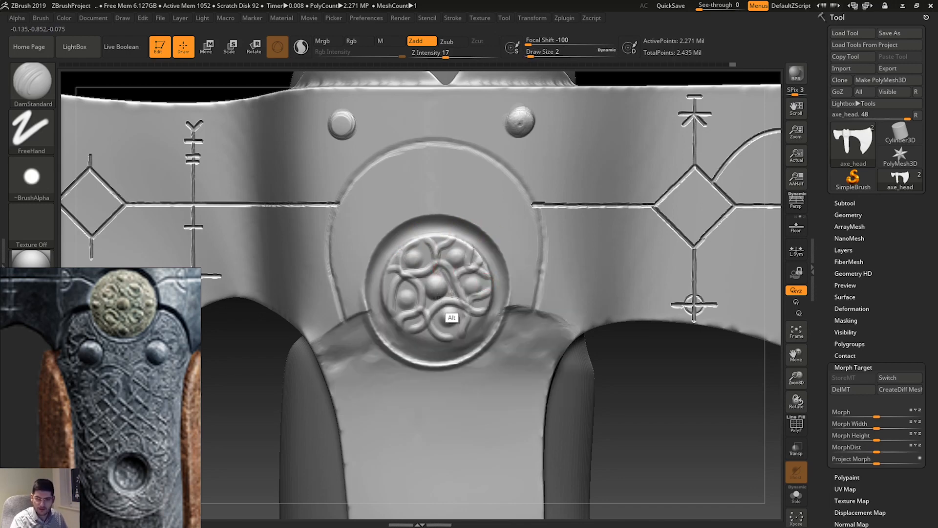
left_click_drag(428, 281, 428, 284, "alt")
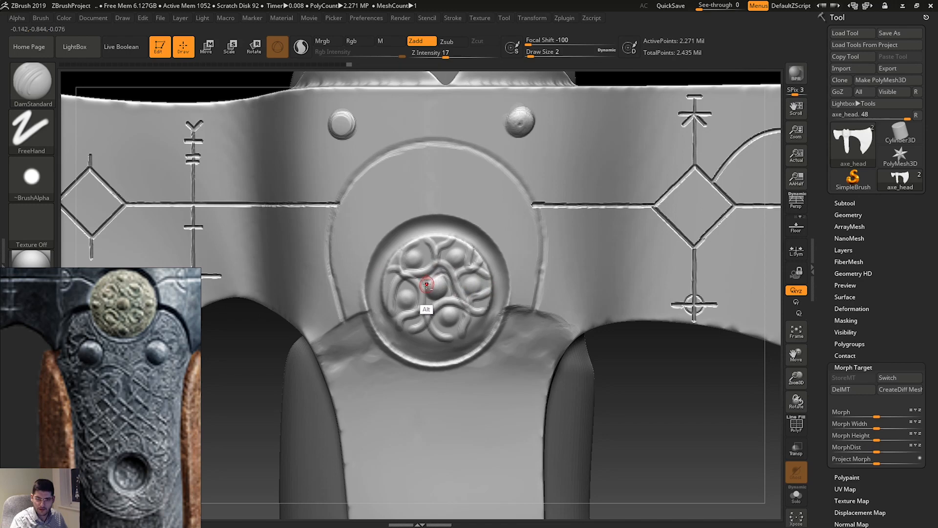
key("ctrl+z")
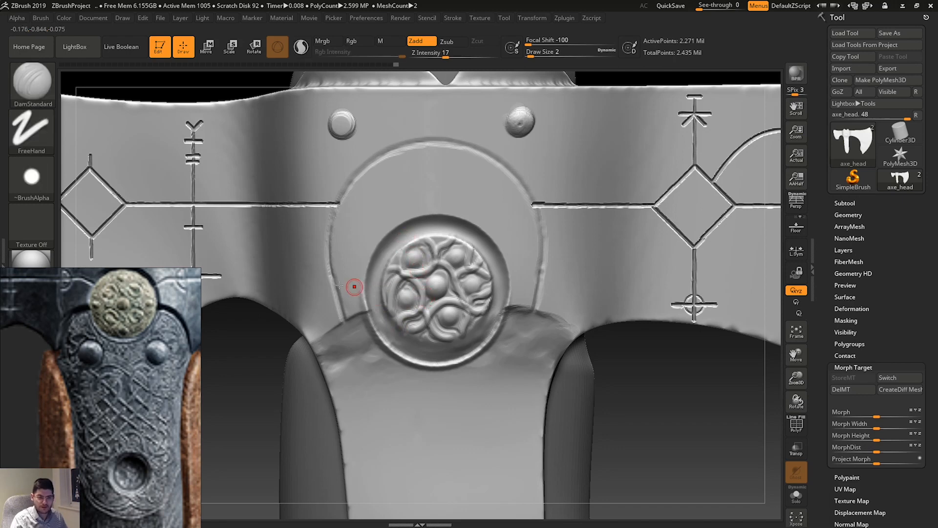
Try stamping the disc with DamStandard using the DragRect stroke, first with Zadd and undoing it, then with Zsub.
left_click(31, 128)
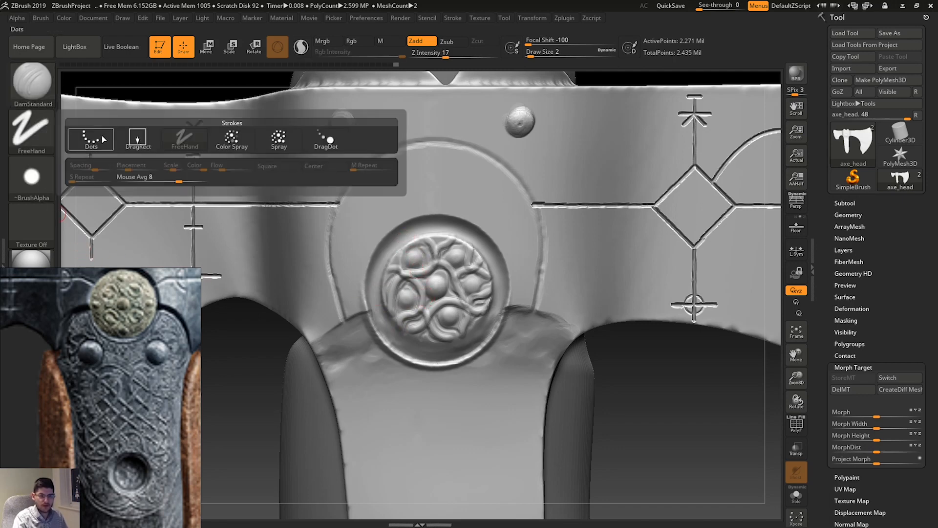
left_click(141, 141)
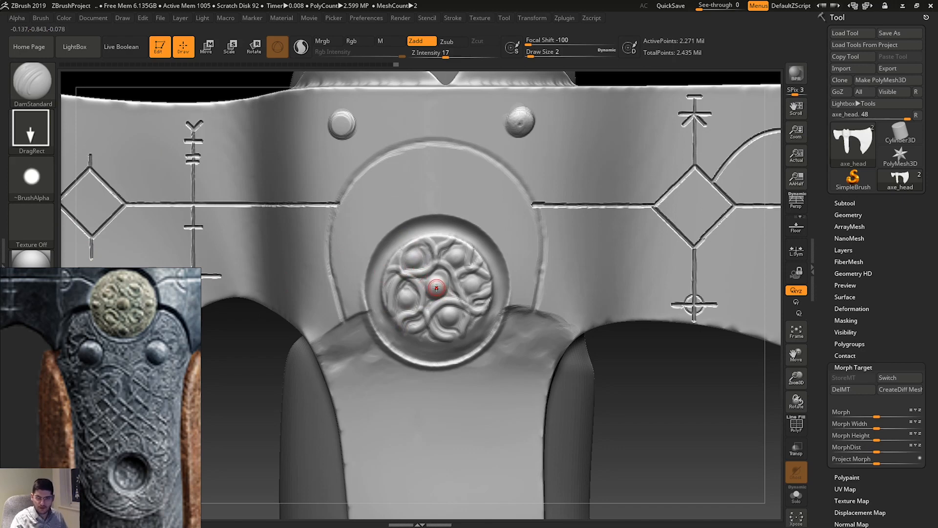
left_click_drag(465, 253, 563, 122)
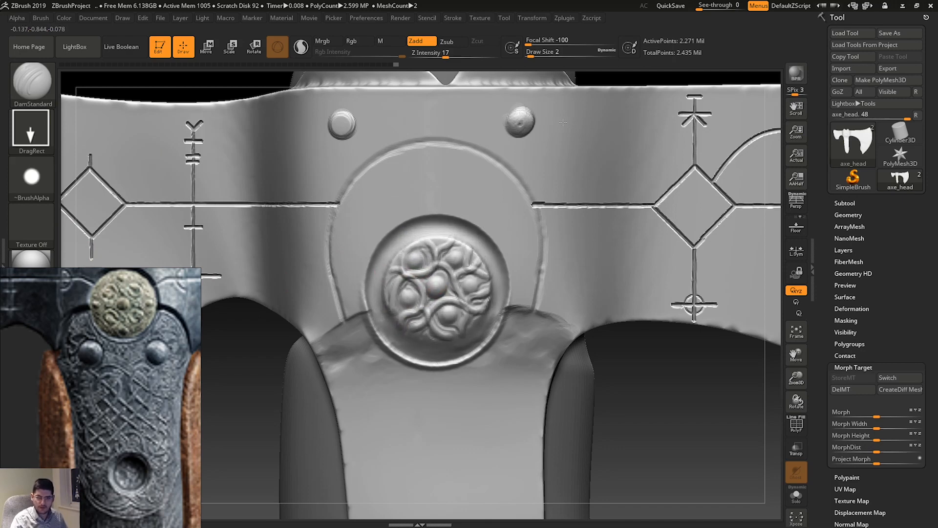
key("ctrl+z")
left_click(453, 43)
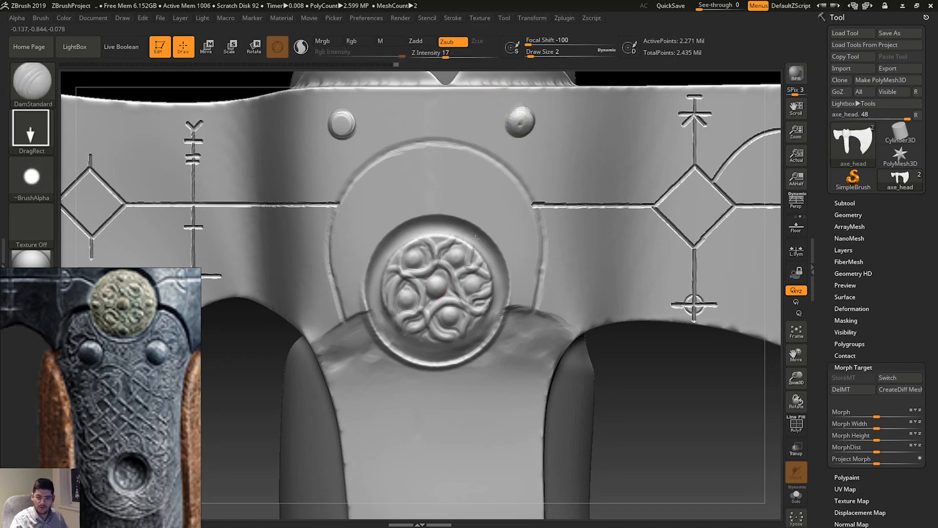
left_click_drag(475, 239, 584, 139)
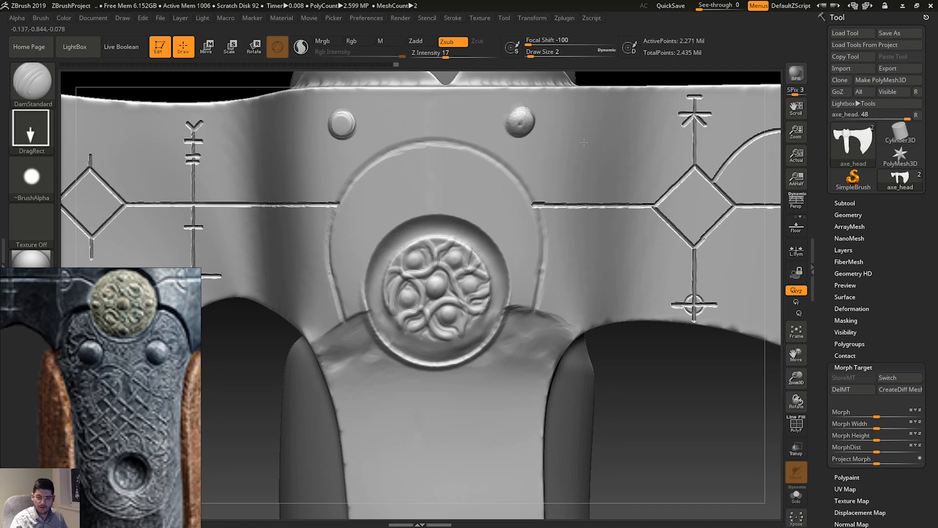
Set the draw size to 39 and Z intensity to 36, and test a dragged stamp below the disc, undoing it.
key("space")
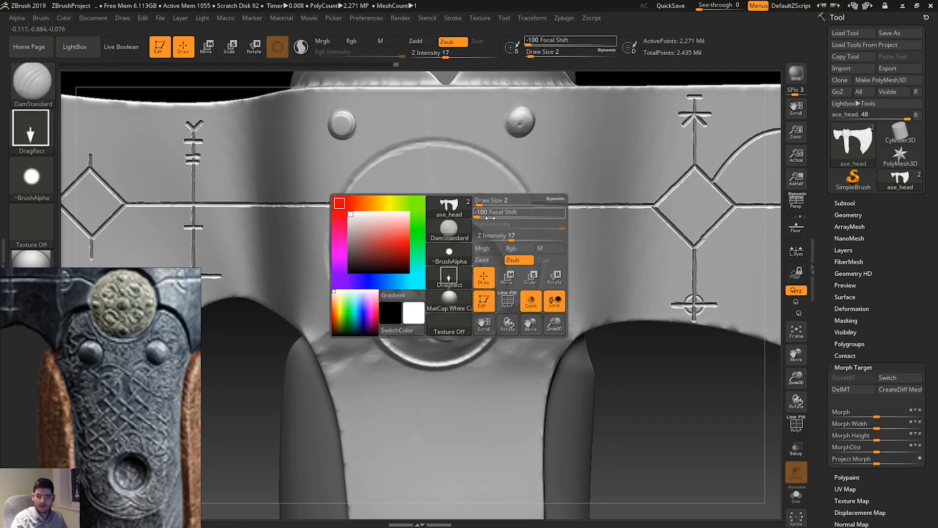
left_click_drag(495, 205, 498, 204)
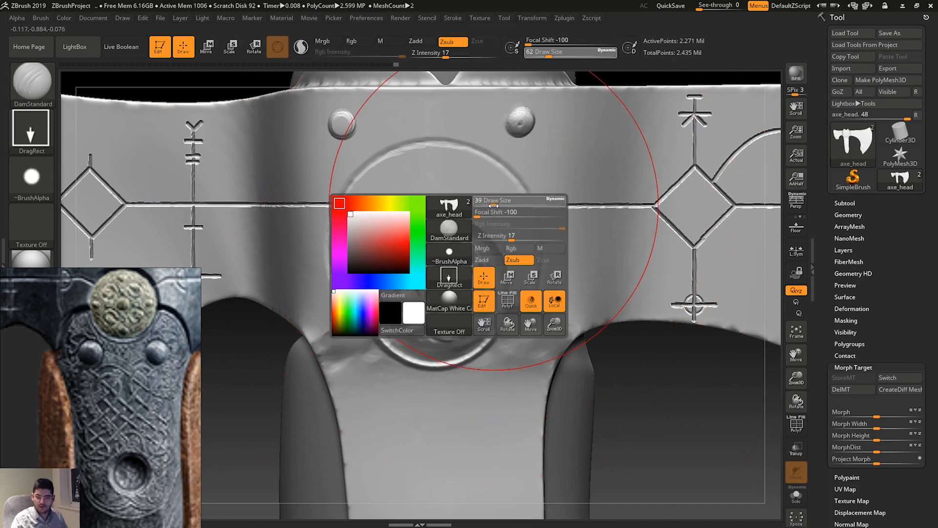
left_click_drag(515, 239, 531, 240)
left_click_drag(470, 411, 529, 356)
key("ctrl+z")
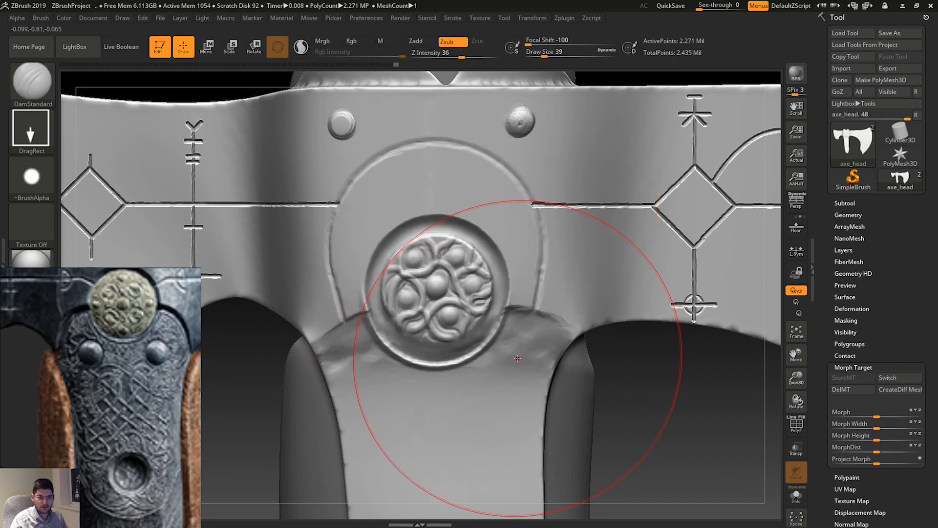
Try stamping a ring around the disc with DamStandard and the ring-shaped alpha, undoing the stamps.
left_click(31, 176)
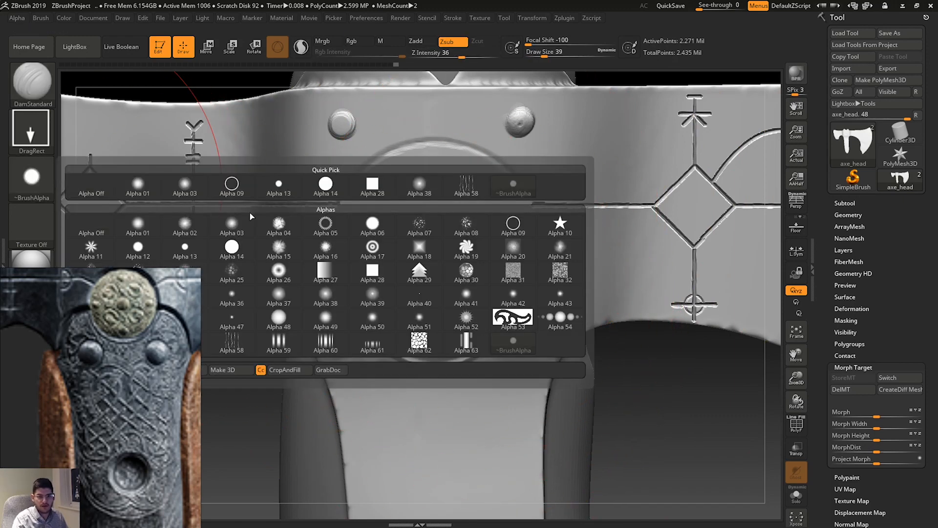
left_click(228, 191)
left_click_drag(377, 208, 414, 246)
key("ctrl+z")
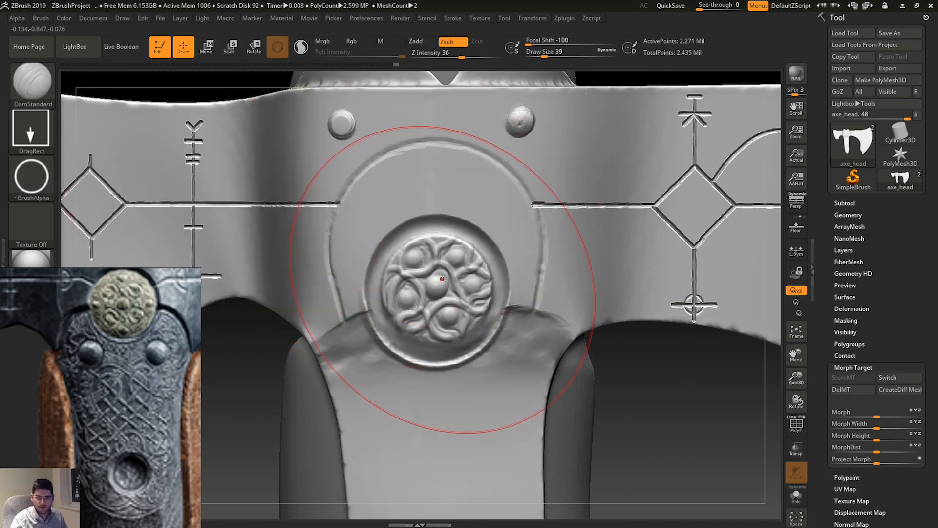
left_click_drag(438, 286, 507, 191)
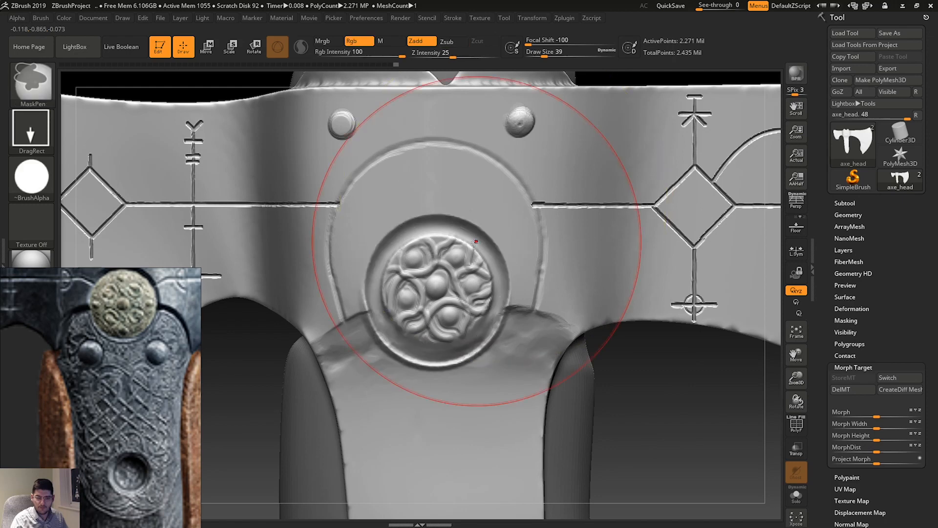
Switch to the ClayBuildup brush with the DragRect stroke and Alpha 09.
key("space")
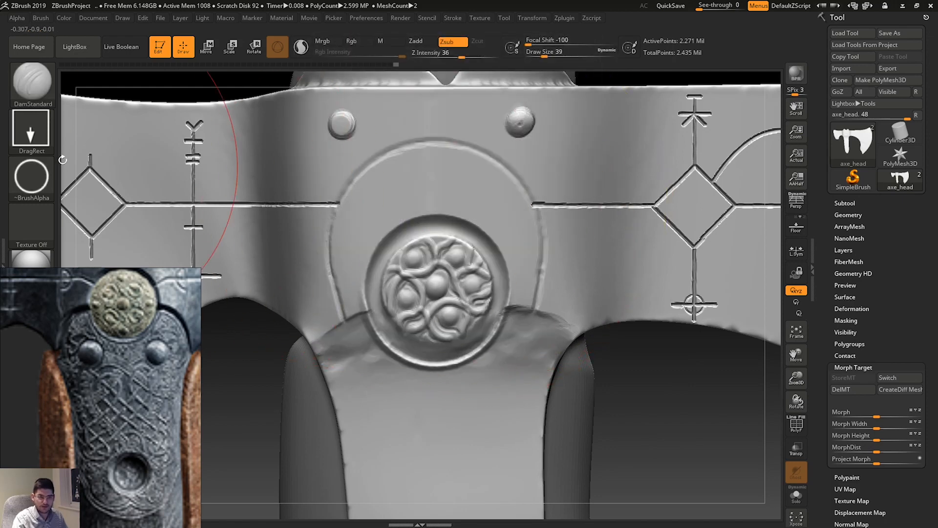
left_click(35, 88)
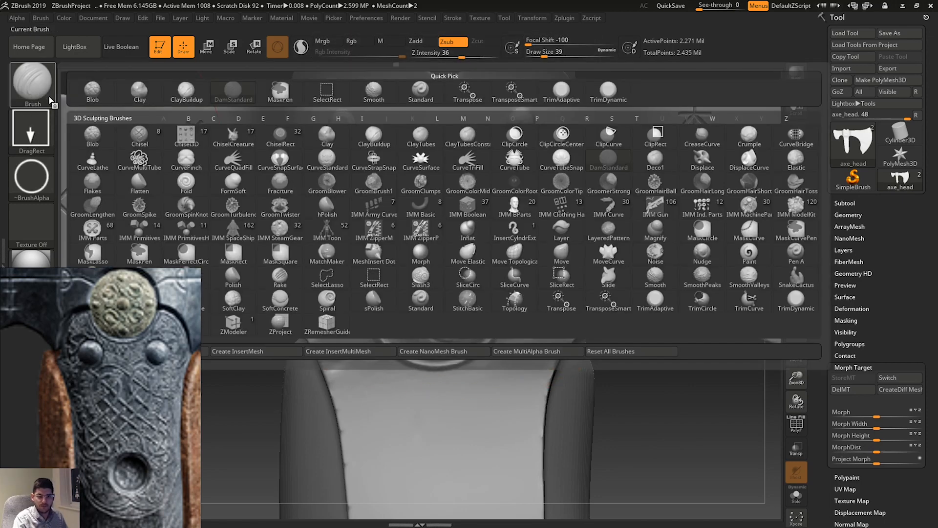
left_click(117, 136)
key("b")
left_click(237, 187)
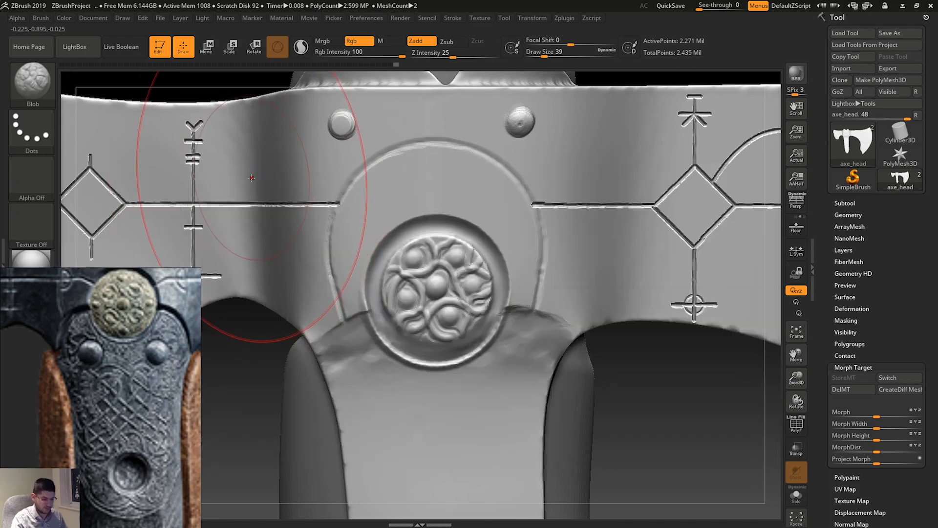
key("b")
key("c")
key("b")
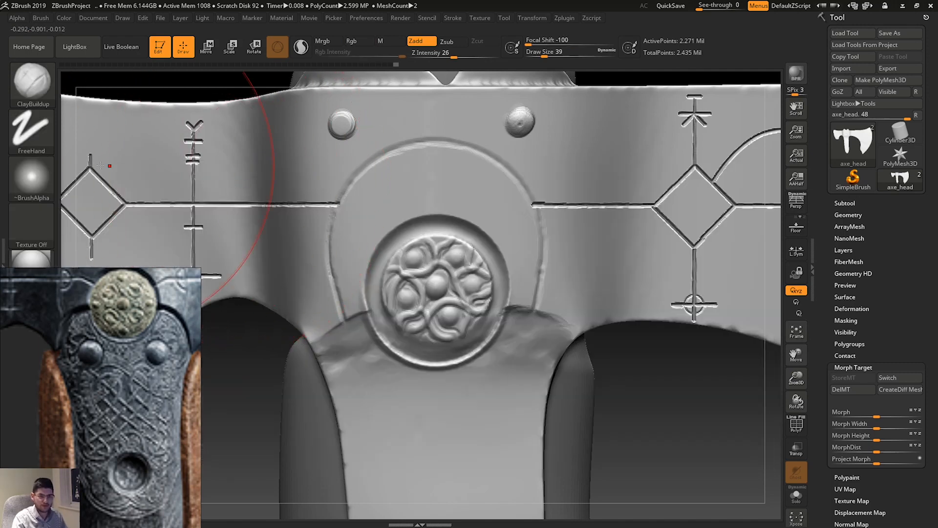
left_click(32, 145)
left_click(132, 132)
left_click(49, 184)
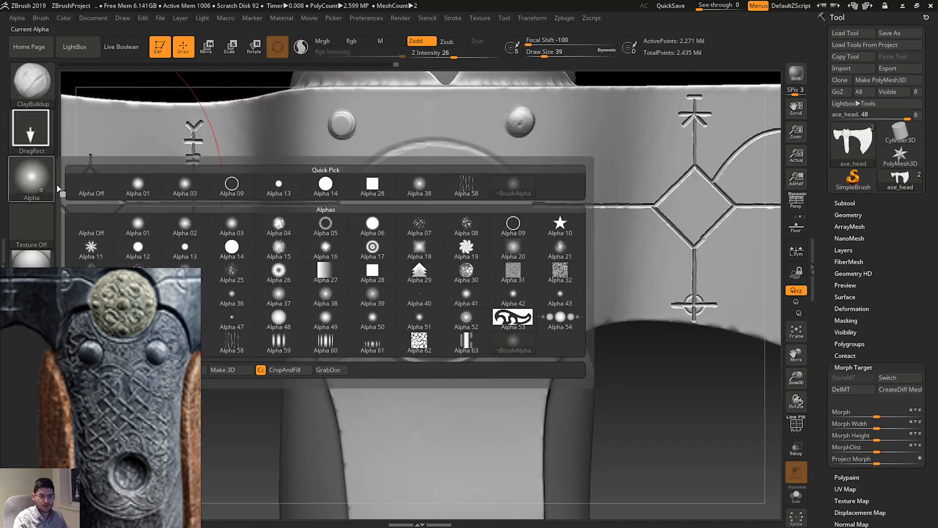
left_click(232, 186)
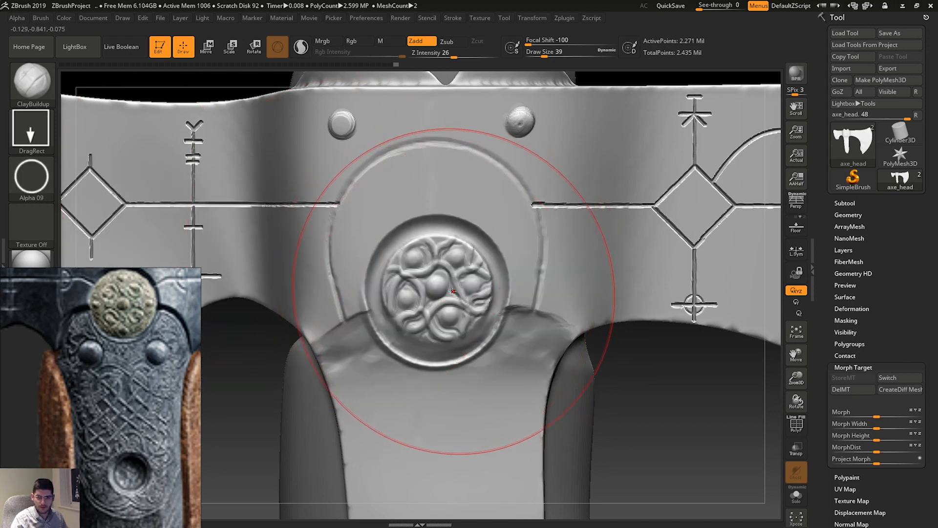
Carve a circular groove between the disc and its surround with an inverted ring stamp centred on the disc, undoing unsuitable stamps.
left_click_drag(438, 288, 505, 214)
key("ctrl+z")
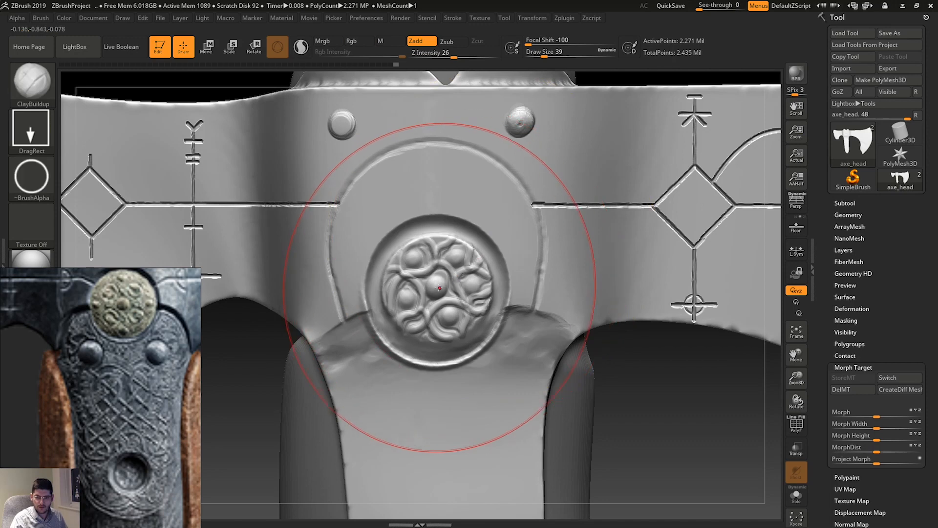
mouse_move(439, 288)
left_mouse_down("alt")
mouse_move(520, 215)
mouse_move(527, 197)
left_mouse_up("alt")
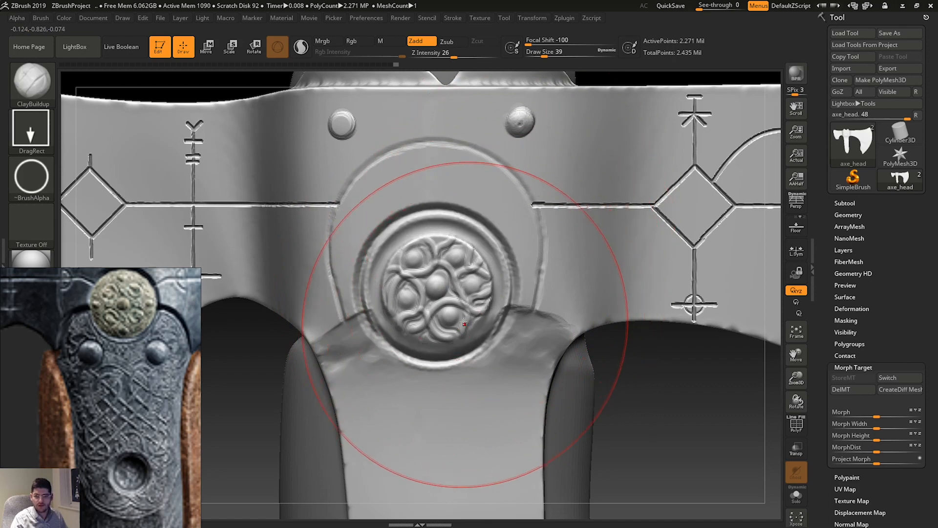
key("ctrl")
key("ctrl+z")
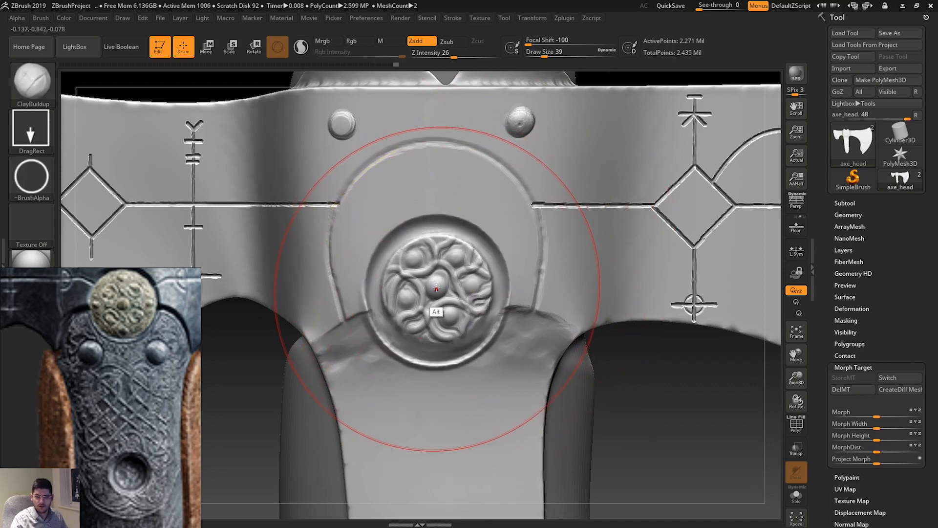
left_click_drag(436, 288, 524, 201, "alt")
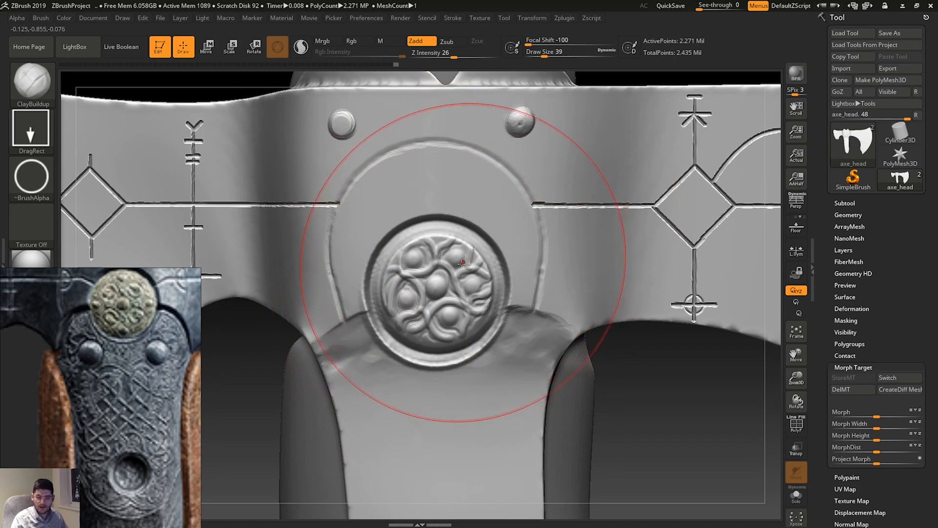
Set ClayBuildup to the FreeHand stroke, Alpha 13 and draw size 4, and start short radial ridges on the disc's upper right rim.
key("b")
key("b")
key("l")
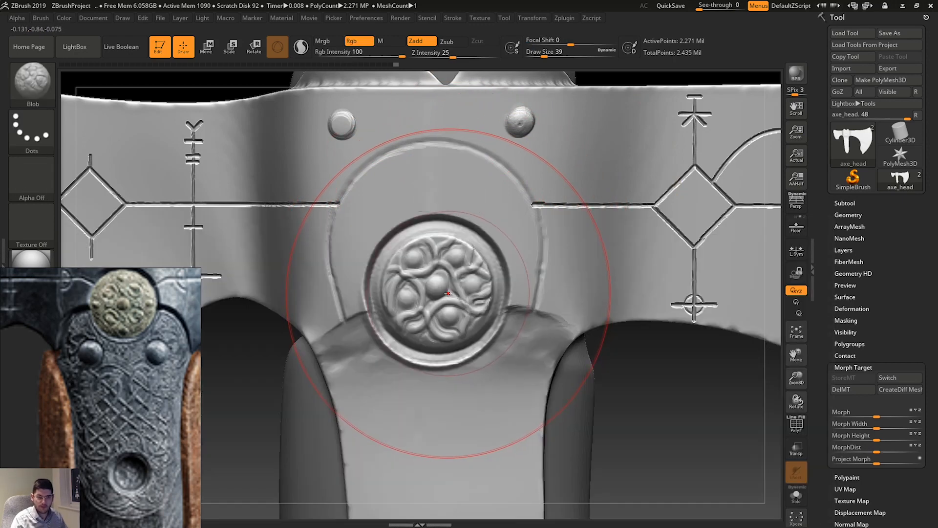
key("b")
key("c")
key("b")
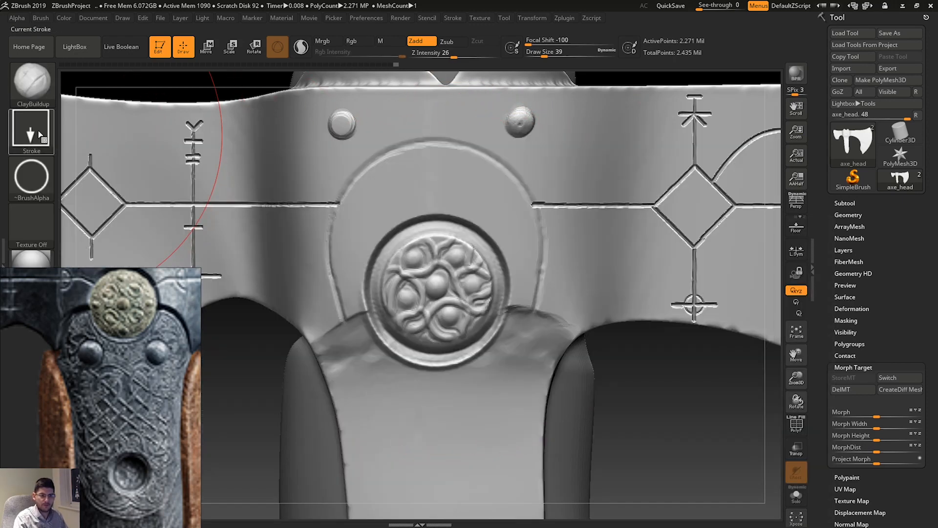
left_click(40, 135)
left_click(185, 139)
left_click(32, 177)
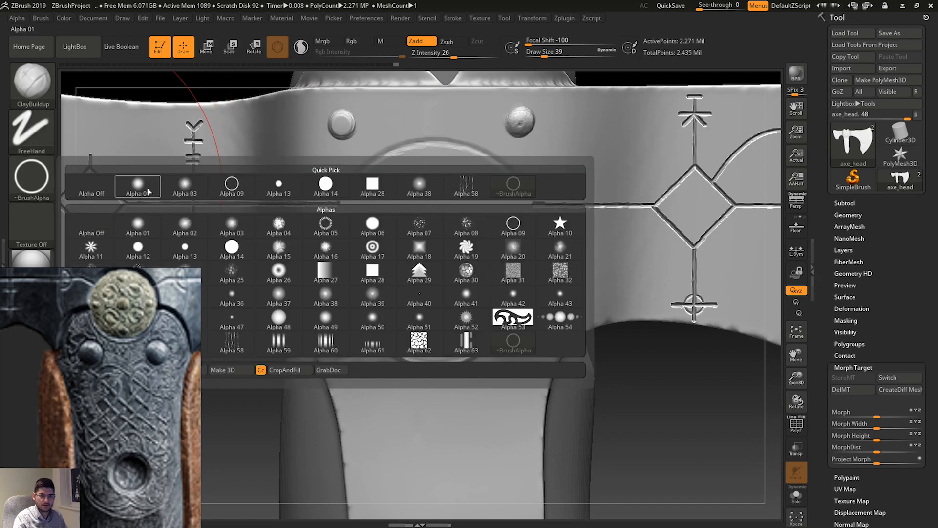
left_click(278, 184)
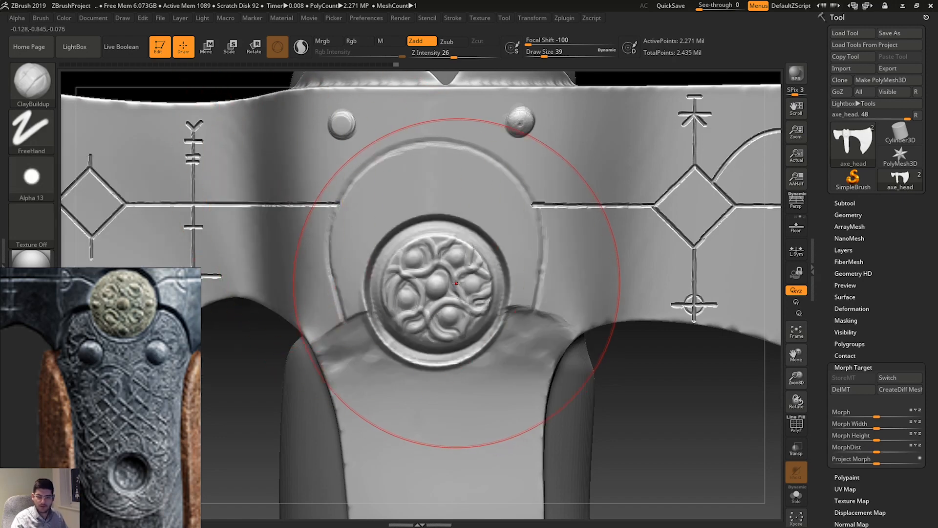
key("space")
left_click_drag(457, 289, 442, 291)
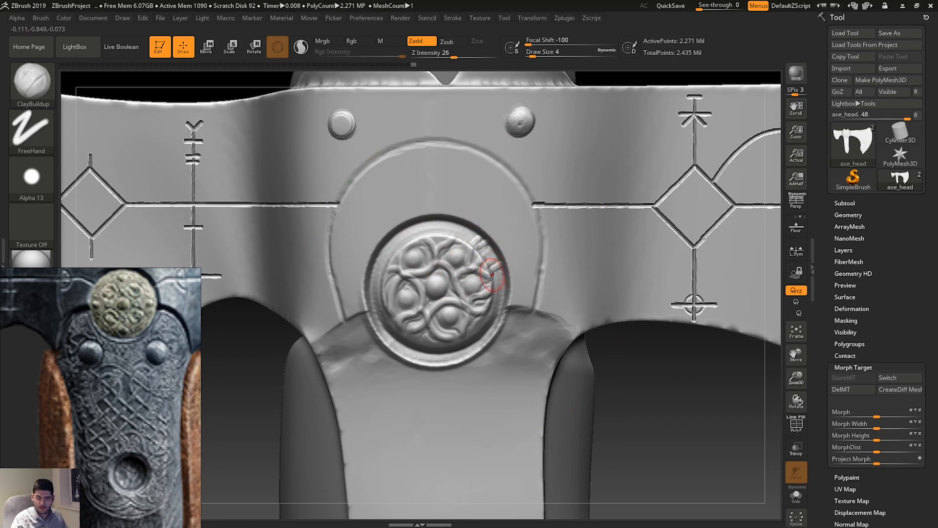
Sculpt short radial ridges with ClayBuildup around the rest of the central disc's outer rim, including its lower, left and upper parts.
left_click_drag(493, 274, 500, 280)
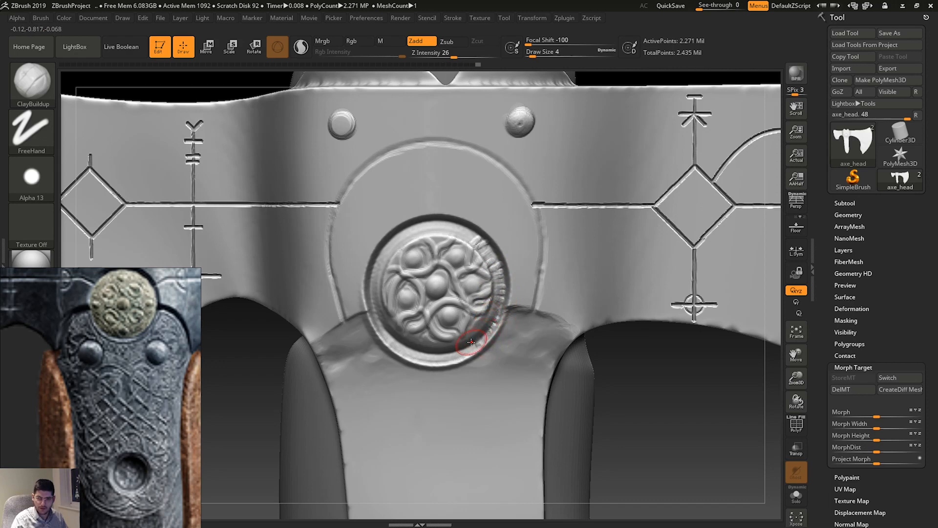
left_click_drag(609, 363, 540, 336)
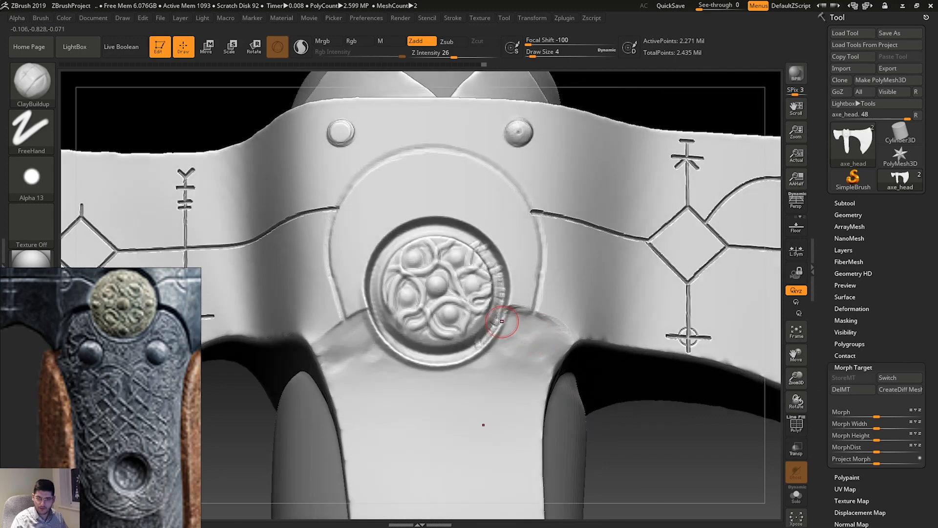
left_click_drag(481, 319, 479, 338)
mouse_move(468, 336)
left_mouse_down()
mouse_move(451, 354)
mouse_move(396, 323)
left_mouse_up()
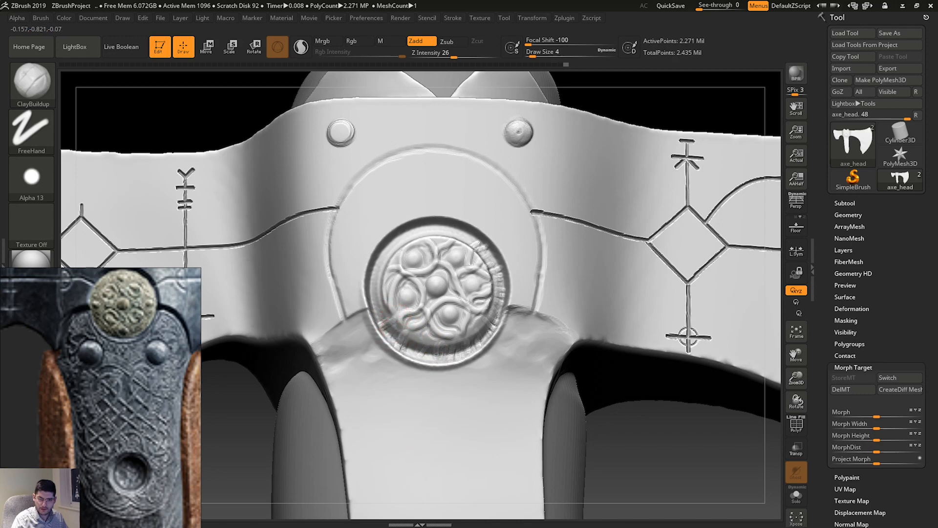
left_click_drag(418, 325, 372, 309)
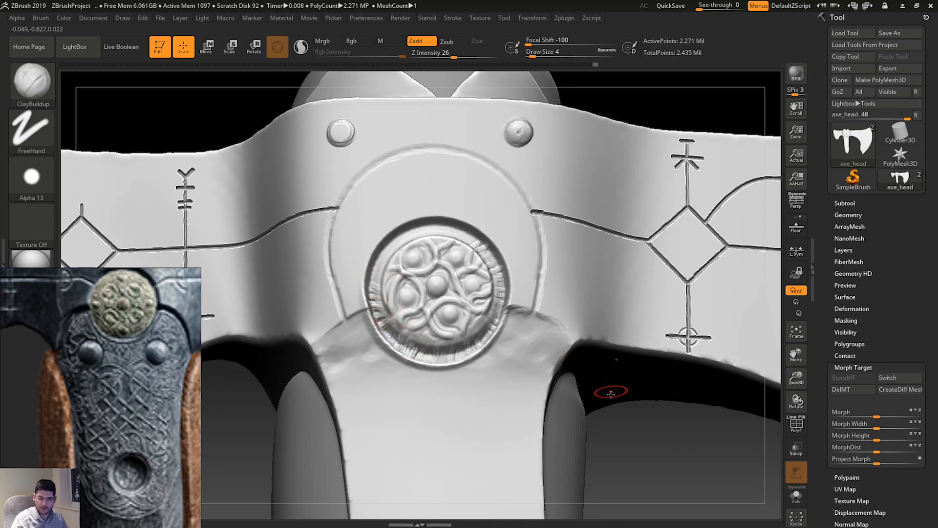
left_click_drag(618, 429, 619, 455)
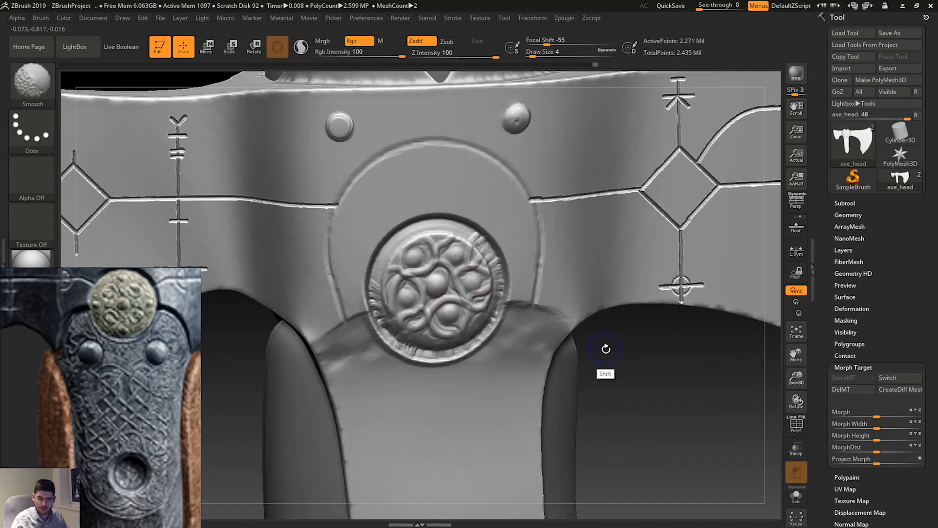
mouse_move(603, 350)
left_mouse_down("shift")
mouse_move(593, 344)
mouse_move(608, 337)
left_mouse_up("shift")
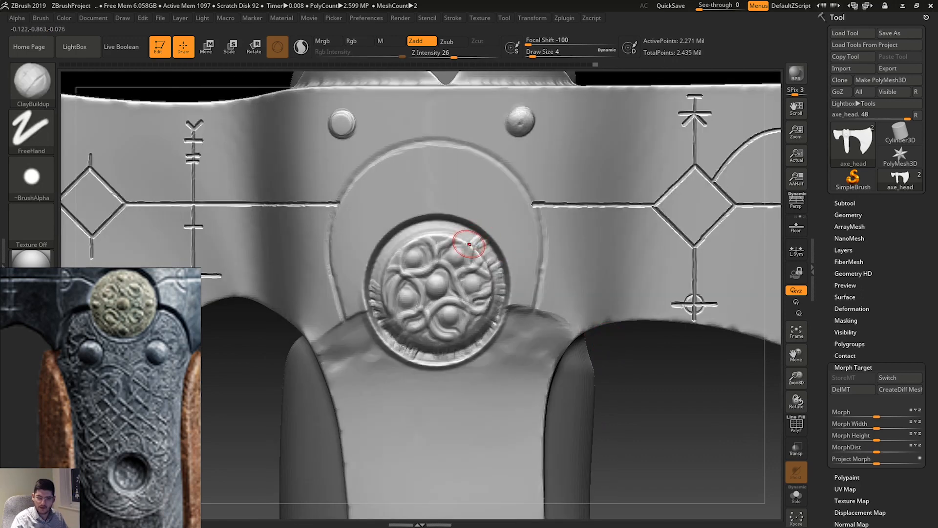
mouse_move(469, 241)
left_mouse_down()
mouse_move(475, 229)
mouse_move(467, 226)
mouse_move(404, 229)
mouse_move(379, 276)
left_mouse_up()
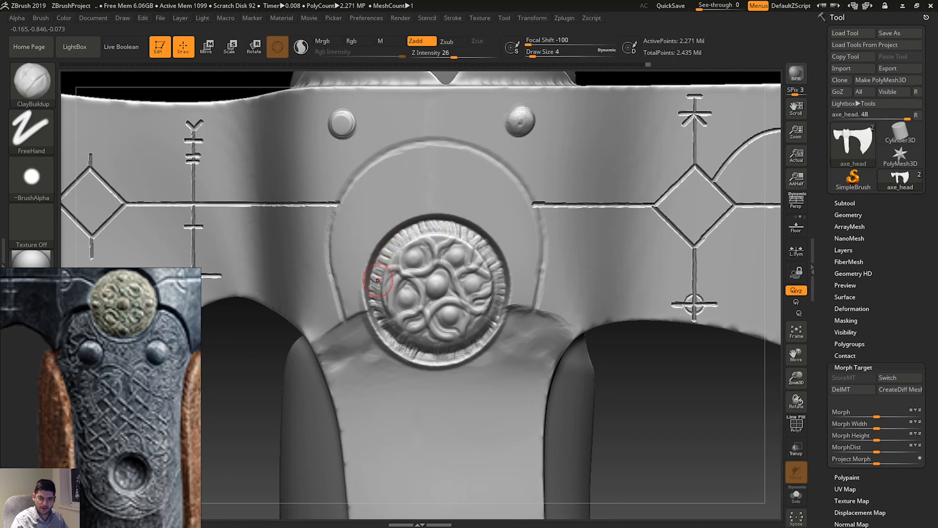
left_click_drag(670, 375, 691, 414)
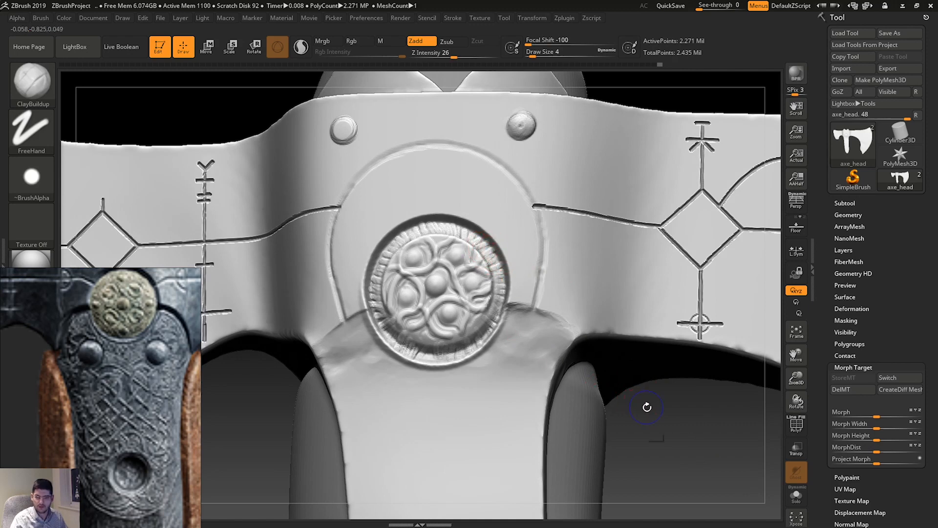
mouse_move(645, 409)
left_mouse_down("shift")
mouse_move(659, 430)
mouse_move(649, 363)
left_mouse_up("shift")
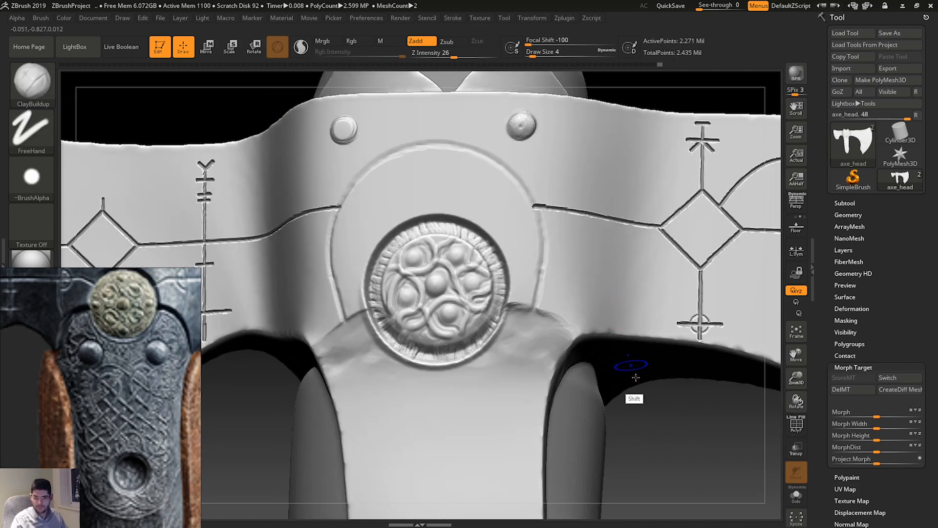
left_click_drag(658, 424, 659, 425, "shift")
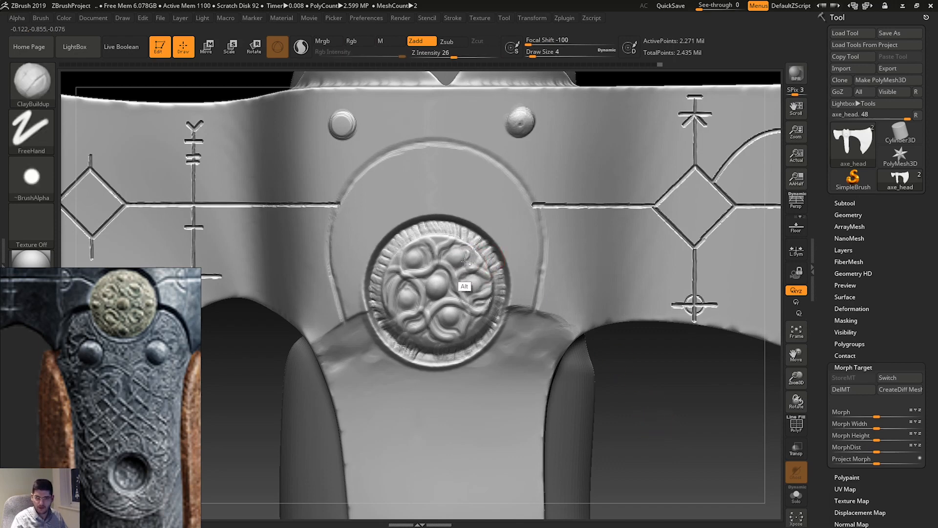
Carve inverted ClayBuildup strokes into the gaps of the disc's ornament and along the plate's upper shoulders on both sides of the disc.
mouse_move(470, 256)
left_mouse_down("alt")
mouse_move(429, 256)
mouse_move(424, 278)
mouse_move(450, 269)
left_mouse_up("alt")
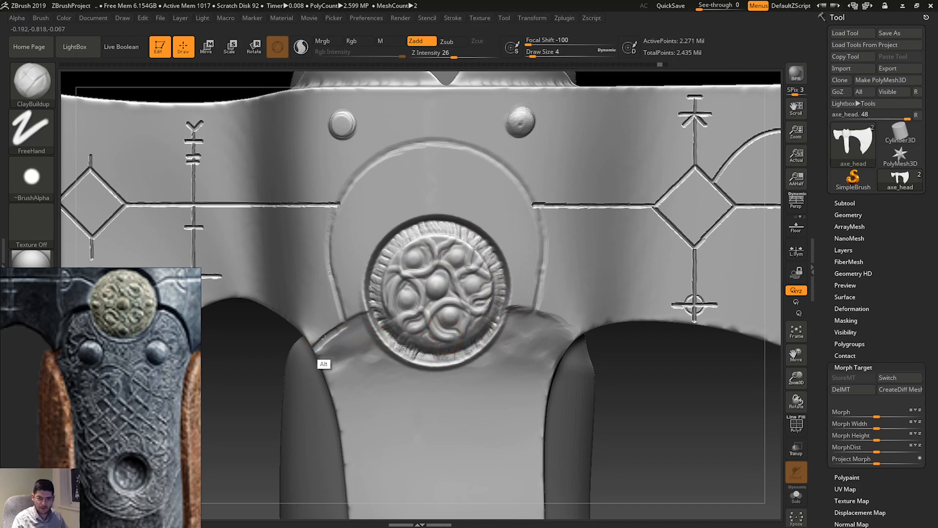
mouse_move(325, 338)
left_mouse_down("alt")
mouse_move(367, 320)
mouse_move(325, 340)
mouse_move(324, 352)
mouse_move(365, 324)
mouse_move(324, 356)
mouse_move(370, 336)
mouse_move(364, 342)
mouse_move(321, 356)
left_mouse_up("alt")
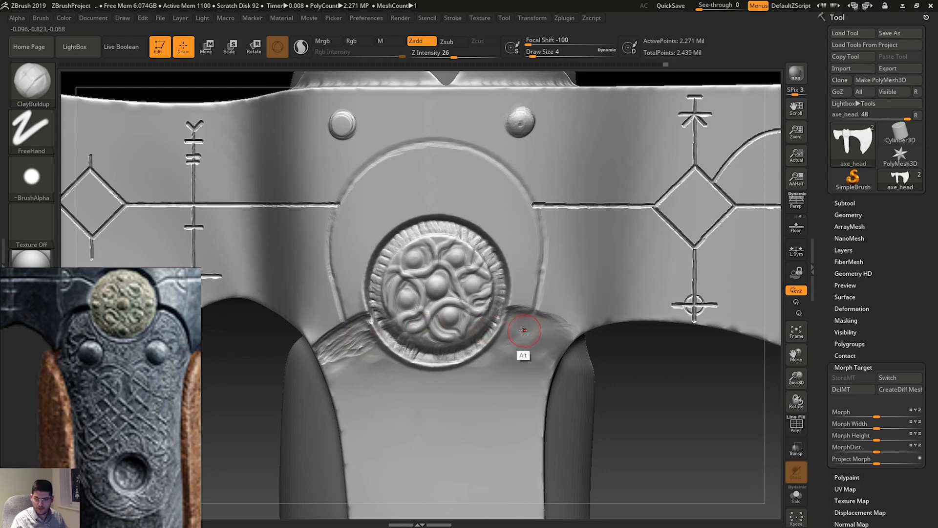
mouse_move(524, 332)
left_mouse_down("alt")
mouse_move(517, 321)
mouse_move(535, 319)
mouse_move(570, 337)
mouse_move(540, 314)
mouse_move(533, 325)
mouse_move(517, 318)
mouse_move(561, 337)
mouse_move(508, 330)
mouse_move(565, 349)
mouse_move(537, 332)
mouse_move(510, 334)
mouse_move(557, 350)
left_mouse_up("alt")
Flatten the rough strokes on the plate's shoulders beside the disc with the TrimDynamic brush.
key("b")
key("t")
key("d")
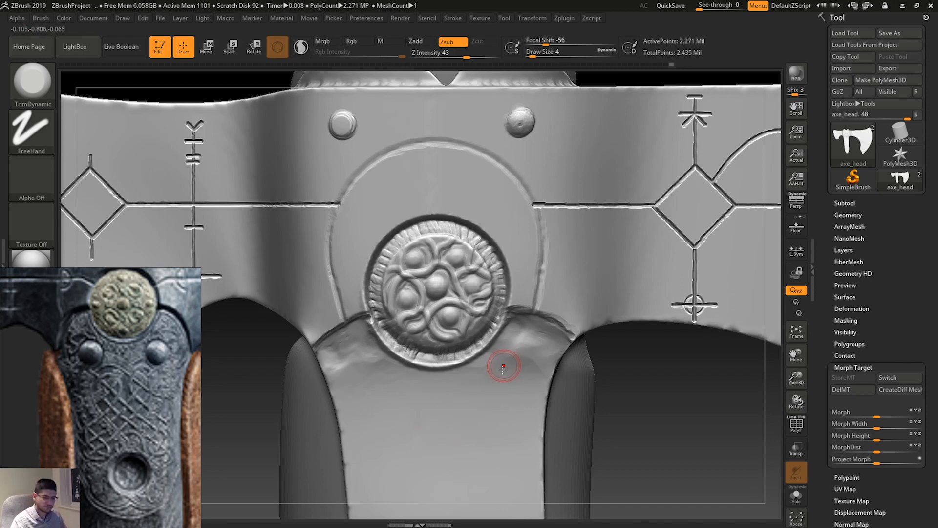
Switch back to ClayBuildup, set draw size 9 and undo the trial studs on the plate below the disc.
left_click_drag(742, 363, 701, 325)
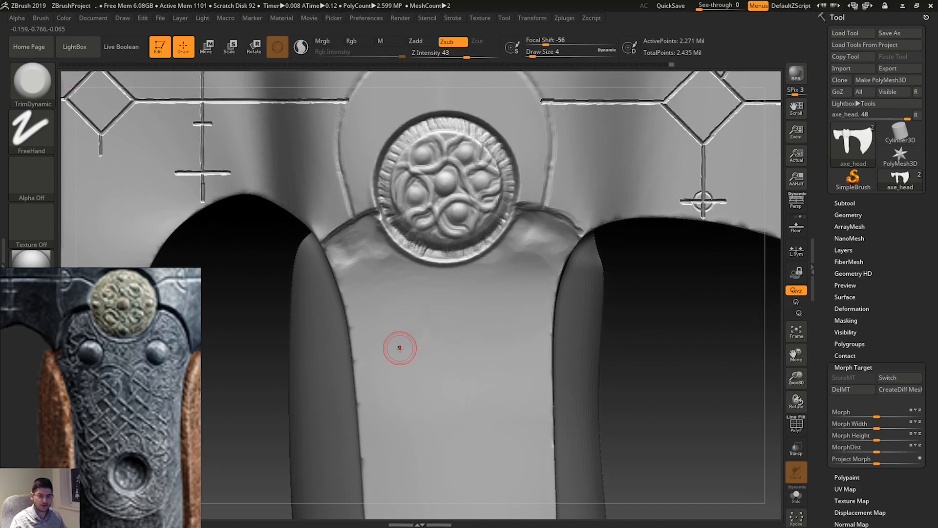
key("b")
key("c")
key("b")
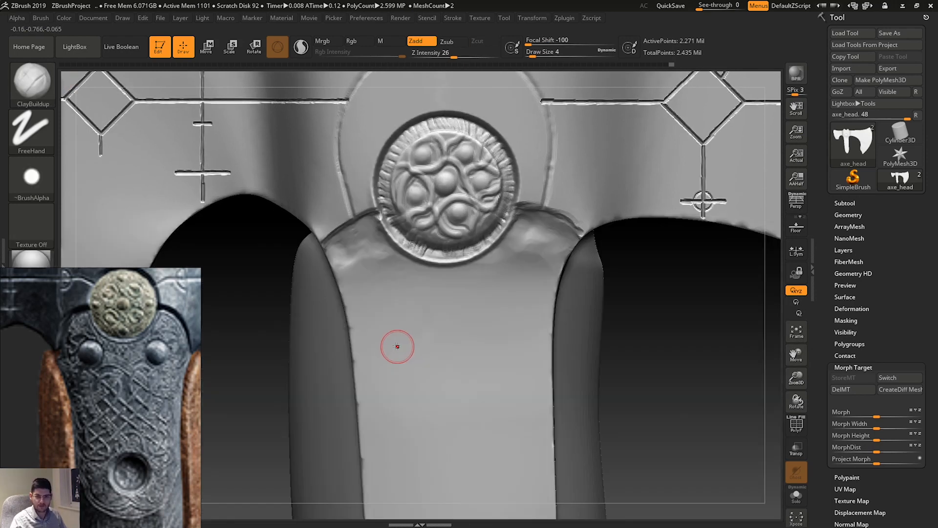
mouse_move(396, 343)
left_mouse_down()
mouse_move(394, 363)
mouse_move(403, 353)
mouse_move(390, 348)
left_mouse_up()
key("ctrl+z")
key("space")
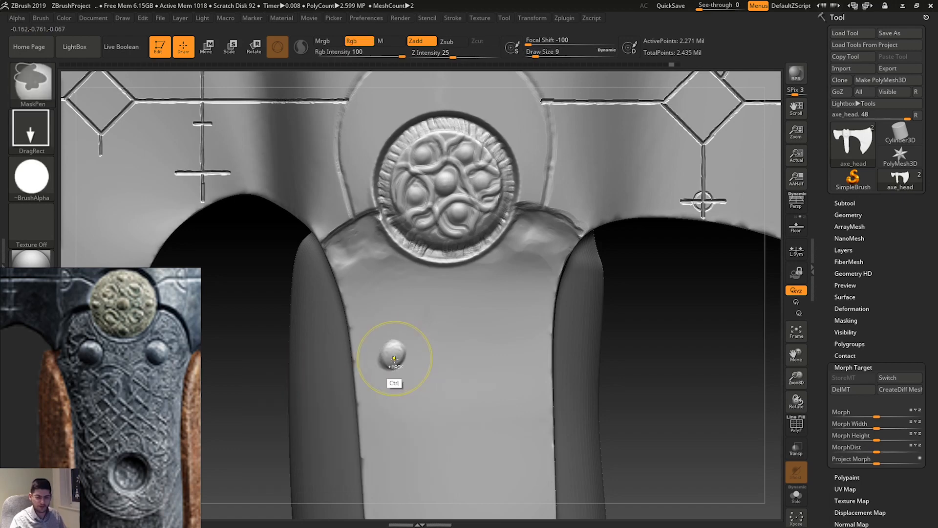
key("ctrl+z")
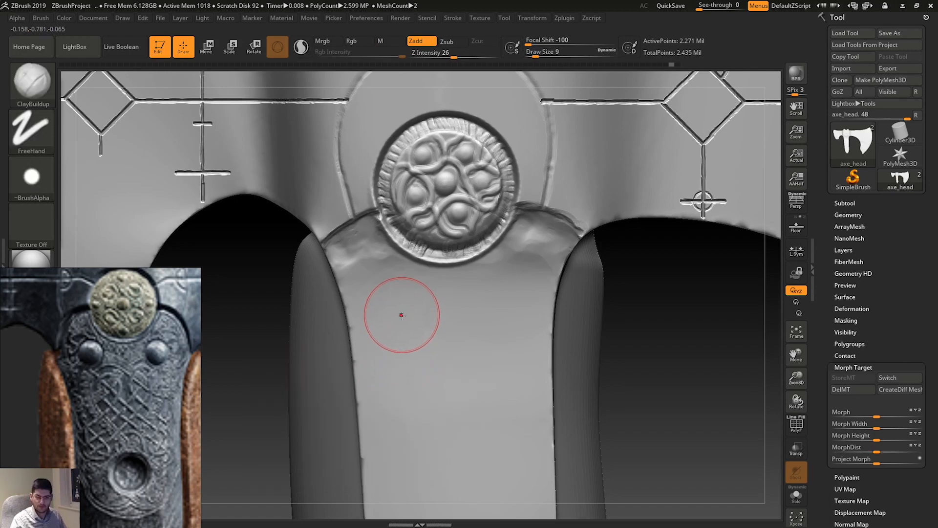
Build up two round studs side by side on the plate below the disc, undoing and redoing uneven ones.
left_click_drag(403, 307, 397, 313)
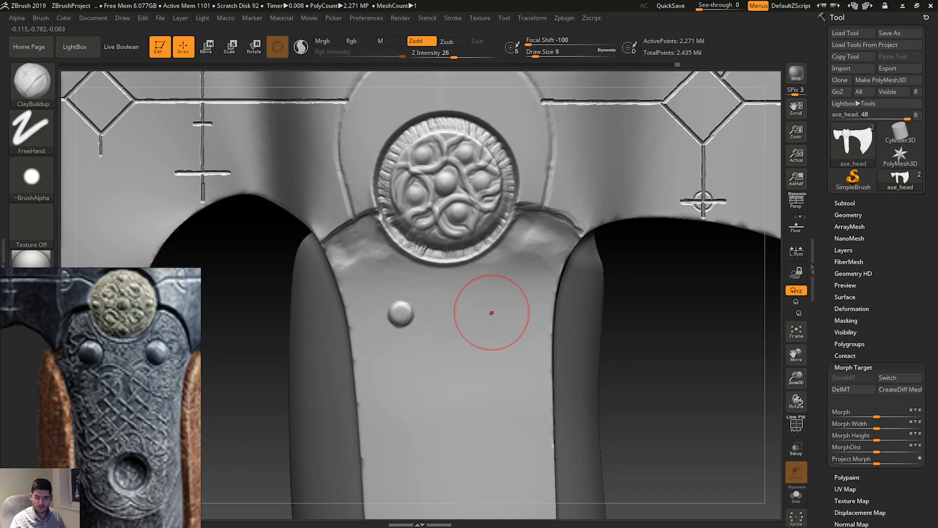
left_click_drag(492, 313, 487, 310)
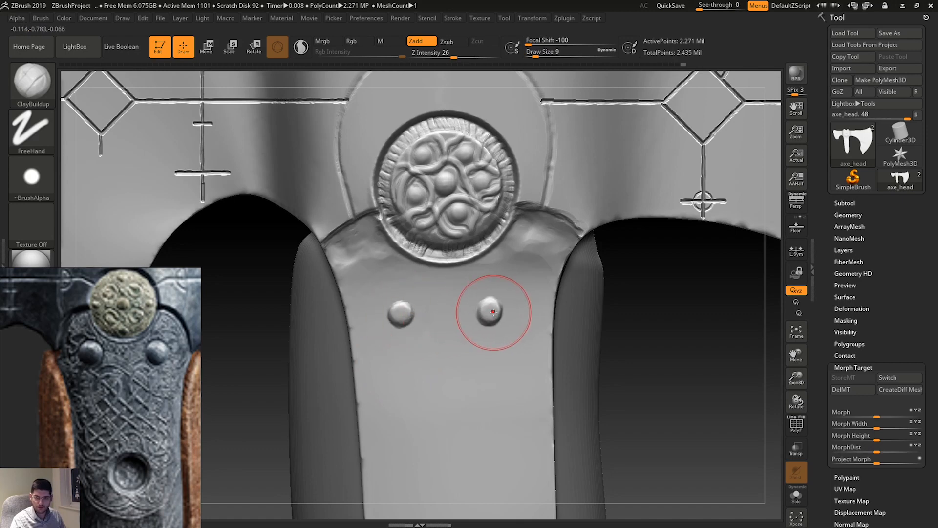
left_click_drag(400, 316, 402, 319)
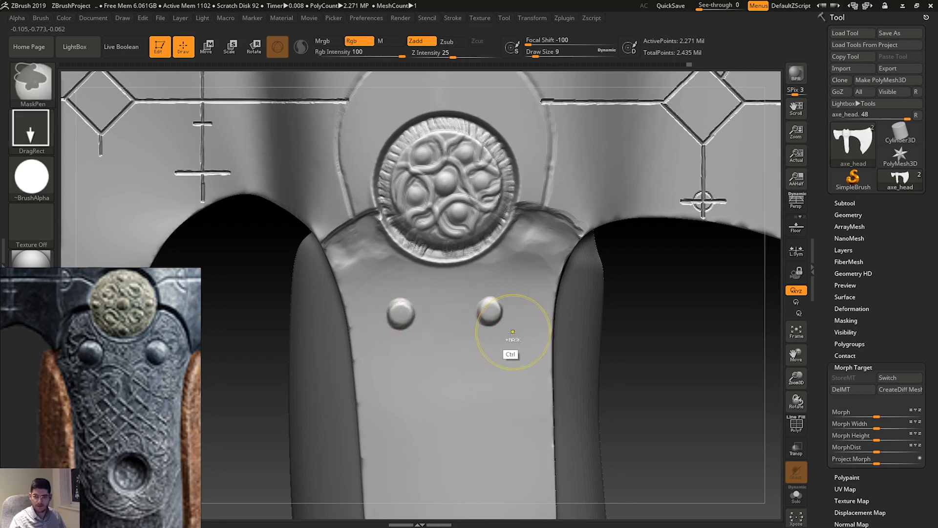
key("ctrl+z")
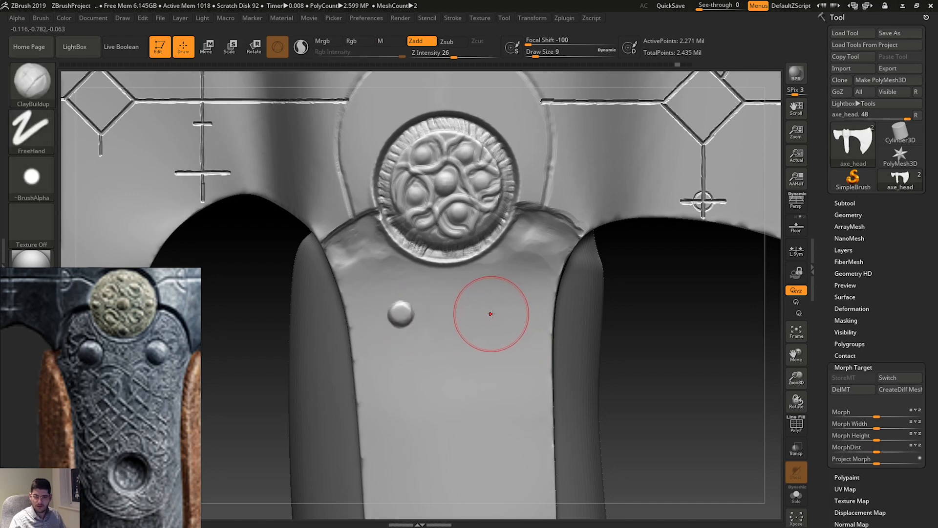
left_click(496, 315)
left_click(400, 315)
key("ctrl+z")
left_click(400, 317)
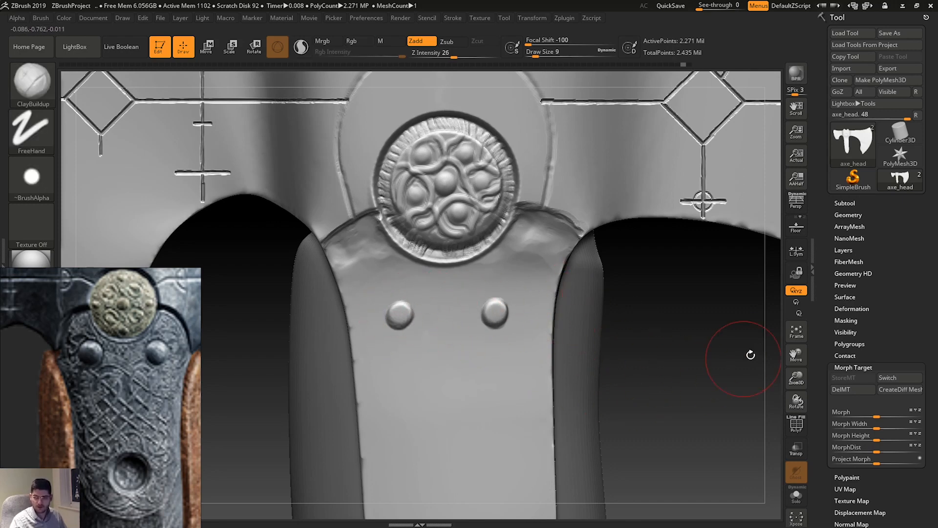
Examine the reference image for the size and spacing of the round recesses along the handle plate.
left_click_drag(802, 357, 804, 318)
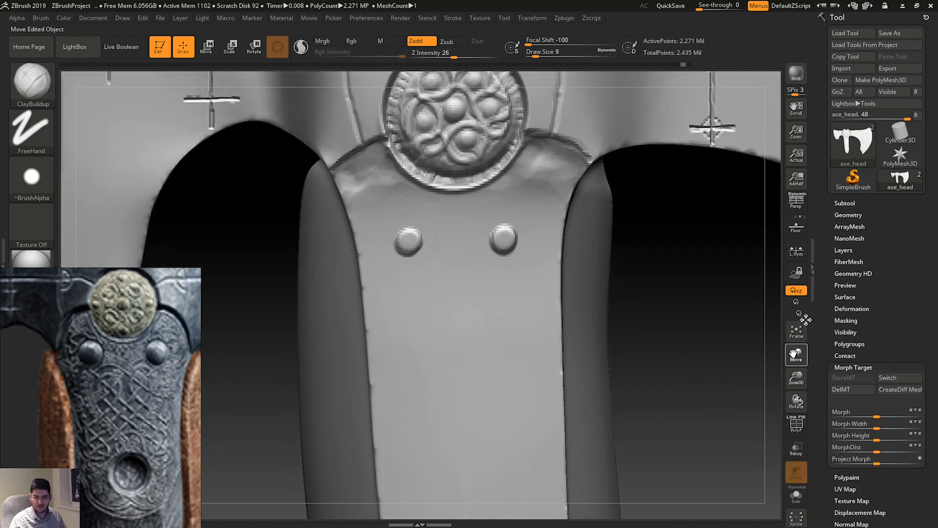
left_click_drag(801, 379, 800, 316)
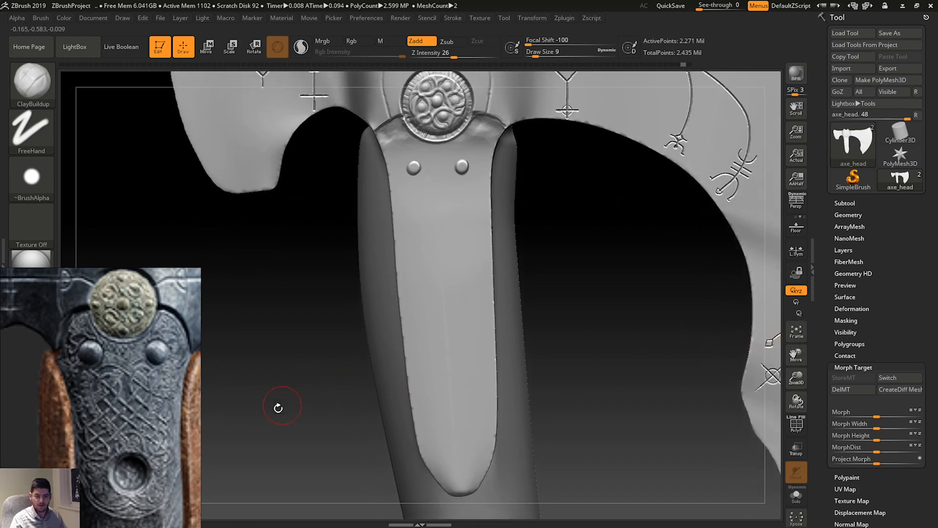
middle_click_drag(161, 414, 141, 328)
middle_click_drag(152, 381, 159, 314)
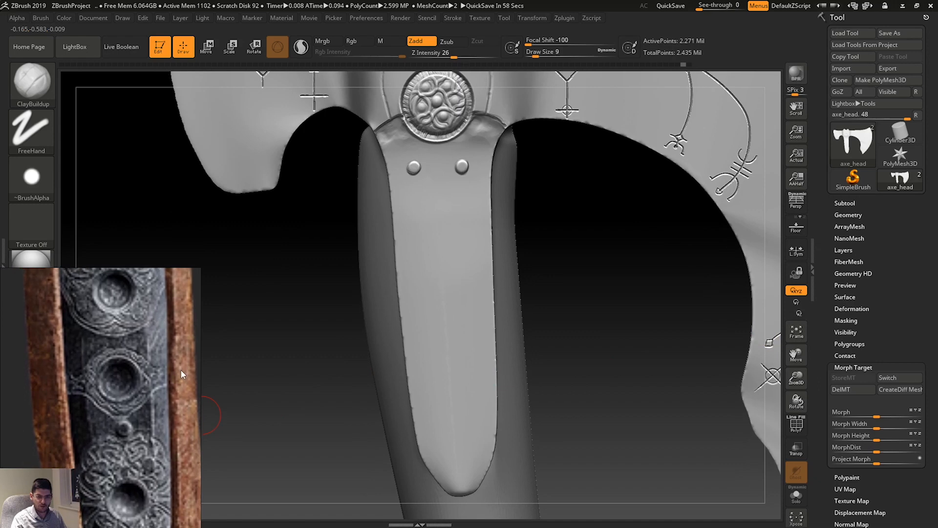
scroll(121, 405, "down", 2)
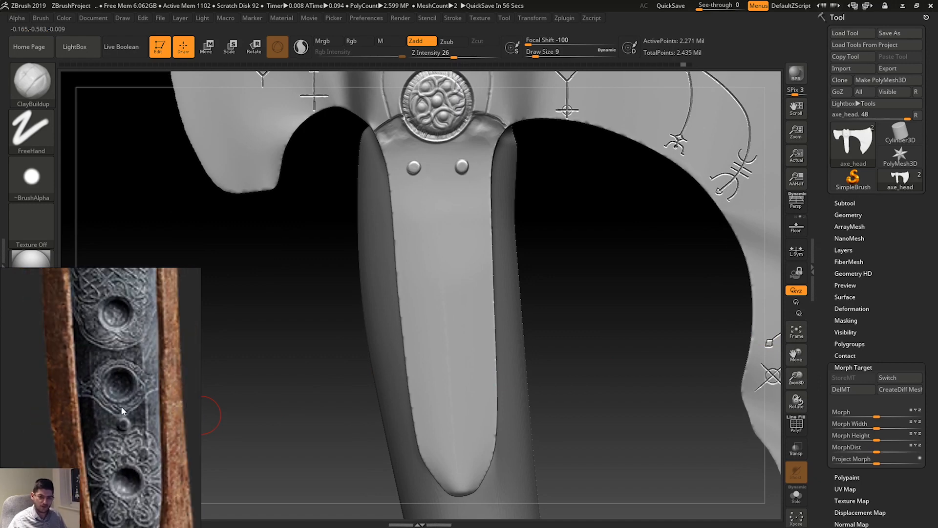
scroll(121, 405, "down", 1)
scroll(120, 405, "down", 4)
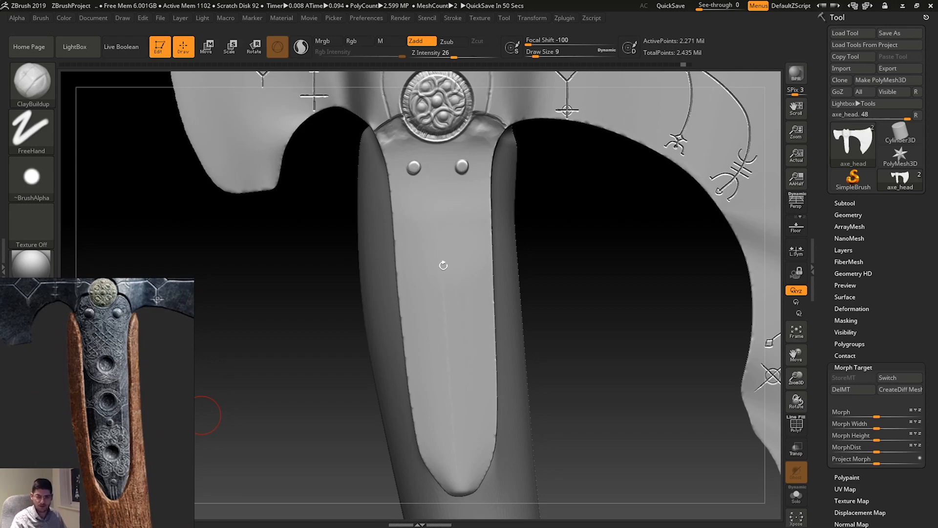
Mask three equal circles down the centre of the handle plate below the studs and invert the mask.
key("ctrl+z")
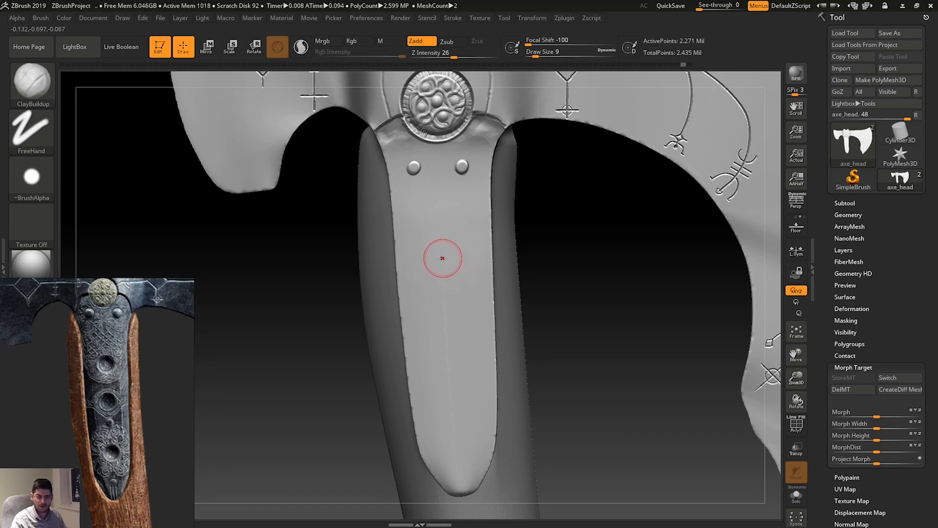
key("ctrl")
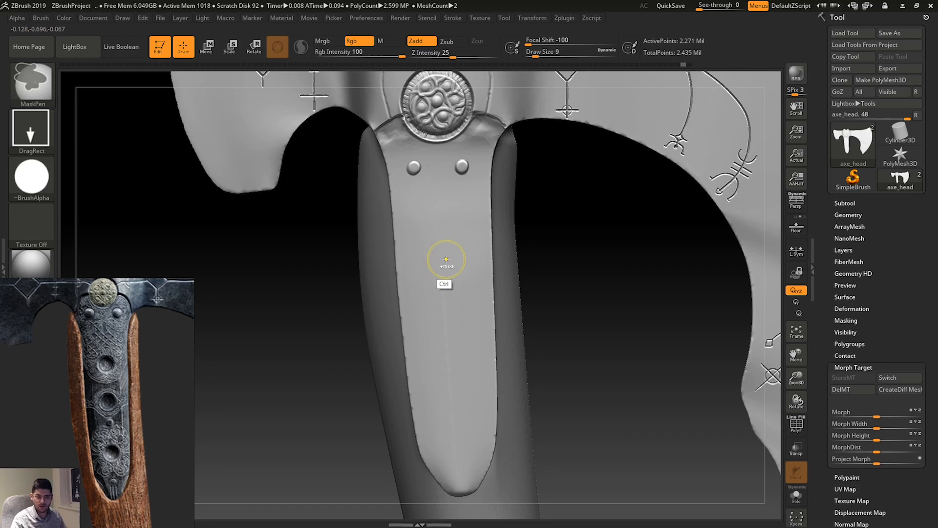
left_click_drag(444, 258, 456, 240, "ctrl")
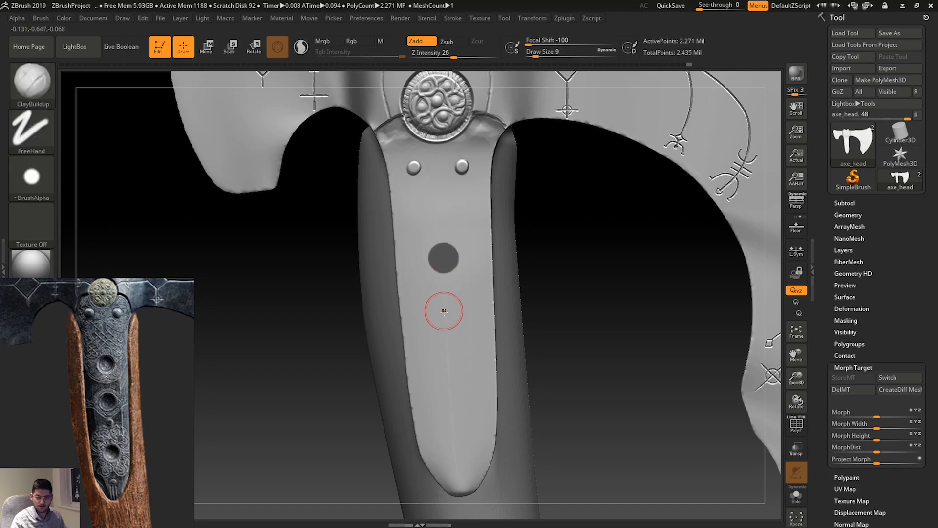
key("ctrl")
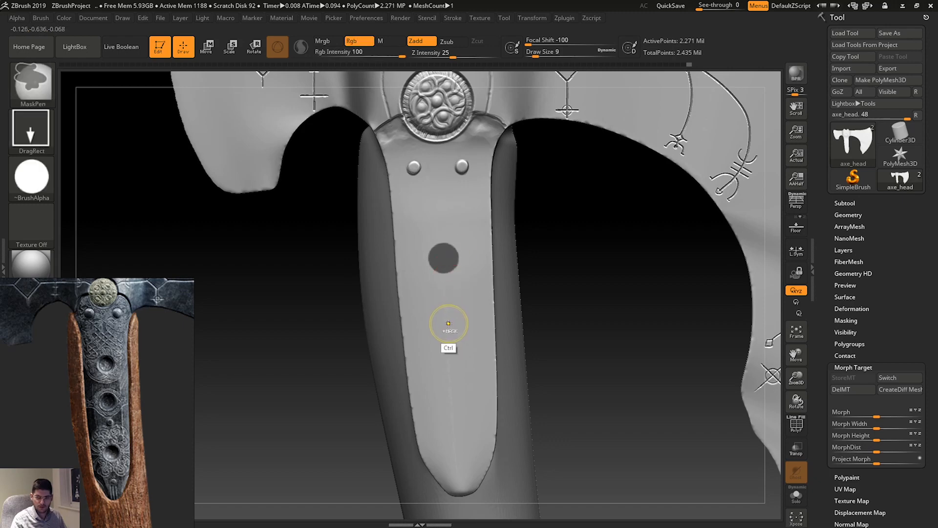
left_click_drag(449, 323, 461, 298, "ctrl")
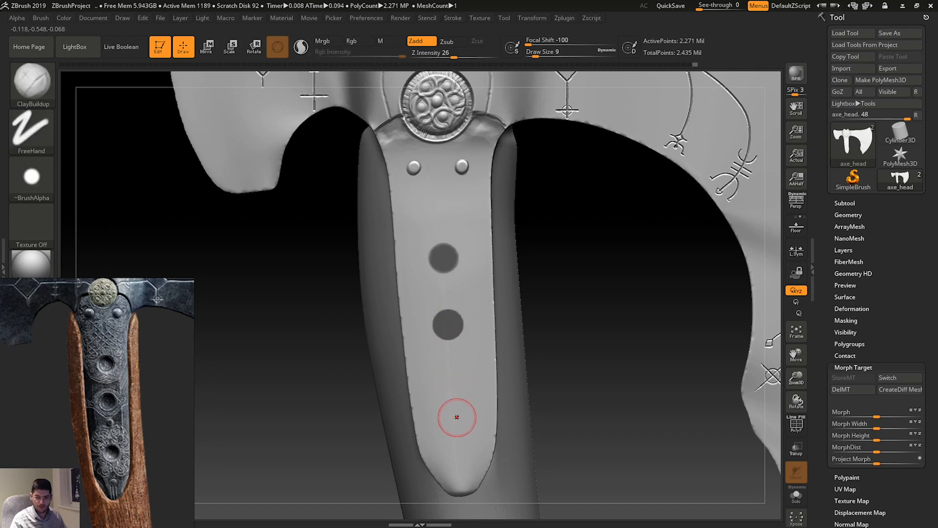
key("ctrl")
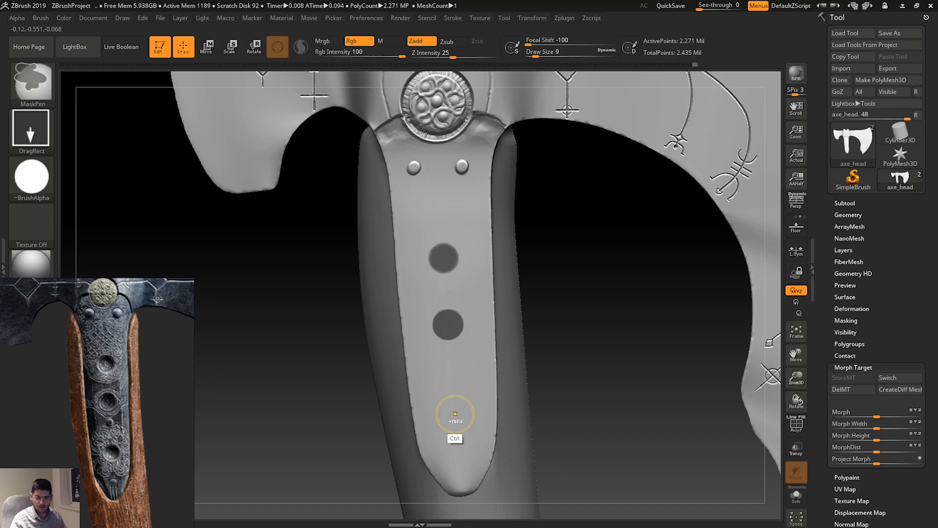
left_click_drag(453, 415, 465, 390, "ctrl")
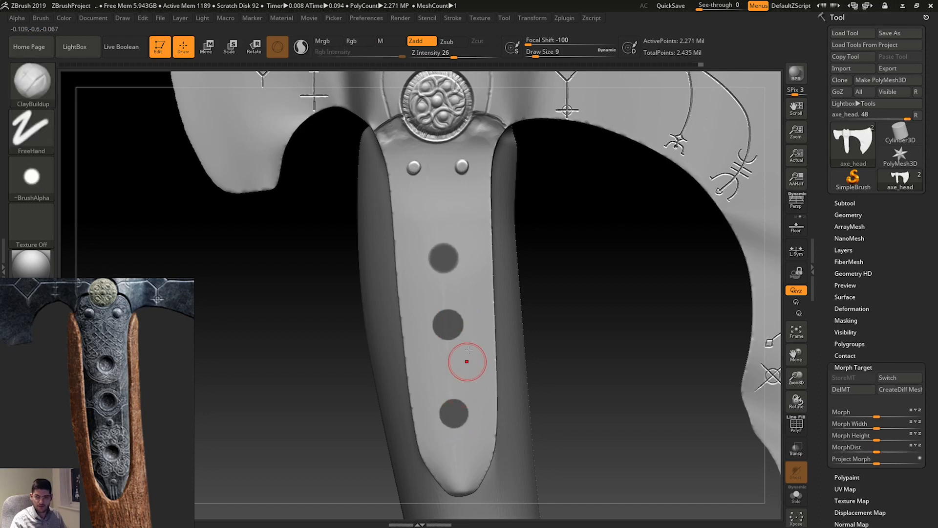
key("ctrl")
key("ctrl+i")
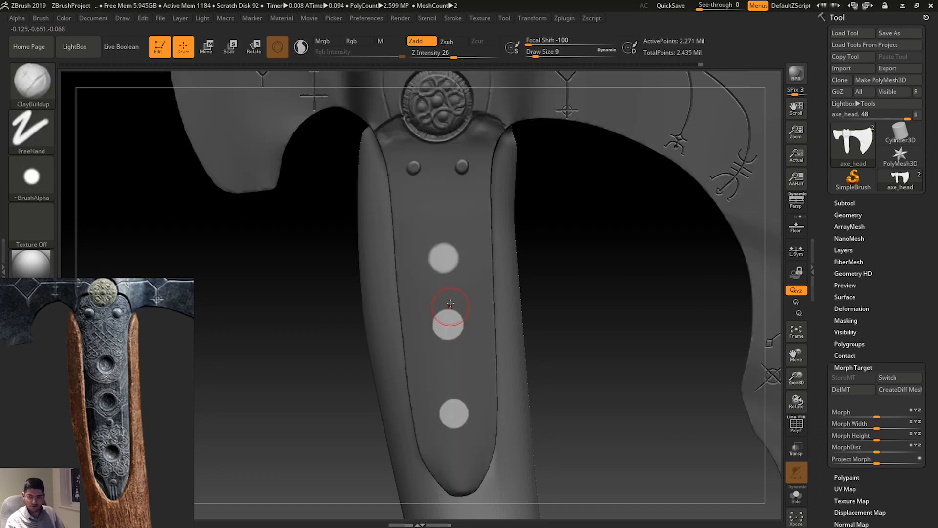
Try to sink the uppermost unmasked circle of the handle plate with the freehand ClayBuildup stroke.
mouse_move(450, 266)
left_mouse_down("alt")
mouse_move(452, 255)
mouse_move(434, 254)
mouse_move(451, 255)
mouse_move(443, 270)
left_mouse_up("alt")
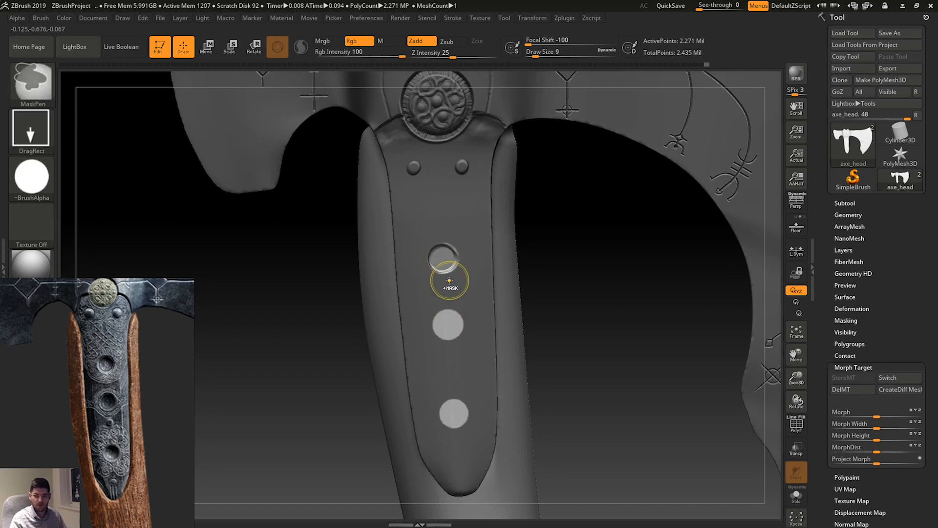
key("ctrl+z")
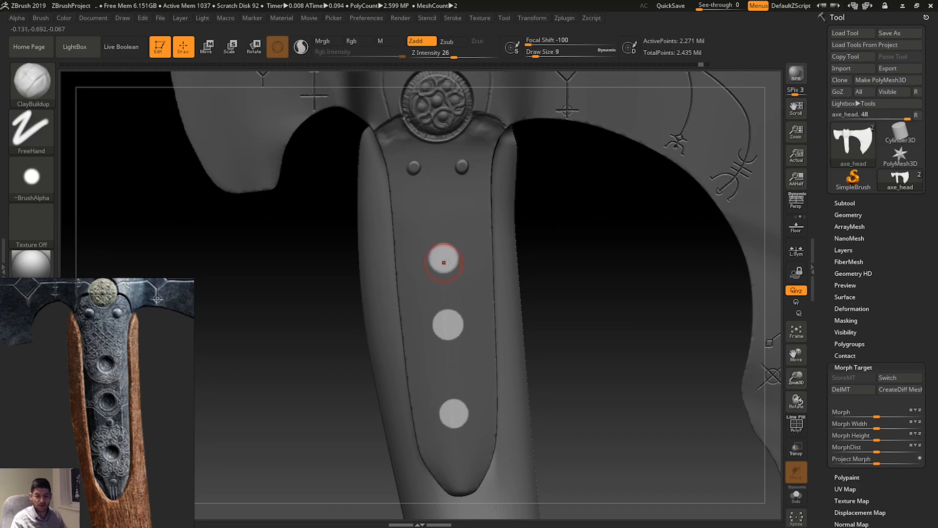
left_click_drag(558, 266, 508, 270)
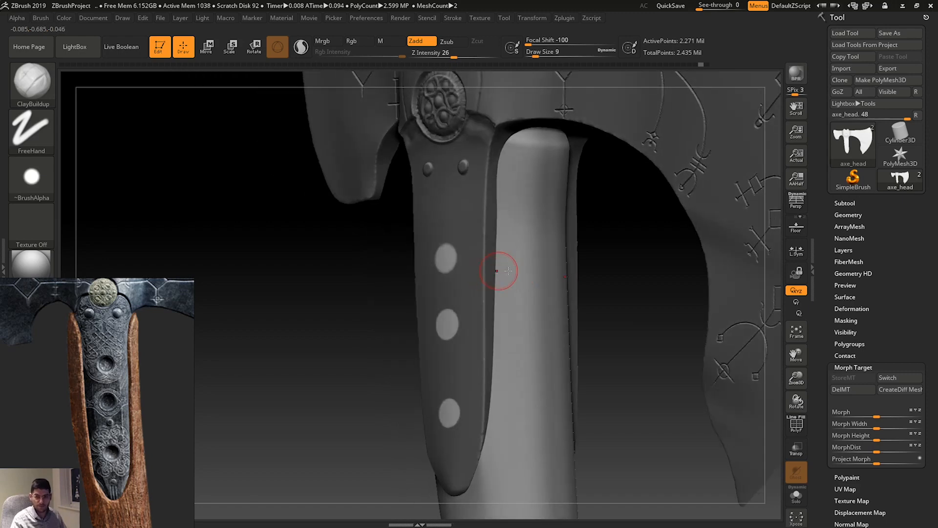
left_click_drag(377, 351, 574, 323)
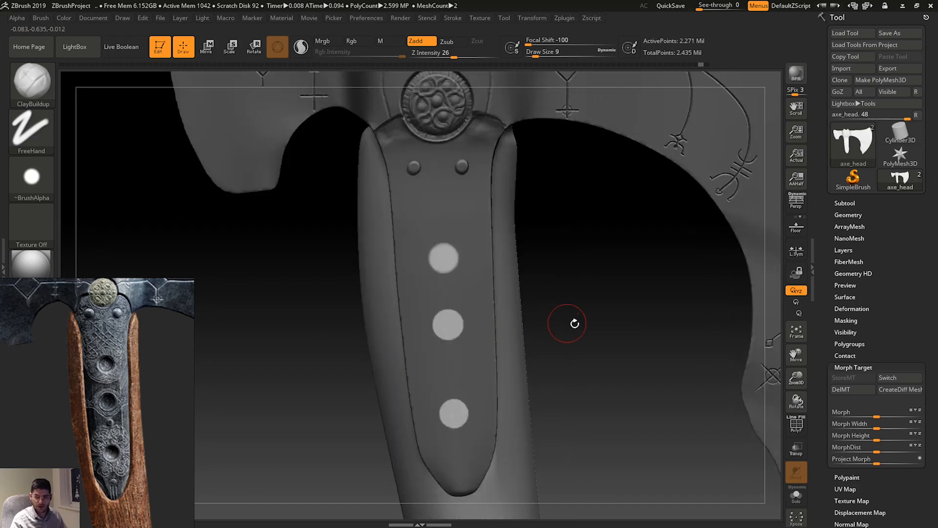
key("shift")
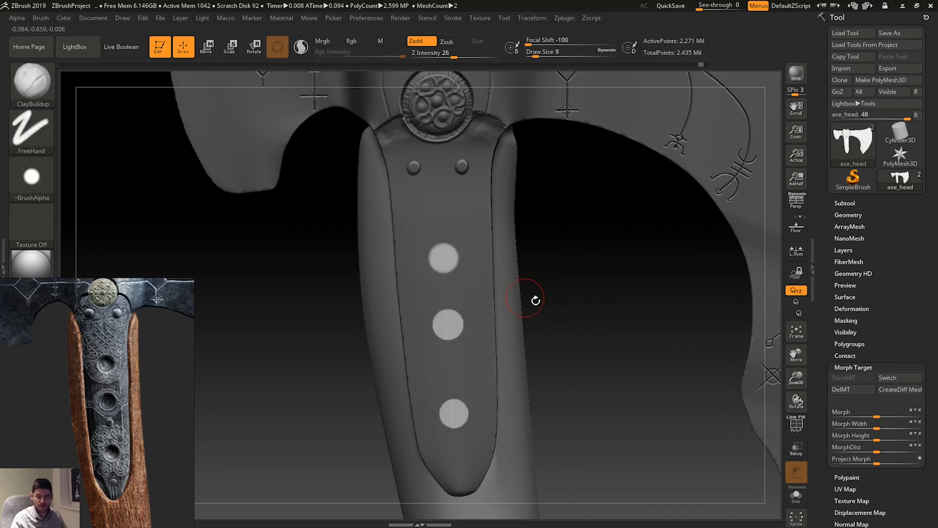
Set the ClayBuildup stroke to DragRect and sink the uppermost unmasked circle into a round recess, undoing uneven dents.
left_click_drag(796, 379, 800, 386)
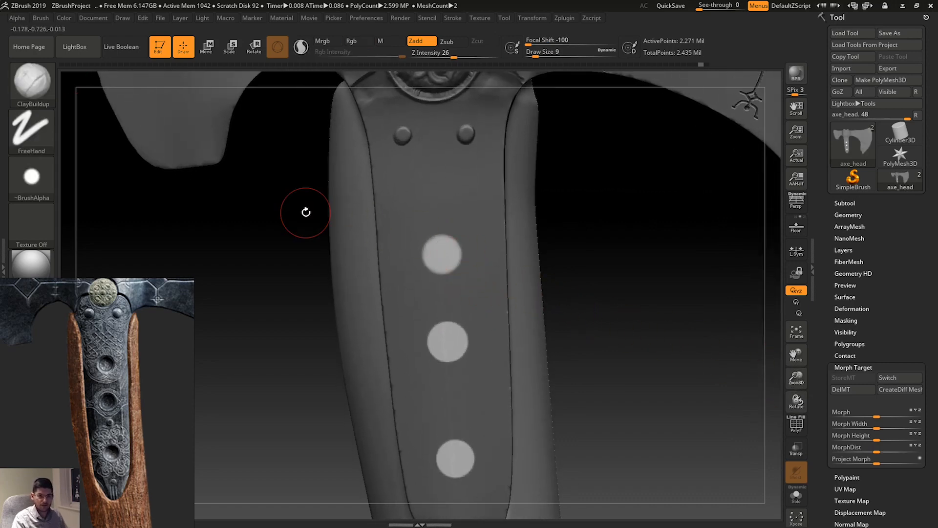
left_click(31, 129)
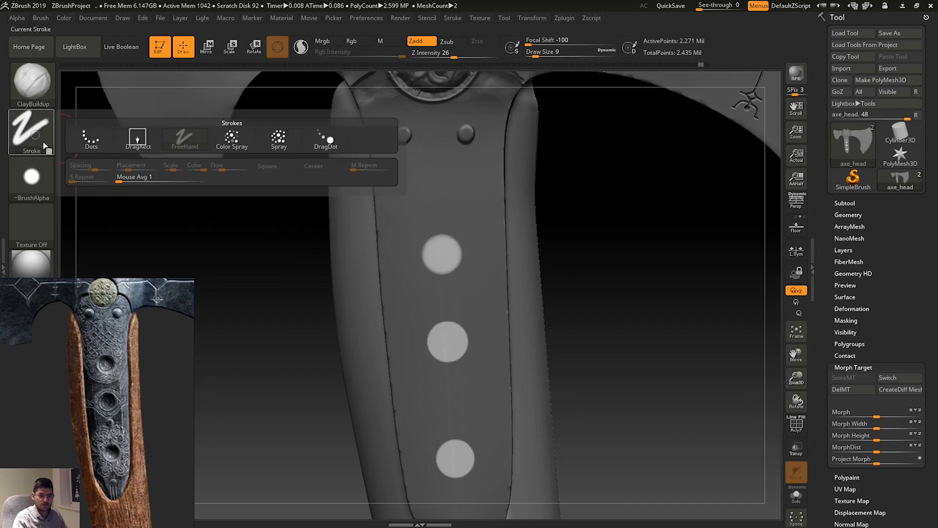
left_click(130, 142)
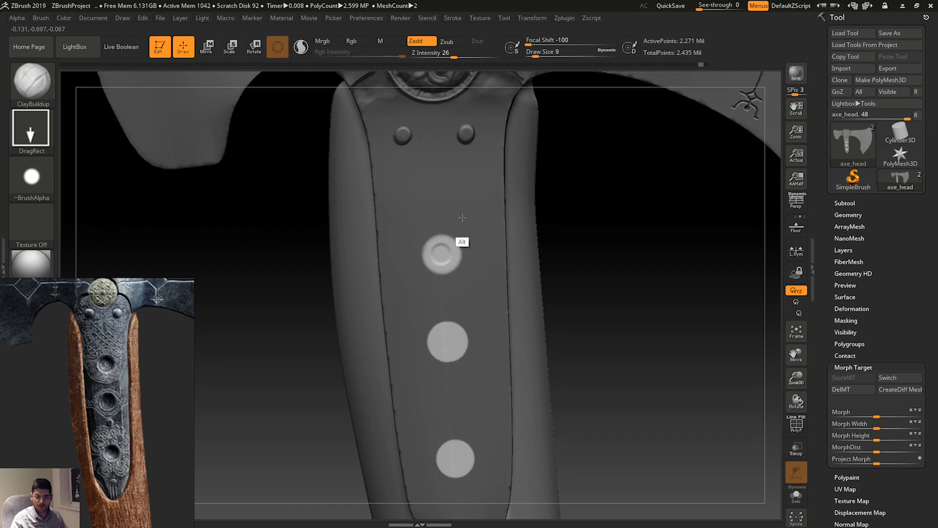
left_click_drag(470, 210, 446, 248, "alt")
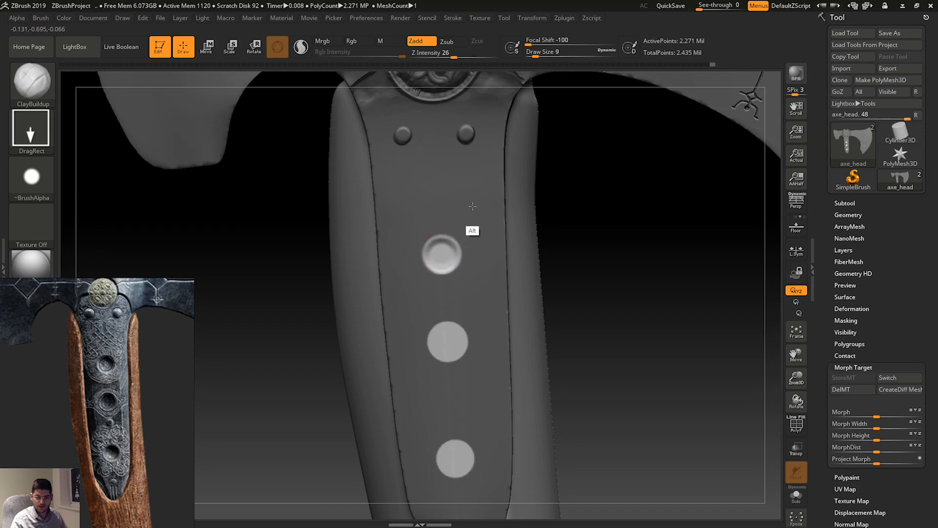
key("ctrl+z")
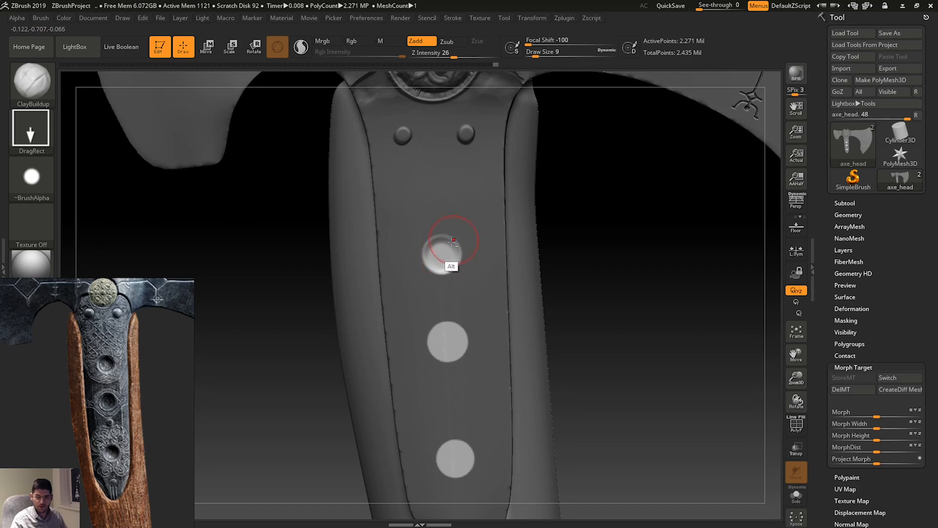
left_click_drag(471, 209, 467, 222, "alt")
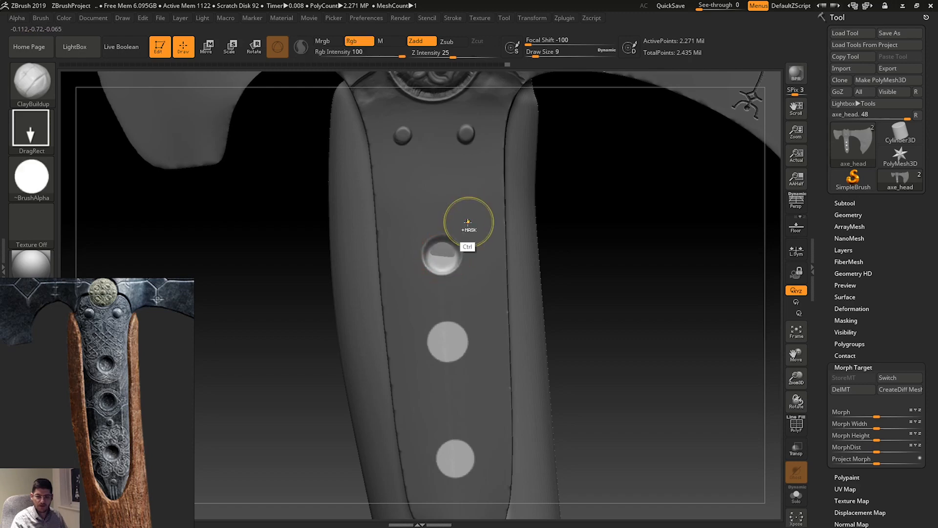
mouse_move(592, 218)
left_mouse_down()
mouse_move(578, 239)
mouse_move(570, 234)
mouse_move(652, 226)
left_mouse_up()
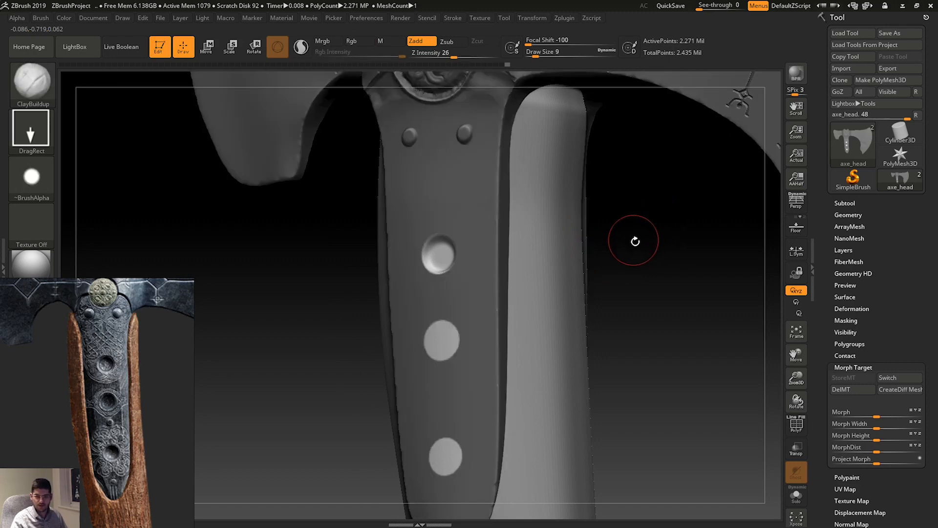
key("shift")
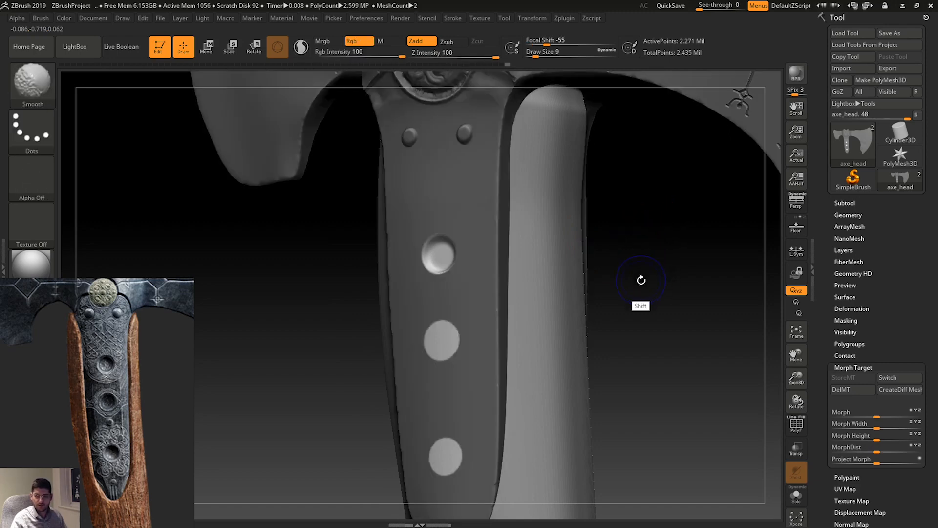
Sink the middle and lowest unmasked circles into matching round recesses, undoing and redoing uneven dents.
mouse_move(653, 289)
left_mouse_down()
mouse_move(636, 298)
mouse_move(633, 323)
mouse_move(615, 318)
mouse_move(628, 308)
left_mouse_up()
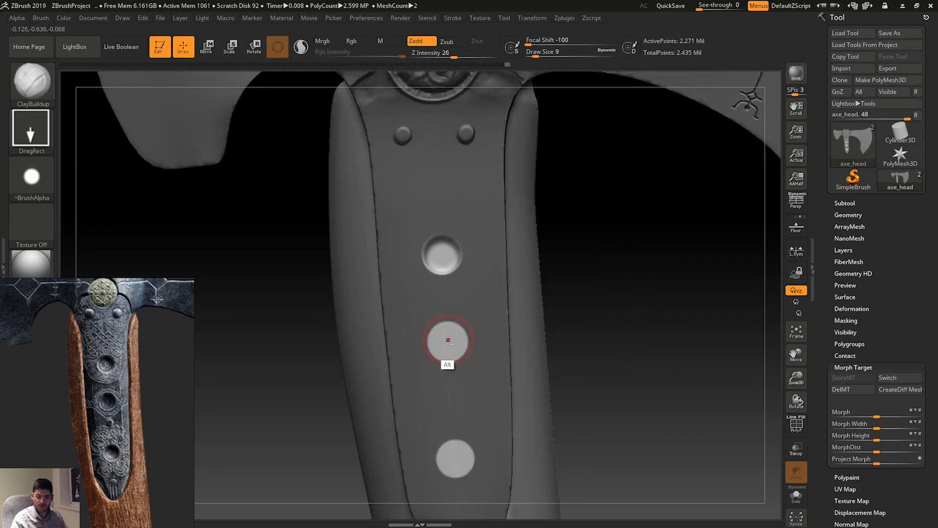
left_click_drag(455, 330, 455, 330, "alt")
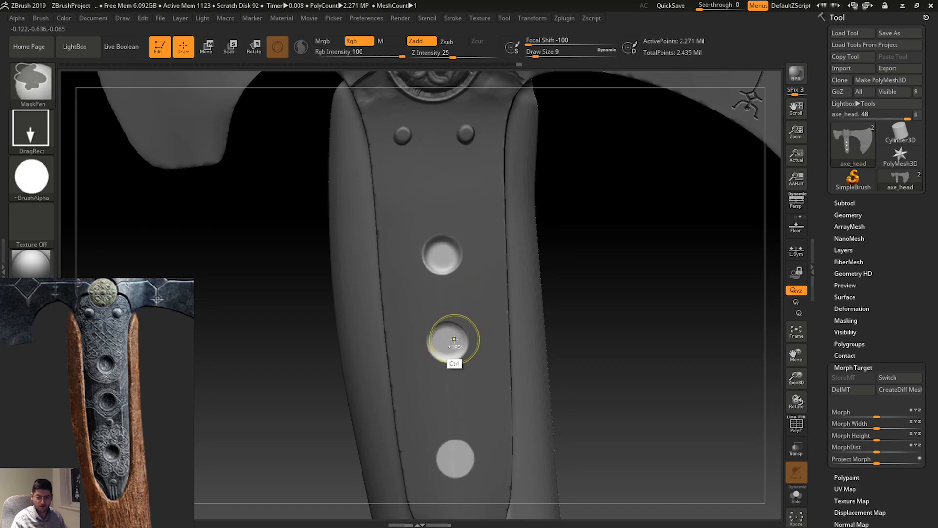
key("ctrl+z")
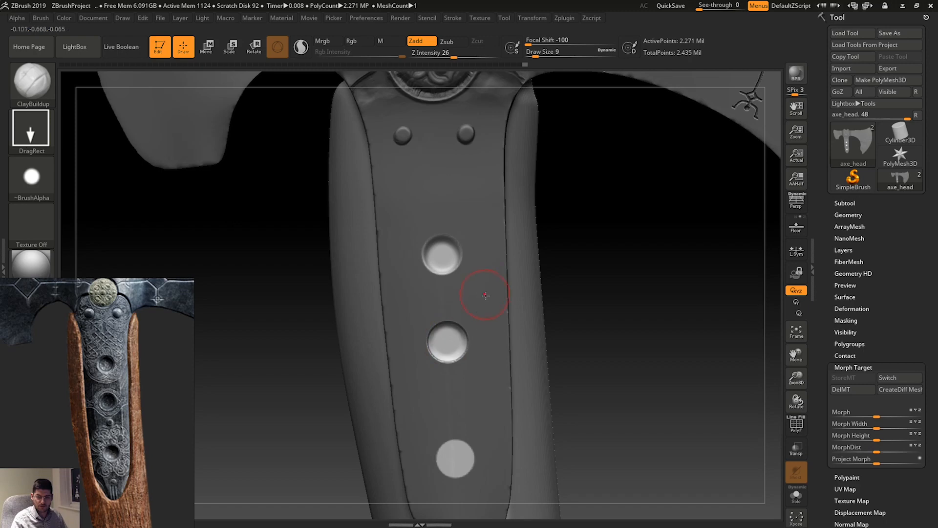
left_click_drag(796, 355, 815, 291)
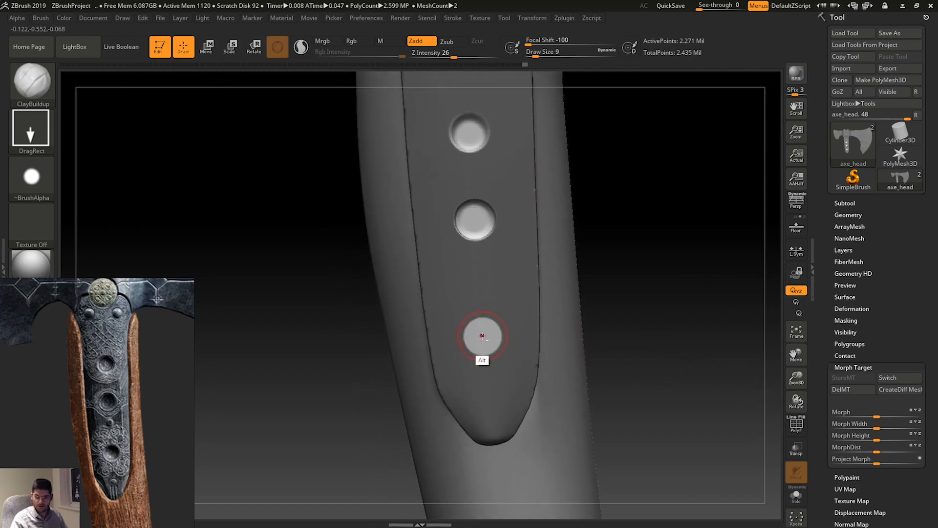
left_click_drag(485, 332, 514, 283, "alt")
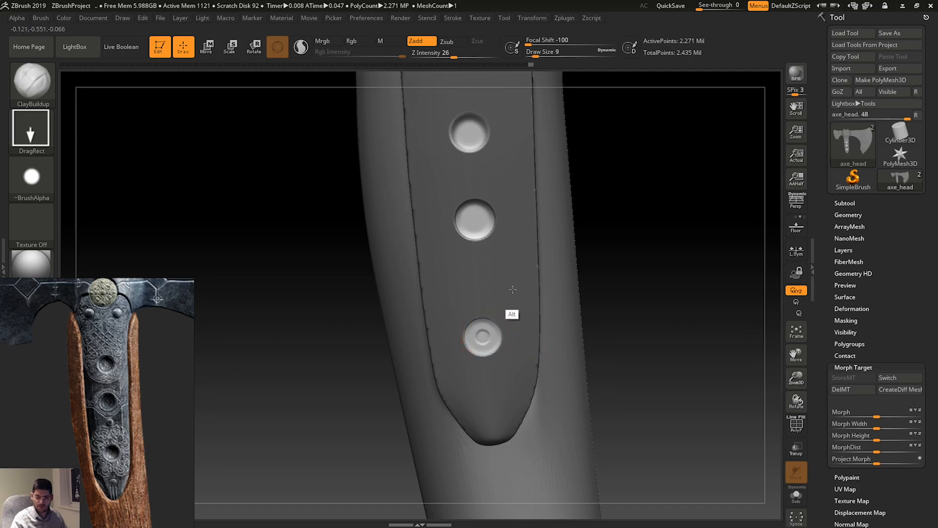
left_click_drag(513, 290, 516, 284, "alt")
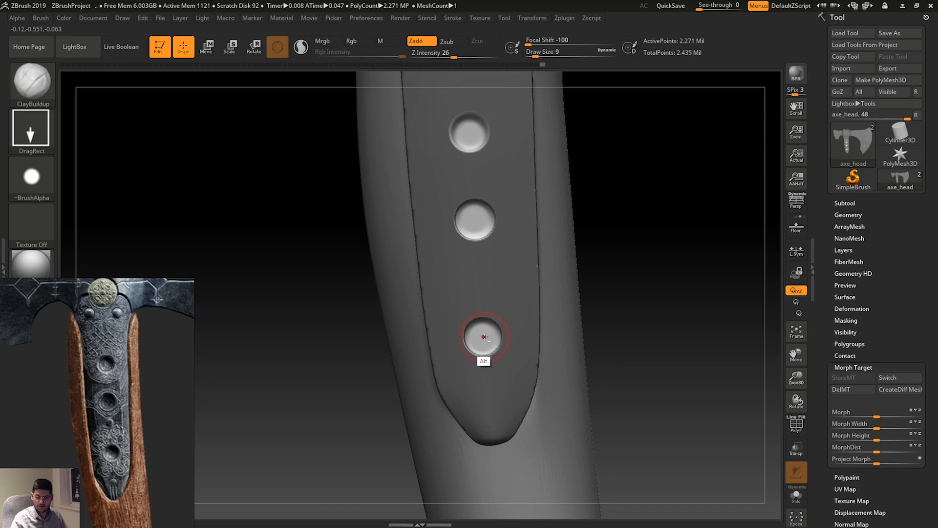
Clear the mask to review the recesses on the whole axe head, then restore and invert it to protect the three recesses.
left_click_drag(613, 285, 612, 248, "ctrl")
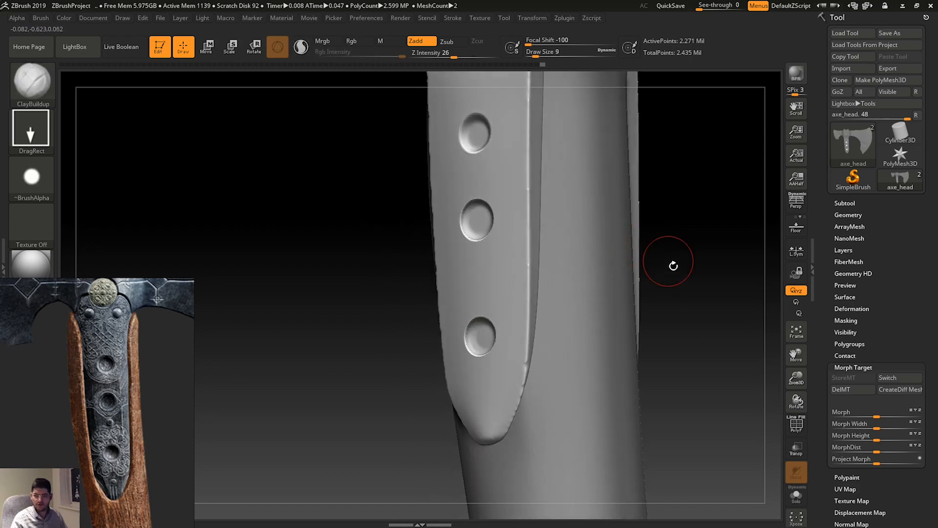
key("f")
key("f")
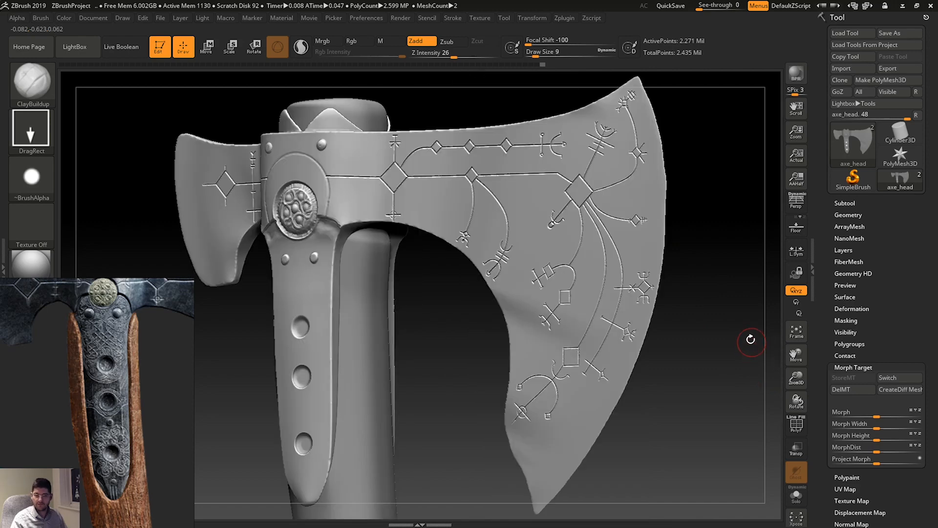
left_click_drag(461, 373, 477, 333)
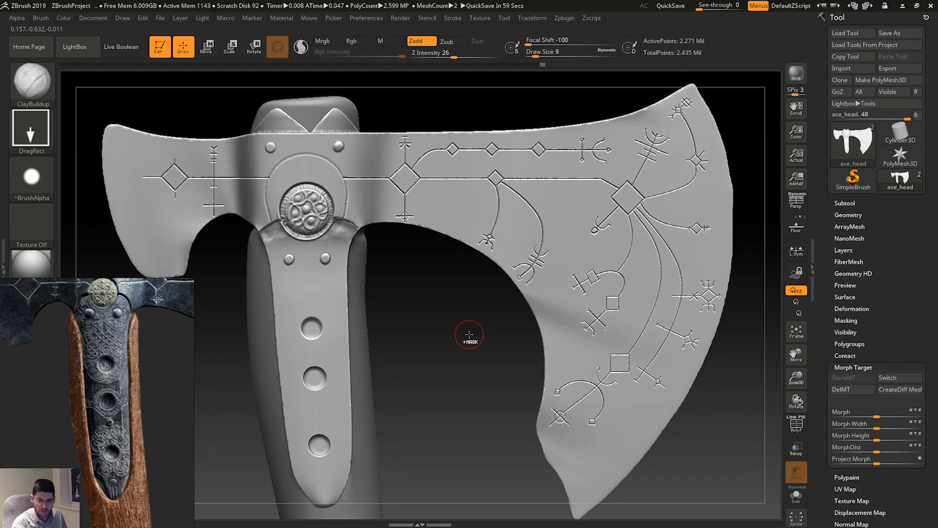
left_click(469, 334, "ctrl")
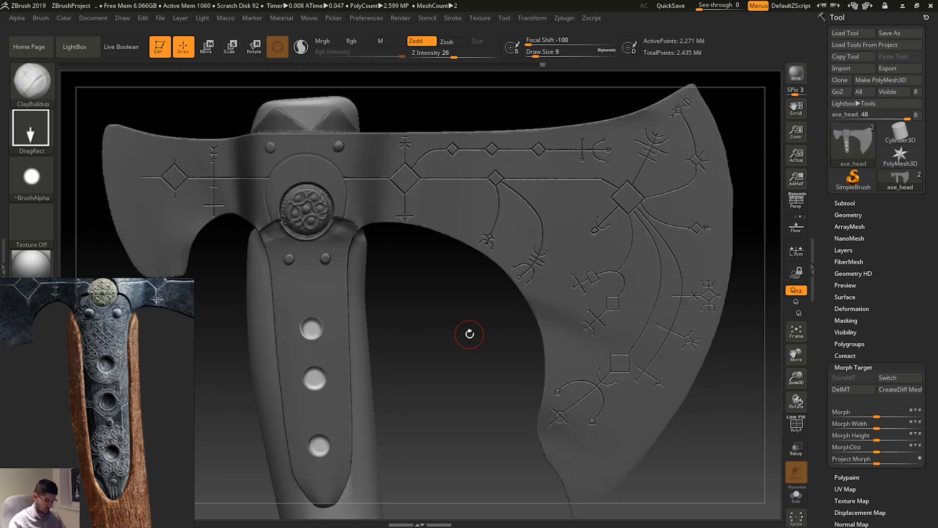
left_click(469, 335, "ctrl")
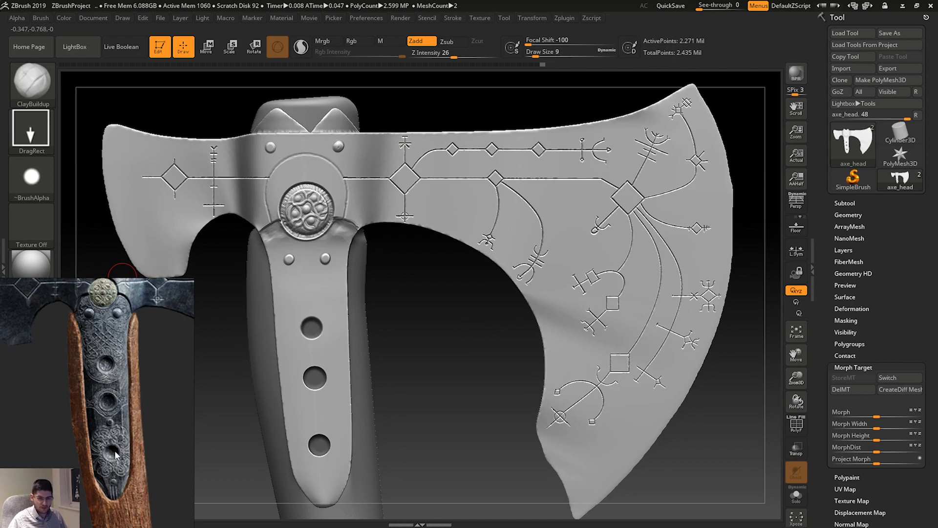
Examine the engraved ornament around the round recesses in the reference image and the matching area of the handle plate.
scroll(115, 454, "up", 3)
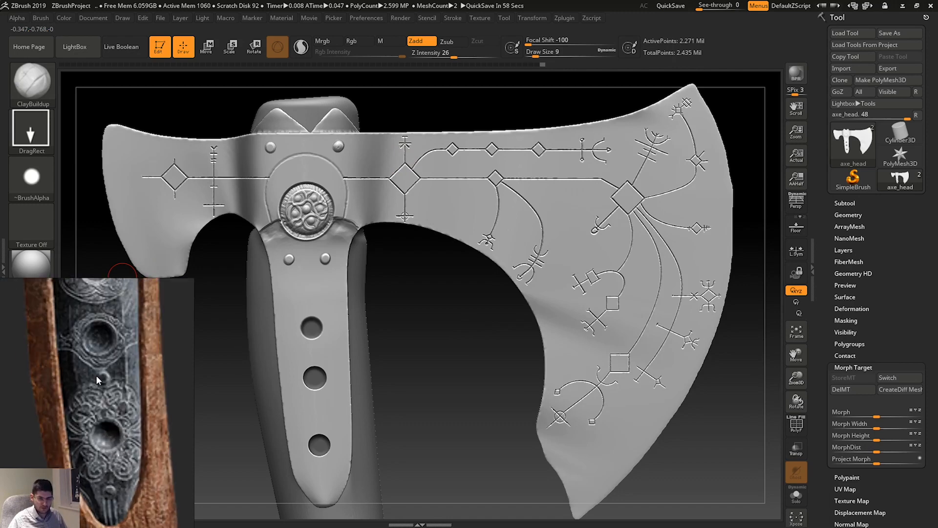
middle_click_drag(97, 376, 96, 418)
middle_click_drag(97, 358, 96, 399)
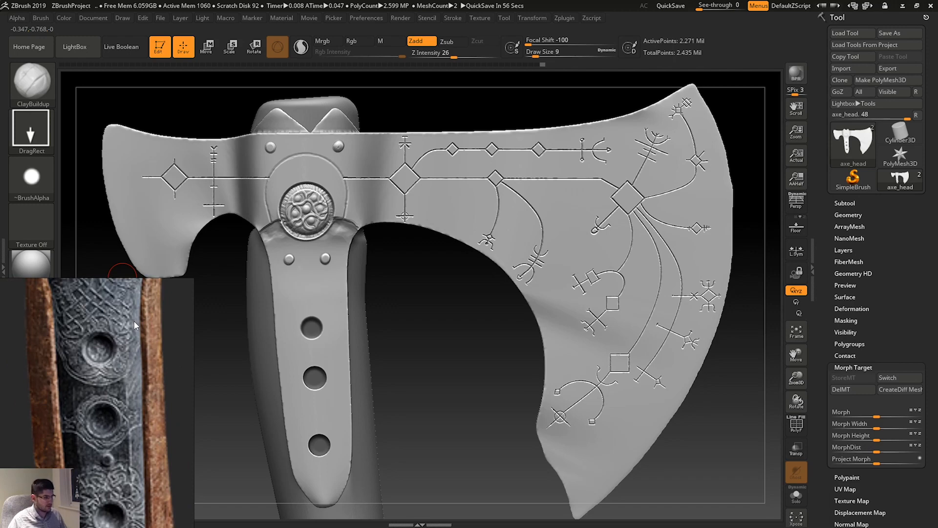
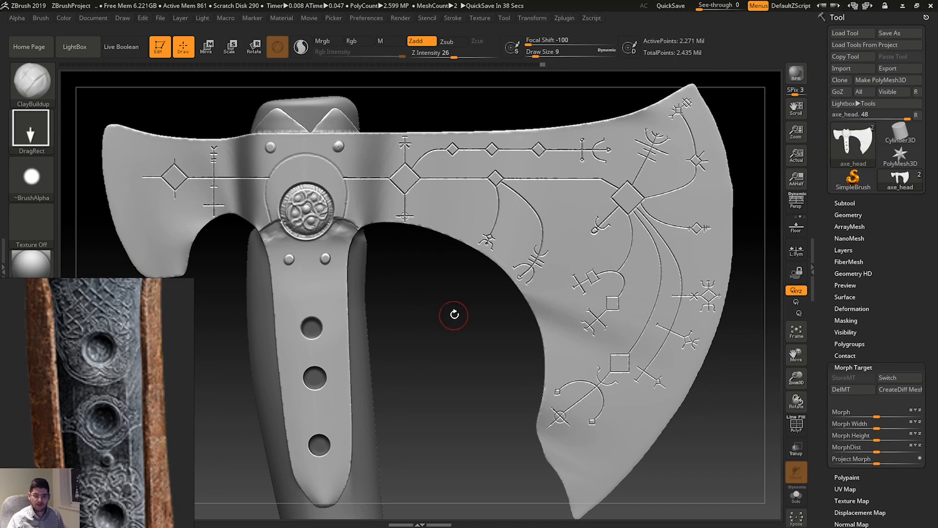
mouse_move(454, 314)
left_mouse_down("alt")
mouse_move(518, 342)
mouse_move(522, 282)
left_mouse_up("alt")
right_click_drag(522, 281, 542, 318, "ctrl")
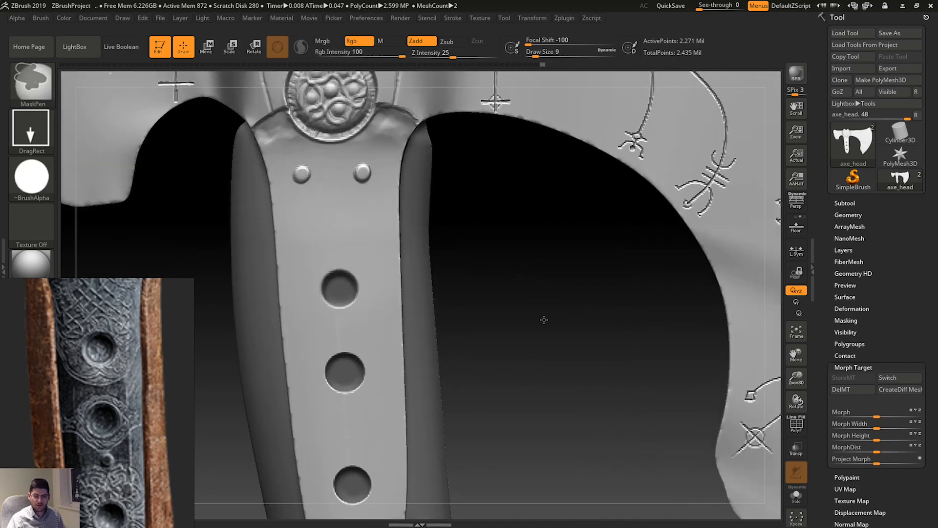
left_click_drag(529, 317, 594, 333, "alt")
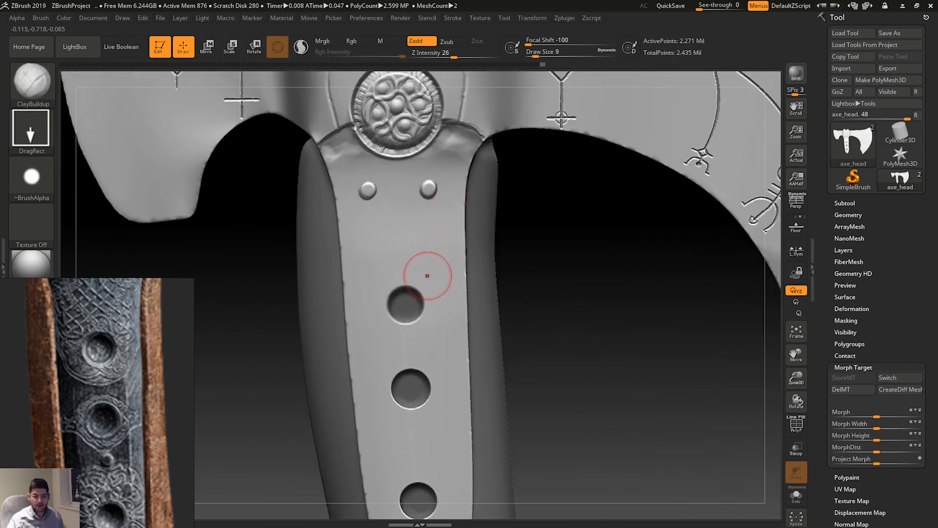
Switch to Photoshop, check the hammer symbol's source in the browser, and select the white background of Mjolnir (3).png with the Magic Wand.
key("alt+Tab")
key("alt+Tab")
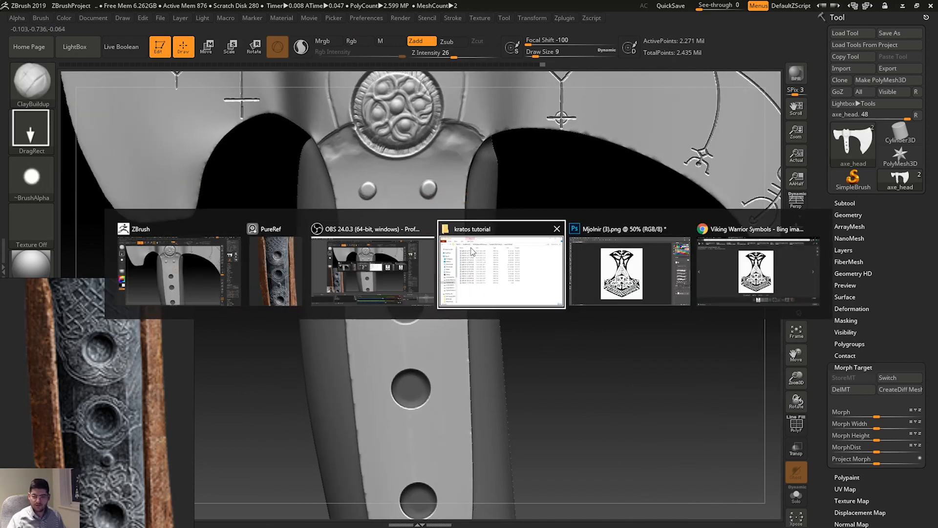
key("alt+Tab")
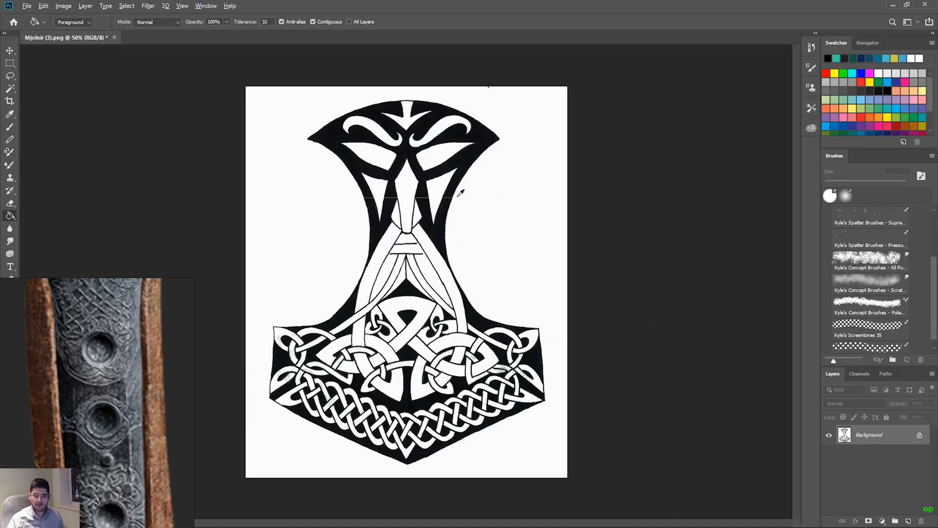
key("alt+Tab")
key("alt+Tab")
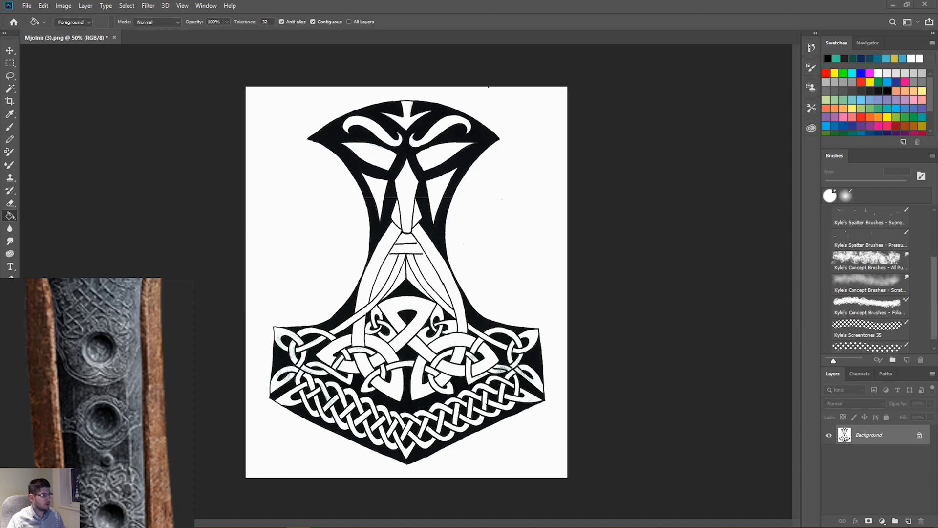
key("alt+Tab")
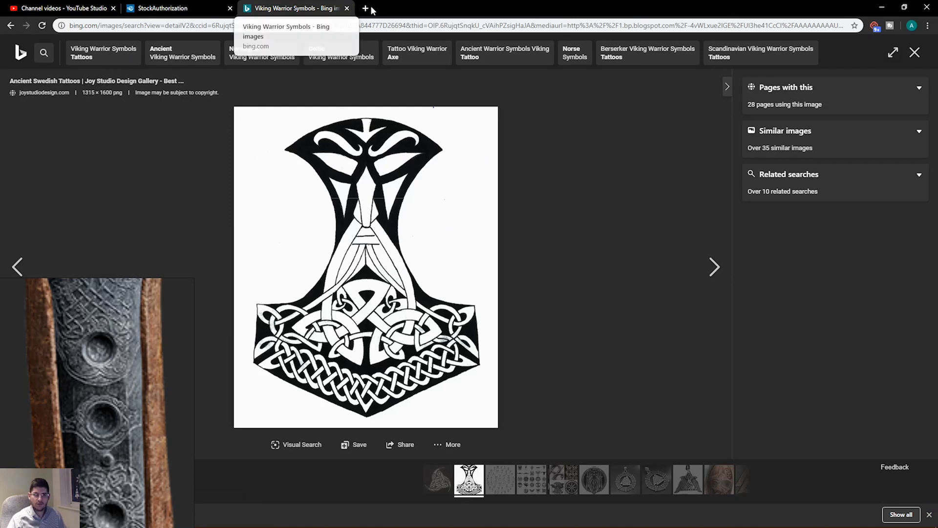
left_click_drag(392, 4, 388, 51)
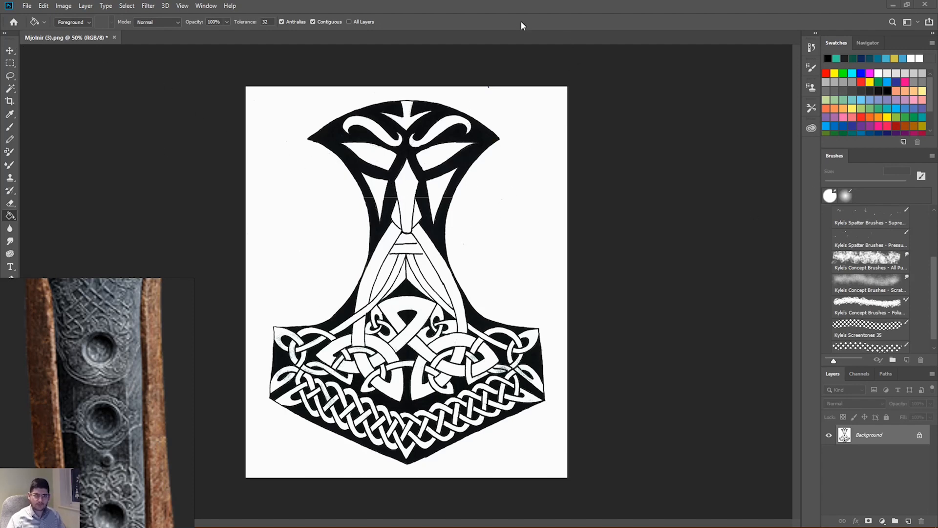
left_click(10, 89)
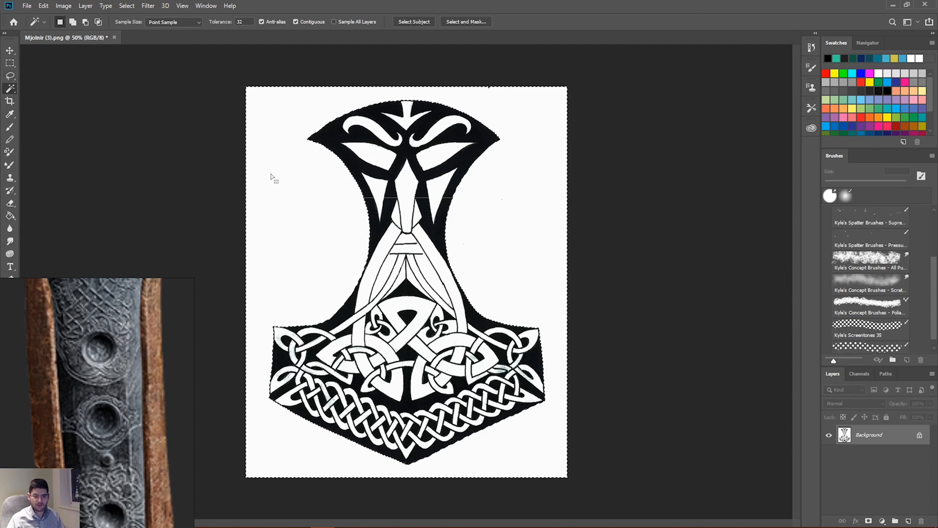
Fill the selected background around the hammer symbol with black using the Paint Bucket, and clear the selection.
left_click(274, 180)
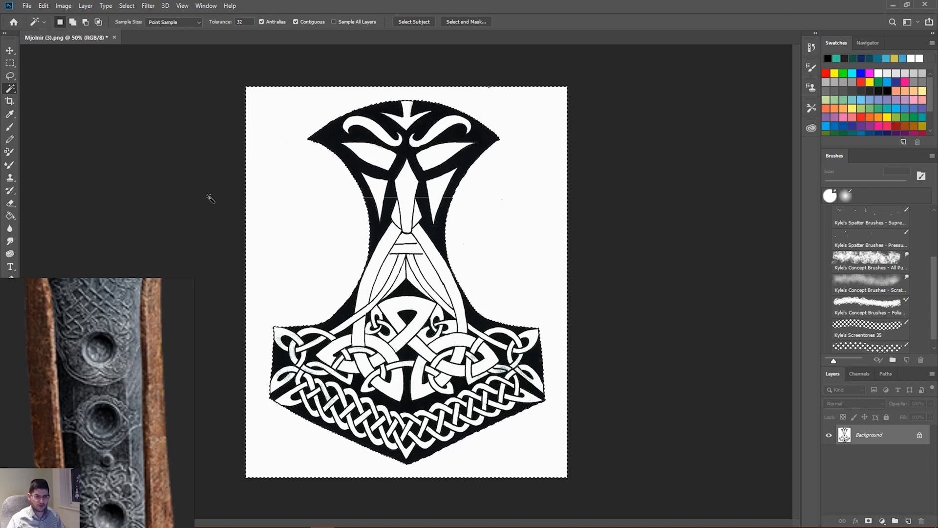
left_click(10, 216)
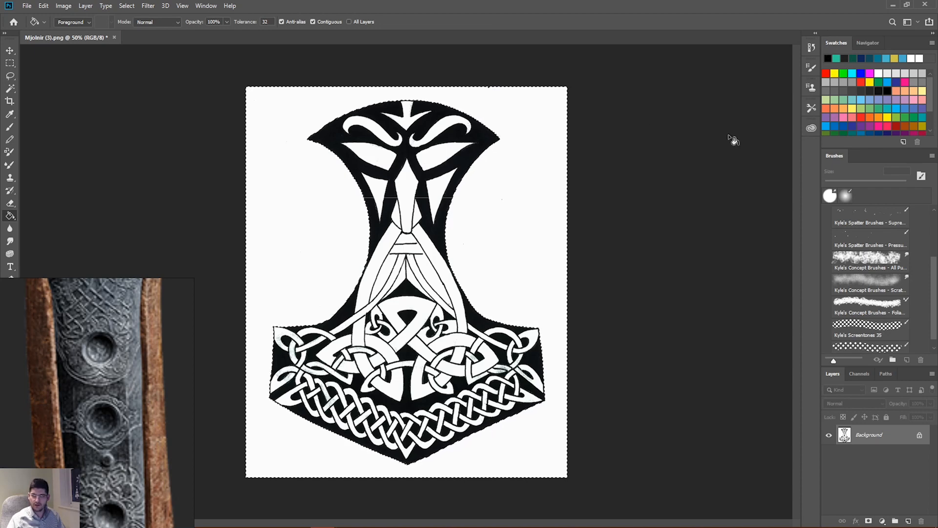
left_click(503, 204)
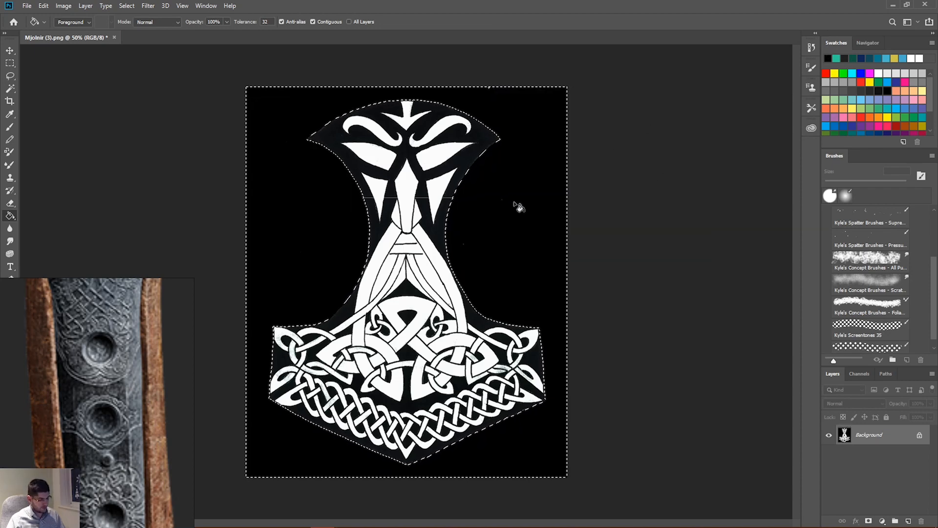
key("ctrl+d")
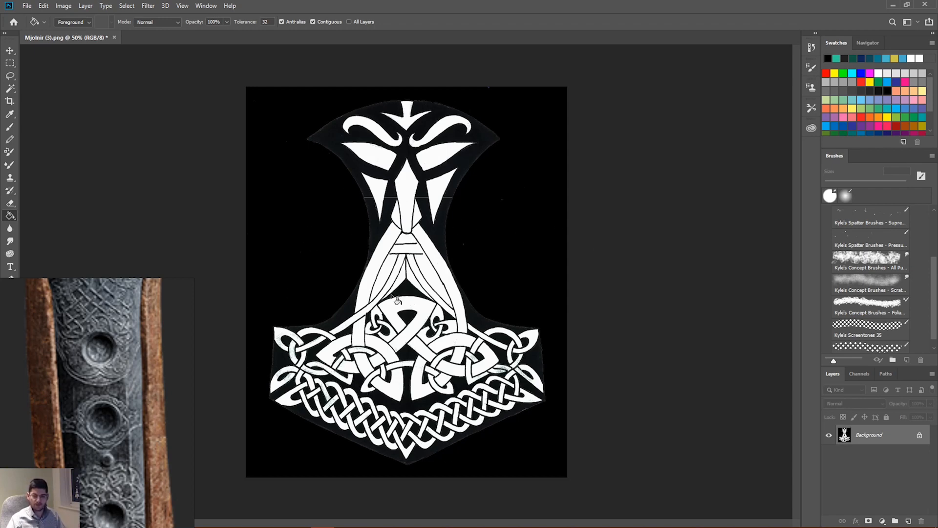
Save the edited symbol as a PNG over the existing Mjolnir (3).png with the large file size option.
left_click(34, 6)
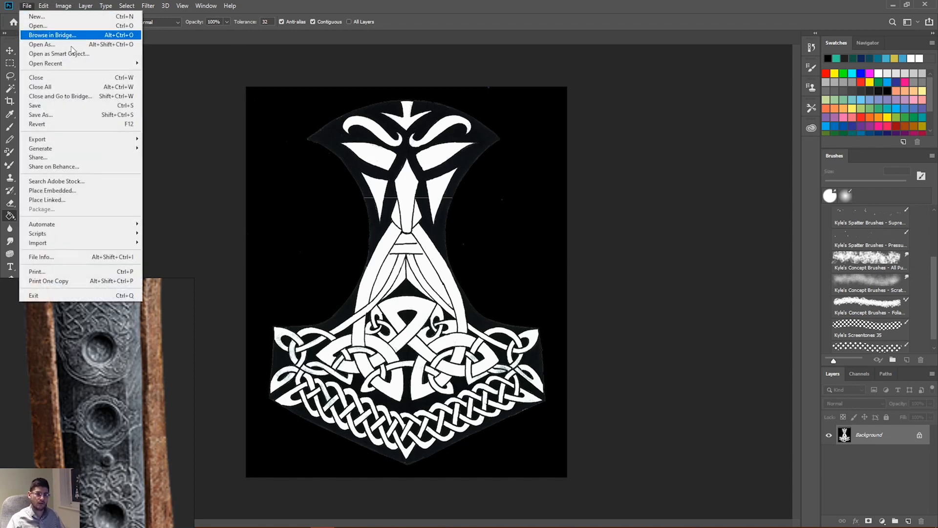
left_click(49, 119)
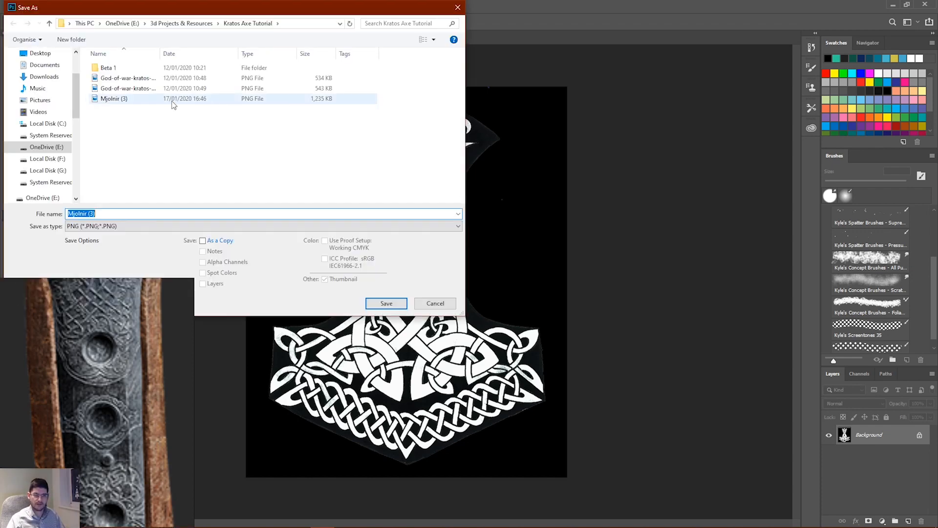
left_click(144, 226)
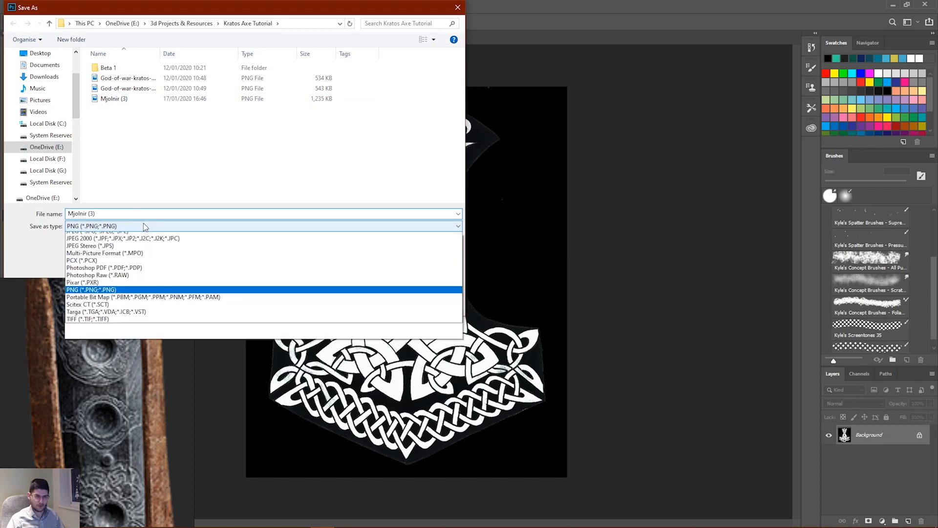
left_click(145, 226)
left_click(379, 304)
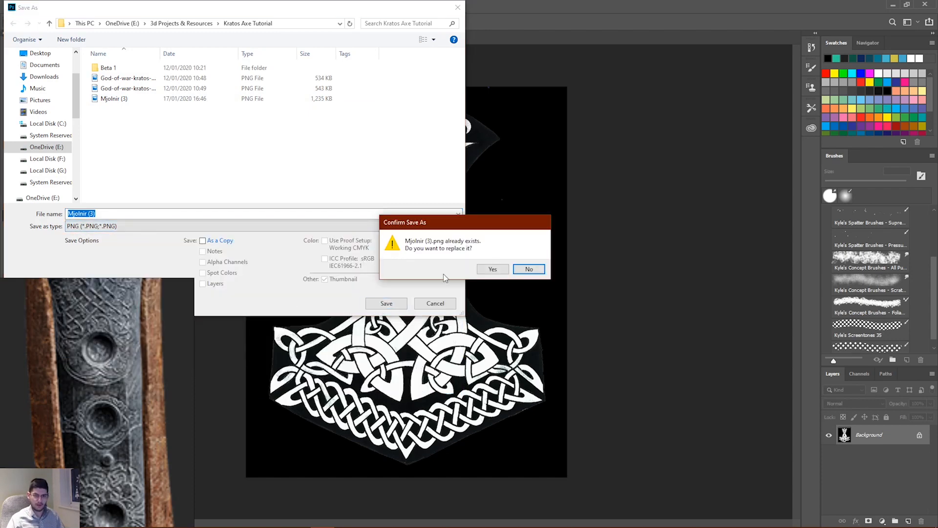
left_click(493, 269)
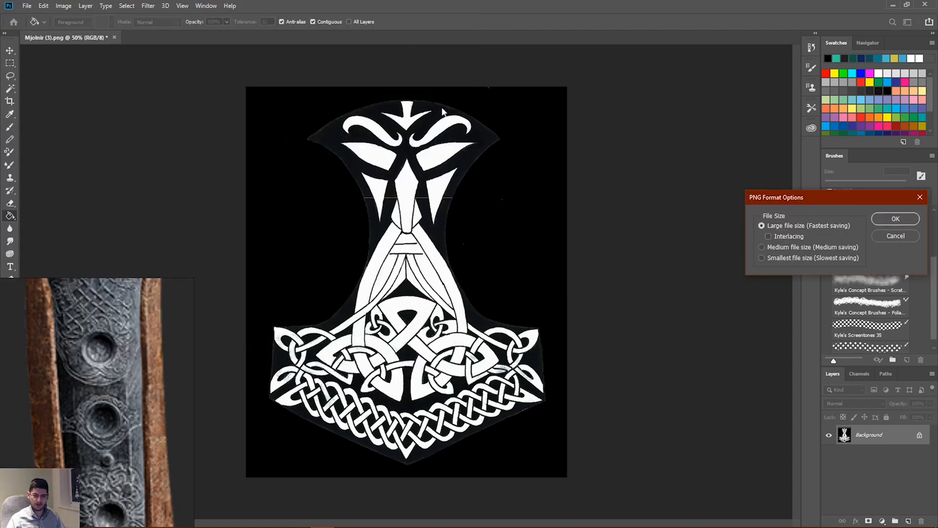
left_click(889, 220)
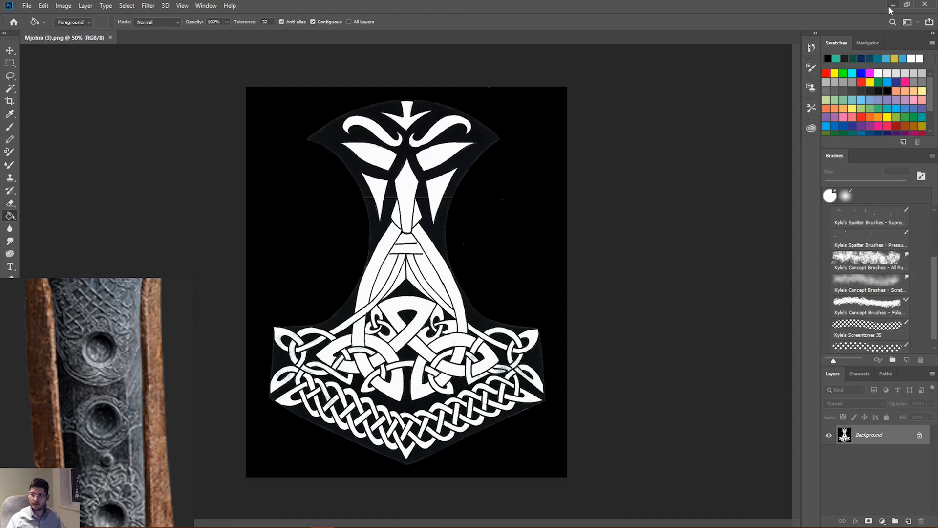
Switch to ZBrush and import Mjolnir (3).png as the brush alpha.
left_click(891, 6)
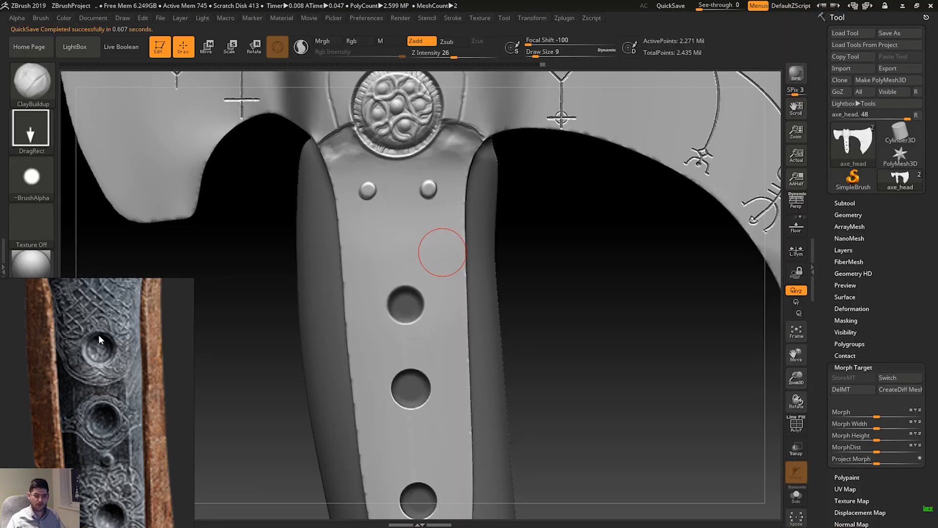
left_click(35, 175)
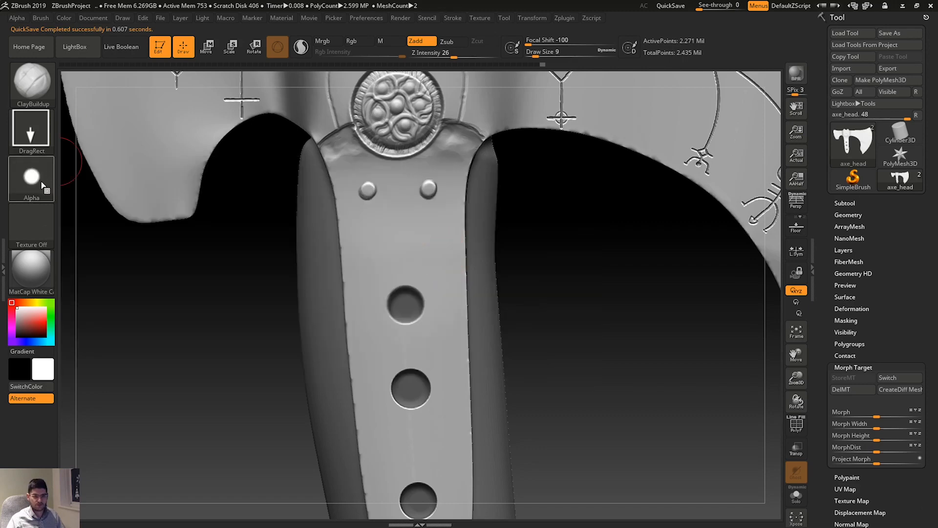
left_click(44, 184)
left_click(33, 188)
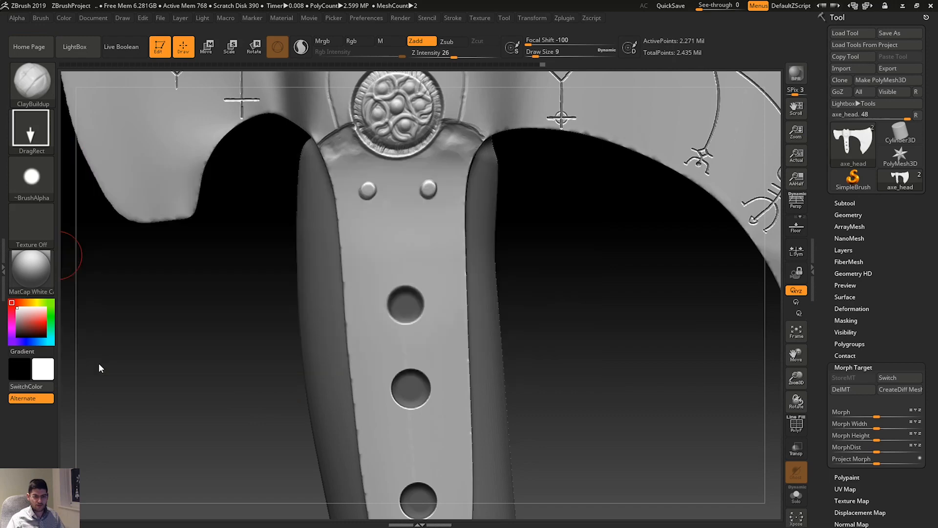
left_click(35, 190)
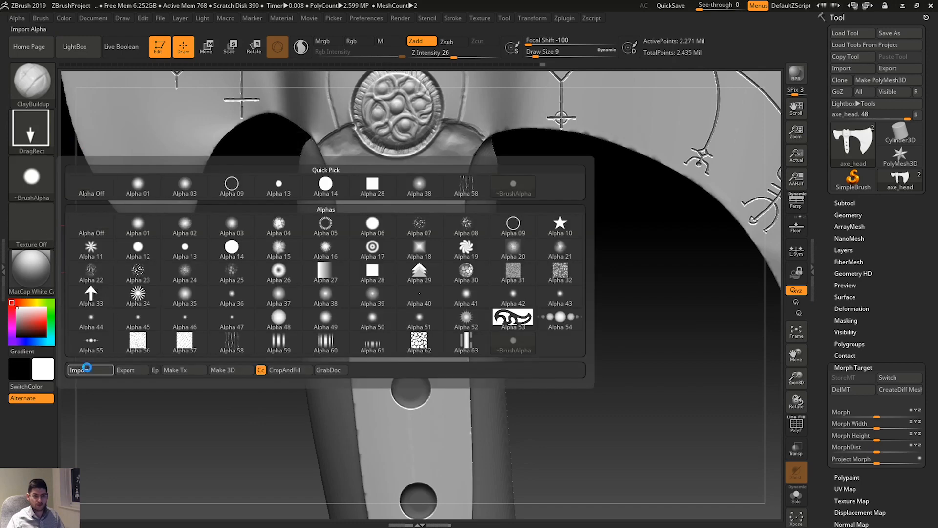
left_click(79, 369)
double_click(346, 282)
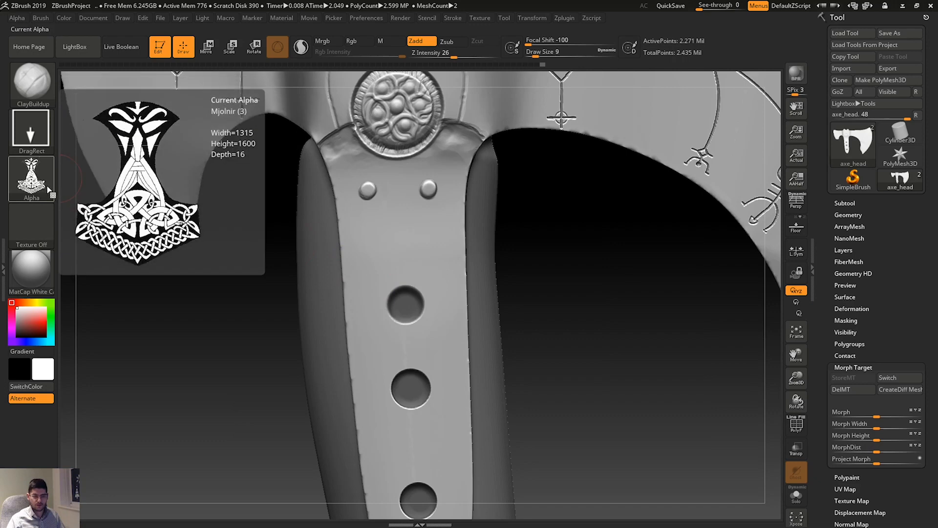
Try stamping the hammer symbol on the handle plate with ClayBuildup, over the top recess and between the lower ones, undoing each stamp.
mouse_move(396, 259)
left_mouse_down()
mouse_move(483, 83)
mouse_move(398, 186)
mouse_move(392, 146)
left_mouse_up()
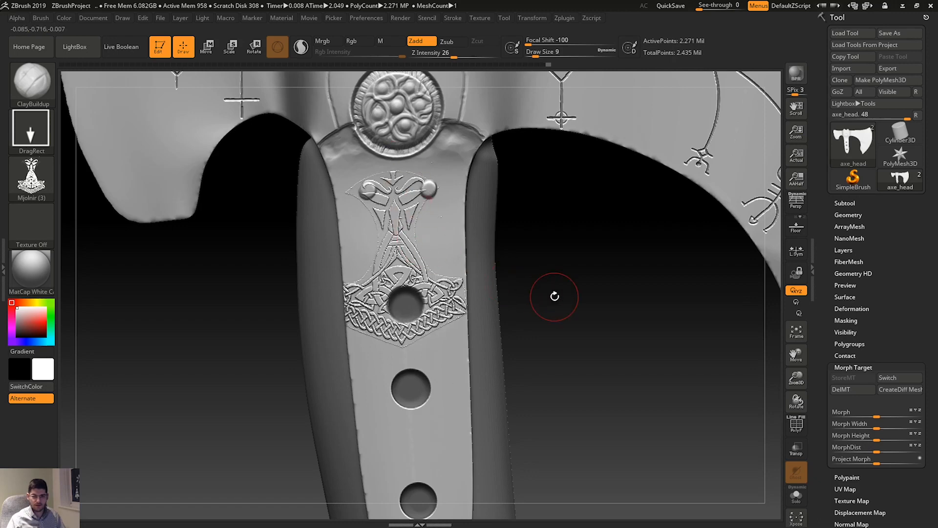
key("ctrl+z")
left_click_drag(531, 320, 566, 247)
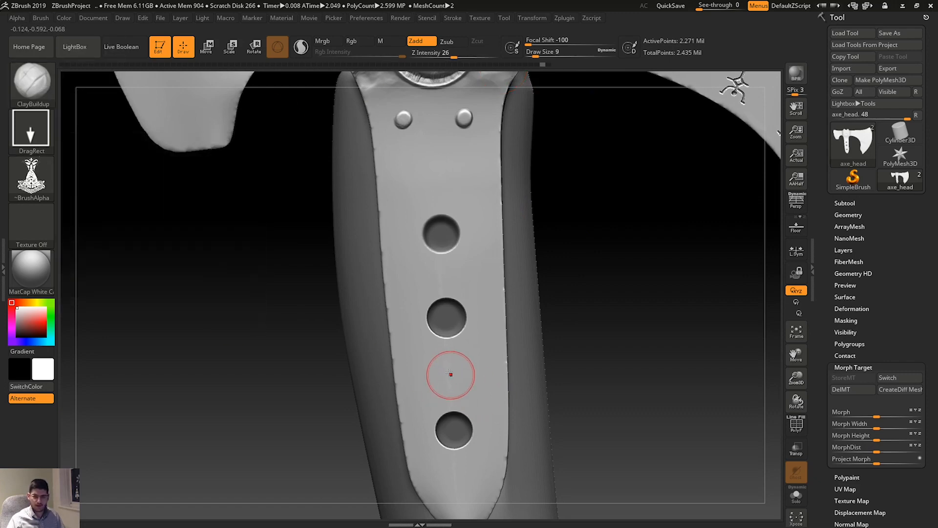
left_click_drag(446, 371, 460, 209)
key("ctrl+z")
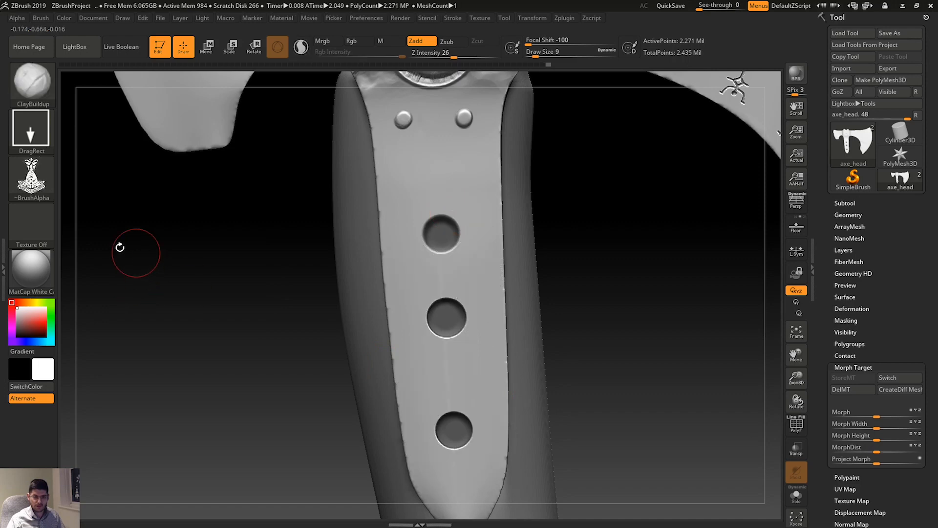
Change to the DamStandard brush and assign the Mjolnir (3) alpha to it.
left_click(30, 181)
left_click(513, 341)
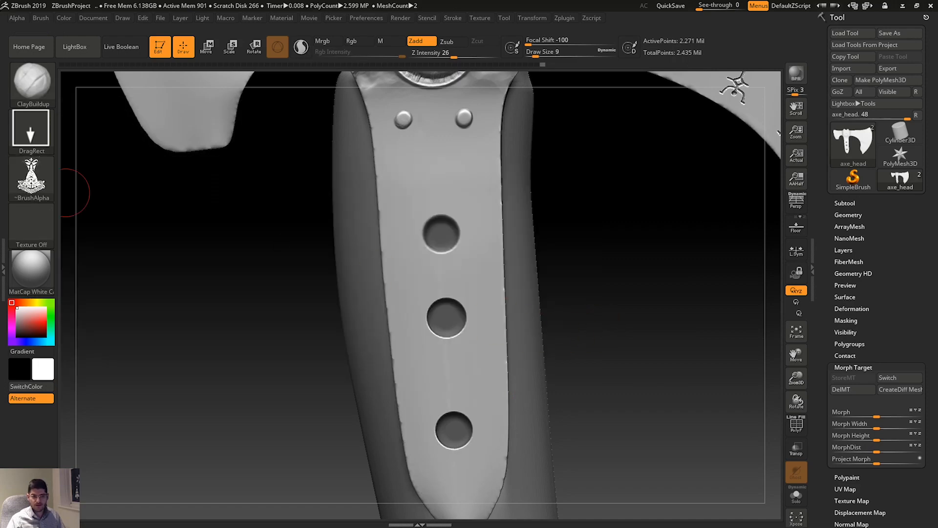
key("b")
key("d")
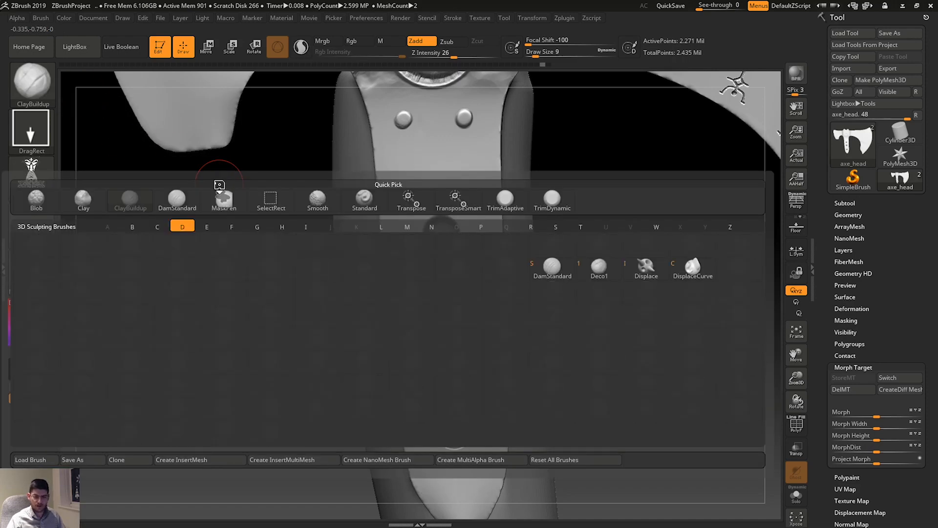
key("s")
left_click(41, 180)
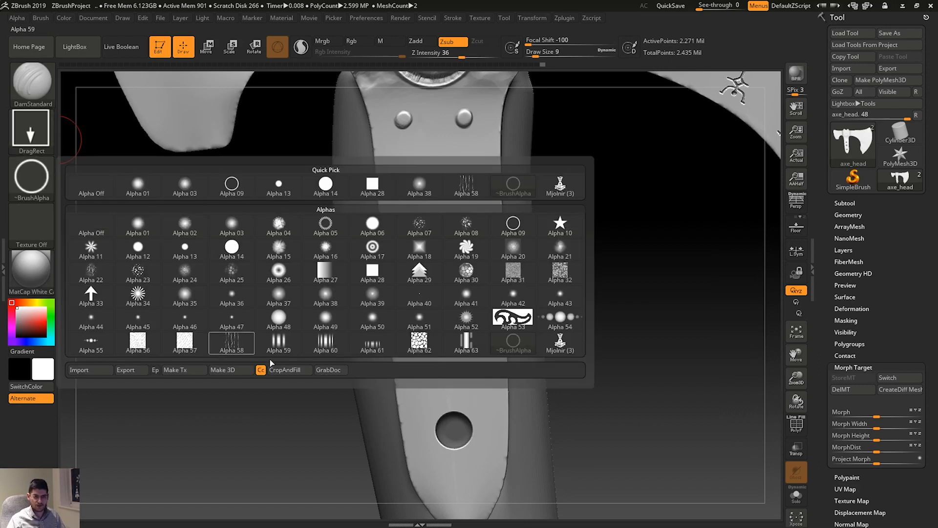
left_click(563, 342)
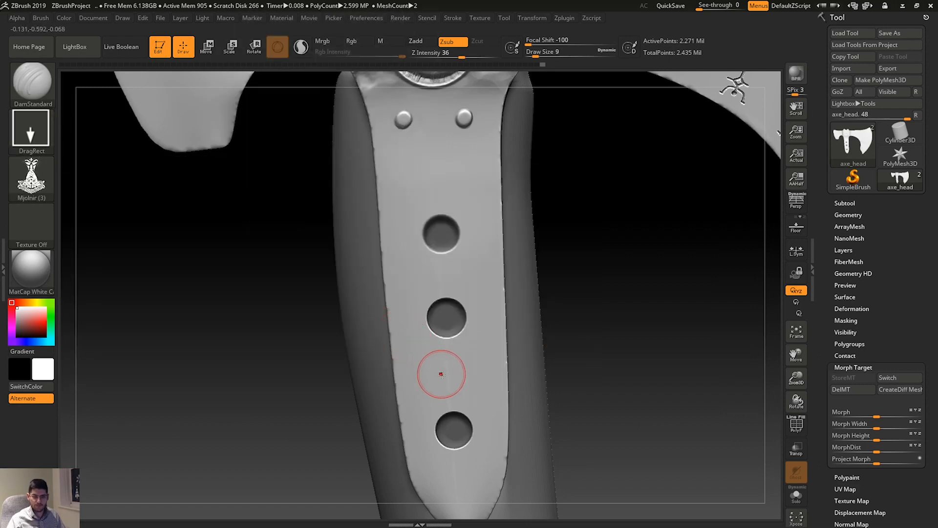
Test the symbol stamp over the two lower recesses, change DamStandard from Zsub to Zadd, and undo both test stamps.
left_click_drag(447, 376, 473, 262)
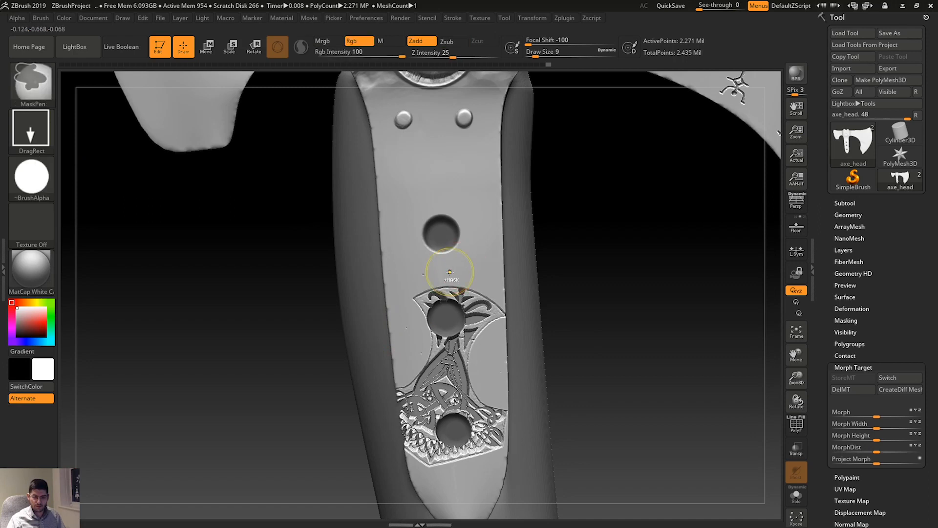
key("ctrl+z")
left_click(430, 43)
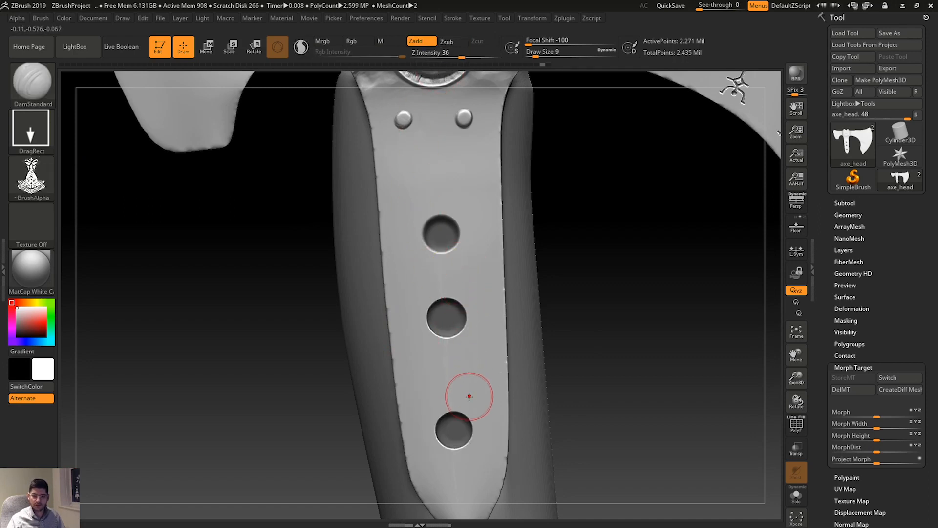
left_click_drag(446, 379, 486, 209)
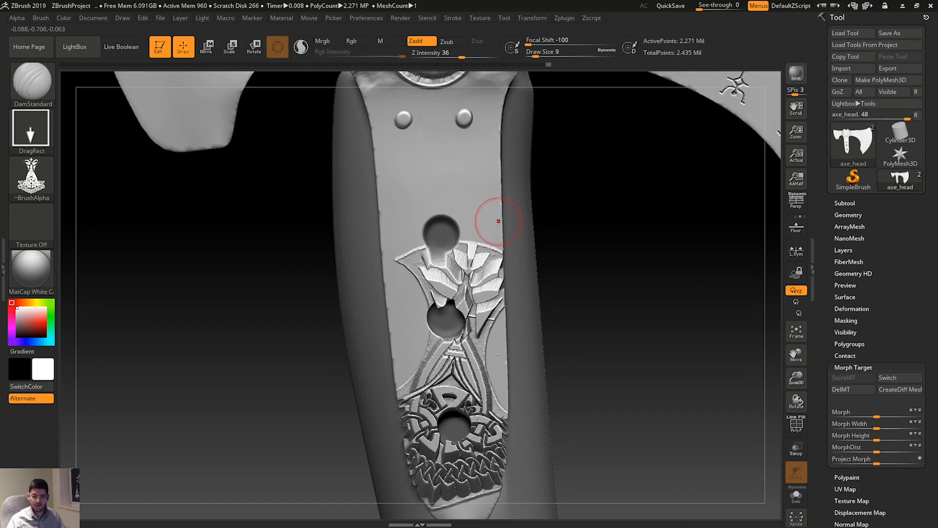
key("ctrl+z")
Test the stamp around the upper recesses at Z Intensity 7, raise the intensity to 15, and undo both test stamps.
left_click_drag(460, 52, 433, 54)
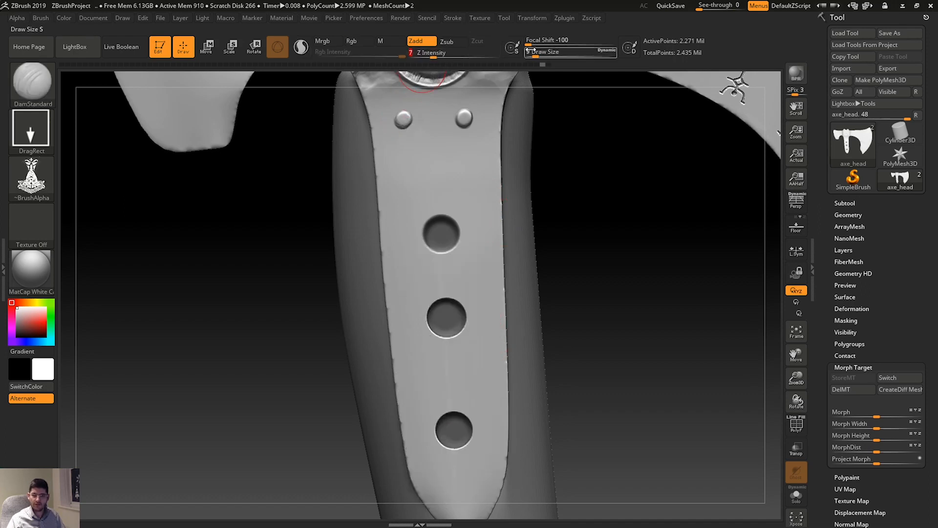
left_click_drag(446, 273, 421, 193)
key("ctrl+z")
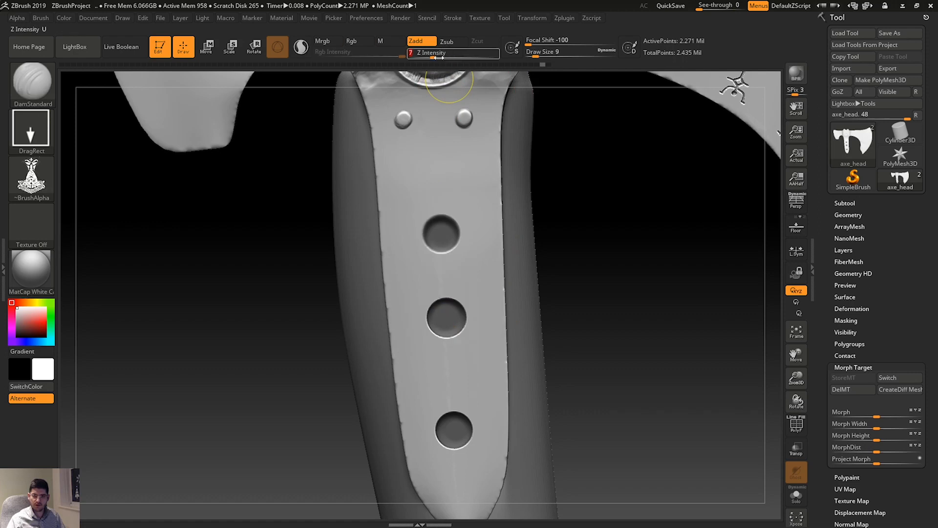
left_click_drag(433, 56, 438, 56)
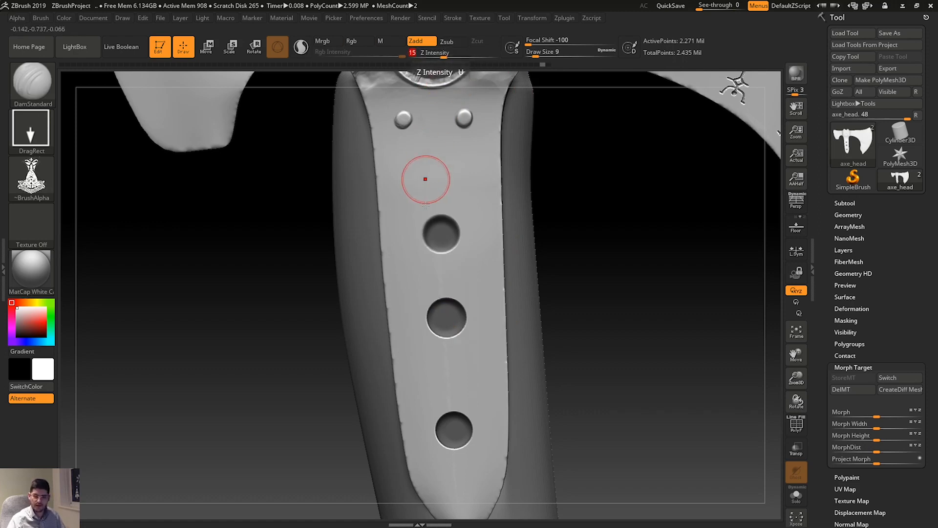
left_click_drag(450, 254, 457, 158)
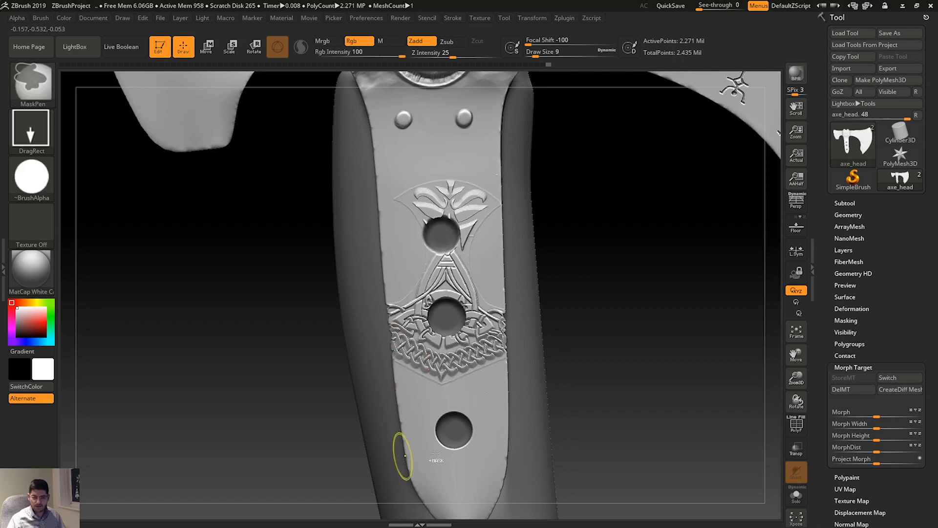
key("ctrl+z")
Test the hammer symbol stamp around the lowest recess of the handle plate and undo each test stamp.
left_click_drag(610, 362, 597, 262, "alt")
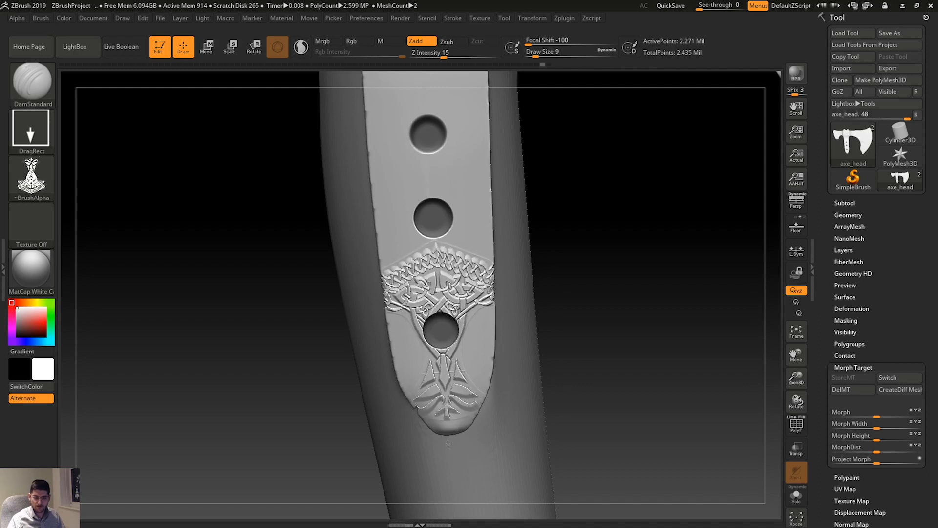
left_click_drag(451, 445, 445, 408)
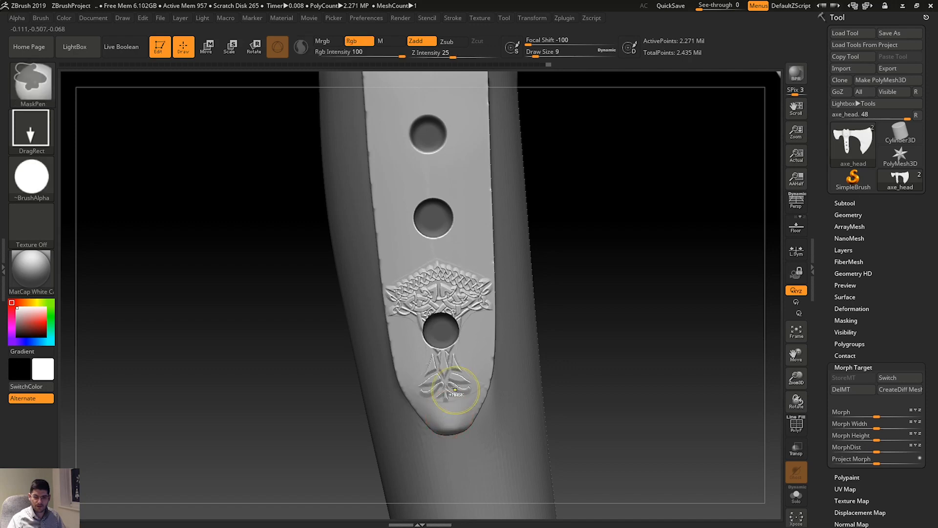
key("ctrl+z")
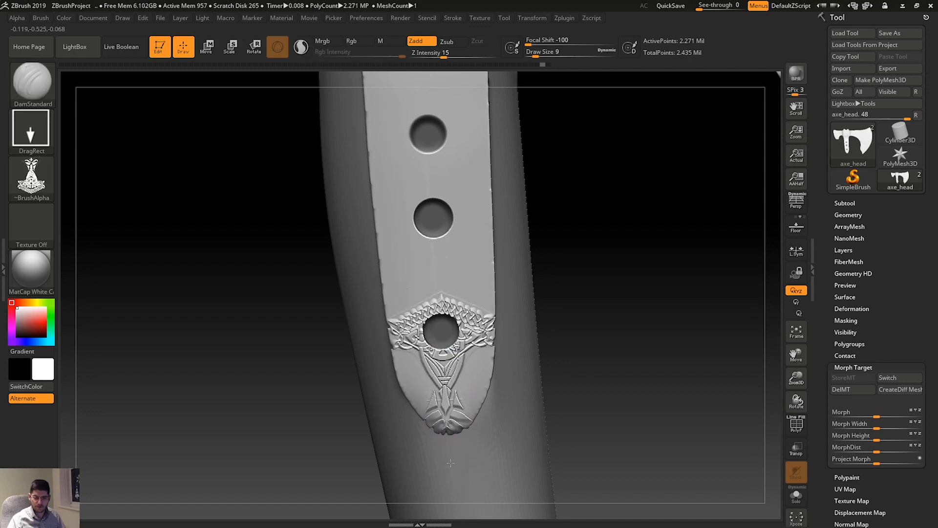
key("ctrl+z")
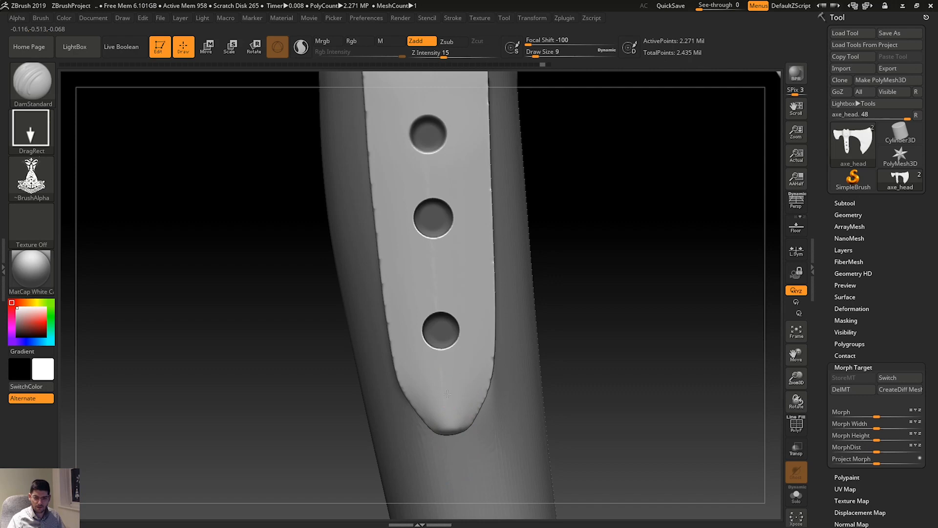
key("ctrl+z")
left_click_drag(444, 476, 457, 474)
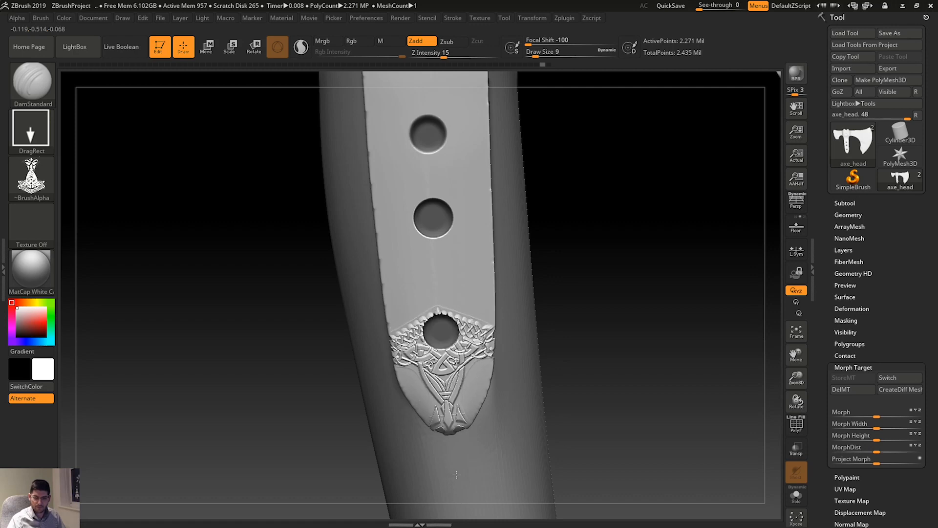
key("ctrl+z")
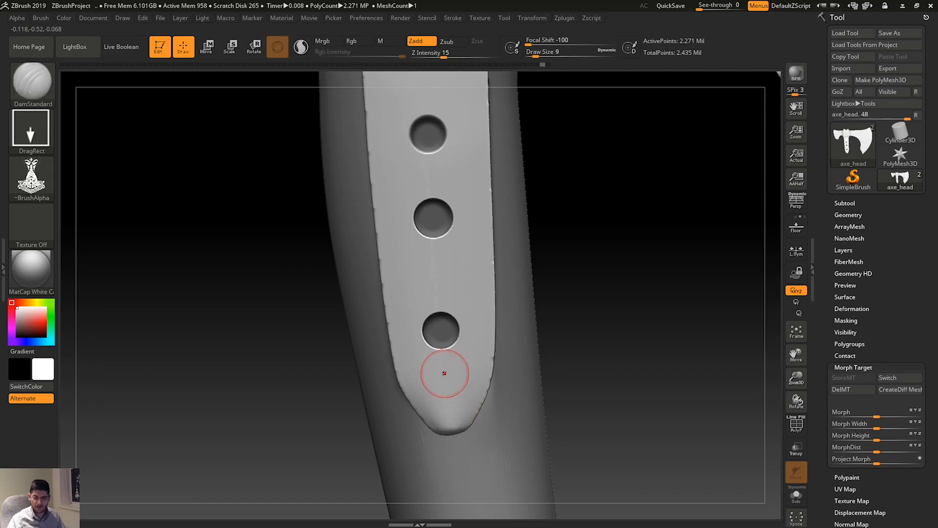
Stamp the hammer symbol upside down around the lowest recess and again around the middle recess of the handle plate.
mouse_move(449, 381)
left_mouse_down()
mouse_move(442, 450)
mouse_move(455, 471)
left_mouse_up()
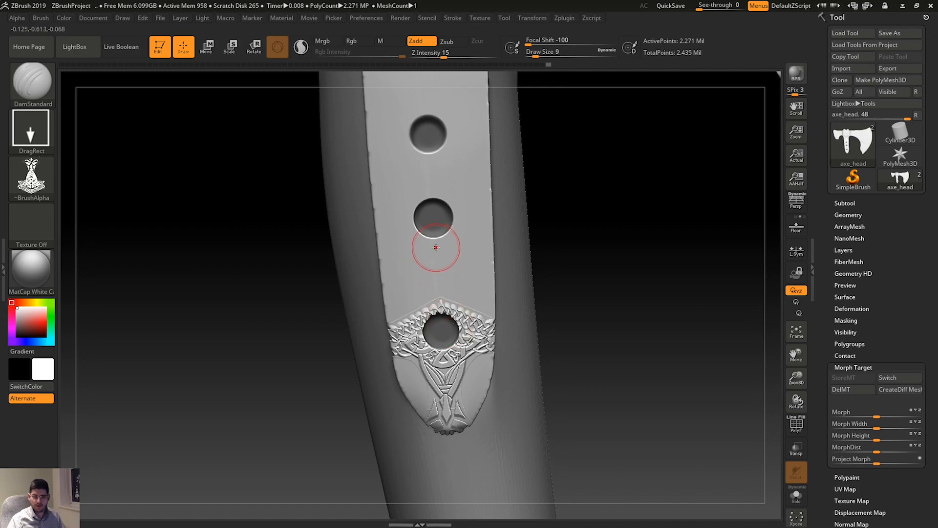
left_click_drag(436, 234, 436, 143)
key("ctrl+z")
left_click_drag(437, 276, 435, 329)
key("ctrl+z")
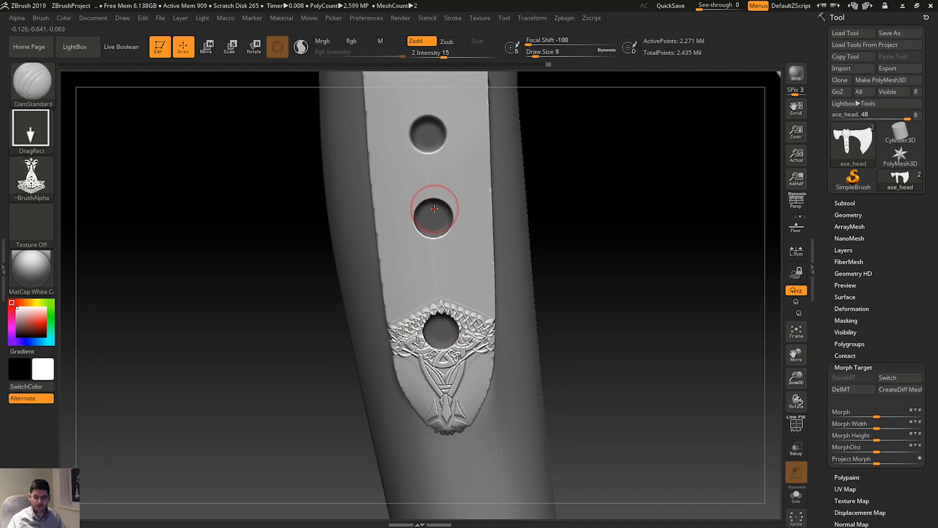
left_click_drag(431, 209, 442, 318)
Stamp the hammer symbol sideways on both sides of the middle recess, out to the plate's edges.
right_click_drag(573, 199, 574, 283, "alt")
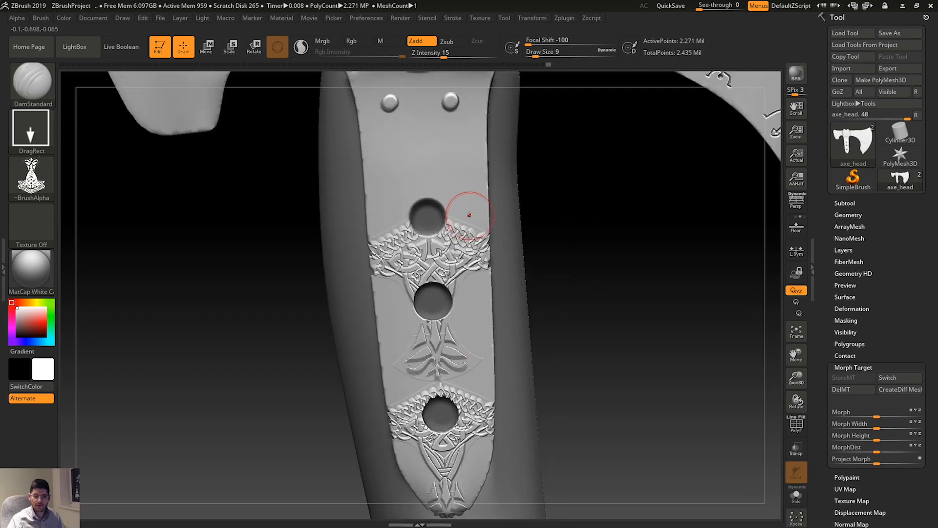
right_click_drag(487, 211, 490, 240, "alt")
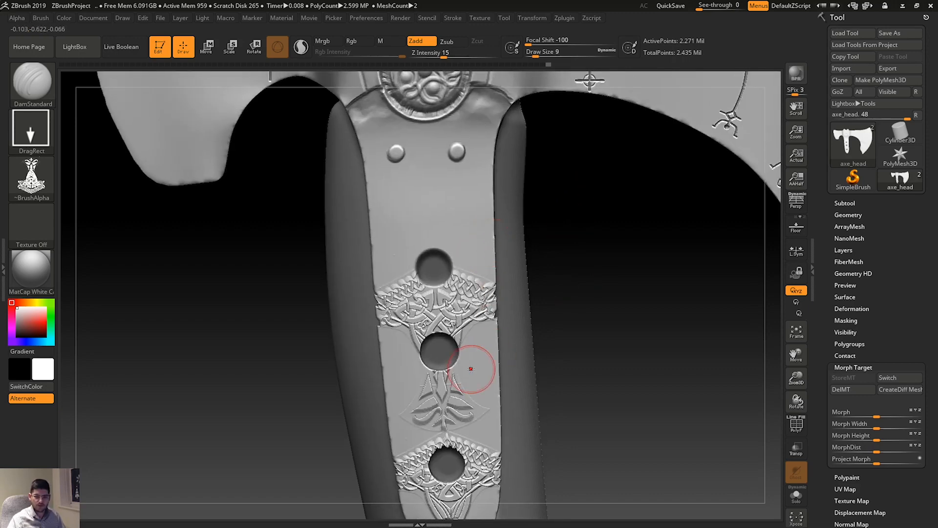
mouse_move(470, 362)
left_mouse_down()
mouse_move(515, 364)
mouse_move(541, 351)
left_mouse_up()
key("ctrl+z")
key("ctrl+z")
left_click_drag(483, 355, 444, 357)
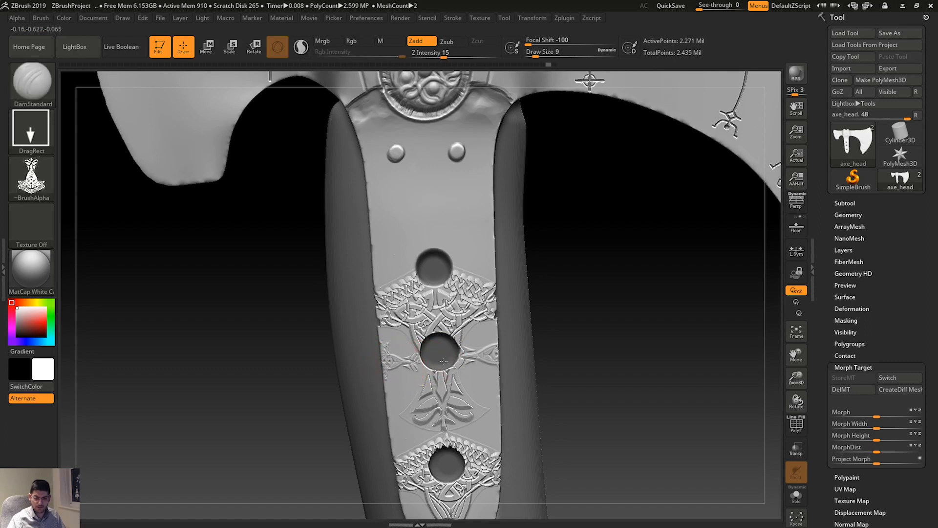
key("ctrl+z")
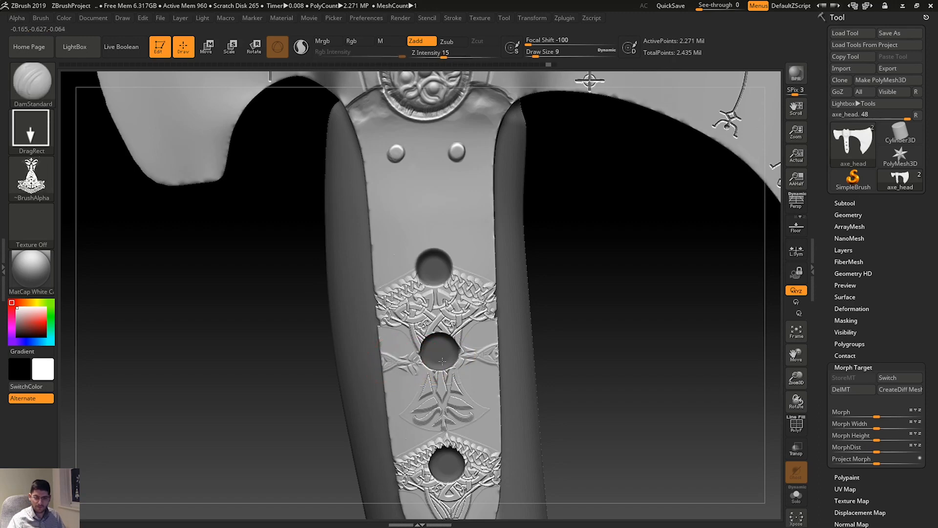
key("ctrl+z")
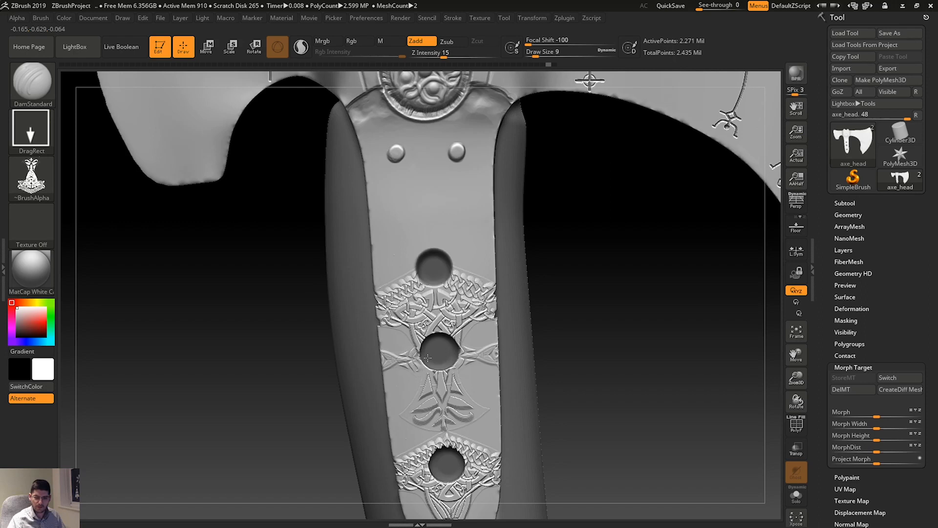
Test small symbol stamps at the plate's left edge below the middle recess and undo them.
left_click_drag(432, 381, 426, 400)
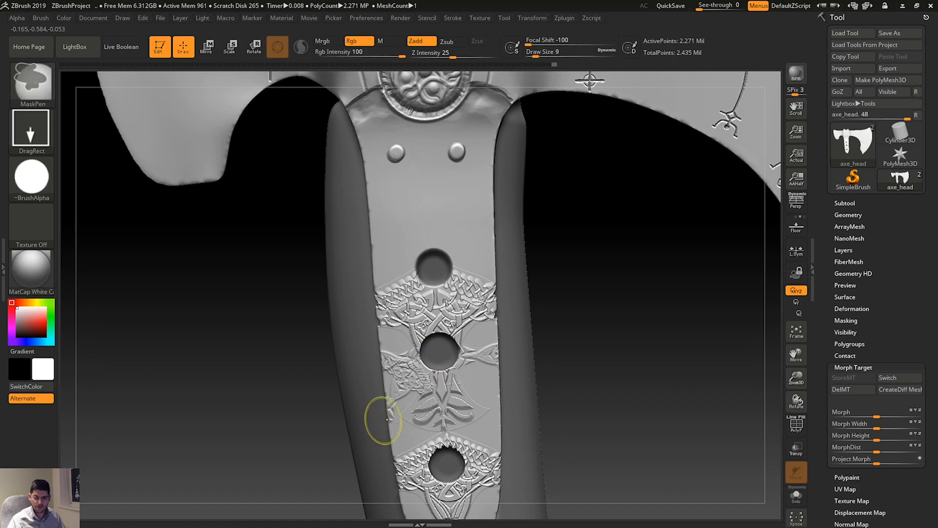
key("ctrl+z")
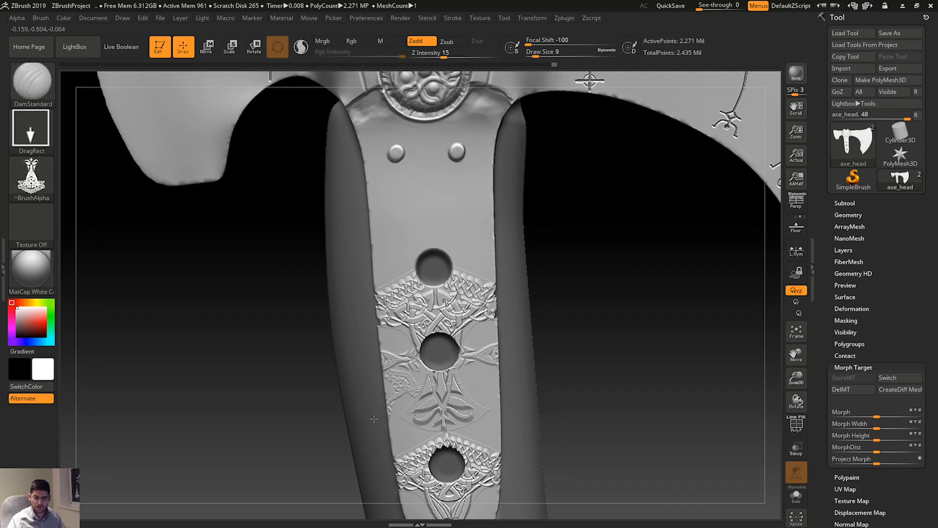
left_click_drag(374, 418, 376, 420)
key("ctrl+z")
Raise Z Intensity to 24 and stamp small angled symbols near both plate edges below the middle recess.
left_click_drag(445, 56, 452, 55)
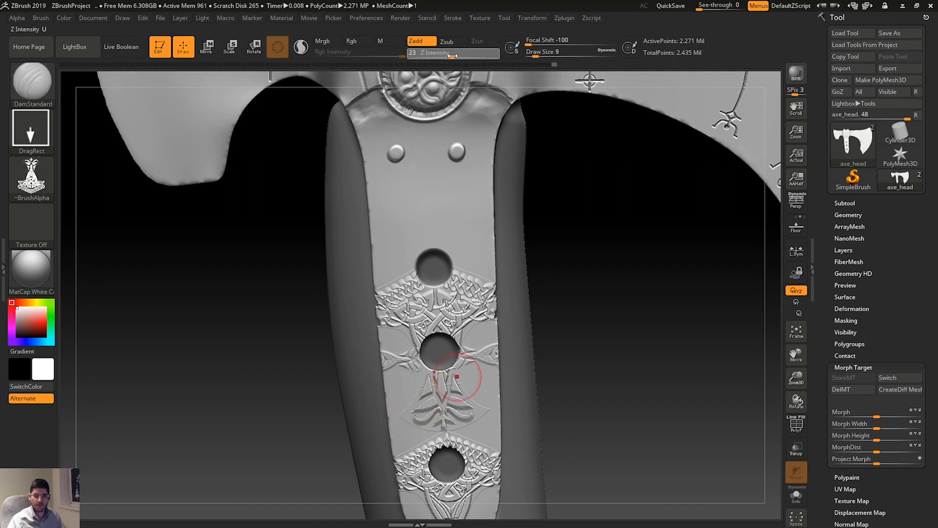
mouse_move(396, 389)
left_mouse_down()
mouse_move(365, 425)
mouse_move(389, 409)
mouse_move(377, 421)
mouse_move(364, 416)
mouse_move(377, 418)
left_mouse_up()
key("ctrl+z")
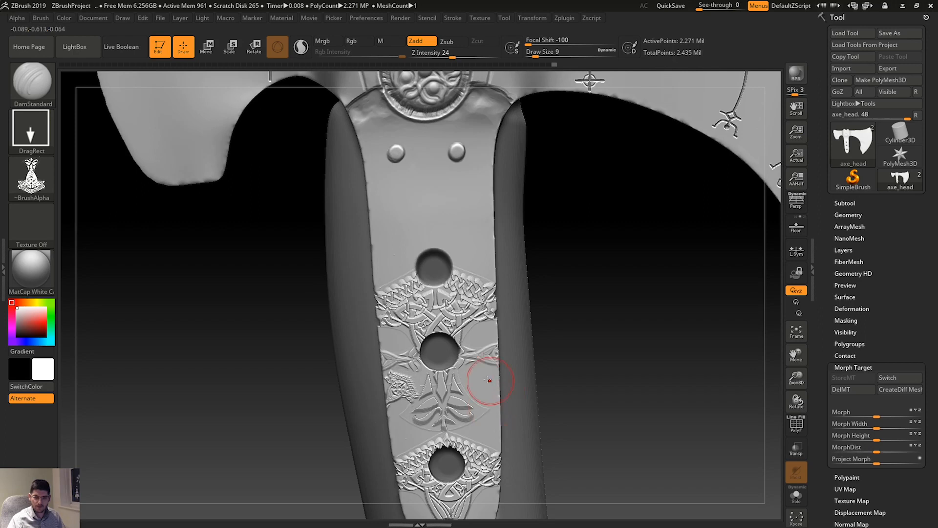
mouse_move(501, 398)
left_mouse_down()
mouse_move(507, 404)
mouse_move(495, 397)
left_mouse_up()
key("ctrl+z")
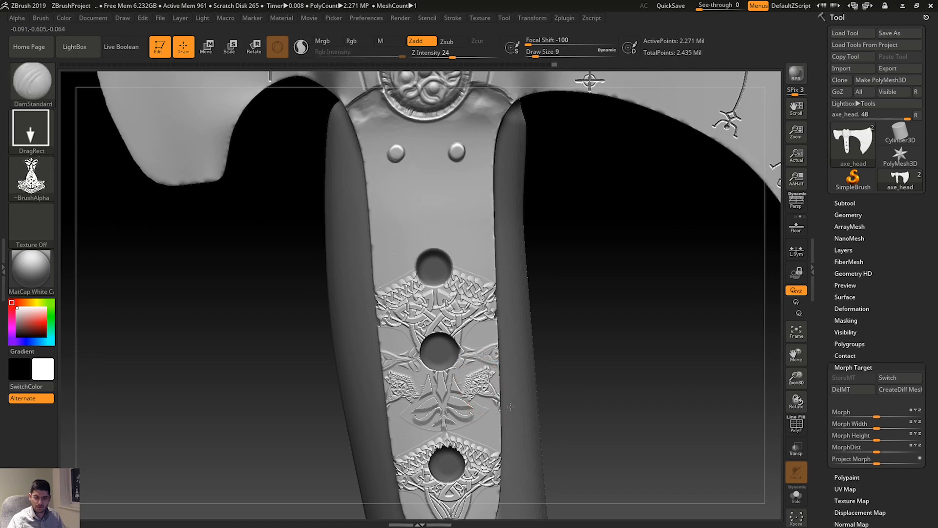
key("ctrl+z")
left_click_drag(492, 398, 521, 413)
key("ctrl+z")
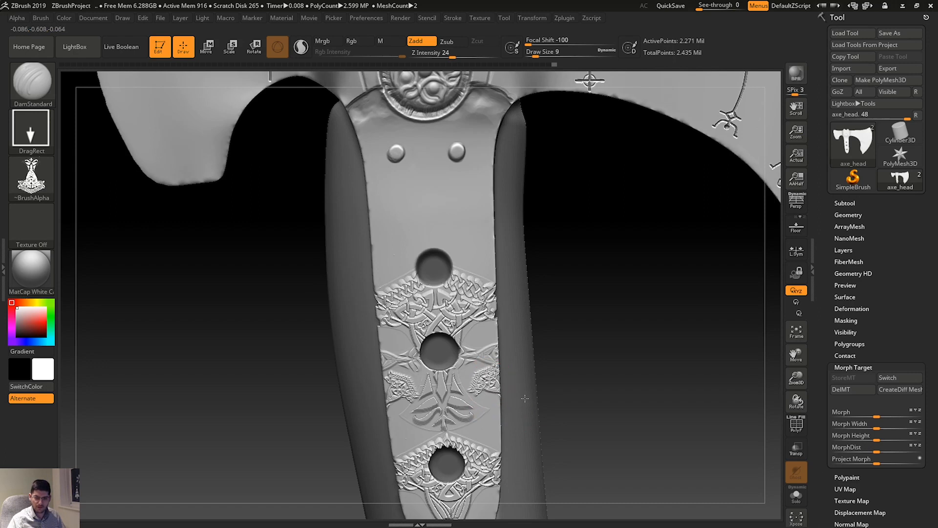
Test a tilted symbol stamp on the left side of the top recess and undo it.
key("f")
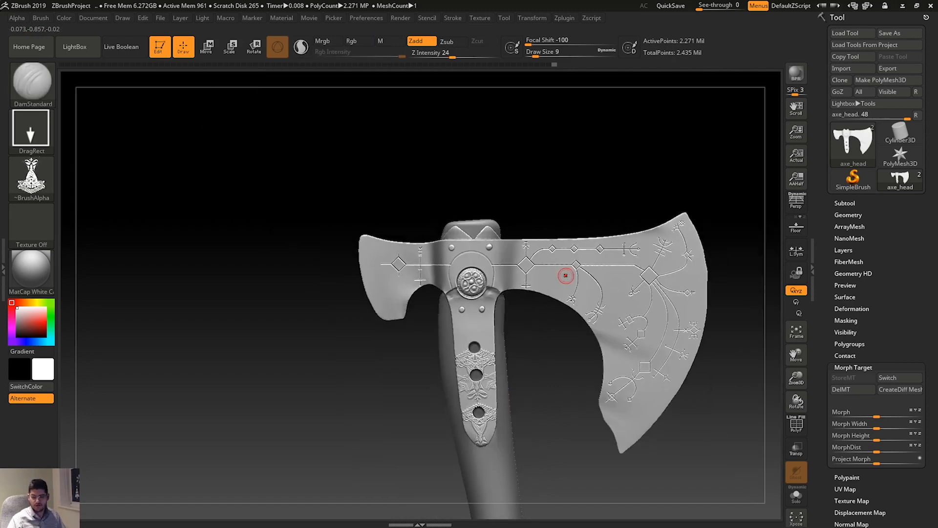
right_click_drag(543, 370, 556, 413, "ctrl")
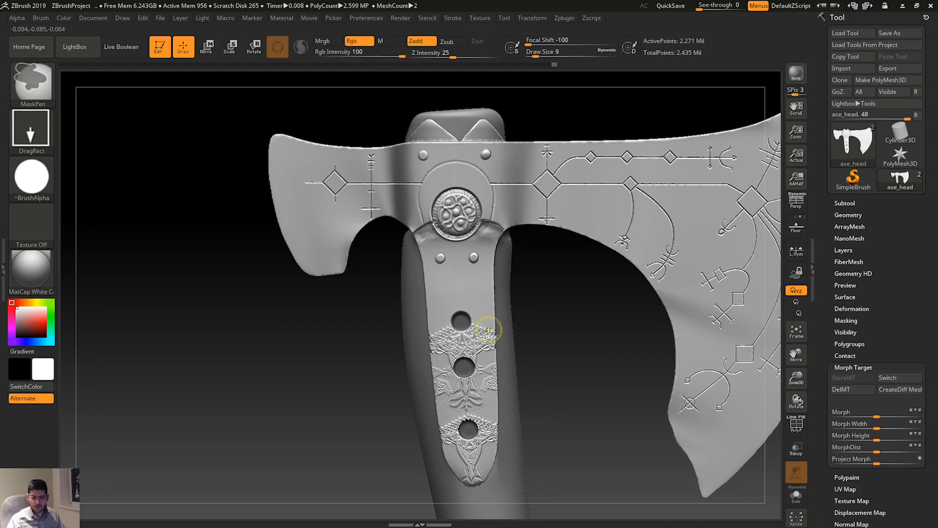
mouse_move(488, 329)
right_mouse_down("ctrl")
mouse_move(497, 357)
mouse_move(341, 451)
right_mouse_up("ctrl")
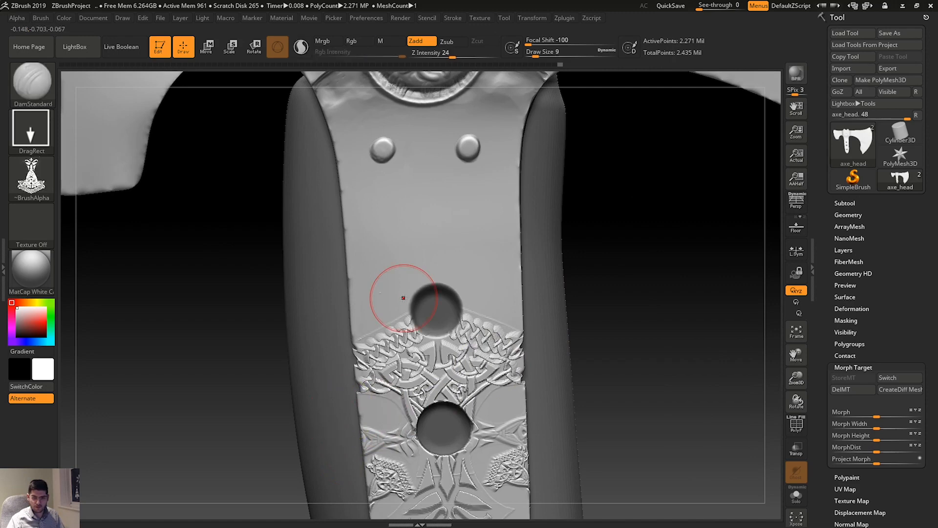
left_click_drag(409, 293, 364, 255)
key("ctrl+z")
key("ctrl+shift+z")
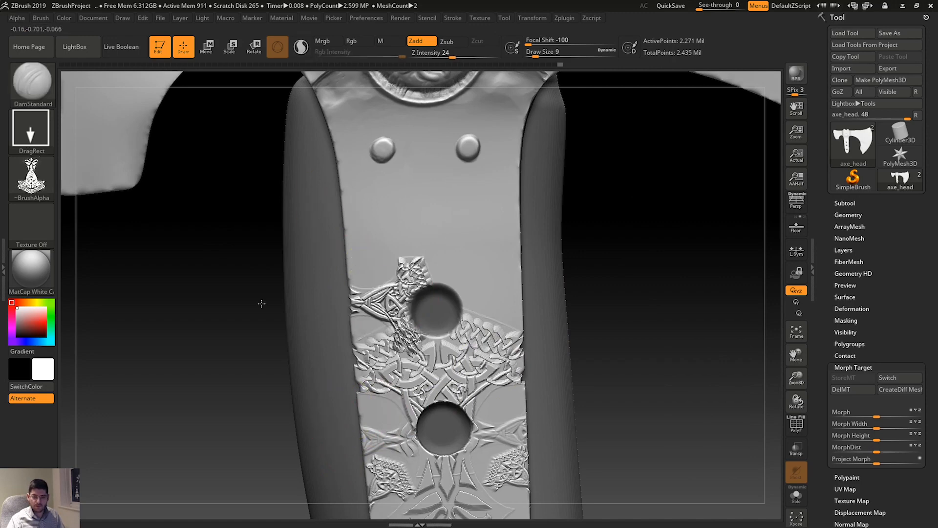
key("ctrl+z")
Test larger symbol stamps between the top recess and the round medallion, undoing each one.
left_click_drag(435, 254, 439, 408)
key("ctrl+z")
left_click_drag(423, 197, 425, 294)
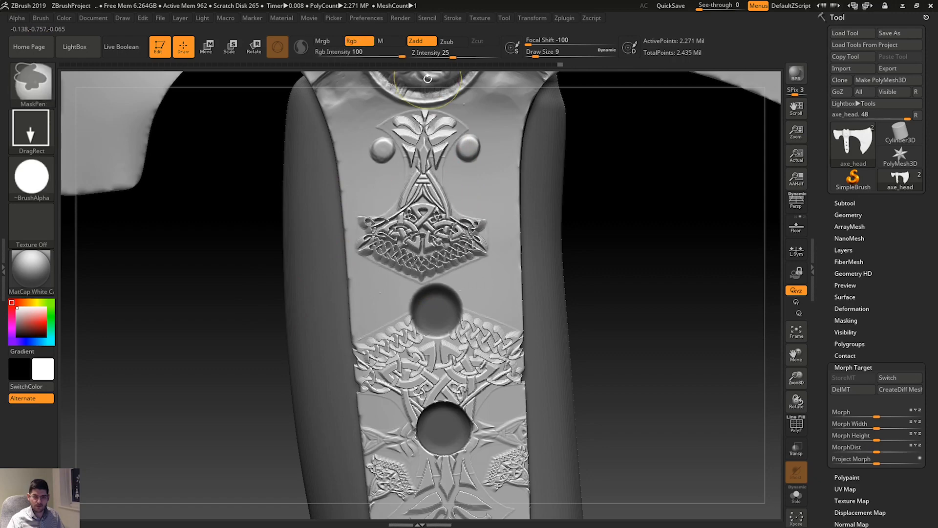
key("ctrl+z")
mouse_move(430, 147)
left_mouse_down()
mouse_move(421, 75)
mouse_move(428, 83)
left_mouse_up()
right_click_drag(502, 239, 511, 375, "alt")
key("ctrl+z")
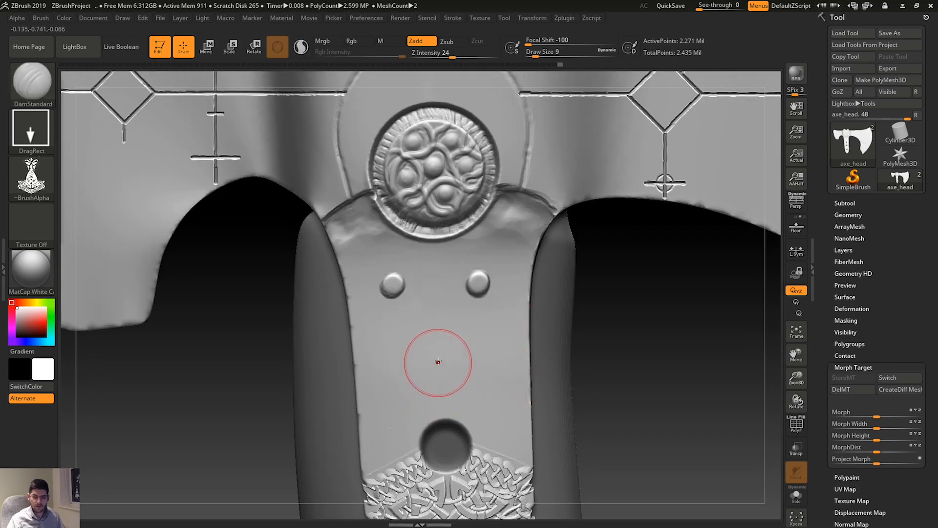
left_click_drag(435, 360, 425, 202)
key("ctrl+z")
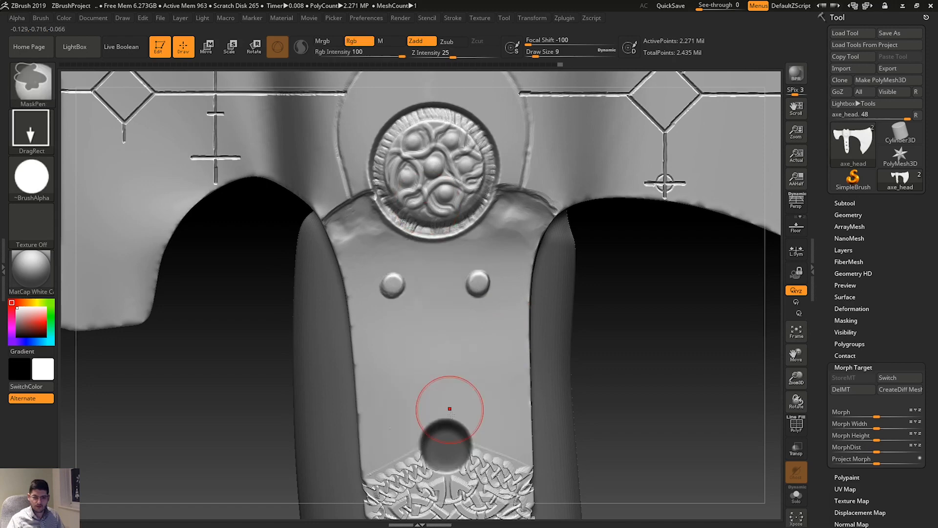
left_click_drag(446, 408, 451, 273)
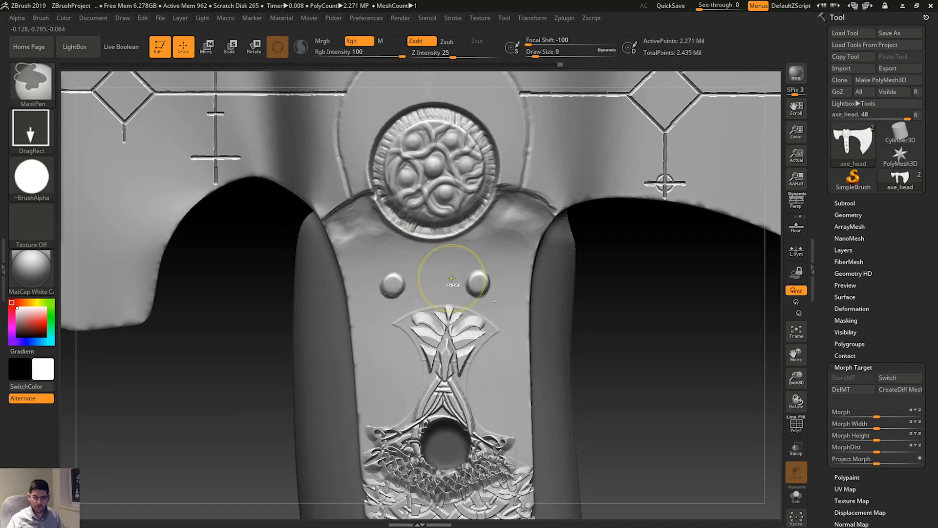
key("ctrl+z")
Switch to Mjolnir (3).png in Photoshop, try painting over the hammer's upper part with the Brush, and undo the stroke.
key("alt+Tab")
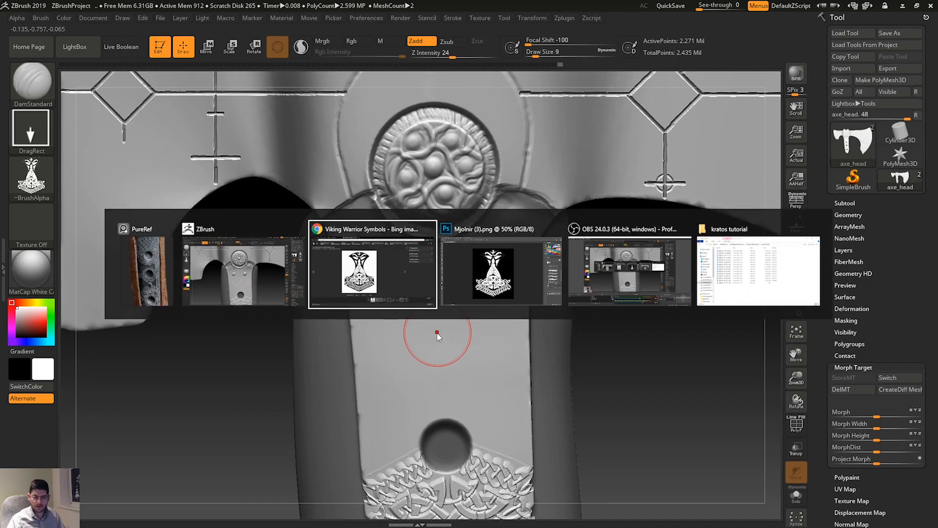
key("b")
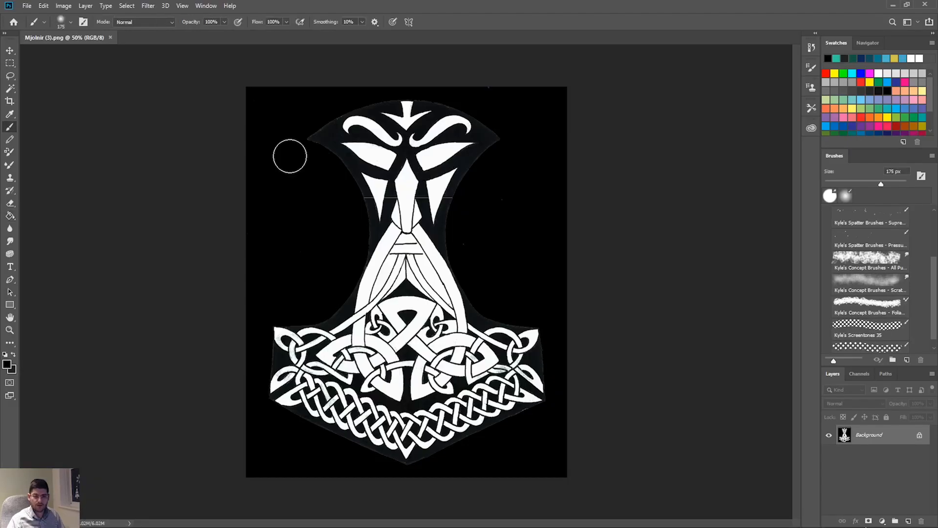
mouse_move(372, 137)
left_mouse_down()
mouse_move(490, 107)
mouse_move(400, 141)
mouse_move(442, 164)
mouse_move(495, 165)
left_mouse_up()
key("ctrl+z")
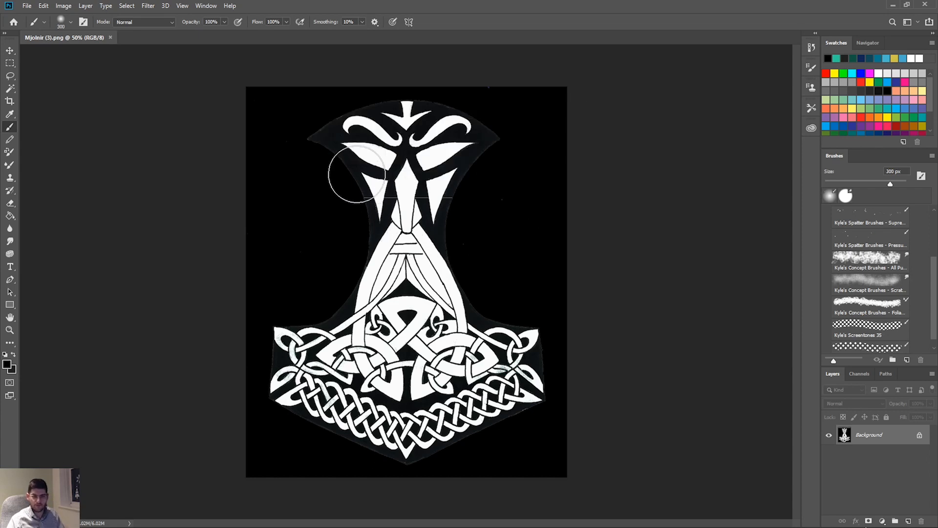
Enlarge the brush to 700 px, try painting out the hammer's upper part again, undo the stroke, and open the brush settings.
key("]")
key("]")
key("]")
key("]")
key("]")
key("]")
key("]")
mouse_move(339, 130)
left_mouse_down()
mouse_move(542, 110)
mouse_move(345, 171)
mouse_move(434, 185)
mouse_move(401, 184)
left_mouse_up()
key("ctrl+z")
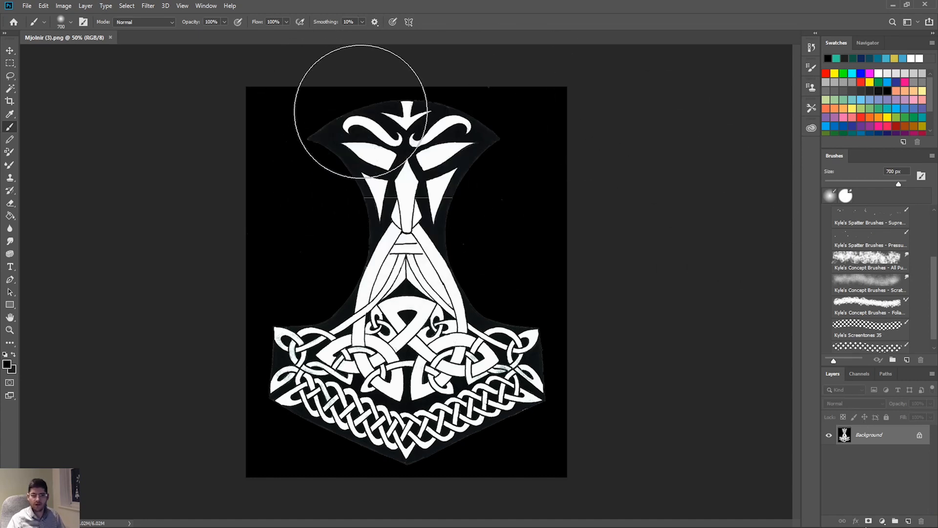
left_click(61, 22)
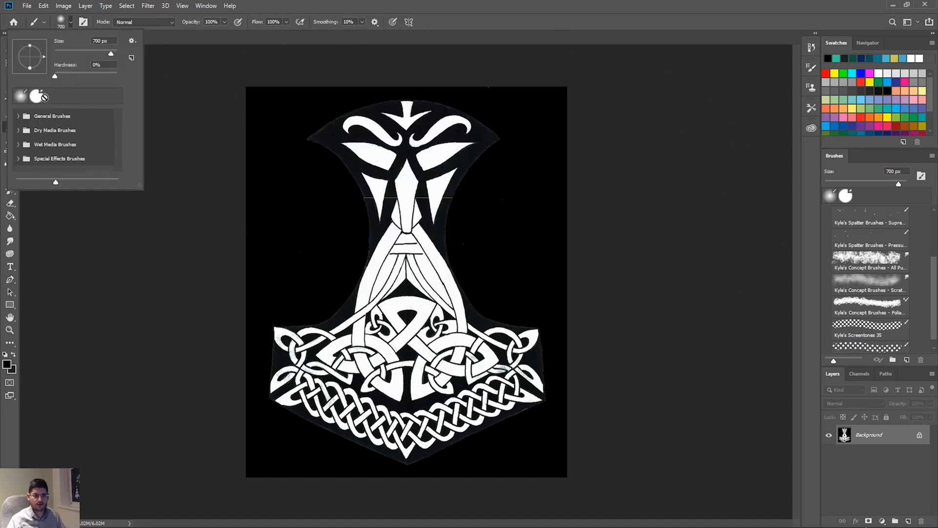
Try removing the hammer's upper part with the 322 px Eraser, undoing each attempt.
key("e")
left_click(360, 192)
mouse_move(360, 193)
left_mouse_down()
mouse_move(357, 138)
mouse_move(518, 96)
left_mouse_up()
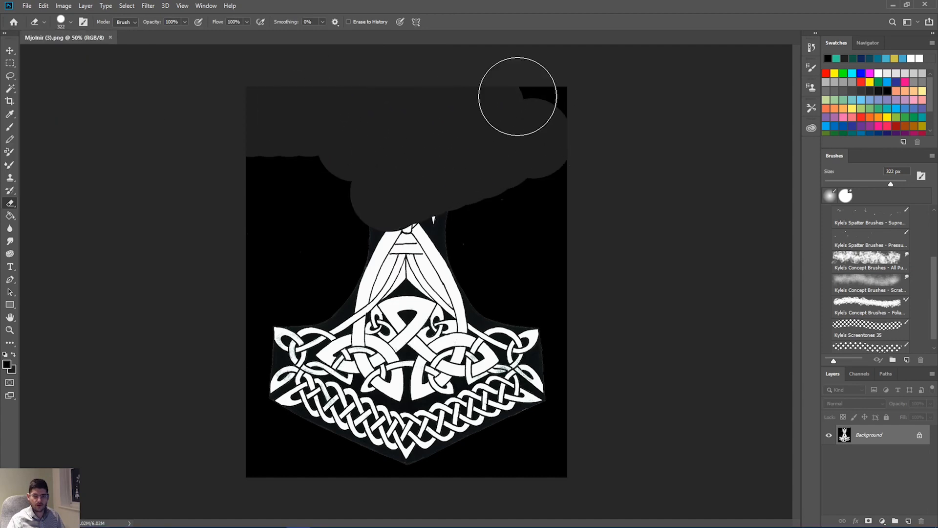
key("ctrl+z")
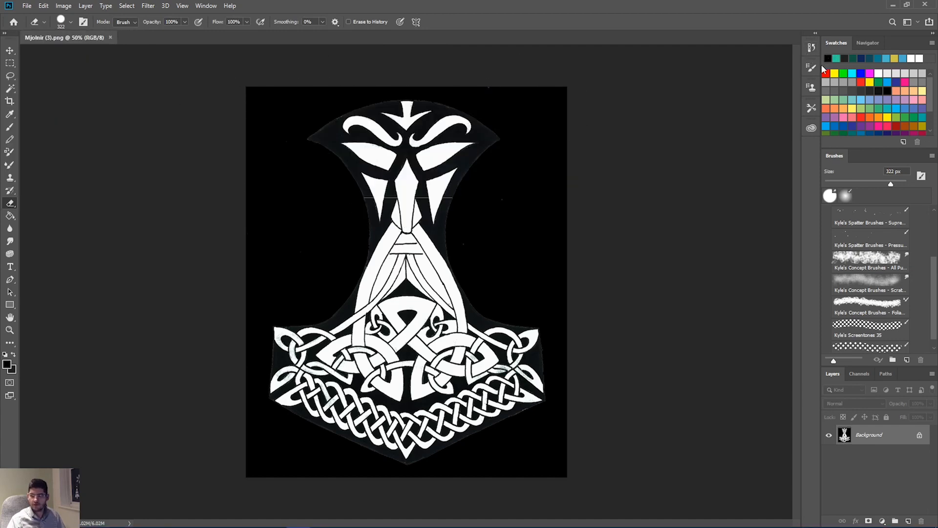
mouse_move(365, 150)
left_mouse_down()
mouse_move(235, 130)
mouse_move(498, 193)
mouse_move(352, 115)
mouse_move(449, 132)
mouse_move(491, 203)
mouse_move(484, 237)
mouse_move(415, 237)
mouse_move(364, 255)
mouse_move(484, 253)
mouse_move(513, 274)
mouse_move(473, 277)
mouse_move(551, 260)
mouse_move(389, 255)
mouse_move(333, 267)
mouse_move(478, 248)
left_mouse_up()
key("ctrl+z")
Pick the black swatch, try one more Eraser stroke near the hammer's upper right, and undo it.
left_click(890, 91)
mouse_move(476, 142)
left_mouse_down()
mouse_move(381, 123)
mouse_move(471, 131)
left_mouse_up()
key("ctrl+z")
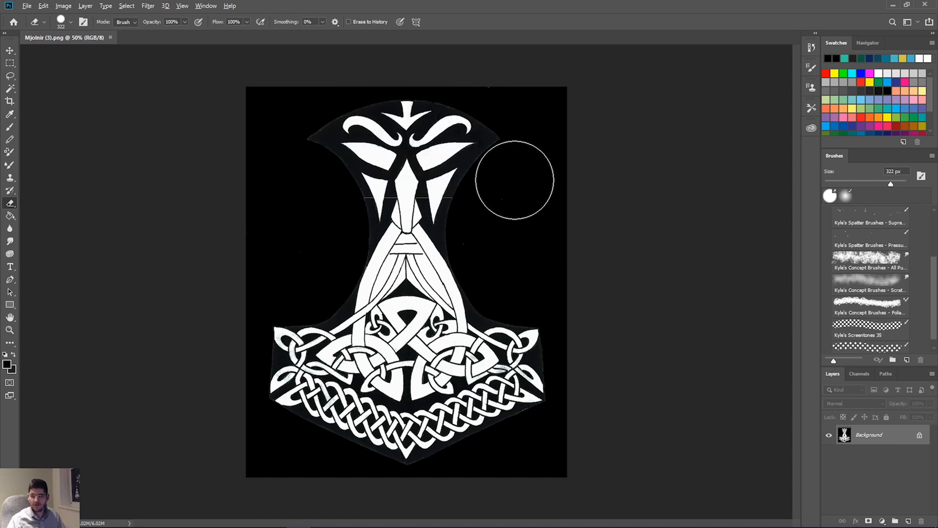
Sample the black background and try painting out the hammer's upper part with the soft 700 px Brush, undoing the stroke.
left_click(515, 180)
key("ctrl+z")
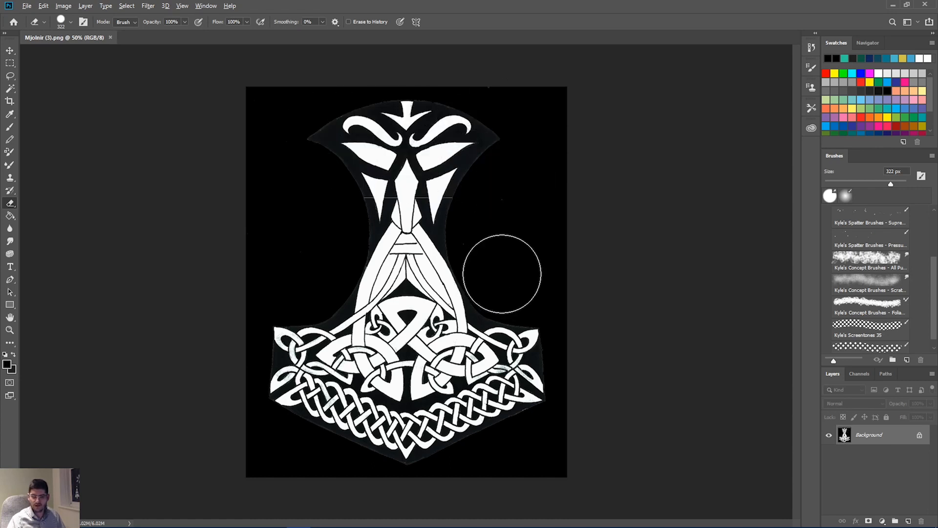
left_click(10, 114)
left_click(323, 249)
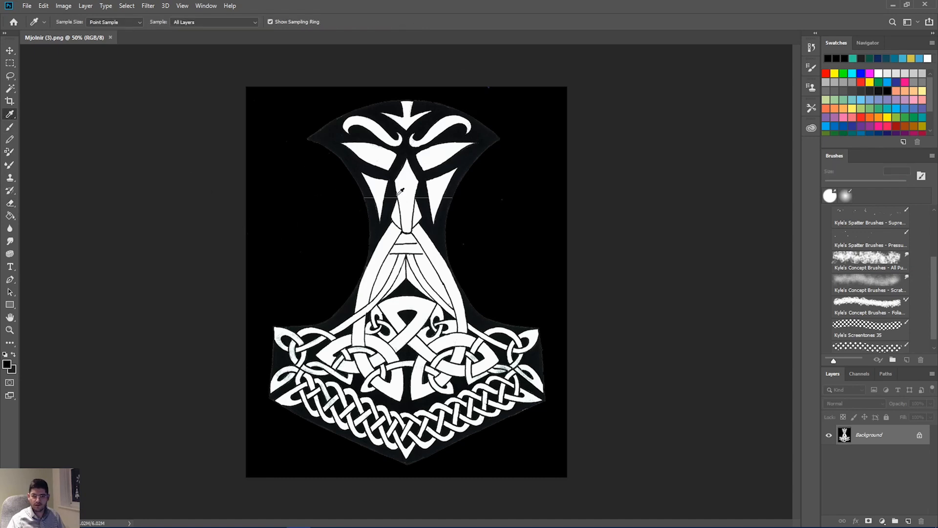
key("b")
mouse_move(336, 185)
left_mouse_down()
mouse_move(434, 101)
mouse_move(357, 163)
mouse_move(446, 185)
mouse_move(405, 192)
mouse_move(411, 218)
left_mouse_up()
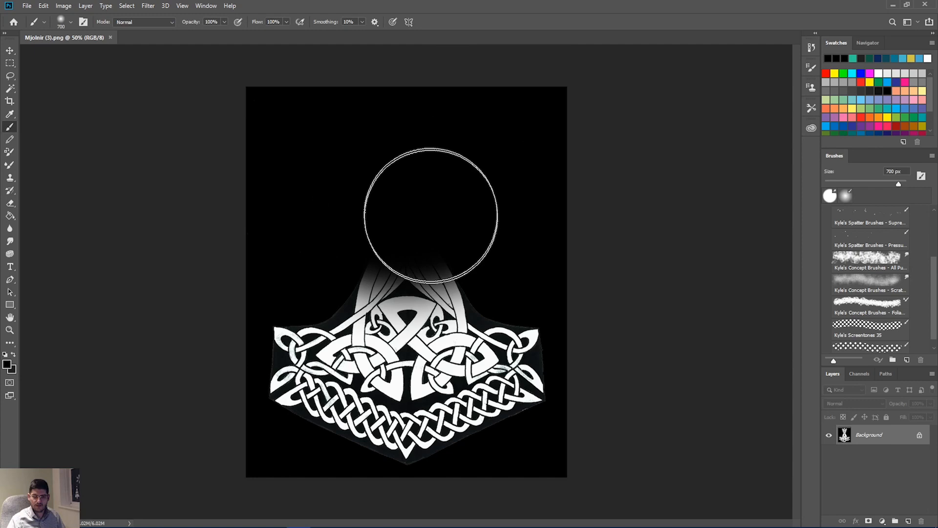
key("ctrl+z")
Paint out the hammer's upper part in black with a hard round brush, trimming the shaft strands beside the central knot at 200 px.
left_click(71, 23)
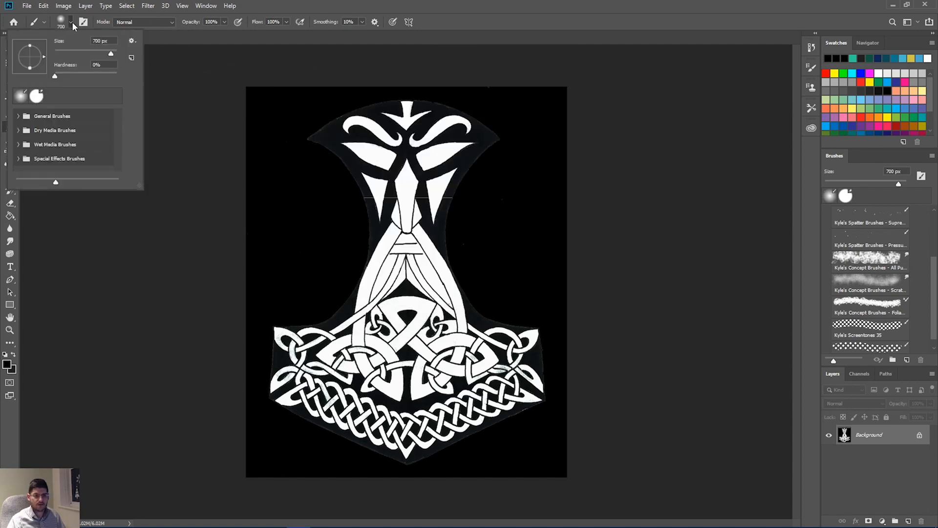
mouse_move(255, 151)
left_mouse_down()
mouse_move(451, 115)
mouse_move(366, 168)
mouse_move(385, 207)
mouse_move(461, 218)
left_mouse_up()
key("bracketleft")
key("bracketleft")
key("bracketleft")
key("bracketleft")
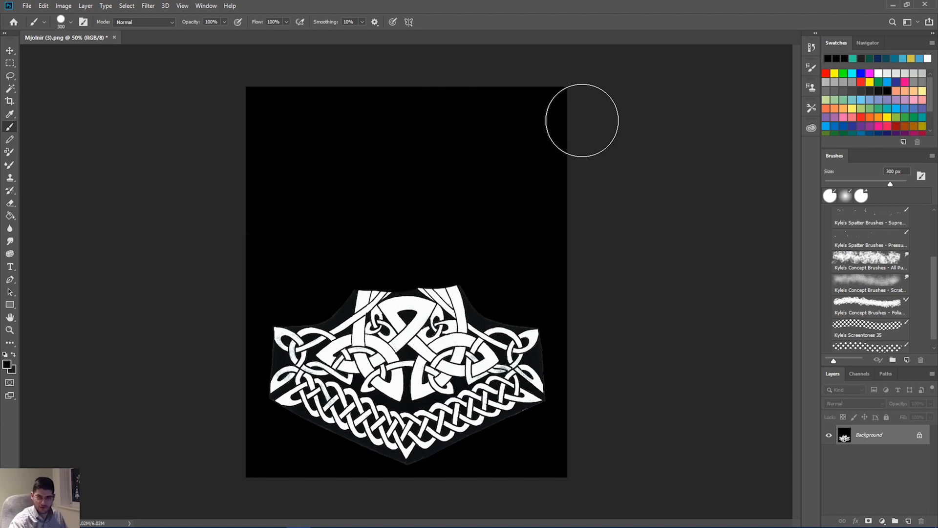
key("bracketleft")
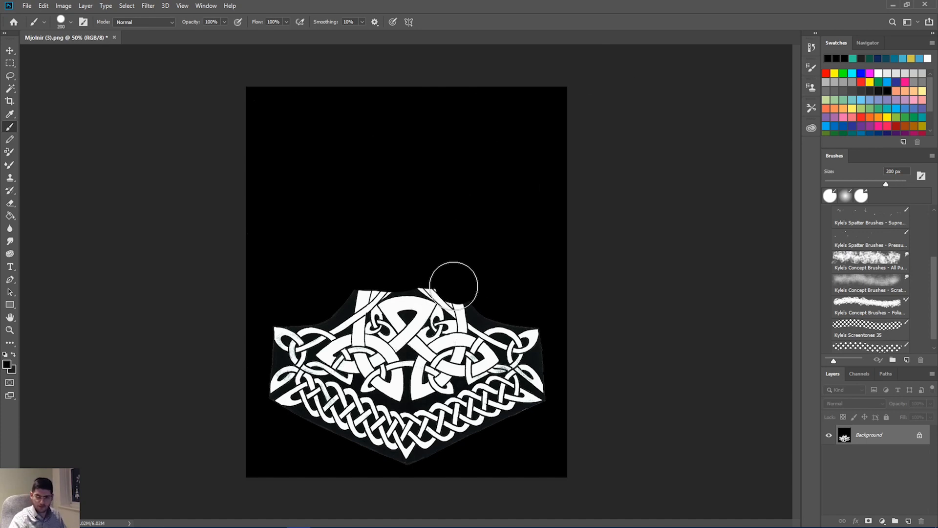
mouse_move(429, 281)
left_mouse_down()
mouse_move(447, 277)
mouse_move(468, 306)
left_mouse_up()
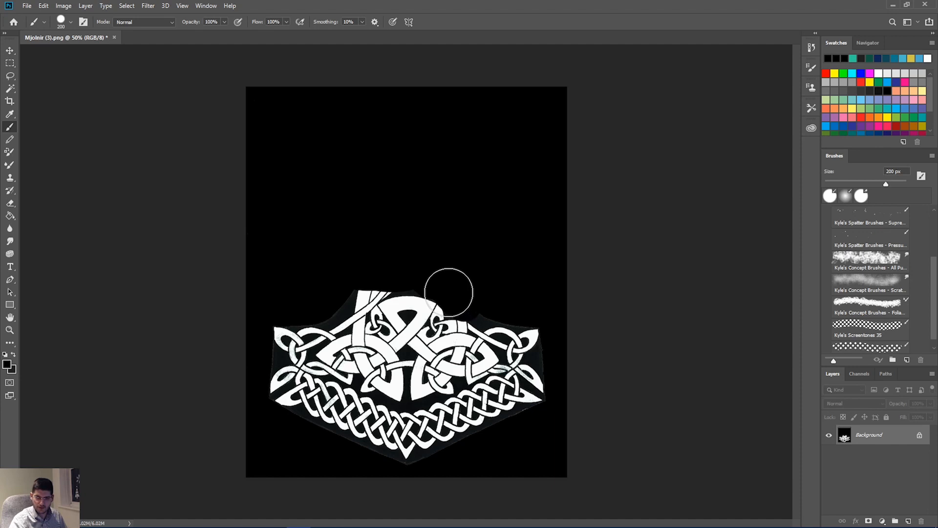
left_click_drag(344, 290, 358, 281)
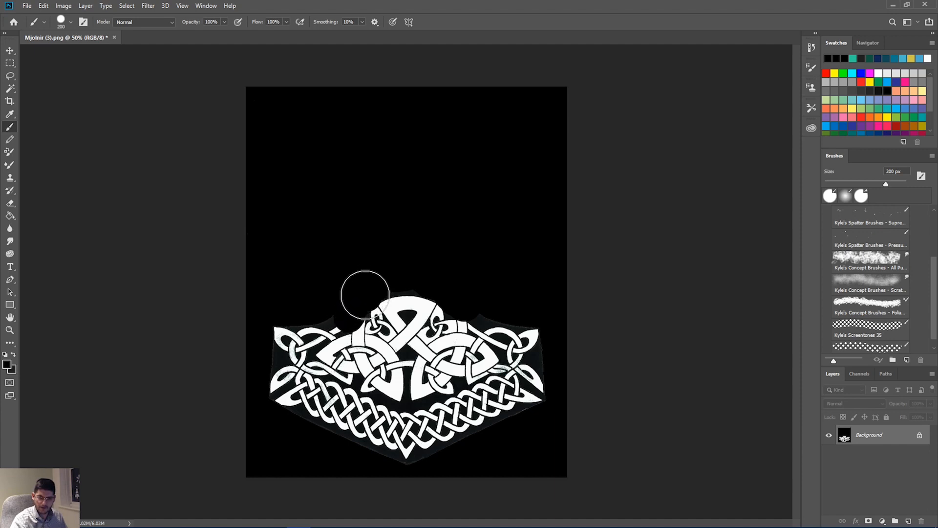
Paint out the side knots and the braided lower border around the central knot, and save Mjolnir (3).png.
mouse_move(293, 319)
left_mouse_down()
mouse_move(312, 312)
mouse_move(303, 325)
mouse_move(327, 323)
left_mouse_up()
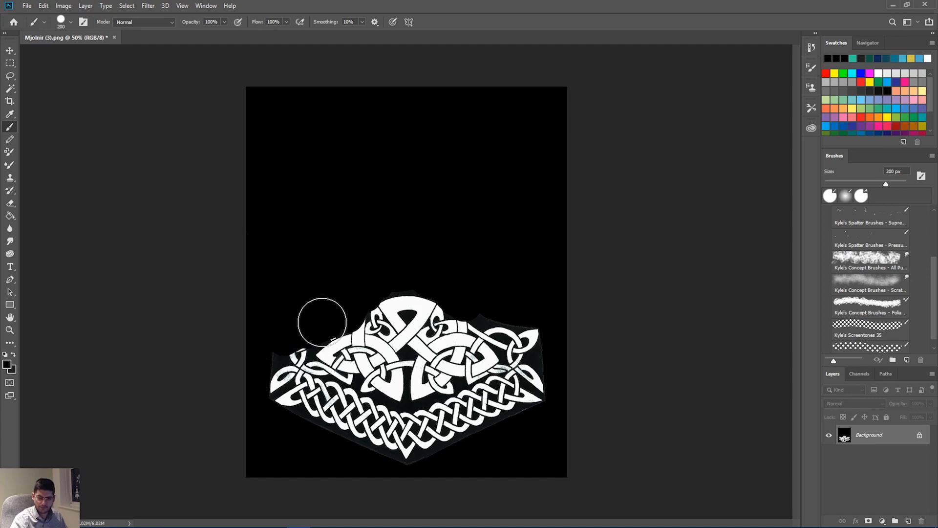
left_click_drag(523, 325, 469, 318)
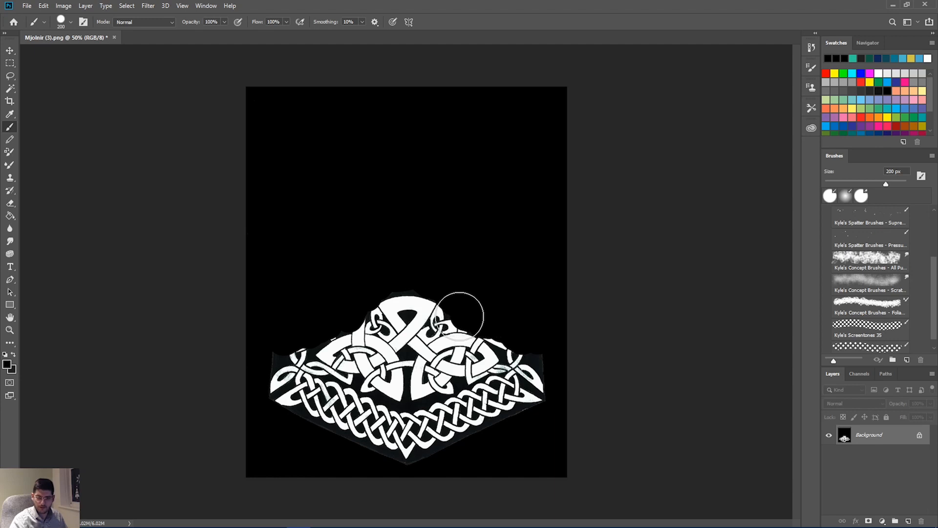
mouse_move(507, 333)
left_mouse_down()
mouse_move(538, 375)
mouse_move(520, 376)
mouse_move(493, 406)
mouse_move(443, 430)
mouse_move(351, 439)
mouse_move(300, 420)
mouse_move(296, 373)
mouse_move(294, 383)
mouse_move(310, 379)
mouse_move(349, 414)
mouse_move(424, 446)
mouse_move(477, 436)
mouse_move(428, 418)
left_mouse_up()
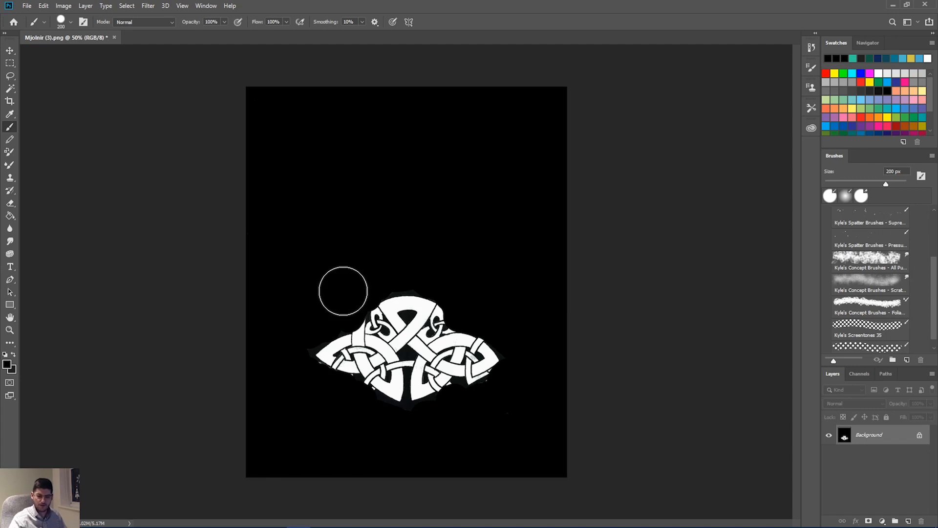
key("ctrl+s")
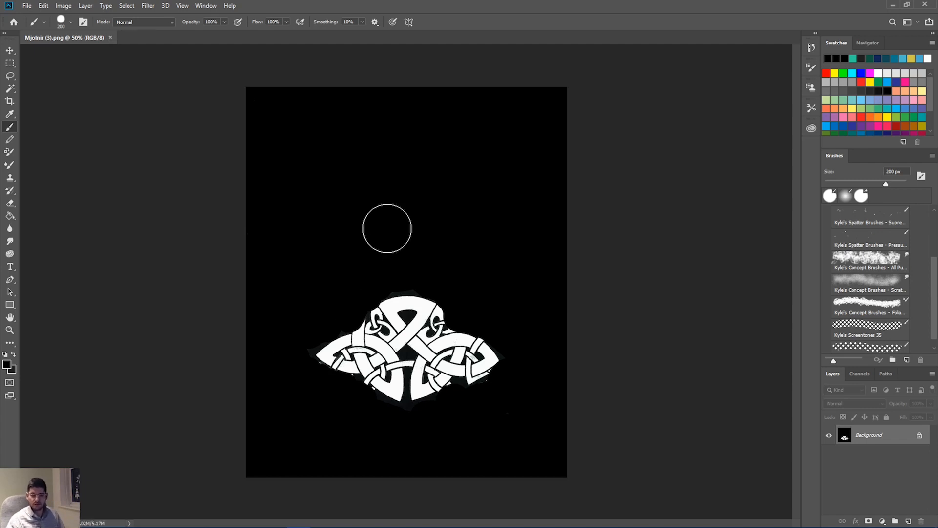
Switch to ZBrush and import the edited Mjolnir (3) image as the brush alpha.
key("alt+Tab")
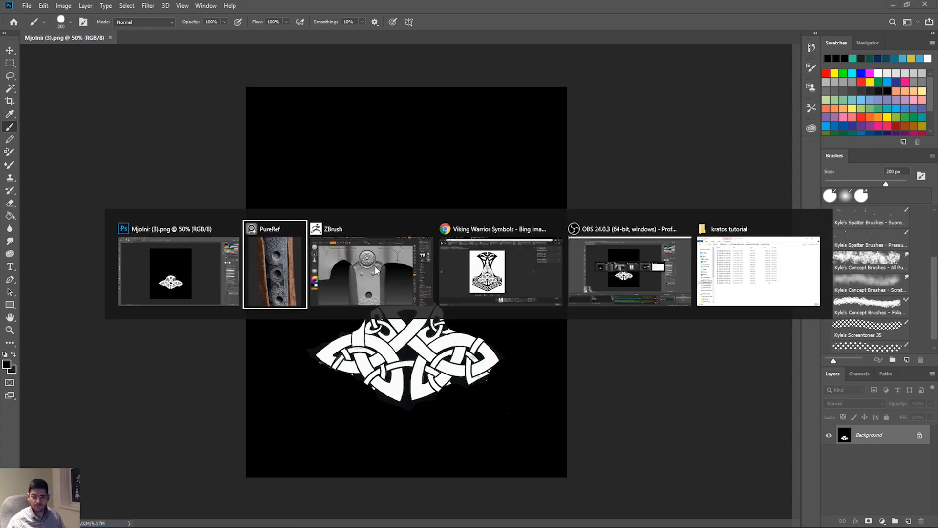
left_click(377, 270)
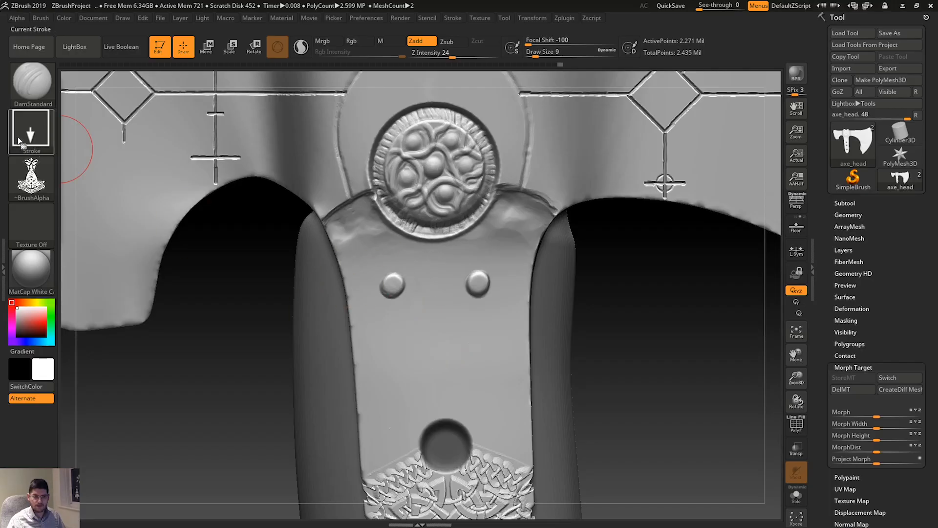
left_click(31, 179)
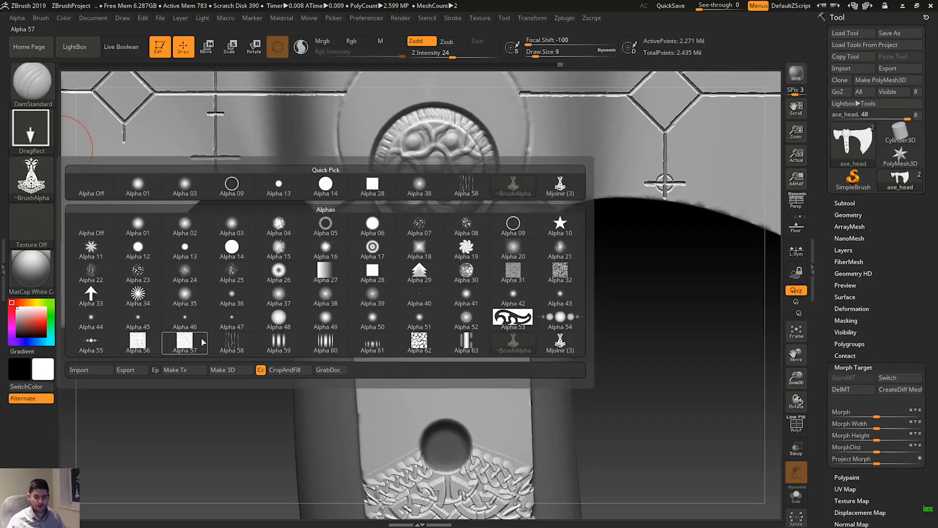
left_click(91, 370)
double_click(346, 293)
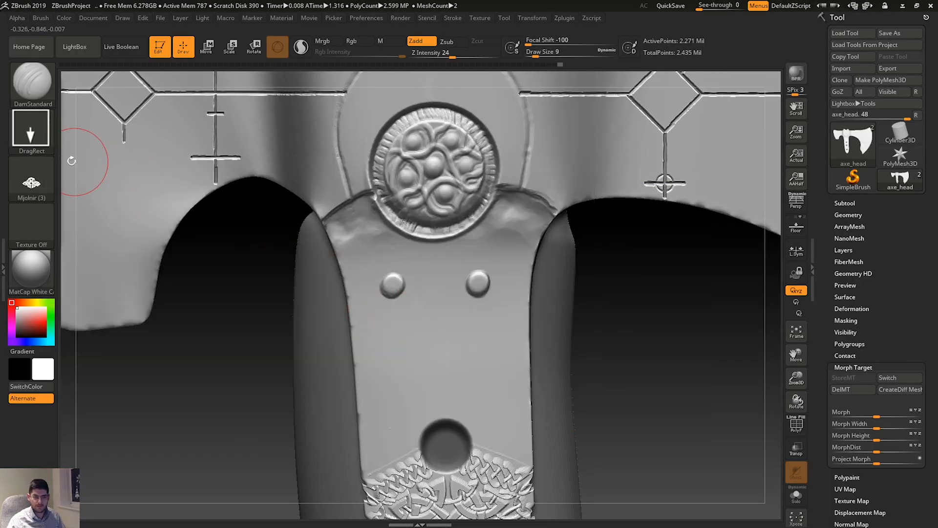
Try stamping the knot alpha above the plate's uppermost recess with DamStandard, undoing each attempt.
left_click_drag(418, 415, 469, 447)
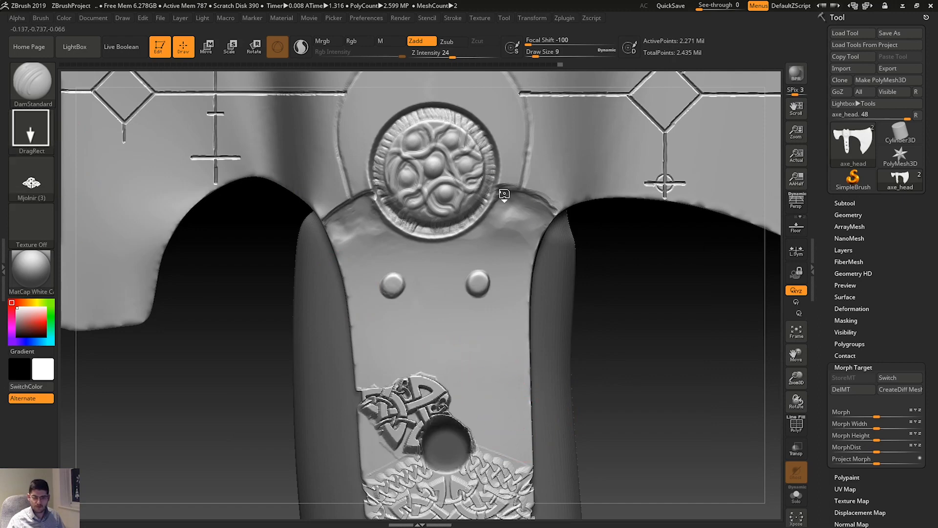
key("ctrl+z")
left_click_drag(444, 318, 445, 276)
key("ctrl+z")
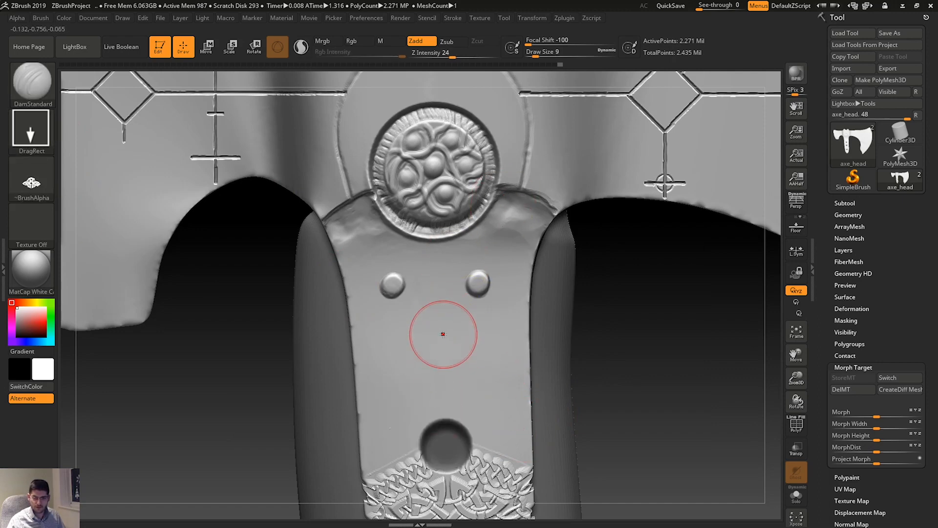
left_click_drag(443, 309, 460, 431)
key("ctrl+z")
left_click_drag(424, 285, 435, 336)
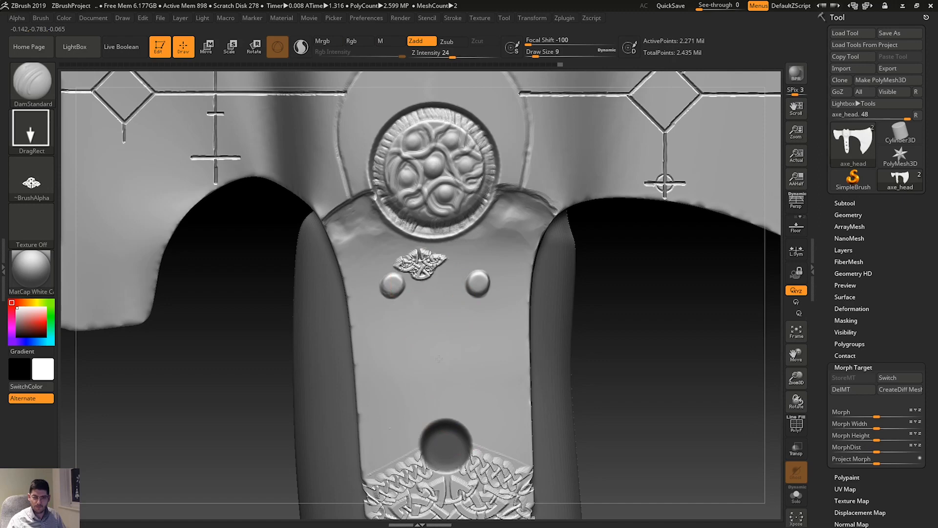
key("ctrl+z")
Switch to the ClayBuildup brush and assign it the edited Mjolnir (3) alpha.
key("b")
key("c")
key("t")
key("b")
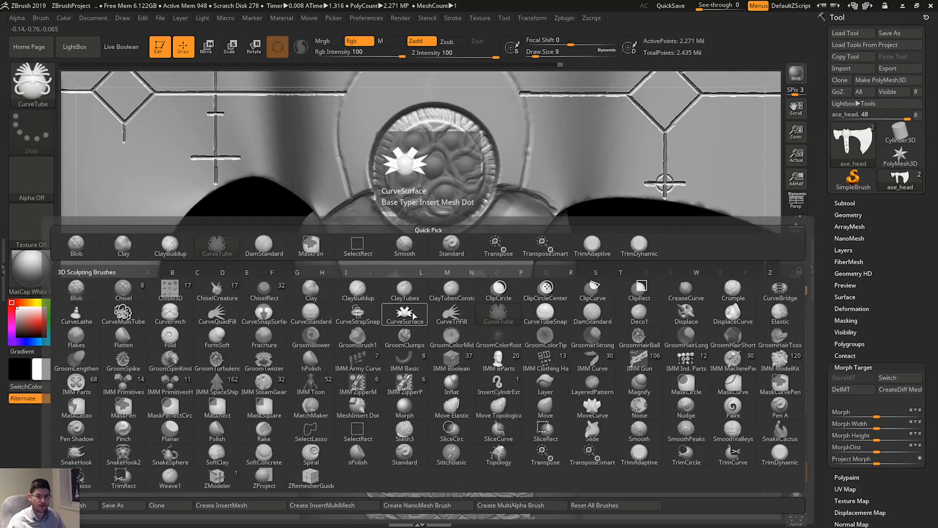
left_click(413, 312)
key("b")
key("c")
key("b")
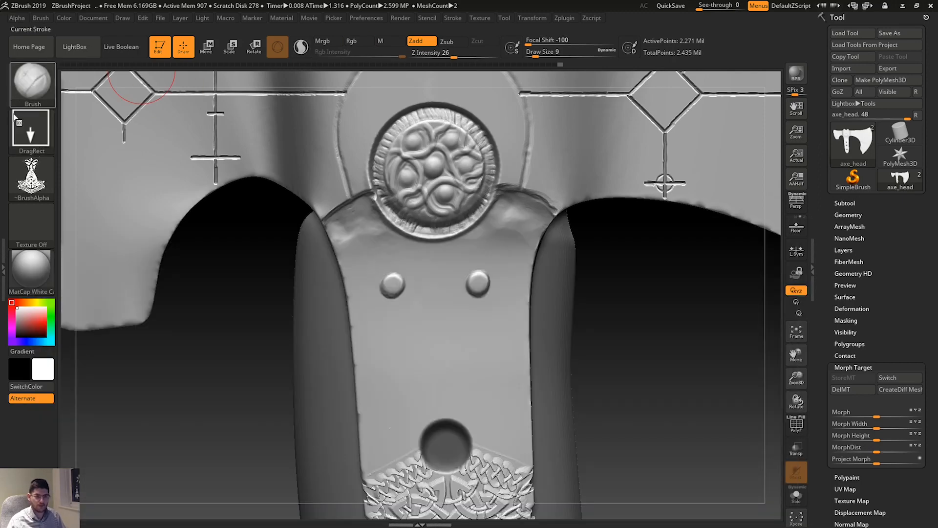
left_click(31, 177)
left_click(372, 343)
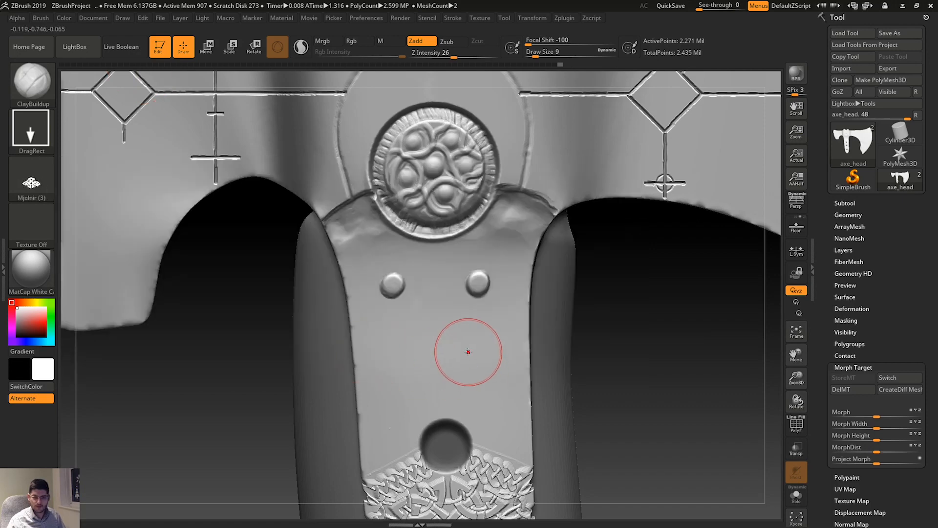
Try stamping the knot around the plate's uppermost recess with ClayBuildup, undoing each attempt.
left_click_drag(438, 341, 432, 244)
left_click_drag(454, 526, 454, 523)
key("ctrl+z")
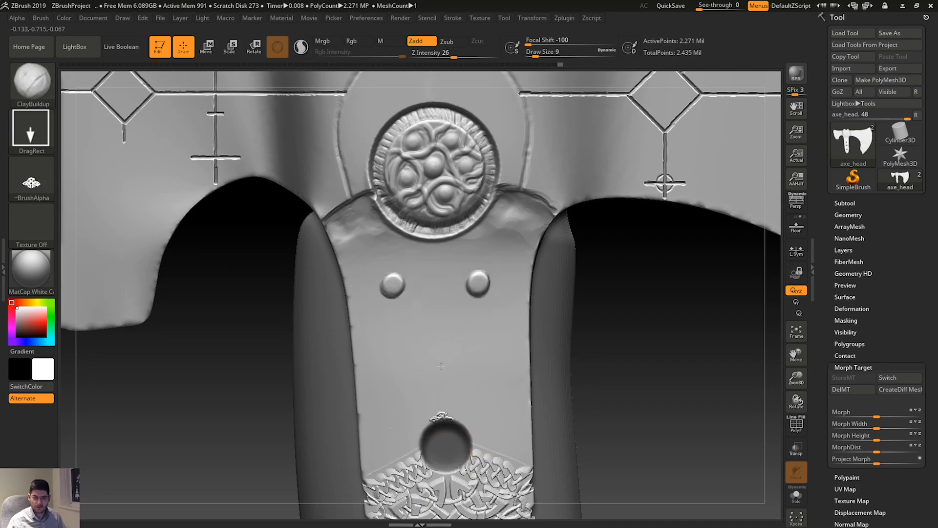
mouse_move(440, 398)
left_mouse_down()
mouse_move(464, 190)
mouse_move(455, 178)
left_mouse_up()
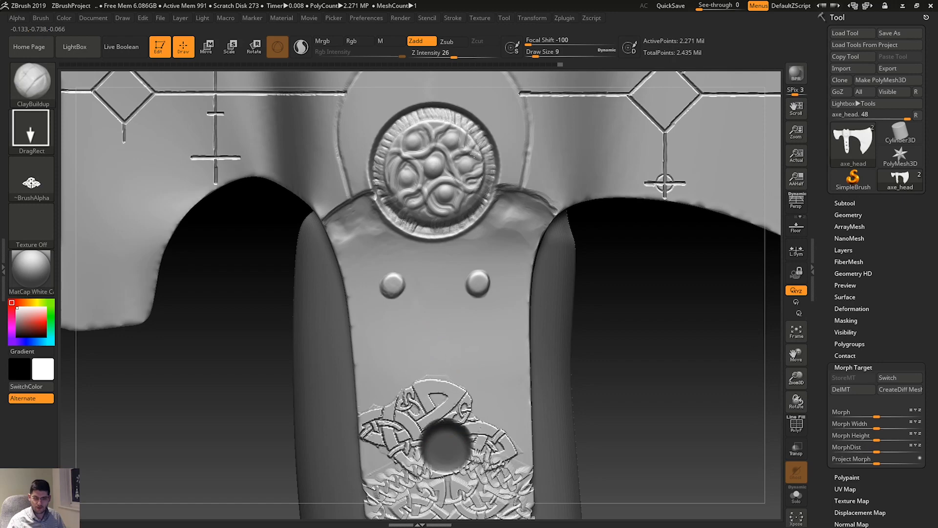
key("ctrl+z")
Stamp the knot across the plate just above its uppermost recess with ClayBuildup, and restore the stamp with a redo.
left_click_drag(442, 383, 437, 364)
left_click_drag(434, 123, 427, 97)
left_click_drag(591, 409, 559, 228, "alt")
key("f")
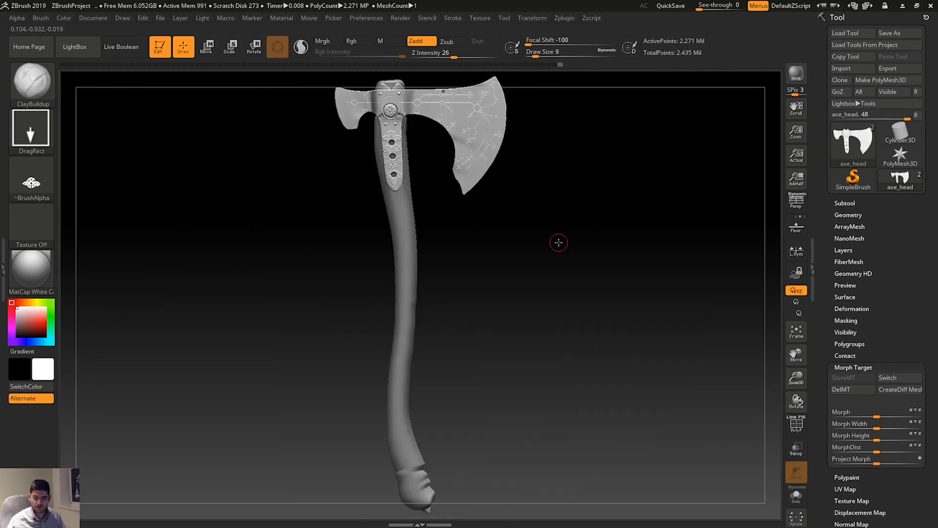
key("f")
scroll(288, 303, "up", 4)
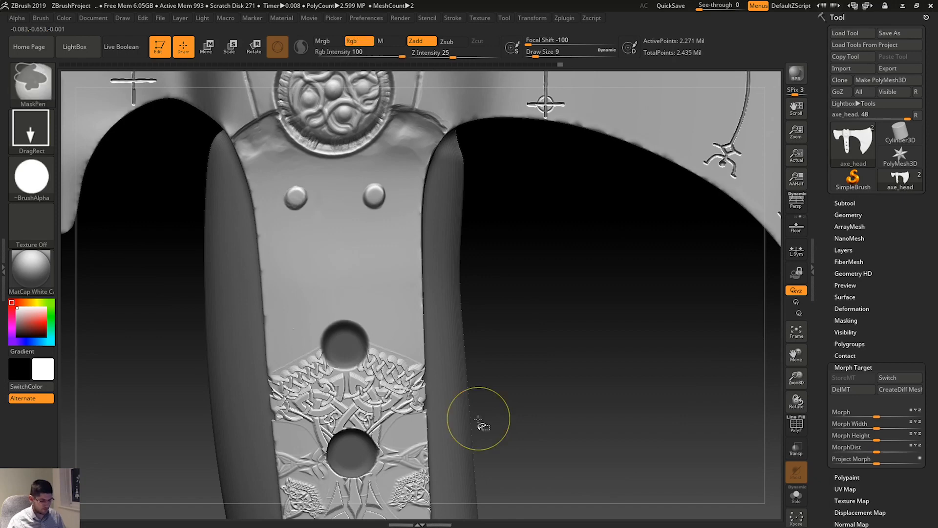
key("ctrl+shift+z")
right_click_drag(491, 404, 480, 324, "ctrl")
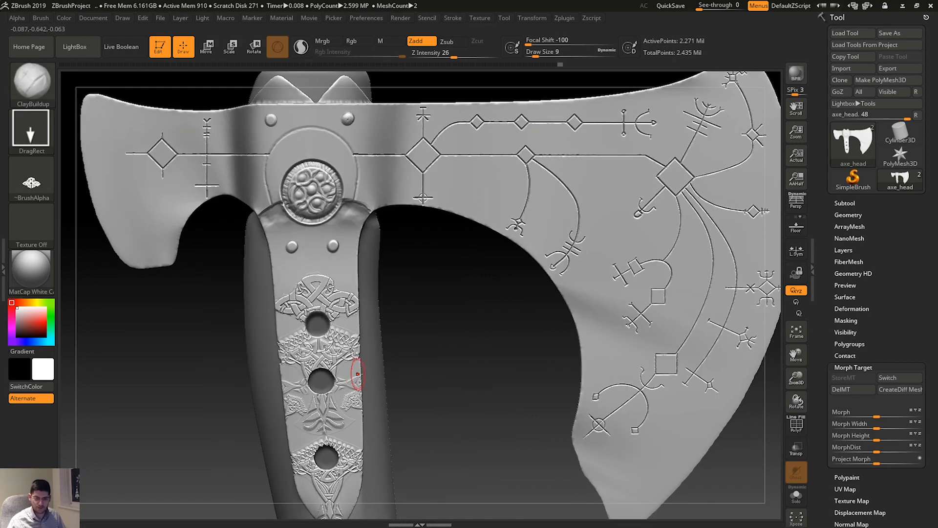
right_click_drag(366, 439, 391, 362, "alt")
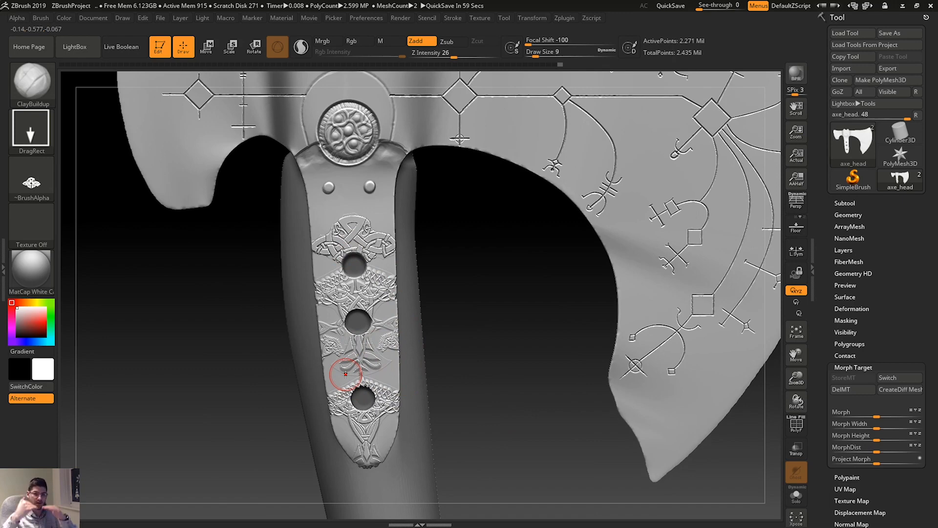
Smooth away the faint leftover outlines around the knot above the plate's uppermost recess, using a draw size of 1.
right_click_drag(329, 213, 337, 273, "ctrl")
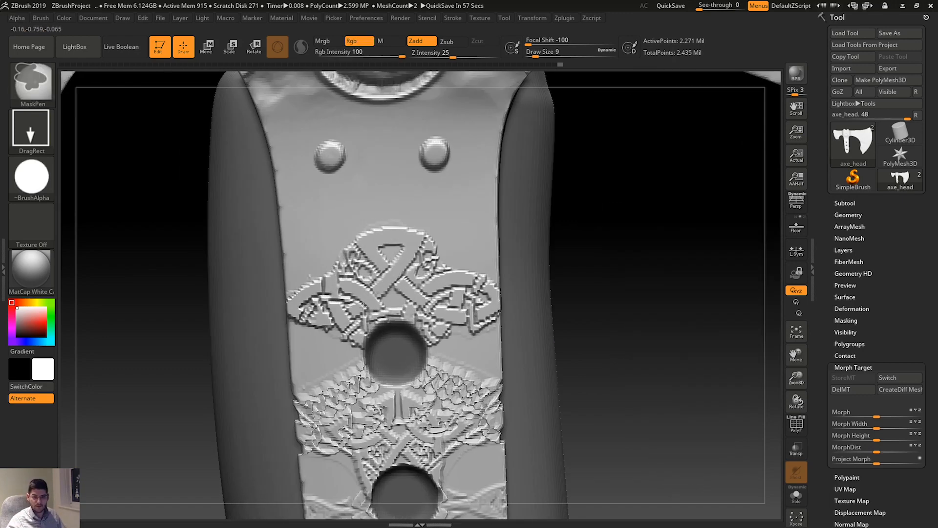
right_click_drag(470, 313, 472, 345, "ctrl")
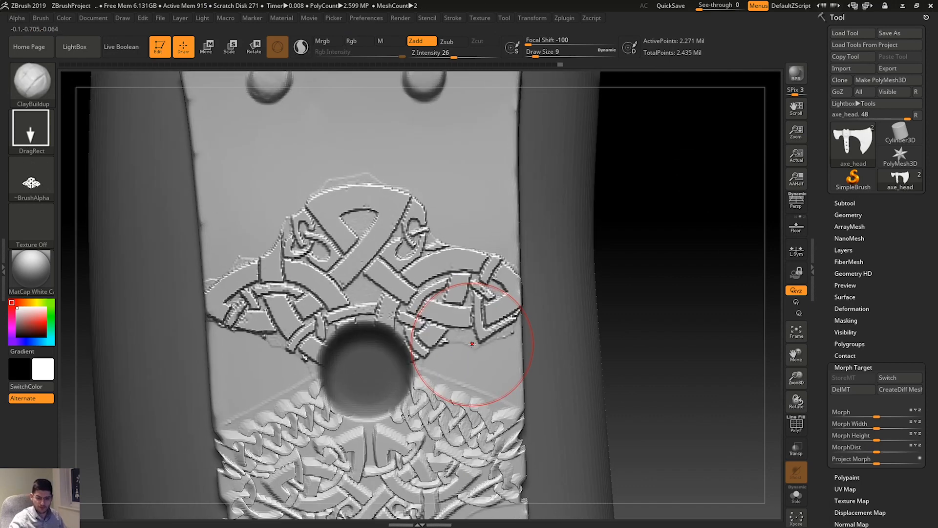
key("bracketleft")
key("bracketleft")
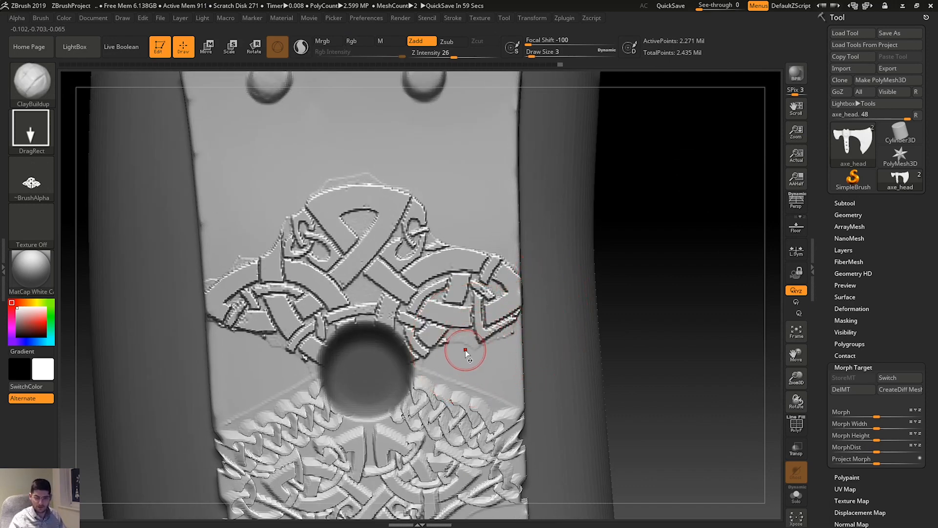
key("shift")
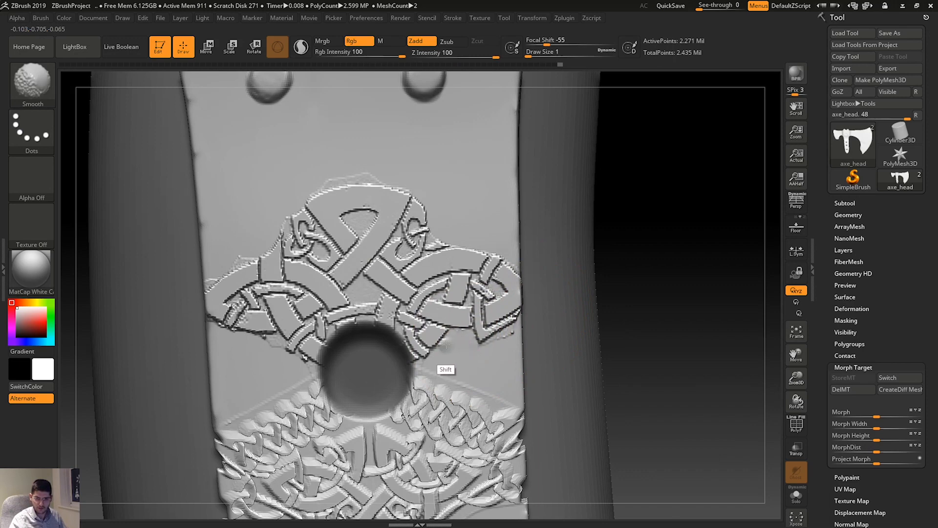
left_click_drag(496, 344, 499, 342, "shift")
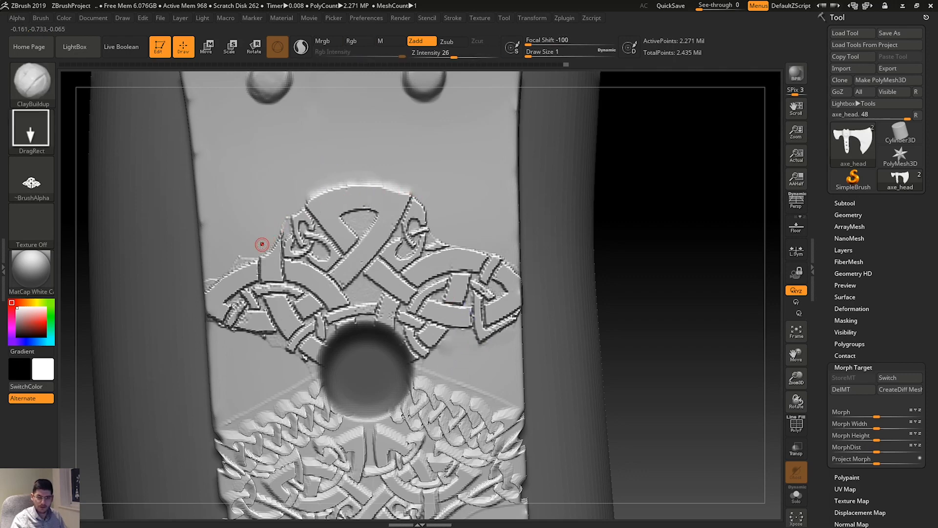
key("shift")
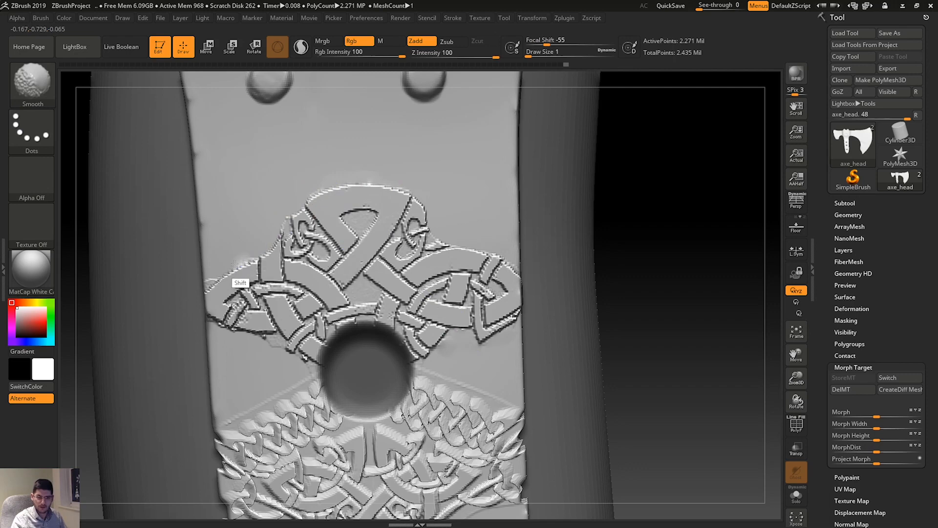
Try trimming the rough outer edge of the knot with TrimDynamic at draw size 3, undoing the attempt.
key("b")
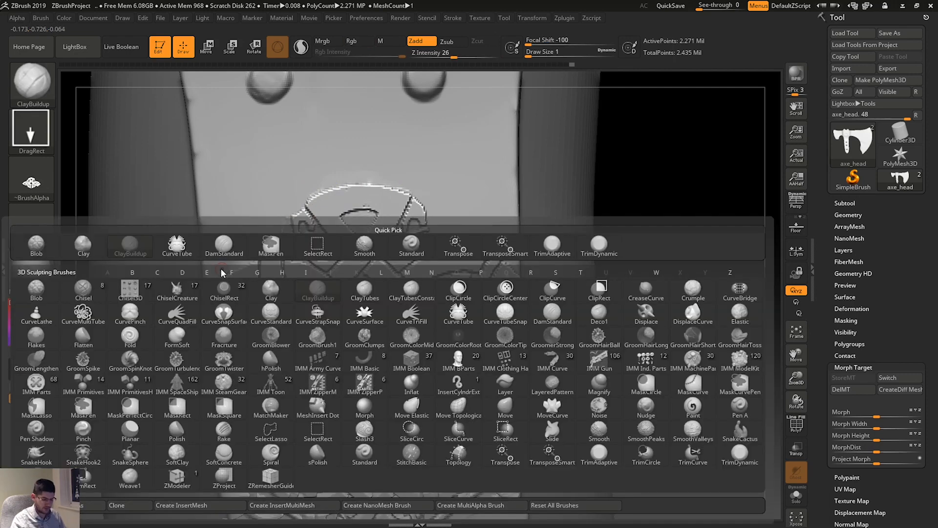
key("t")
key("d")
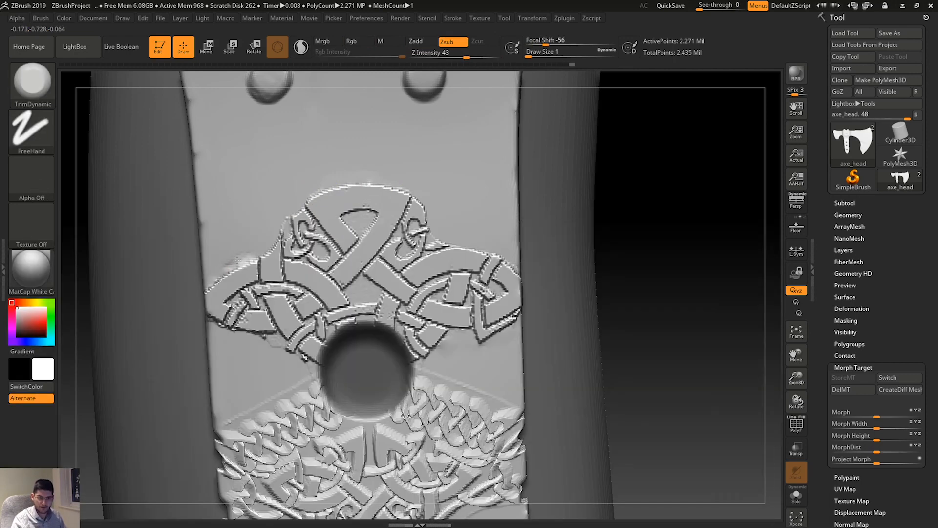
key("space")
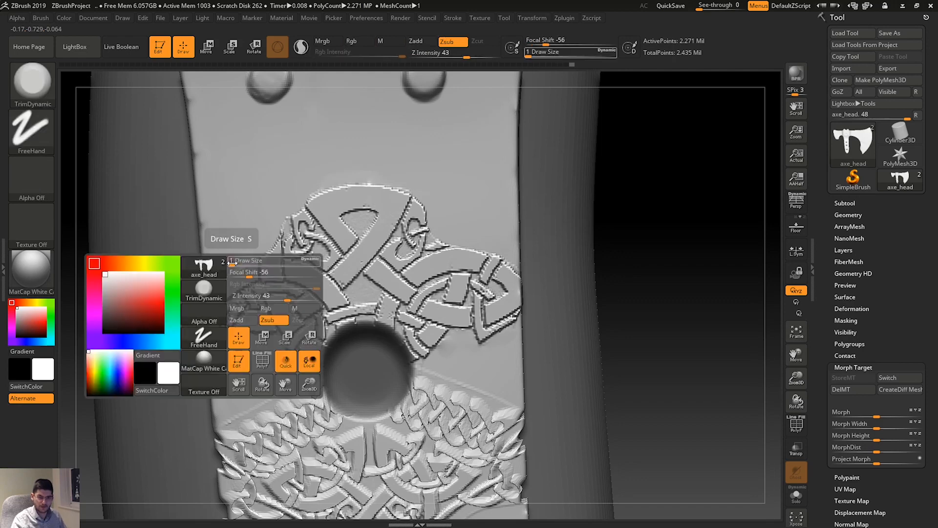
left_click_drag(233, 262, 230, 289)
key("ctrl+z")
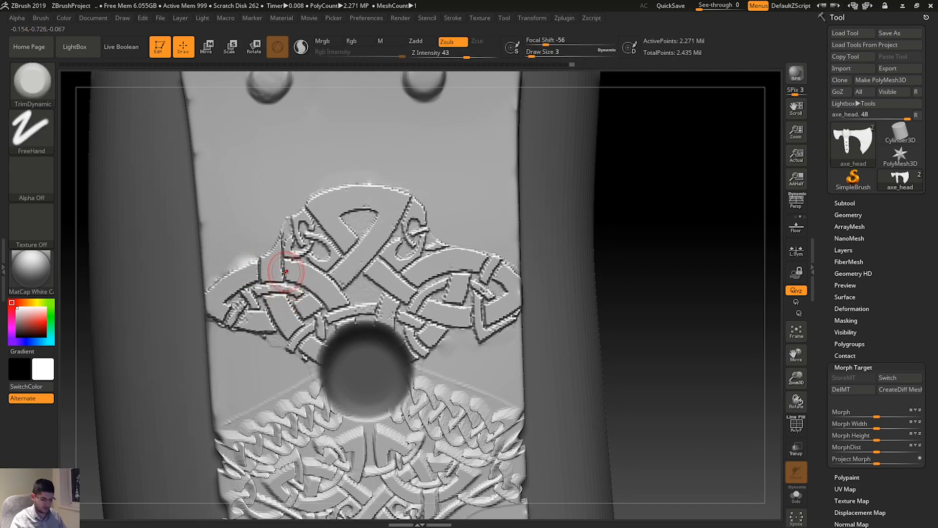
Switch to the Planar brush and try flattening the plate beside the knot's upper edge, undoing the strokes.
key("b")
key("p")
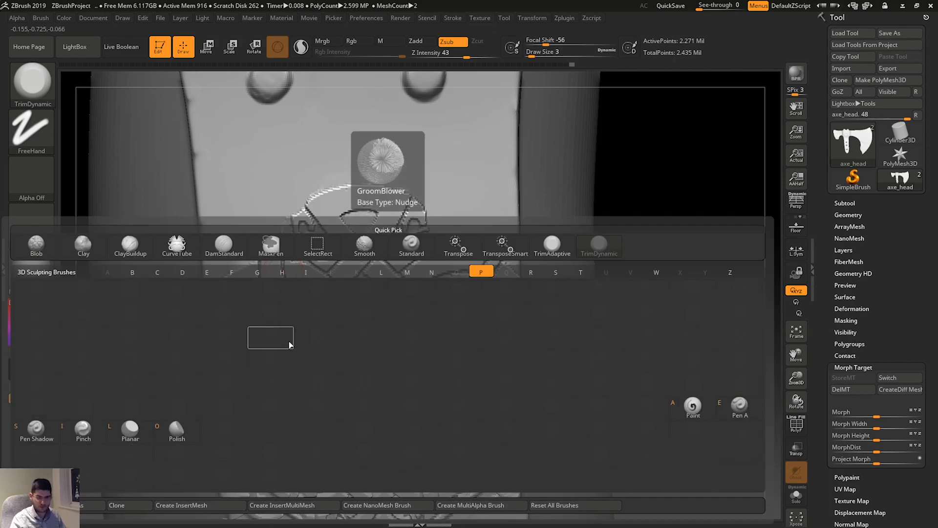
left_click(135, 433)
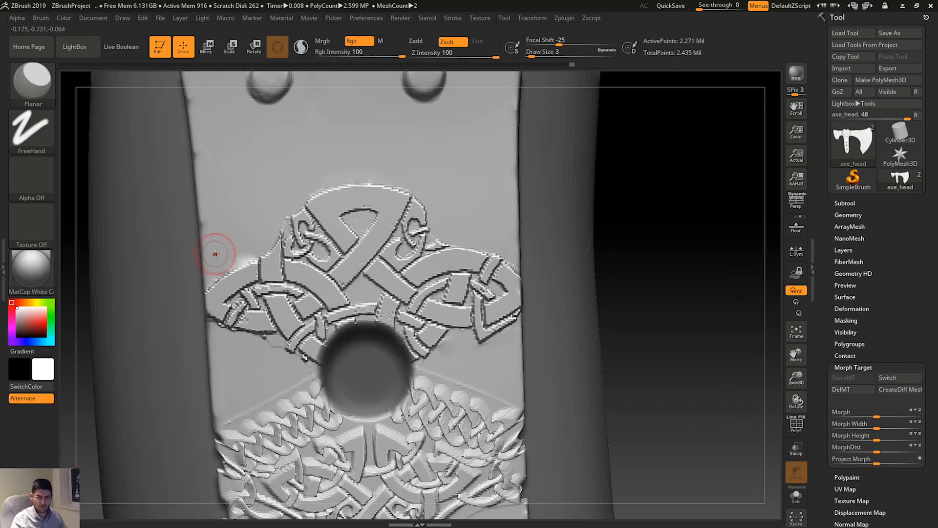
key("ctrl+z")
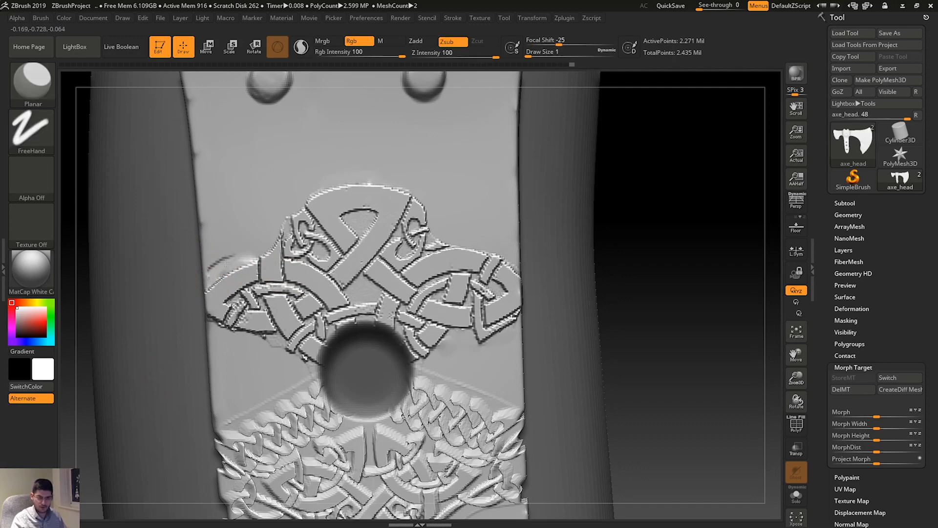
Smooth the surface between the knot's central strands above the uppermost recess.
key("shift")
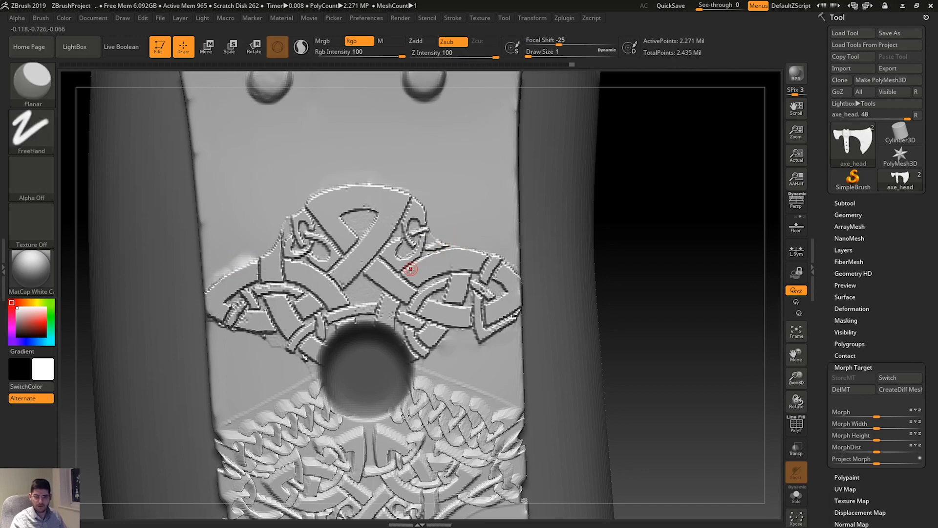
left_click_drag(404, 273, 370, 259, "shift")
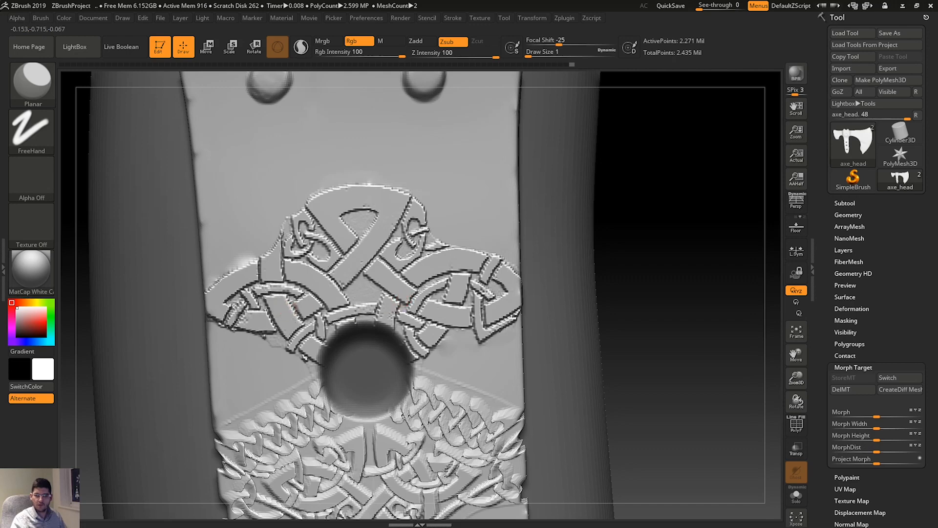
Set the Planar brush's draw size to 31 and try flattening the raised knotwork above the plate's uppermost hole, undoing unwanted strokes.
left_click_drag(305, 305, 317, 313, "shift")
key("space")
mouse_move(350, 284)
left_mouse_down()
mouse_move(329, 262)
mouse_move(289, 269)
left_mouse_up()
key("ctrl+z")
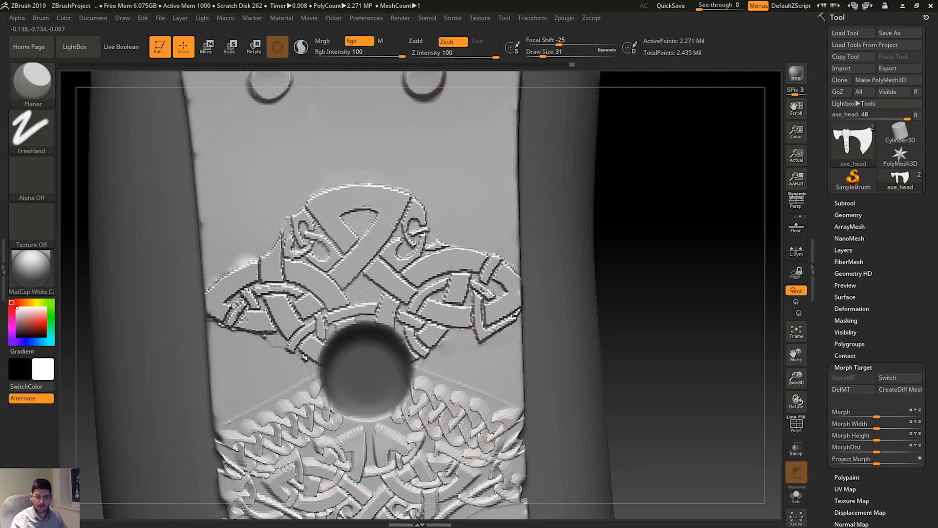
mouse_move(389, 278)
left_mouse_down()
mouse_move(436, 263)
mouse_move(408, 246)
left_mouse_up()
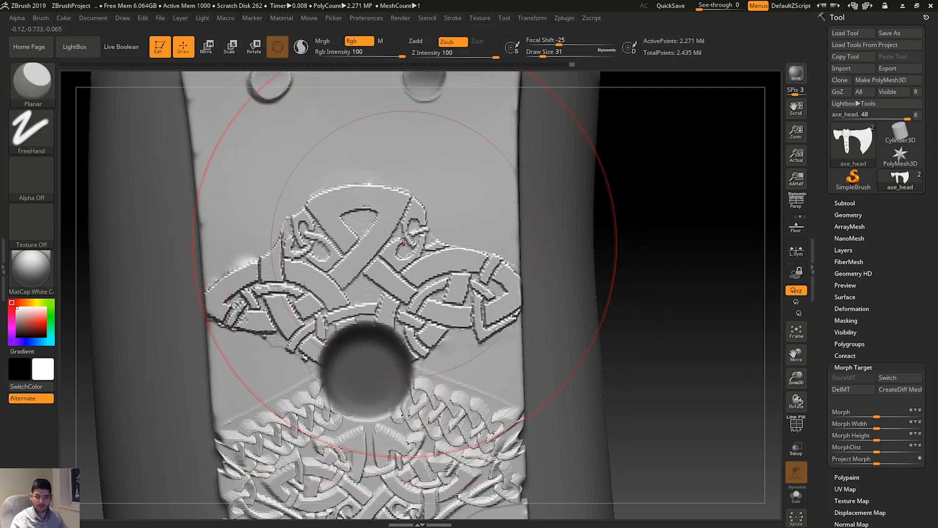
left_click_drag(240, 277, 260, 296)
key("ctrl+z")
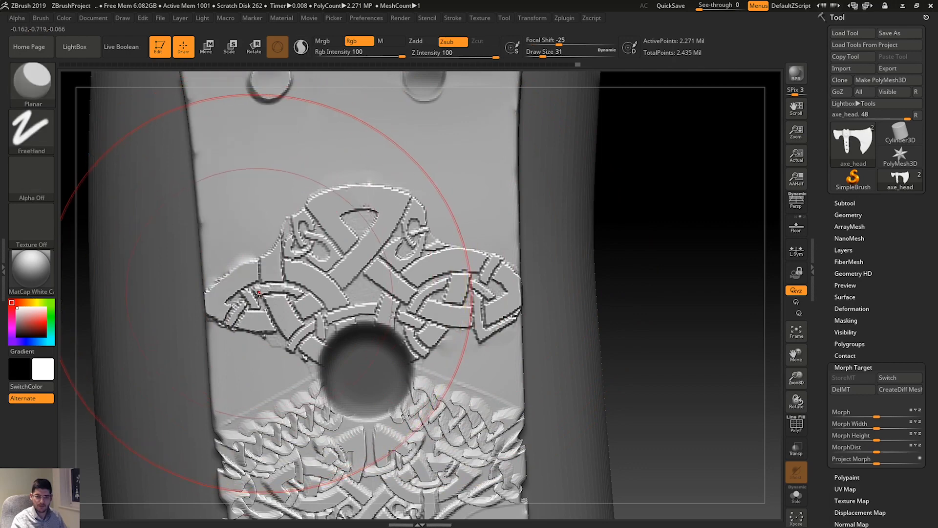
mouse_move(384, 309)
left_mouse_down()
mouse_move(401, 318)
mouse_move(415, 306)
left_mouse_up()
key("ctrl+z")
key("ctrl+z")
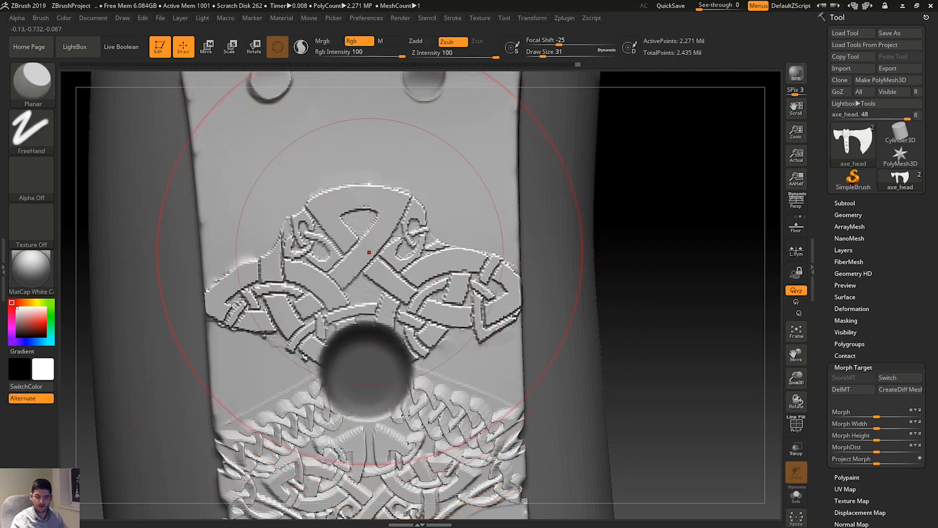
left_click_drag(331, 247, 339, 253)
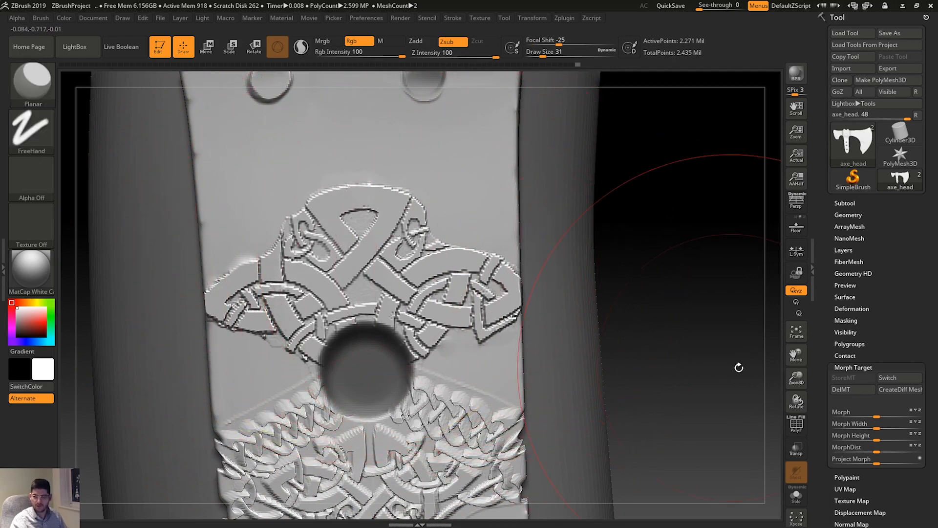
Step back and forth through the undo history to compare versions of the knotwork on the handle plate.
mouse_move(784, 379)
left_mouse_down()
mouse_move(797, 342)
mouse_move(798, 280)
left_mouse_up()
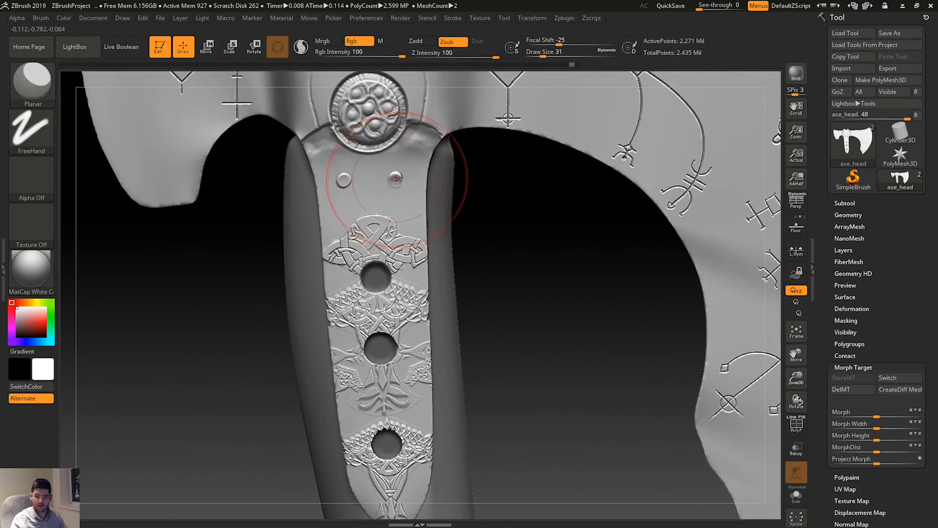
left_click(398, 178)
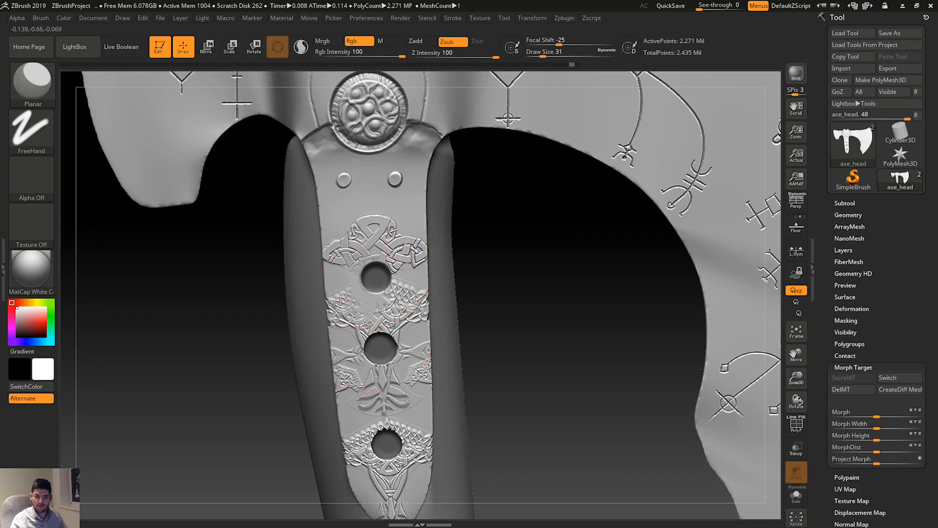
key("ctrl")
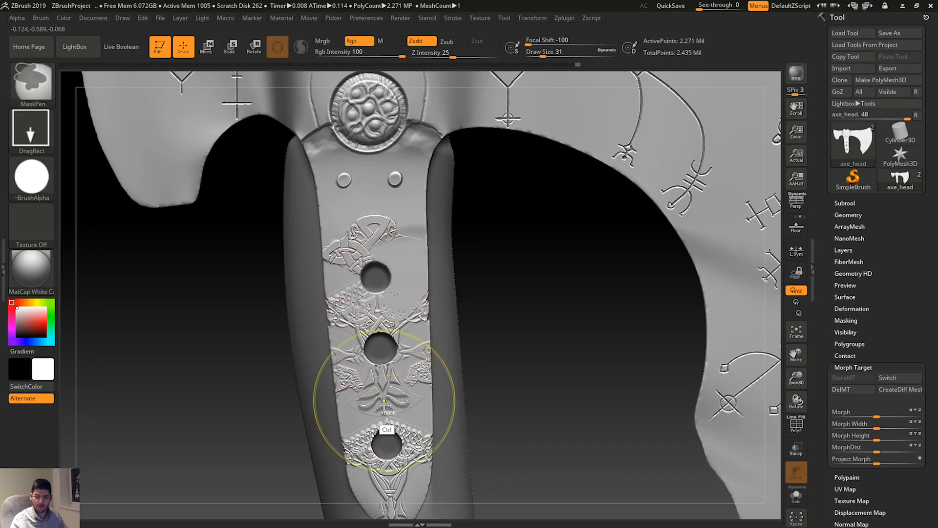
key("ctrl+shift+z")
key("ctrl+shift+z")
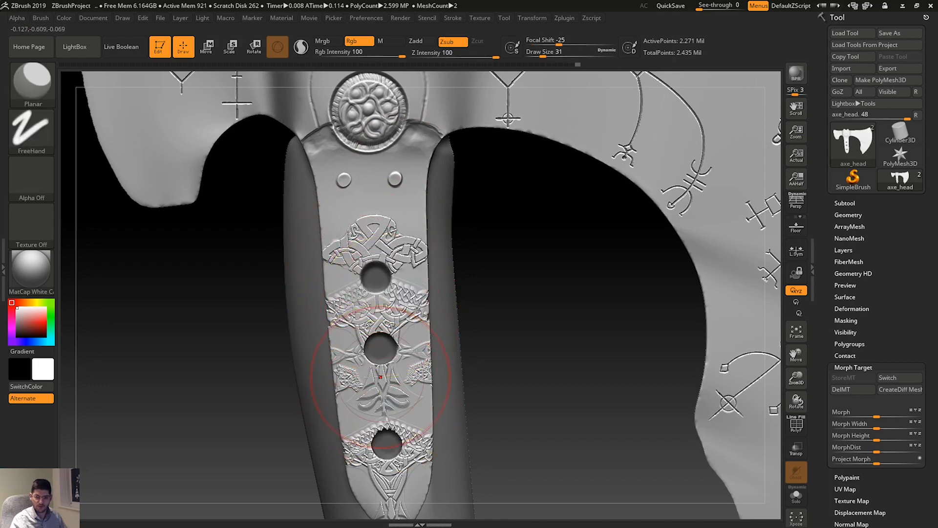
key("ctrl+z")
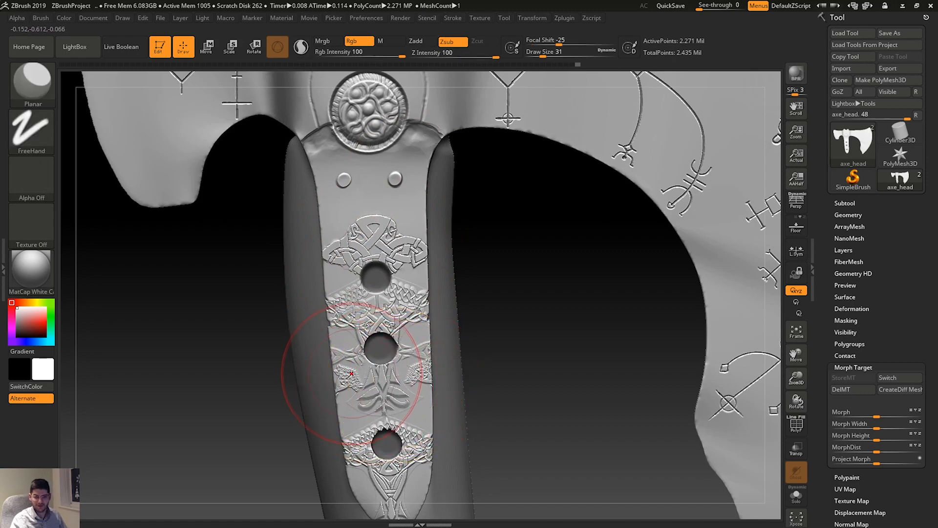
key("ctrl+shift+z")
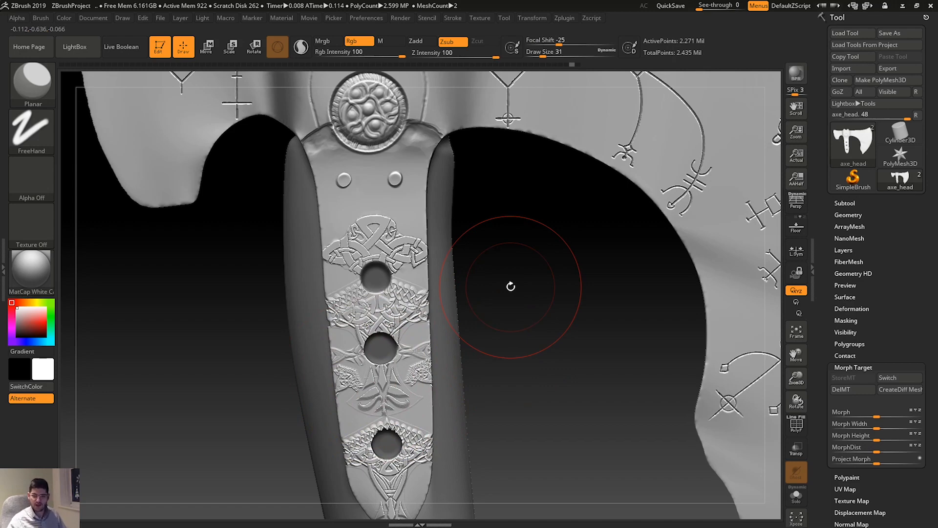
right_click_drag(528, 303, 513, 209, "ctrl")
right_click_drag(411, 333, 421, 288, "alt")
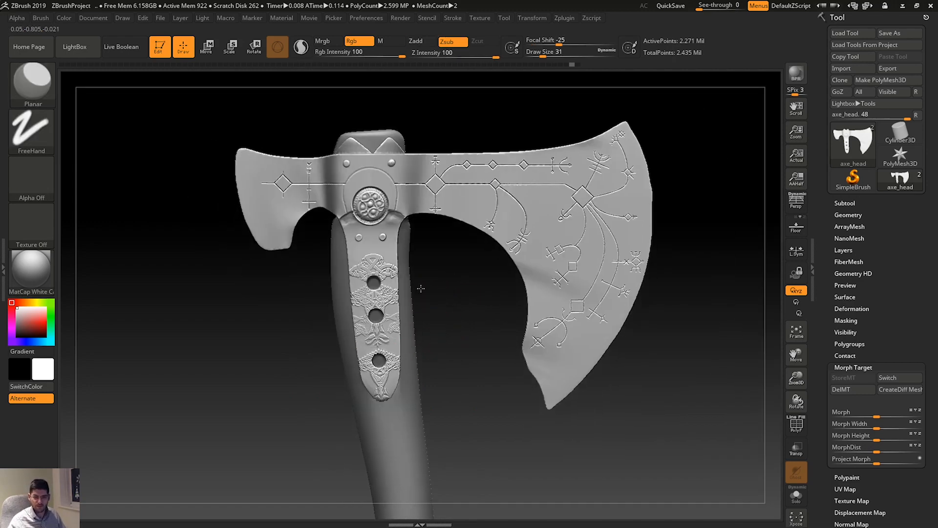
right_click_drag(360, 276, 376, 326, "ctrl")
right_click_drag(421, 246, 433, 352, "ctrl")
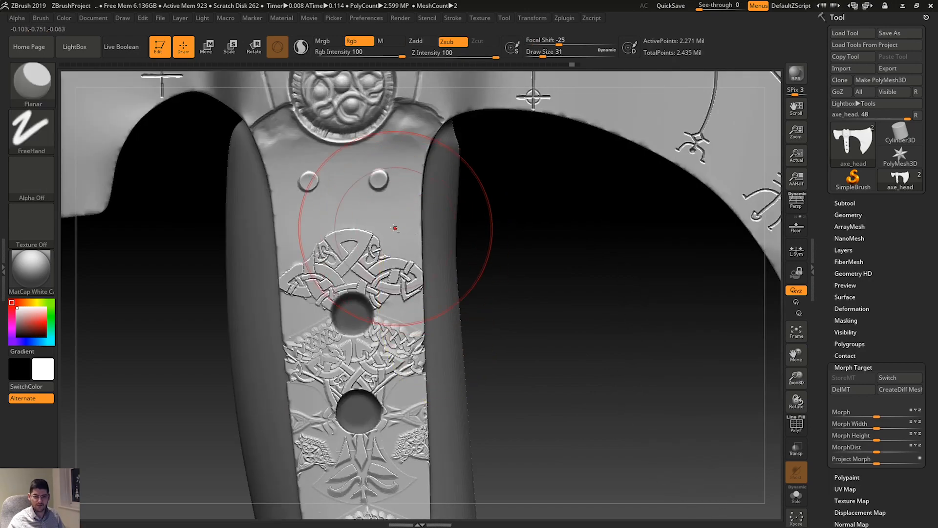
mouse_move(395, 228)
right_mouse_down("ctrl")
mouse_move(395, 276)
mouse_move(406, 289)
mouse_move(402, 204)
mouse_move(448, 275)
right_mouse_up("ctrl")
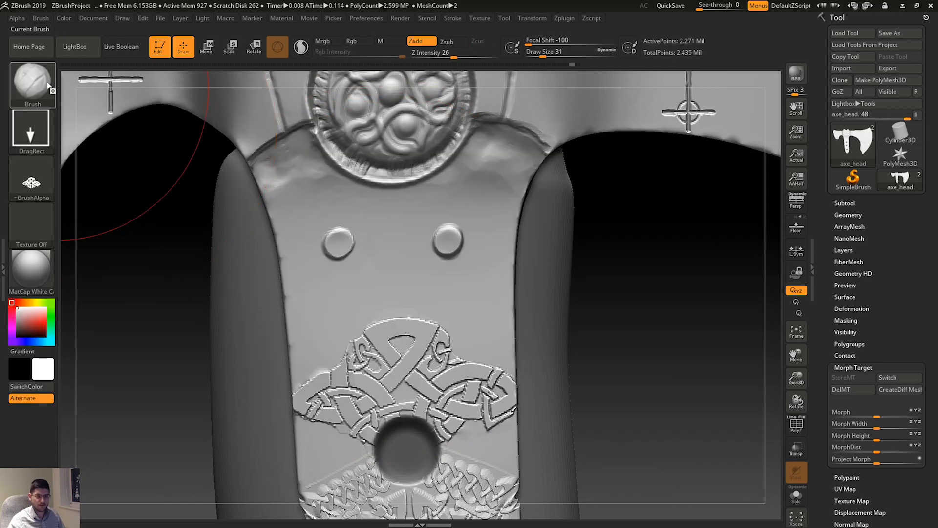
Switch to the ClayBuildup brush with a FreeHand stroke and Alpha 03.
left_click(32, 81)
key("c")
key("b")
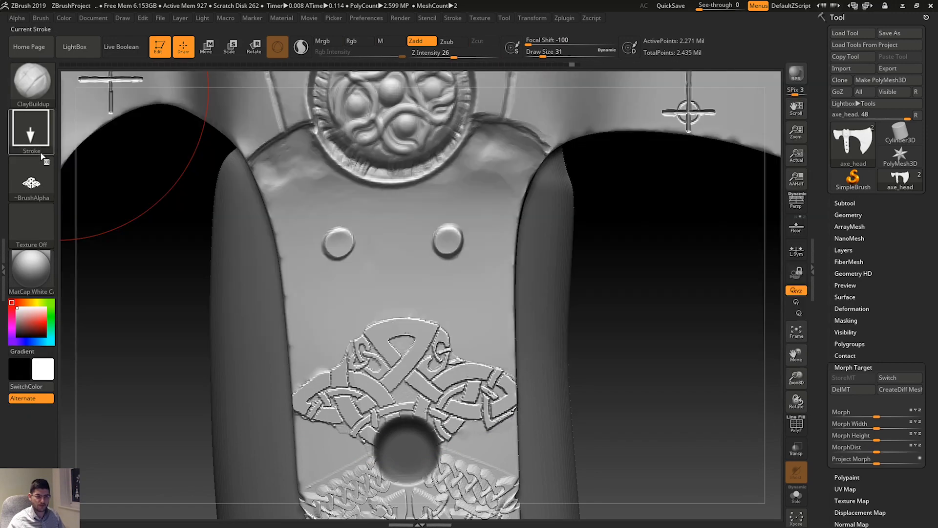
left_click(31, 129)
left_click(186, 148)
left_click(31, 182)
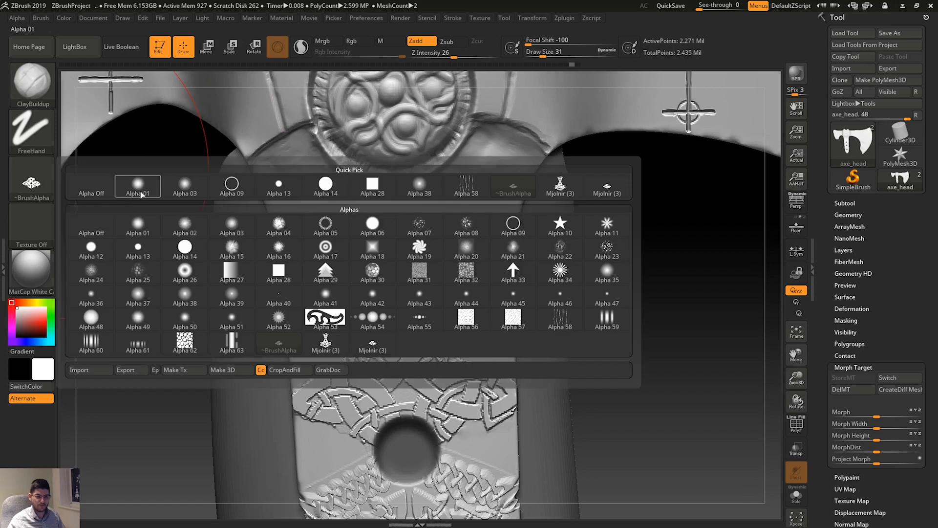
left_click(197, 189)
Set the draw size to 4 and build up clay on the left rivet below the medallion.
right_click_drag(430, 257, 387, 256, "ctrl")
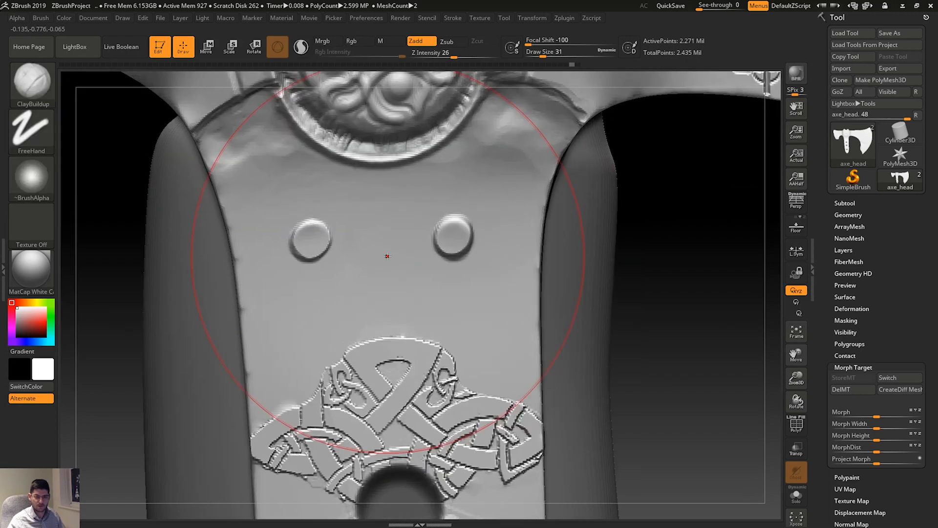
key("space")
left_click_drag(388, 256, 369, 252)
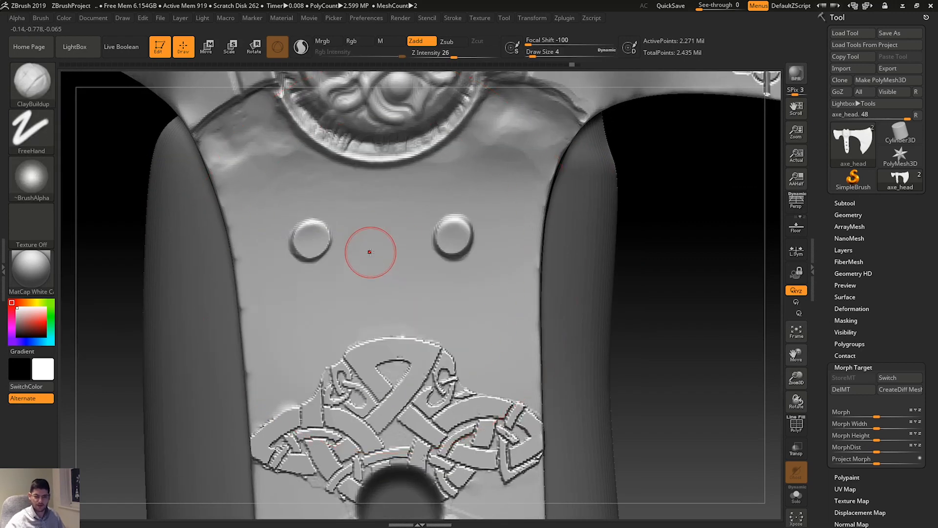
left_click_drag(303, 237, 309, 244)
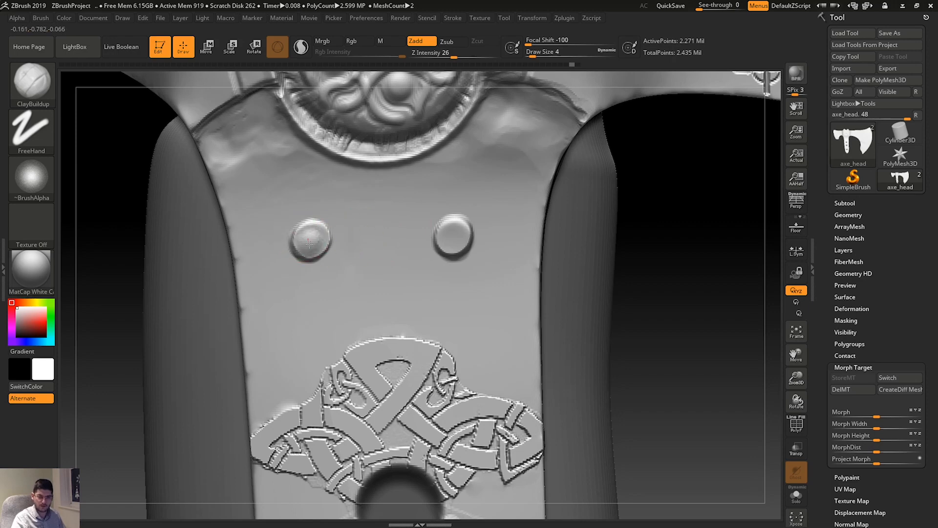
Change the ClayBuildup alpha to Alpha 13 and build up the surfaces of both rivets below the medallion.
left_click(44, 193)
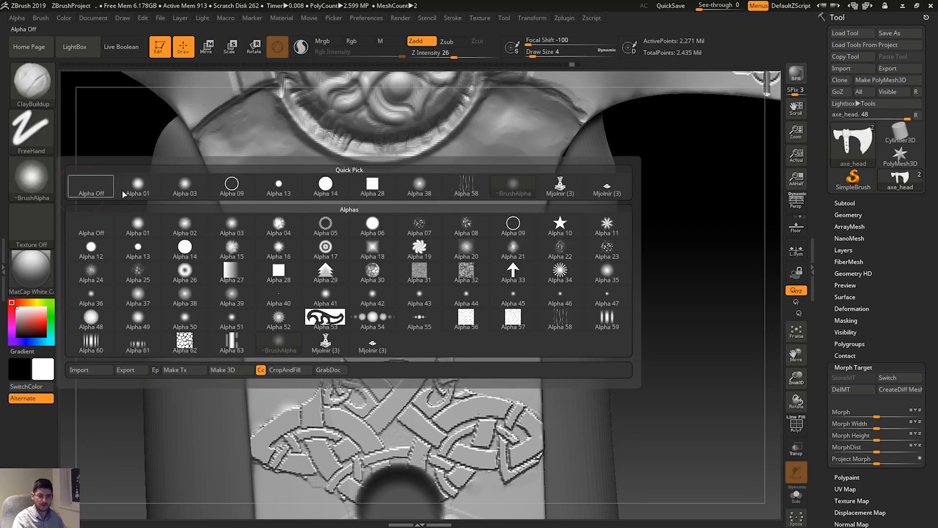
left_click(279, 184)
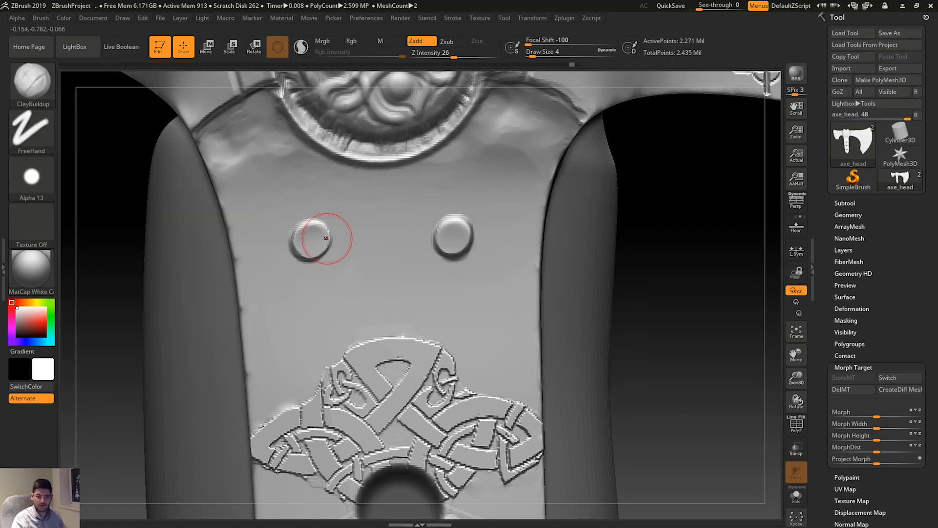
left_click_drag(306, 234, 324, 233)
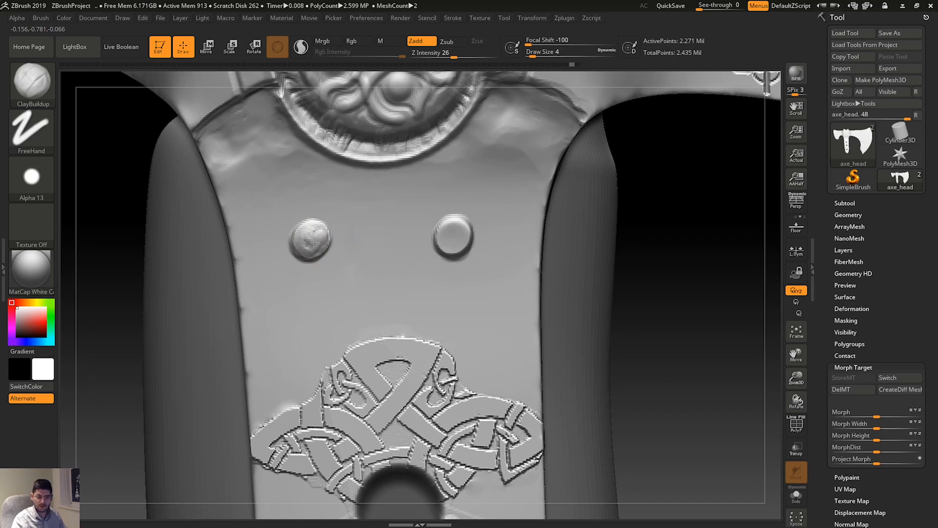
mouse_move(450, 246)
left_mouse_down()
mouse_move(456, 236)
mouse_move(454, 251)
left_mouse_up()
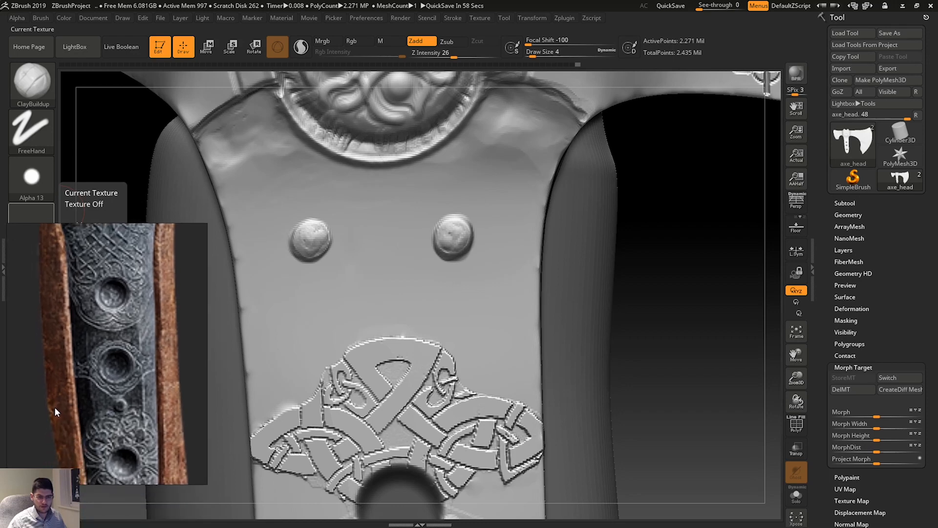
Try a ClayBuildup stroke on the plate from beside the medallion down between the rivets, and undo it.
right_click_drag(379, 286, 386, 282)
right_click_drag(674, 321, 674, 272)
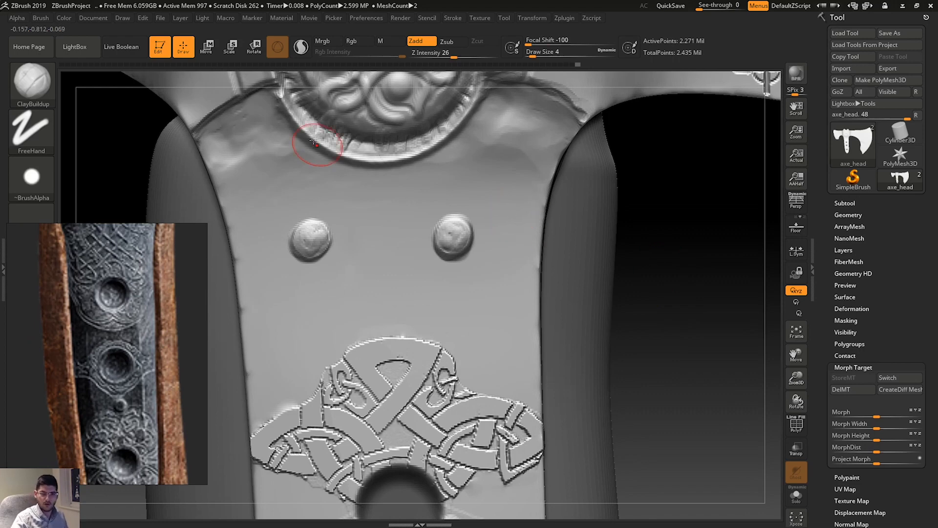
mouse_move(272, 137)
left_mouse_down()
mouse_move(280, 156)
mouse_move(262, 183)
mouse_move(318, 286)
mouse_move(376, 270)
left_mouse_up()
key("ctrl+z")
Switch to the DamStandard brush with a FreeHand stroke and Alpha 13.
key("b")
key("d")
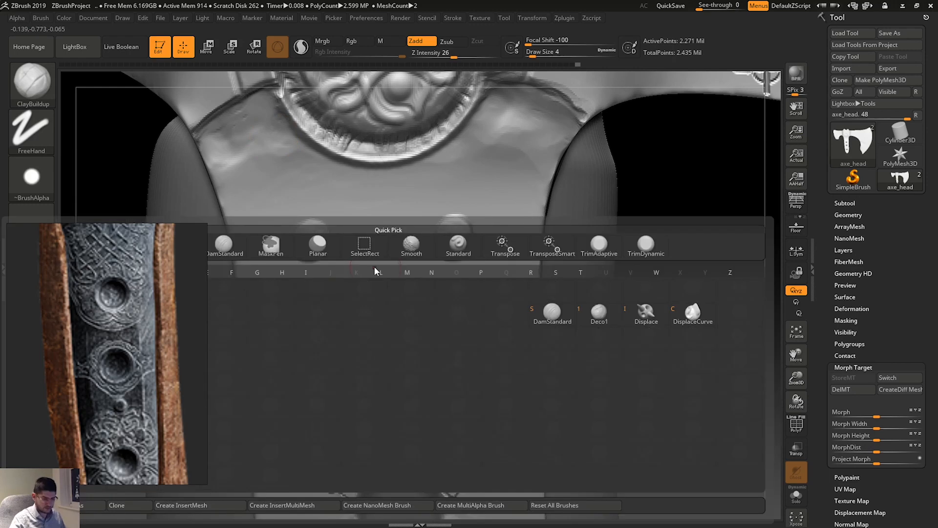
key("s")
left_click(31, 128)
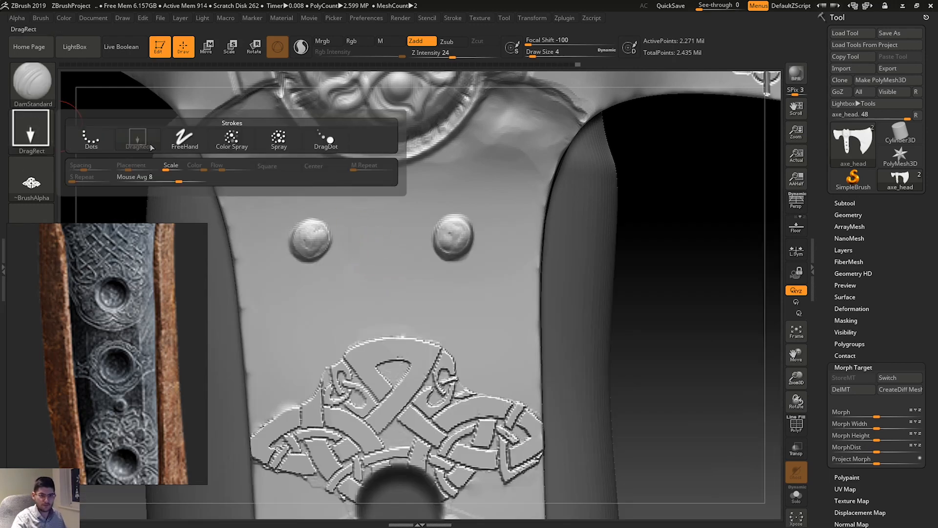
left_click(129, 154)
left_click(31, 181)
left_click(270, 201)
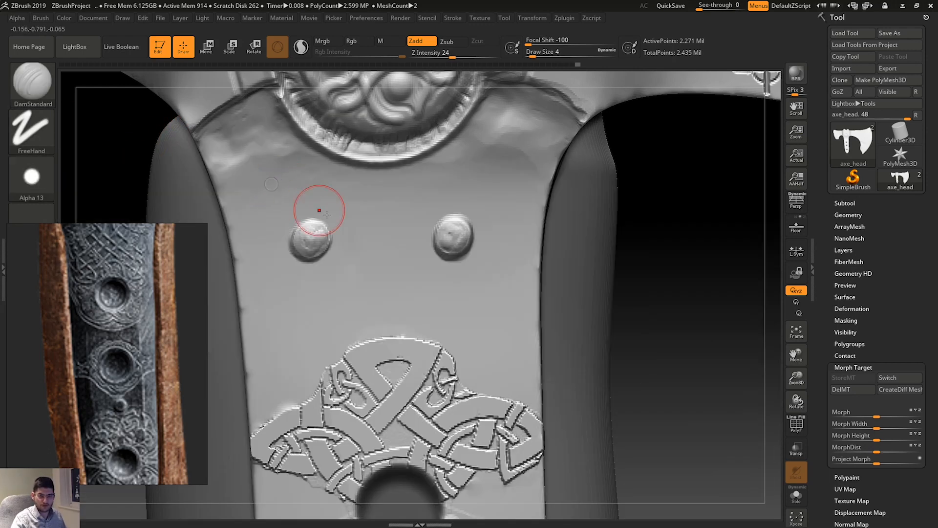
Reduce the DamStandard draw size to 2, undoing the test strokes on the bare plate between the rivets.
mouse_move(367, 213)
left_mouse_down()
mouse_move(401, 293)
mouse_move(423, 281)
left_mouse_up()
key("ctrl+z")
key("space")
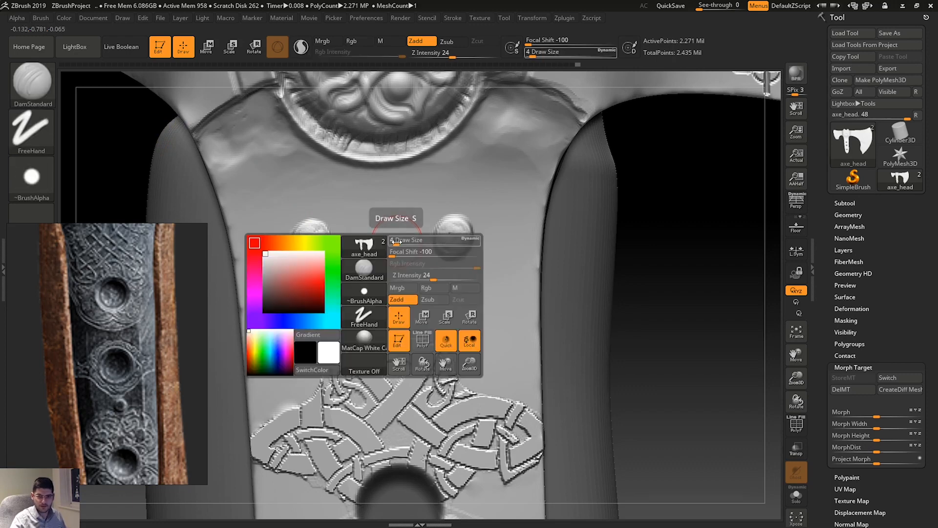
mouse_move(399, 243)
left_mouse_down()
mouse_move(421, 294)
mouse_move(416, 278)
left_mouse_up()
key("ctrl+z")
Set the Z Intensity to 15, test a raised squiggle below the right rivet and undo it.
key("space")
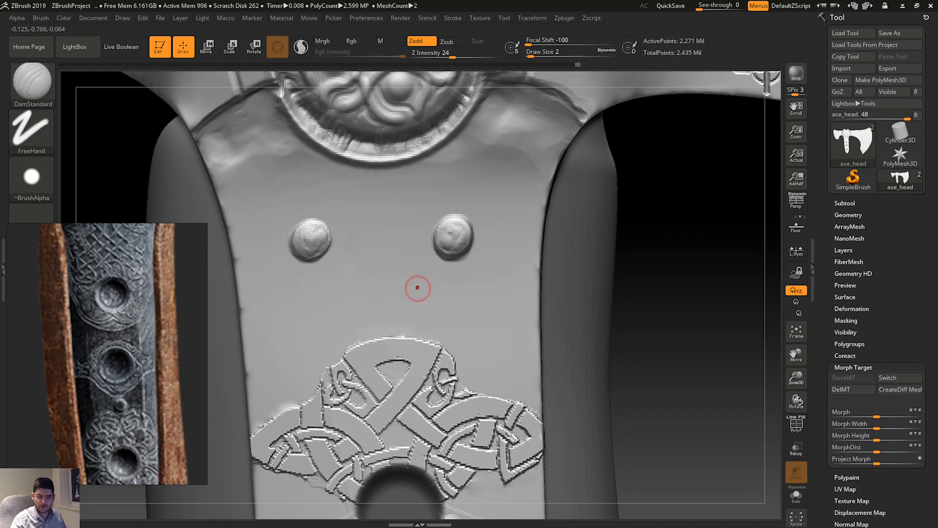
key("space")
left_click_drag(474, 361, 456, 360)
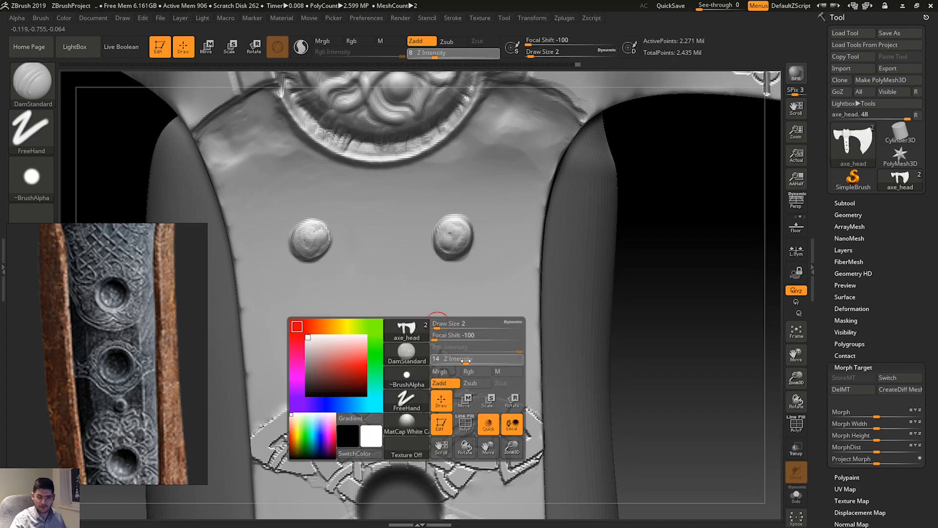
mouse_move(445, 280)
left_mouse_down()
mouse_move(463, 329)
mouse_move(499, 281)
left_mouse_up()
key("ctrl")
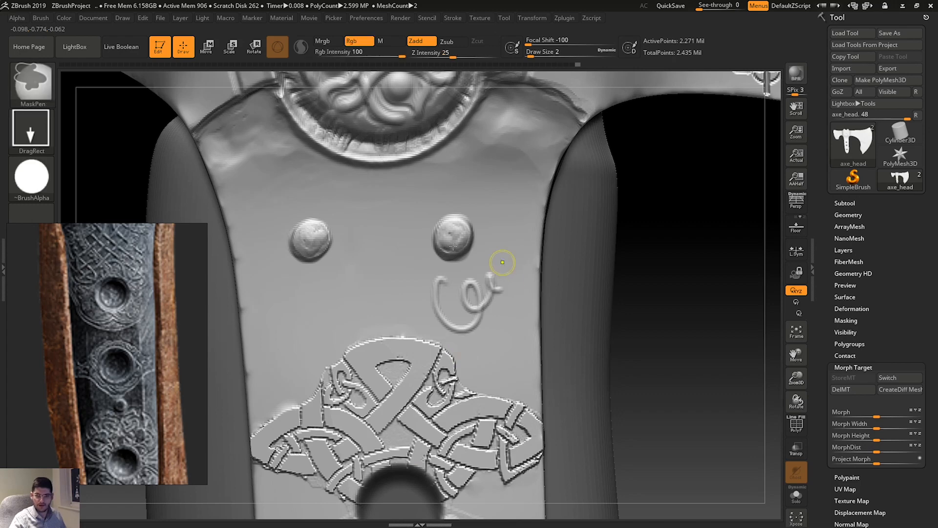
key("ctrl+z")
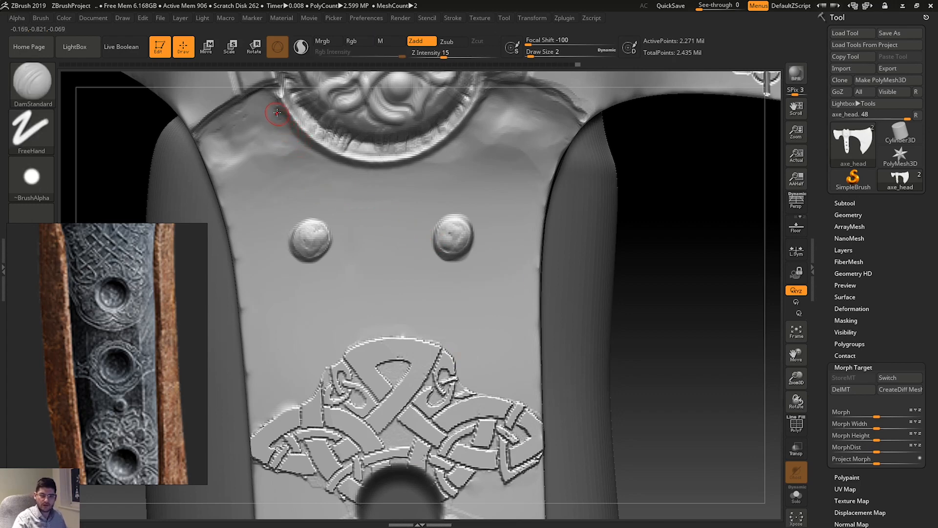
Try raised DamStandard arcs around the left rivet and undo the strokes.
left_click_drag(330, 212, 301, 214)
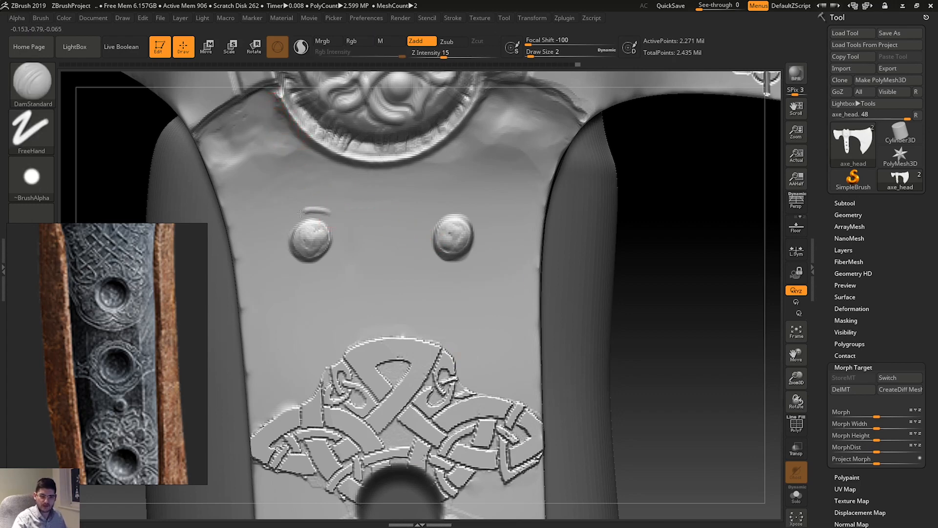
key("ctrl+z")
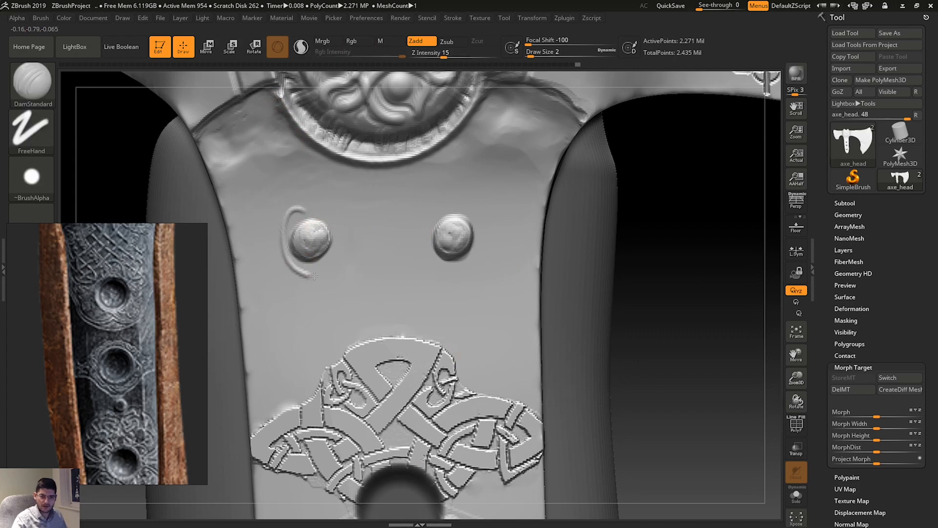
left_click_drag(314, 276, 343, 268)
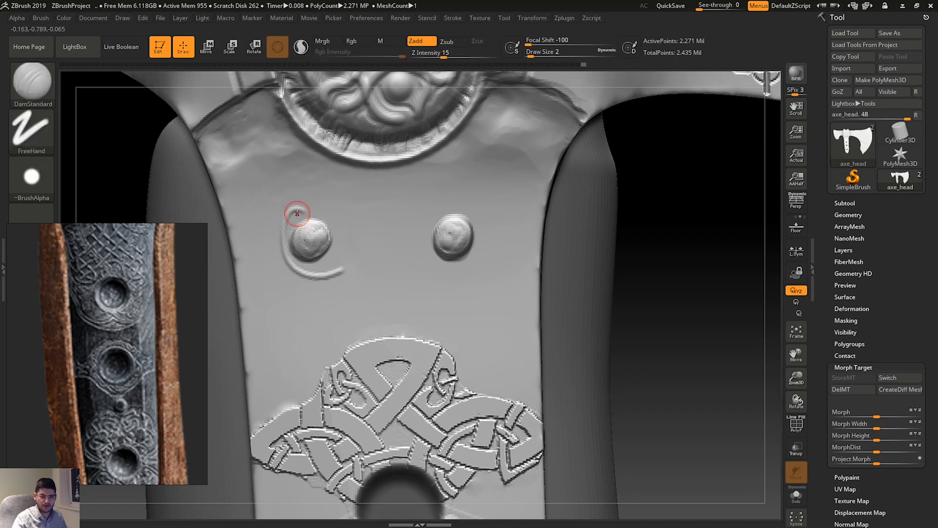
key("ctrl+z")
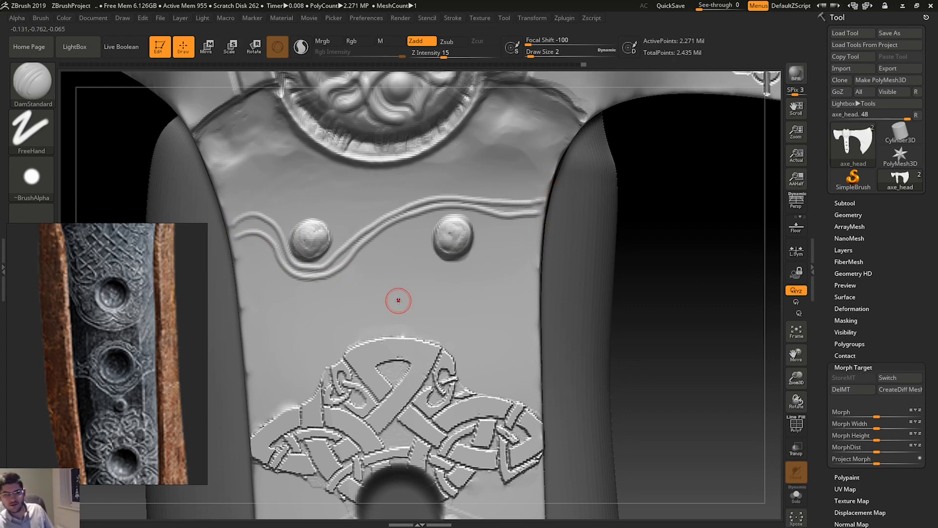
Undo the wavy lines crossing the plate at the rivets, then try a raised S-curve between the rivets and undo it.
key("ctrl")
key("ctrl+z")
key("ctrl+z")
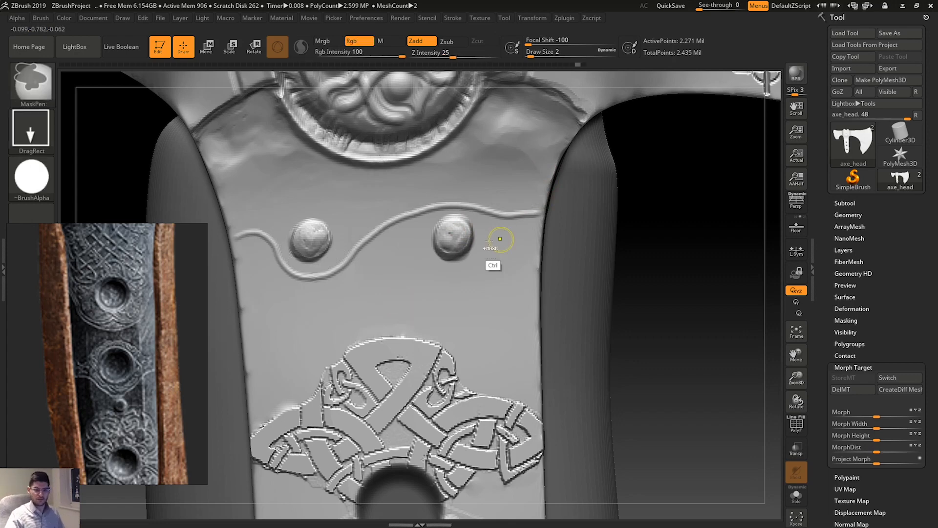
mouse_move(270, 342)
left_mouse_down()
mouse_move(340, 301)
mouse_move(470, 190)
left_mouse_up()
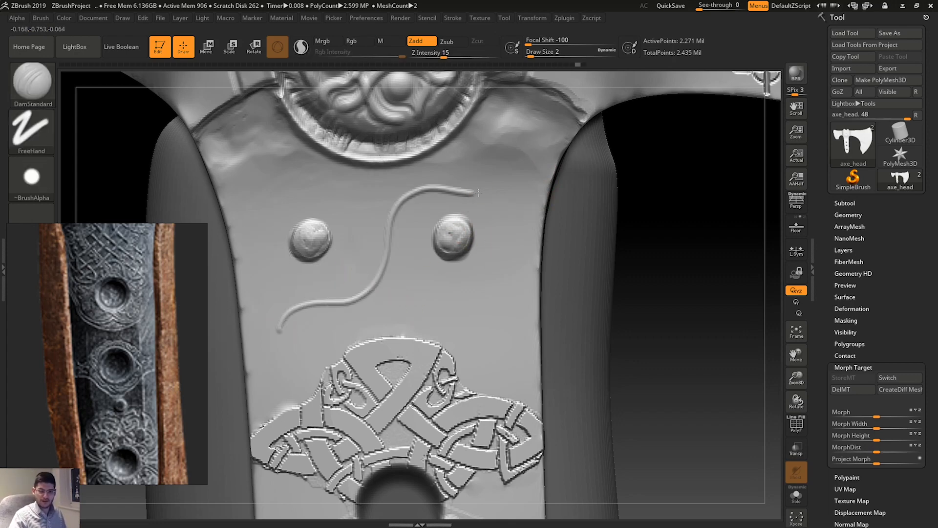
key("ctrl+z")
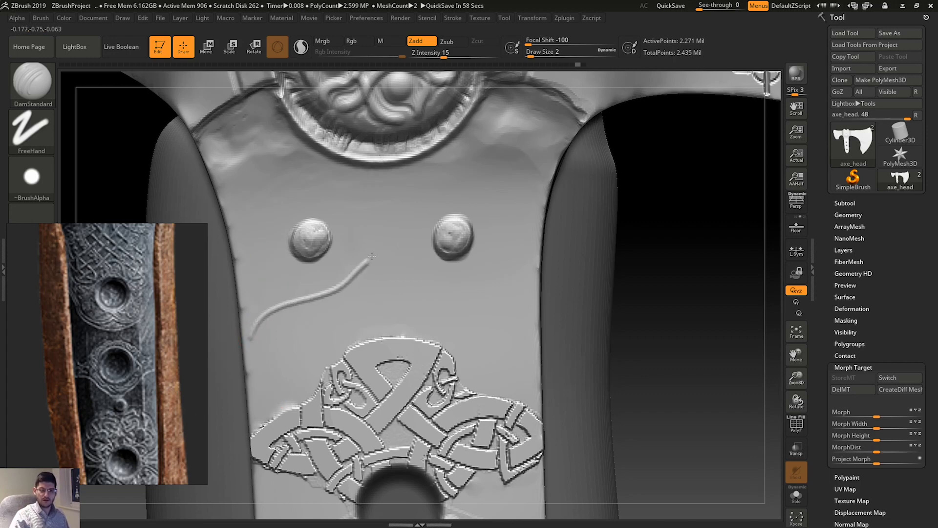
Draw two parallel raised lines diagonally across the plate between the rivets, undoing the extra line beside the right rivet.
mouse_move(371, 256)
left_mouse_down()
mouse_move(435, 201)
mouse_move(555, 173)
left_mouse_up()
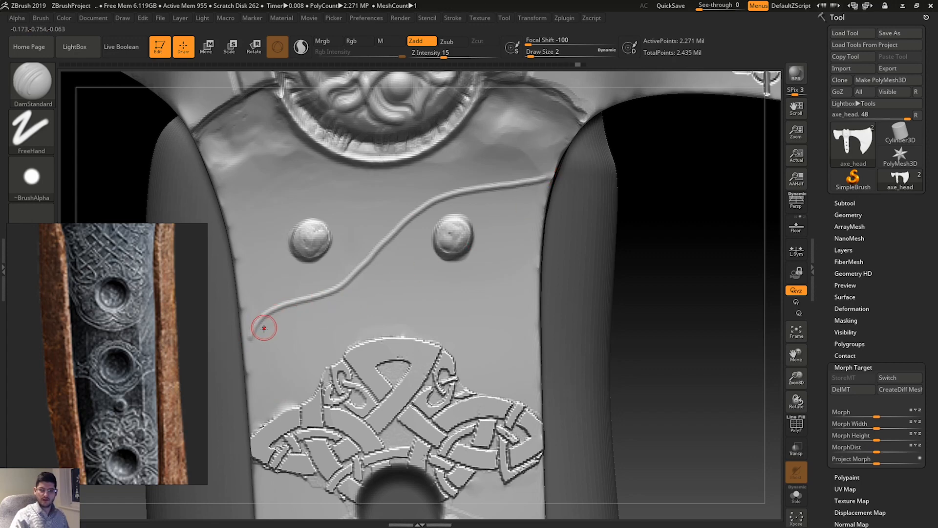
left_click_drag(264, 328, 253, 357)
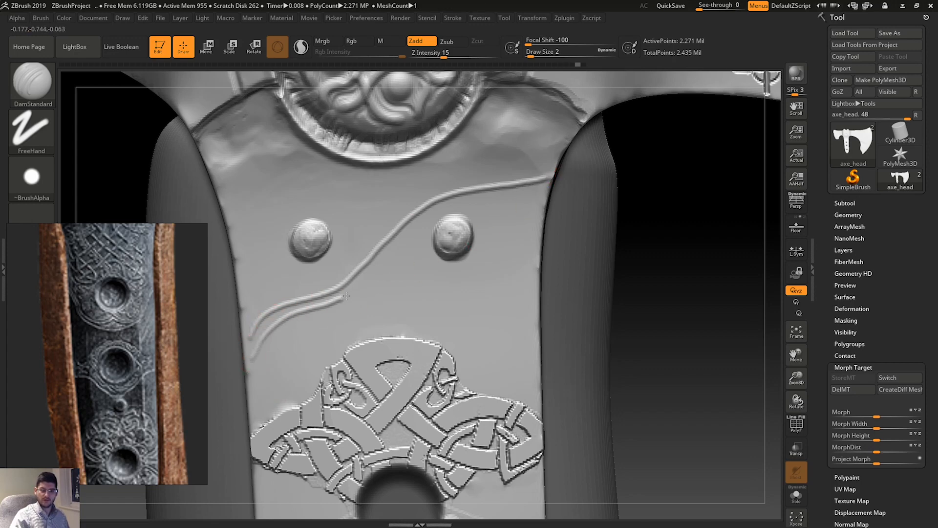
left_click_drag(481, 201, 563, 176)
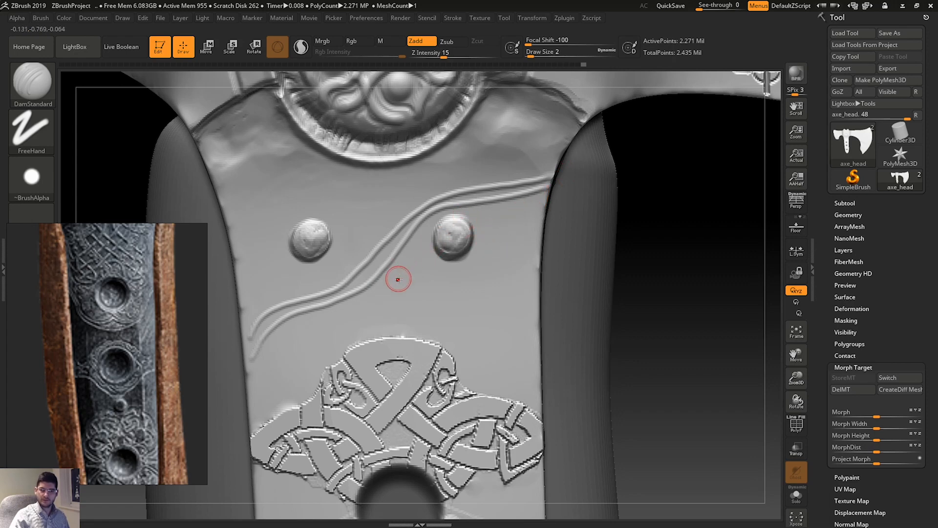
left_click_drag(389, 284, 397, 277)
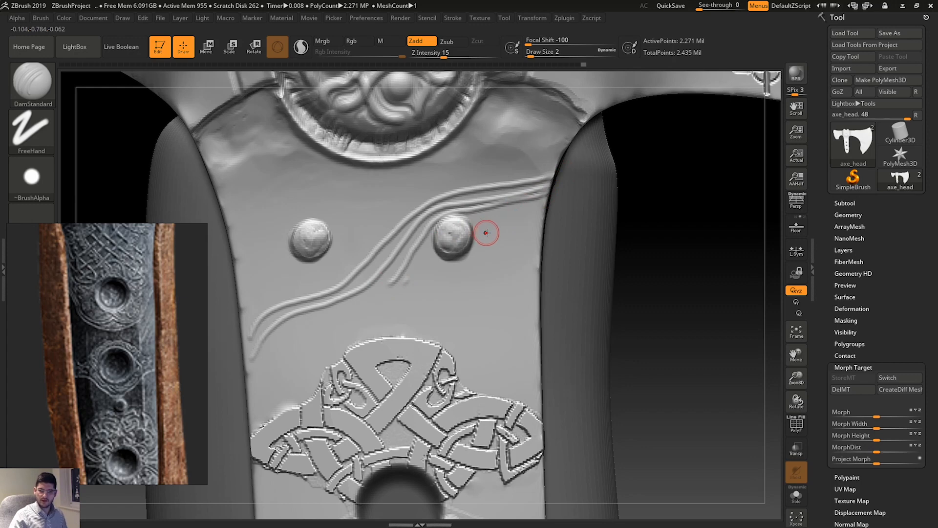
key("ctrl")
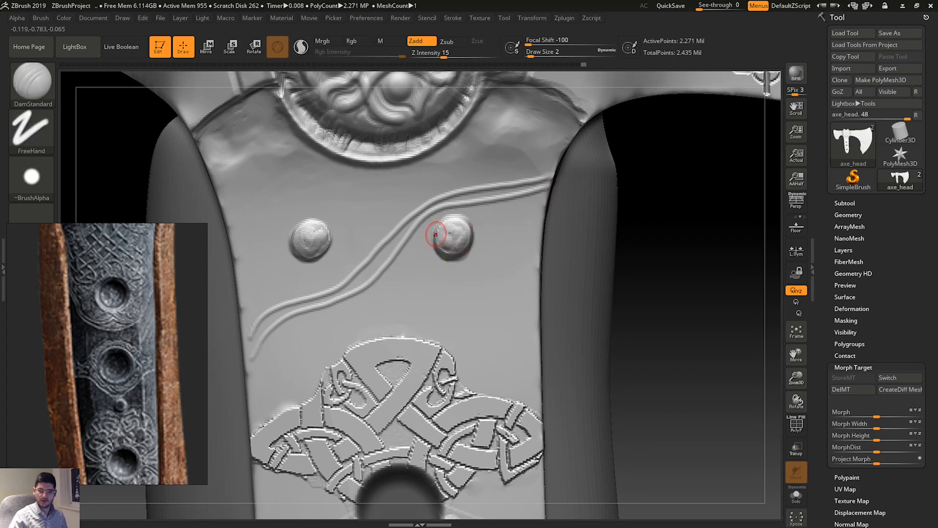
Loop double raised lines around the right and left rivets and carry them to the plate's right edge.
left_click_drag(420, 246, 478, 274)
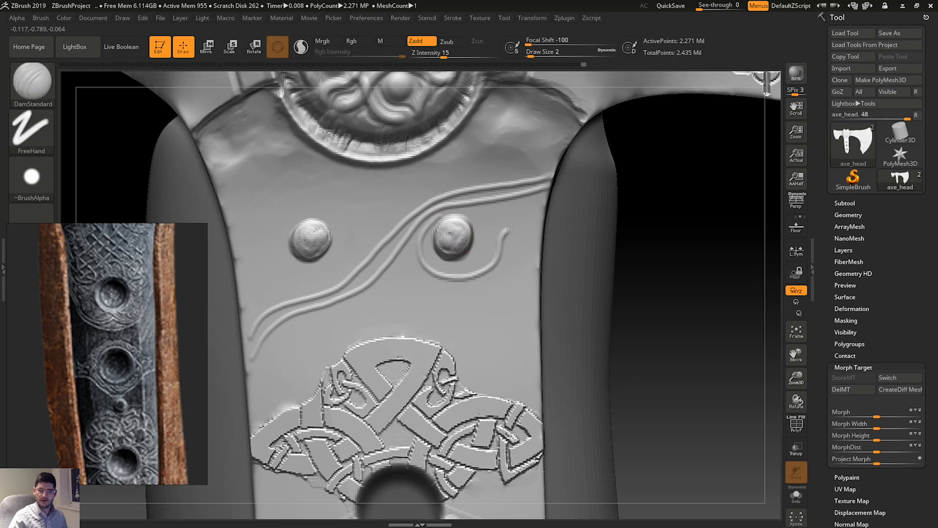
left_click_drag(511, 227, 541, 204)
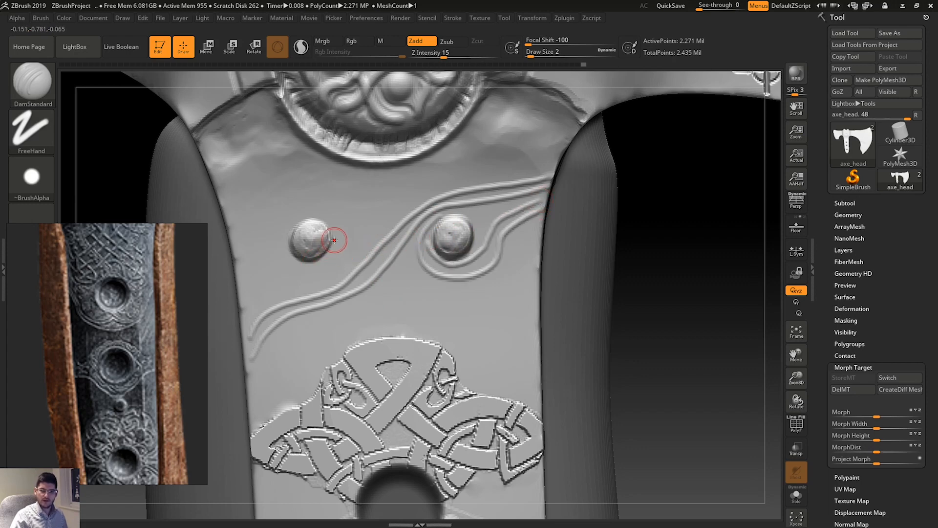
left_click_drag(342, 216, 511, 136)
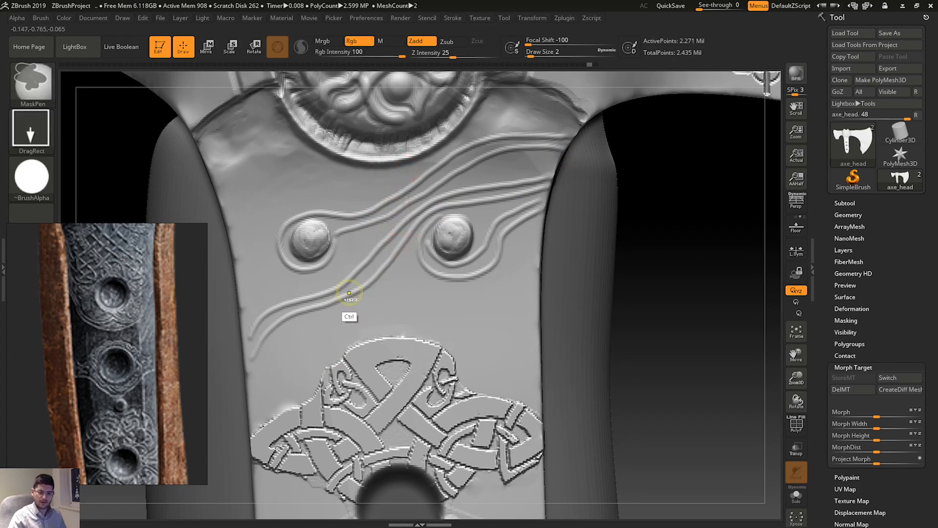
Undo the diagonal lines and the loops around both rivets, back to the bare plate.
key("ctrl+z")
key("ctrl+z")
key("ctrl+z")
key("ctrl+z")
key("ctrl+z")
key("ctrl+z")
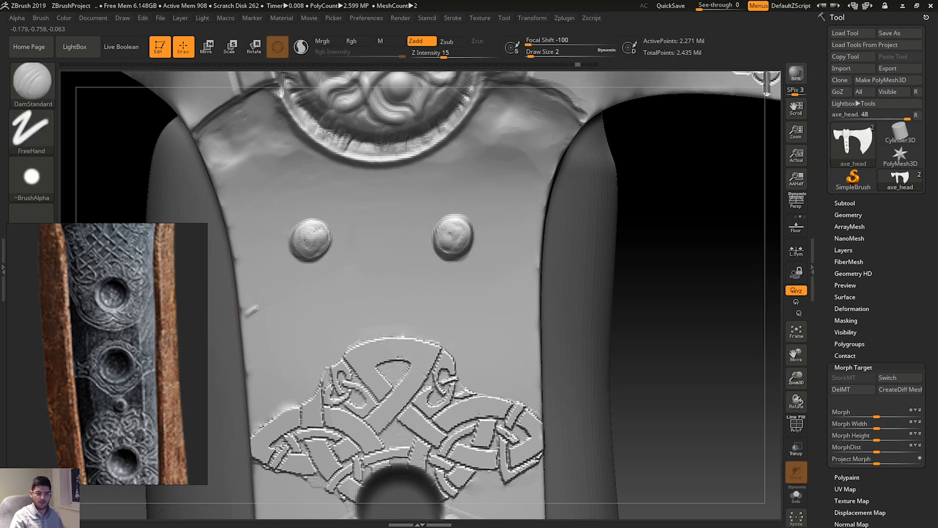
Draw a series of roughly parallel, wavy raised lines across the plate, from below the rivets down around the top of the knotwork.
left_click_drag(262, 305, 537, 280)
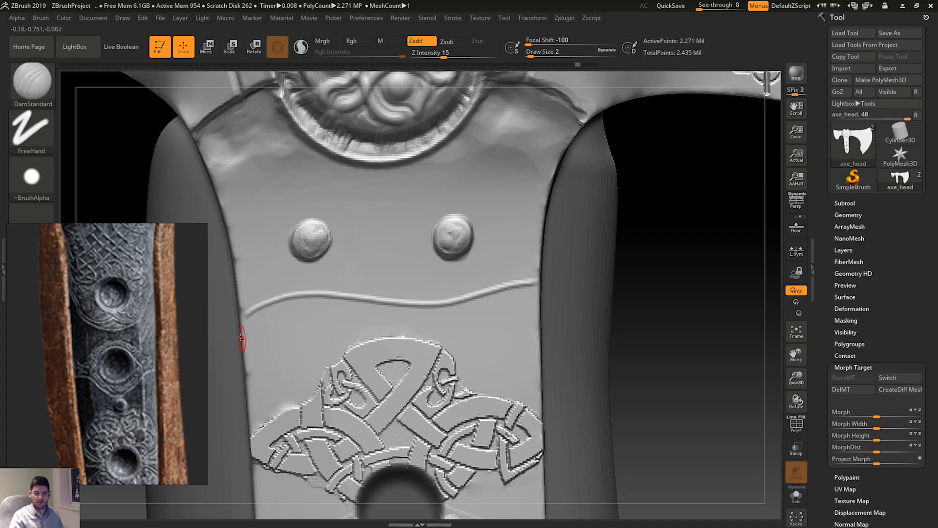
mouse_move(289, 320)
left_mouse_down()
mouse_move(481, 316)
mouse_move(535, 302)
left_mouse_up()
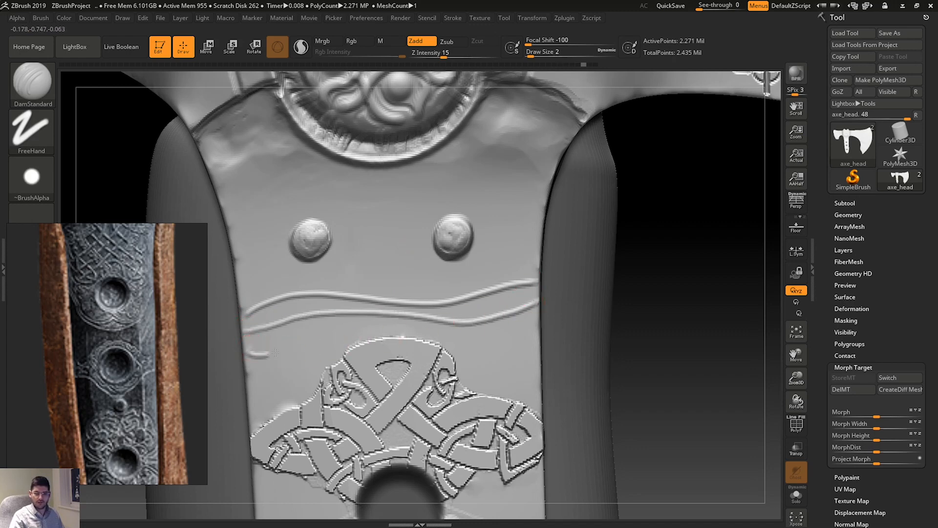
mouse_move(275, 352)
left_mouse_down()
mouse_move(361, 334)
mouse_move(457, 337)
left_mouse_up()
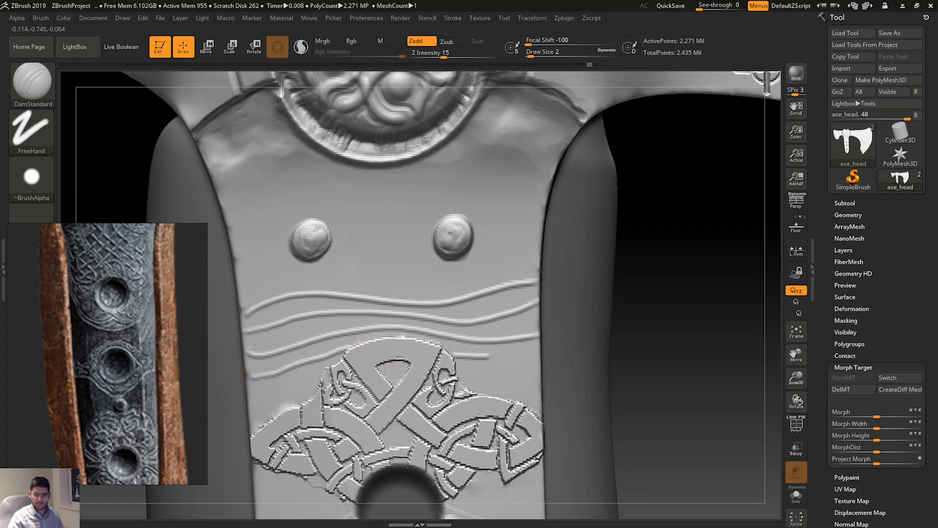
left_click_drag(442, 354, 539, 350)
left_click_drag(457, 377, 488, 373)
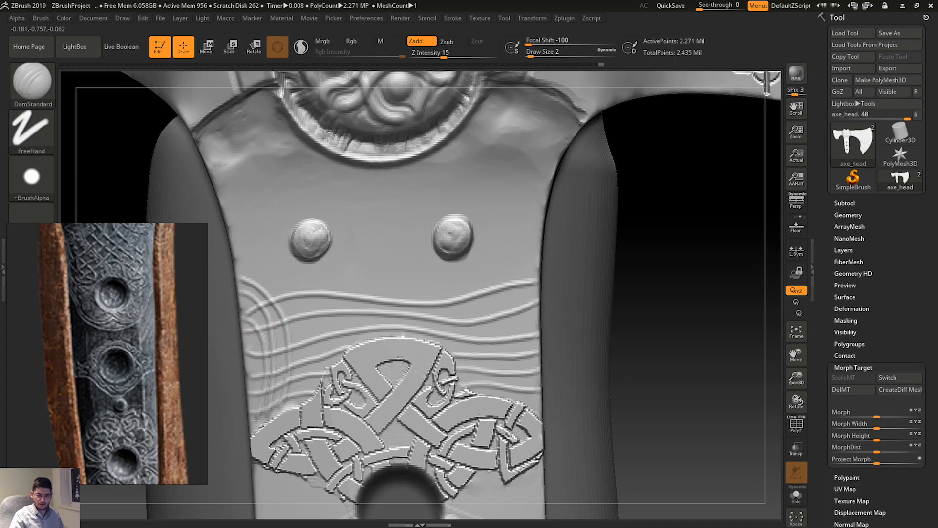
Cross the wavy lines with curved vertical lines near both plate edges, undoing the arc over the knotwork.
left_click_drag(255, 411, 254, 416)
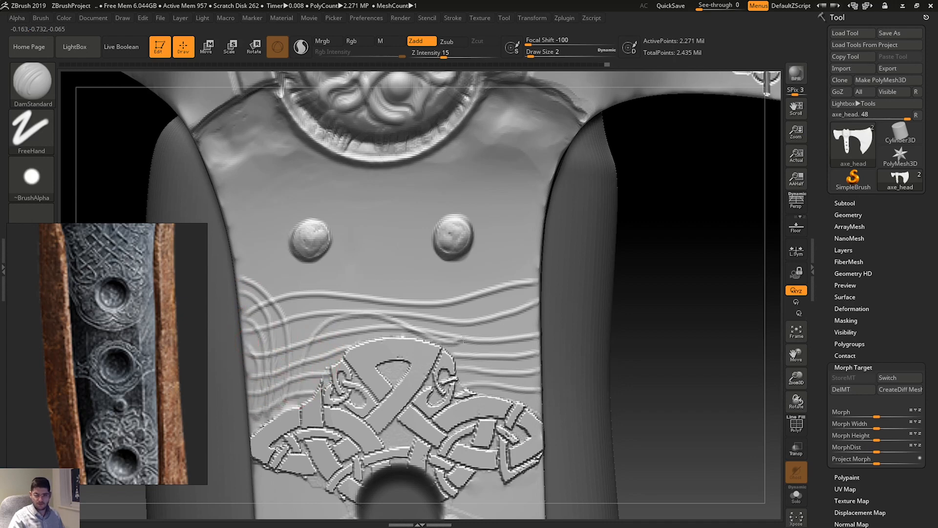
key("ctrl+z")
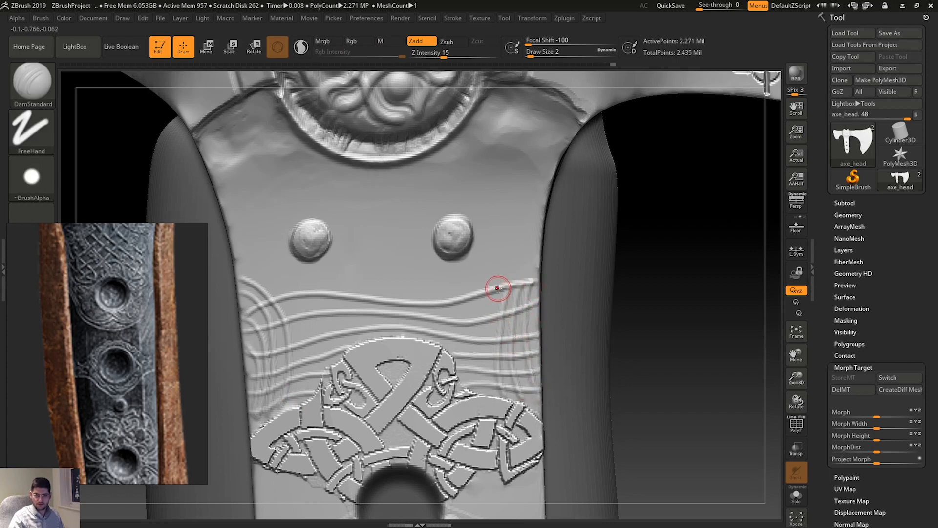
left_click_drag(496, 288, 492, 392)
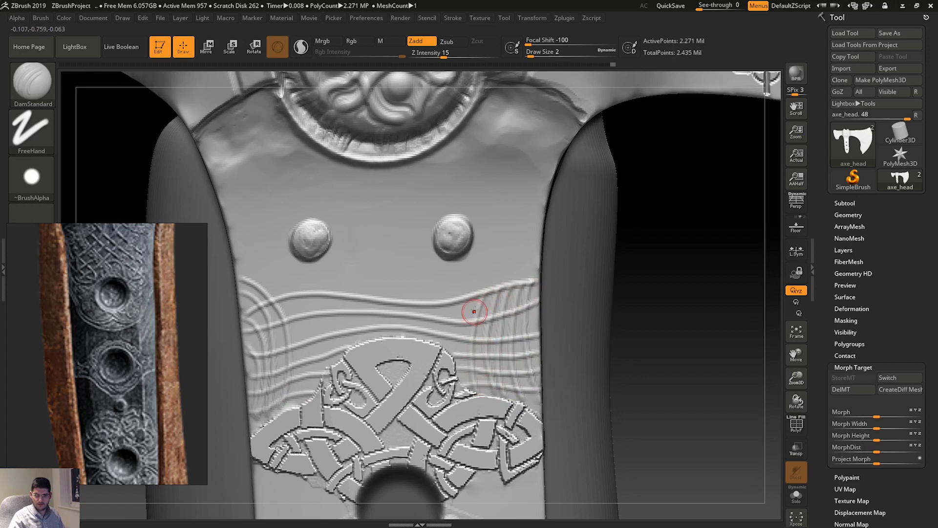
left_click_drag(477, 297, 464, 373)
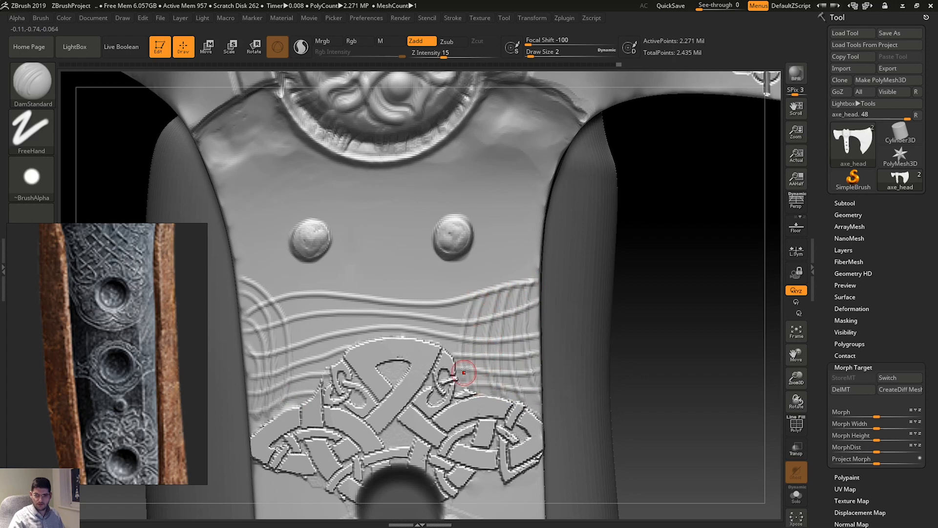
Set the Z Intensity to 22, test a raised ring around the left rivet and undo it.
right_click(415, 295)
left_click_drag(446, 326, 452, 327)
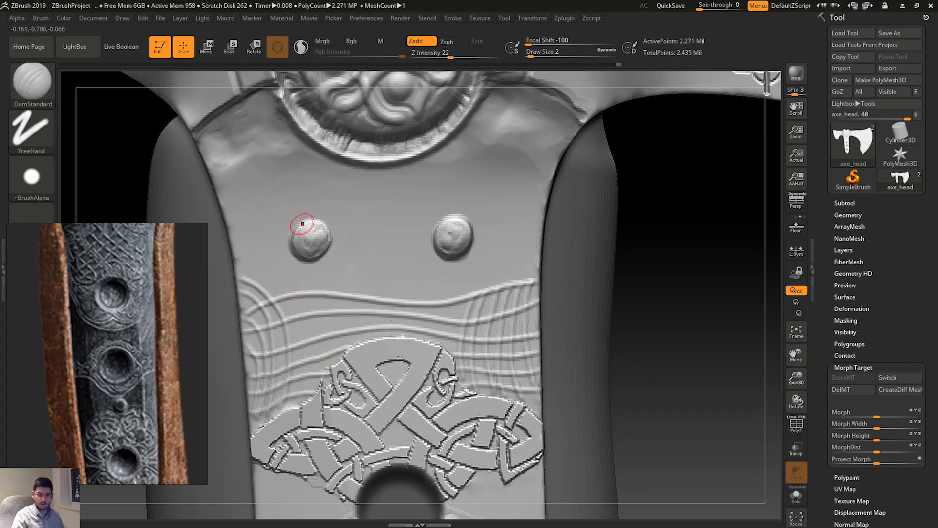
mouse_move(317, 206)
left_mouse_down()
mouse_move(283, 243)
mouse_move(350, 254)
left_mouse_up()
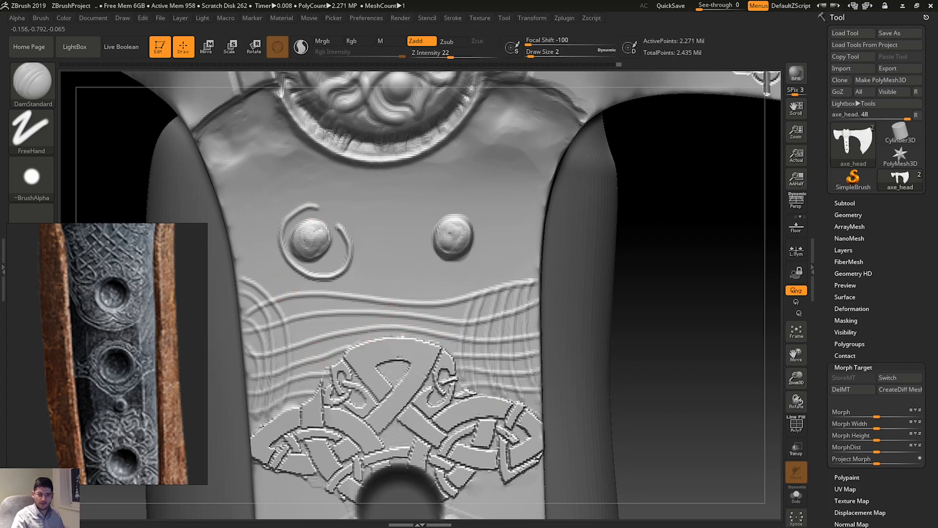
key("ctrl+z")
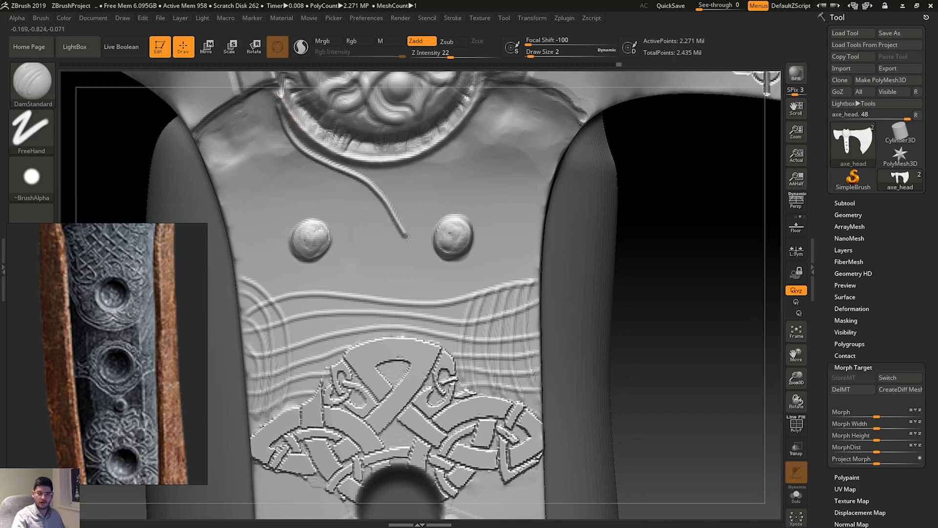
Draw two raised lines sweeping from the medallion's left side between the rivets to the right edge, undoing the arc at the left rivet.
left_click_drag(512, 272, 535, 279)
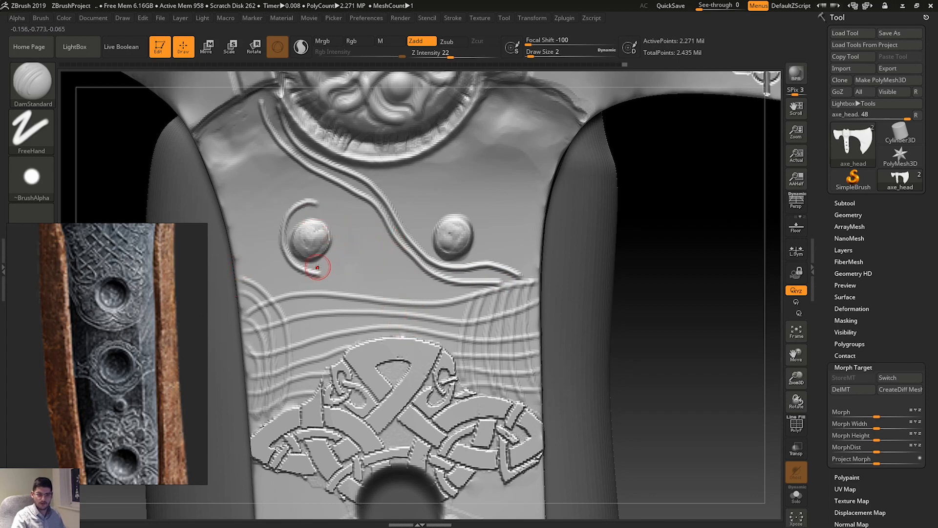
key("ctrl+z")
Draw parallel raised lines curving from beside the medallion around the left rivet to the plate's left edge, undoing the misplaced stroke.
left_click_drag(267, 177, 349, 227)
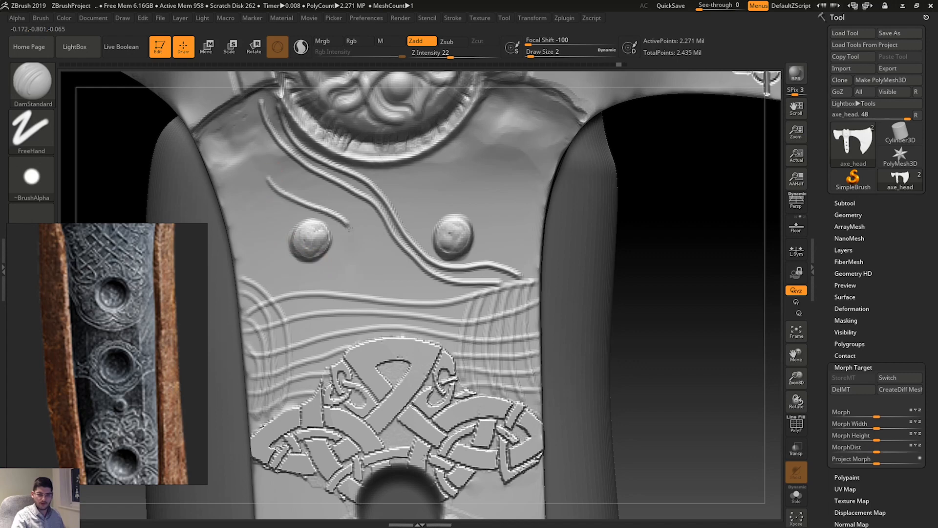
mouse_move(340, 266)
left_mouse_down()
mouse_move(286, 263)
mouse_move(242, 274)
mouse_move(338, 286)
left_mouse_up()
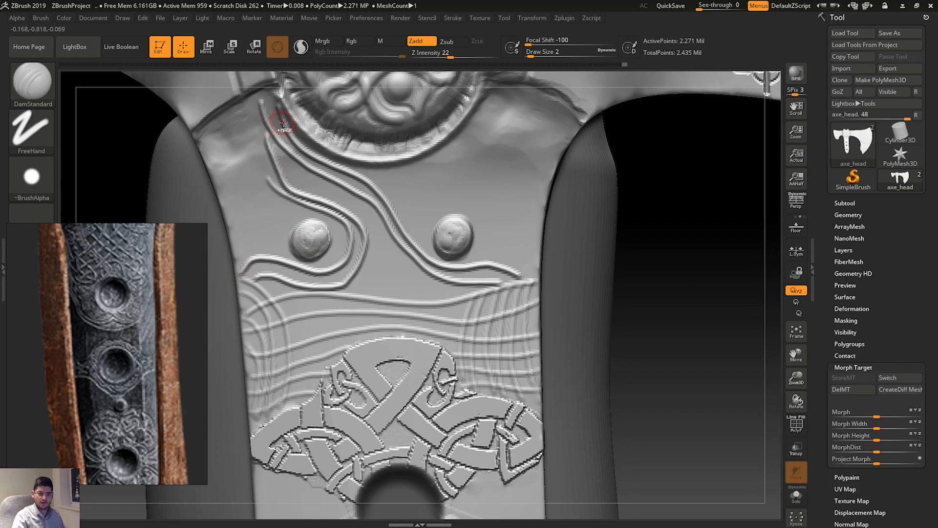
key("ctrl+z")
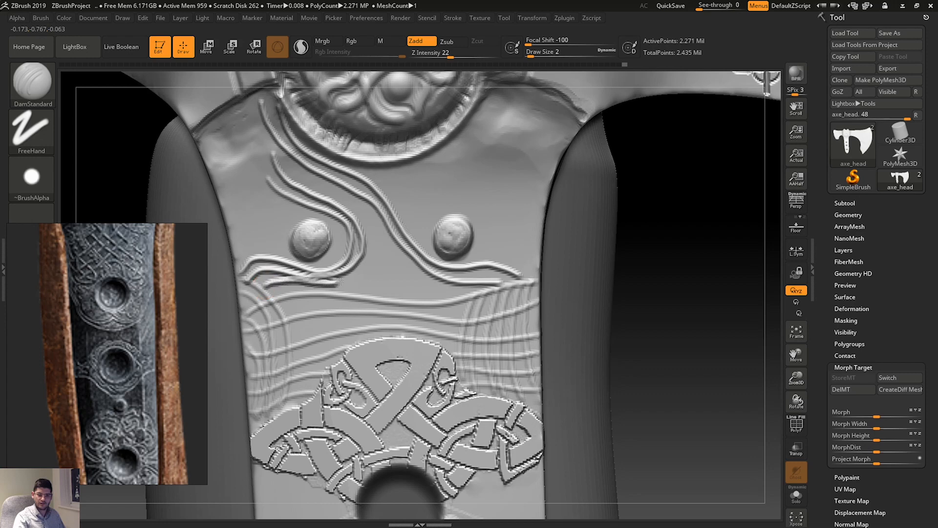
mouse_move(361, 215)
left_mouse_down()
mouse_move(272, 144)
mouse_move(263, 123)
left_mouse_up()
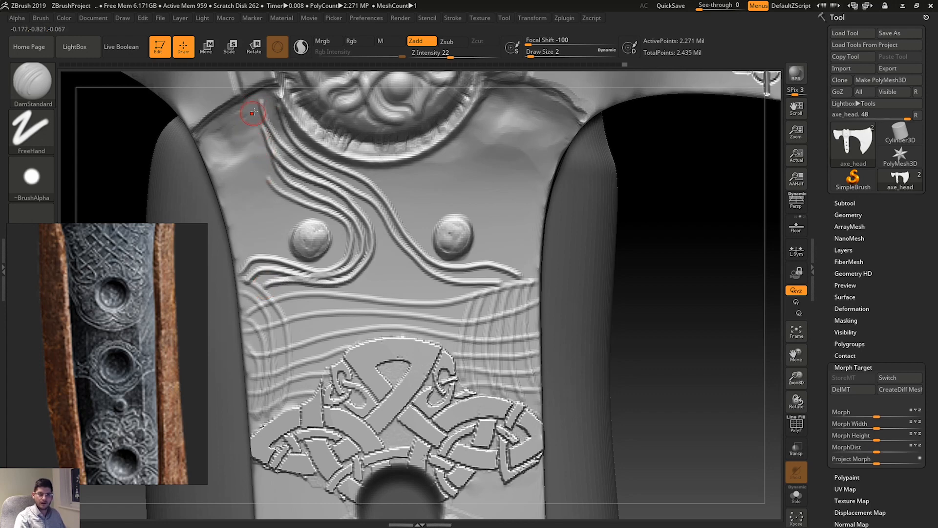
Fill the area around the left rivet with raised lines fanning from the peak beside the medallion down to the left edge.
left_click_drag(260, 102, 221, 175)
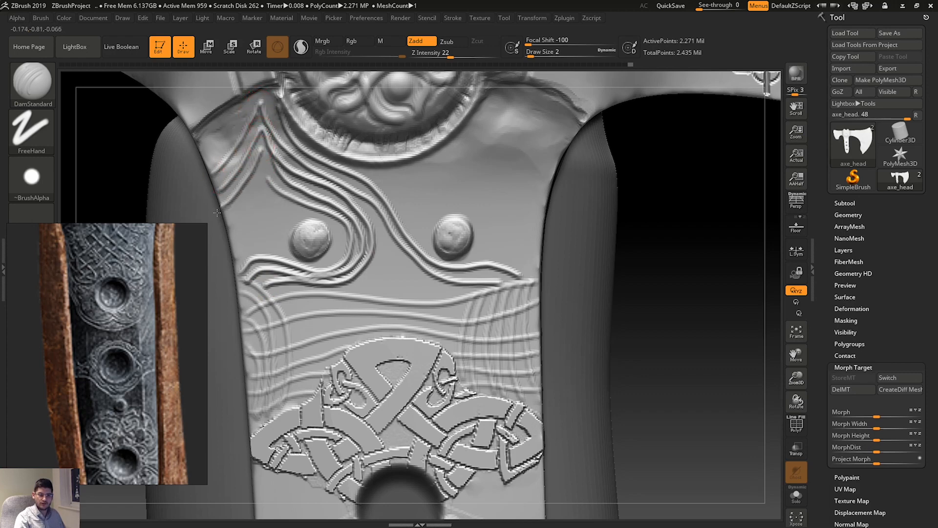
left_click_drag(272, 176, 245, 222)
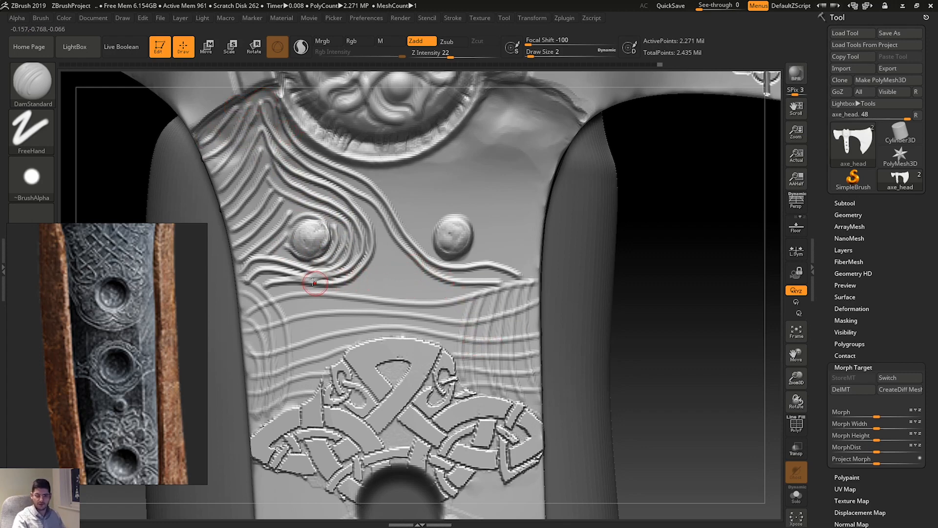
Hatch the rows between the wavy horizontal lines above the knotwork with short slanted raised strokes.
mouse_move(297, 298)
left_mouse_down()
mouse_move(304, 311)
mouse_move(444, 308)
left_mouse_up()
left_click_drag(448, 297, 468, 307)
mouse_move(296, 319)
left_mouse_down()
mouse_move(320, 335)
mouse_move(351, 323)
mouse_move(453, 332)
left_mouse_up()
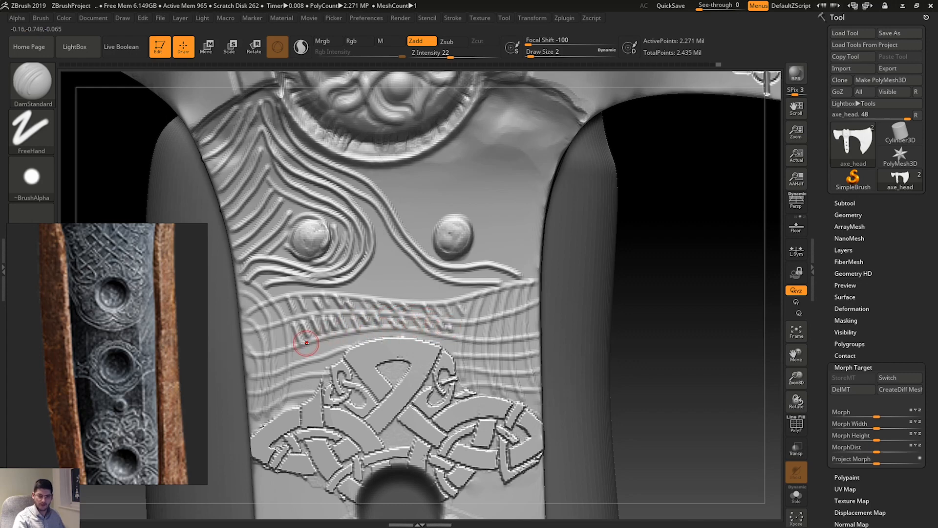
mouse_move(306, 345)
left_mouse_down()
mouse_move(312, 356)
mouse_move(384, 339)
left_mouse_up()
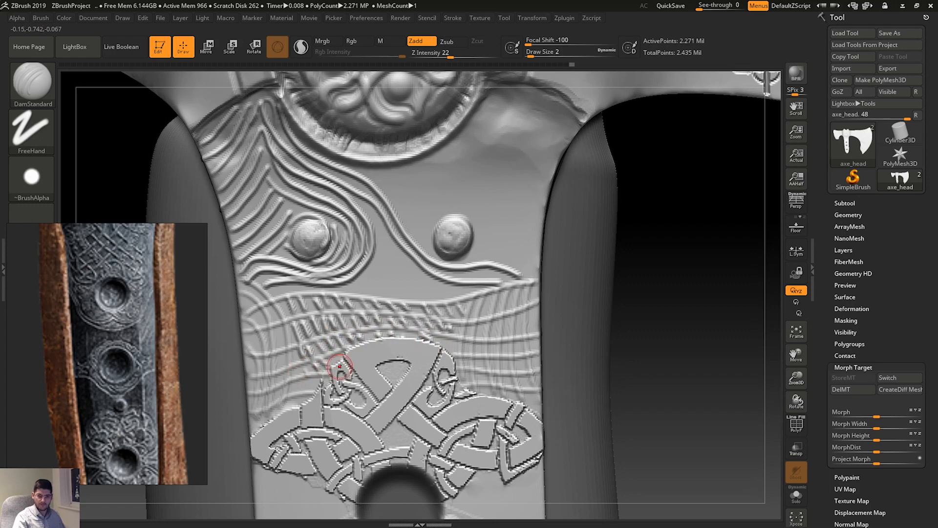
Texture the knotwork bands above the upper recess with small raised marks and carve into the gaps between the bands.
left_click_drag(375, 366, 411, 375)
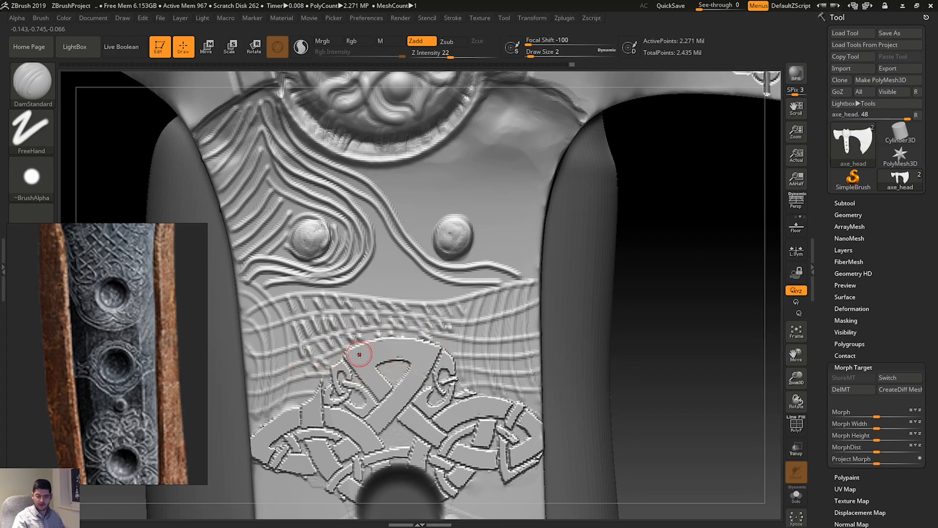
mouse_move(364, 347)
left_mouse_down()
mouse_move(365, 356)
mouse_move(430, 349)
mouse_move(393, 402)
mouse_move(360, 370)
mouse_move(432, 435)
left_mouse_up()
mouse_move(376, 413)
left_mouse_down()
mouse_move(379, 426)
mouse_move(345, 430)
mouse_move(371, 446)
left_mouse_up()
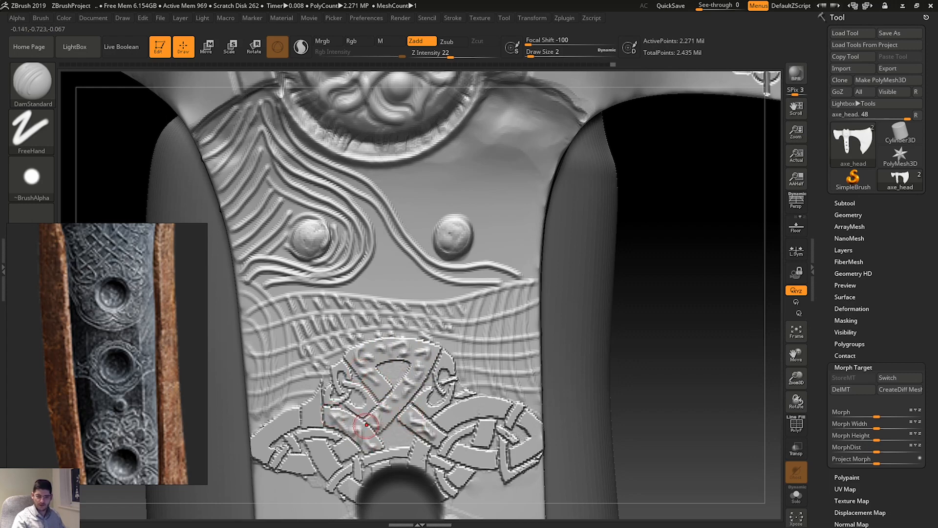
mouse_move(304, 412)
left_mouse_down()
mouse_move(320, 406)
mouse_move(262, 446)
mouse_move(262, 433)
mouse_move(294, 458)
mouse_move(323, 456)
mouse_move(316, 448)
mouse_move(328, 471)
left_mouse_up()
mouse_move(442, 417)
left_mouse_down()
mouse_move(486, 402)
mouse_move(508, 406)
left_mouse_up()
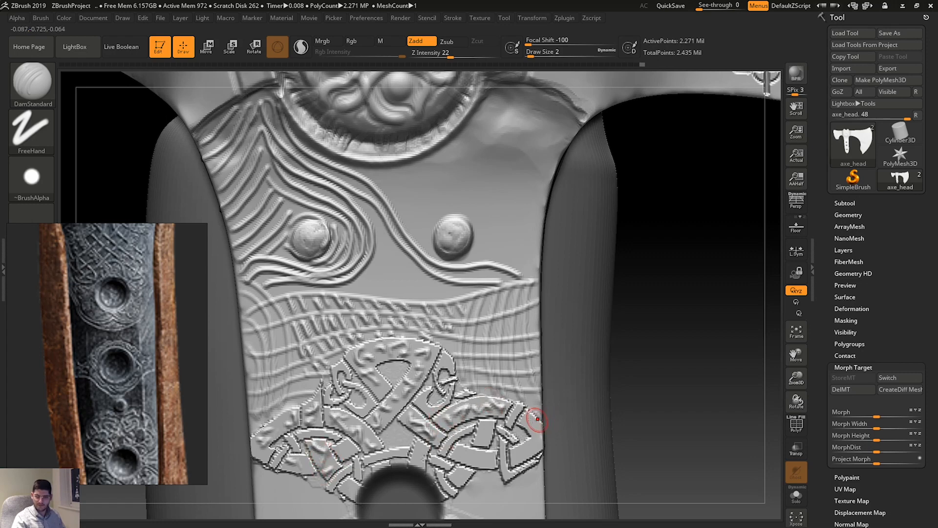
mouse_move(532, 442)
left_mouse_down()
mouse_move(521, 455)
mouse_move(535, 435)
mouse_move(467, 465)
mouse_move(460, 454)
mouse_move(468, 456)
left_mouse_up()
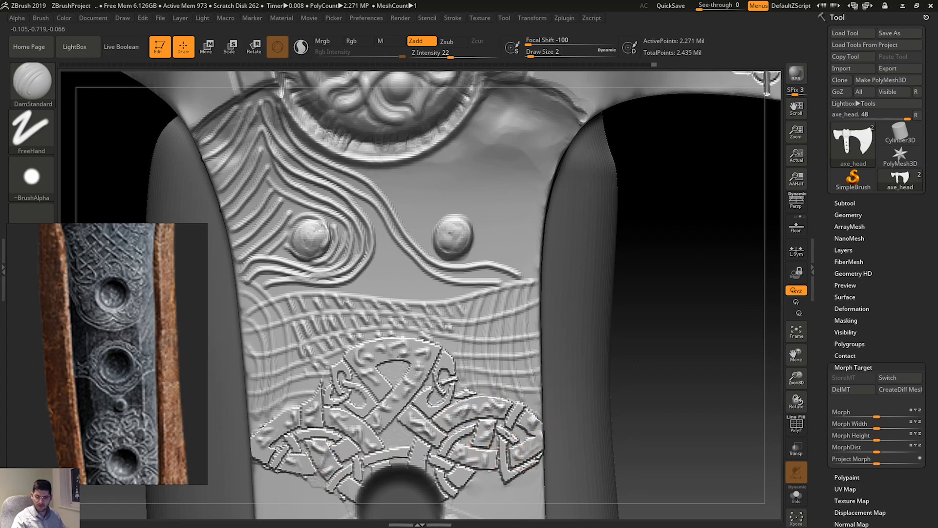
left_click_drag(337, 481, 353, 491)
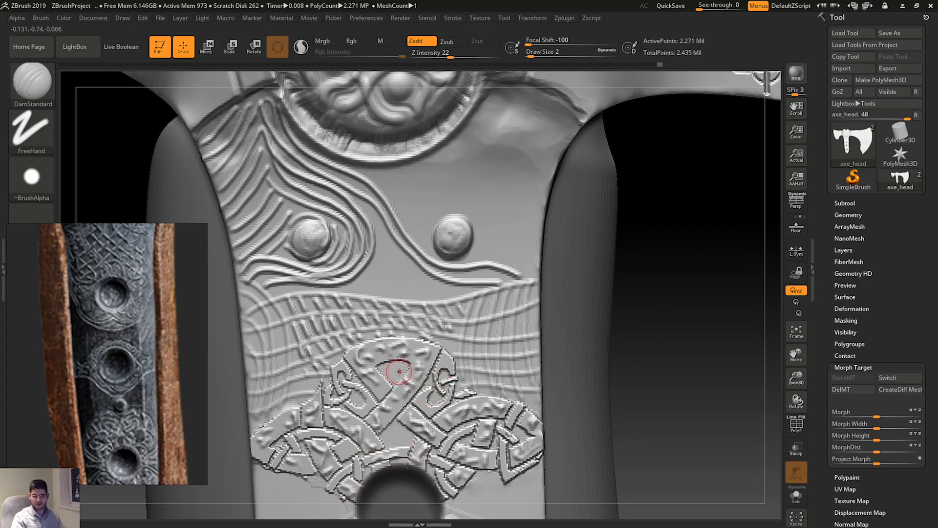
mouse_move(407, 365)
left_mouse_down("alt")
mouse_move(386, 369)
mouse_move(402, 372)
mouse_move(390, 425)
mouse_move(410, 437)
mouse_move(402, 428)
mouse_move(395, 444)
mouse_move(396, 427)
mouse_move(357, 397)
left_mouse_up("alt")
mouse_move(430, 401)
left_mouse_down("alt")
mouse_move(433, 383)
mouse_move(471, 385)
left_mouse_up("alt")
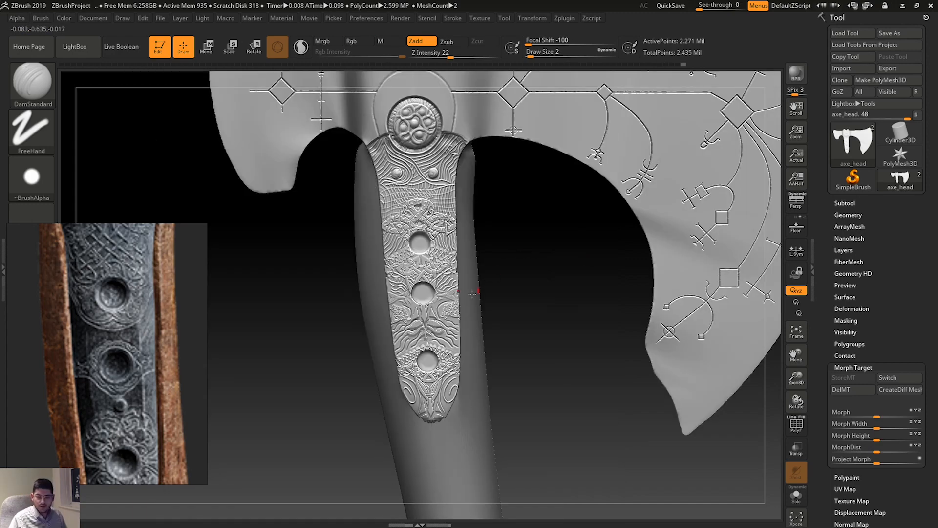
Examine the decorated handle plate up close and against the whole axe head.
right_click_drag(408, 264, 407, 323, "ctrl")
right_click_drag(445, 255, 445, 269, "ctrl")
mouse_move(505, 162)
right_mouse_down("alt")
mouse_move(506, 239)
mouse_move(522, 311)
right_mouse_up("alt")
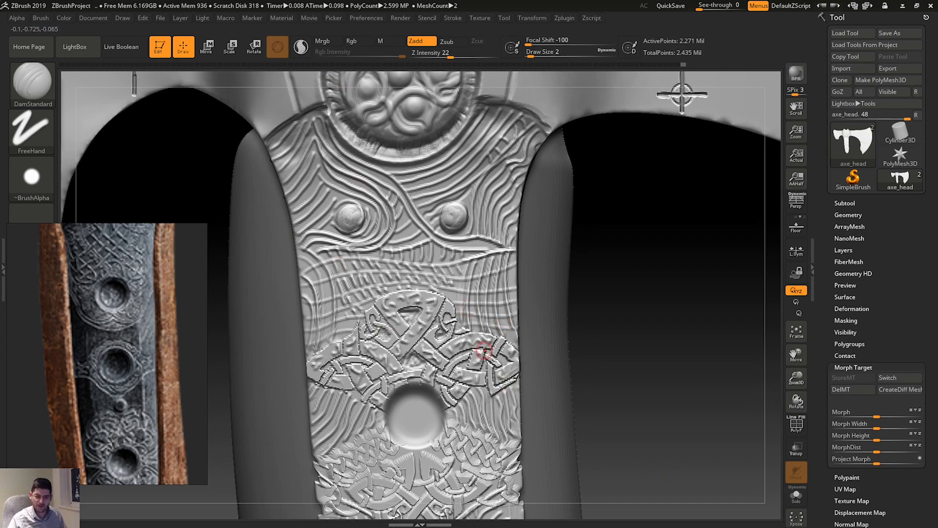
right_click_drag(484, 350, 509, 228, "alt")
right_click_drag(518, 373, 513, 214, "alt")
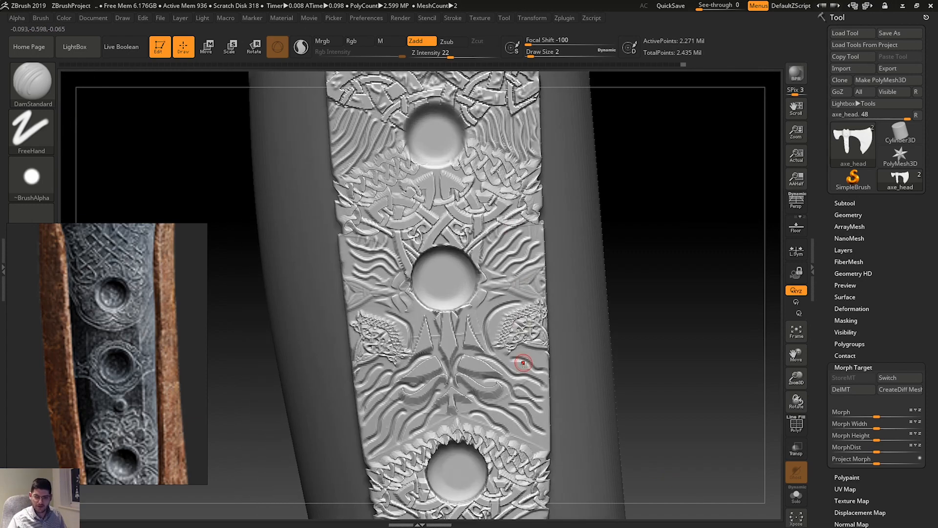
right_click_drag(495, 338, 489, 211, "ctrl")
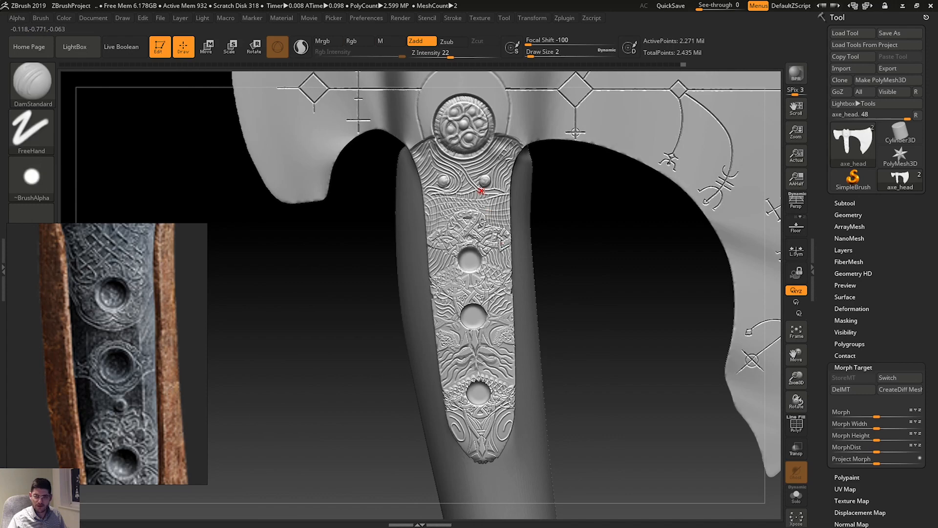
right_click_drag(528, 255, 517, 201, "ctrl")
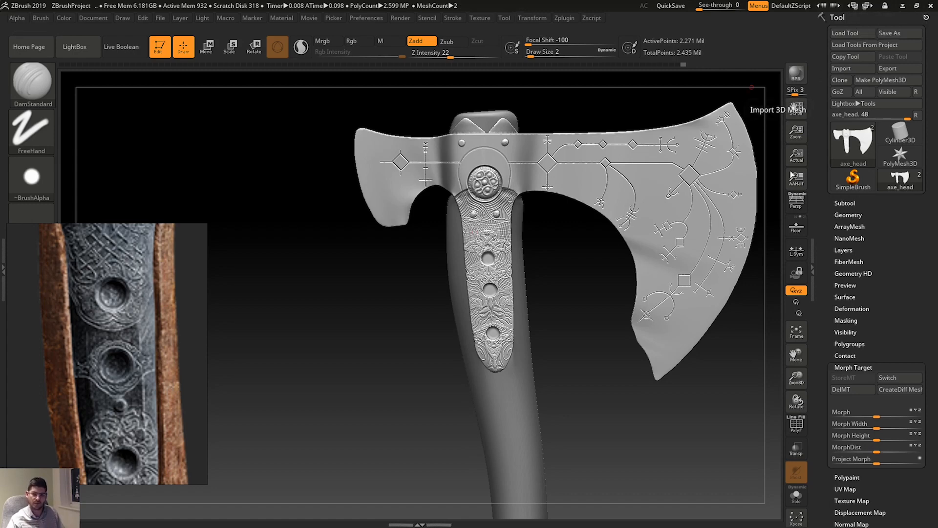
mouse_move(534, 260)
right_mouse_down("ctrl")
mouse_move(551, 300)
mouse_move(604, 312)
mouse_move(617, 233)
right_mouse_up("ctrl")
right_click_drag(582, 289, 597, 268, "ctrl")
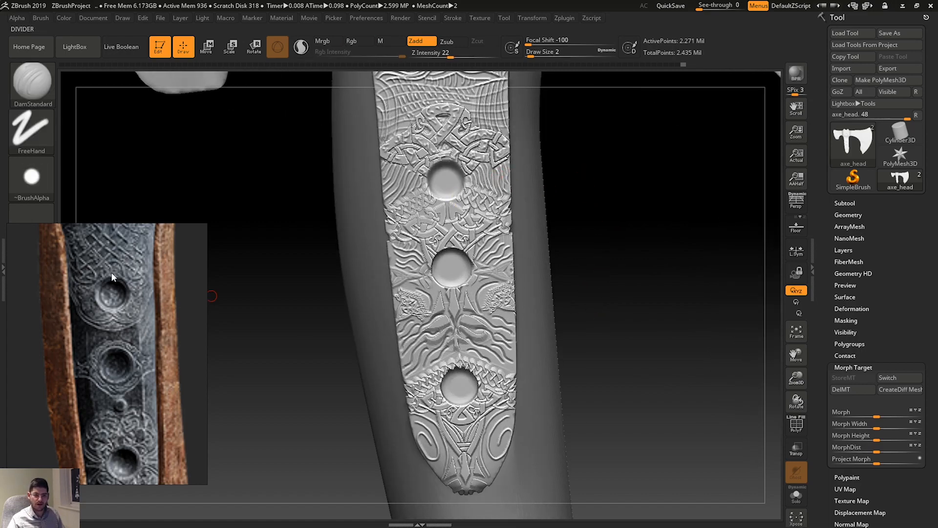
Switch the brush to Alpha 09 with the DragRect stroke and stamp a raised ring inside the plate's upper round recess.
mouse_move(429, 168)
right_mouse_down("ctrl")
mouse_move(461, 260)
mouse_move(519, 218)
right_mouse_up("ctrl")
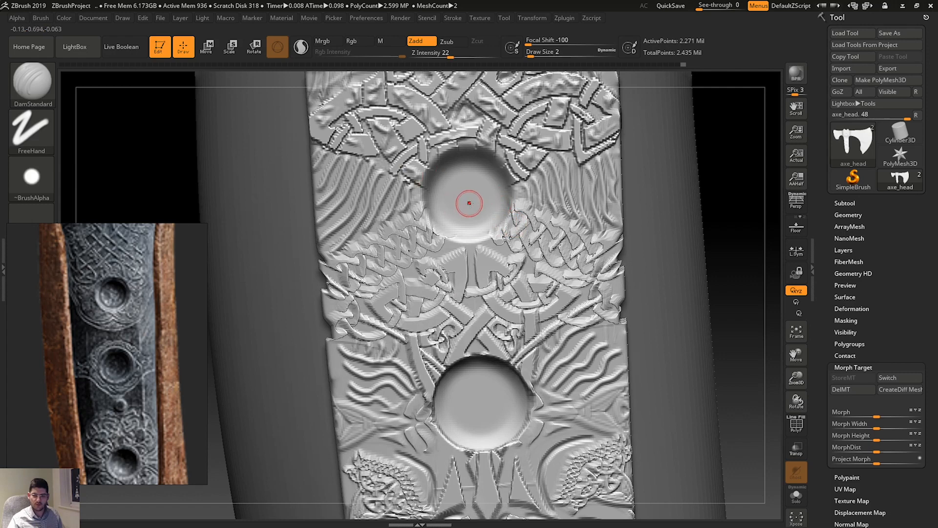
left_click(31, 178)
left_click(246, 195)
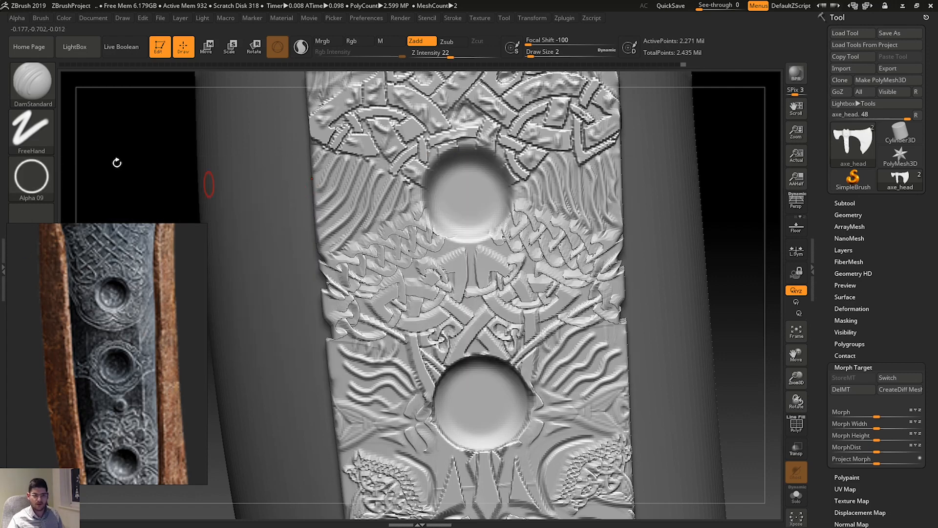
left_click(31, 128)
left_click(126, 139)
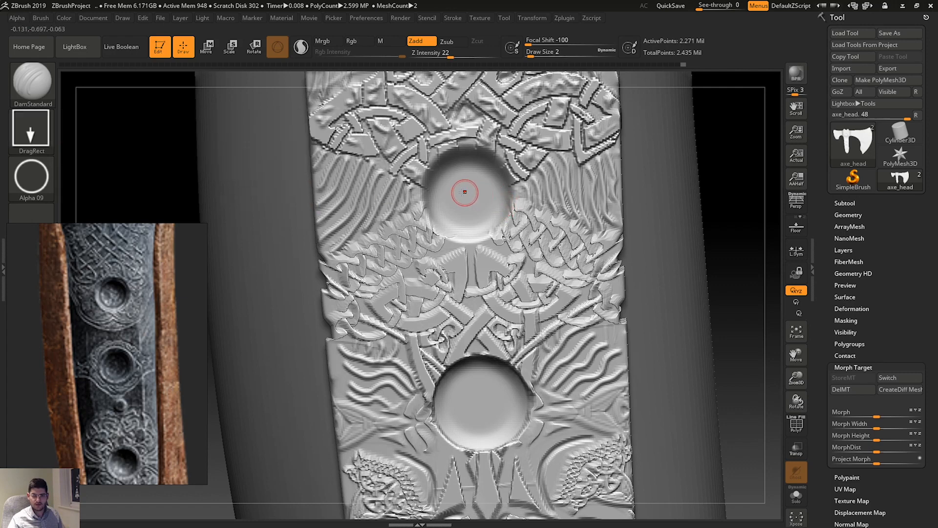
left_click_drag(487, 180, 504, 159)
Stamp a raised ring inside the middle round recess, undoing the first attempt and placing it again.
right_click_drag(509, 428, 521, 313, "alt")
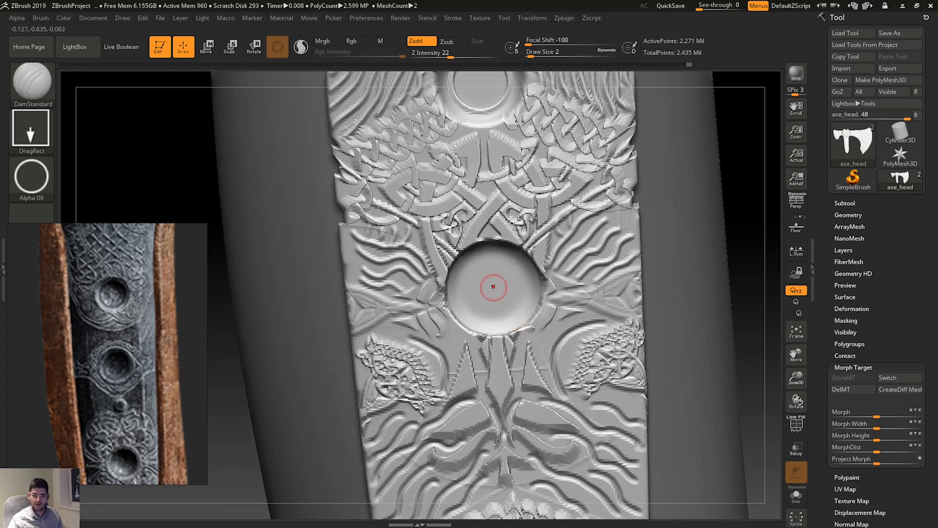
left_click_drag(497, 282, 546, 233)
key("ctrl+z")
left_click_drag(493, 288, 547, 239)
right_click_drag(539, 316, 520, 249, "ctrl")
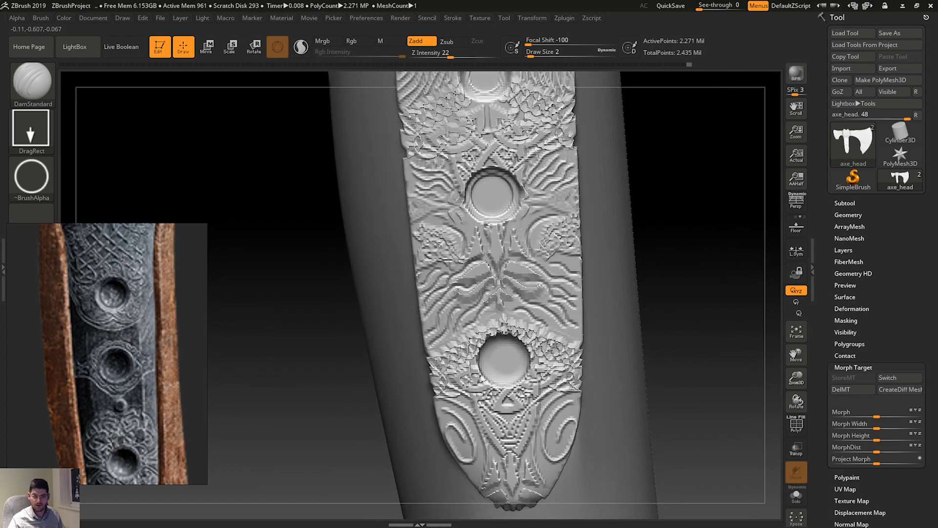
Stamp two concentric raised rings inside the plate's lowest round recess.
right_click_drag(513, 400, 516, 391, "ctrl")
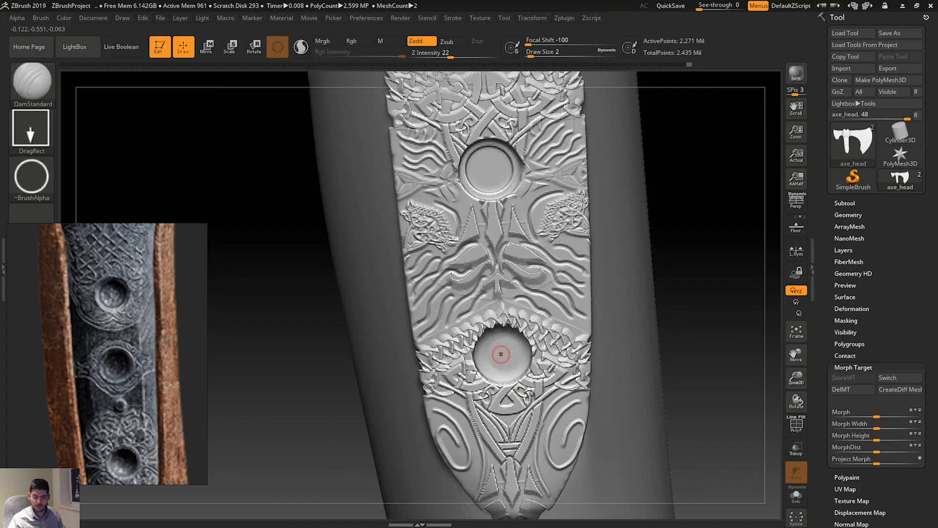
left_click_drag(509, 335, 523, 319)
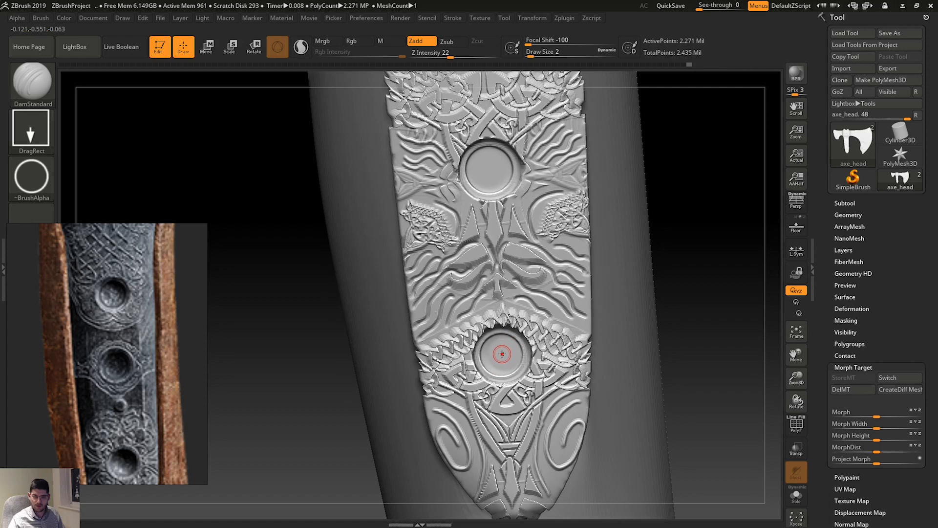
left_click_drag(515, 337, 520, 326)
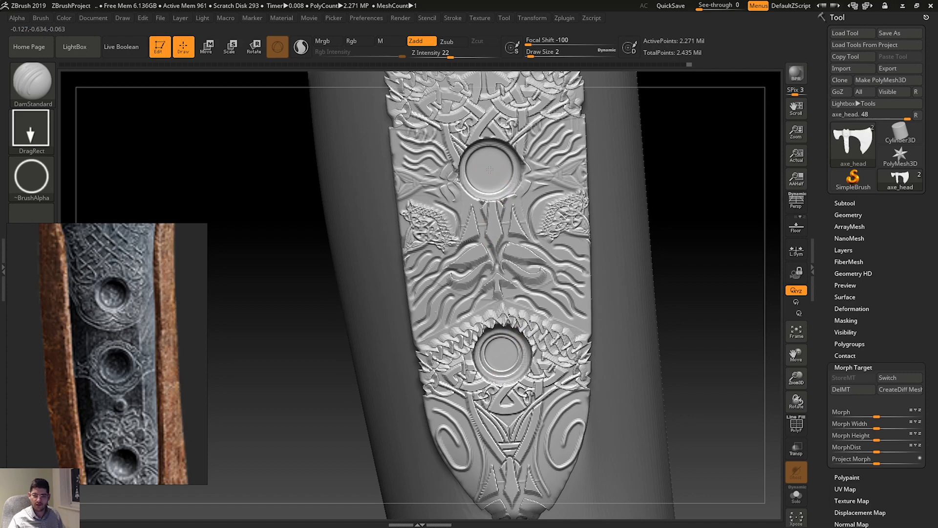
Stamp a smaller concentric ring inside the middle recess and another inside the upper recess.
left_click_drag(489, 170, 511, 170)
right_click_drag(503, 115, 507, 259, "alt")
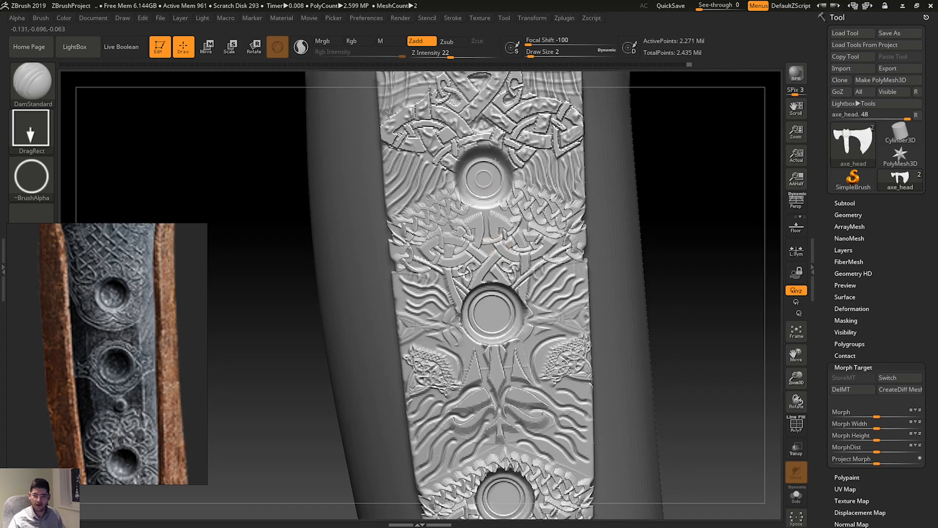
mouse_move(496, 161)
left_mouse_down()
mouse_move(502, 155)
mouse_move(498, 165)
left_mouse_up()
Set the Z Intensity to 97 and stamp a ring on each of the medallion's six round bosses.
right_click_drag(534, 260, 525, 387, "ctrl")
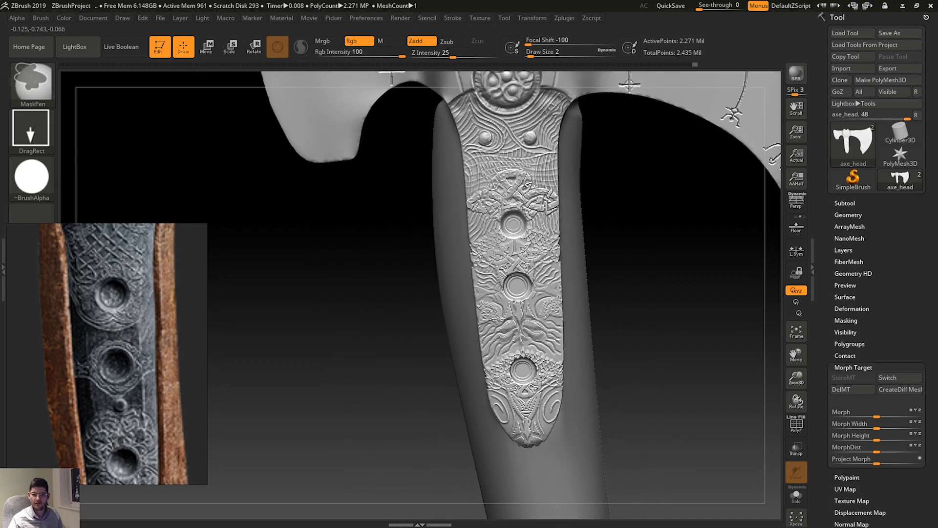
right_click_drag(634, 175, 582, 308, "alt")
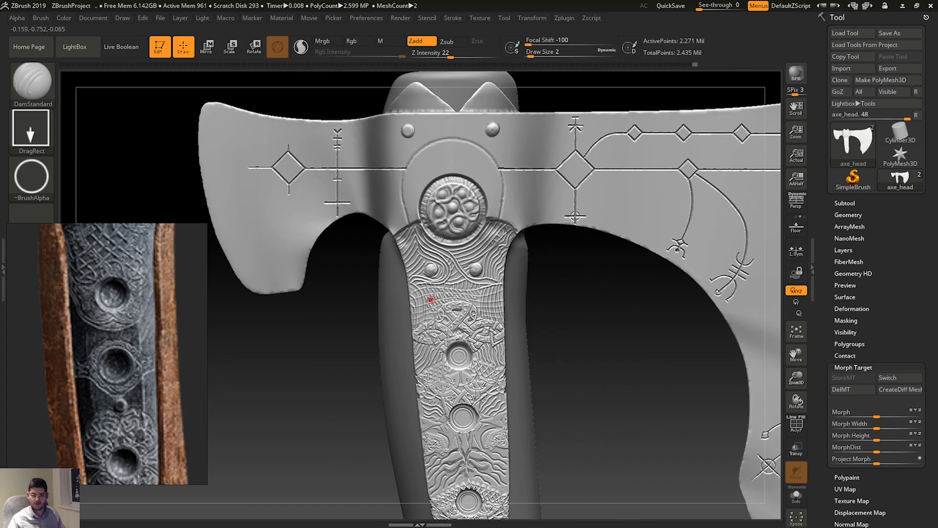
right_click_drag(474, 184, 503, 185, "ctrl")
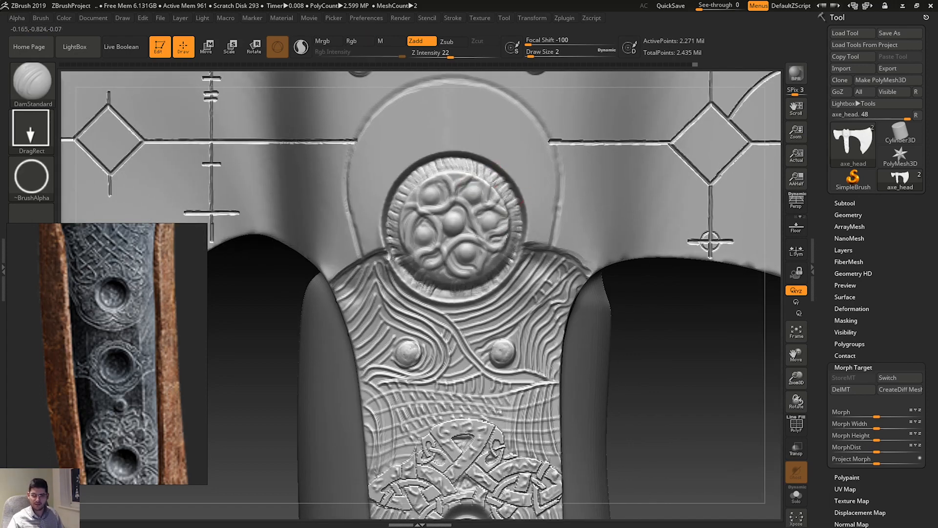
right_click_drag(526, 288, 500, 288, "ctrl")
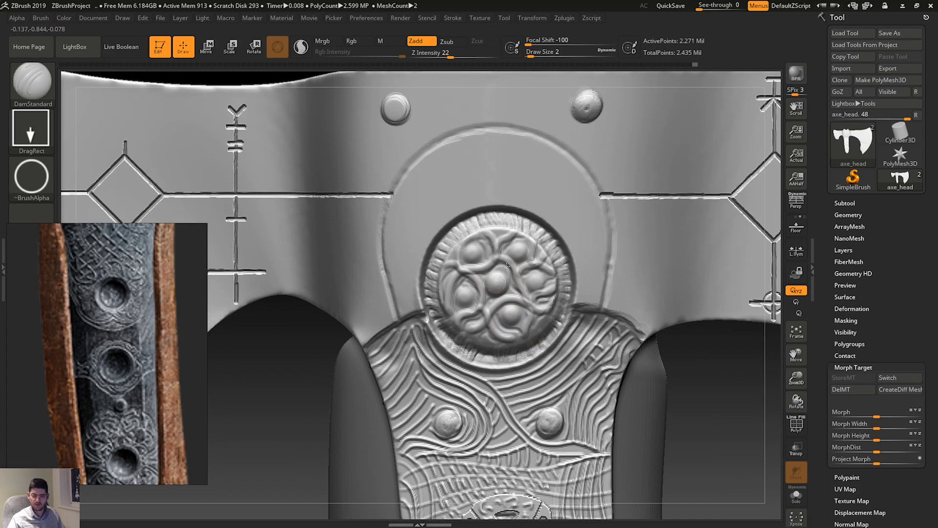
left_click_drag(450, 57, 495, 58)
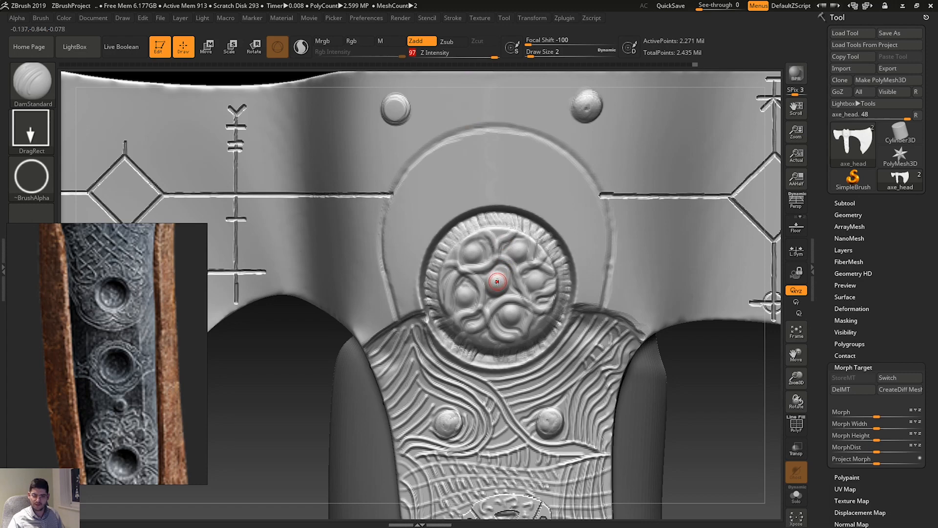
left_click_drag(497, 284, 501, 264)
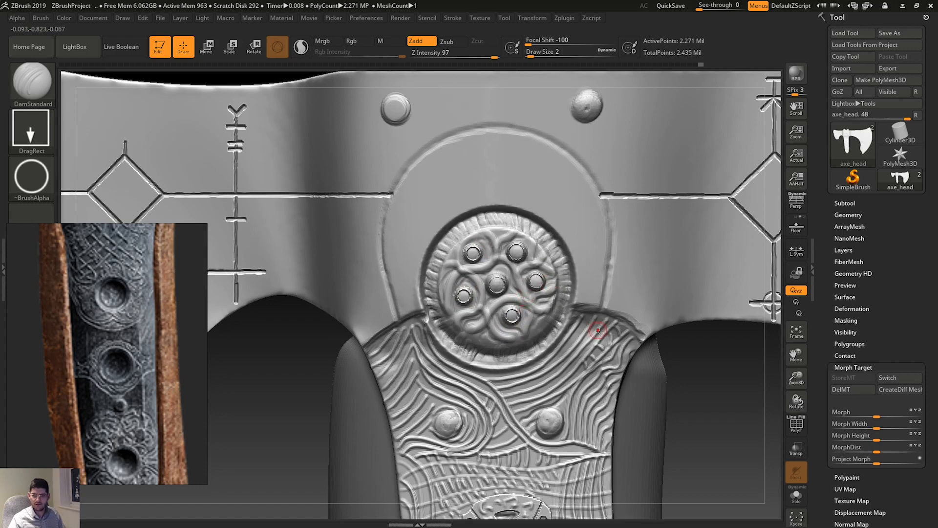
Examine the ringed medallion bosses up close and against the whole axe head.
key("f")
key("f")
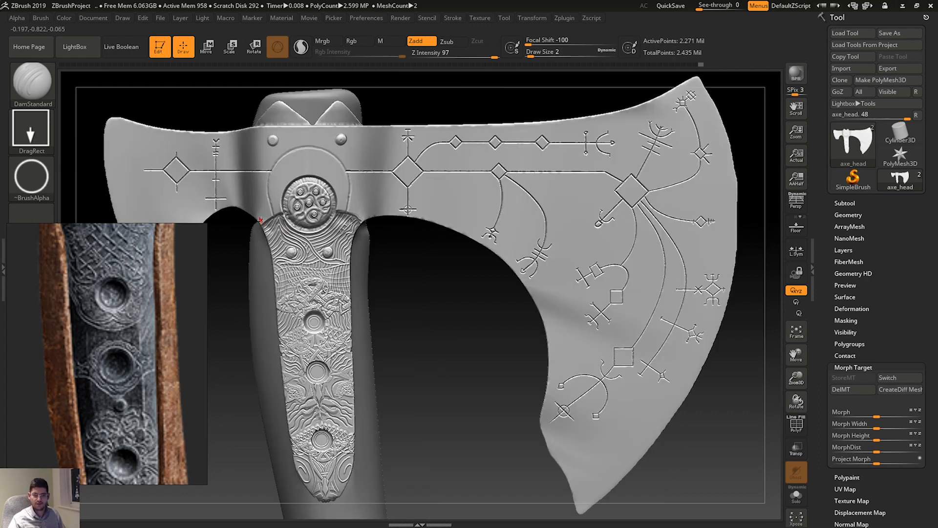
right_click_drag(338, 217, 389, 241, "alt")
right_click_drag(391, 209, 430, 287, "ctrl")
right_click_drag(370, 233, 442, 261, "alt")
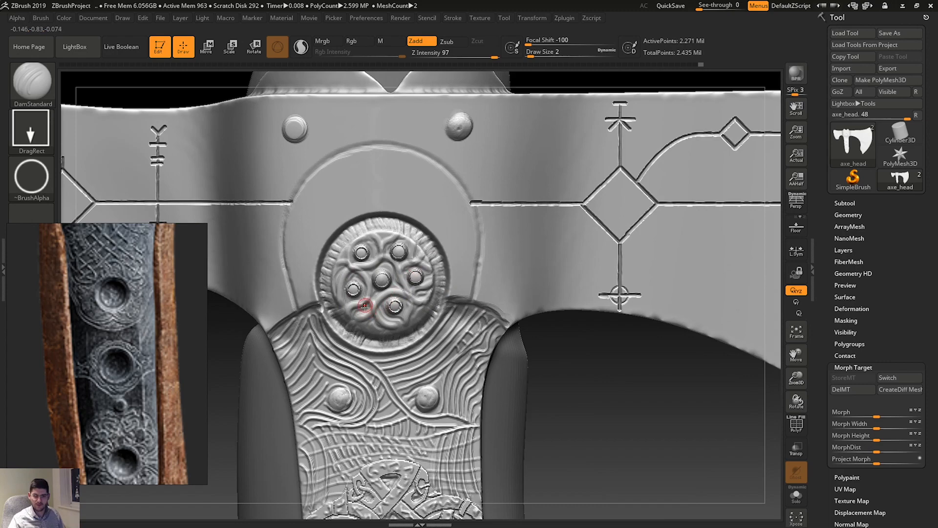
right_click_drag(454, 273, 457, 210, "ctrl")
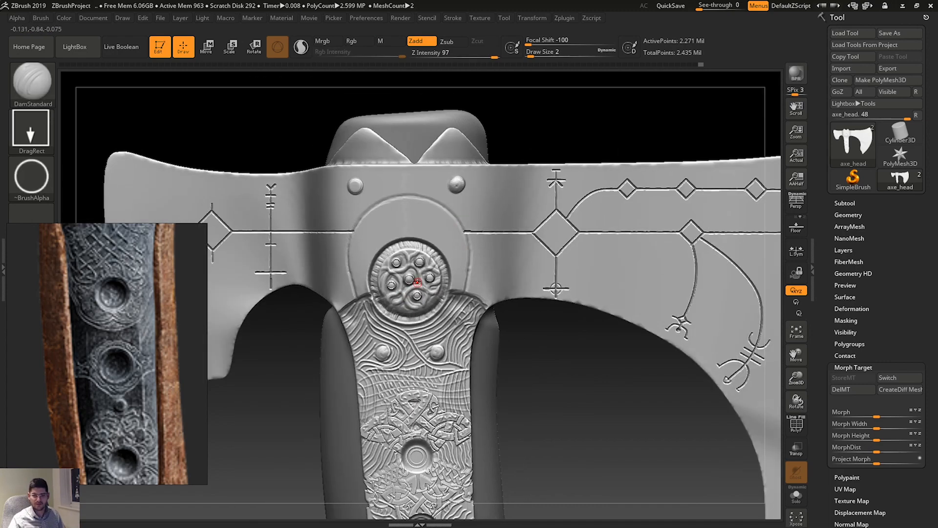
right_click_drag(421, 262, 424, 277, "ctrl")
right_click_drag(411, 231, 446, 309, "ctrl")
Try stamping rings at the upper right rivet, the plate's right rivet and the area between the plate's rivets, undoing each.
left_click_drag(515, 167, 543, 118)
key("ctrl+z")
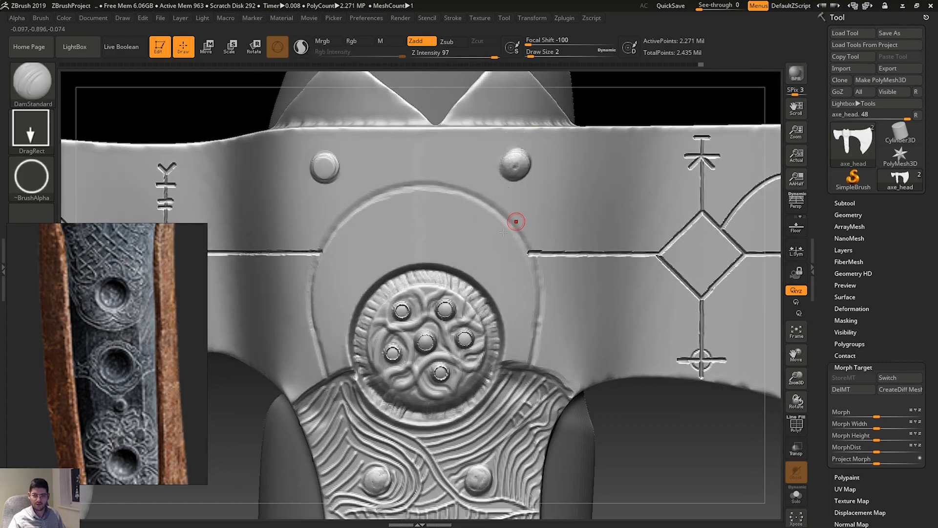
right_click_drag(454, 284, 453, 228, "alt")
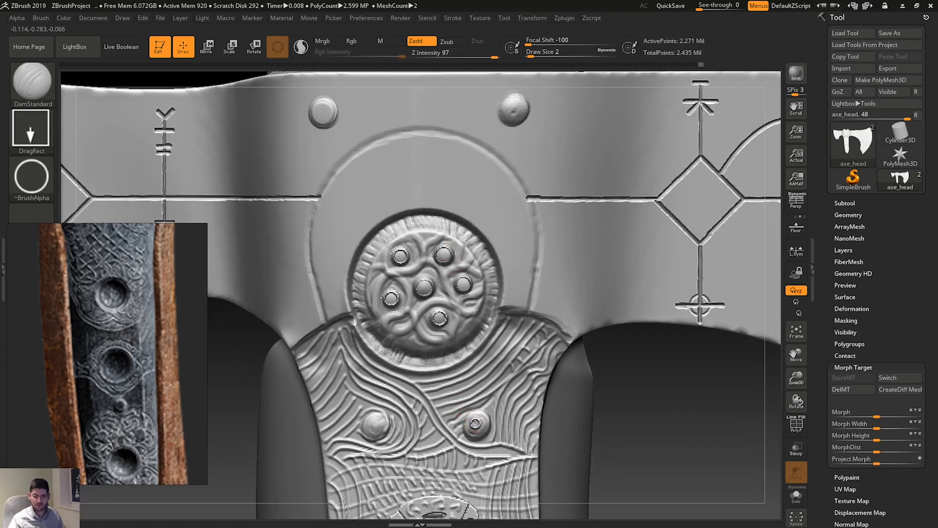
left_click_drag(489, 410, 492, 406)
key("ctrl+z")
right_click_drag(458, 446, 457, 390, "alt")
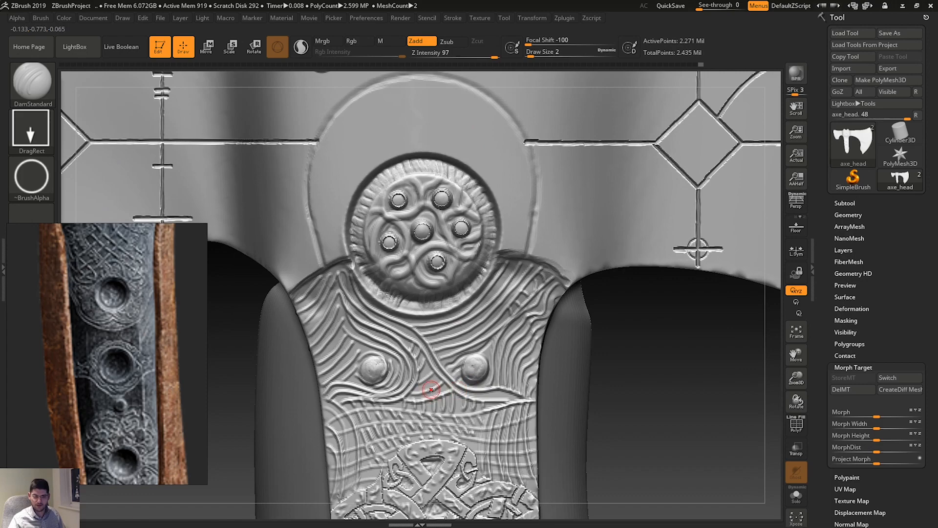
left_click_drag(431, 389, 440, 346)
key("ctrl+z")
right_click_drag(550, 425, 549, 235, "alt")
right_click_drag(559, 366, 555, 313, "ctrl")
mouse_move(549, 407)
right_mouse_down("alt")
mouse_move(544, 312)
mouse_move(538, 353)
right_mouse_up("alt")
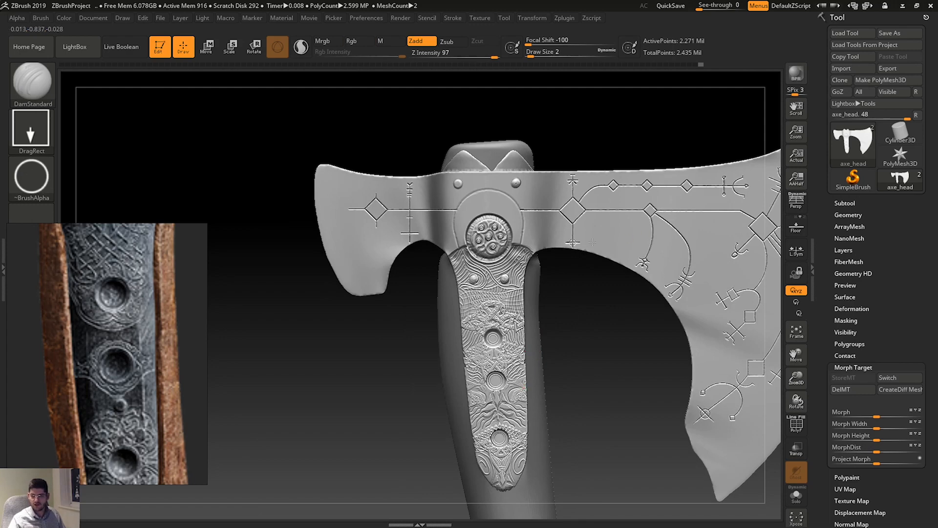
Compare the ornamented axe head, medallion and handle plate with the reference image, close up and from a distance.
right_click_drag(592, 242, 578, 279, "alt")
right_click_drag(554, 314, 536, 220, "alt")
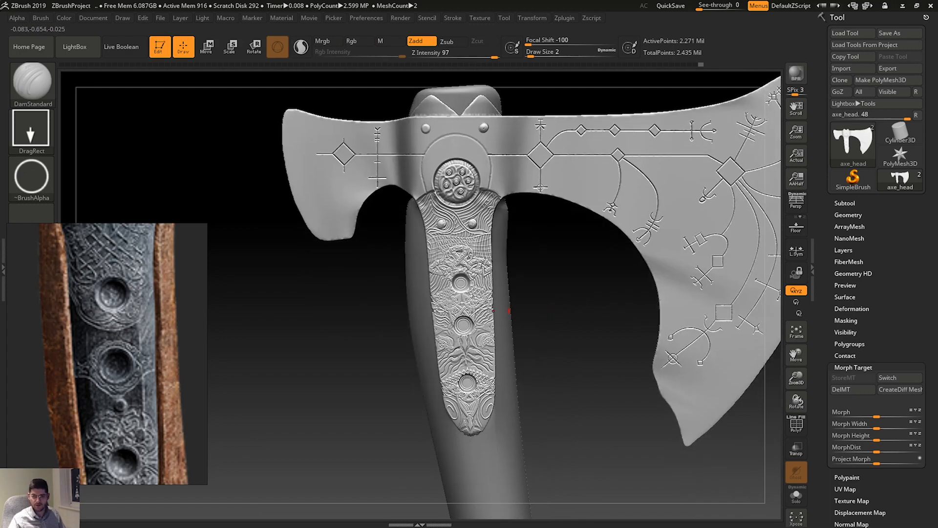
right_click_drag(502, 255, 508, 266, "alt")
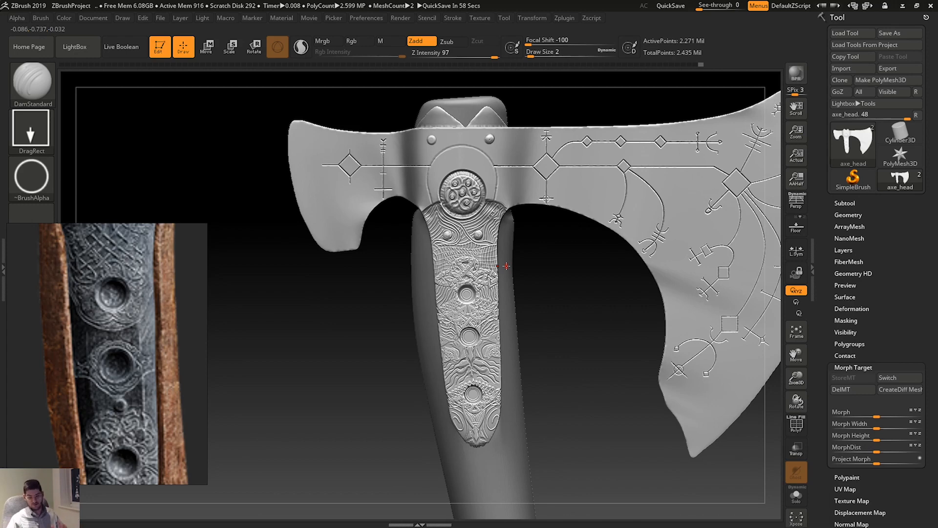
right_click_drag(572, 183, 428, 235, "alt")
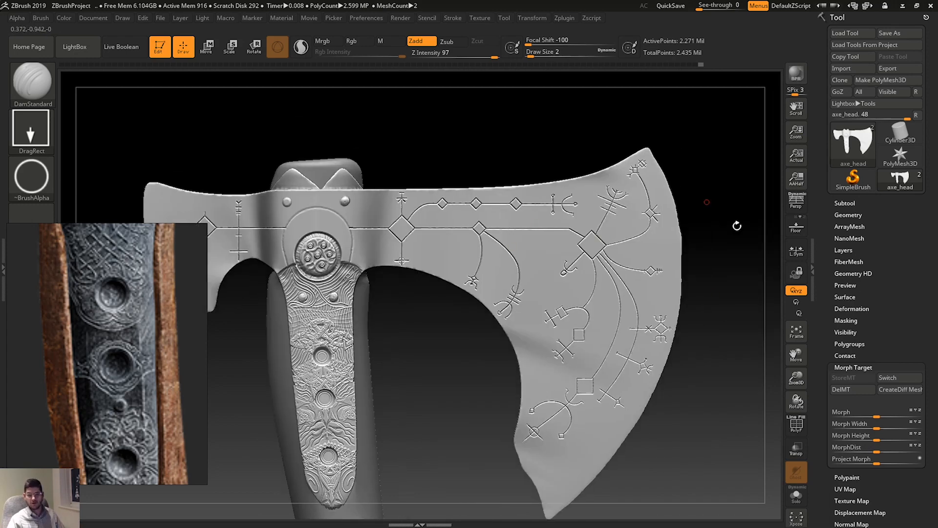
right_click_drag(403, 272, 633, 375, "alt")
right_click_drag(593, 318, 574, 293, "ctrl")
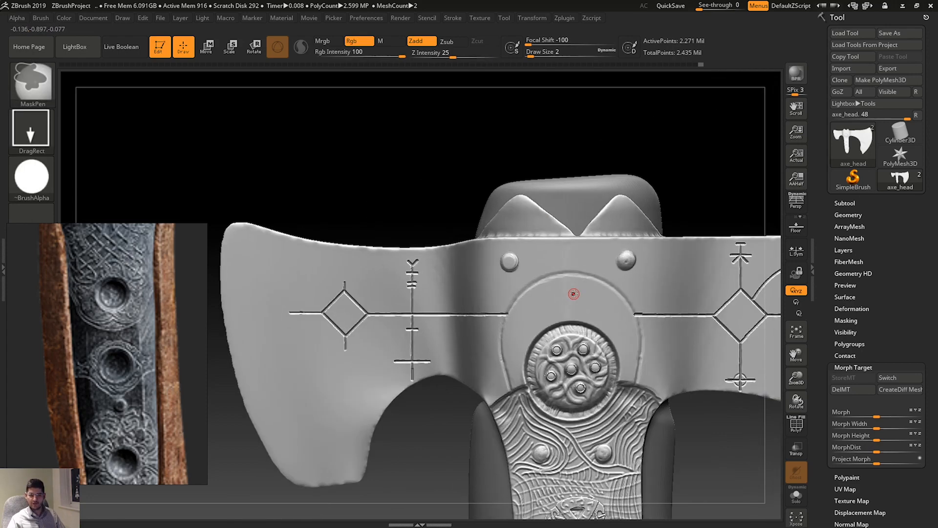
middle_click_drag(90, 265, 111, 464)
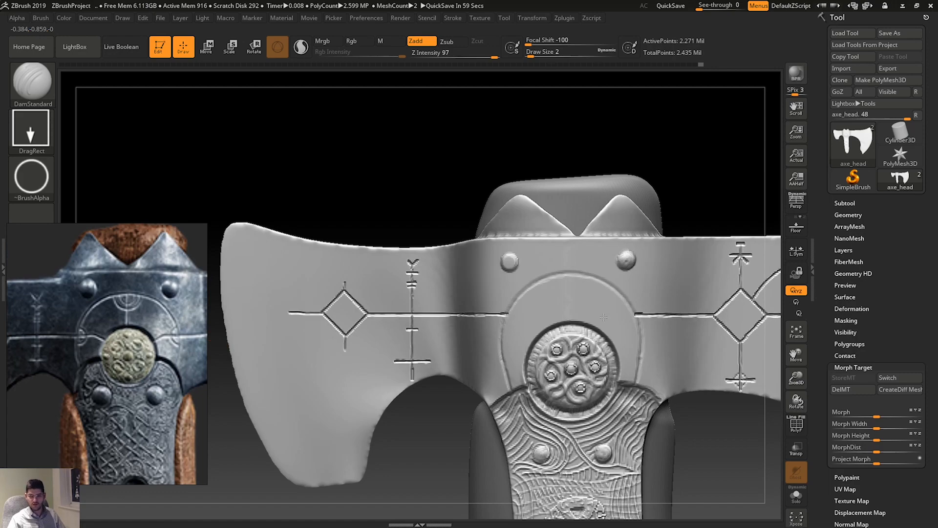
mouse_move(608, 294)
right_mouse_down()
mouse_move(439, 313)
mouse_move(589, 335)
mouse_move(342, 199)
right_mouse_up()
right_click_drag(648, 356, 618, 226, "ctrl")
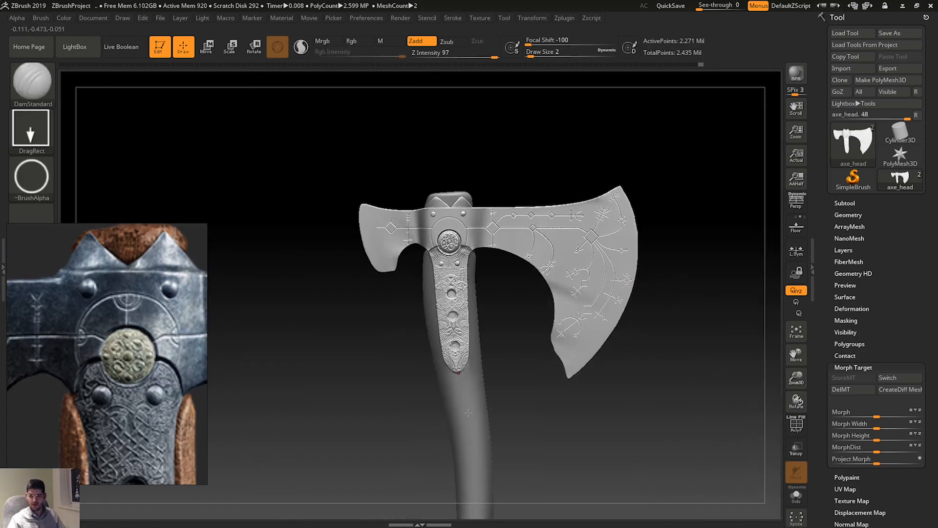
mouse_move(505, 388)
right_mouse_down("alt")
mouse_move(499, 283)
mouse_move(534, 327)
right_mouse_up("alt")
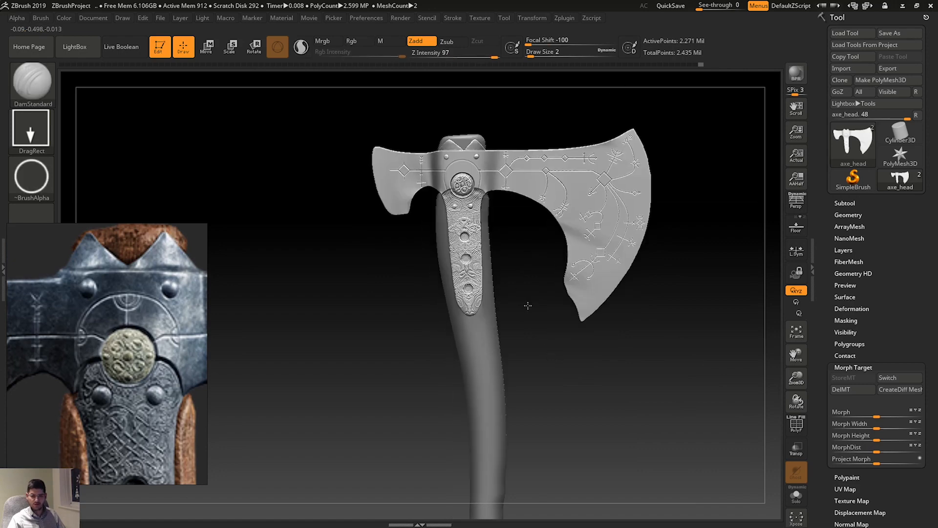
mouse_move(551, 365)
right_mouse_down("alt")
mouse_move(551, 224)
mouse_move(574, 201)
right_mouse_up("alt")
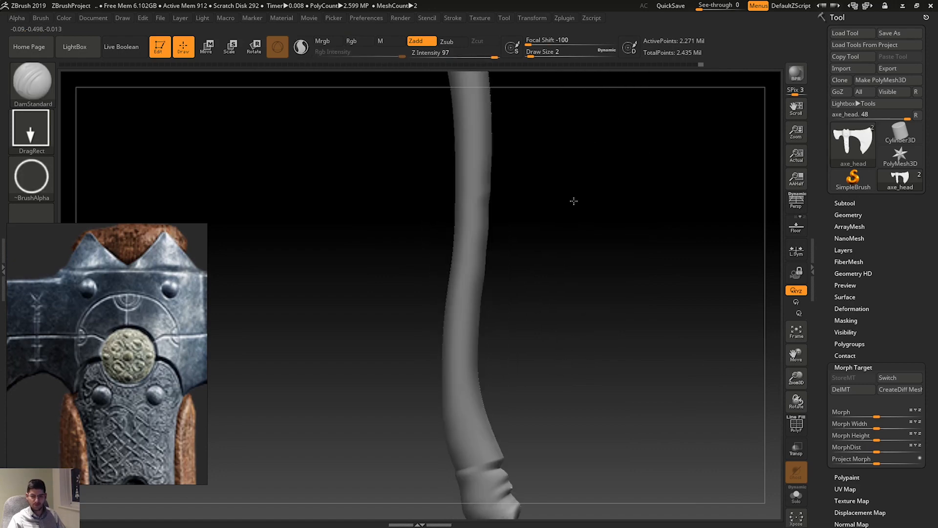
right_click_drag(584, 353, 638, 525, "alt")
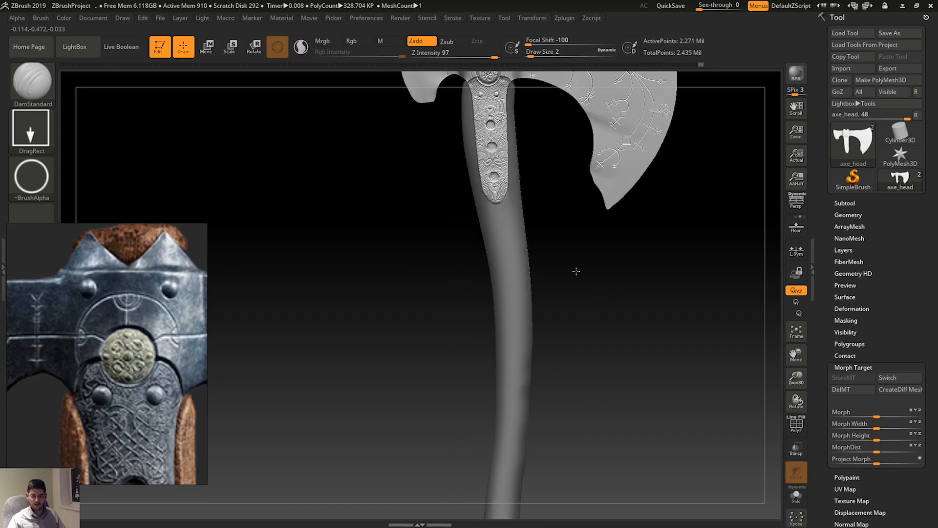
right_click_drag(569, 165, 581, 308, "alt")
middle_click_drag(179, 360, 163, 259)
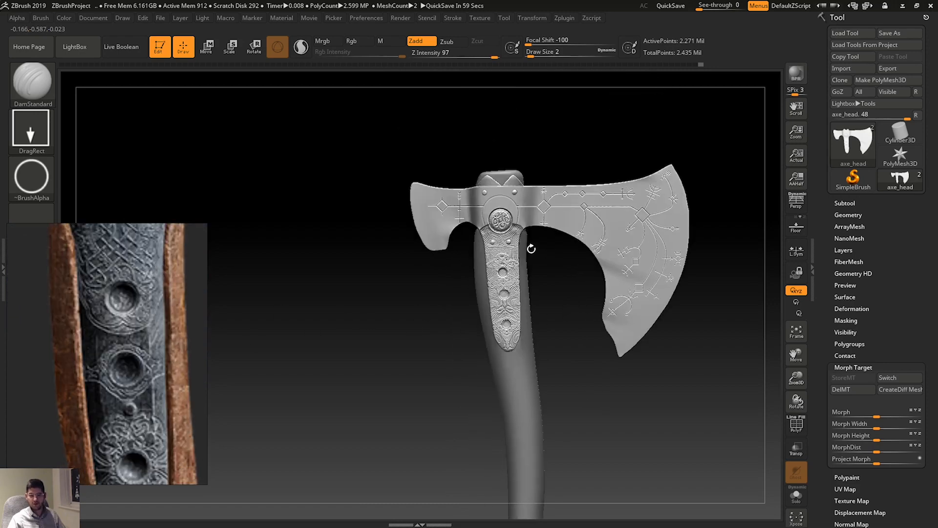
middle_click_drag(147, 331, 146, 429)
mouse_move(135, 342)
middle_mouse_down()
mouse_move(133, 408)
mouse_move(146, 345)
middle_mouse_up()
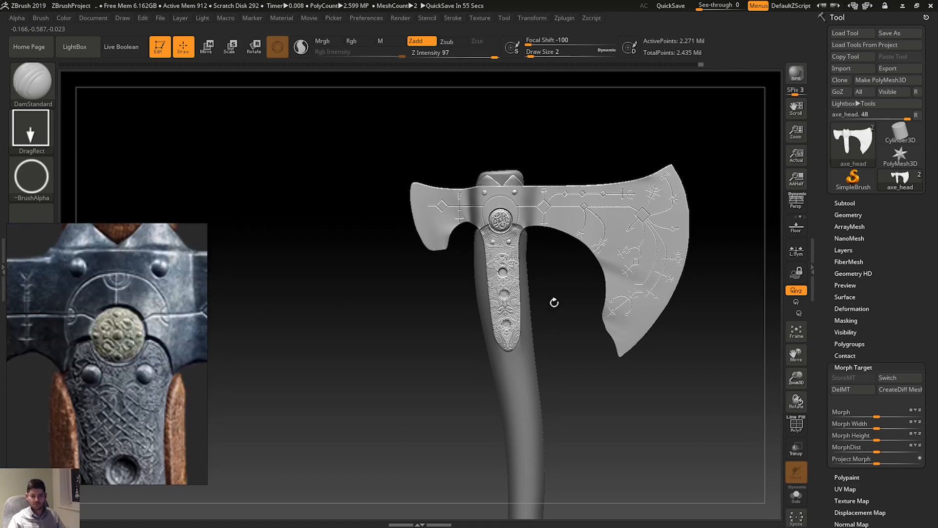
Study the lower handle in the reference image, including its leather wrapping and carved end.
left_click_drag(554, 302, 561, 354)
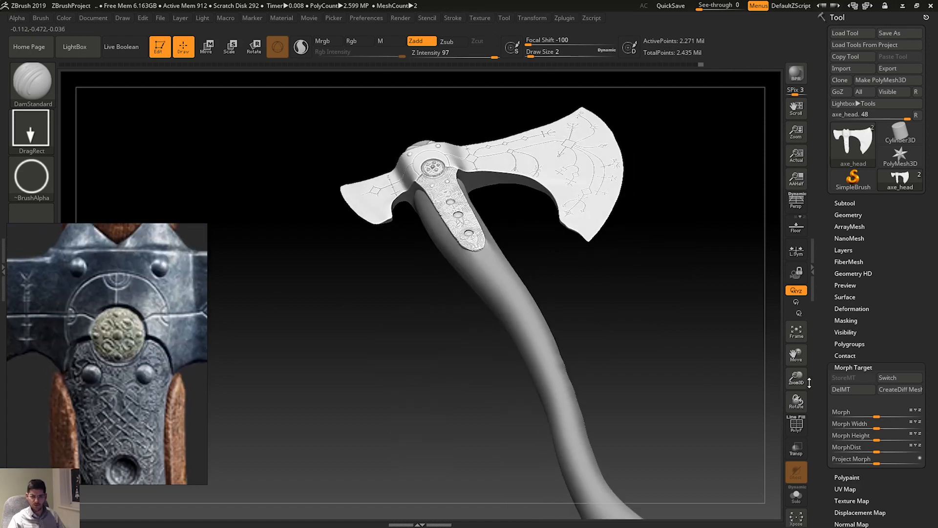
left_click_drag(663, 381, 635, 425, "alt")
scroll(147, 378, "down", 5)
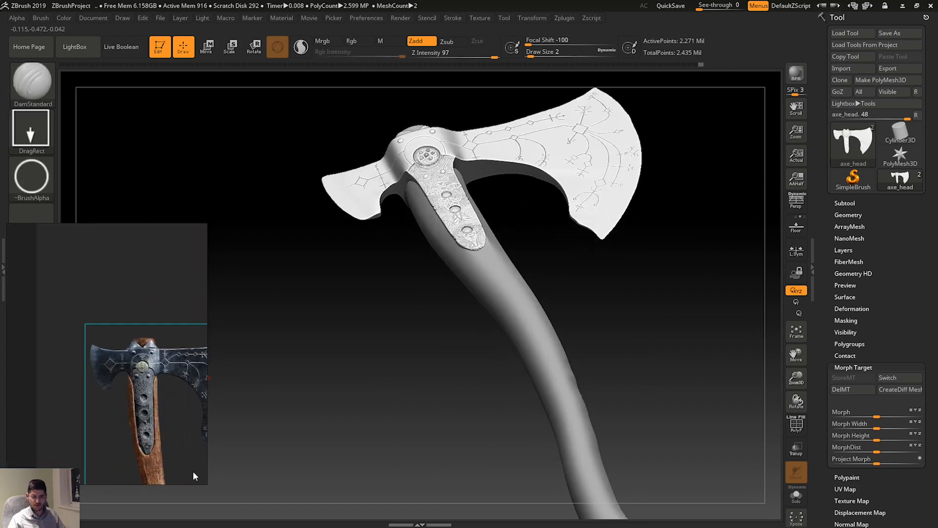
middle_click_drag(193, 472, 160, 278)
middle_click_drag(140, 360, 136, 237)
scroll(124, 289, "up", 5)
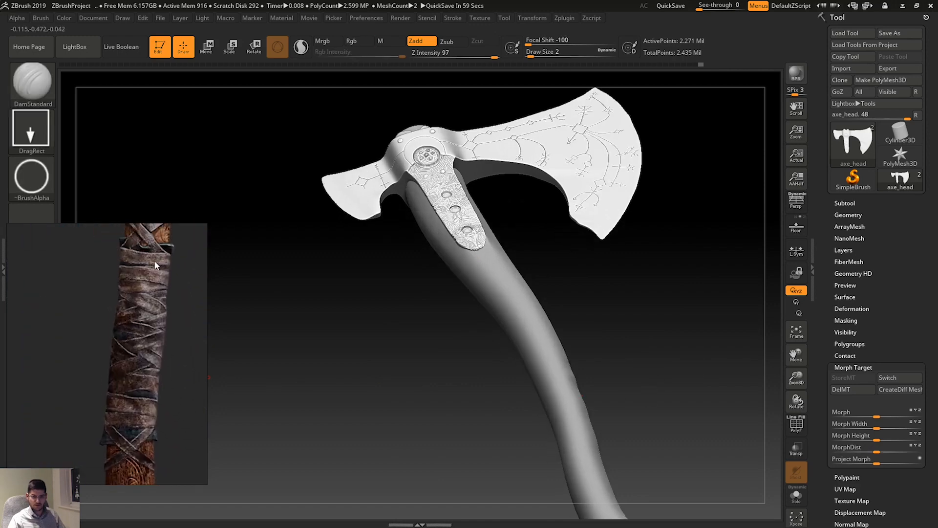
middle_click_drag(125, 272, 116, 317)
scroll(96, 358, "down", 2)
middle_click_drag(100, 358, 105, 331)
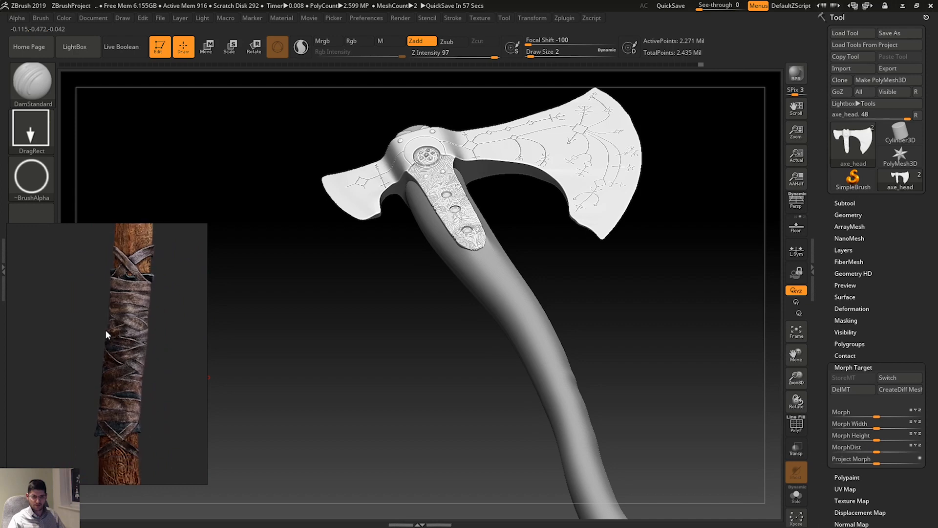
scroll(106, 334, "down", 3)
middle_click_drag(120, 298, 120, 340)
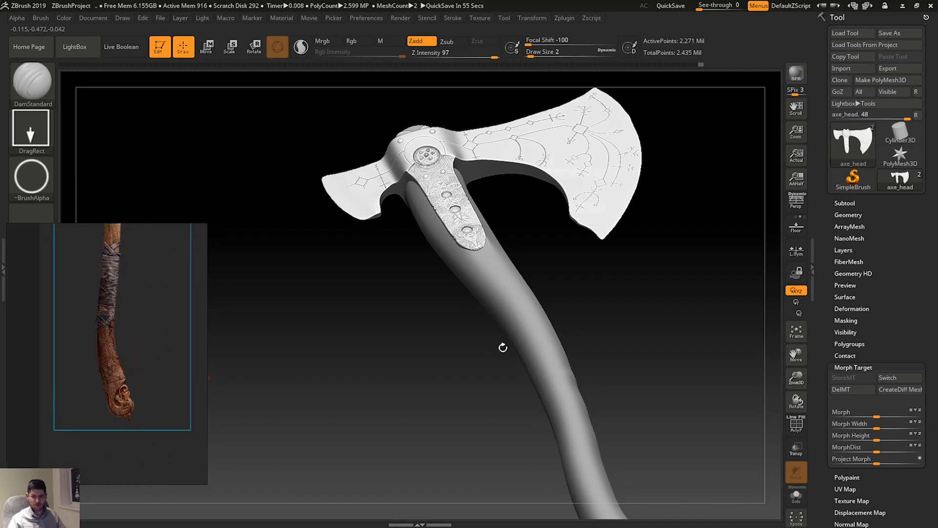
Examine the model's handle end up close beside the carved animal head in the reference image.
mouse_move(476, 345)
left_mouse_down()
mouse_move(441, 388)
mouse_move(446, 379)
mouse_move(406, 364)
mouse_move(387, 186)
mouse_move(368, 158)
left_mouse_up()
left_click_drag(392, 385, 372, 254, "alt")
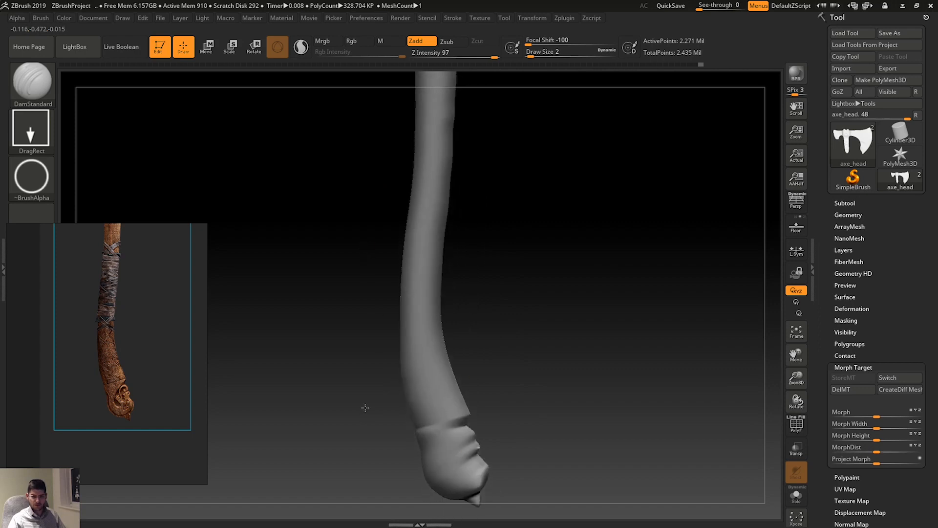
left_click_drag(505, 445, 503, 333, "alt")
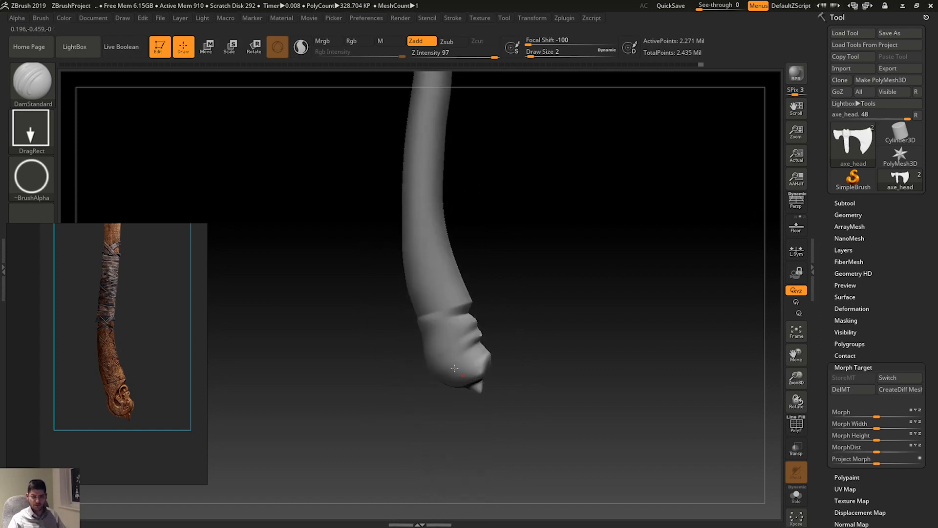
right_click_drag(454, 368, 477, 430, "ctrl")
right_click_drag(476, 430, 477, 78, "alt")
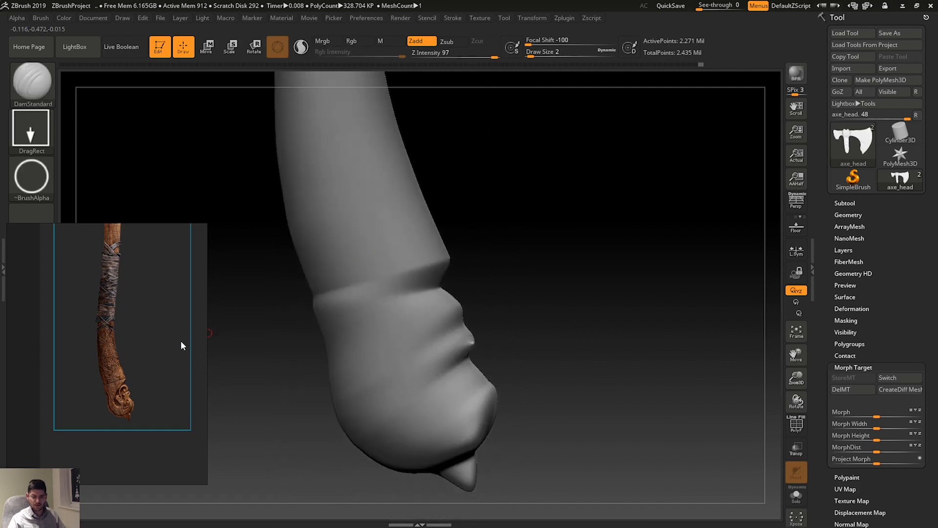
scroll(99, 353, "up", 6)
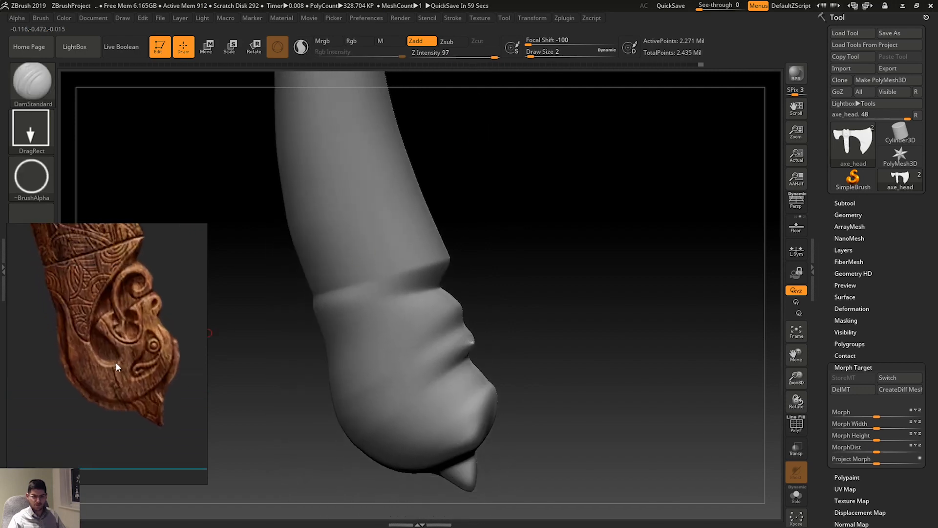
scroll(116, 362, "up", 1)
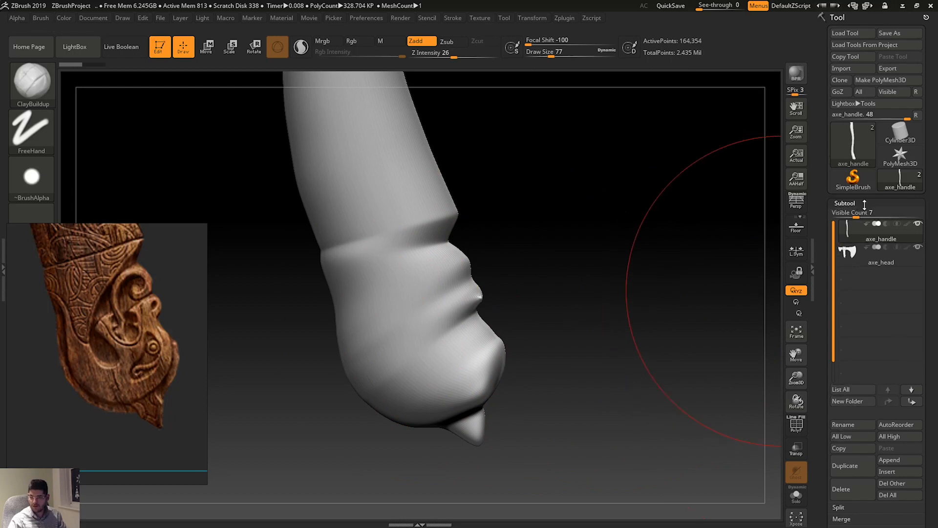
Try remeshing the axe handle with DynaMesh at resolution 128, undoing it.
left_click(845, 202)
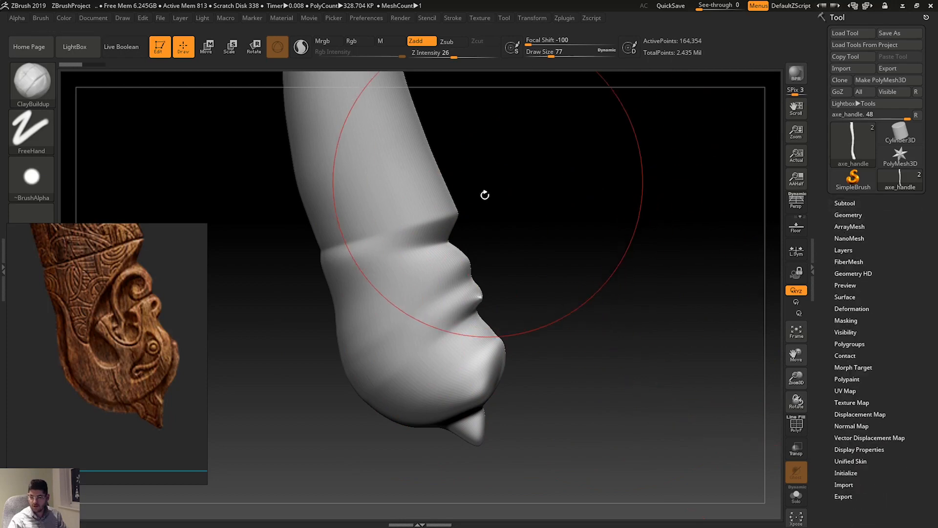
left_click(856, 203)
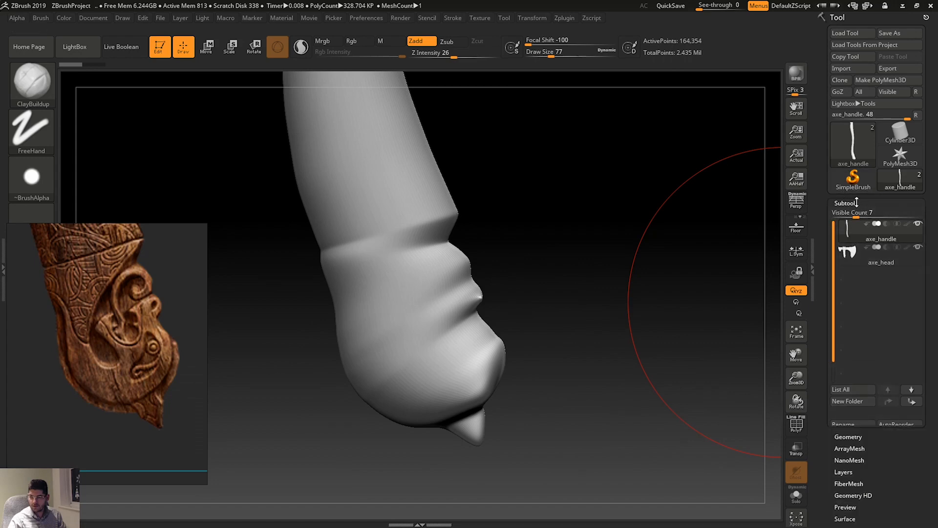
left_click(857, 203)
left_click(851, 215)
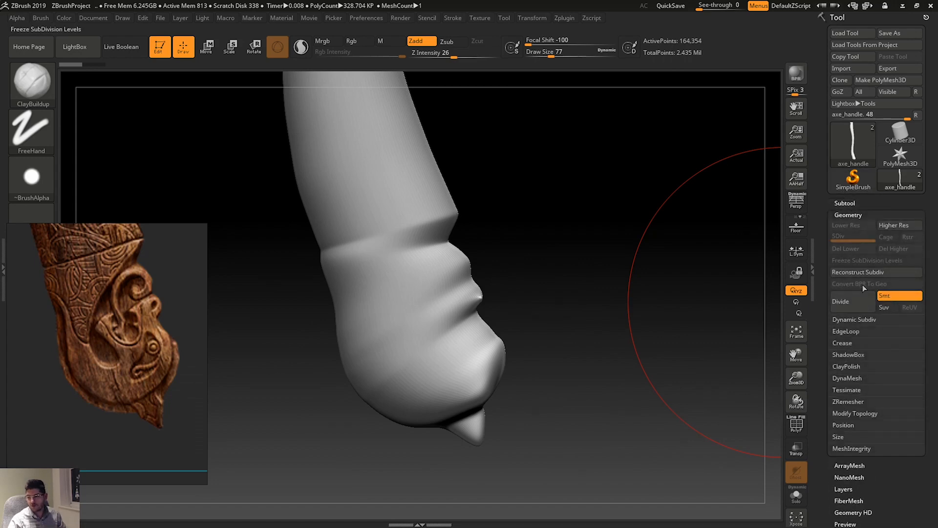
left_click(852, 378)
left_click(853, 405)
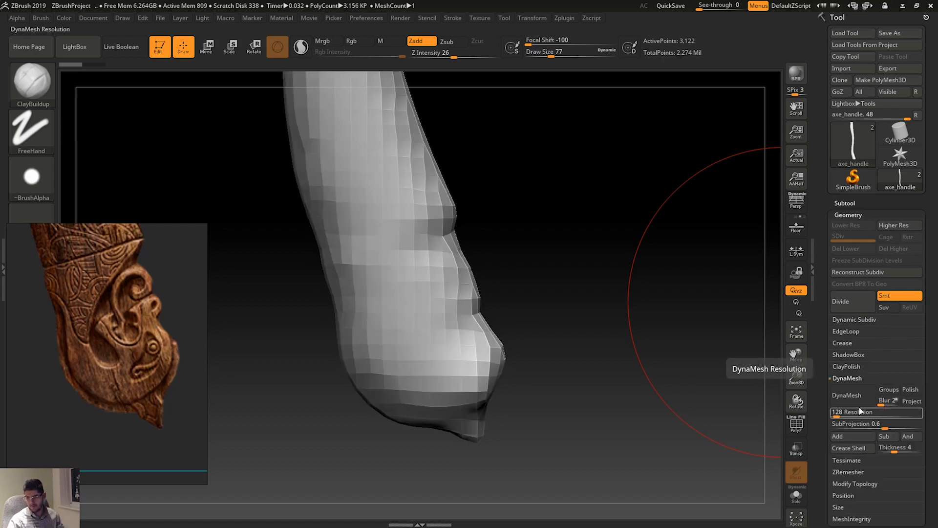
key("ctrl+z")
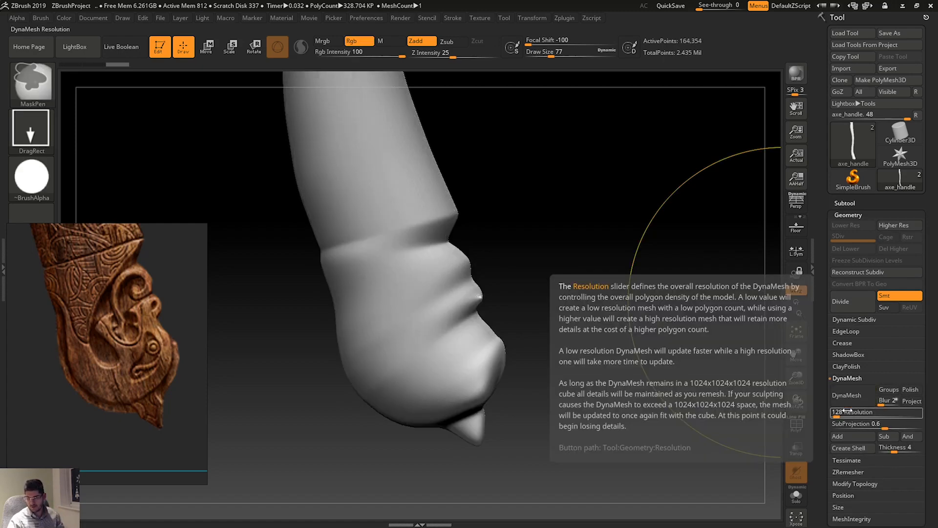
Remesh the axe handle with DynaMesh at resolution 1000 and switch DynaMesh mode off again.
left_click(847, 411)
type("1000")
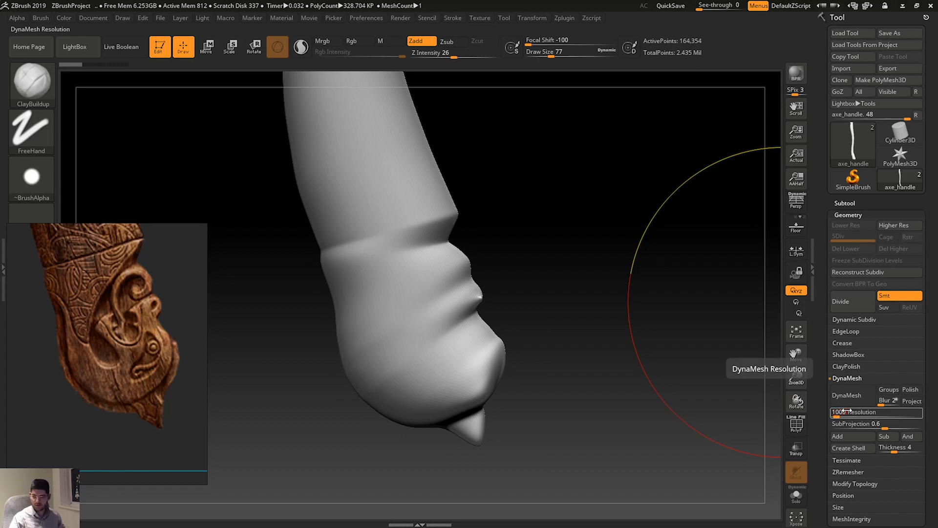
key("Return")
left_click(853, 395)
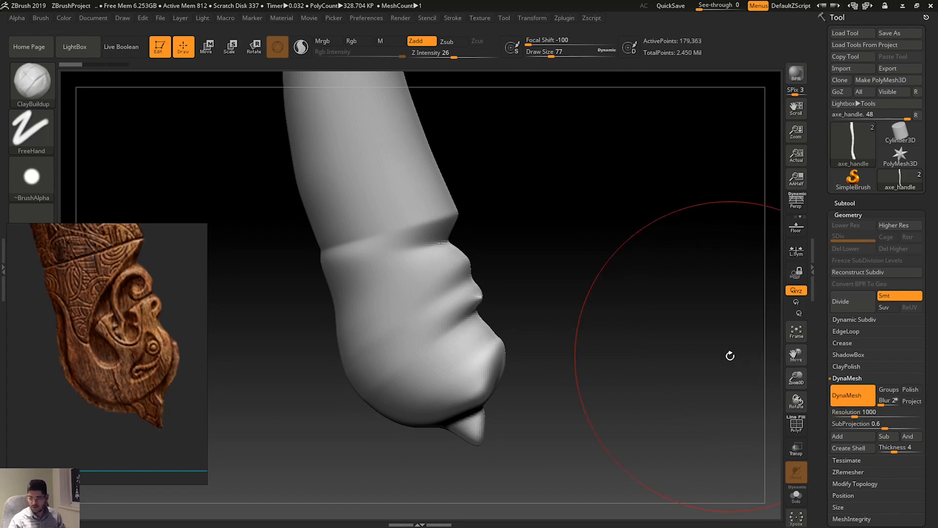
left_click(853, 395)
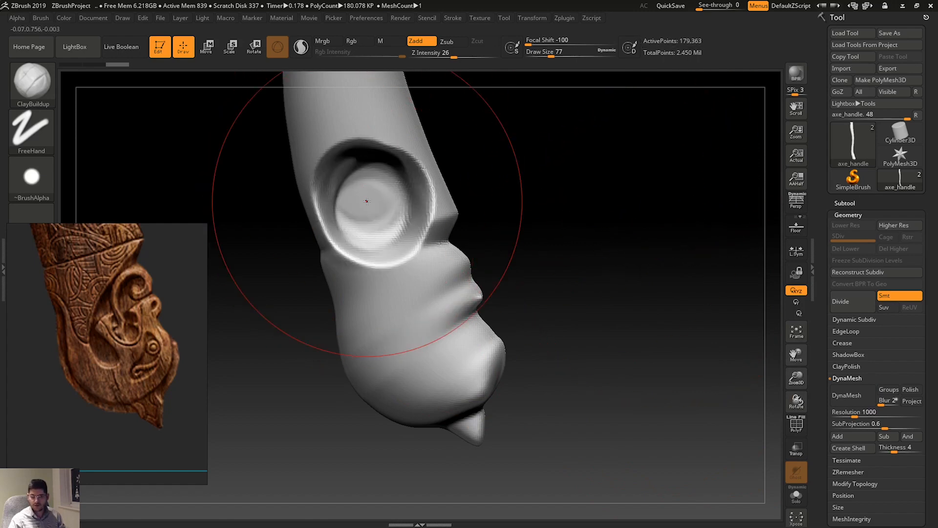
Undo the test ClayBuildup stroke above the handle's carved end and set the draw size to 46.
key("space")
mouse_move(388, 294)
left_mouse_down()
mouse_move(365, 293)
mouse_move(406, 276)
mouse_move(362, 224)
left_mouse_up()
key("ctrl+z")
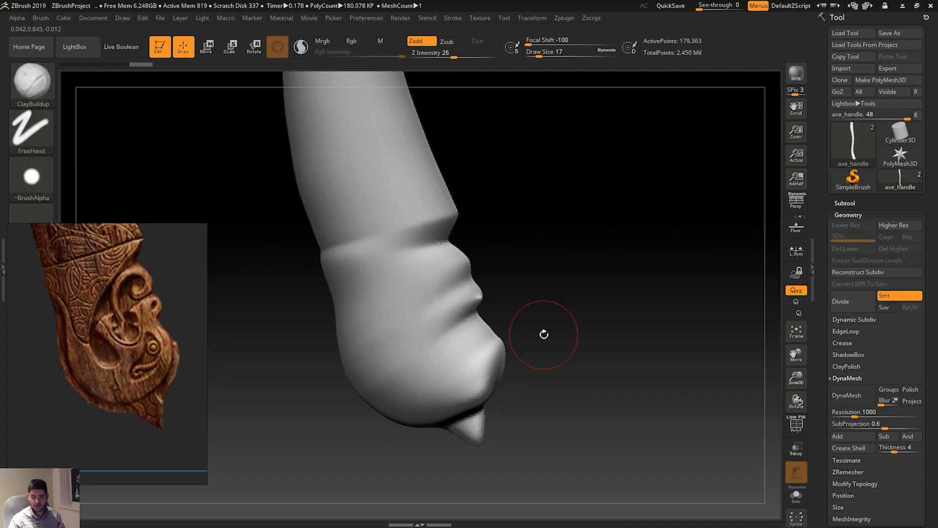
key("space")
left_click_drag(550, 325, 563, 326)
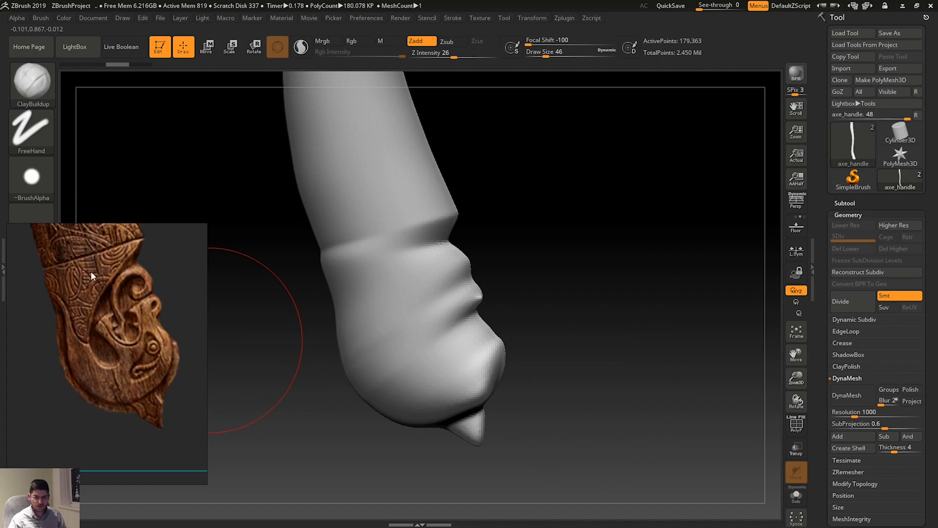
Try a small ClayBuildup stroke on the front bulge of the handle end, undoing it.
left_click_drag(494, 302, 504, 305, "alt")
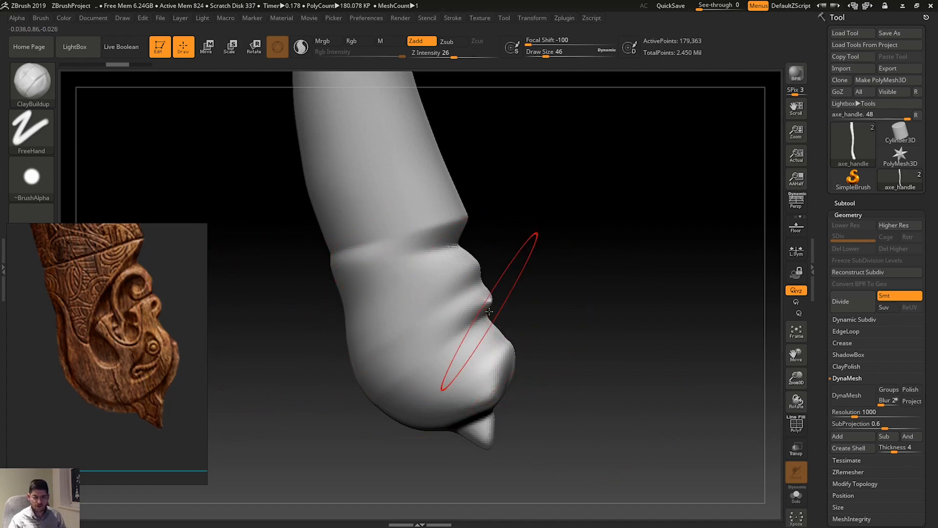
right_click_drag(499, 373, 507, 389, "ctrl")
mouse_move(483, 388)
left_mouse_down()
mouse_move(467, 373)
mouse_move(481, 386)
left_mouse_up()
key("ctrl+z")
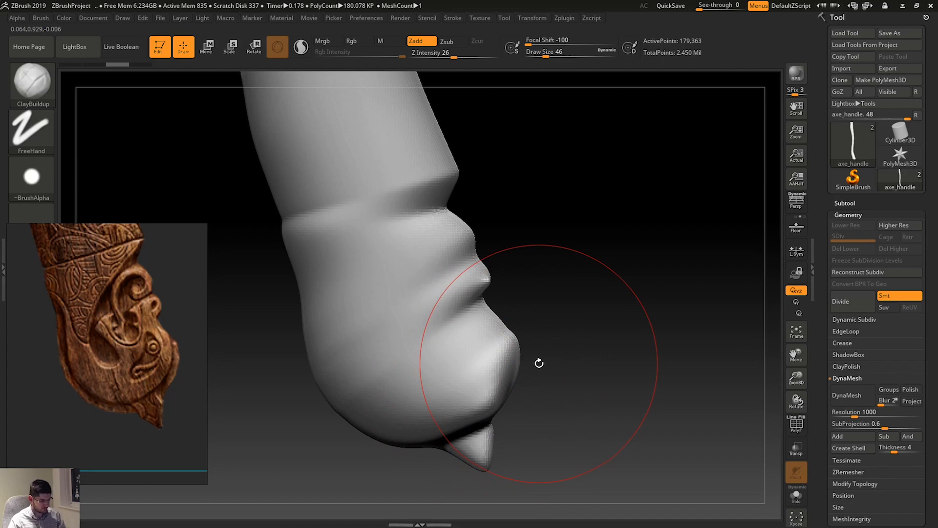
Switch to the Move brush and push the handle end's front bulge slightly inward above the pointed tip.
key("b")
key("m")
key("v")
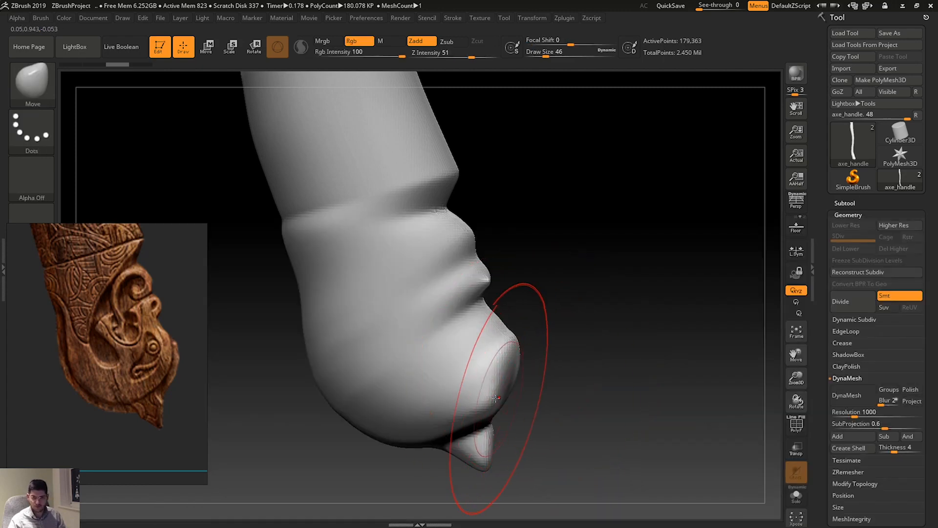
left_click_drag(493, 396, 487, 388)
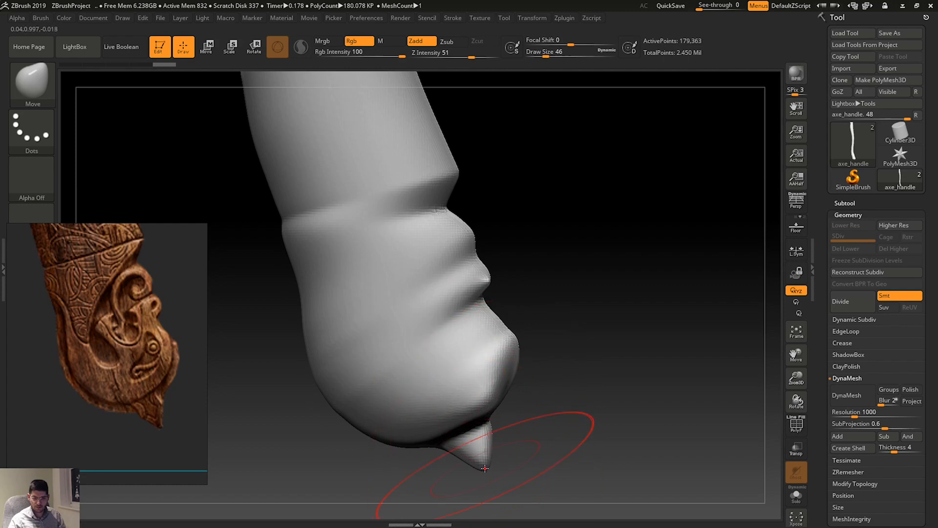
Pull the pointed tip at the handle's end slightly outward and down, then nudge the side of the front bulge with the Move brush.
left_click_drag(485, 468, 492, 477)
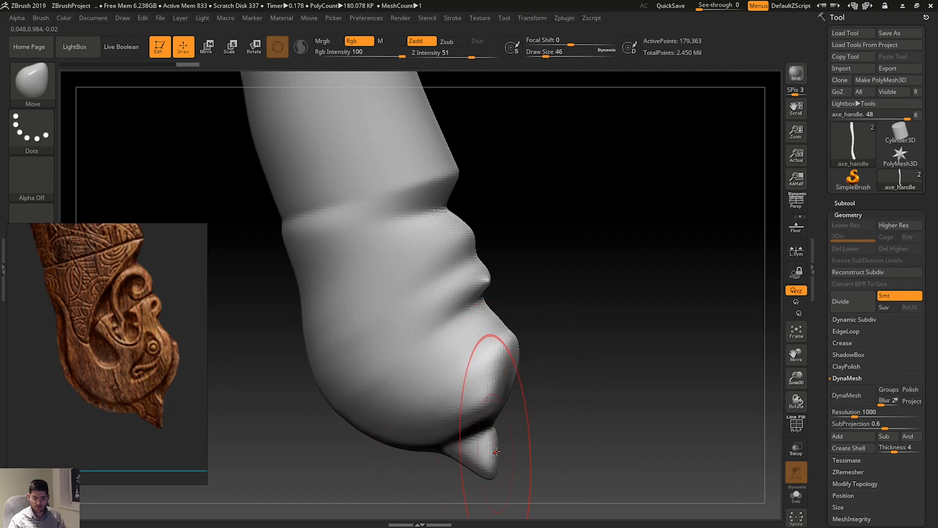
left_click_drag(601, 430, 568, 433)
left_click_drag(438, 406, 446, 405)
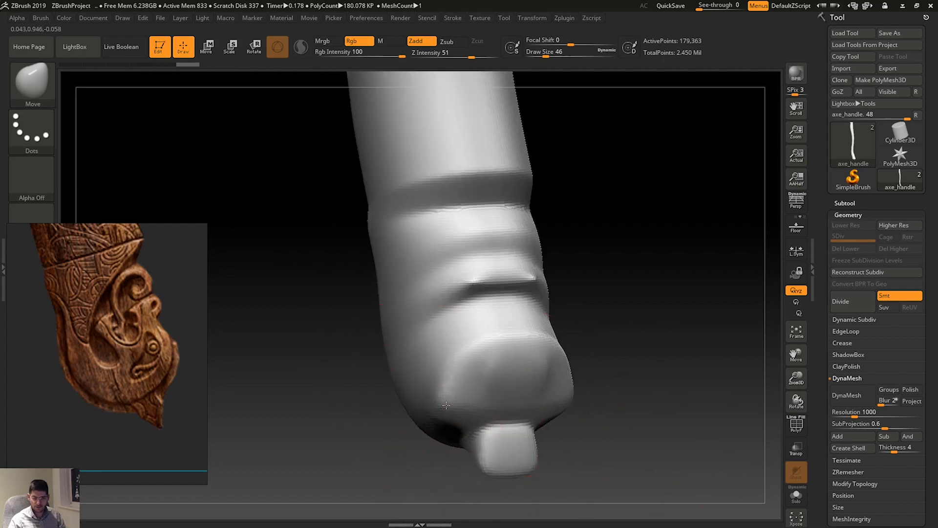
left_click_drag(667, 306, 683, 299)
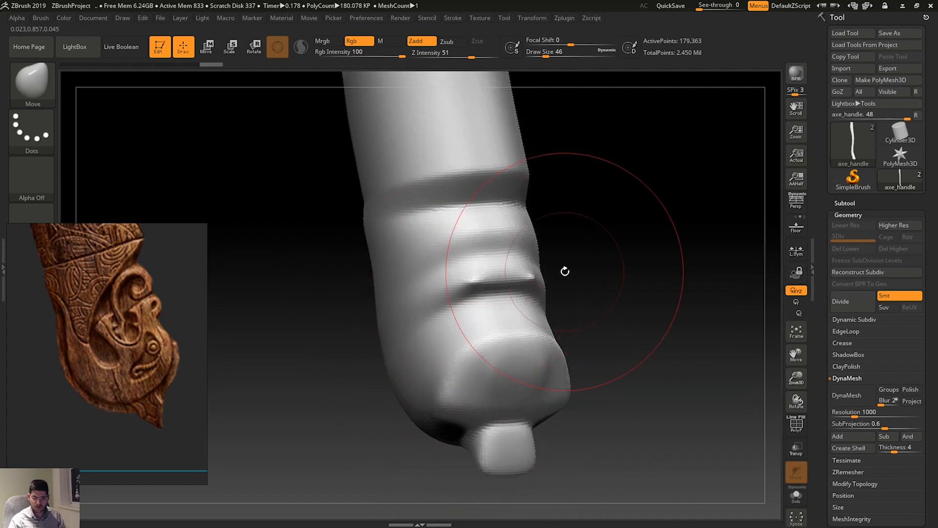
Switch to the ClayBuildup brush at draw size 11, undoing the test carving strokes across the handle end's middle ridge.
key("b")
key("c")
key("b")
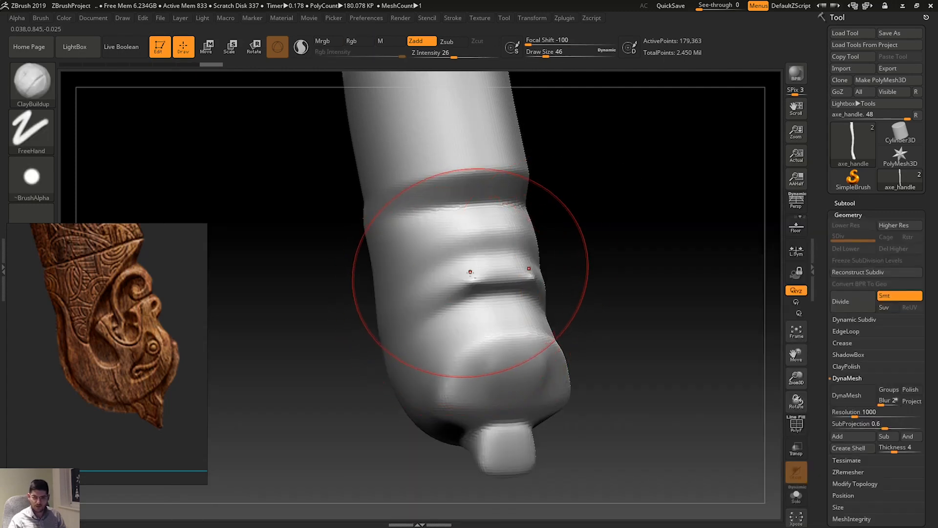
mouse_move(484, 279)
left_mouse_down("alt")
mouse_move(514, 291)
mouse_move(523, 313)
mouse_move(500, 289)
mouse_move(489, 296)
left_mouse_up("alt")
key("ctrl+z")
key("space")
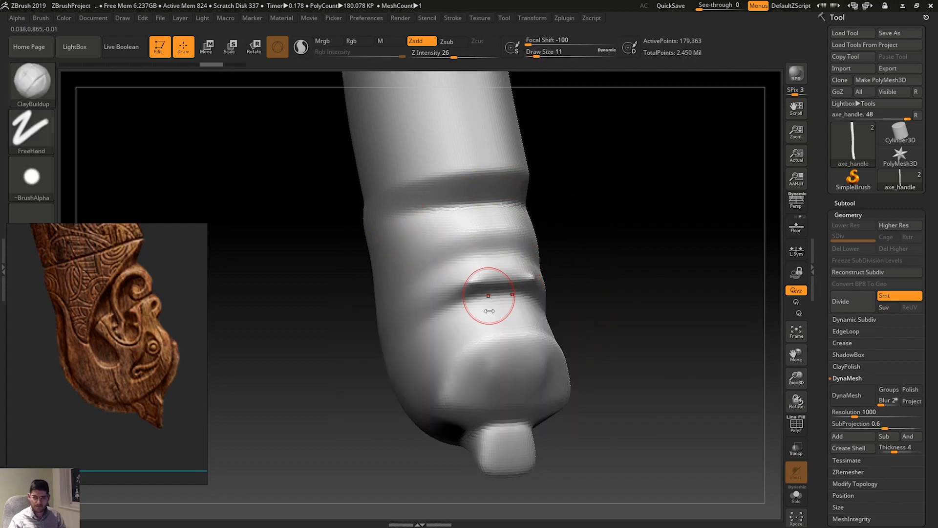
key("ctrl")
key("ctrl+z")
Set the focal shift to -61 and carve down the sharp edge of the handle end's middle ridge.
key("space")
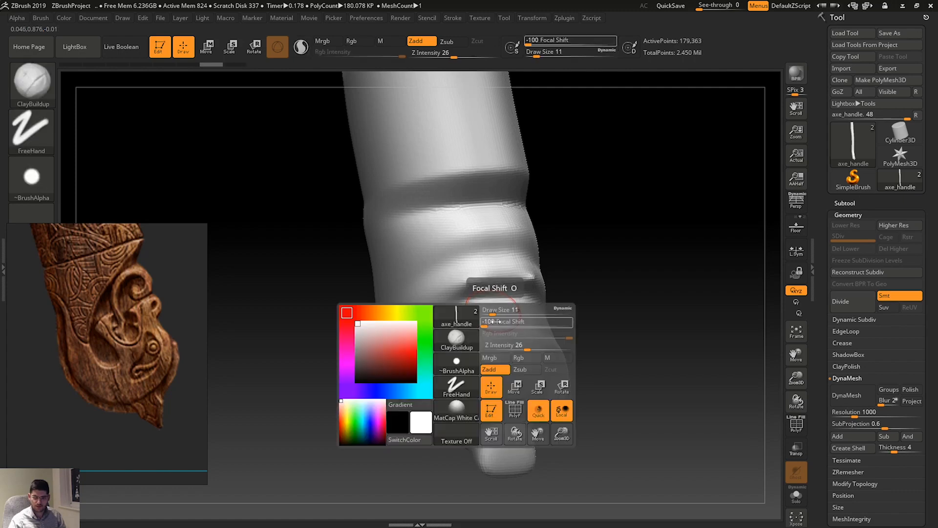
left_click_drag(490, 323, 499, 322)
left_click_drag(476, 282, 465, 284)
key("ctrl+z")
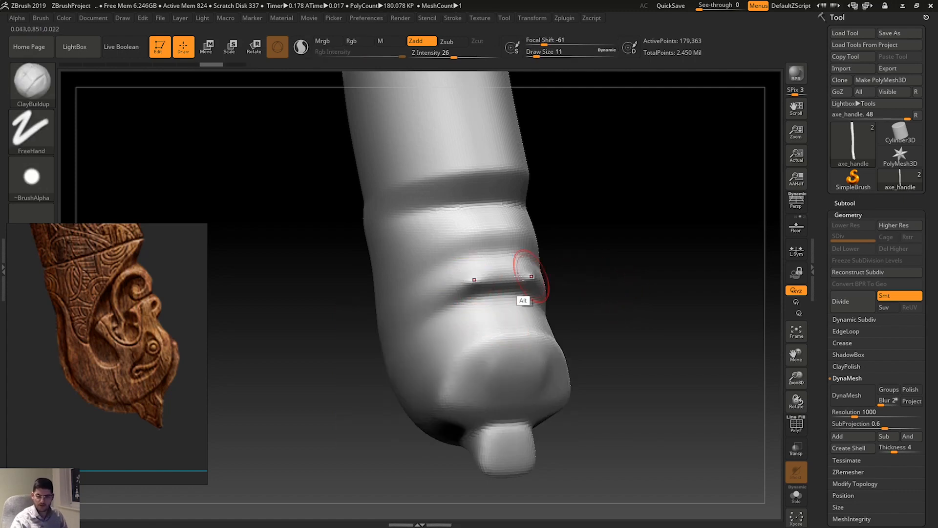
mouse_move(463, 286)
left_mouse_down("alt")
mouse_move(490, 281)
mouse_move(459, 285)
left_mouse_up("alt")
left_click_drag(568, 281, 599, 280)
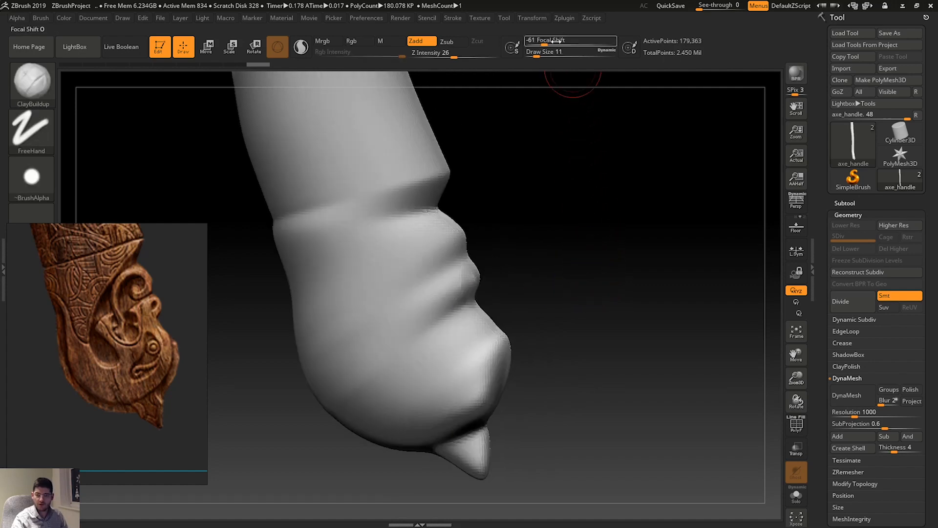
Try ClayBuildup rings on the two upper front bumps and a stroke on the front bulge, undoing them.
left_click(533, 18)
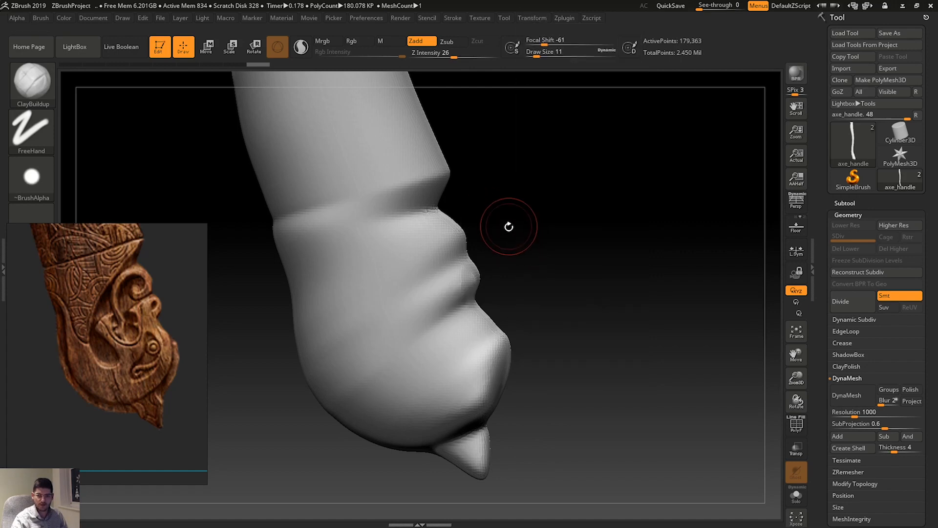
mouse_move(438, 289)
left_mouse_down()
mouse_move(394, 305)
mouse_move(440, 368)
left_mouse_up()
left_click_drag(572, 318, 476, 305)
mouse_move(320, 356)
left_mouse_down()
mouse_move(401, 367)
mouse_move(415, 346)
left_mouse_up()
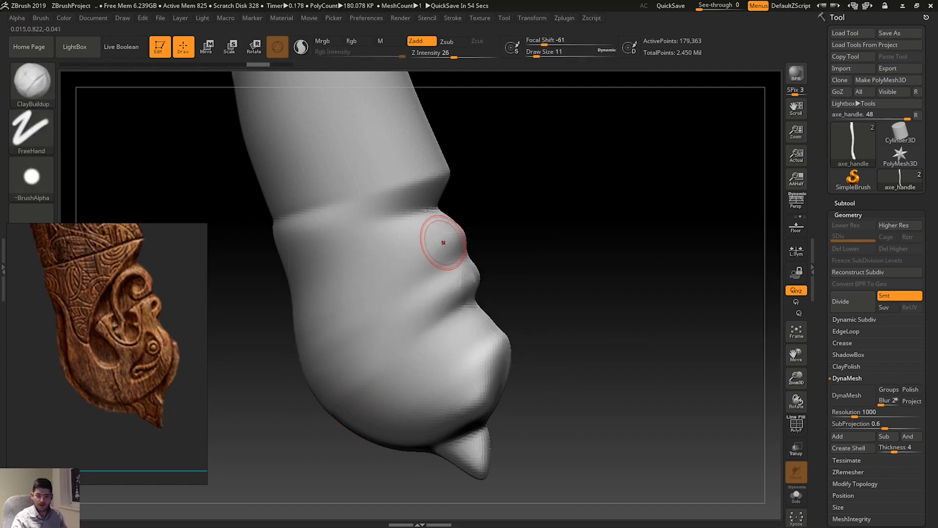
mouse_move(444, 243)
left_mouse_down()
mouse_move(455, 254)
mouse_move(425, 254)
mouse_move(440, 225)
mouse_move(429, 249)
mouse_move(488, 352)
mouse_move(488, 342)
mouse_move(487, 387)
left_mouse_up()
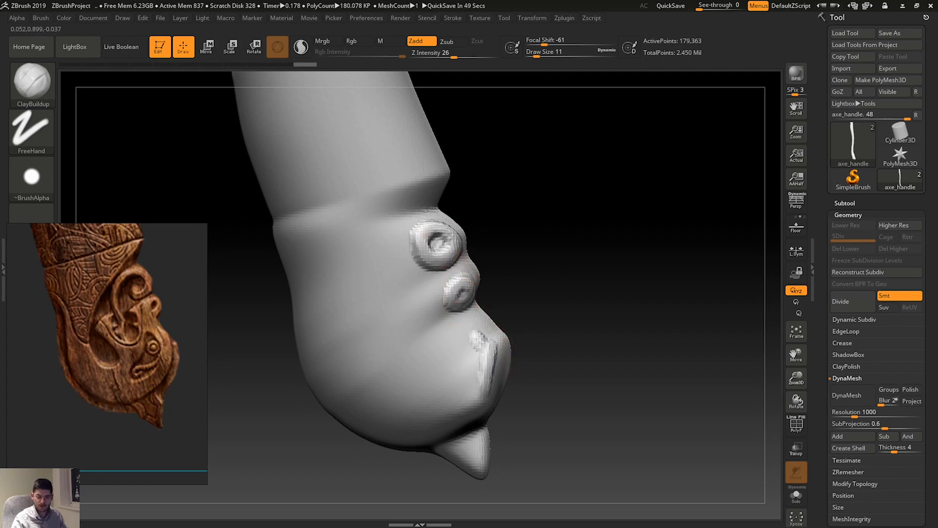
key("ctrl+z")
key("ctrl+z")
key("ctrl+z")
key("ctrl+z")
key("ctrl+z")
key("ctrl+z")
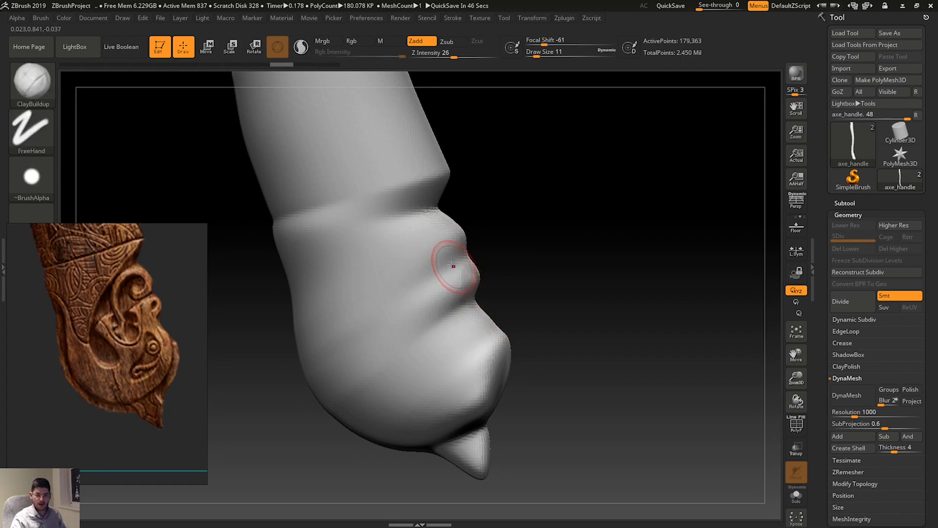
key("ctrl+z")
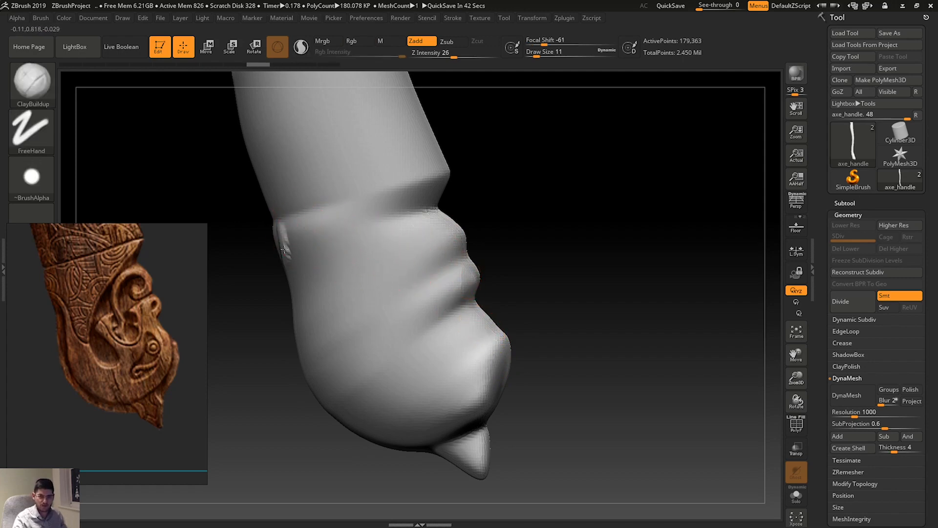
Set Z Intensity to 9 and trace the band's lower edge and the V-shaped panel below it, working into the panel's back corner.
key("space")
left_click_drag(310, 277, 299, 277)
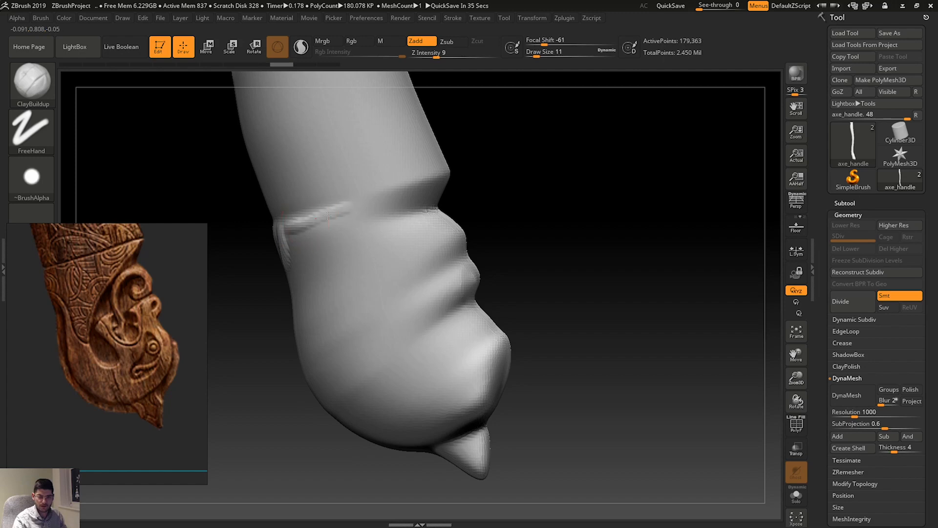
mouse_move(328, 215)
left_mouse_down()
mouse_move(435, 179)
mouse_move(378, 256)
mouse_move(353, 335)
mouse_move(341, 326)
left_mouse_up()
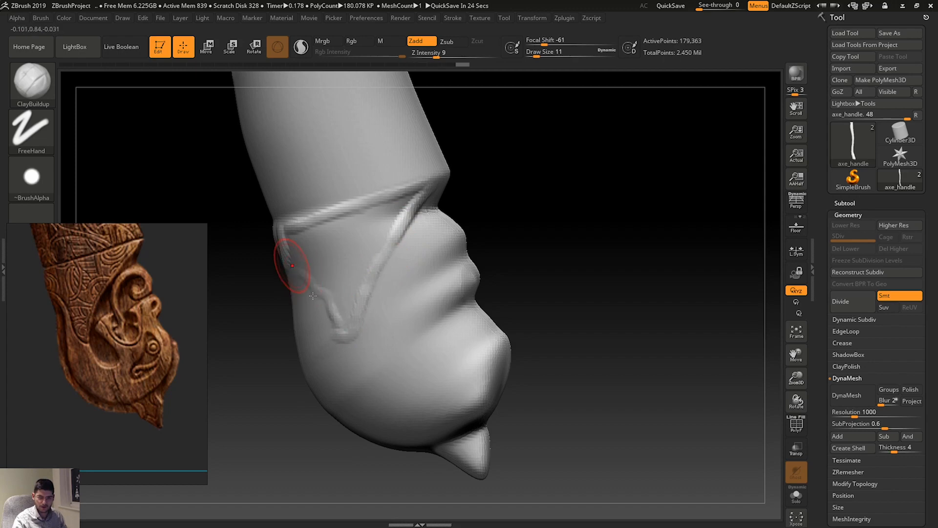
left_click_drag(295, 243, 317, 262)
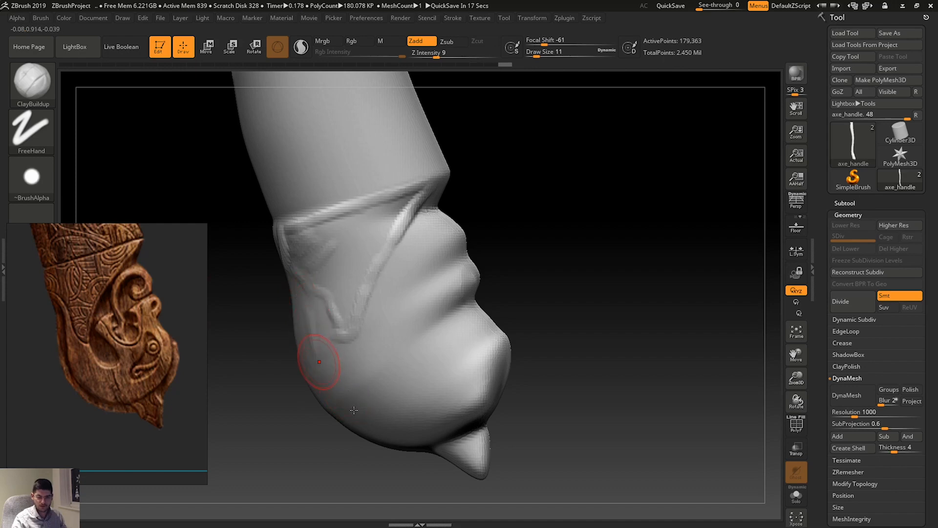
Trace a border line along the handle end's rounded back and underside, continuing up the front bulge.
left_click_drag(318, 349, 326, 375)
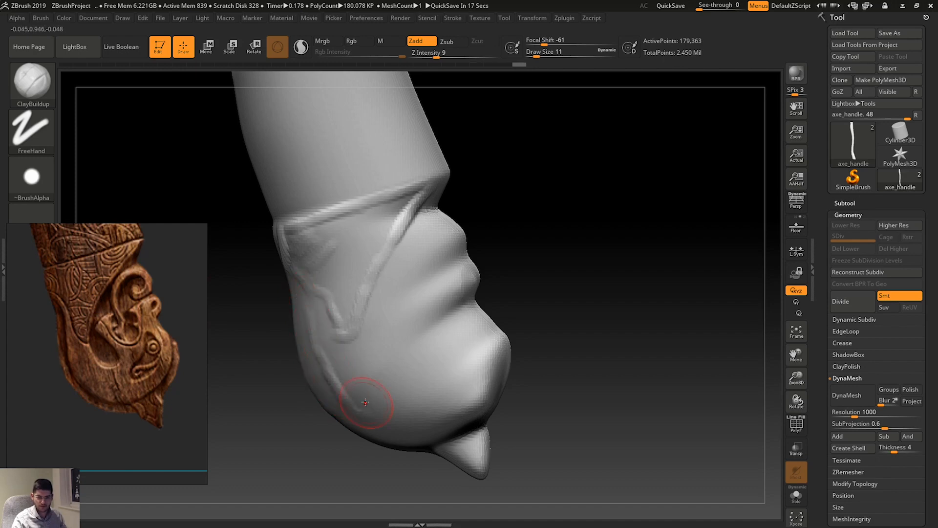
mouse_move(351, 408)
left_mouse_down()
mouse_move(430, 417)
mouse_move(478, 398)
mouse_move(487, 380)
mouse_move(473, 399)
mouse_move(434, 416)
left_mouse_up()
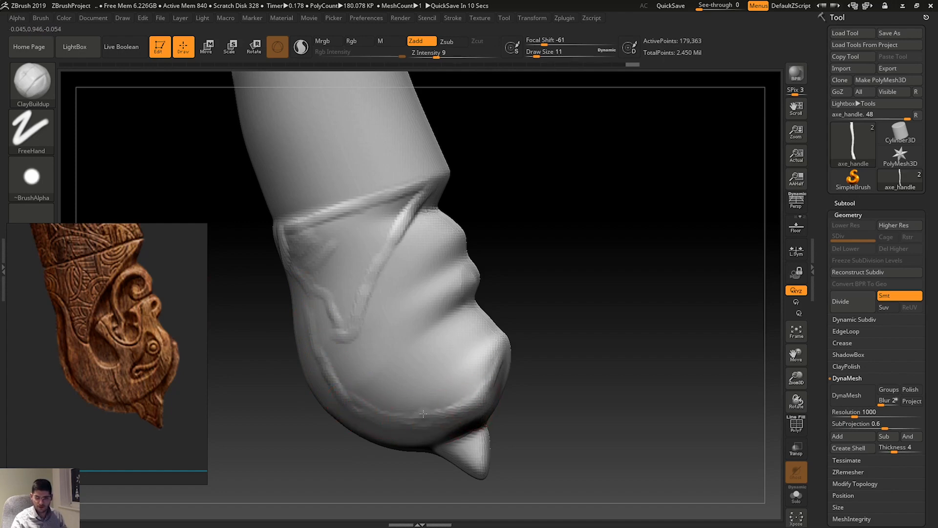
left_click_drag(497, 352, 490, 324)
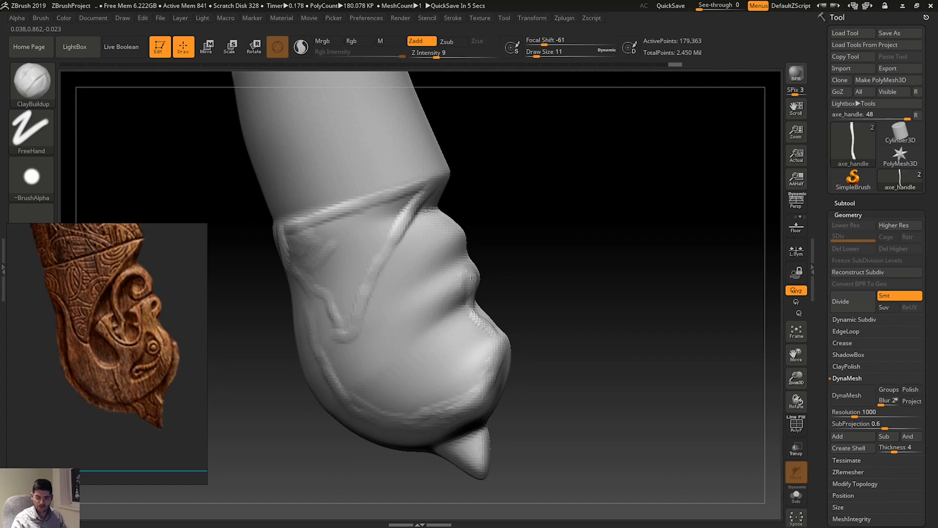
Sculpt the side of the middle front bump and the cheek area of the front bulge below it with ClayBuildup.
mouse_move(471, 275)
left_mouse_down()
mouse_move(447, 251)
mouse_move(455, 279)
left_mouse_up()
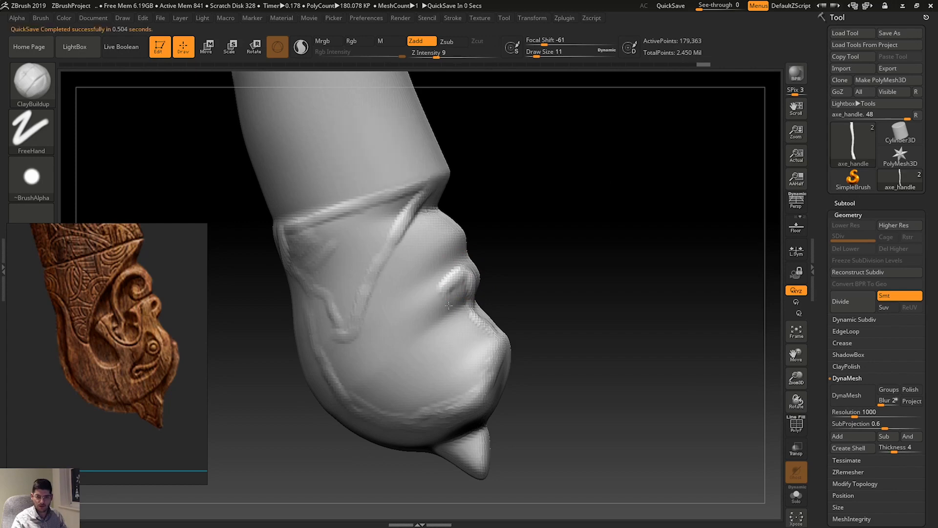
left_click_drag(448, 285, 449, 289)
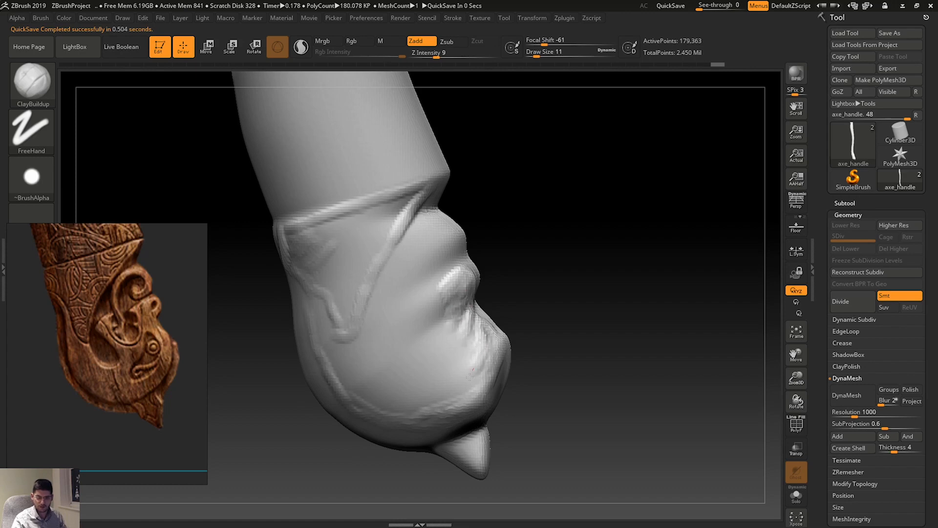
mouse_move(484, 378)
left_mouse_down()
mouse_move(460, 361)
mouse_move(473, 311)
left_mouse_up()
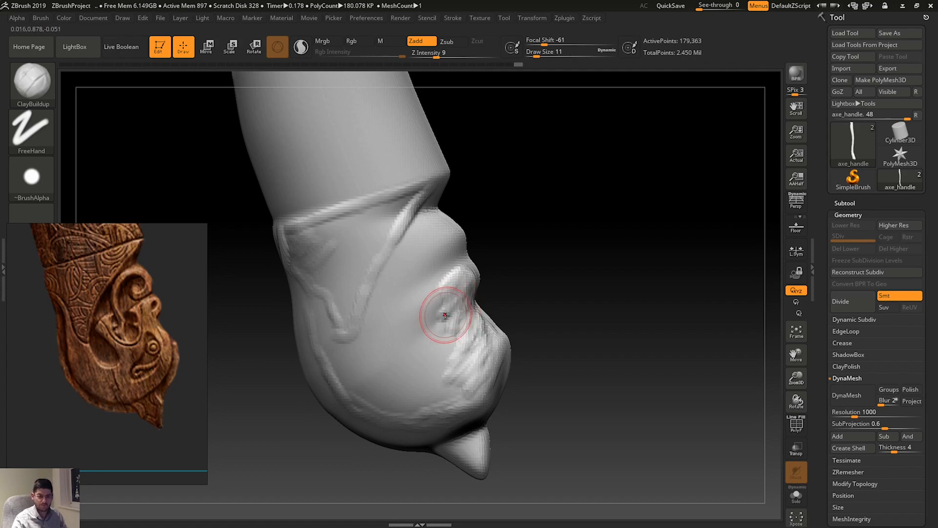
Block in the curled, interlaced strap shapes between the V-shaped panel's point and the front bulge, smoothing part of them.
mouse_move(445, 304)
left_mouse_down()
mouse_move(435, 290)
mouse_move(445, 316)
mouse_move(421, 336)
mouse_move(391, 309)
mouse_move(403, 299)
mouse_move(406, 313)
mouse_move(387, 321)
mouse_move(384, 336)
left_mouse_up()
left_click_drag(384, 339, 390, 331, "shift")
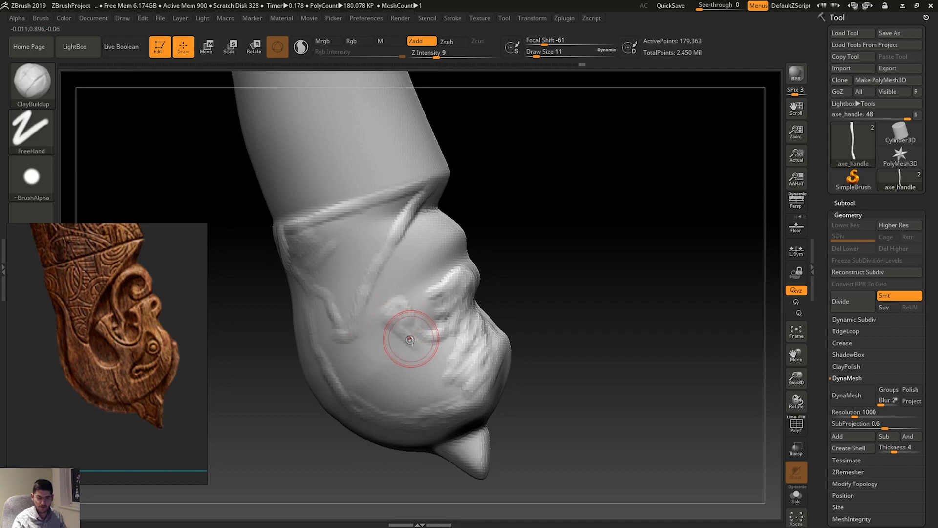
mouse_move(412, 355)
left_mouse_down()
mouse_move(422, 345)
mouse_move(395, 358)
left_mouse_up()
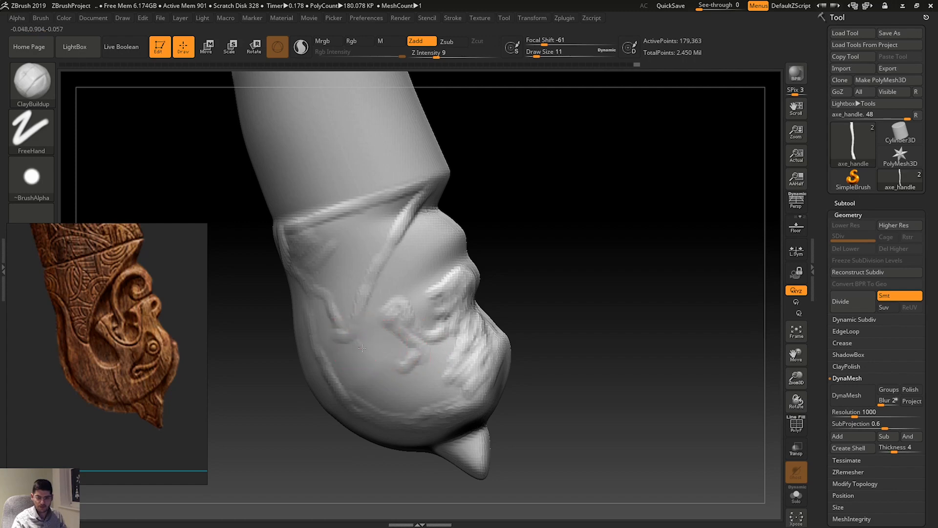
mouse_move(419, 348)
left_mouse_down()
mouse_move(356, 356)
mouse_move(357, 325)
left_mouse_up()
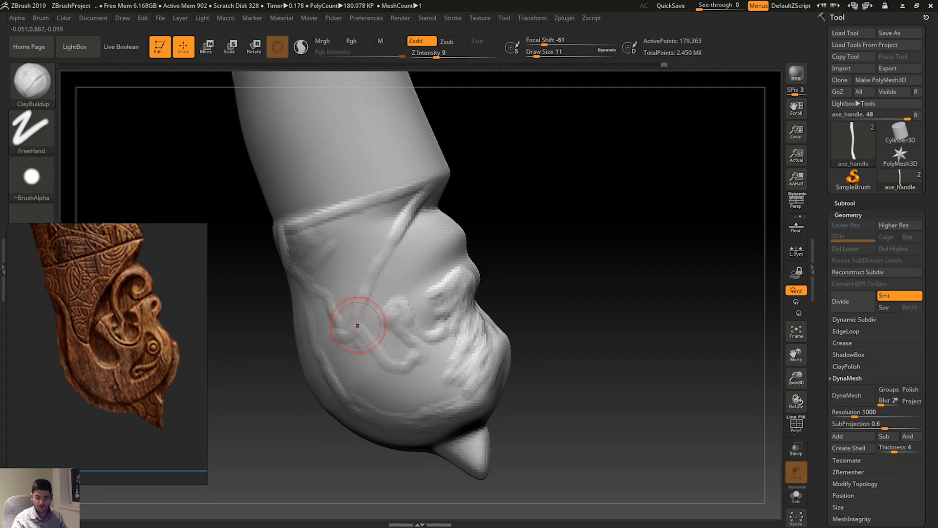
key("shift")
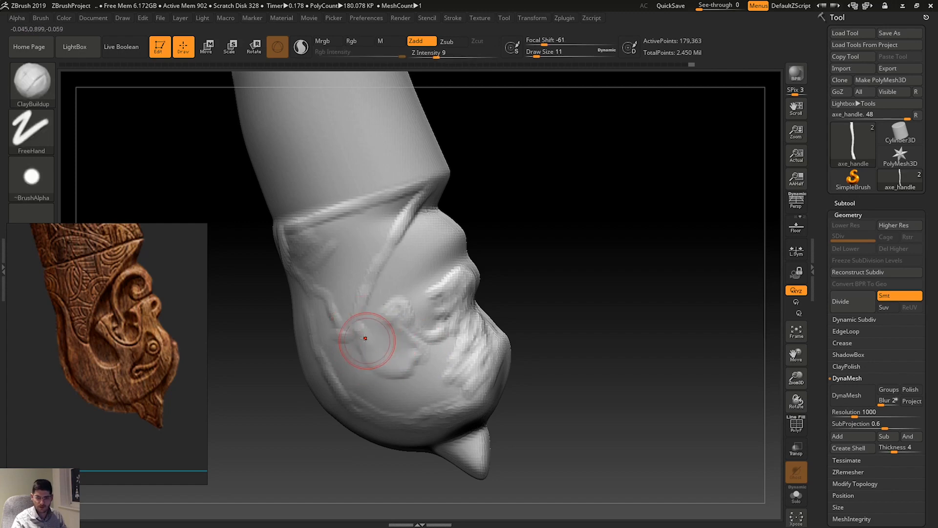
mouse_move(380, 359)
left_mouse_down()
mouse_move(411, 349)
mouse_move(400, 361)
mouse_move(354, 342)
left_mouse_up()
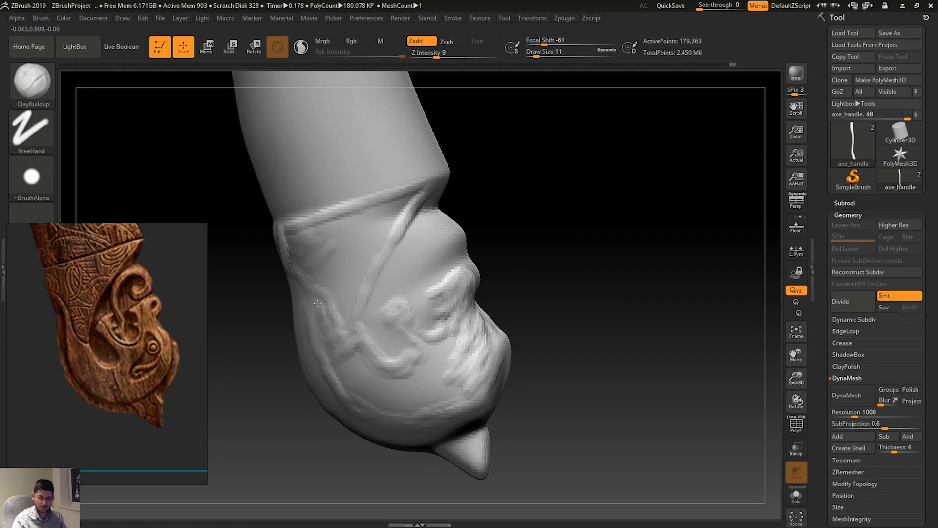
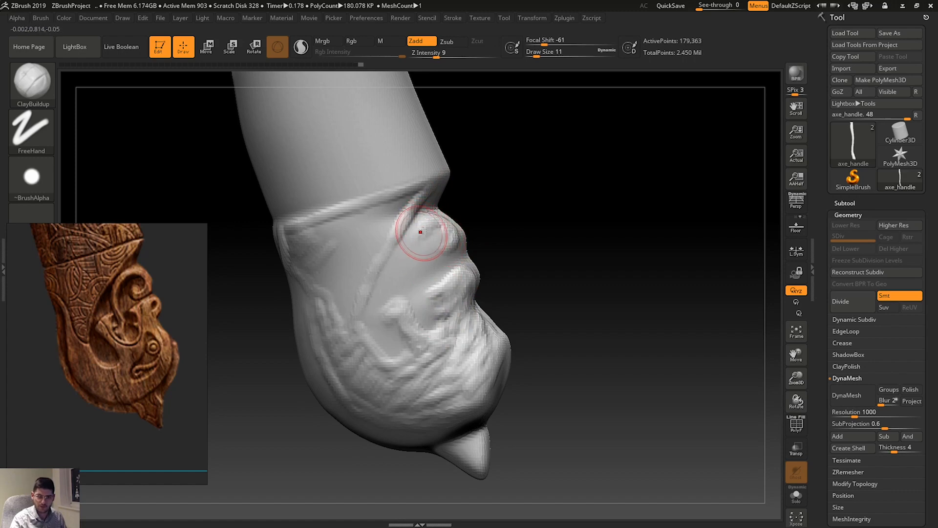
Shape the curl that wraps around the upper front bump and runs down toward the middle bump.
left_click_drag(421, 231, 415, 277)
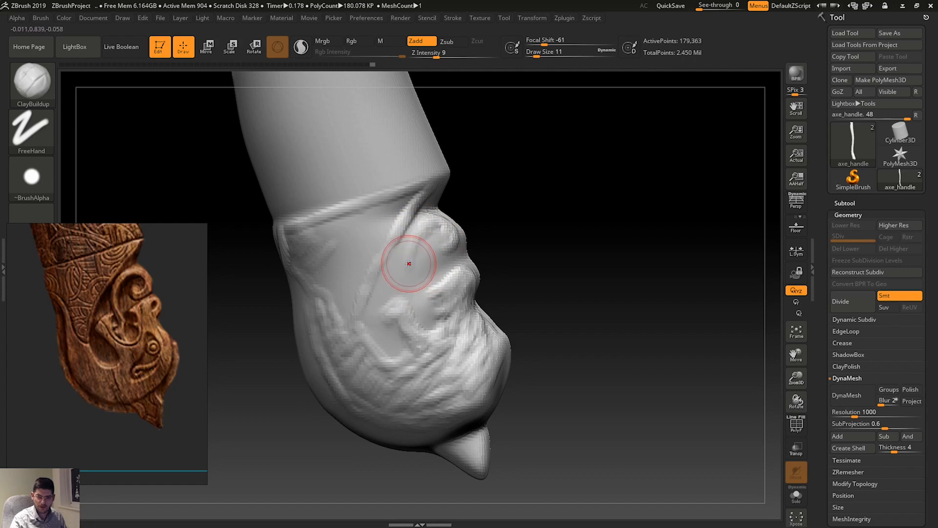
mouse_move(410, 280)
left_mouse_down()
mouse_move(419, 235)
mouse_move(439, 227)
mouse_move(441, 256)
left_mouse_up()
left_click_drag(420, 296, 430, 302)
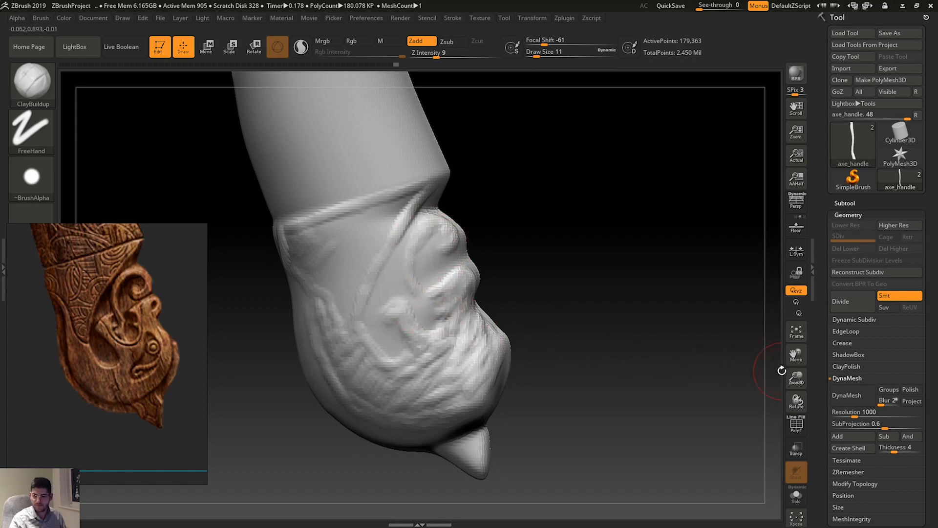
Set Draw Size to 7 and Focal Shift to -100, and build up the curl around the upper front bump and its stem.
key("space")
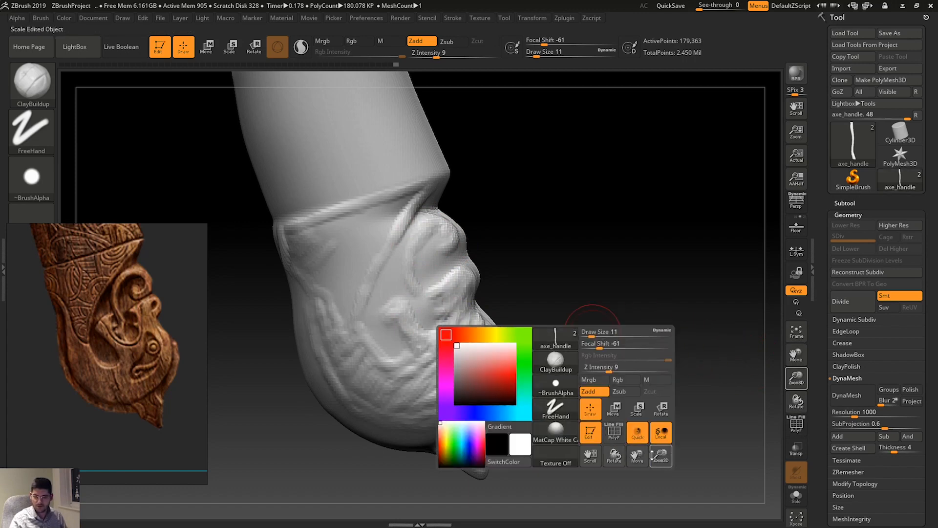
left_click_drag(652, 456, 652, 518)
key("space")
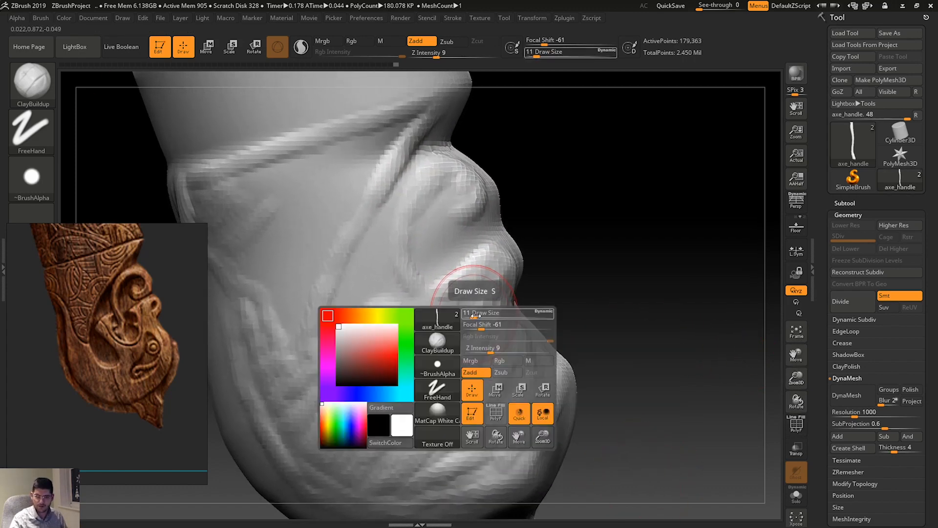
left_click_drag(475, 317, 465, 328)
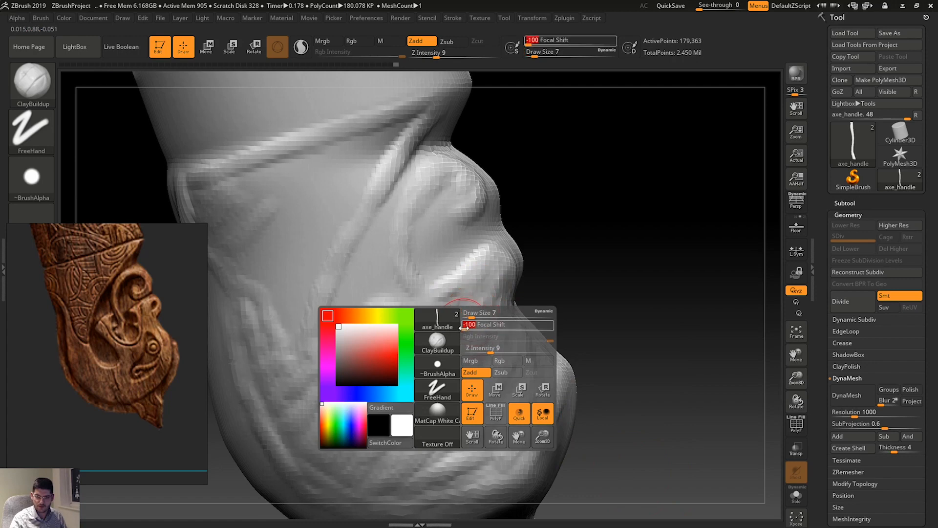
mouse_move(405, 231)
left_mouse_down()
mouse_move(409, 246)
mouse_move(410, 220)
mouse_move(459, 199)
left_mouse_up()
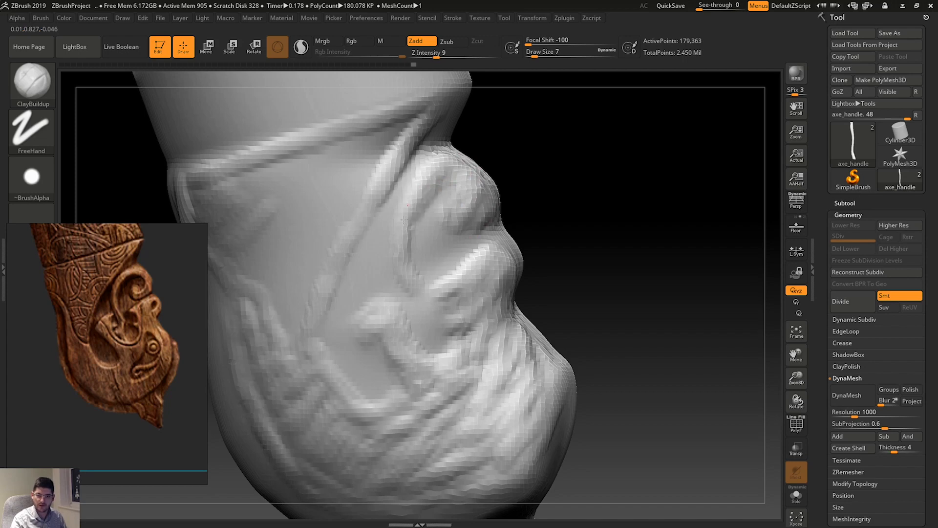
left_click_drag(408, 241, 412, 249)
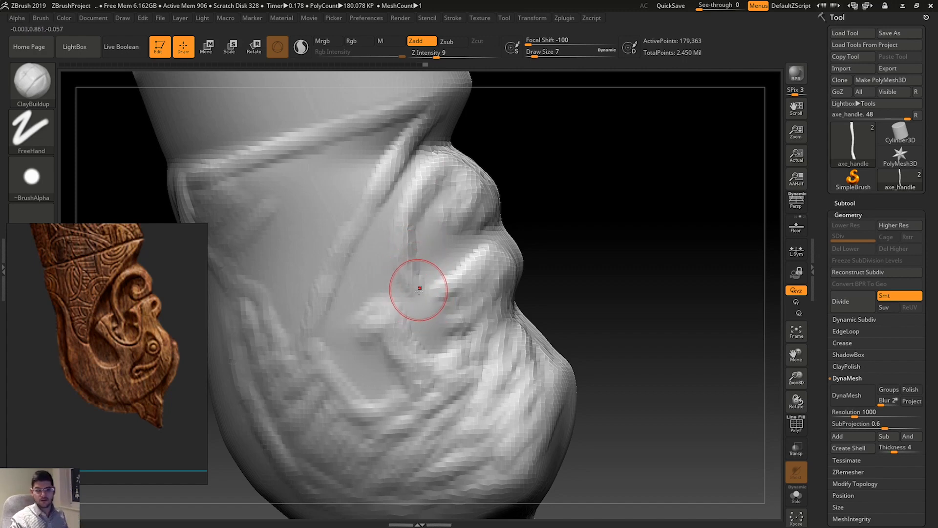
Carve the recesses between the curl's stem and the middle bump, and rebuild the rounded strap end beside them.
mouse_move(433, 288)
left_mouse_down("alt")
mouse_move(441, 299)
mouse_move(455, 291)
mouse_move(449, 310)
mouse_move(449, 297)
mouse_move(408, 293)
mouse_move(424, 318)
mouse_move(420, 335)
left_mouse_up("alt")
mouse_move(420, 335)
left_mouse_down()
mouse_move(435, 362)
mouse_move(430, 357)
left_mouse_up()
mouse_move(412, 318)
left_mouse_down("alt")
mouse_move(406, 335)
mouse_move(365, 335)
mouse_move(401, 383)
left_mouse_up("alt")
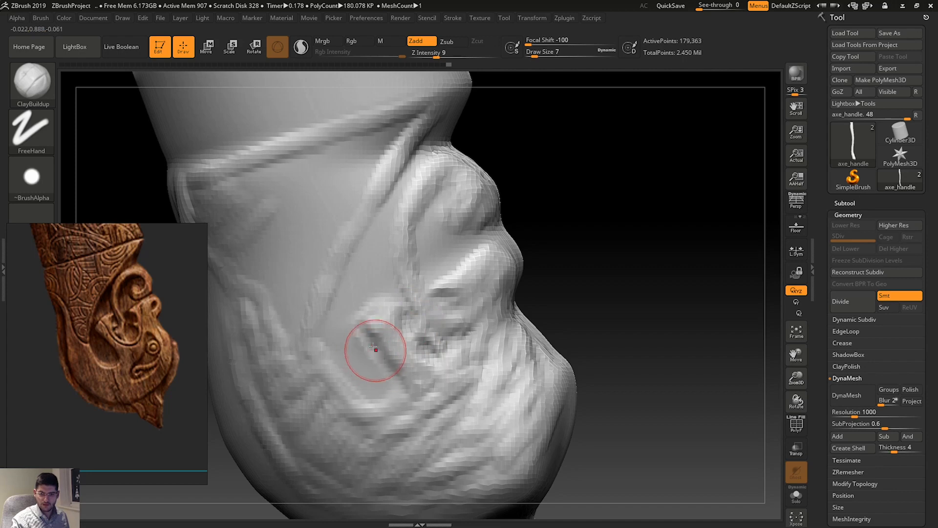
left_click_drag(371, 329, 411, 387, "alt")
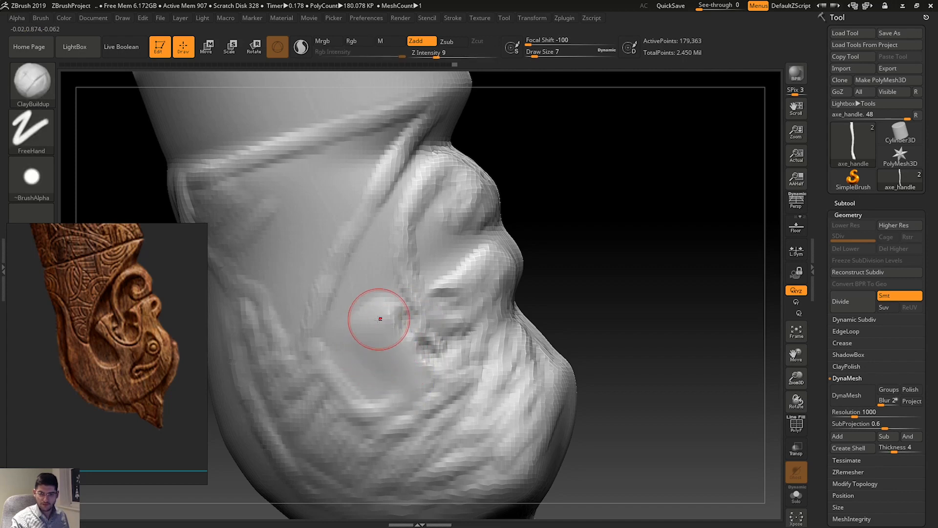
mouse_move(381, 318)
left_mouse_down()
mouse_move(376, 335)
mouse_move(357, 335)
mouse_move(404, 323)
mouse_move(381, 361)
left_mouse_up()
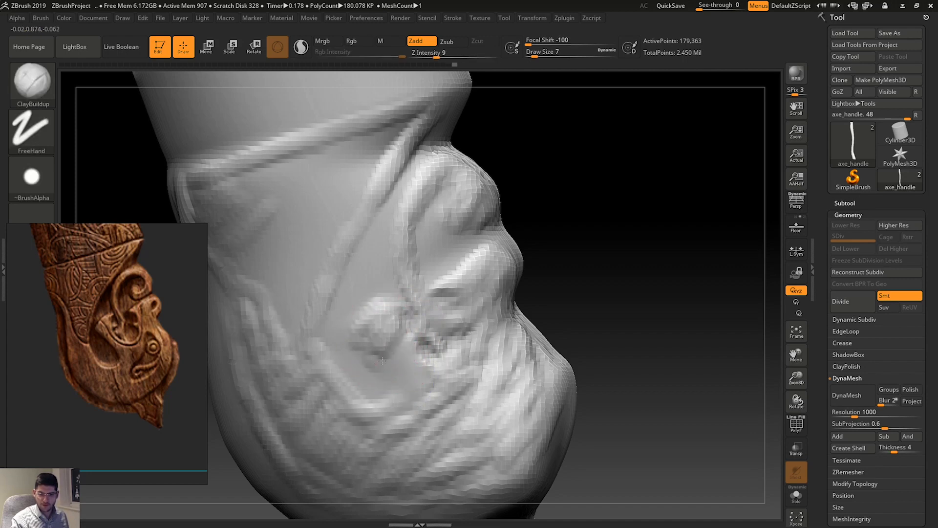
mouse_move(429, 383)
left_mouse_down()
mouse_move(380, 428)
mouse_move(455, 410)
mouse_move(477, 366)
mouse_move(461, 355)
left_mouse_up()
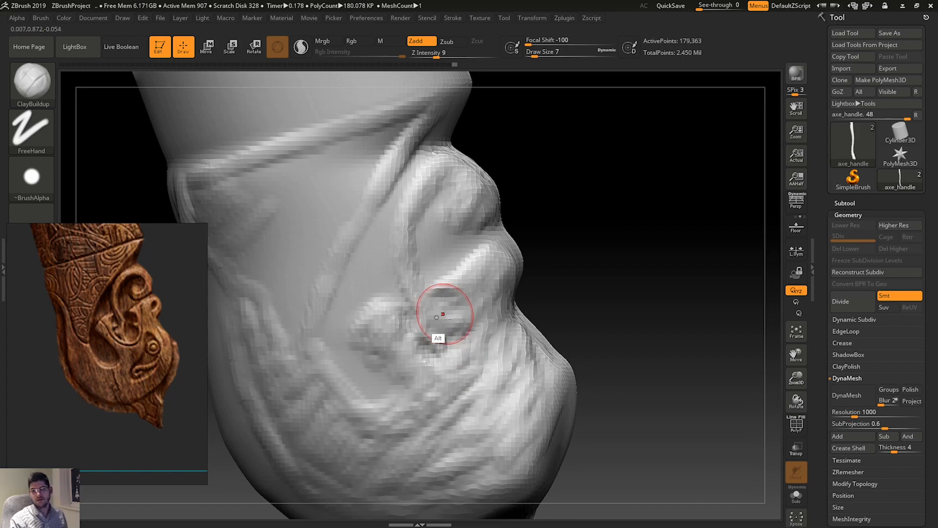
left_click_drag(443, 313, 443, 303, "alt")
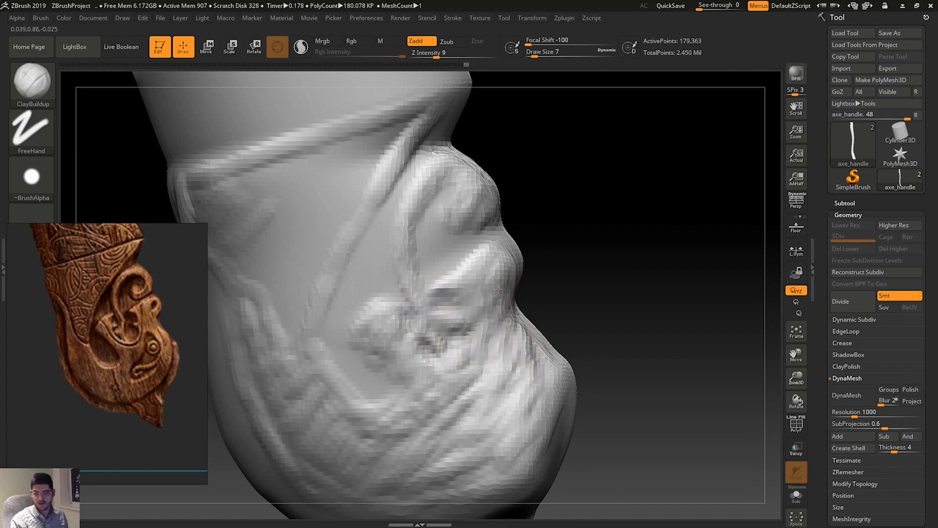
Hollow out the spiral on the upper front bump and thicken the band that curls around it and runs down its stem.
left_click_drag(494, 252, 498, 246)
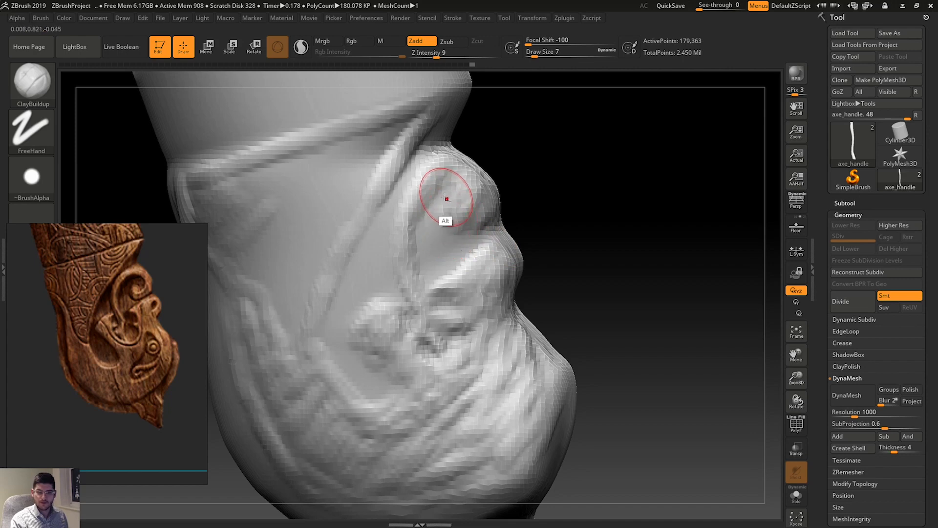
mouse_move(443, 210)
left_mouse_down("alt")
mouse_move(439, 186)
mouse_move(428, 215)
mouse_move(437, 221)
mouse_move(460, 183)
mouse_move(450, 182)
left_mouse_up("alt")
left_click_drag(492, 210, 471, 226)
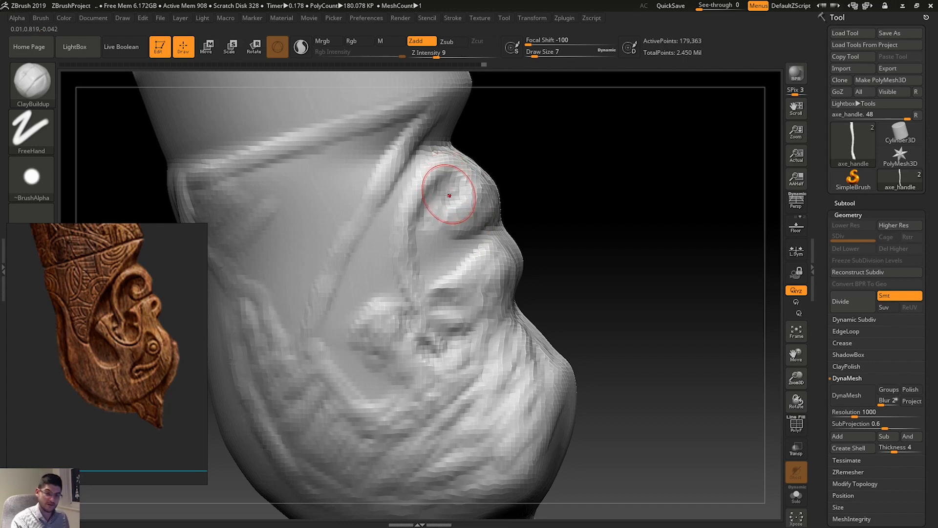
mouse_move(448, 188)
left_mouse_down()
mouse_move(446, 168)
mouse_move(418, 189)
mouse_move(411, 209)
left_mouse_up()
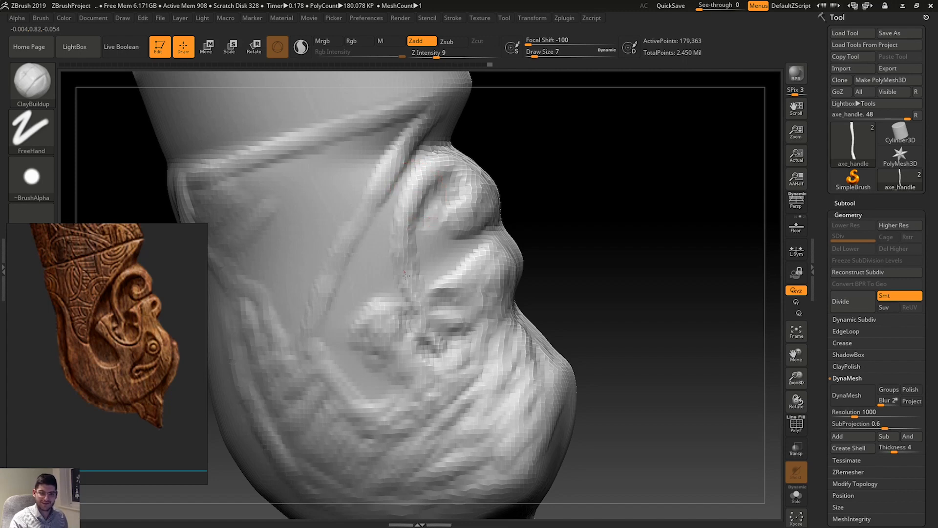
left_click_drag(410, 267, 415, 286)
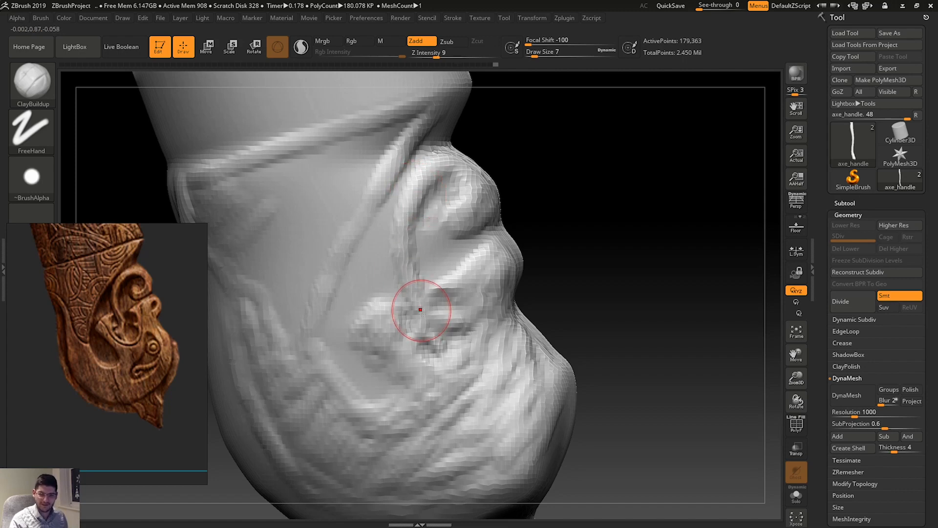
Build up the hooked strap beside the stem and fill the surface below the V-shaped panel's point toward the front bulge.
left_click_drag(374, 323, 374, 328)
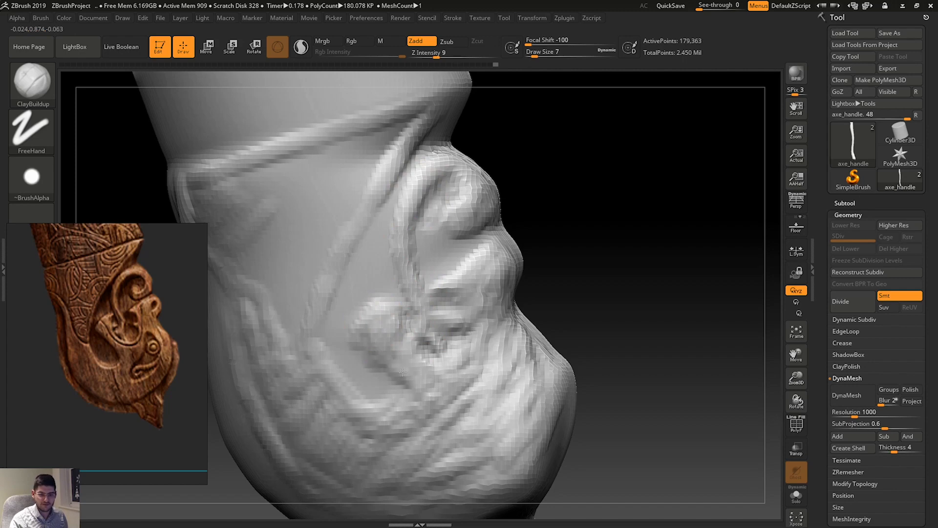
left_click_drag(403, 372, 400, 374)
left_click_drag(324, 360, 303, 356)
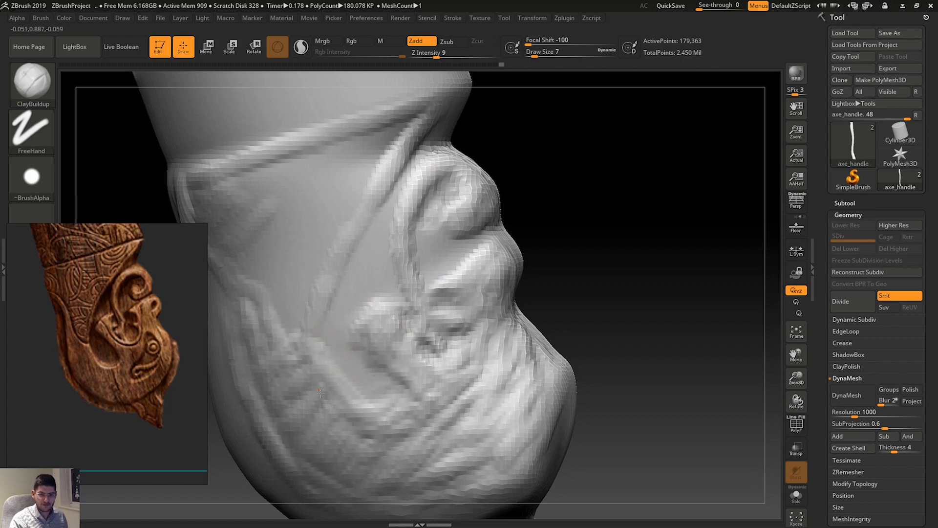
mouse_move(389, 444)
left_mouse_down()
mouse_move(455, 406)
mouse_move(462, 417)
mouse_move(468, 381)
mouse_move(449, 367)
left_mouse_up()
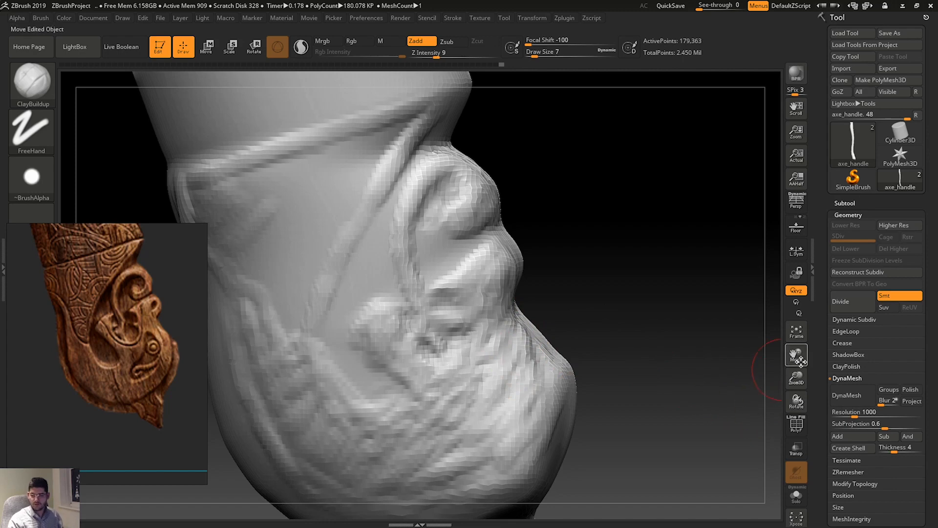
Increase Draw Size to 17 and layer clay over the V-shaped panel and the rounded area behind the straps.
left_click_drag(796, 354, 828, 332)
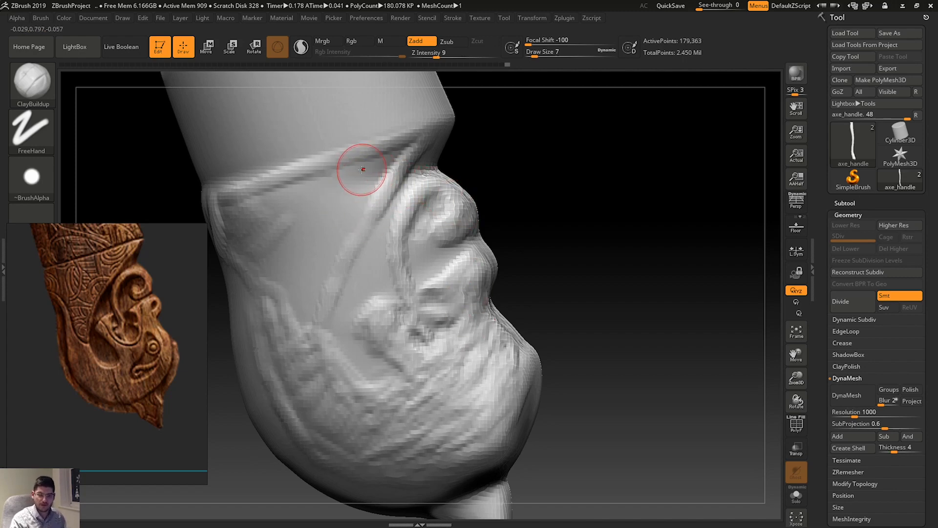
key("space")
mouse_move(369, 169)
left_mouse_down()
mouse_move(385, 161)
mouse_move(332, 197)
mouse_move(279, 210)
mouse_move(308, 244)
mouse_move(316, 295)
mouse_move(353, 220)
mouse_move(318, 224)
mouse_move(285, 286)
left_mouse_up()
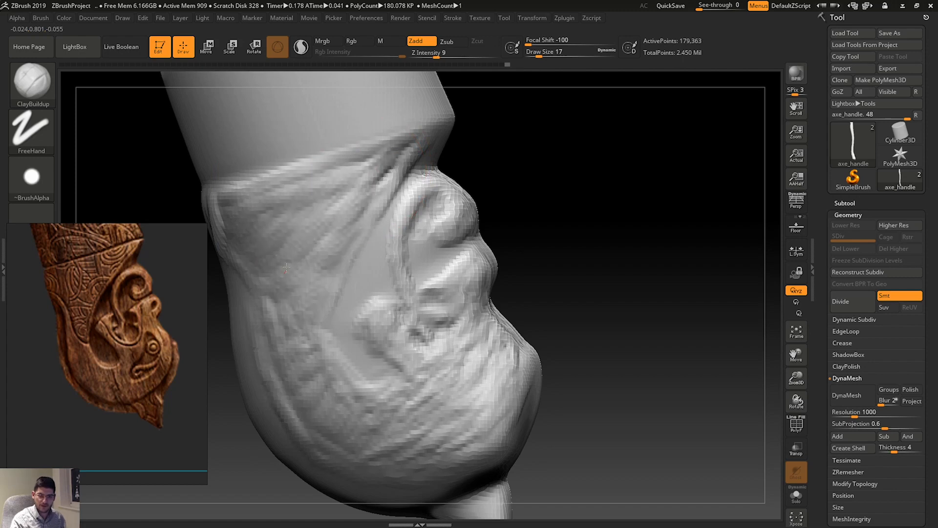
mouse_move(286, 342)
left_mouse_down()
mouse_move(341, 352)
mouse_move(379, 329)
left_mouse_up()
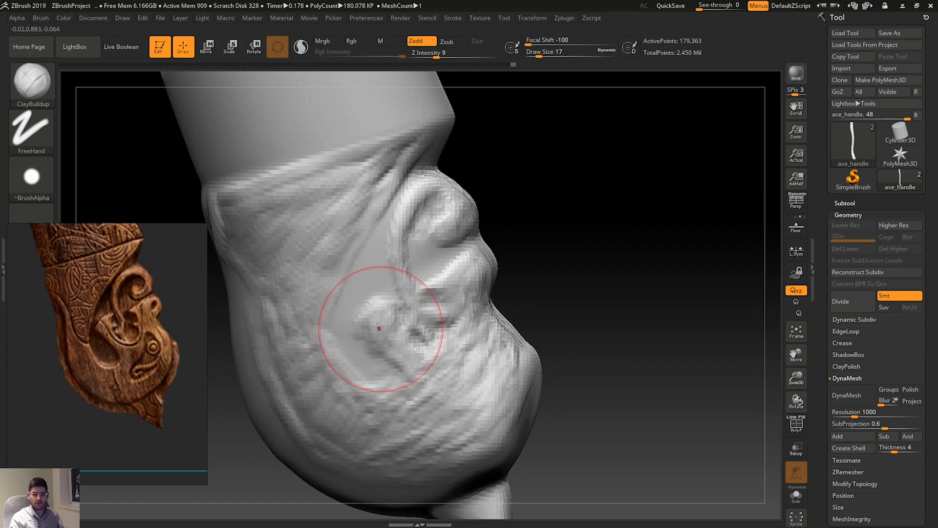
Try smoothing the small pointed tip beneath the handle end, and undo it.
left_click_drag(796, 354, 806, 234)
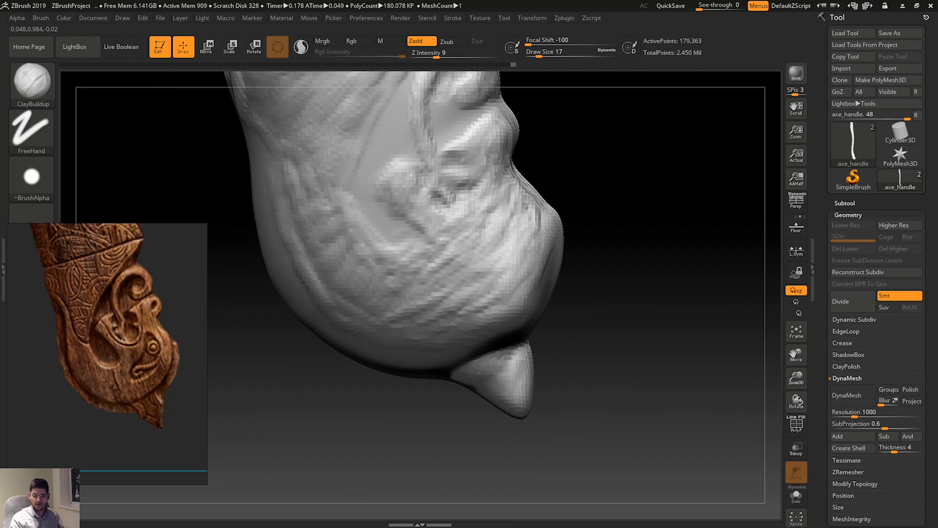
key("shift")
left_click_drag(492, 373, 509, 384, "shift")
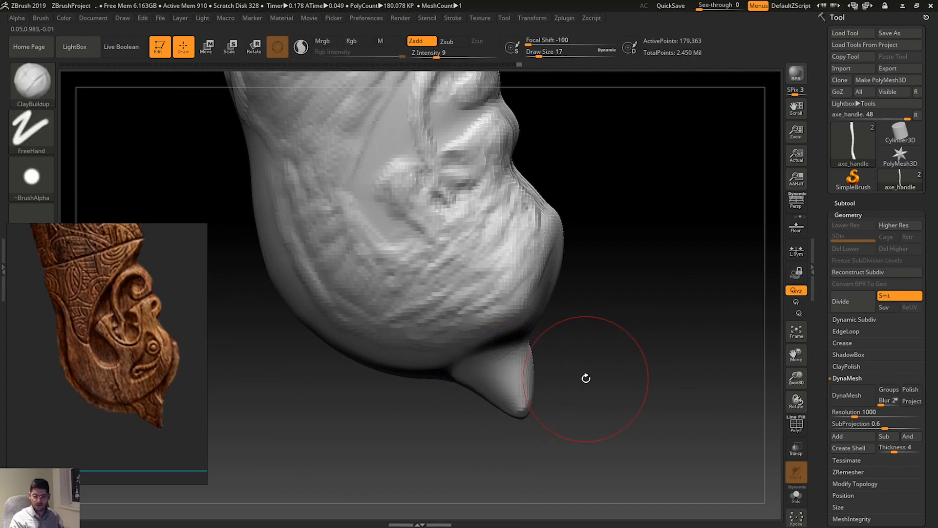
key("ctrl+z")
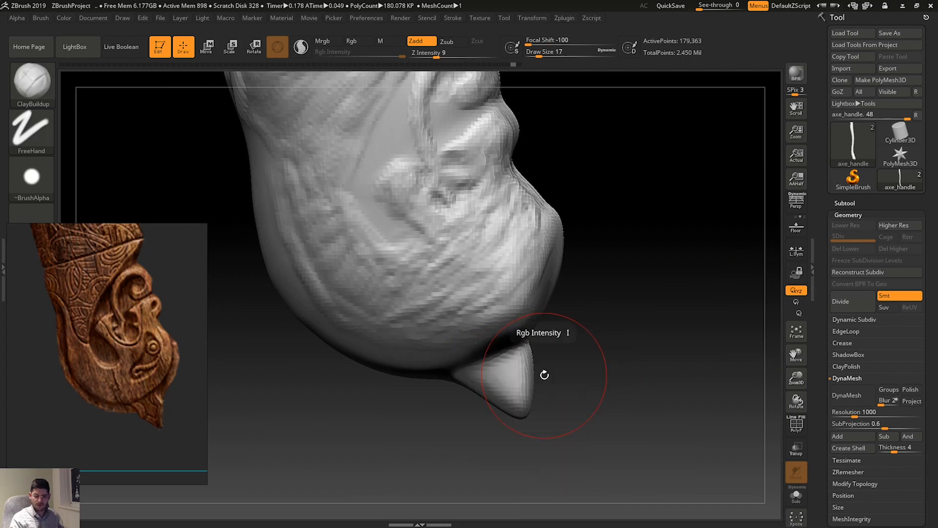
key("b")
key("r")
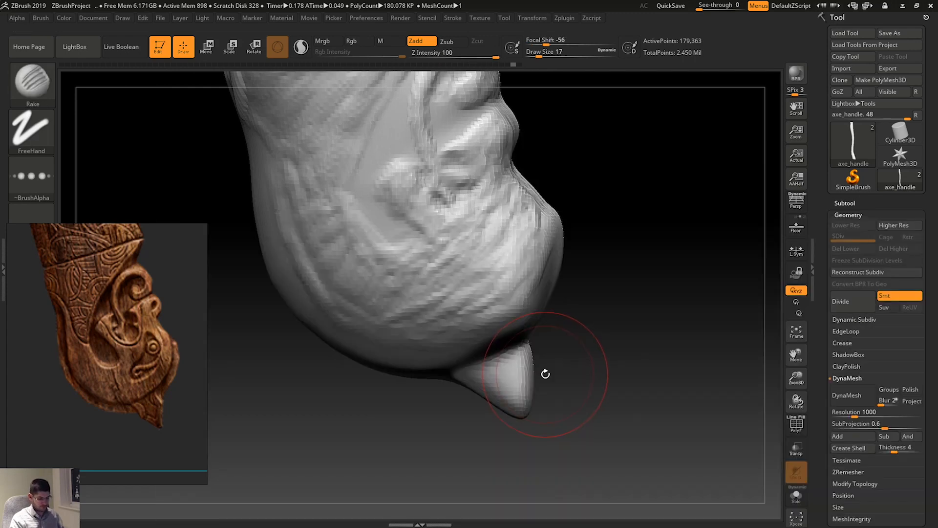
Flatten the sides of the small pointed tip beneath the handle end using TrimDynamic at Draw Size 7.
key("b")
key("t")
key("d")
mouse_move(515, 377)
left_mouse_down()
mouse_move(508, 382)
mouse_move(514, 358)
mouse_move(498, 377)
left_mouse_up()
key("ctrl+z")
key("space")
mouse_move(581, 366)
left_mouse_down()
mouse_move(479, 272)
mouse_move(462, 269)
left_mouse_up()
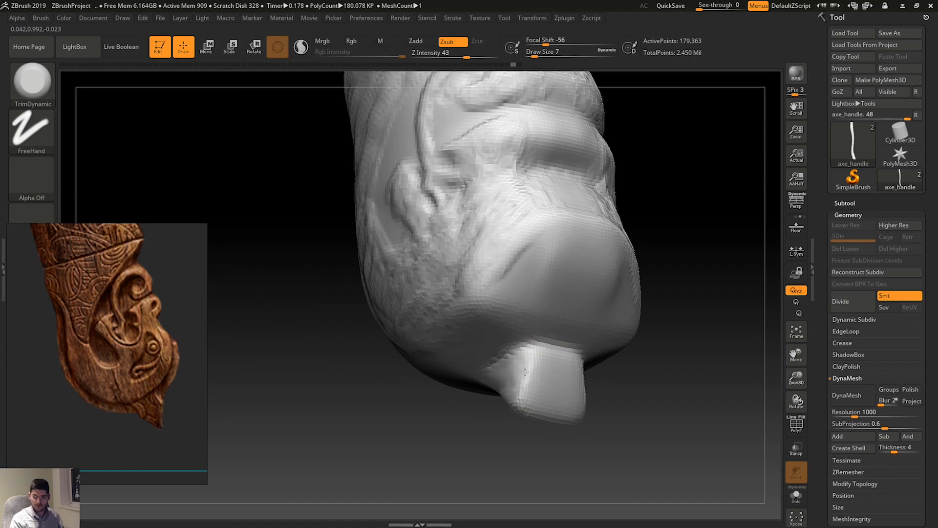
mouse_move(476, 445)
left_mouse_down()
mouse_move(561, 360)
mouse_move(528, 361)
left_mouse_up()
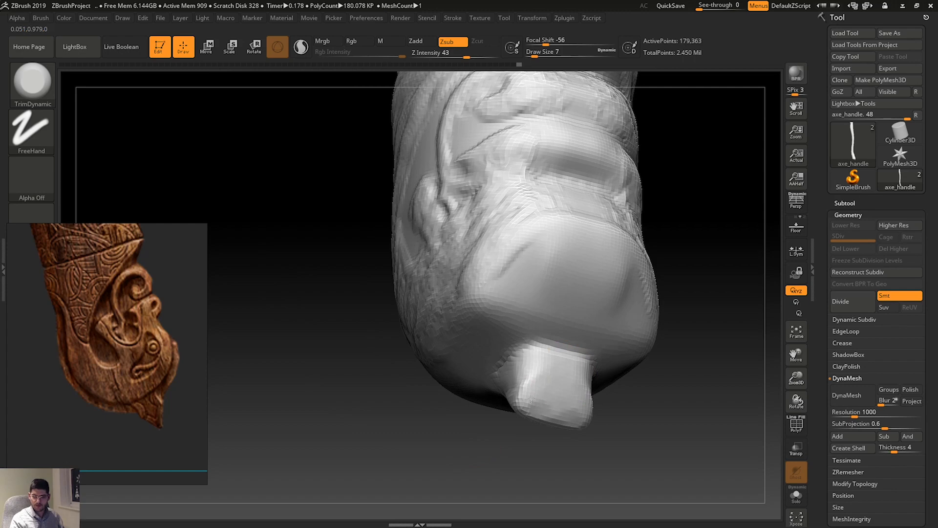
left_click_drag(472, 462, 511, 416)
Build up the side of the lower front bulge over its groove with ClayBuildup and refine the area above the pointed tip.
key("b")
key("c")
key("b")
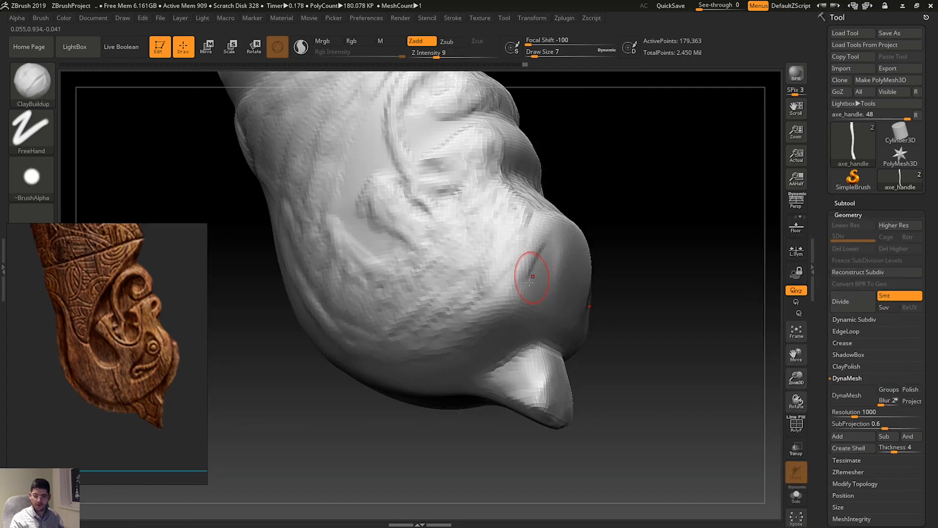
left_click_drag(543, 266, 515, 294)
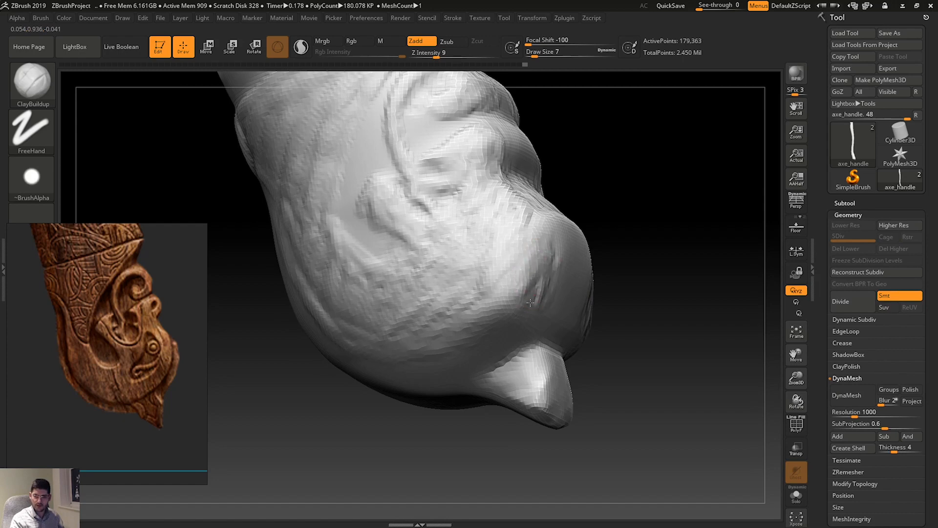
left_click_drag(654, 283, 631, 286)
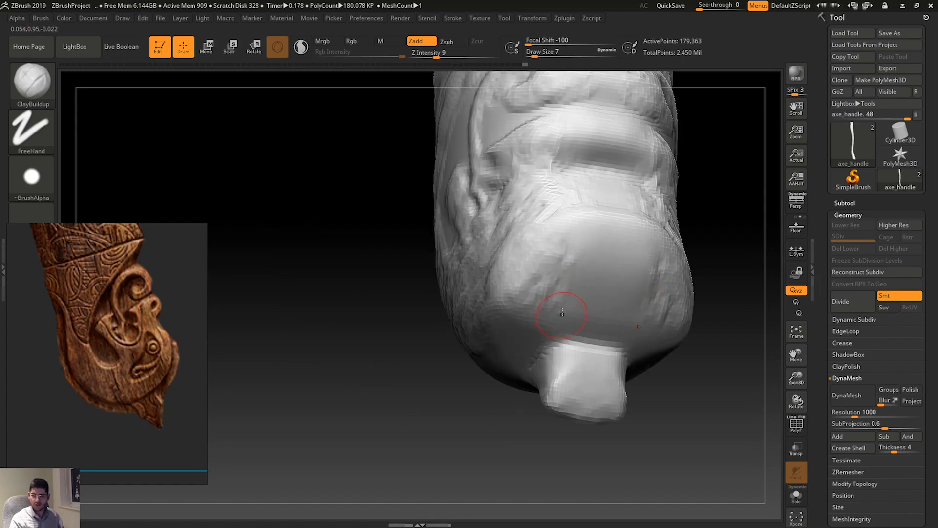
mouse_move(527, 293)
left_mouse_down("alt")
mouse_move(498, 285)
mouse_move(492, 292)
left_mouse_up("alt")
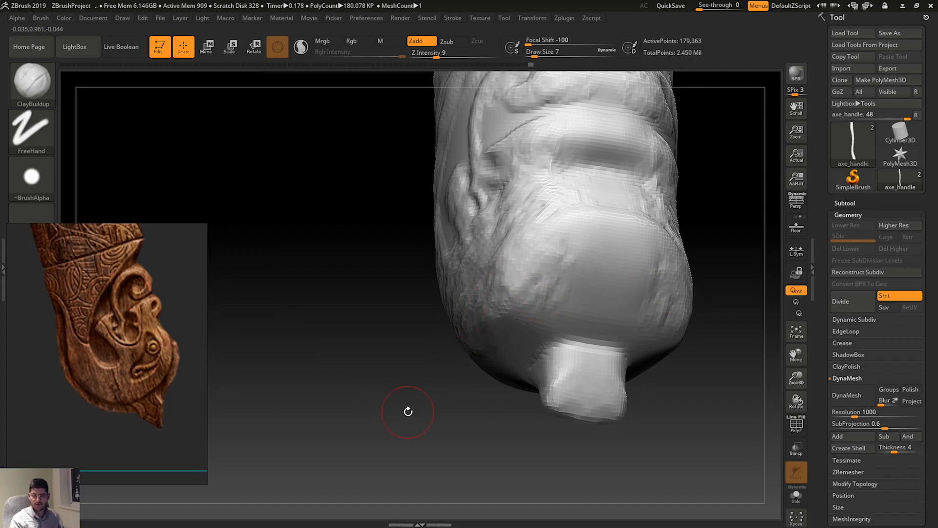
mouse_move(408, 412)
left_mouse_down()
mouse_move(440, 423)
mouse_move(460, 416)
left_mouse_up()
left_click_drag(548, 364, 592, 342, "shift")
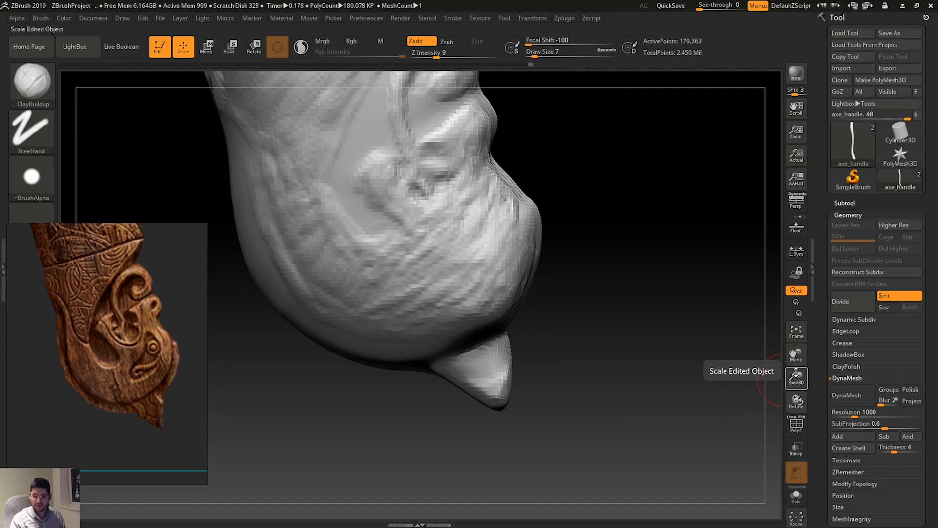
left_click_drag(796, 374, 798, 357)
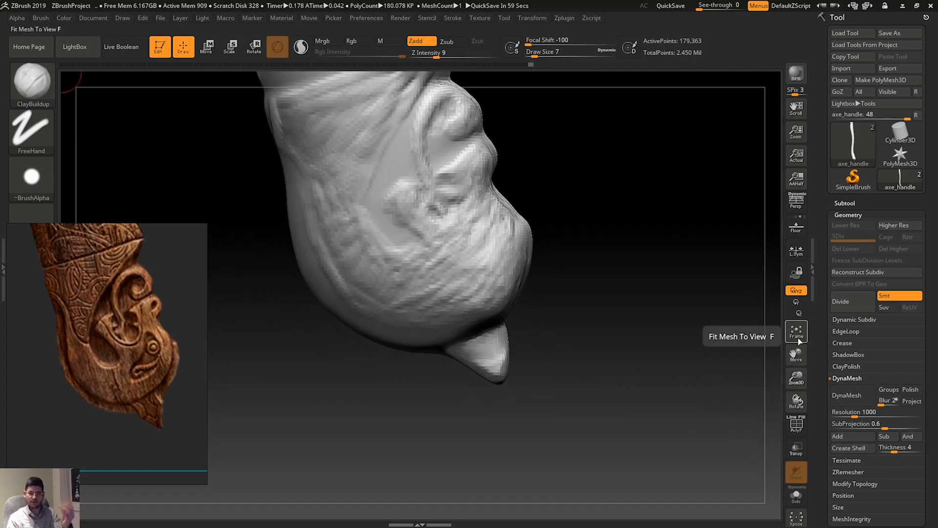
left_click_drag(796, 354, 821, 394)
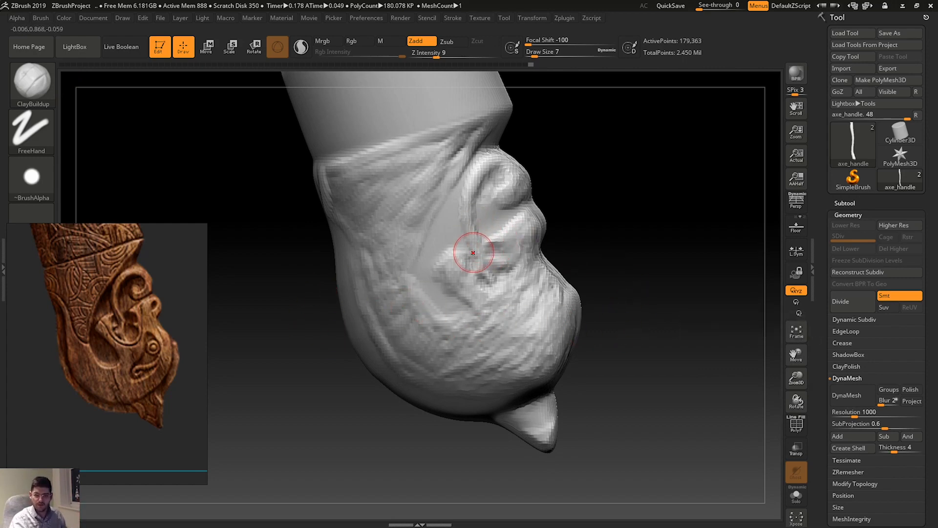
left_click_drag(792, 352, 782, 130)
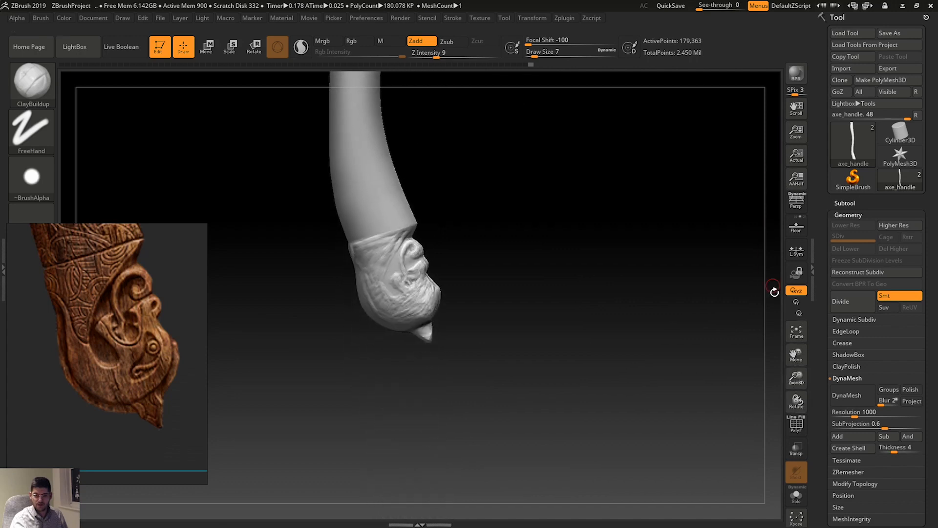
left_click_drag(796, 378, 798, 403)
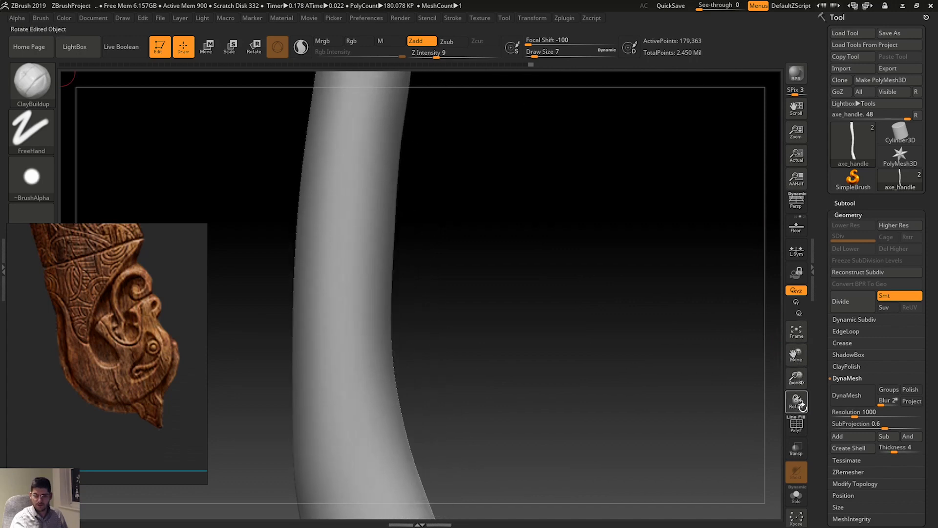
Subdivide the handle mesh twice to reach subdivision level 3.
left_click_drag(797, 360, 777, 124)
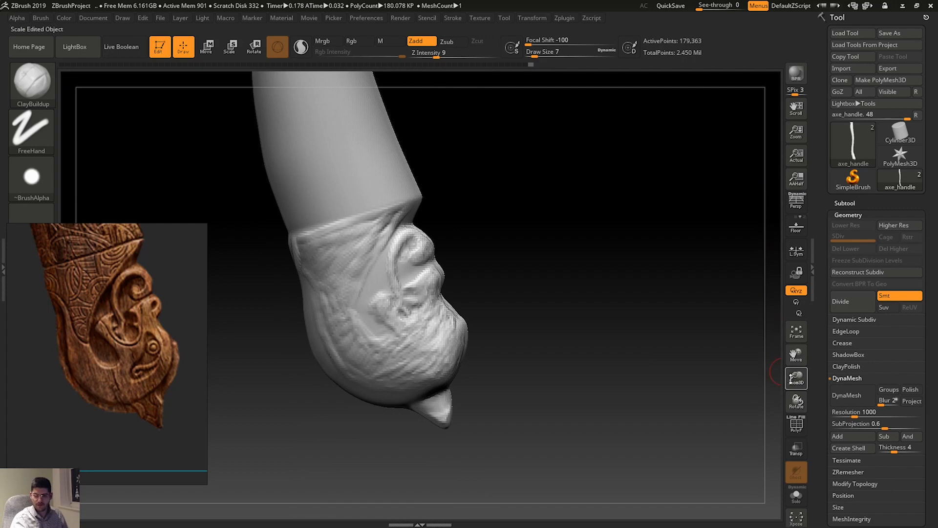
left_click_drag(796, 379, 807, 163)
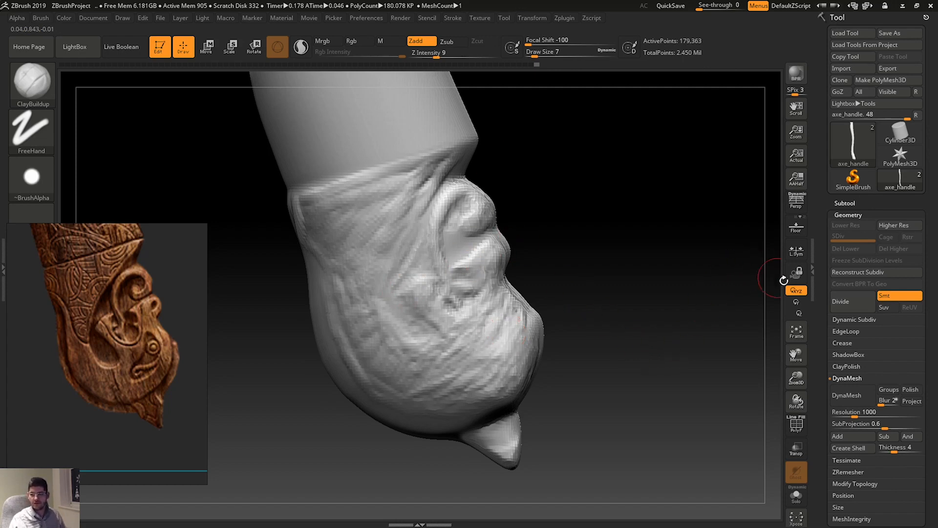
left_click(841, 378)
left_click(850, 309)
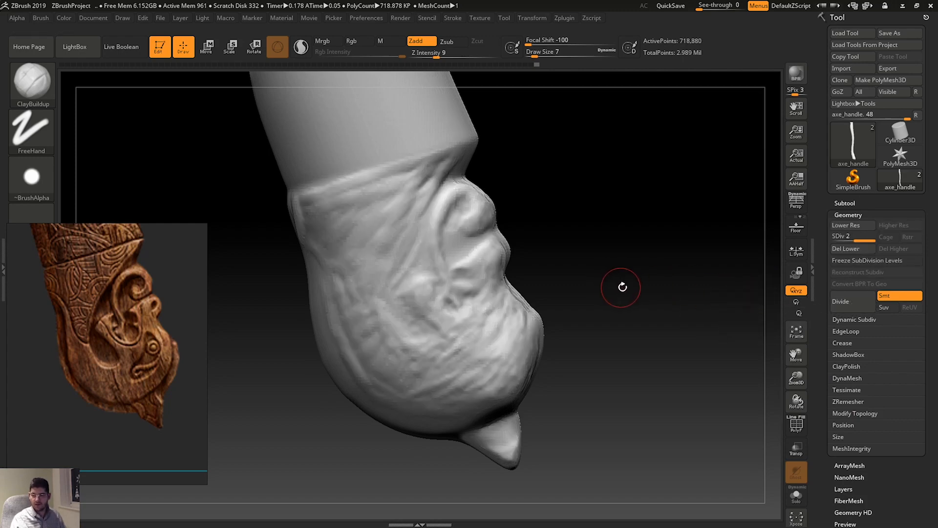
left_click(846, 304)
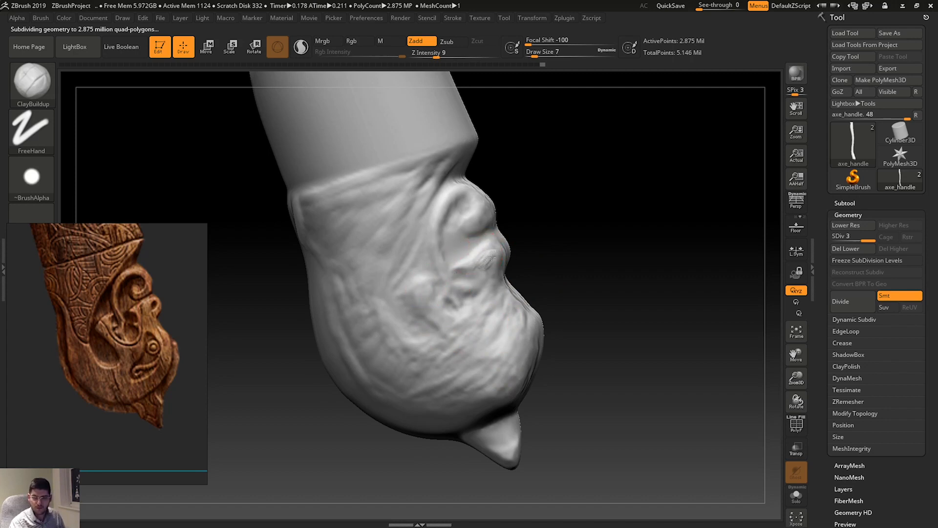
left_click_drag(492, 256, 480, 272)
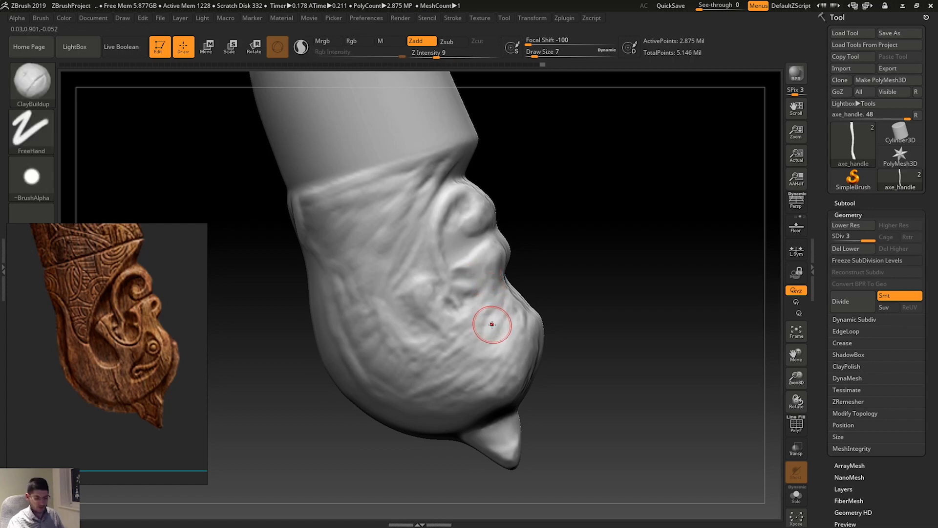
Flatten the rough clay on the head's cheek, curls and V-shaped panel using TrimDynamic at Draw Size 7.
key("b")
key("t")
key("d")
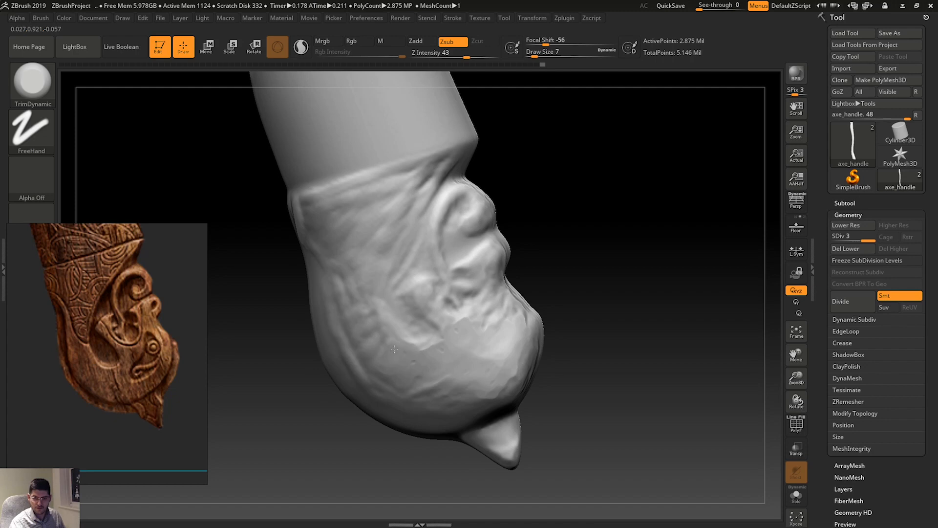
mouse_move(406, 351)
left_mouse_down()
mouse_move(461, 341)
mouse_move(419, 308)
mouse_move(416, 291)
left_mouse_up()
mouse_move(452, 321)
left_mouse_down()
mouse_move(469, 321)
mouse_move(469, 251)
mouse_move(467, 265)
left_mouse_up()
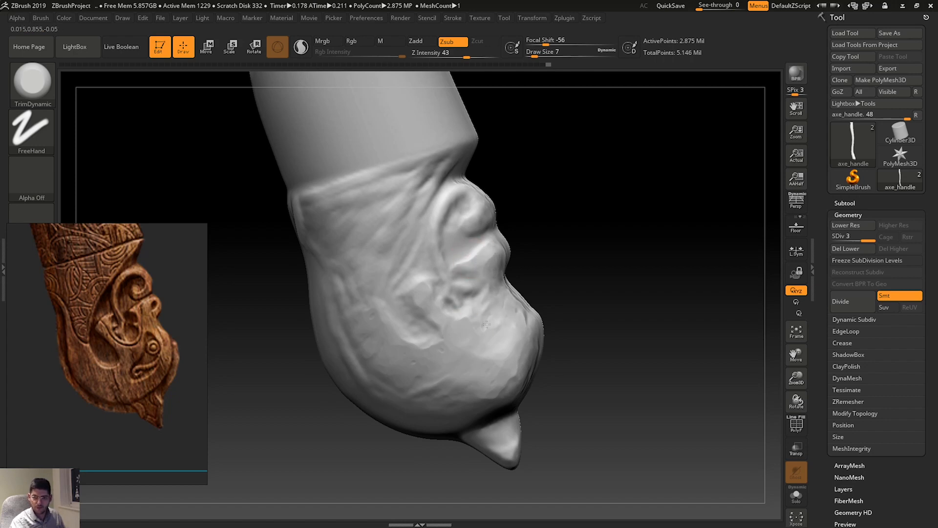
mouse_move(480, 326)
left_mouse_down()
mouse_move(493, 293)
mouse_move(469, 273)
mouse_move(478, 275)
mouse_move(486, 218)
mouse_move(470, 220)
left_mouse_up()
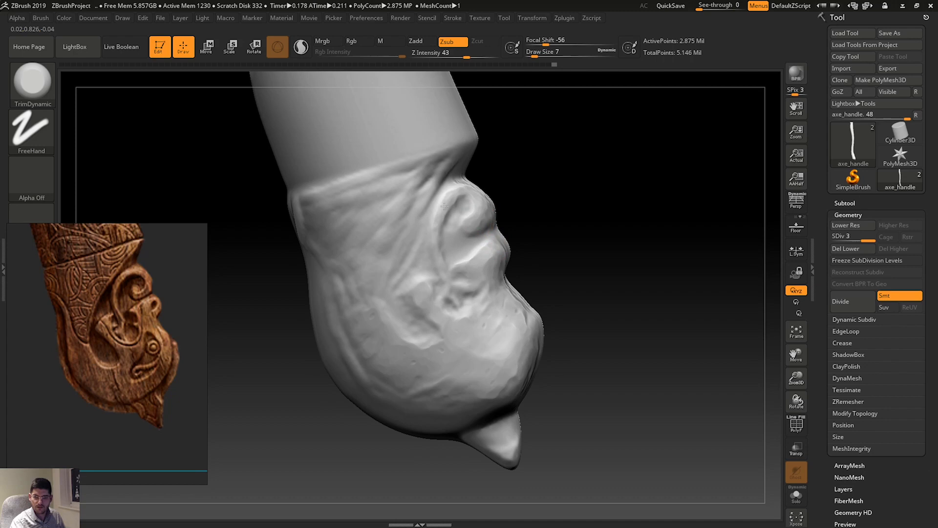
mouse_move(446, 201)
left_mouse_down()
mouse_move(465, 201)
mouse_move(455, 198)
left_mouse_up()
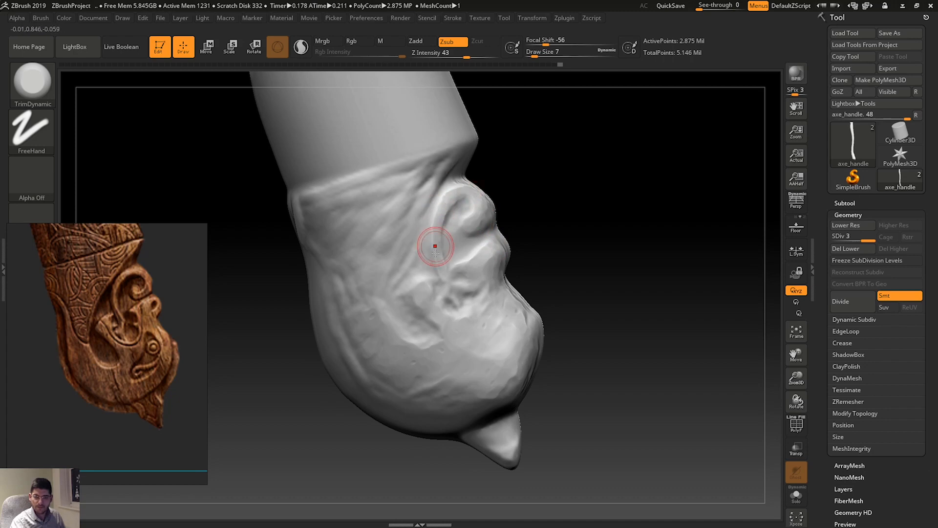
mouse_move(434, 241)
left_mouse_down()
mouse_move(444, 304)
mouse_move(429, 291)
mouse_move(409, 318)
mouse_move(421, 334)
mouse_move(401, 275)
left_mouse_up()
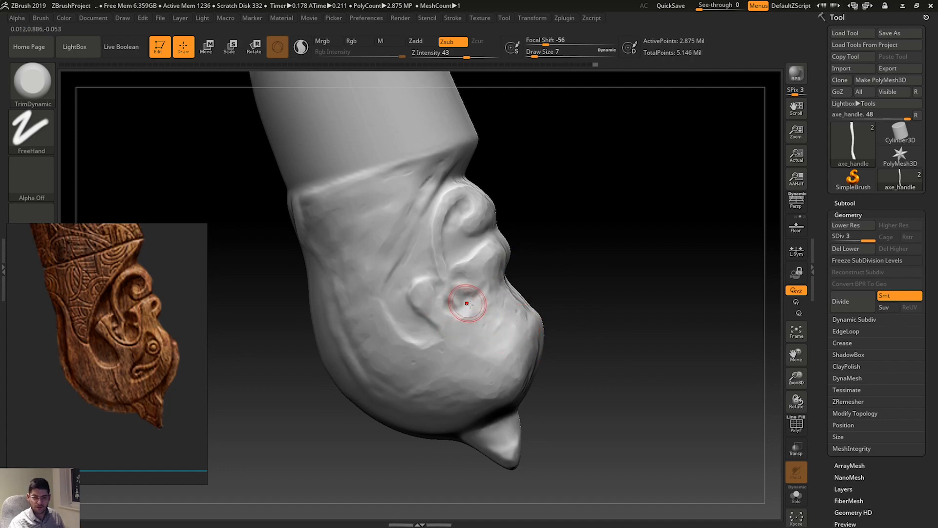
Lay a raised ClayTubes layer over the hooked strip, the cheek and the short strap beside the front edge.
left_click_drag(797, 378, 796, 402)
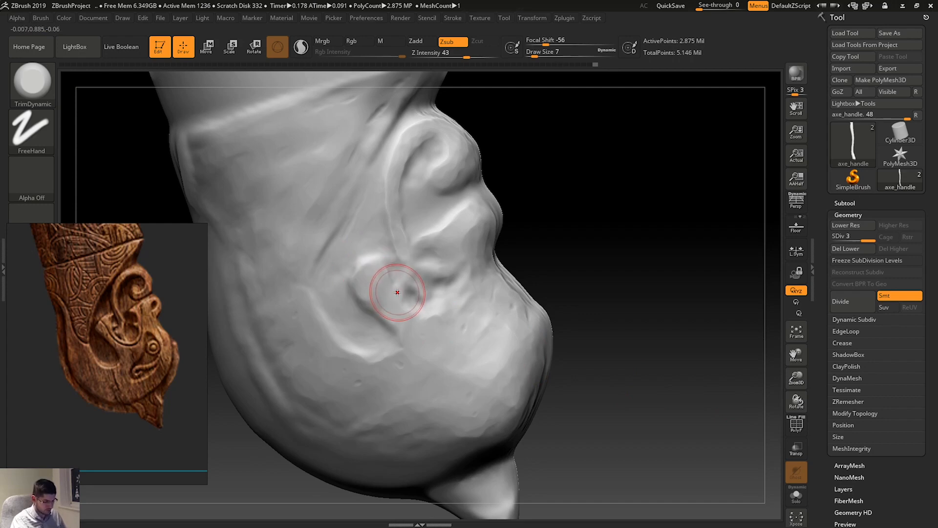
key("b")
key("c")
key("t")
mouse_move(382, 298)
left_mouse_down()
mouse_move(366, 294)
mouse_move(372, 278)
mouse_move(372, 289)
left_mouse_up()
key("ctrl+z")
key("space")
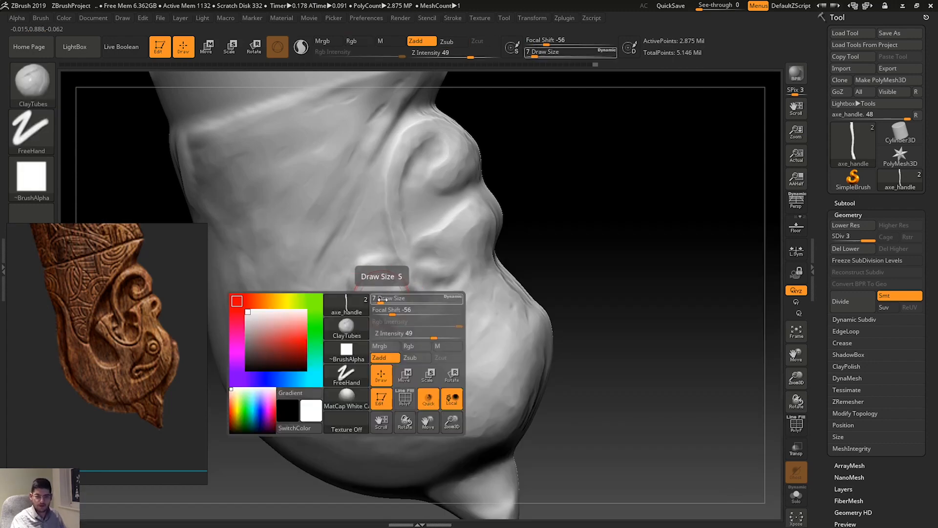
mouse_move(457, 339)
left_mouse_down()
mouse_move(430, 369)
mouse_move(450, 328)
mouse_move(415, 330)
mouse_move(384, 299)
mouse_move(374, 273)
left_mouse_up()
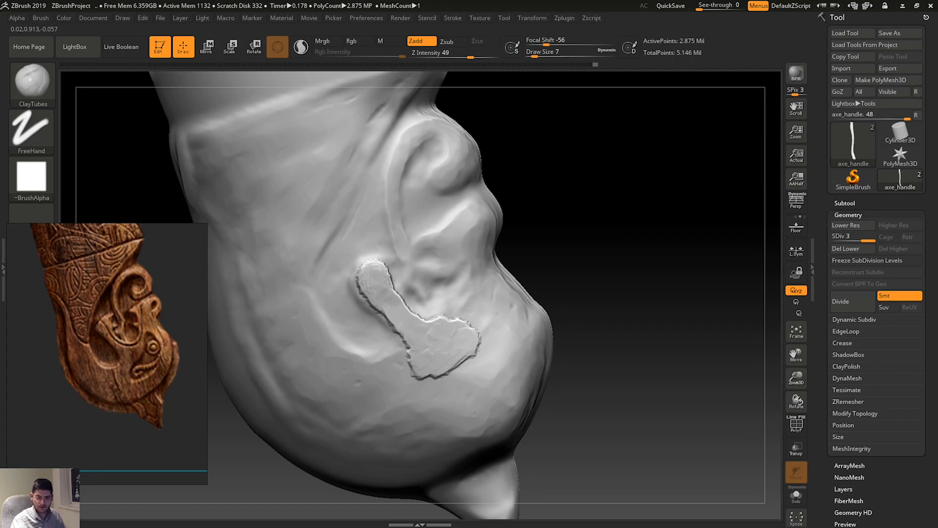
mouse_move(393, 304)
left_mouse_down()
mouse_move(425, 316)
mouse_move(467, 355)
mouse_move(496, 310)
mouse_move(439, 328)
mouse_move(462, 369)
mouse_move(508, 320)
mouse_move(470, 382)
mouse_move(448, 386)
mouse_move(386, 369)
mouse_move(356, 377)
mouse_move(372, 408)
mouse_move(433, 413)
mouse_move(491, 388)
mouse_move(528, 337)
mouse_move(504, 325)
mouse_move(489, 294)
mouse_move(461, 298)
mouse_move(481, 257)
mouse_move(470, 215)
mouse_move(452, 238)
left_mouse_up()
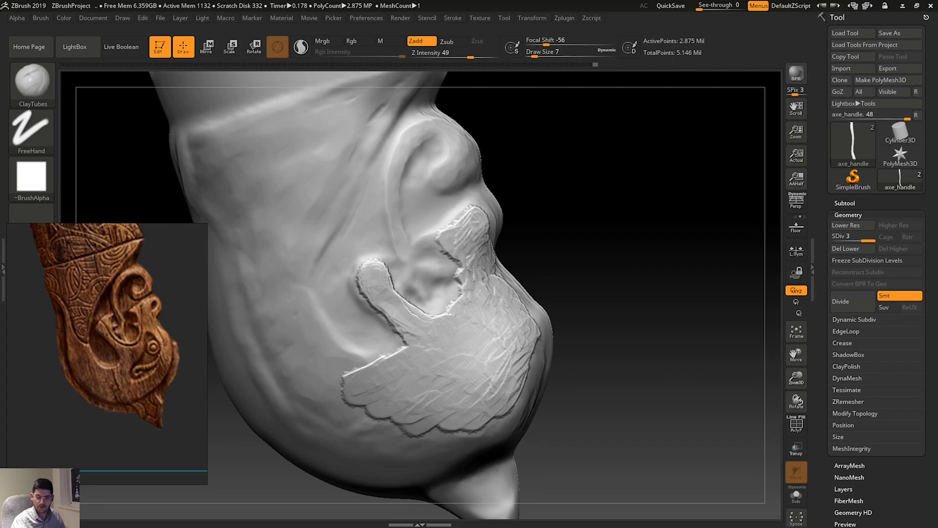
Extend the raised ClayTubes layer around the lower jaw to the back lobe and along the front bulge.
mouse_move(359, 387)
left_mouse_down()
mouse_move(279, 332)
mouse_move(304, 313)
mouse_move(264, 313)
mouse_move(281, 291)
left_mouse_up()
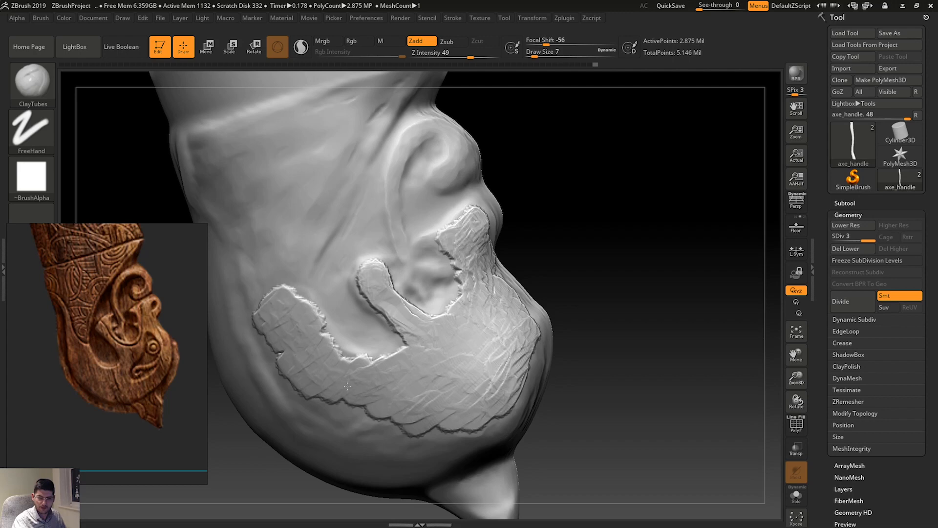
mouse_move(349, 402)
left_mouse_down()
mouse_move(323, 396)
mouse_move(421, 437)
mouse_move(479, 440)
mouse_move(332, 433)
mouse_move(299, 413)
mouse_move(315, 416)
mouse_move(262, 340)
left_mouse_up()
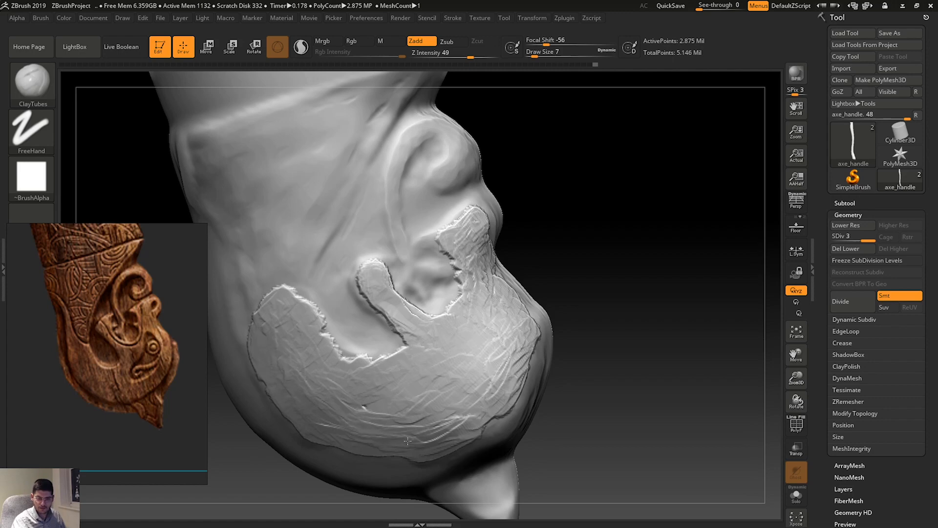
mouse_move(408, 441)
left_mouse_down()
mouse_move(493, 418)
mouse_move(535, 360)
mouse_move(531, 389)
mouse_move(524, 350)
left_mouse_up()
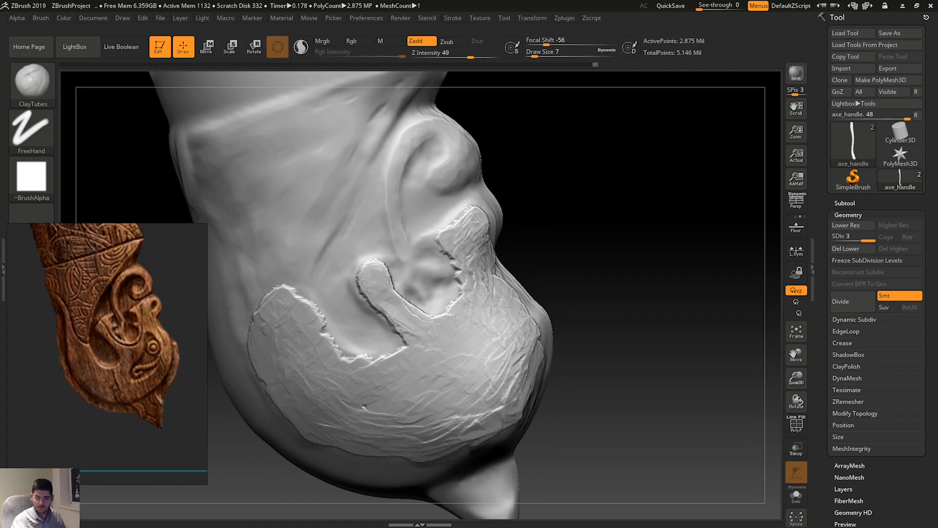
Flatten the raised layer across the cheek, jaw and short front strap using TrimDynamic.
key("b")
key("t")
key("d")
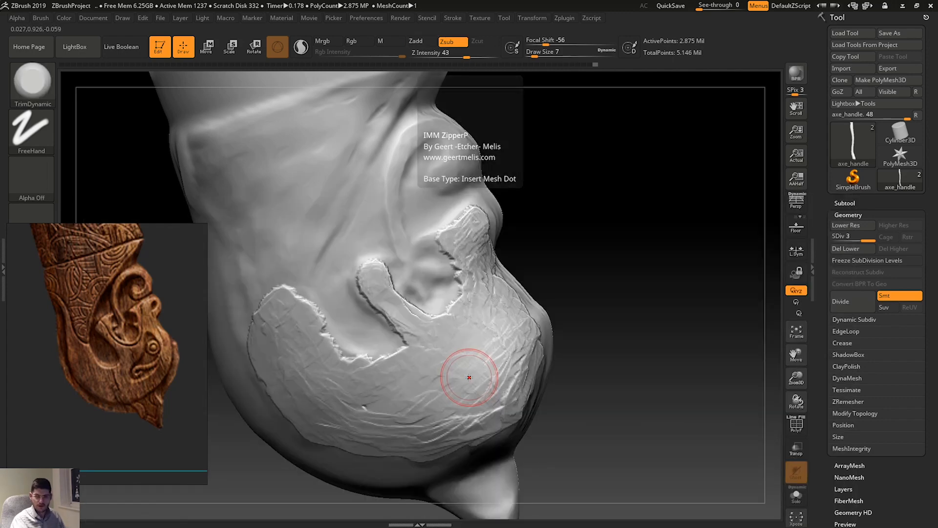
mouse_move(469, 377)
left_mouse_down()
mouse_move(488, 379)
mouse_move(464, 367)
left_mouse_up()
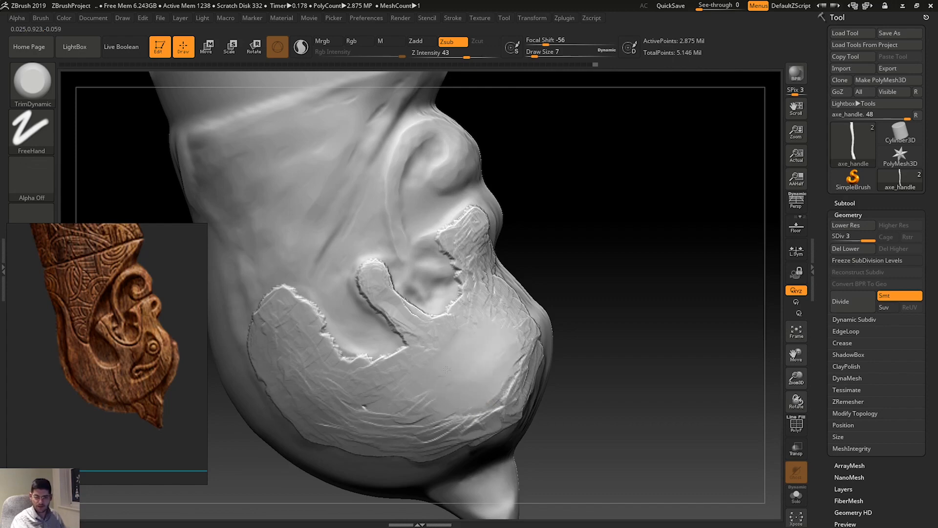
mouse_move(404, 395)
left_mouse_down()
mouse_move(440, 424)
mouse_move(491, 421)
mouse_move(525, 360)
mouse_move(496, 338)
left_mouse_up()
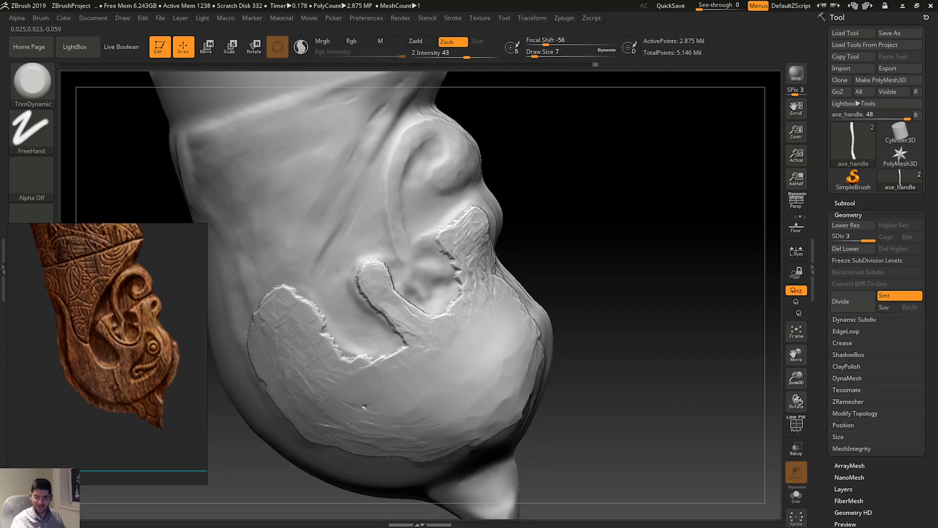
mouse_move(499, 299)
left_mouse_down()
mouse_move(471, 286)
mouse_move(467, 252)
mouse_move(455, 242)
mouse_move(481, 220)
left_mouse_up()
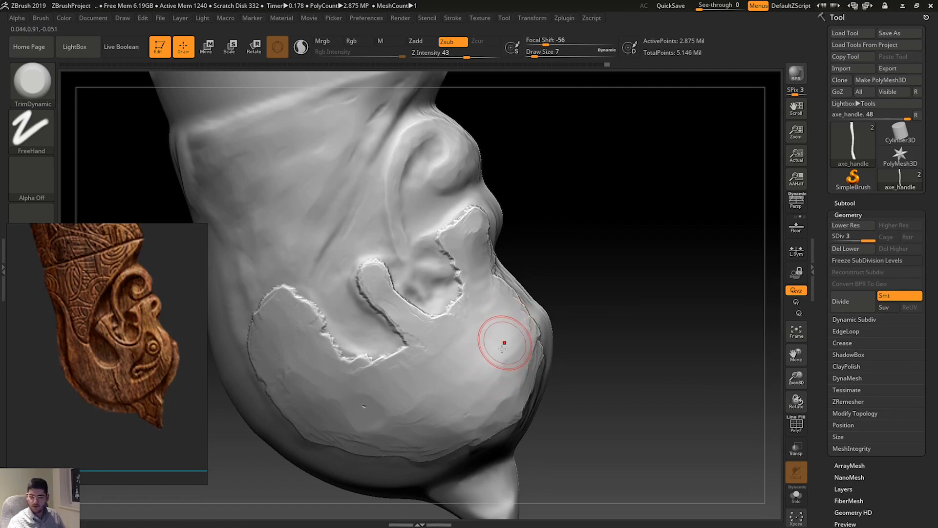
Round the tip of the hooked strip with ClayBuildup at Draw Size 3 and carve along its edge.
key("b")
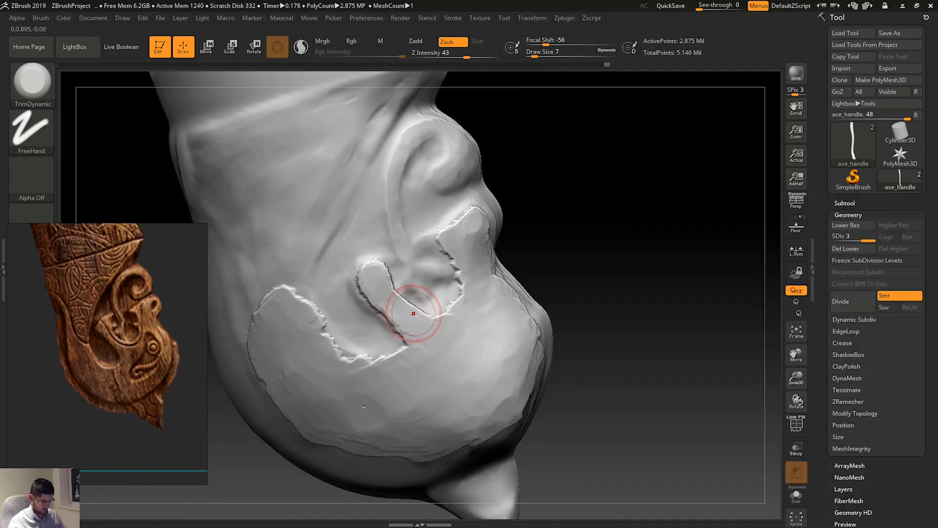
key("b")
key("c")
key("b")
key("space")
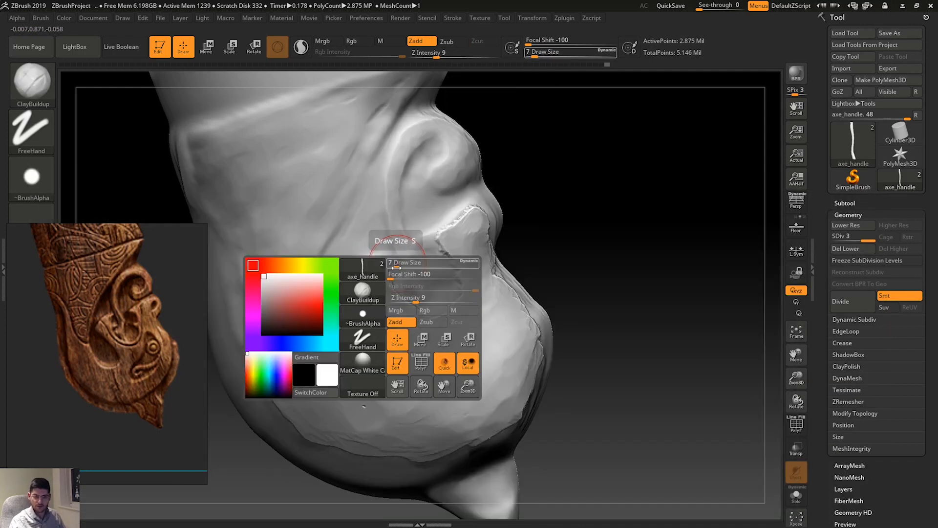
left_click_drag(401, 266, 390, 259)
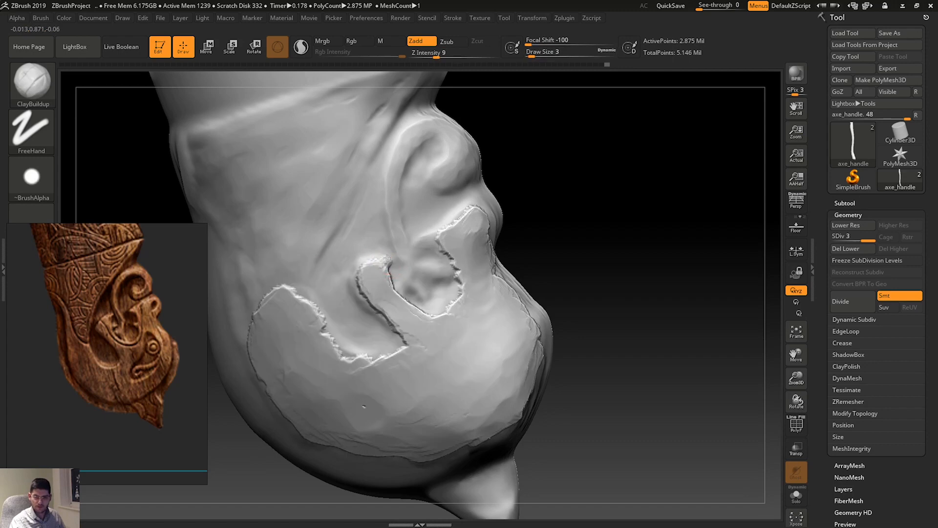
mouse_move(389, 264)
left_mouse_down()
mouse_move(366, 269)
mouse_move(357, 284)
left_mouse_up()
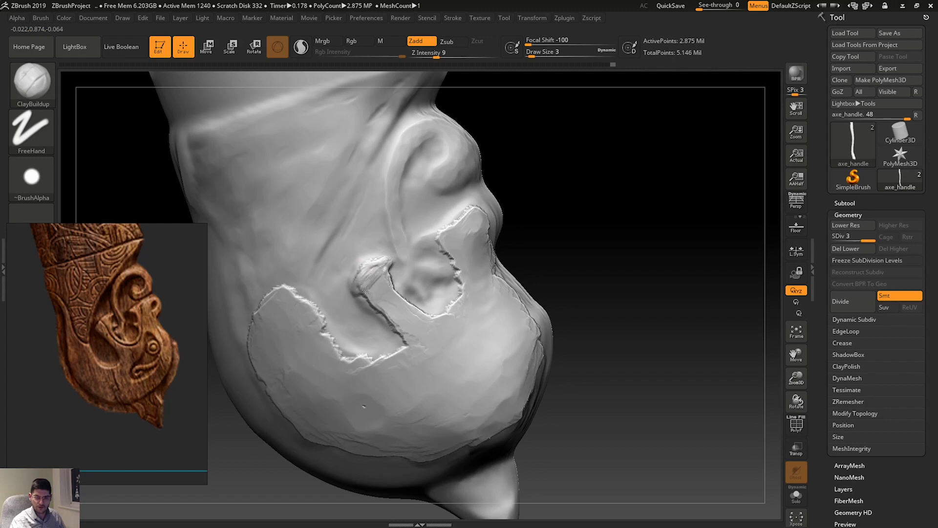
mouse_move(372, 278)
left_mouse_down("alt")
mouse_move(356, 280)
mouse_move(373, 268)
mouse_move(368, 296)
mouse_move(379, 274)
mouse_move(362, 271)
mouse_move(370, 282)
mouse_move(373, 273)
mouse_move(363, 301)
mouse_move(389, 318)
left_mouse_up("alt")
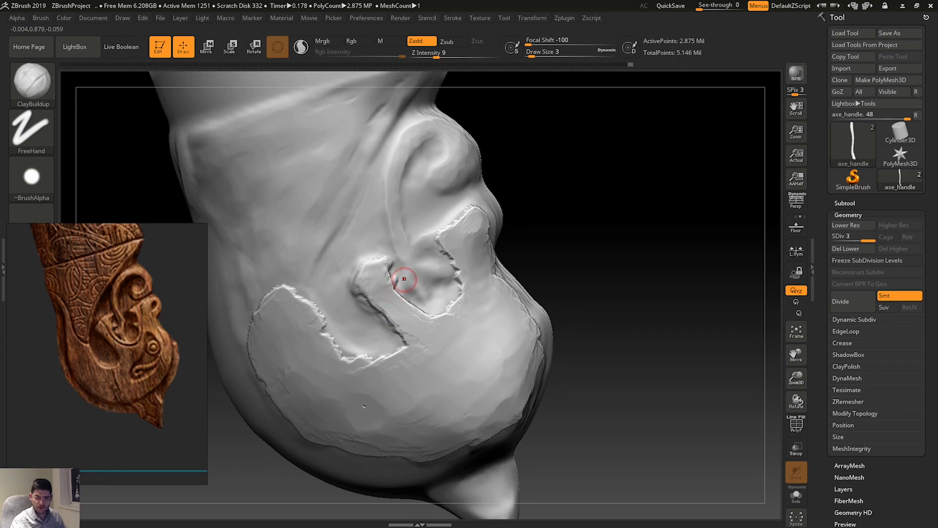
Build up the thin strand running from the notch beside the hooked strip up to the large curl.
left_click_drag(404, 280, 407, 280)
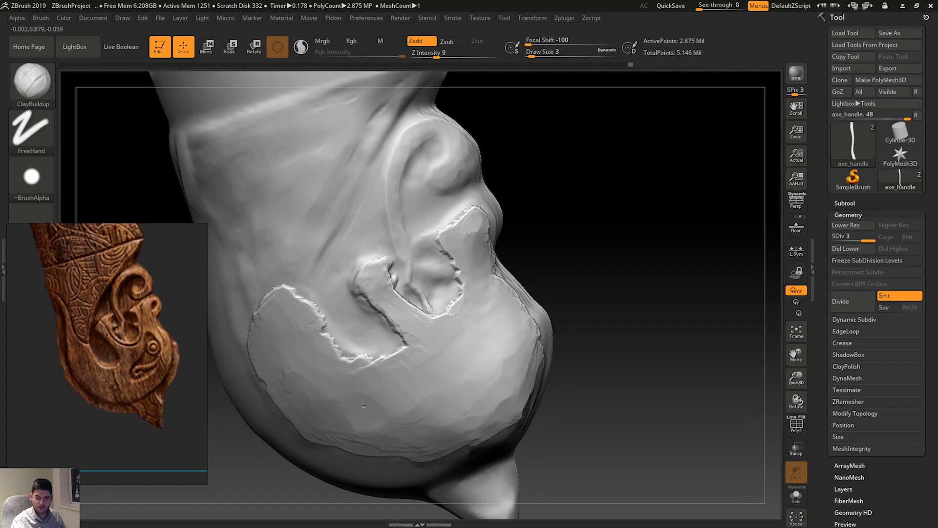
left_click_drag(433, 312, 415, 288)
mouse_move(406, 260)
left_mouse_down()
mouse_move(419, 254)
mouse_move(425, 268)
mouse_move(404, 254)
mouse_move(393, 222)
left_mouse_up()
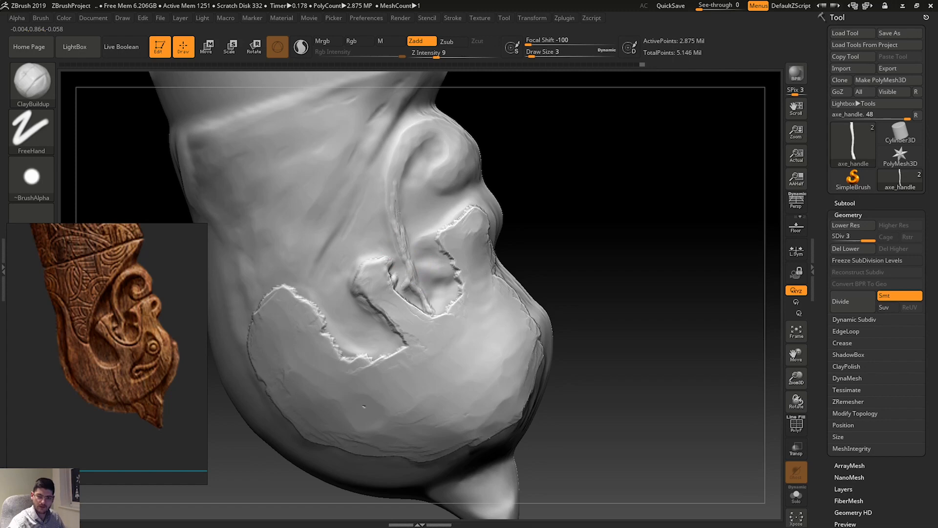
left_click_drag(393, 223, 395, 182)
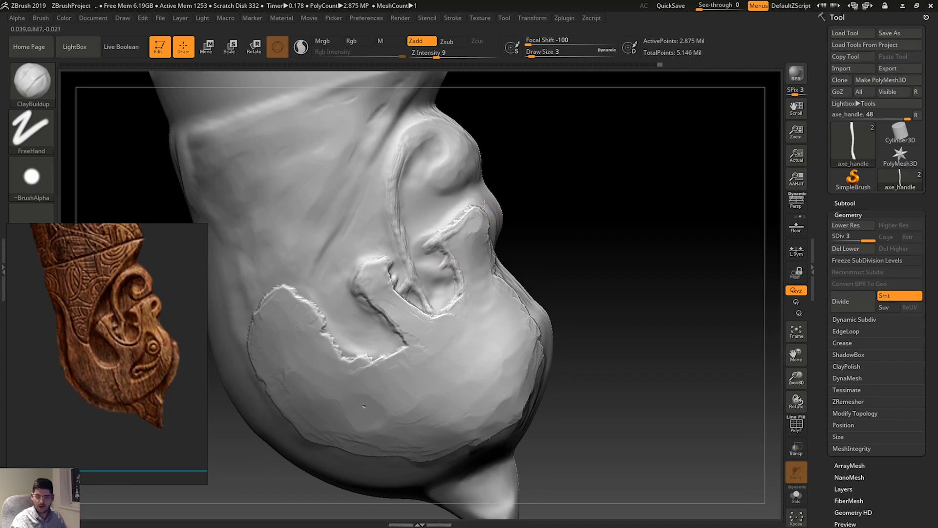
Increase the ClayBuildup Draw Size to 11 and build up the ridge crossing the front between the short side straps.
key("space")
left_click_drag(490, 212, 495, 214)
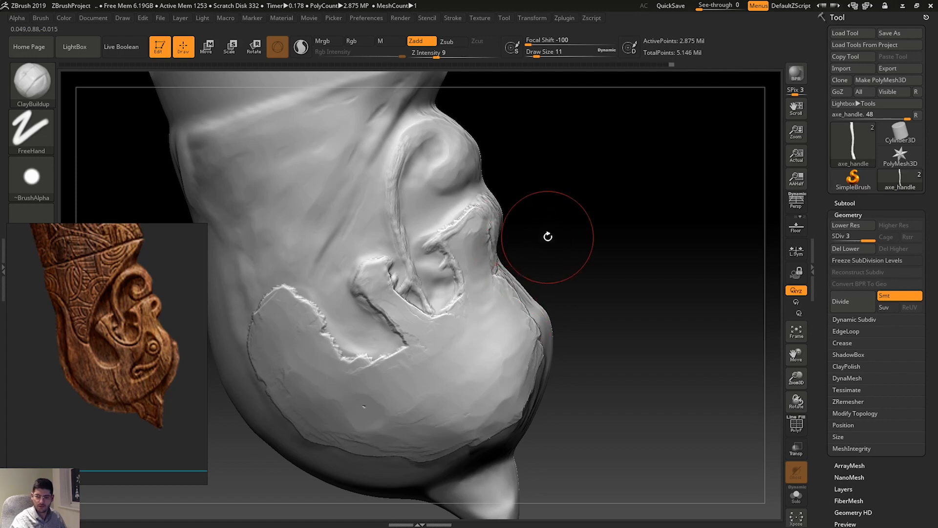
mouse_move(547, 237)
left_mouse_down()
mouse_move(524, 247)
mouse_move(550, 197)
left_mouse_up()
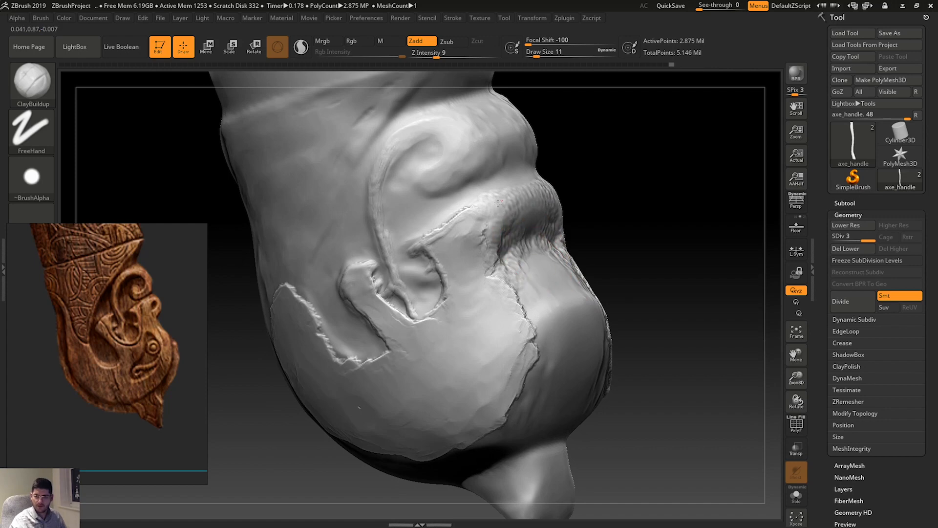
mouse_move(497, 208)
left_mouse_down()
mouse_move(552, 184)
mouse_move(548, 191)
left_mouse_up()
mouse_move(629, 182)
left_mouse_down()
mouse_move(519, 215)
mouse_move(524, 239)
mouse_move(552, 224)
mouse_move(484, 235)
mouse_move(474, 253)
mouse_move(483, 268)
left_mouse_up()
mouse_move(477, 211)
left_mouse_down()
mouse_move(500, 195)
mouse_move(552, 201)
mouse_move(582, 215)
mouse_move(601, 244)
mouse_move(538, 236)
mouse_move(507, 248)
left_mouse_up()
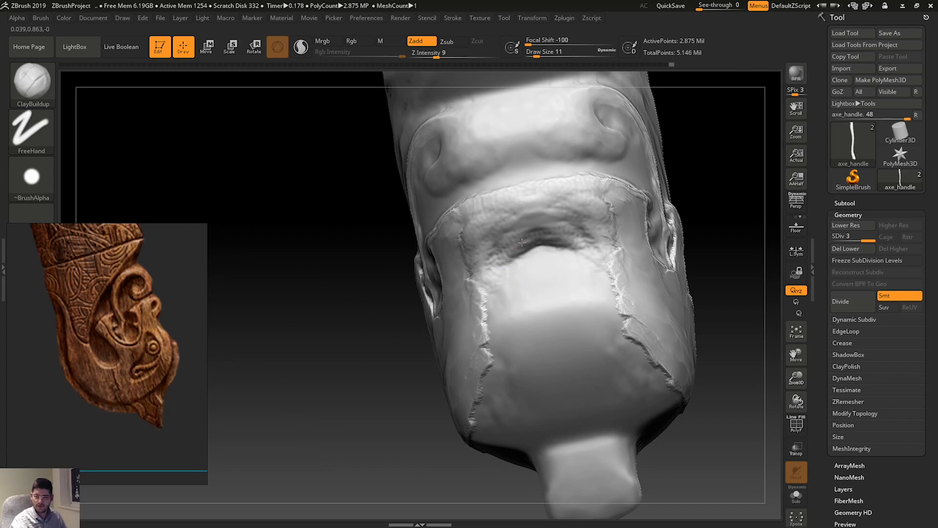
left_click_drag(337, 308, 388, 368)
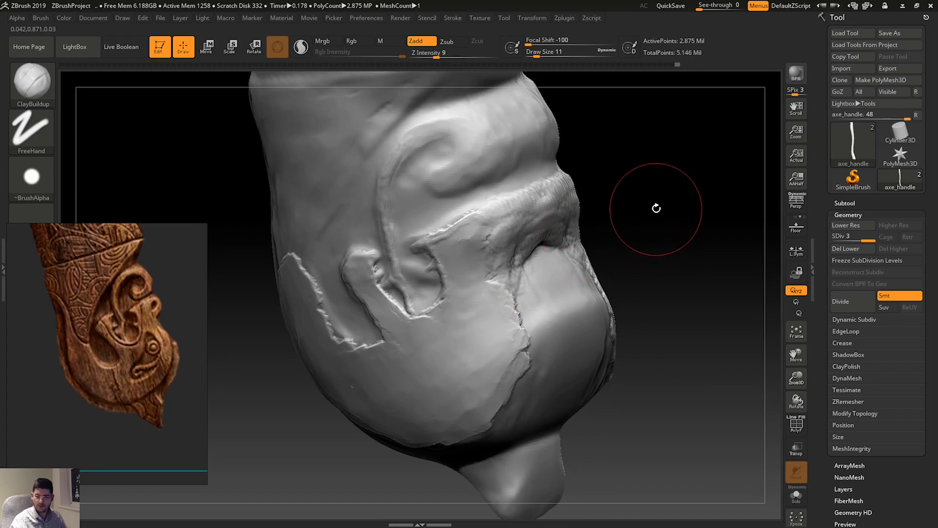
Sculpt the side end of the front ridge and carve a small oval nostril pit into it with ClayBuildup at Draw Size 4.
left_click_drag(656, 205, 662, 204)
left_click_drag(549, 247, 528, 244, "shift")
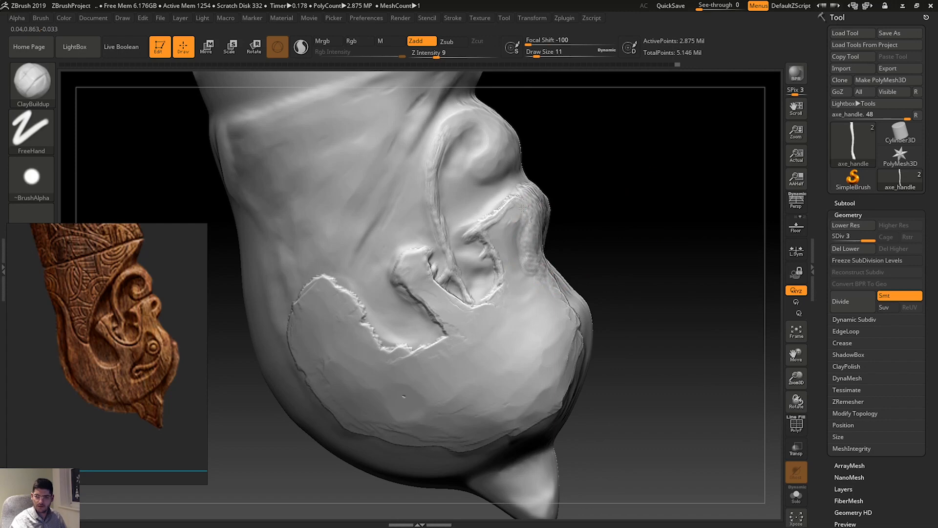
left_click_drag(515, 232, 516, 260)
key("space")
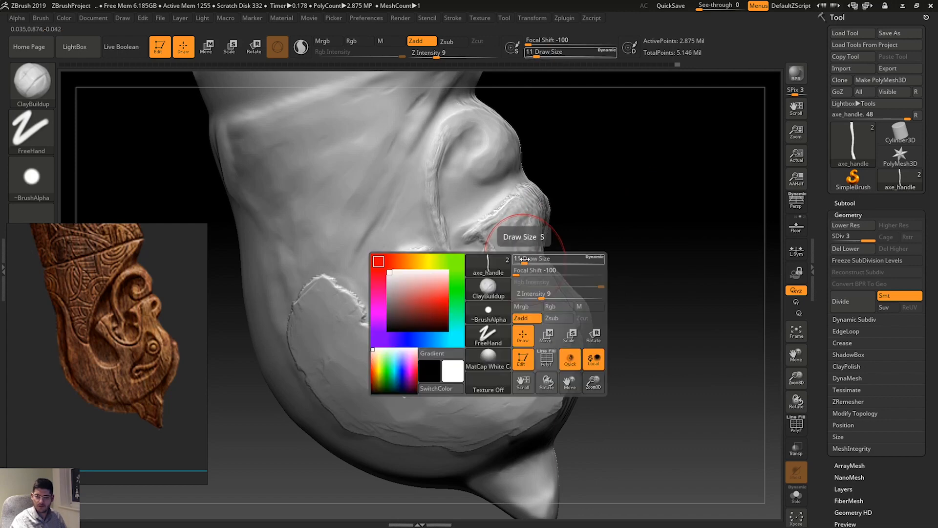
mouse_move(491, 230)
left_mouse_down()
mouse_move(497, 222)
mouse_move(514, 229)
mouse_move(527, 208)
mouse_move(529, 221)
mouse_move(518, 225)
left_mouse_up()
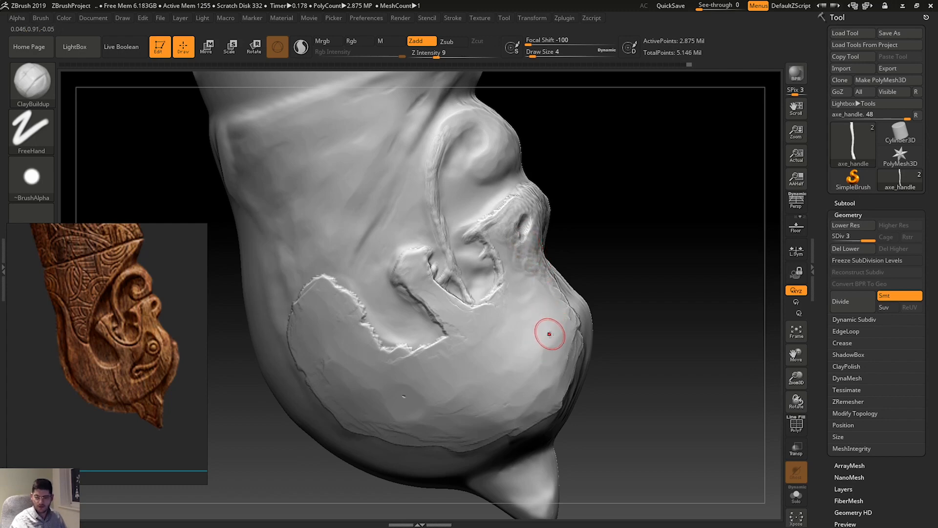
Mask a small round eye spot on the front of the cheek, invert the mask, and raise the eyeball before clearing the mask.
key("ctrl")
left_click_drag(550, 331, 550, 319, "ctrl")
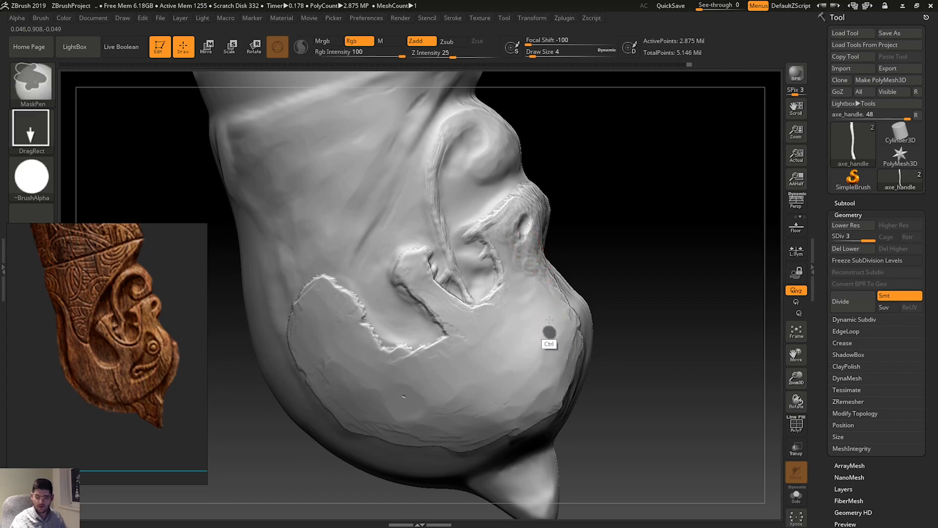
key("ctrl+z")
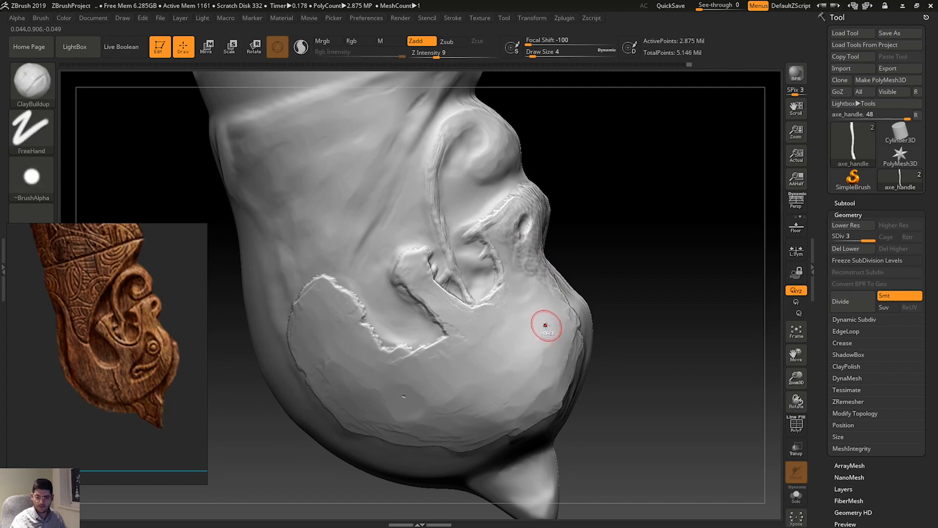
key("ctrl")
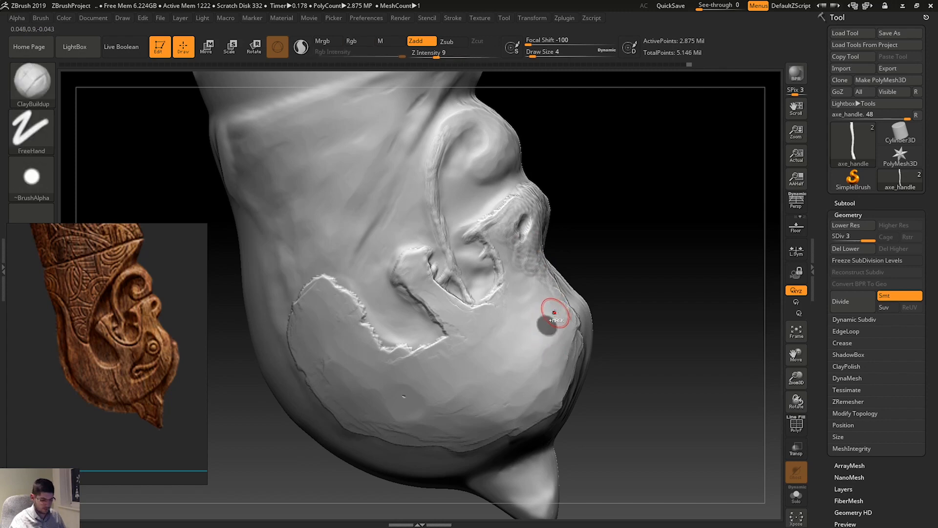
key("ctrl+i")
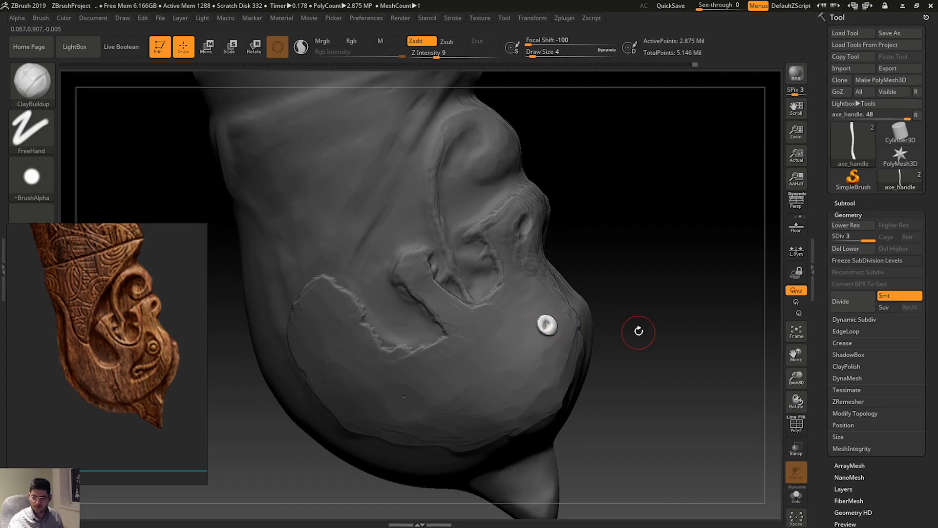
key("ctrl")
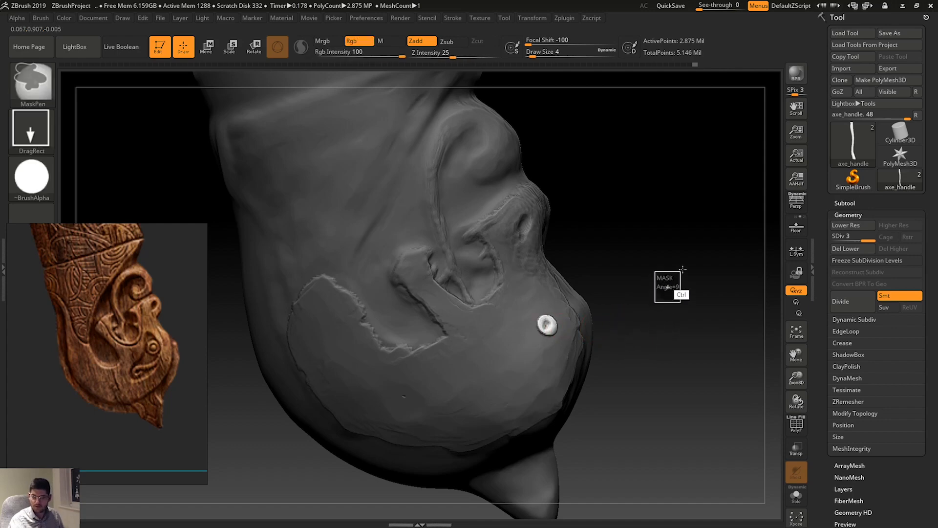
left_click_drag(667, 277, 656, 289, "ctrl")
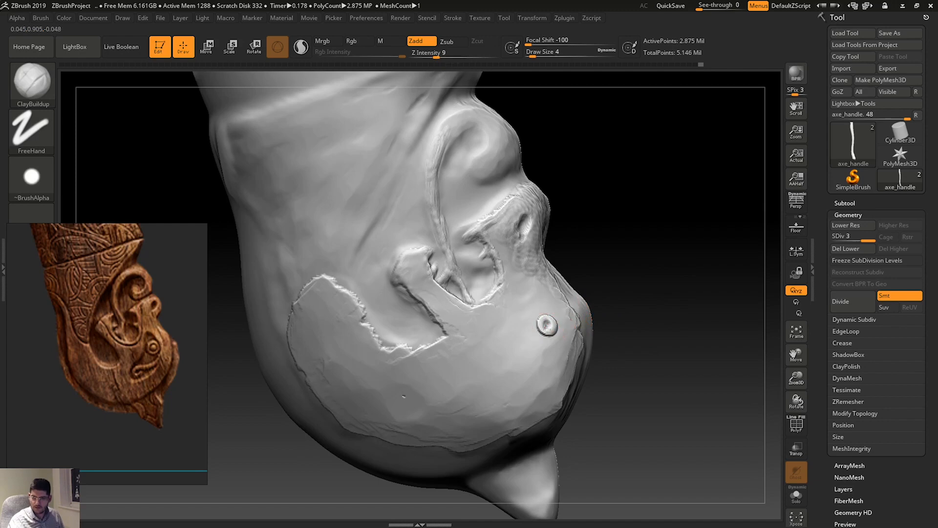
Mask the raised eyeball and carve the socket around it, extending a short groove beneath the eye.
key("ctrl")
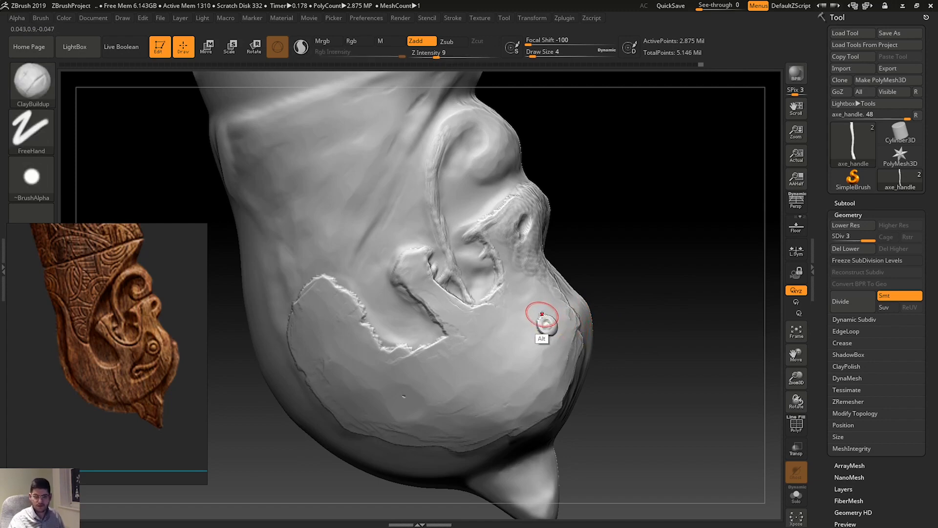
key("ctrl")
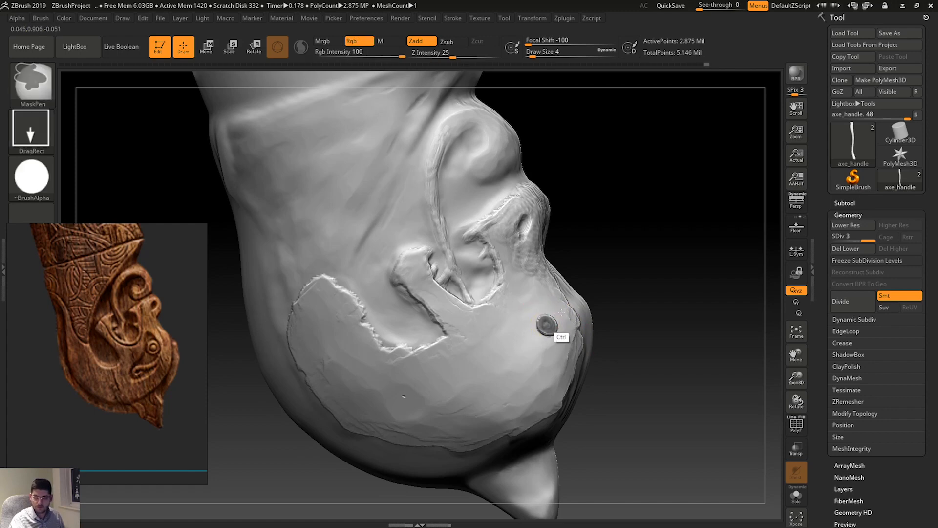
key("alt")
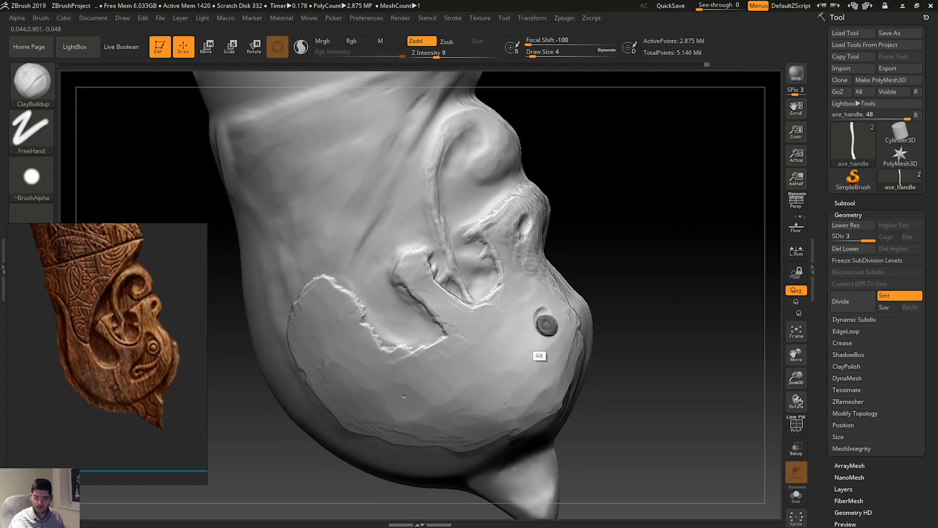
mouse_move(543, 332)
left_mouse_down("alt")
mouse_move(526, 360)
mouse_move(555, 340)
left_mouse_up("alt")
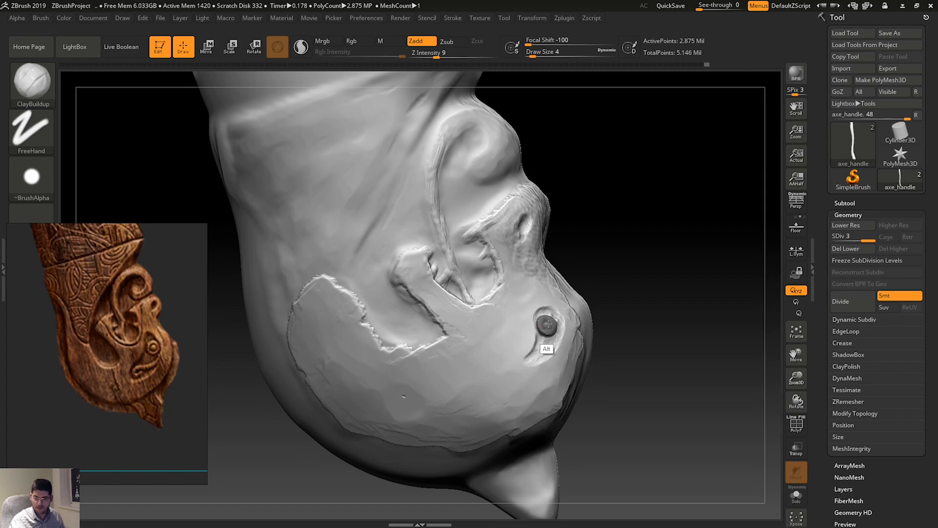
mouse_move(538, 321)
left_mouse_down("alt")
mouse_move(530, 361)
mouse_move(542, 361)
mouse_move(557, 318)
left_mouse_up("alt")
key("shift")
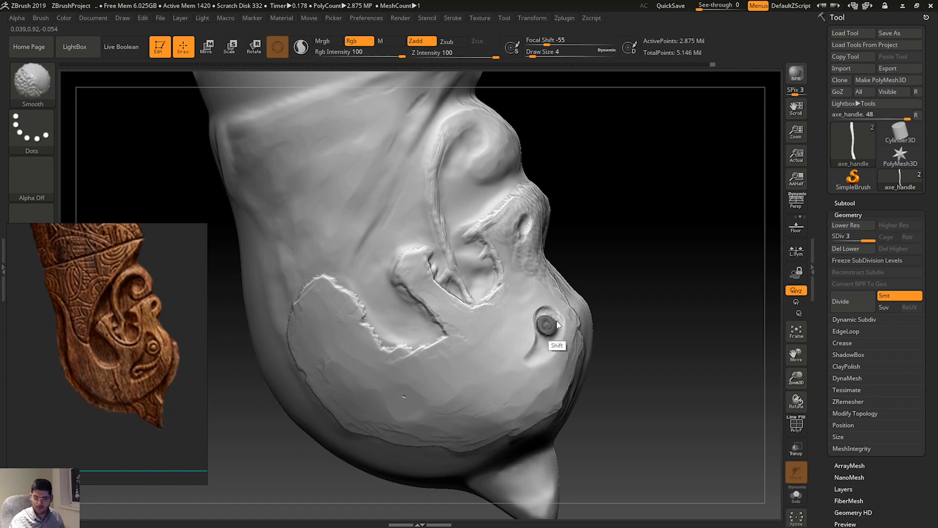
Deepen the socket around the masked eyeball and carve out the pointed hollow below it.
key("alt")
mouse_move(546, 315)
left_mouse_down("alt")
mouse_move(559, 335)
mouse_move(540, 359)
mouse_move(543, 333)
mouse_move(535, 358)
mouse_move(539, 346)
mouse_move(558, 347)
left_mouse_up("alt")
mouse_move(544, 312)
left_mouse_down("alt")
mouse_move(538, 348)
mouse_move(554, 342)
mouse_move(552, 352)
mouse_move(532, 356)
mouse_move(534, 332)
left_mouse_up("alt")
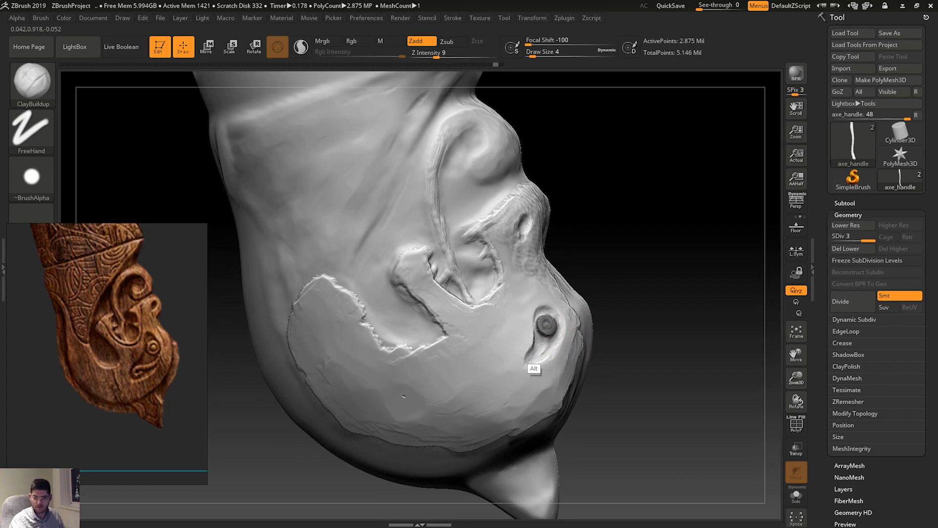
mouse_move(534, 351)
left_mouse_down("alt")
mouse_move(542, 357)
mouse_move(558, 342)
mouse_move(535, 363)
left_mouse_up("alt")
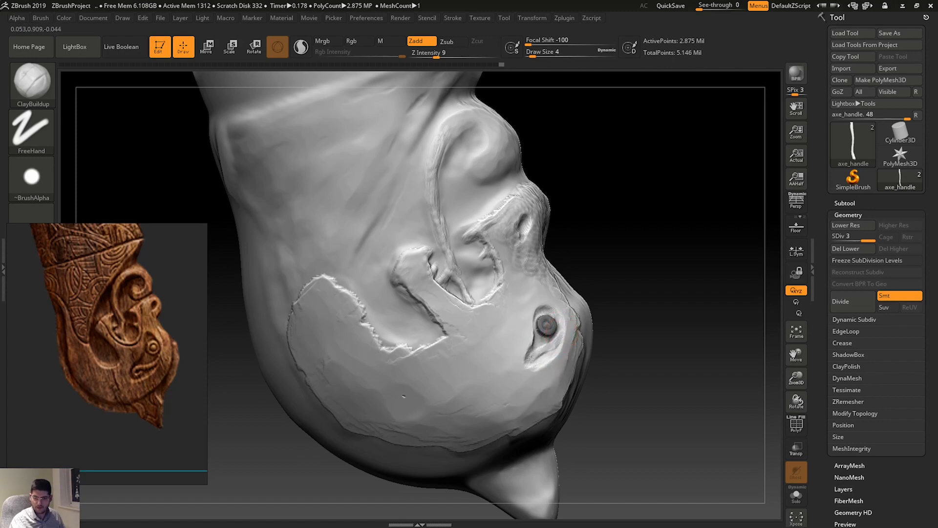
Undo the last stroke, reduce the Draw Size to 2 and smooth the hollow below the eye along its front edge.
key("ctrl+z")
key("space")
left_click_drag(555, 344, 550, 344)
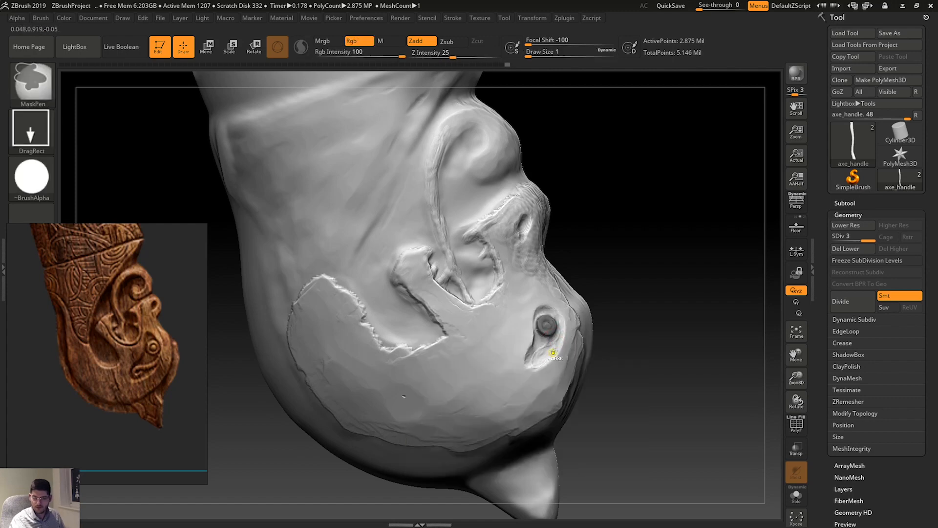
key("space")
left_click_drag(558, 345, 563, 344)
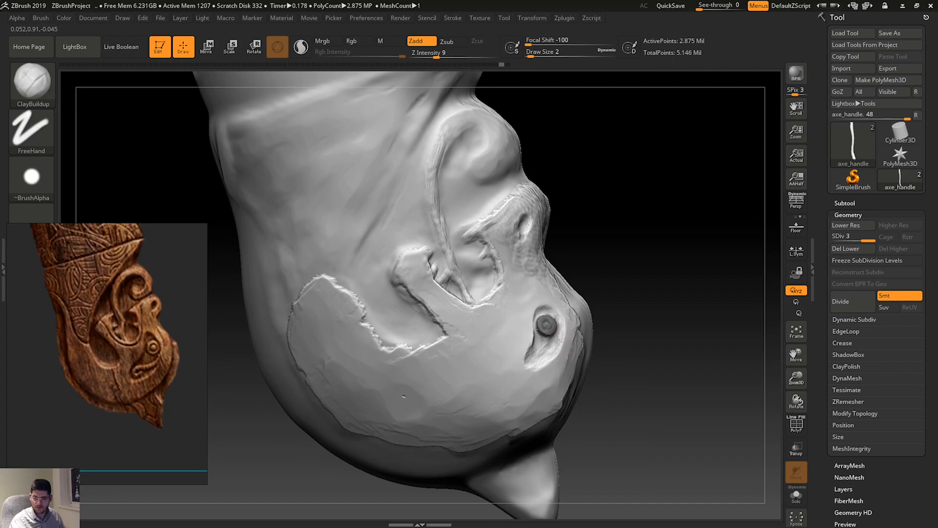
mouse_move(562, 342)
left_mouse_down("shift")
mouse_move(532, 361)
mouse_move(559, 363)
left_mouse_up("shift")
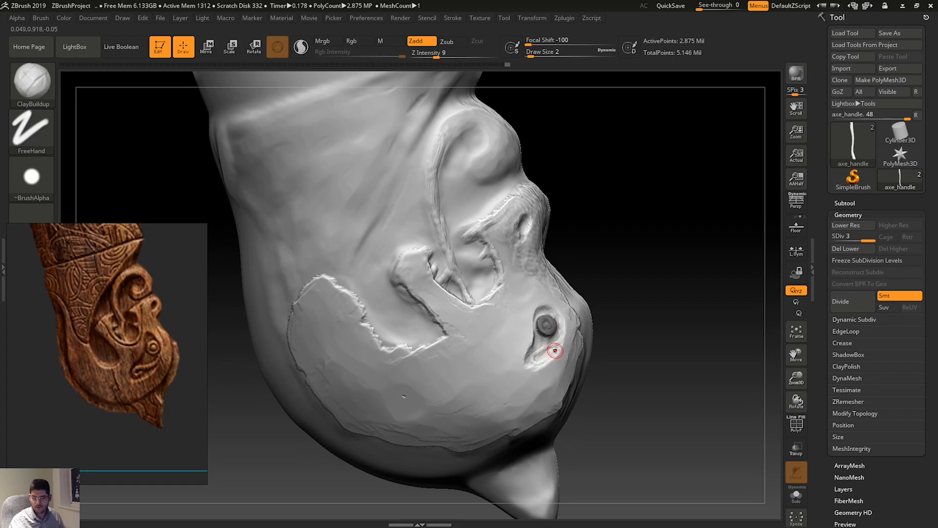
mouse_move(555, 351)
left_mouse_down("shift")
mouse_move(562, 333)
mouse_move(561, 360)
mouse_move(560, 336)
left_mouse_up("shift")
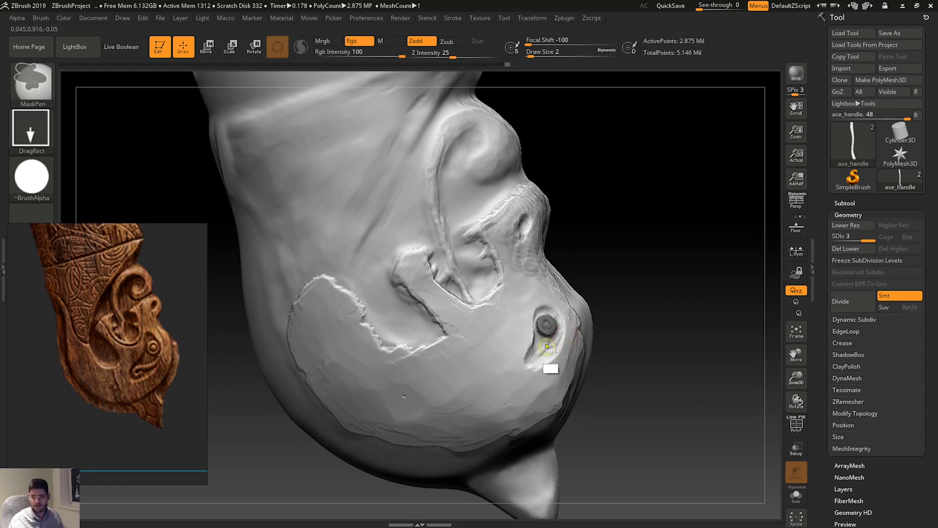
Raise the ClayBuildup Z Intensity to 18 and build a thin curled ridge inside the hollow below the eye.
key("space")
left_click_drag(580, 382, 588, 382)
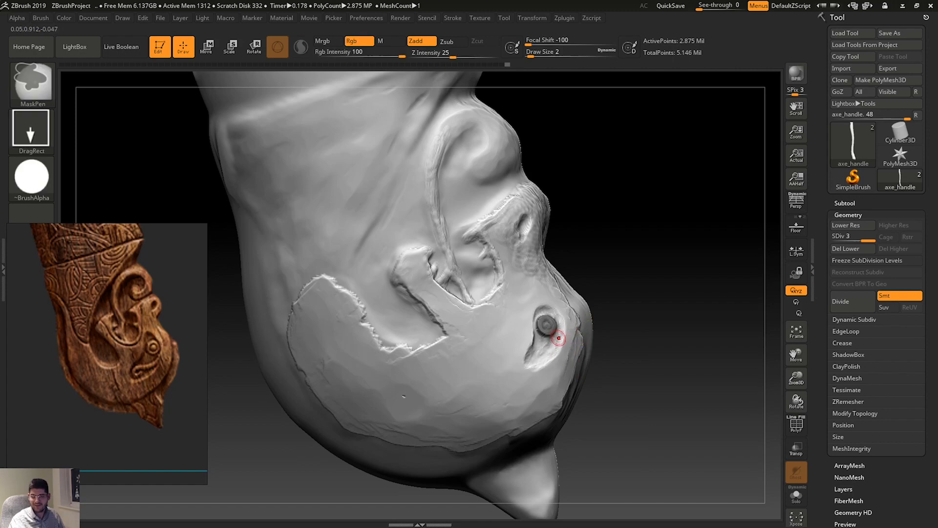
key("space")
left_click_drag(584, 376, 587, 376)
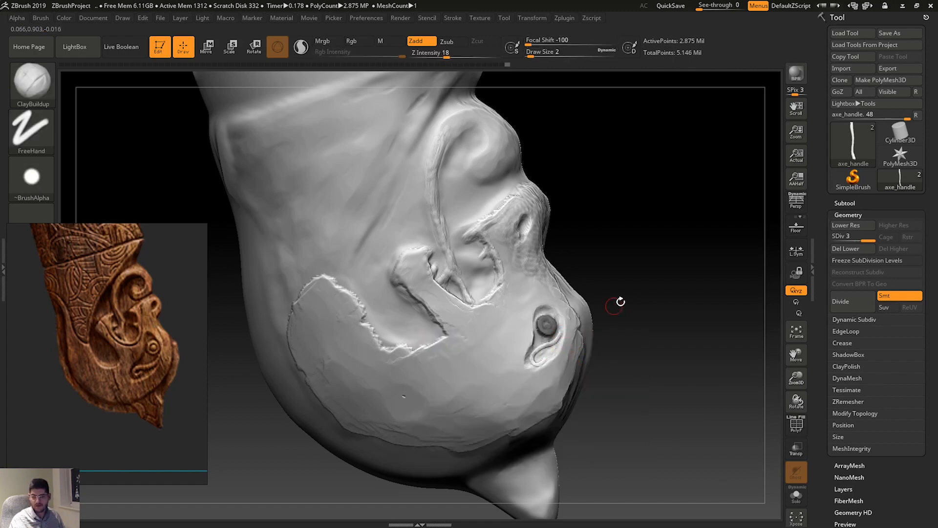
Switch to the Move brush, clear the eyeball mask and set the Draw Size to 25.
mouse_move(655, 288)
left_mouse_down()
mouse_move(652, 298)
mouse_move(666, 280)
left_mouse_up()
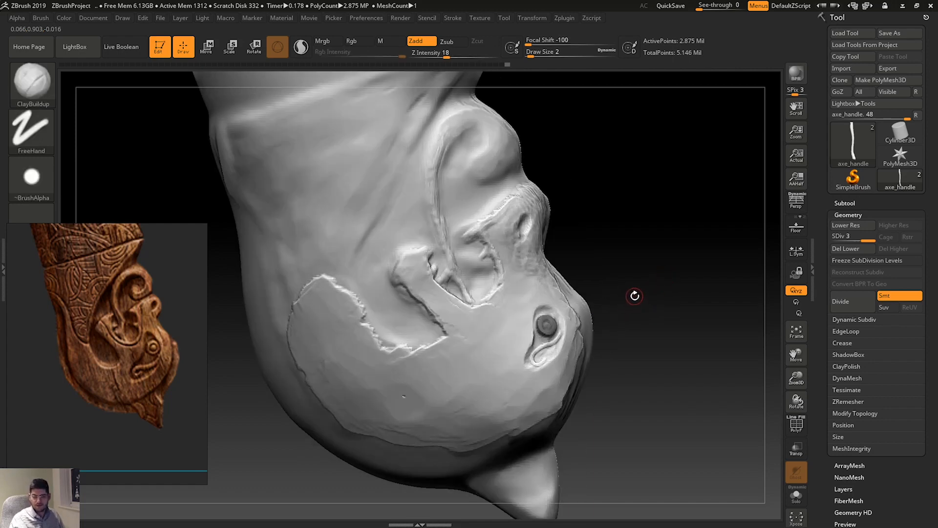
left_click_drag(639, 293, 592, 308)
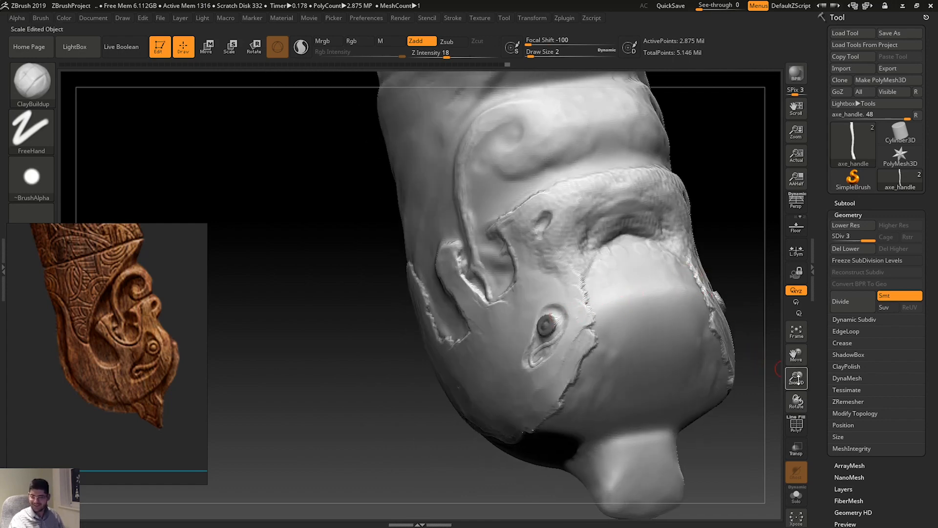
left_click_drag(767, 365, 711, 330)
key("b")
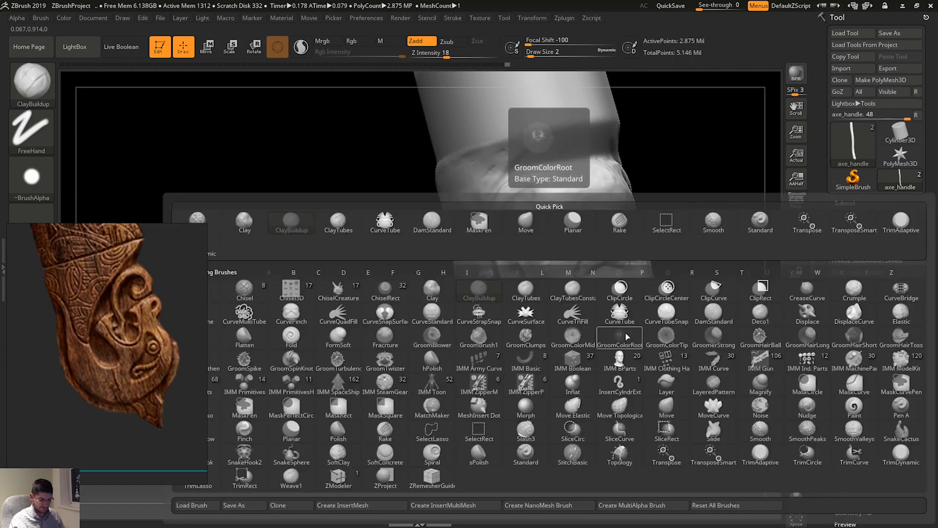
key("m")
key("v")
key("space")
left_click_drag(608, 334, 617, 336)
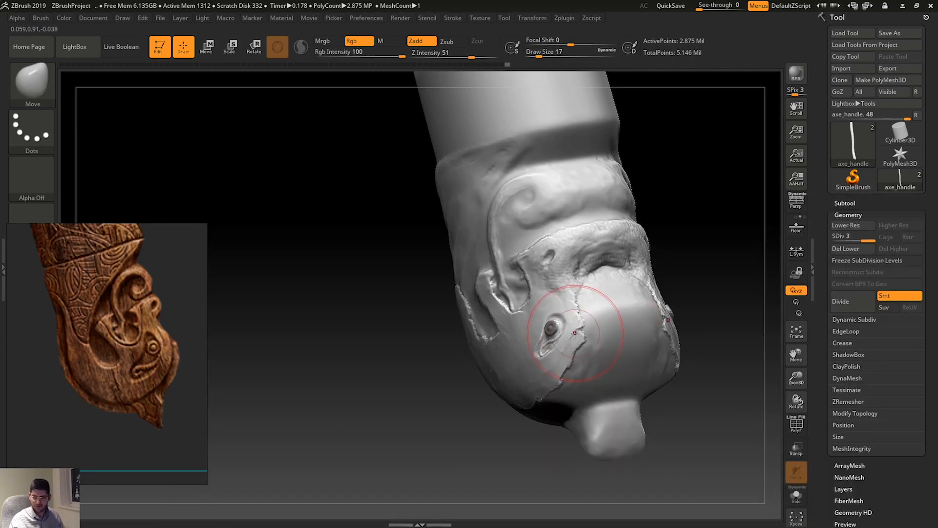
key("ctrl")
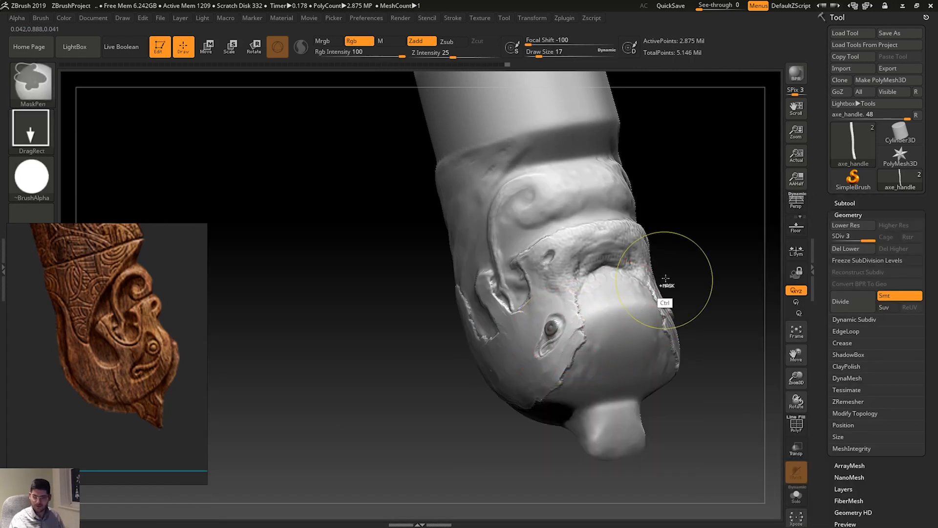
key("space")
mouse_move(599, 335)
left_mouse_down()
mouse_move(611, 336)
mouse_move(552, 331)
left_mouse_up()
key("ctrl")
key("space")
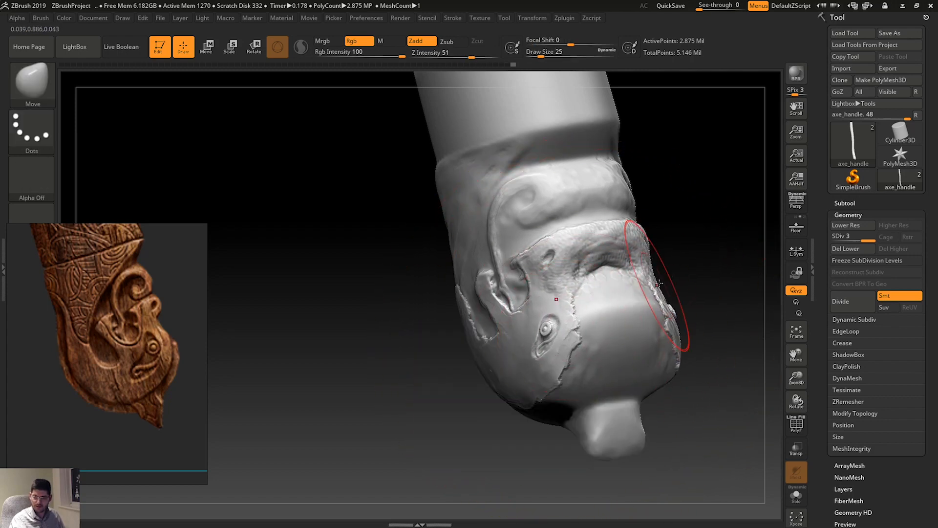
mouse_move(666, 288)
left_mouse_down()
mouse_move(681, 273)
mouse_move(631, 300)
left_mouse_up()
key("shift")
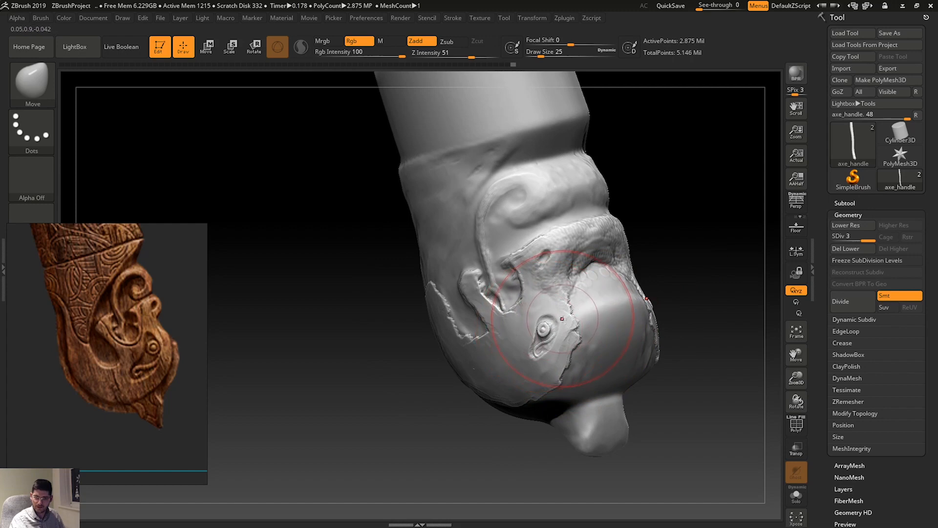
key("ctrl+z")
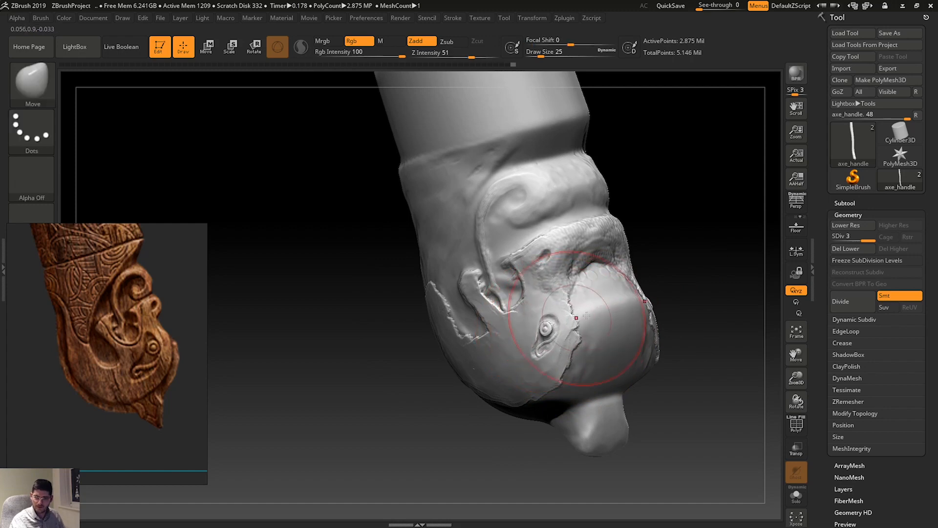
mouse_move(669, 274)
left_mouse_down()
mouse_move(676, 255)
mouse_move(702, 260)
mouse_move(653, 278)
mouse_move(593, 333)
mouse_move(547, 321)
left_mouse_up()
key("ctrl+z")
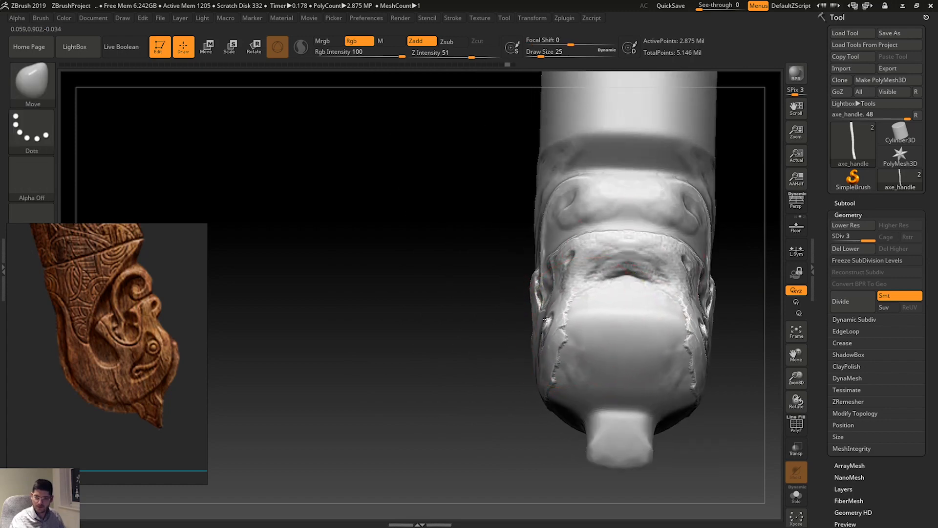
key("ctrl+z")
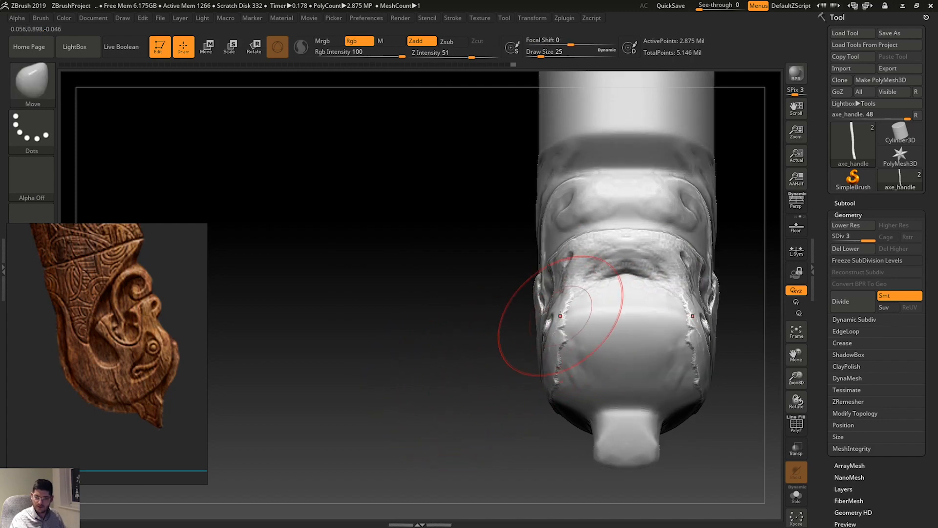
Pull the lower side ends of the front ridge outward and upward with the Move brush from the front view.
left_click_drag(573, 292, 572, 258)
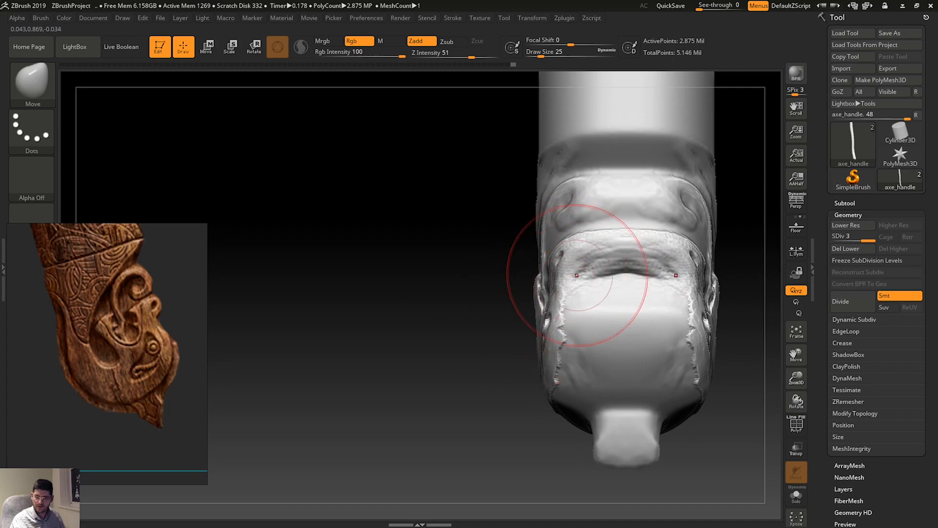
left_click_drag(564, 268, 546, 287)
mouse_move(454, 381)
left_mouse_down()
mouse_move(494, 381)
mouse_move(472, 388)
left_mouse_up()
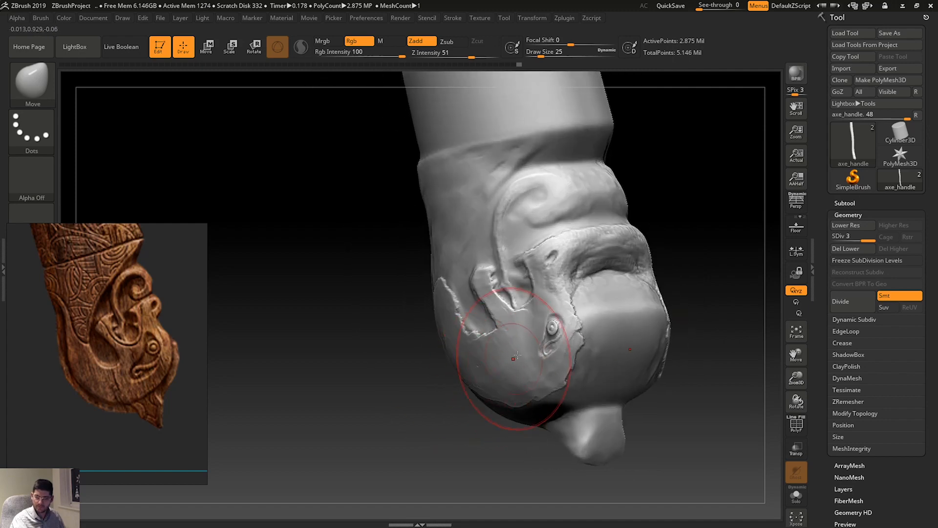
left_click_drag(661, 253, 695, 243, "shift")
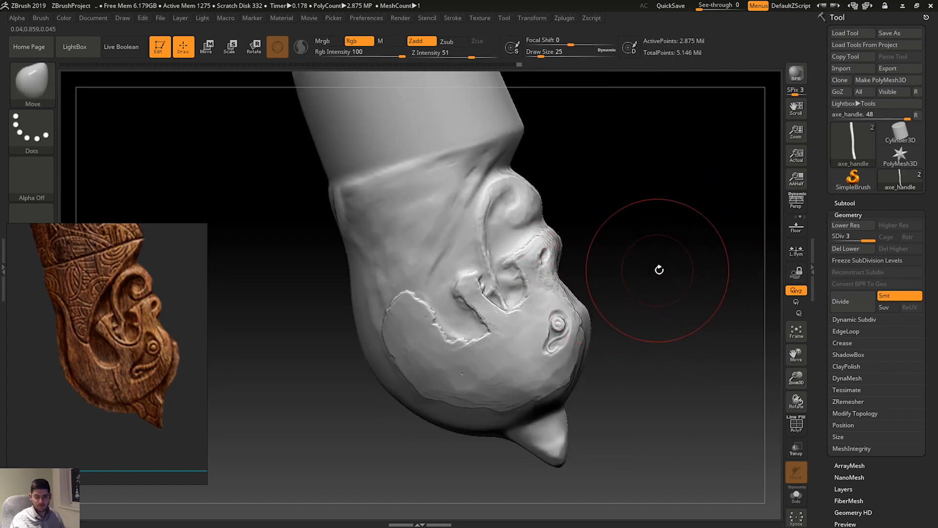
mouse_move(659, 268)
left_mouse_down()
mouse_move(626, 276)
mouse_move(644, 274)
left_mouse_up()
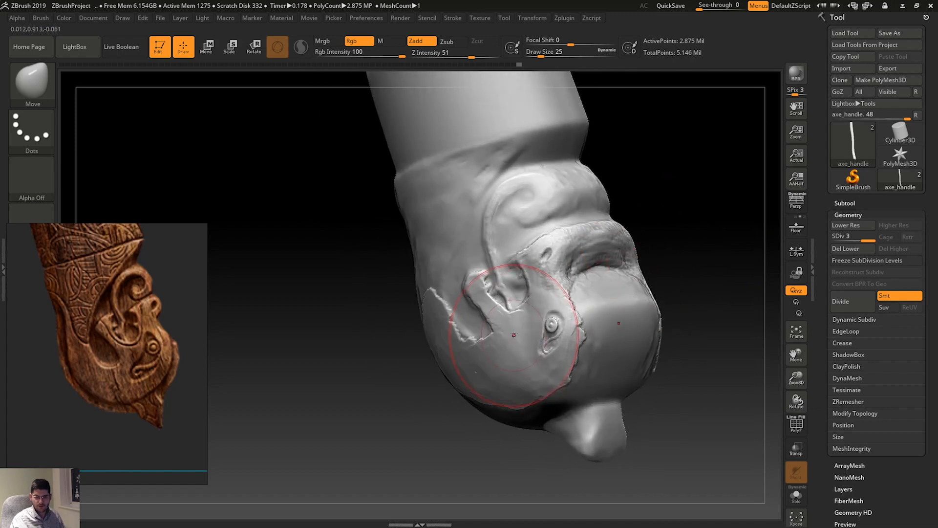
key("space")
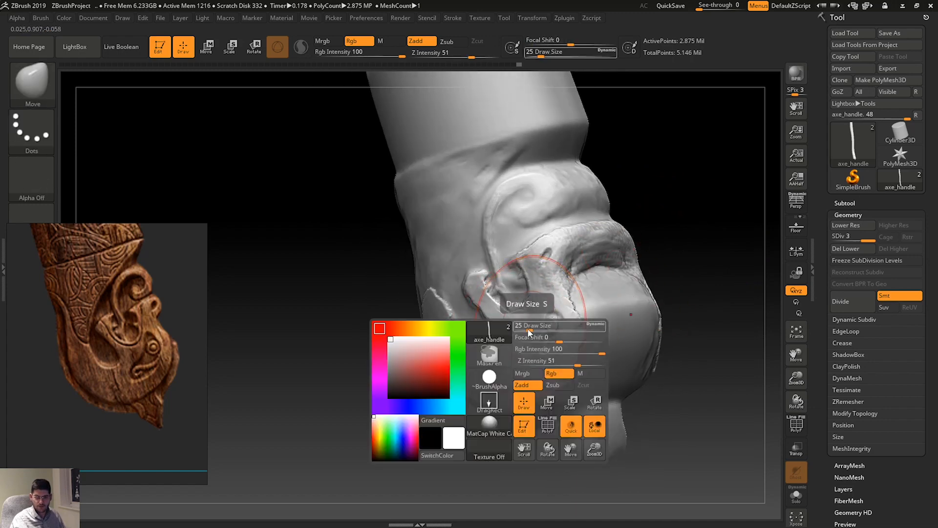
left_click_drag(528, 331, 522, 330)
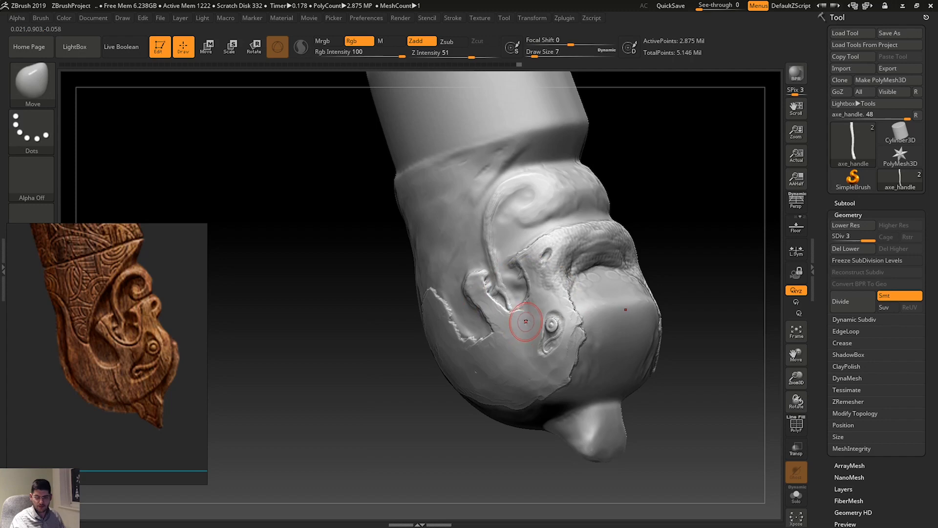
key("space")
left_click_drag(518, 330, 522, 331)
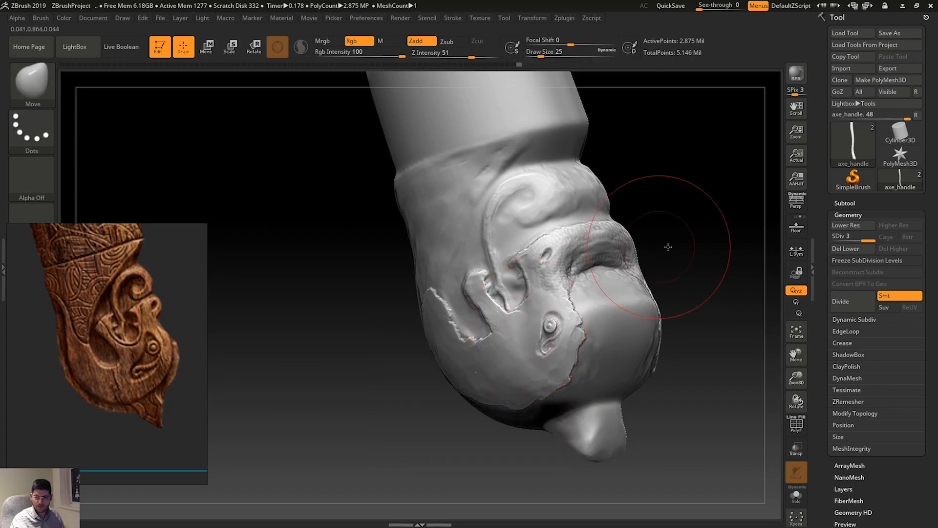
Widen the pointed tip at the end of the head by pulling its sides outward with the Move brush from the front.
mouse_move(667, 244)
left_mouse_down()
mouse_move(677, 241)
mouse_move(628, 230)
mouse_move(608, 238)
mouse_move(623, 196)
mouse_move(530, 196)
mouse_move(550, 193)
left_mouse_up()
left_click_drag(713, 179, 659, 193)
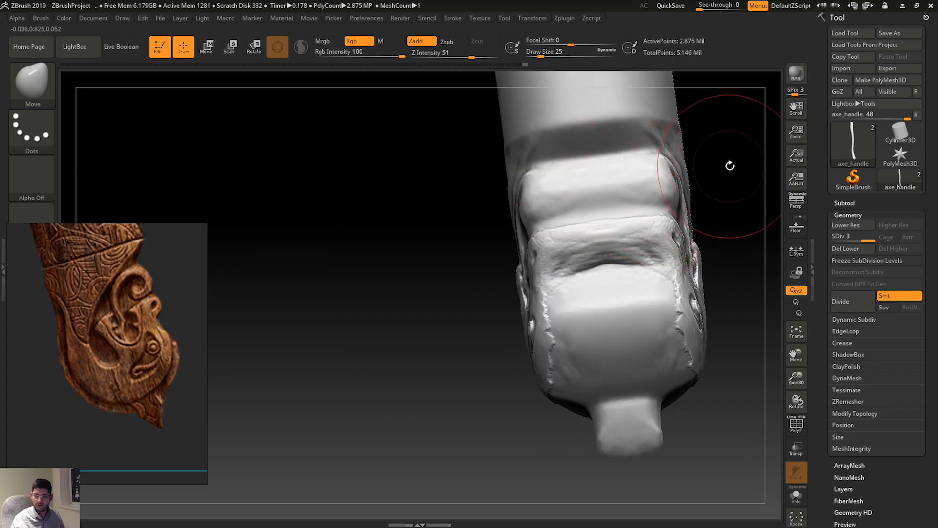
left_click_drag(729, 163, 733, 210, "shift")
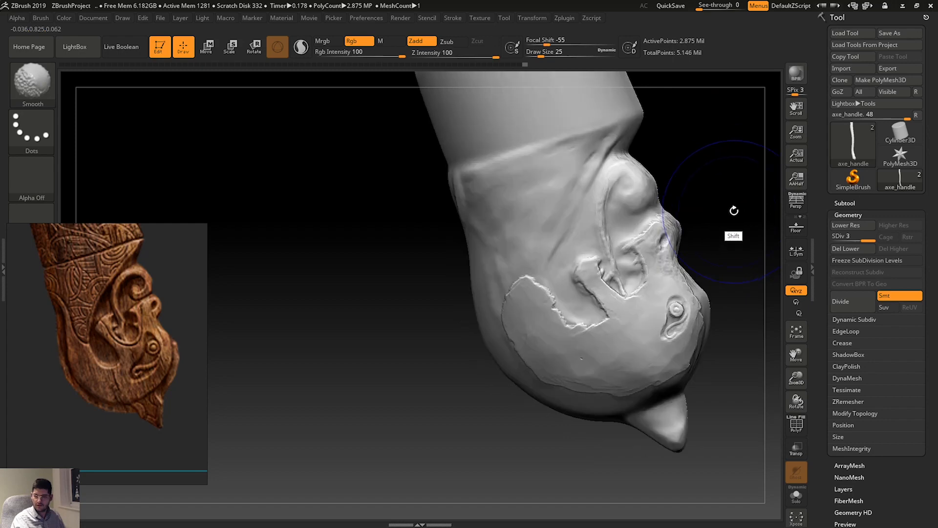
left_click_drag(730, 264, 689, 266)
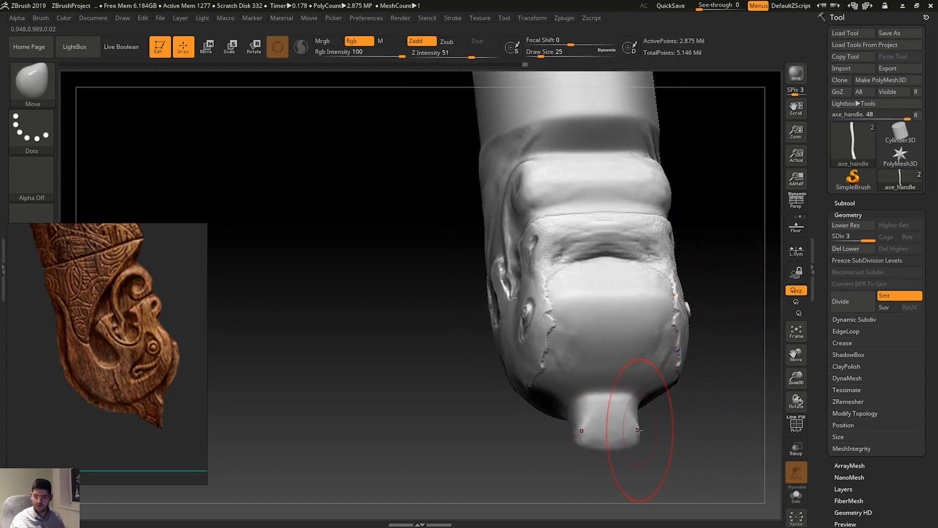
mouse_move(638, 430)
left_mouse_down()
mouse_move(679, 429)
mouse_move(698, 407)
left_mouse_up()
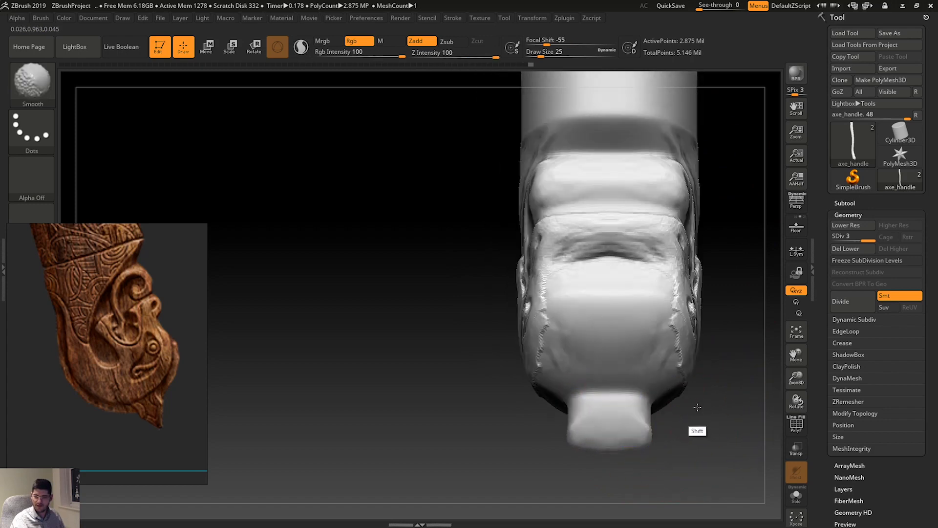
left_click_drag(637, 417, 652, 425)
mouse_move(719, 424)
left_mouse_down()
mouse_move(670, 402)
mouse_move(725, 394)
left_mouse_up()
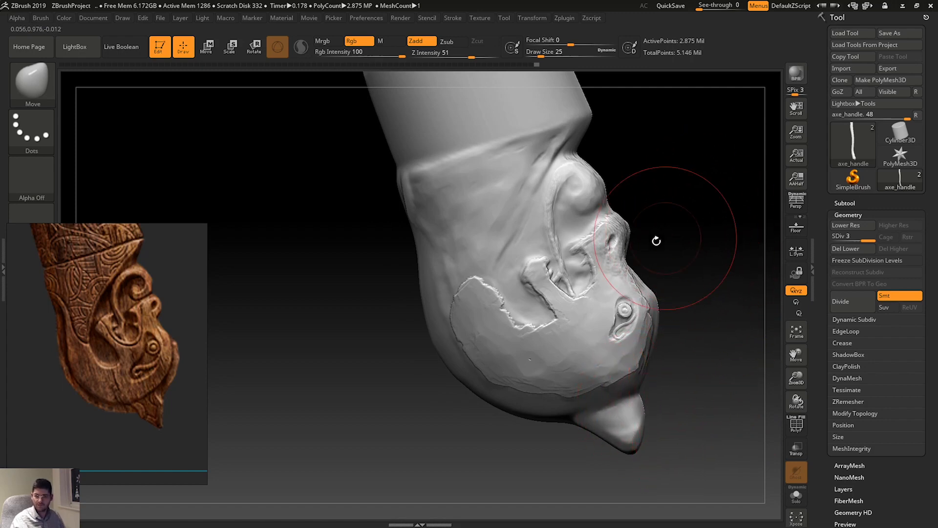
Try reshaping the head's front profile beside the eye and nostril with a Move brush of Draw Size 112, undoing each attempt.
left_click_drag(798, 380, 800, 406)
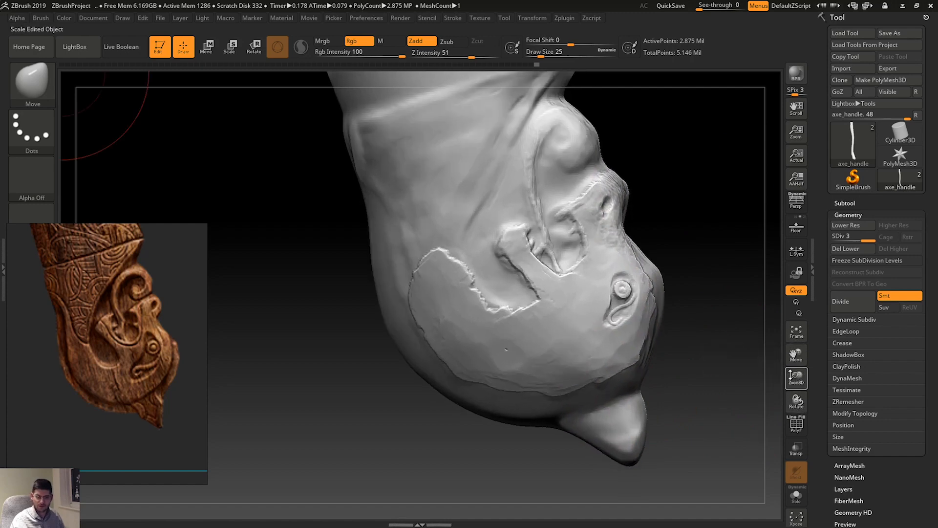
mouse_move(626, 211)
left_mouse_down()
mouse_move(610, 214)
mouse_move(687, 197)
left_mouse_up()
key("ctrl+z")
key("space")
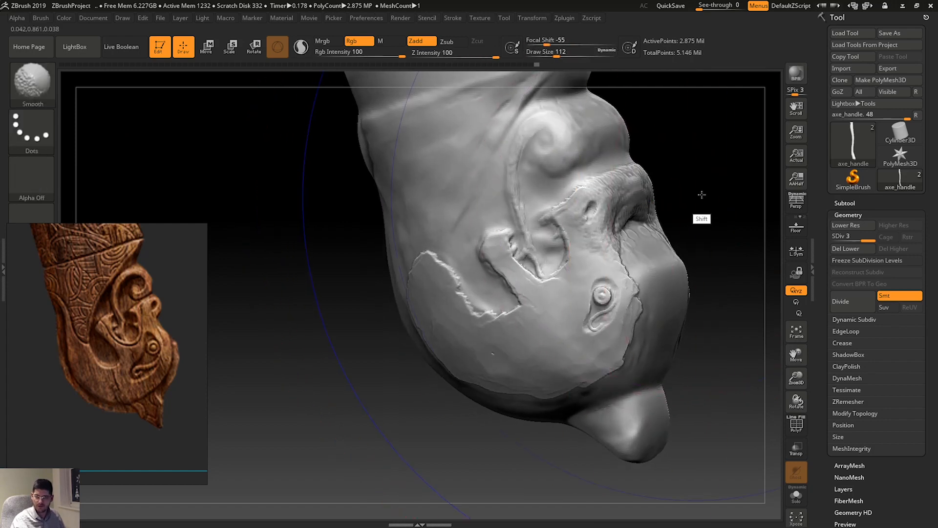
key("ctrl+z")
left_click_drag(620, 209, 604, 217)
key("ctrl+z")
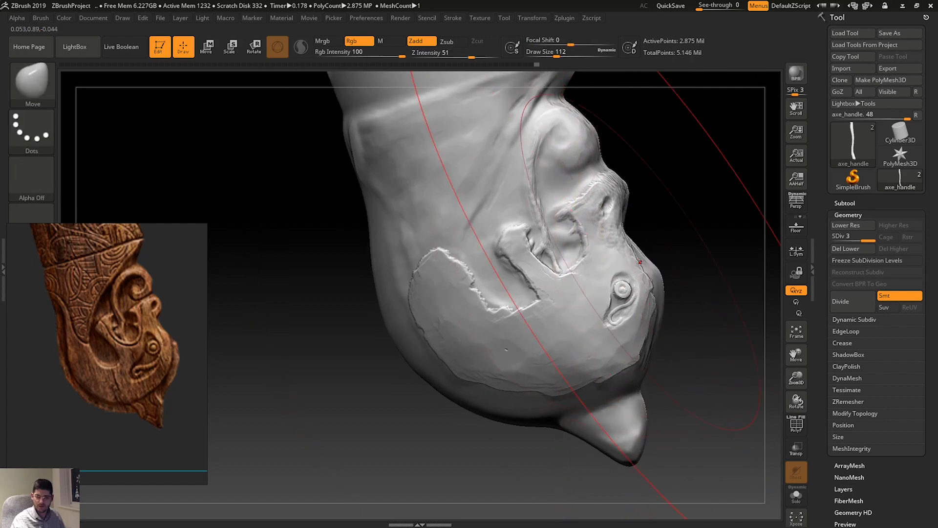
mouse_move(654, 270)
left_mouse_down()
mouse_move(673, 278)
mouse_move(650, 278)
left_mouse_up()
key("ctrl+z")
key("space")
key("ctrl")
key("ctrl+z")
Set the Move brush's Draw Size to 20 and pull the front profile between the nostril and eye slightly outward.
key("space")
key("ctrl")
key("space")
mouse_move(723, 264)
left_mouse_down()
mouse_move(683, 261)
mouse_move(677, 275)
left_mouse_up()
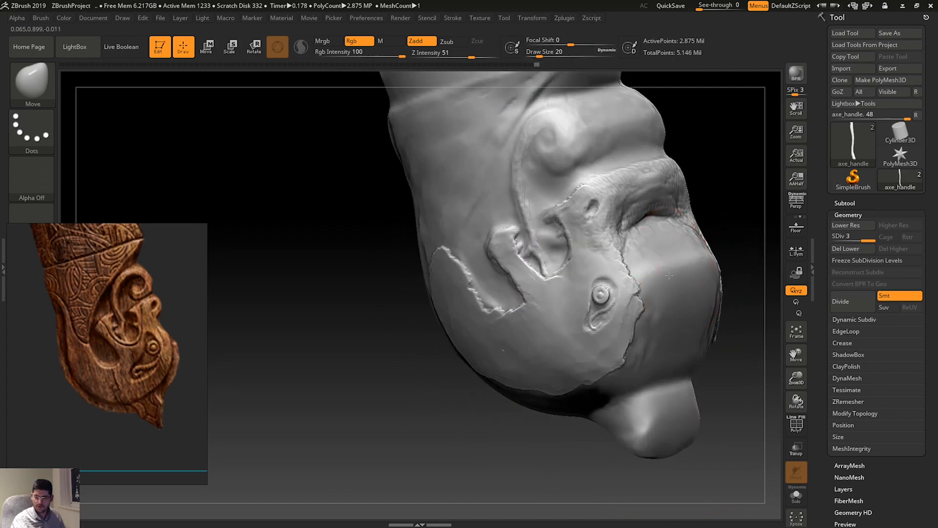
key("ctrl")
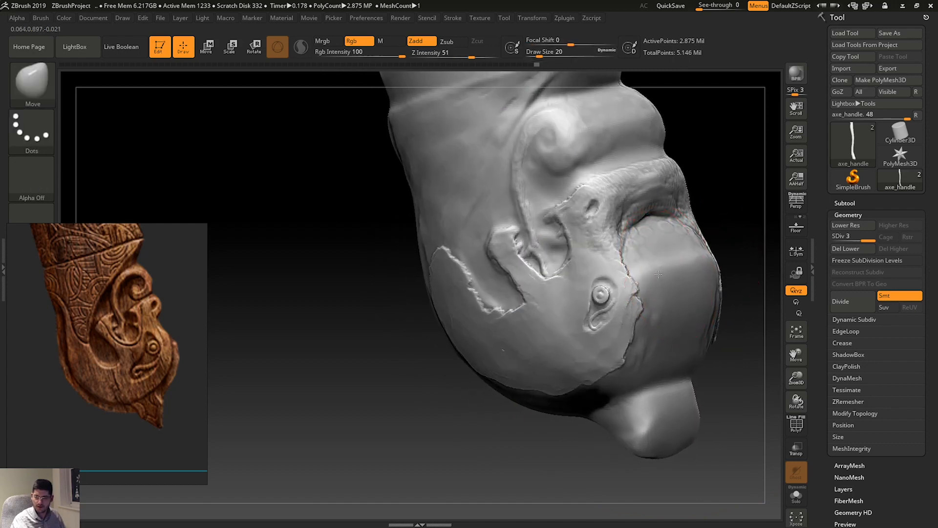
left_click_drag(706, 236, 673, 264)
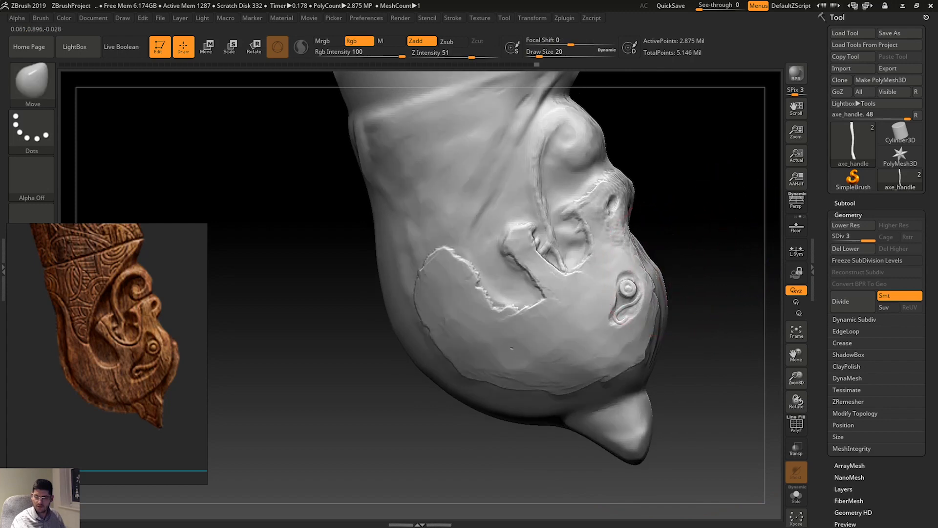
key("ctrl")
left_click_drag(709, 243, 708, 249)
key("shift")
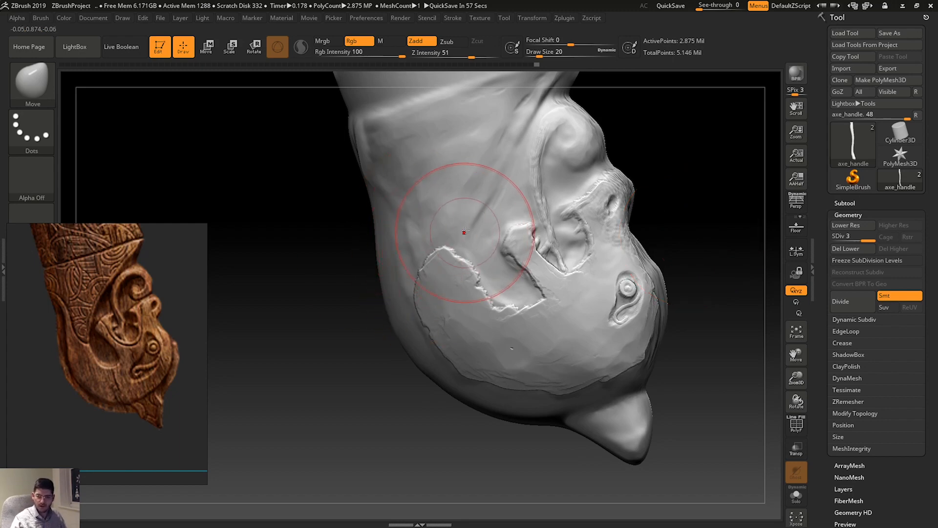
Try ClayTubes strokes on the smooth panel just below the handle's collar, then undo them.
key("b")
key("c")
key("t")
mouse_move(454, 142)
left_mouse_down()
mouse_move(430, 166)
mouse_move(443, 156)
left_mouse_up()
key("ctrl+z")
key("space")
left_click_drag(478, 120, 428, 173)
key("ctrl+z")
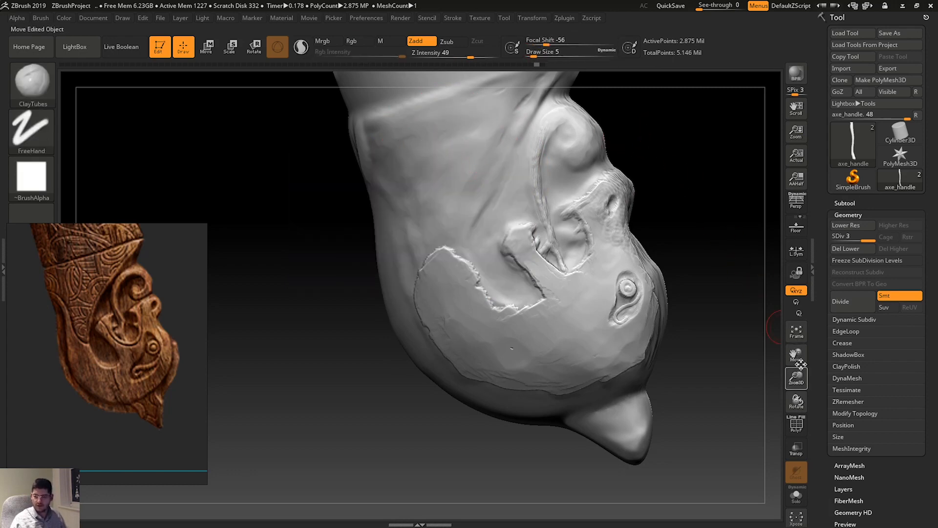
Try a round mask on the panel below the collar with the current masking stroke and remove it.
left_click_drag(800, 358, 809, 407)
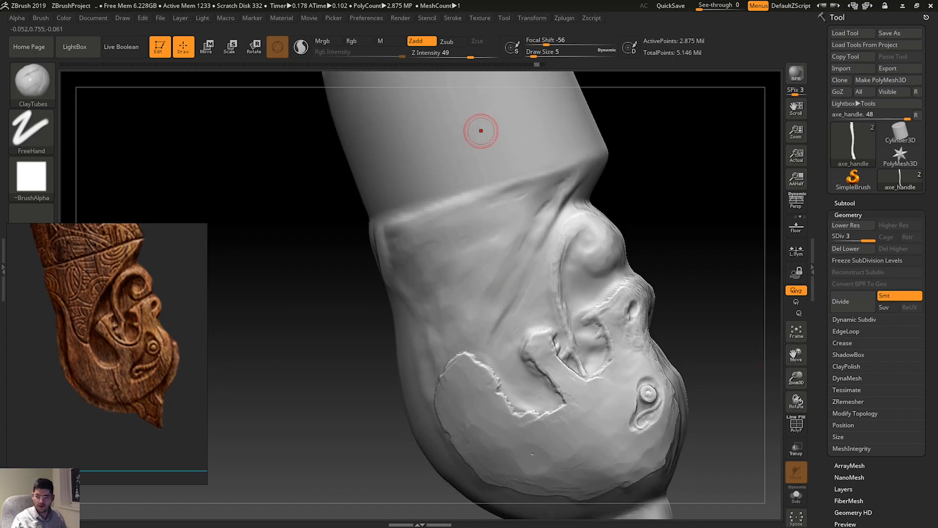
key("ctrl")
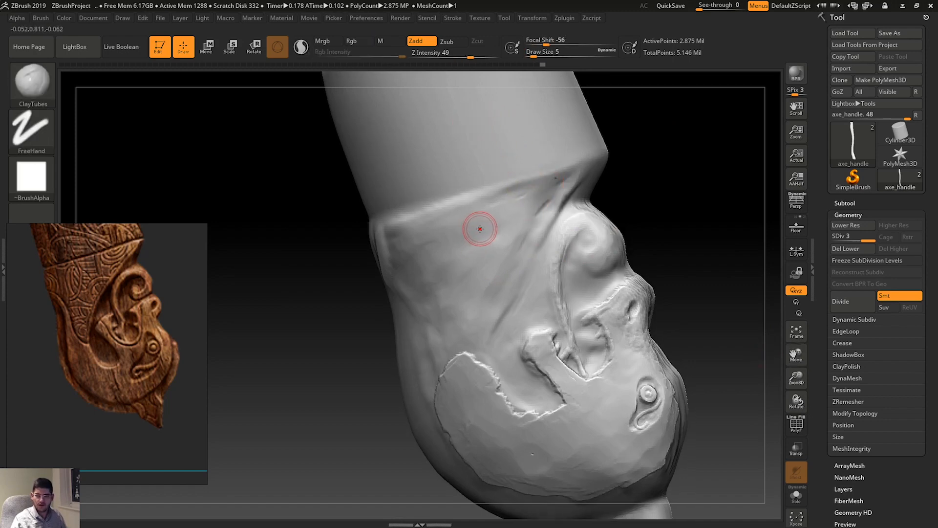
left_click_drag(479, 251, 501, 224, "ctrl")
left_click_drag(190, 197, 171, 190, "ctrl")
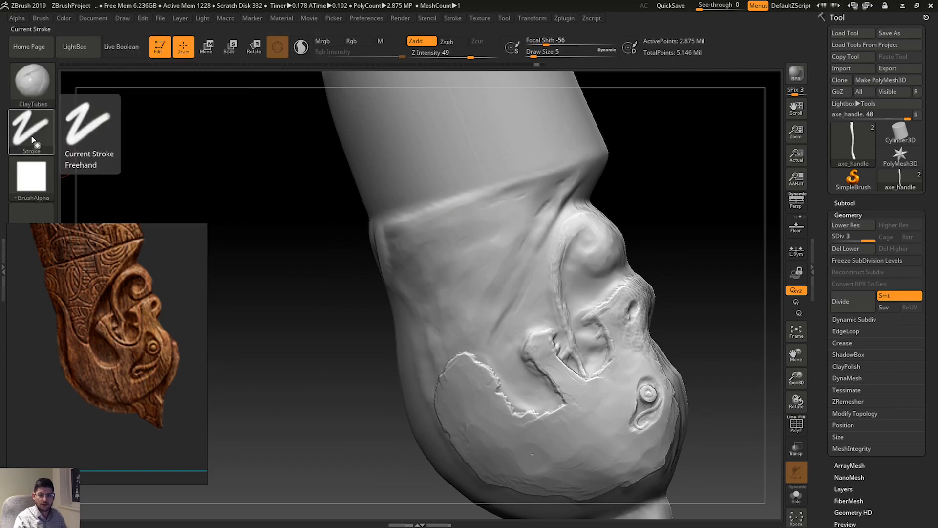
key("ctrl+z")
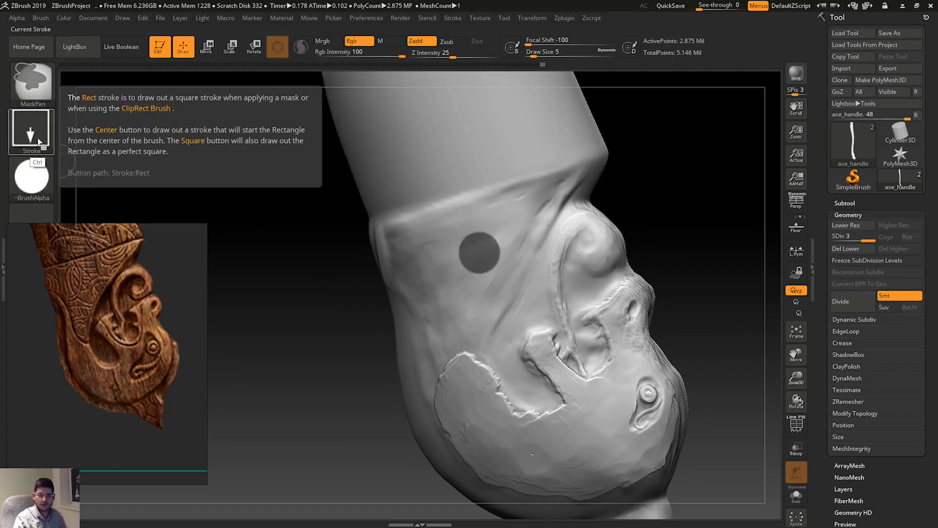
key("ctrl+shift+z")
Set the MaskPen stroke type to FreeHand and test a short mask stroke on the panel, undoing it.
left_click(35, 141)
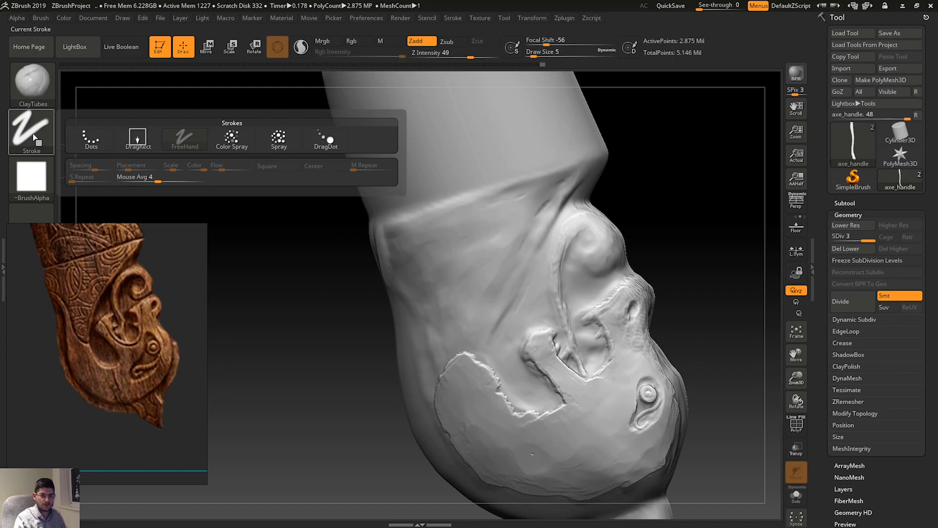
left_click(42, 137, "ctrl")
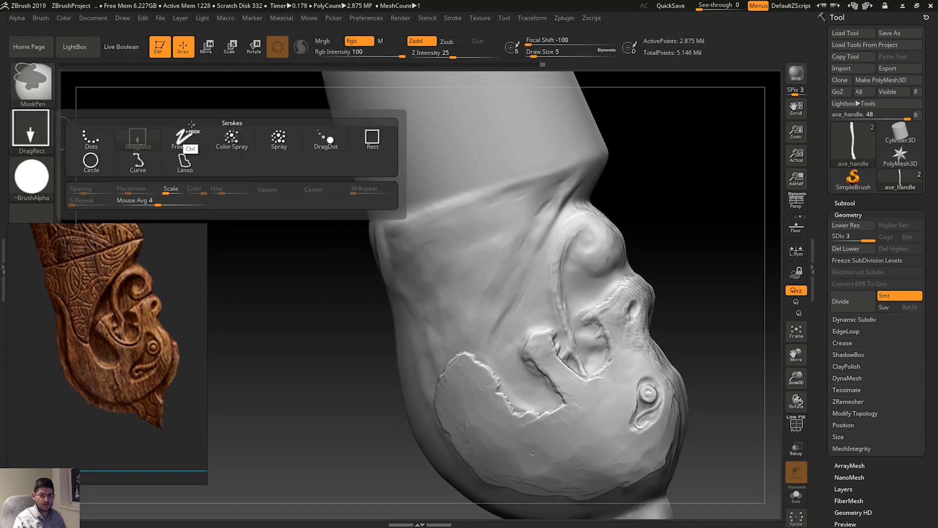
left_click(22, 140, "ctrl")
left_click(31, 128, "ctrl")
left_click(183, 138, "ctrl")
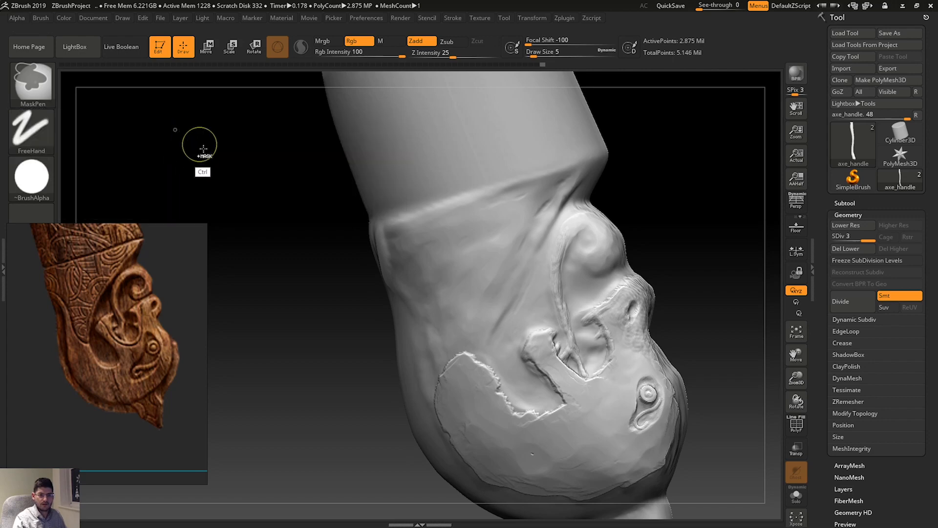
mouse_move(464, 262)
left_mouse_down("ctrl")
mouse_move(497, 247)
mouse_move(497, 226)
mouse_move(398, 230)
mouse_move(447, 230)
mouse_move(380, 240)
mouse_move(543, 185)
mouse_move(512, 261)
left_mouse_up("ctrl")
key("ctrl+z")
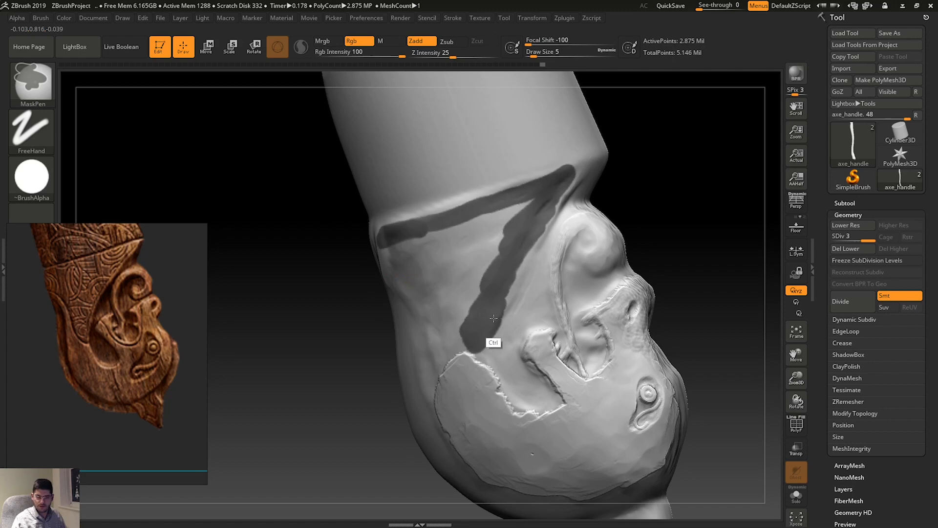
Mask the whole triangular panel below the collar with freehand strokes and invert the mask.
left_click_drag(496, 326, 540, 239, "ctrl")
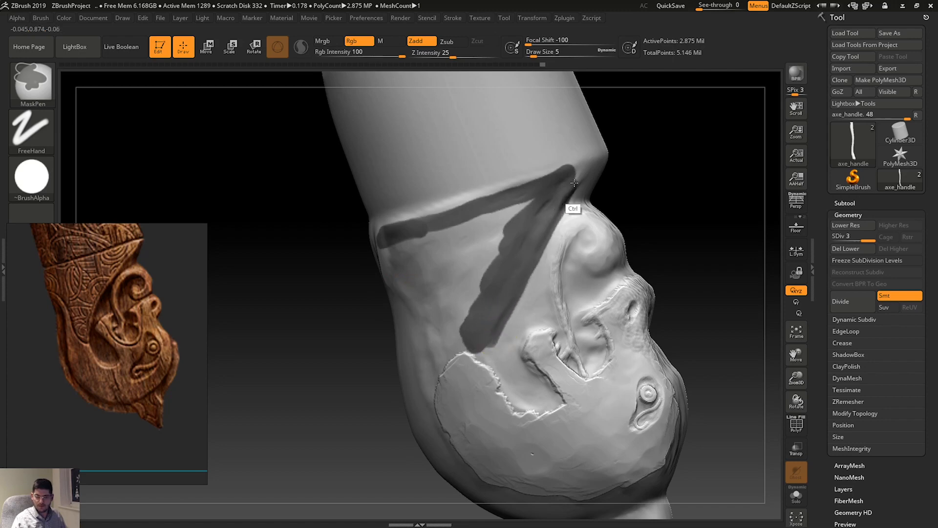
mouse_move(584, 169)
left_mouse_down("ctrl")
mouse_move(513, 210)
mouse_move(441, 233)
mouse_move(435, 264)
mouse_move(452, 281)
mouse_move(469, 280)
left_mouse_up("ctrl")
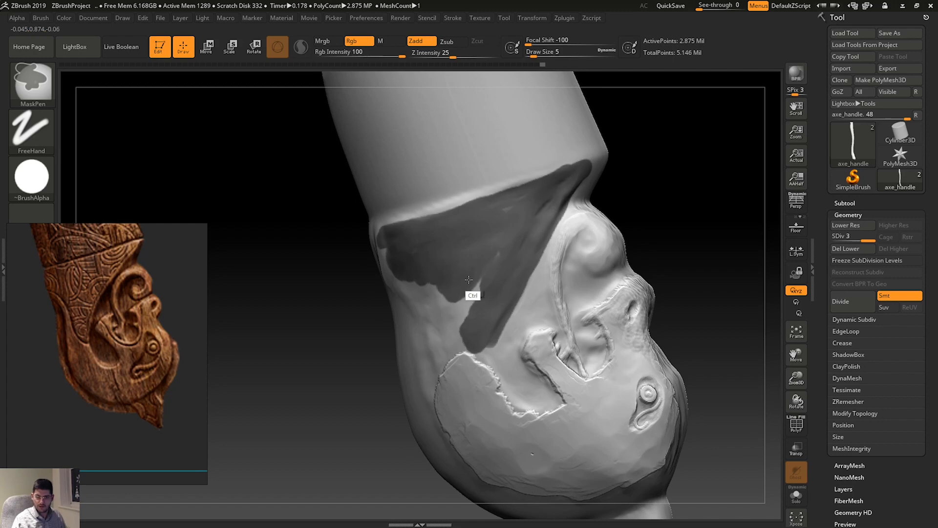
mouse_move(463, 313)
left_mouse_down("ctrl")
mouse_move(436, 307)
mouse_move(408, 279)
left_mouse_up("ctrl")
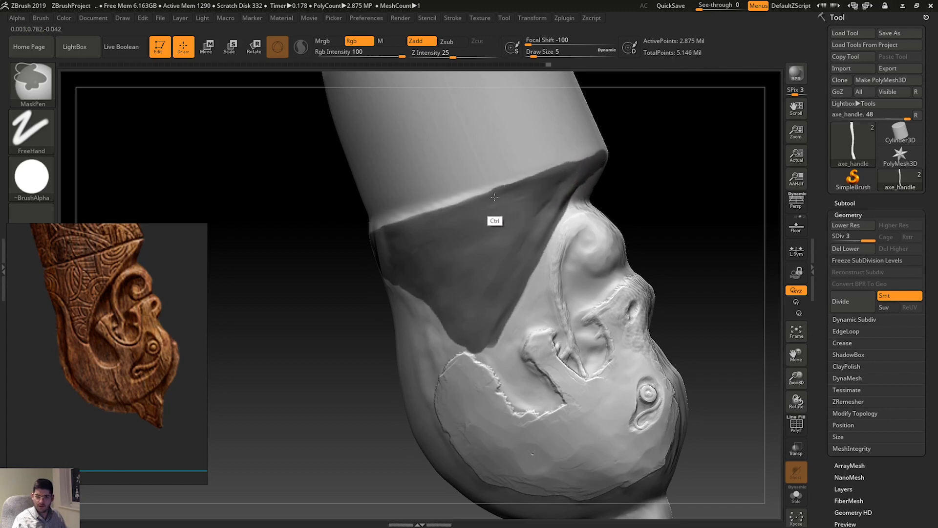
left_click_drag(701, 226, 713, 209, "ctrl")
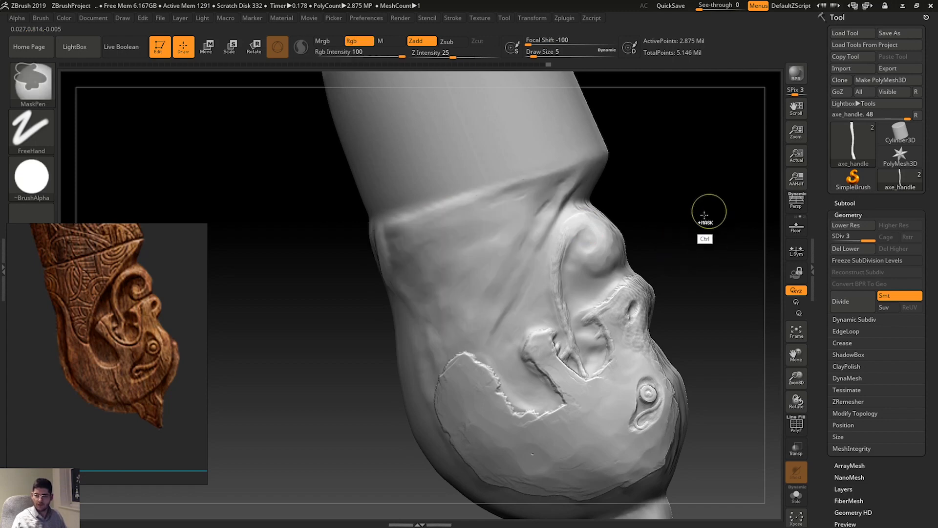
key("ctrl+z")
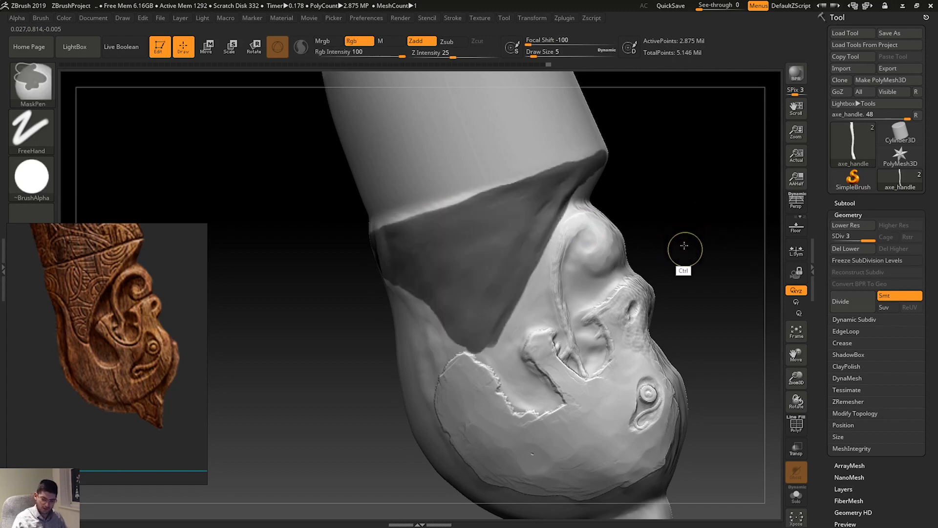
left_click(686, 246, "ctrl")
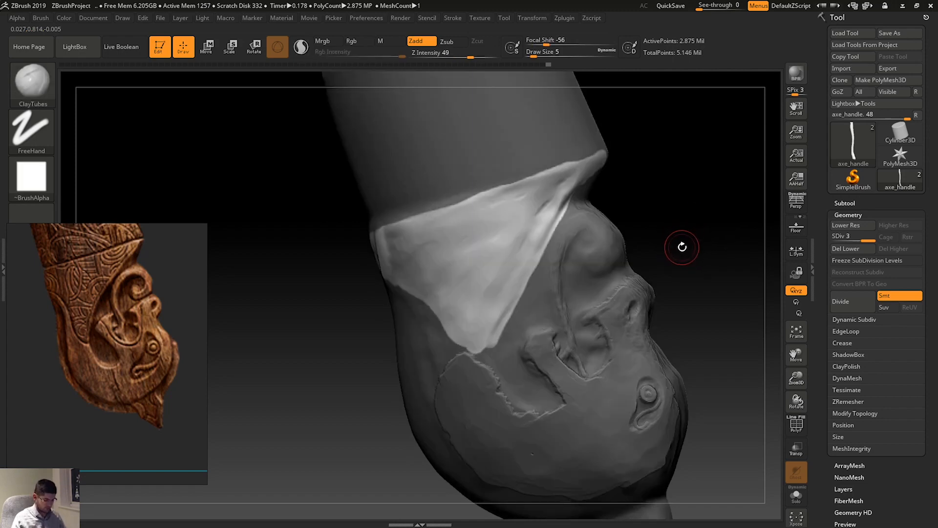
Raise the ClayTubes Draw Size to 18 and try strokes on the unmasked panel, undoing them.
key("b")
key("c")
key("t")
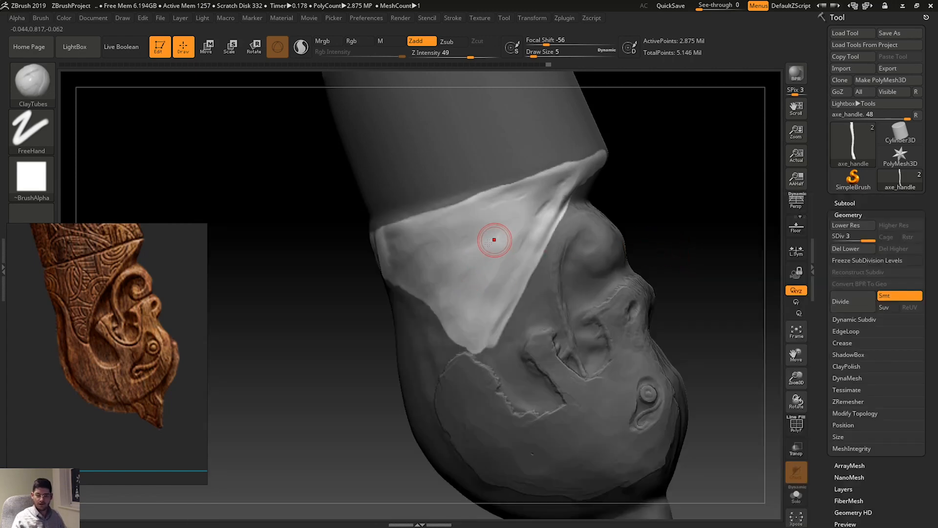
left_click_drag(502, 236, 498, 208)
key("ctrl+z")
key("space")
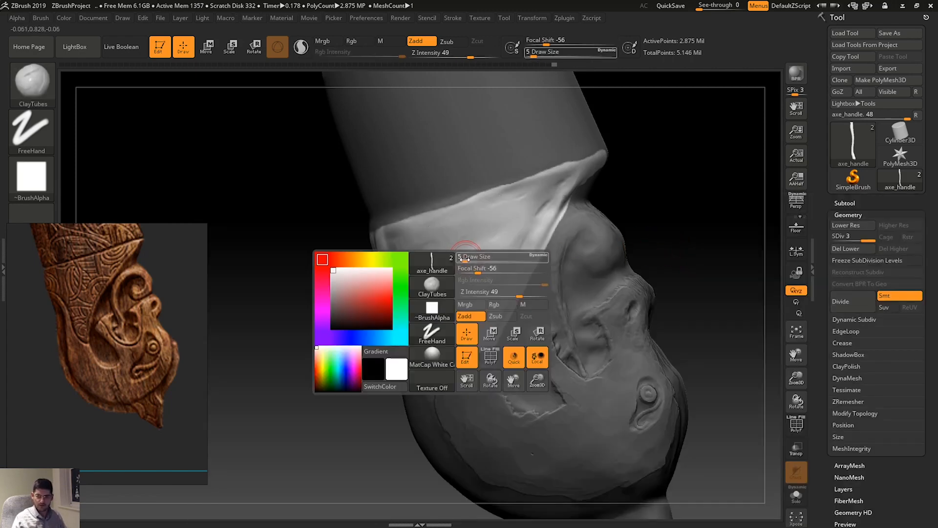
mouse_move(462, 259)
left_mouse_down()
mouse_move(477, 257)
mouse_move(416, 247)
mouse_move(509, 225)
mouse_move(484, 298)
left_mouse_up()
key("ctrl+z")
key("ctrl+z")
Invert the mask to free the panel, lower the Z Intensity to 15 and try a ClayTubes stroke across it, undoing the stroke.
key("space")
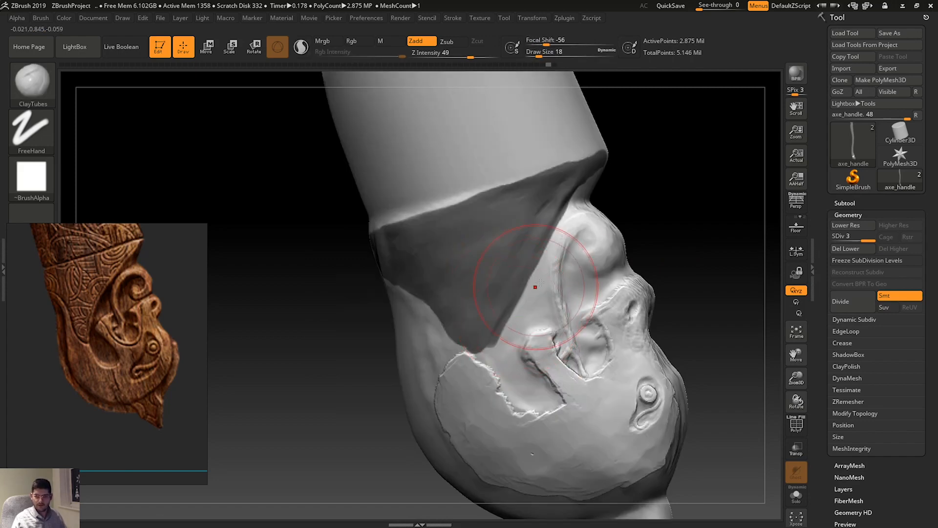
left_click(648, 204, "ctrl")
key("space")
left_click_drag(663, 249, 653, 255)
mouse_move(479, 267)
left_mouse_down()
mouse_move(440, 244)
mouse_move(410, 242)
left_mouse_up()
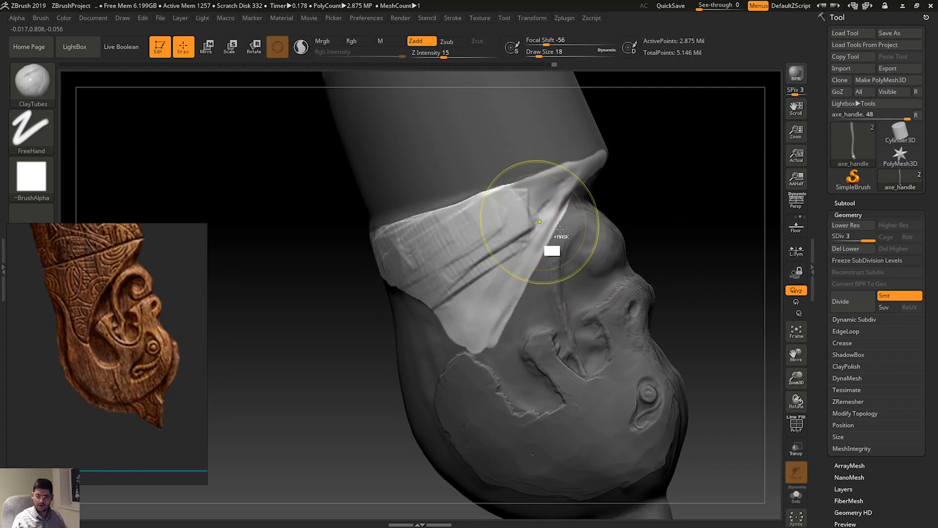
key("ctrl+z")
Set the Z Intensity to 4, build up the whole unmasked panel with ClayTubes strokes and clear the mask.
key("space")
key("space")
left_click_drag(622, 356, 606, 356)
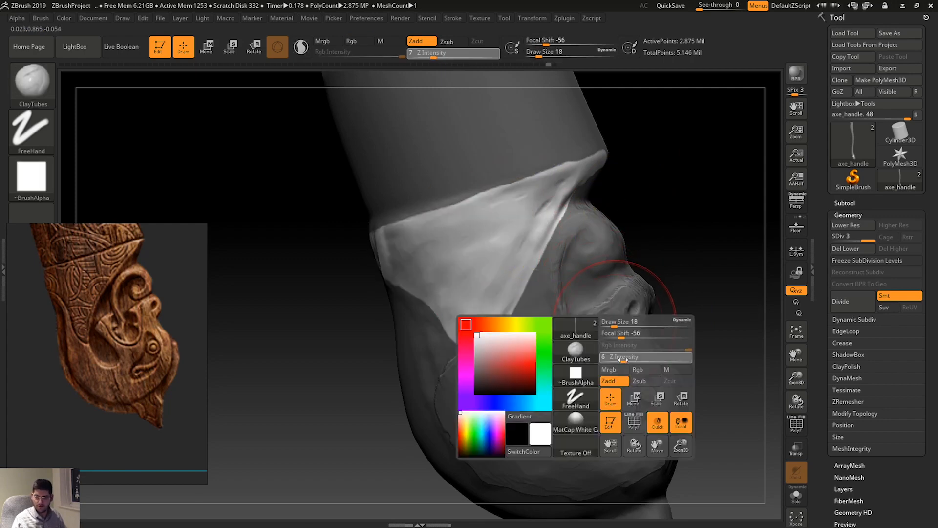
mouse_move(537, 264)
left_mouse_down()
mouse_move(445, 308)
mouse_move(508, 313)
mouse_move(371, 249)
mouse_move(553, 196)
mouse_move(587, 168)
mouse_move(515, 250)
left_mouse_up()
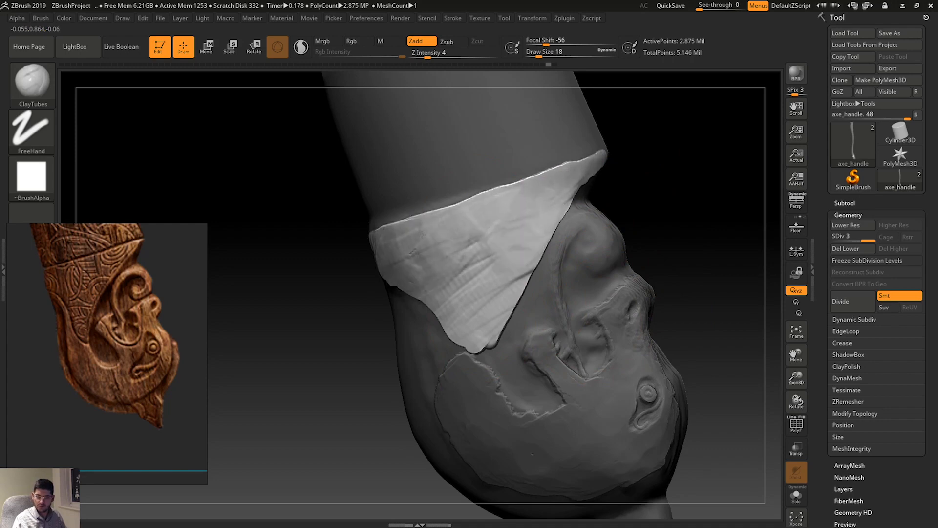
left_click_drag(471, 347, 543, 244)
mouse_move(662, 204)
left_mouse_down("ctrl")
mouse_move(708, 167)
mouse_move(704, 181)
left_mouse_up("ctrl")
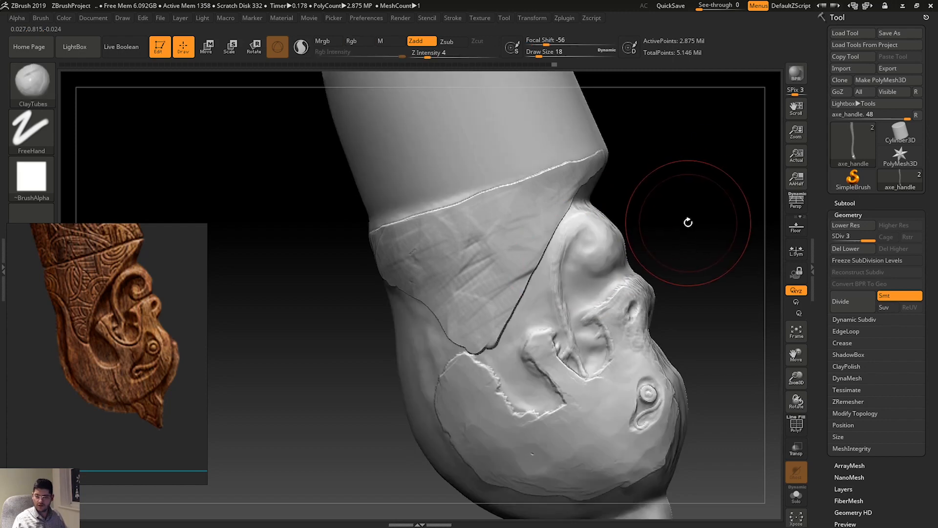
Reduce the Draw Size to 4 and smooth the groove along the panel's diagonal edge and around its lower tip.
mouse_move(687, 222)
left_mouse_down()
mouse_move(655, 182)
mouse_move(669, 201)
mouse_move(715, 220)
left_mouse_up()
key("space")
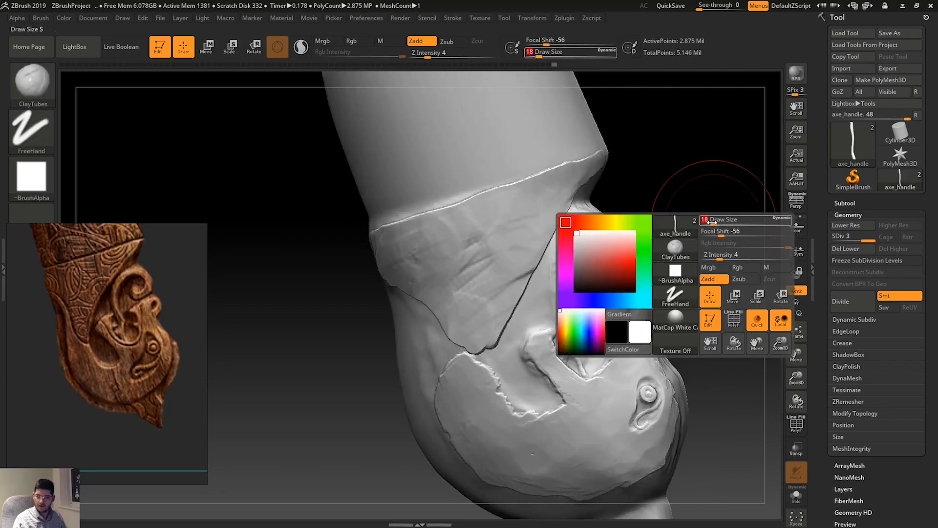
mouse_move(713, 223)
left_mouse_down()
mouse_move(691, 224)
mouse_move(677, 208)
left_mouse_up()
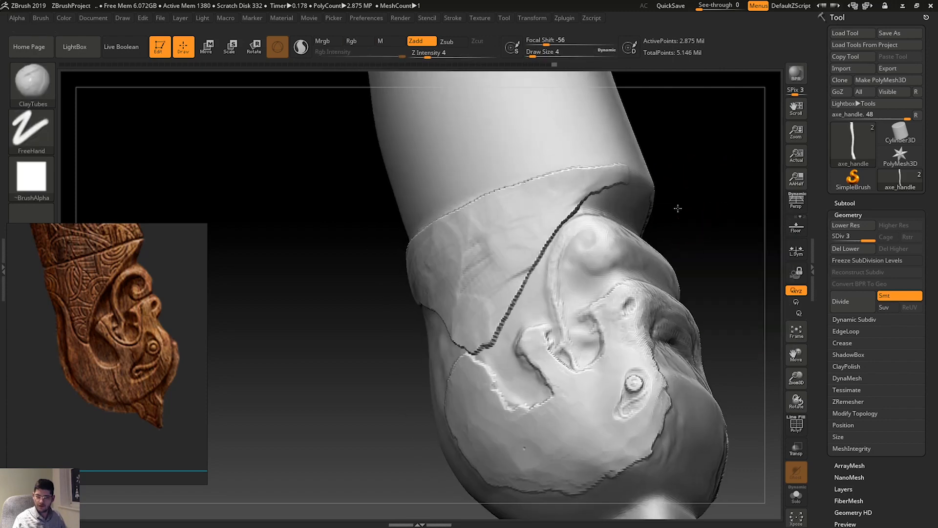
mouse_move(515, 298)
left_mouse_down("shift")
mouse_move(502, 327)
mouse_move(563, 225)
left_mouse_up("shift")
key("ctrl")
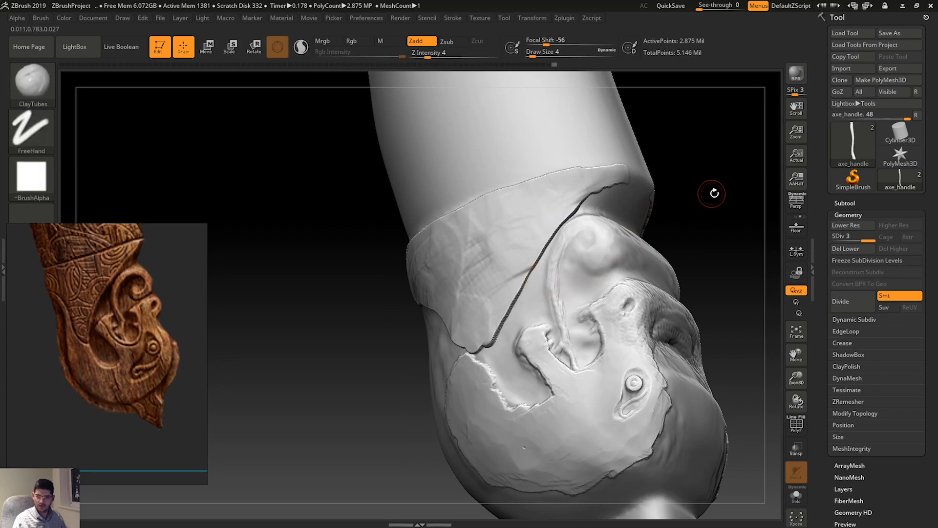
left_click_drag(712, 192, 735, 211)
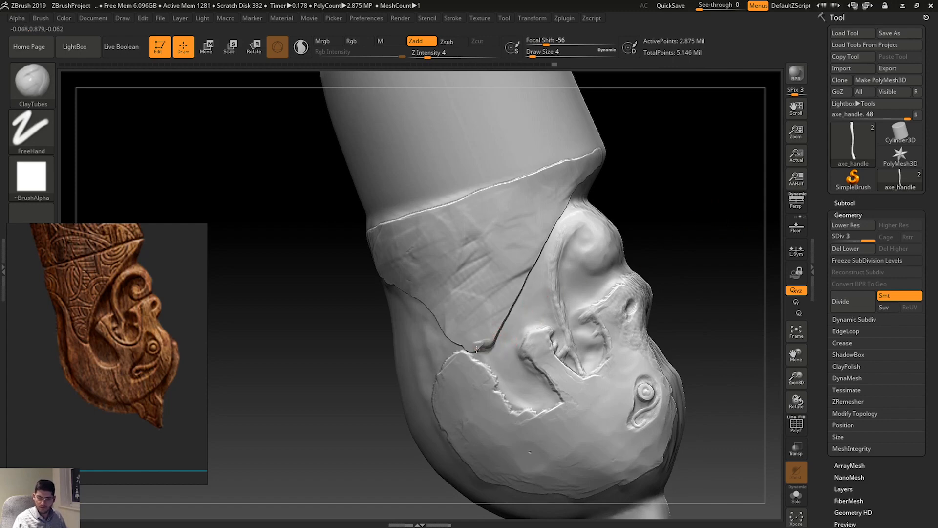
left_click_drag(484, 348, 483, 354, "shift")
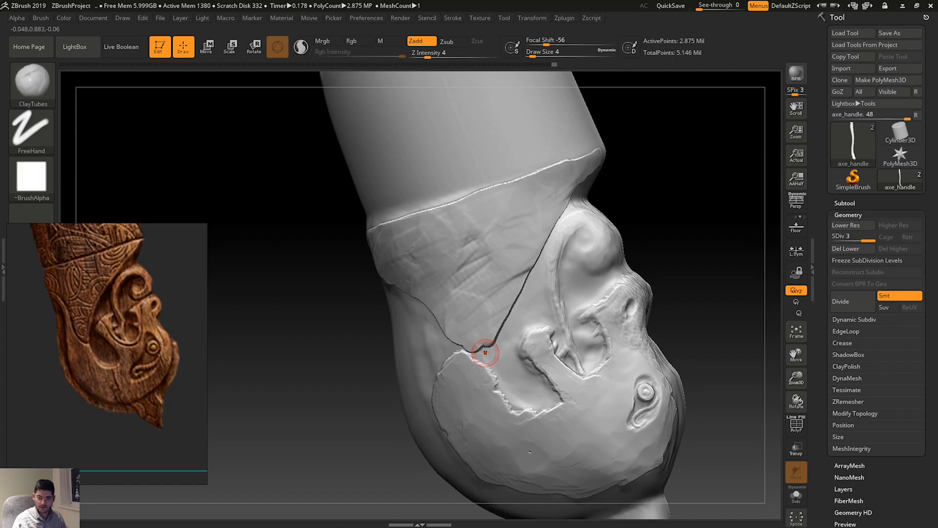
key("b")
key("c")
key("b")
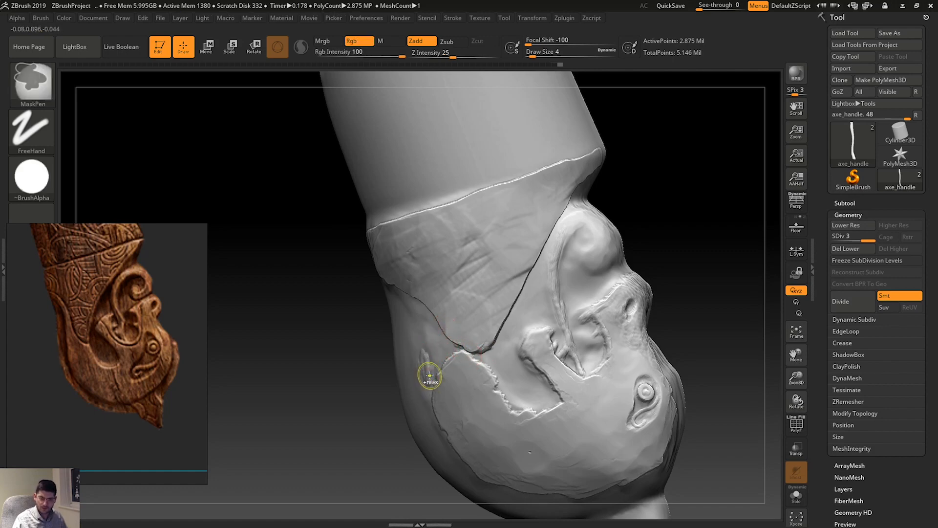
Switch to ClayTubes at Draw Size 14, build up the surface beside the panel's lower tip and smooth it.
key("b")
key("c")
key("t")
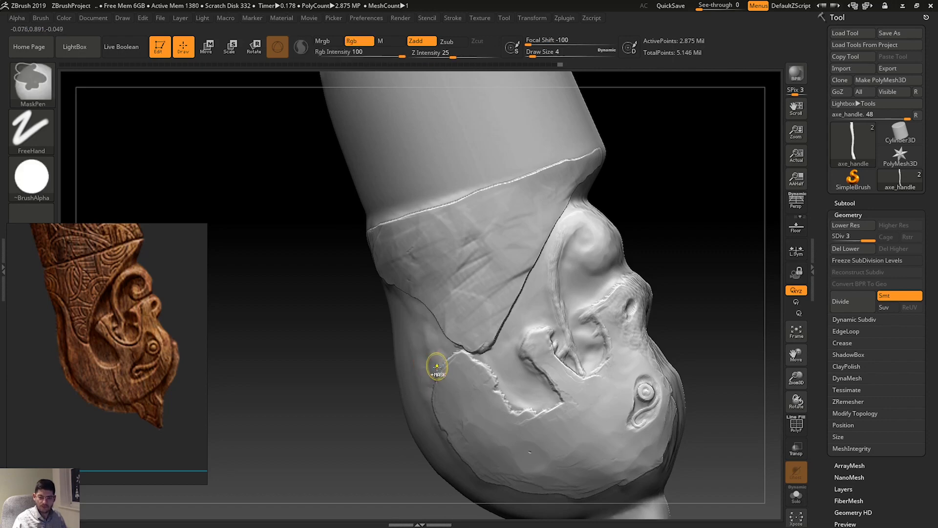
key("space")
left_click_drag(431, 357, 425, 368)
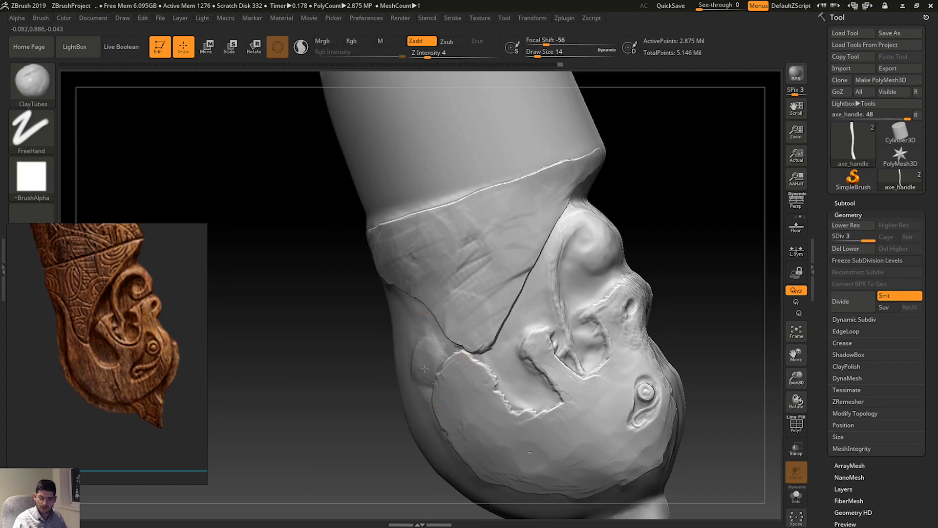
left_click_drag(403, 325, 426, 352, "shift")
Set Draw Size 4 and Z Intensity 9, then sculpt and smooth a raised rim on the head along the panel's lower edge.
key("space")
key("space")
left_click_drag(465, 386, 476, 388)
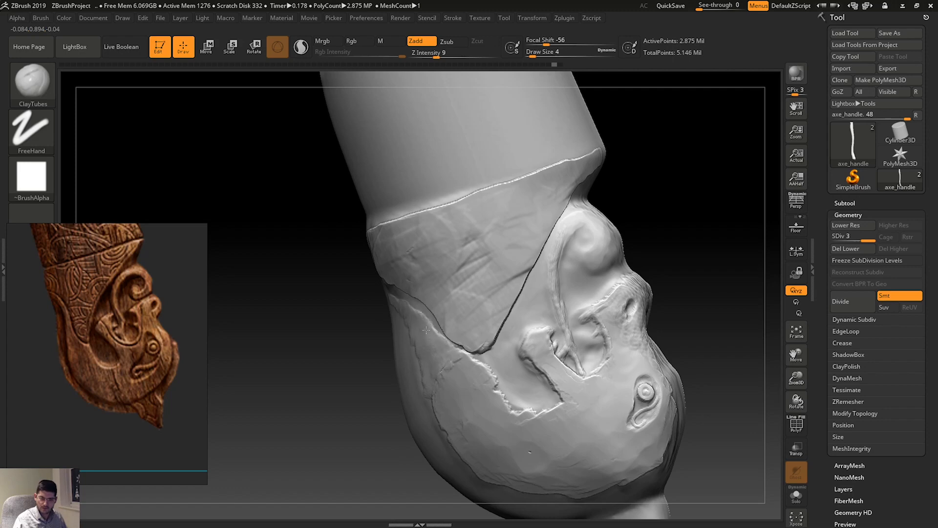
left_click_drag(413, 312, 402, 296)
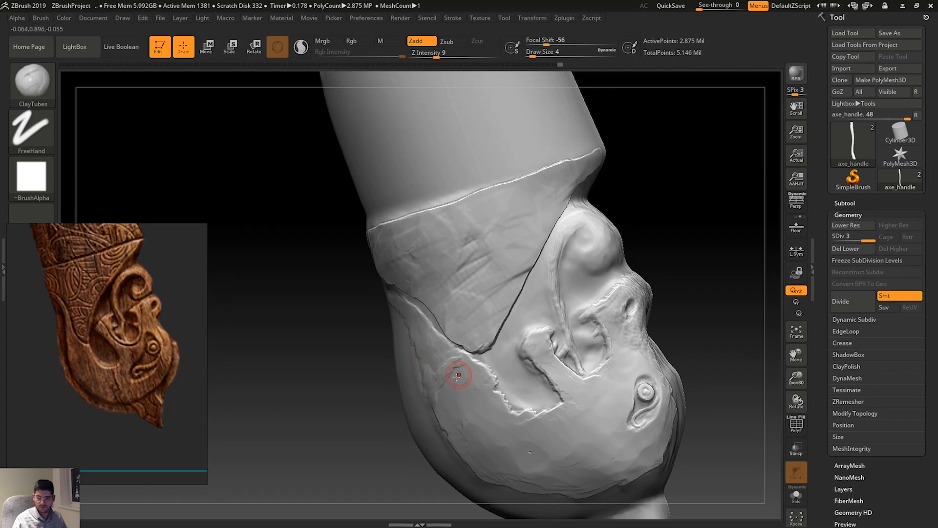
left_click_drag(453, 369, 446, 377, "alt")
key("shift")
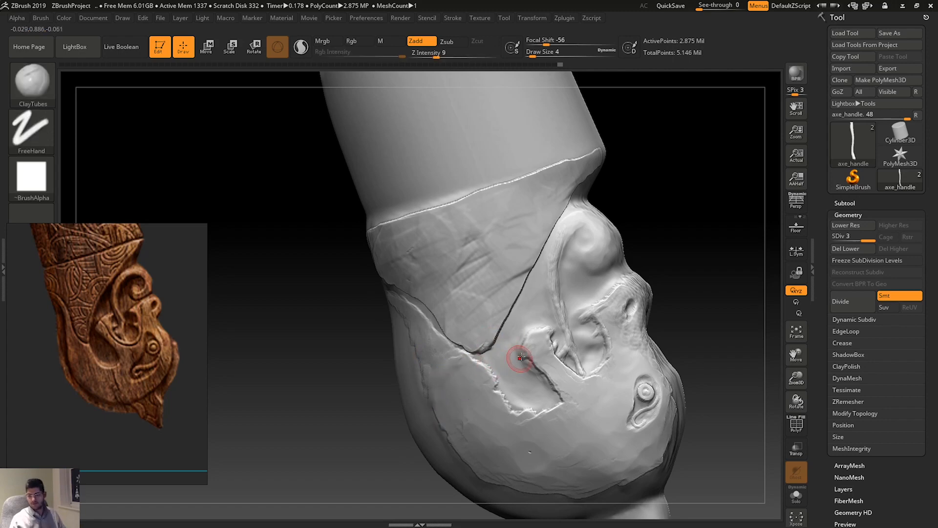
Switch to TrimDynamic and flatten the carved cavity below the panel and the surface beside the panel's tip.
key("b")
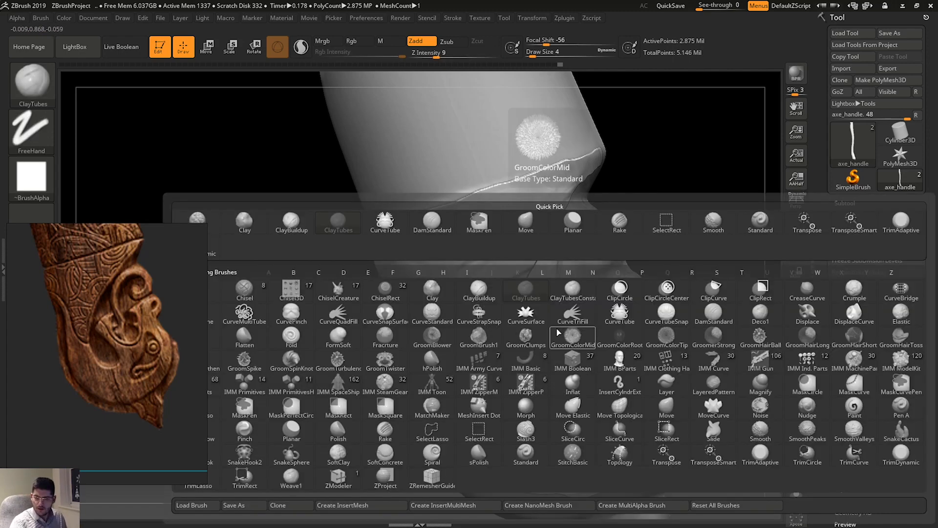
key("t")
key("d")
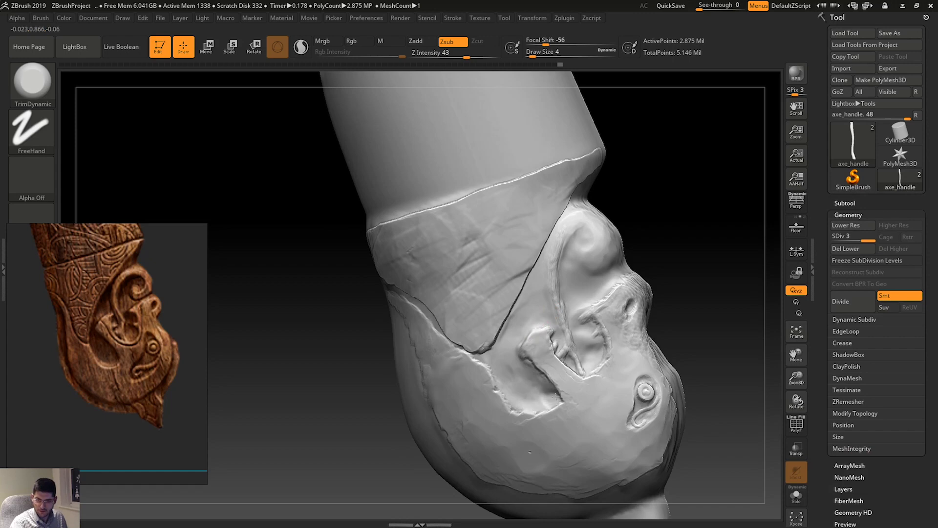
mouse_move(534, 408)
left_mouse_down("alt")
mouse_move(534, 388)
mouse_move(549, 413)
mouse_move(547, 391)
mouse_move(554, 403)
mouse_move(519, 391)
left_mouse_up("alt")
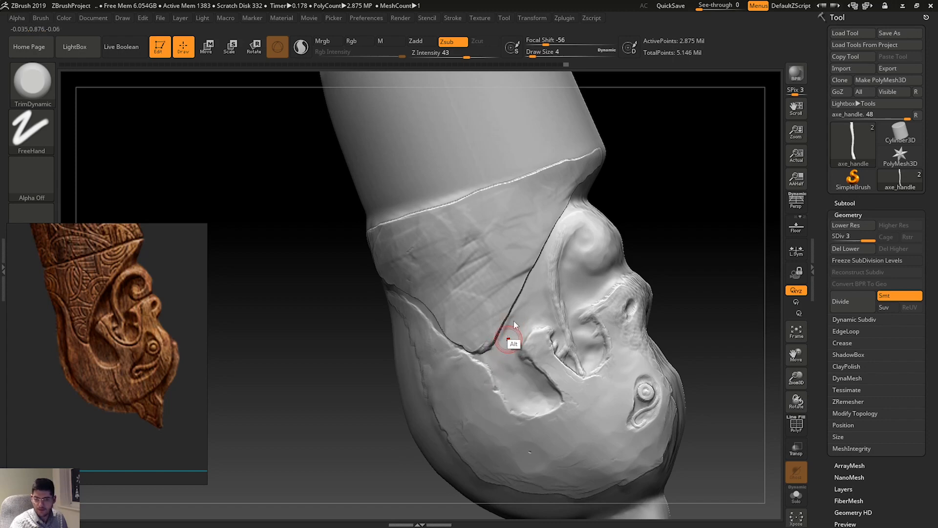
left_click_drag(507, 337, 507, 332)
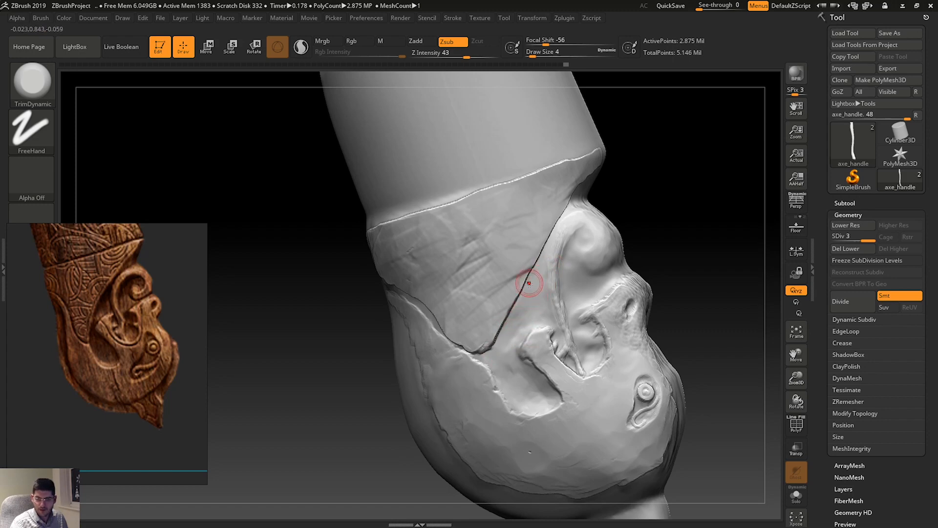
Switch to ClayBuildup and try a raised stroke along the panel's diagonal edge, undoing it.
key("b")
key("b")
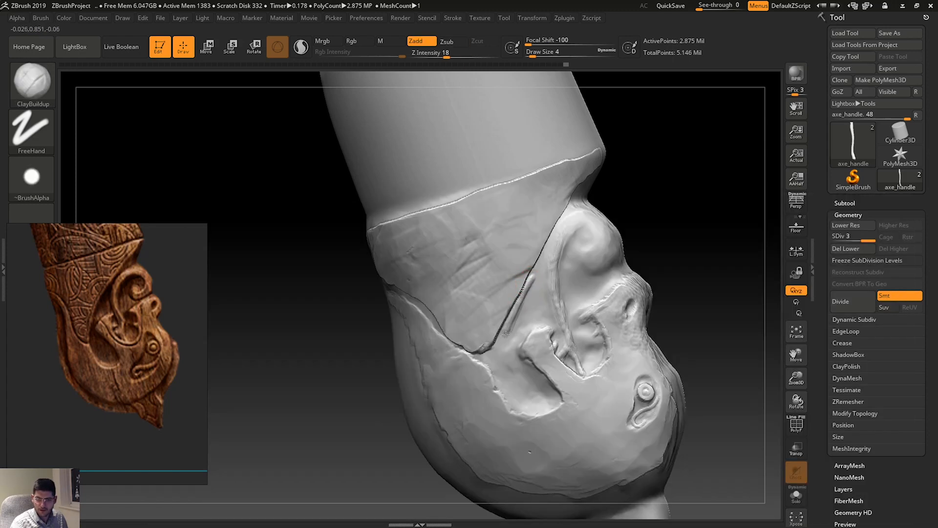
left_click_drag(506, 334, 535, 270)
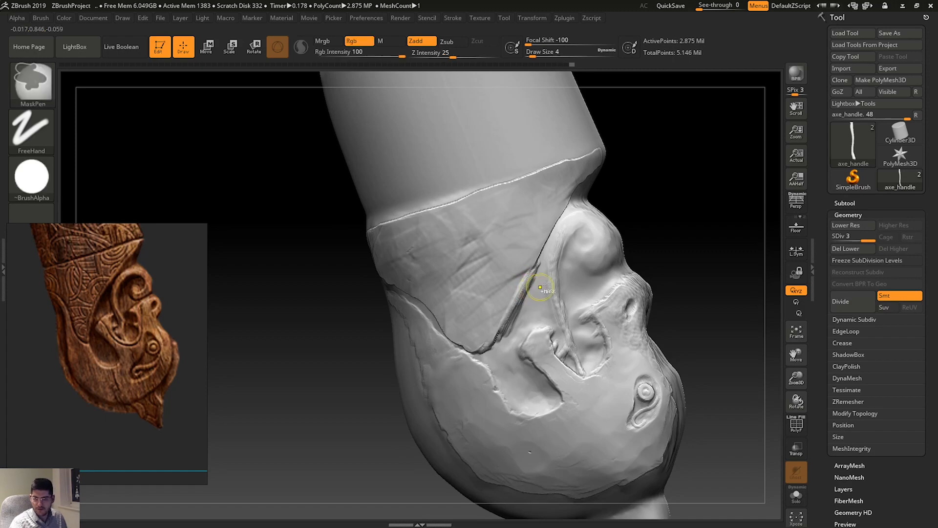
key("ctrl+z")
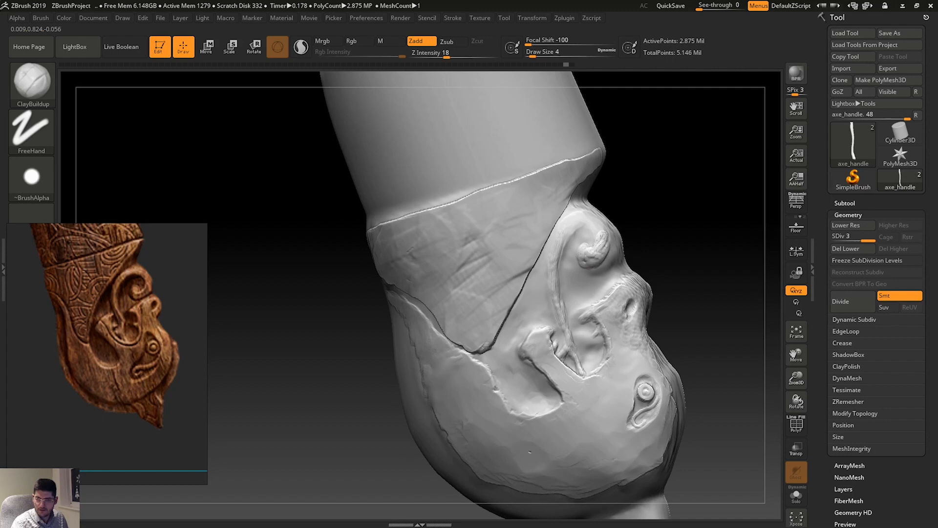
Build up the spiral curl at the top of the head with ClayBuildup, using Draw Size 16 and then 12.
key("space")
mouse_move(587, 239)
left_mouse_down()
mouse_move(578, 223)
mouse_move(589, 222)
left_mouse_up()
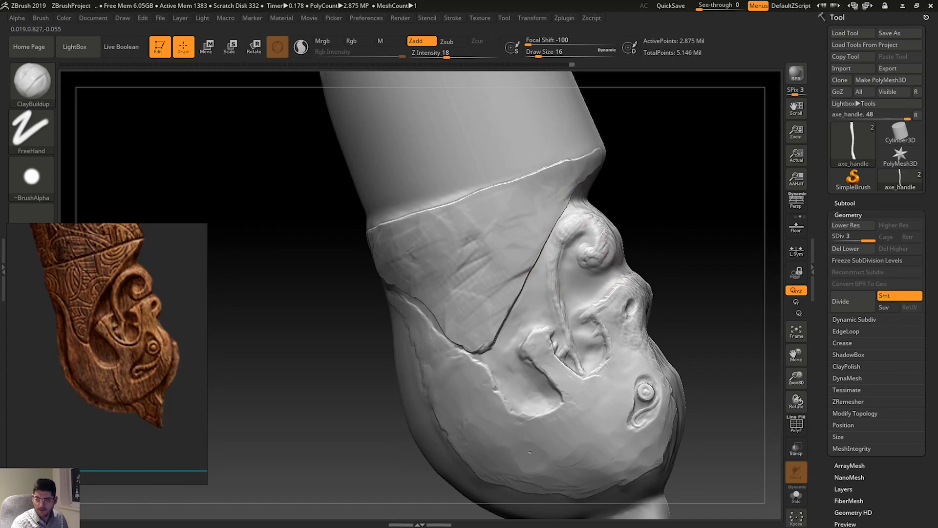
key("space")
left_click_drag(565, 247, 593, 257)
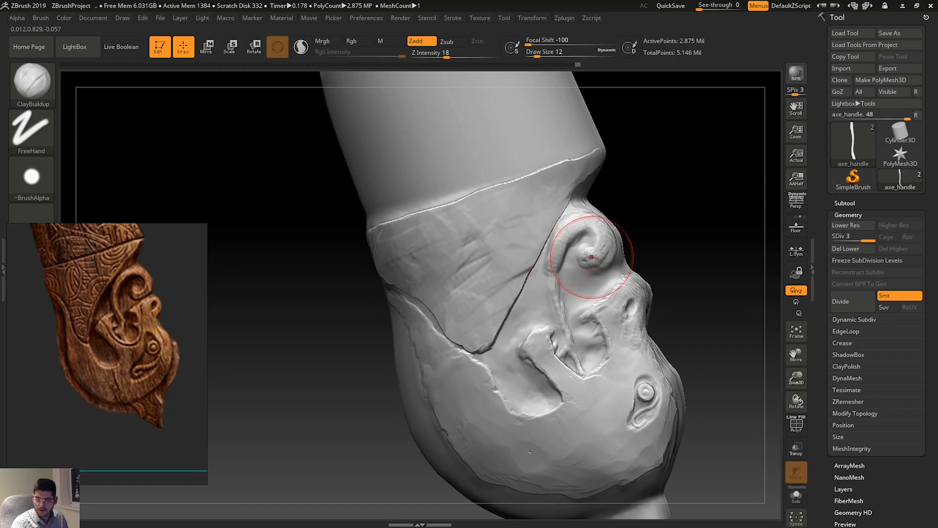
Reduce the Draw Size to 7 and build up the curved stem running from the curl down to the carved cavity.
key("space")
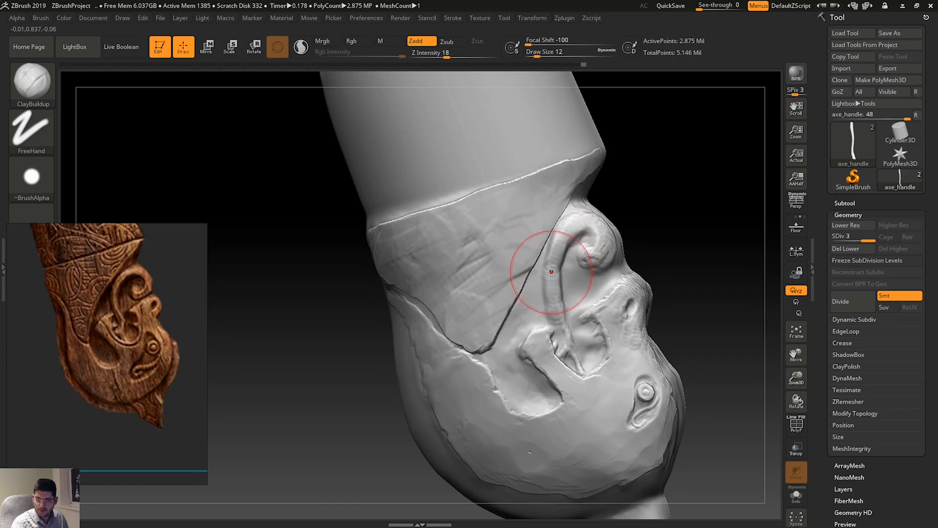
key("ctrl")
key("space")
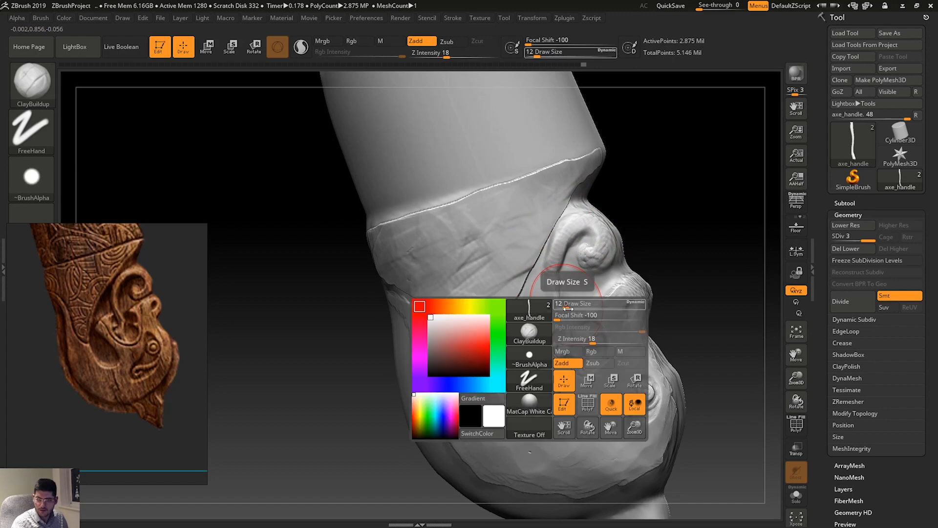
mouse_move(567, 305)
left_mouse_down()
mouse_move(555, 311)
mouse_move(562, 327)
mouse_move(557, 296)
mouse_move(574, 342)
mouse_move(567, 350)
left_mouse_up()
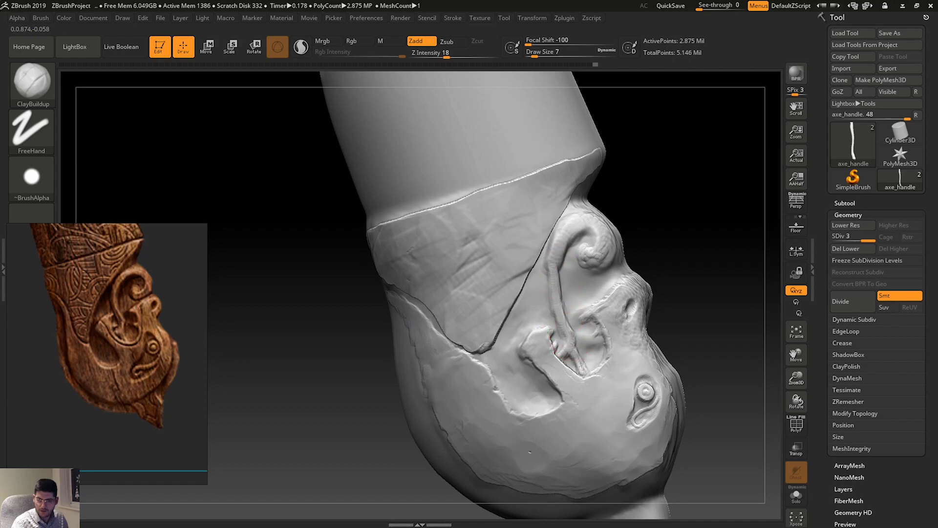
left_click_drag(562, 285, 566, 311)
left_click_drag(569, 247, 558, 280)
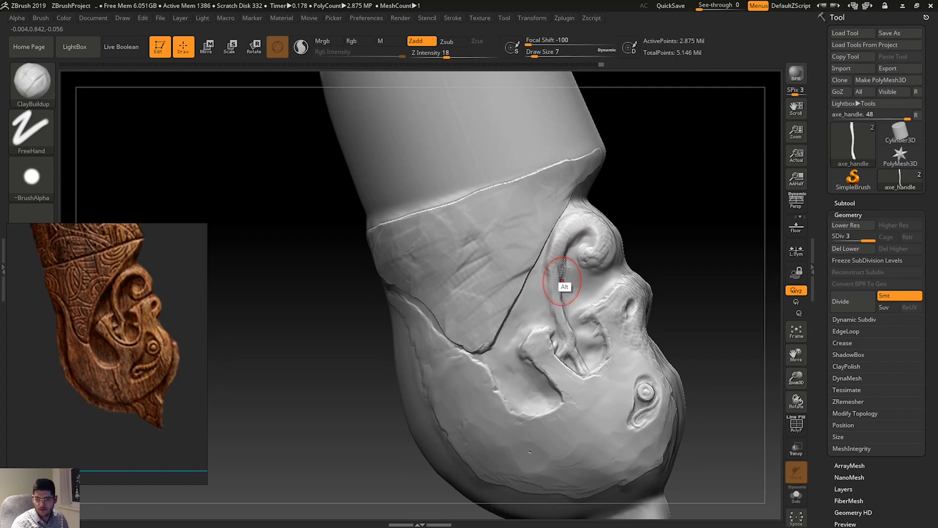
Switch to TrimDynamic at Draw Size 5, undo the last stroke and trim the recess between the stem and the curl.
key("b")
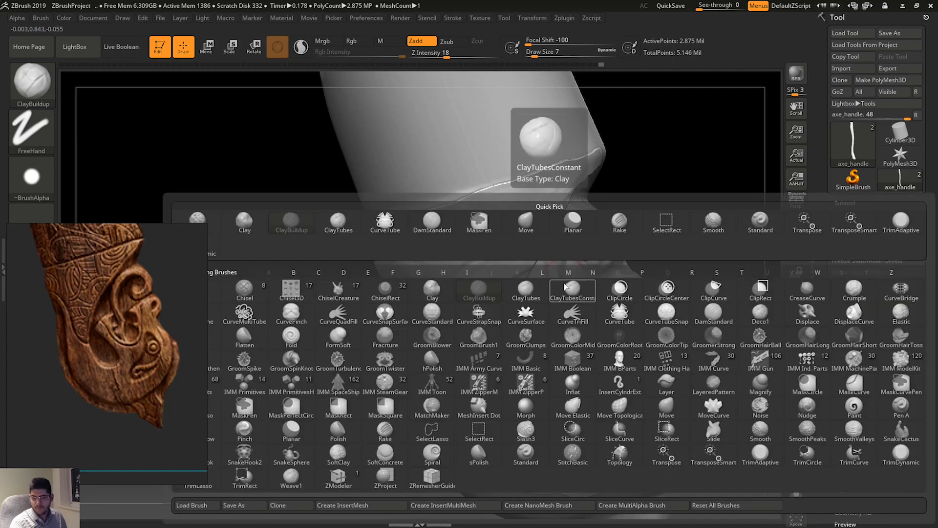
key("t")
key("d")
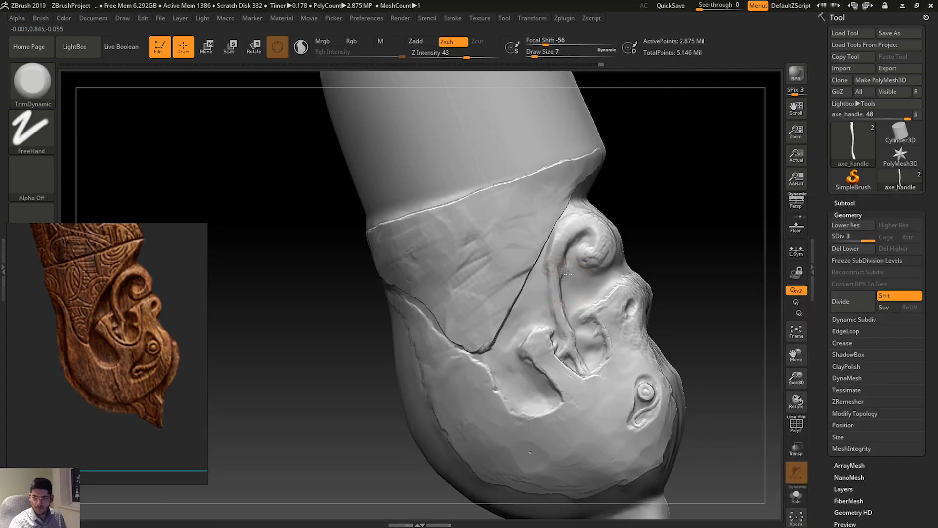
key("ctrl+z")
key("space")
left_click(568, 276)
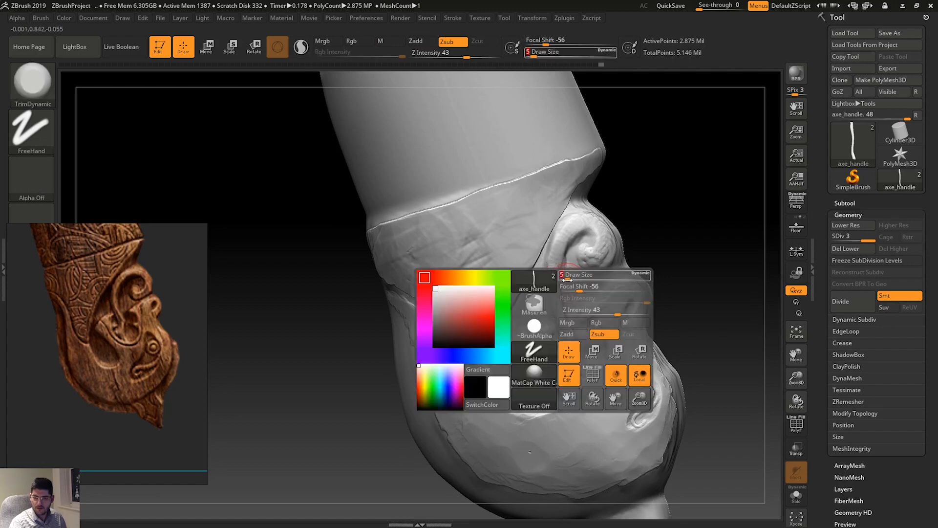
mouse_move(565, 261)
left_mouse_down()
mouse_move(565, 284)
mouse_move(586, 283)
left_mouse_up()
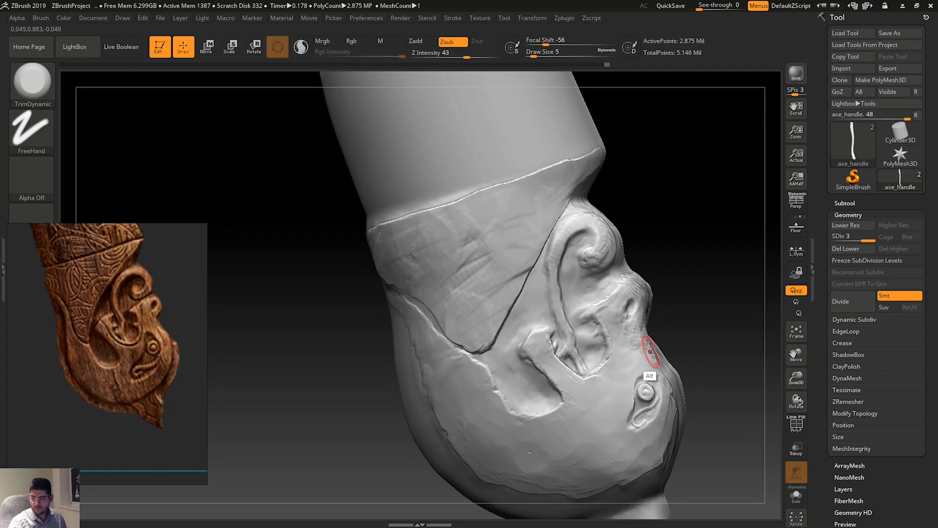
Refine the face's front edge near the eye and trim the horizontal crease across the front of the head with TrimDynamic.
left_click_drag(638, 350, 637, 337, "alt")
key("shift")
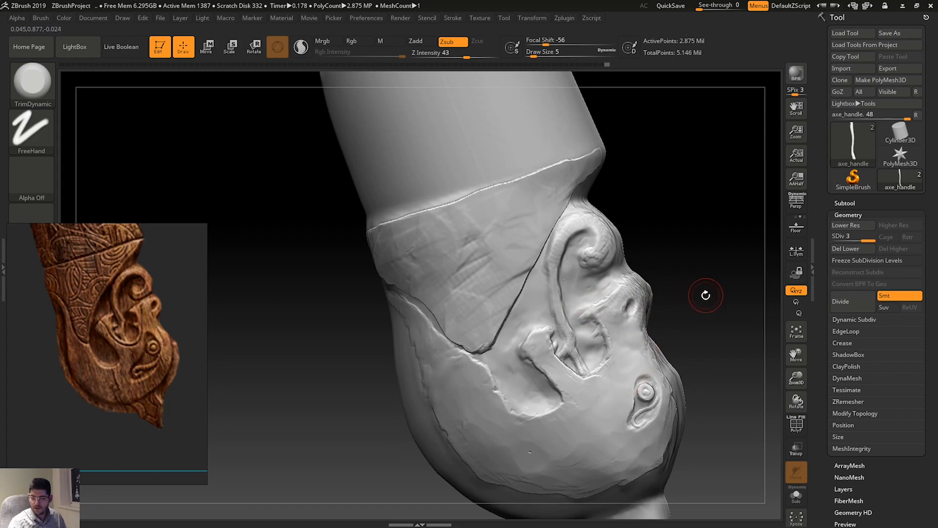
mouse_move(706, 295)
left_mouse_down()
mouse_move(690, 292)
mouse_move(638, 388)
left_mouse_up()
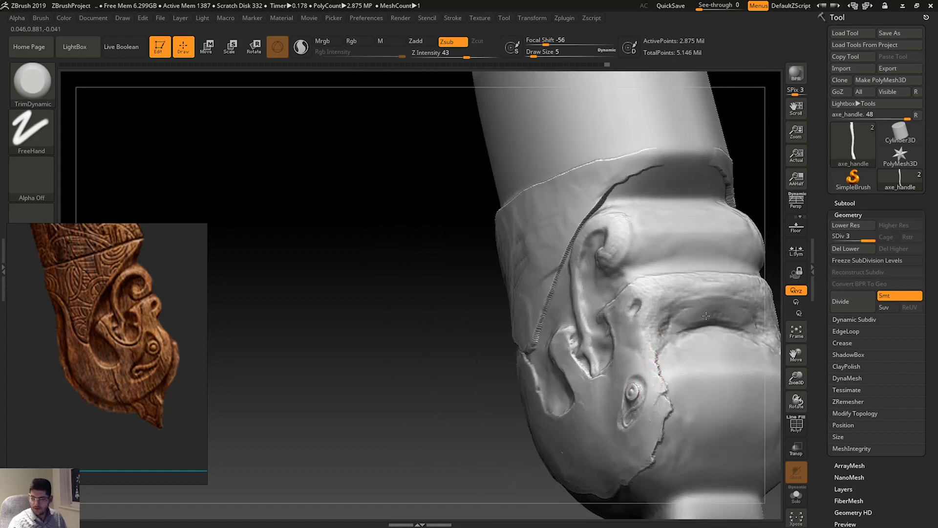
left_click_drag(706, 315, 719, 332)
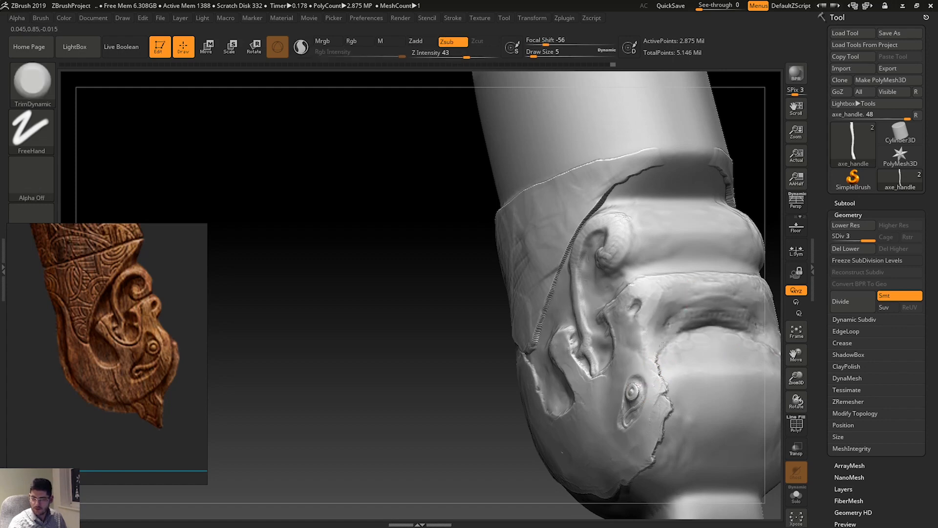
left_click_drag(711, 309, 692, 339)
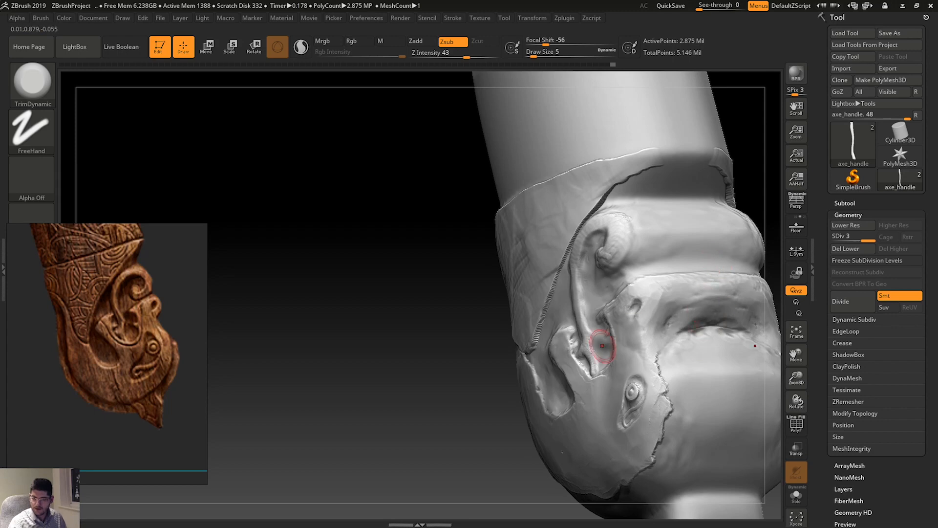
mouse_move(391, 406)
left_mouse_down()
mouse_move(465, 410)
mouse_move(423, 432)
left_mouse_up()
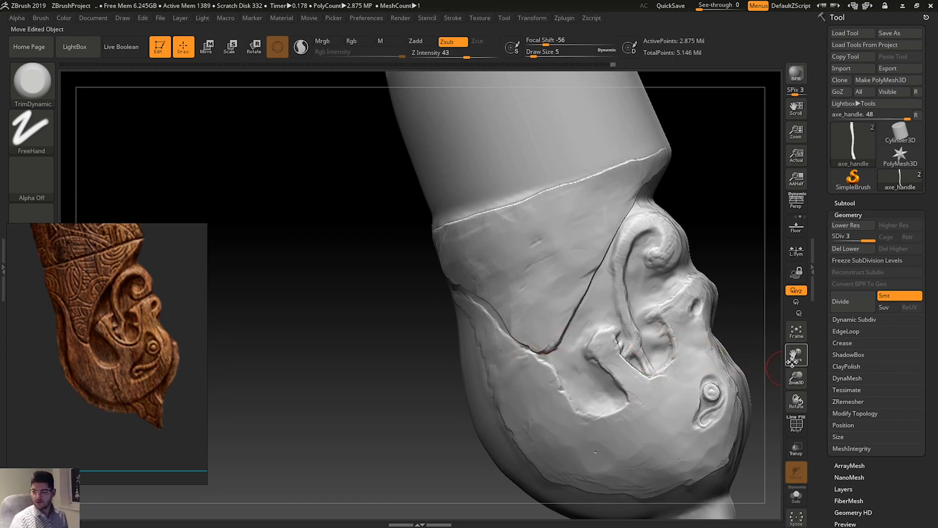
Frame the carved head closely, switch to the DamStandard brush and try a stroke on the area below the recess.
mouse_move(797, 360)
left_mouse_down()
mouse_move(771, 320)
mouse_move(706, 301)
left_mouse_up()
left_click_drag(795, 377, 788, 444)
left_click_drag(796, 354, 758, 345)
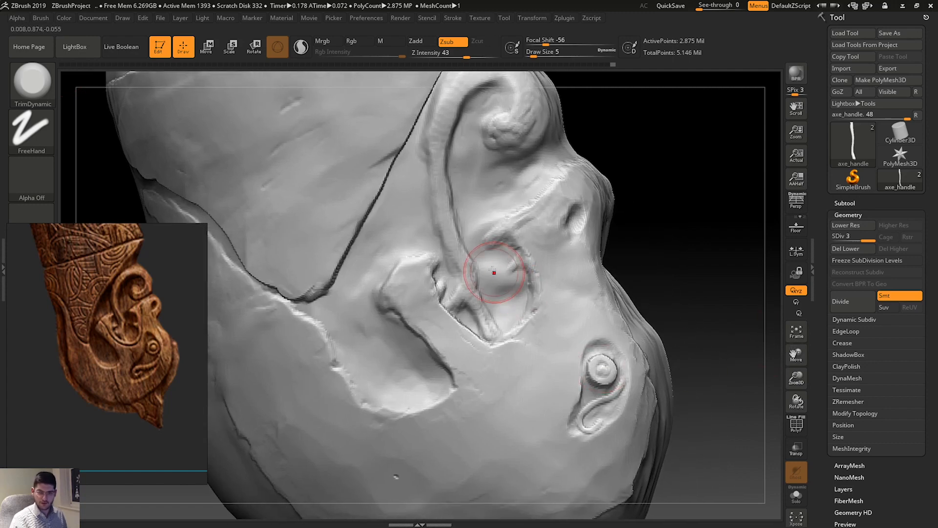
key("b")
key("d")
key("s")
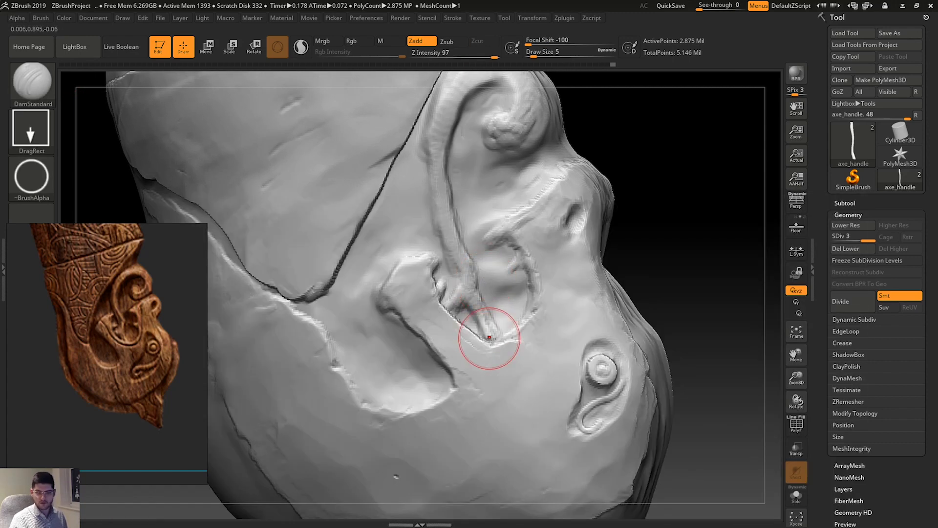
left_click_drag(503, 358, 518, 417)
key("ctrl+z")
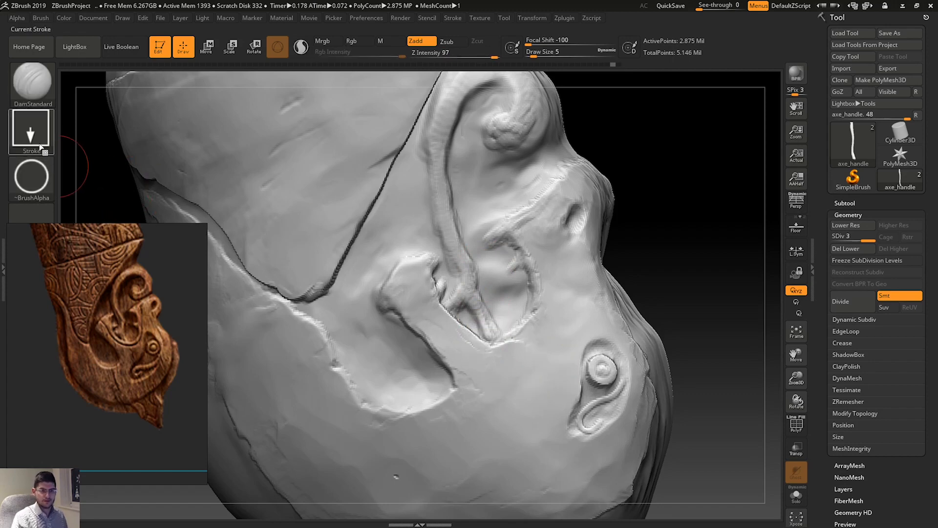
Set the DamStandard brush to a FreeHand stroke with Alpha 13 and test it on the cheek.
left_click(32, 127)
left_click(185, 139)
left_click(31, 177)
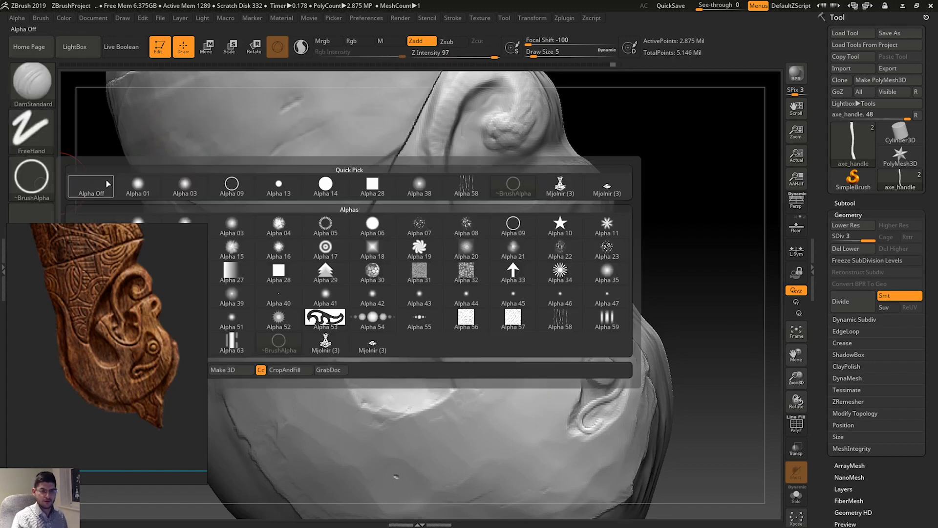
left_click(279, 187)
mouse_move(539, 395)
left_mouse_down()
mouse_move(587, 401)
mouse_move(547, 350)
left_mouse_up()
key("ctrl+z")
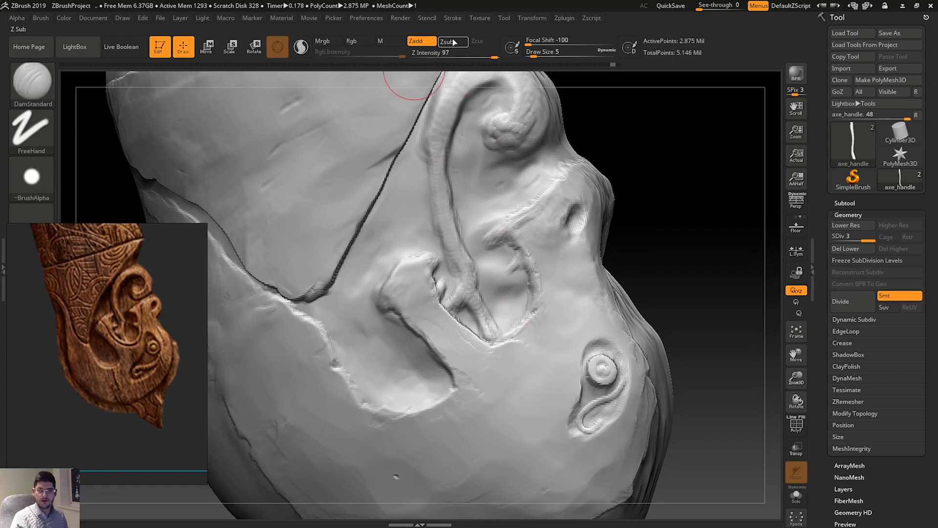
Switch the brush to Zsub and tune it with test strokes to draw size 1 and Z intensity 44.
left_click(453, 42)
left_click(442, 55)
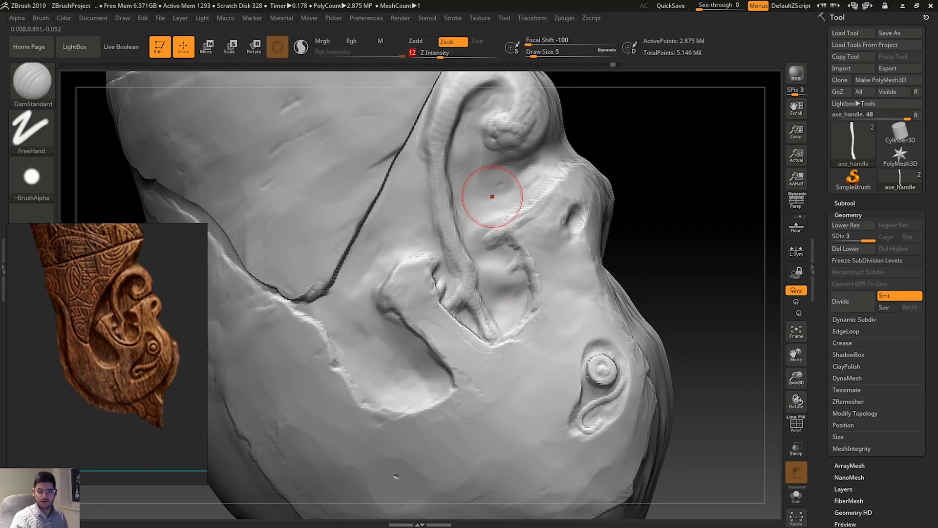
left_click_drag(558, 333, 509, 384)
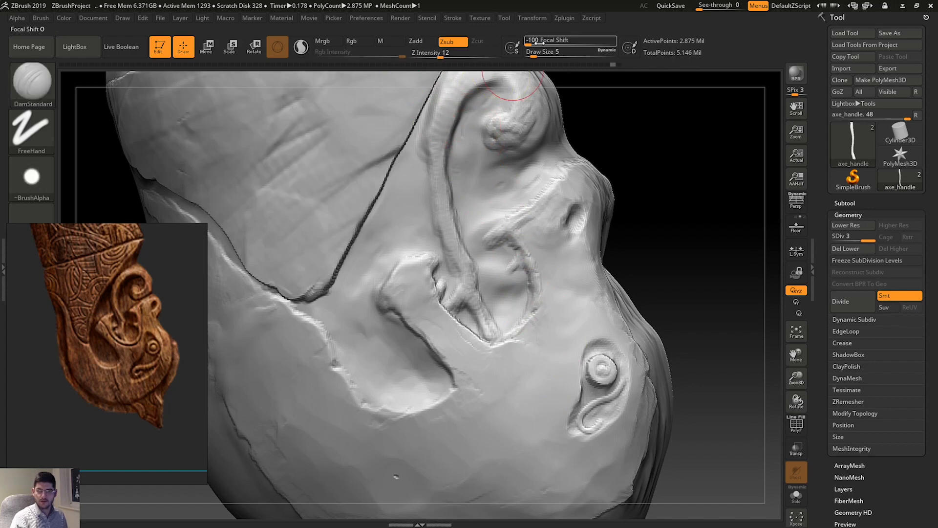
left_click_drag(538, 56, 529, 56)
left_click(428, 56)
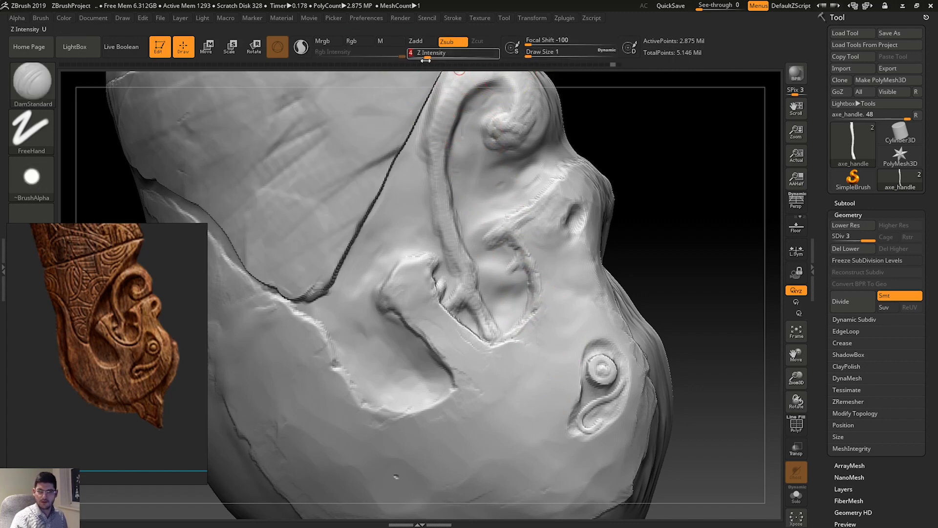
left_click(470, 55)
left_click_drag(559, 358, 551, 409)
key("ctrl+z")
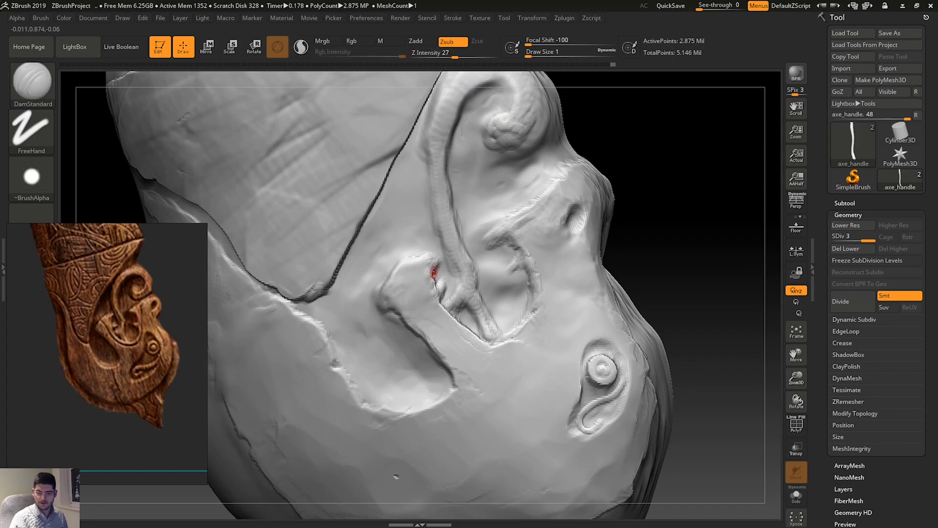
left_click(467, 56)
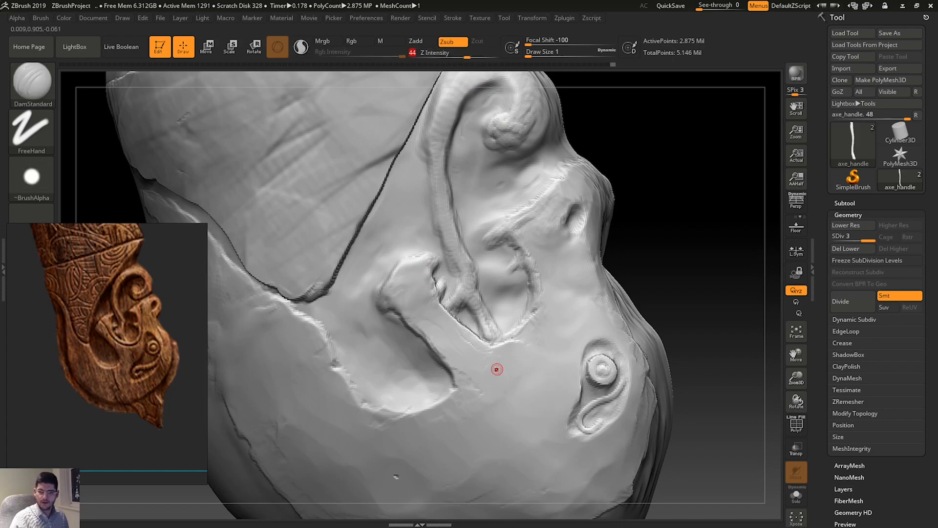
Carve a narrow groove along the curved lower edge of the recess at the end of the curled strand.
left_click_drag(497, 366, 552, 386)
key("ctrl+z")
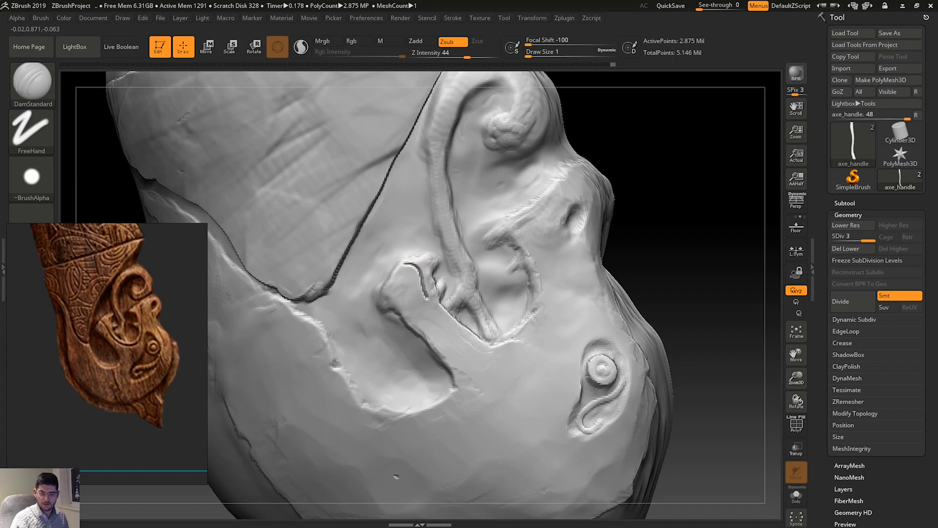
left_click_drag(479, 349, 522, 338)
key("ctrl+z")
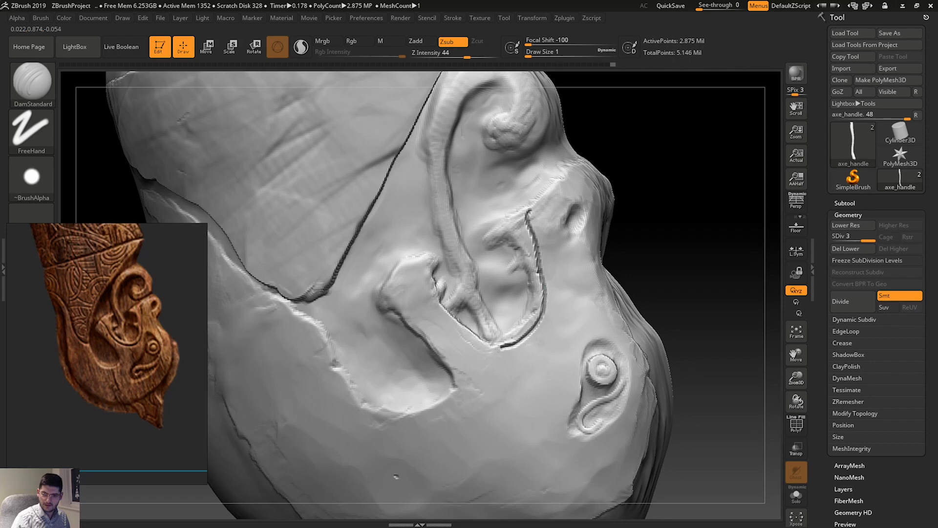
key("ctrl+z")
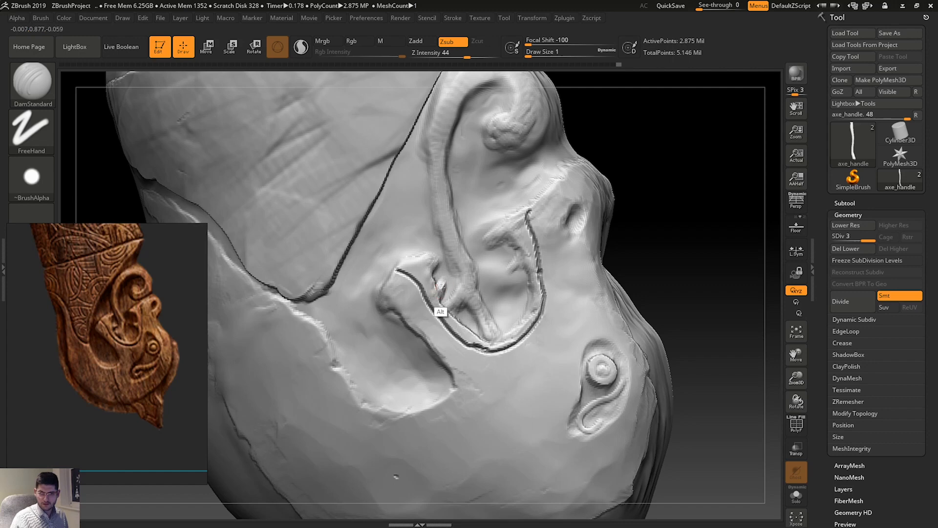
key("ctrl")
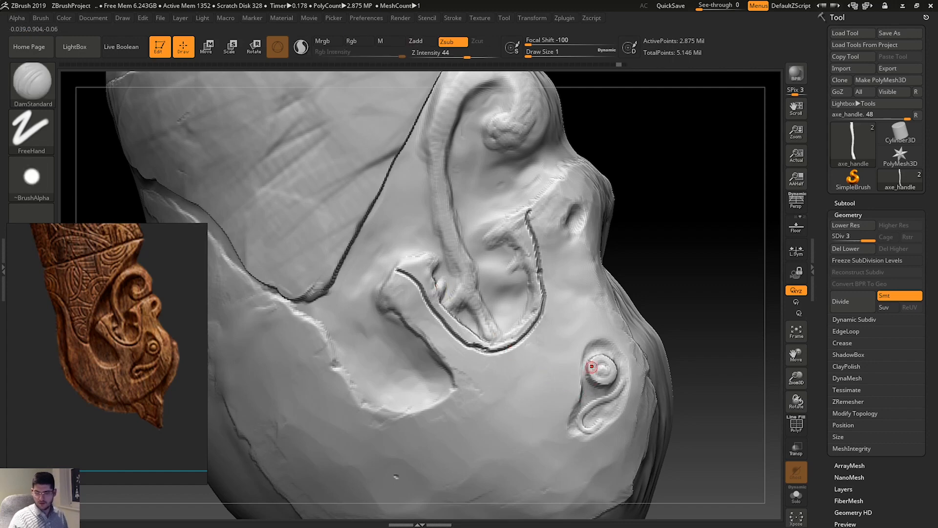
Try carving a thin outline around the round eye ornament, then undo it.
key("alt")
mouse_move(585, 357)
left_mouse_down("alt")
mouse_move(609, 348)
mouse_move(588, 358)
left_mouse_up("alt")
key("ctrl+z")
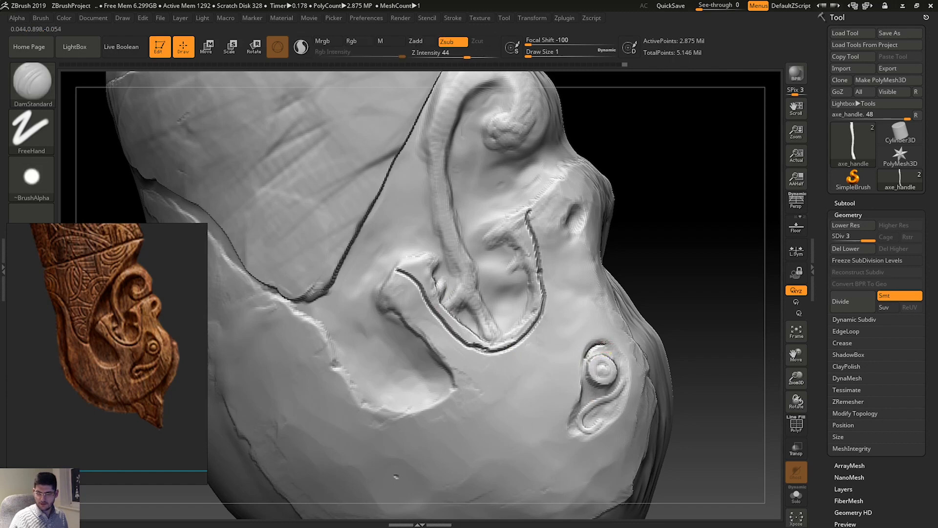
key("ctrl+z")
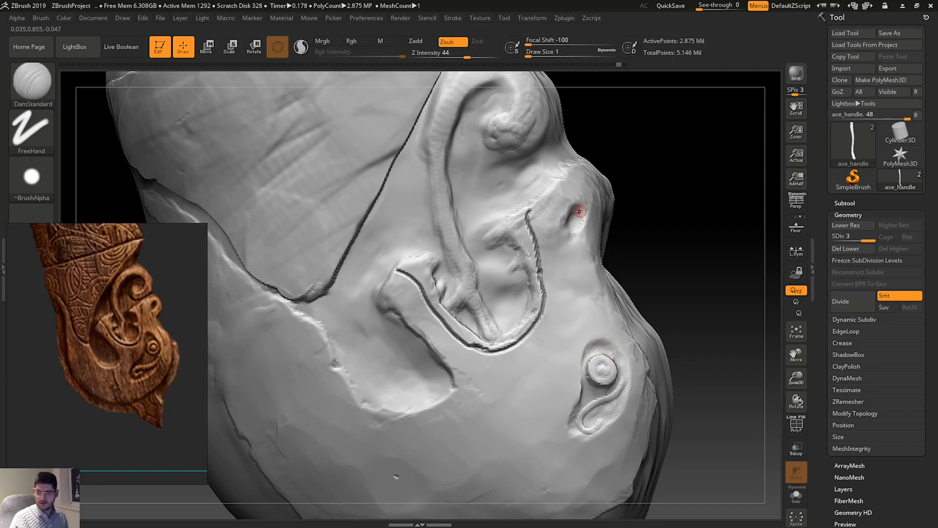
Try DamStandard strokes on the small hollow near the brow and along the diagonal seam above the head.
left_click_drag(575, 211, 576, 213)
key("ctrl")
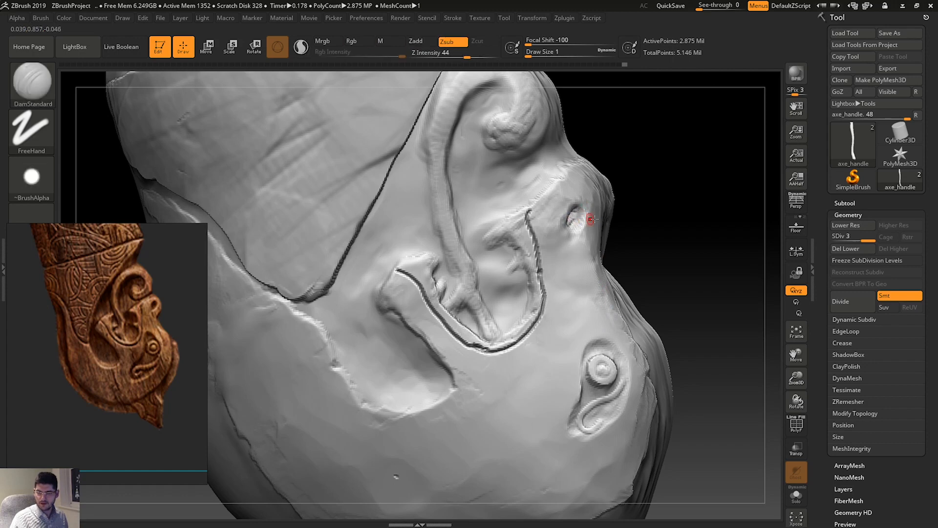
left_click_drag(650, 222, 589, 232)
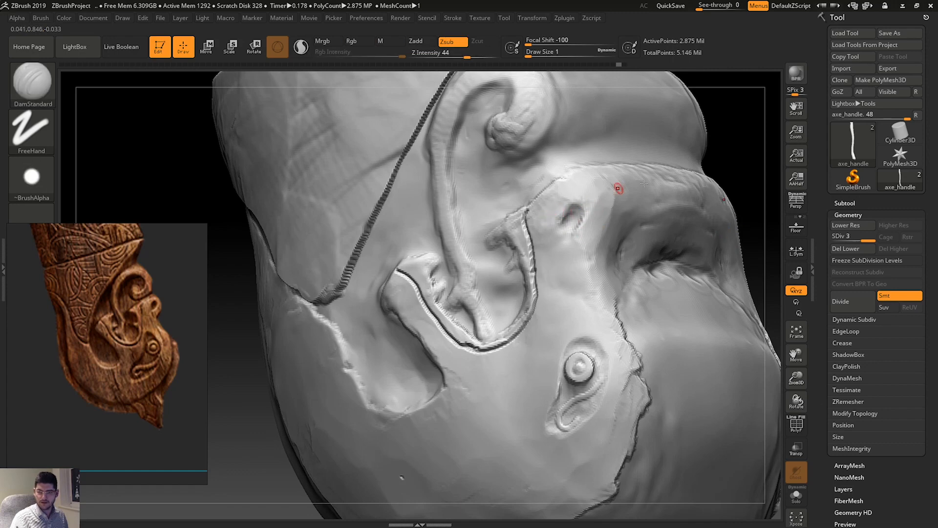
left_click_drag(725, 148, 714, 174)
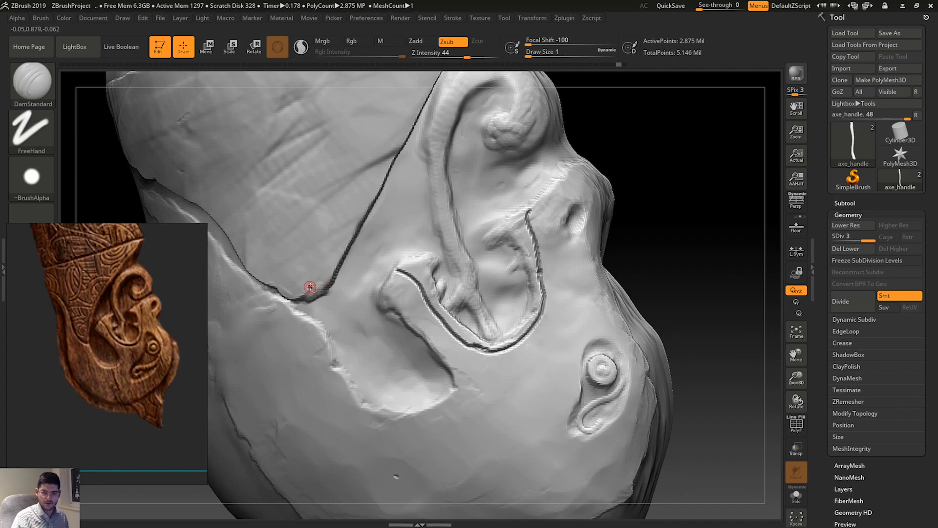
left_click_drag(334, 252, 391, 128)
key("ctrl+z")
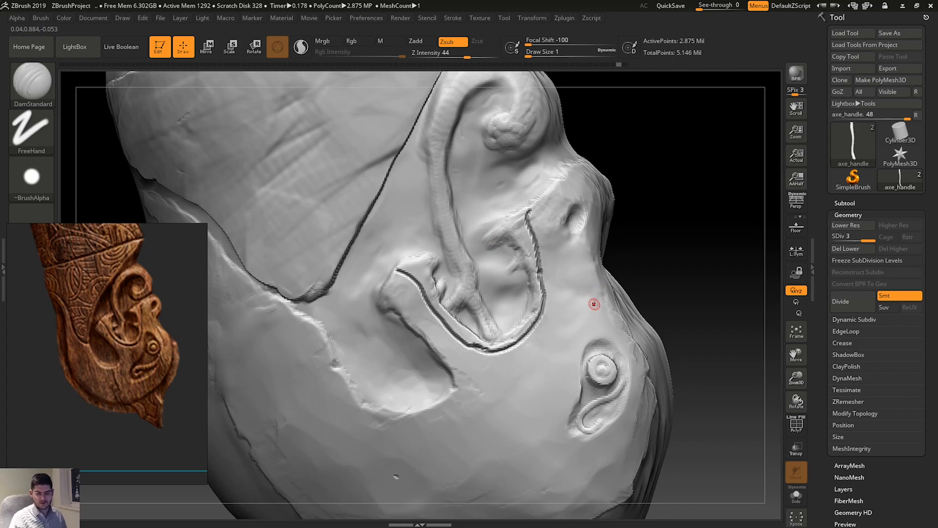
Switch to the ClayBuildup brush, set its draw size to 7 and test it beside the round eye ornament.
key("b")
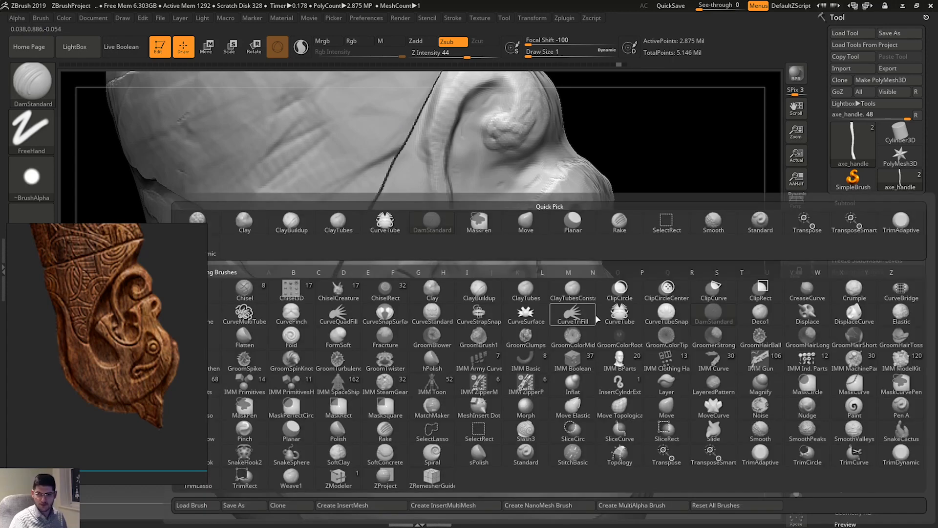
key("c")
key("b")
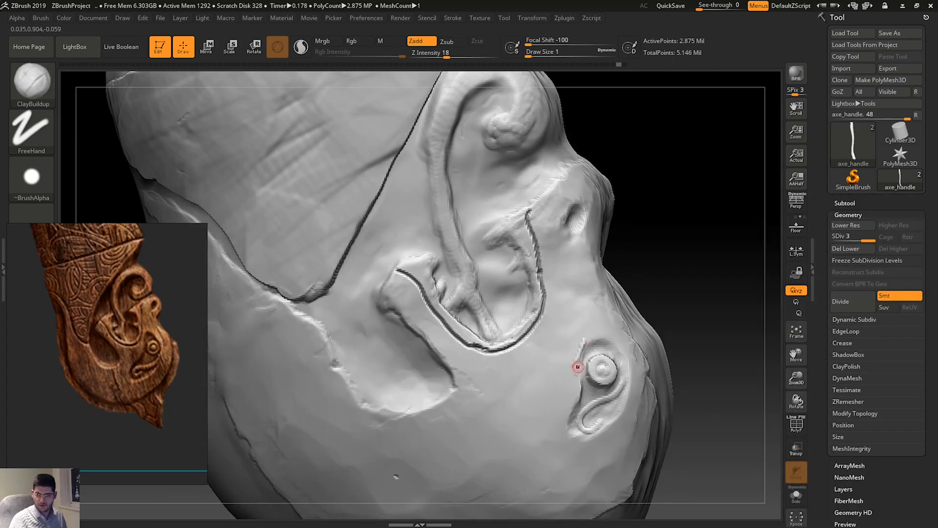
key("ctrl+z")
key("space")
left_click_drag(579, 360, 567, 369)
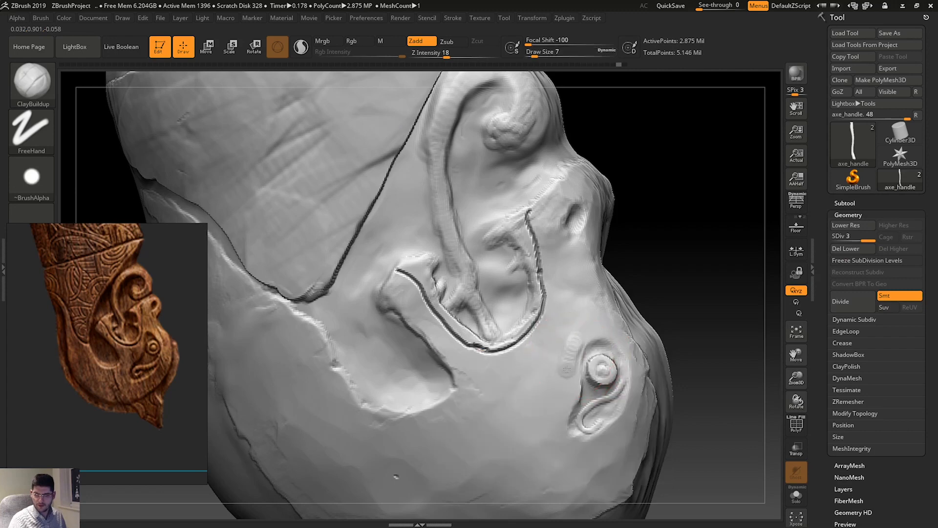
Try Alpha 14 on the ClayBuildup brush with a stroke beside the eye ornament.
left_click(31, 176)
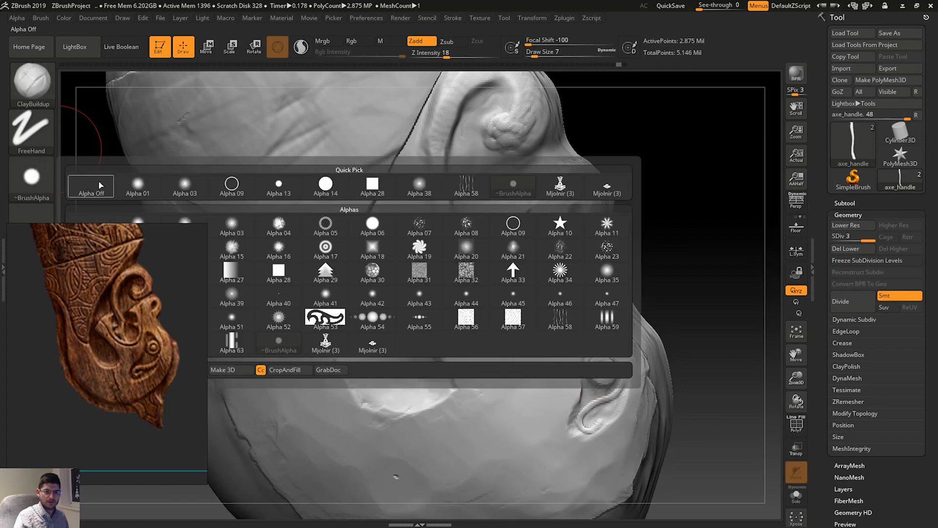
left_click(326, 184)
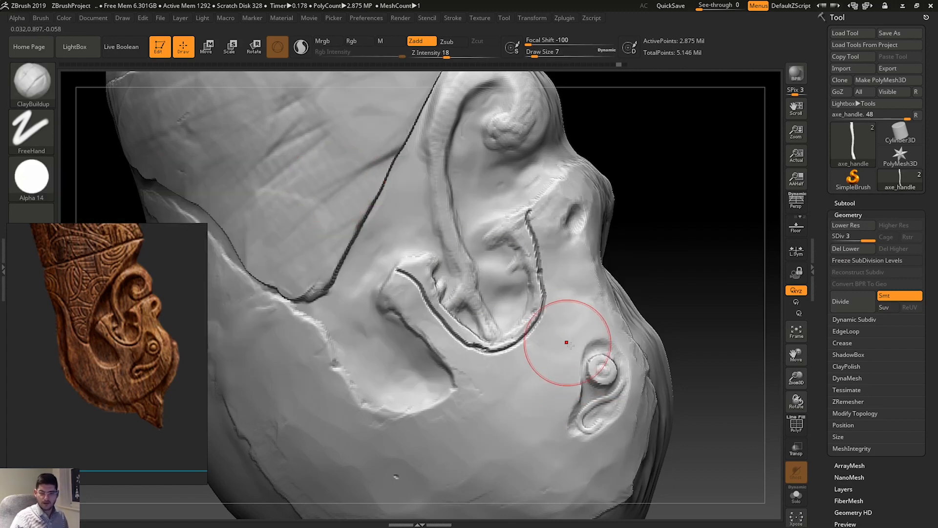
left_click_drag(576, 345, 545, 418)
key("ctrl+z")
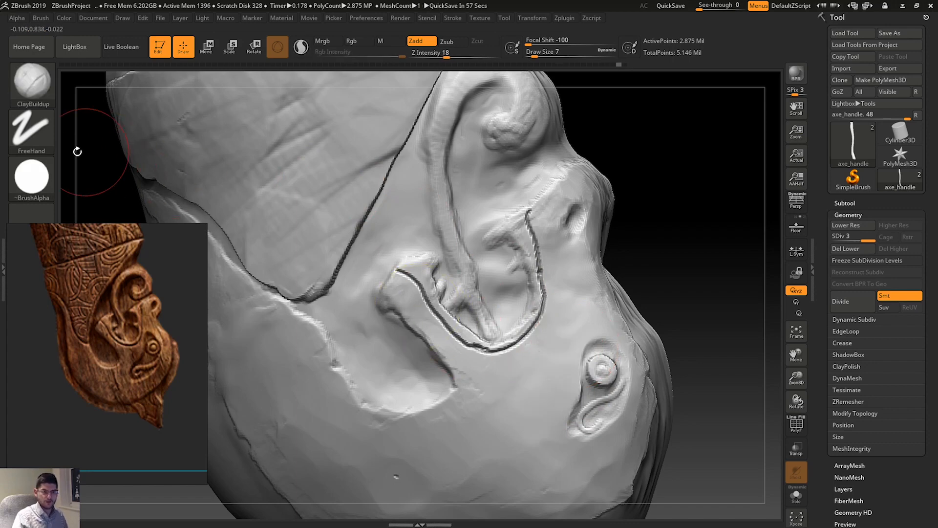
Give the ClayBuildup brush Alpha 38 and reduce it to draw size 5 and Z intensity 8.
left_click(32, 176)
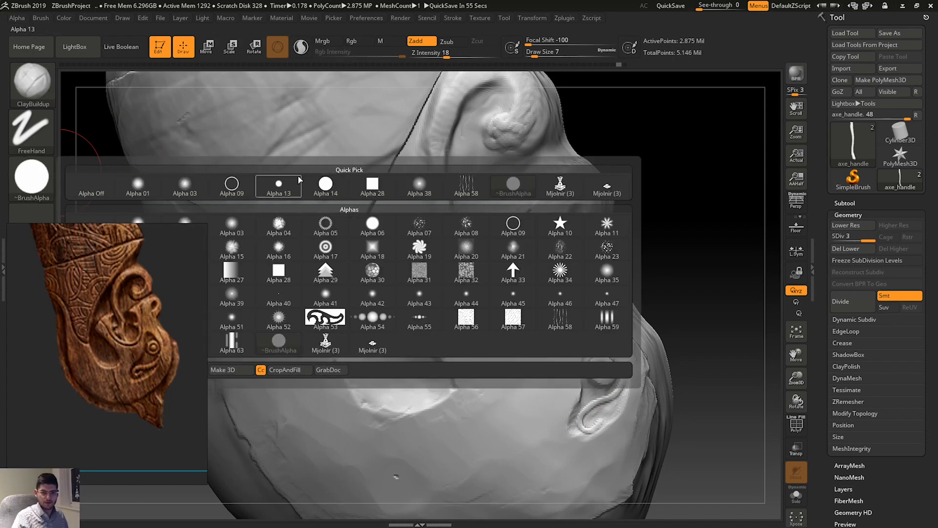
left_click(420, 184)
left_click_drag(545, 346, 537, 402)
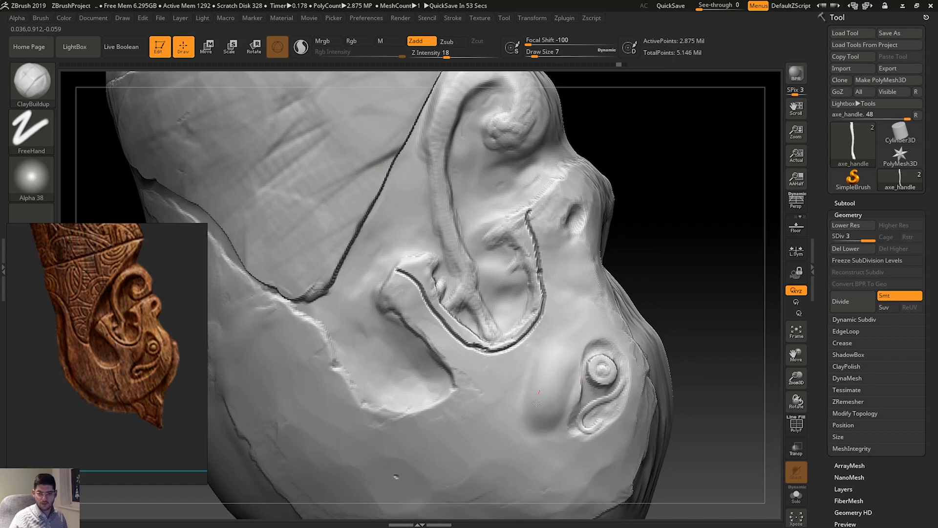
key("space")
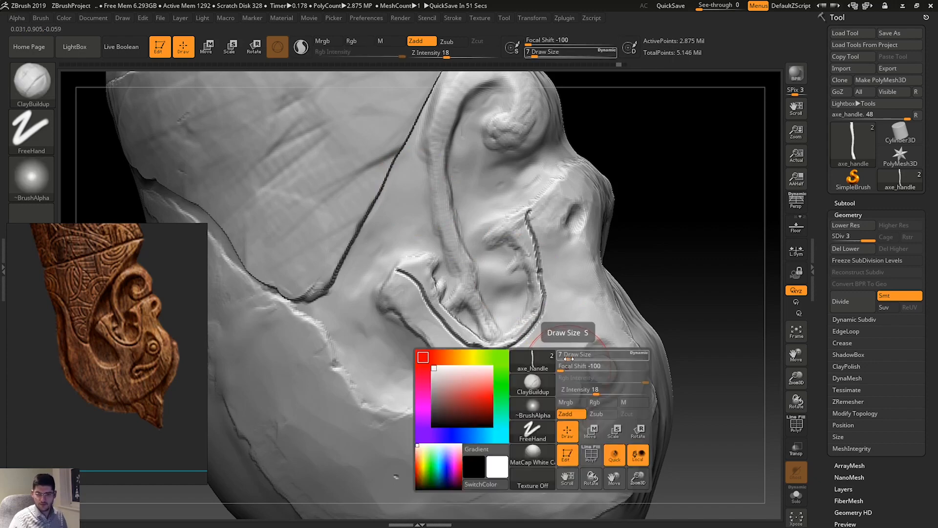
left_click_drag(568, 359, 566, 359)
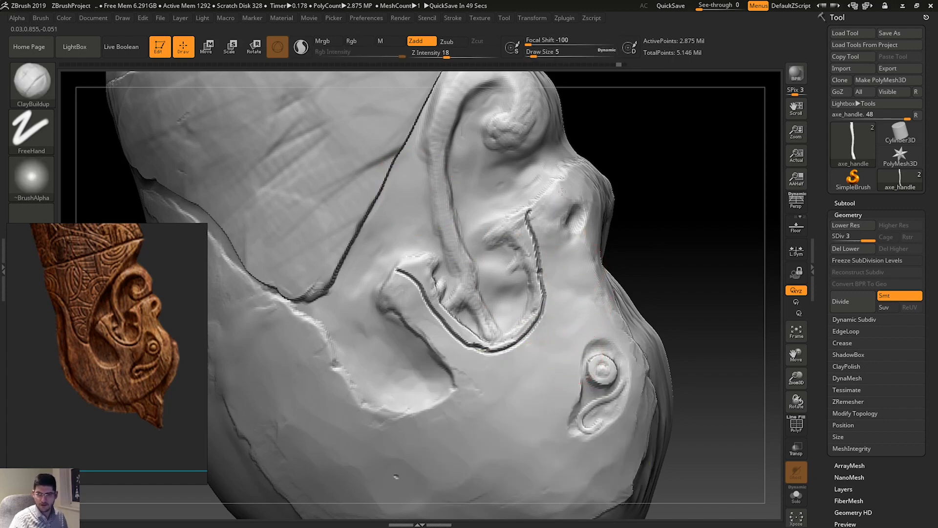
key("space")
left_click_drag(590, 249, 580, 249)
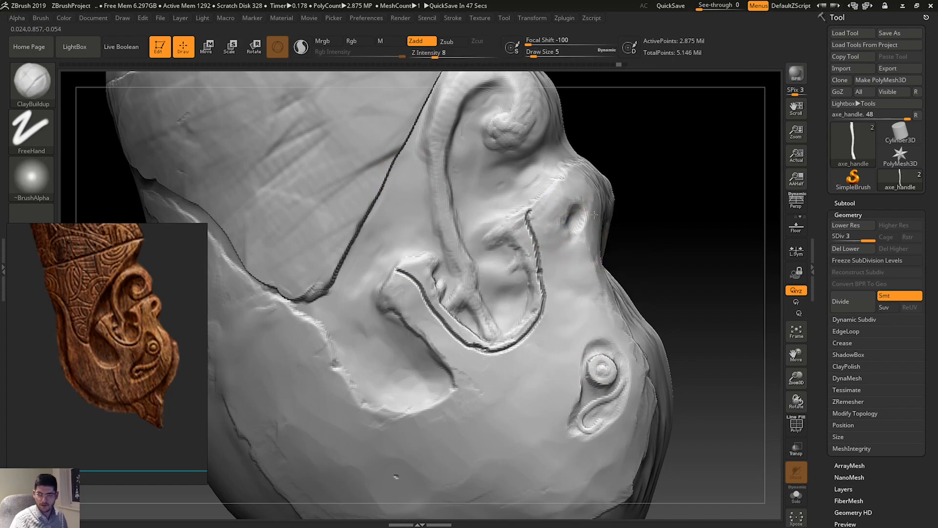
Reduce the draw size to 2 and sculpt deeper hollows and softer ridges inside the recess around the strand's lower end.
mouse_move(594, 215)
left_mouse_down()
mouse_move(583, 257)
mouse_move(551, 240)
left_mouse_up()
key("space")
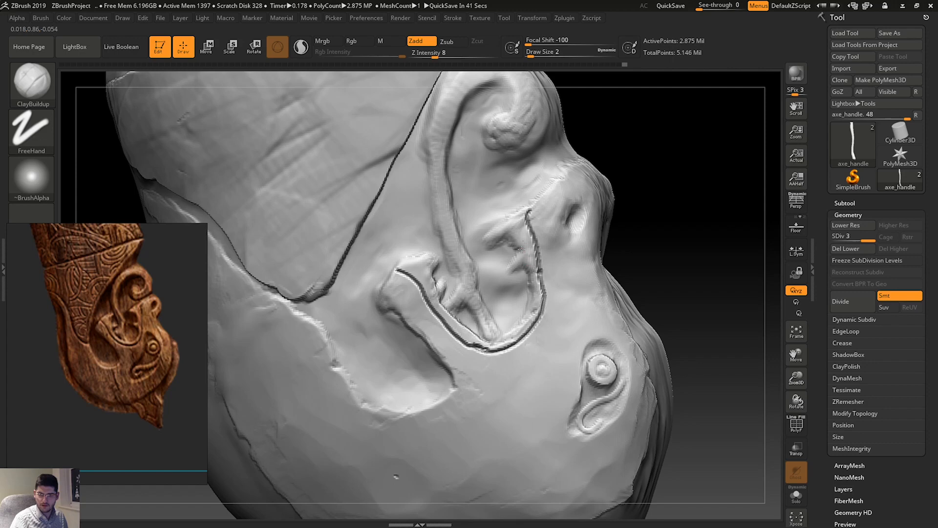
key("alt")
mouse_move(503, 262)
left_mouse_down("alt")
mouse_move(488, 273)
mouse_move(493, 287)
mouse_move(506, 286)
left_mouse_up("alt")
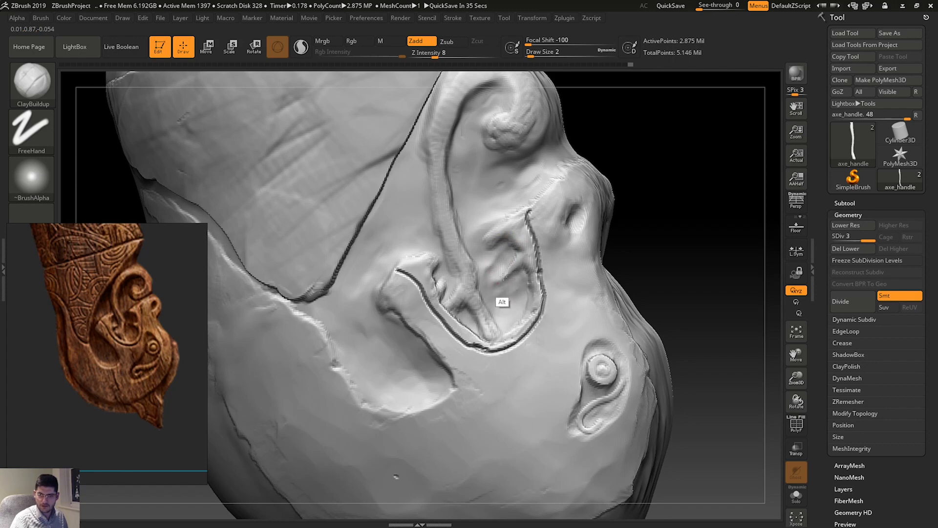
mouse_move(501, 241)
left_mouse_down("alt")
mouse_move(487, 248)
mouse_move(488, 230)
mouse_move(482, 236)
left_mouse_up("alt")
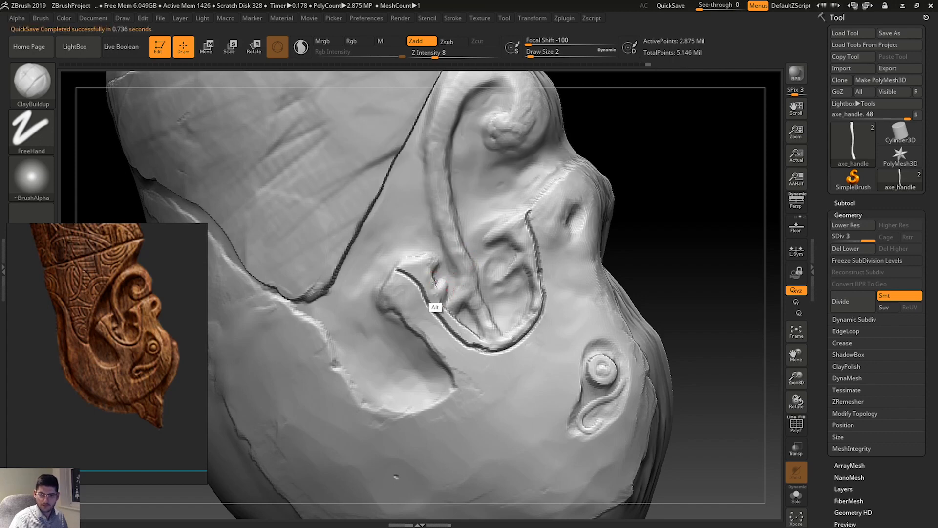
left_click_drag(437, 277, 428, 253)
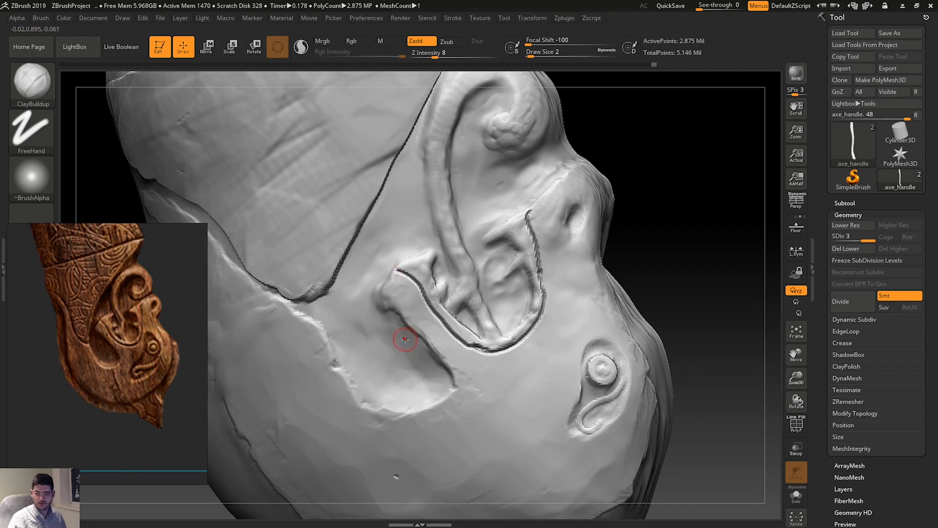
key("b")
key("t")
key("a")
mouse_move(401, 344)
left_mouse_down()
mouse_move(398, 336)
mouse_move(377, 364)
mouse_move(429, 359)
mouse_move(442, 384)
mouse_move(416, 348)
mouse_move(376, 331)
mouse_move(415, 366)
mouse_move(412, 356)
mouse_move(374, 350)
mouse_move(394, 342)
mouse_move(418, 352)
mouse_move(435, 391)
mouse_move(381, 373)
left_mouse_up()
key("ctrl+z")
key("ctrl+z")
key("ctrl+z")
Switch to the TrimDynamic brush at draw size 3 and trim the uneven surfaces inside the recess beside the strand's lower end.
key("b")
key("t")
key("d")
key("space")
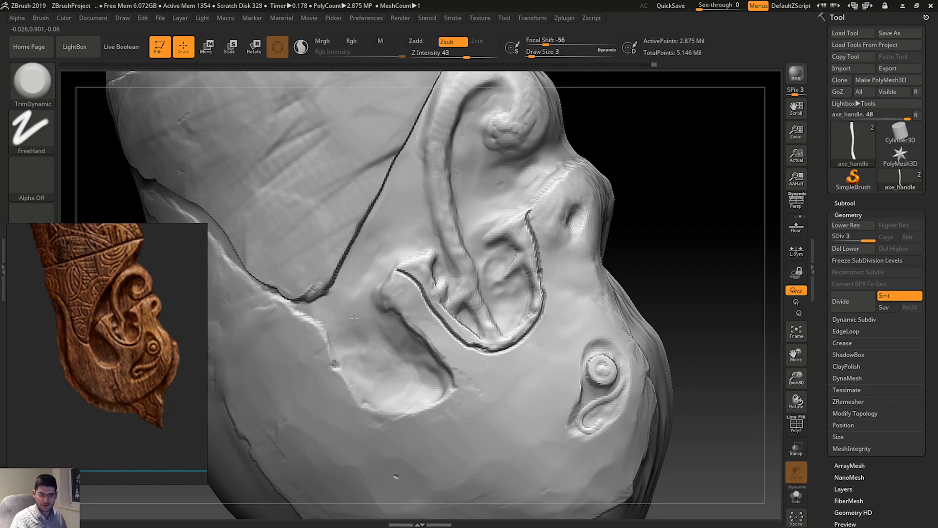
left_click_drag(362, 265, 377, 244)
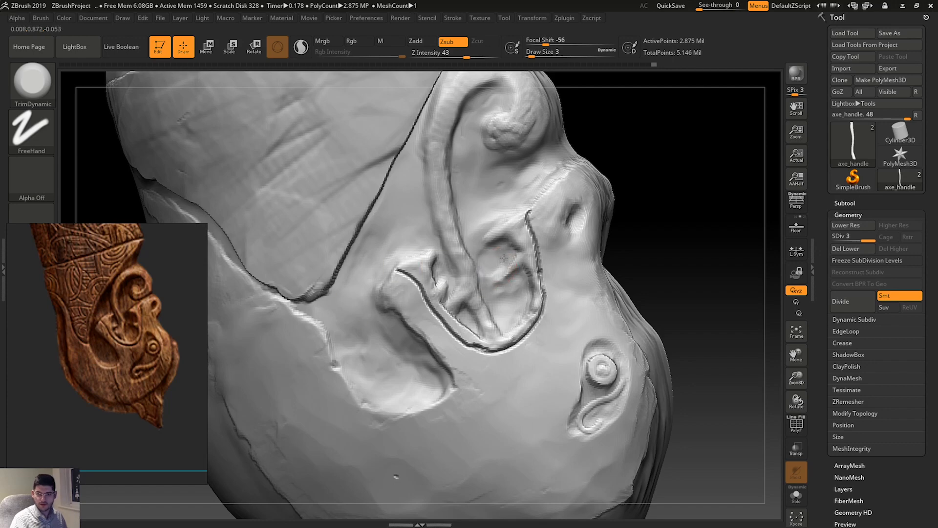
left_click_drag(510, 251, 503, 256)
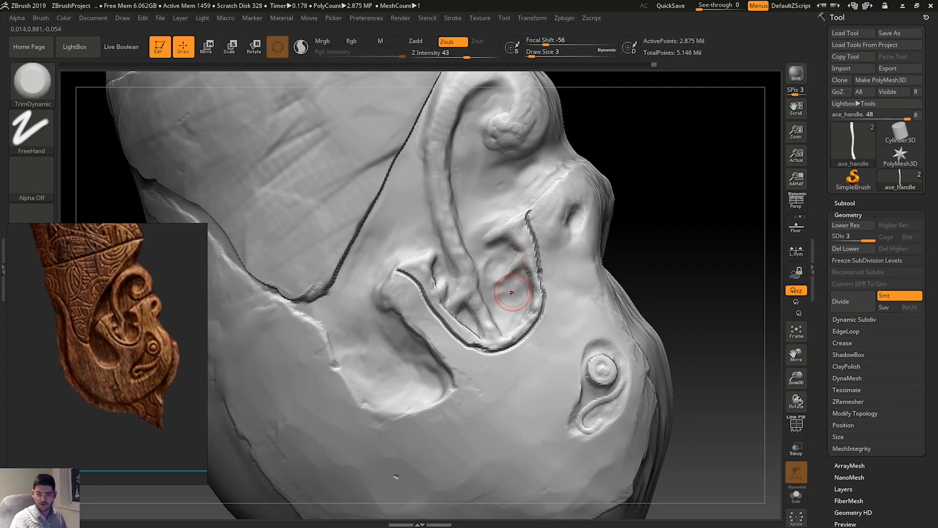
left_click_drag(509, 292, 504, 311)
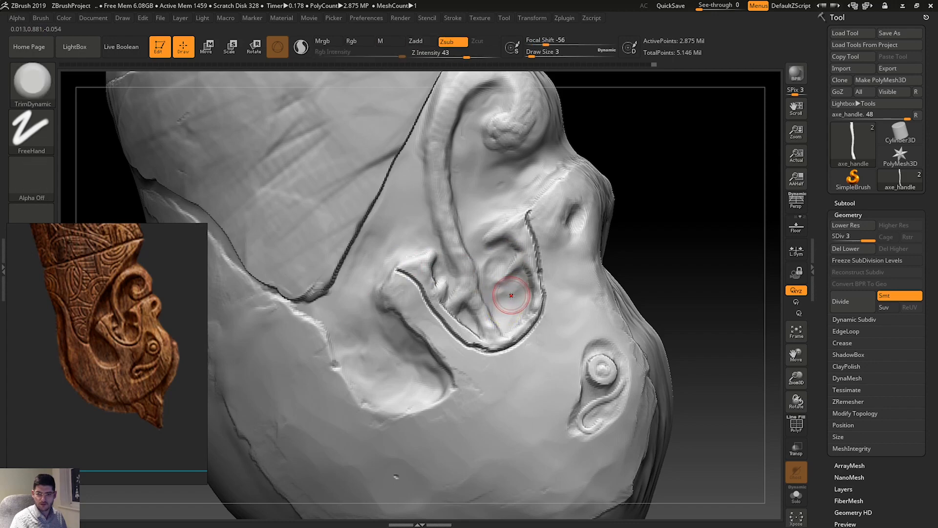
left_click_drag(496, 257, 495, 260)
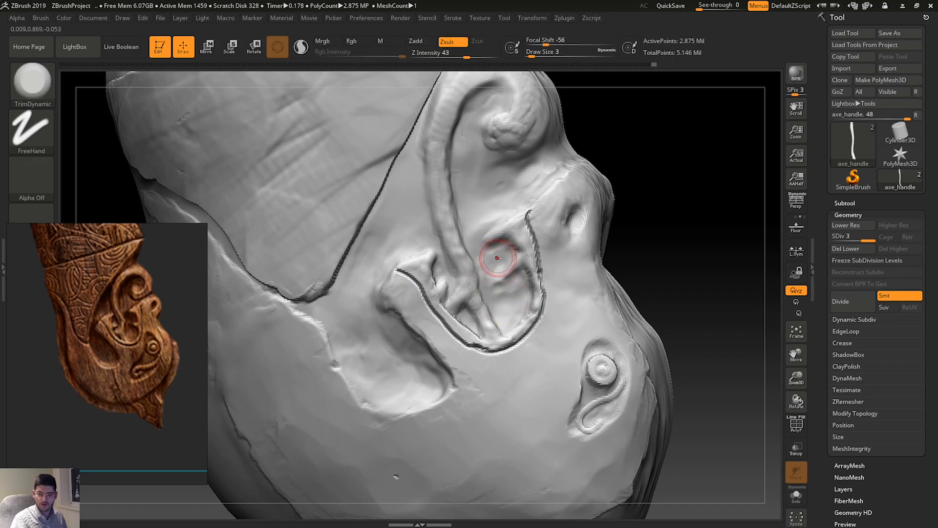
key("space")
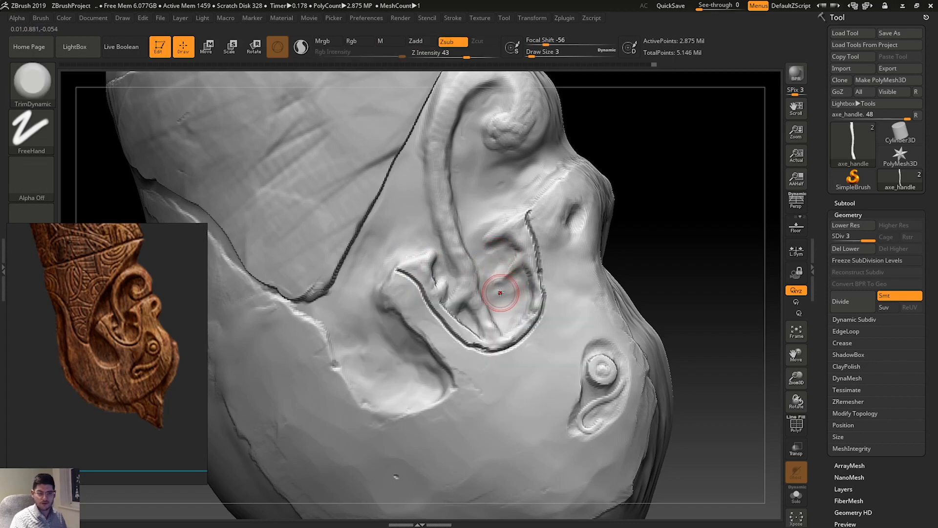
Switch to the Planar brush, reduce the draw size to 1 and flatten the recess floor between the strand's lower end and the small prongs.
key("b")
key("p")
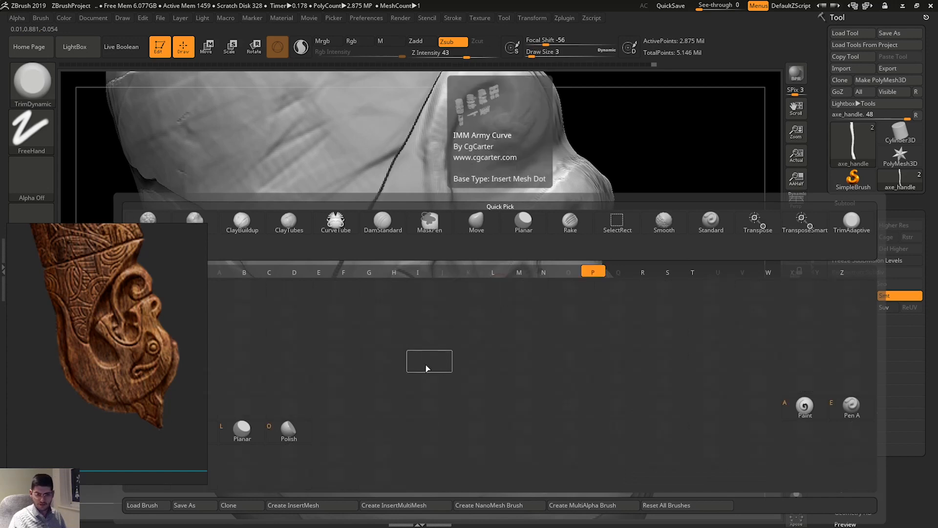
left_click(242, 429)
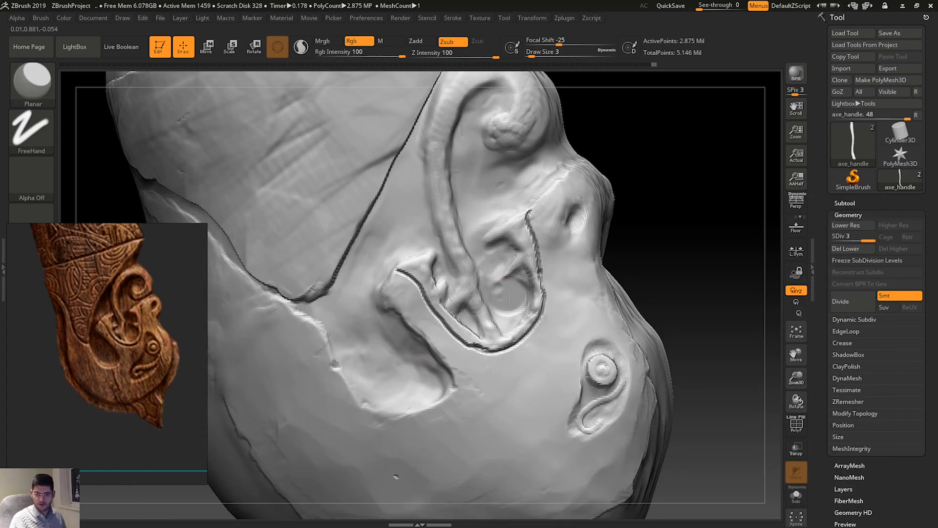
key("space")
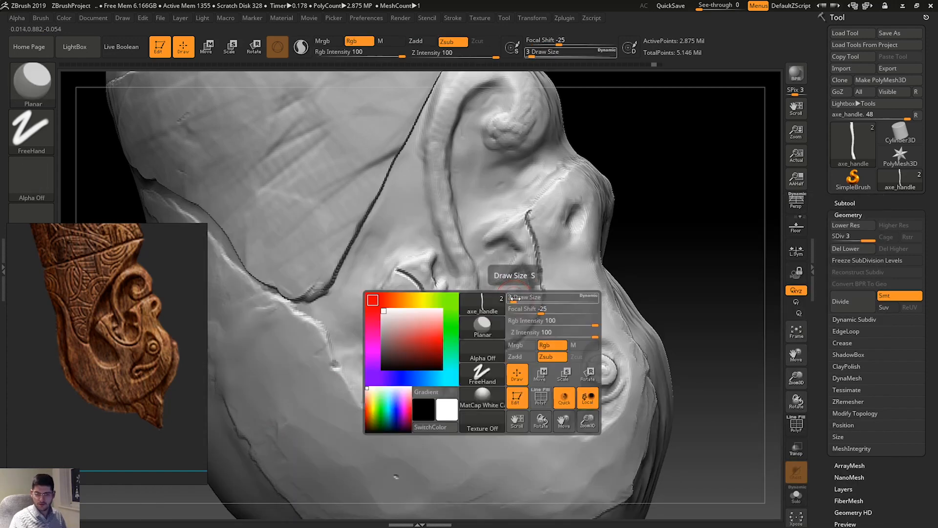
left_click_drag(513, 297, 511, 302)
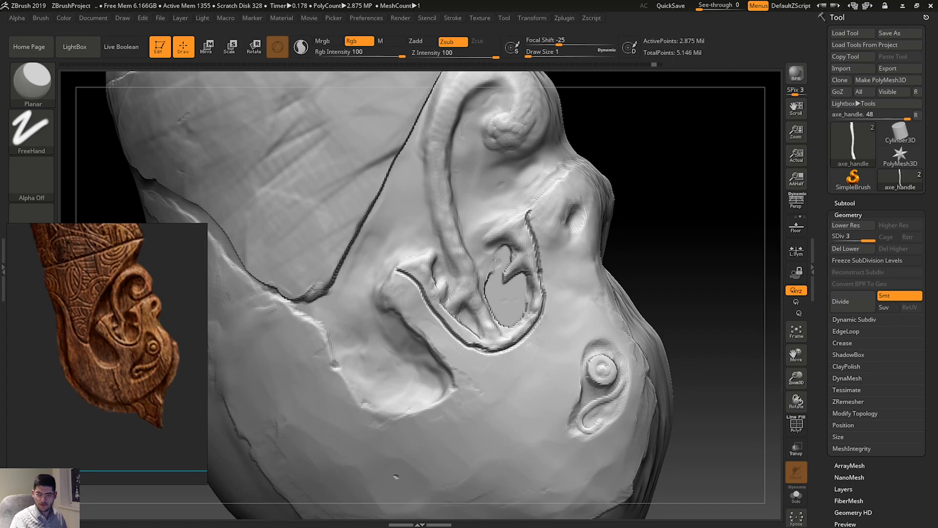
left_click_drag(496, 257, 488, 269)
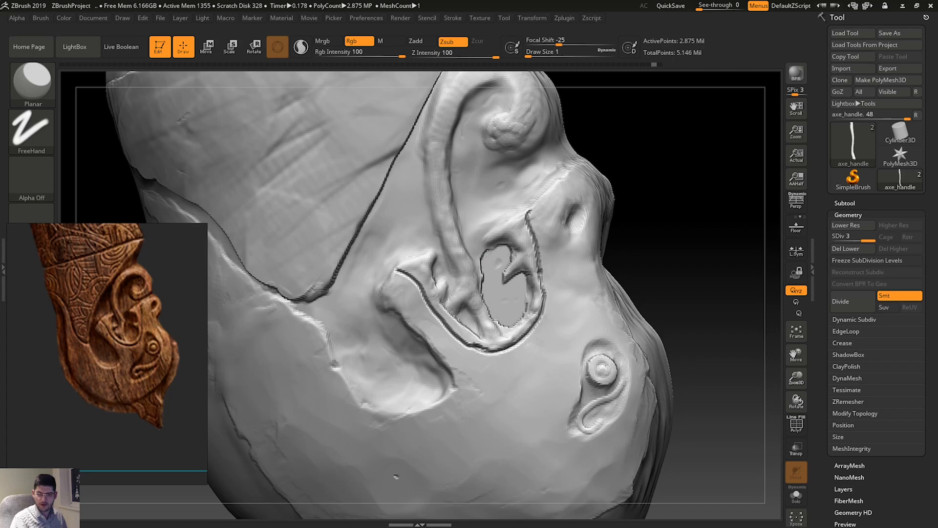
Extend the flattened floor along the strand, up past the tip of the upper prong.
mouse_move(488, 227)
left_mouse_down()
mouse_move(519, 207)
mouse_move(485, 223)
mouse_move(491, 204)
mouse_move(477, 203)
mouse_move(473, 251)
left_mouse_up()
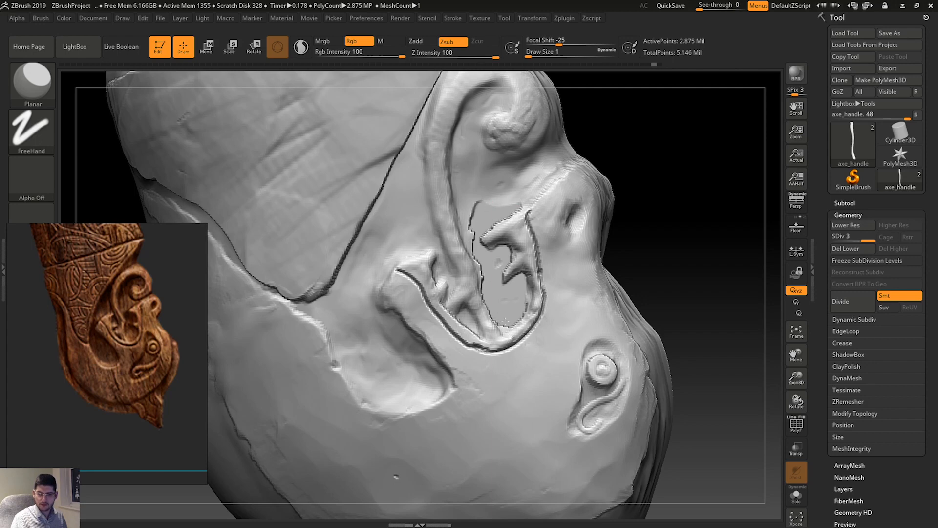
left_click_drag(523, 303, 529, 287)
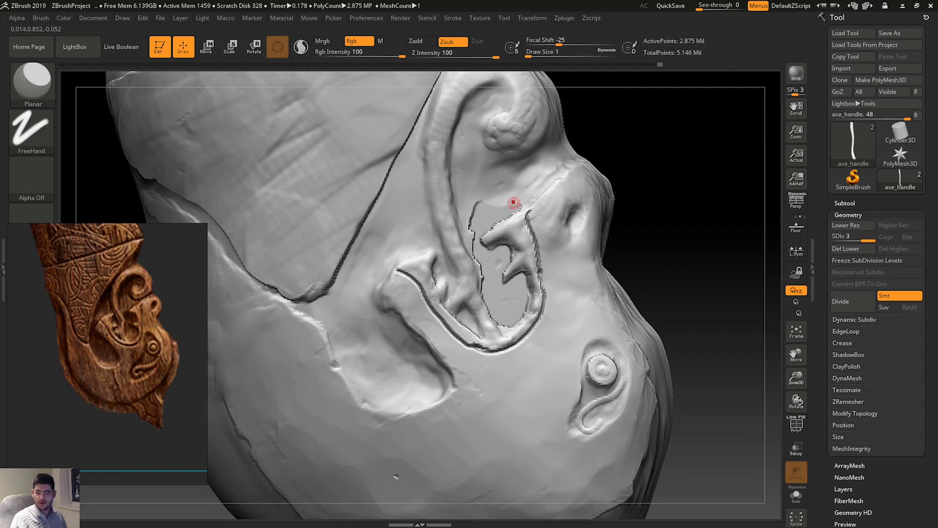
mouse_move(504, 207)
left_mouse_down()
mouse_move(521, 192)
mouse_move(486, 199)
mouse_move(474, 217)
left_mouse_up()
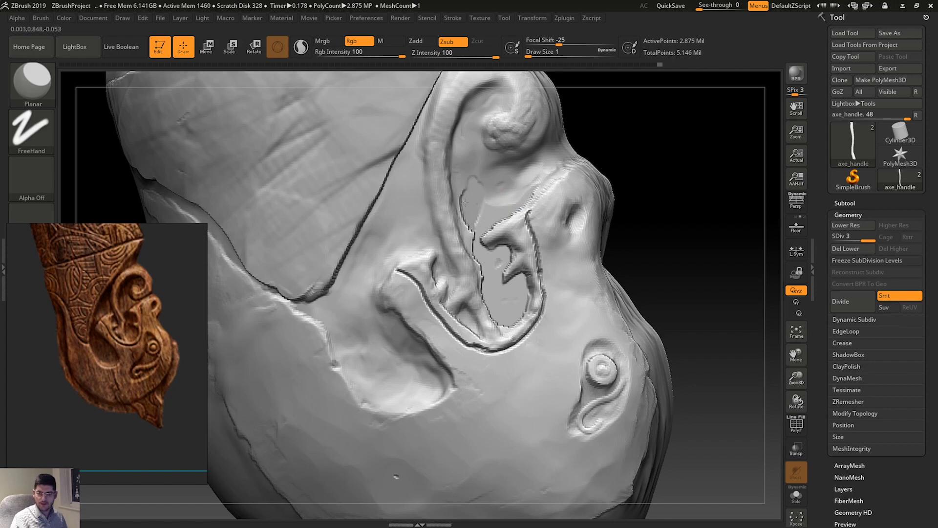
left_click_drag(496, 208, 488, 204, "shift")
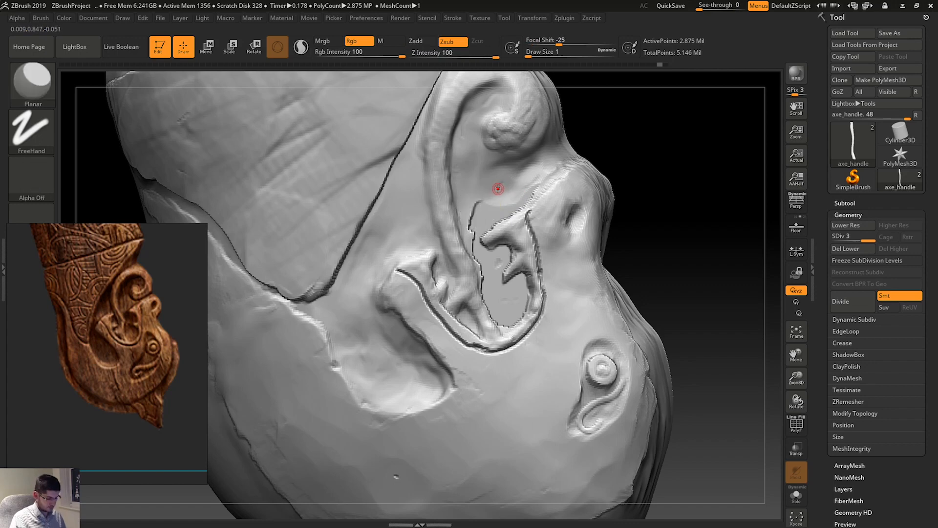
Switch to the ClayBuildup brush, set its draw size to 9 and focal shift to -92, and blend the surface above the flattened floor.
key("b")
key("c")
key("b")
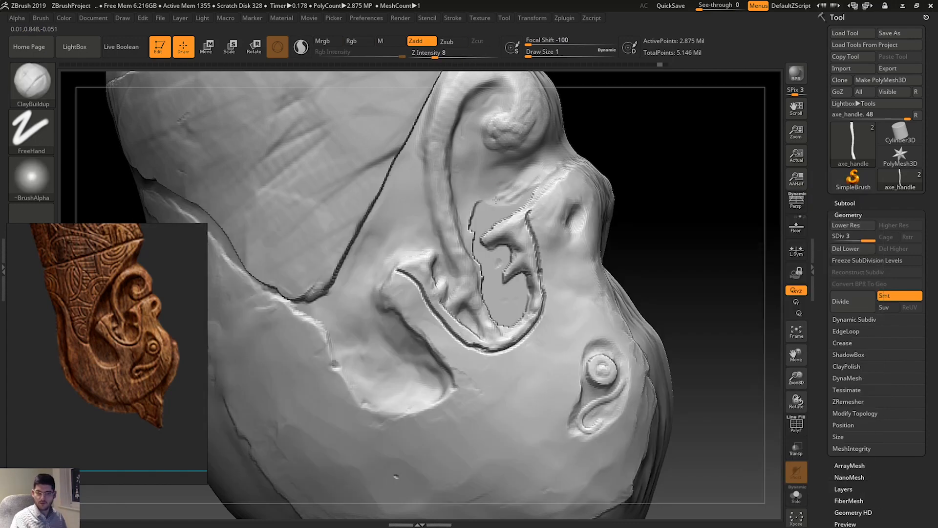
right_click_drag(496, 200, 511, 190)
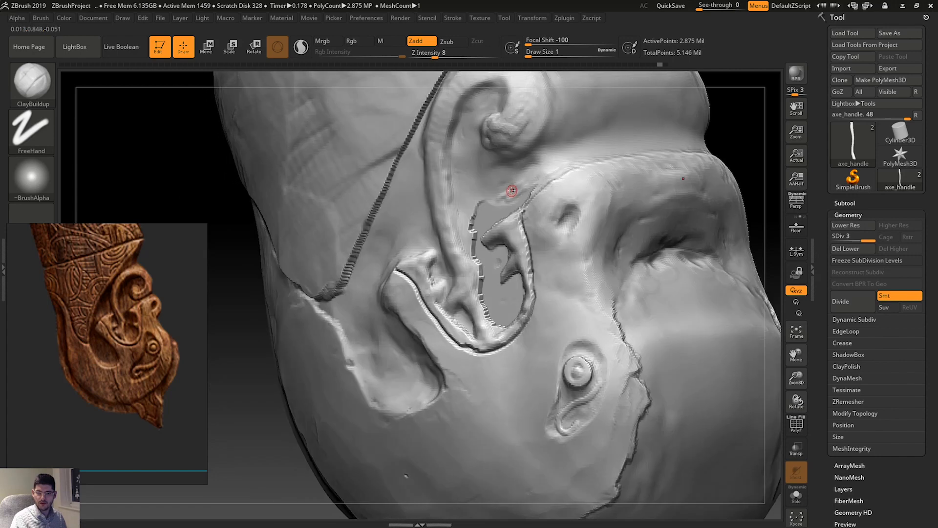
left_click_drag(720, 141, 728, 141)
key("space")
left_click_drag(660, 178, 669, 167)
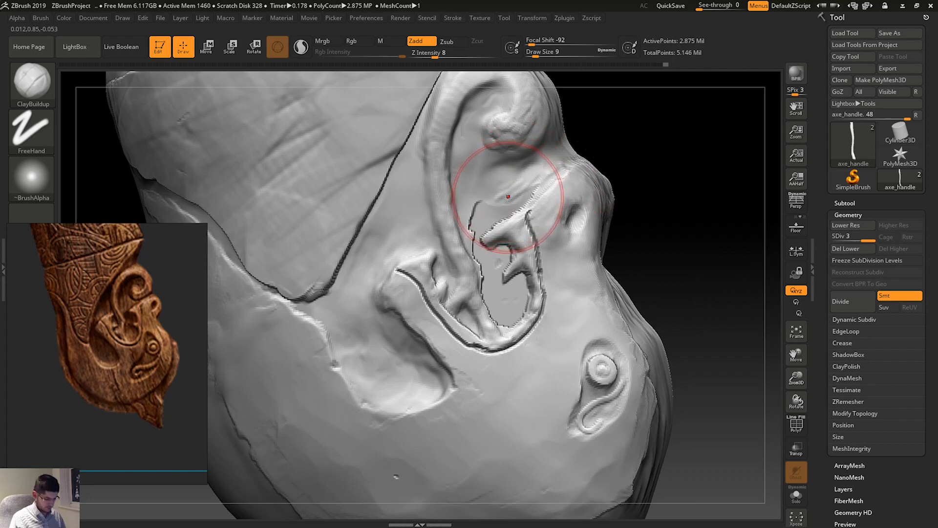
Use the Planar brush at draw size 2 and focal shift -75 to flatten the floor along the strand and around the spiral knob.
key("b")
key("p")
key("l")
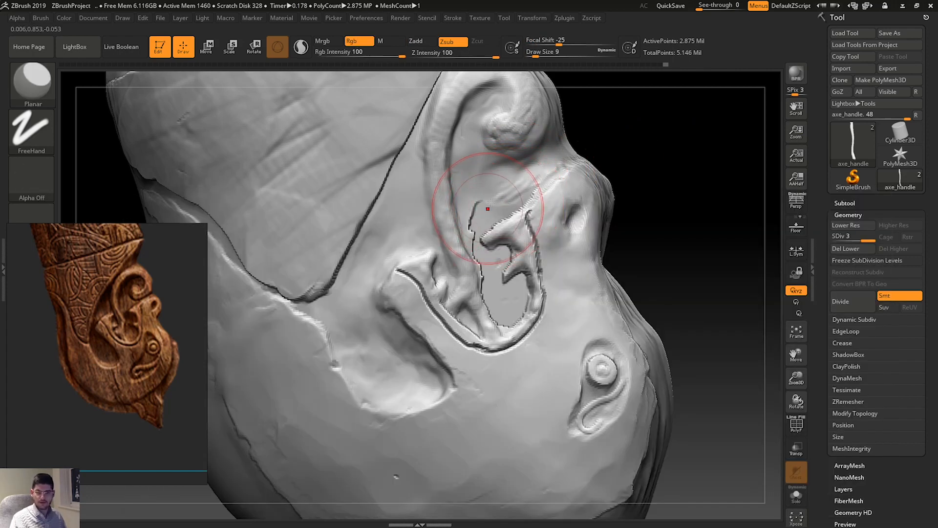
key("space")
mouse_move(509, 208)
left_mouse_down()
mouse_move(477, 164)
mouse_move(475, 194)
left_mouse_up()
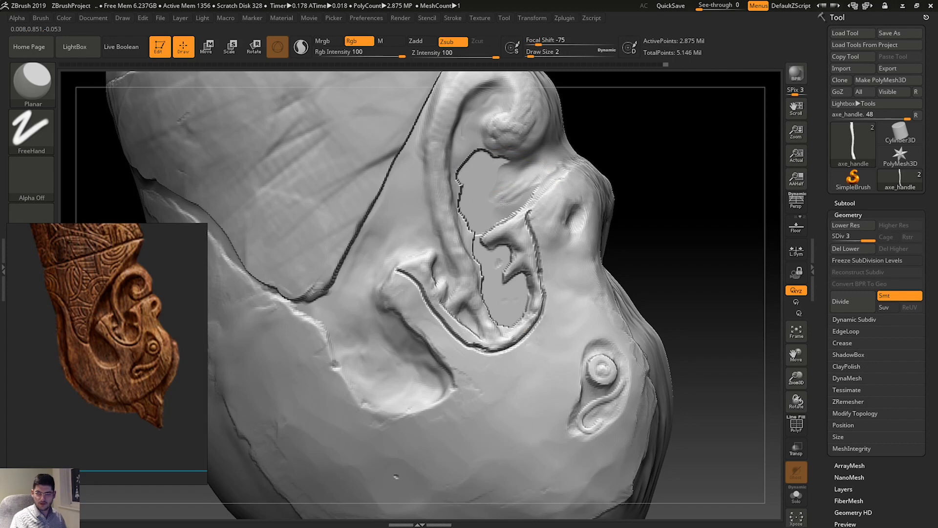
left_click_drag(469, 165, 468, 156)
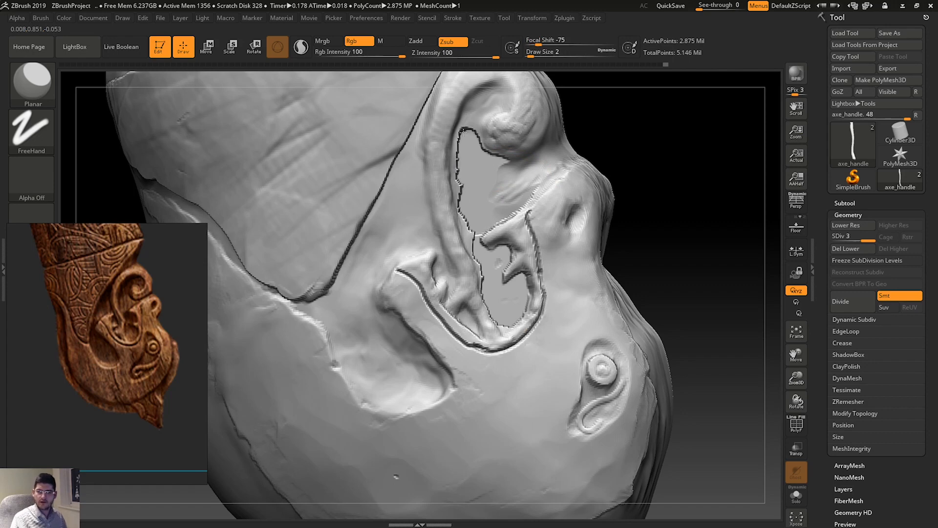
left_click_drag(473, 121, 489, 104)
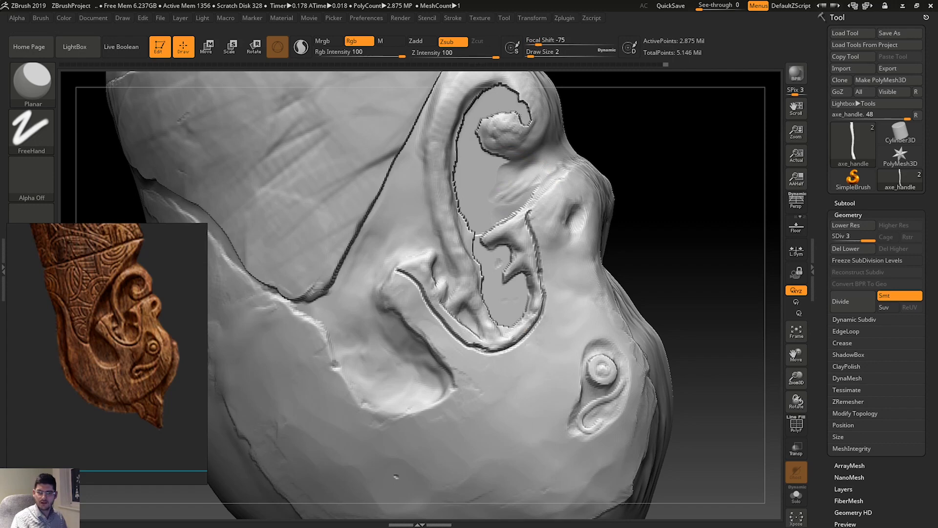
Return to the ClayBuildup brush and smooth the jagged borders of the flattened floor along the strand and prongs.
key("b")
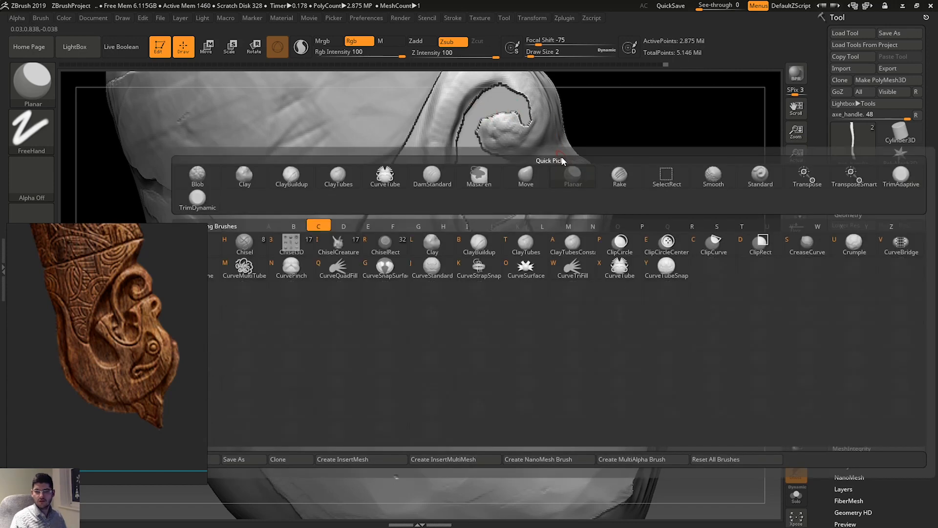
key("c")
key("b")
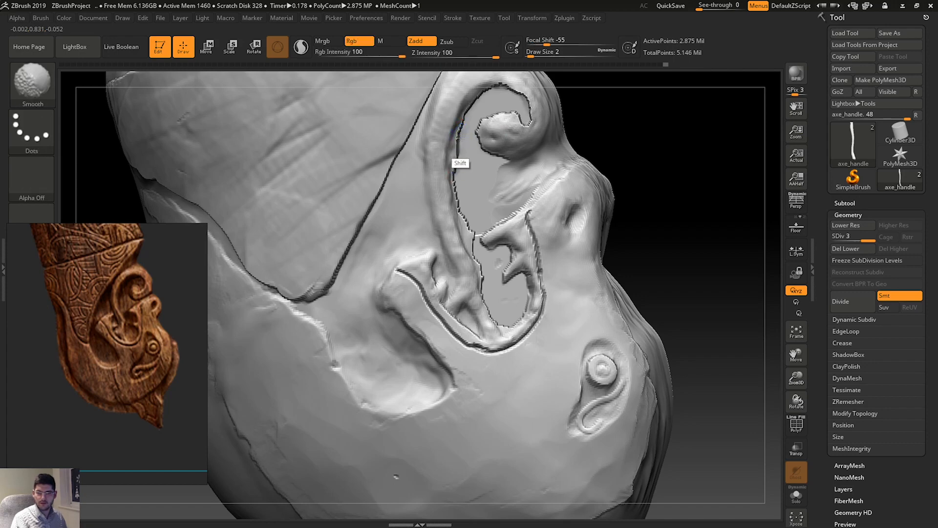
key("shift")
mouse_move(473, 105)
left_mouse_down("shift")
mouse_move(513, 104)
mouse_move(466, 154)
mouse_move(463, 194)
mouse_move(473, 224)
mouse_move(503, 211)
mouse_move(478, 223)
mouse_move(474, 242)
mouse_move(486, 284)
mouse_move(503, 246)
mouse_move(491, 307)
mouse_move(509, 318)
mouse_move(519, 278)
left_mouse_up("shift")
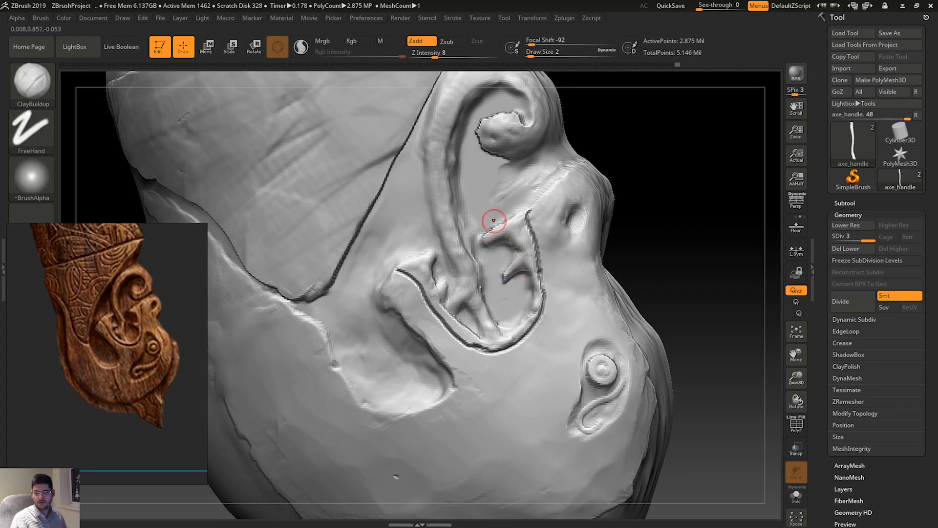
mouse_move(494, 223)
left_mouse_down("shift")
mouse_move(484, 234)
mouse_move(491, 228)
left_mouse_up("shift")
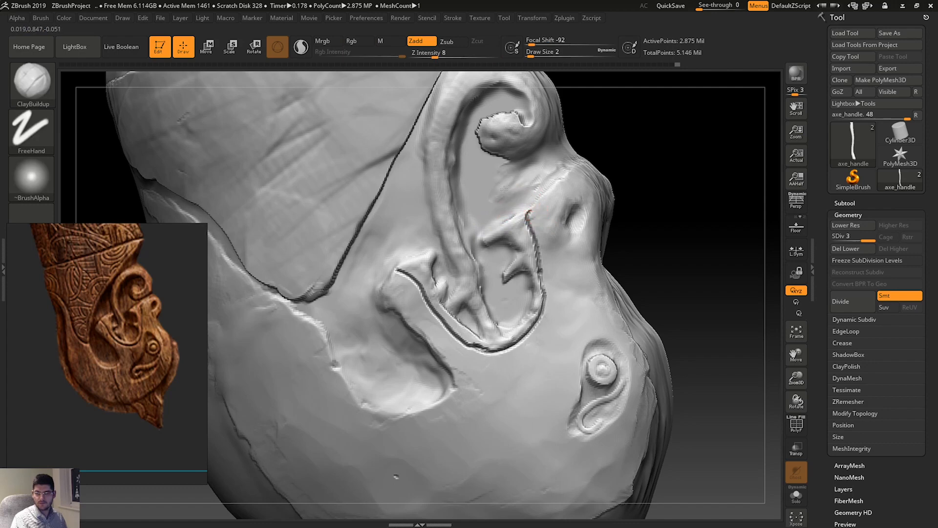
Switch to the TrimDynamic brush at draw size 2 and smooth the jagged edge around the spiral knob.
key("b")
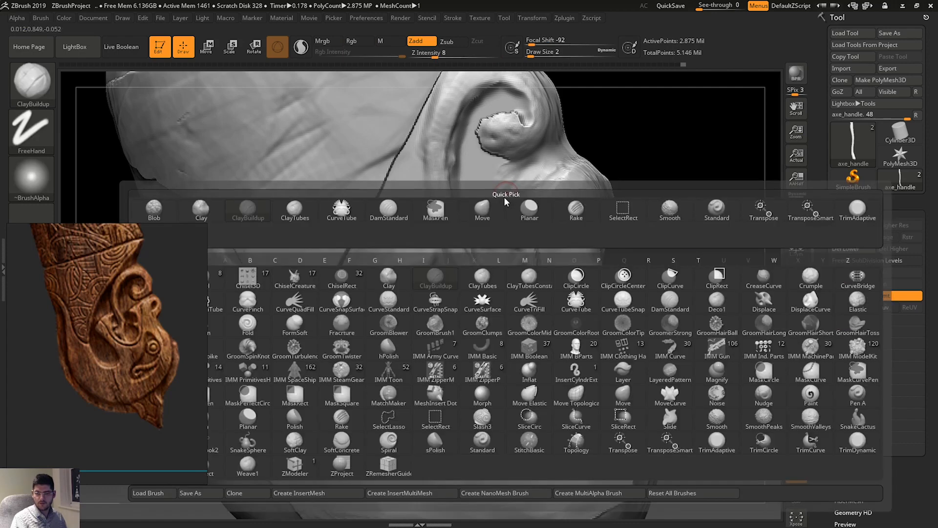
key("d")
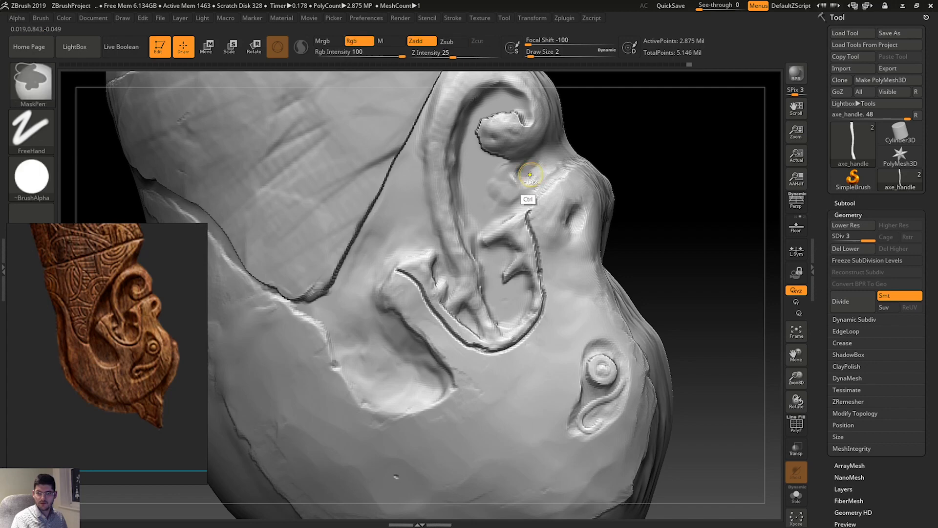
key("ctrl")
key("ctrl")
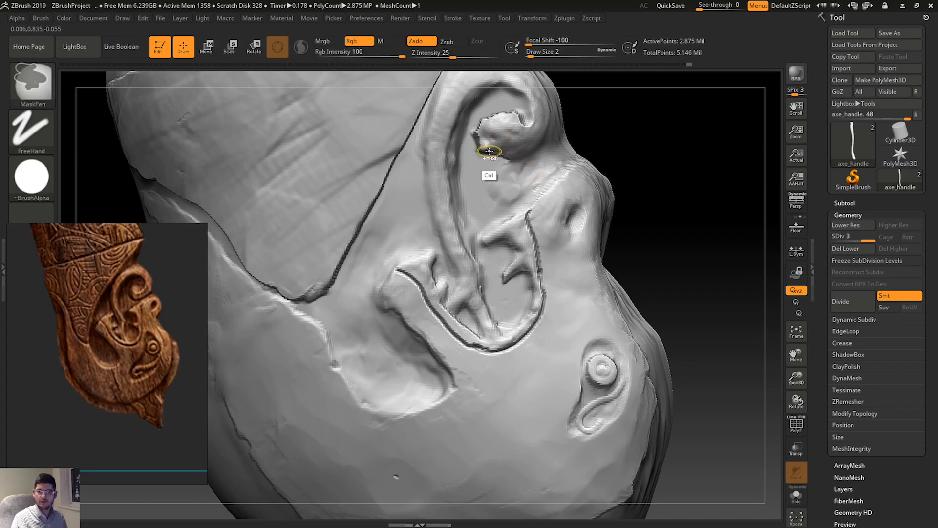
key("ctrl")
mouse_move(483, 146)
left_mouse_down("shift")
mouse_move(480, 129)
mouse_move(509, 116)
left_mouse_up("shift")
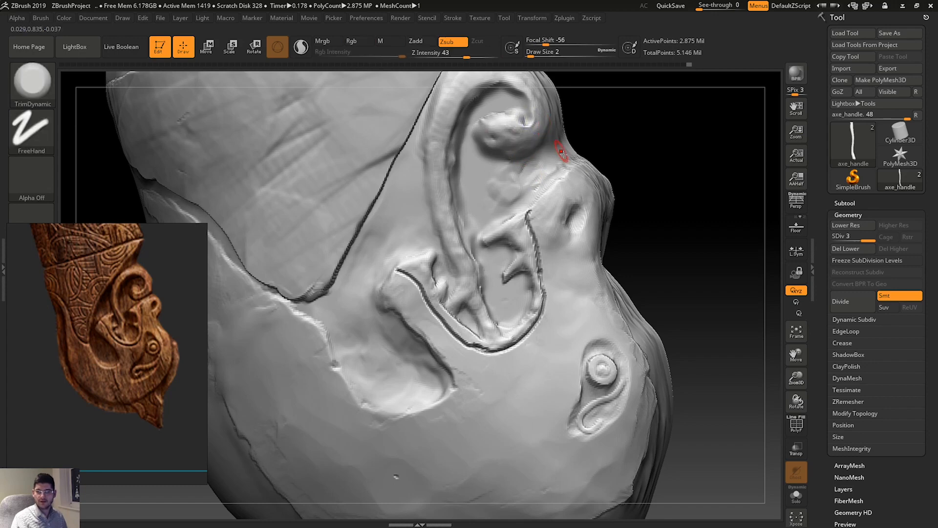
Frame the whole axe and examine the carved handle head from a distance against the wood reference.
key("f")
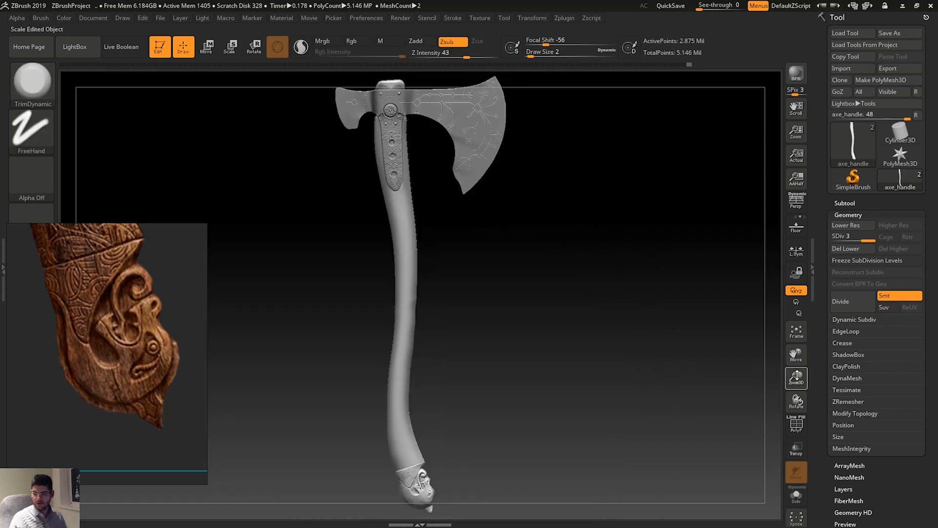
left_click_drag(796, 354, 815, 289)
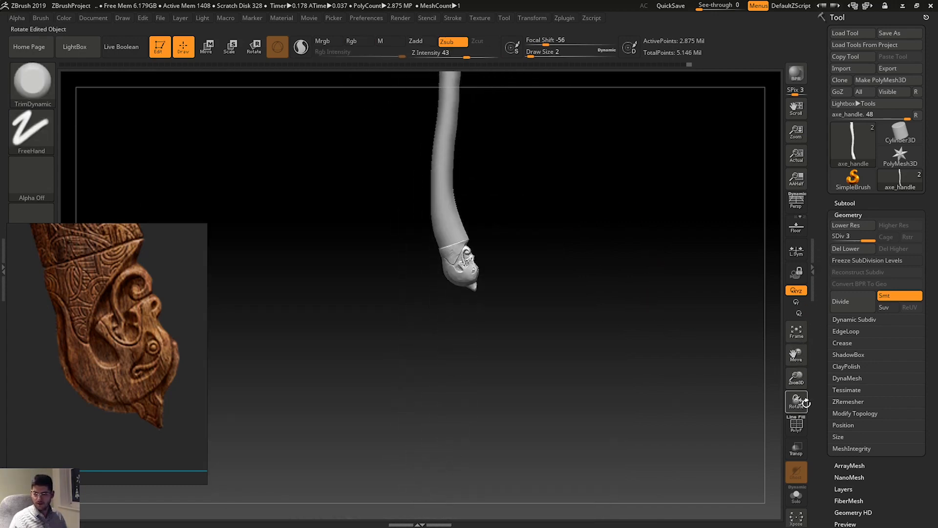
left_click_drag(797, 378, 796, 459)
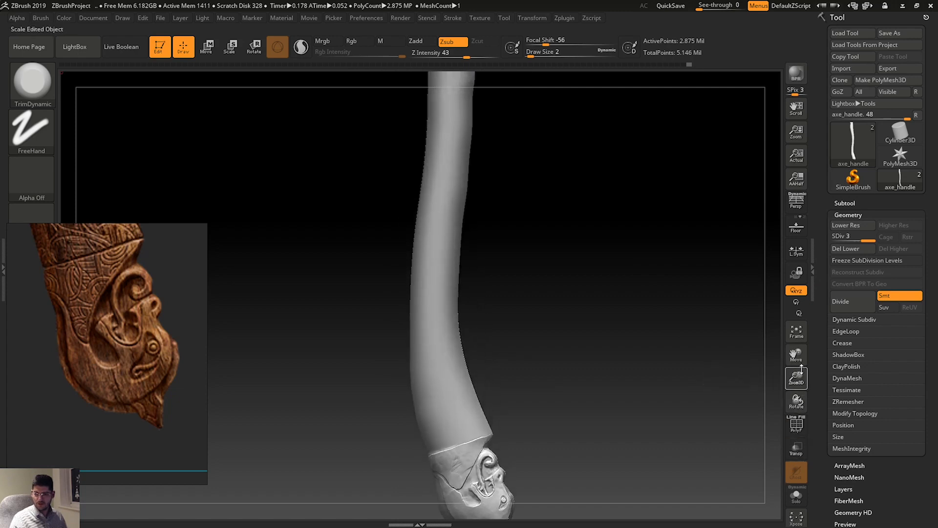
left_click_drag(796, 379, 797, 274)
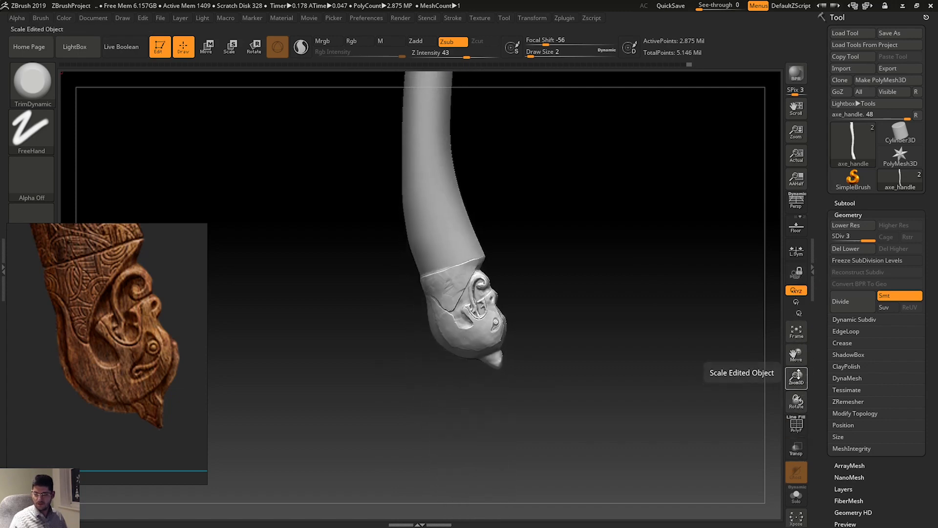
left_click_drag(796, 377, 796, 420)
left_click_drag(797, 355, 796, 268)
left_click_drag(796, 379, 796, 408)
left_click_drag(796, 356, 775, 143)
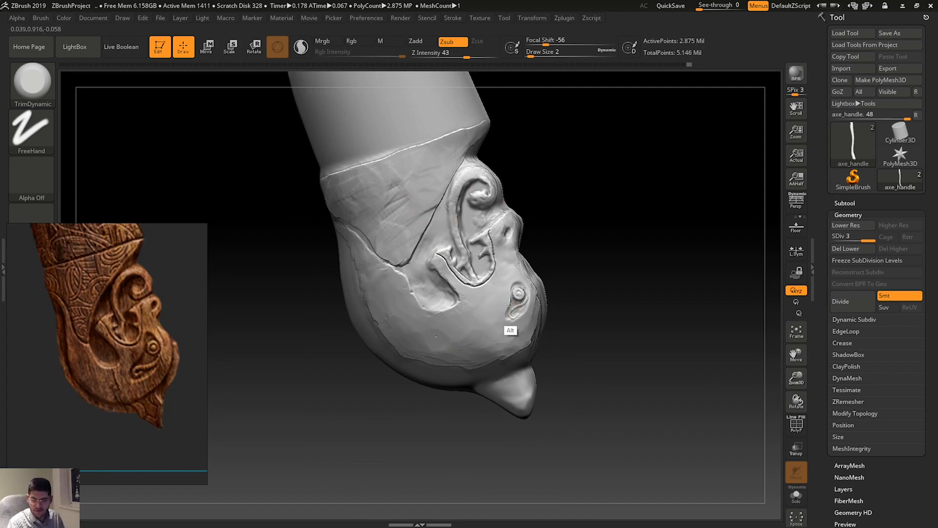
Shape the recess below the eye knob, switching from TrimDynamic to ClayBuildup at Z intensity 27.
left_click_drag(509, 309, 509, 319, "alt")
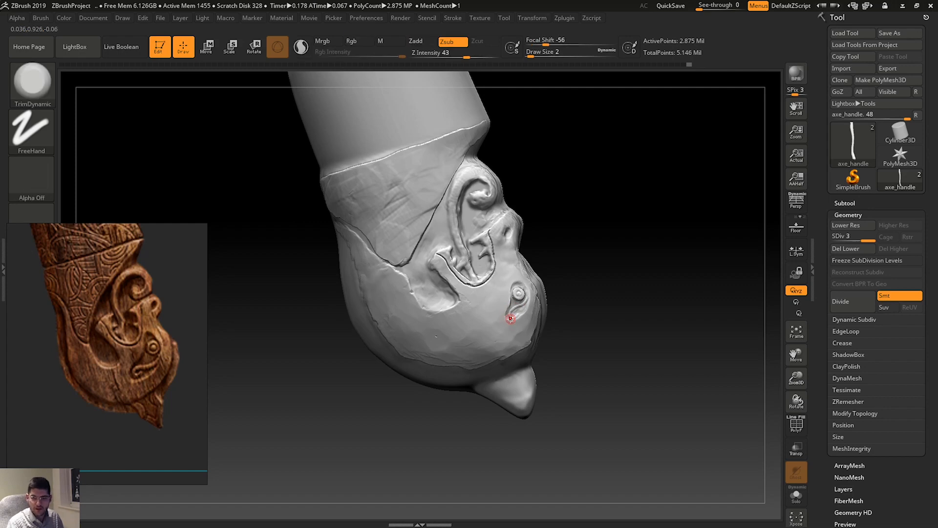
key("b")
key("c")
key("b")
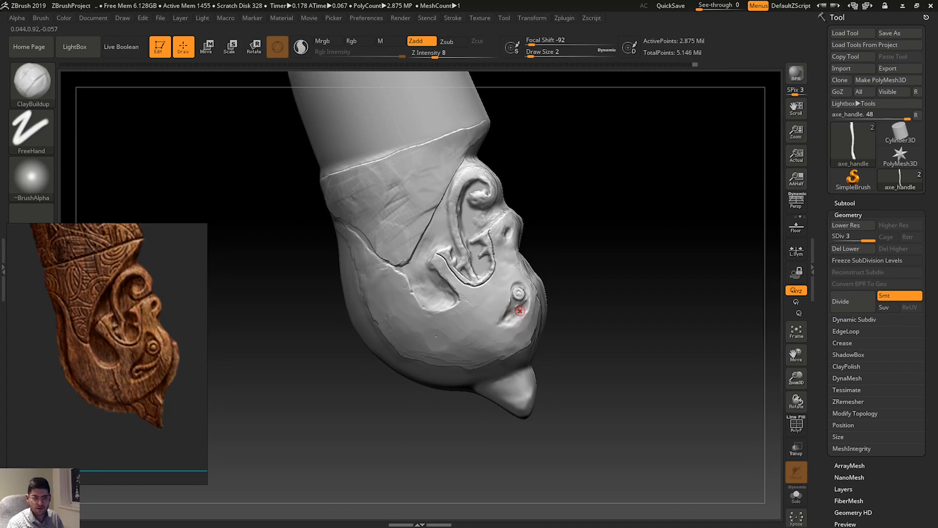
key("space")
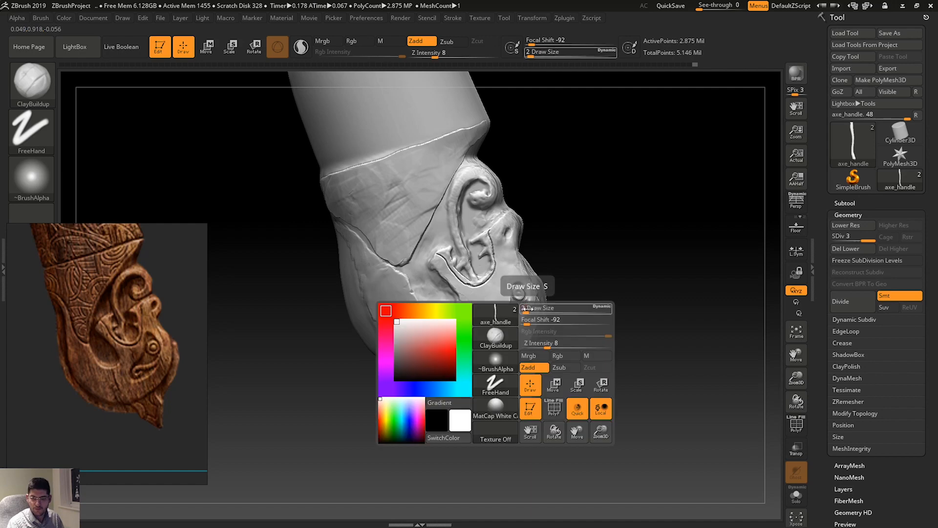
left_click_drag(557, 343, 568, 340)
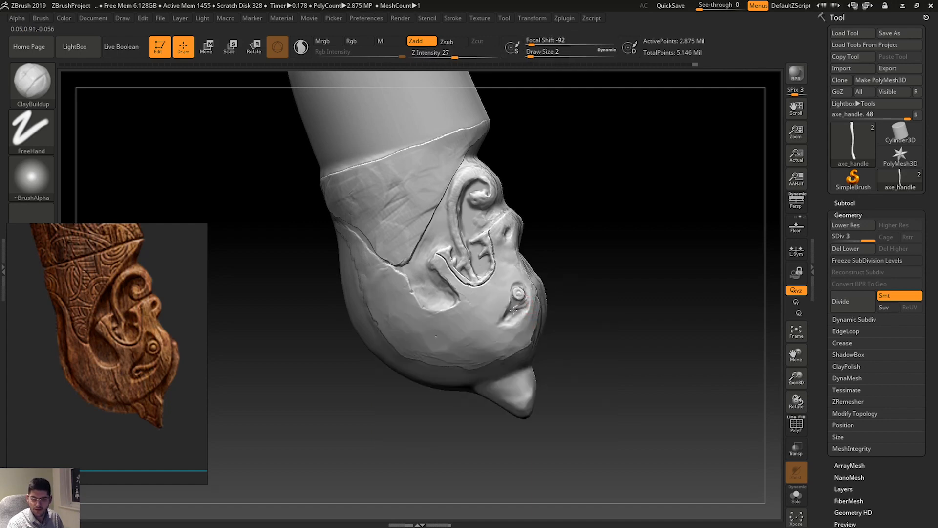
mouse_move(514, 311)
left_mouse_down()
mouse_move(519, 323)
mouse_move(529, 299)
left_mouse_up()
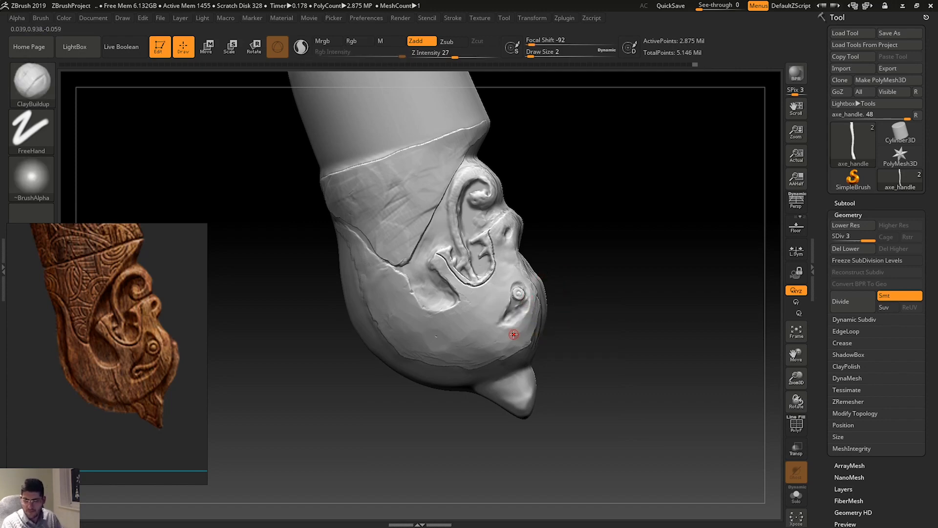
Undo the trial ClayBuildup stroke, and sculpt a raised S-shaped curl below the eye knob using the DamStandard brush.
left_click_drag(806, 380, 674, 388)
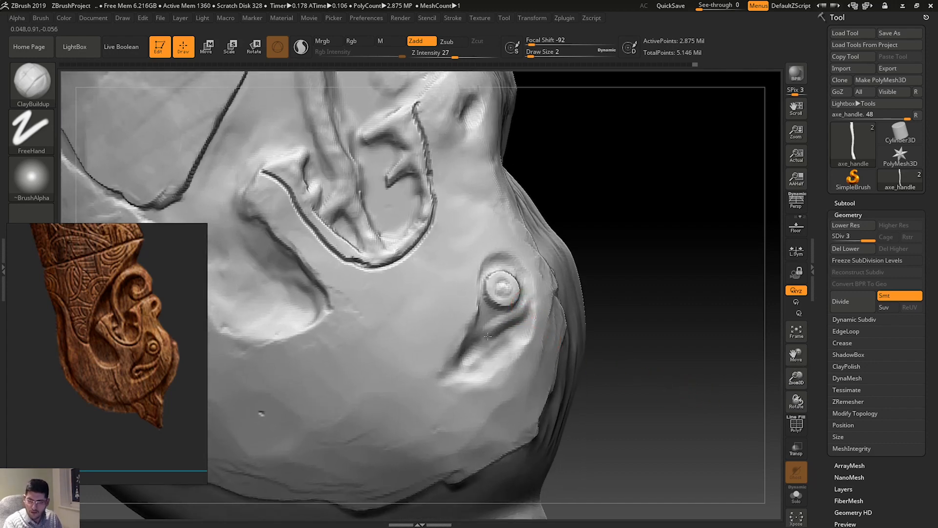
left_click_drag(488, 336, 487, 353)
key("ctrl+z")
key("b")
key("d")
key("s")
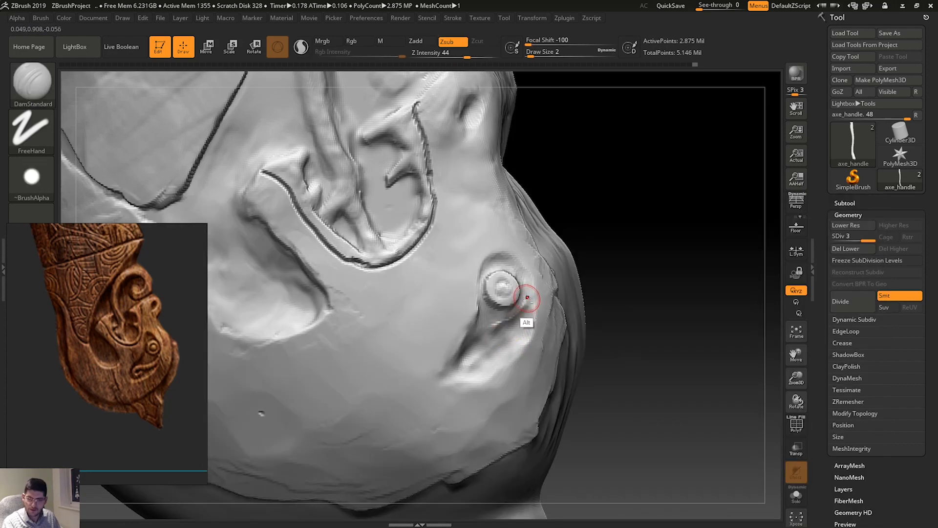
mouse_move(526, 298)
left_mouse_down("alt")
mouse_move(502, 336)
mouse_move(481, 345)
mouse_move(492, 367)
mouse_move(506, 348)
left_mouse_up("alt")
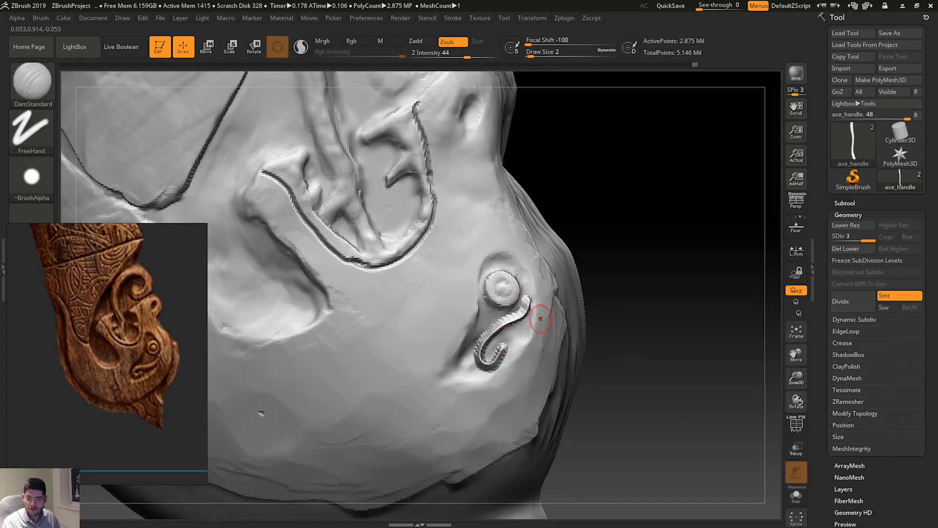
mouse_move(533, 307)
left_mouse_down()
mouse_move(525, 316)
mouse_move(524, 293)
mouse_move(502, 377)
mouse_move(485, 380)
left_mouse_up()
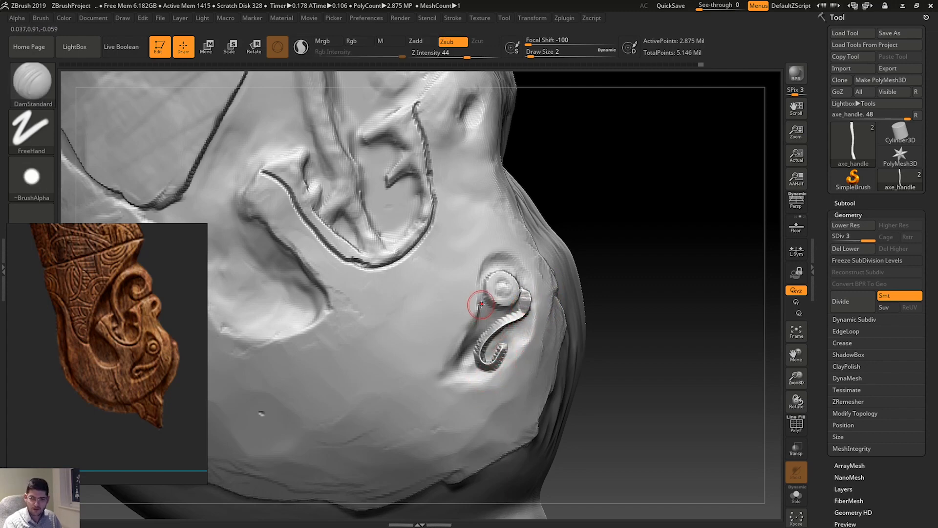
mouse_move(477, 297)
left_mouse_down("alt")
mouse_move(448, 368)
mouse_move(500, 371)
mouse_move(530, 332)
mouse_move(518, 248)
mouse_move(473, 313)
left_mouse_up("alt")
key("ctrl+z")
key("ctrl+z")
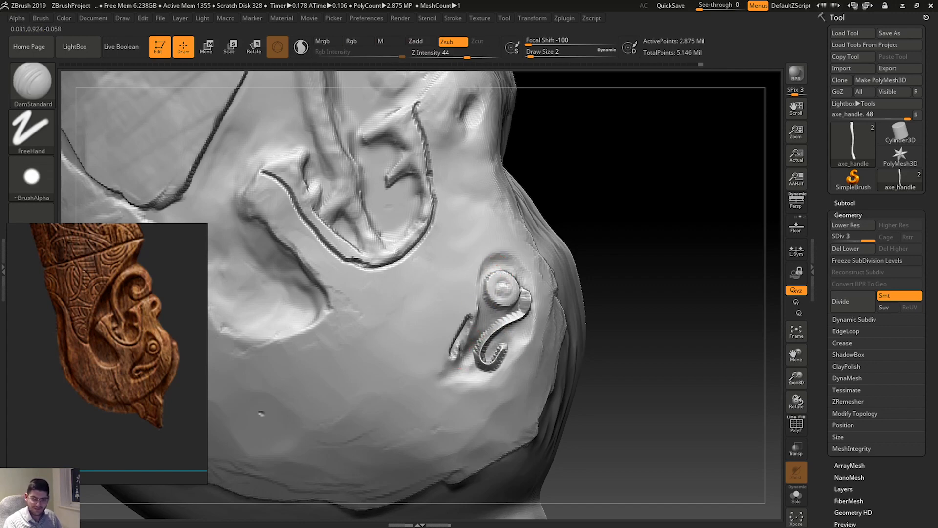
Build up a raised rim around the eye knob and its S-shaped curl with the ClayBuildup brush.
key("b")
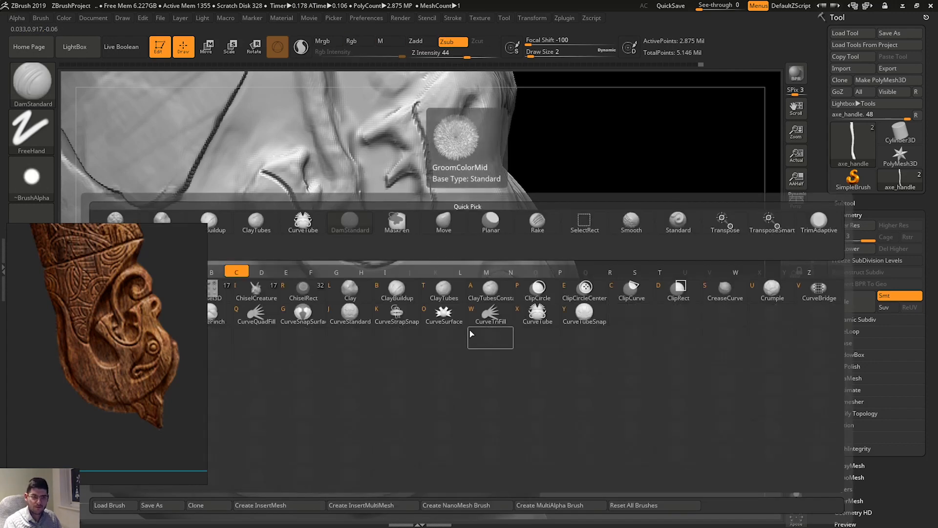
key("b")
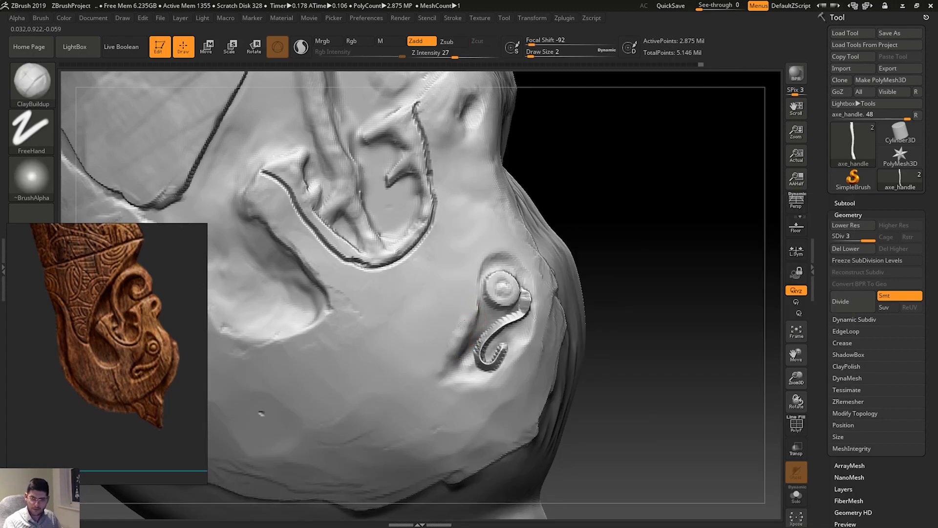
mouse_move(461, 325)
left_mouse_down()
mouse_move(447, 386)
mouse_move(469, 398)
mouse_move(511, 364)
mouse_move(496, 378)
left_mouse_up()
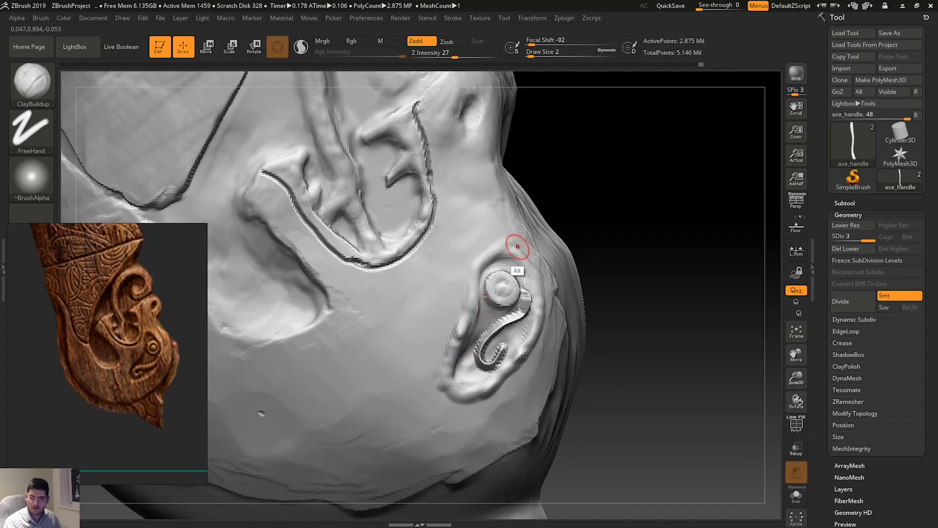
left_click_drag(537, 263, 548, 315)
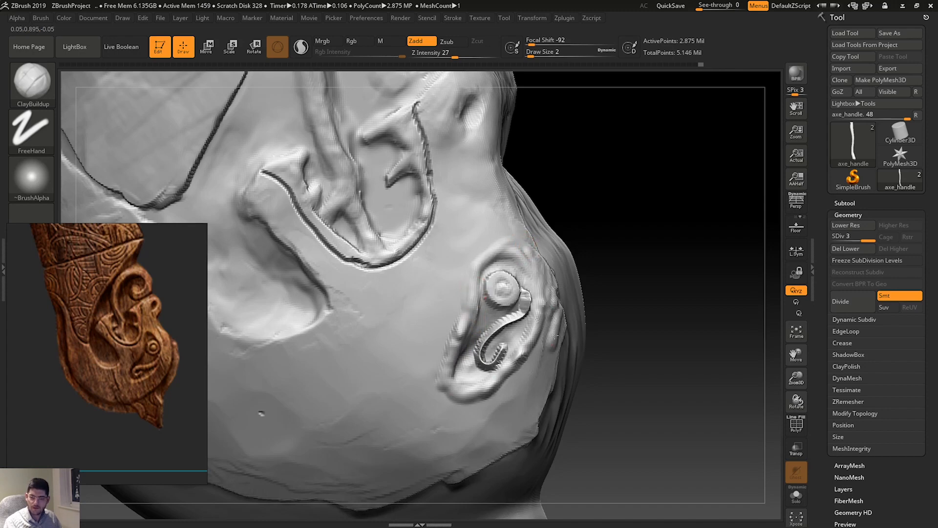
Flatten and soften the raised rim around the eye recess with the TrimDynamic brush.
key("shift")
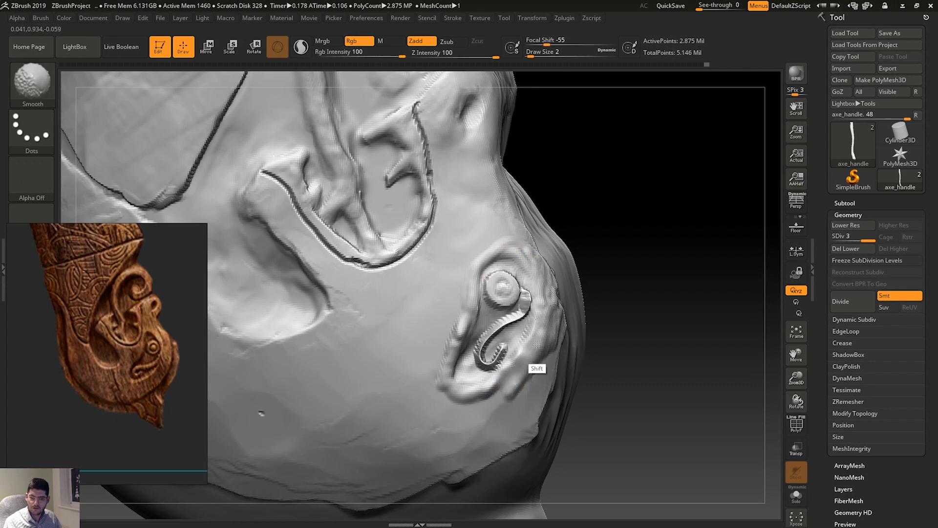
key("b")
key("t")
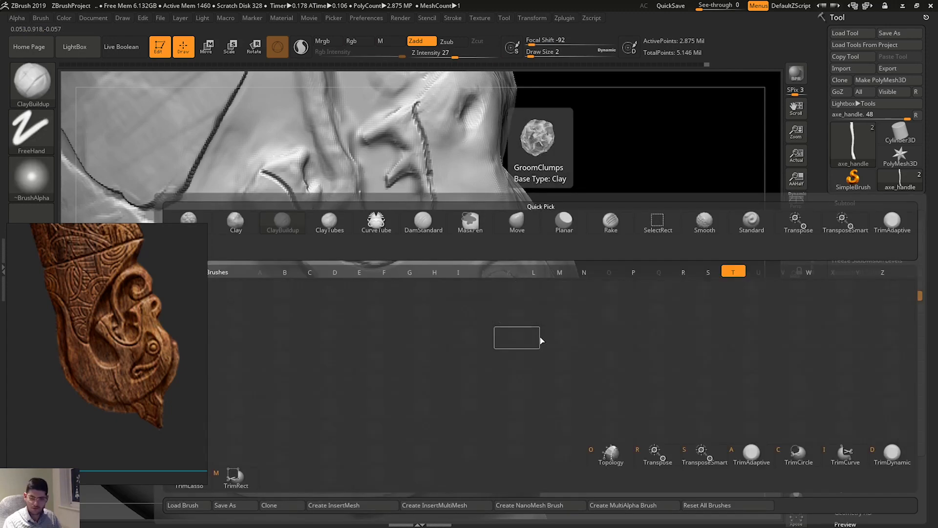
key("d")
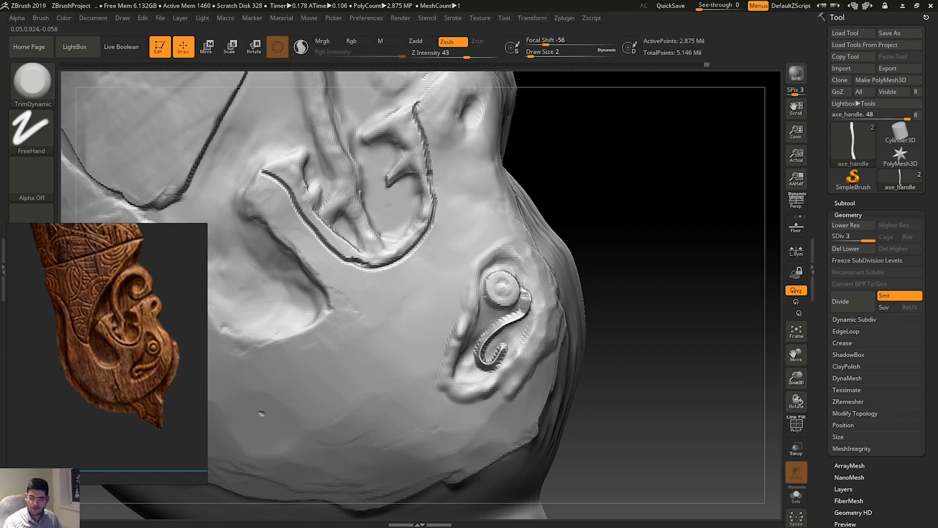
left_click_drag(454, 341, 457, 324)
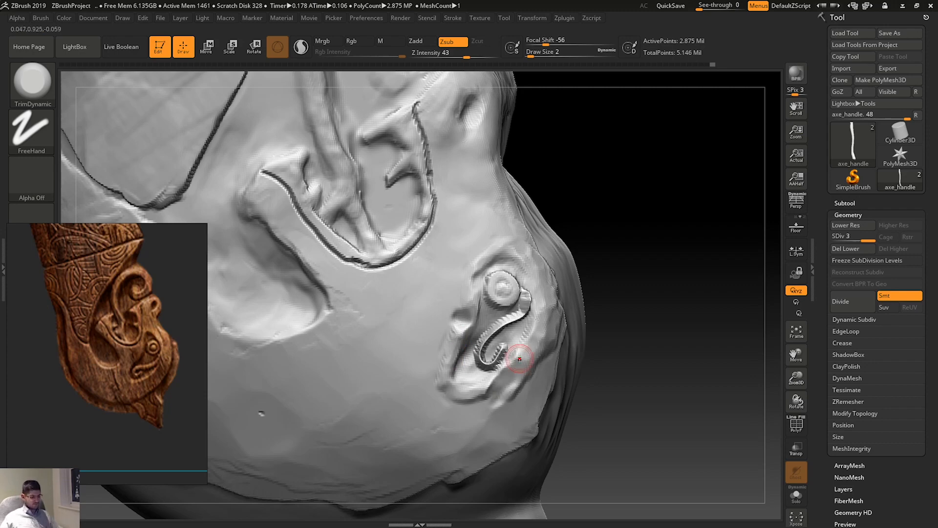
Select the Blob brush and mask the large recess between the hooked prong and the patterned band at draw size 8.
key("f")
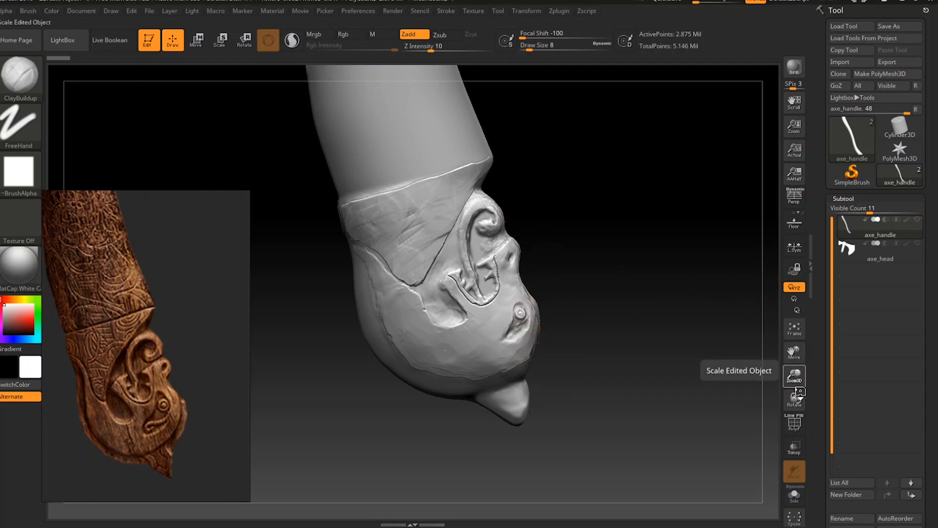
left_click_drag(796, 387, 768, 87)
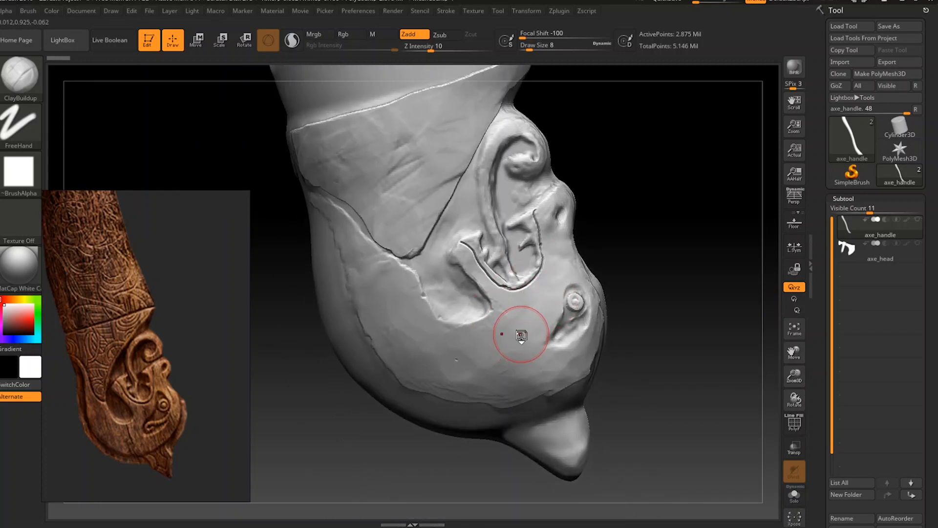
key("b")
key("b")
key("l")
mouse_move(467, 285)
left_mouse_down("ctrl")
mouse_move(449, 287)
mouse_move(445, 226)
mouse_move(463, 200)
left_mouse_up("ctrl")
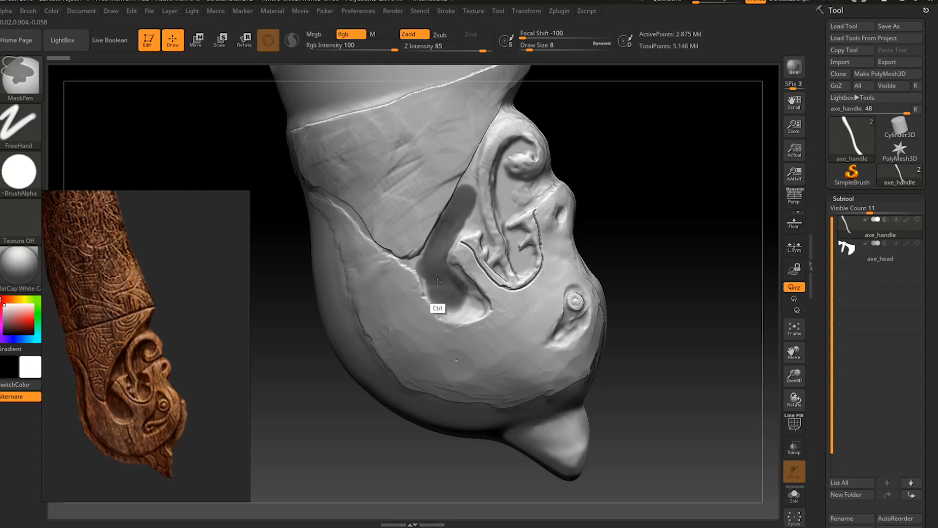
mouse_move(451, 300)
left_mouse_down("ctrl")
mouse_move(477, 307)
mouse_move(465, 305)
mouse_move(458, 285)
left_mouse_up("ctrl")
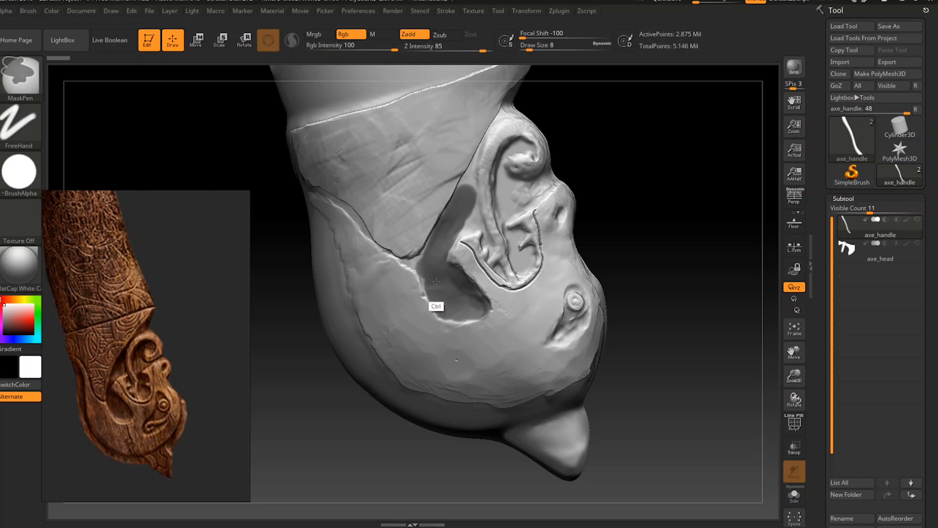
Reduce the draw size to 4 and extend the mask along the strand, inside the curl and between the prongs.
key("space")
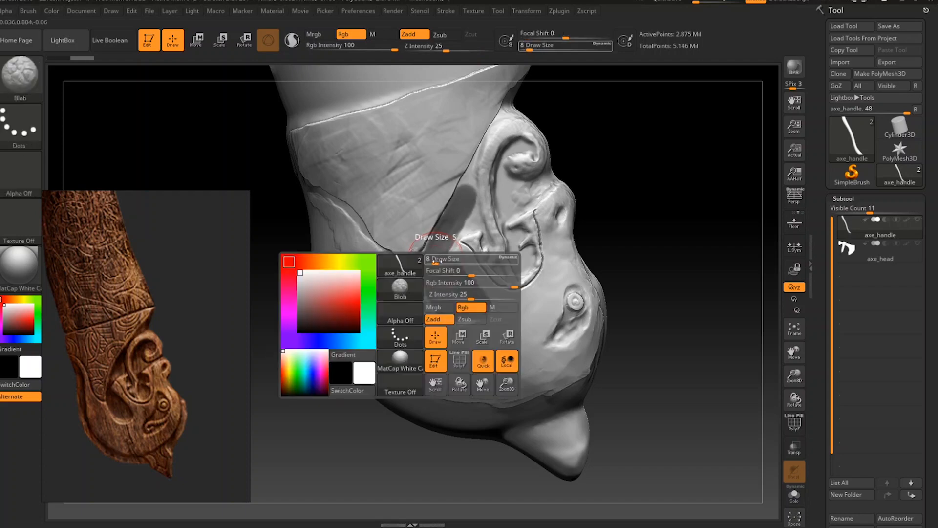
left_click_drag(434, 264, 431, 265)
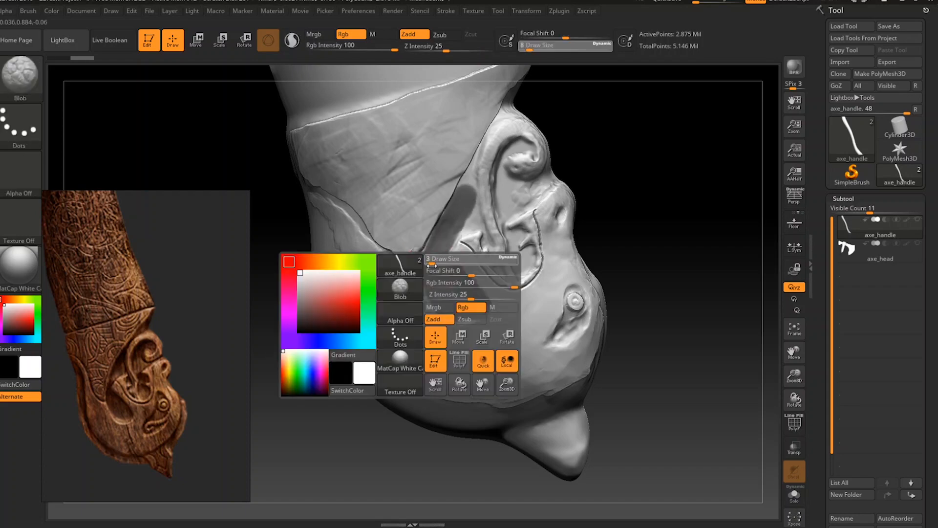
key("ctrl")
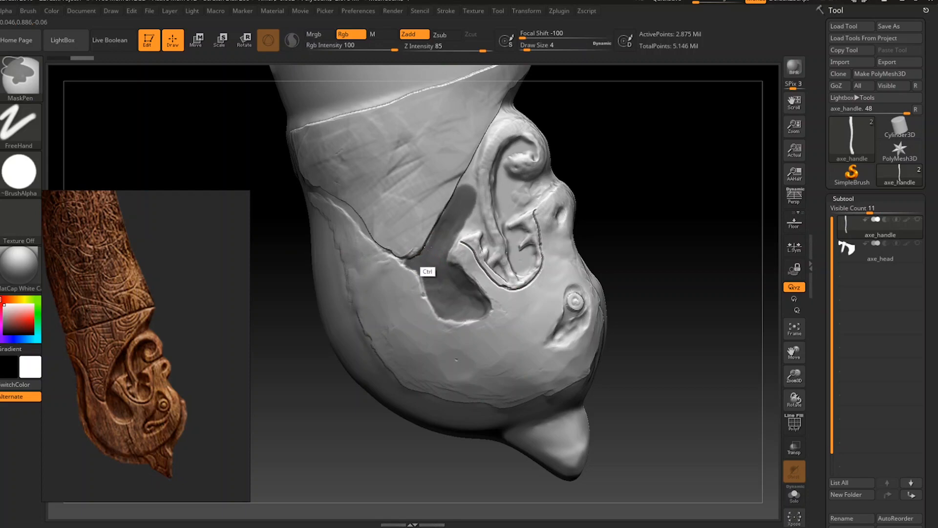
left_click_drag(458, 219, 473, 221, "ctrl")
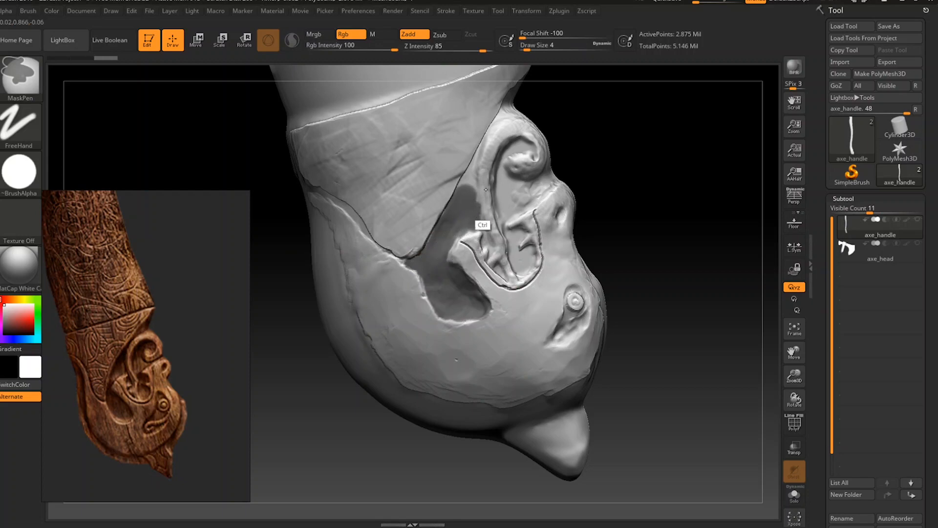
key("ctrl")
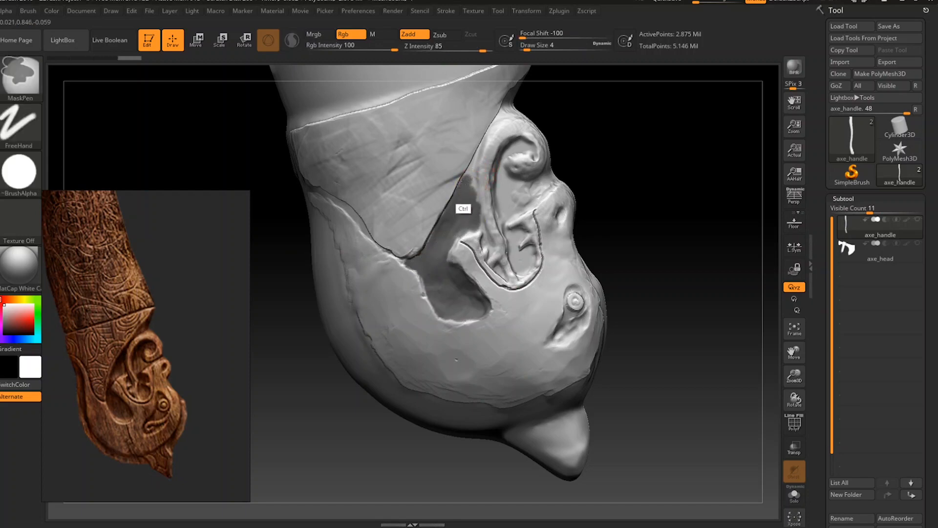
mouse_move(470, 183)
left_mouse_down("ctrl")
mouse_move(499, 200)
mouse_move(525, 196)
mouse_move(507, 192)
mouse_move(532, 202)
mouse_move(504, 219)
left_mouse_up("ctrl")
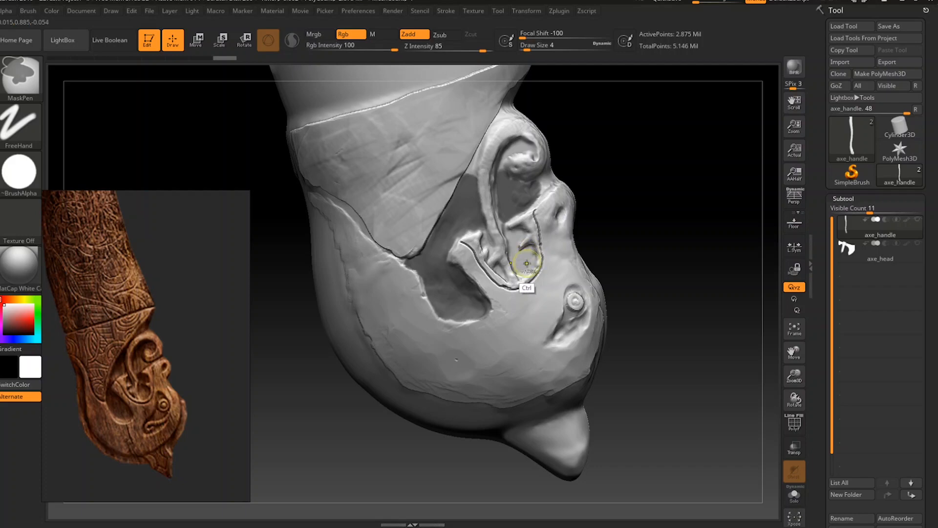
left_click_drag(525, 262, 522, 269, "ctrl")
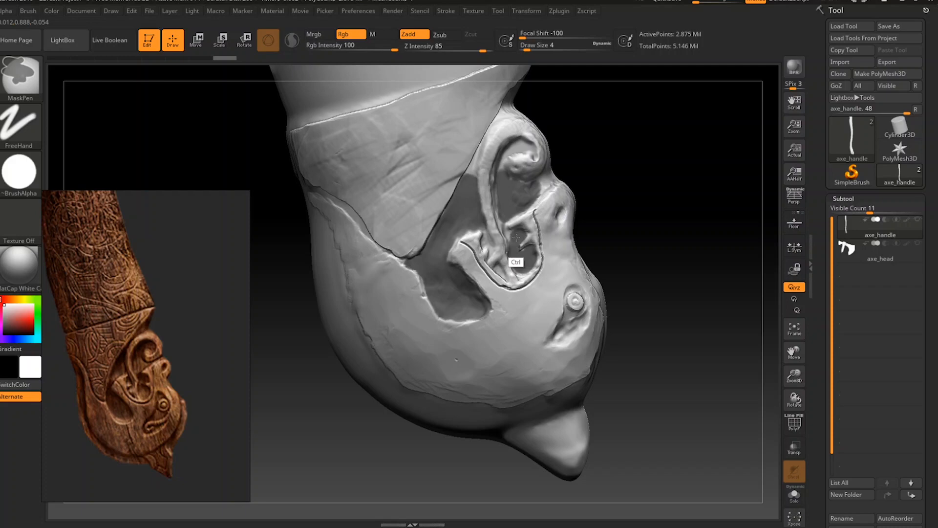
Mask the remaining narrow gaps around the strand and prongs at draw size 1, and invert the mask.
key("space")
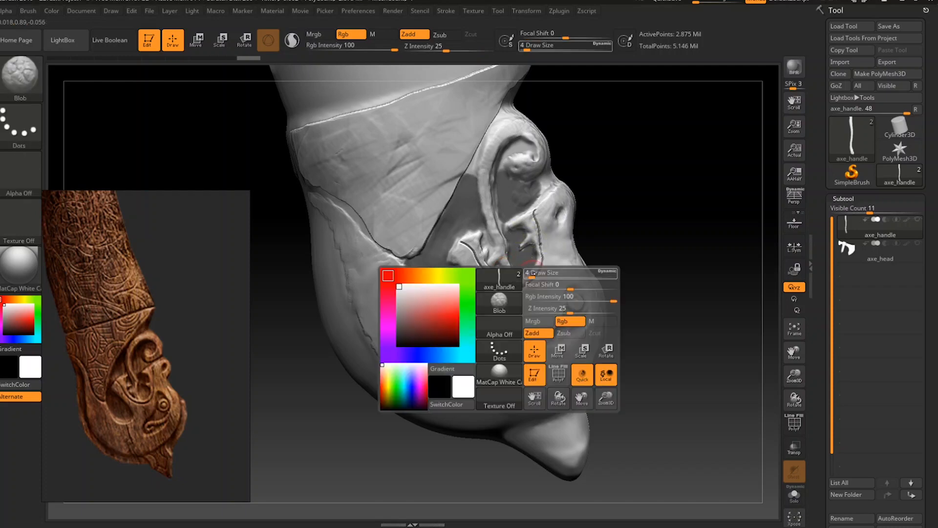
left_click_drag(533, 277, 525, 277)
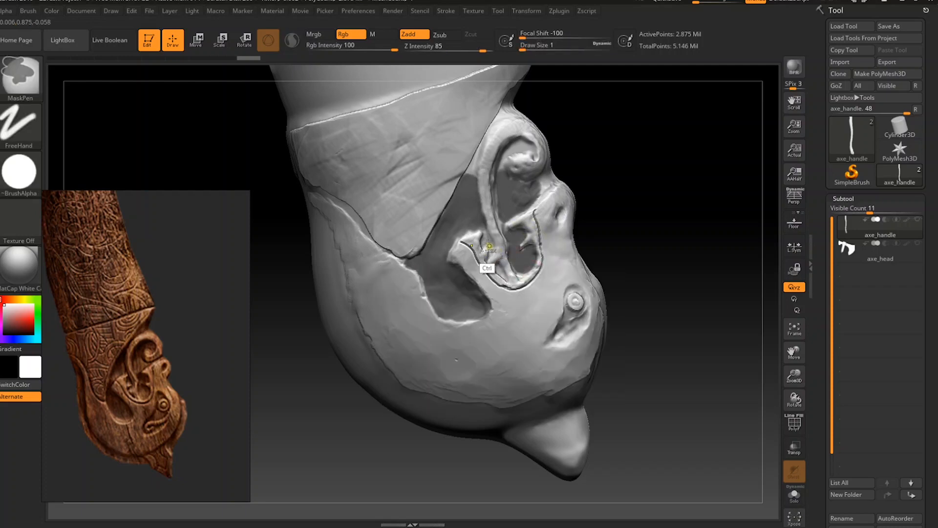
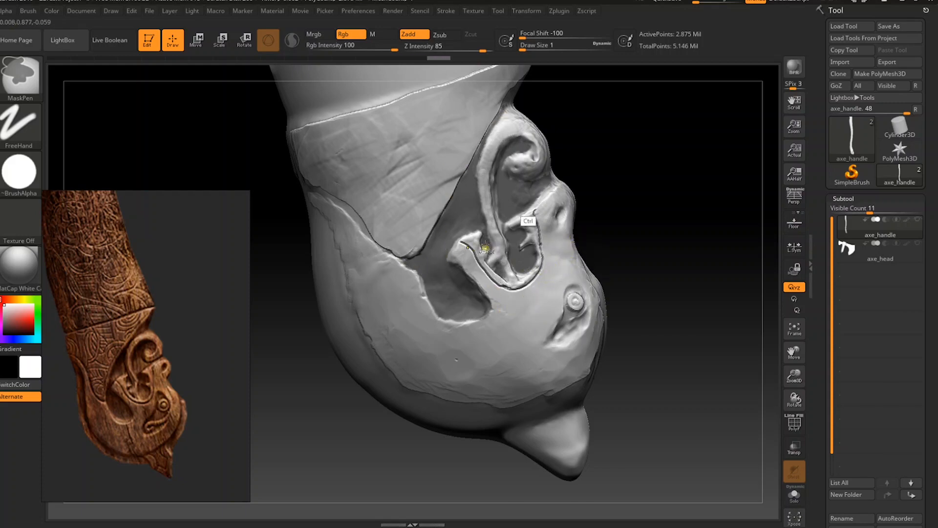
left_click(486, 248, "ctrl")
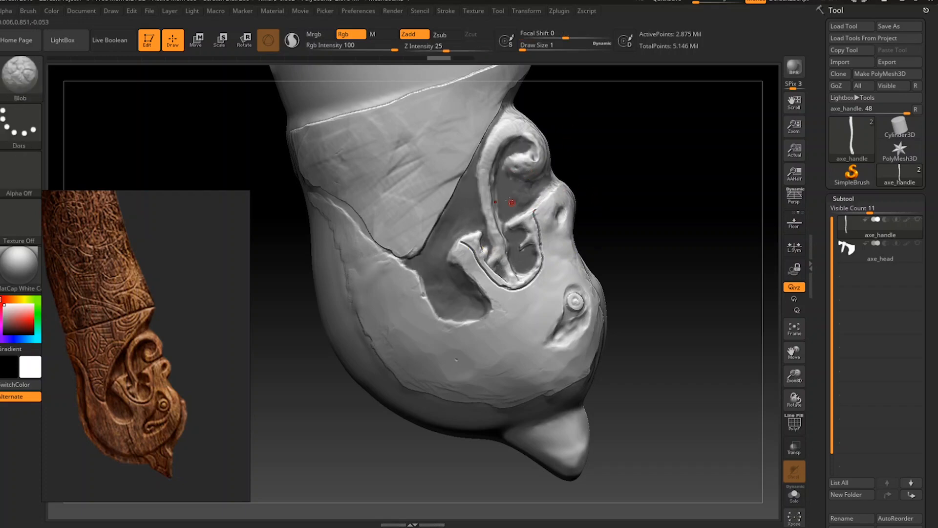
key("ctrl")
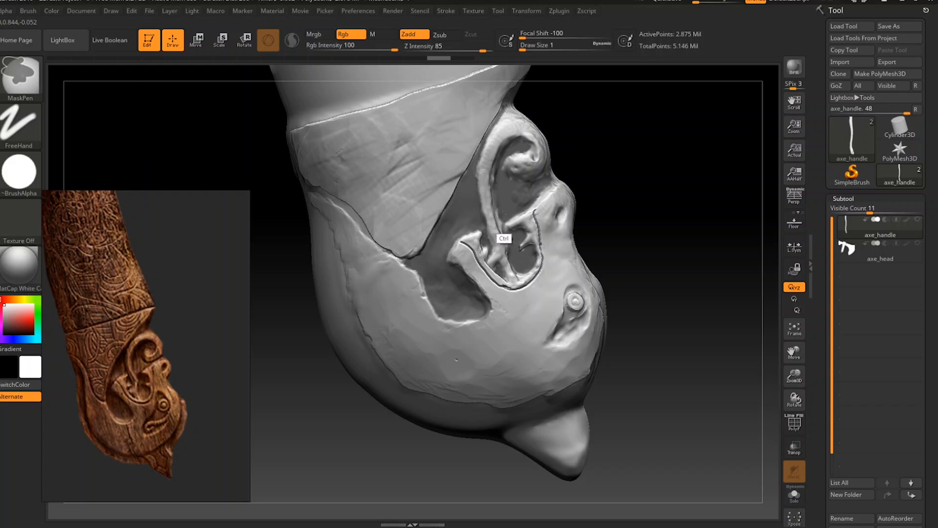
left_click(647, 223, "ctrl")
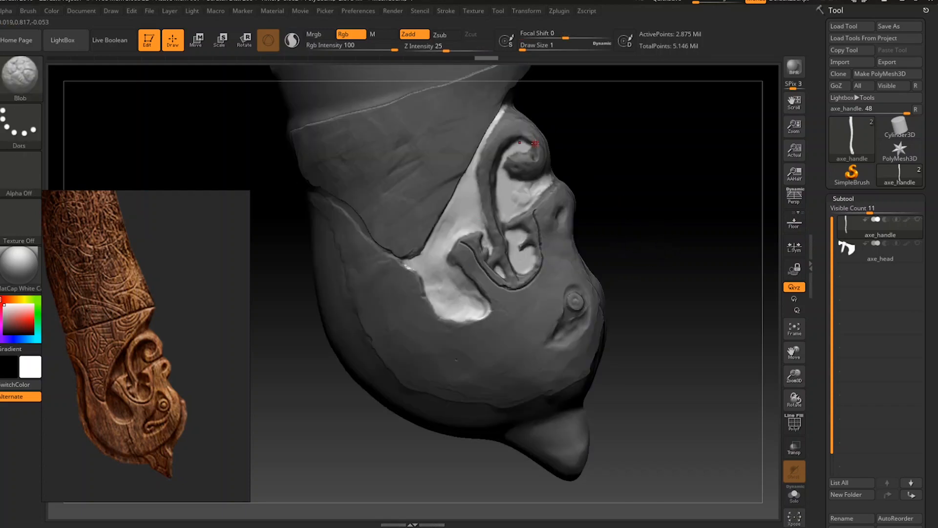
Carve the unmasked recesses around the curled strand deeper with the ClayBuildup brush at draw size 33.
key("b")
key("c")
key("b")
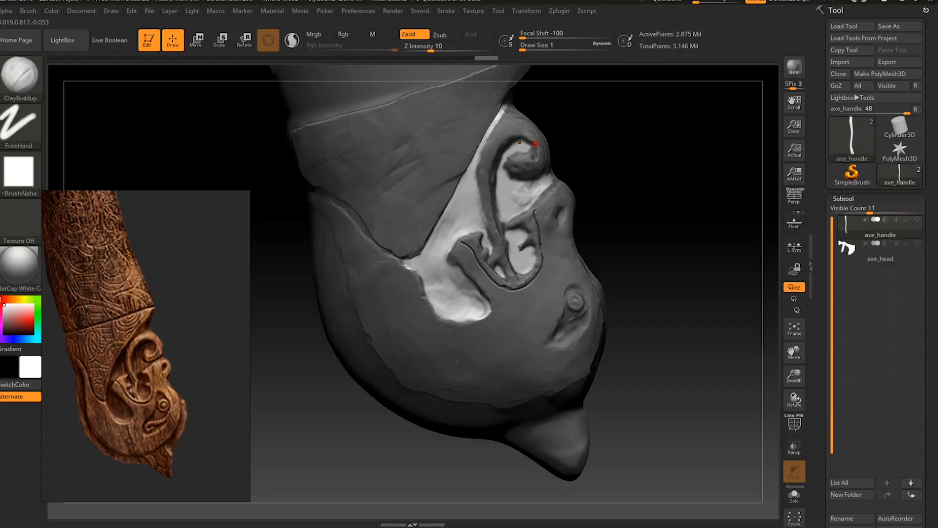
key("space")
left_click_drag(537, 144, 551, 146)
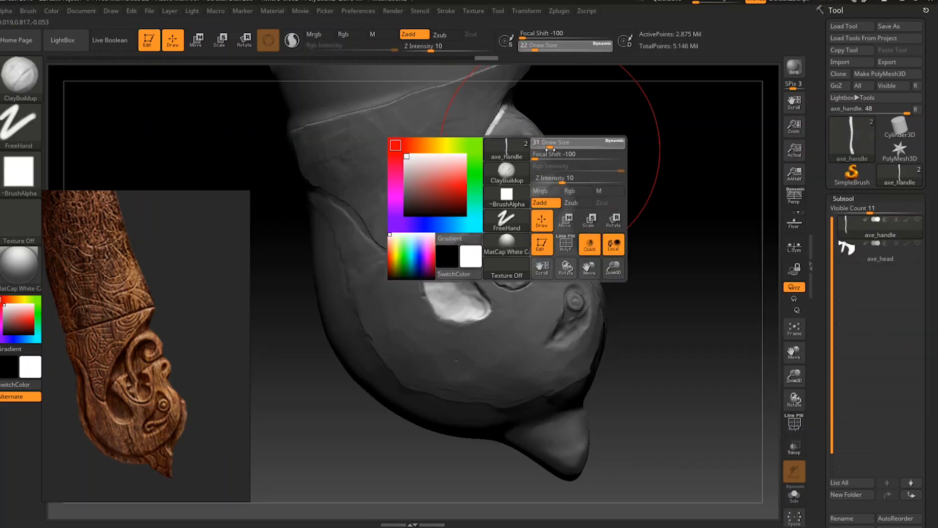
mouse_move(490, 232)
left_mouse_down("alt")
mouse_move(505, 142)
mouse_move(504, 259)
mouse_move(496, 132)
mouse_move(435, 245)
mouse_move(485, 310)
mouse_move(495, 236)
mouse_move(488, 153)
mouse_move(444, 321)
left_mouse_up("alt")
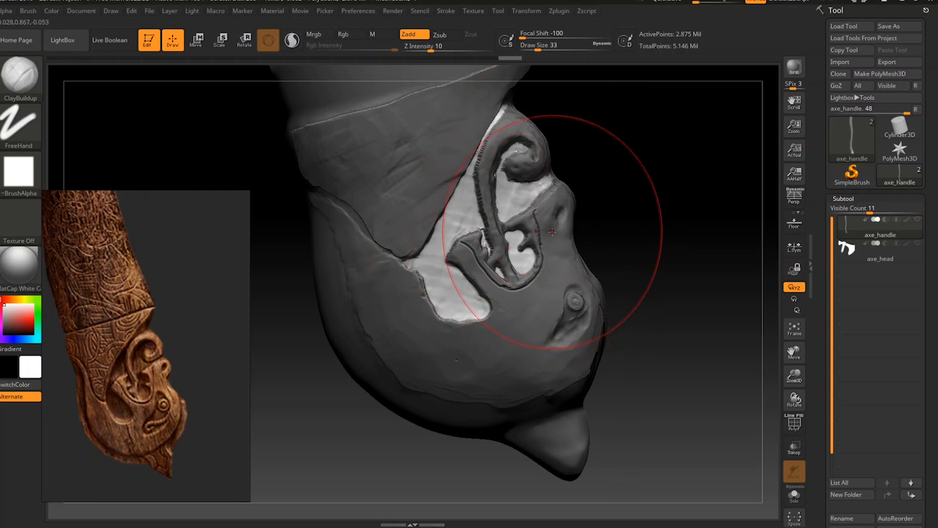
Flatten the recess floors with the TrimDynamic brush, undoing the rough strokes in the small recesses around the prongs.
key("b")
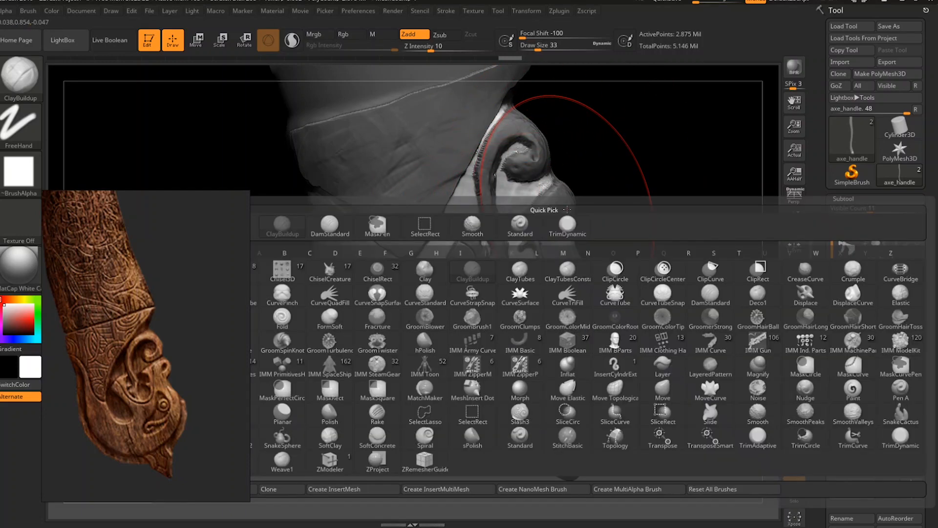
key("t")
key("d")
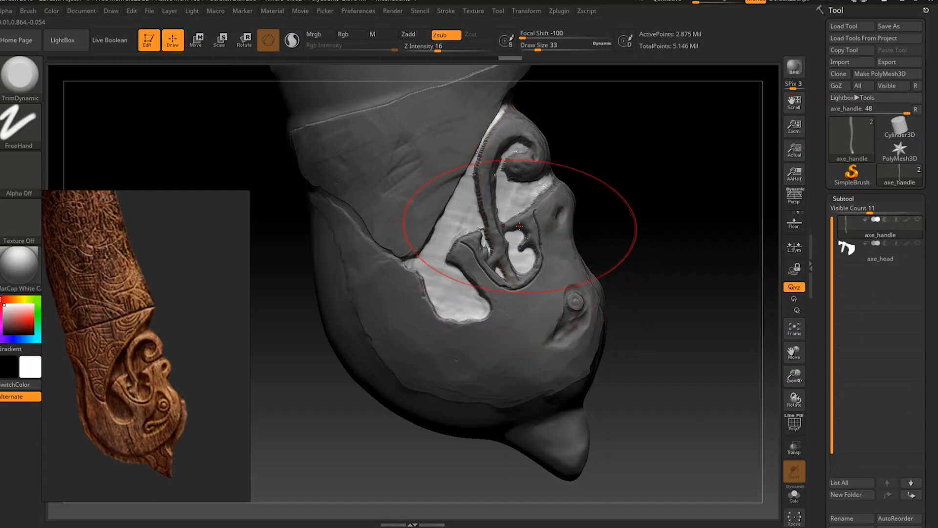
left_click_drag(488, 265, 479, 194)
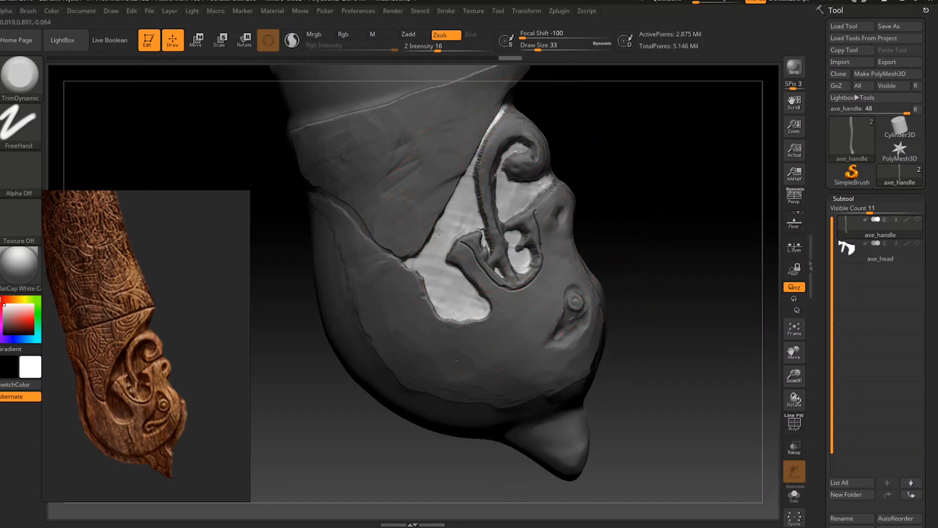
left_click_drag(535, 178, 519, 255)
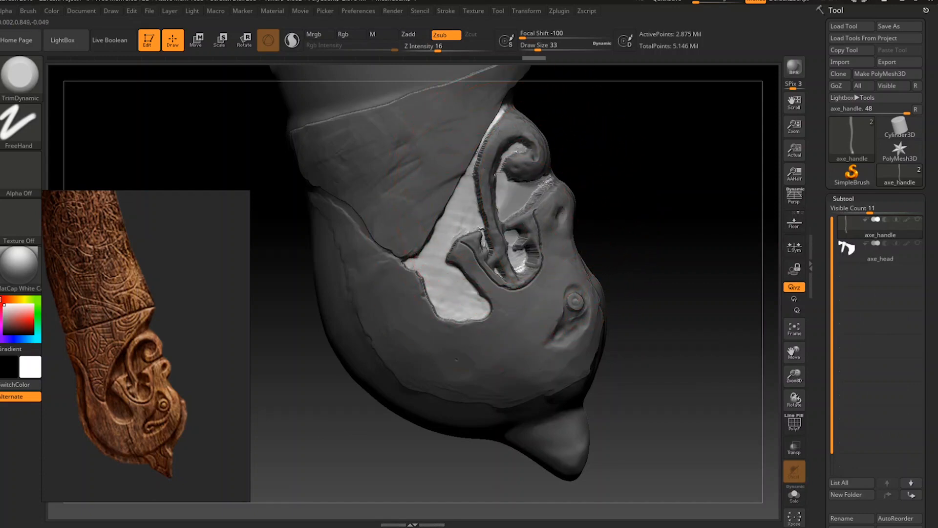
key("ctrl+z")
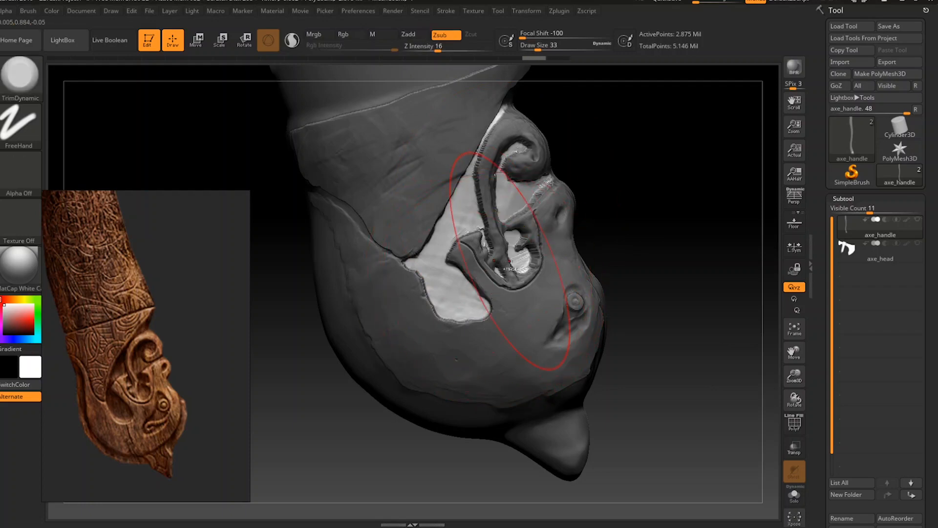
key("ctrl+z")
key("ctrl+z")
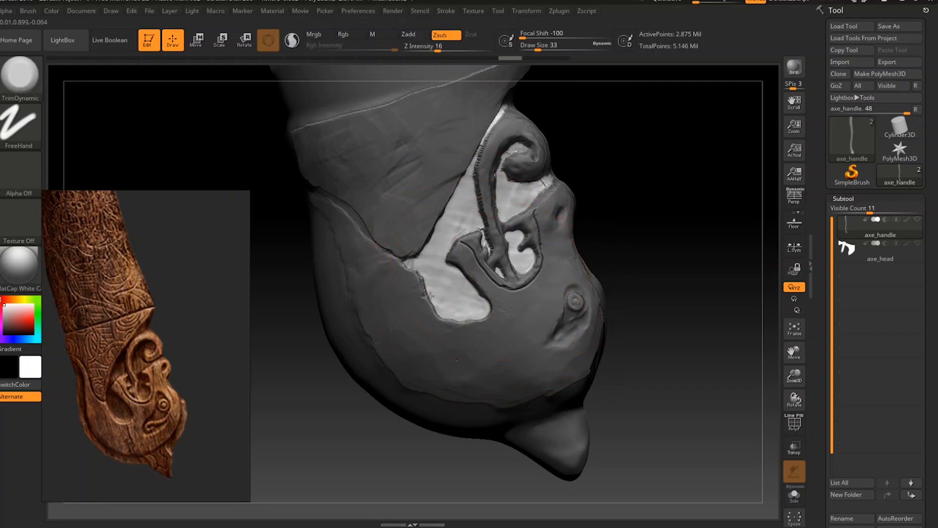
key("ctrl+shift+z")
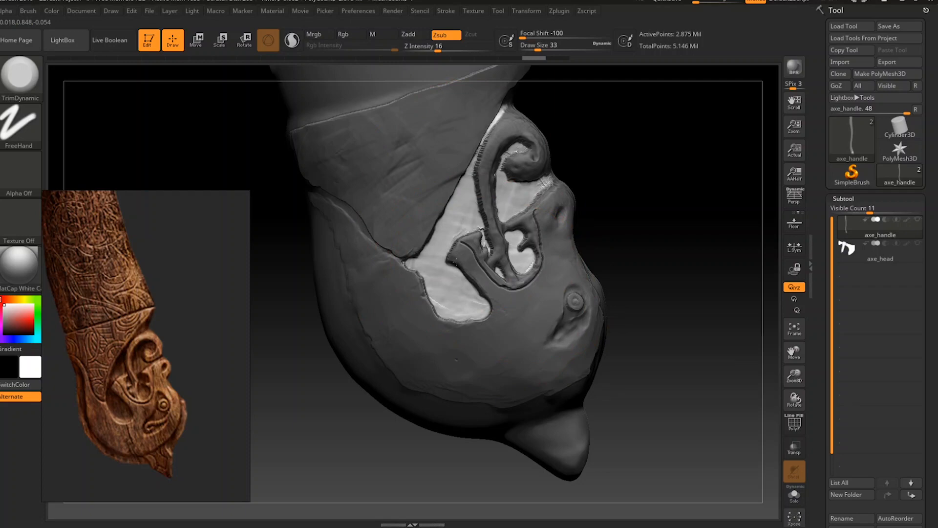
mouse_move(677, 234)
left_mouse_down()
mouse_move(641, 234)
mouse_move(717, 212)
left_mouse_up()
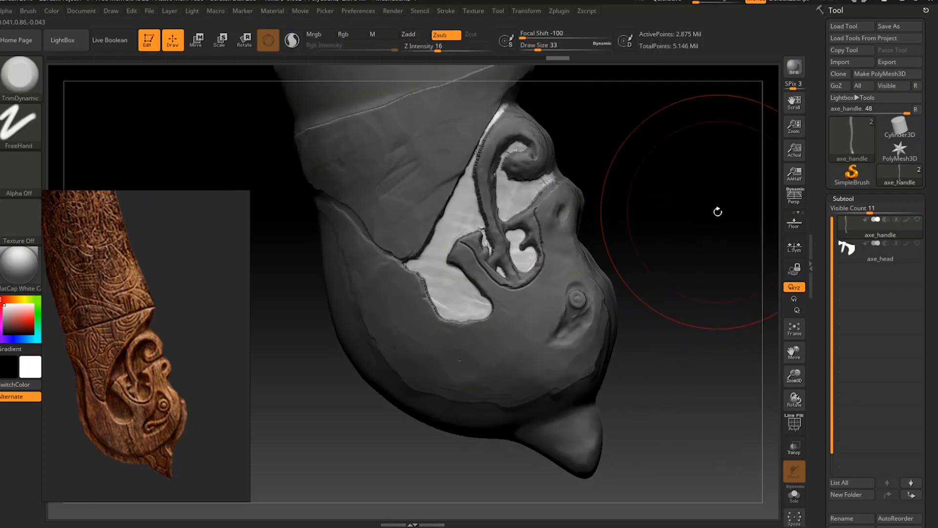
Invert the mask and extend it over the patterned band above the head at draw size 9, keeping the TrimDynamic brush.
left_click(690, 222, "ctrl")
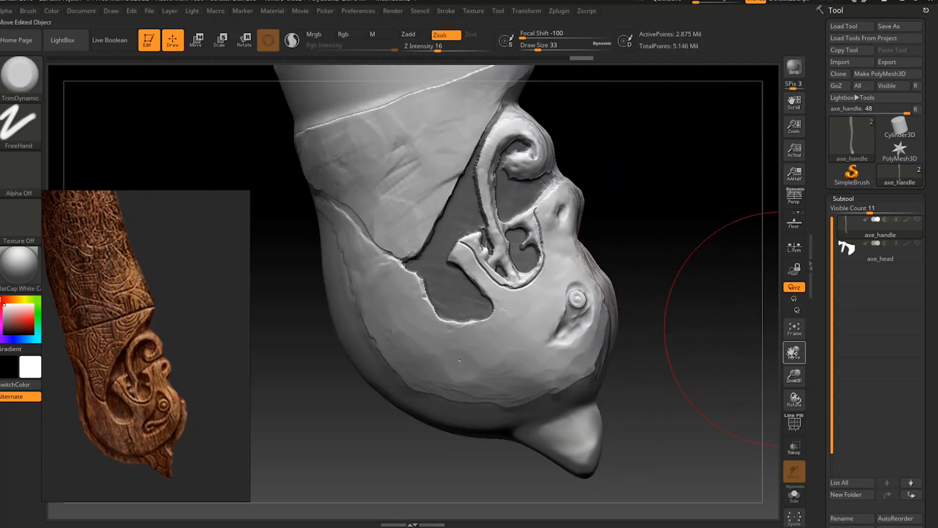
mouse_move(795, 352)
left_mouse_down()
mouse_move(801, 386)
mouse_move(790, 365)
left_mouse_up()
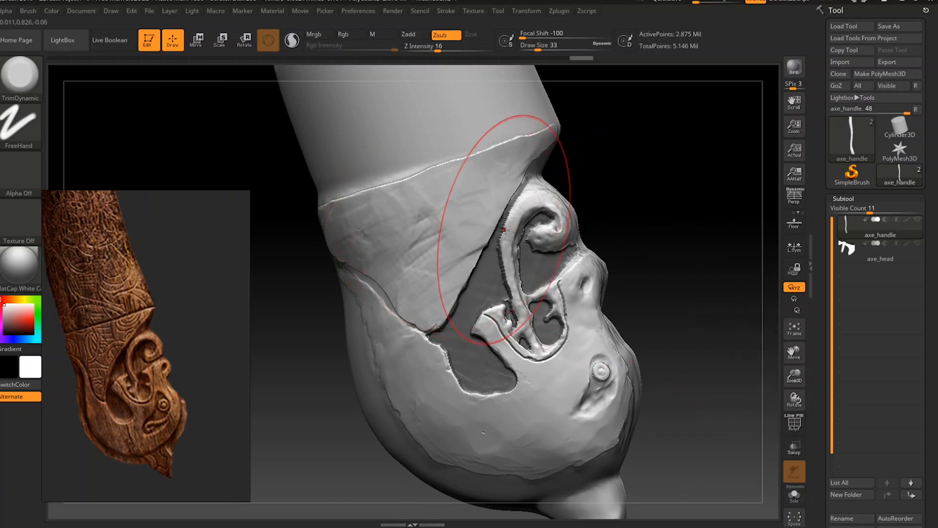
key("space")
left_click(501, 242)
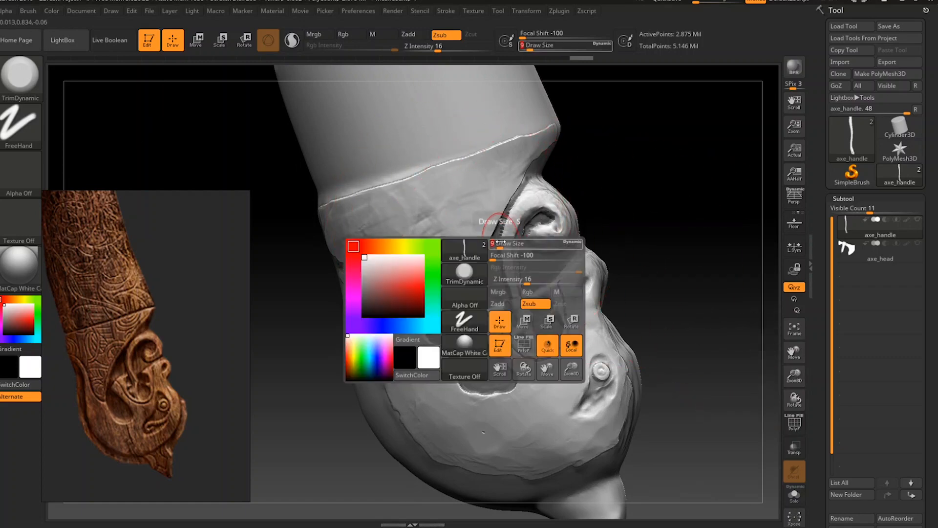
mouse_move(465, 213)
left_mouse_down("ctrl")
mouse_move(484, 205)
mouse_move(406, 205)
mouse_move(489, 171)
mouse_move(538, 135)
mouse_move(530, 149)
mouse_move(491, 164)
left_mouse_up("ctrl")
mouse_move(446, 214)
left_mouse_down("ctrl")
mouse_move(465, 244)
mouse_move(495, 198)
mouse_move(457, 249)
mouse_move(440, 288)
mouse_move(480, 229)
mouse_move(435, 312)
mouse_move(447, 248)
mouse_move(406, 293)
mouse_move(399, 230)
mouse_move(334, 246)
mouse_move(357, 193)
mouse_move(452, 168)
mouse_move(420, 208)
left_mouse_up("ctrl")
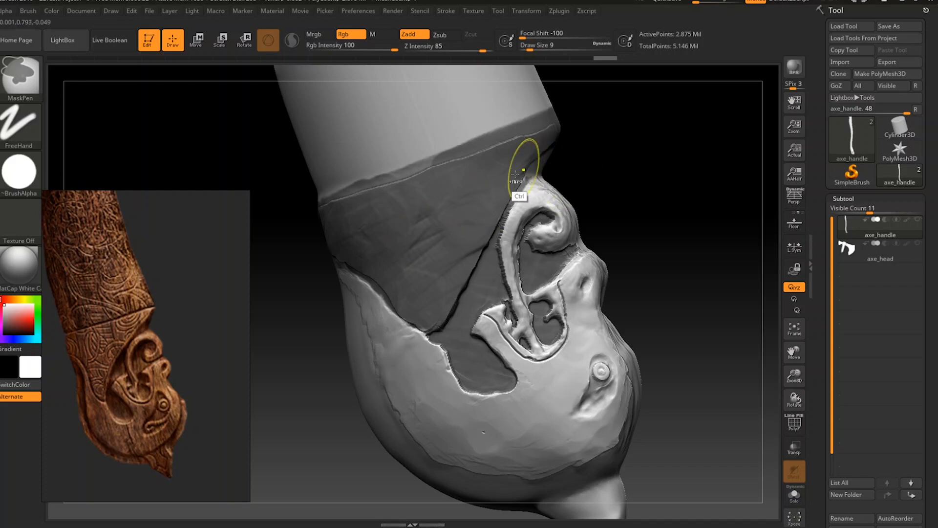
key("b")
key("t")
key("d")
Mask the middle of the head's front face from the band down over the protruding tip, leaving the side carvings unmasked.
left_click_drag(651, 160, 586, 161)
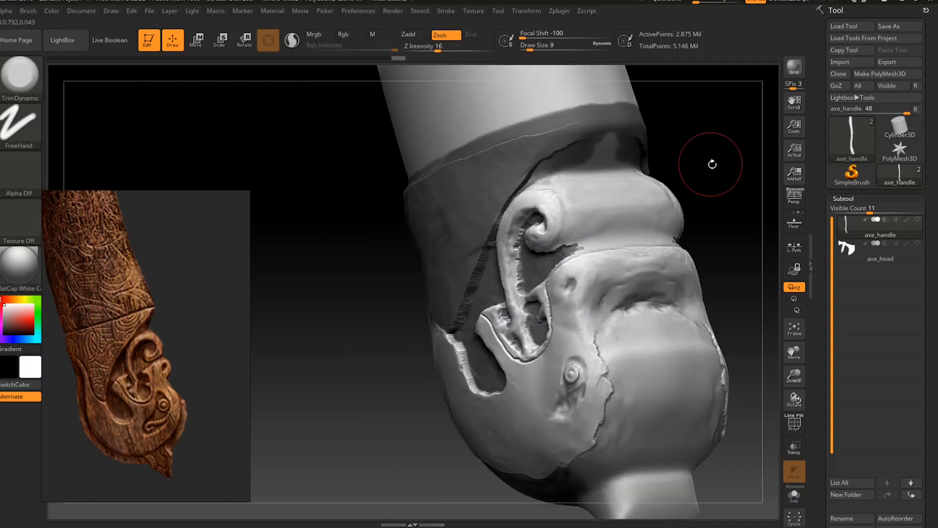
left_click_drag(722, 165, 691, 205, "shift")
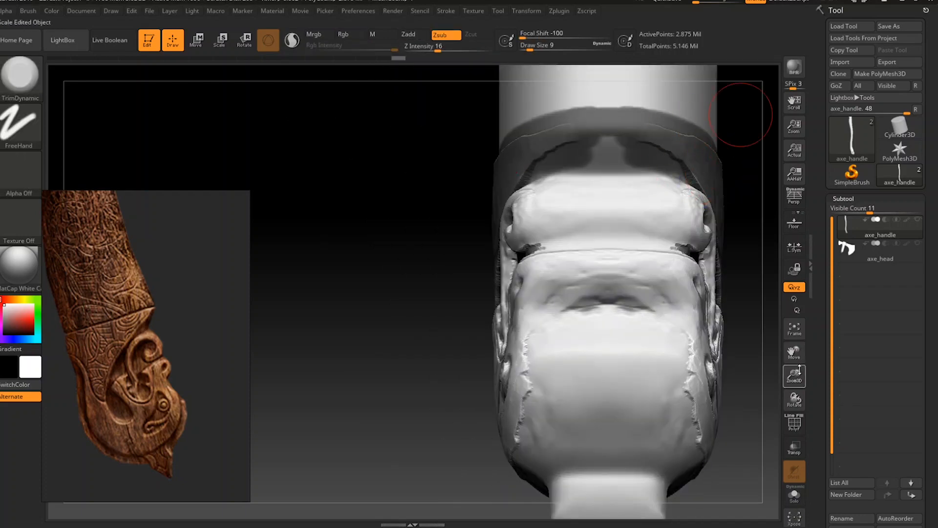
left_click_drag(778, 345, 695, 335)
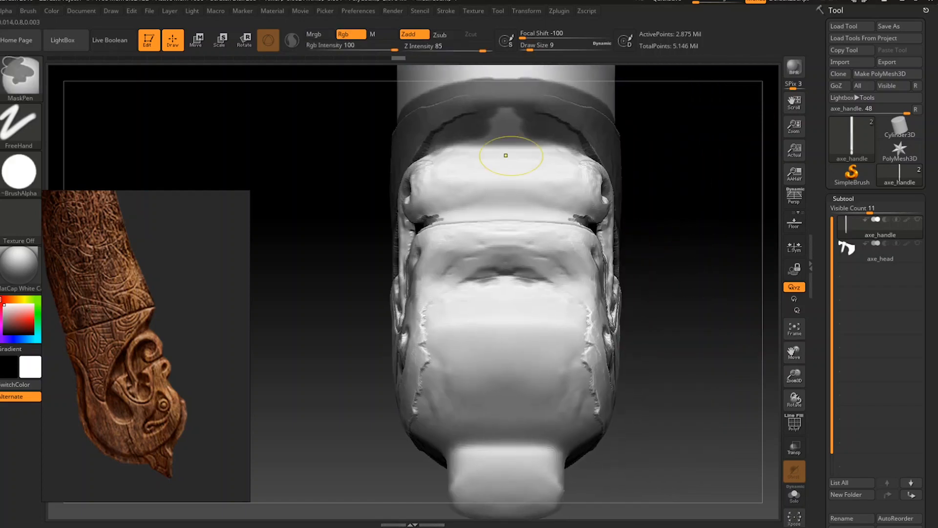
mouse_move(509, 151)
left_mouse_down("ctrl")
mouse_move(511, 264)
mouse_move(523, 201)
mouse_move(536, 238)
mouse_move(538, 180)
mouse_move(528, 203)
mouse_move(551, 203)
mouse_move(562, 167)
mouse_move(543, 312)
mouse_move(551, 444)
mouse_move(558, 149)
mouse_move(559, 190)
left_mouse_up("ctrl")
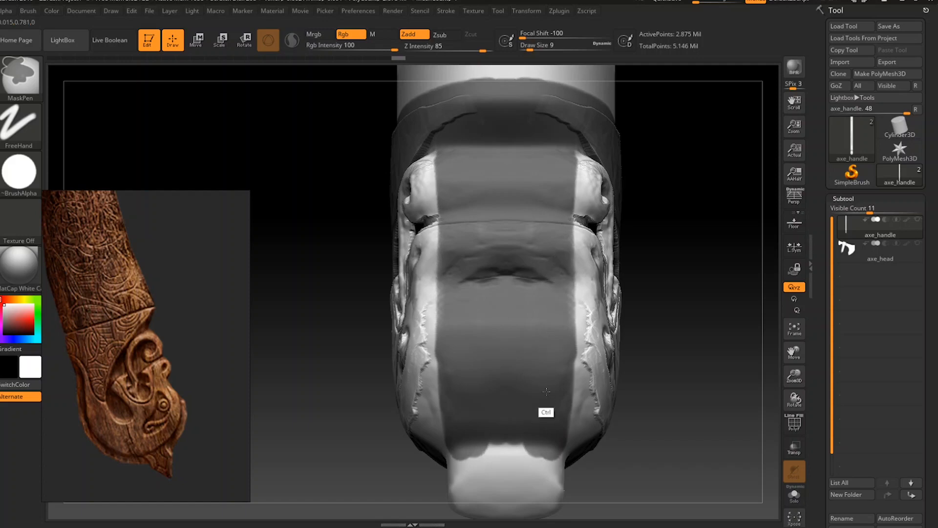
mouse_move(546, 391)
left_mouse_down("ctrl")
mouse_move(517, 475)
mouse_move(503, 446)
mouse_move(454, 497)
mouse_move(528, 499)
mouse_move(446, 457)
mouse_move(441, 140)
mouse_move(468, 81)
left_mouse_up("ctrl")
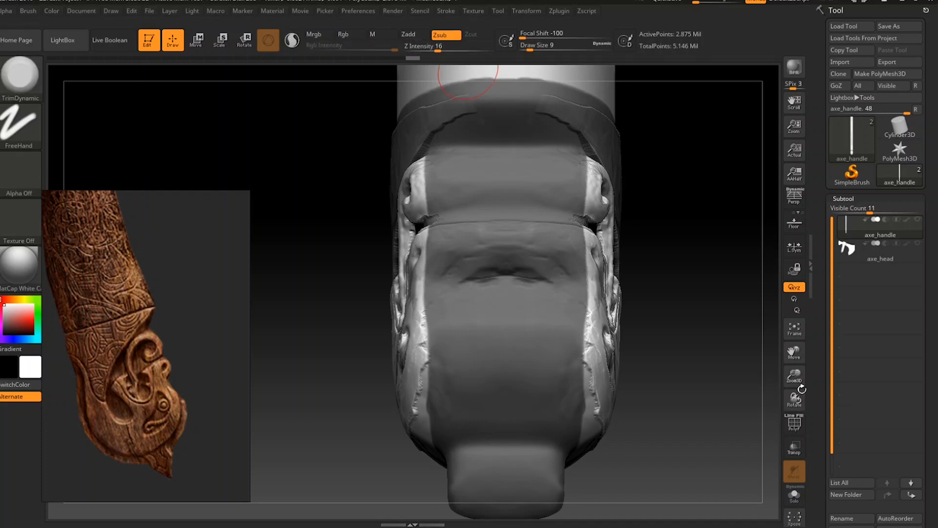
Mask the central strip of the head's underside between the two carved side outlines.
left_click_drag(794, 356, 795, 235)
left_click_drag(794, 398, 797, 312)
mouse_move(719, 230)
left_mouse_down("ctrl")
mouse_move(683, 264)
mouse_move(595, 236)
mouse_move(527, 246)
left_mouse_up("ctrl")
mouse_move(670, 331)
left_mouse_down()
mouse_move(667, 390)
mouse_move(693, 394)
left_mouse_up()
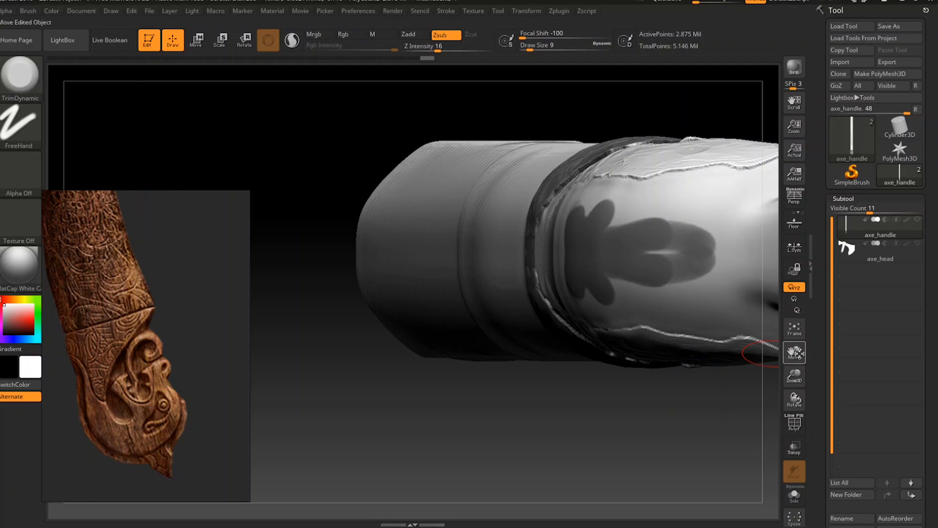
left_click_drag(797, 359, 670, 364)
mouse_move(597, 278)
left_mouse_down("ctrl")
mouse_move(512, 262)
mouse_move(512, 249)
mouse_move(592, 229)
mouse_move(416, 240)
mouse_move(383, 228)
mouse_move(503, 230)
mouse_move(612, 213)
mouse_move(442, 220)
mouse_move(441, 273)
left_mouse_up("ctrl")
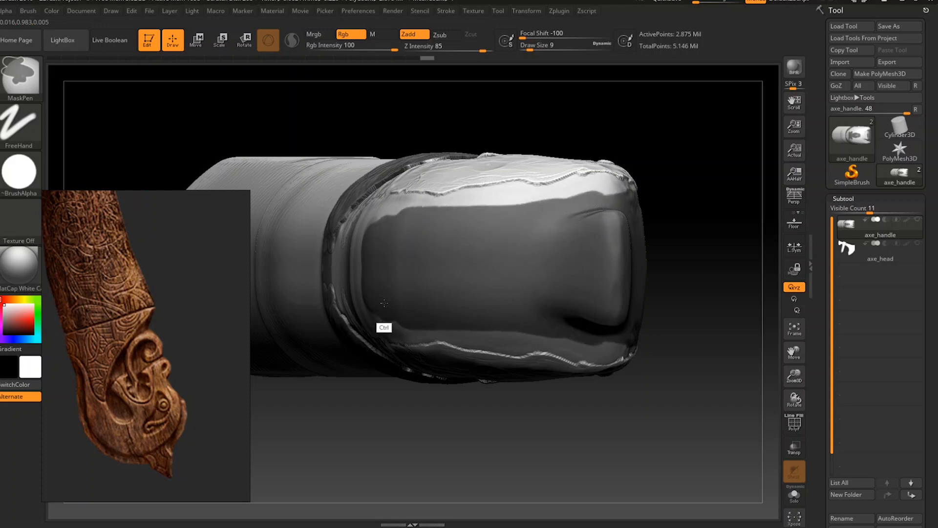
Extend the mask along the back of the head up to the patterned band.
left_click_drag(388, 429, 562, 416)
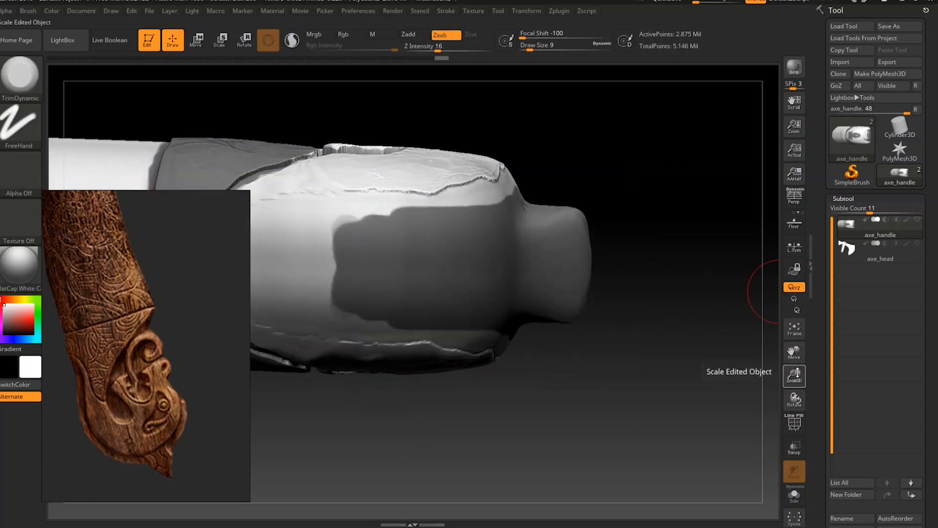
left_click_drag(795, 352, 897, 357)
mouse_move(543, 277)
left_mouse_down("ctrl")
mouse_move(391, 279)
mouse_move(371, 247)
mouse_move(453, 254)
mouse_move(365, 235)
mouse_move(546, 242)
mouse_move(521, 232)
mouse_move(559, 228)
mouse_move(377, 235)
left_mouse_up("ctrl")
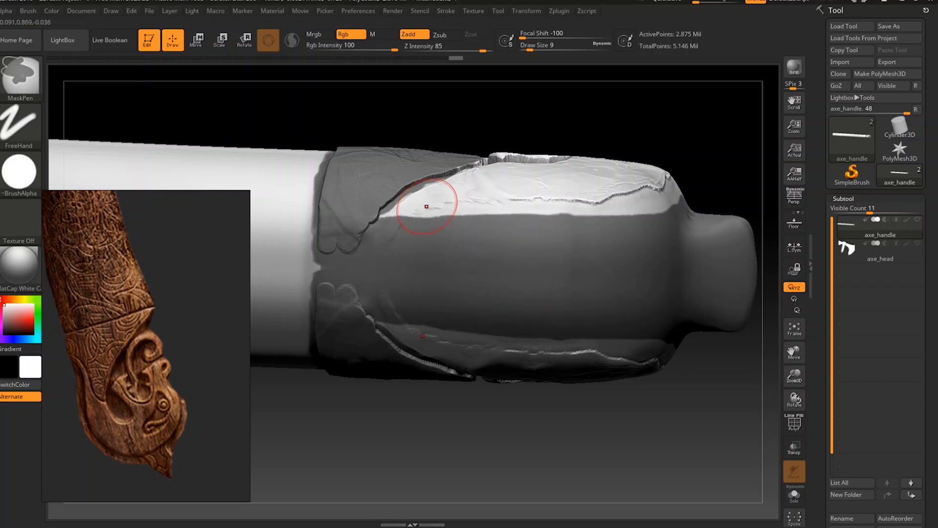
left_click_drag(727, 141, 712, 369)
left_click_drag(708, 407, 767, 351, "shift")
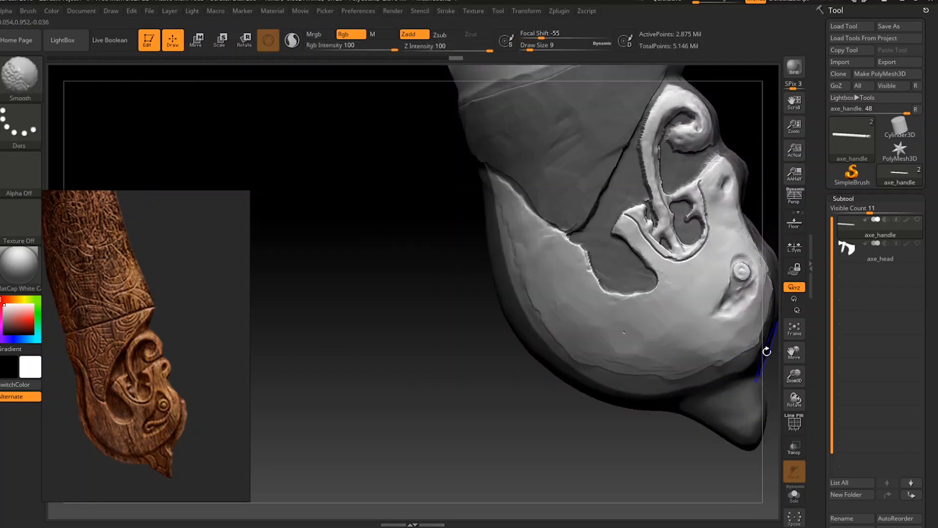
left_click_drag(721, 363, 651, 360, "alt")
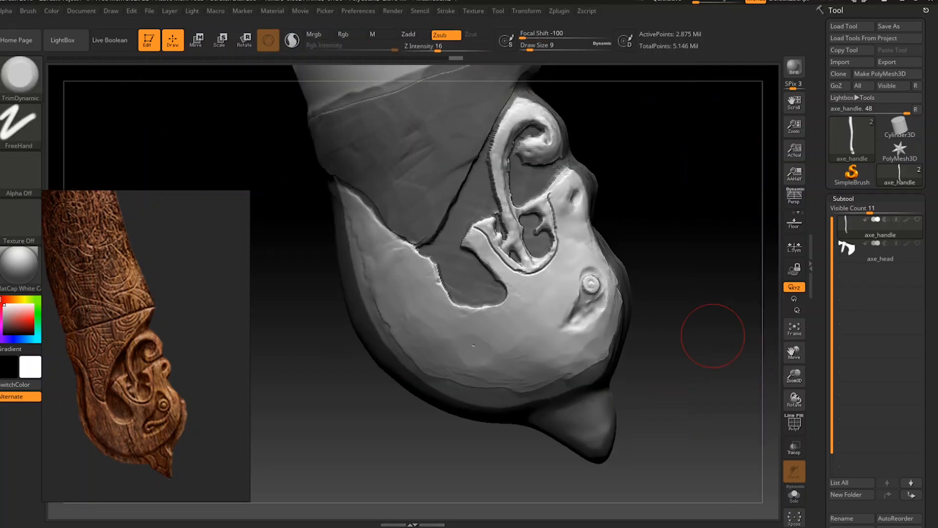
Try to carve down the unmasked side of the head with the ClayBuildup brush at draw size 83.
key("b")
key("c")
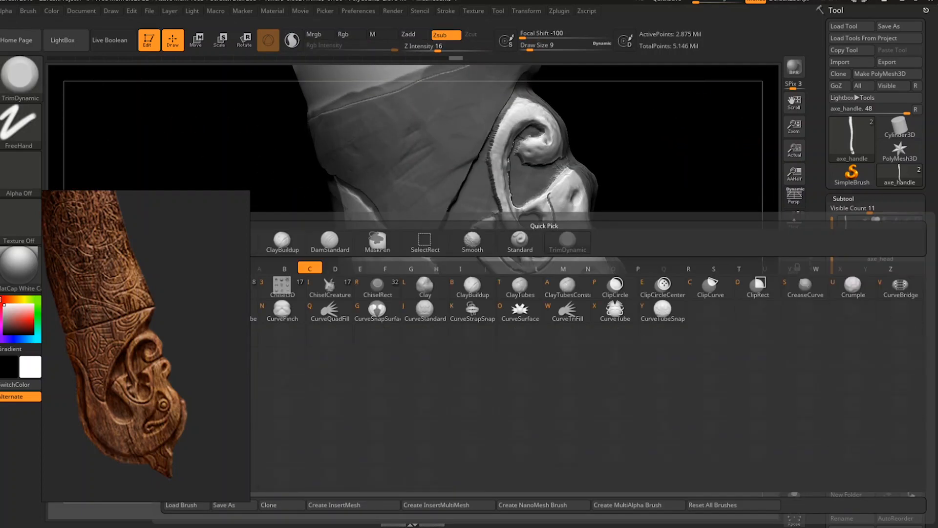
key("b")
key("space")
left_click_drag(712, 338, 731, 338)
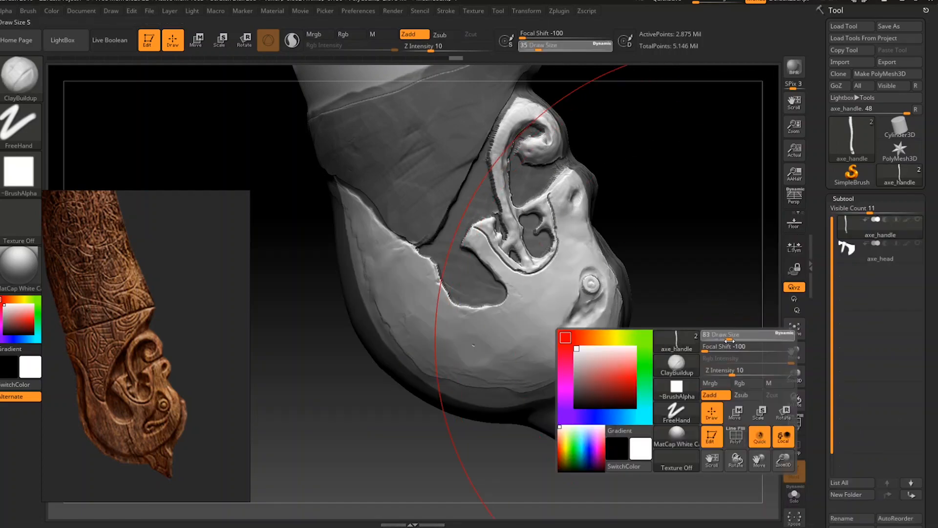
mouse_move(527, 265)
left_mouse_down("alt")
mouse_move(467, 313)
mouse_move(406, 232)
mouse_move(559, 167)
left_mouse_up("alt")
key("ctrl+z")
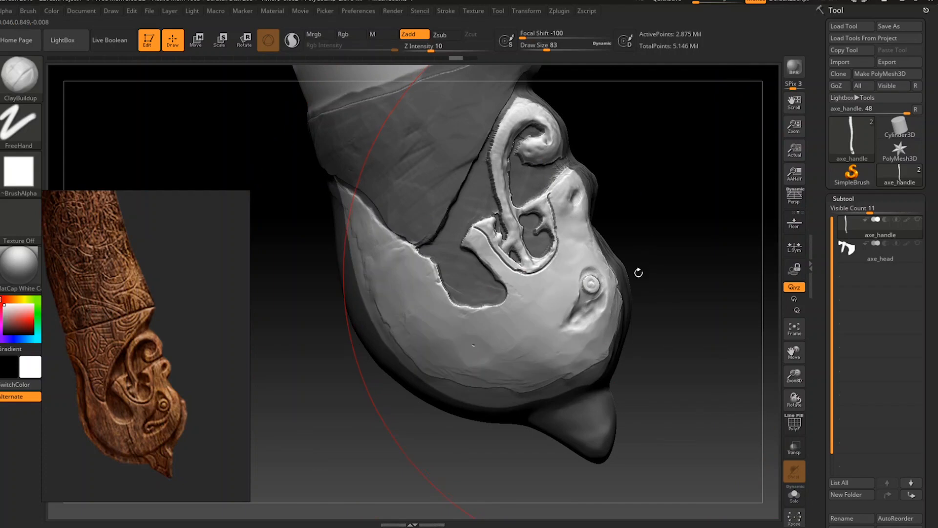
Flatten the unmasked side of the head, including the strand, prongs and eye area, with TrimDynamic at draw size 44.
key("b")
key("t")
key("d")
key("space")
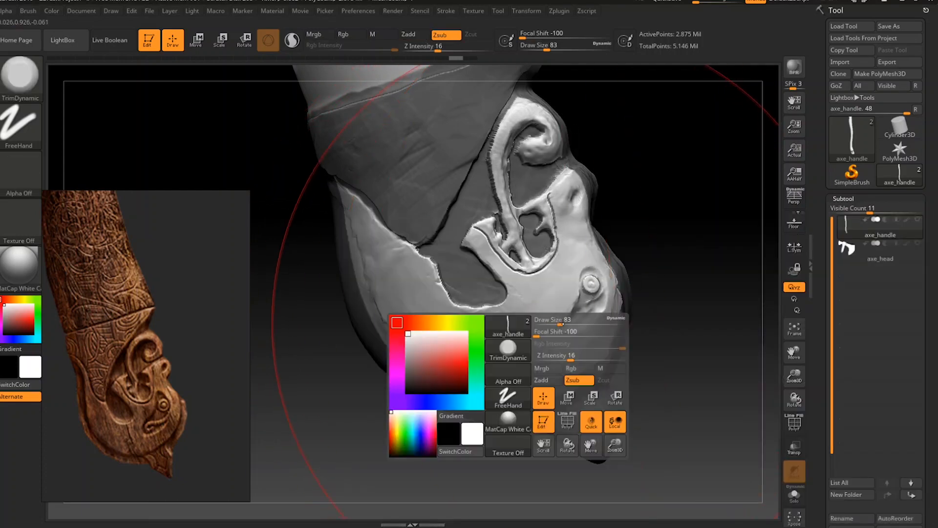
mouse_move(569, 319)
left_mouse_down()
mouse_move(560, 317)
mouse_move(584, 298)
mouse_move(508, 235)
mouse_move(525, 144)
mouse_move(562, 298)
mouse_move(386, 245)
mouse_move(464, 342)
mouse_move(587, 347)
left_mouse_up()
key("ctrl+z")
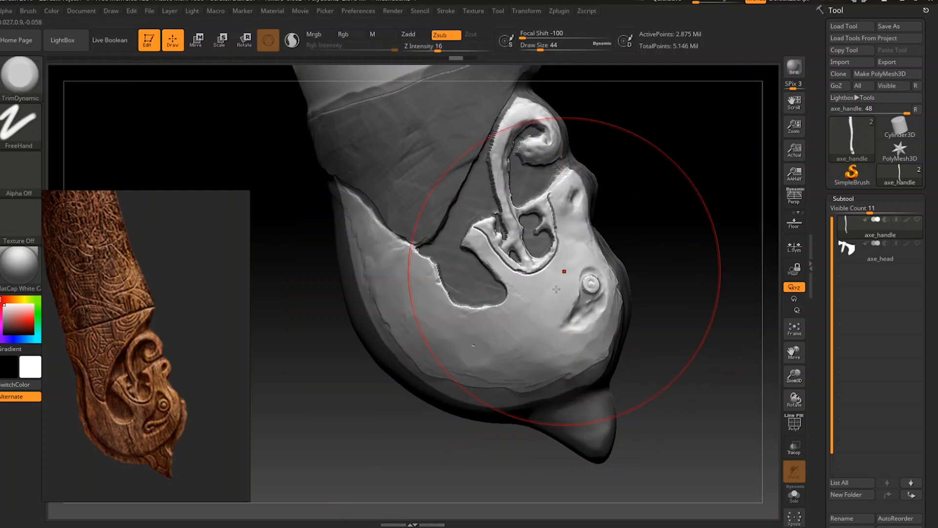
mouse_move(538, 313)
left_mouse_down()
mouse_move(512, 251)
mouse_move(508, 206)
mouse_move(547, 146)
mouse_move(552, 161)
mouse_move(381, 226)
mouse_move(387, 293)
mouse_move(479, 352)
mouse_move(596, 313)
mouse_move(552, 270)
left_mouse_up()
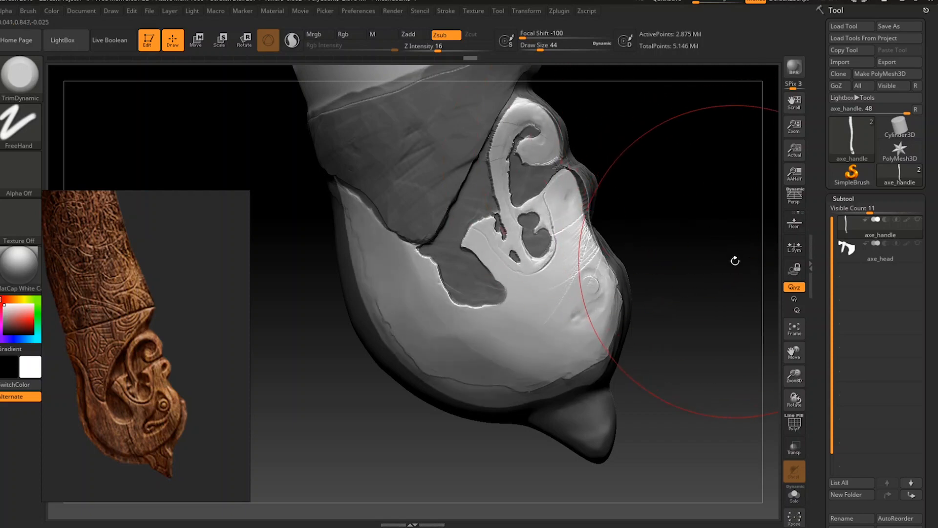
Trim the raised curl, strand and brow surface further with the TrimDynamic brush from several angles.
mouse_move(734, 262)
left_mouse_down()
mouse_move(762, 257)
mouse_move(729, 252)
mouse_move(723, 235)
left_mouse_up()
mouse_move(558, 244)
left_mouse_down()
mouse_move(543, 257)
mouse_move(486, 247)
left_mouse_up()
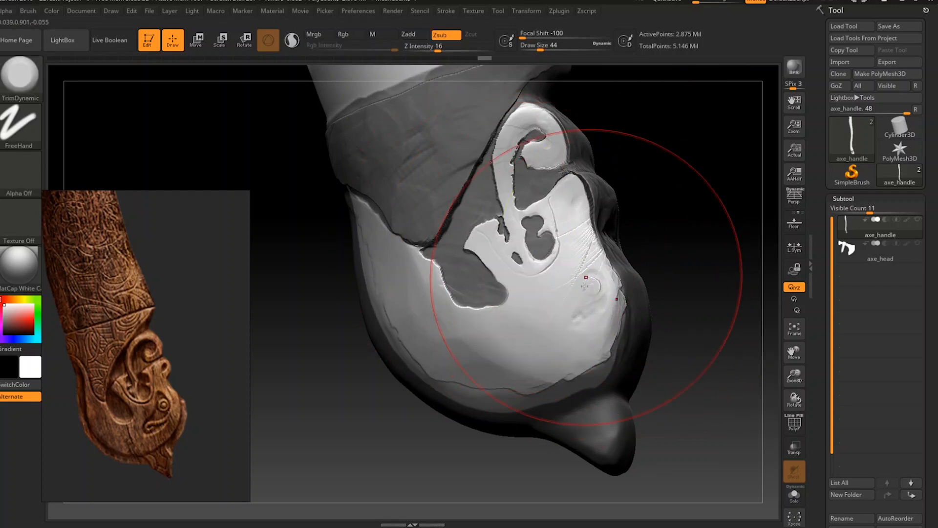
mouse_move(694, 230)
left_mouse_down()
mouse_move(718, 211)
mouse_move(696, 224)
left_mouse_up()
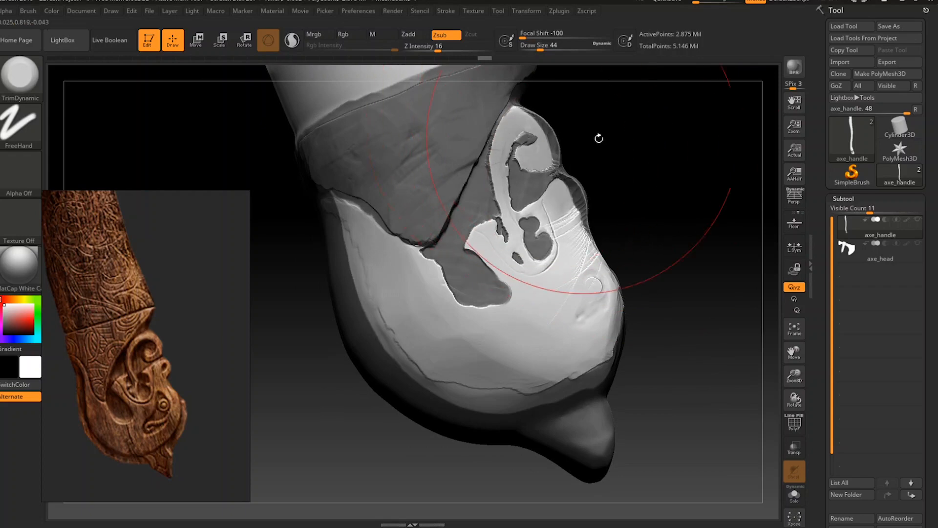
mouse_move(598, 136)
left_mouse_down()
mouse_move(666, 161)
mouse_move(593, 142)
left_mouse_up()
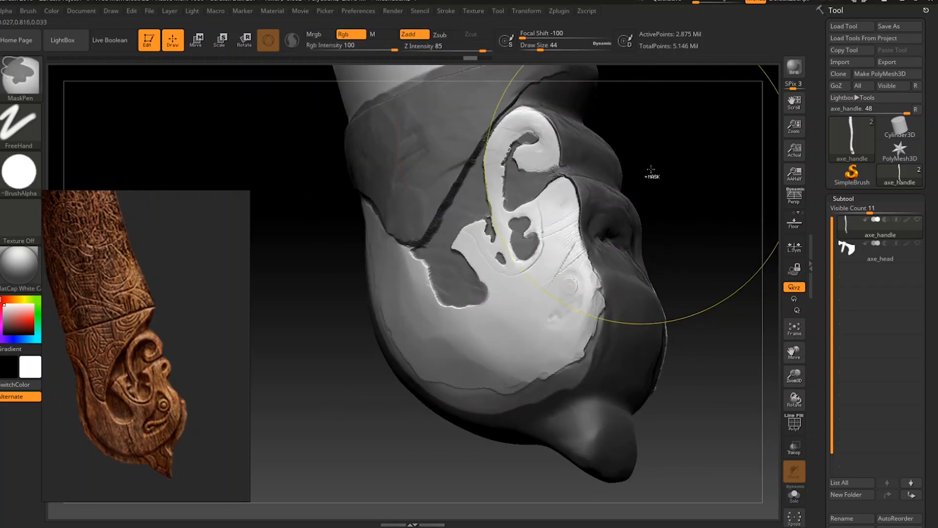
Undo the last trim and flatten the brow, curl, strand and prongs again with TrimDynamic at draw size 44.
left_click_drag(702, 205, 682, 196)
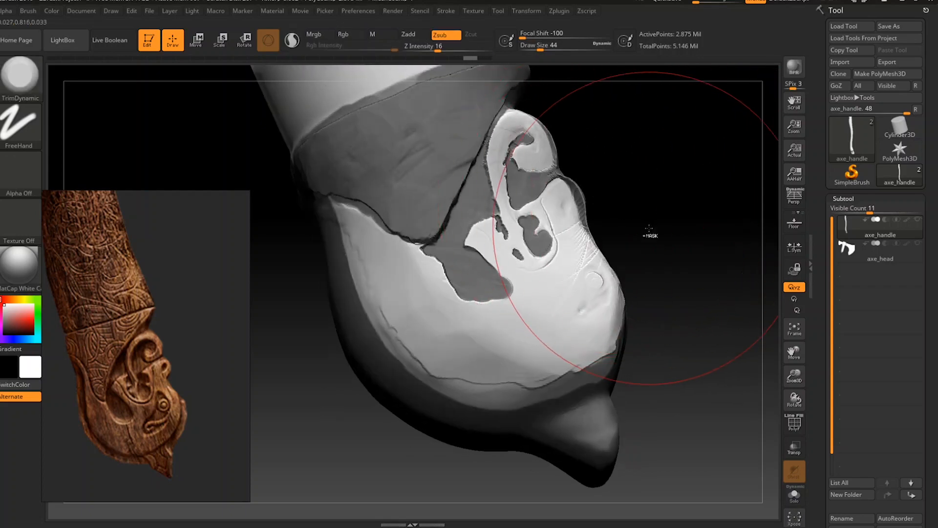
key("ctrl+z")
left_click_drag(664, 236, 673, 289)
mouse_move(550, 243)
left_mouse_down()
mouse_move(519, 229)
mouse_move(494, 259)
mouse_move(528, 161)
mouse_move(503, 335)
mouse_move(425, 313)
mouse_move(386, 274)
mouse_move(503, 361)
mouse_move(558, 340)
mouse_move(548, 242)
mouse_move(513, 142)
mouse_move(567, 206)
mouse_move(509, 117)
left_mouse_up()
mouse_move(494, 195)
left_mouse_down()
mouse_move(431, 317)
mouse_move(440, 342)
mouse_move(482, 357)
left_mouse_up()
left_click_drag(697, 214, 681, 208)
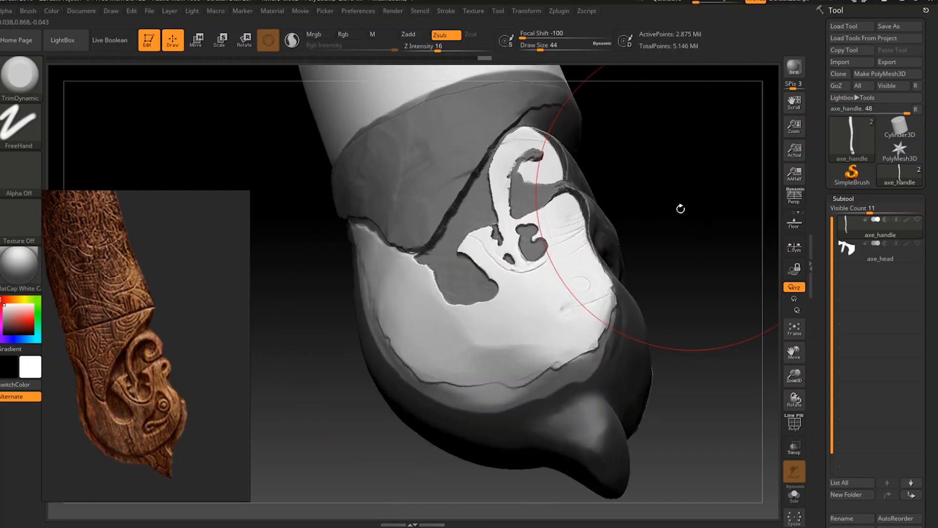
Trim the raised outline ridge along the jaw and back of the head and blend the cheek with TrimDynamic at draw size 20.
key("space")
left_click_drag(677, 294, 668, 294)
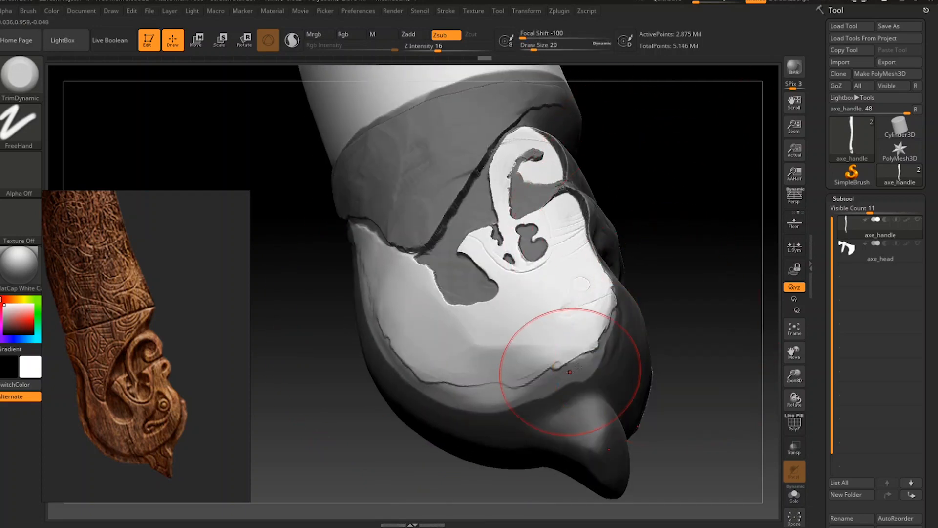
left_click_drag(555, 356, 600, 340)
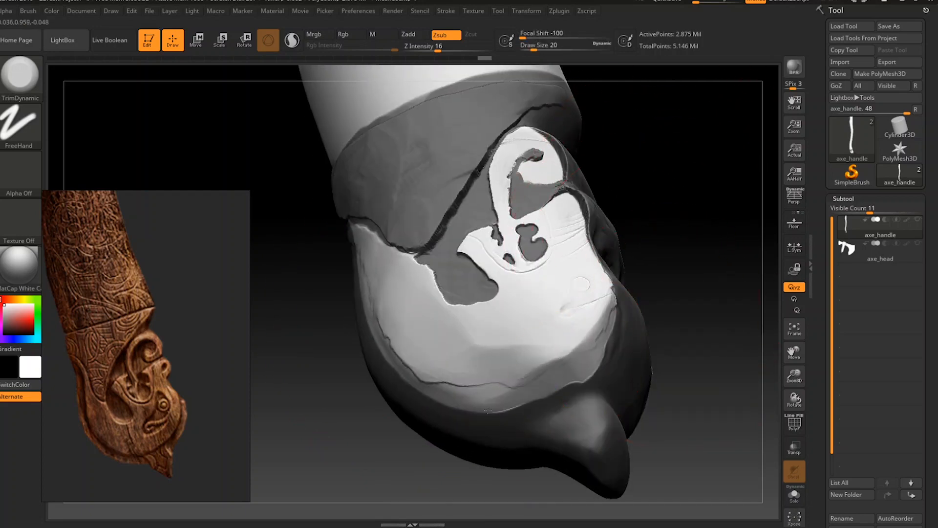
mouse_move(384, 461)
left_mouse_down()
mouse_move(429, 360)
mouse_move(430, 378)
left_mouse_up()
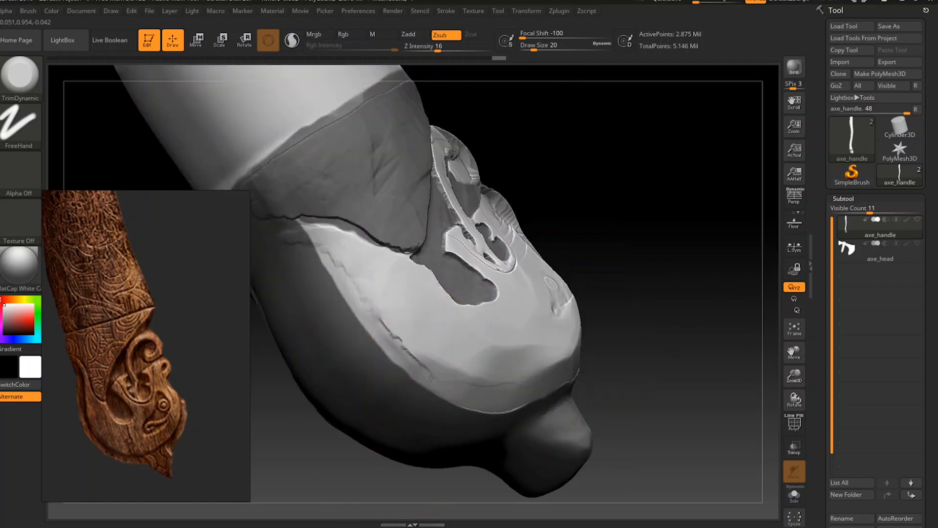
left_click_drag(339, 273, 313, 227)
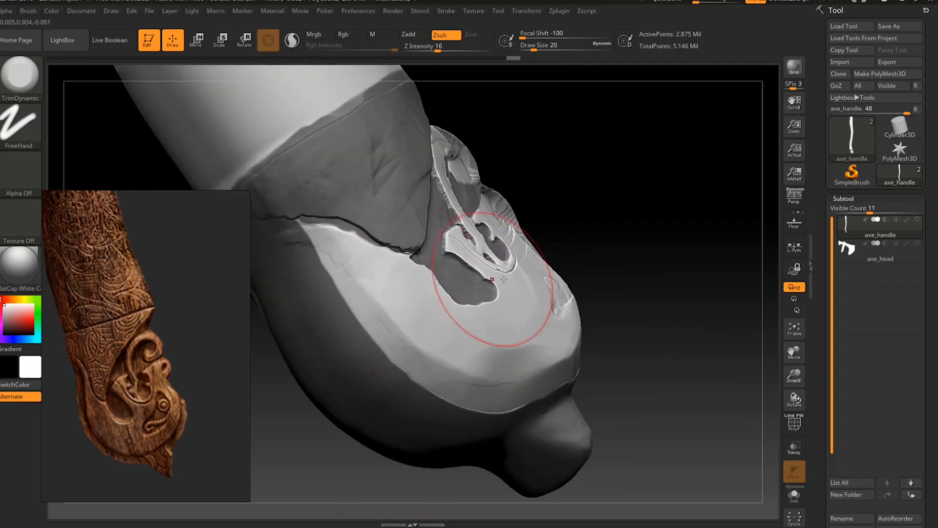
left_click_drag(648, 257, 598, 268)
mouse_move(505, 356)
left_mouse_down()
mouse_move(552, 337)
mouse_move(555, 304)
left_mouse_up()
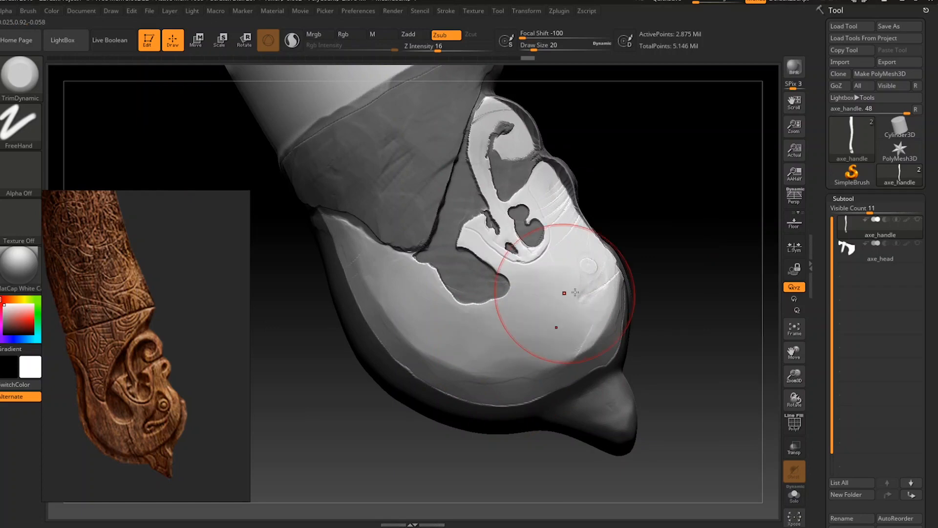
mouse_move(675, 256)
left_mouse_down()
mouse_move(549, 335)
mouse_move(565, 353)
left_mouse_up()
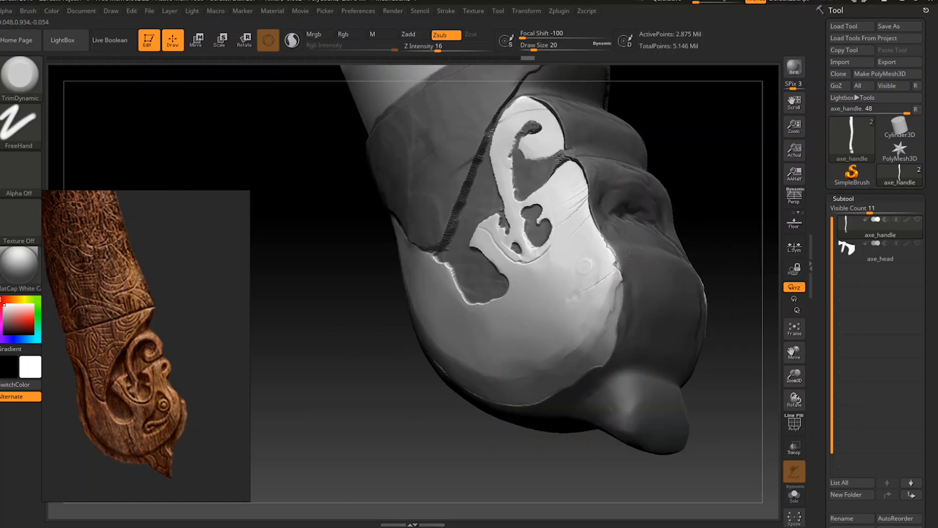
Try to fill the low areas of the brow and curl with the inverted TrimDynamic brush at draw size 20.
mouse_move(715, 149)
left_mouse_down()
mouse_move(723, 184)
mouse_move(655, 173)
left_mouse_up()
mouse_move(566, 173)
left_mouse_down("alt")
mouse_move(570, 153)
mouse_move(563, 206)
mouse_move(550, 211)
mouse_move(573, 158)
left_mouse_up("alt")
key("ctrl+z")
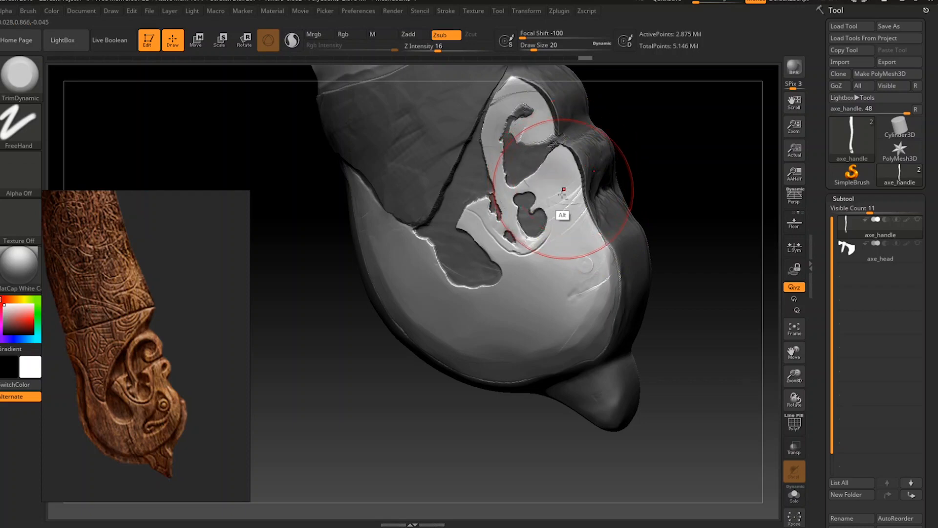
mouse_move(565, 193)
left_mouse_down("alt")
mouse_move(546, 208)
mouse_move(561, 177)
left_mouse_up("alt")
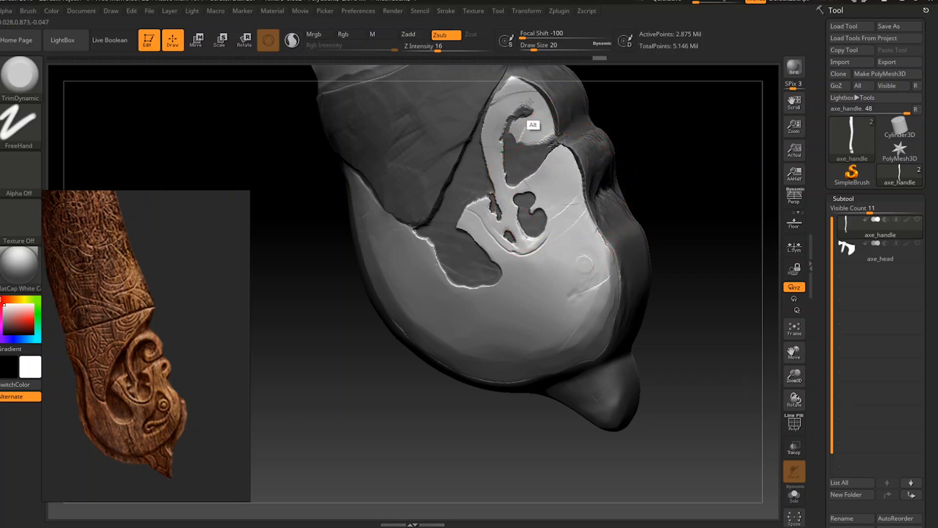
left_click_drag(651, 113, 685, 109)
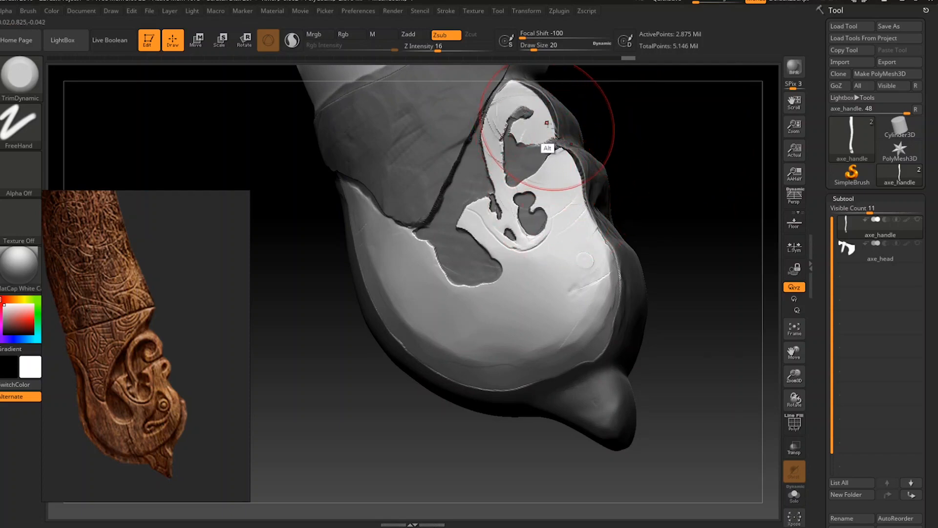
mouse_move(545, 123)
left_mouse_down("alt")
mouse_move(537, 127)
mouse_move(549, 133)
mouse_move(504, 107)
mouse_move(538, 115)
mouse_move(533, 108)
mouse_move(511, 108)
left_mouse_up("alt")
key("ctrl+z")
Build up the curl, strand, brow and eye area with the ClayBuildup brush at draw size 20.
key("b")
key("c")
key("b")
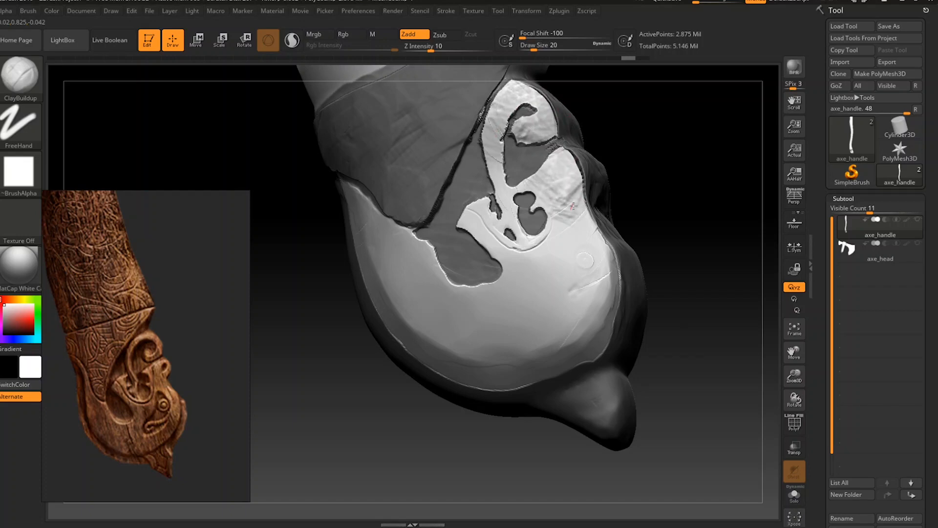
mouse_move(499, 181)
left_mouse_down()
mouse_move(503, 235)
mouse_move(572, 249)
mouse_move(608, 281)
left_mouse_up()
Flatten the built-up clay on the curl, prongs, brow and cheek with TrimDynamic at draw size 20.
key("b")
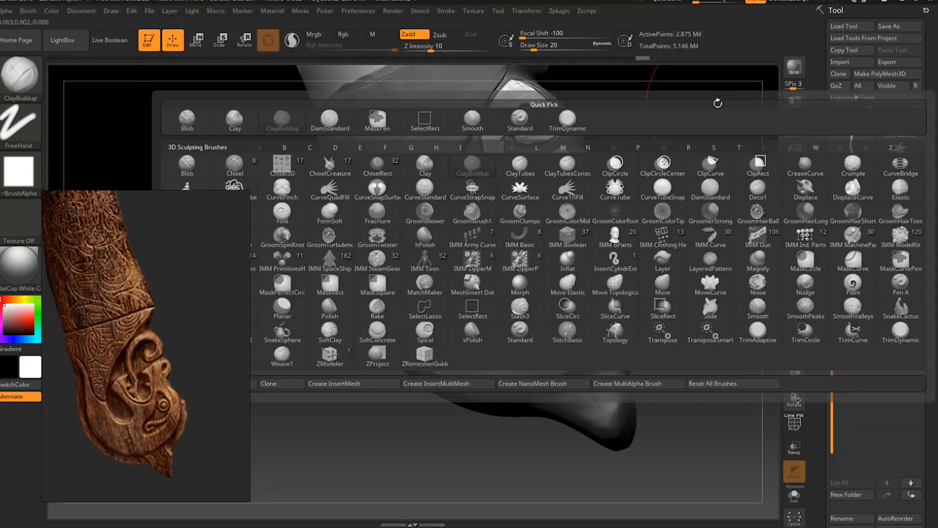
key("t")
key("d")
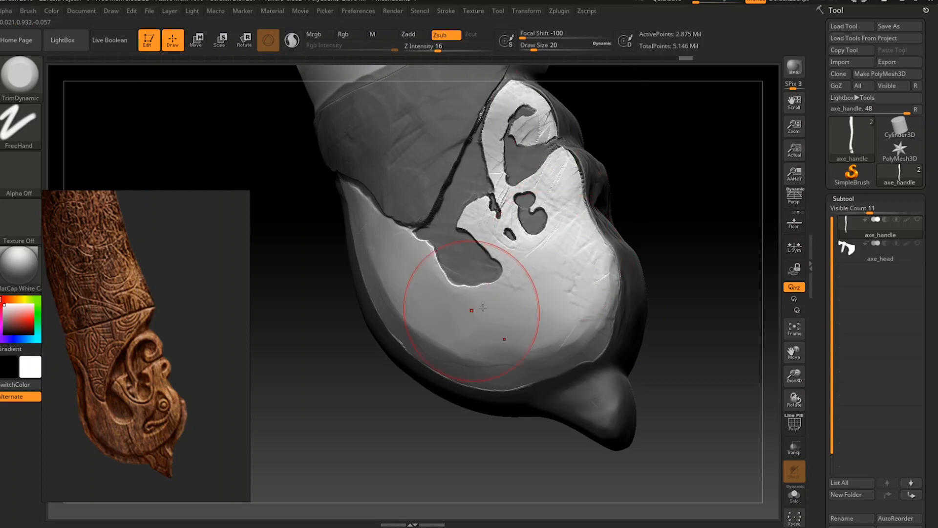
key("ctrl")
left_click(710, 236, "ctrl")
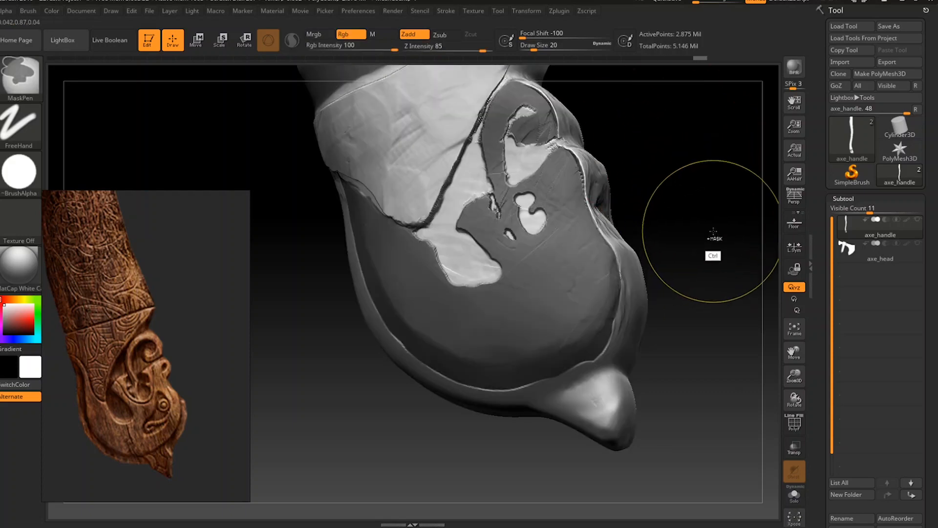
left_click_drag(714, 224, 699, 229)
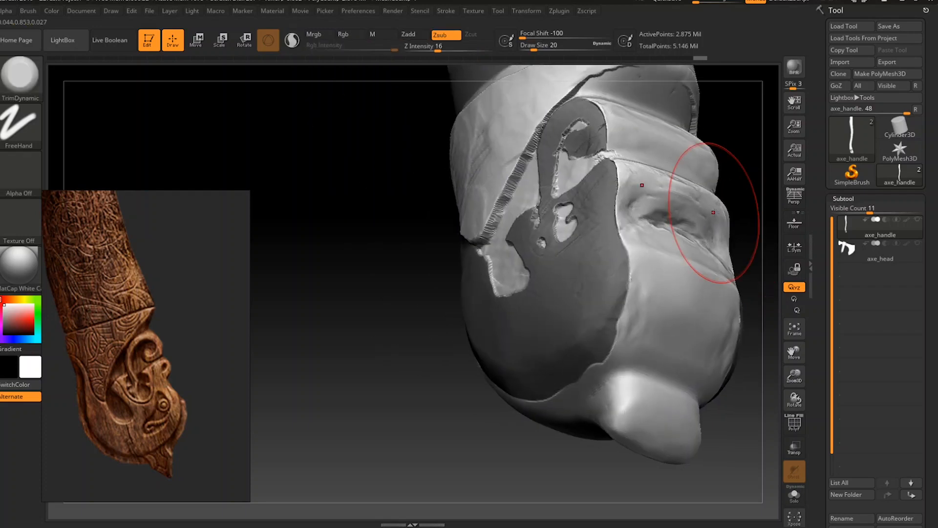
left_click_drag(421, 435, 445, 440)
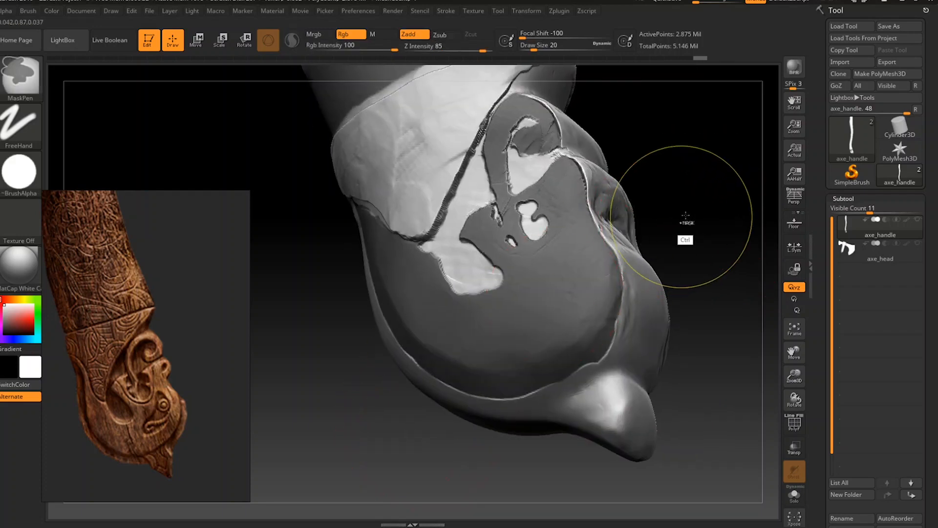
left_click(694, 207, "ctrl")
Cover the whole unmasked side of the head, curl and prongs with fine diagonal ClayBuildup strokes at draw size 7.
left_click_drag(719, 197, 723, 234)
key("b")
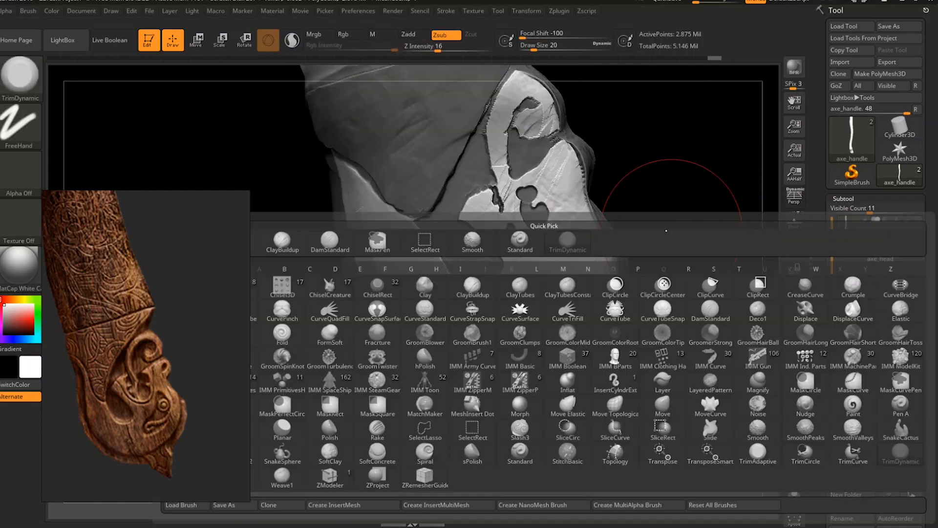
key("c")
key("b")
key("space")
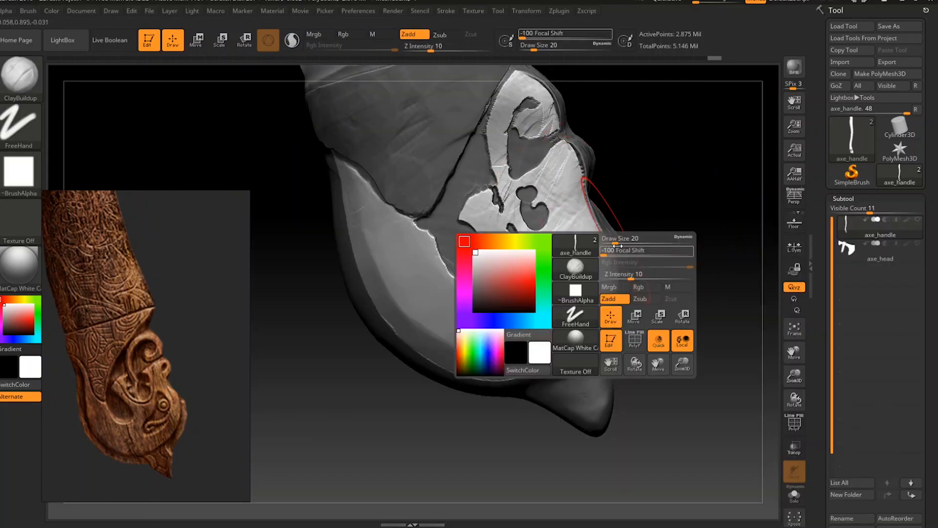
mouse_move(615, 250)
left_mouse_down()
mouse_move(602, 250)
mouse_move(608, 242)
left_mouse_up()
mouse_move(550, 269)
left_mouse_down()
mouse_move(584, 235)
mouse_move(530, 272)
mouse_move(581, 237)
left_mouse_up()
key("ctrl+z")
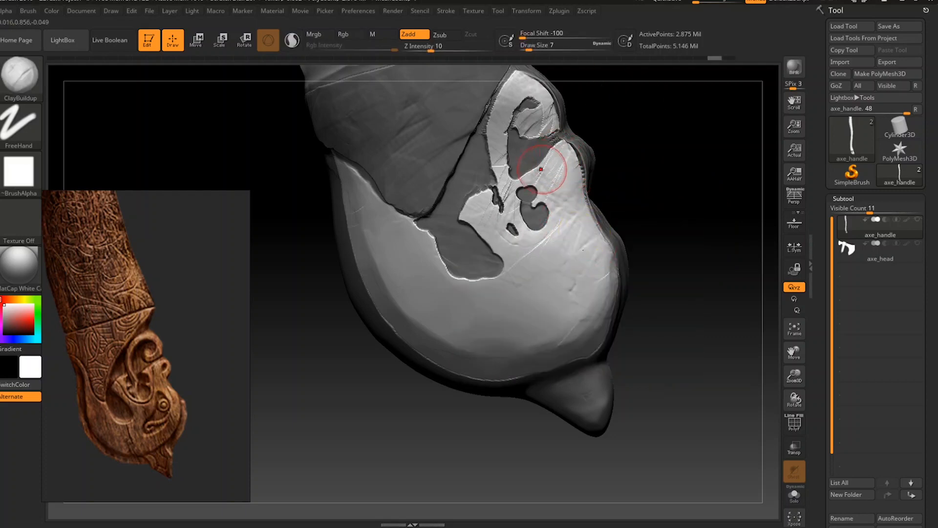
left_click_drag(794, 376, 782, 323)
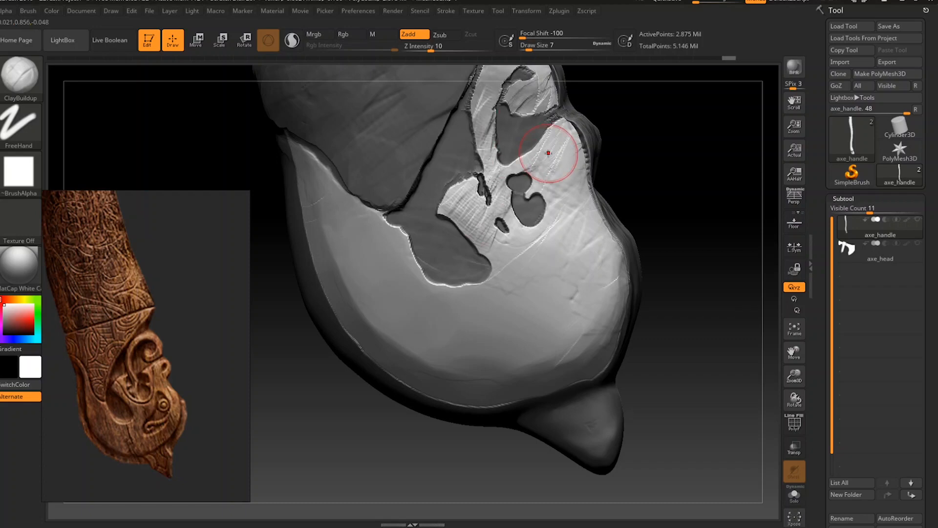
mouse_move(574, 152)
left_mouse_down()
mouse_move(548, 222)
mouse_move(565, 211)
left_mouse_up()
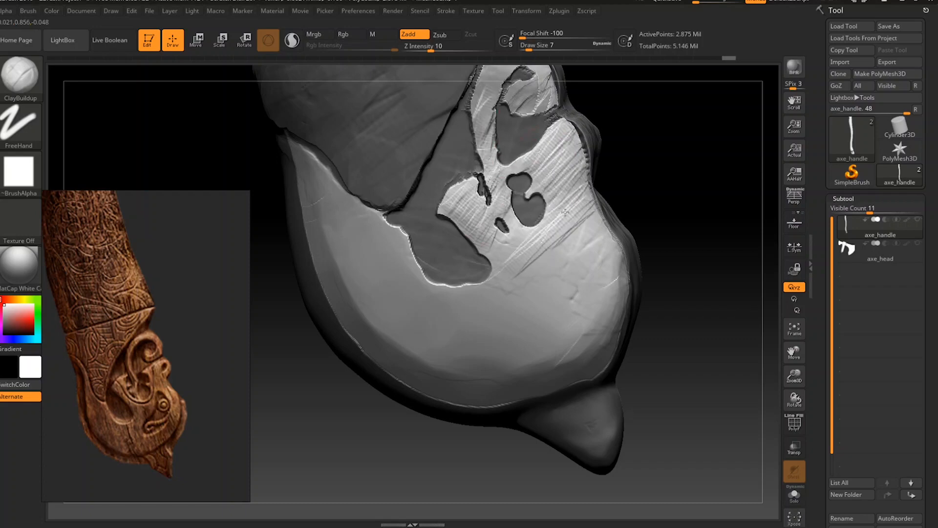
mouse_move(517, 275)
left_mouse_down()
mouse_move(576, 254)
mouse_move(592, 344)
mouse_move(518, 342)
mouse_move(494, 313)
mouse_move(474, 339)
mouse_move(411, 318)
mouse_move(362, 342)
mouse_move(344, 311)
mouse_move(376, 235)
mouse_move(359, 202)
left_mouse_up()
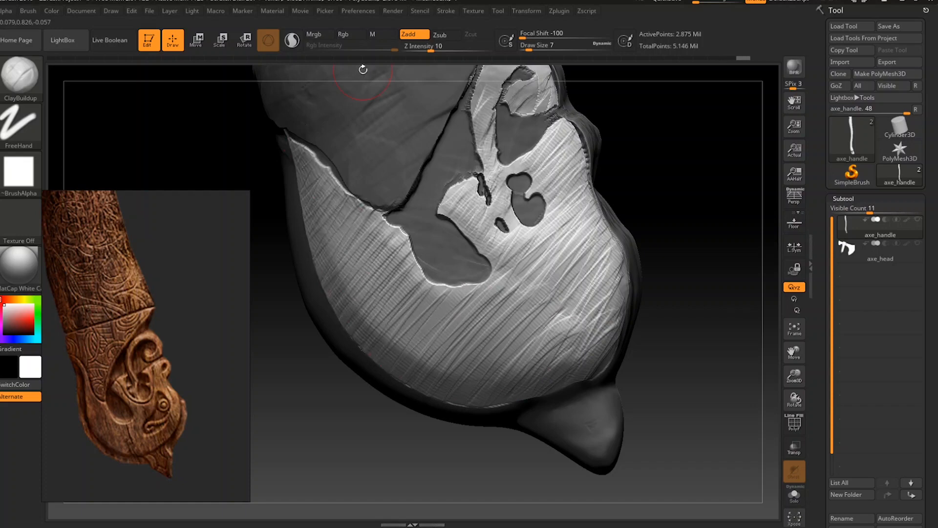
mouse_move(797, 362)
left_mouse_down()
mouse_move(799, 379)
mouse_move(798, 354)
mouse_move(798, 395)
left_mouse_up()
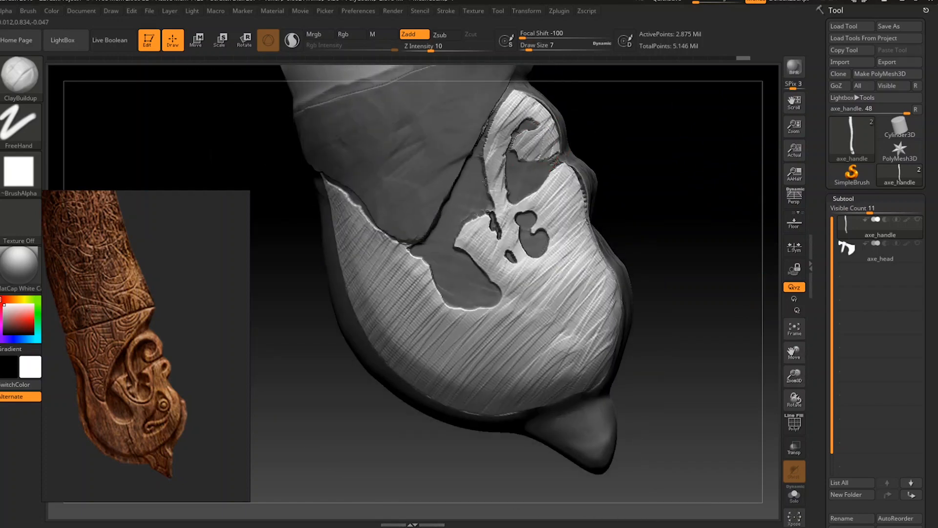
Flatten the diagonal clay strokes across the side of the head, curl and prongs with TrimDynamic at draw size 29.
key("b")
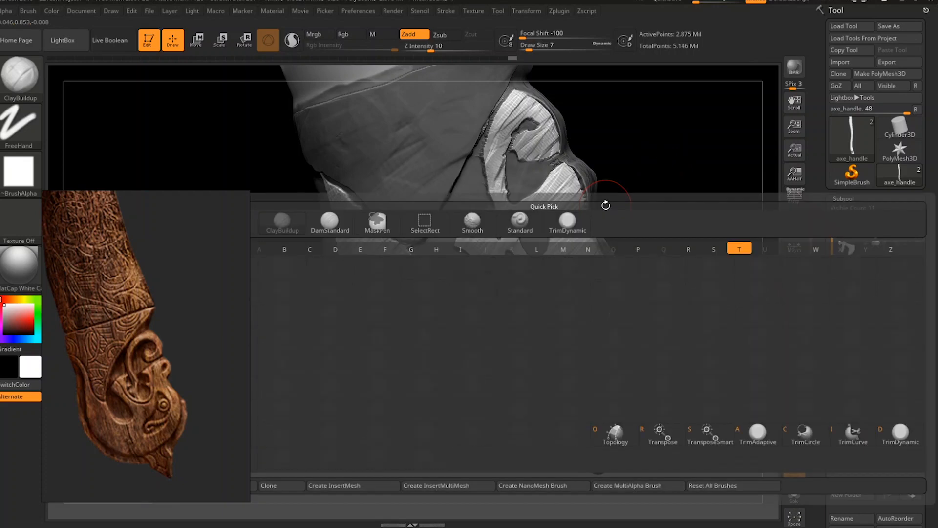
key("t")
key("d")
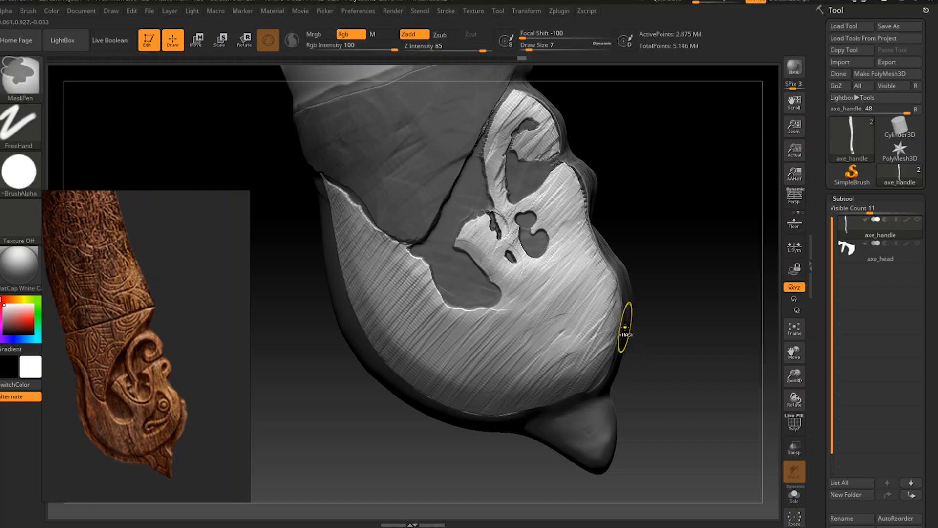
key("space")
left_click_drag(635, 311, 644, 312)
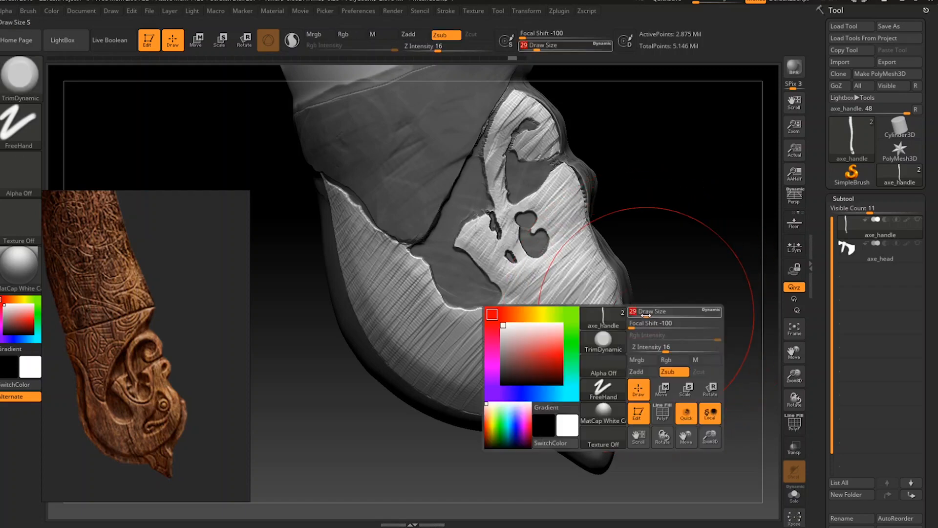
mouse_move(529, 110)
left_mouse_down()
mouse_move(558, 173)
mouse_move(547, 206)
left_mouse_up()
key("ctrl+z")
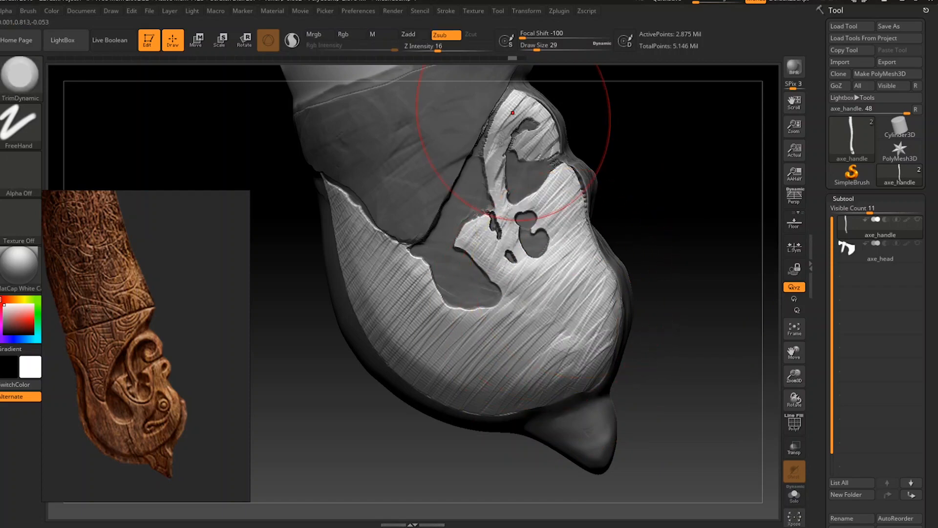
mouse_move(514, 118)
left_mouse_down()
mouse_move(553, 179)
mouse_move(530, 235)
left_mouse_up()
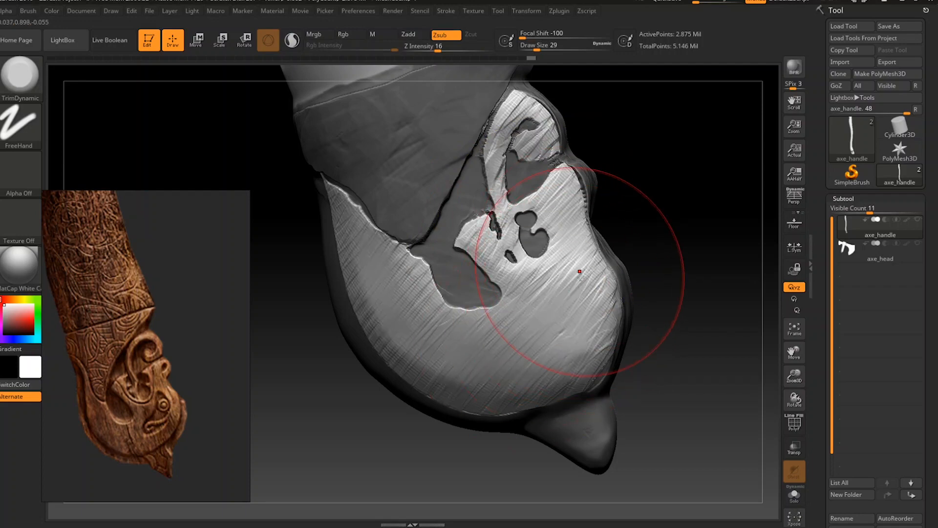
Smooth the remaining stroke texture over the unmasked side of the head, curl, strand and prongs.
key("shift")
mouse_move(550, 292)
left_mouse_down("shift")
mouse_move(526, 118)
mouse_move(508, 128)
mouse_move(491, 330)
mouse_move(364, 226)
left_mouse_up("shift")
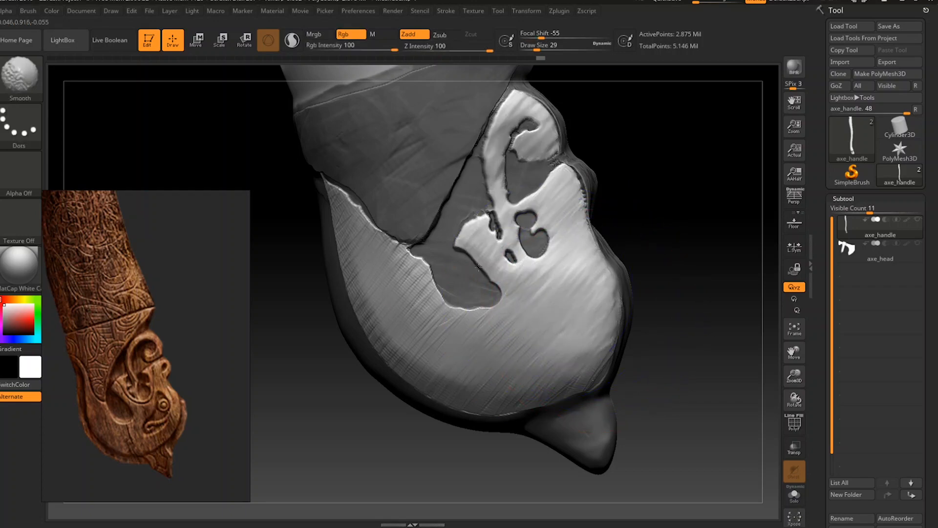
mouse_move(478, 267)
left_mouse_down("shift")
mouse_move(457, 312)
mouse_move(358, 240)
left_mouse_up("shift")
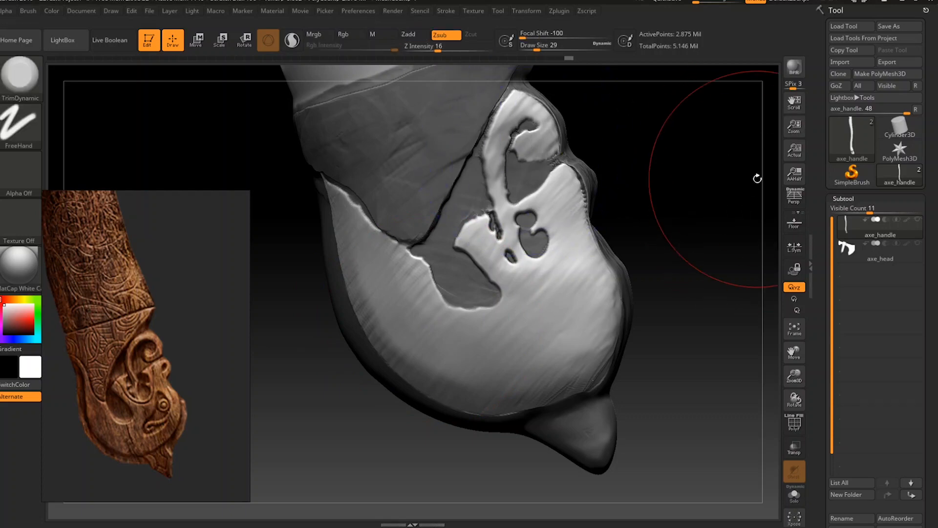
Carve an elongated eye-socket hollow into the outer side of the head with inverted ClayBuildup strokes at draw size 6.
key("space")
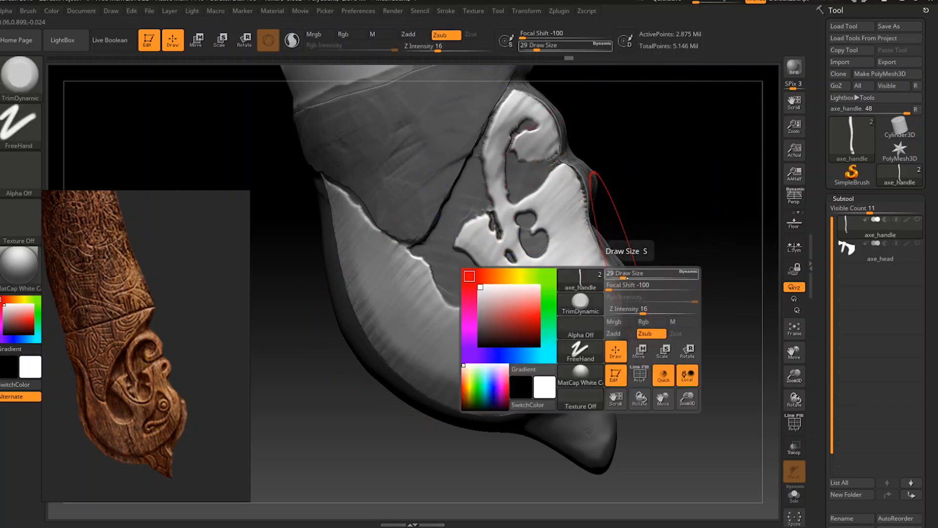
key("space")
left_click_drag(630, 282, 623, 280)
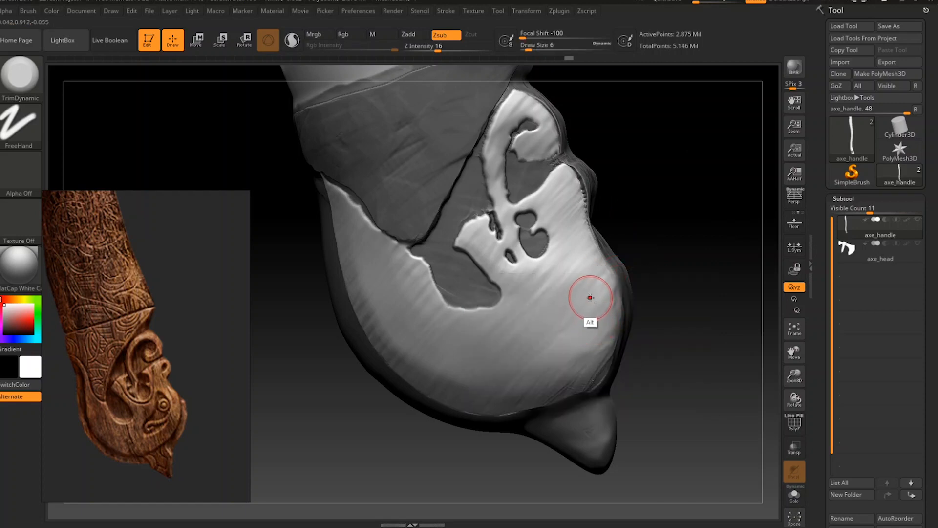
key("b")
key("c")
key("b")
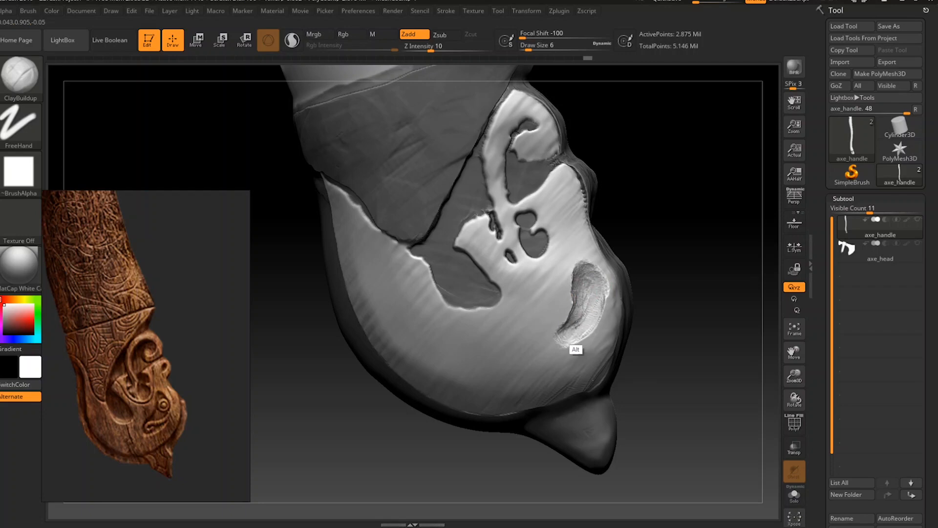
mouse_move(575, 326)
left_mouse_down("alt")
mouse_move(561, 338)
mouse_move(592, 321)
mouse_move(590, 306)
left_mouse_up("alt")
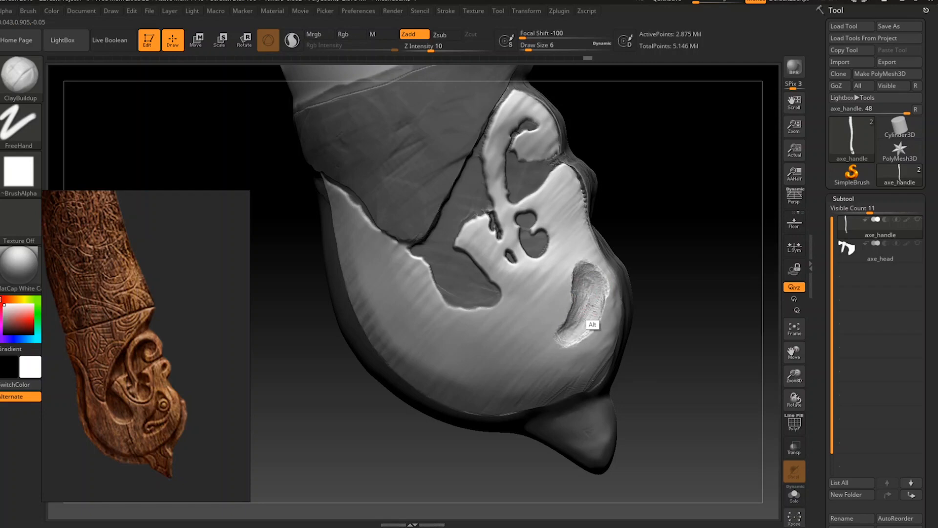
Build a round eyeball and a curled ridge below it inside the socket with ClayBuildup at draw size 3.
key("space")
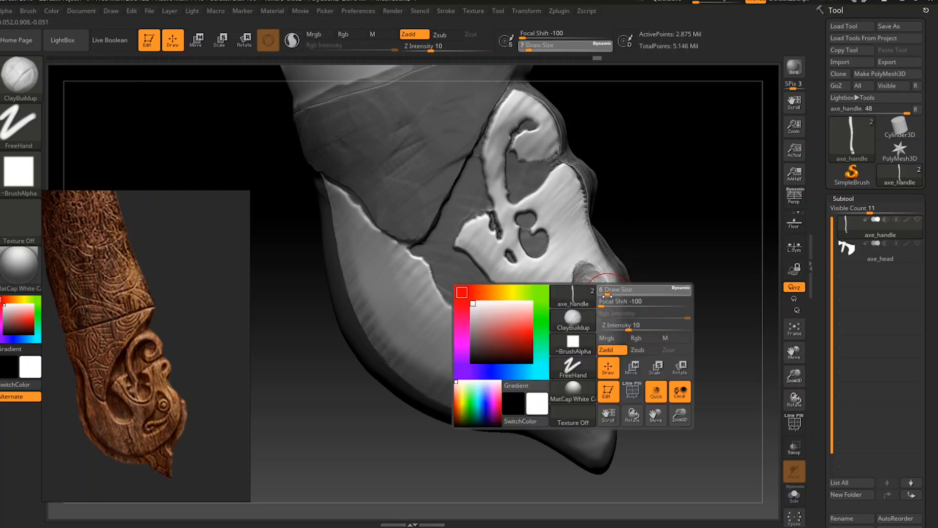
left_click_drag(606, 295, 591, 288)
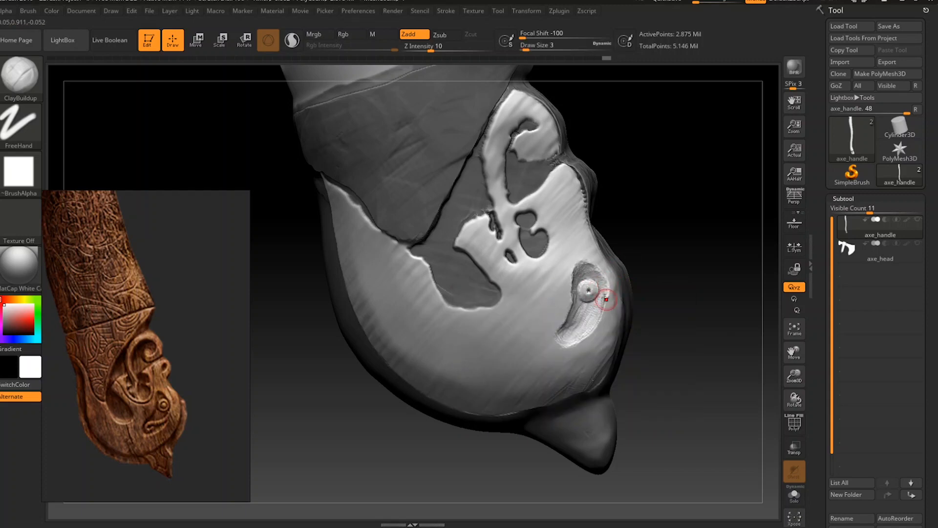
left_click_drag(585, 336, 588, 333)
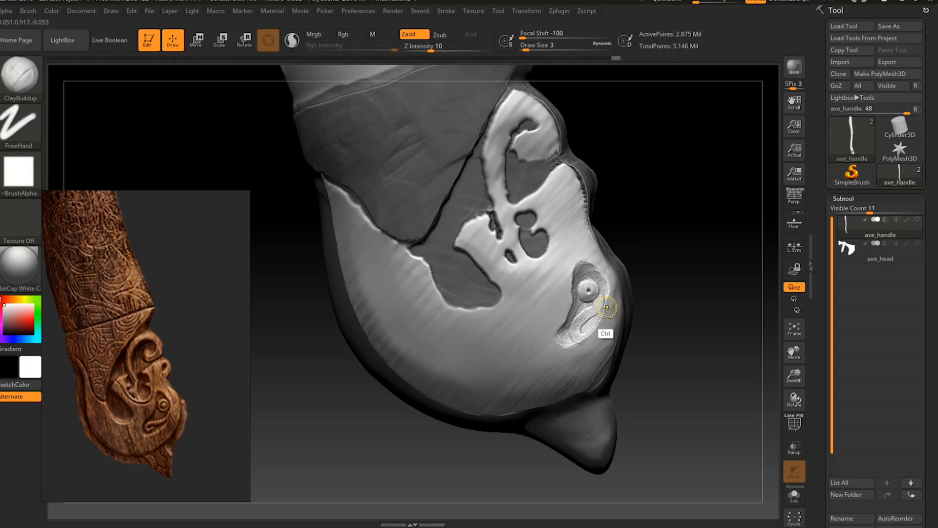
key("ctrl+z")
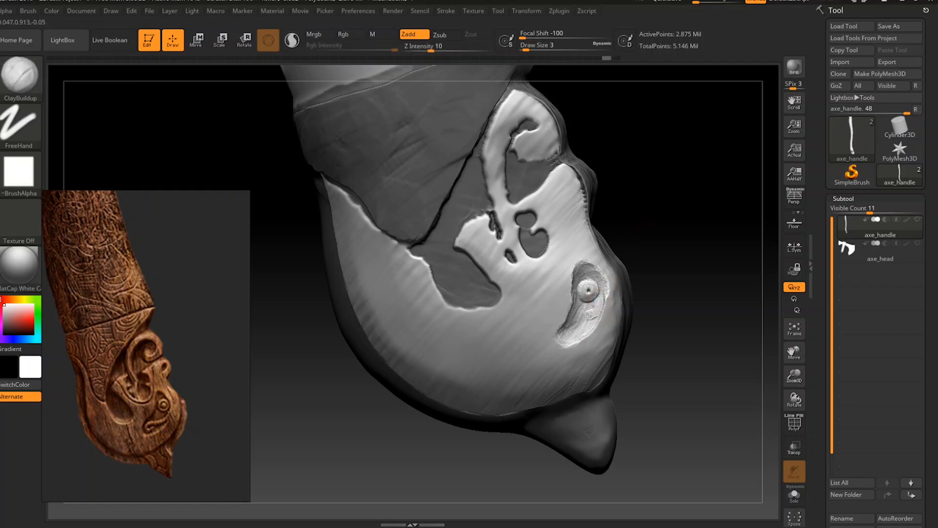
mouse_move(588, 317)
left_mouse_down()
mouse_move(586, 331)
mouse_move(599, 290)
left_mouse_up()
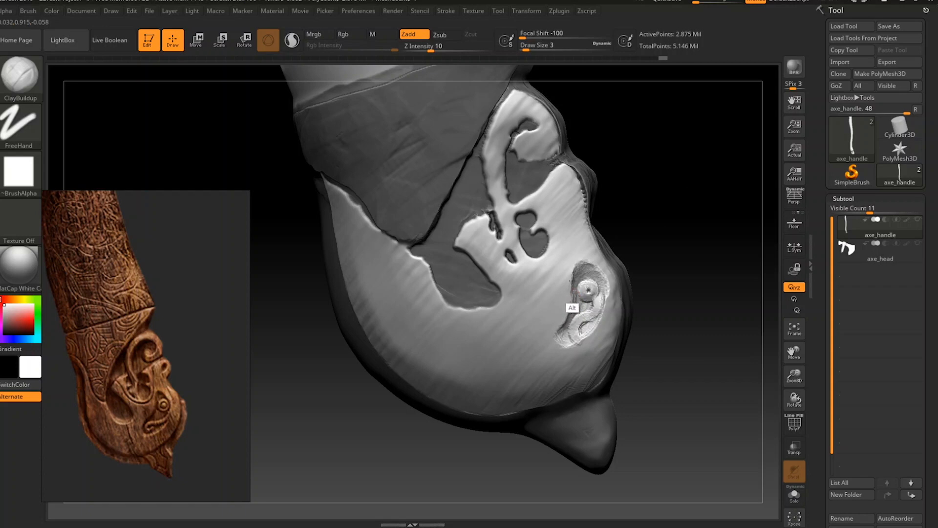
mouse_move(571, 308)
left_mouse_down("alt")
mouse_move(580, 319)
mouse_move(604, 295)
left_mouse_up("alt")
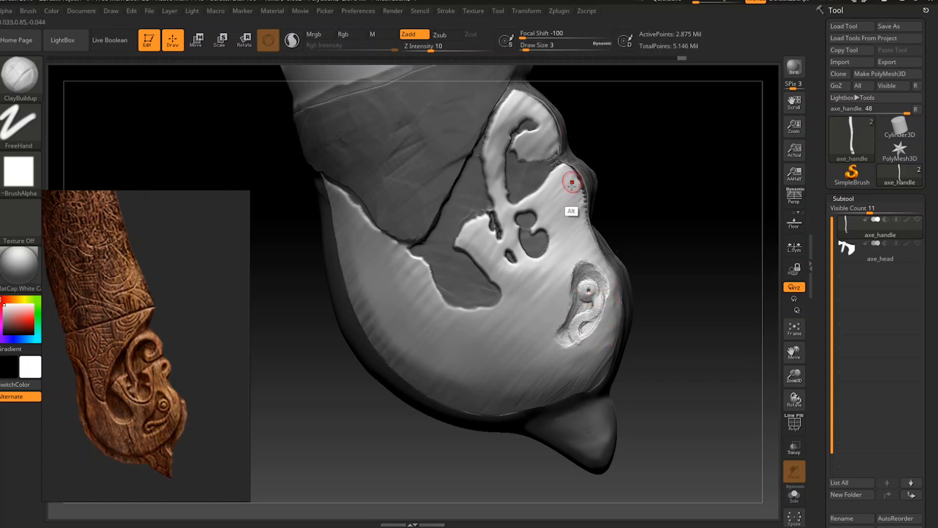
Carve a small oval slit near the tip above the eye with ClayBuildup at draw size 1.
key("space")
mouse_move(574, 199)
left_mouse_down()
mouse_move(566, 184)
mouse_move(563, 194)
left_mouse_up()
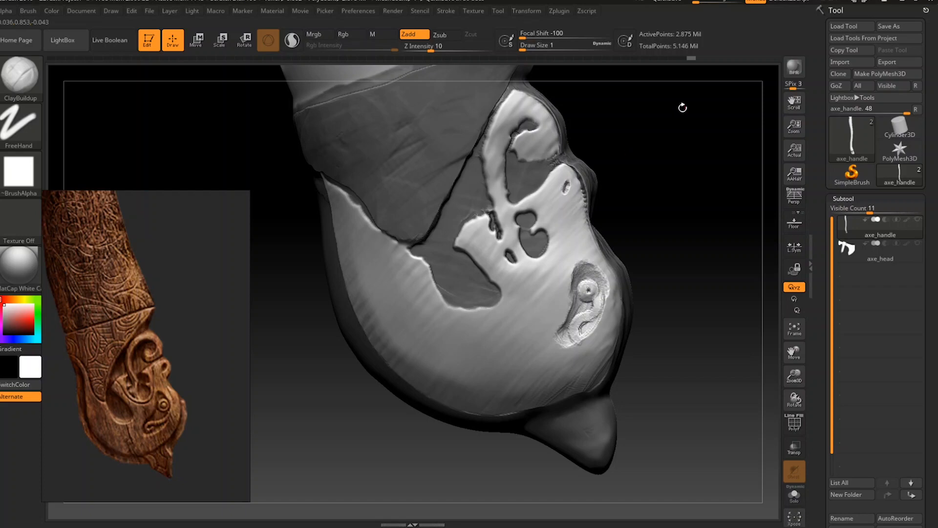
key("ctrl")
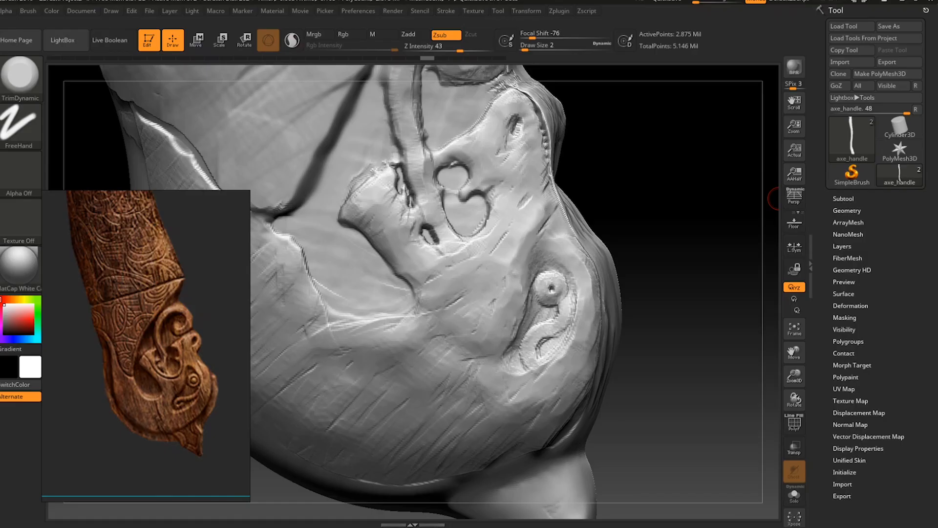
Deepen the two rounded recesses beside the strand and the gap next to the prong with inverted ClayTubes strokes.
key("b")
key("c")
key("t")
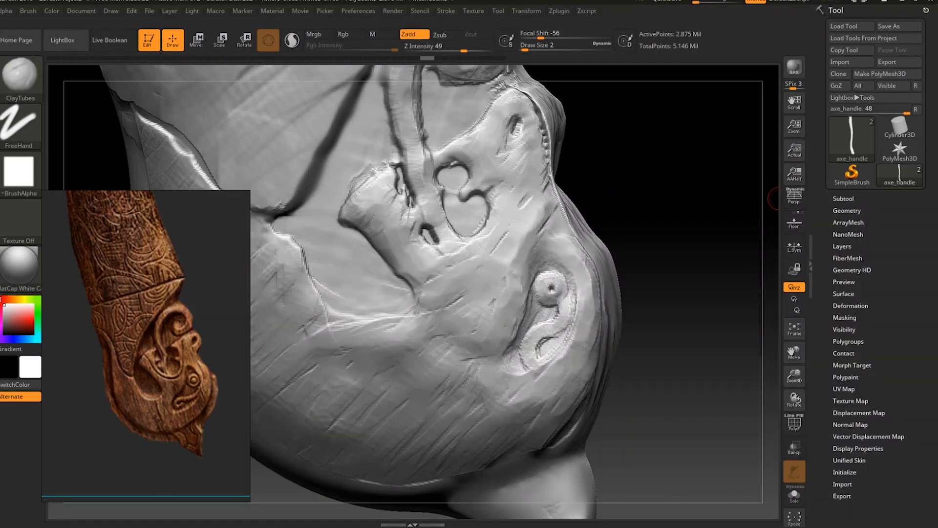
mouse_move(452, 167)
left_mouse_down("alt")
mouse_move(443, 164)
mouse_move(458, 169)
mouse_move(449, 173)
left_mouse_up("alt")
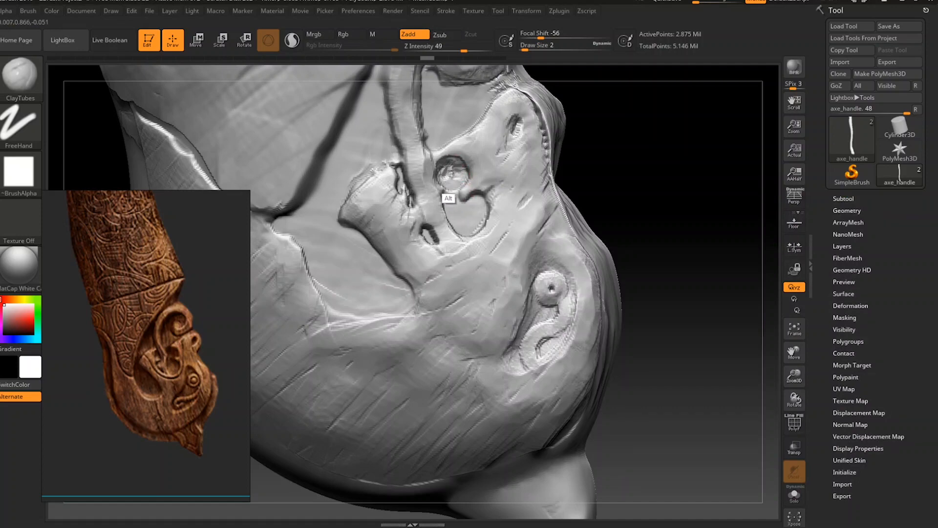
mouse_move(477, 208)
left_mouse_down("alt")
mouse_move(453, 196)
mouse_move(477, 199)
mouse_move(471, 223)
mouse_move(457, 214)
mouse_move(472, 227)
mouse_move(455, 221)
left_mouse_up("alt")
mouse_move(413, 157)
left_mouse_down("alt")
mouse_move(391, 191)
mouse_move(396, 182)
mouse_move(412, 191)
mouse_move(393, 192)
mouse_move(398, 180)
mouse_move(392, 192)
mouse_move(403, 184)
mouse_move(404, 200)
mouse_move(396, 167)
mouse_move(375, 174)
mouse_move(421, 227)
mouse_move(416, 219)
left_mouse_up("alt")
Carve down the edge of the strand below the curl with inverted ClayBuildup strokes at draw size 2.
key("b")
key("c")
key("b")
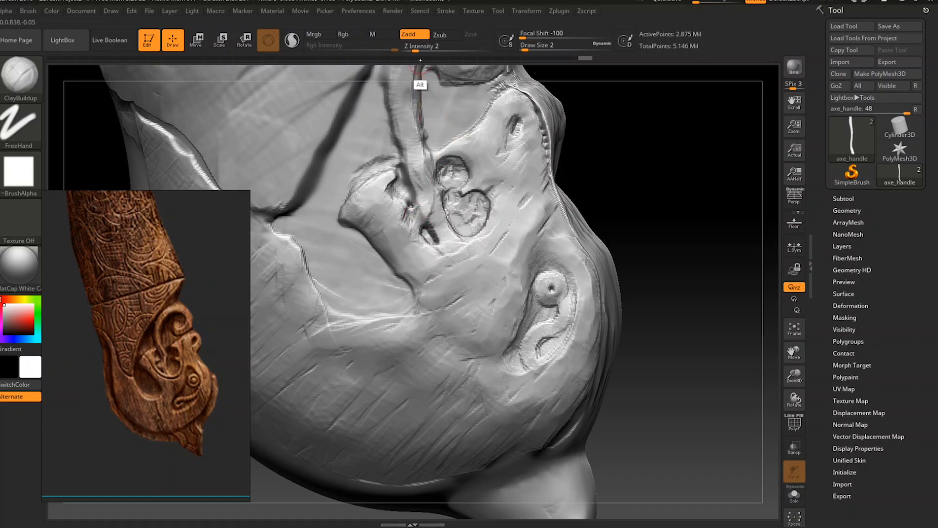
mouse_move(419, 69)
left_mouse_down("alt")
mouse_move(419, 133)
mouse_move(415, 84)
mouse_move(429, 124)
left_mouse_up("alt")
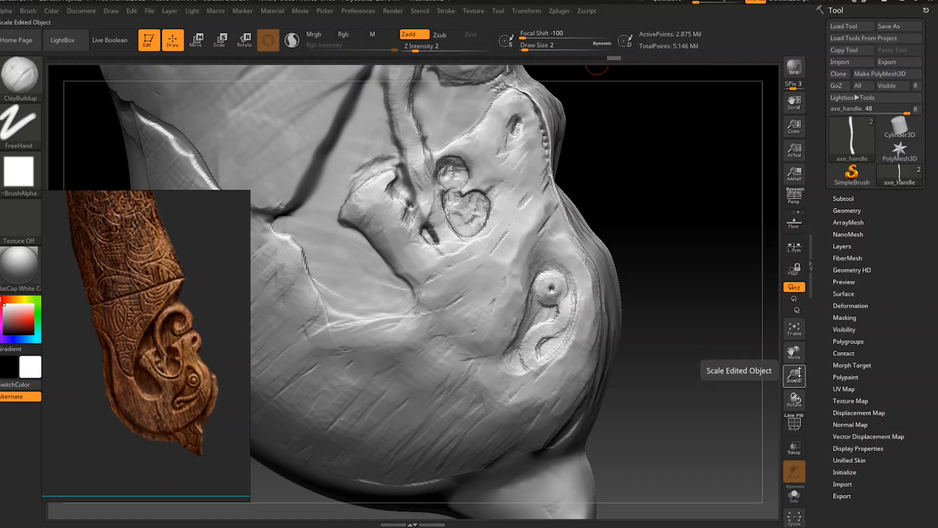
Engrave a U-shaped groove around the recesses, from the prong to the tip's inner edge, with DamStandard at draw size 1.
left_click_drag(794, 375, 788, 305)
key("b")
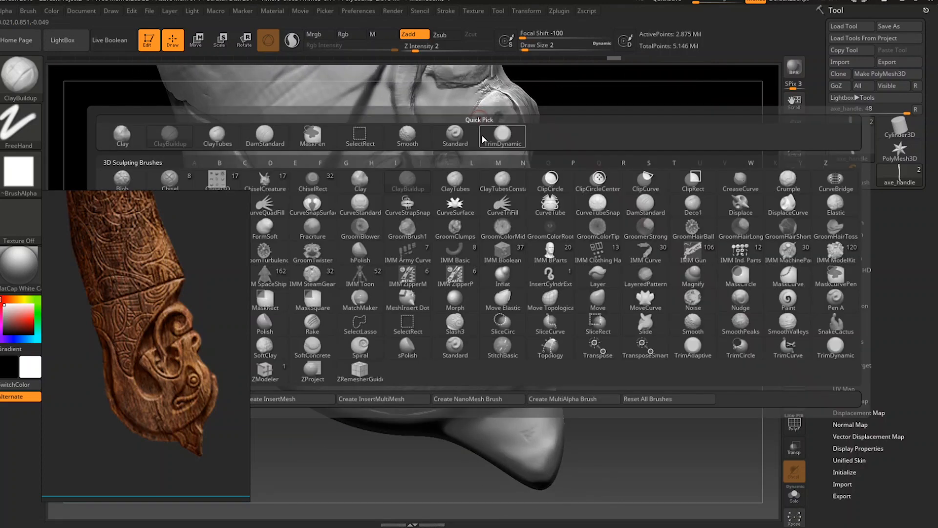
key("d")
key("s")
left_click_drag(402, 177, 488, 281)
key("ctrl+z")
key("space")
left_click_drag(384, 165, 392, 193)
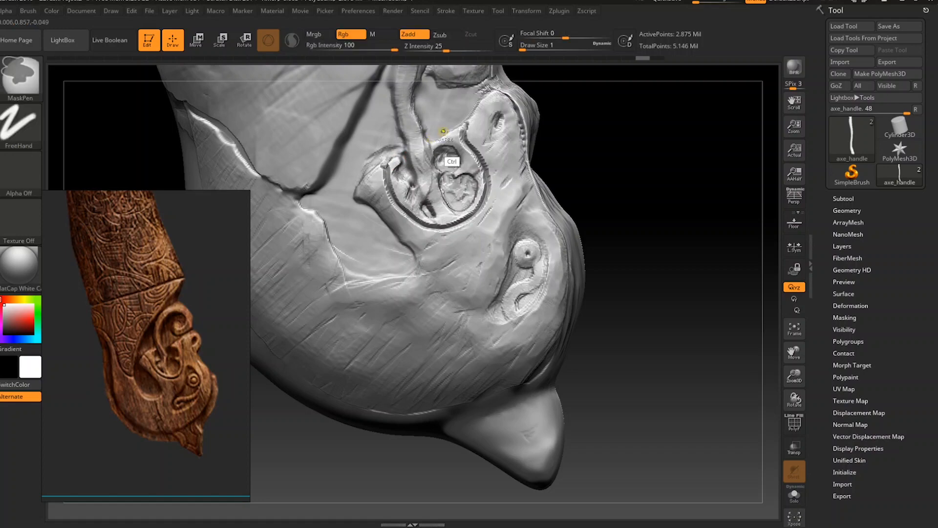
Engrave a groove along the collar line across the handle with DamStandard and smooth it.
left_click_drag(794, 351, 871, 442)
left_click_drag(795, 377, 795, 299)
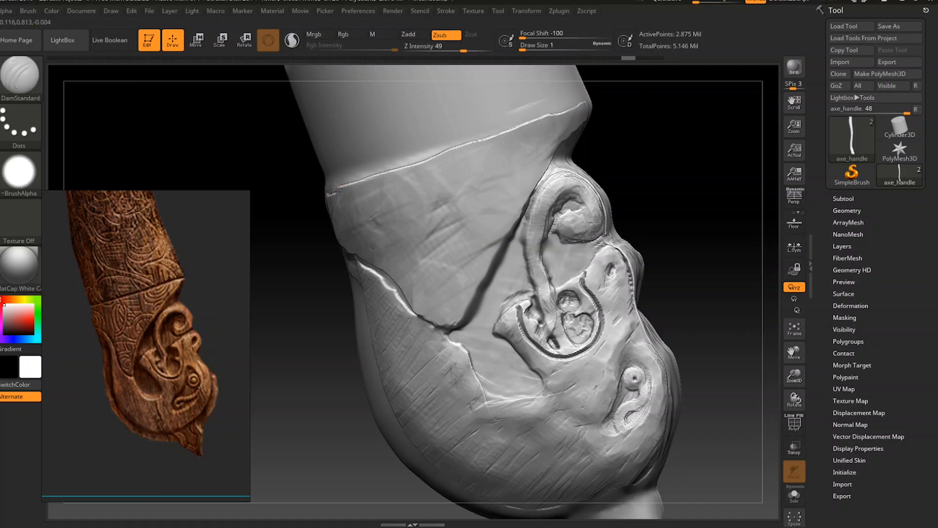
left_click_drag(333, 192, 594, 101, "shift")
mouse_move(663, 127)
left_mouse_down()
mouse_move(660, 165)
mouse_move(677, 161)
mouse_move(679, 134)
left_mouse_up()
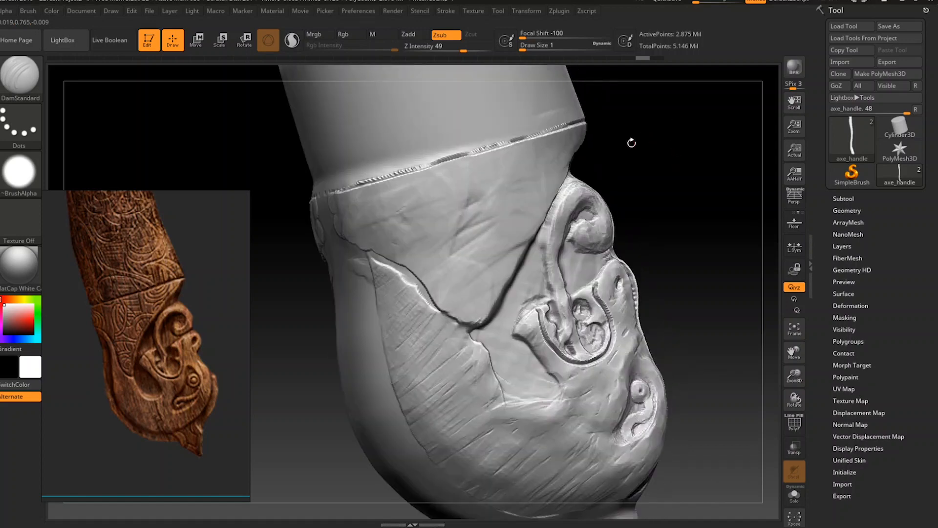
key("shift")
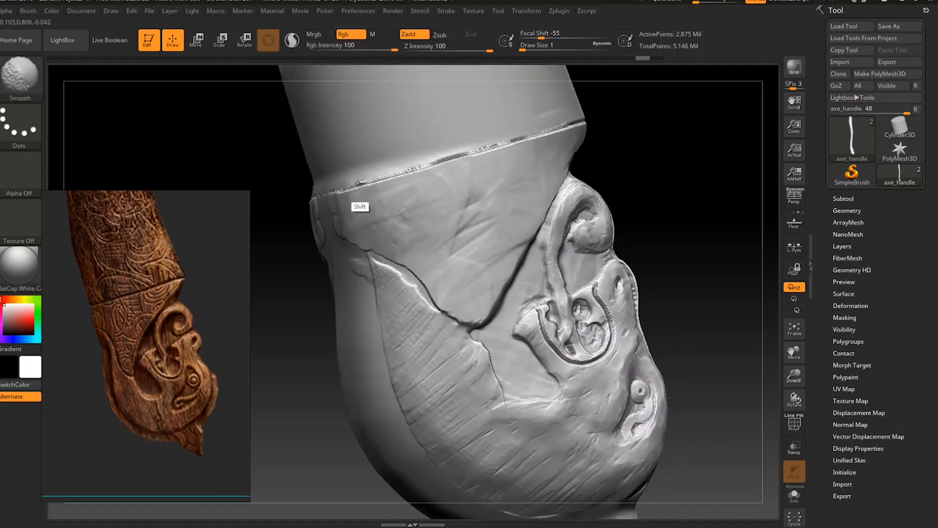
mouse_move(423, 167)
left_mouse_down("shift")
mouse_move(580, 124)
mouse_move(642, 156)
left_mouse_up("shift")
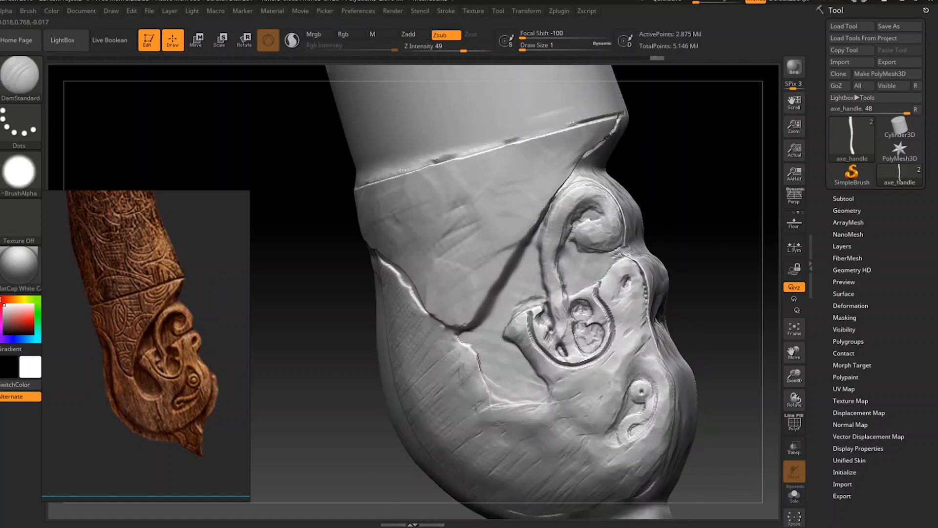
left_click_drag(527, 229, 493, 280)
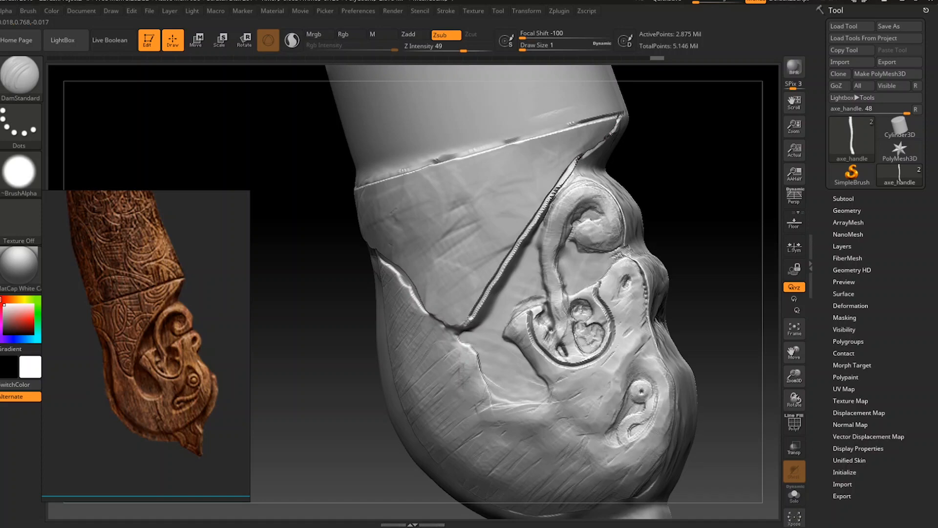
mouse_move(684, 202)
left_mouse_down()
mouse_move(721, 188)
mouse_move(701, 220)
left_mouse_up()
key("ctrl+z")
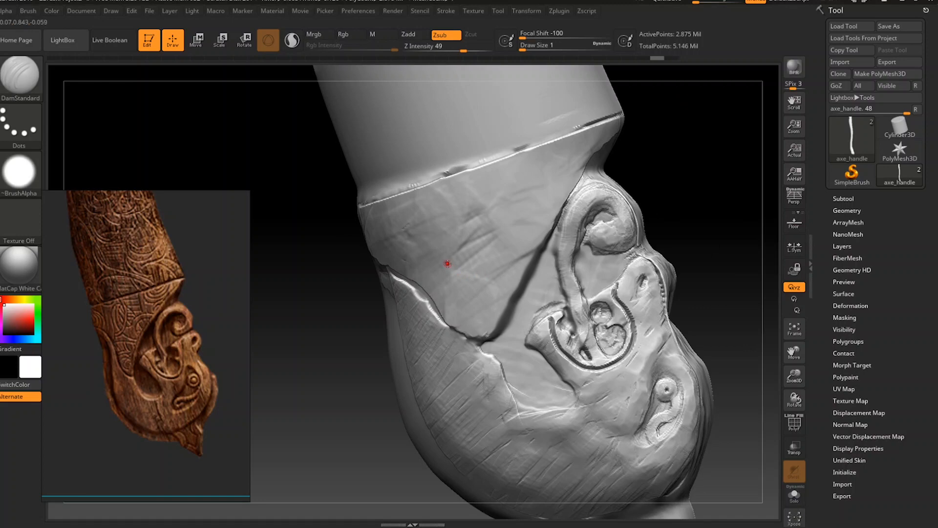
Build up clay along the wavy lower edge of the collar panel with ClayBuildup at draw size 3.
key("b")
key("c")
key("b")
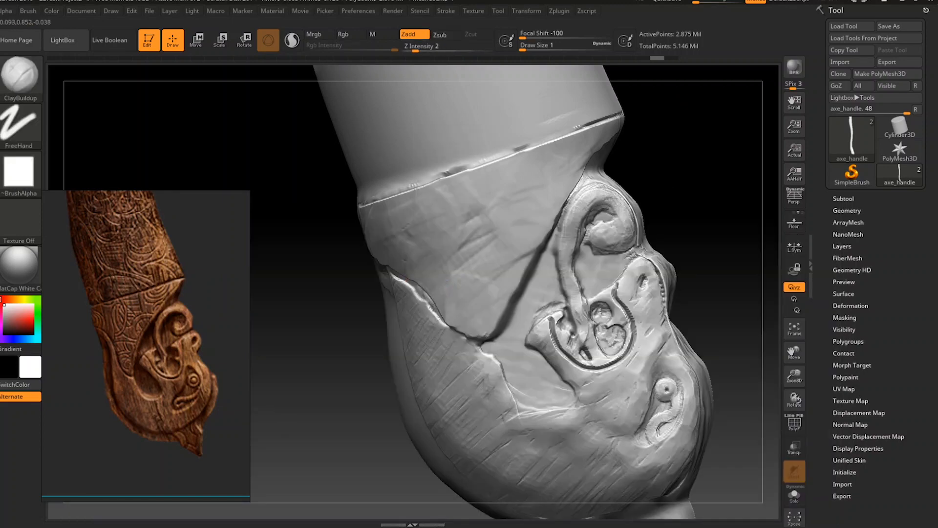
left_click_drag(334, 334, 386, 327)
key("space")
key("]")
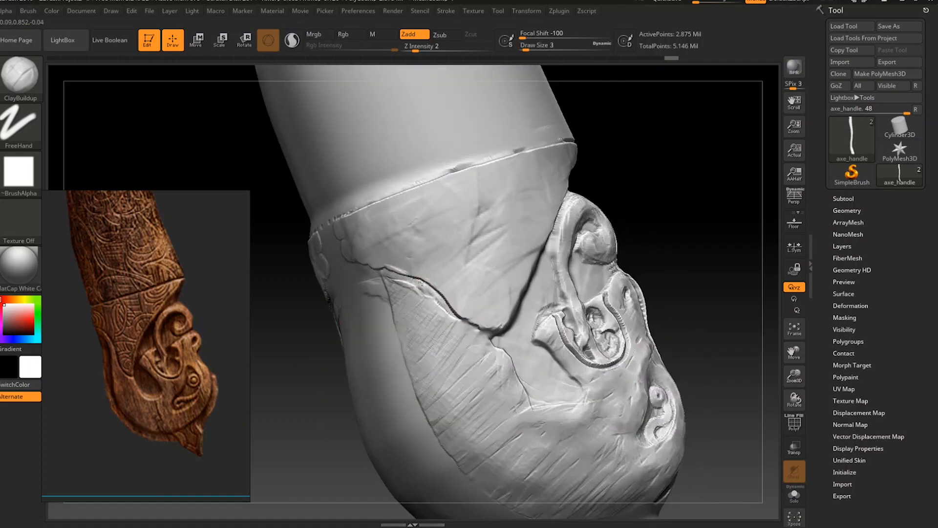
mouse_move(419, 282)
left_mouse_down()
mouse_move(451, 299)
mouse_move(463, 323)
mouse_move(483, 335)
mouse_move(416, 286)
mouse_move(481, 331)
mouse_move(500, 329)
mouse_move(417, 273)
mouse_move(346, 250)
left_mouse_up()
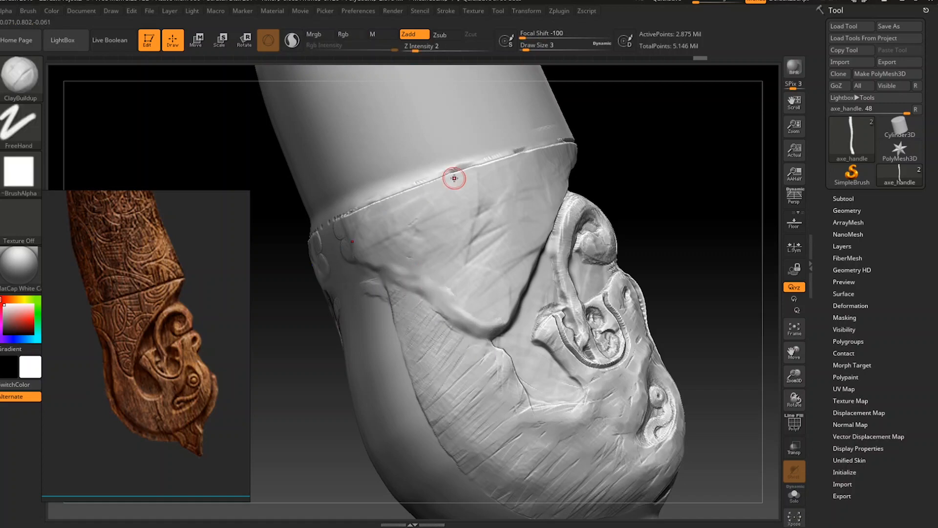
Engrave a continuous border groove along the collar panel's lower edge and diagonal side with DamStandard at draw size 1.
key("b")
key("d")
key("s")
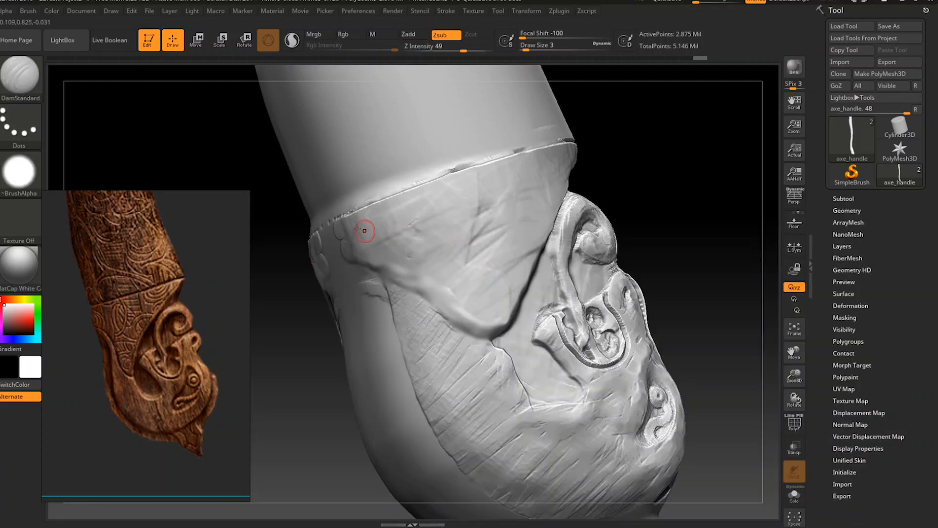
mouse_move(344, 215)
left_mouse_down()
mouse_move(376, 268)
mouse_move(410, 272)
left_mouse_up()
key("ctrl+z")
key("space")
mouse_move(347, 220)
left_mouse_down()
mouse_move(364, 264)
mouse_move(492, 323)
left_mouse_up()
left_click_drag(527, 273, 575, 152)
mouse_move(674, 154)
left_mouse_down()
mouse_move(652, 161)
mouse_move(630, 127)
mouse_move(694, 145)
mouse_move(704, 130)
left_mouse_up()
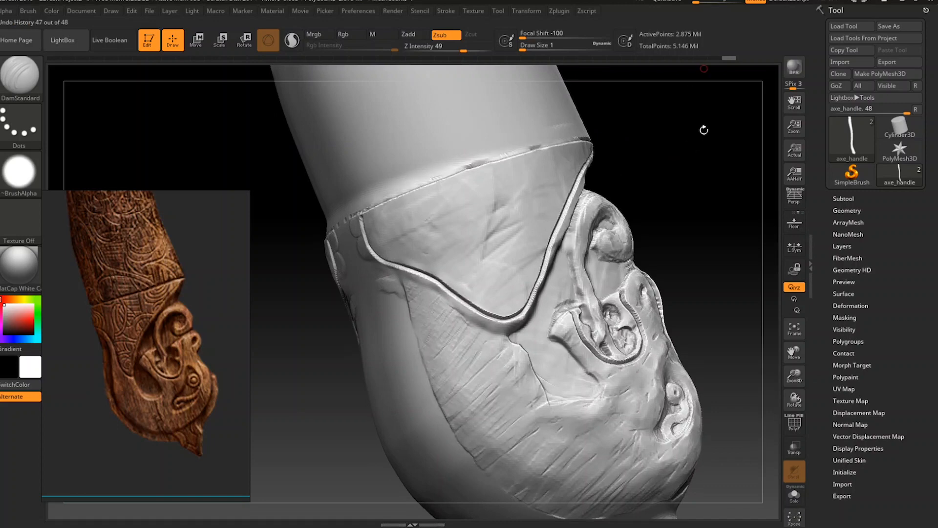
mouse_move(700, 207)
left_mouse_down()
mouse_move(685, 212)
mouse_move(694, 195)
mouse_move(706, 210)
left_mouse_up()
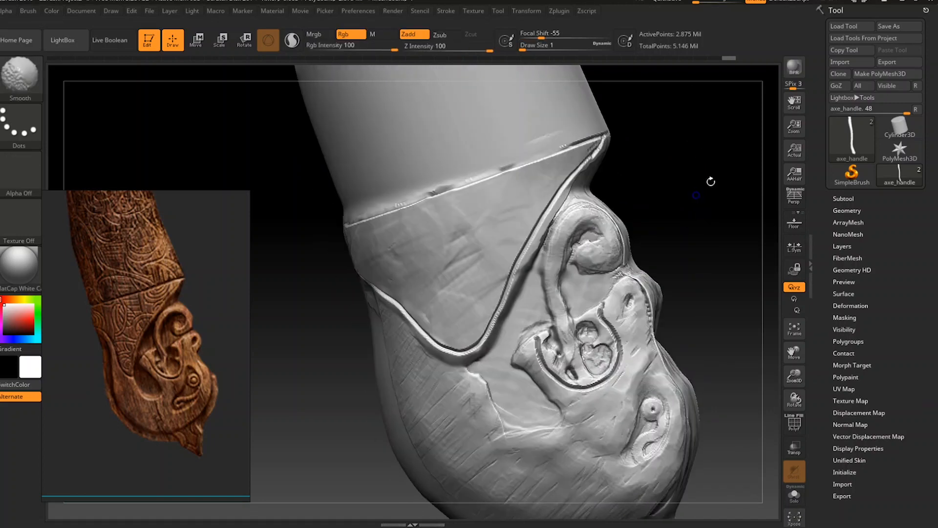
Flatten the rough surface inside the collar panel with TrimDynamic at draw size 9.
key("b")
key("d")
key("space")
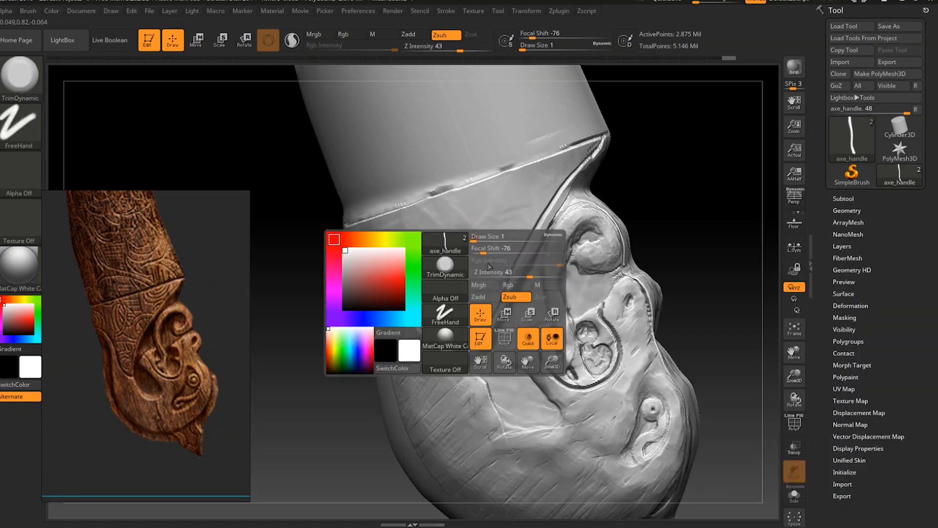
left_click_drag(474, 238, 483, 237)
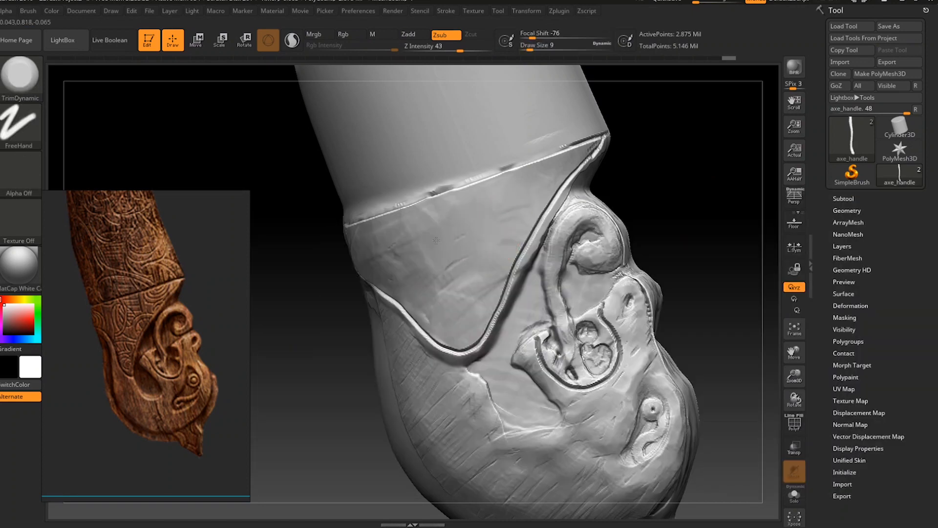
left_click_drag(412, 234, 466, 271)
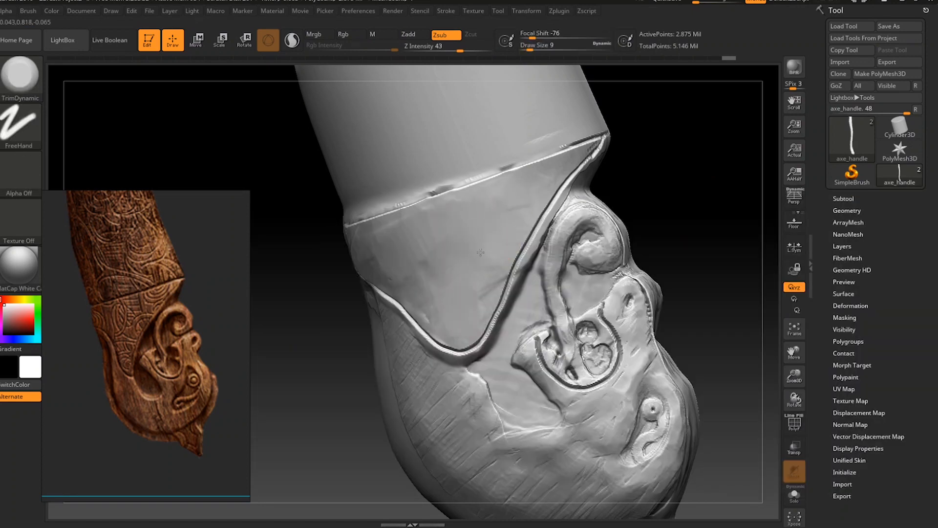
mouse_move(371, 237)
left_mouse_down()
mouse_move(401, 285)
mouse_move(428, 283)
left_mouse_up()
Engrave concentric arcs, a vertical divider and short curved lines in the collar panel's front corner and diagonal edge with DamStandard at draw size 1.
key("b")
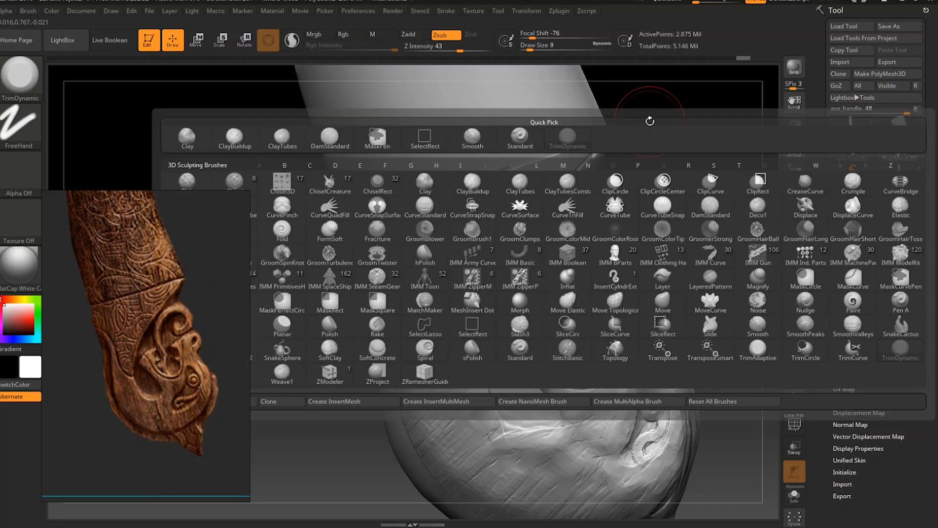
key("d")
key("s")
key("space")
left_click_drag(504, 255, 494, 255)
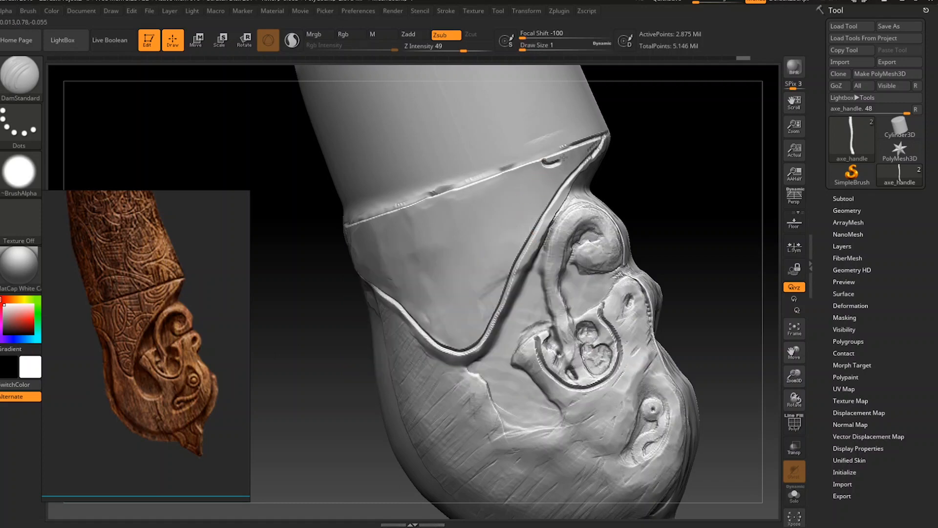
left_click_drag(564, 157, 544, 163)
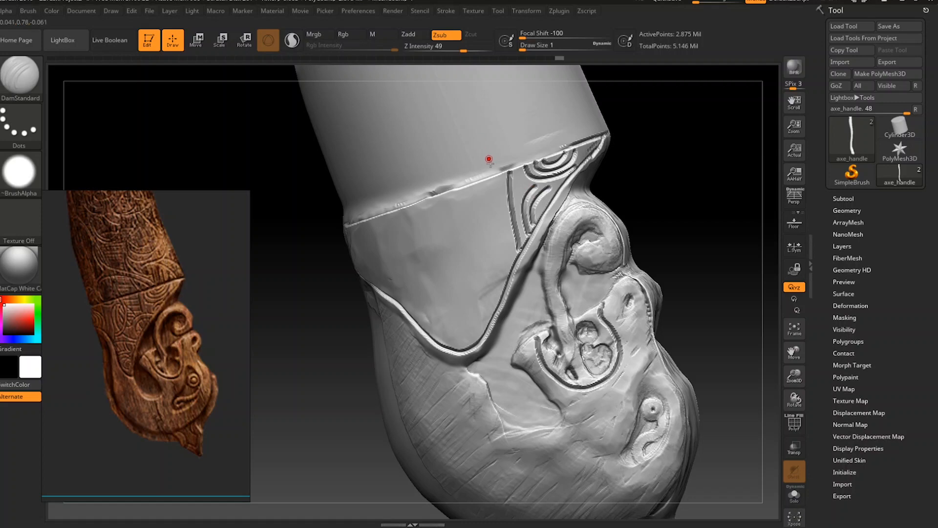
left_click_drag(474, 197, 495, 195)
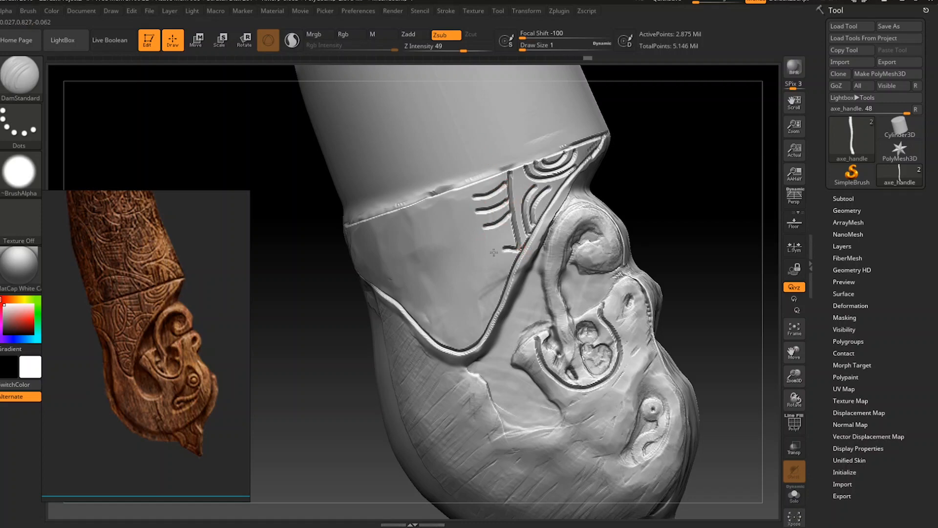
left_click_drag(494, 252, 496, 313)
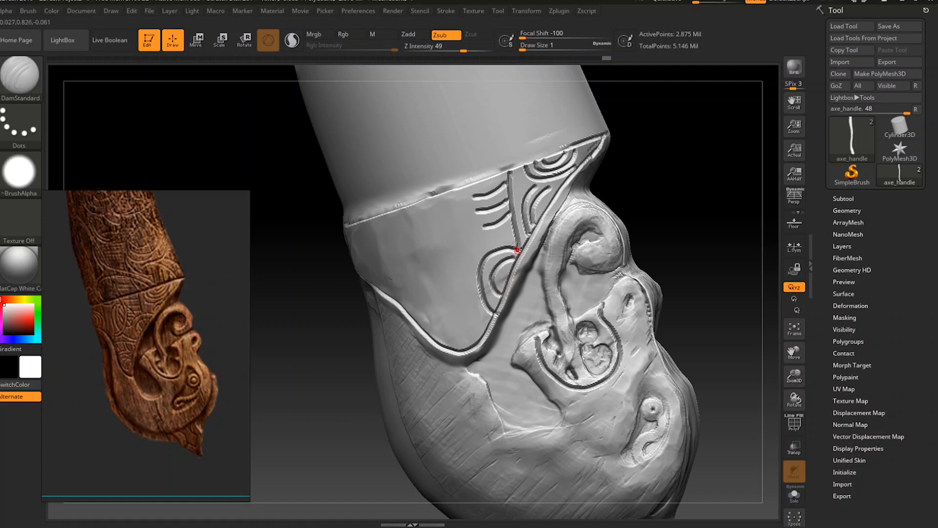
Engrave a curved double-line band from the collar line down to the concentric arcs, with converging lines along its inner side.
left_click_drag(420, 217, 474, 279)
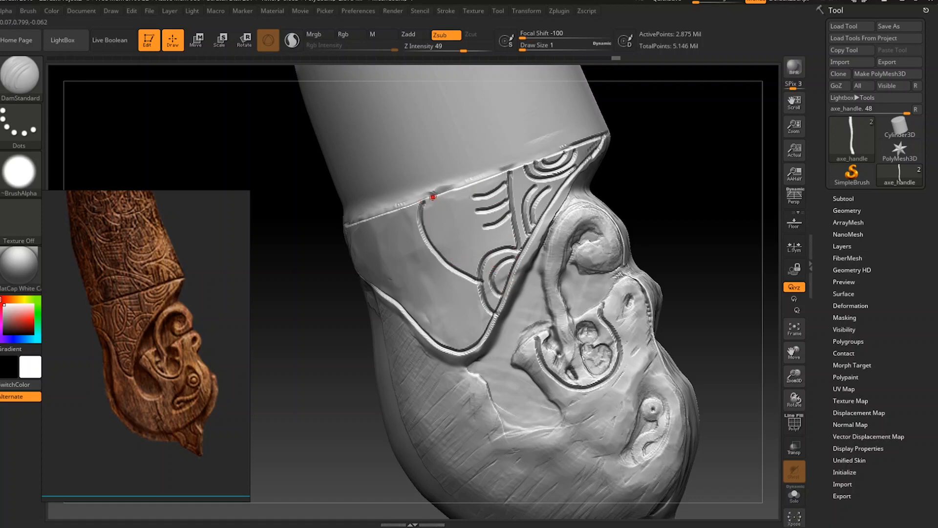
mouse_move(433, 196)
left_mouse_down()
mouse_move(459, 247)
mouse_move(488, 253)
left_mouse_up()
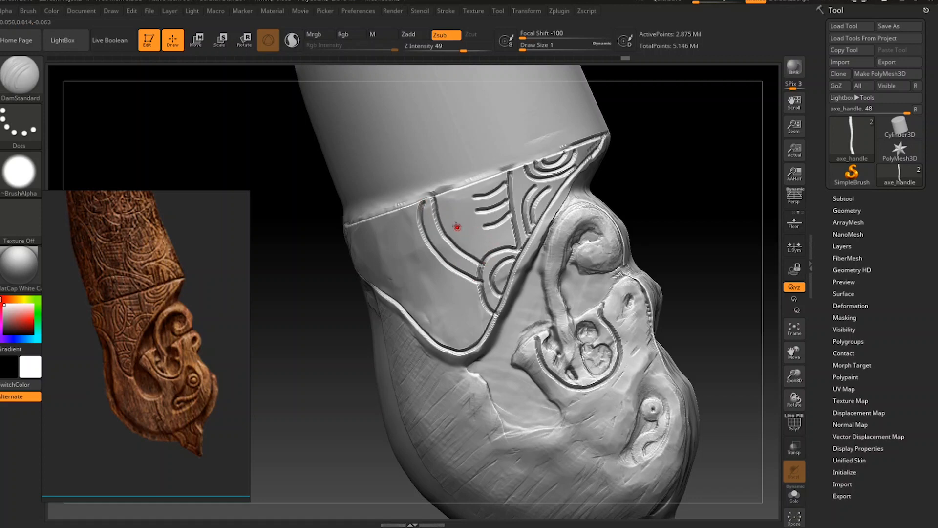
mouse_move(444, 220)
left_mouse_down()
mouse_move(494, 252)
mouse_move(485, 249)
left_mouse_up()
key("ctrl+z")
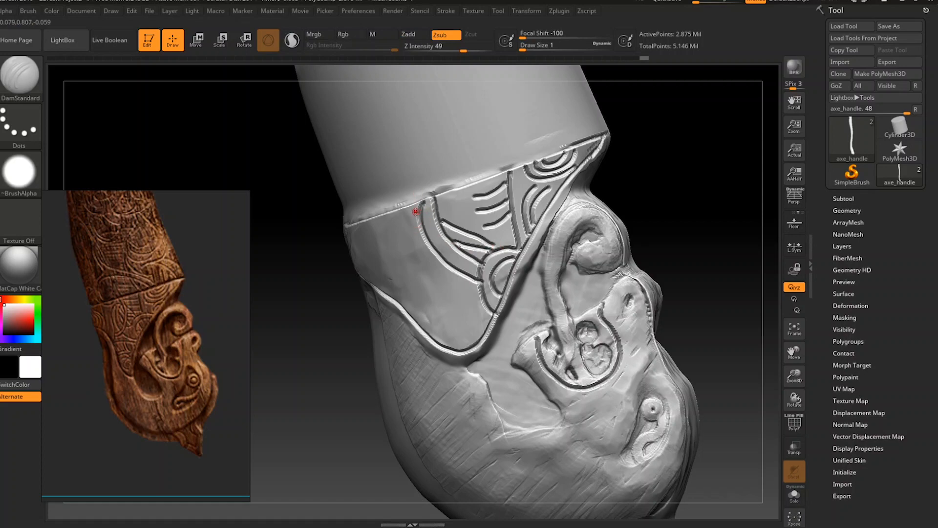
Engrave a wavy outline with short ribs beside the curved band and fill the panel's lower tip with curved lines.
mouse_move(415, 212)
left_mouse_down()
mouse_move(405, 245)
mouse_move(420, 300)
left_mouse_up()
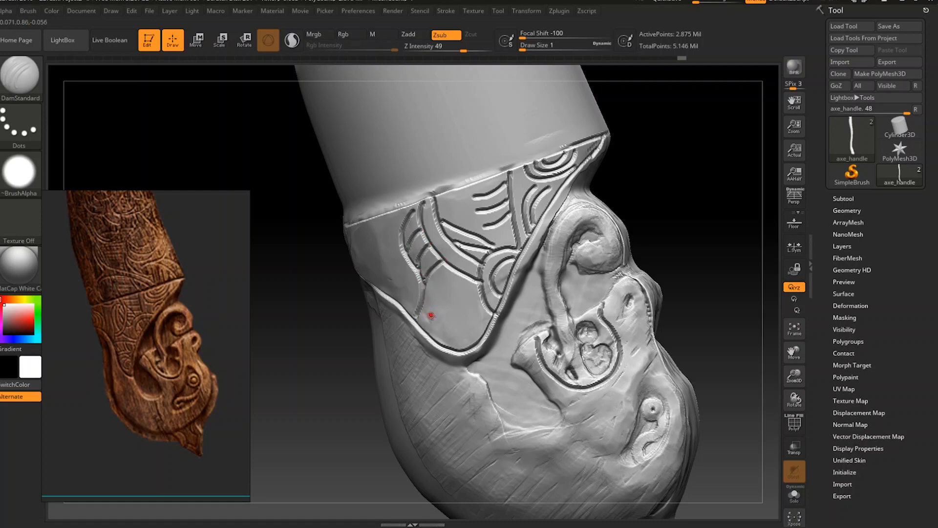
left_click_drag(440, 300, 485, 288)
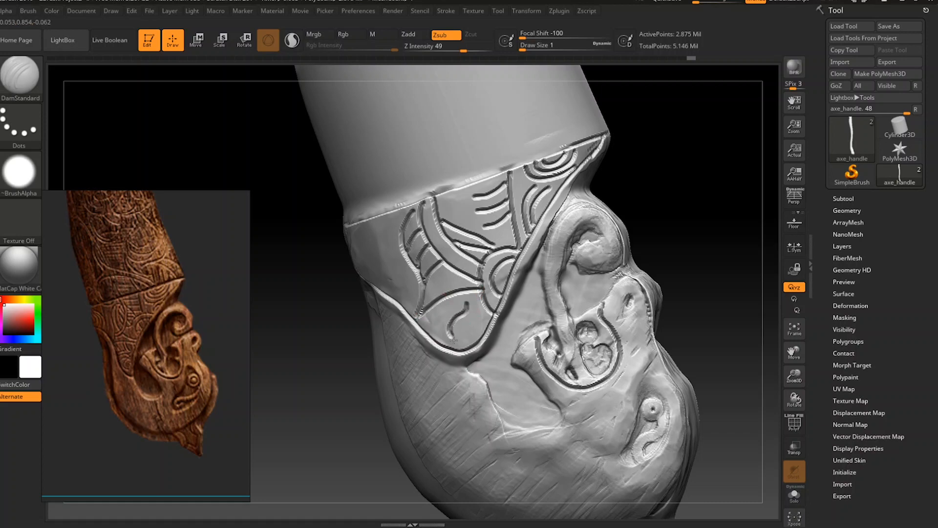
mouse_move(476, 312)
left_mouse_down()
mouse_move(463, 334)
mouse_move(476, 327)
left_mouse_up()
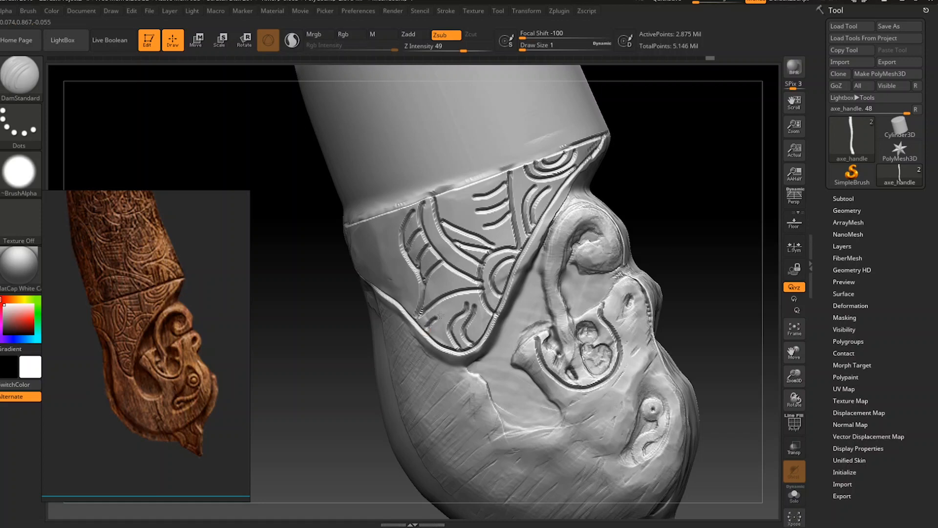
left_click_drag(434, 337, 457, 280)
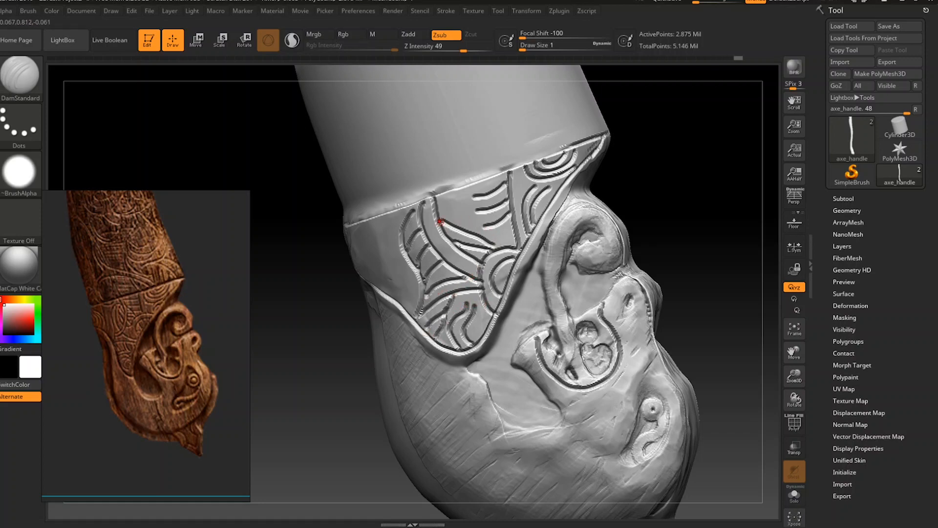
Engrave crossbars along the curved band and fill the gaps up to the vertical divider with short branching grooves.
mouse_move(423, 218)
left_mouse_down()
mouse_move(439, 213)
mouse_move(432, 245)
mouse_move(477, 260)
left_mouse_up()
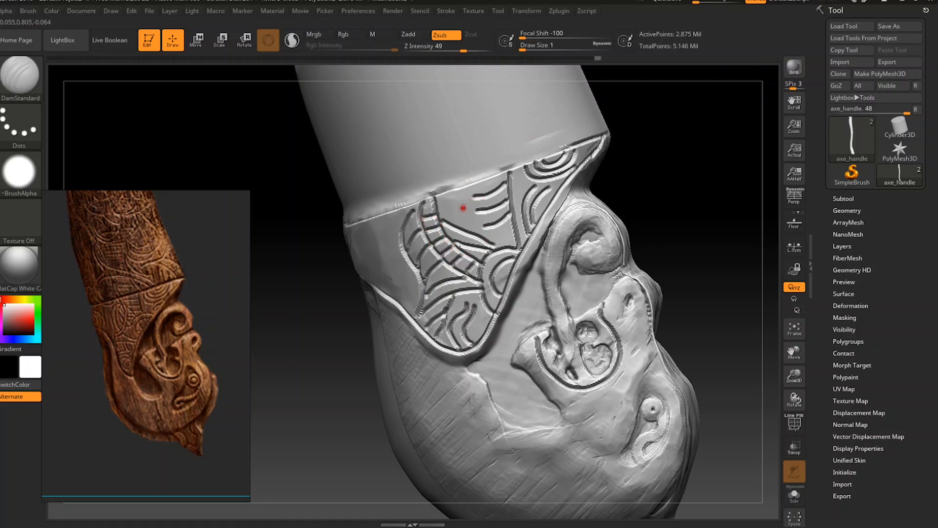
left_click_drag(440, 221, 468, 183)
left_click_drag(456, 226, 484, 200)
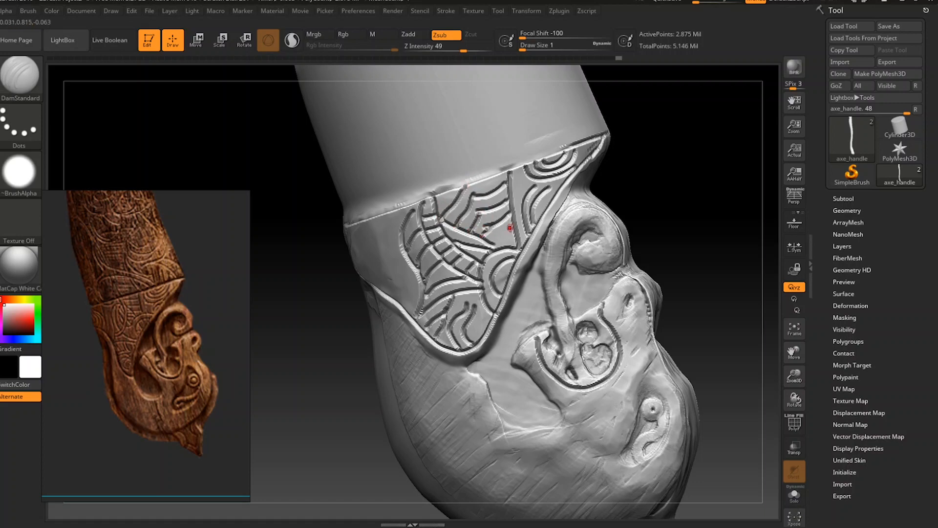
left_click_drag(503, 239, 492, 244)
left_click_drag(511, 197, 530, 180)
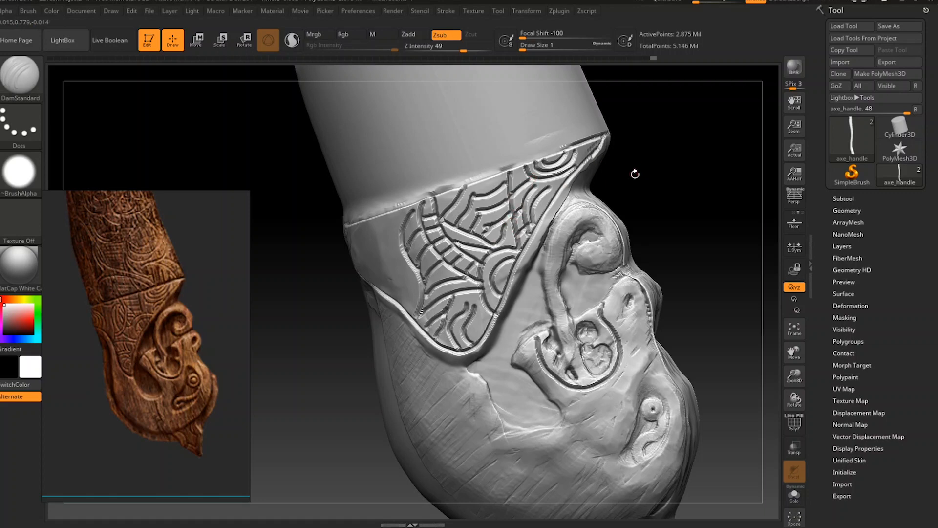
Engrave a spiral and wavy vertical grooves across the empty part of the collar panel towards the back of the handle.
mouse_move(632, 174)
left_mouse_down()
mouse_move(650, 166)
mouse_move(595, 116)
left_mouse_up()
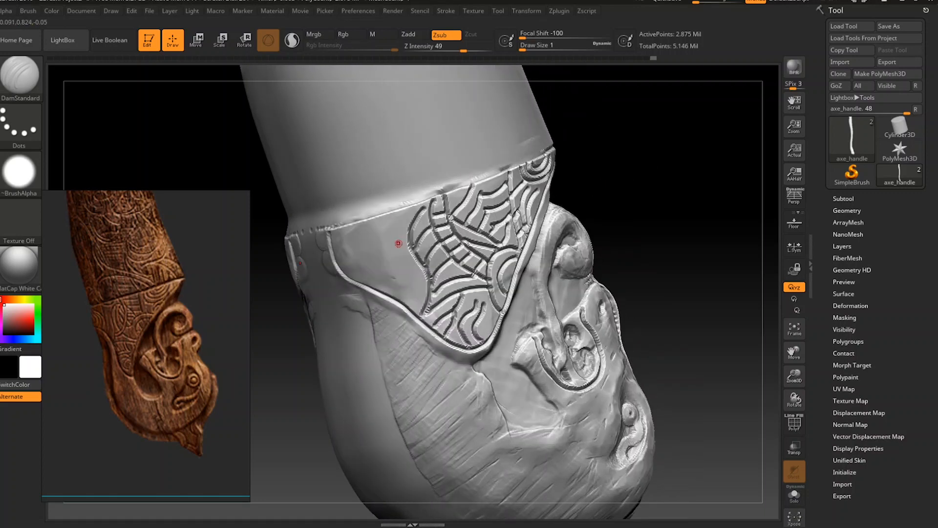
mouse_move(367, 223)
left_mouse_down()
mouse_move(392, 276)
mouse_move(400, 284)
mouse_move(411, 277)
left_mouse_up()
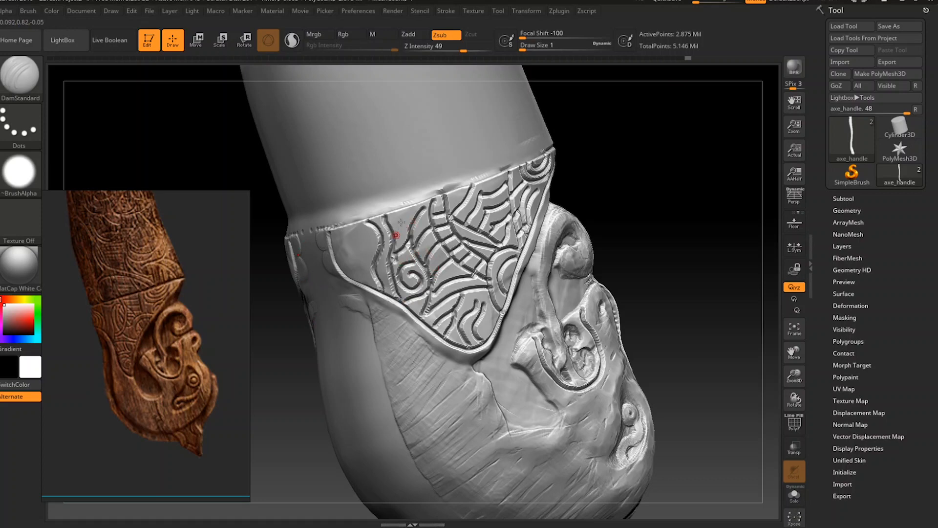
left_click_drag(353, 221, 351, 263)
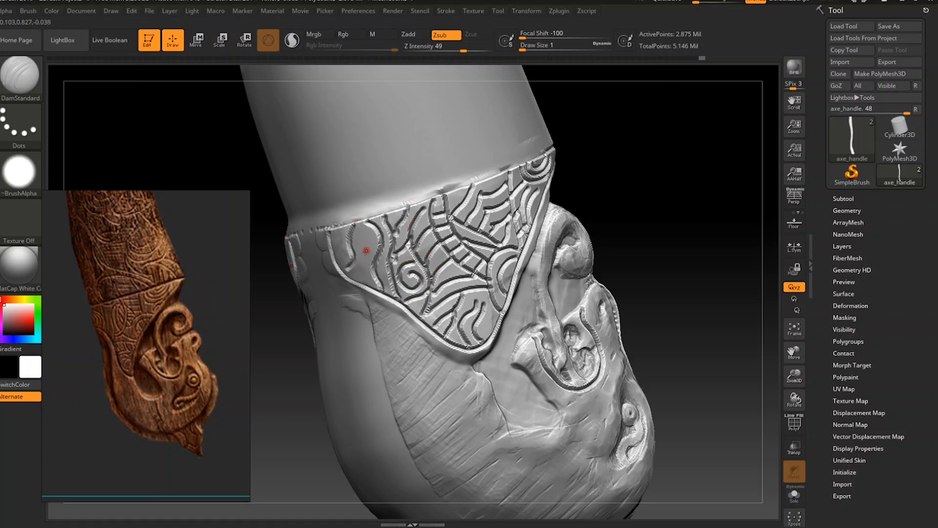
left_click_drag(377, 227, 355, 259)
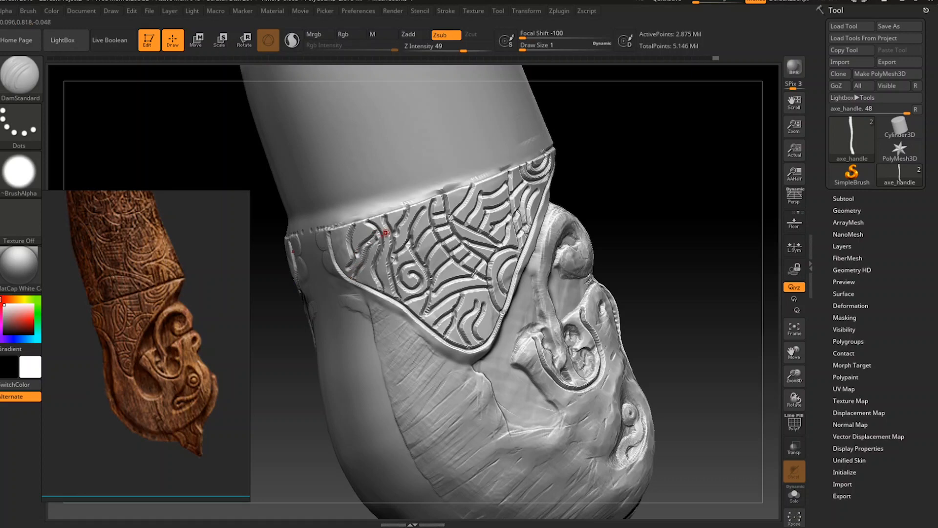
Extend the border groove and ornament around the back of the collar until the mirrored panels meet at the centre.
left_click_drag(617, 162, 651, 152)
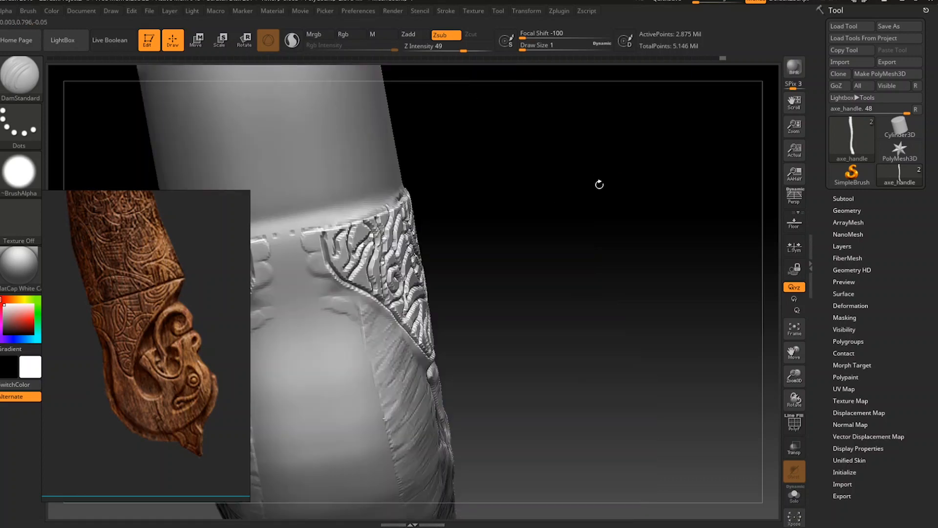
left_click_drag(795, 352, 850, 334)
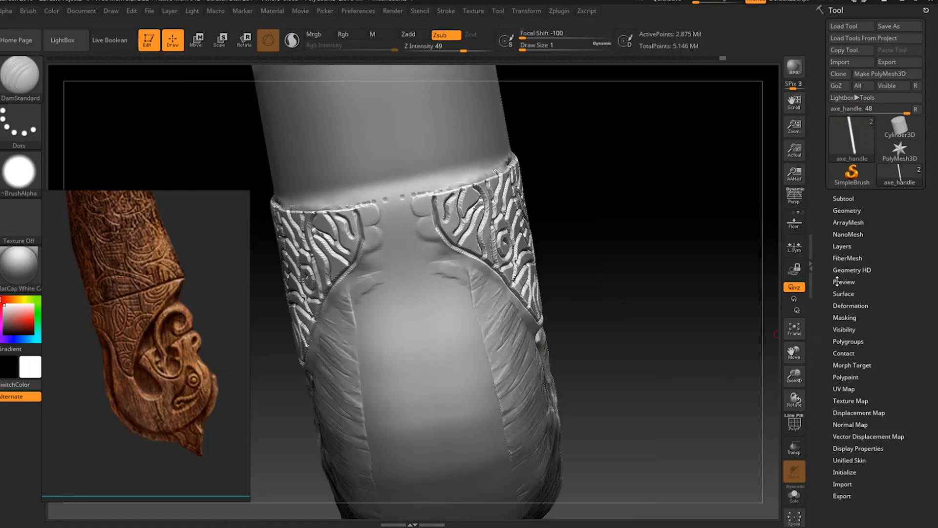
mouse_move(371, 206)
left_mouse_down()
mouse_move(362, 210)
mouse_move(403, 218)
mouse_move(450, 247)
left_mouse_up()
Add crosshatched wood-grain strokes to the smooth upper back of the handle head with ClayBuildup at draw size 2.
left_click_drag(695, 401, 713, 265, "alt")
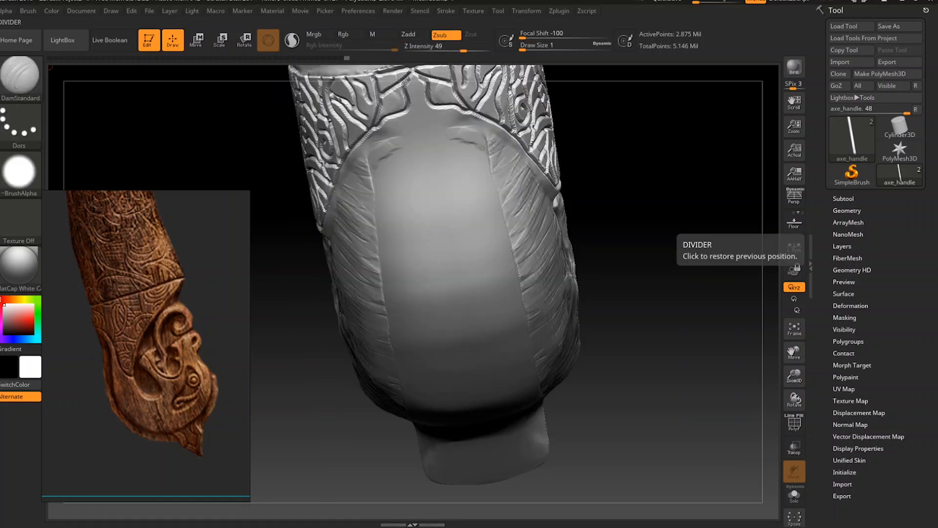
key("b")
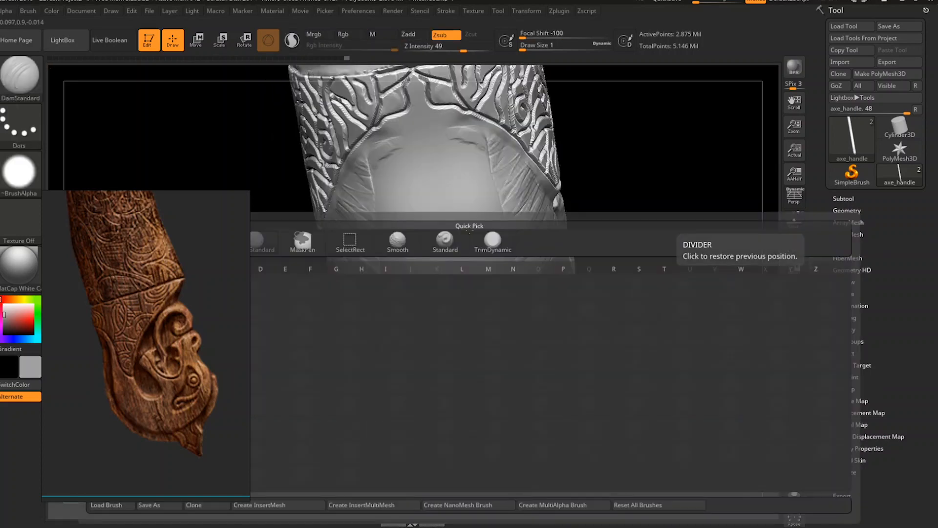
key("l")
key("b")
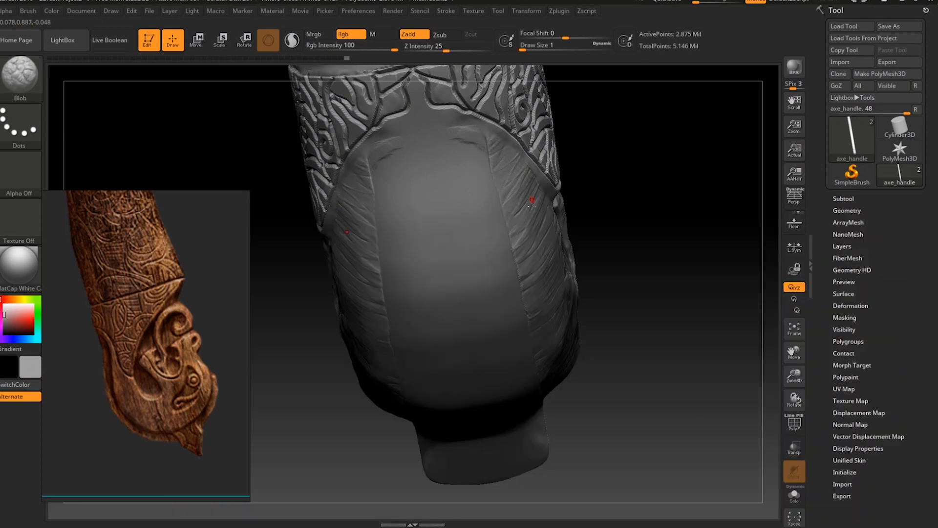
key("b")
key("c")
key("b")
key("space")
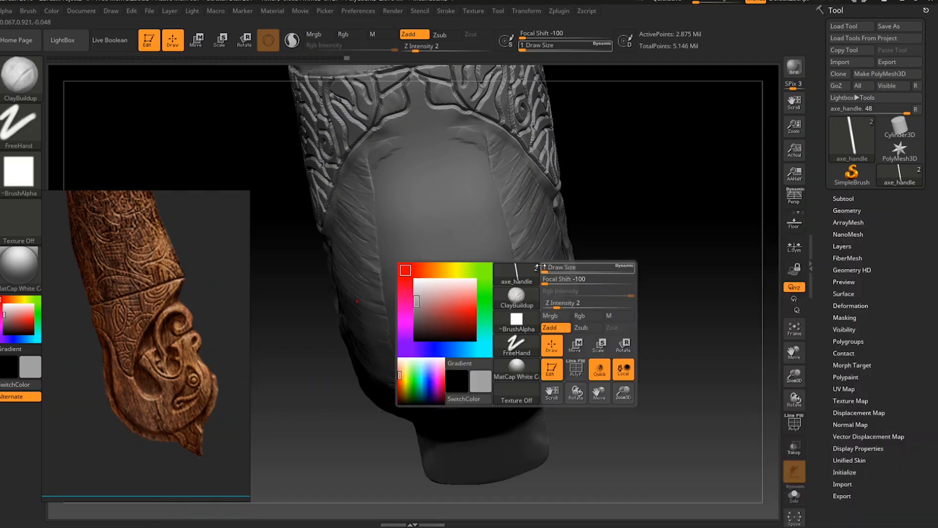
left_click_drag(549, 271, 546, 272)
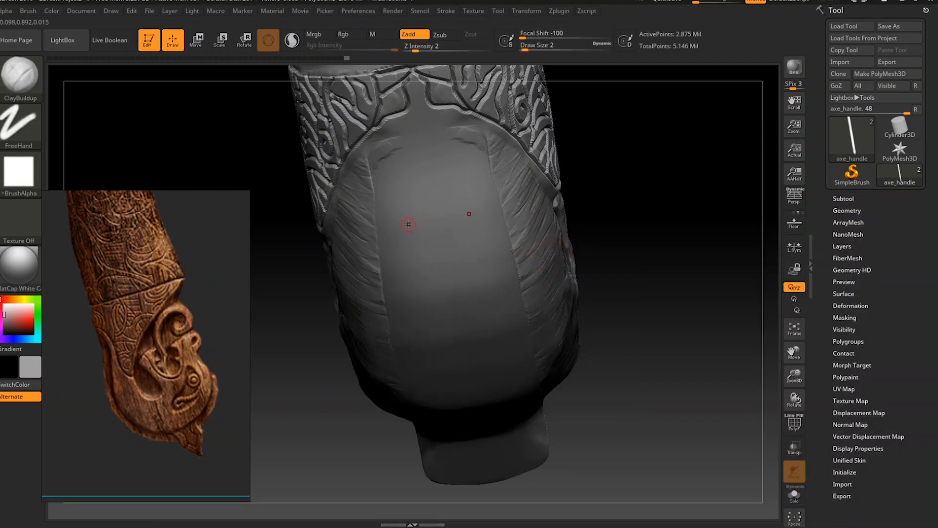
mouse_move(409, 220)
left_mouse_down()
mouse_move(481, 203)
mouse_move(406, 207)
mouse_move(469, 164)
mouse_move(387, 144)
mouse_move(465, 122)
mouse_move(440, 109)
mouse_move(405, 203)
mouse_move(489, 257)
mouse_move(406, 259)
mouse_move(464, 289)
left_mouse_up()
left_click_drag(648, 254, 670, 203)
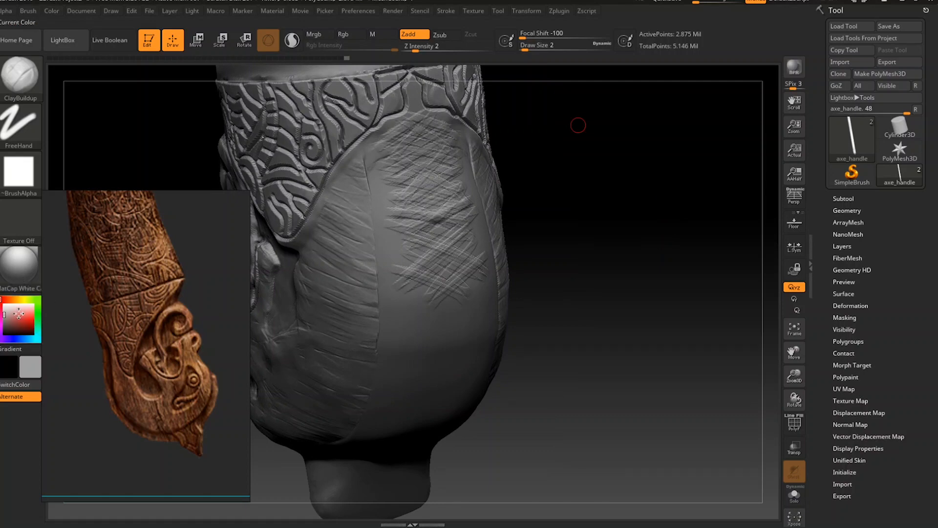
Set the active colour to white and add diagonal chevron grain strokes down the back of the handle head.
left_click(4, 305)
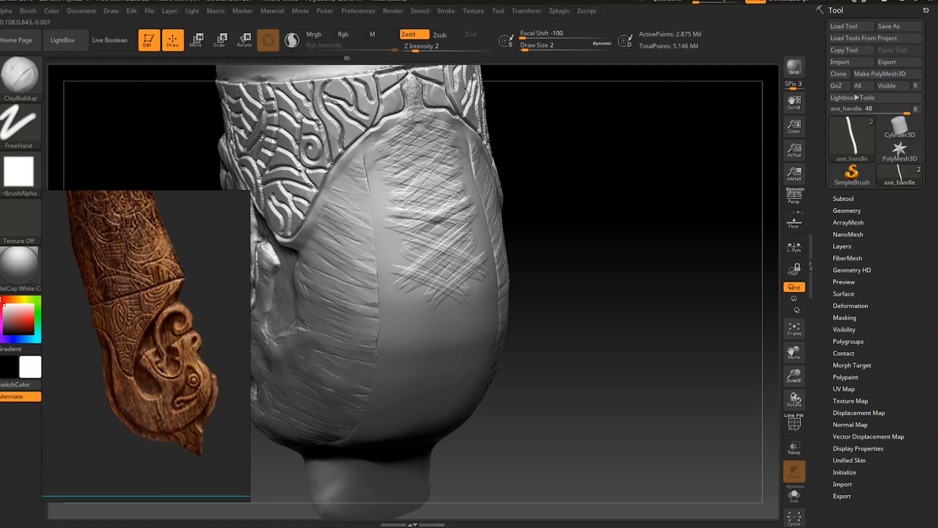
left_click_drag(377, 144, 408, 125)
mouse_move(366, 150)
left_mouse_down()
mouse_move(397, 123)
mouse_move(390, 128)
left_mouse_up()
mouse_move(359, 168)
left_mouse_down()
mouse_move(391, 140)
mouse_move(397, 147)
left_mouse_up()
left_click_drag(368, 203, 402, 167)
left_click_drag(372, 224, 398, 195)
left_click_drag(376, 247, 415, 223)
mouse_move(379, 276)
left_mouse_down()
mouse_move(423, 234)
mouse_move(426, 245)
left_mouse_up()
mouse_move(389, 315)
left_mouse_down()
mouse_move(435, 269)
mouse_move(442, 288)
left_mouse_up()
left_click_drag(408, 341, 449, 303)
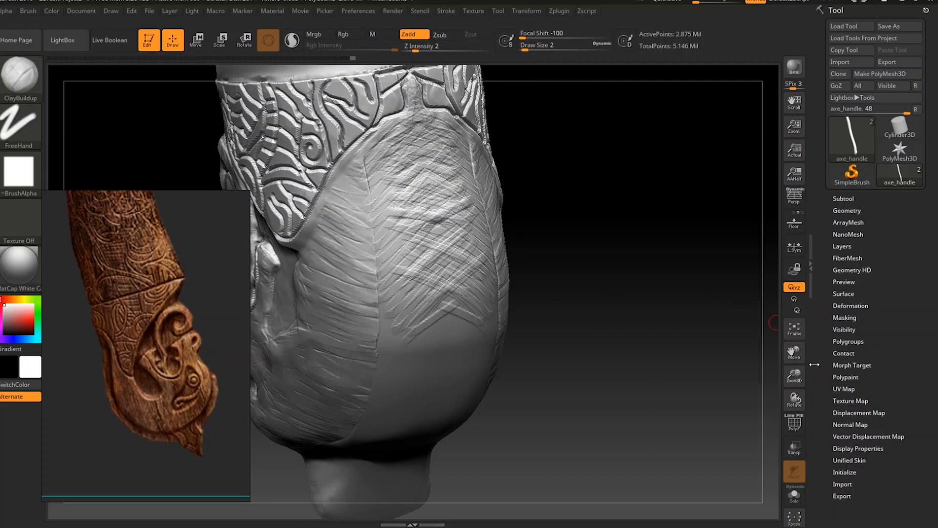
Cover the lower back of the handle head with broad crosshatched ClayBuildup strokes at draw size 8.
left_click_drag(795, 376, 796, 345)
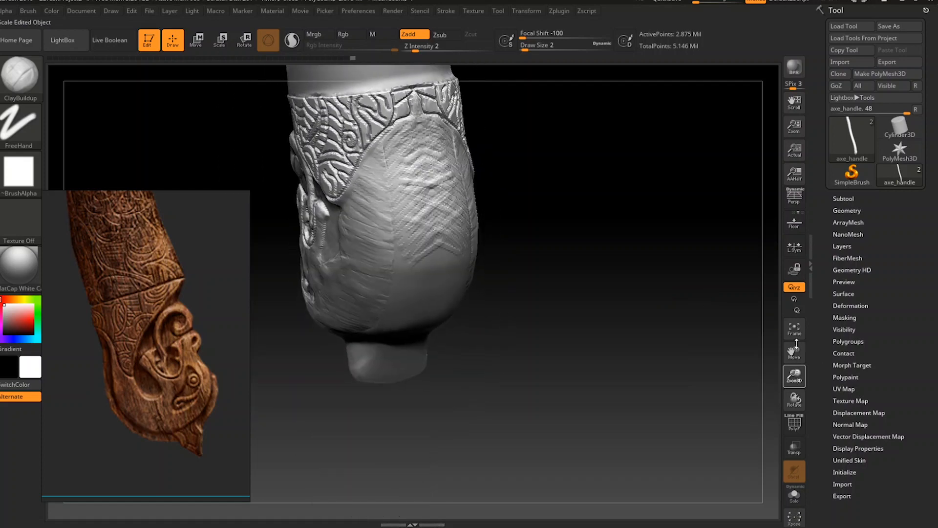
mouse_move(599, 299)
left_mouse_down()
mouse_move(591, 274)
mouse_move(592, 284)
left_mouse_up()
key("space")
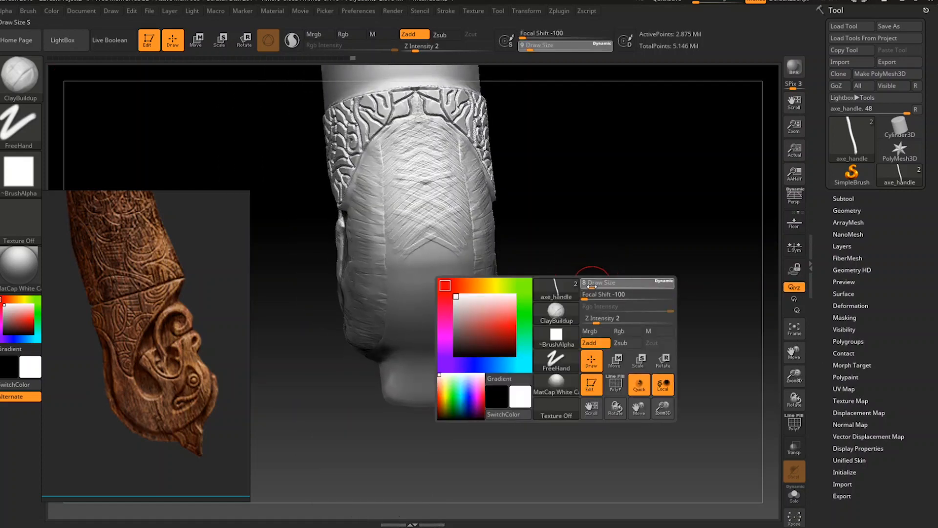
left_click_drag(464, 233, 394, 252)
mouse_move(467, 252)
left_mouse_down("alt")
mouse_move(406, 276)
mouse_move(464, 240)
left_mouse_up("alt")
left_click_drag(389, 267, 460, 245)
left_click_drag(393, 286, 460, 251)
mouse_move(395, 302)
left_mouse_down()
mouse_move(457, 259)
mouse_move(454, 269)
left_mouse_up()
mouse_move(400, 323)
left_mouse_down()
mouse_move(455, 278)
mouse_move(452, 291)
left_mouse_up()
left_click_drag(405, 347, 448, 323)
left_click_drag(442, 354, 403, 337)
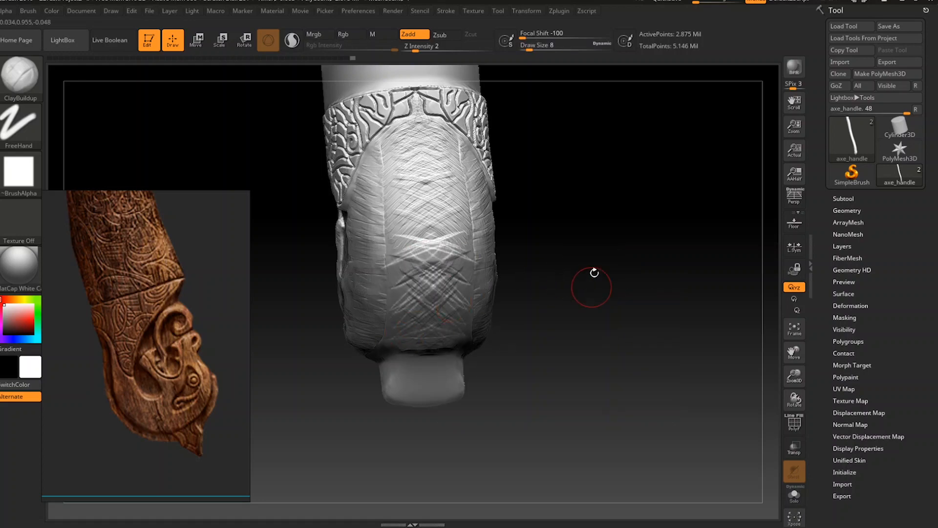
Add long lengthwise and diagonal clay strokes over the crosshatching on the back of the handle head.
left_click_drag(592, 287, 590, 205)
mouse_move(409, 374)
left_mouse_down()
mouse_move(461, 372)
mouse_move(458, 283)
mouse_move(422, 232)
left_mouse_up()
left_click_drag(591, 220, 450, 188)
mouse_move(404, 255)
left_mouse_down()
mouse_move(410, 348)
mouse_move(379, 229)
mouse_move(345, 183)
mouse_move(401, 289)
mouse_move(418, 293)
mouse_move(424, 337)
mouse_move(406, 223)
mouse_move(375, 207)
mouse_move(363, 161)
left_mouse_up()
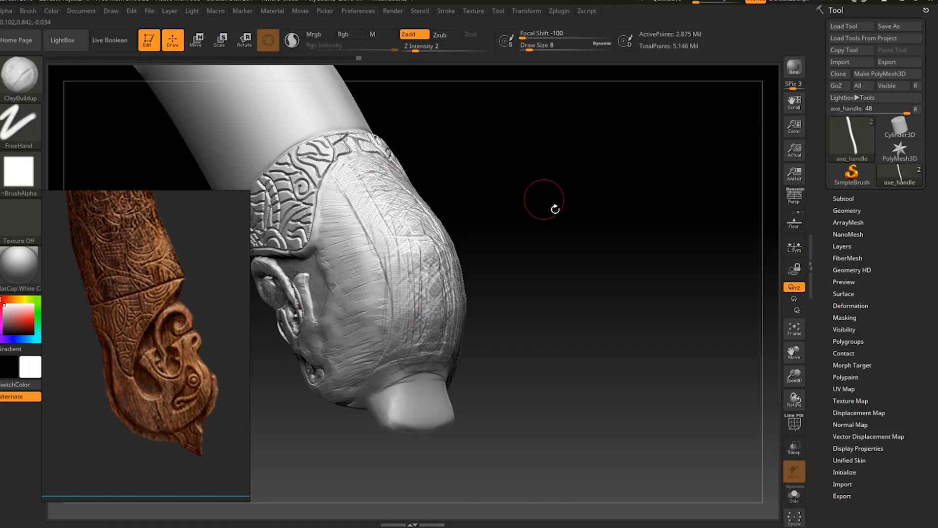
mouse_move(435, 260)
left_mouse_down()
mouse_move(419, 288)
mouse_move(424, 275)
left_mouse_up()
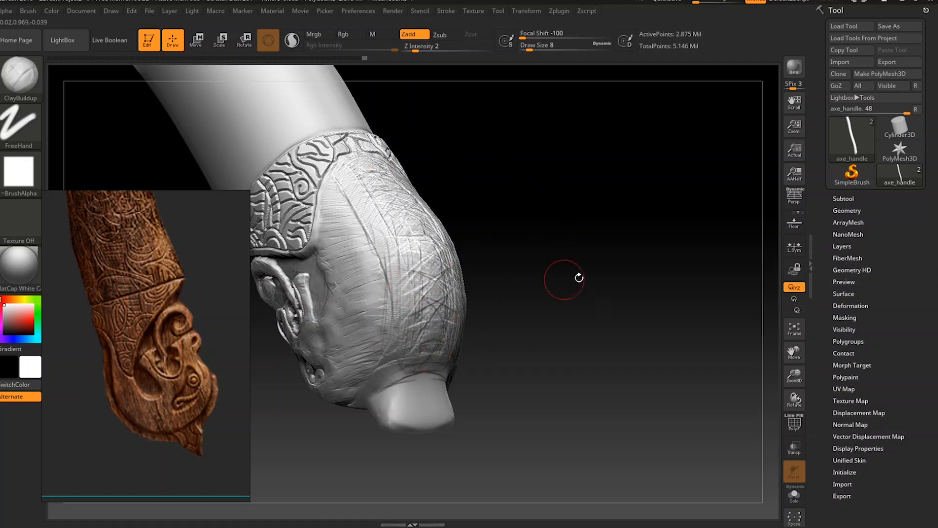
mouse_move(578, 275)
left_mouse_down()
mouse_move(561, 315)
mouse_move(569, 274)
left_mouse_up()
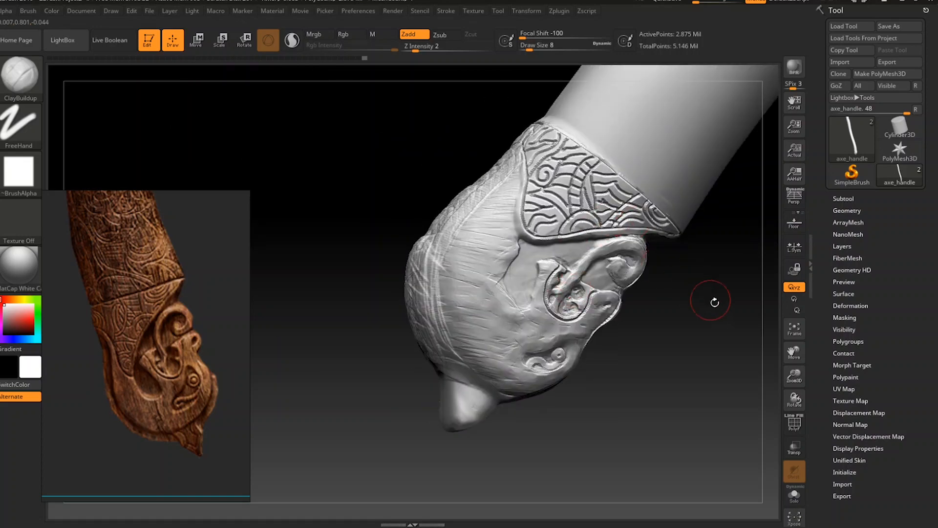
Flatten the surfaces of the pointed tip at the end of the handle head using TrimDynamic at draw size 7.
left_click_drag(798, 358, 816, 285)
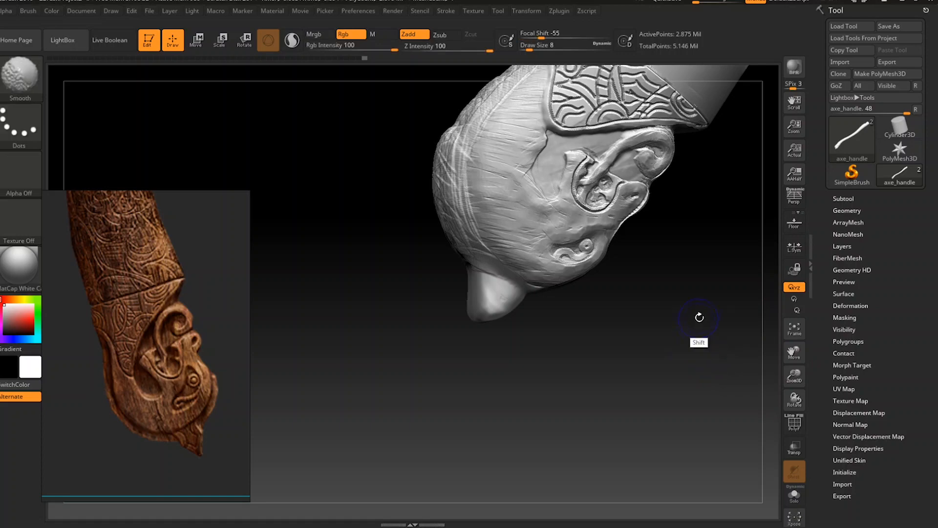
left_click_drag(698, 319, 724, 348)
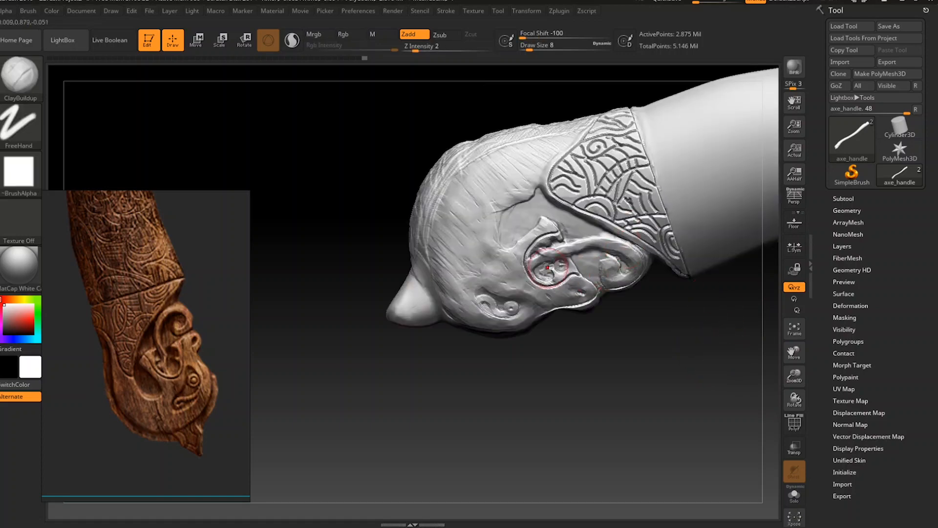
key("b")
key("t")
key("d")
key("space")
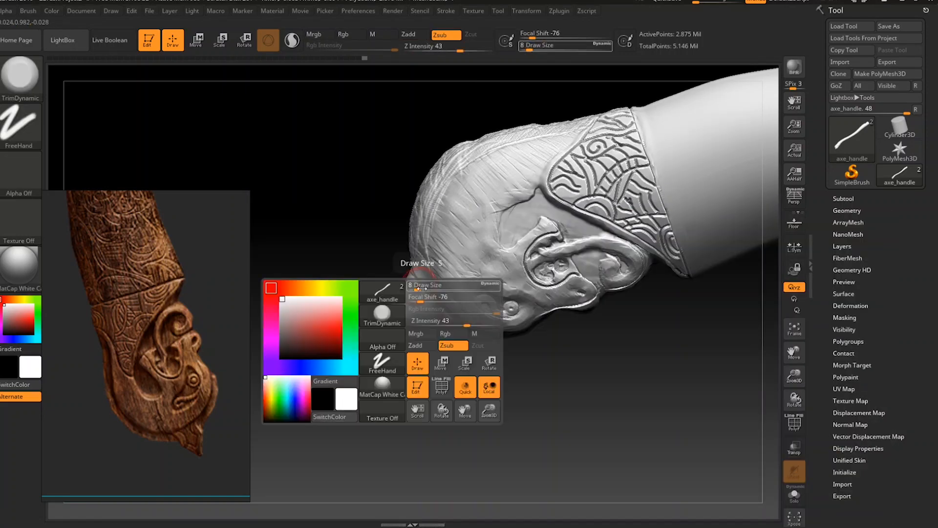
mouse_move(413, 291)
left_mouse_down()
mouse_move(421, 291)
mouse_move(416, 307)
mouse_move(428, 309)
mouse_move(416, 296)
mouse_move(434, 293)
left_mouse_up()
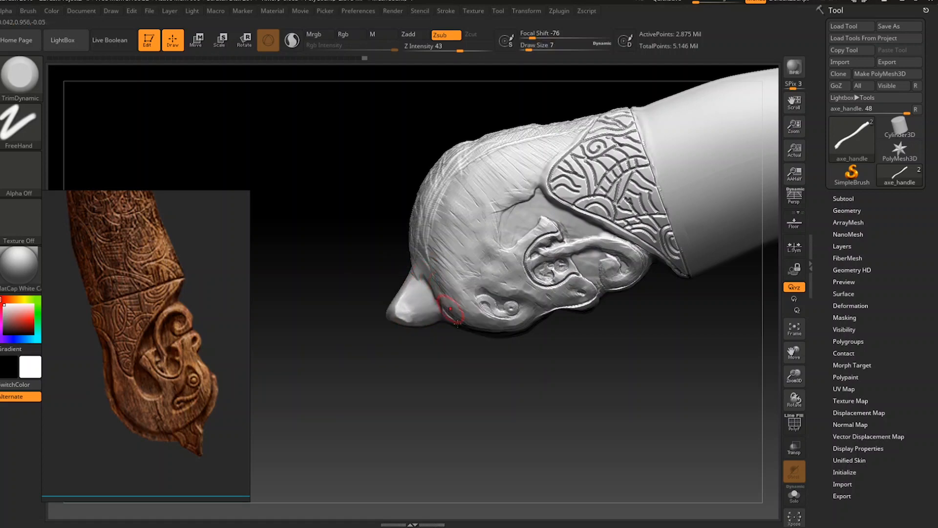
left_click_drag(472, 374, 462, 350)
left_click_drag(406, 318, 402, 325)
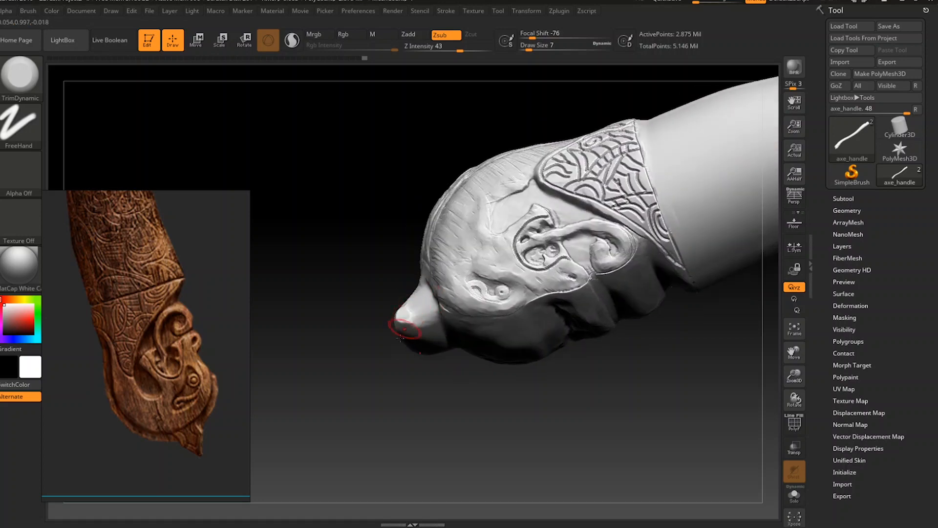
mouse_move(385, 357)
left_mouse_down()
mouse_move(381, 394)
mouse_move(401, 382)
left_mouse_up()
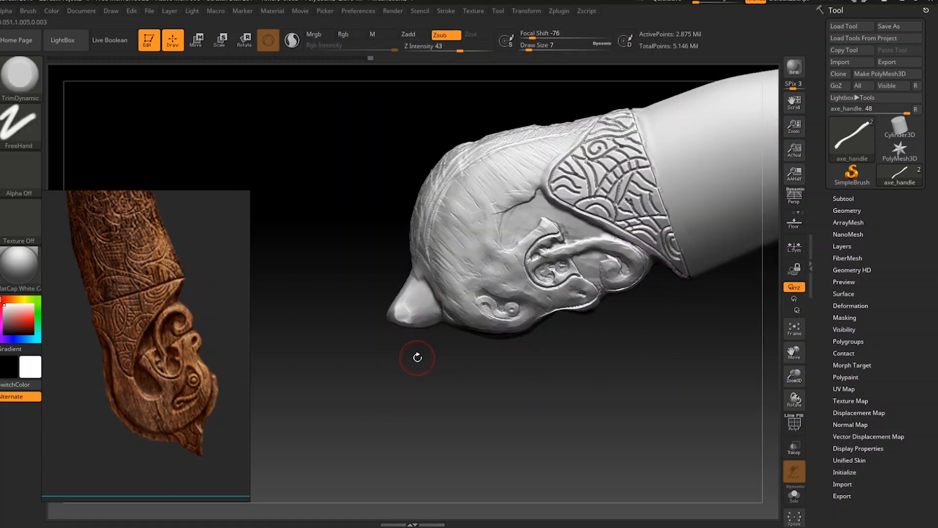
Engrave a jagged border line around the base of the pointed tip with DamStandard at draw size 1.
key("b")
key("d")
key("s")
key("space")
left_click_drag(442, 332, 436, 332)
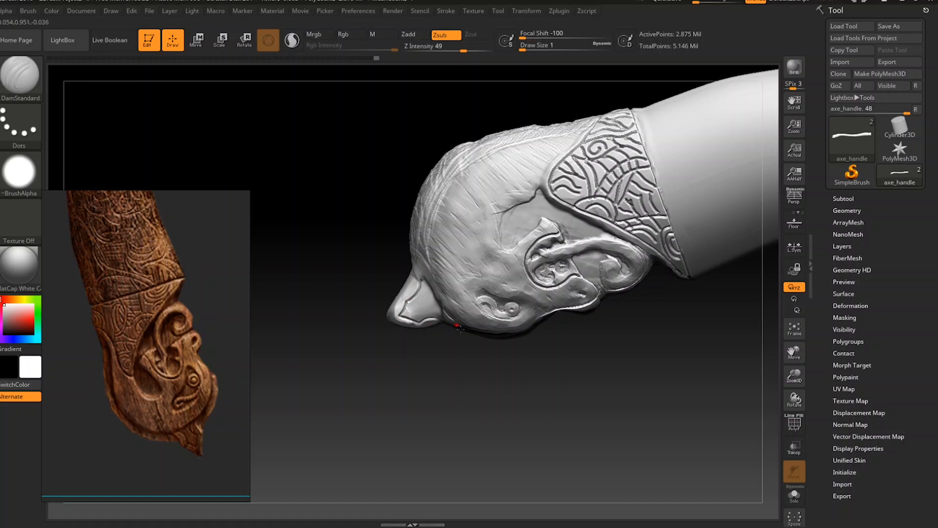
Engrave border lines along the edge between the head's carved side and its front face, and down the back ridge.
left_click_drag(486, 368, 481, 325)
left_click_drag(573, 403, 582, 376)
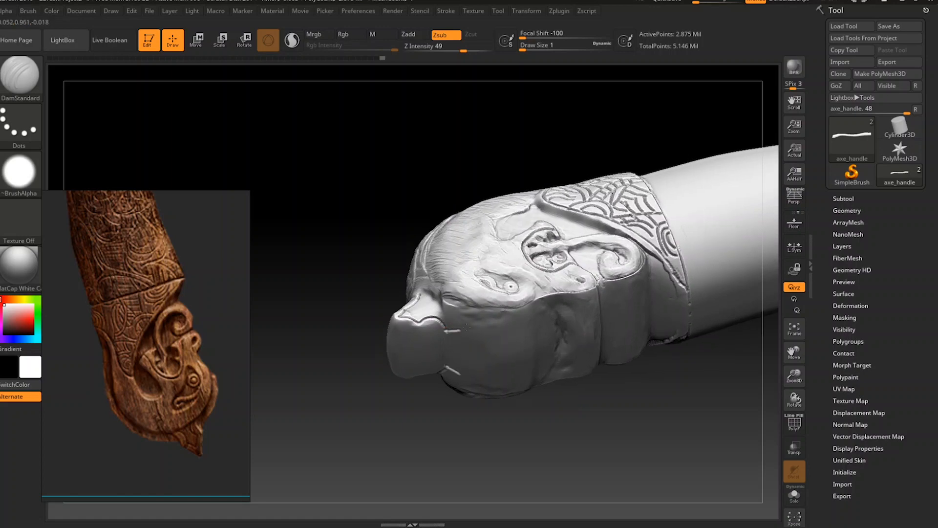
left_click_drag(467, 328, 523, 312)
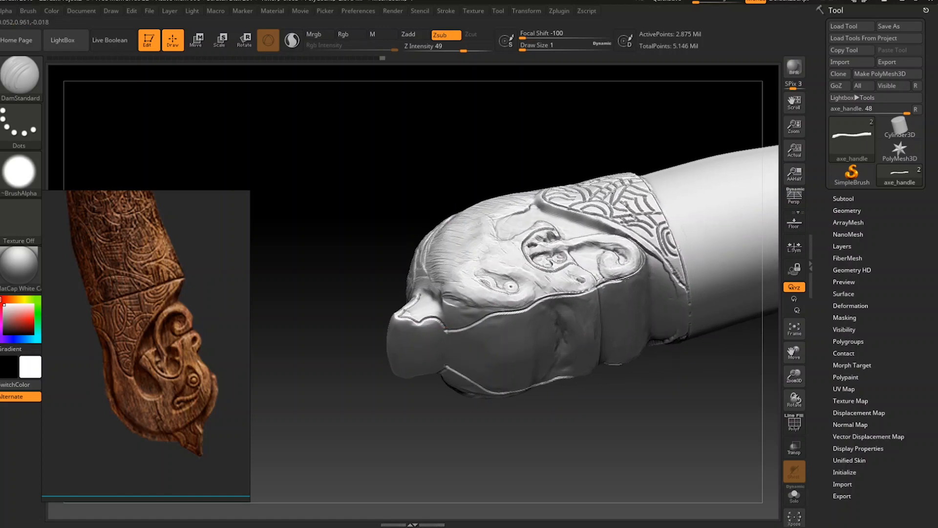
left_click_drag(601, 433, 473, 279)
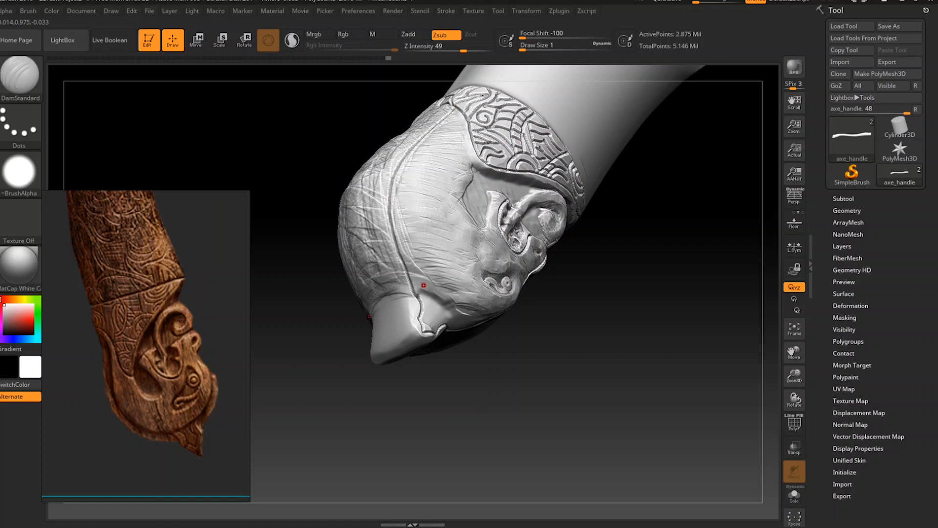
left_click_drag(648, 276, 696, 188)
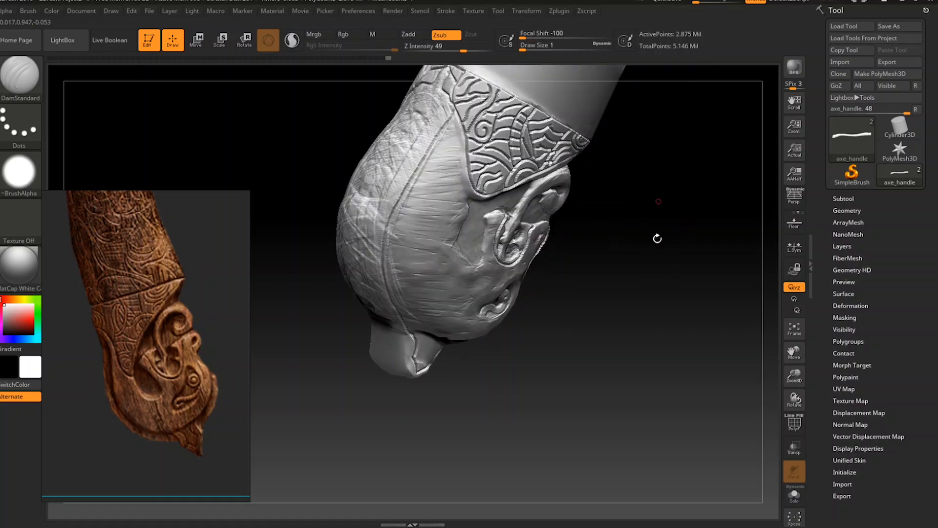
left_click_drag(657, 238, 693, 192)
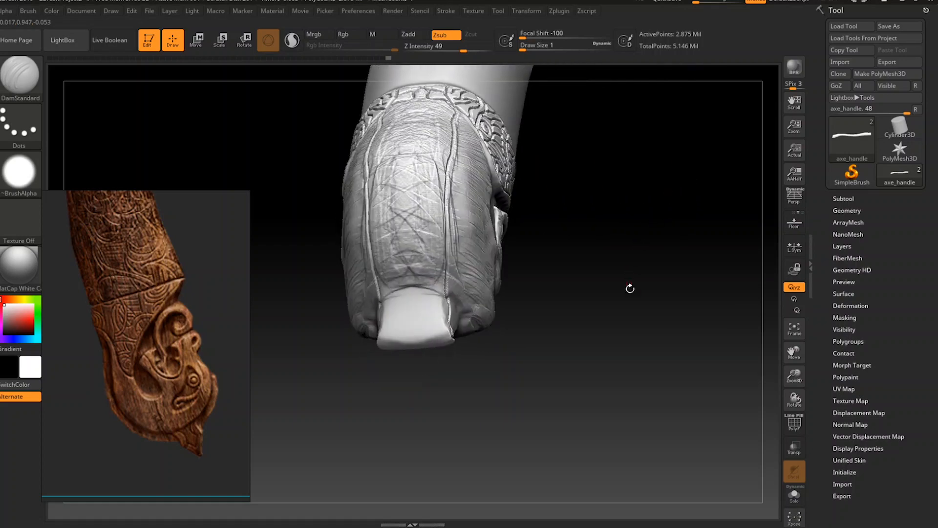
Crosshatch the back of the pointed tip with ClayBuildup grain strokes at draw size 6.
left_click_drag(630, 288, 643, 329, "shift")
key("b")
key("c")
key("b")
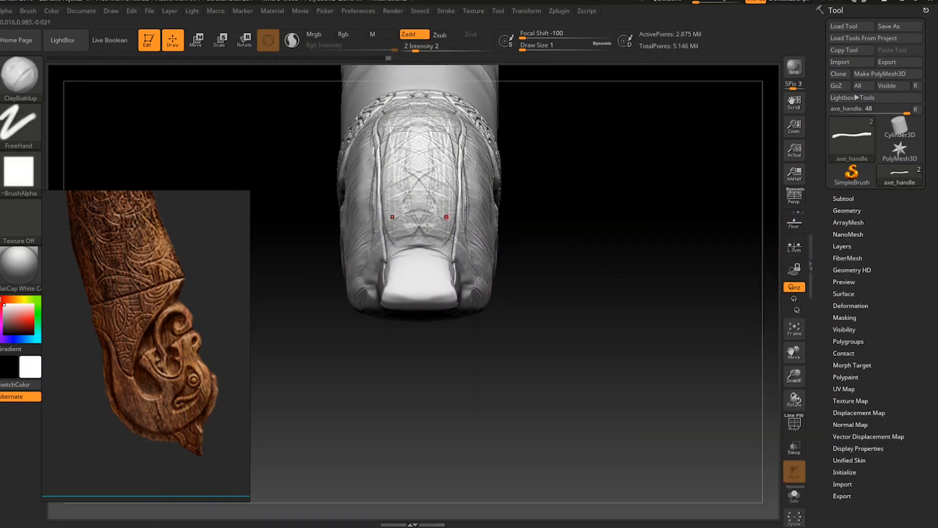
key("space")
left_click_drag(423, 261, 435, 297)
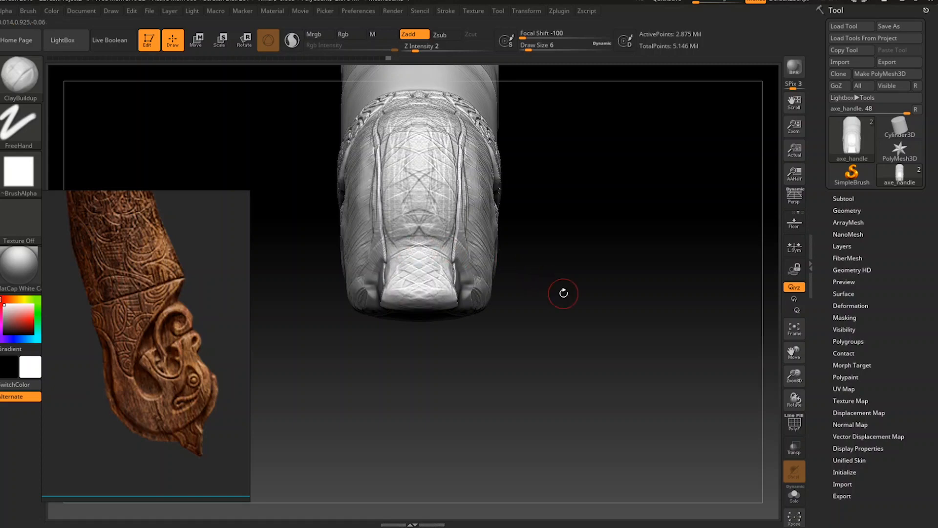
Cover the front faces of the pointed tip and upper head with crosshatched ClayBuildup grain strokes.
left_click_drag(562, 291, 554, 137)
left_click_drag(536, 231, 568, 146)
mouse_move(419, 265)
left_mouse_down()
mouse_move(430, 286)
mouse_move(416, 294)
mouse_move(410, 368)
mouse_move(425, 388)
mouse_move(411, 374)
mouse_move(440, 391)
mouse_move(452, 372)
mouse_move(430, 407)
left_mouse_up()
left_click_drag(542, 358, 541, 323)
left_click_drag(440, 376, 377, 430)
mouse_move(377, 399)
left_mouse_down()
mouse_move(358, 451)
mouse_move(406, 470)
mouse_move(368, 440)
left_mouse_up()
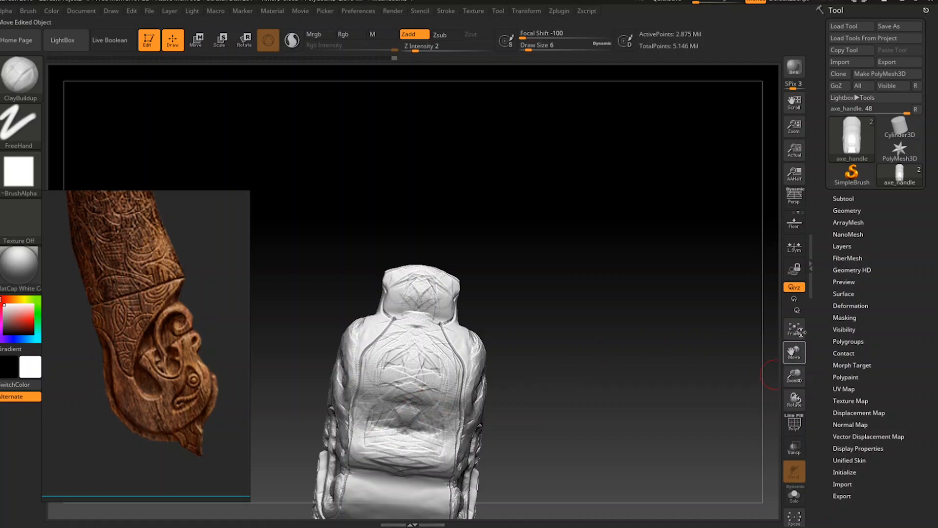
Add crosshatched clay strokes to the smooth lower front of the head, down to the collar.
left_click_drag(795, 352, 838, 218)
left_click_drag(478, 237, 509, 247)
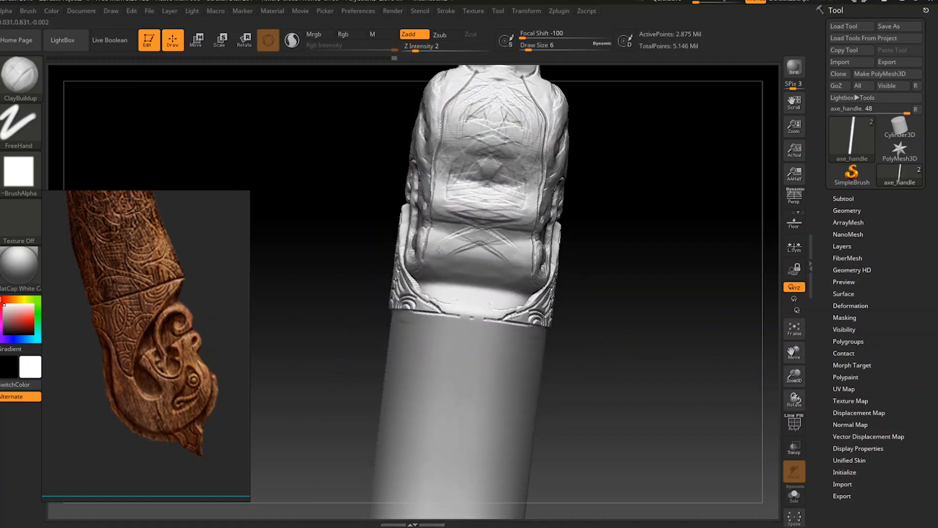
left_click_drag(430, 225, 525, 267)
mouse_move(440, 256)
left_mouse_down()
mouse_move(477, 255)
mouse_move(469, 288)
mouse_move(481, 315)
mouse_move(435, 283)
mouse_move(448, 254)
mouse_move(482, 222)
mouse_move(490, 165)
left_mouse_up()
mouse_move(638, 144)
left_mouse_down()
mouse_move(658, 176)
mouse_move(680, 165)
mouse_move(542, 98)
left_mouse_up()
Extend the ClayBuildup grain strokes over the pointed tip and the carved side of the head at draw size 6.
left_click_drag(795, 352, 797, 486)
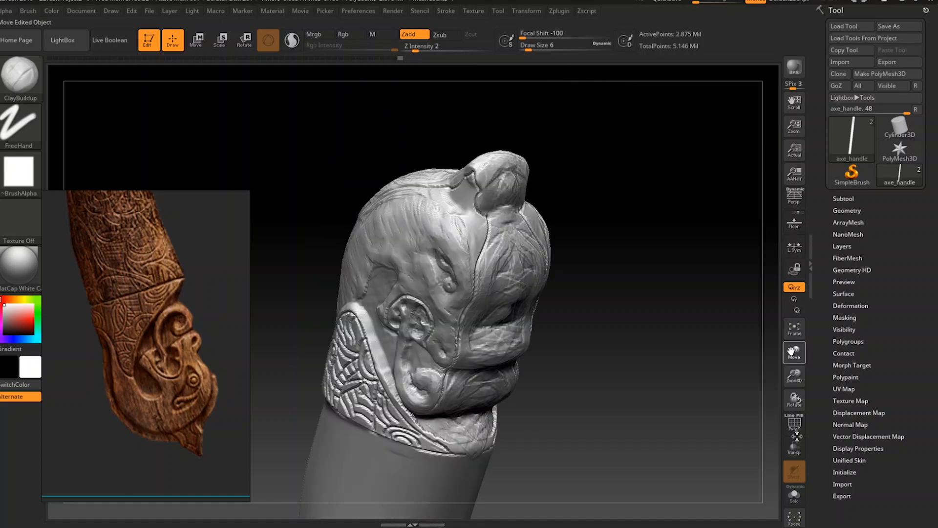
left_click_drag(743, 329, 759, 329)
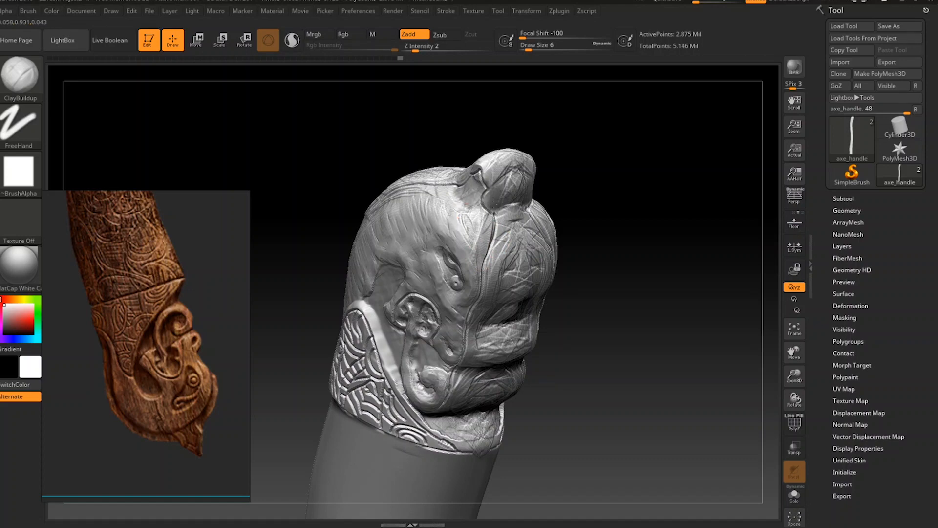
mouse_move(638, 186)
left_mouse_down()
mouse_move(670, 171)
mouse_move(641, 278)
left_mouse_up()
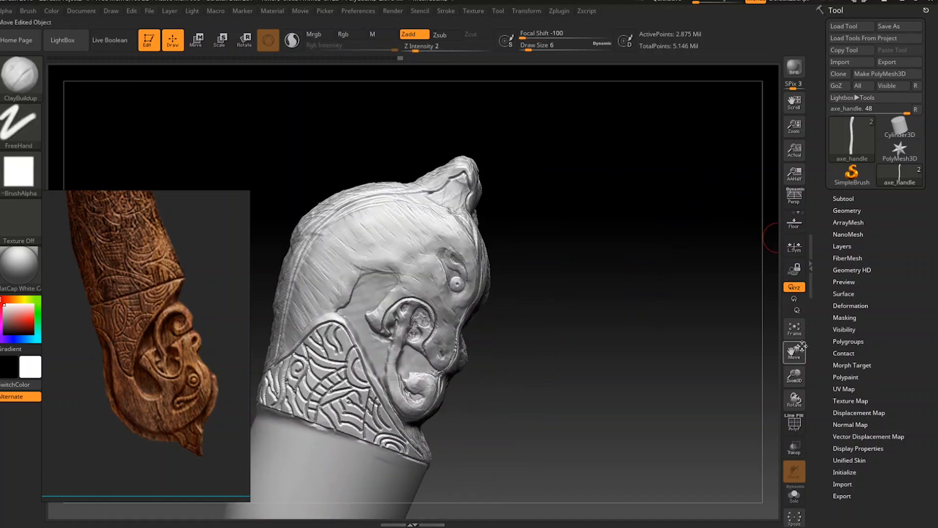
left_click_drag(797, 353, 862, 311)
mouse_move(486, 214)
left_mouse_down("alt")
mouse_move(456, 229)
mouse_move(454, 252)
mouse_move(475, 257)
mouse_move(487, 228)
mouse_move(485, 238)
mouse_move(457, 233)
mouse_move(463, 238)
left_mouse_up("alt")
Adjust the ClayBuildup draw size and brush strokes over the broad side surface above the collar panel.
key("b")
key("t")
key("d")
key("b")
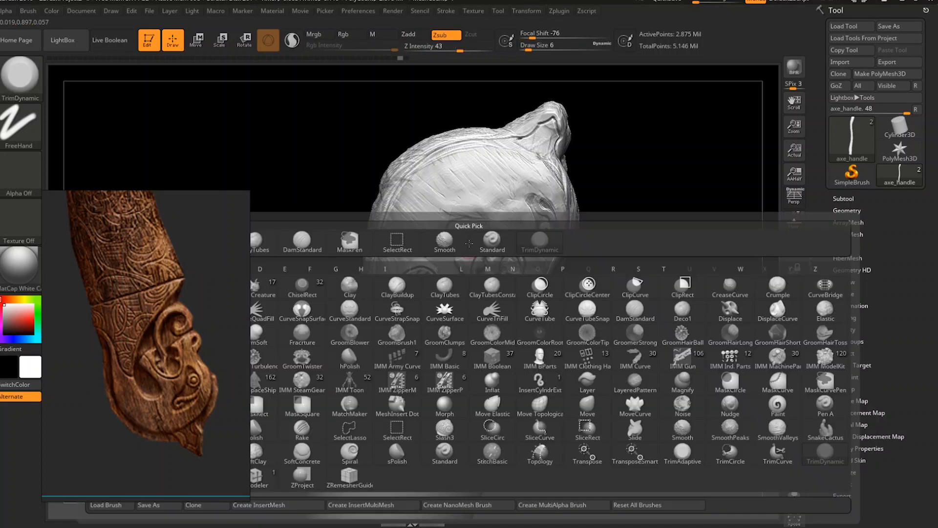
key("c")
key("b")
key("space")
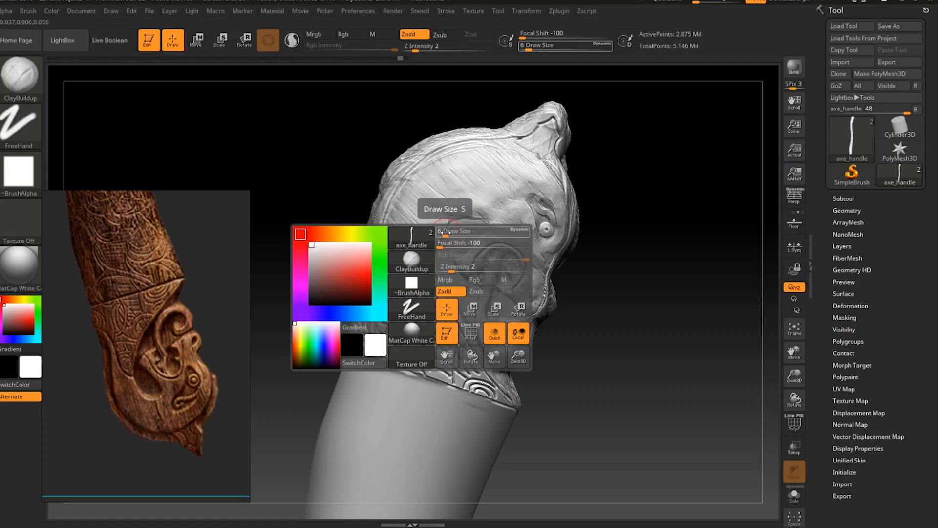
mouse_move(452, 236)
left_mouse_down()
mouse_move(429, 237)
mouse_move(452, 215)
mouse_move(428, 241)
mouse_move(466, 209)
mouse_move(492, 232)
left_mouse_up()
mouse_move(427, 248)
left_mouse_down()
mouse_move(374, 293)
mouse_move(395, 245)
mouse_move(382, 237)
mouse_move(386, 274)
mouse_move(451, 213)
mouse_move(435, 221)
mouse_move(456, 188)
mouse_move(442, 170)
left_mouse_up()
Flatten the surface between the collar panel and the curled ornament using TrimDynamic at draw size 6.
key("b")
key("t")
key("d")
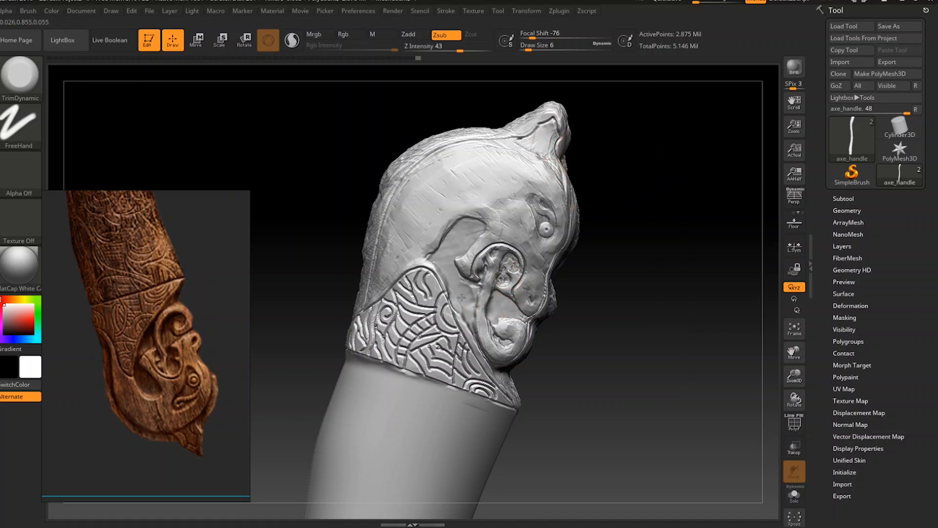
mouse_move(462, 297)
left_mouse_down()
mouse_move(465, 286)
mouse_move(477, 306)
mouse_move(470, 293)
left_mouse_up()
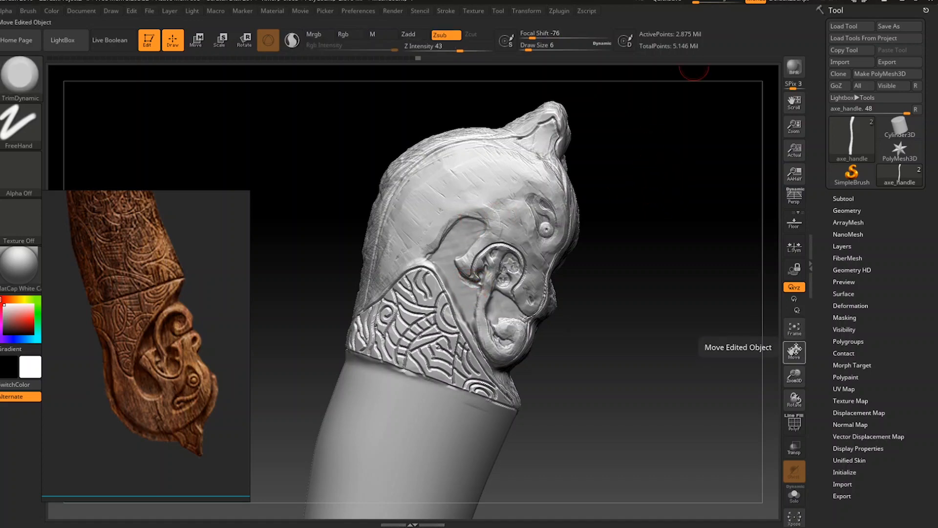
left_click_drag(796, 349, 808, 333)
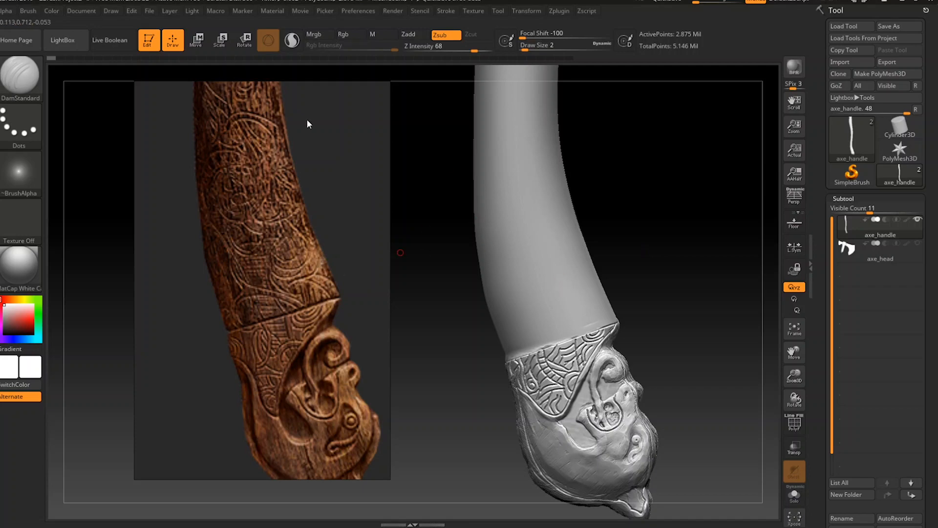
Move the reference window over the handle and enlarge its image around the carved shaft.
mouse_move(231, 201)
left_mouse_down()
mouse_move(336, 193)
mouse_move(218, 201)
mouse_move(469, 182)
mouse_move(318, 203)
mouse_move(489, 174)
mouse_move(486, 184)
left_mouse_up()
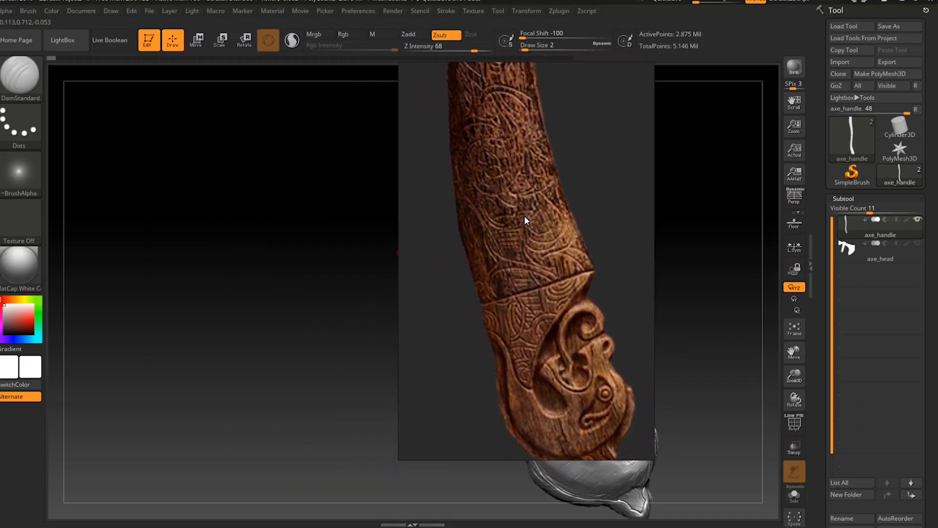
left_click_drag(524, 215, 529, 267)
scroll(533, 233, "down", 3)
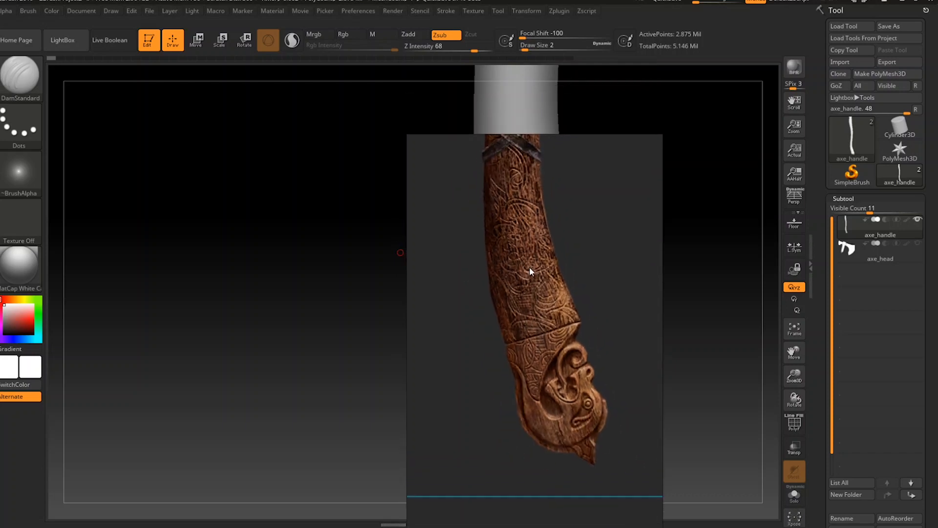
scroll(524, 232, "up", 5)
mouse_move(534, 320)
left_mouse_down()
mouse_move(533, 333)
mouse_move(561, 308)
mouse_move(536, 275)
mouse_move(550, 298)
left_mouse_up()
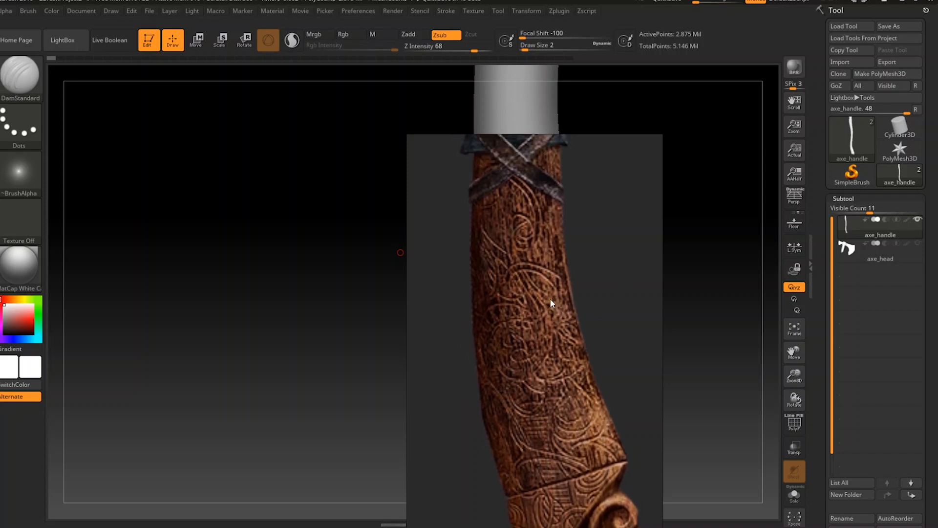
right_click_drag(550, 298, 494, 216)
Lower the reference window's Master Opacity to slightly above half in its colour settings and close the settings.
right_click(494, 218)
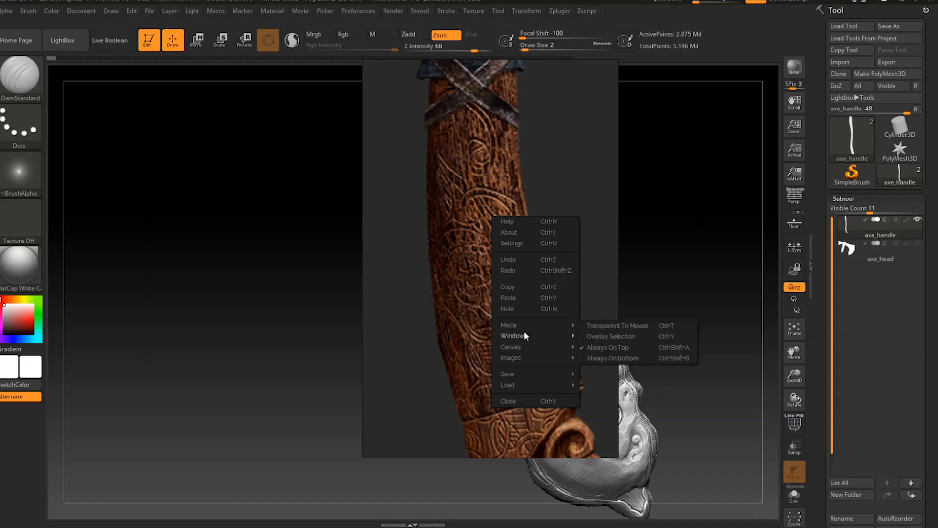
left_click(520, 245)
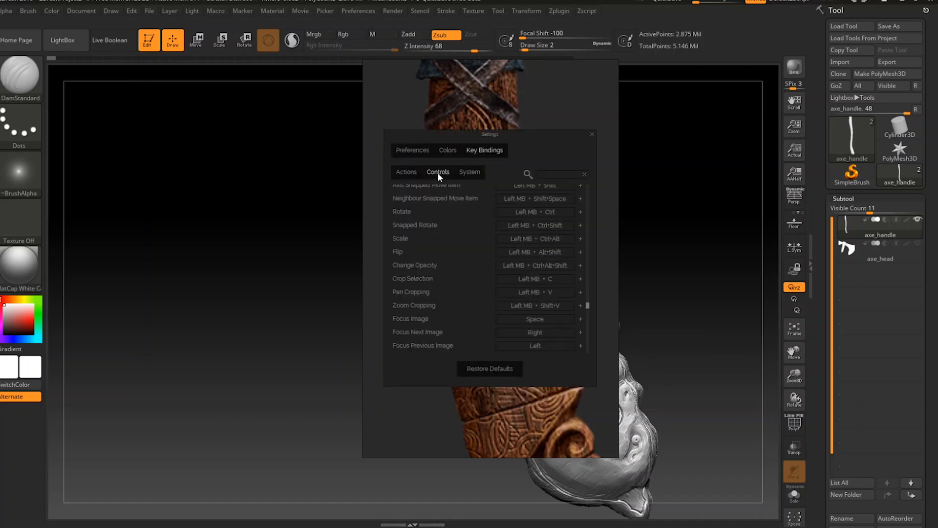
left_click(444, 151)
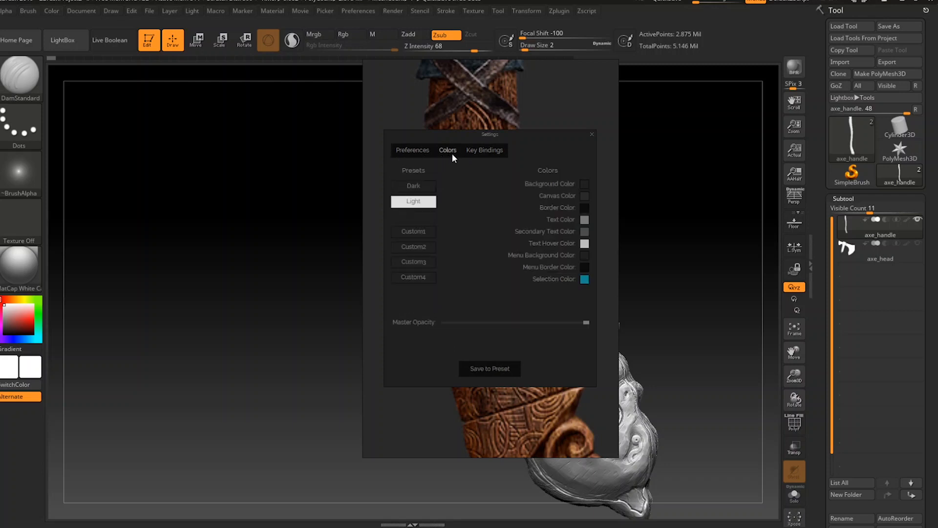
left_click(520, 322)
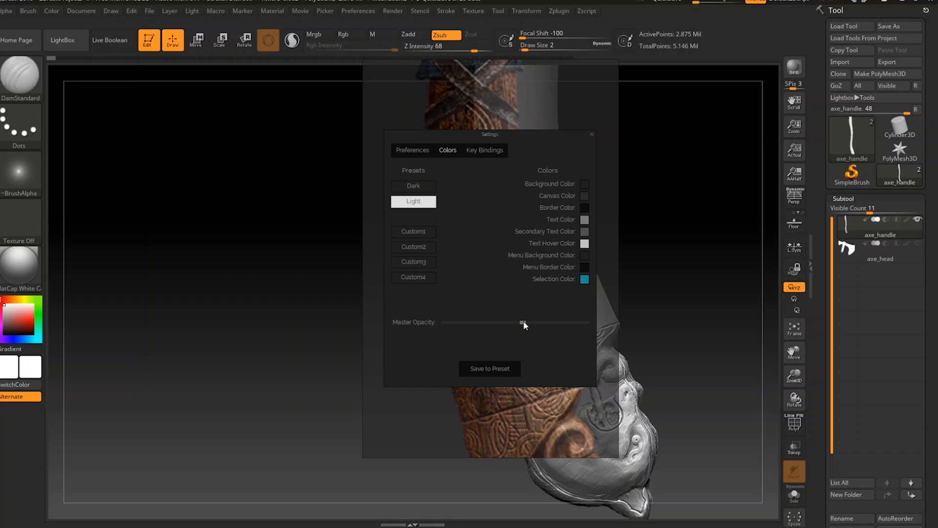
mouse_move(524, 322)
left_mouse_down()
mouse_move(556, 321)
mouse_move(527, 323)
left_mouse_up()
left_click(592, 135)
Pan and scale the reference image so its carved shaft lines up with the handle's shaft.
mouse_move(475, 289)
left_mouse_down()
mouse_move(490, 295)
mouse_move(479, 286)
left_mouse_up()
right_click_drag(479, 286, 510, 234)
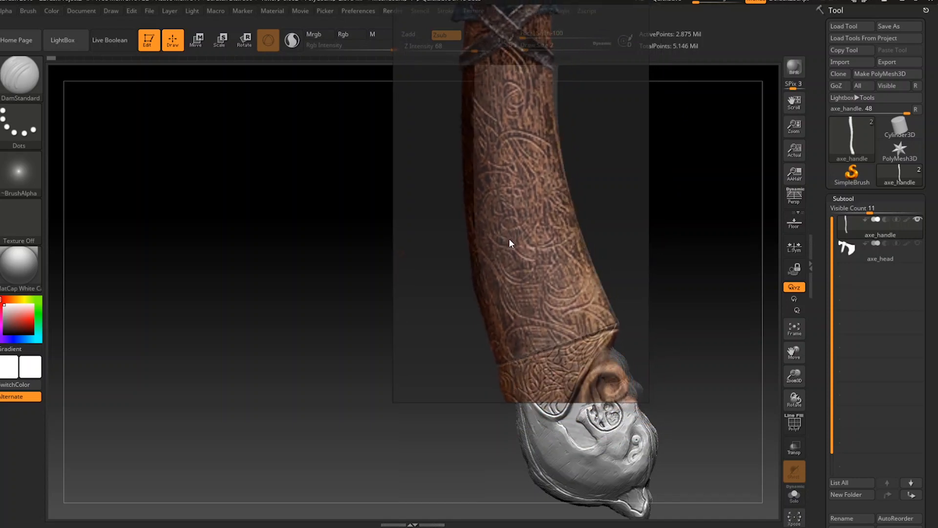
left_click_drag(509, 234, 530, 245)
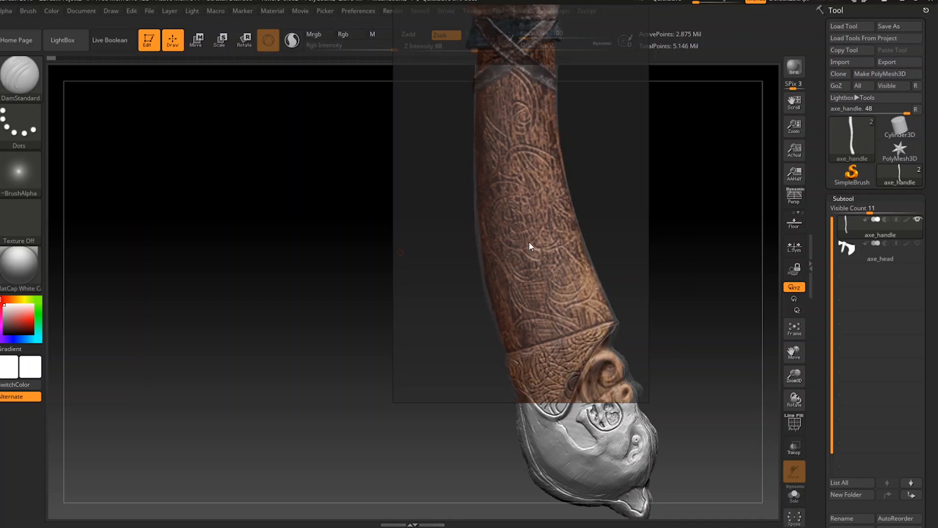
scroll(529, 241, "up", 1)
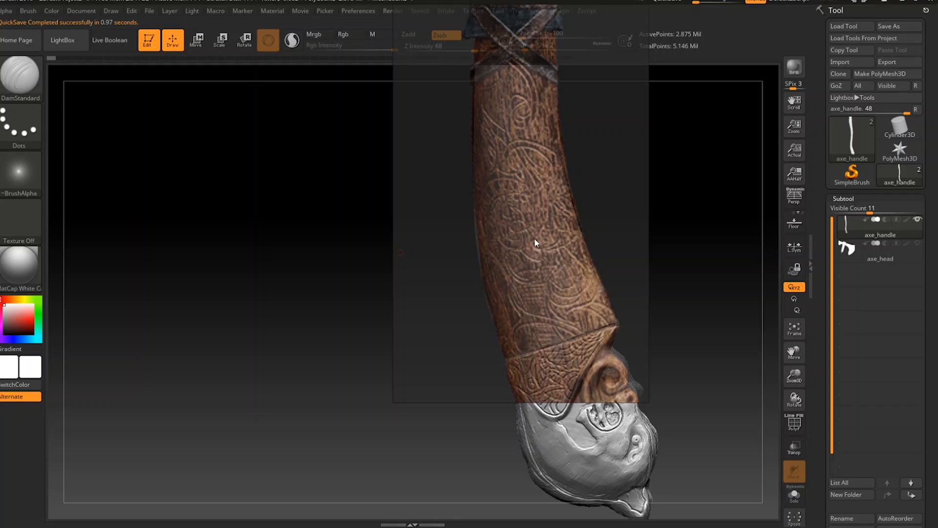
Set the reference window's mode to Transparent To Mouse.
right_click(512, 258)
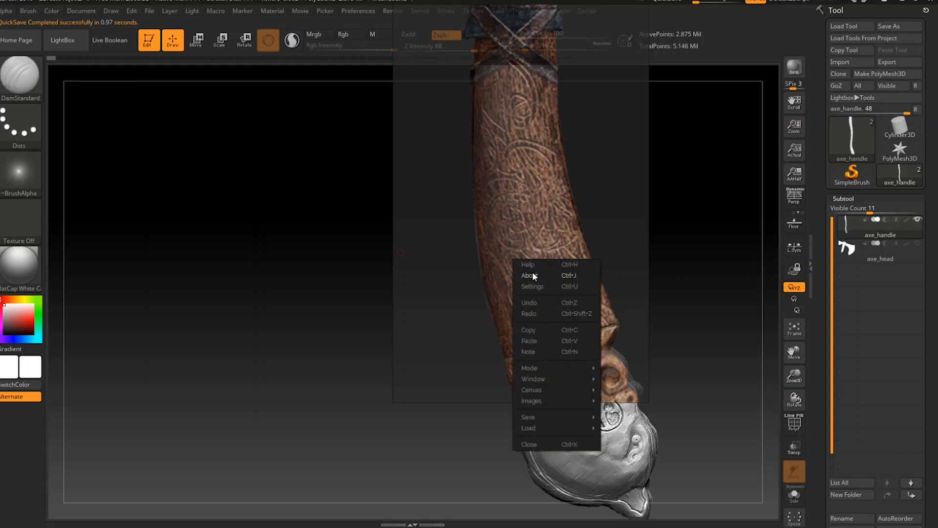
mouse_move(537, 370)
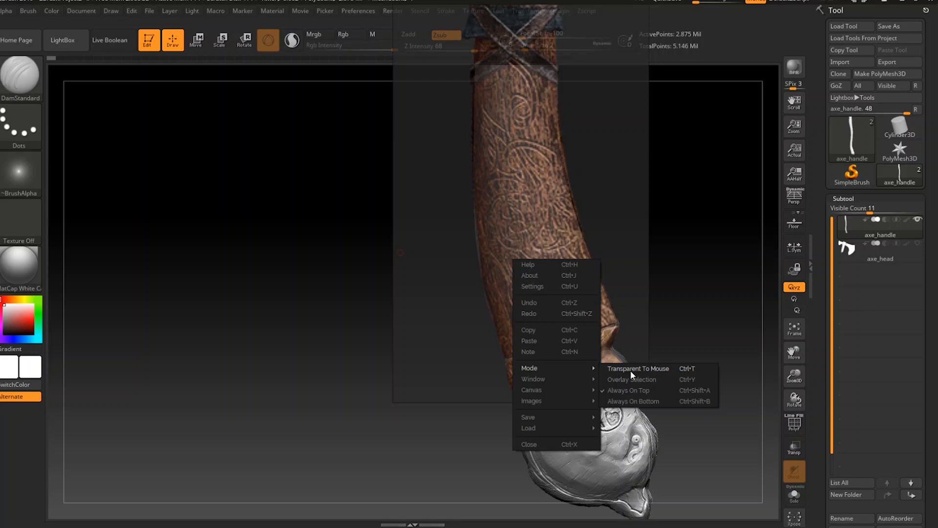
left_click(631, 371)
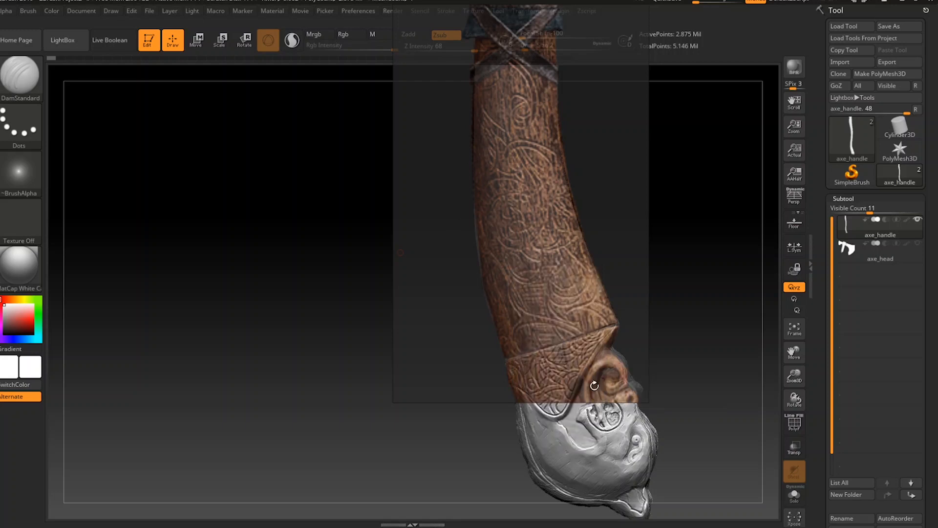
mouse_move(580, 410)
left_mouse_down()
mouse_move(600, 462)
mouse_move(631, 447)
left_mouse_up()
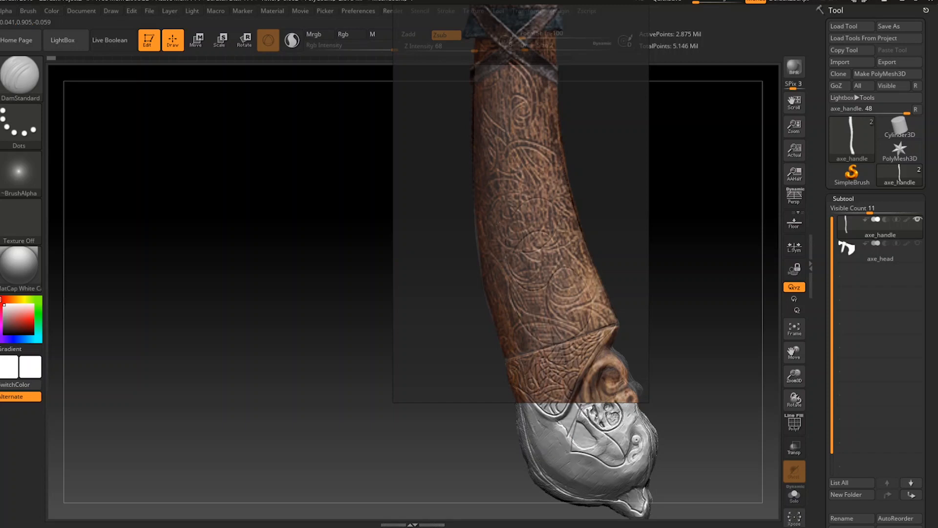
mouse_move(492, 206)
left_mouse_down()
mouse_move(550, 243)
mouse_move(562, 290)
left_mouse_up()
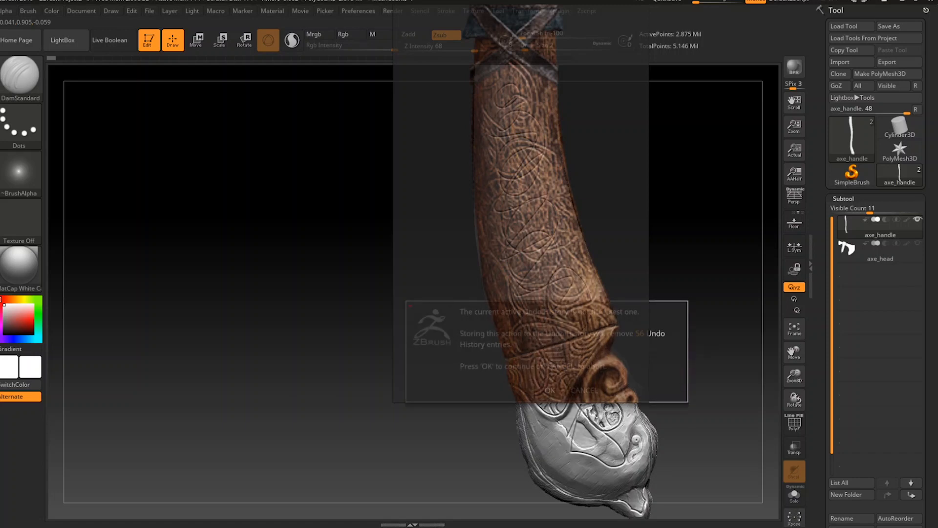
left_click(557, 389)
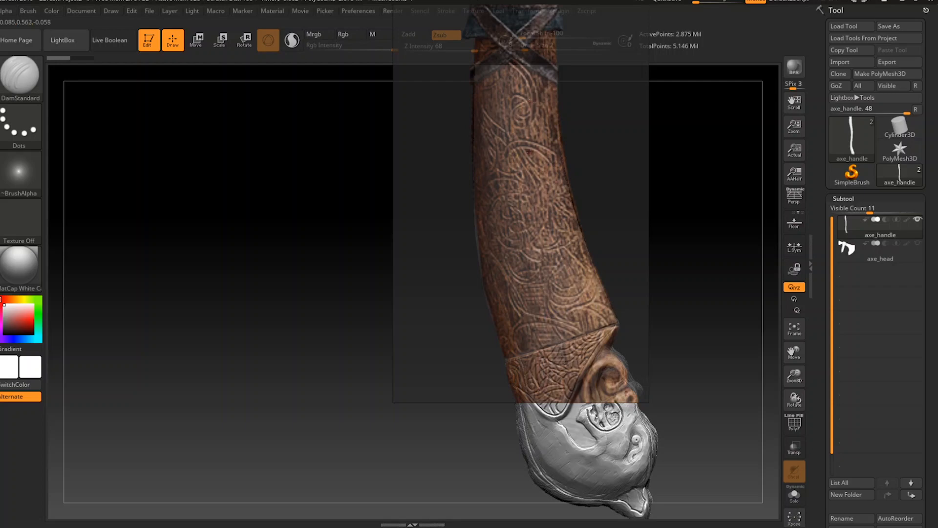
Try to trace the reference's double arc and the curl above it on the upper shaft with DamStandard.
left_click_drag(539, 143, 546, 145)
key("ctrl+z")
mouse_move(551, 139)
left_mouse_down()
mouse_move(517, 141)
mouse_move(544, 151)
left_mouse_up()
key("ctrl+z")
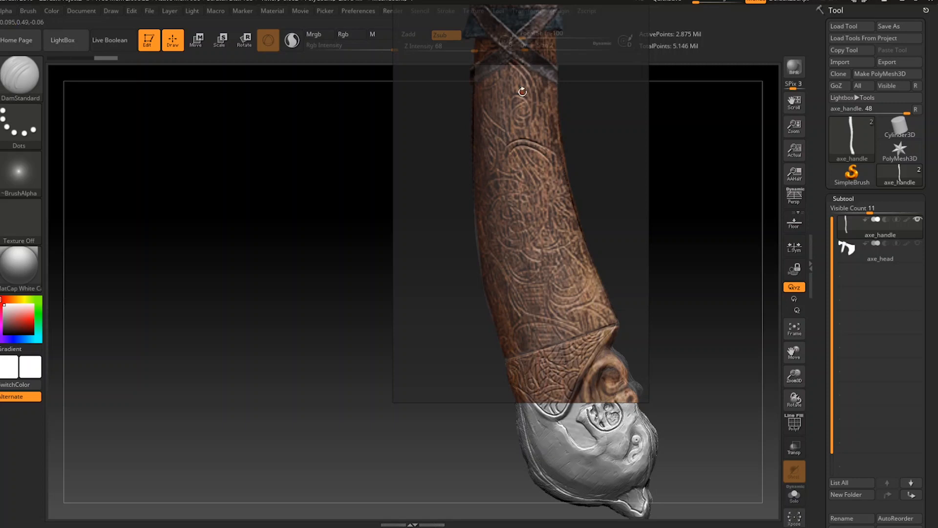
mouse_move(516, 107)
left_mouse_down()
mouse_move(521, 119)
mouse_move(531, 98)
mouse_move(541, 106)
mouse_move(524, 98)
mouse_move(541, 109)
left_mouse_up()
key("ctrl+z")
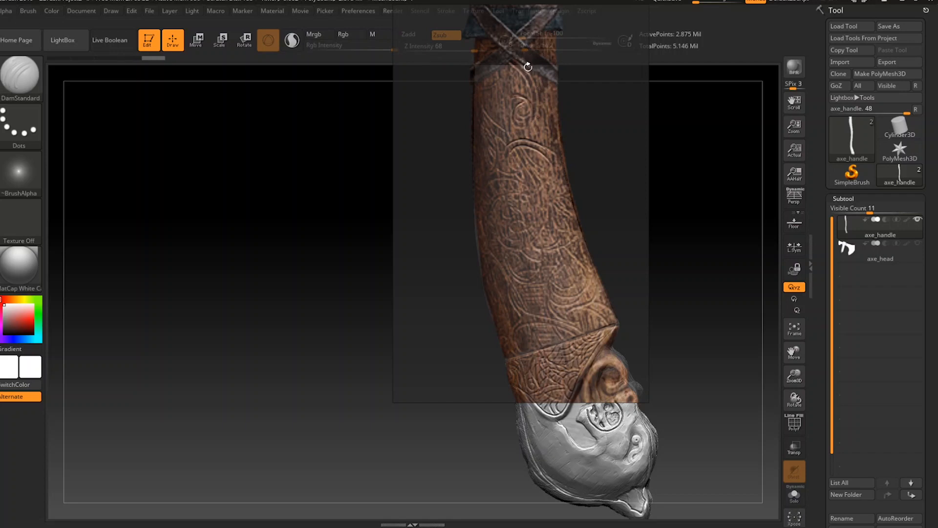
key("alt")
mouse_move(515, 69)
left_mouse_down("alt")
mouse_move(532, 88)
mouse_move(536, 117)
left_mouse_up("alt")
key("ctrl+z")
left_click_drag(516, 61, 539, 120, "alt")
Check the shaft beside the reference, realign the overlay with the handle, and undo the trial engraving strokes.
left_click_drag(590, 141, 416, 167)
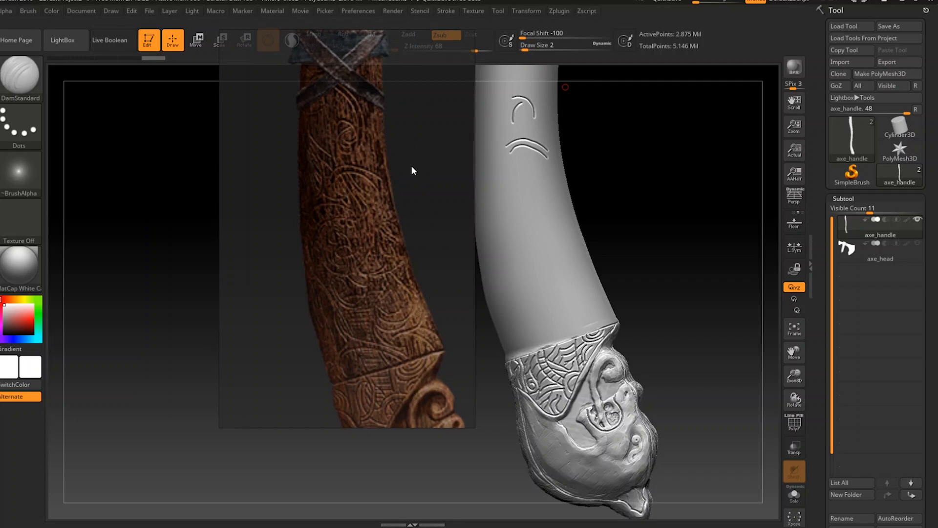
left_click_drag(412, 168, 604, 148)
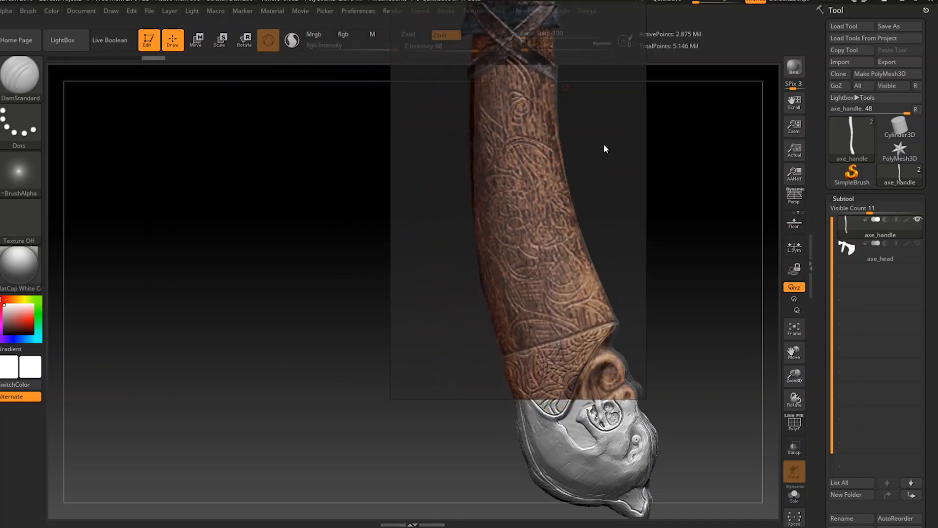
mouse_move(603, 145)
left_mouse_down()
mouse_move(594, 142)
mouse_move(584, 166)
left_mouse_up()
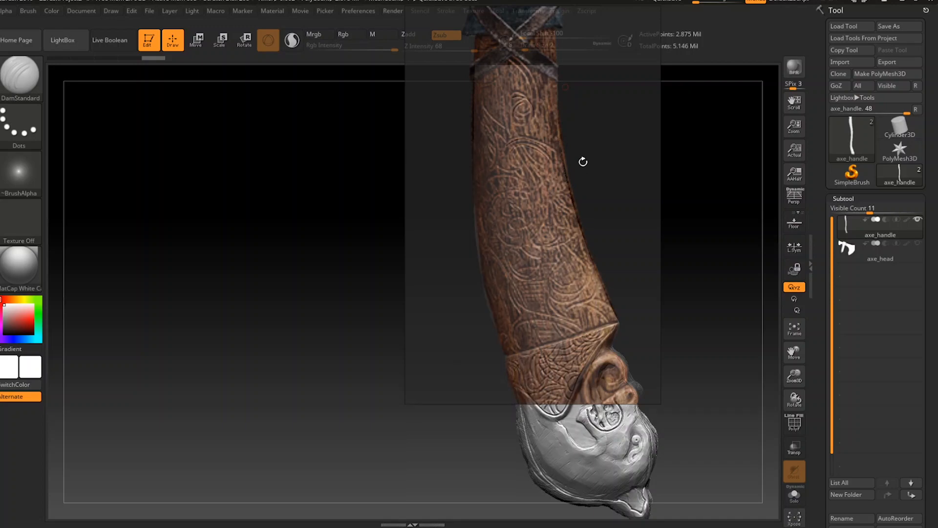
key("ctrl")
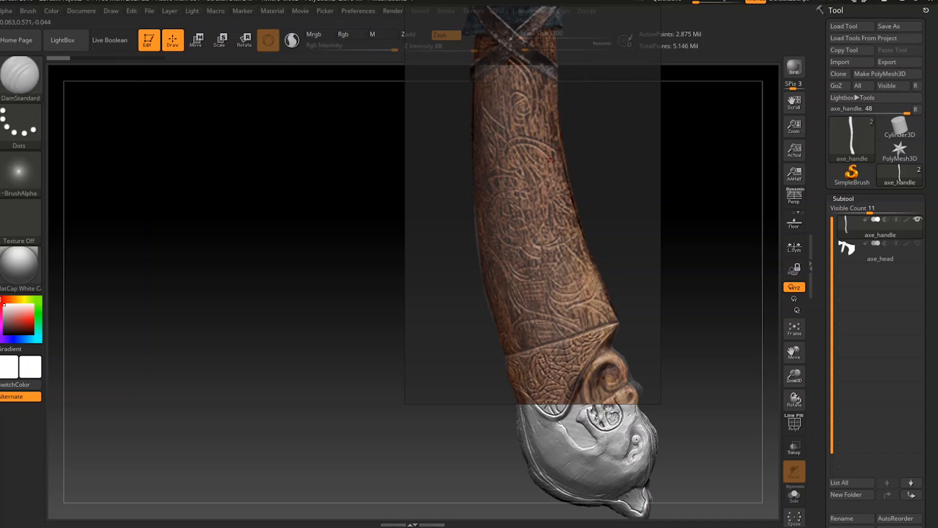
Engrave the large double arc and the small curl above it on the upper shaft, redoing misplaced strokes.
mouse_move(518, 142)
left_mouse_down()
mouse_move(506, 151)
mouse_move(555, 150)
left_mouse_up()
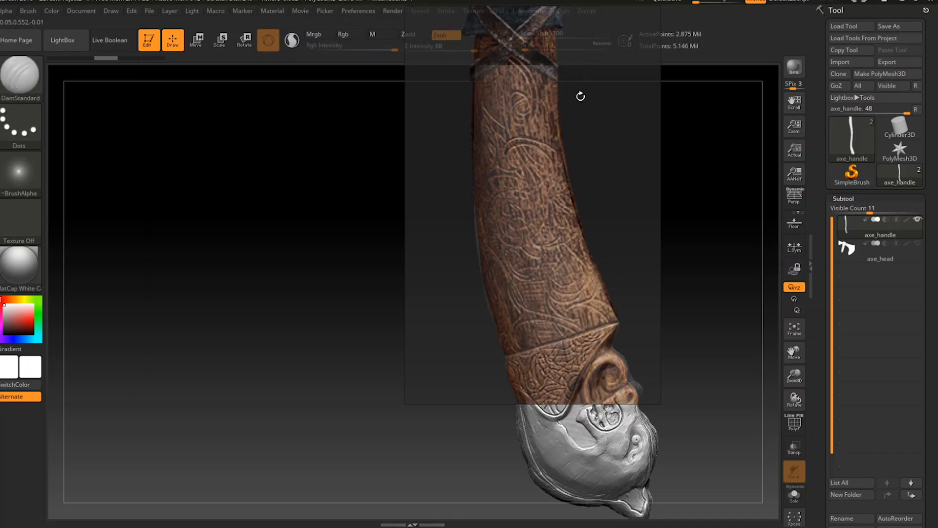
key("ctrl+z")
left_click_drag(528, 141, 510, 148)
key("ctrl+z")
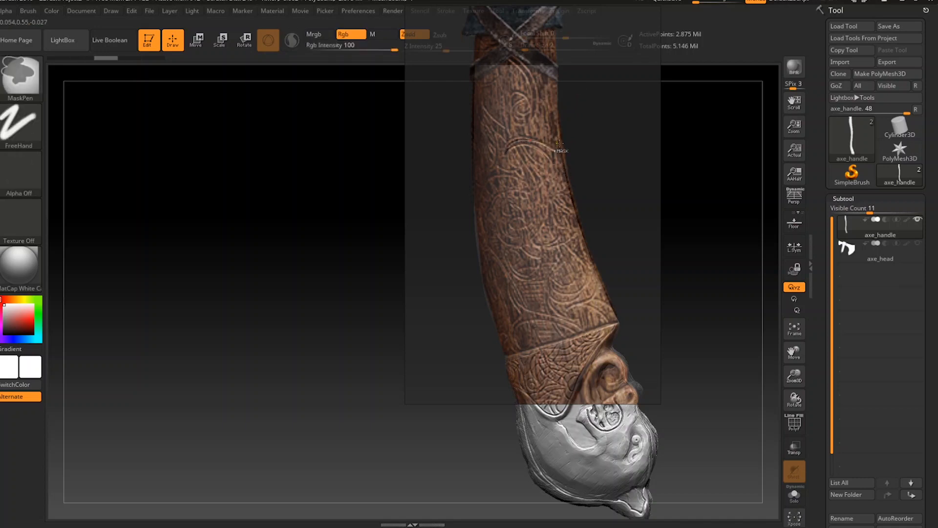
left_click_drag(521, 137, 508, 149)
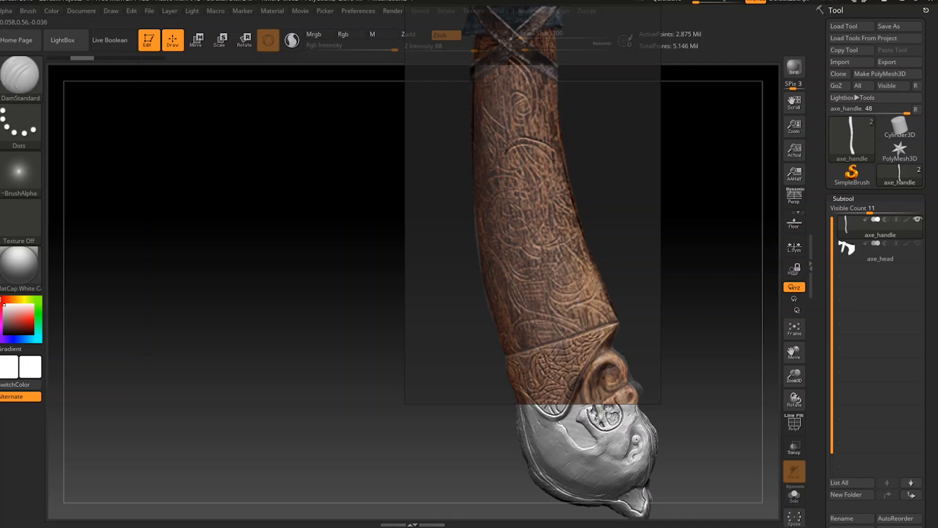
left_click_drag(515, 92, 527, 95)
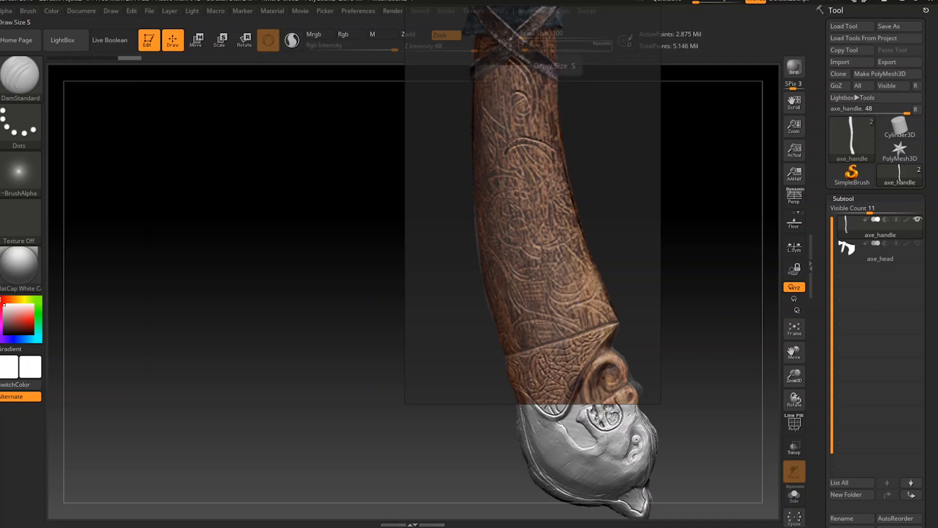
Trace more ornament curves down the shaft through the overlay, alternating DamStandard between Zadd and Zsub.
left_click(409, 34)
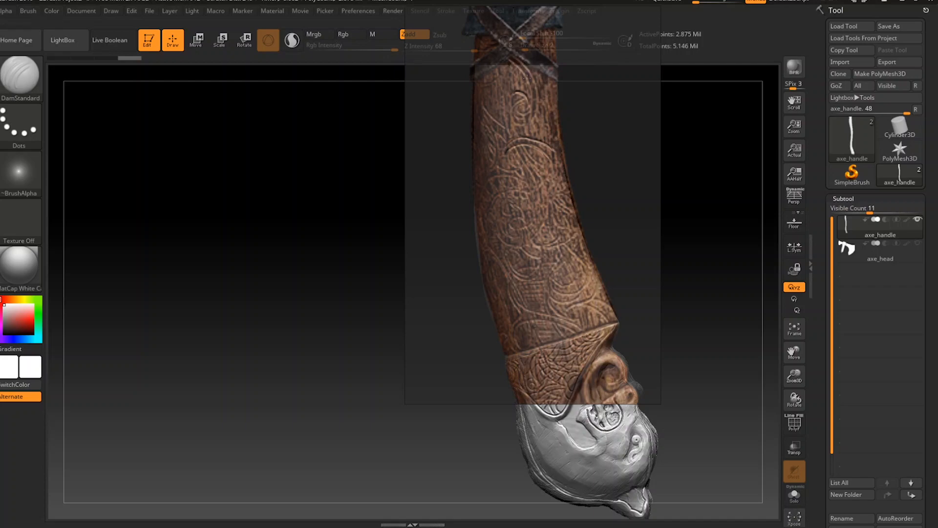
key("ctrl+shift+z")
key("alt")
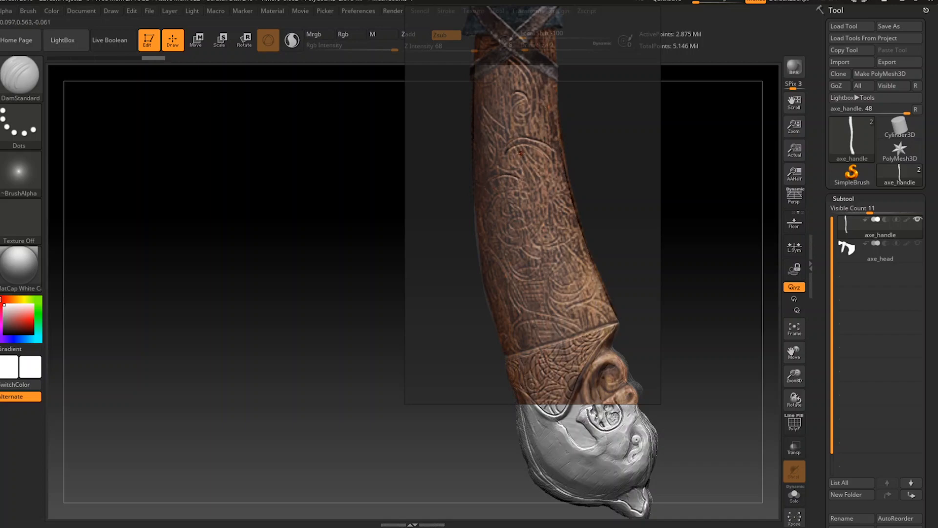
key("alt")
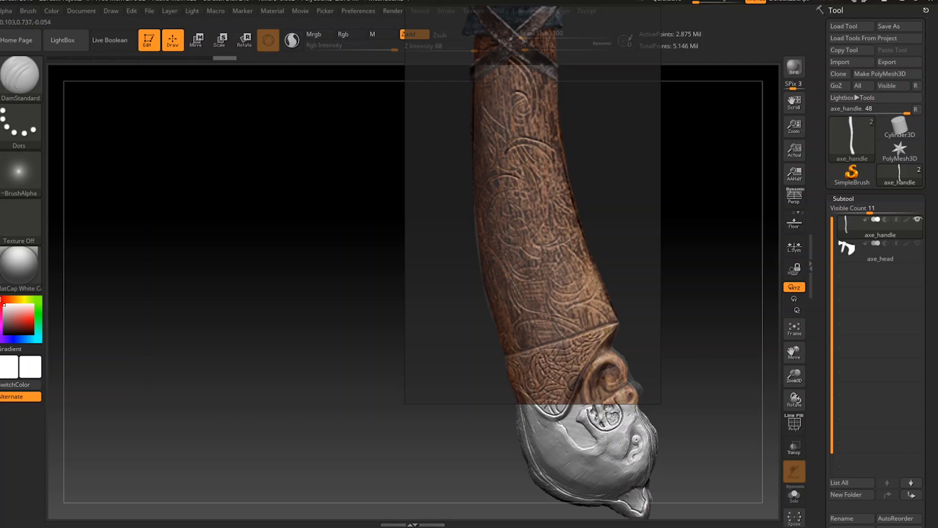
left_click(443, 35)
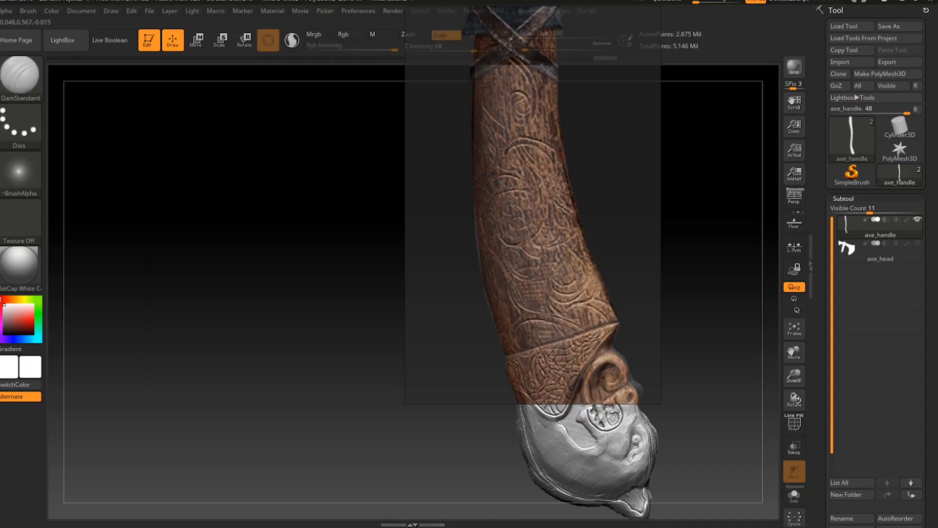
Place the reference beside the handle and extend the engraved curves at mid-shaft and just above the collar panel.
left_click_drag(589, 183, 734, 260)
left_click_drag(606, 209, 335, 222)
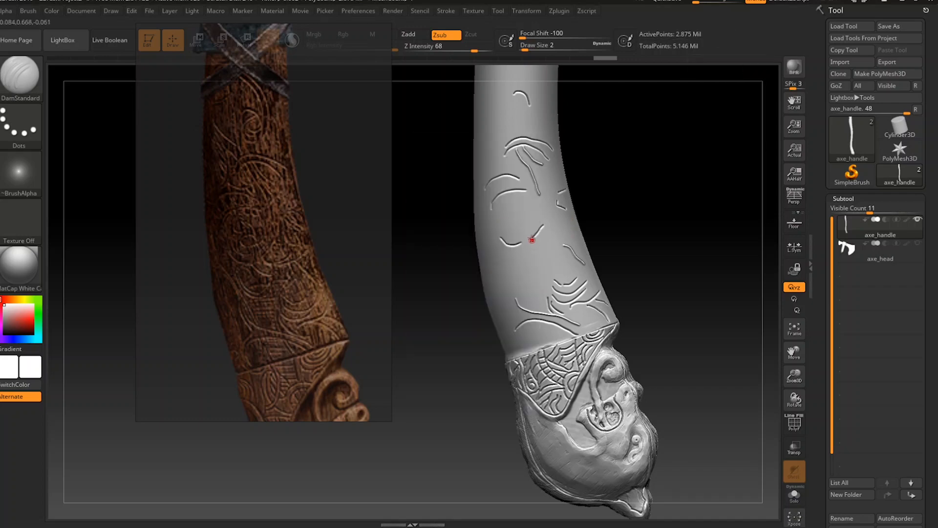
left_click_drag(523, 241, 542, 248)
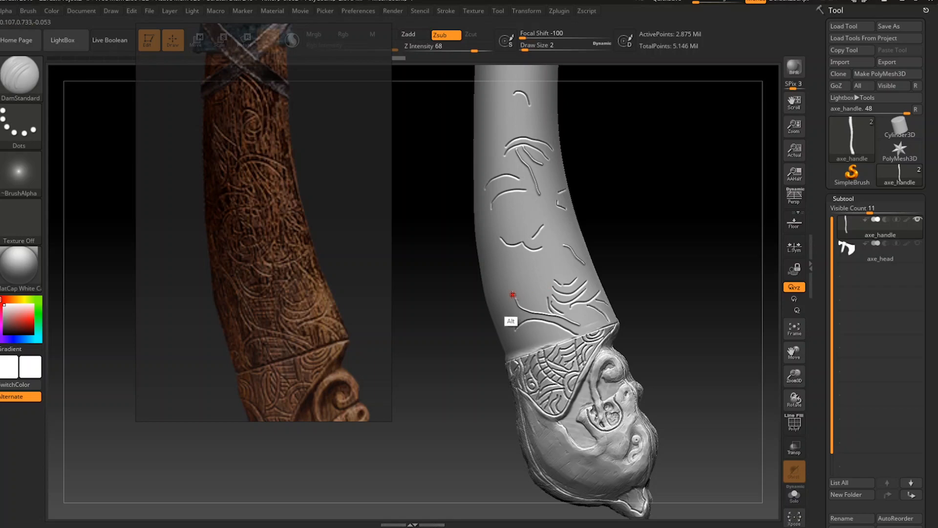
mouse_move(512, 295)
left_mouse_down("alt")
mouse_move(521, 317)
mouse_move(513, 338)
left_mouse_up("alt")
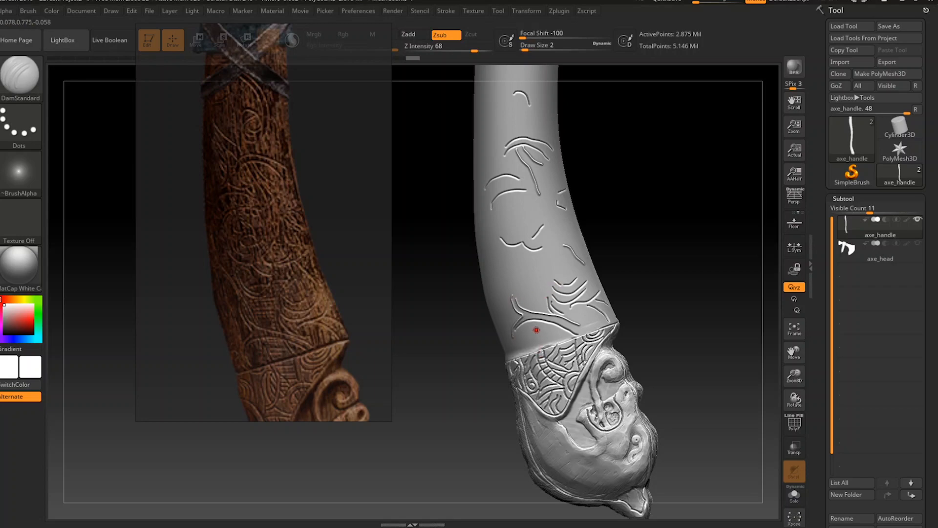
mouse_move(536, 330)
left_mouse_down()
mouse_move(544, 348)
mouse_move(557, 332)
mouse_move(579, 338)
mouse_move(591, 325)
mouse_move(585, 333)
left_mouse_up()
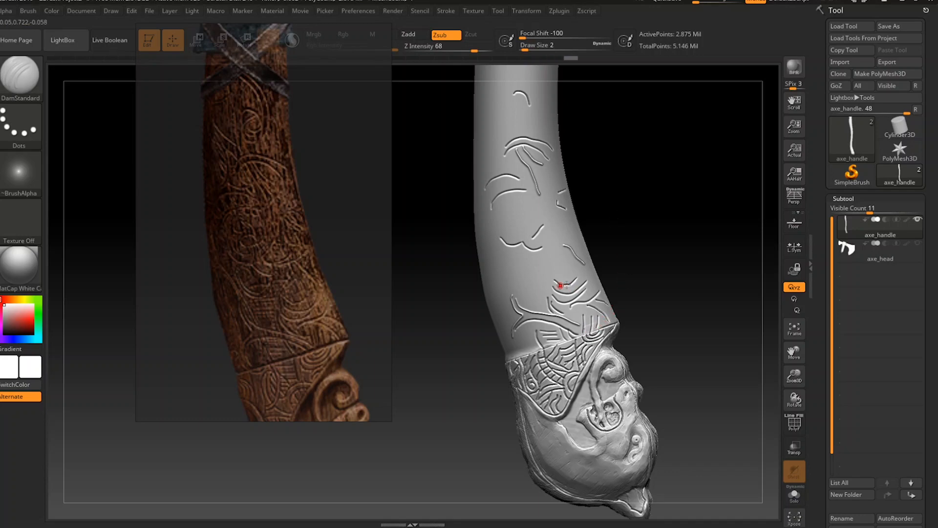
Engrave short hatch strokes across the stacked arcs above the collar panel, undoing the last stray stroke.
mouse_move(556, 280)
left_mouse_down()
mouse_move(573, 281)
mouse_move(560, 292)
mouse_move(572, 283)
left_mouse_up()
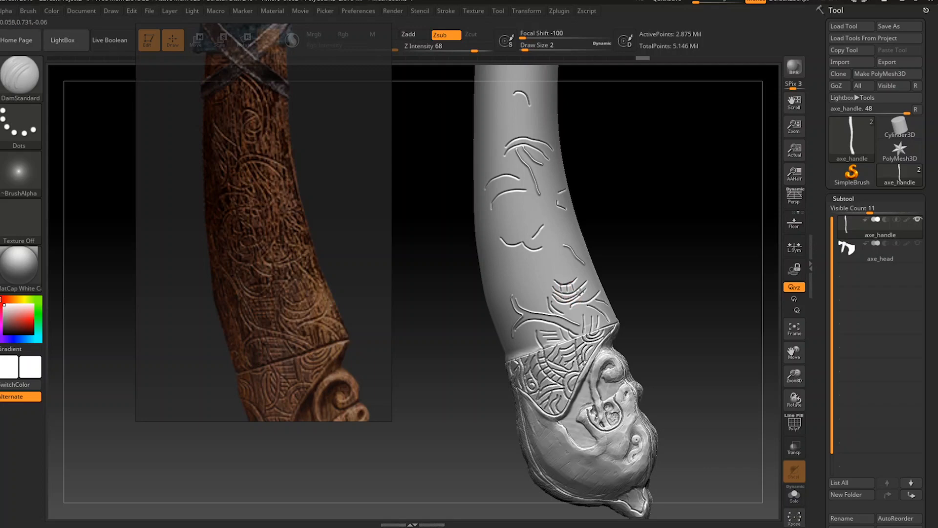
left_click_drag(580, 292, 595, 295)
left_click_drag(598, 309, 596, 304)
key("ctrl+z")
Engrave crossing diagonal lines and a large rounded arc on the shaft's narrow front face above the collar.
left_click_drag(652, 251, 628, 258)
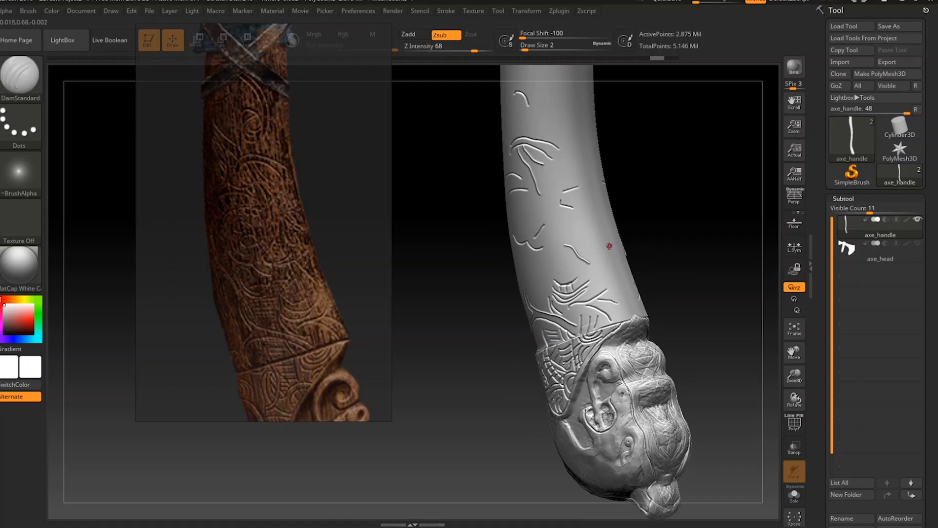
left_click_drag(579, 299, 624, 228)
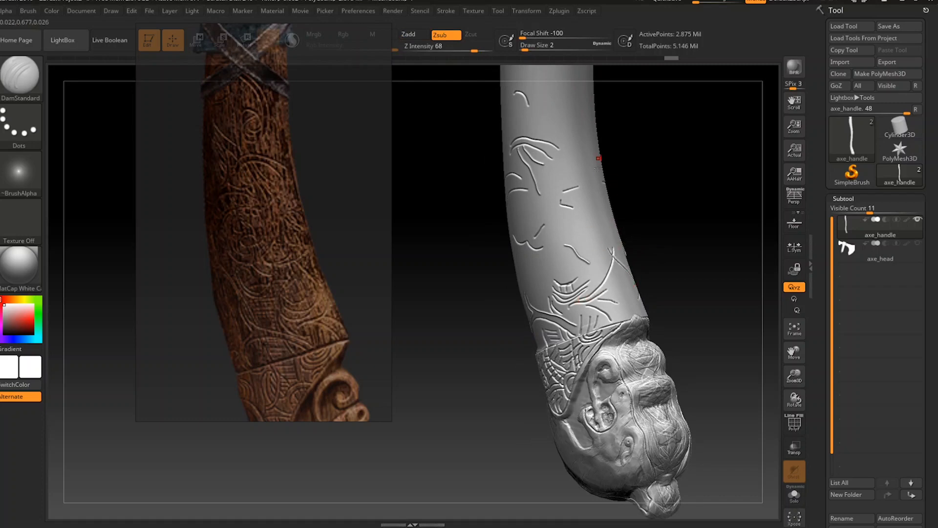
mouse_move(562, 232)
left_mouse_down()
mouse_move(599, 244)
mouse_move(575, 271)
left_mouse_up()
left_click_drag(668, 219, 656, 224)
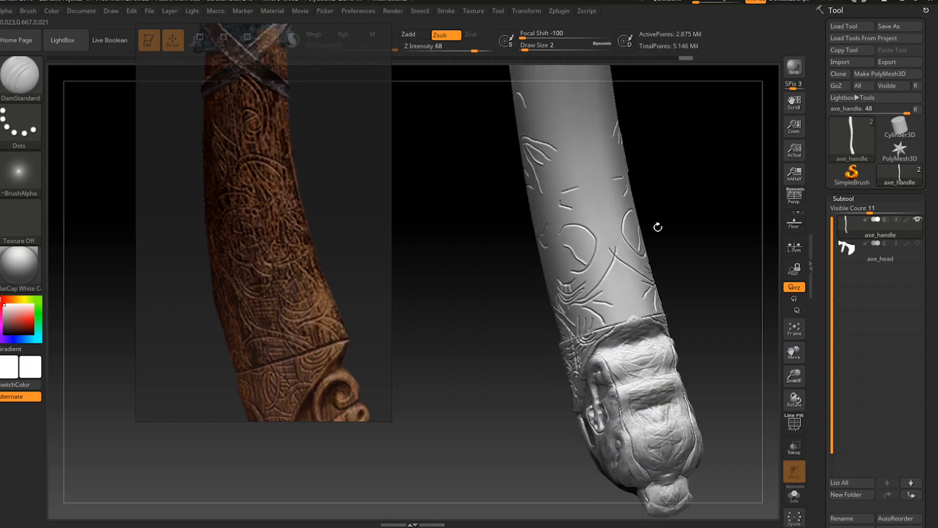
mouse_move(595, 262)
left_mouse_down()
mouse_move(598, 277)
mouse_move(606, 265)
left_mouse_up()
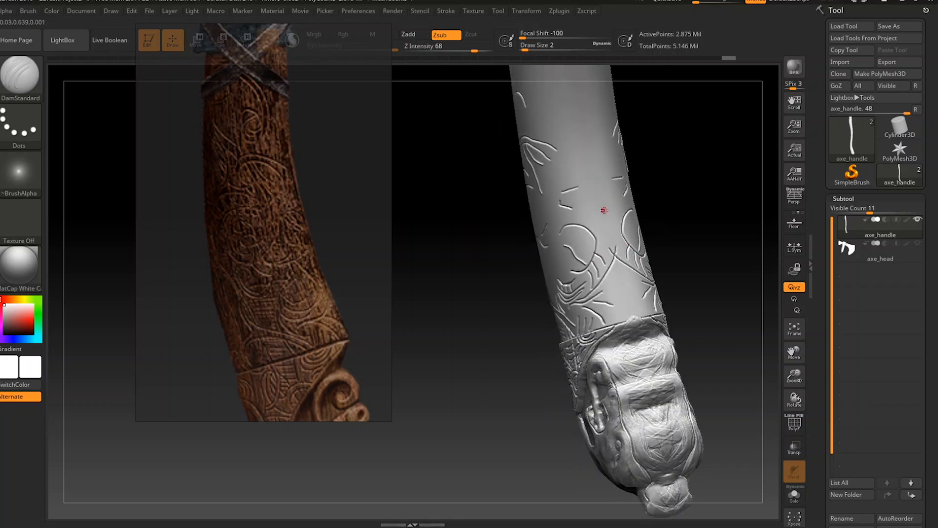
Engrave linking curves above the rounded arcs and layered zigzag lines higher on the shaft's narrow front face.
left_click_drag(572, 208, 624, 195)
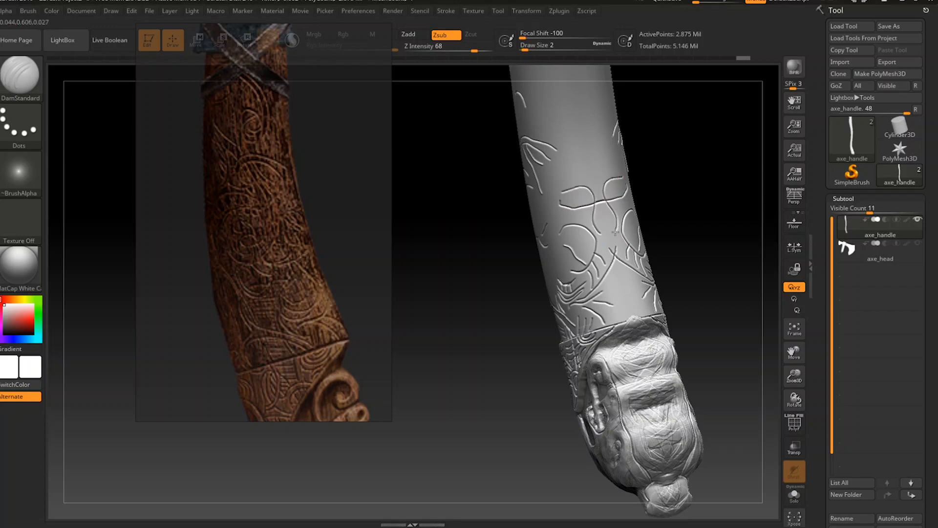
left_click_drag(617, 246, 617, 250)
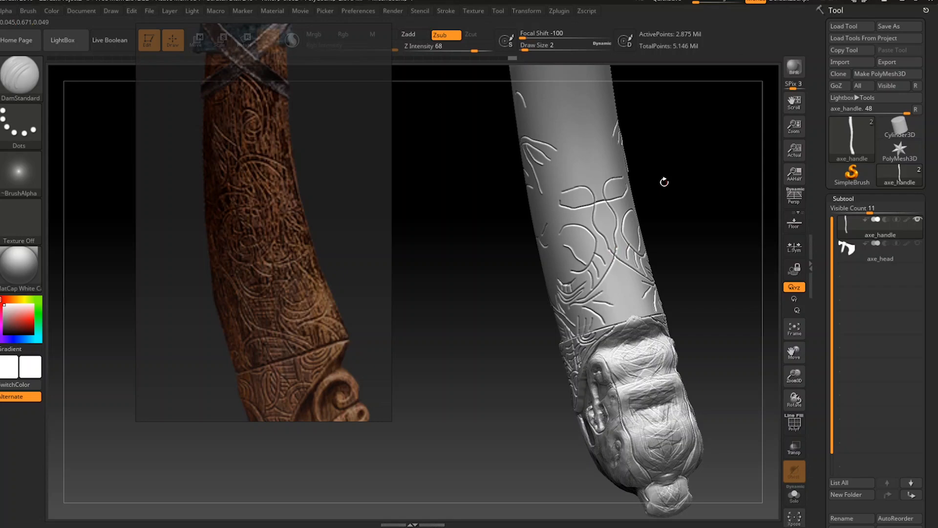
mouse_move(560, 154)
left_mouse_down()
mouse_move(585, 139)
mouse_move(584, 166)
left_mouse_up()
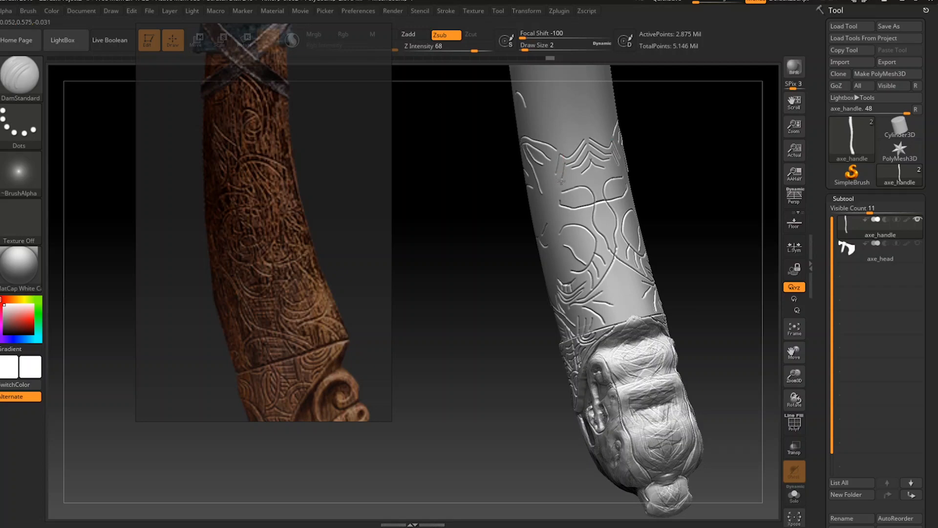
Engrave short strokes beneath the front zigzag lines and hatch marks inside the small double circle on the shaft's side.
mouse_move(573, 167)
left_mouse_down()
mouse_move(569, 180)
mouse_move(577, 182)
mouse_move(579, 155)
mouse_move(565, 160)
mouse_move(573, 171)
left_mouse_up()
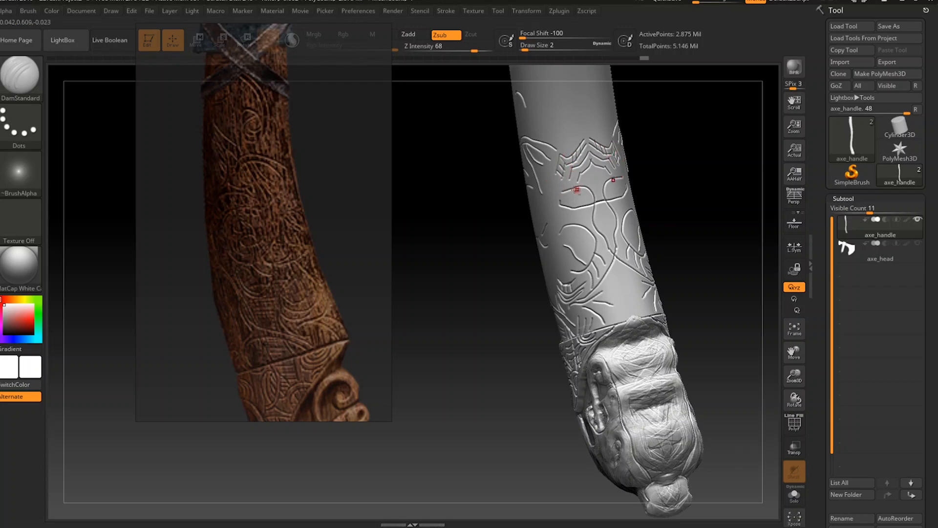
mouse_move(566, 173)
left_mouse_down("alt")
mouse_move(545, 202)
mouse_move(545, 254)
left_mouse_up("alt")
left_click_drag(671, 165, 702, 149)
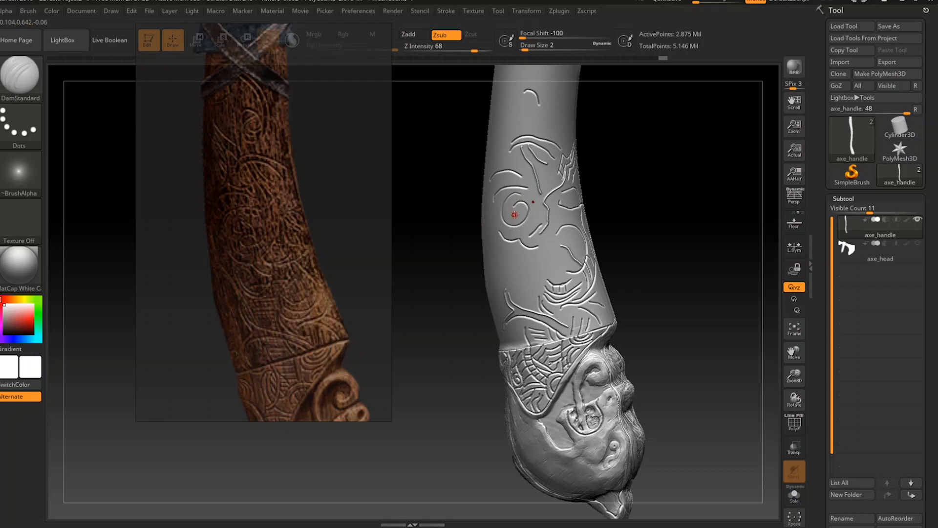
left_click_drag(518, 208, 515, 218, "alt")
left_click_drag(631, 174, 599, 152)
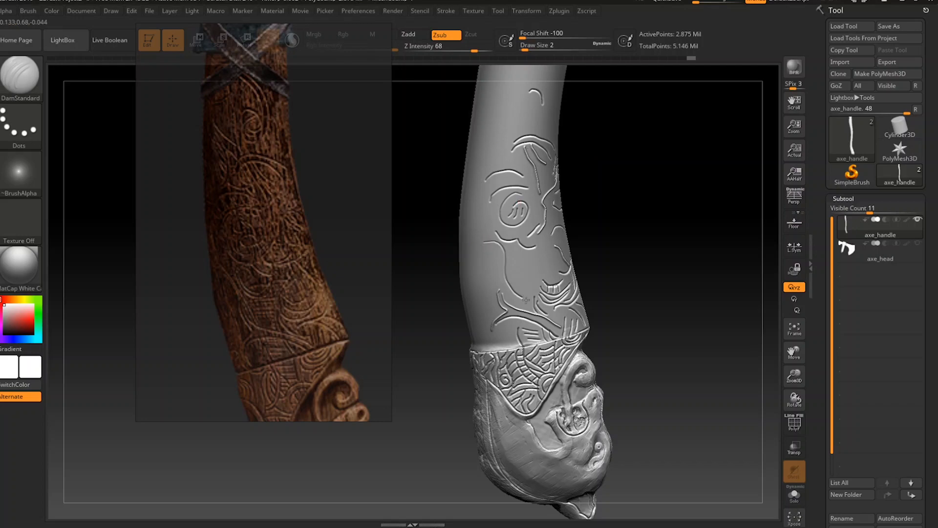
Engrave layered wavy lines below the double circle and short strokes inside the neighbouring large rounded arc.
left_click_drag(526, 300, 529, 301)
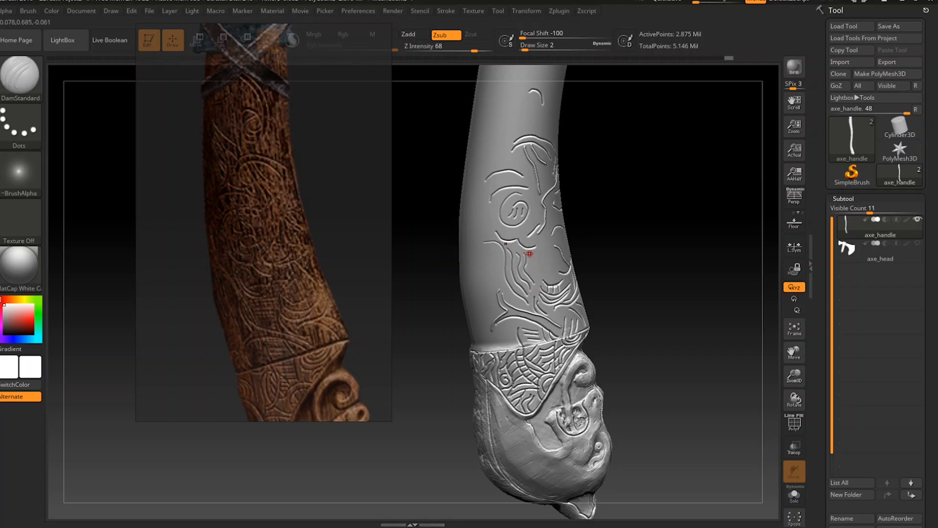
left_click_drag(539, 273, 538, 277)
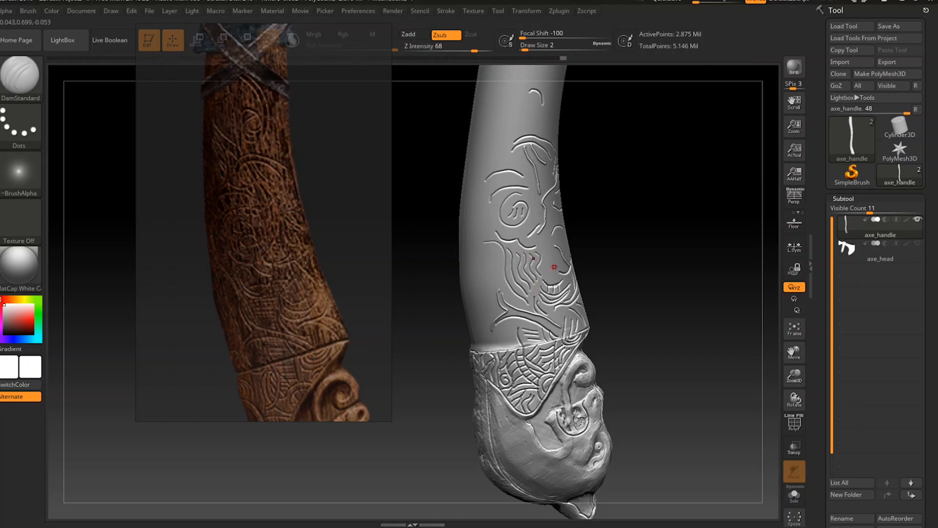
left_click_drag(623, 226, 607, 230)
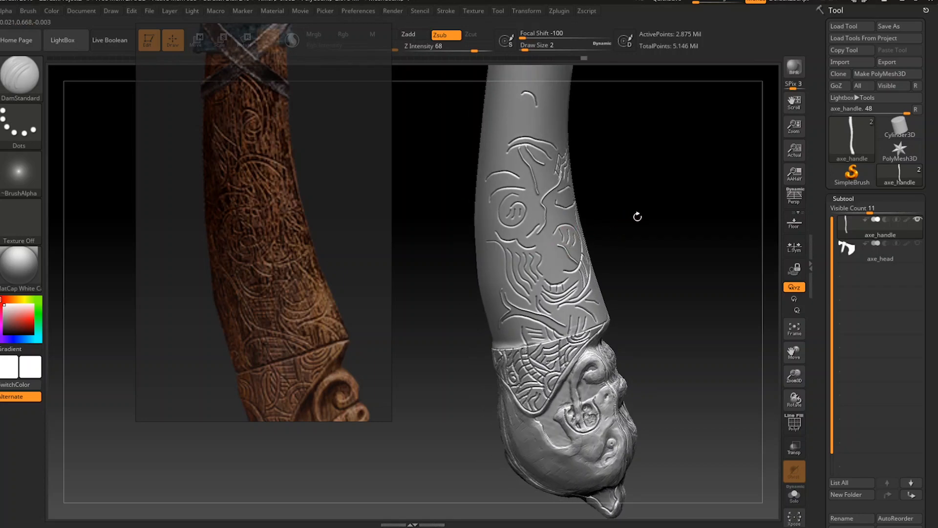
Engrave parallel diagonal lines between the wavy lines and the large rounded arc above the collar.
left_click_drag(638, 216, 575, 243)
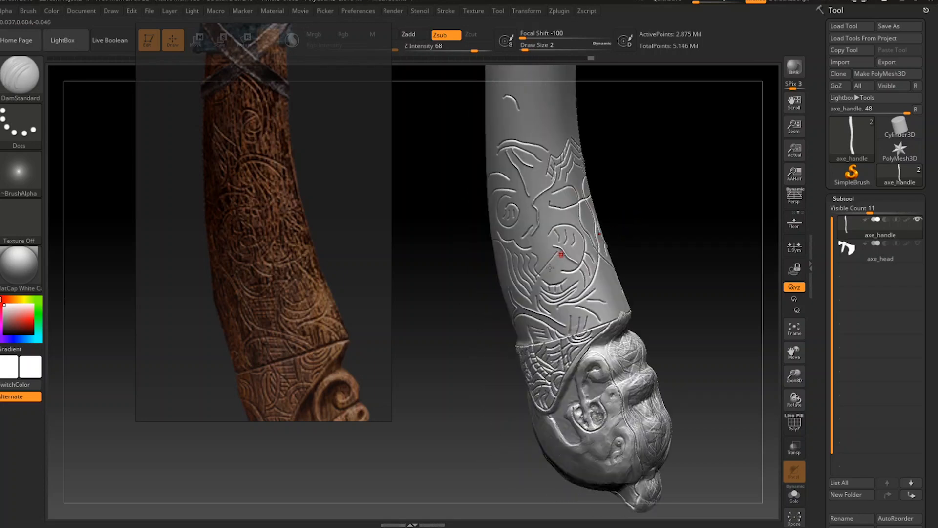
left_click_drag(635, 211, 658, 205)
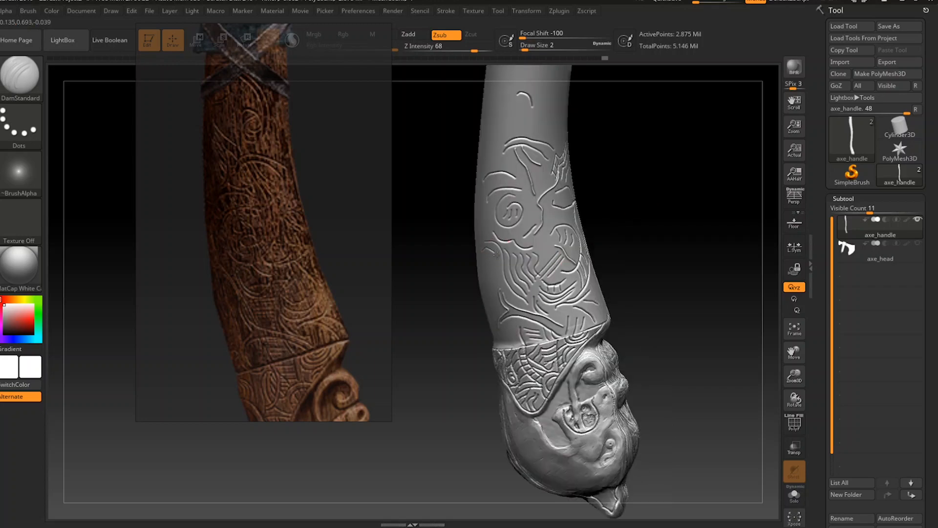
left_click_drag(640, 182, 650, 169)
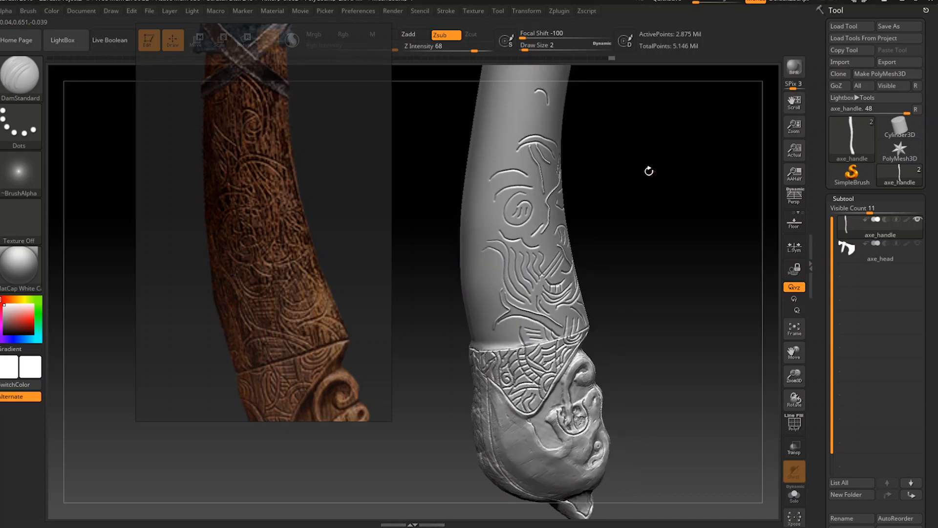
Engrave mirrored wavy outlines, a long central line and feather-like strokes on the shaft's back face with draw size 3.
mouse_move(620, 205)
left_mouse_down()
mouse_move(649, 192)
mouse_move(631, 167)
left_mouse_up()
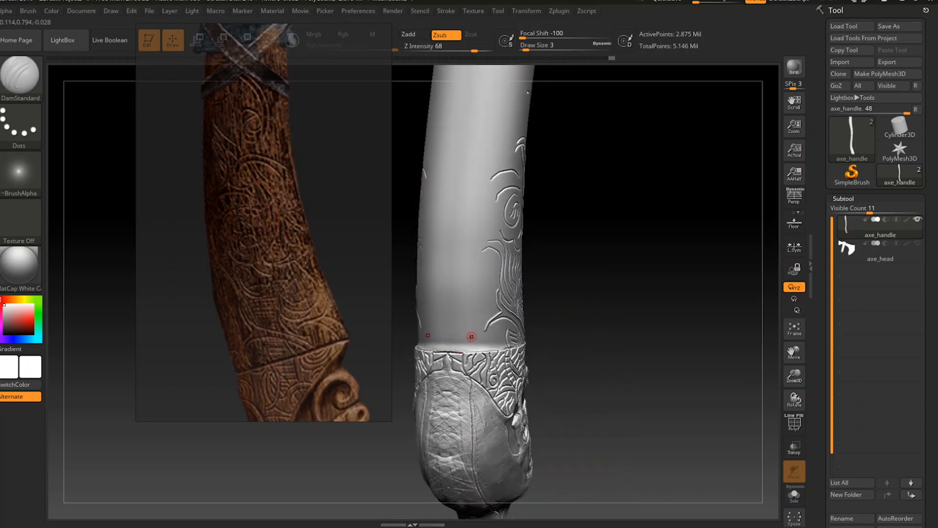
left_click_drag(459, 350, 474, 325)
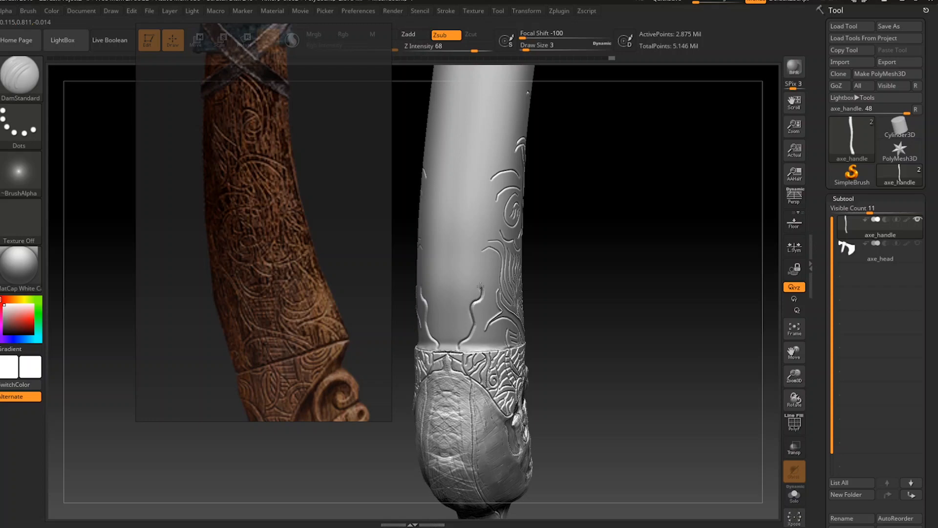
mouse_move(464, 253)
left_mouse_down()
mouse_move(477, 177)
mouse_move(497, 138)
mouse_move(467, 166)
mouse_move(454, 234)
mouse_move(455, 313)
left_mouse_up()
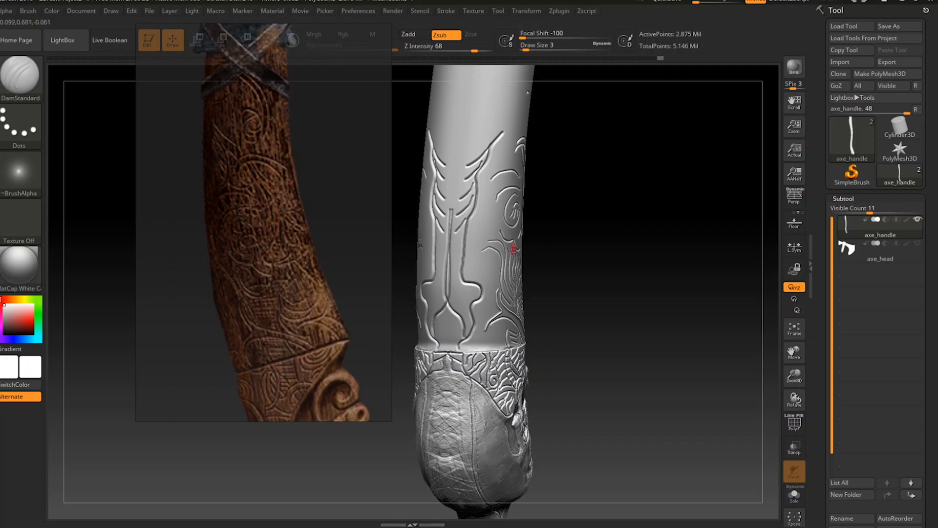
left_click_drag(466, 274, 499, 166, "alt")
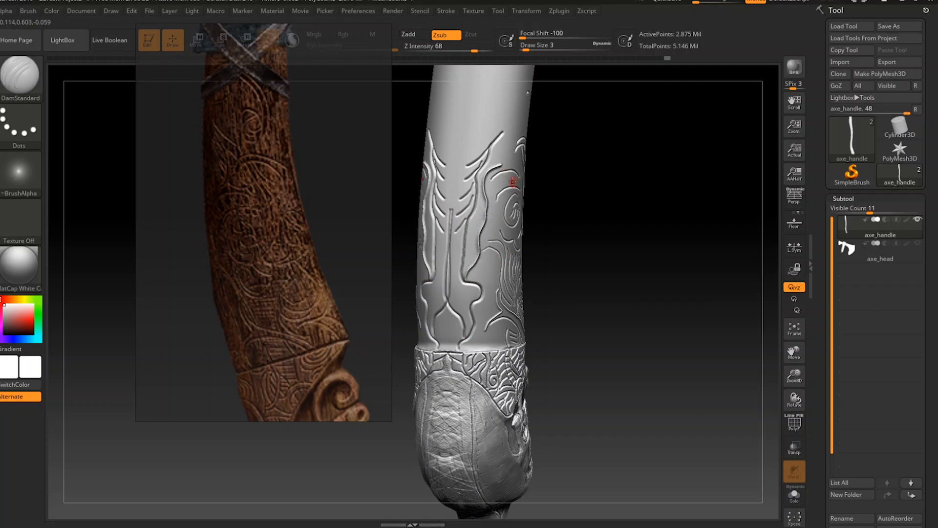
Double the long wavy line between the back-face ornament and the side circle with a parallel groove.
left_click_drag(589, 198, 578, 185)
mouse_move(492, 203)
left_mouse_down("alt")
mouse_move(519, 190)
mouse_move(570, 191)
left_mouse_up("alt")
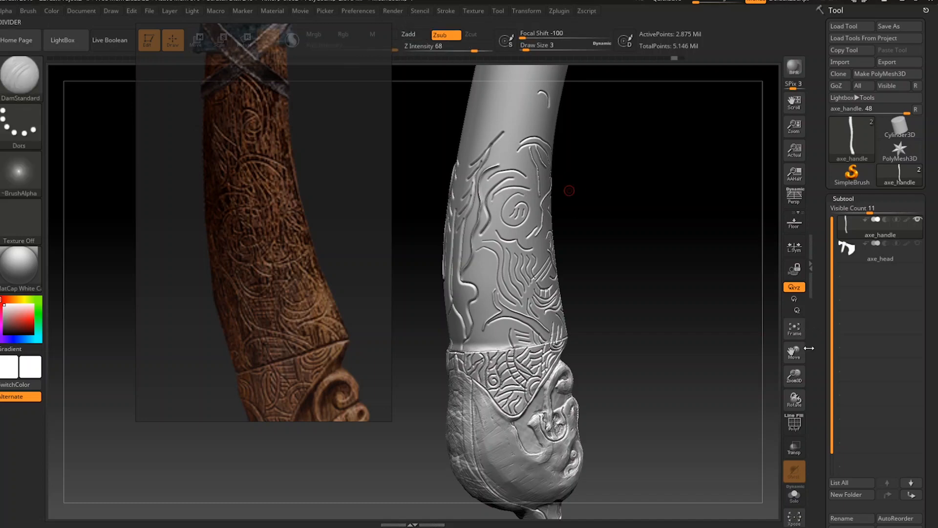
left_click_drag(797, 377, 802, 435)
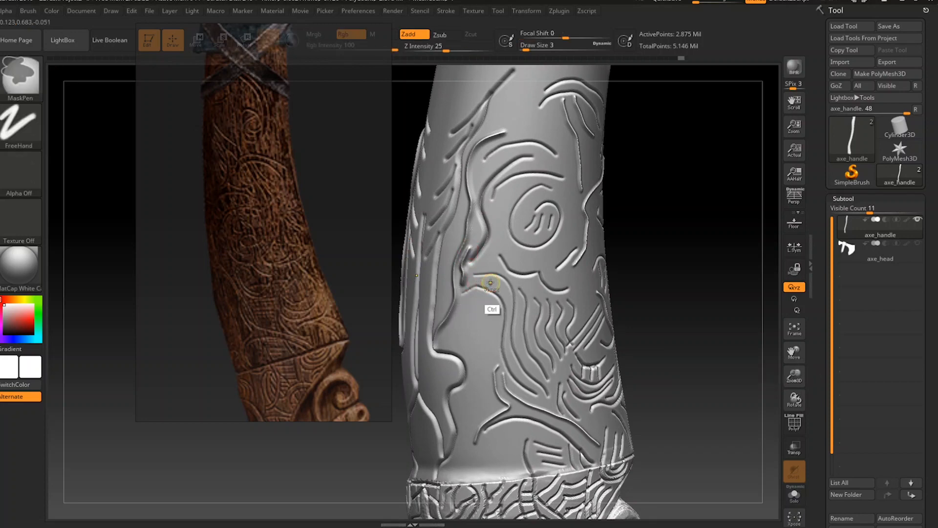
left_click_drag(445, 328, 475, 217, "alt")
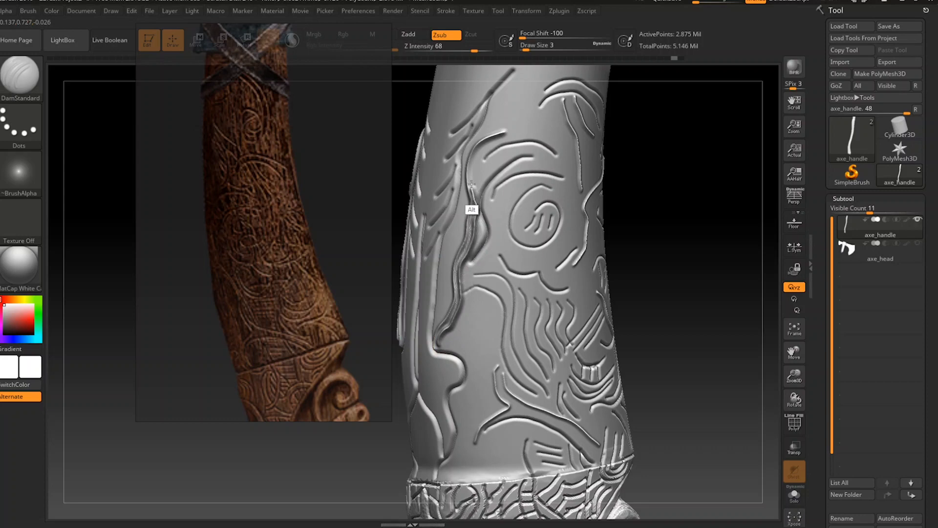
Undo the fine hatching across the doubled wavy line.
left_click_drag(626, 155, 695, 161)
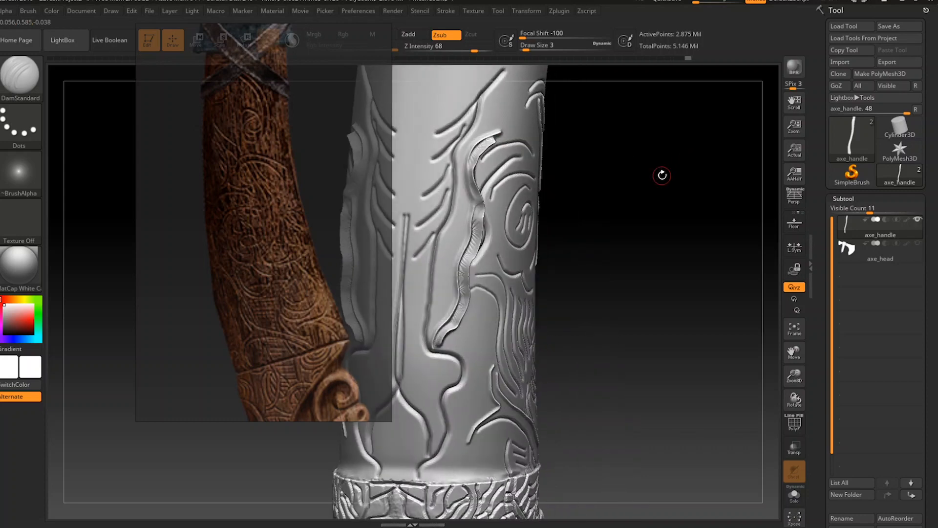
key("ctrl+z")
left_click_drag(610, 227, 603, 220)
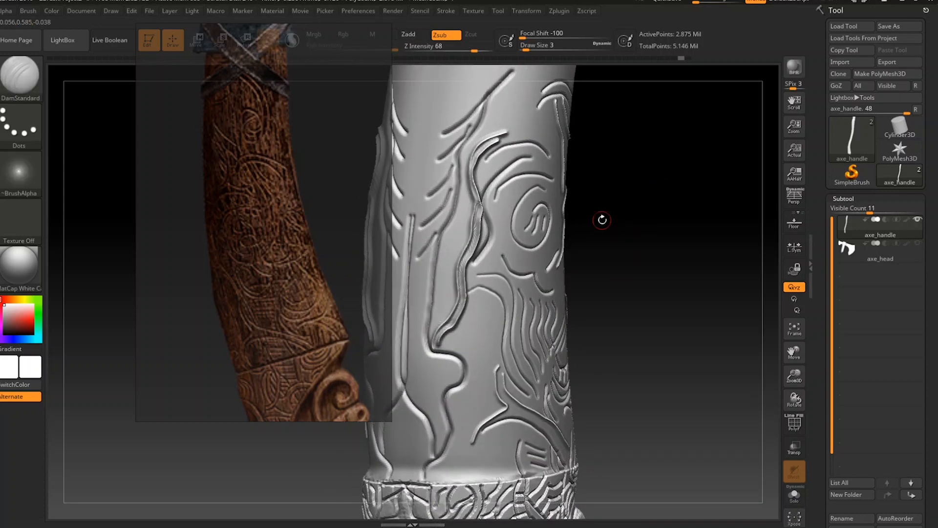
key("ctrl+z")
Engrave short hatch strokes between the doubled wavy line and the circle with draw size 2, undoing the stray stroke.
mouse_move(438, 345)
left_mouse_down("alt")
mouse_move(454, 332)
mouse_move(483, 212)
mouse_move(495, 199)
mouse_move(506, 211)
left_mouse_up("alt")
left_click_drag(608, 197, 594, 196)
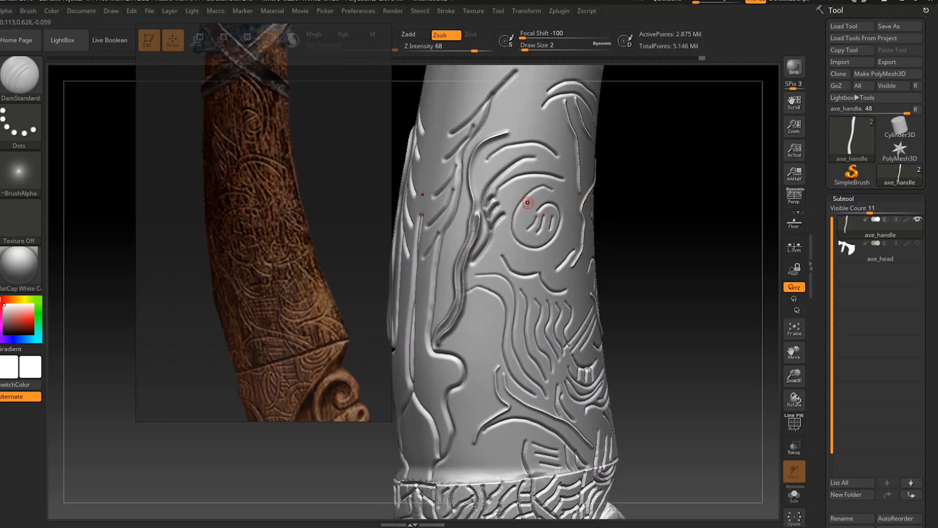
key("bracketleft")
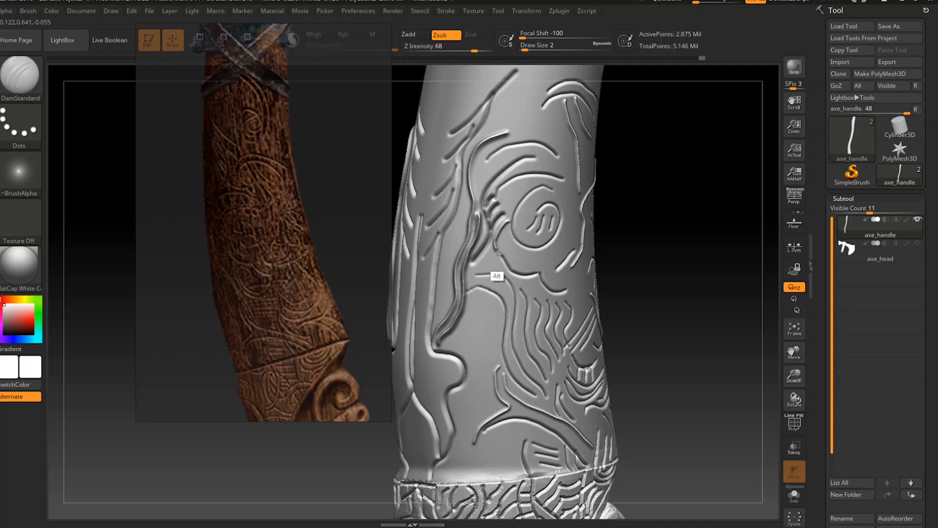
key("ctrl")
key("ctrl+z")
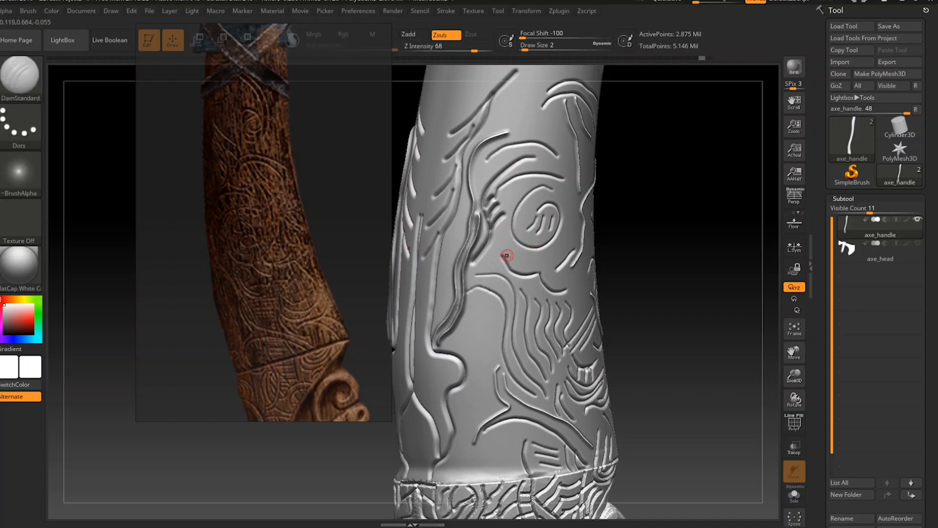
Engrave short strokes beneath the side circle and extend the upper arc into a curve wrapping around it.
mouse_move(490, 251)
left_mouse_down("alt")
mouse_move(496, 268)
mouse_move(538, 268)
left_mouse_up("alt")
left_click_drag(641, 229, 628, 203)
mouse_move(548, 264)
left_mouse_down()
mouse_move(577, 225)
mouse_move(553, 119)
left_mouse_up()
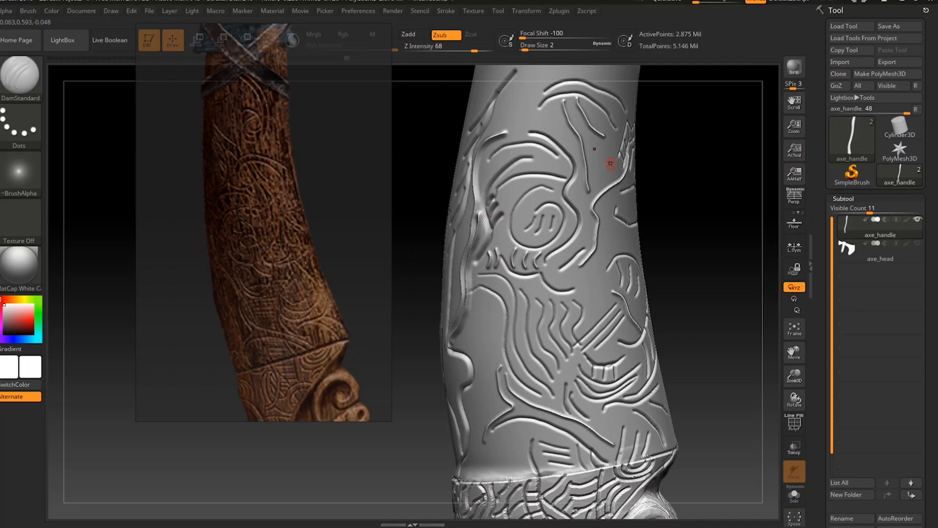
Engrave a winding curve linking the circle's lower scroll to the front eye-shaped loop, with short strokes beneath it.
left_click_drag(669, 230, 704, 230)
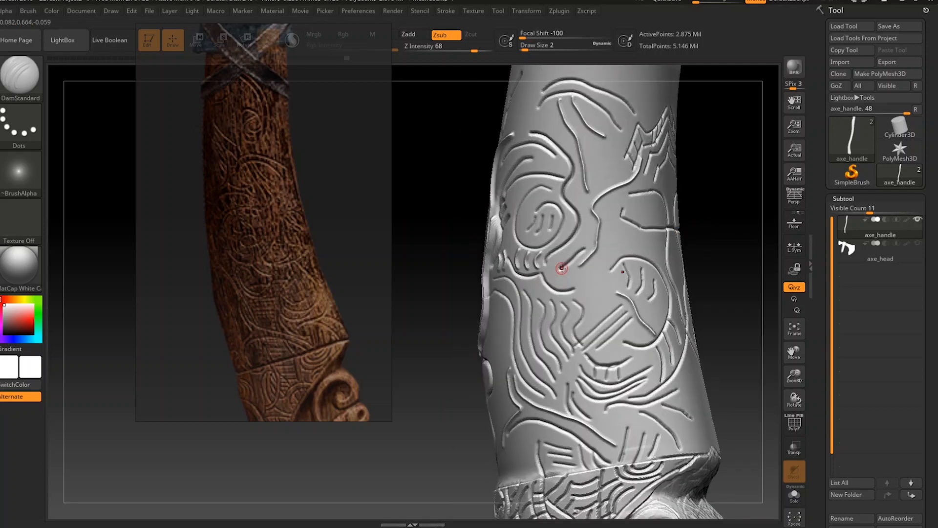
mouse_move(561, 268)
left_mouse_down()
mouse_move(576, 285)
mouse_move(615, 251)
mouse_move(612, 206)
mouse_move(636, 205)
left_mouse_up()
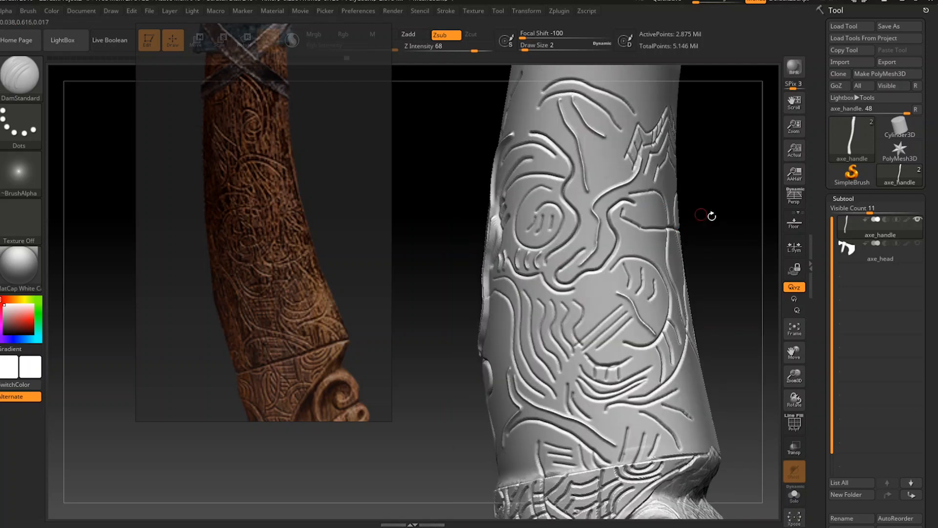
left_click_drag(701, 215, 753, 223)
left_click_drag(590, 271, 585, 273)
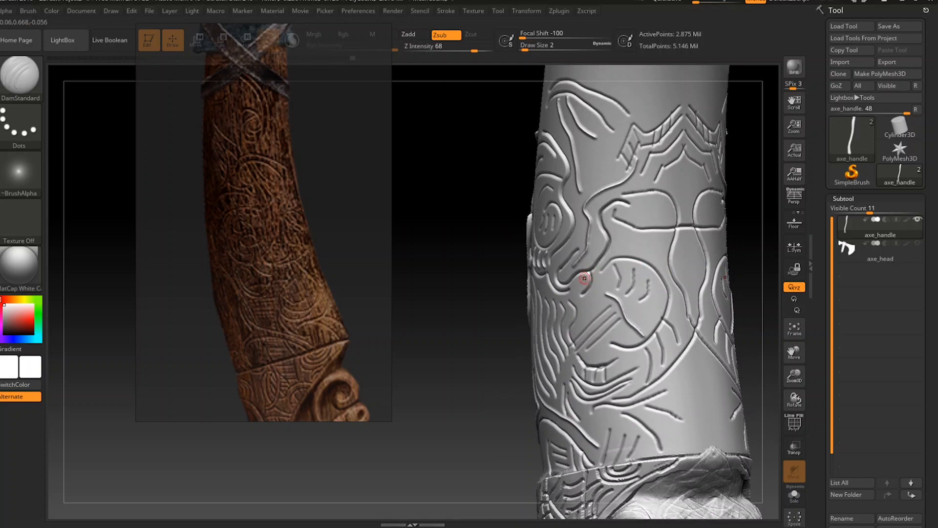
Engrave short hatch strokes below the front eye-shaped loops and nested curved strokes inside them.
left_click_drag(743, 227, 706, 199)
mouse_move(638, 229)
left_mouse_down()
mouse_move(633, 247)
mouse_move(652, 248)
mouse_move(620, 241)
mouse_move(628, 250)
left_mouse_up()
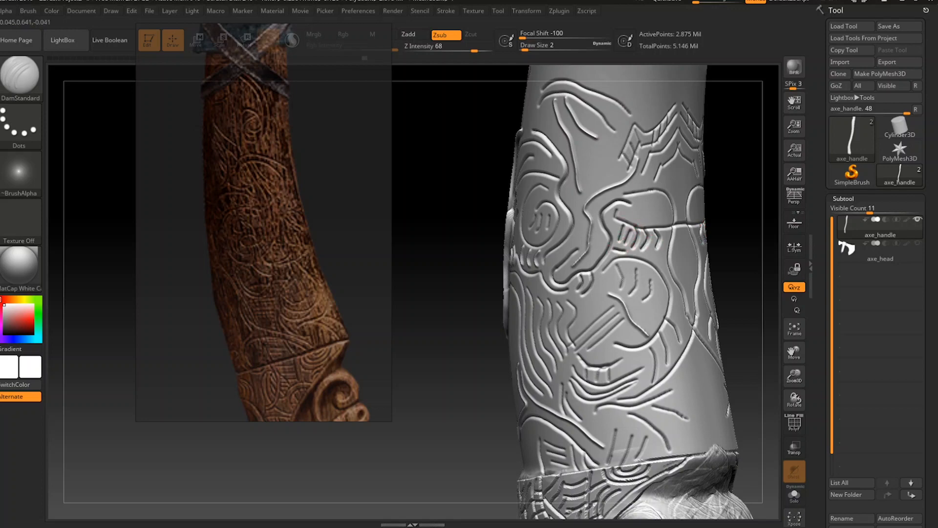
left_click_drag(742, 233, 722, 215)
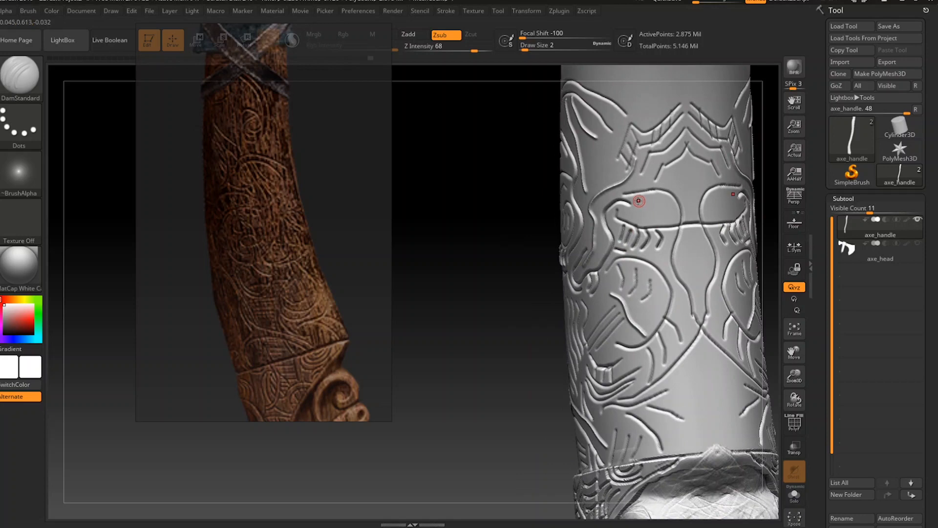
mouse_move(639, 201)
left_mouse_down()
mouse_move(625, 216)
mouse_move(652, 203)
mouse_move(674, 211)
left_mouse_up()
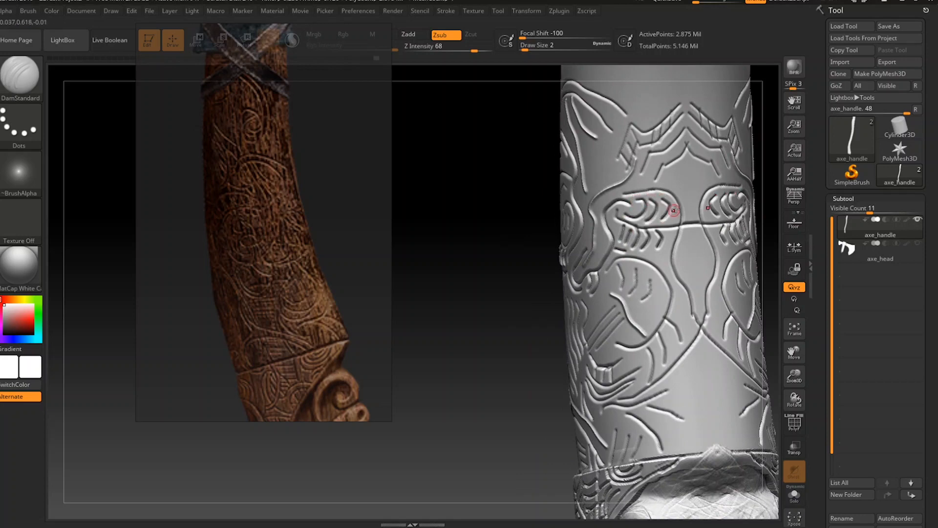
Extend the front zigzag band down to the eye-shaped loops and hatch the area beneath the upper side arcs.
mouse_move(794, 352)
left_mouse_down()
mouse_move(737, 394)
mouse_move(737, 376)
left_mouse_up()
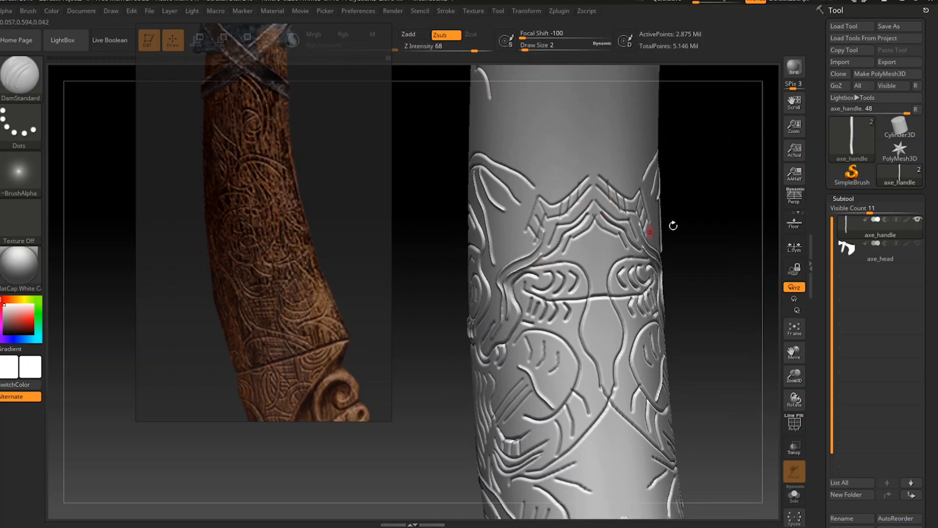
mouse_move(714, 224)
left_mouse_down()
mouse_move(724, 223)
mouse_move(716, 204)
left_mouse_up()
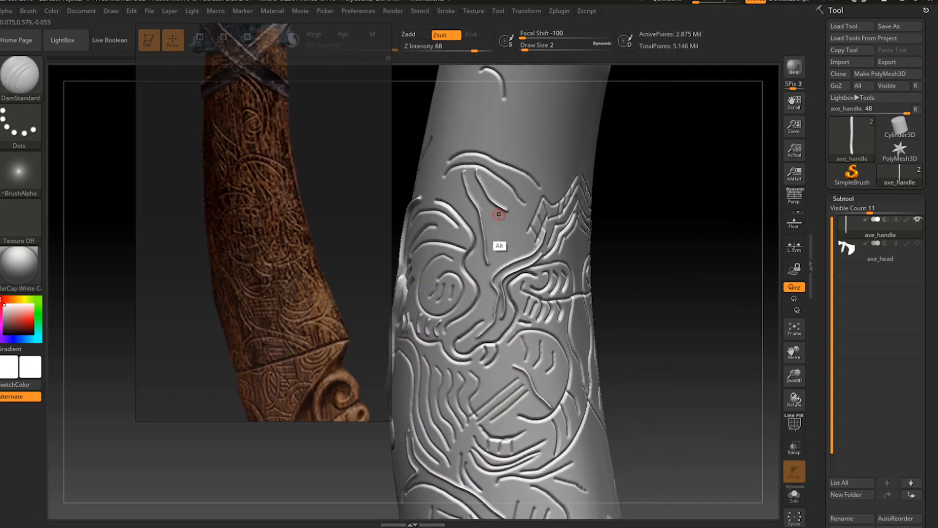
mouse_move(499, 215)
left_mouse_down("alt")
mouse_move(492, 247)
mouse_move(507, 250)
mouse_move(482, 305)
left_mouse_up("alt")
left_click_drag(680, 224, 699, 217)
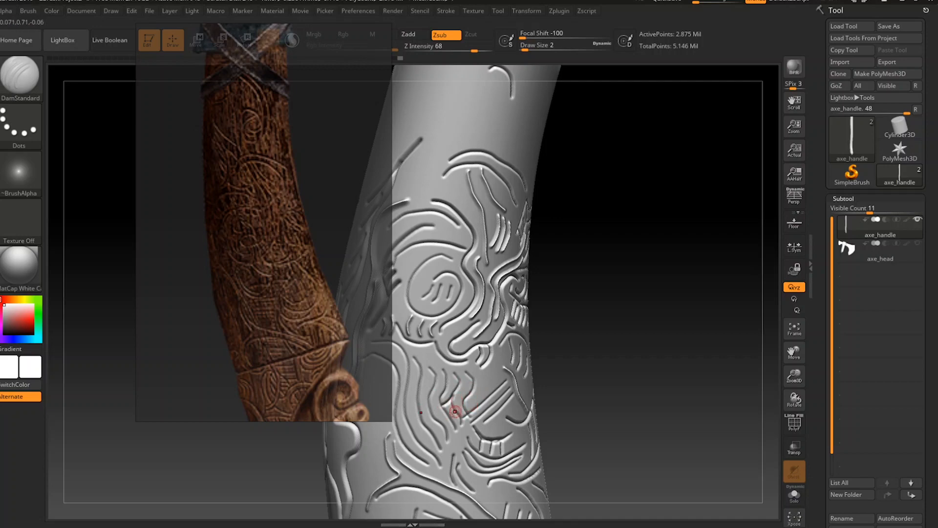
Engrave short cross strokes between the wavy lines below the circle to form a scale pattern, undoing a stray stroke.
key("ctrl+z")
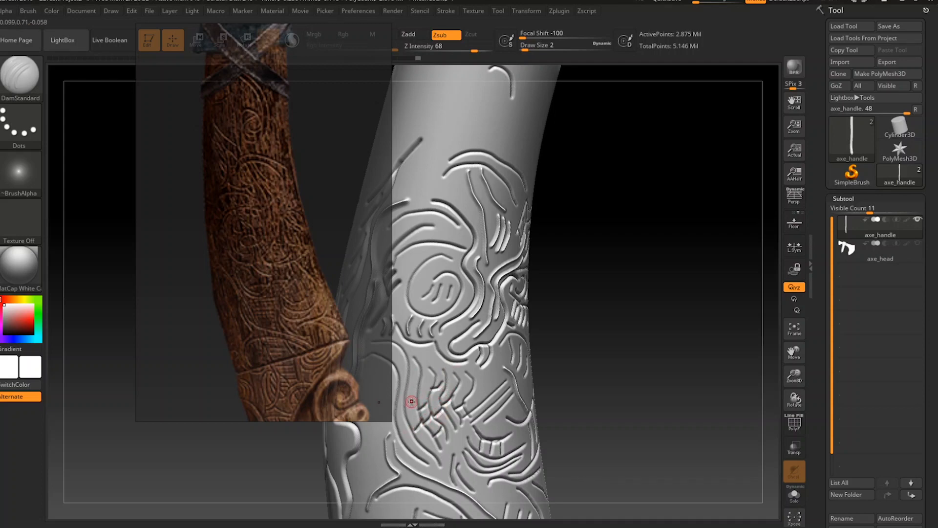
left_click_drag(578, 319, 611, 314)
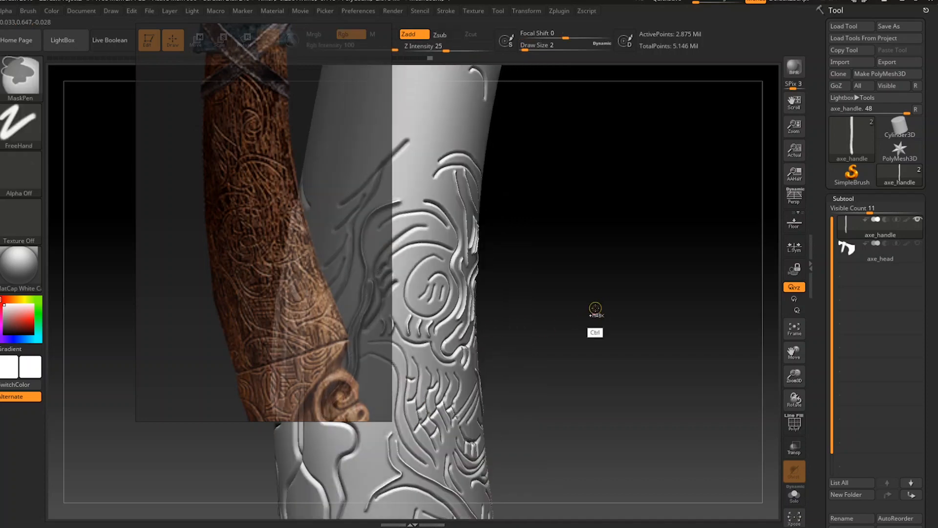
left_click_drag(795, 376, 856, 318)
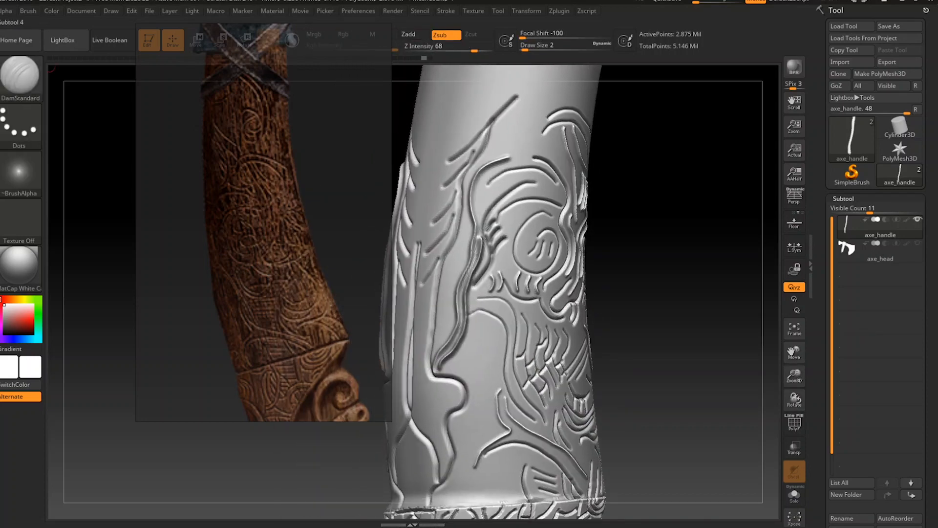
mouse_move(506, 308)
left_mouse_down()
mouse_move(509, 373)
mouse_move(528, 413)
left_mouse_up()
left_click_drag(672, 323, 658, 318)
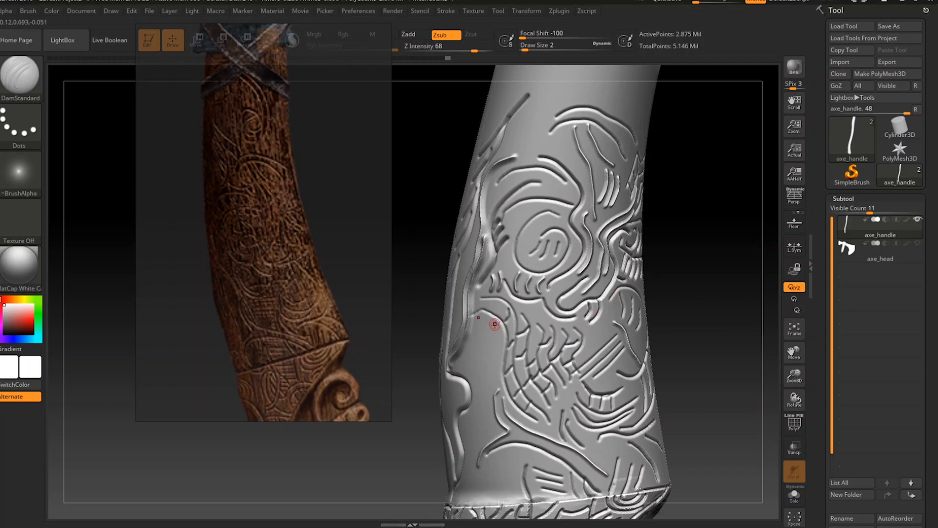
Carve flowing contour grooves with DamStandard beside the scale pattern on the lower side of the handle.
left_click_drag(482, 326, 478, 370)
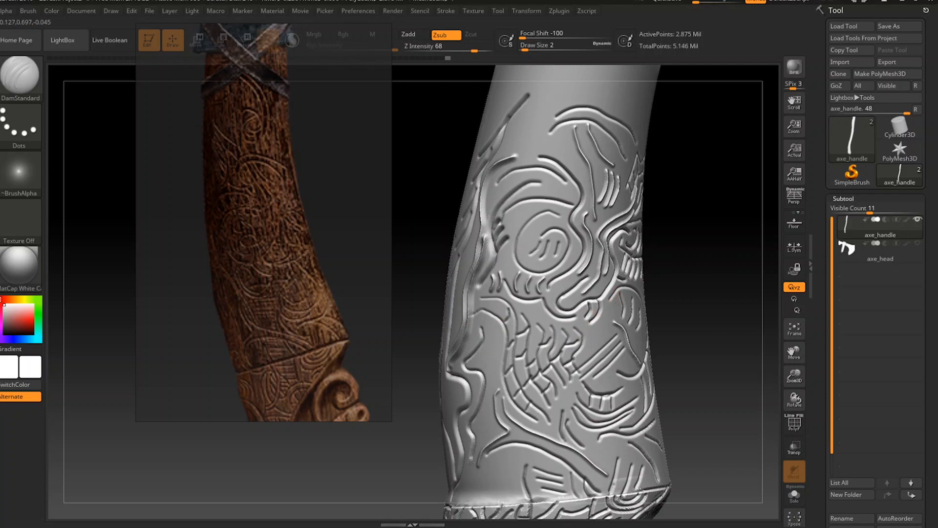
left_click_drag(688, 306, 714, 292)
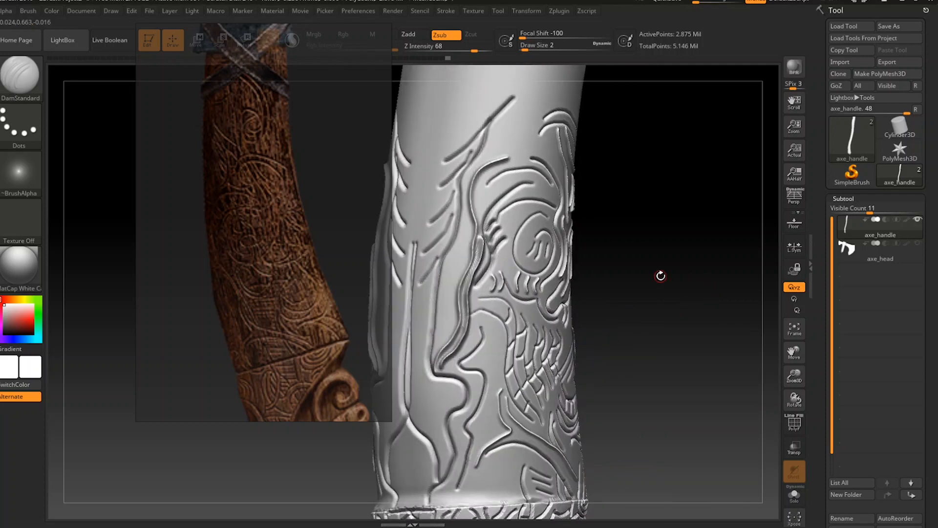
mouse_move(496, 322)
left_mouse_down("alt")
mouse_move(483, 364)
mouse_move(478, 484)
mouse_move(506, 477)
mouse_move(535, 446)
left_mouse_up("alt")
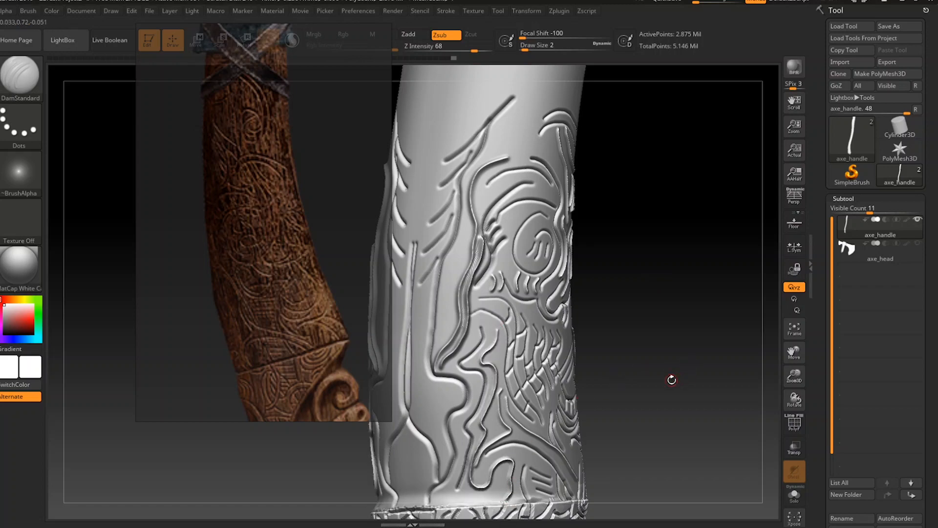
Carve a small diamond, short barbs and leaf-shaped curves into the central panel of the handle's carved section.
left_click_drag(672, 380, 655, 350)
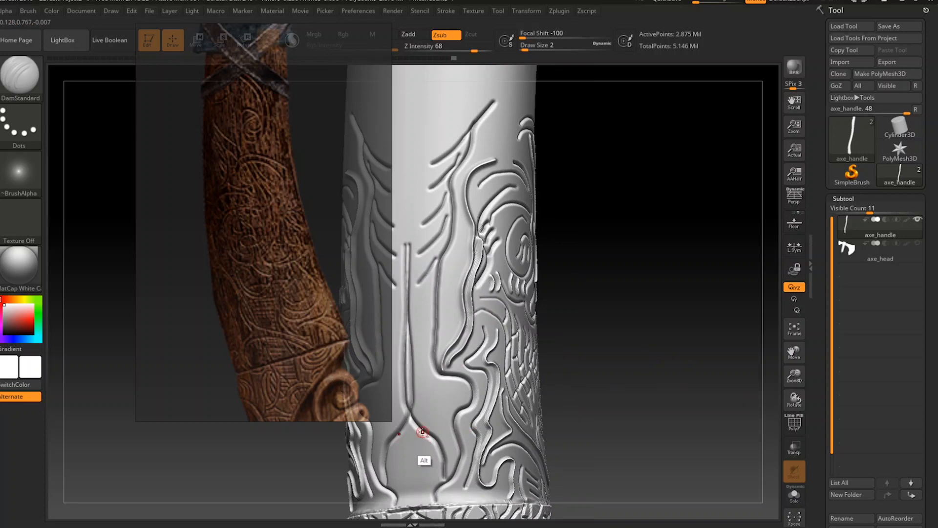
left_click_drag(423, 432, 416, 504, "alt")
mouse_move(429, 424)
left_mouse_down("alt")
mouse_move(447, 379)
mouse_move(419, 347)
mouse_move(436, 330)
mouse_move(423, 324)
mouse_move(437, 275)
left_mouse_up("alt")
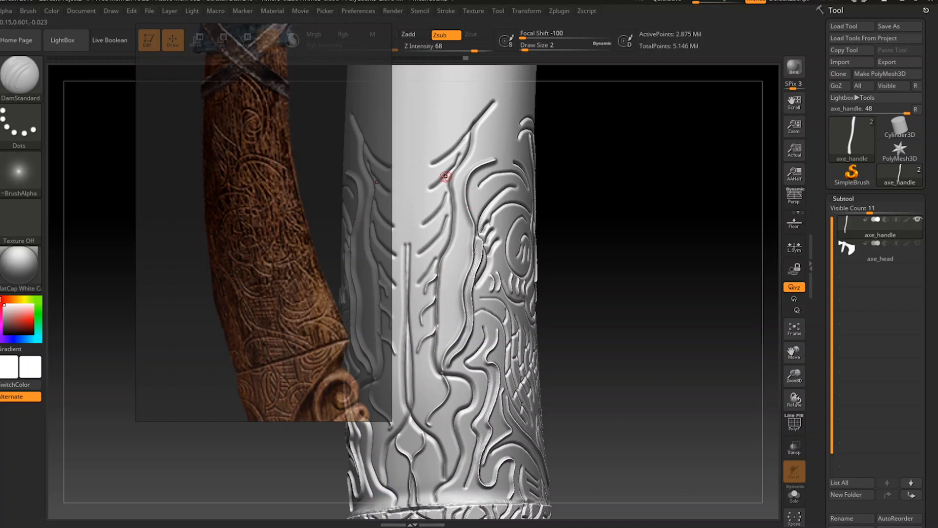
mouse_move(446, 176)
left_mouse_down("alt")
mouse_move(457, 151)
mouse_move(430, 204)
mouse_move(440, 214)
left_mouse_up("alt")
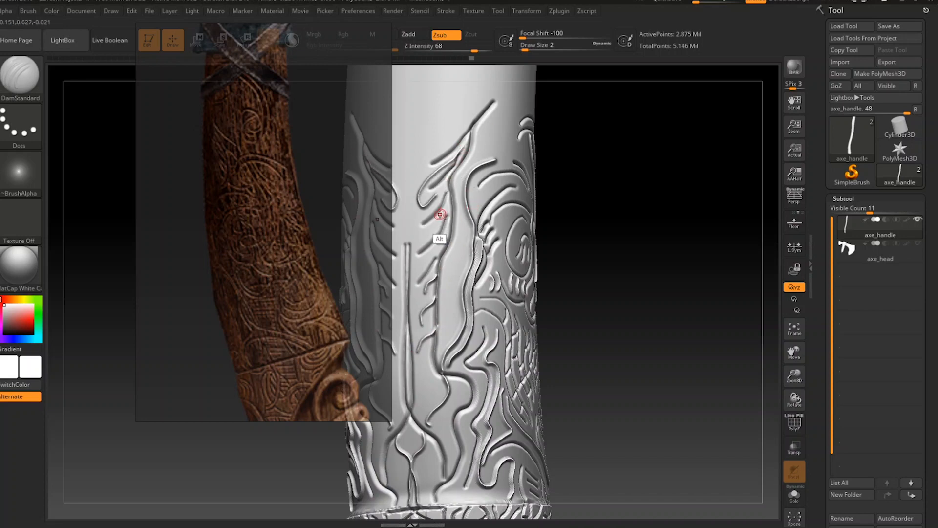
Extend the ornament upward with light branching strokes and small arcs around the handle, just above the carved section.
mouse_move(581, 192)
left_mouse_down()
mouse_move(613, 193)
mouse_move(631, 177)
left_mouse_up()
key("f")
mouse_move(796, 348)
left_mouse_down()
mouse_move(815, 368)
mouse_move(826, 327)
mouse_move(819, 369)
mouse_move(811, 316)
mouse_move(852, 228)
left_mouse_up()
left_click_drag(795, 377, 828, 438)
left_click_drag(794, 358, 792, 245)
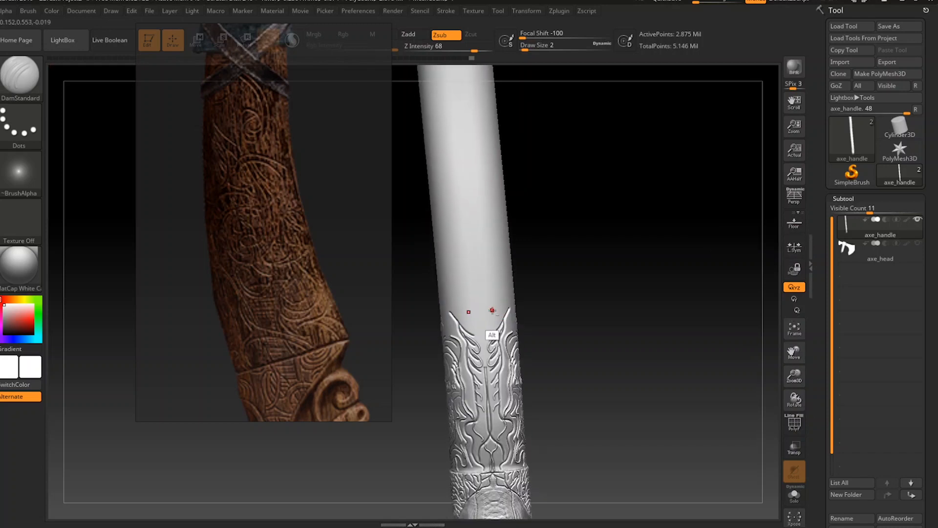
mouse_move(492, 310)
left_mouse_down("alt")
mouse_move(484, 283)
mouse_move(482, 304)
mouse_move(500, 301)
mouse_move(484, 306)
mouse_move(484, 272)
mouse_move(493, 268)
left_mouse_up("alt")
key("ctrl+z")
left_click_drag(484, 331, 518, 272, "alt")
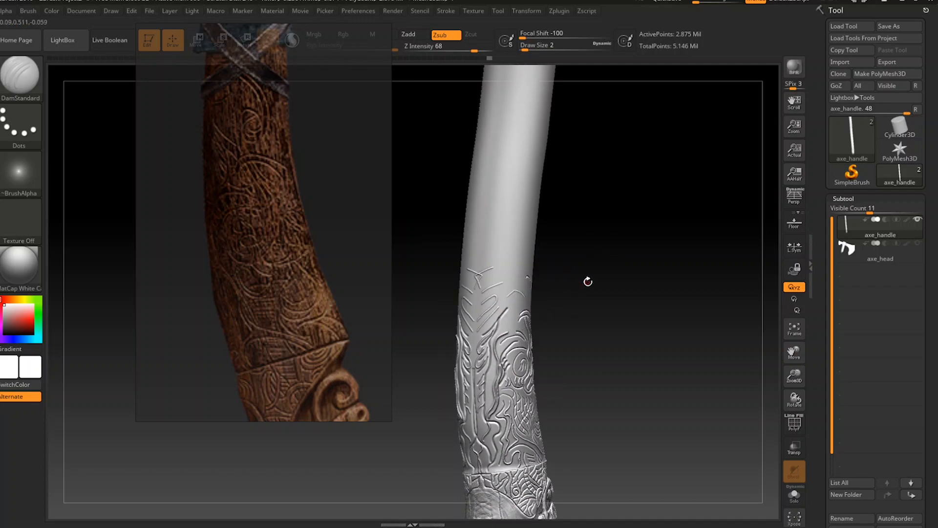
left_click_drag(588, 279, 536, 300)
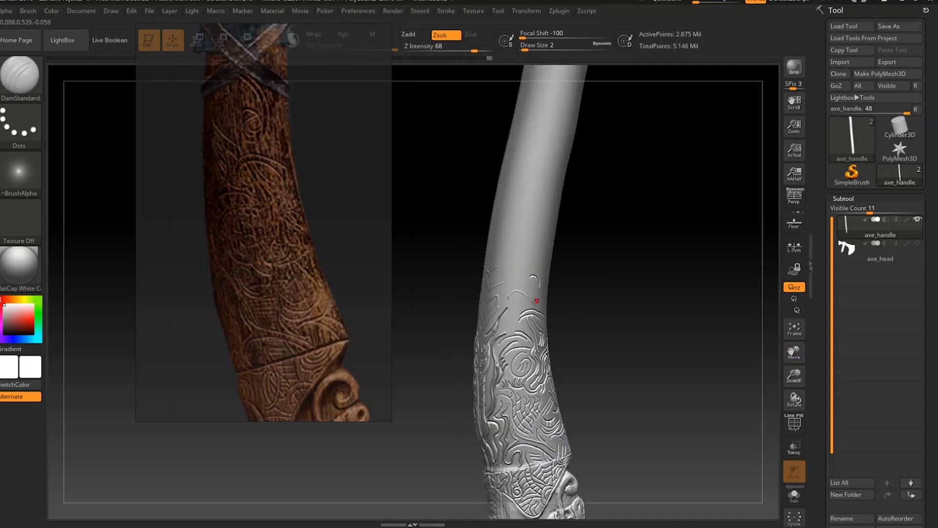
left_click_drag(614, 276, 585, 291)
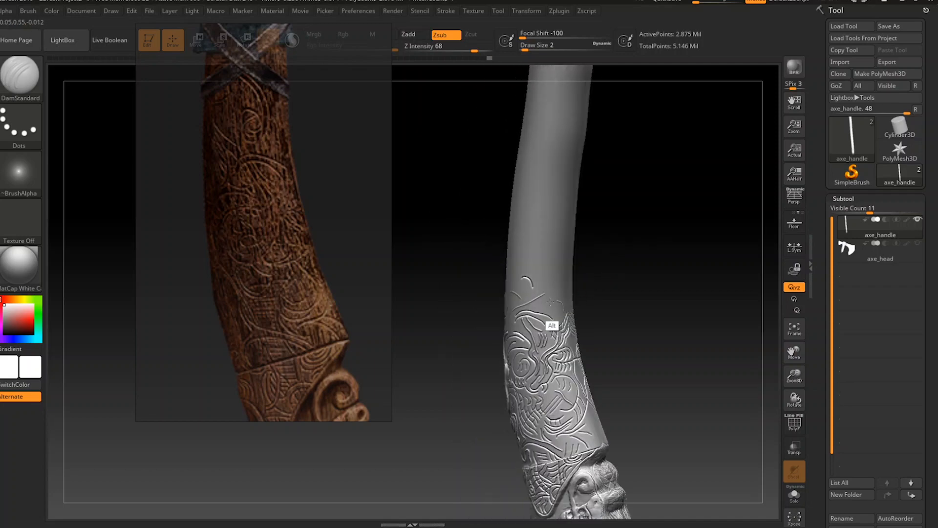
left_click_drag(632, 270, 630, 236)
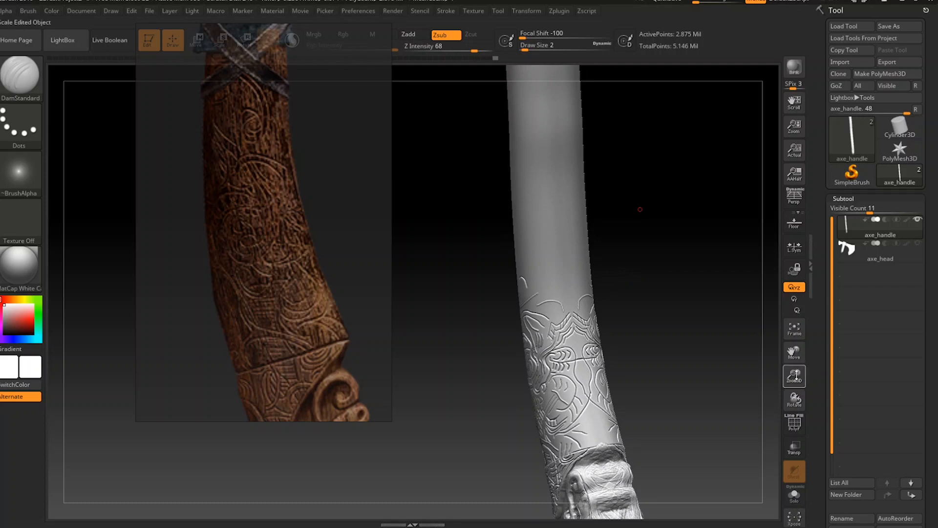
Carve a long lengthwise groove and a column of crossed, rune-like strokes along the plain middle of the handle.
mouse_move(802, 376)
left_mouse_down()
mouse_move(803, 394)
mouse_move(818, 343)
left_mouse_up()
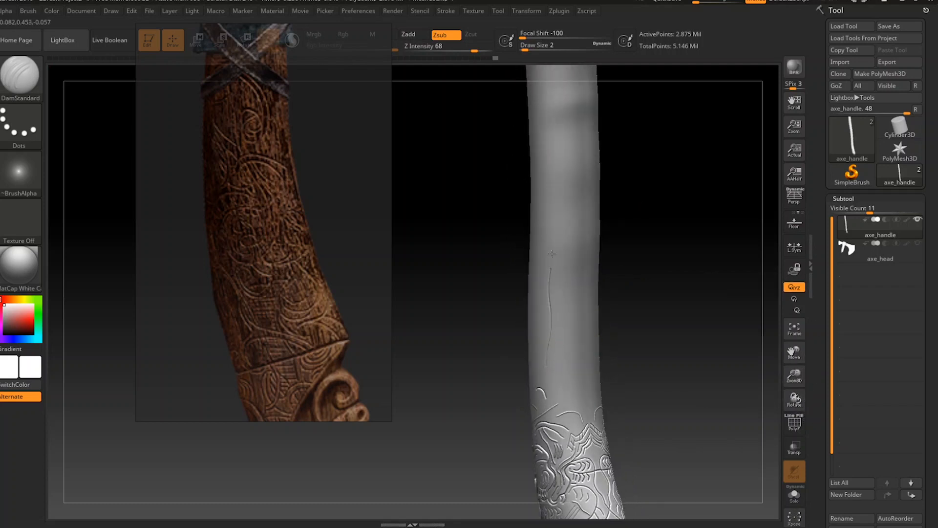
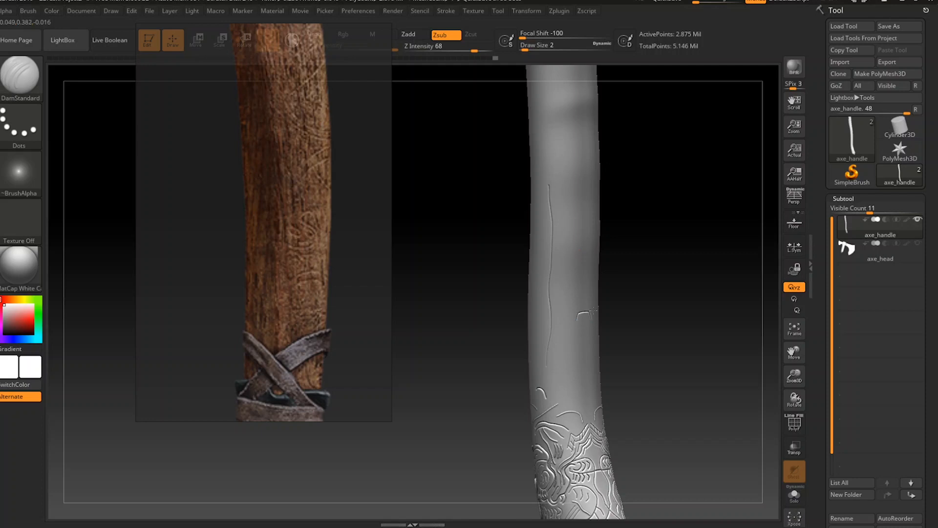
left_click_drag(651, 321, 613, 329)
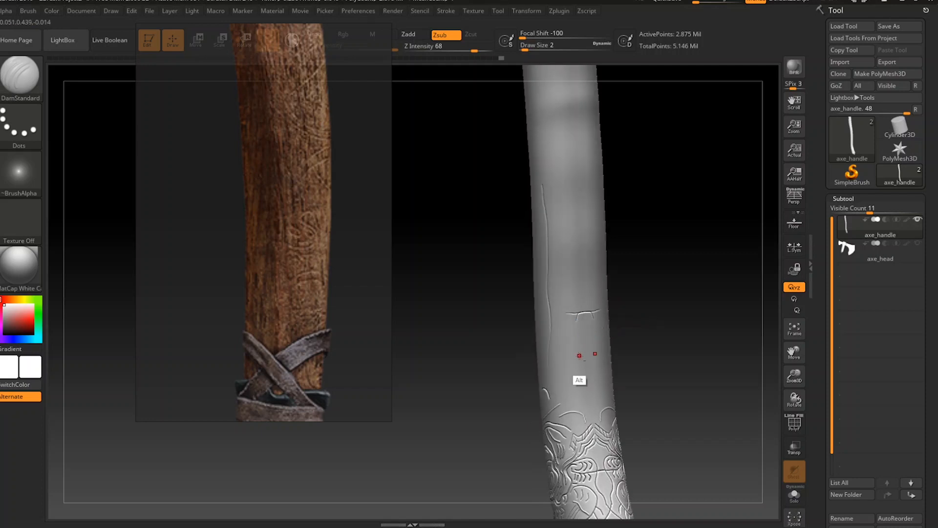
left_click_drag(572, 365, 601, 358, "alt")
left_click_drag(648, 154, 660, 147)
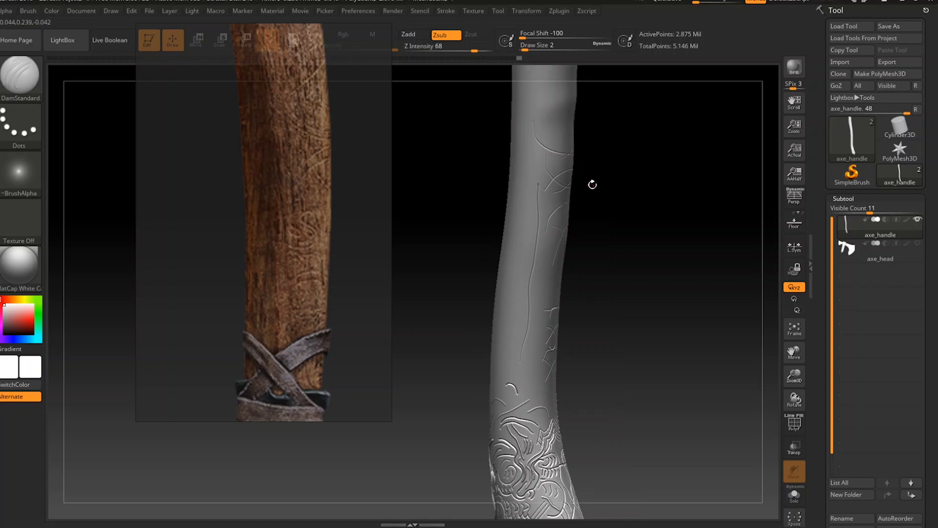
Compare with the reference's upper shaft and carve an oval with crossing strokes above the existing rune marks.
left_click_drag(797, 355, 807, 488)
middle_click_drag(318, 193, 336, 358)
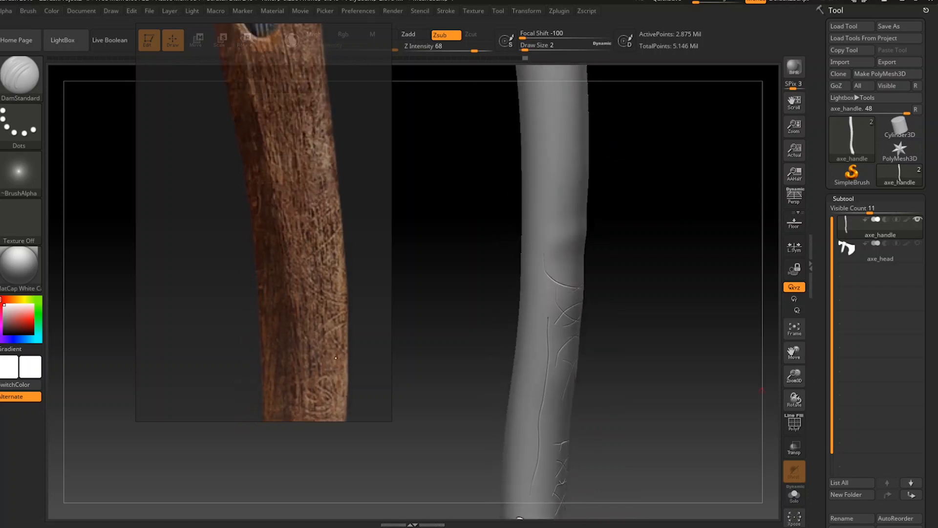
middle_click_drag(357, 134, 363, 251)
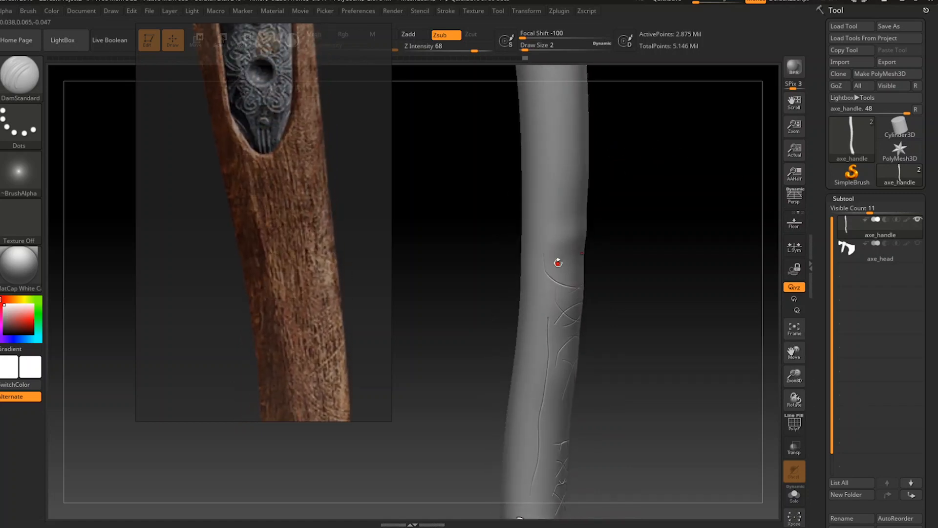
left_click_drag(629, 234, 633, 243)
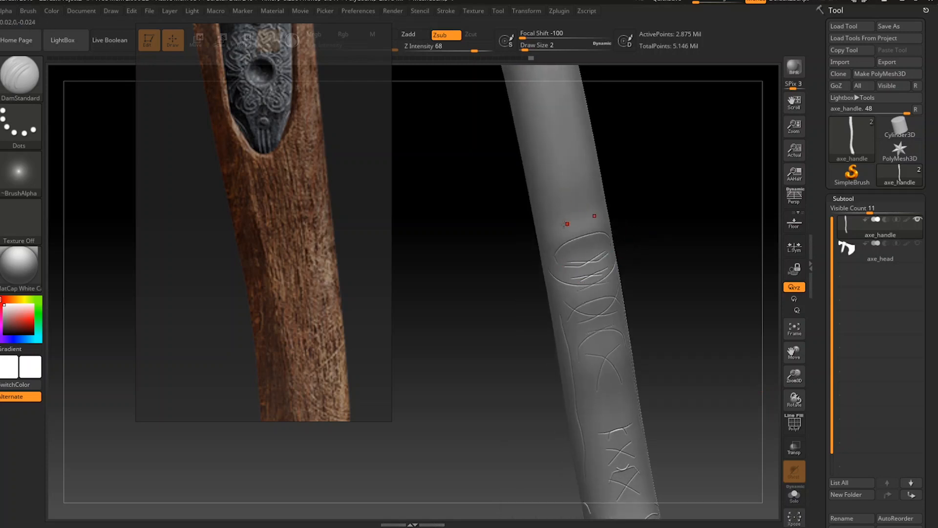
Carve slanted lines, a crossbar and curved strokes above and beside the oval on the upper handle.
left_click_drag(673, 208, 579, 211)
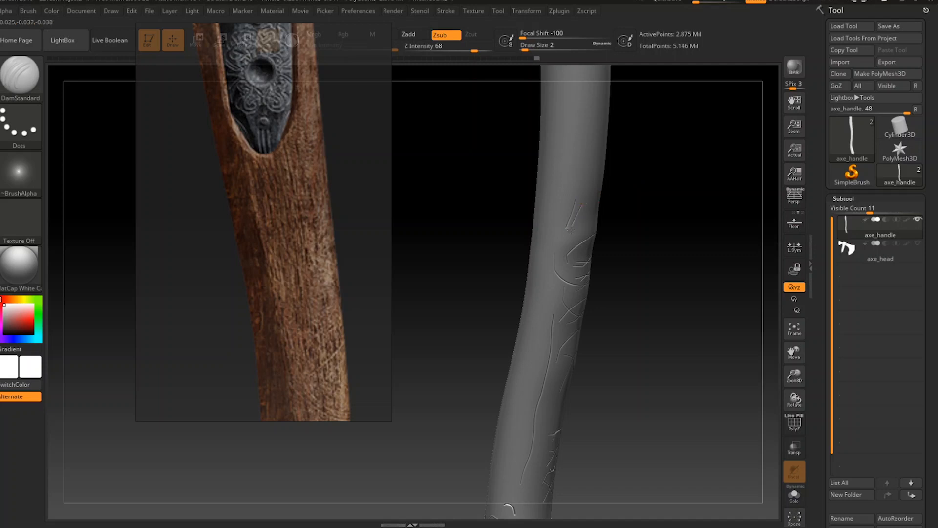
left_click_drag(657, 213, 612, 211)
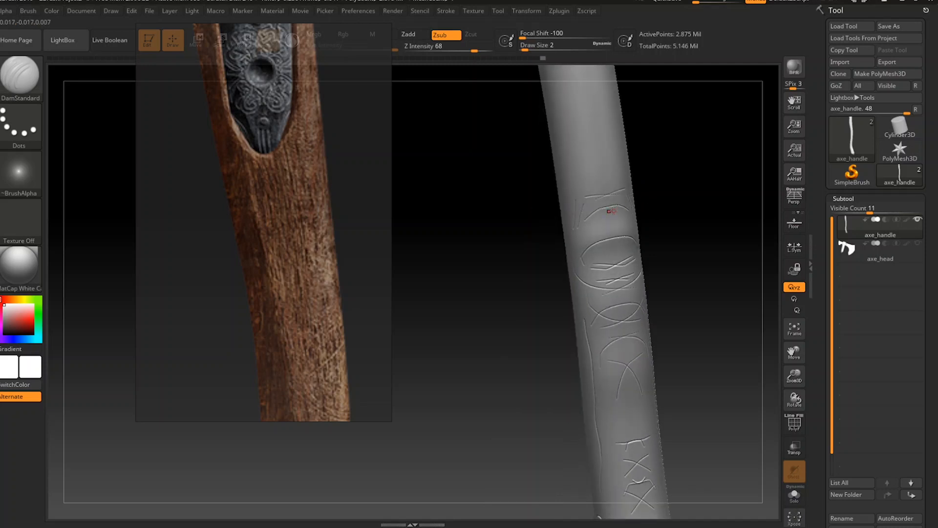
left_click_drag(670, 220, 590, 219)
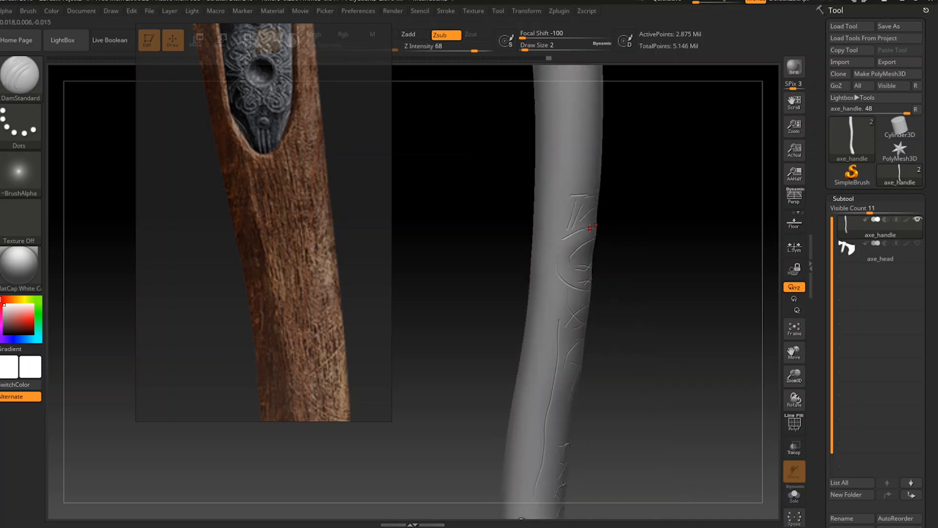
left_click_drag(691, 249, 683, 260)
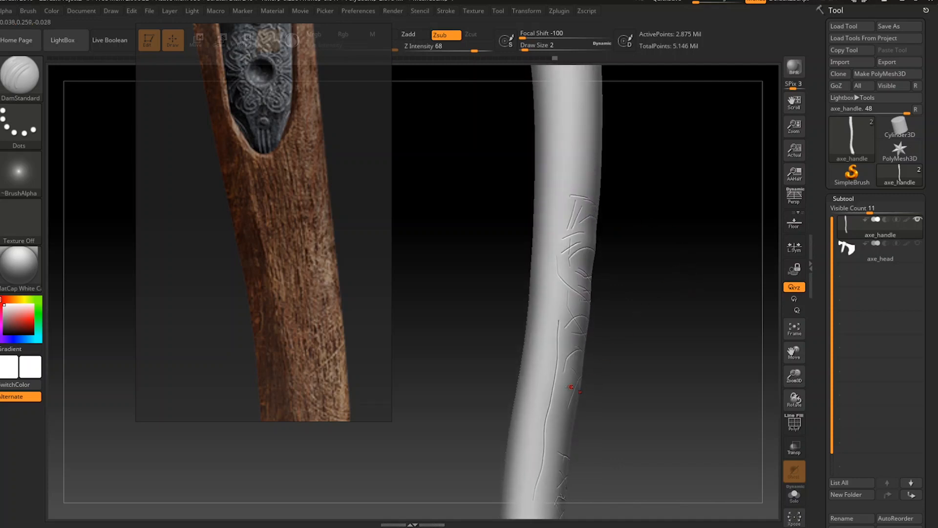
left_click_drag(653, 341, 673, 210)
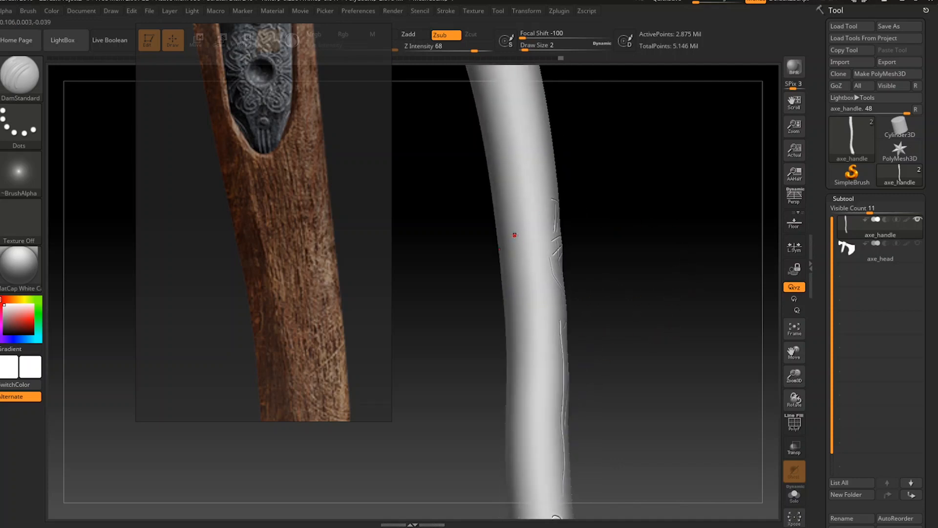
Review the whole handle and add small curved grooves along the ornament's upper border, below the rune marks.
left_click_drag(795, 375, 757, 380)
left_click_drag(733, 416, 763, 406)
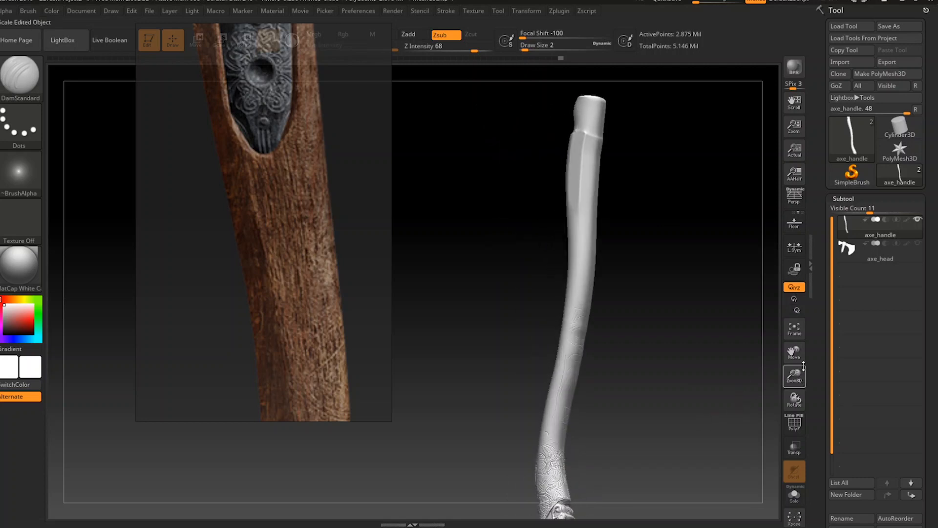
left_click_drag(800, 357, 816, 244)
mouse_move(720, 342)
left_mouse_down()
mouse_move(674, 340)
mouse_move(714, 351)
left_mouse_up()
left_click_drag(797, 375, 798, 467)
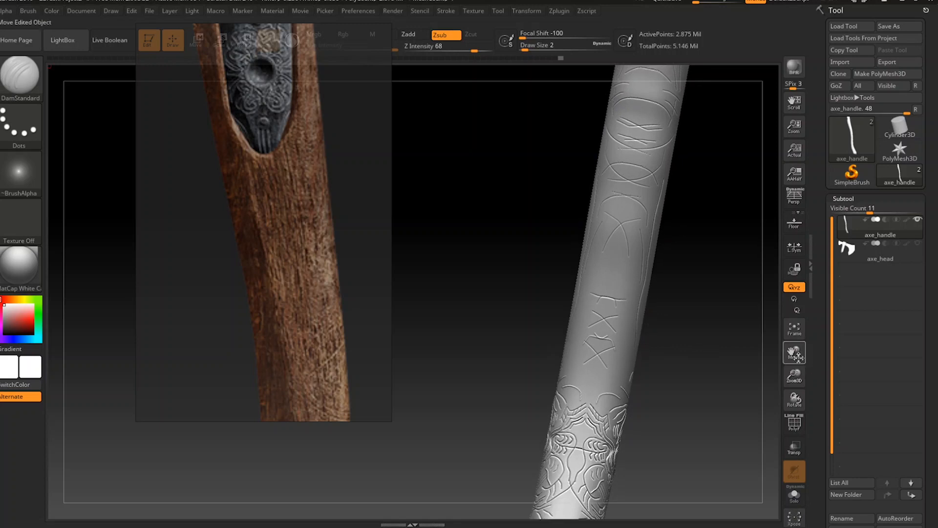
left_click_drag(795, 356, 812, 268)
mouse_move(588, 384)
left_mouse_down("alt")
mouse_move(585, 404)
mouse_move(601, 412)
mouse_move(592, 395)
left_mouse_up("alt")
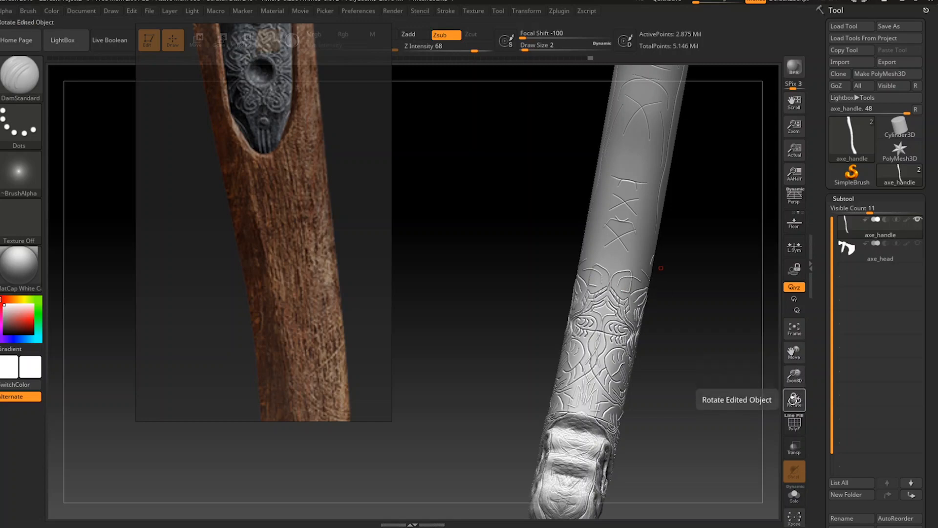
mouse_move(795, 399)
left_mouse_down()
mouse_move(834, 394)
mouse_move(805, 353)
mouse_move(762, 361)
left_mouse_up()
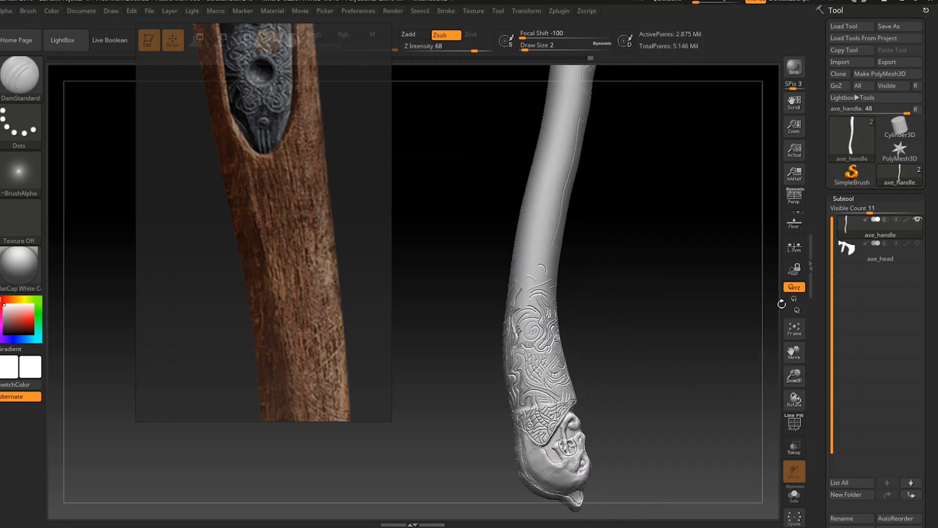
Hide the axe_head subtool and make axe_handle the active subtool.
key("ctrl")
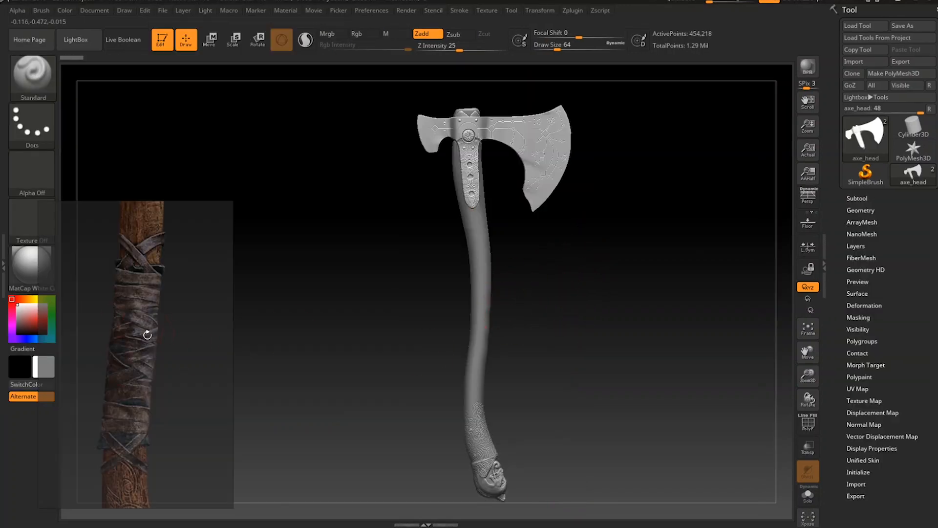
left_click_drag(548, 351, 420, 292)
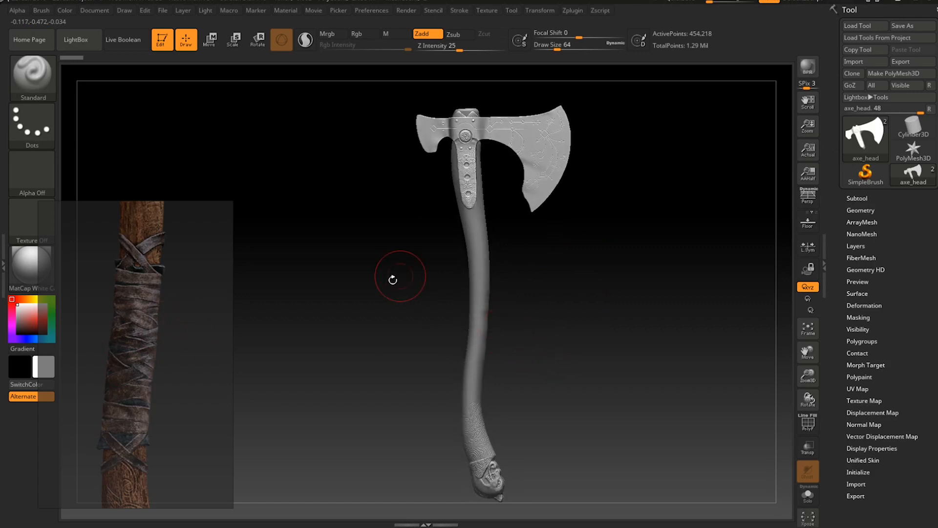
left_click(875, 199)
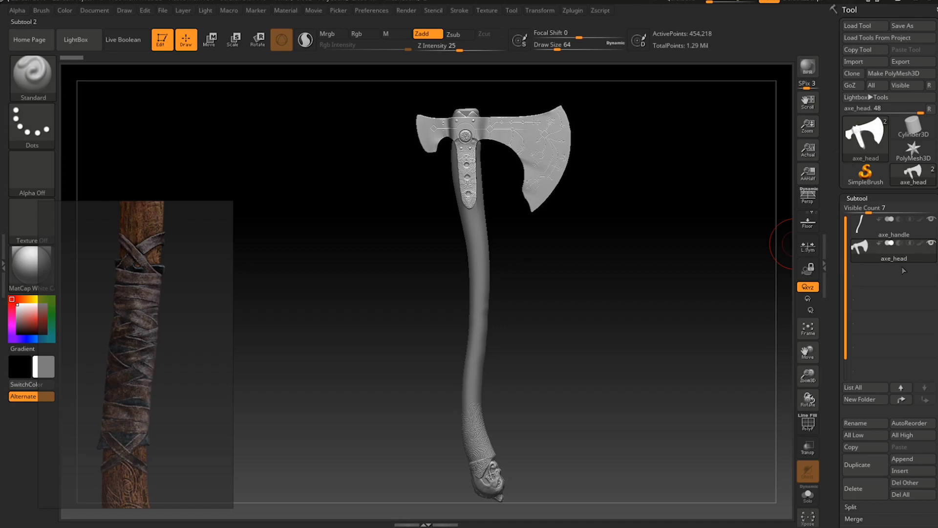
mouse_move(930, 253)
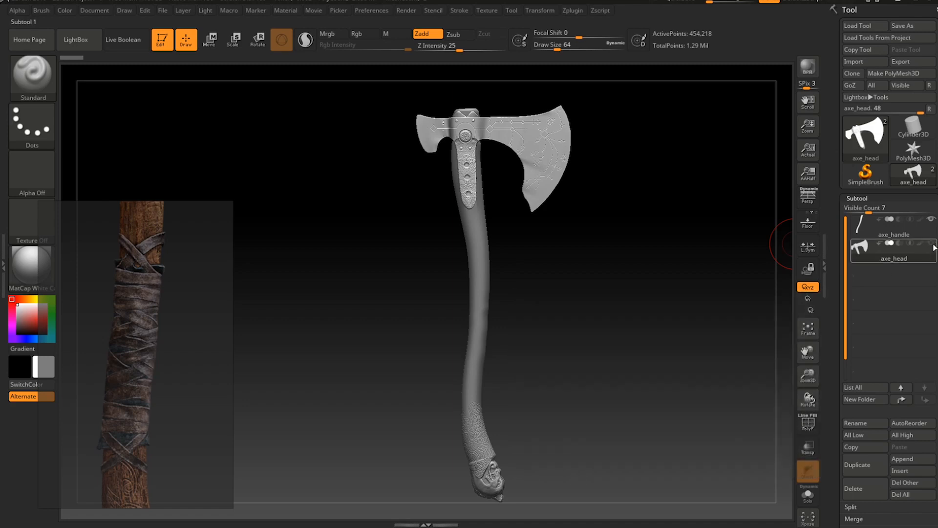
left_click(896, 235)
left_click(896, 236)
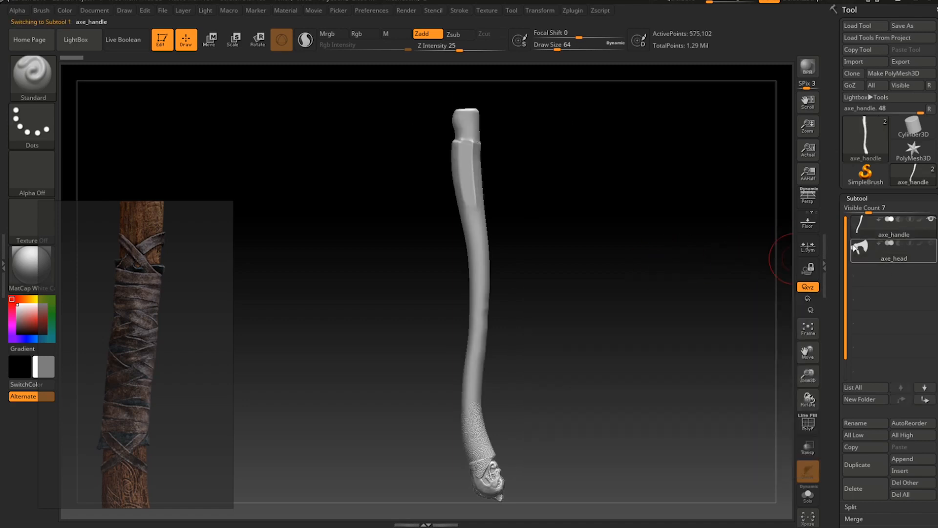
Append a Cylinder3D mesh as a new subtool to the axe handle.
mouse_move(607, 277)
left_mouse_down()
mouse_move(551, 280)
mouse_move(590, 268)
left_mouse_up()
left_click_drag(513, 315, 536, 308)
left_click_drag(440, 320, 394, 335, "shift")
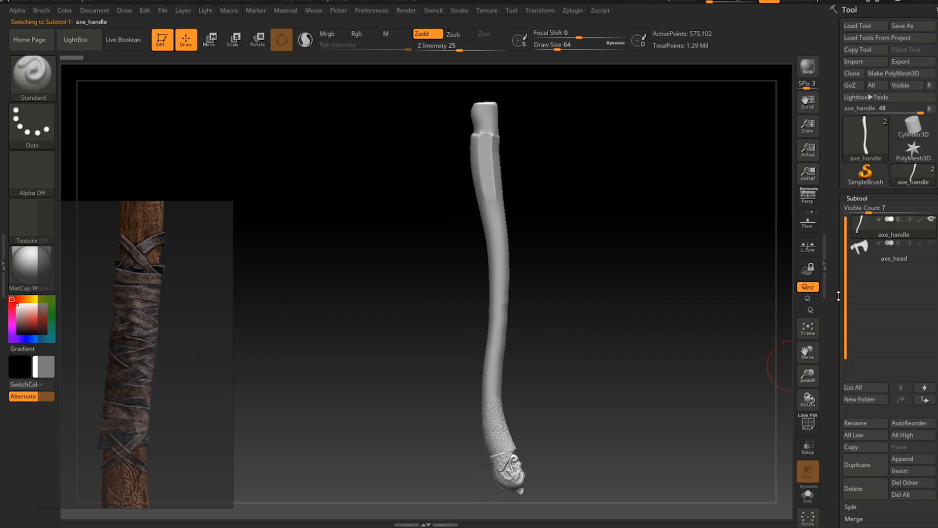
left_click_drag(839, 296, 838, 291)
left_click(906, 455)
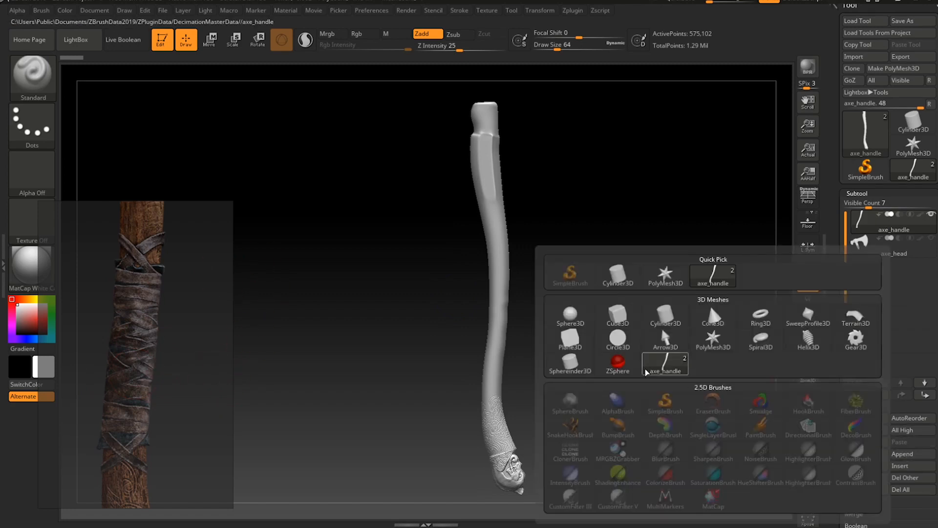
left_click(671, 323)
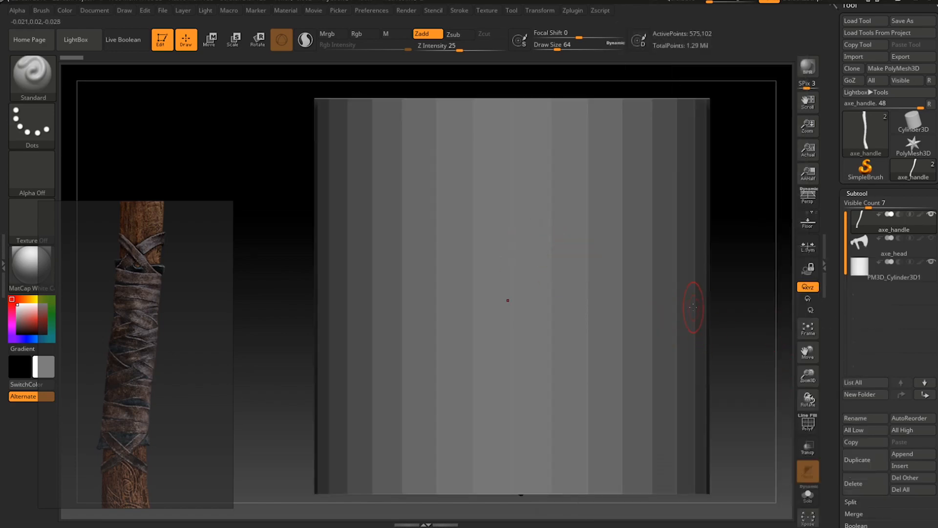
Make PM3D_Cylinder3D1 the active subtool and replace its mesh with the gizmo's parametric Cylinder 3D primitive.
mouse_move(693, 307)
right_mouse_down("ctrl")
mouse_move(690, 281)
mouse_move(690, 300)
right_mouse_up("ctrl")
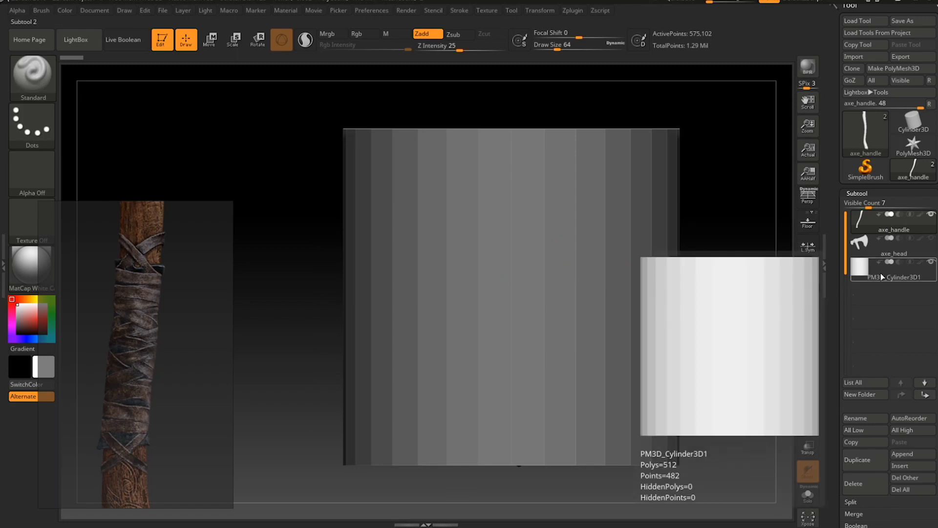
left_click(917, 264)
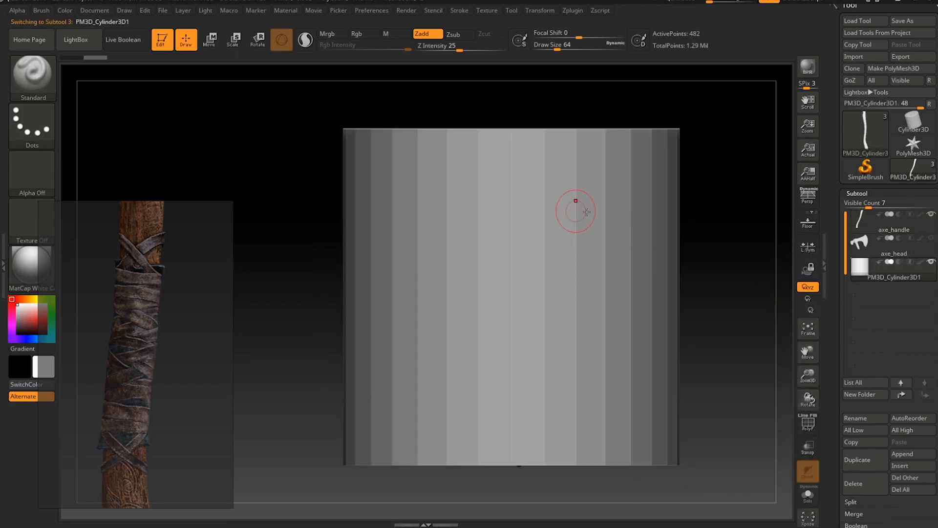
key("w")
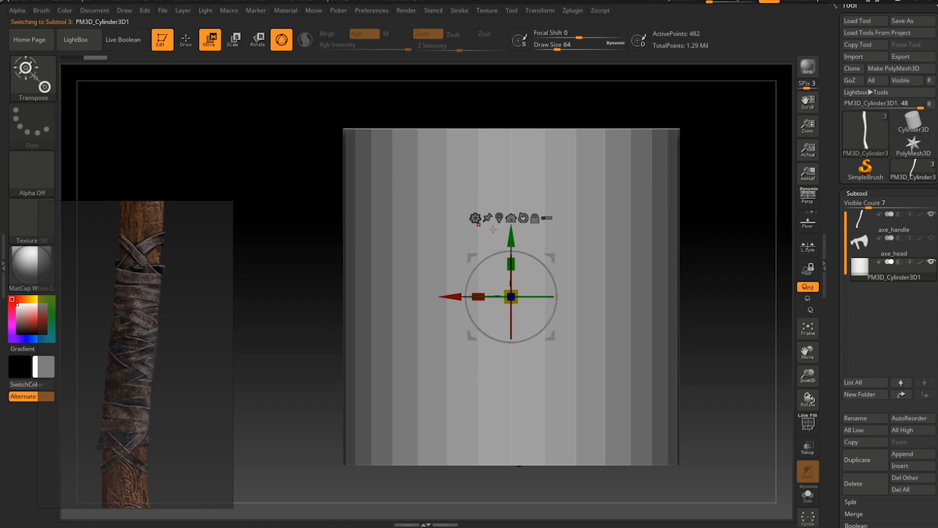
left_click(475, 218)
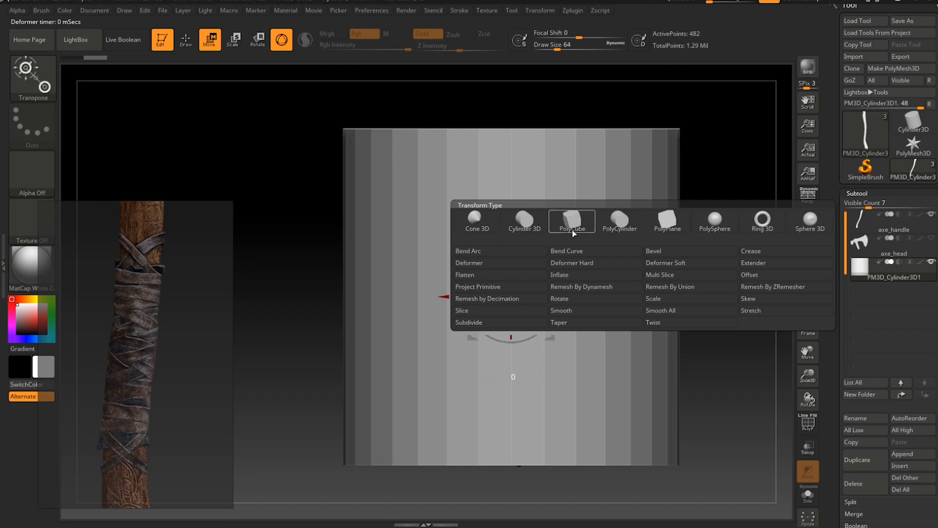
left_click(533, 225)
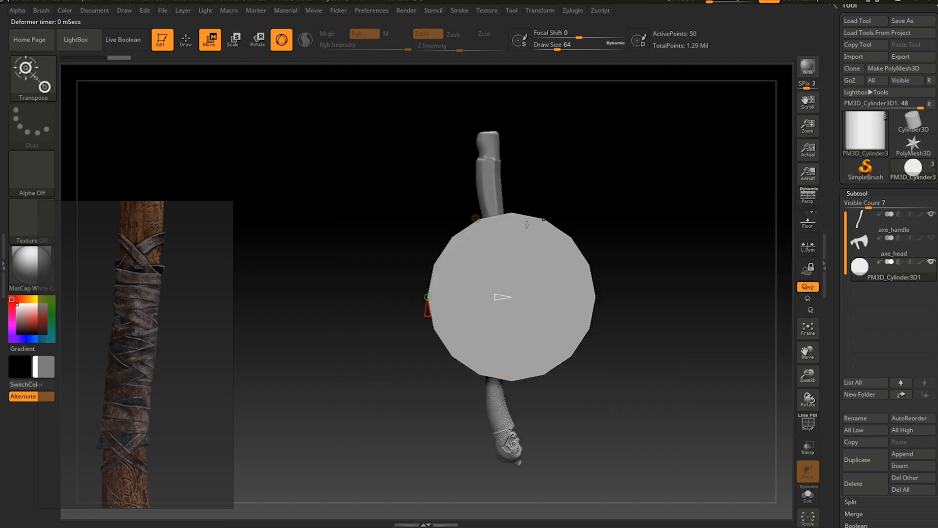
Turn on the polyframe display and reduce the cylinder to a single height segment, keeping its 16 sides.
left_click_drag(526, 225, 549, 248)
key("shift+f")
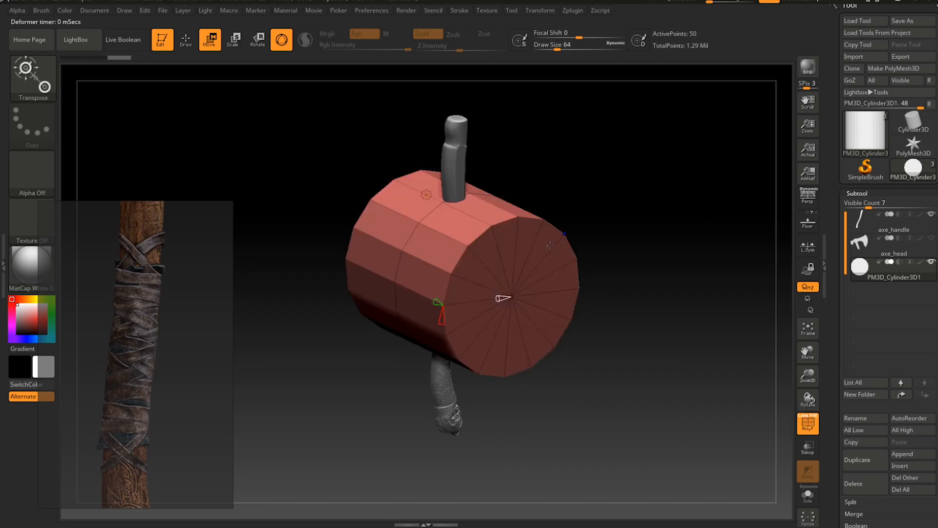
left_click_drag(489, 242, 446, 340)
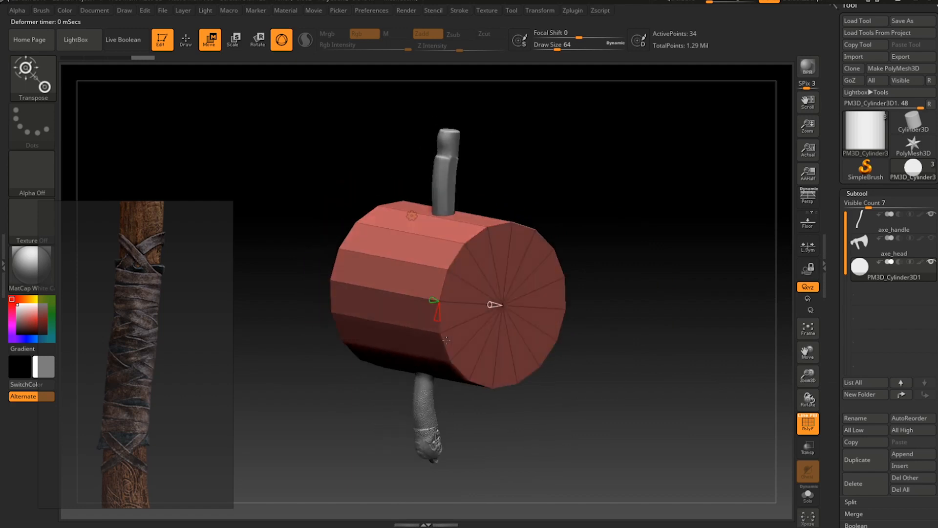
left_click(412, 216)
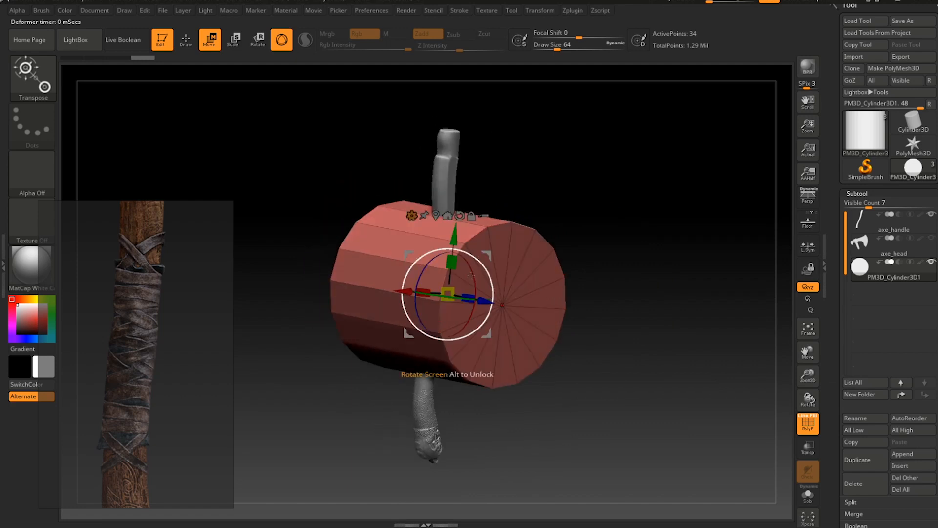
Rotate the cylinder upright to follow the handle and scale it into a narrow, elongated sleeve.
left_click_drag(567, 343, 493, 318)
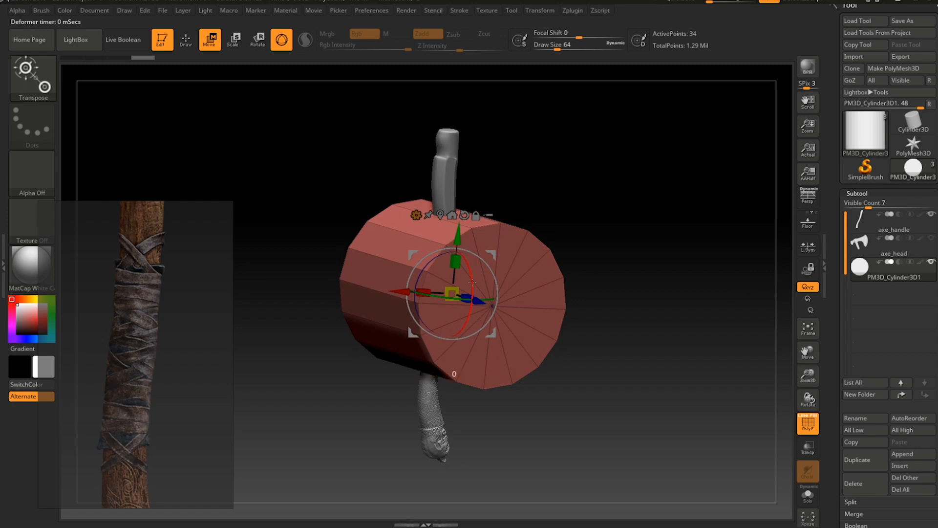
left_click_drag(472, 282, 531, 251)
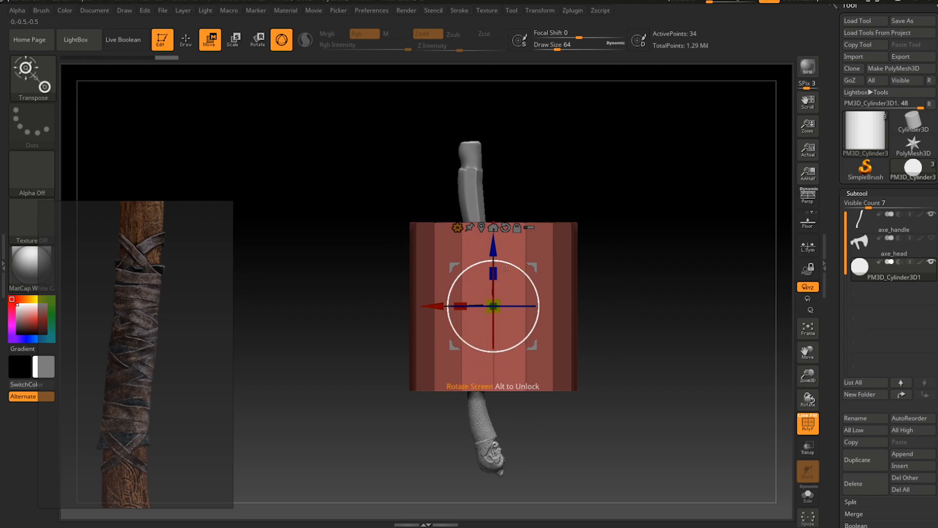
left_click_drag(500, 298, 521, 439)
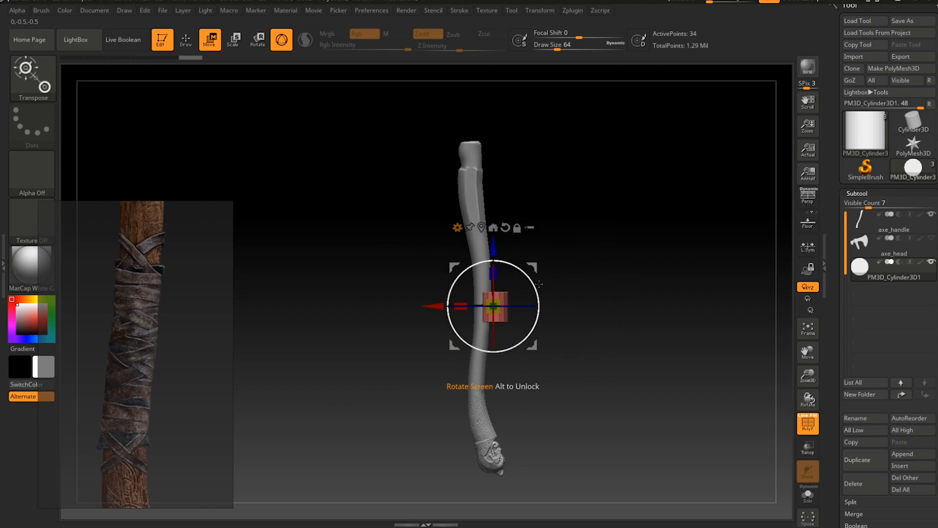
left_click_drag(494, 272, 489, 216)
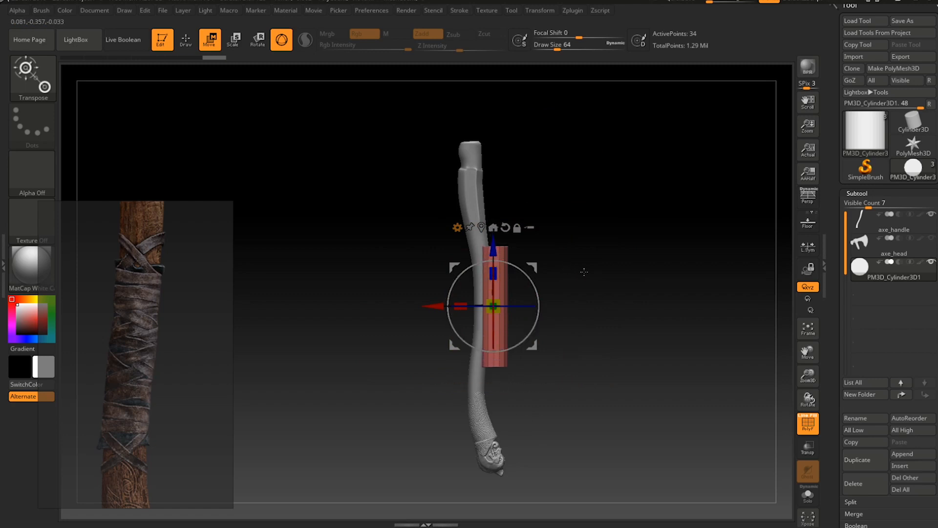
Center the cylinder over the axe handle from the top view and scale it down slightly overall.
left_click_drag(587, 292, 593, 334)
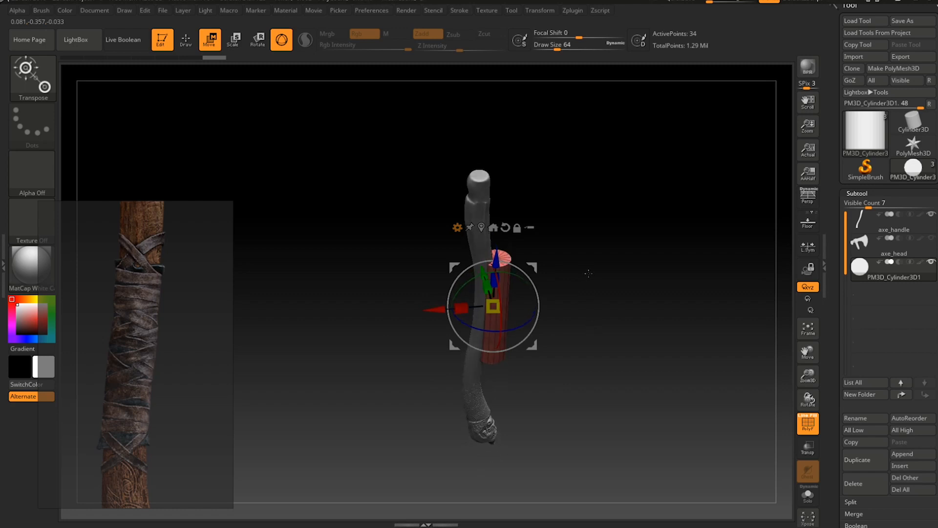
left_click_drag(591, 263, 592, 328)
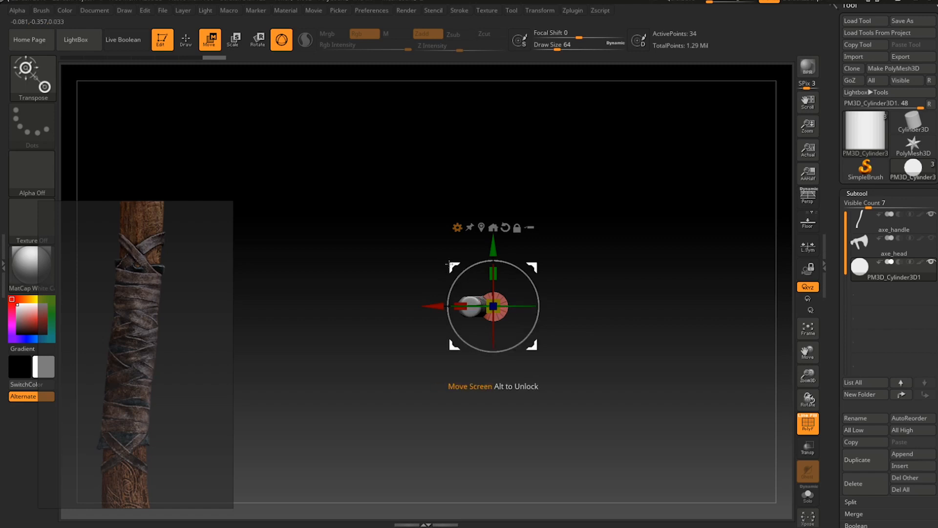
left_click_drag(450, 264, 438, 265)
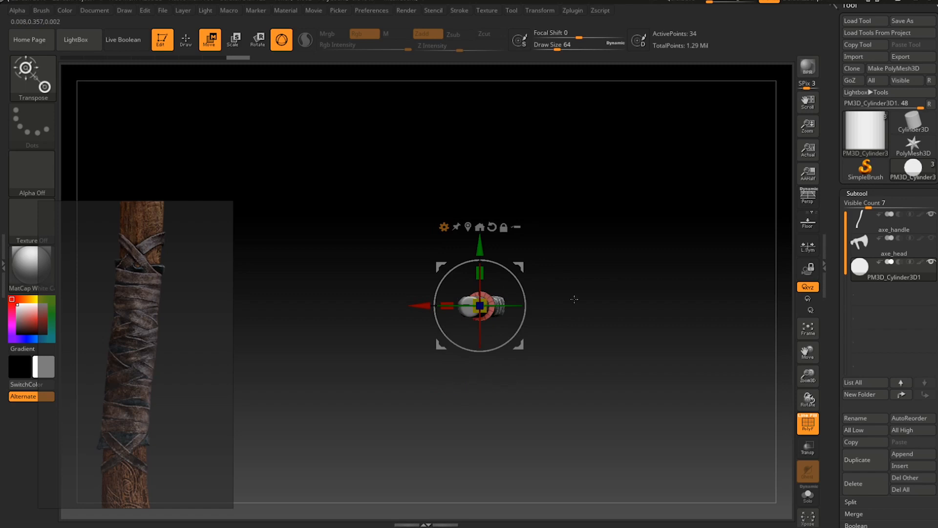
left_click_drag(572, 305, 586, 274)
left_click_drag(576, 350, 583, 286, "shift")
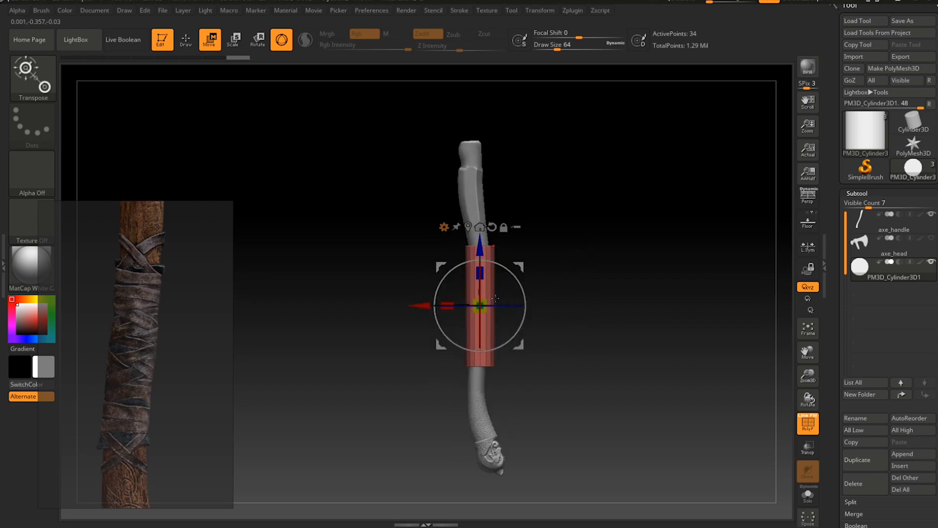
left_click_drag(481, 303, 480, 307)
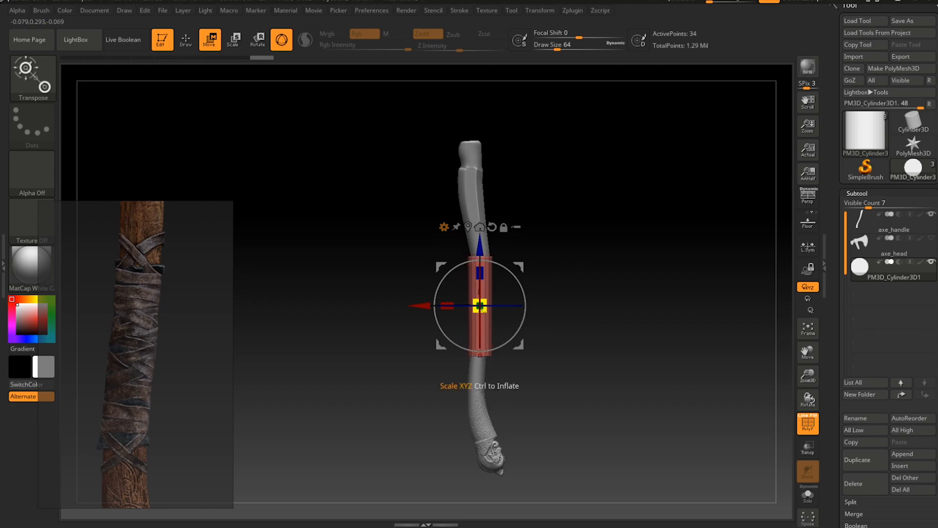
Move the cylinder lower onto the handle's grip area, just above the carved ornament, and lengthen it slightly.
left_click_drag(525, 267, 523, 289)
right_click_drag(529, 348, 549, 398, "ctrl")
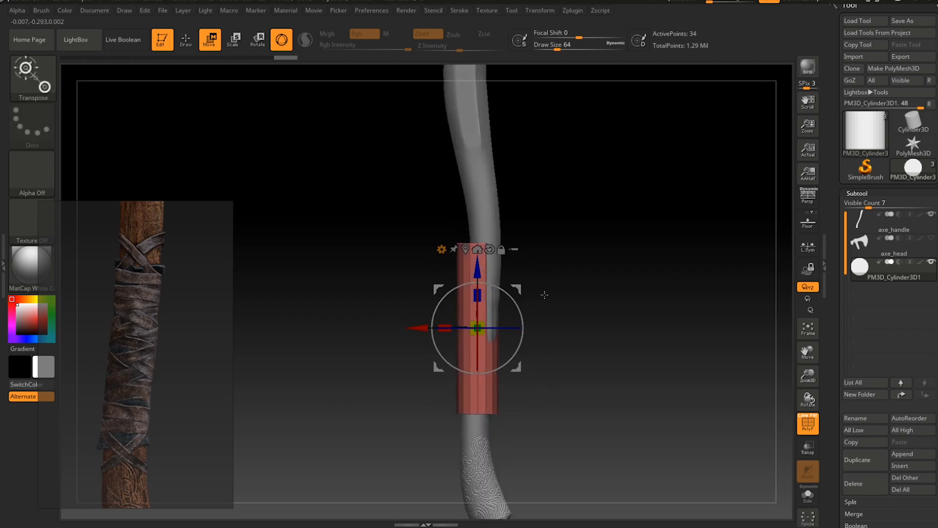
mouse_move(544, 295)
left_mouse_down()
mouse_move(585, 291)
mouse_move(552, 298)
left_mouse_up()
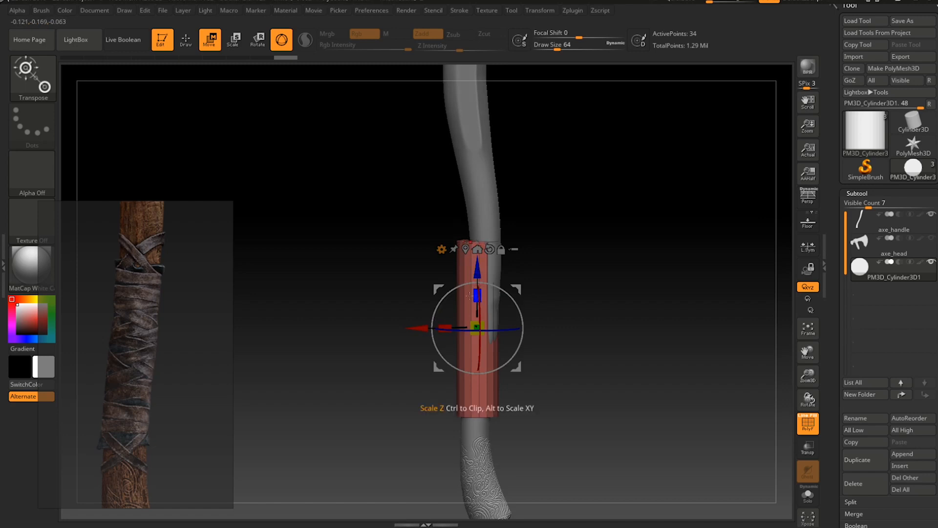
left_click_drag(558, 330, 552, 328, "shift")
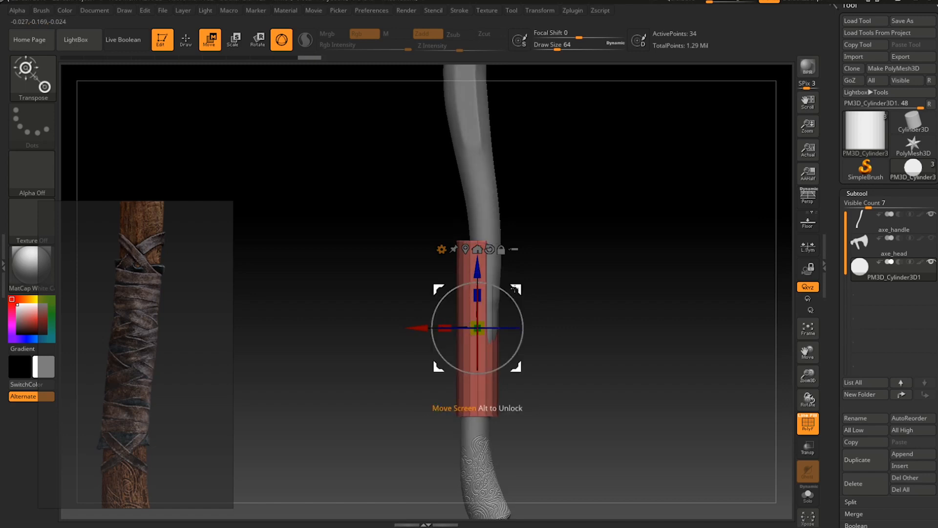
left_click_drag(515, 289, 514, 294)
left_click_drag(558, 353, 591, 366)
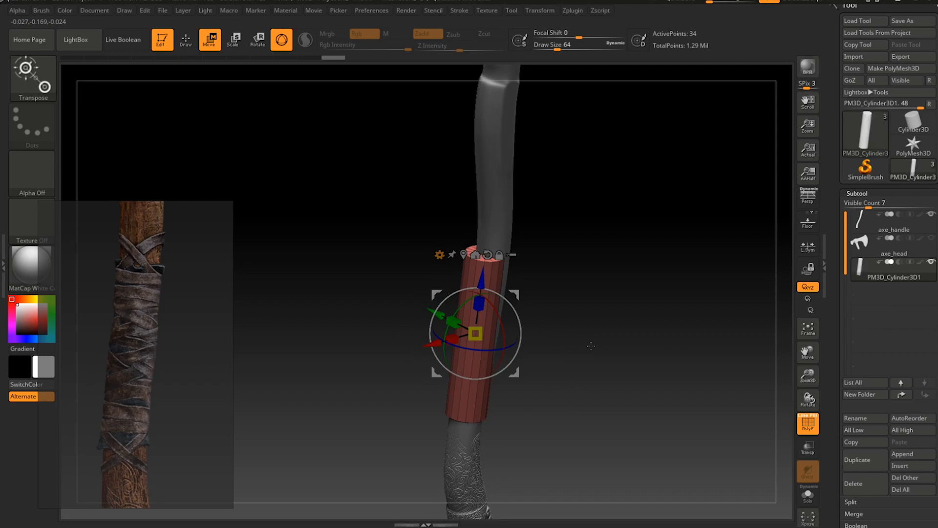
Return to Draw mode, check the cylinder's fit around the handle from several angles, and isolate it with Solo.
key("q")
mouse_move(588, 349)
left_mouse_down()
mouse_move(576, 352)
mouse_move(469, 276)
left_mouse_up()
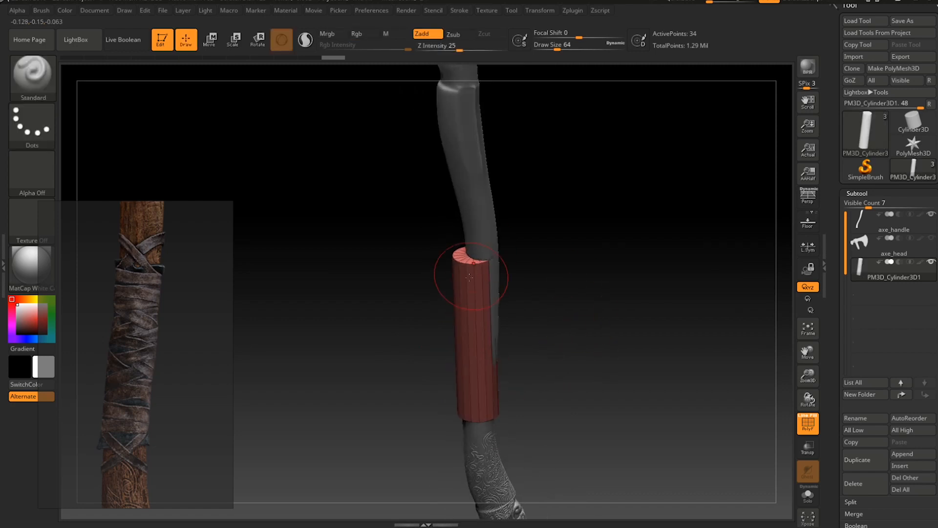
left_click_drag(511, 312, 522, 344)
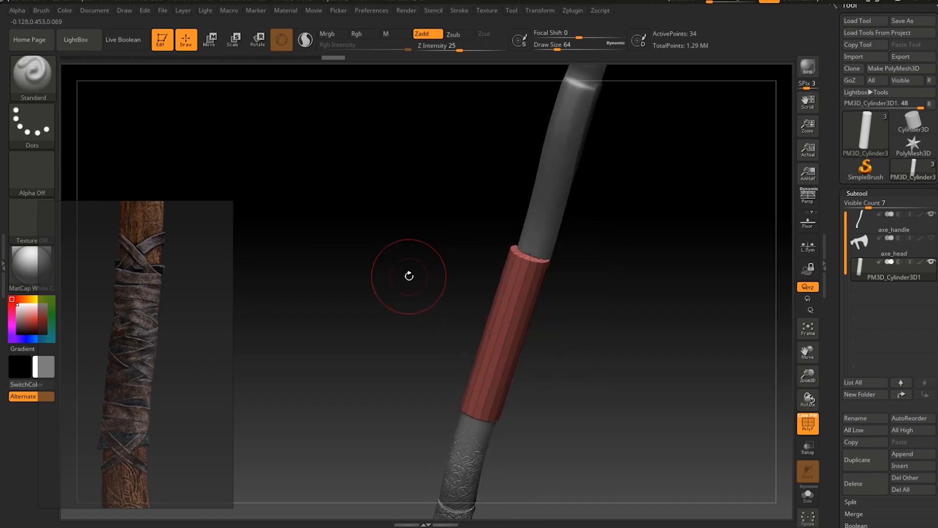
left_click_drag(430, 306, 548, 282)
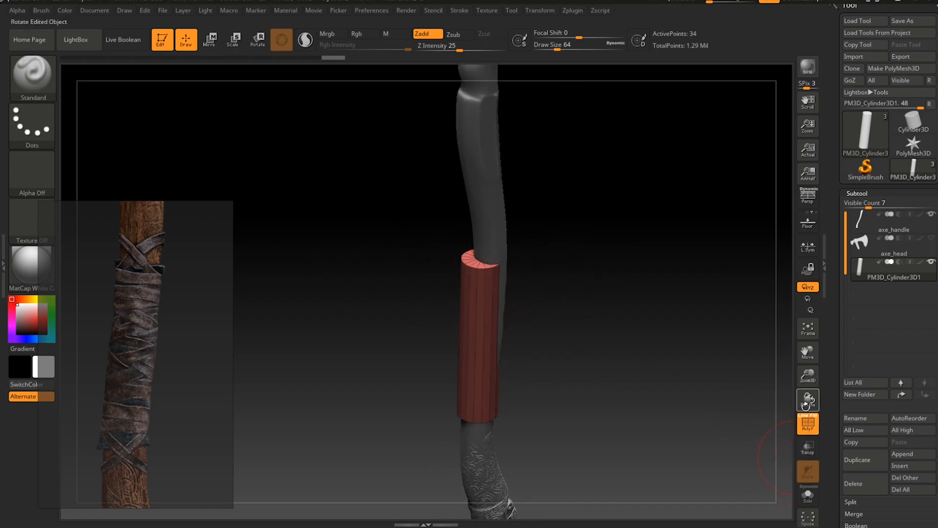
left_click(808, 495)
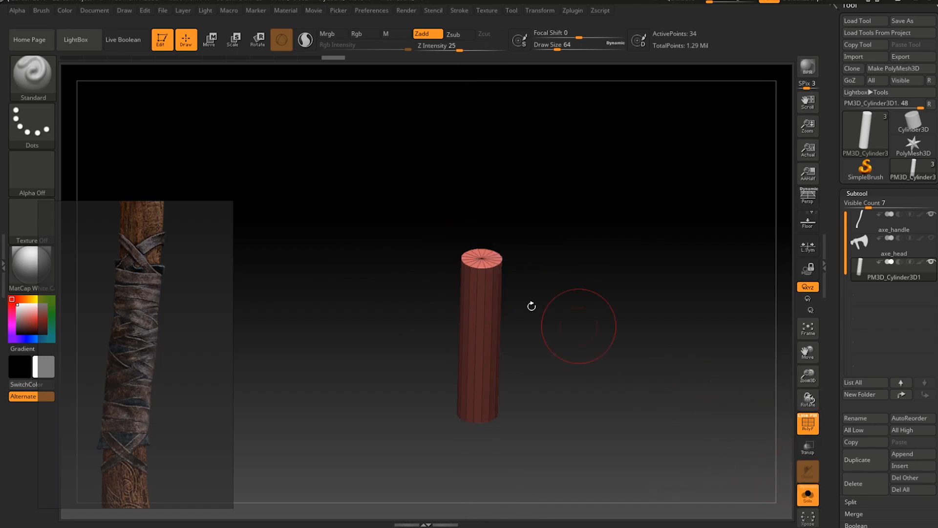
left_click_drag(551, 331, 539, 264)
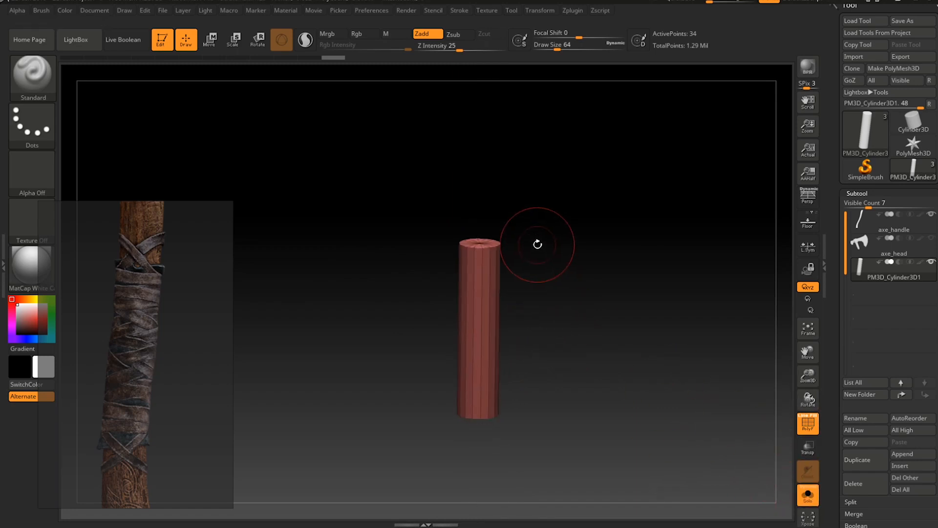
right_click_drag(538, 243, 557, 259, "ctrl")
left_click_drag(557, 259, 556, 244)
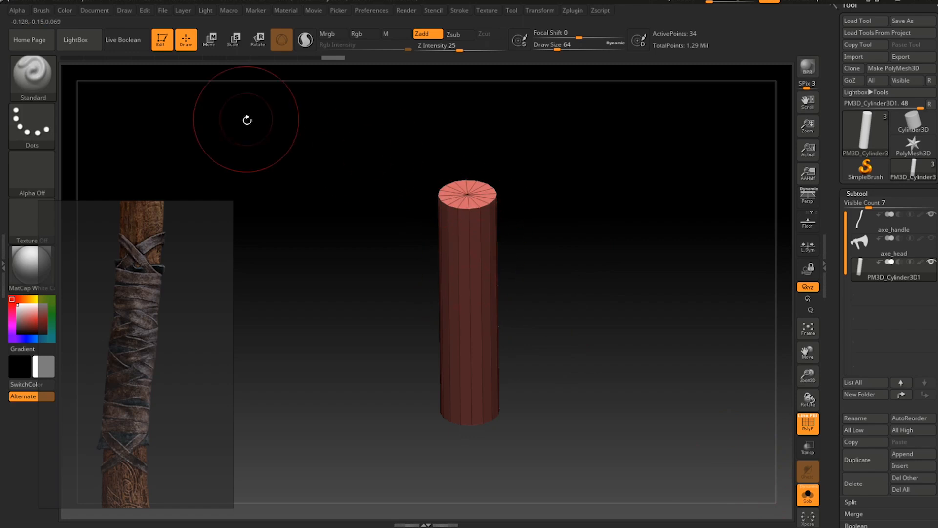
Try to isolate the cylinder's top cap by its polygroup.
key("ctrl")
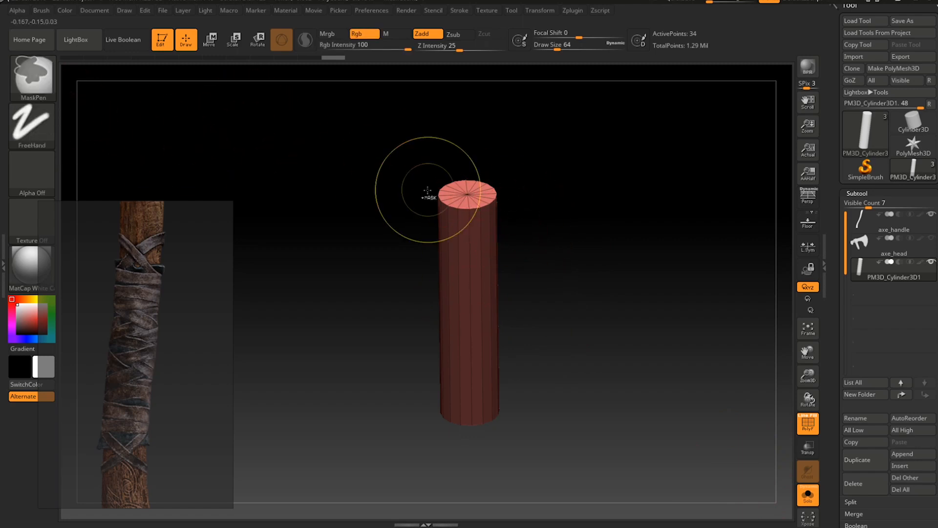
key("ctrl+shift")
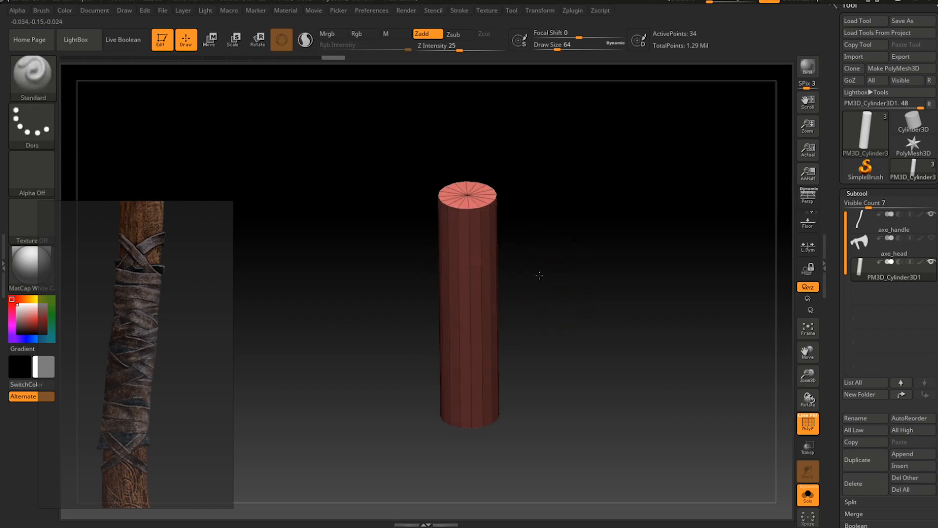
left_click_drag(538, 274, 536, 254)
left_click(470, 198, "ctrl+shift")
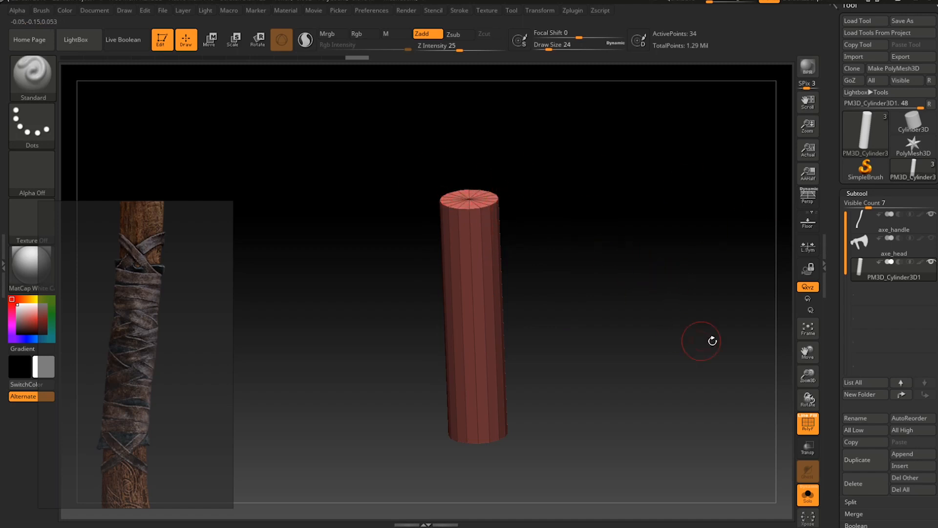
Assign separate polygroups to the cylinder's caps and side wall using Groups By Normals.
scroll(831, 354, "down", 2)
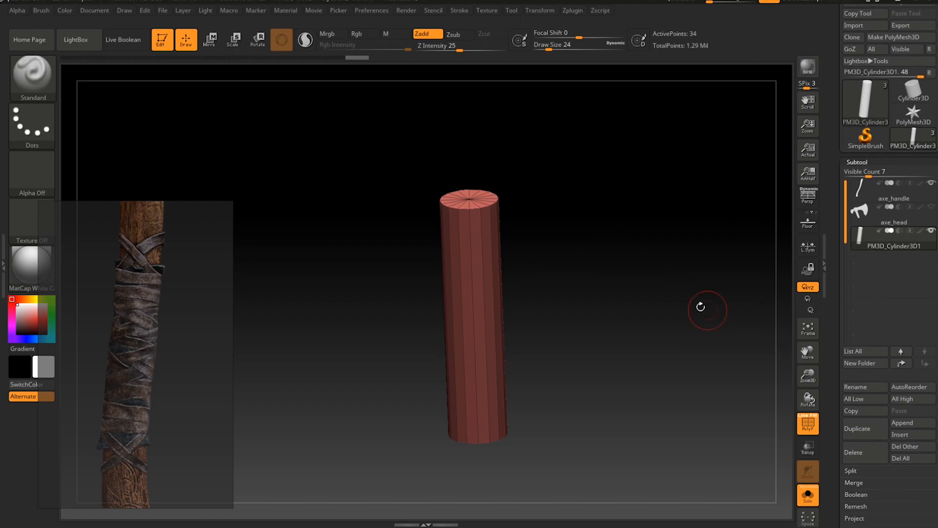
scroll(828, 340, "down", 9)
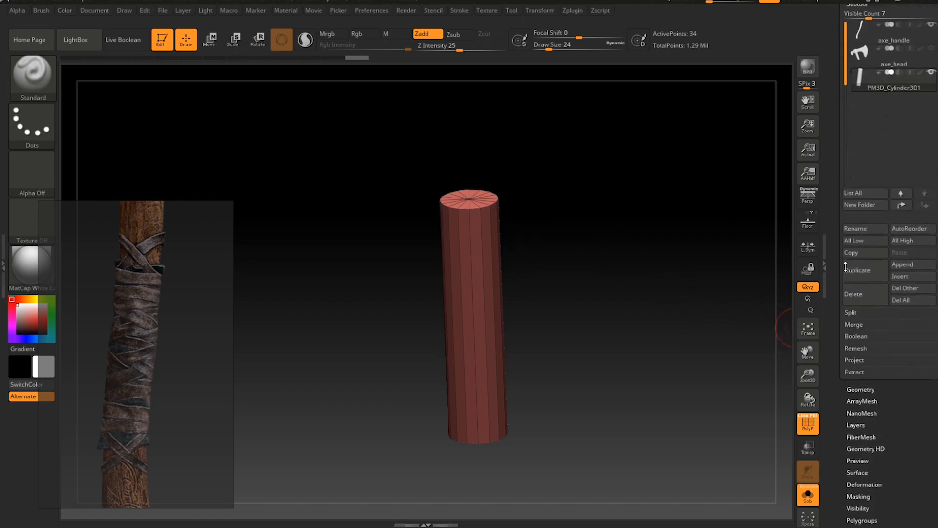
left_click(855, 517)
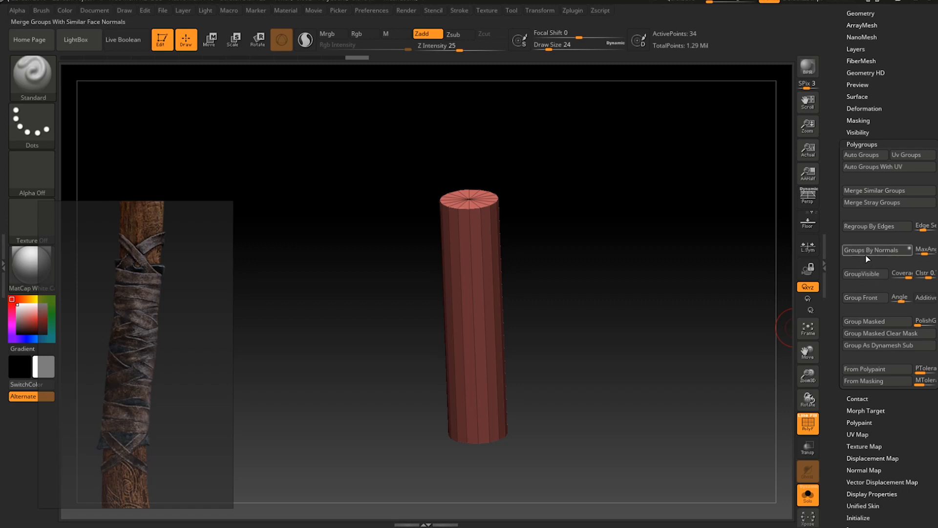
left_click(861, 273)
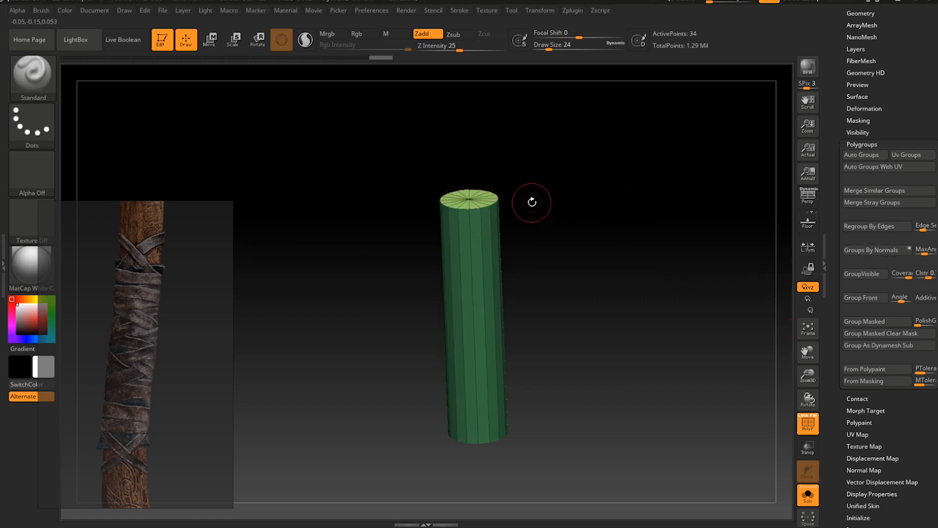
left_click_drag(532, 202, 533, 210)
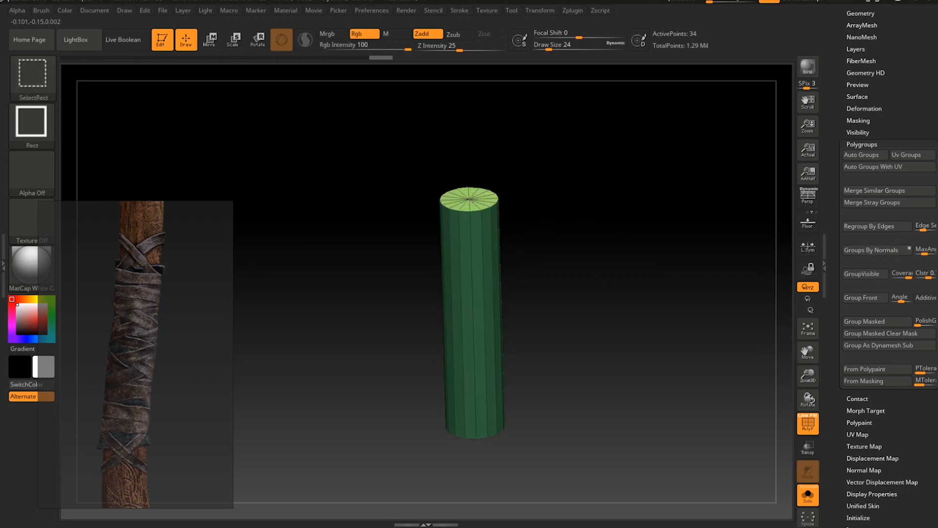
Hide the cylinder's top and bottom cap polygroups so only the side wall stays visible.
left_click(470, 199, "ctrl+shift")
left_click(472, 199, "ctrl+shift")
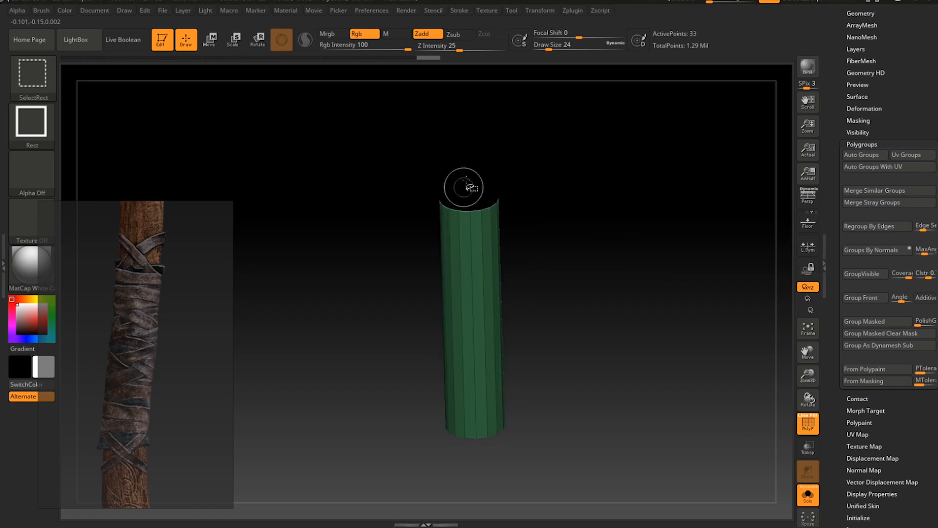
mouse_move(503, 218)
left_mouse_down()
mouse_move(539, 245)
mouse_move(534, 174)
mouse_move(511, 293)
mouse_move(545, 288)
mouse_move(538, 358)
left_mouse_up()
left_click(463, 300, "ctrl+shift")
left_click_drag(556, 208, 562, 265, "alt")
right_click_drag(585, 260, 575, 211, "ctrl")
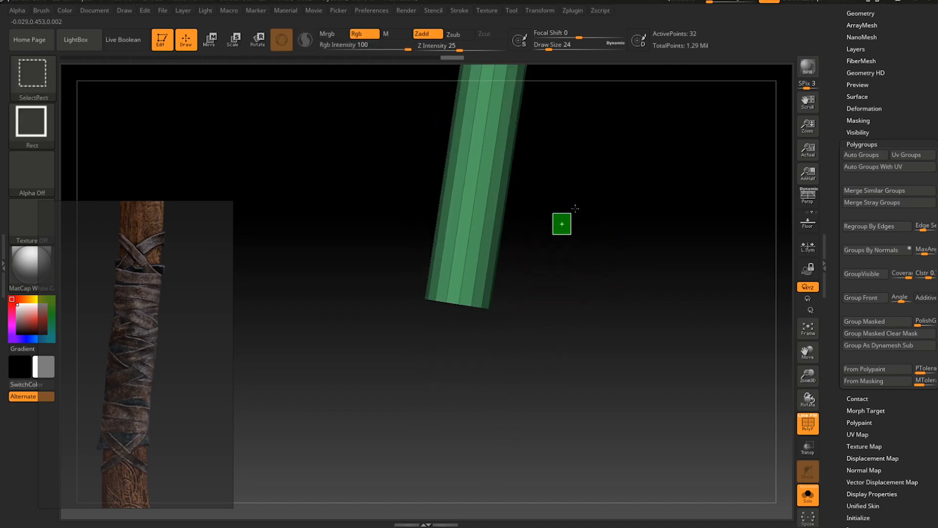
mouse_move(561, 222)
left_mouse_down("ctrl+shift")
mouse_move(582, 205)
mouse_move(561, 251)
mouse_move(567, 266)
mouse_move(562, 122)
mouse_move(565, 225)
mouse_move(594, 213)
mouse_move(588, 243)
mouse_move(607, 192)
mouse_move(604, 288)
left_mouse_up("ctrl+shift")
Delete the hidden cap geometry with Del Hidden, leaving the cylinder an open tube.
left_click_drag(833, 145, 830, 232)
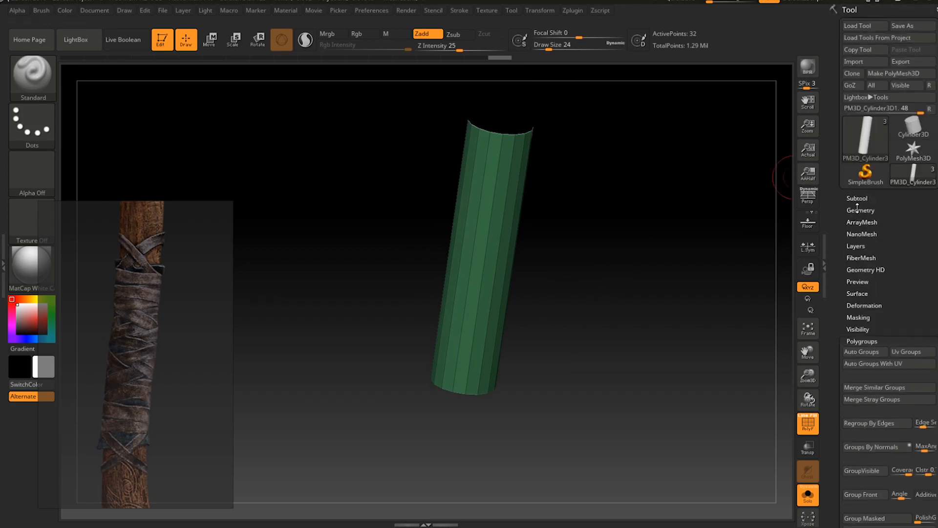
left_click(859, 210)
left_click(867, 412)
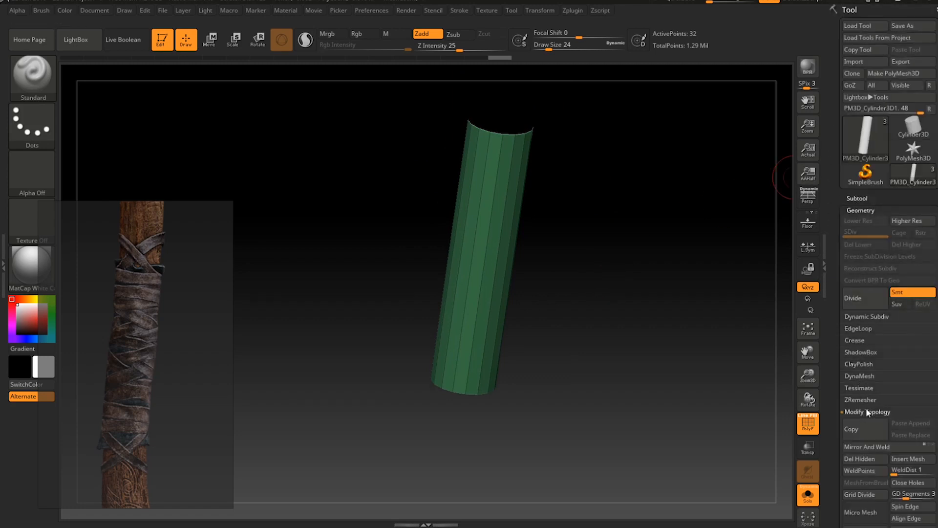
left_click_drag(839, 383, 835, 356)
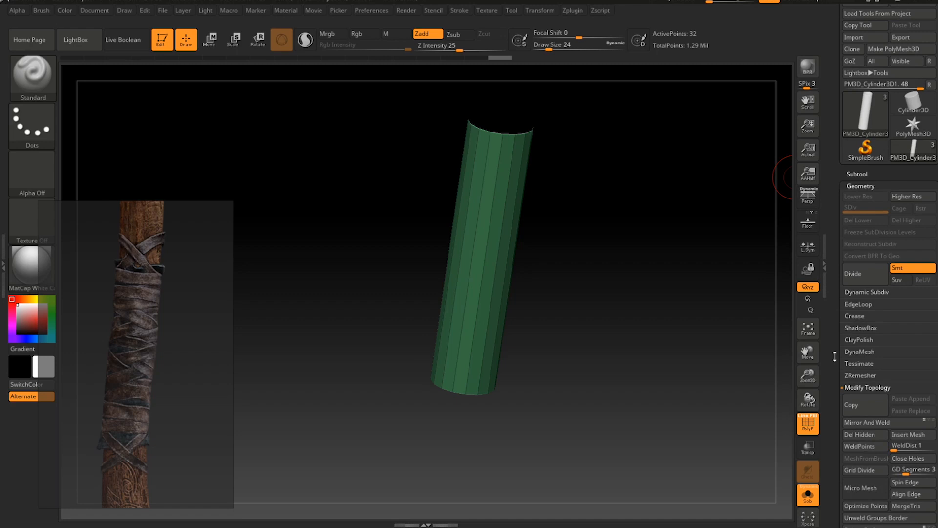
left_click(851, 434)
mouse_move(601, 254)
left_mouse_down()
mouse_move(589, 216)
mouse_move(595, 274)
mouse_move(592, 259)
left_mouse_up()
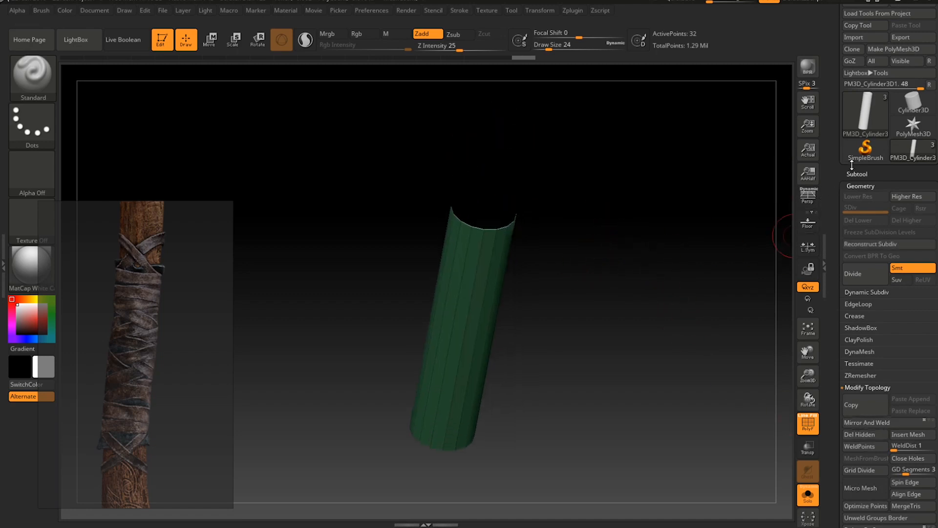
left_click(860, 186)
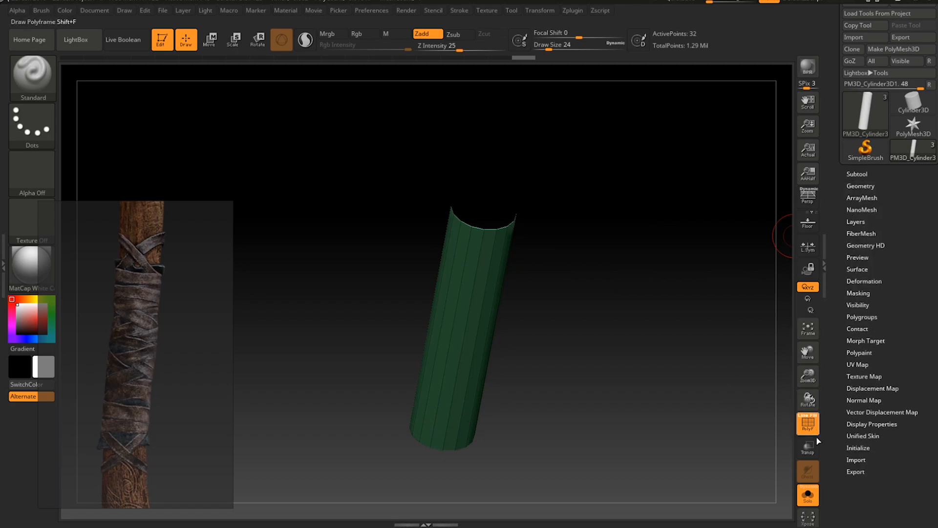
Show the handle again and slightly taper the tube along its length with the Taper deformer to suit the grip area.
left_click(809, 492)
mouse_move(597, 341)
left_mouse_down()
mouse_move(589, 324)
mouse_move(591, 338)
mouse_move(568, 331)
mouse_move(555, 285)
mouse_move(586, 325)
mouse_move(616, 321)
mouse_move(440, 222)
left_mouse_up()
key("ctrl")
left_click_drag(547, 280, 519, 284)
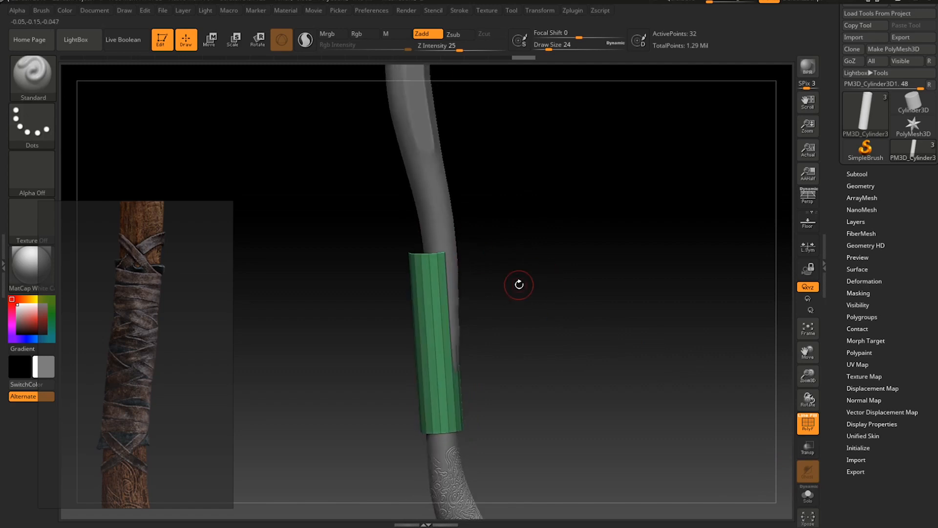
key("w")
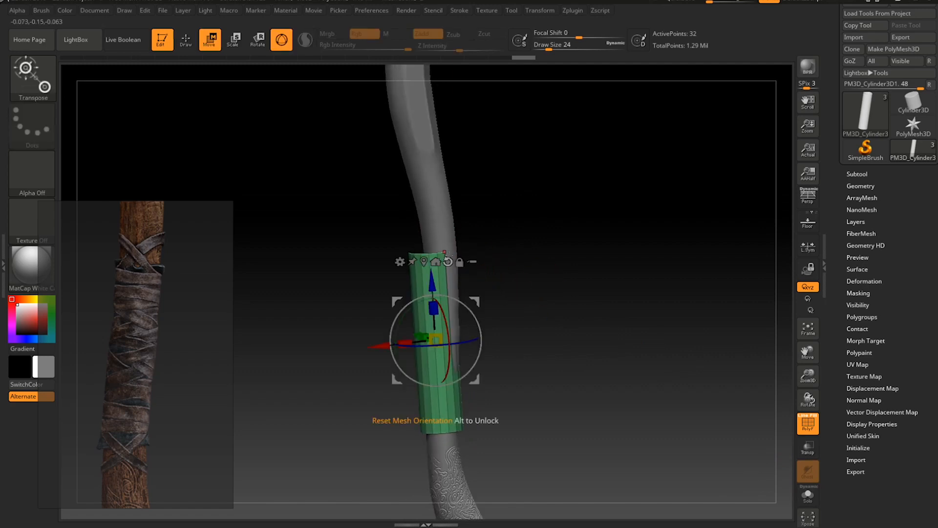
left_click(400, 261)
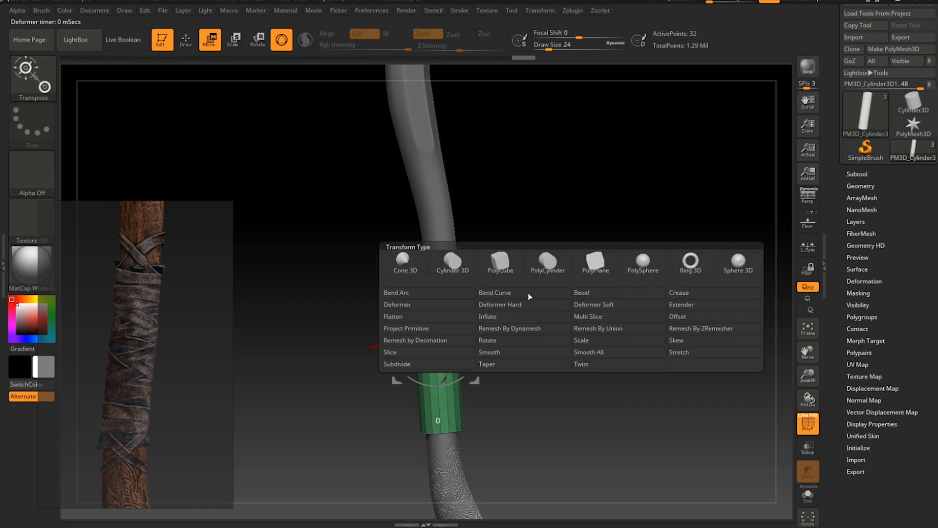
left_click(534, 366)
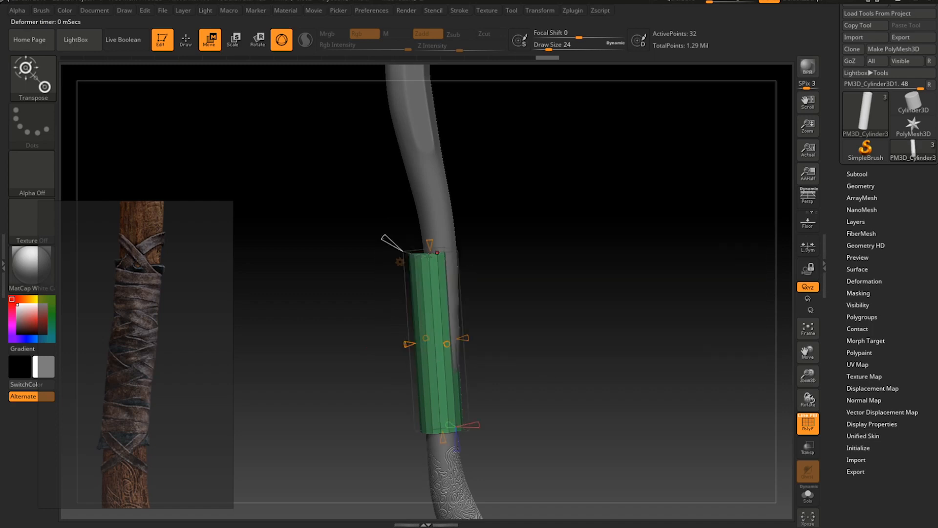
left_click_drag(474, 249, 480, 268)
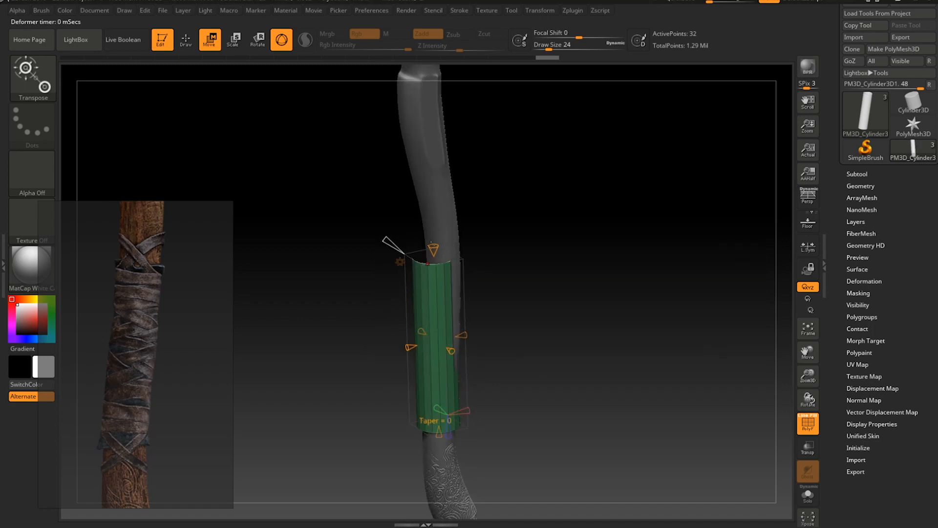
mouse_move(445, 259)
left_mouse_down()
mouse_move(446, 269)
mouse_move(461, 261)
left_mouse_up()
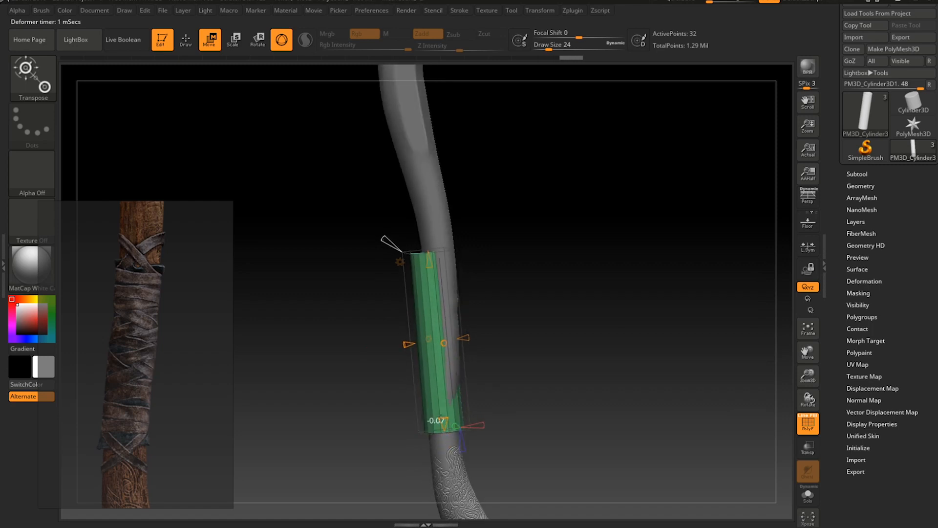
left_click_drag(418, 396, 440, 401)
left_click_drag(545, 373, 546, 337)
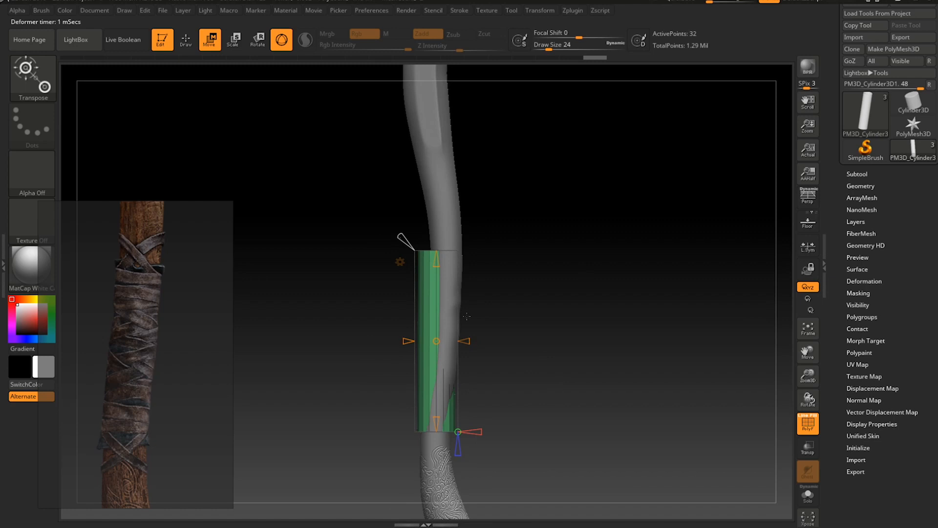
key("q")
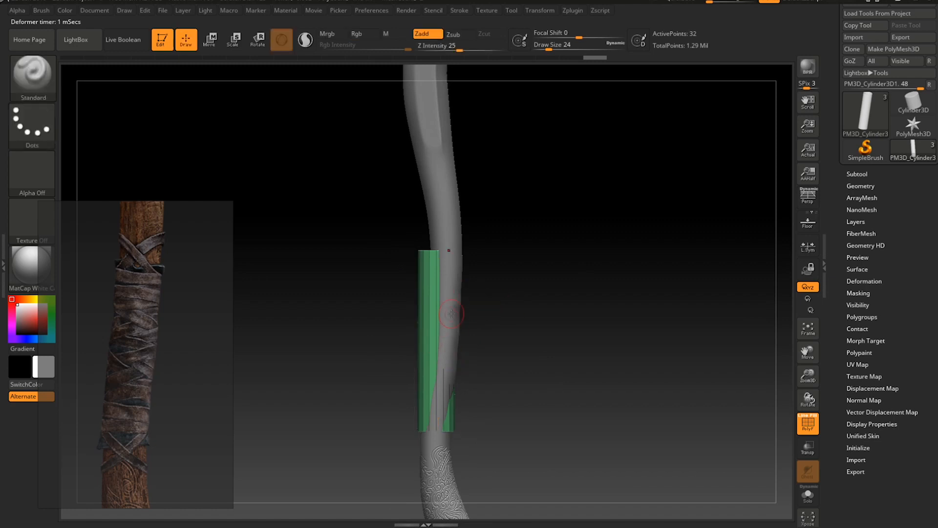
Try to project the tube onto the handle's surface, and undo the projection.
left_click(862, 174)
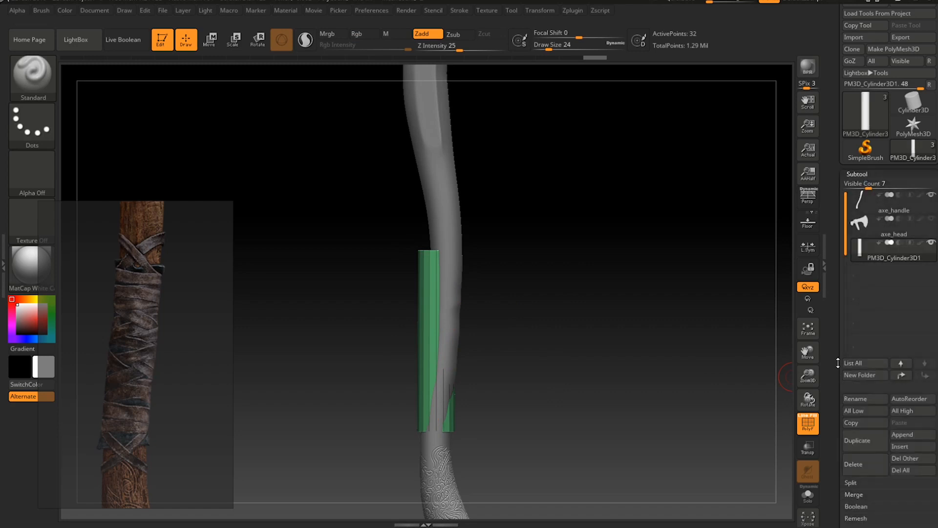
scroll(857, 320, "down", 5)
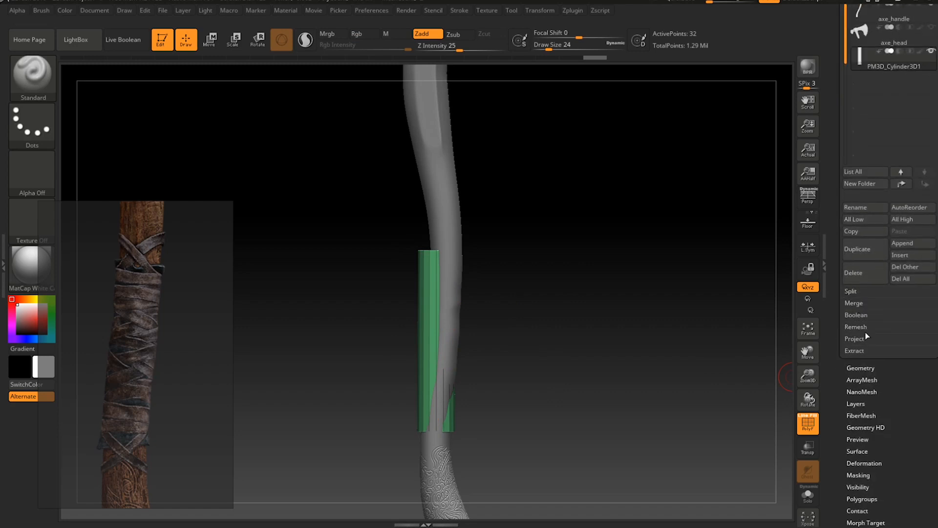
left_click(863, 336)
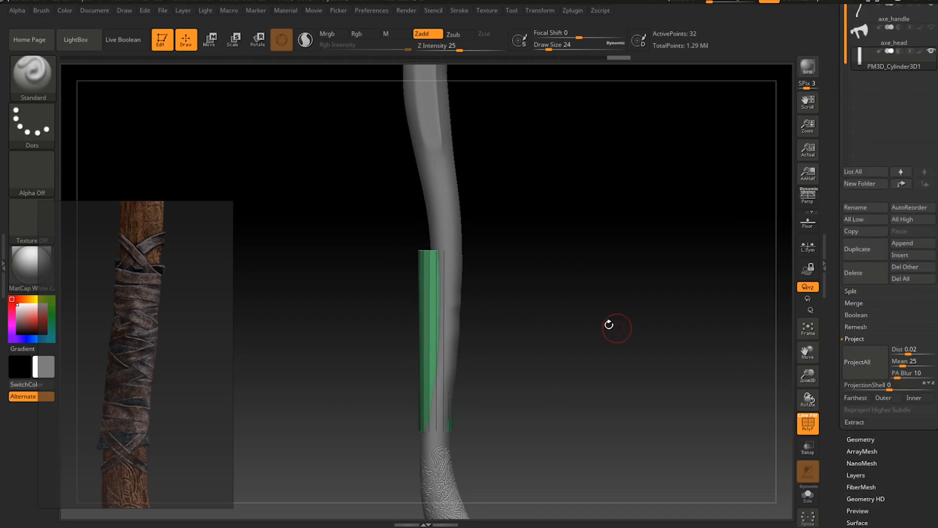
left_click_drag(511, 323, 537, 358)
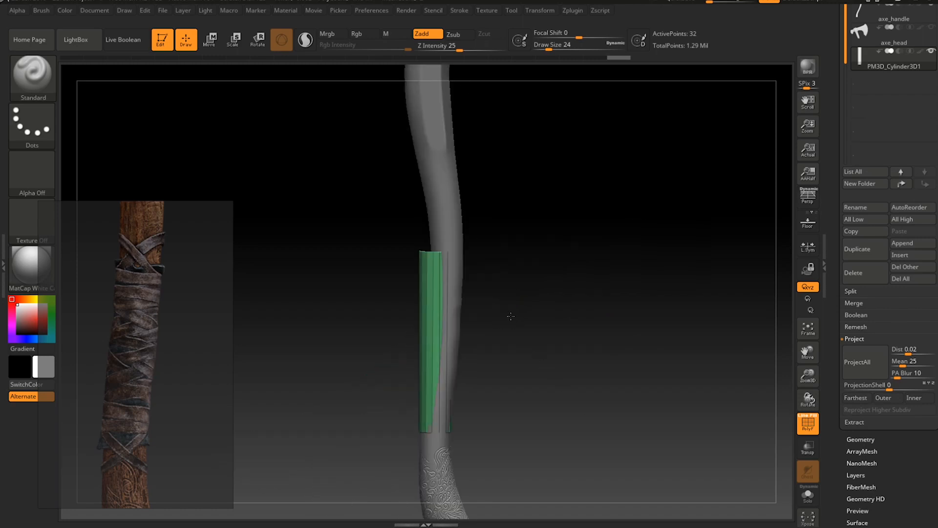
key("ctrl+z")
Isolate the tube with Solo, choose the SliceCurve brush, and align to a straight front view.
right_click_drag(509, 310, 522, 344, "ctrl")
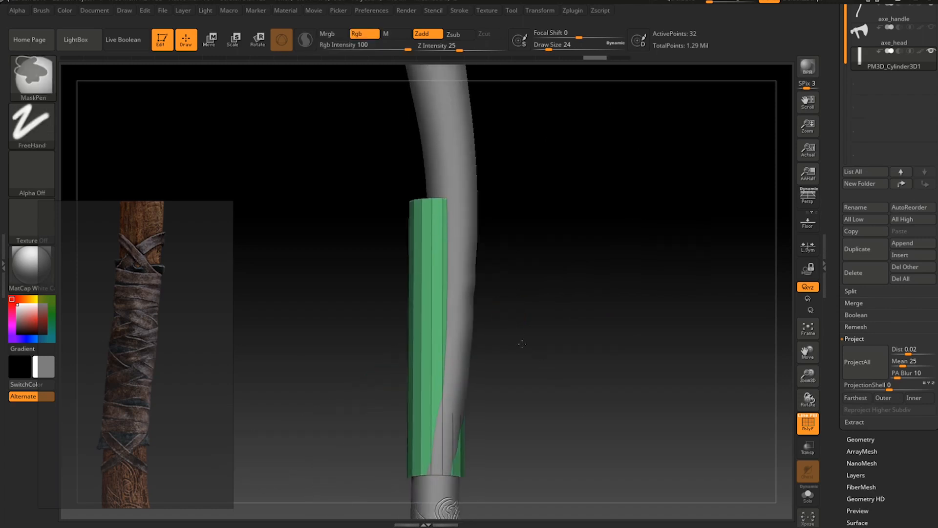
mouse_move(509, 309)
left_mouse_down()
mouse_move(521, 335)
mouse_move(527, 308)
mouse_move(520, 305)
left_mouse_up()
right_click_drag(564, 298, 565, 303, "ctrl")
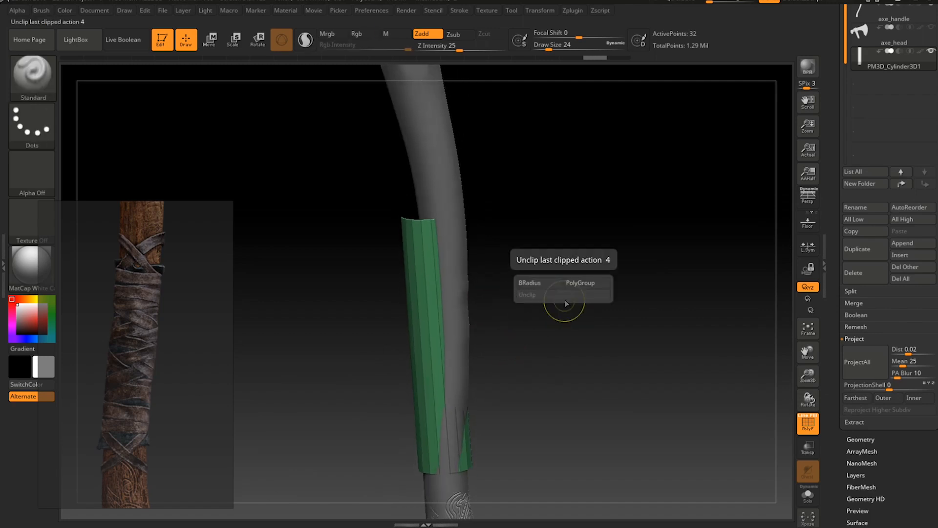
left_click_drag(569, 350, 555, 299)
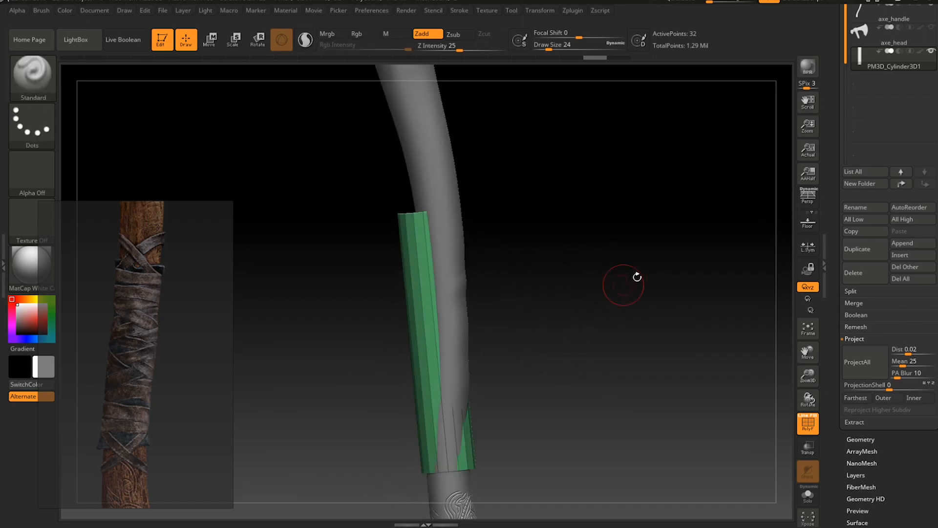
left_click(808, 495)
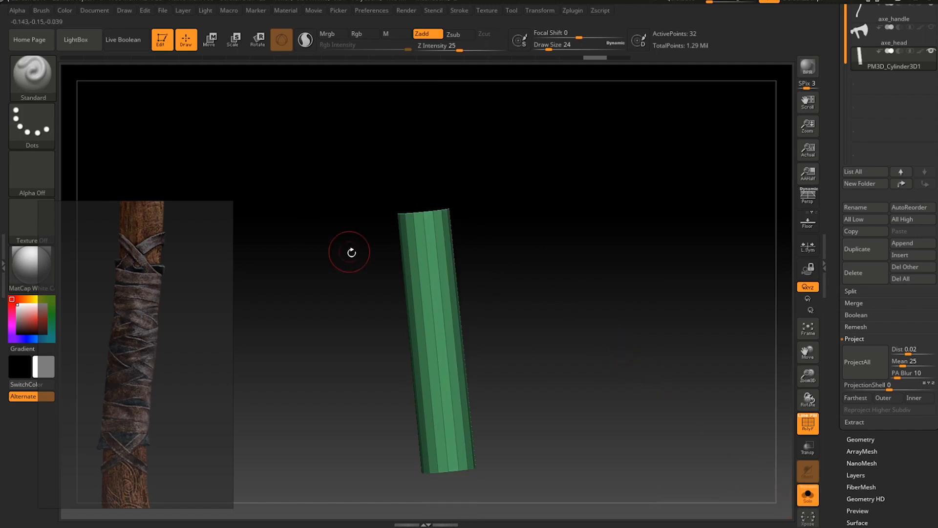
left_click(32, 73)
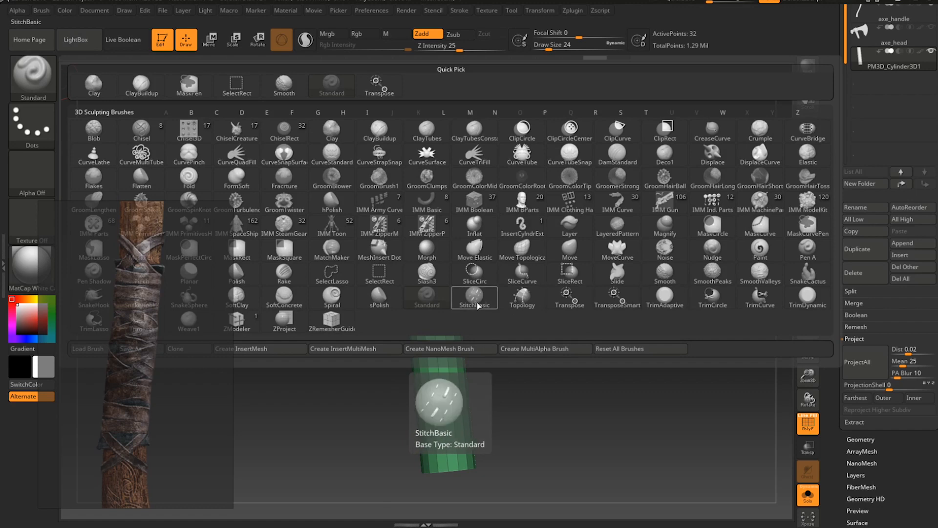
left_click(521, 275)
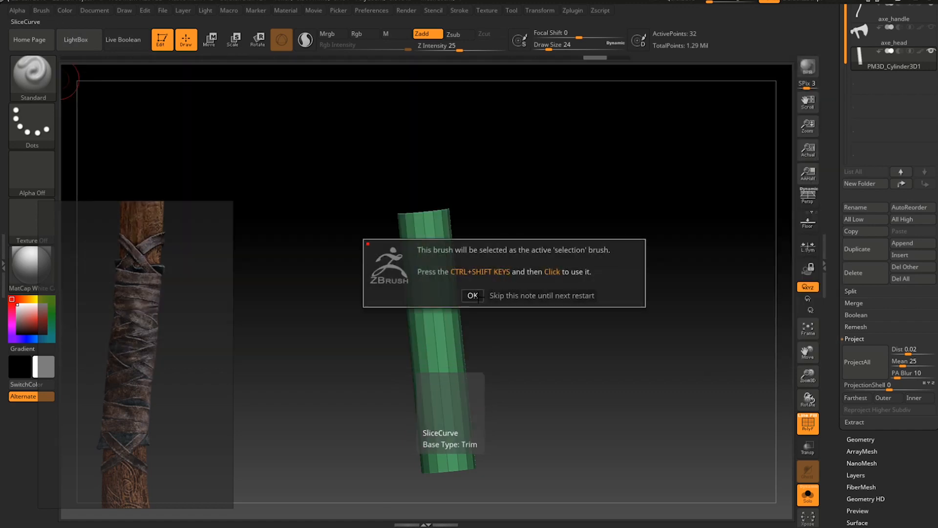
left_click(507, 300)
left_click_drag(377, 292, 365, 303, "shift")
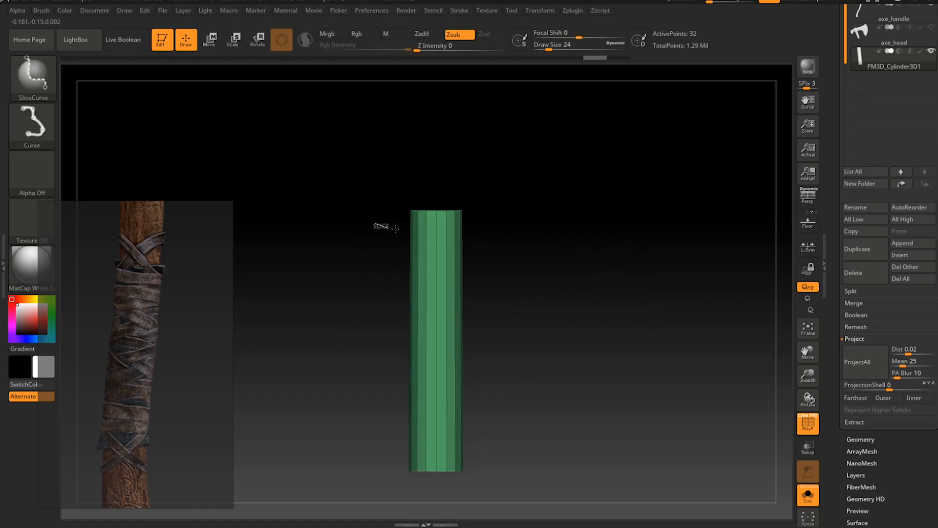
Slice the tube along its full length into narrow, variously slanted polygroup bands that imitate the reference's overlapping leather wrap.
left_click_drag(375, 226, 497, 214, "ctrl+shift")
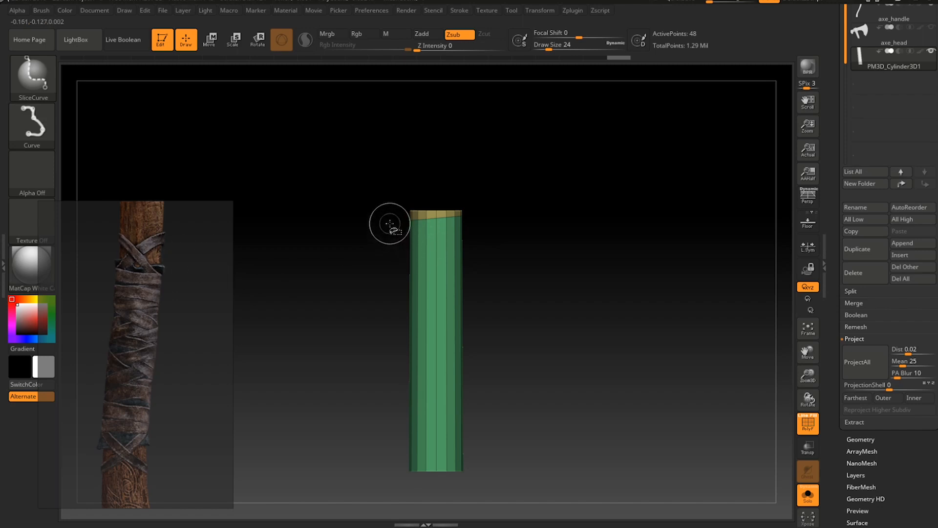
left_click_drag(388, 225, 490, 241, "ctrl+shift")
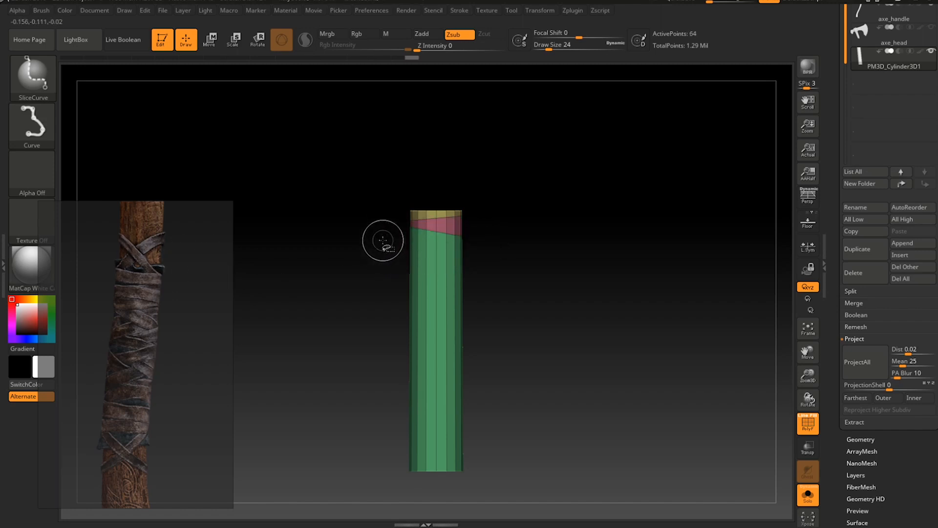
left_click_drag(381, 242, 495, 249, "ctrl+shift")
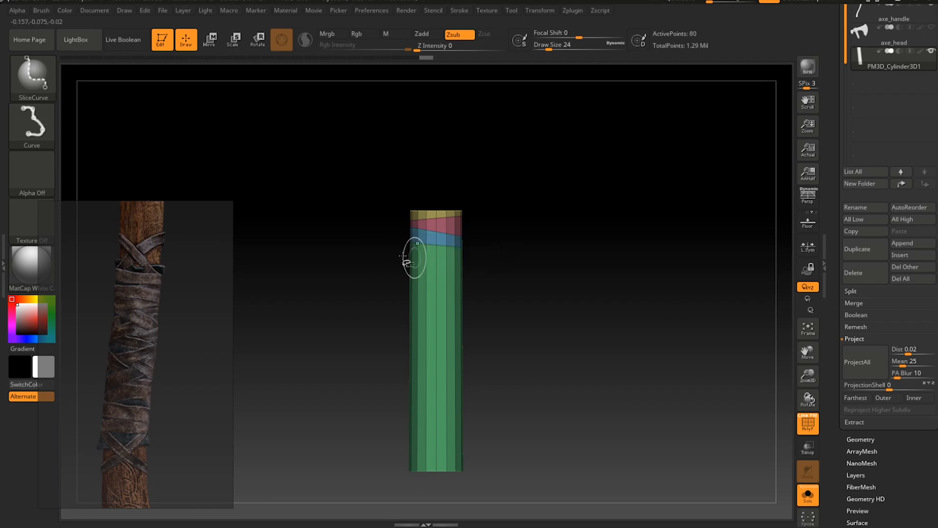
left_click_drag(389, 253, 492, 264, "ctrl+shift")
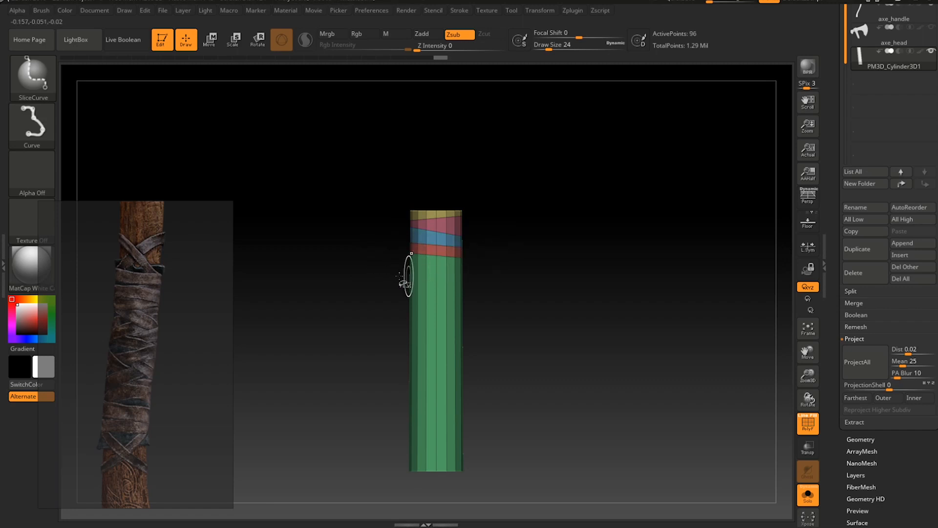
left_click_drag(389, 272, 483, 268, "ctrl+shift")
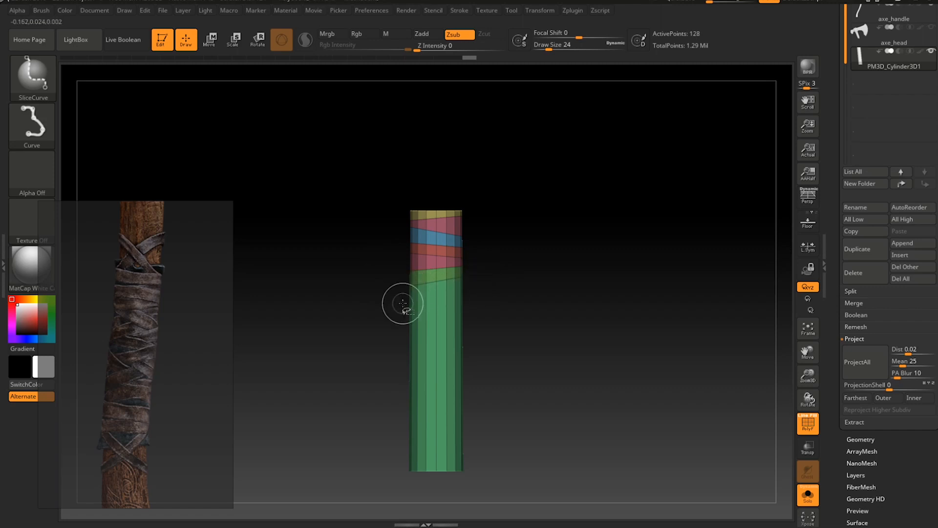
left_click_drag(402, 303, 493, 303, "ctrl+shift")
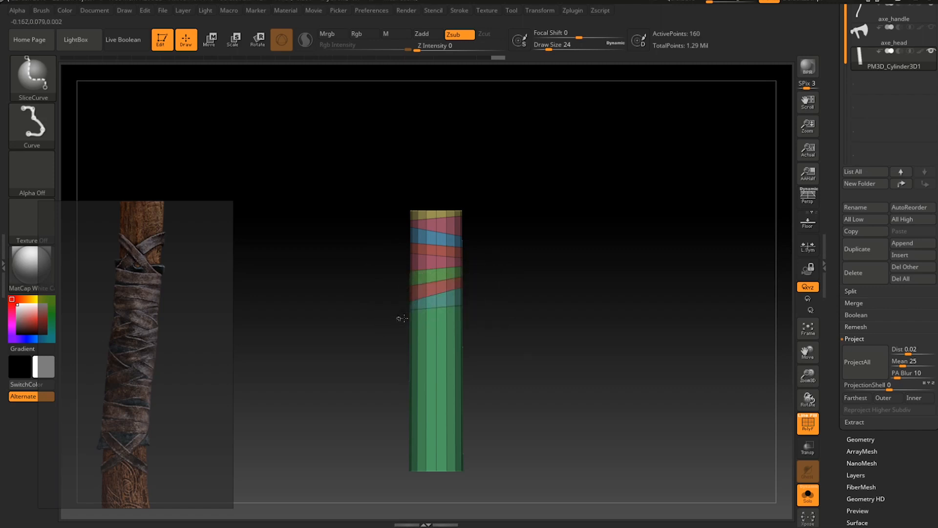
left_click_drag(397, 320, 487, 318, "ctrl+shift")
left_click_drag(398, 335, 491, 325, "ctrl+shift")
left_click_drag(389, 350, 493, 344, "ctrl+shift")
left_click_drag(390, 360, 486, 365, "ctrl+shift")
left_click_drag(399, 374, 486, 386, "ctrl+shift")
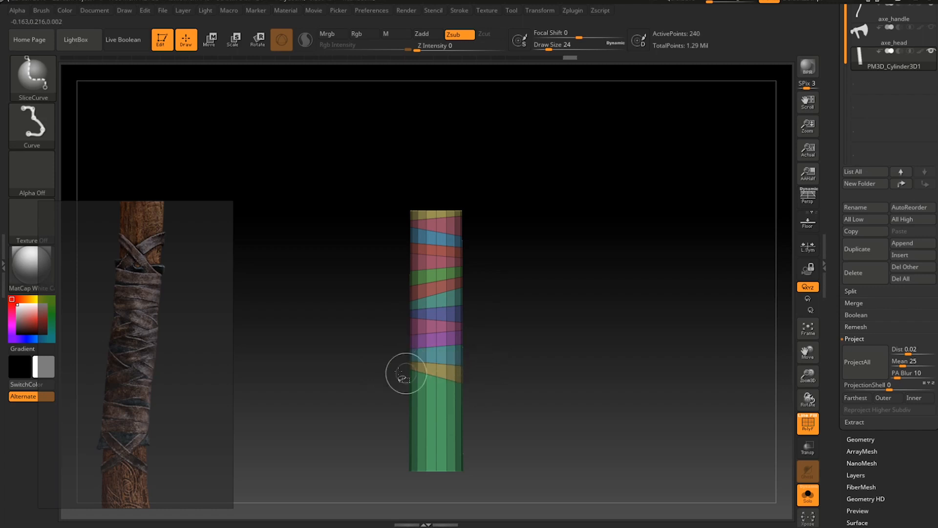
mouse_move(402, 387)
left_mouse_down("ctrl+shift")
mouse_move(492, 389)
mouse_move(378, 392)
mouse_move(487, 410)
left_mouse_up("ctrl+shift")
left_click_drag(448, 418, 498, 410, "ctrl+shift")
left_click_drag(401, 446, 493, 415, "ctrl+shift")
mouse_move(489, 450)
left_mouse_down("ctrl+shift")
mouse_move(380, 452)
mouse_move(503, 447)
left_mouse_up("ctrl+shift")
mouse_move(497, 365)
left_mouse_down()
mouse_move(525, 388)
mouse_move(507, 391)
mouse_move(513, 354)
left_mouse_up()
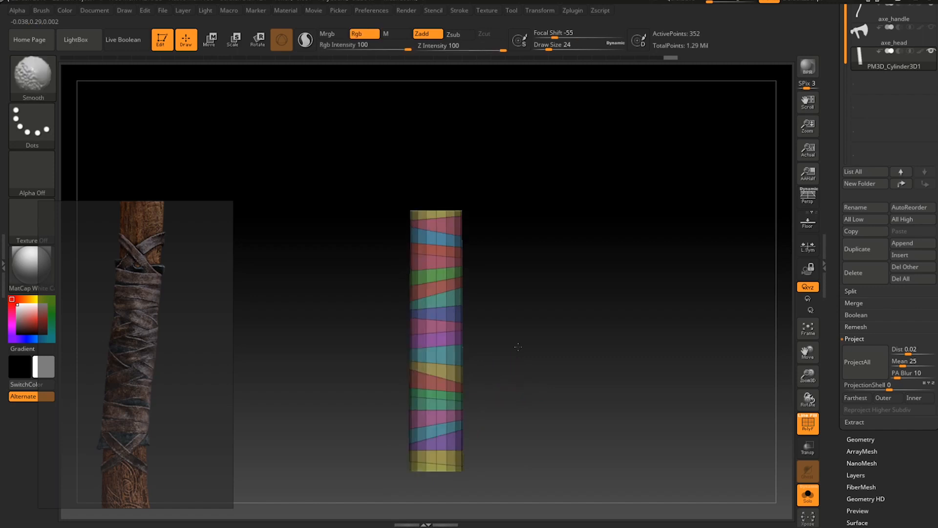
left_click_drag(485, 269, 509, 310)
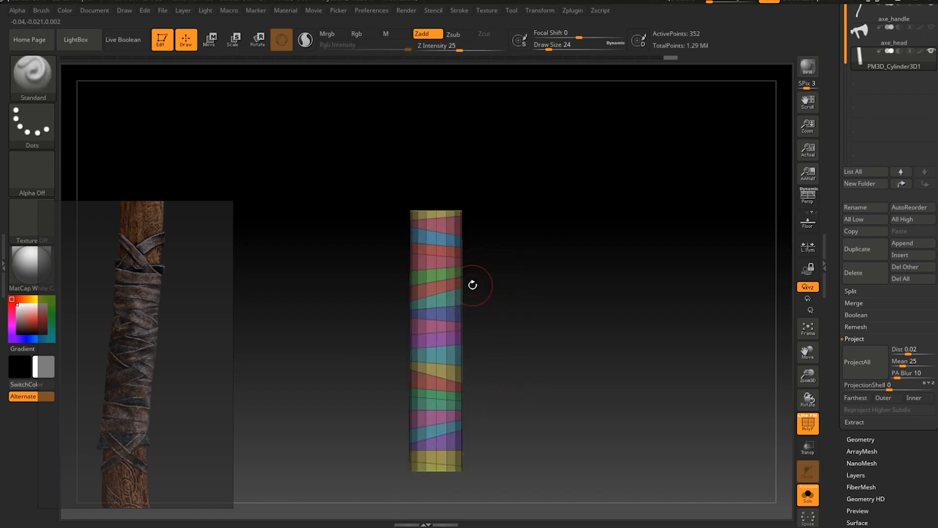
Show the handle again and, with an enlarged Move brush at draw size 84, push the tube's length onto the curved handle.
left_click(808, 495)
left_click_drag(512, 296, 577, 332)
mouse_move(734, 347)
left_mouse_down()
mouse_move(559, 295)
mouse_move(574, 273)
mouse_move(542, 304)
mouse_move(559, 275)
left_mouse_up()
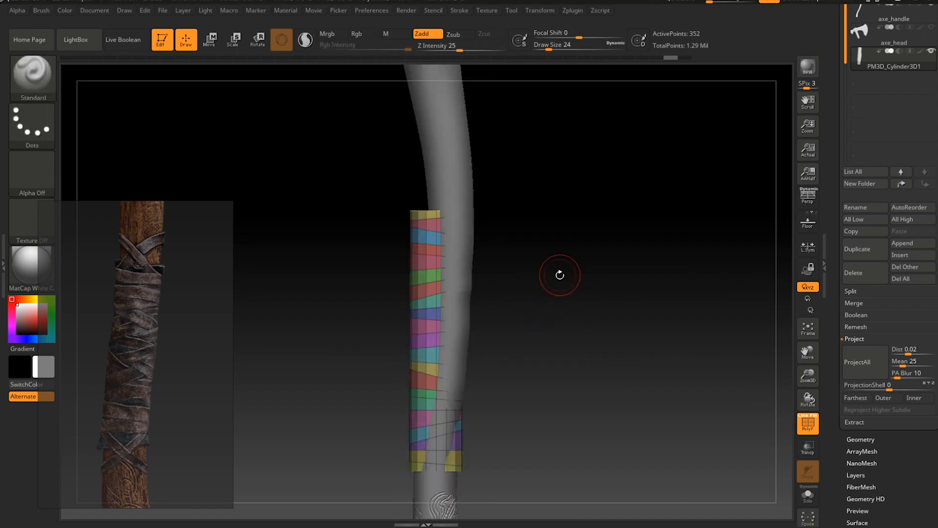
key("n")
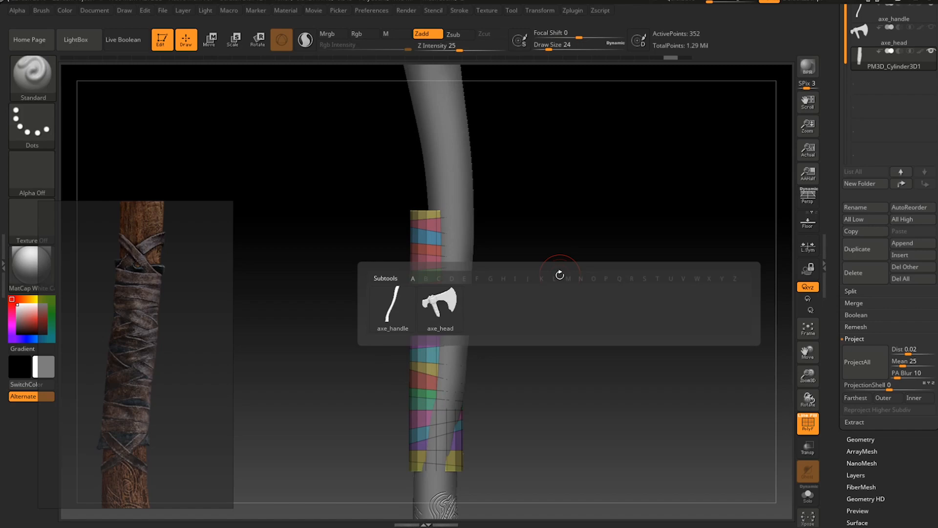
key("Escape")
key("b")
key("m")
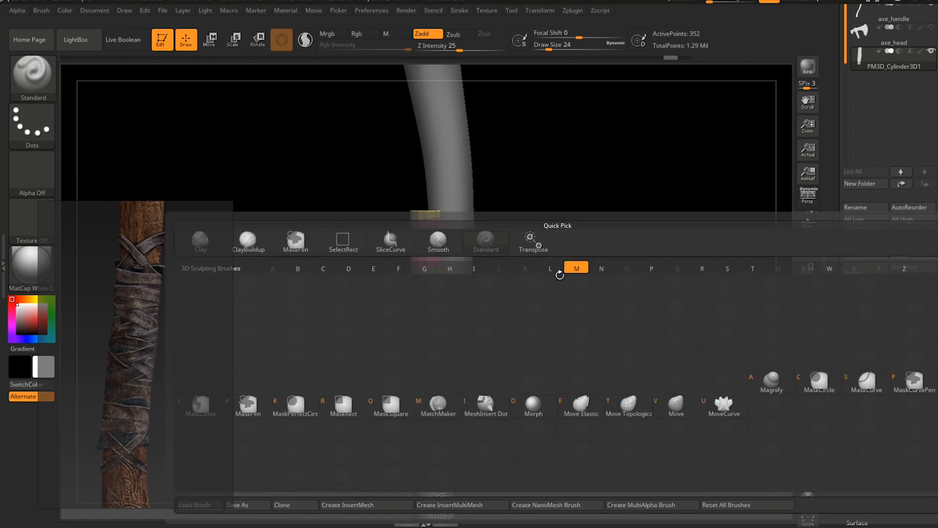
key("v")
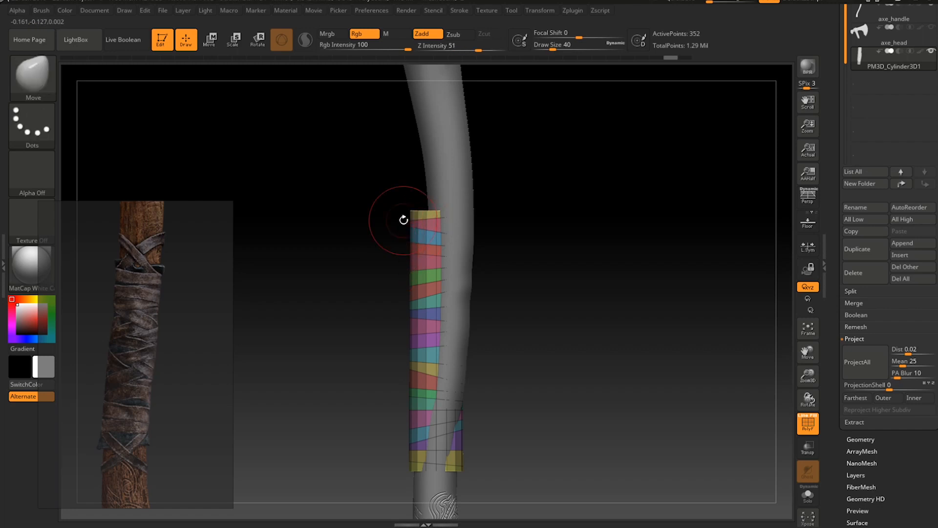
key("bracketright")
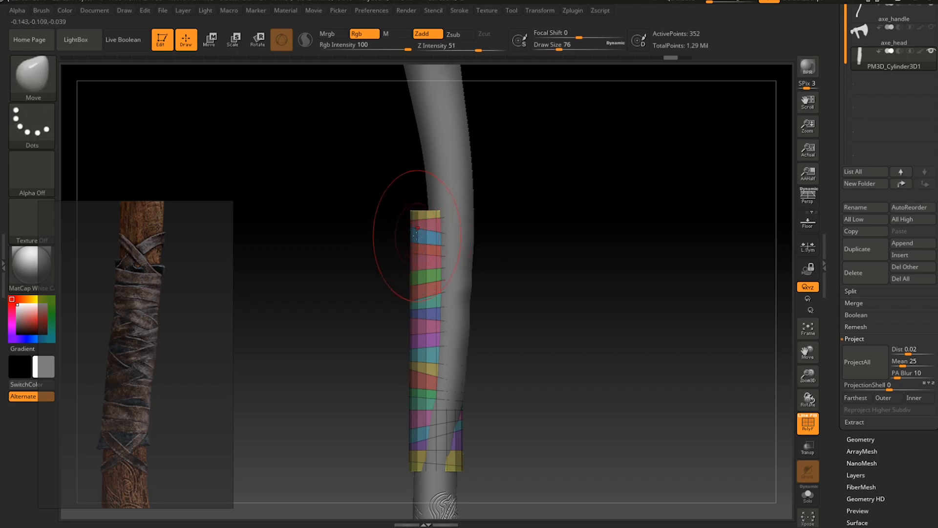
key("bracketright")
mouse_move(416, 235)
left_mouse_down()
mouse_move(468, 238)
mouse_move(391, 269)
mouse_move(449, 288)
mouse_move(448, 373)
left_mouse_up()
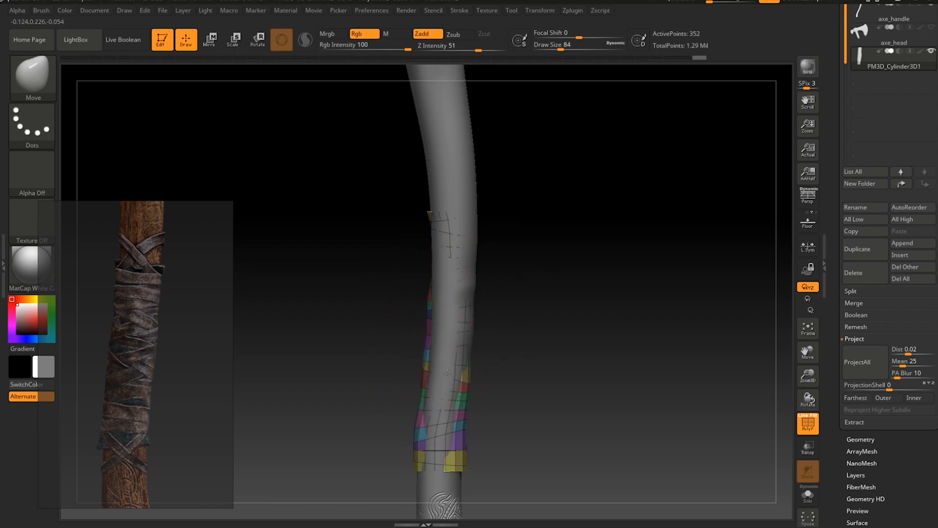
left_click_drag(413, 444, 420, 445)
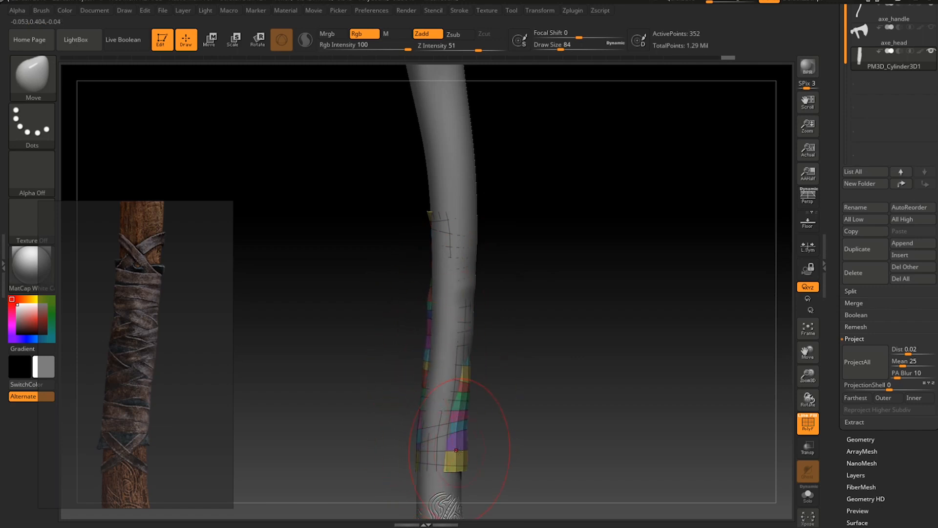
Nudge the tube's sides against the handle from other viewing angles with the Move brush so it follows the bend.
left_click_drag(476, 428, 361, 421)
left_click_drag(521, 328, 518, 362)
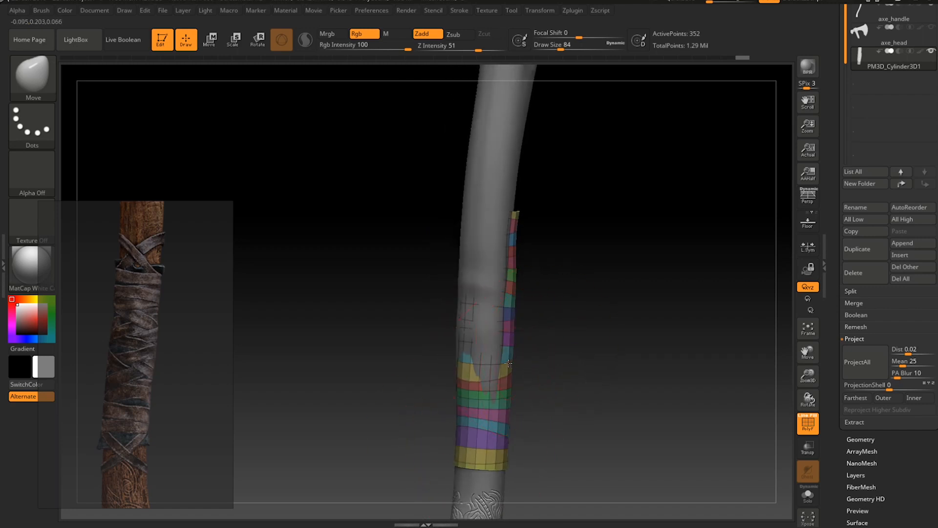
left_click_drag(511, 309, 507, 308)
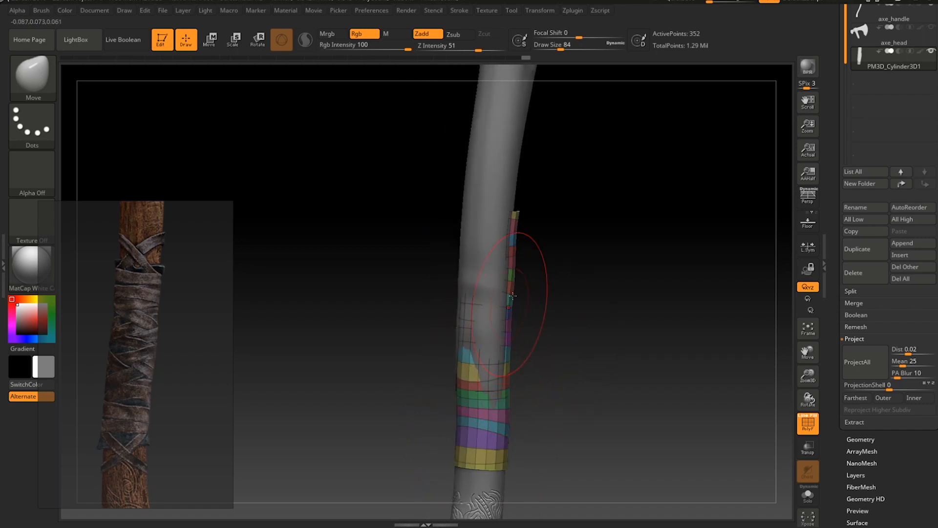
left_click_drag(513, 270, 506, 268)
left_click_drag(542, 233, 487, 240)
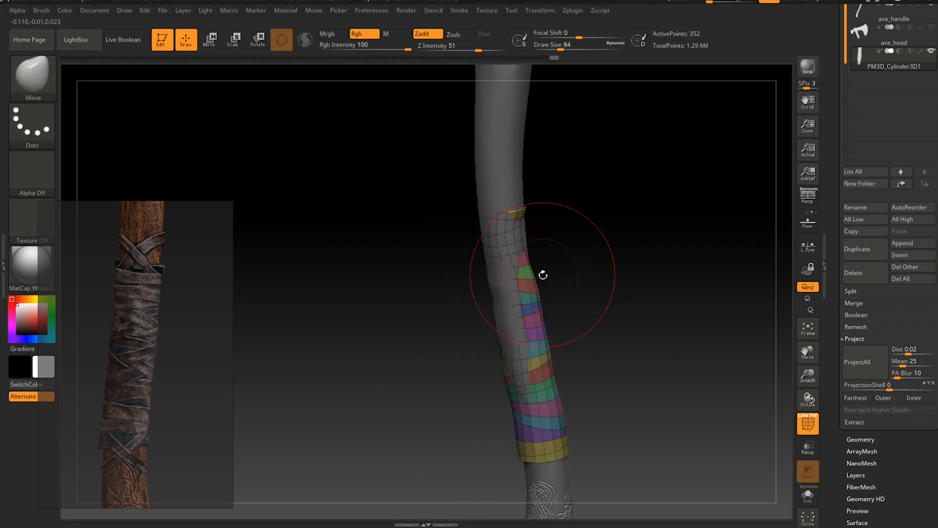
left_click_drag(542, 274, 524, 284)
mouse_move(492, 318)
left_mouse_down()
mouse_move(572, 332)
mouse_move(554, 375)
mouse_move(471, 377)
mouse_move(603, 352)
mouse_move(614, 359)
mouse_move(507, 350)
mouse_move(492, 362)
left_mouse_up()
Project the banded tube onto the handle's surface with ProjectAll and inspect the tube alone in Solo.
left_click(869, 370)
mouse_move(492, 362)
right_mouse_down()
mouse_move(583, 344)
mouse_move(604, 401)
mouse_move(580, 400)
mouse_move(568, 368)
mouse_move(614, 421)
right_mouse_up()
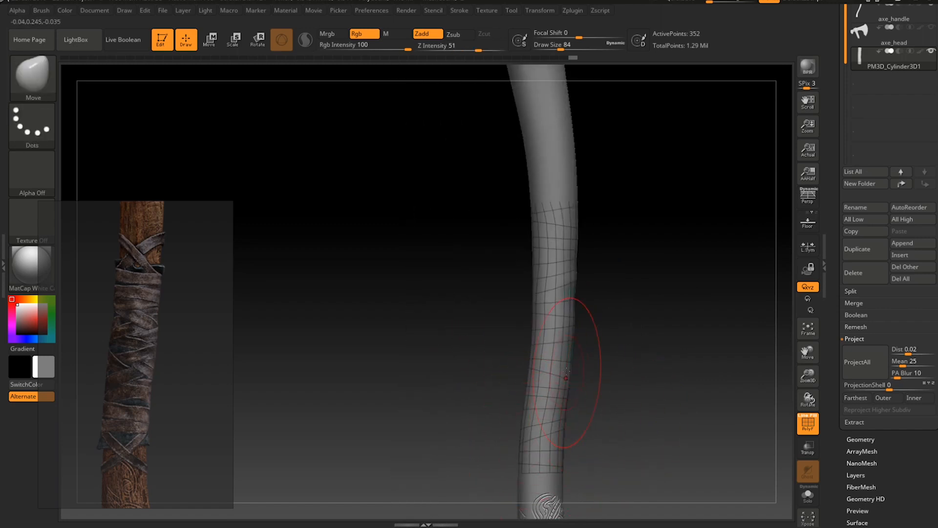
right_click_drag(558, 366, 431, 323, "alt")
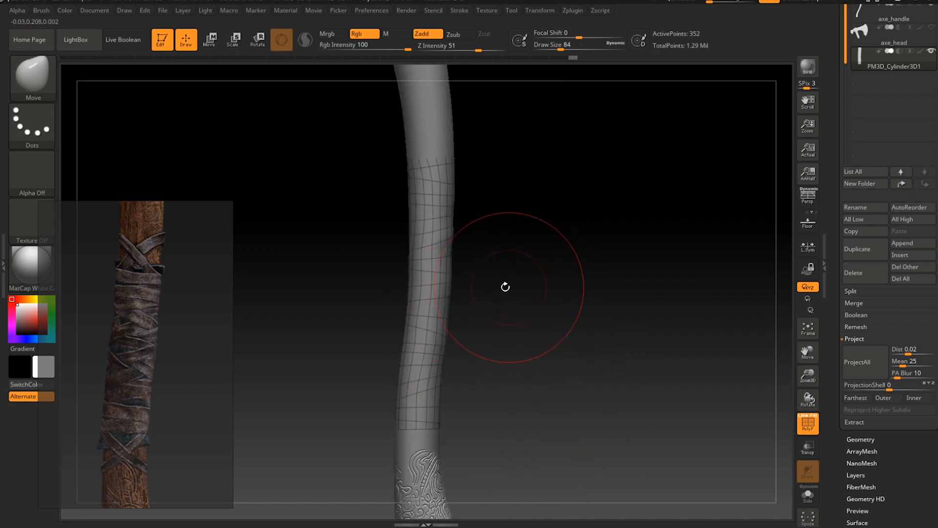
mouse_move(505, 287)
right_mouse_down()
mouse_move(620, 325)
mouse_move(550, 337)
mouse_move(573, 350)
mouse_move(666, 339)
right_mouse_up()
left_click(808, 495)
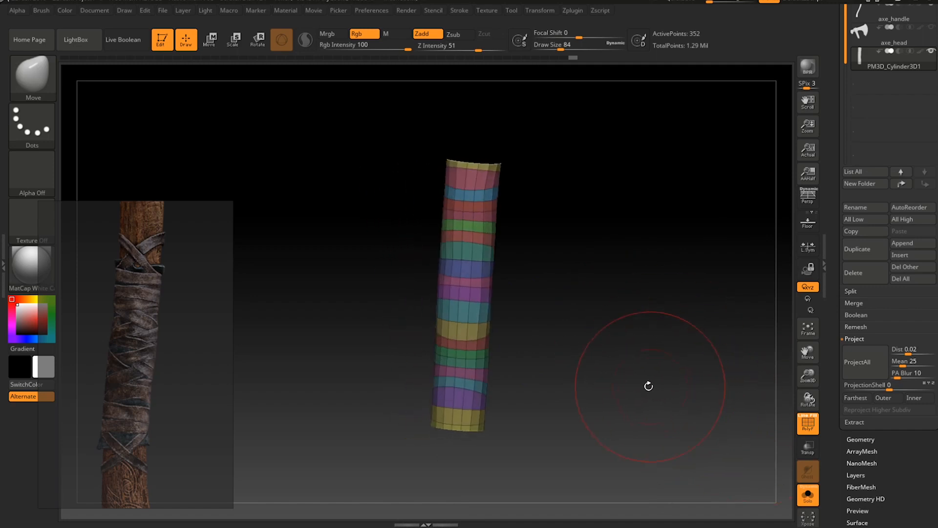
right_click_drag(648, 386, 611, 377)
left_click(808, 494)
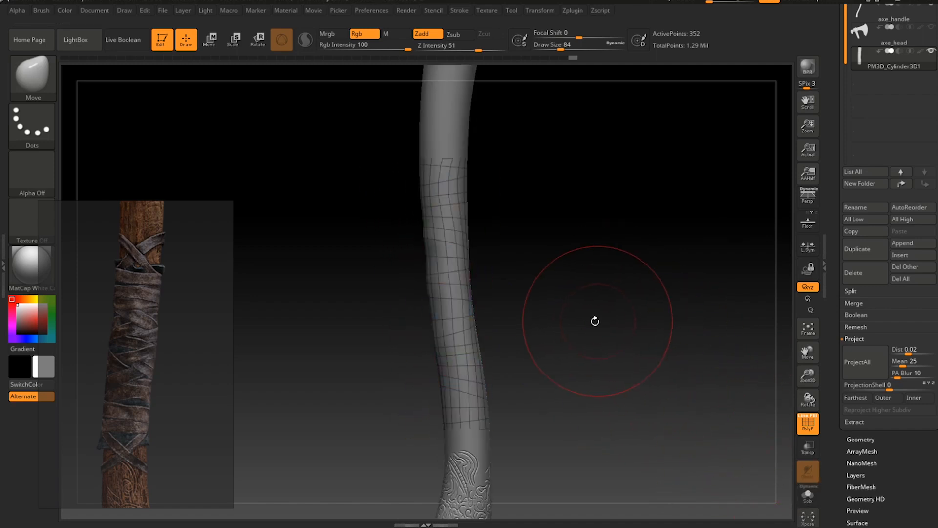
Run ProjectAll on the tube once more, checking its shape briefly in isolation.
right_click_drag(595, 321, 566, 324)
left_click(853, 362)
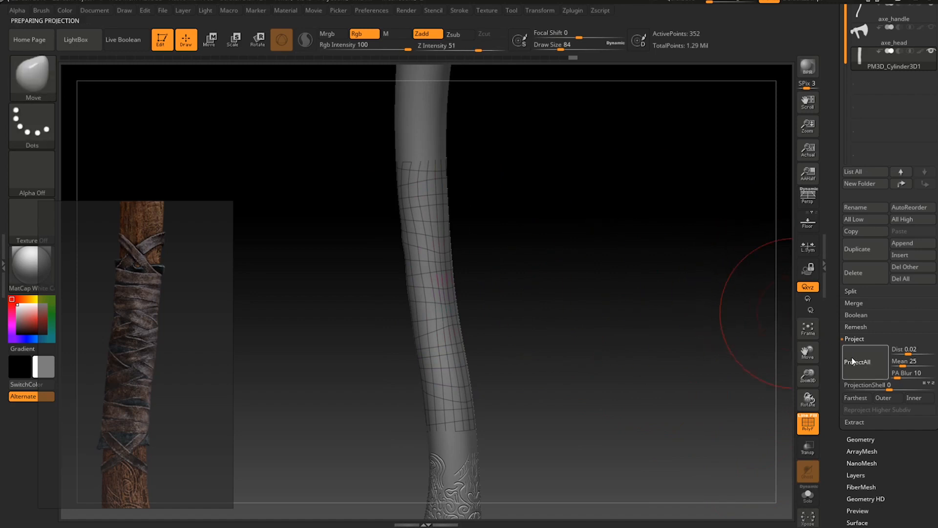
mouse_move(591, 297)
right_mouse_down()
mouse_move(650, 302)
mouse_move(600, 280)
mouse_move(543, 294)
right_mouse_up()
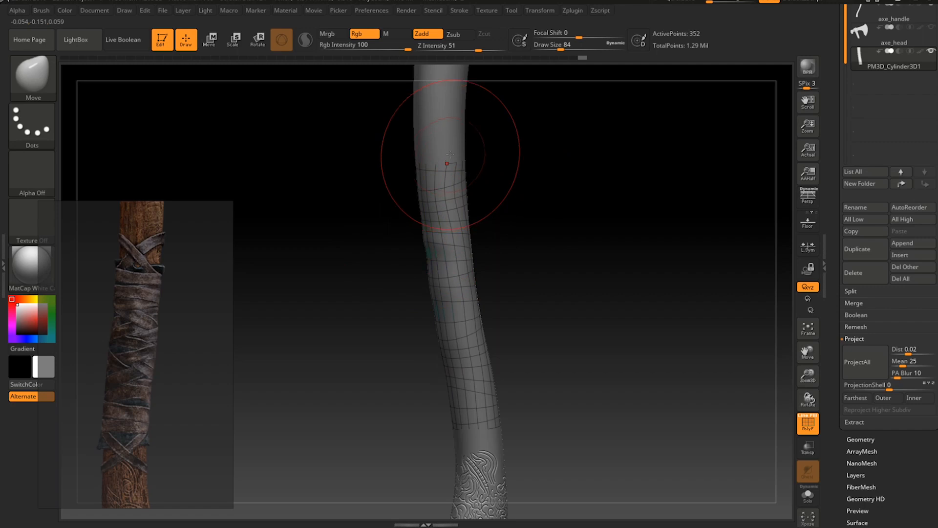
left_click(808, 494)
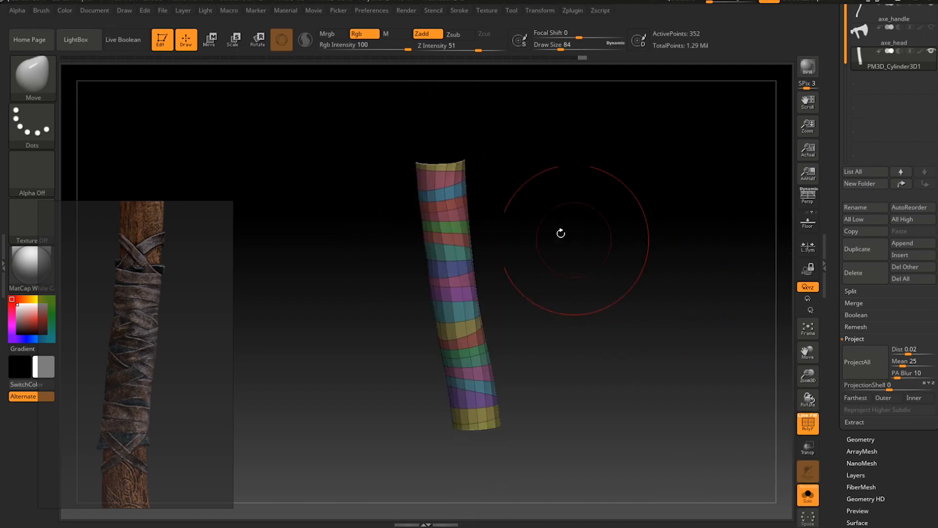
left_click(810, 495)
Choose the CurveStrapSnap brush at draw size 76 and isolate the banded tube with Solo.
mouse_move(563, 248)
right_mouse_down("ctrl")
mouse_move(520, 253)
mouse_move(581, 244)
right_mouse_up("ctrl")
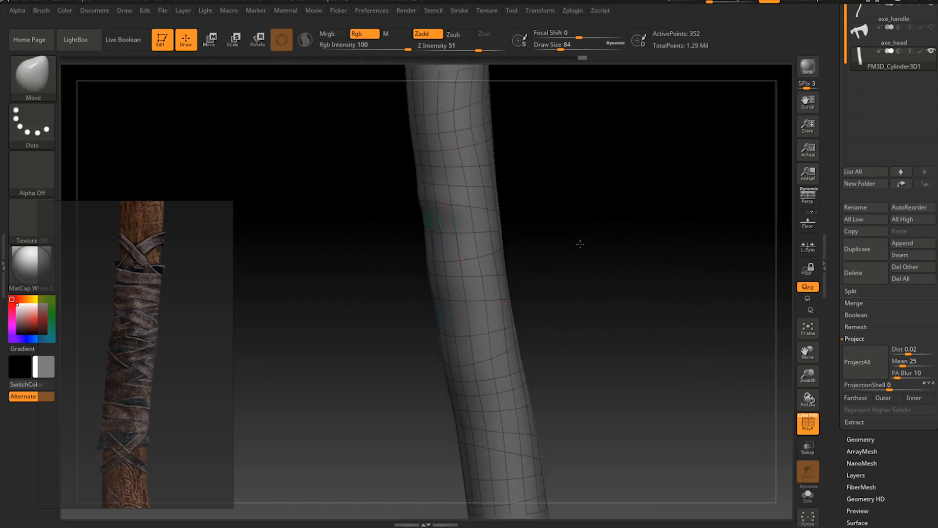
left_click(27, 76)
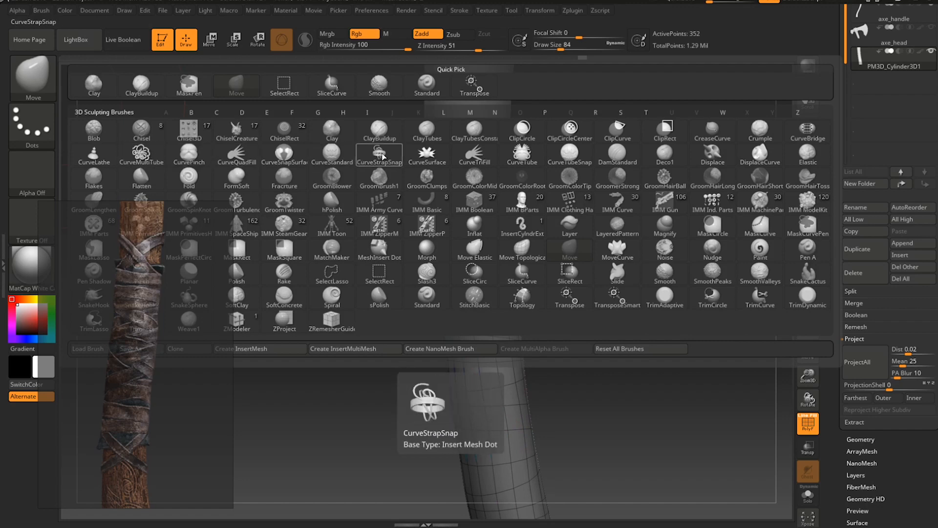
left_click(381, 155)
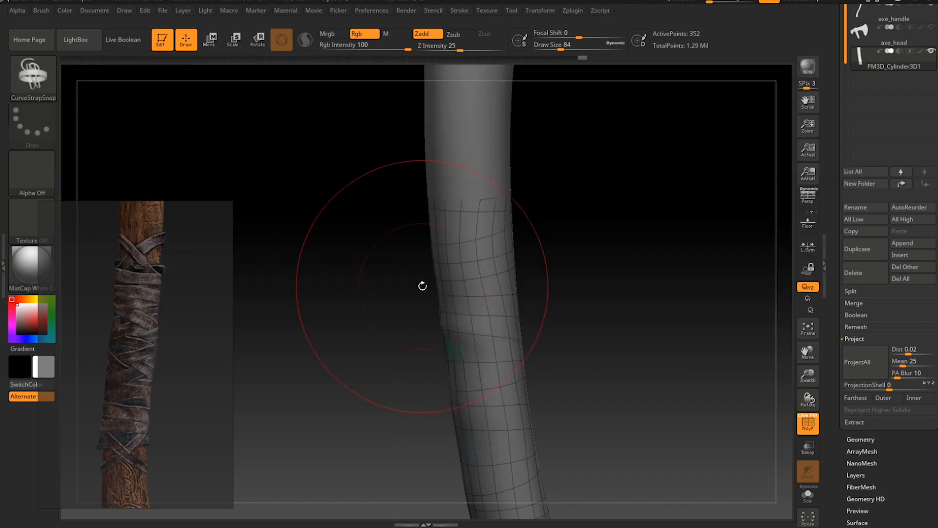
key("bracketleft")
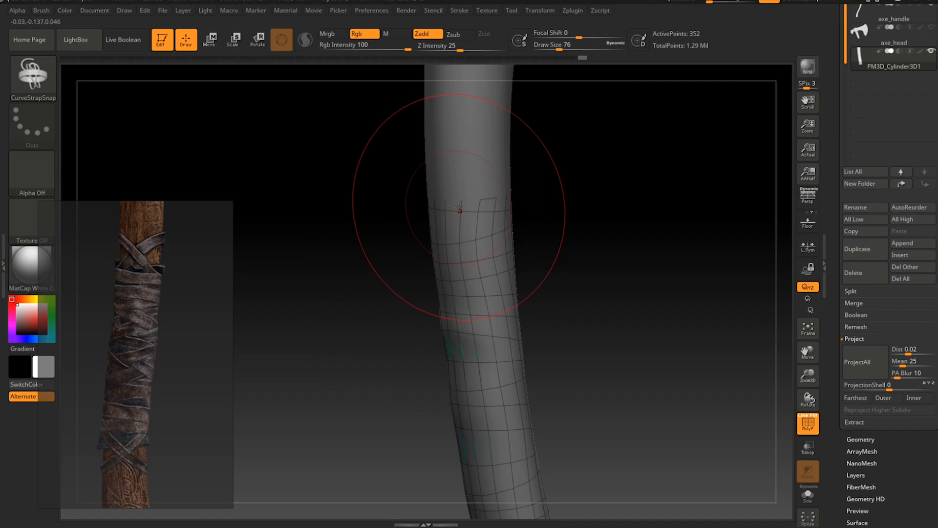
left_click(809, 495)
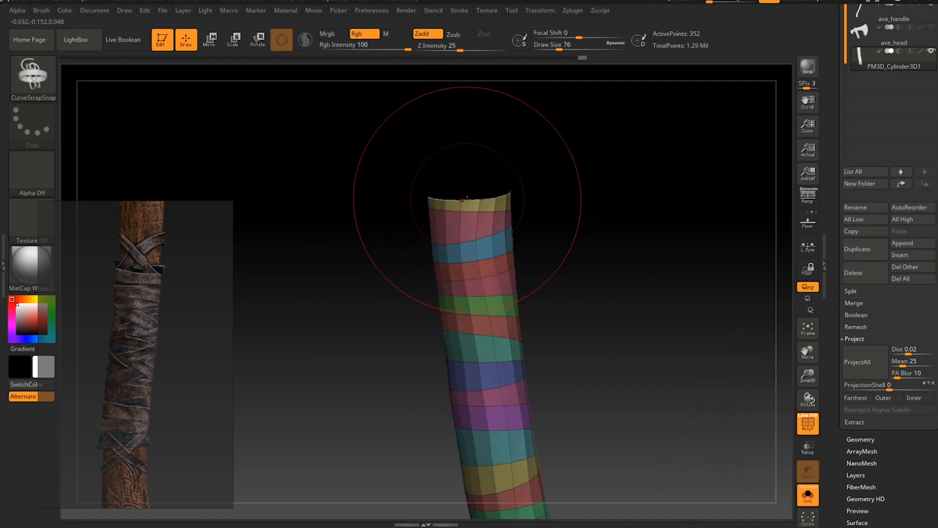
Try to wrap a CurveStrapSnap strap around the tube's top edge, and undo it.
left_click_drag(467, 199, 473, 199)
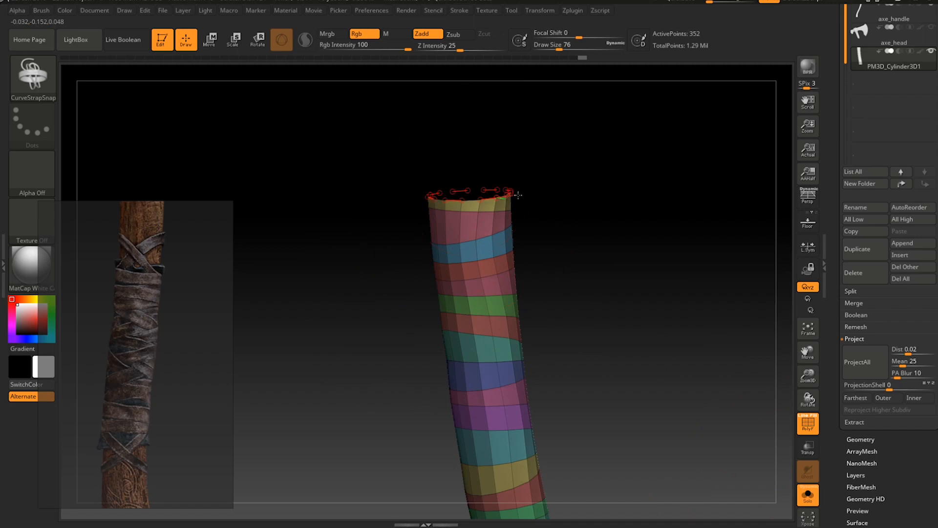
left_click(512, 195)
mouse_move(541, 178)
left_mouse_down()
mouse_move(557, 205)
mouse_move(517, 152)
mouse_move(540, 208)
mouse_move(548, 182)
mouse_move(538, 174)
mouse_move(537, 201)
left_mouse_up()
key("ctrl+z")
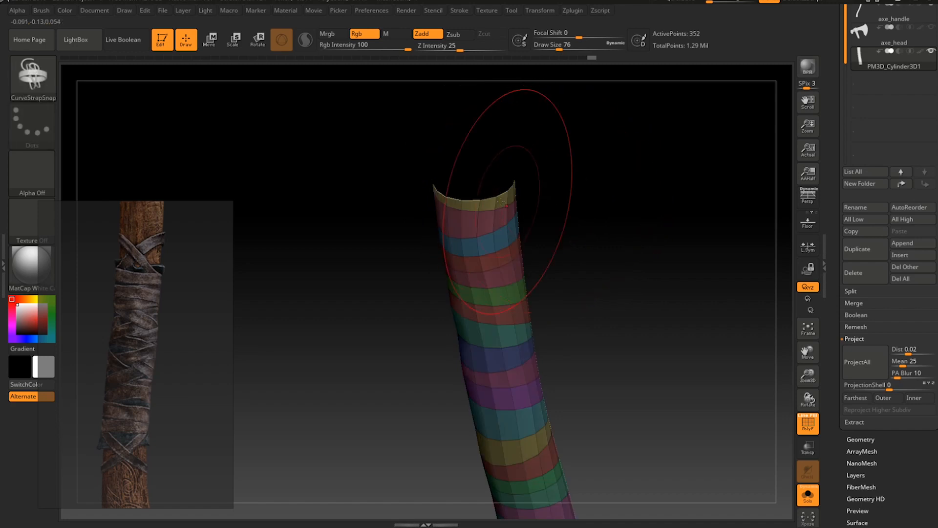
Reduce the draw size to 12, try a thinner strap around the tube's top edge, and undo it.
key("bracketleft")
key("bracketleft")
key("bracketleft")
key("bracketleft")
key("bracketleft")
key("bracketleft")
key("bracketleft")
key("bracketleft")
key("bracketleft")
key("bracketleft")
key("bracketleft")
key("bracketleft")
key("bracketleft")
key("bracketleft")
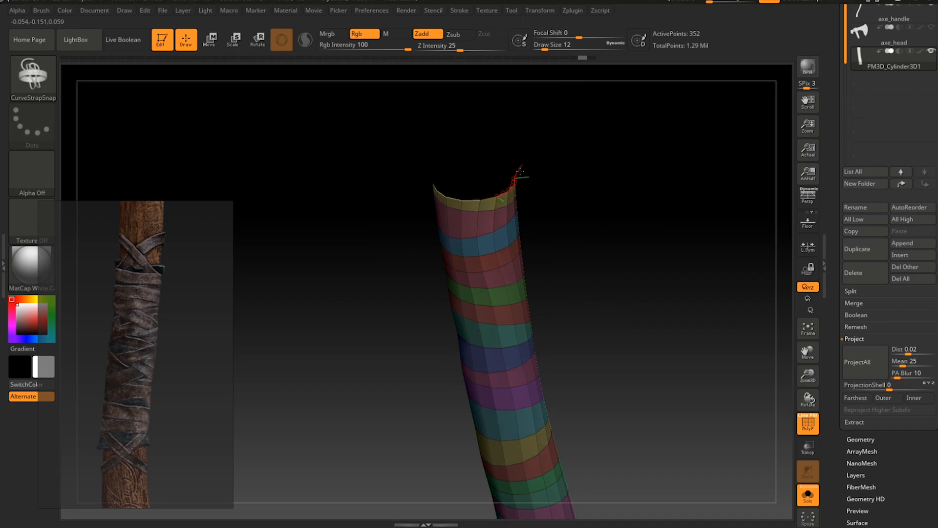
left_click(511, 182)
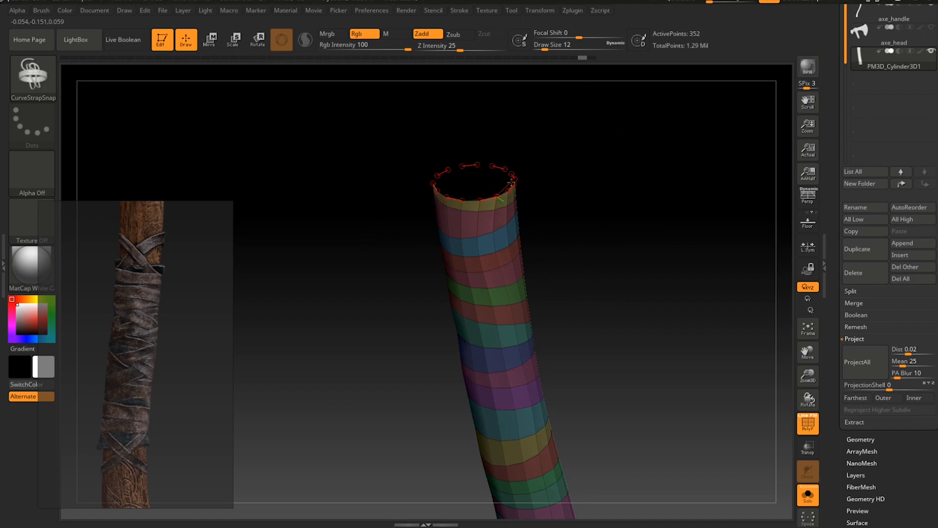
left_click(511, 182)
right_click_drag(514, 184, 552, 241)
key("ctrl+z")
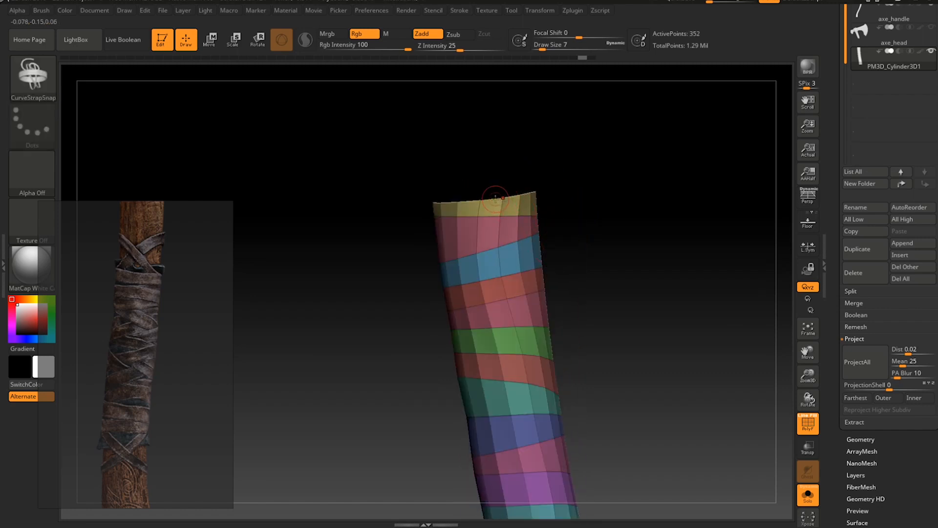
Wrap straps around the tube's top edge and the next two polygroup borders below it.
left_click(533, 195)
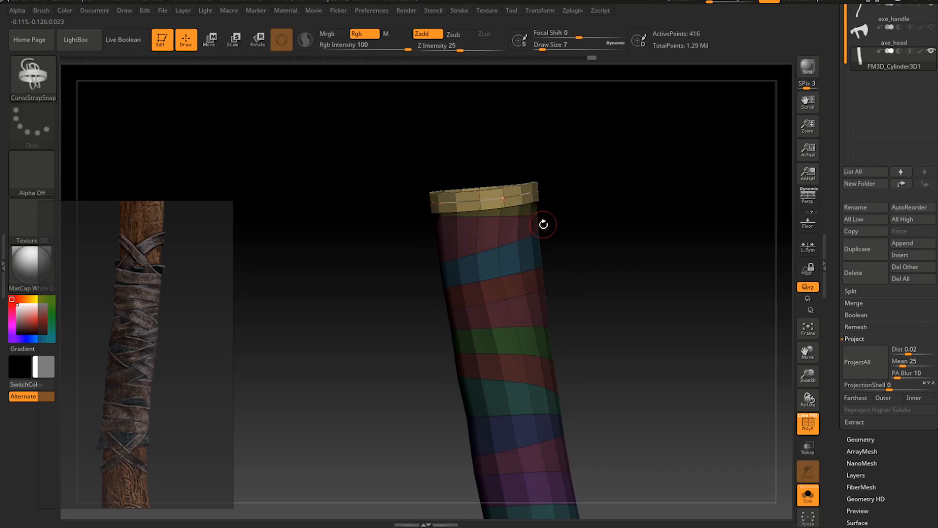
left_click(512, 217)
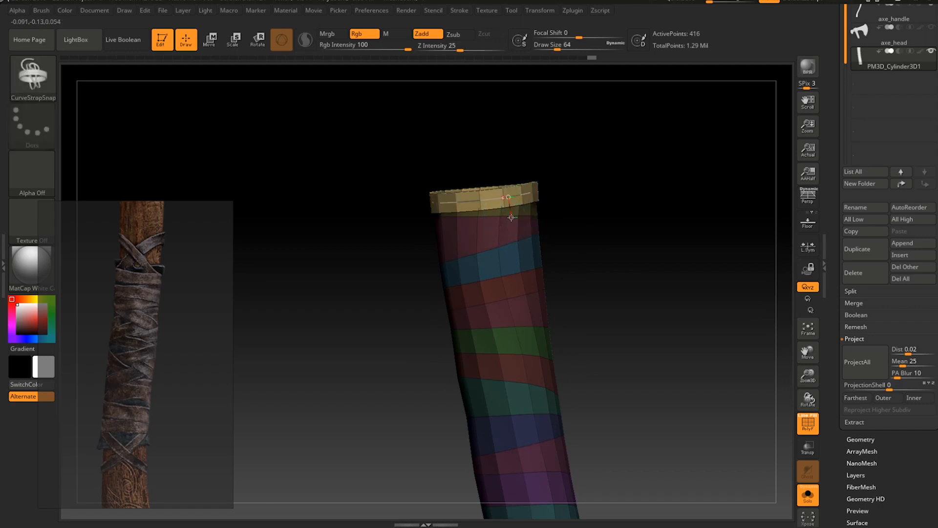
left_click(542, 214)
mouse_move(551, 239)
left_mouse_down()
mouse_move(516, 242)
mouse_move(528, 247)
left_mouse_up()
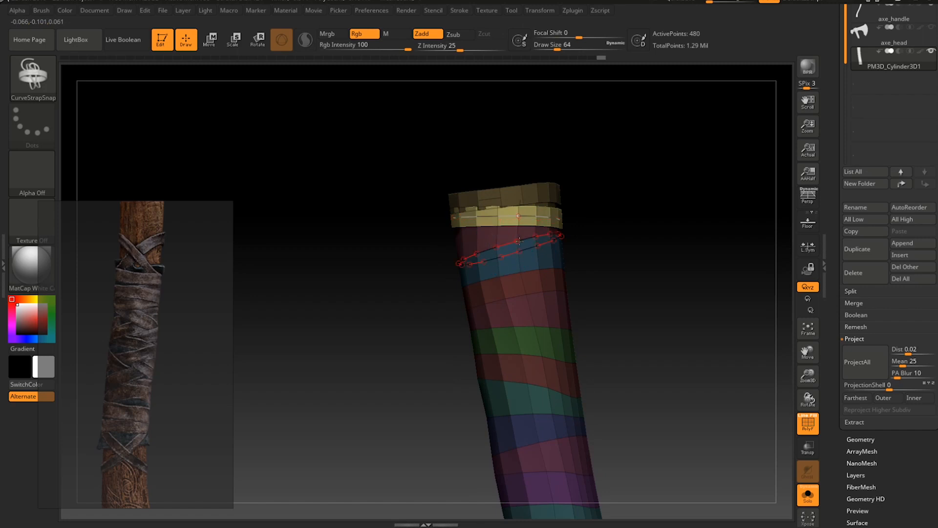
left_click(519, 241)
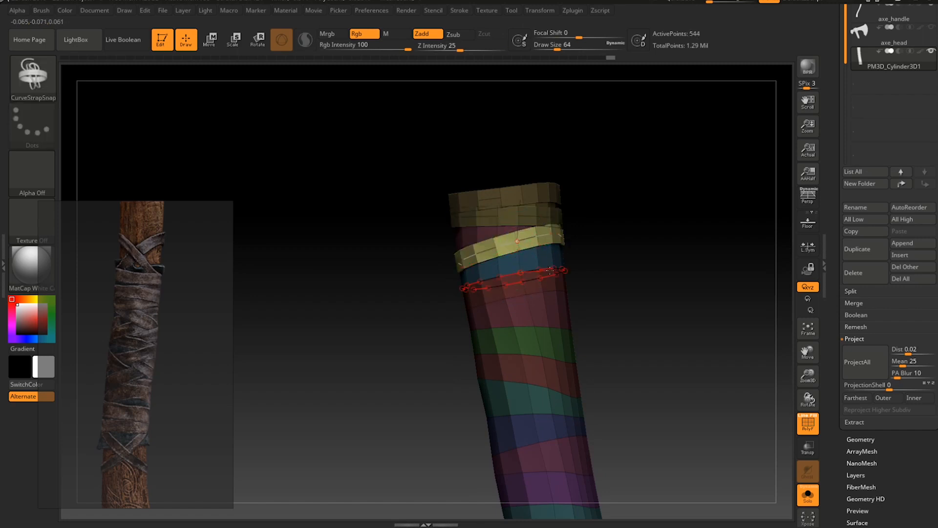
Continue down the tube, snapping straps onto the next three polygroup borders as far as the upper edge of the green band.
left_click(550, 271)
right_click_drag(561, 299, 592, 299)
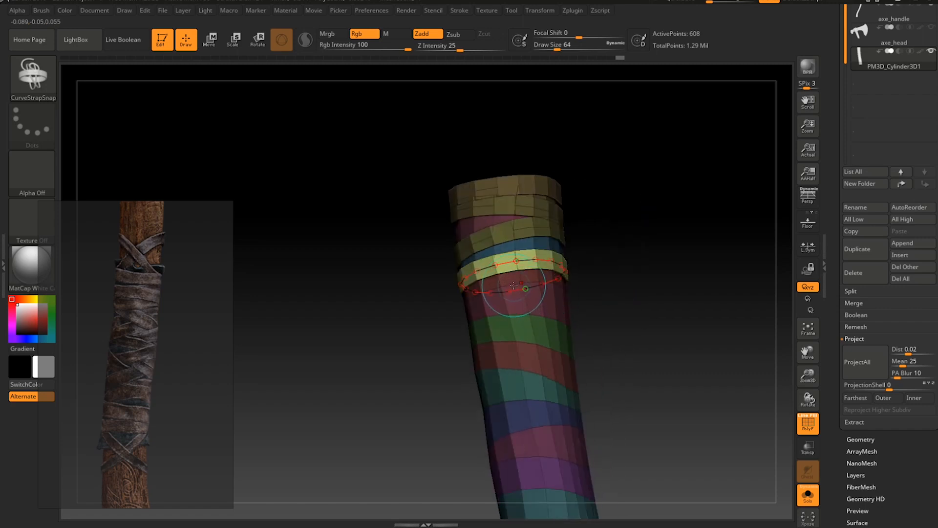
right_click_drag(517, 288, 516, 306)
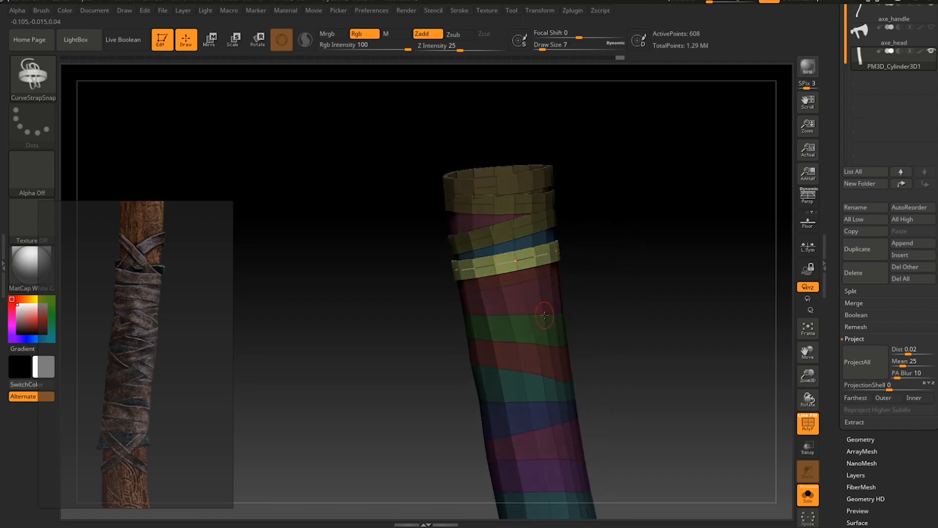
left_click(546, 283)
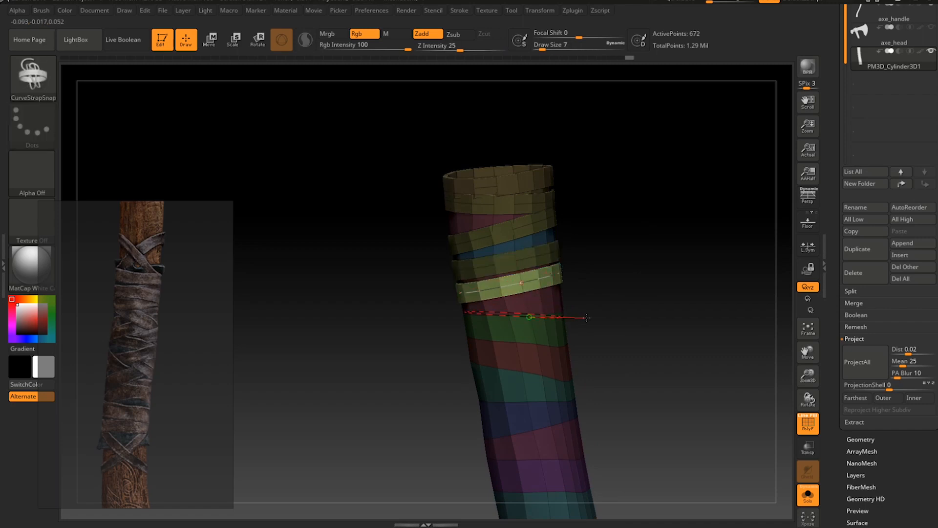
left_click(540, 311)
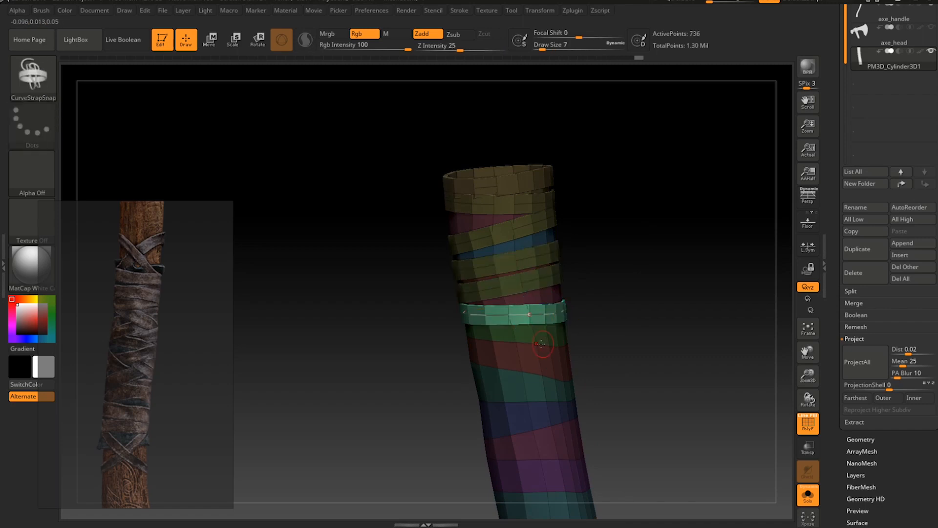
Snap straps onto the next three polygroup borders below the green band, down to the blue band's upper edge, undoing a misplaced strap.
left_click(588, 346)
right_click_drag(543, 386, 515, 301, "alt")
mouse_move(544, 285)
left_mouse_down()
mouse_move(575, 300)
mouse_move(543, 297)
mouse_move(565, 298)
mouse_move(550, 308)
mouse_move(577, 325)
mouse_move(603, 310)
left_mouse_up()
key("ctrl+z")
mouse_move(603, 310)
right_mouse_down()
mouse_move(593, 345)
mouse_move(555, 316)
mouse_move(486, 340)
mouse_move(528, 348)
right_mouse_up()
left_click(602, 328)
right_click_drag(542, 403, 527, 300, "alt")
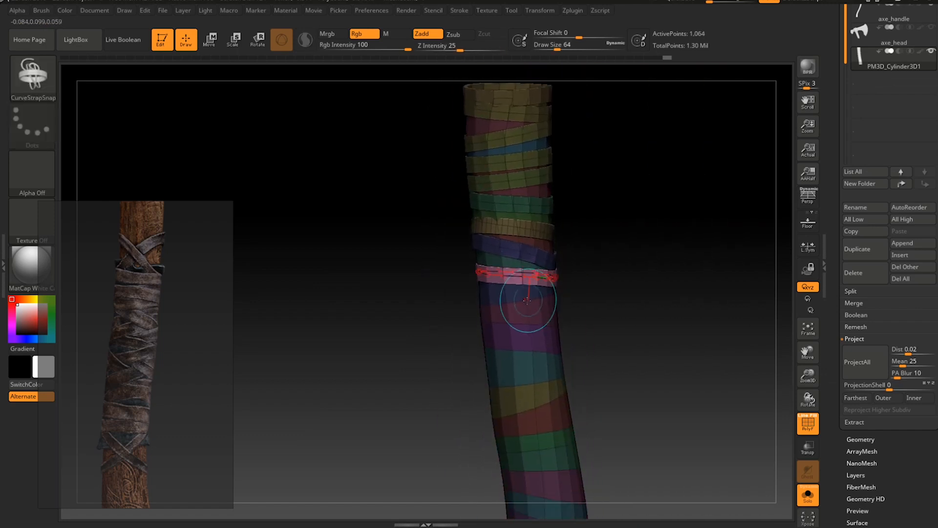
Add straps on the next four polygroup borders, from the blue band's lower edge down to the lower edge of the teal band.
left_click(552, 297)
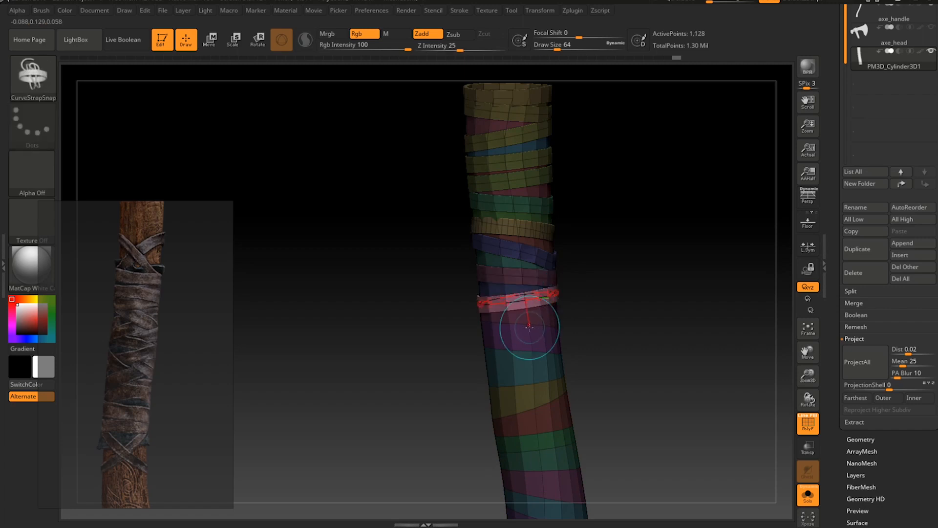
left_click(558, 328)
left_click_drag(534, 325, 546, 351)
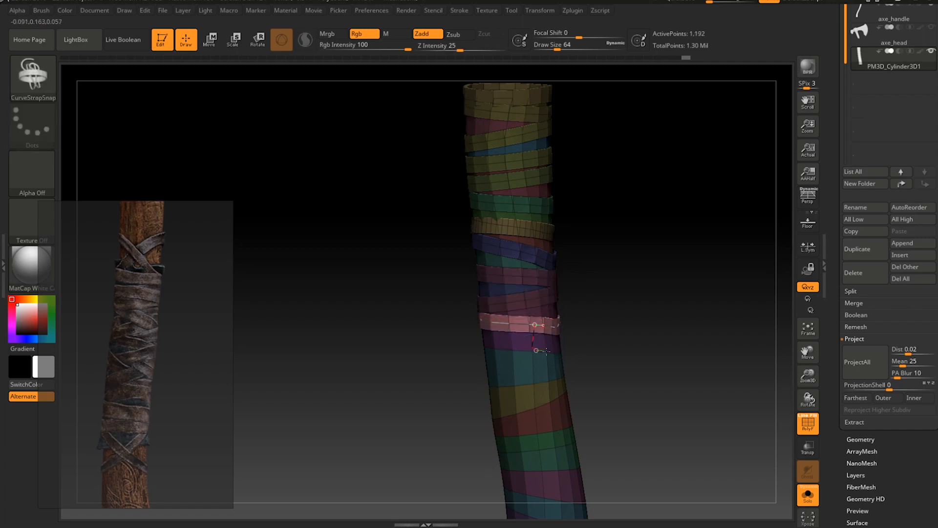
left_click(561, 353)
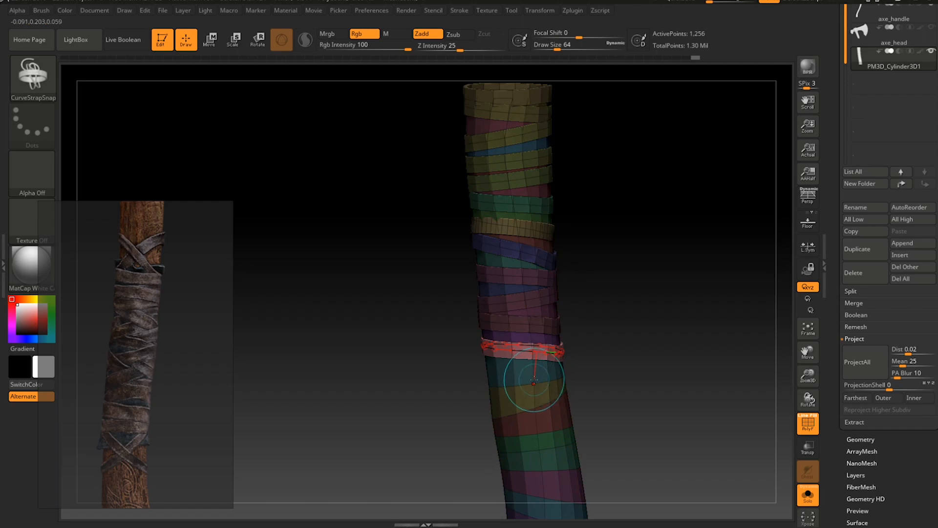
left_click(562, 378)
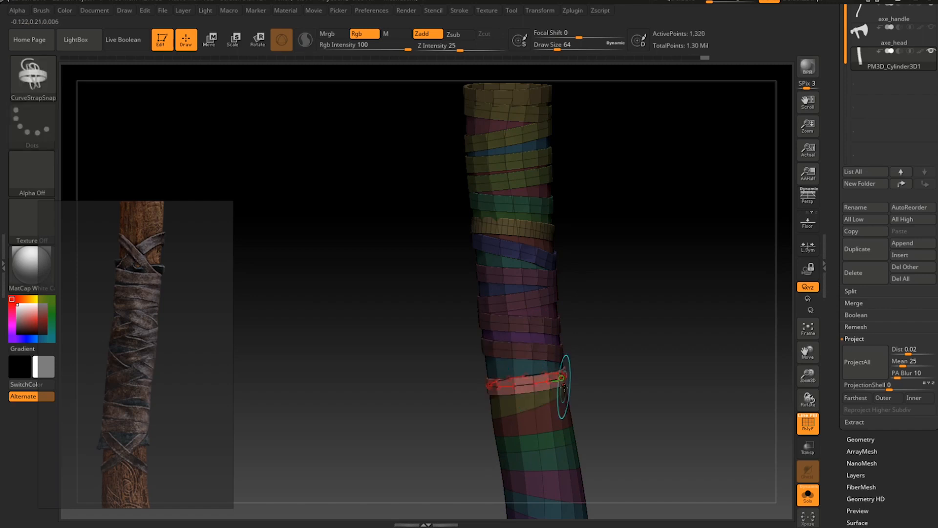
Continue the straps down the tube over the yellow, brown and green bands, ending at the pink band's upper edge.
right_click_drag(567, 391, 546, 274, "alt")
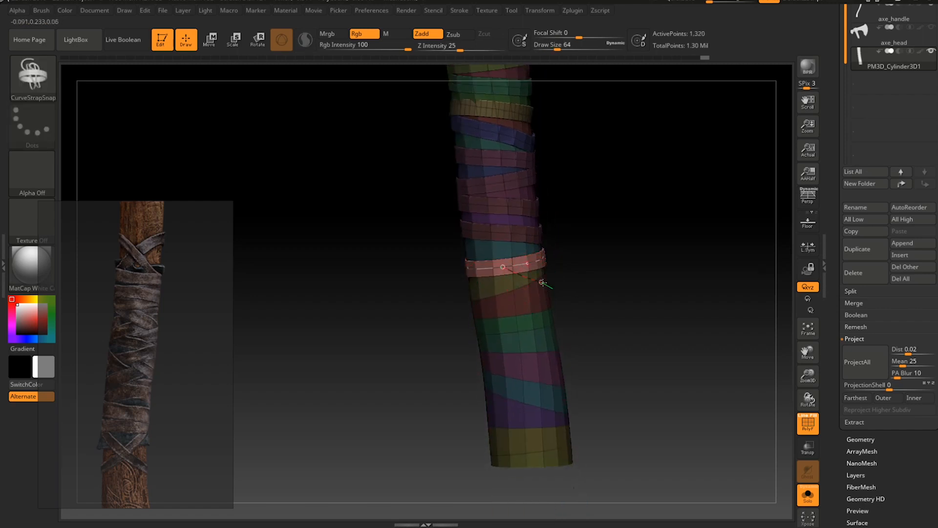
left_click(506, 296)
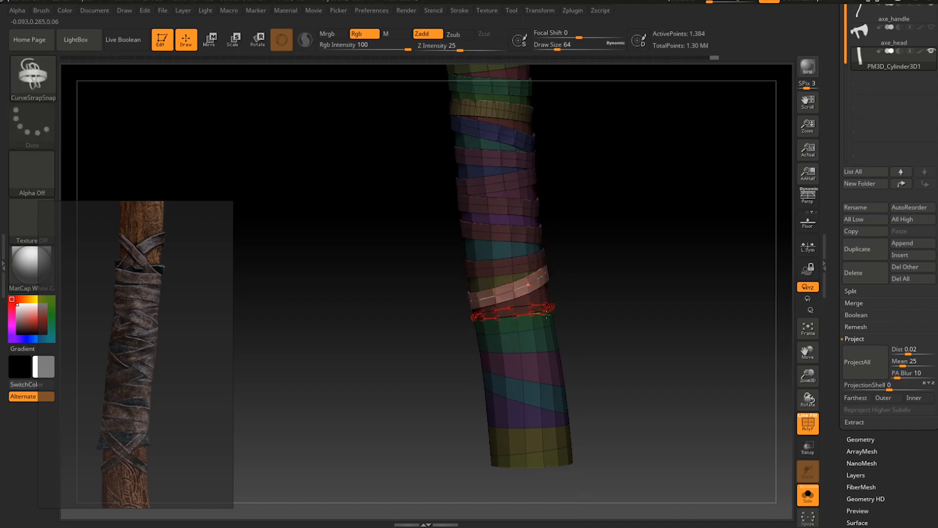
left_click(547, 316)
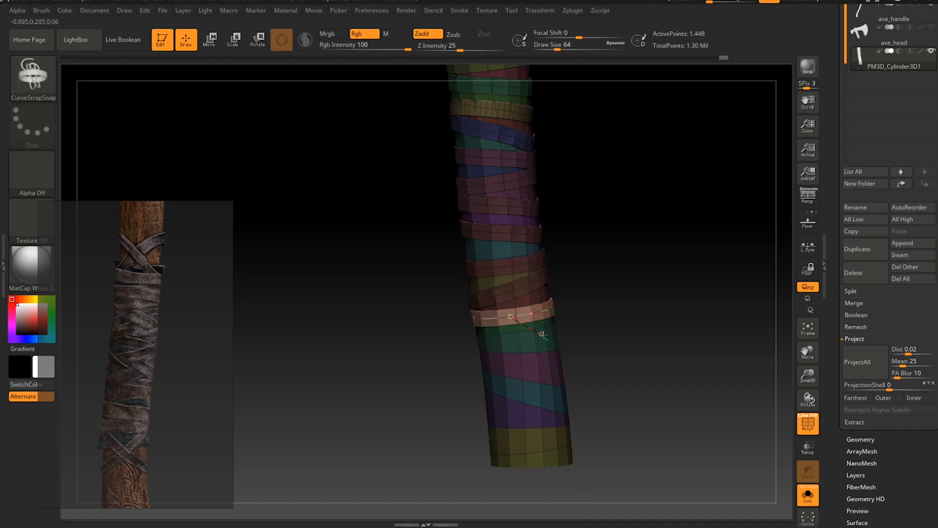
left_click(532, 322)
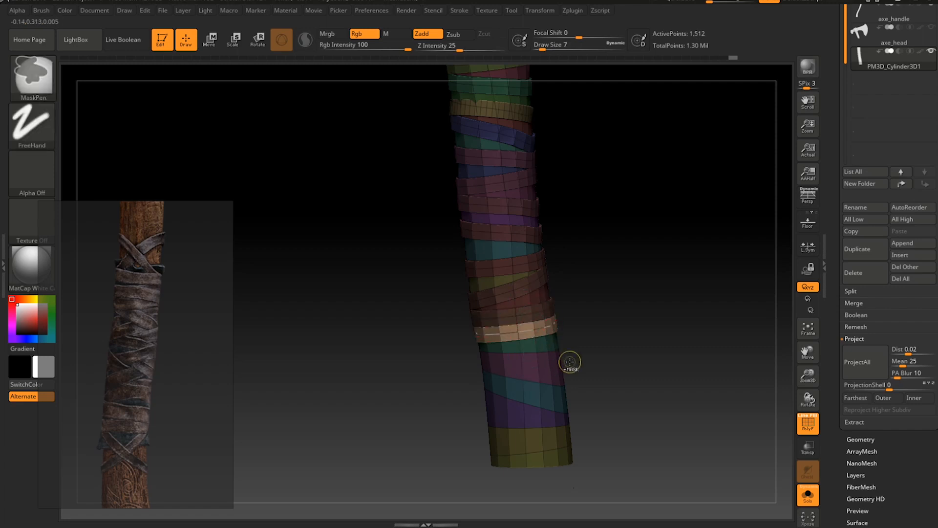
mouse_move(570, 366)
right_mouse_down("ctrl")
mouse_move(562, 386)
mouse_move(562, 315)
right_mouse_up("ctrl")
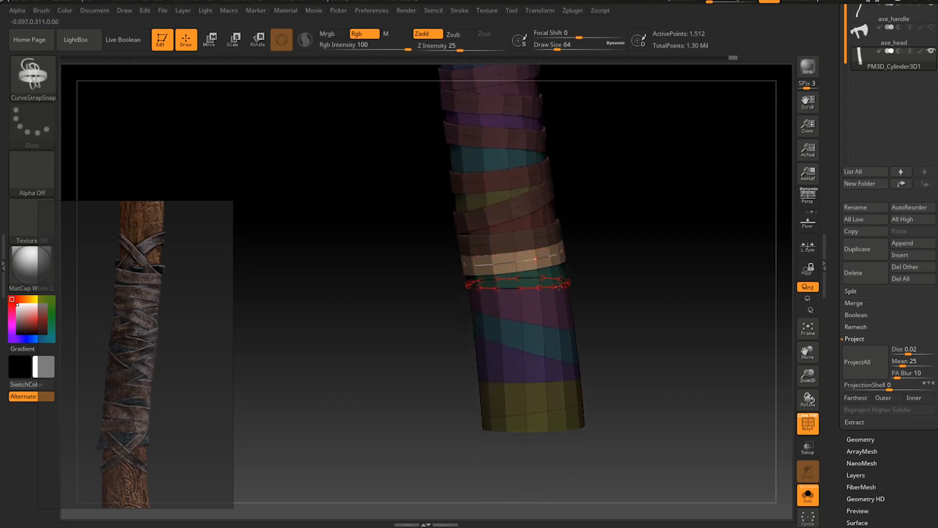
left_click(541, 319)
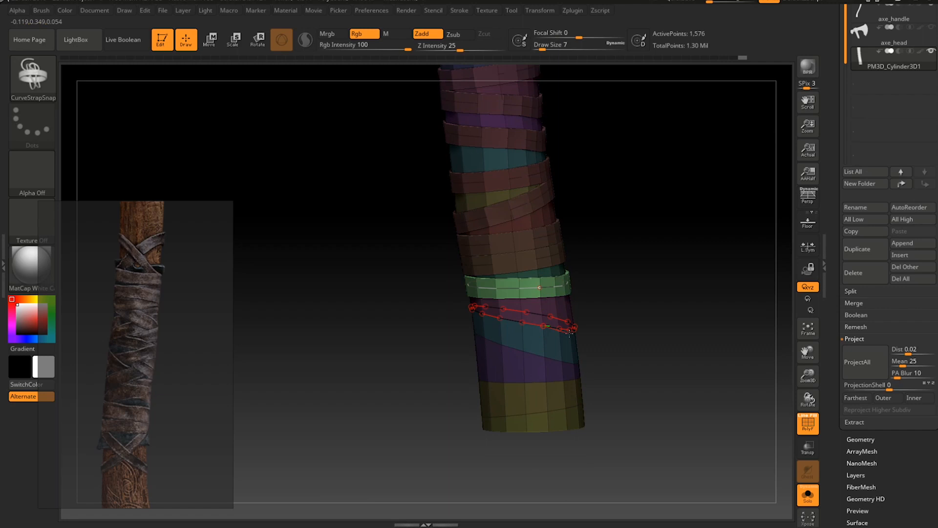
Finish the wrap with straps on the remaining borders from the pink band down to the tube's bottom edge.
mouse_move(569, 332)
left_mouse_down()
mouse_move(567, 362)
mouse_move(575, 363)
left_mouse_up()
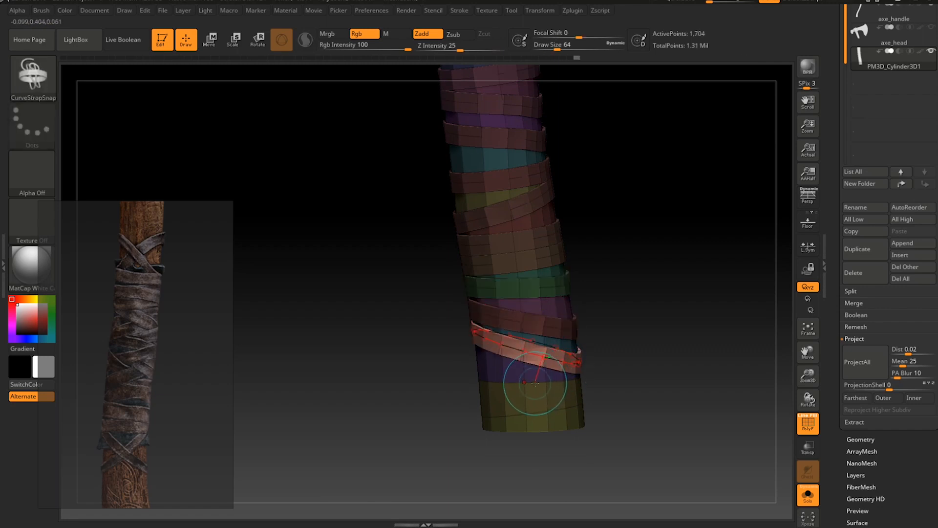
mouse_move(481, 379)
left_mouse_down()
mouse_move(572, 384)
mouse_move(545, 410)
mouse_move(553, 433)
left_mouse_up()
left_click(572, 383)
left_click(574, 409)
left_click(576, 433)
left_click_drag(631, 398, 623, 296)
left_click_drag(595, 332, 633, 199, "ctrl")
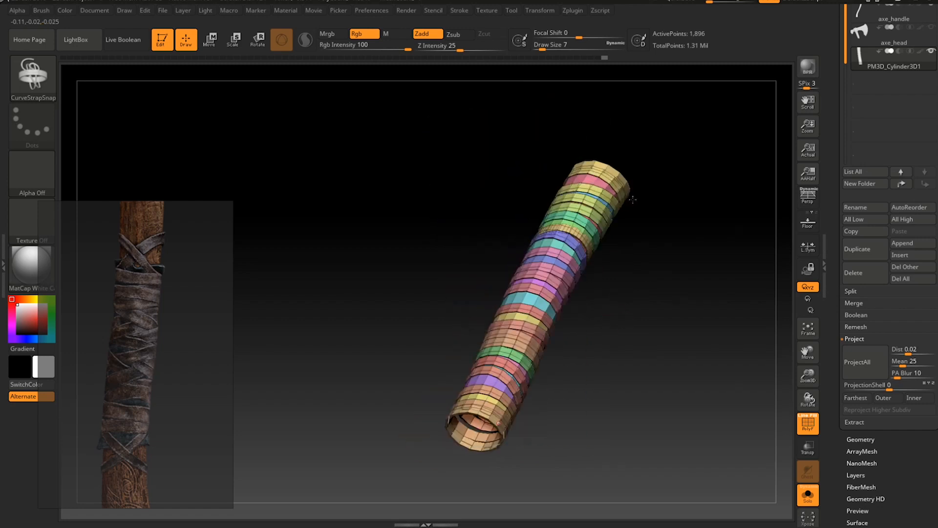
mouse_move(603, 270)
left_mouse_down()
mouse_move(587, 281)
mouse_move(578, 310)
mouse_move(674, 388)
mouse_move(686, 382)
mouse_move(650, 237)
mouse_move(605, 349)
left_mouse_up()
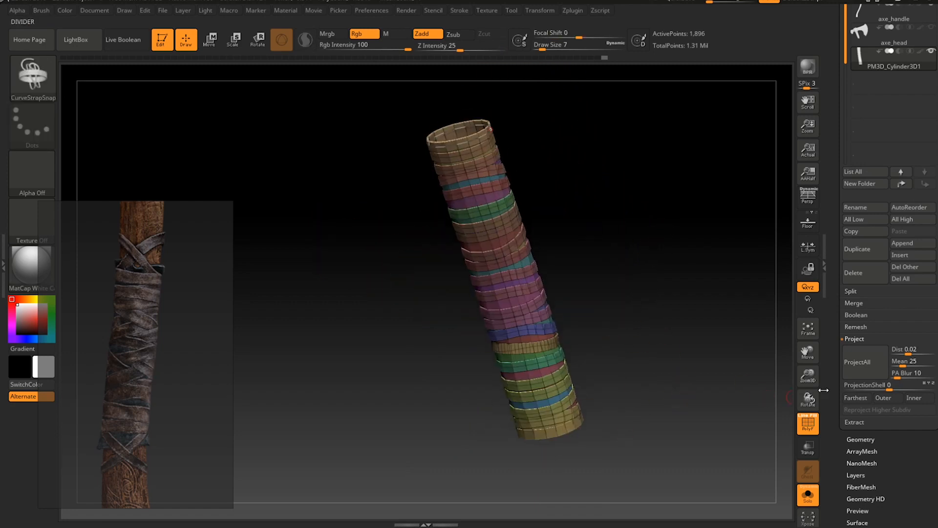
Regroup the mesh with Auto Groups so every strap and the base tube have separate polygroups.
left_click_drag(839, 339, 835, 302)
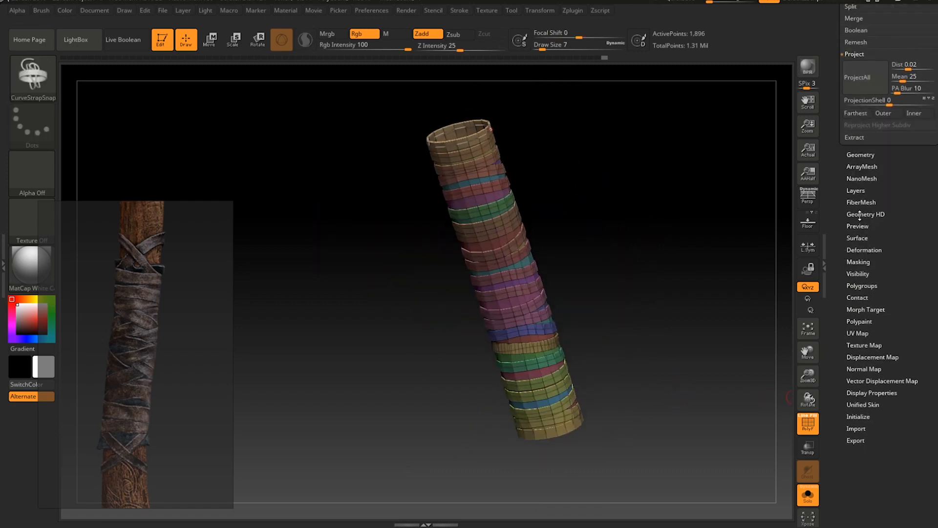
left_click(862, 285)
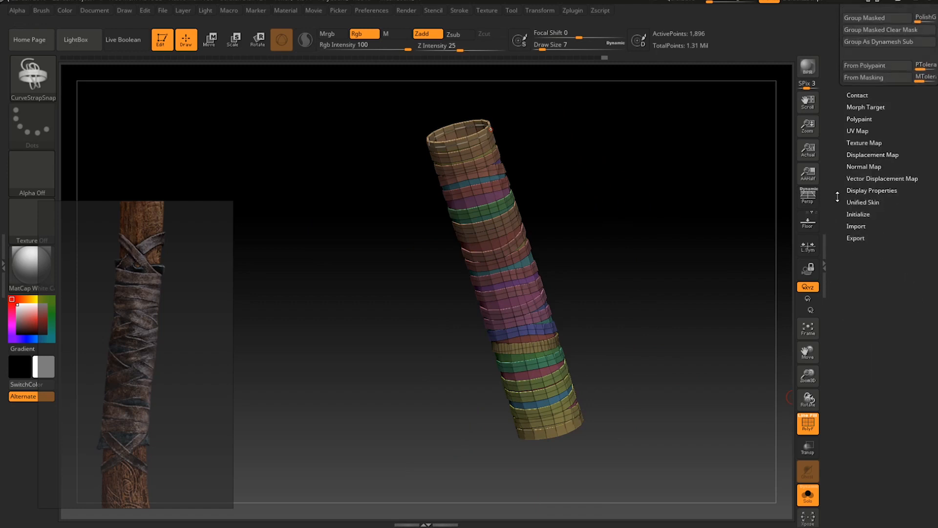
left_click_drag(838, 196, 843, 290)
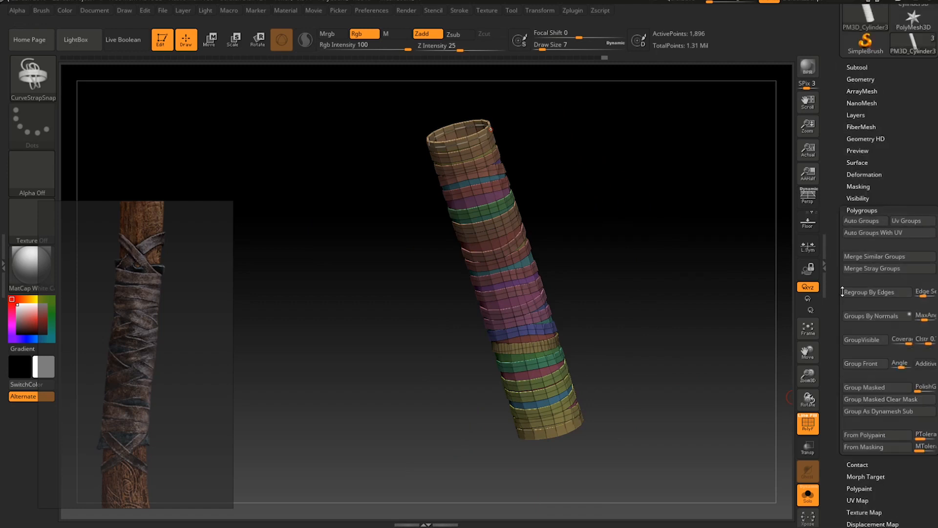
left_click(873, 227)
left_click_drag(680, 264, 566, 214)
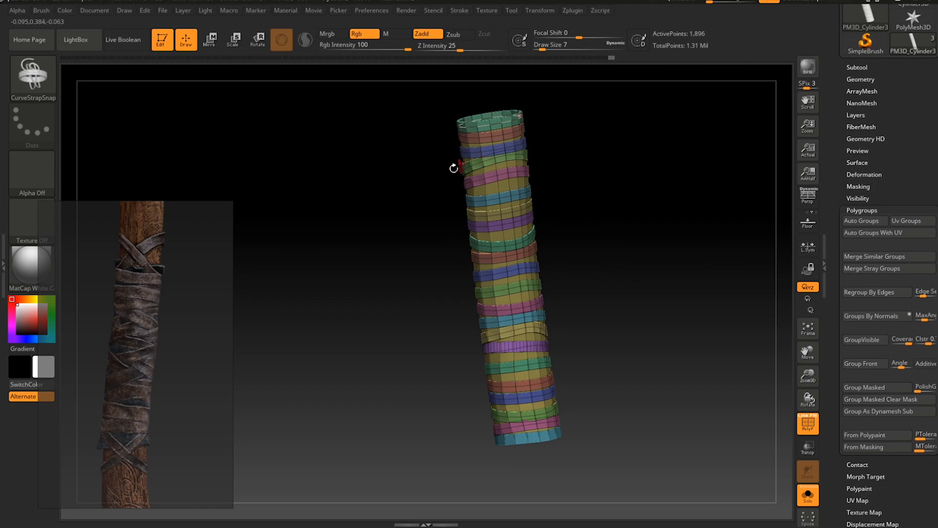
left_click_drag(453, 168, 420, 236)
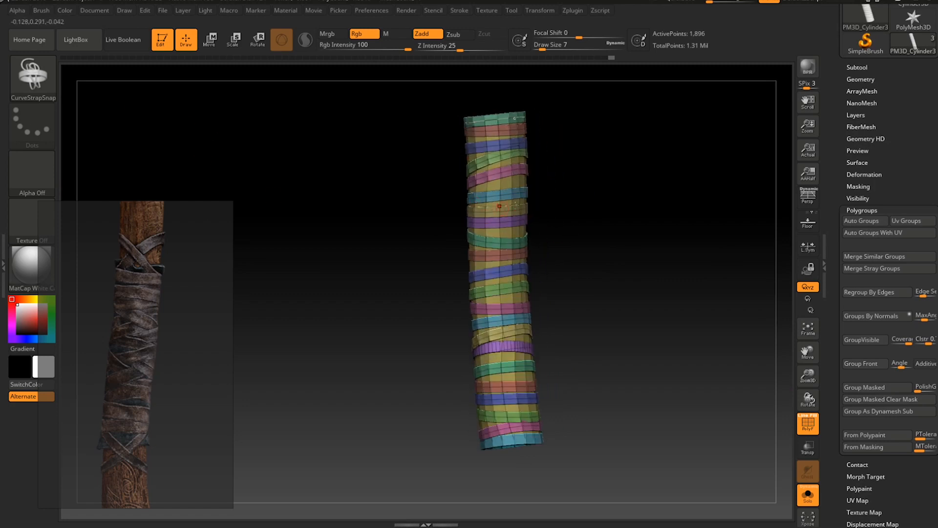
left_click_drag(673, 244, 603, 265)
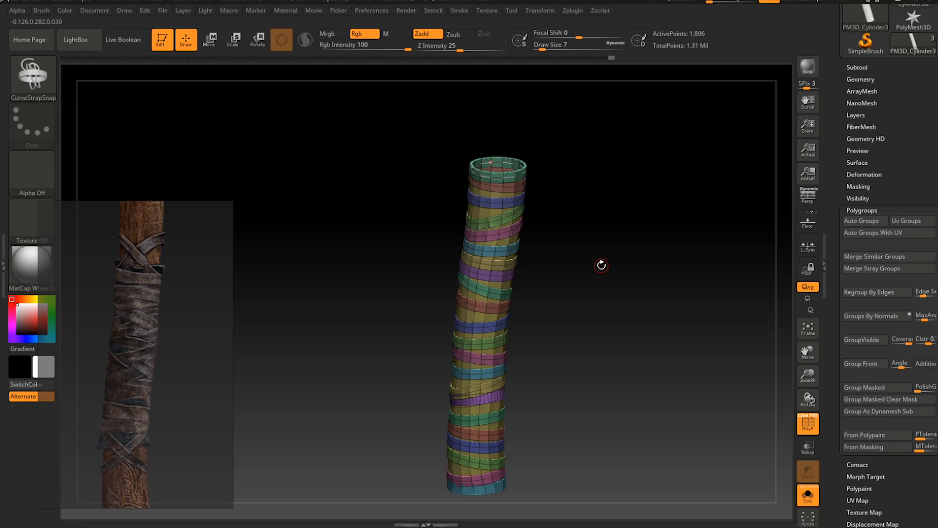
left_click_drag(602, 264, 517, 318)
left_click_drag(440, 325, 430, 272, "alt")
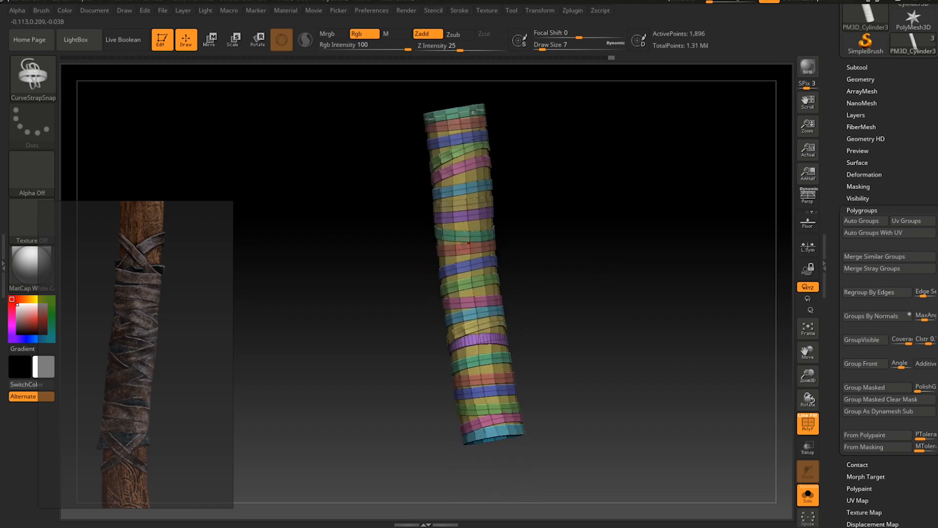
Set the selection brush to SelectRect and isolate the yellow base tube by its polygroup.
right_click_drag(464, 210, 481, 243, "ctrl")
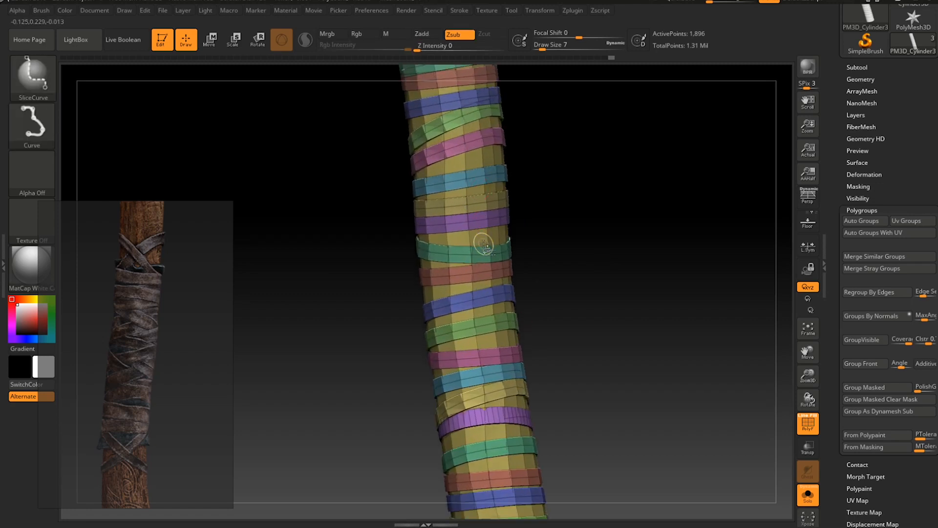
left_click(36, 76, "ctrl+shift")
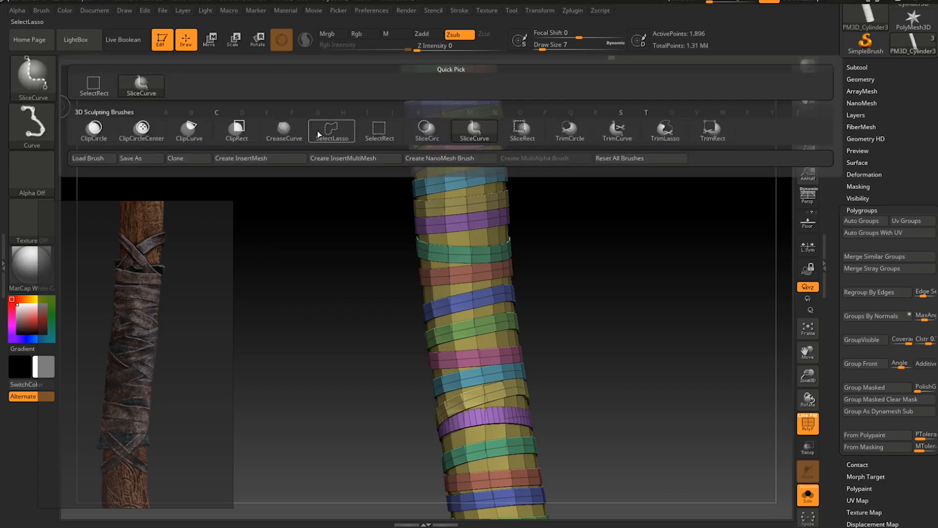
left_click(379, 130)
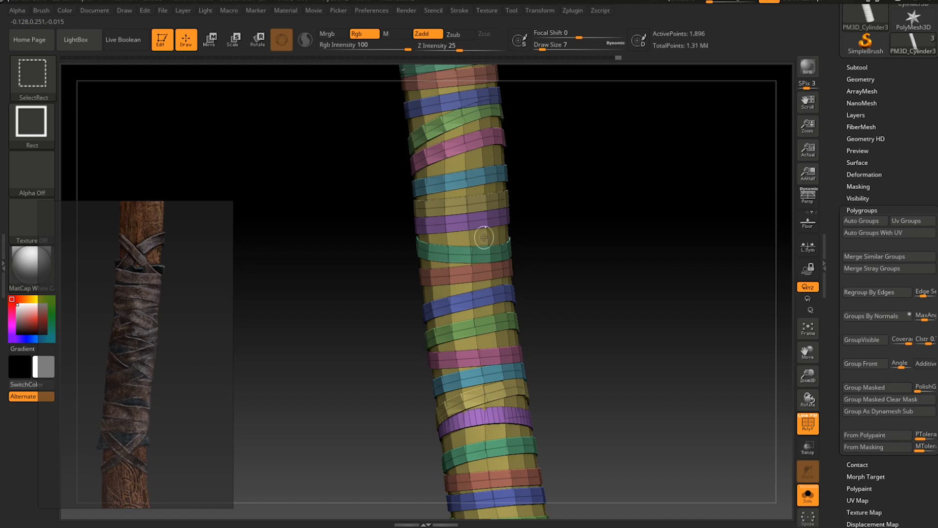
mouse_move(524, 219)
left_mouse_down()
mouse_move(557, 209)
mouse_move(551, 220)
mouse_move(576, 239)
mouse_move(561, 161)
left_mouse_up()
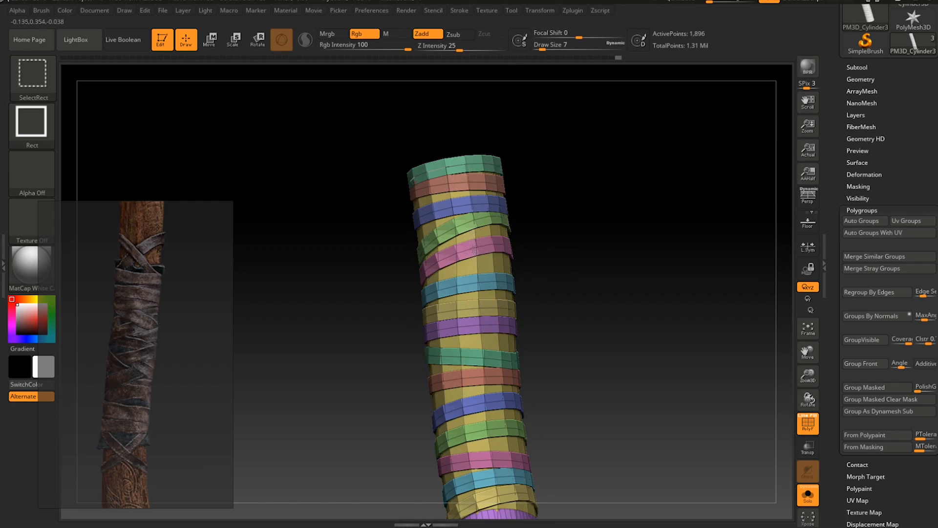
left_click(473, 248, "ctrl+shift")
Invert the visibility to inspect the straps alone, and invert it again to return to the base tube.
left_click_drag(529, 309, 521, 101)
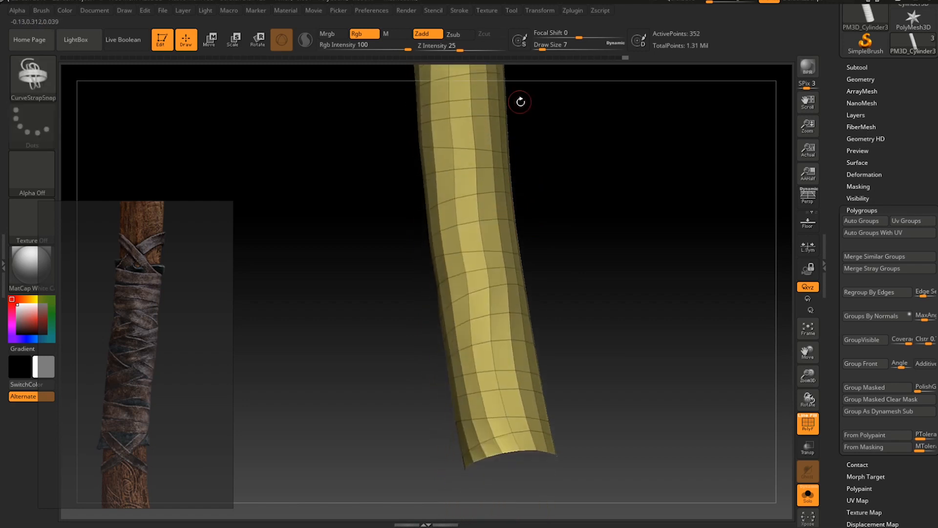
mouse_move(557, 288)
left_mouse_down()
mouse_move(555, 182)
mouse_move(587, 280)
mouse_move(569, 228)
mouse_move(591, 207)
left_mouse_up()
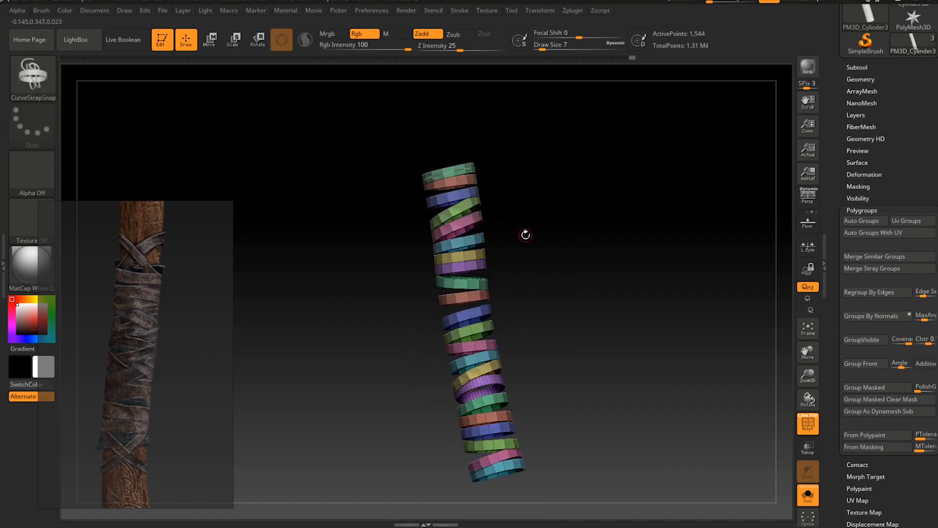
left_click_drag(538, 308, 549, 282, "ctrl+shift")
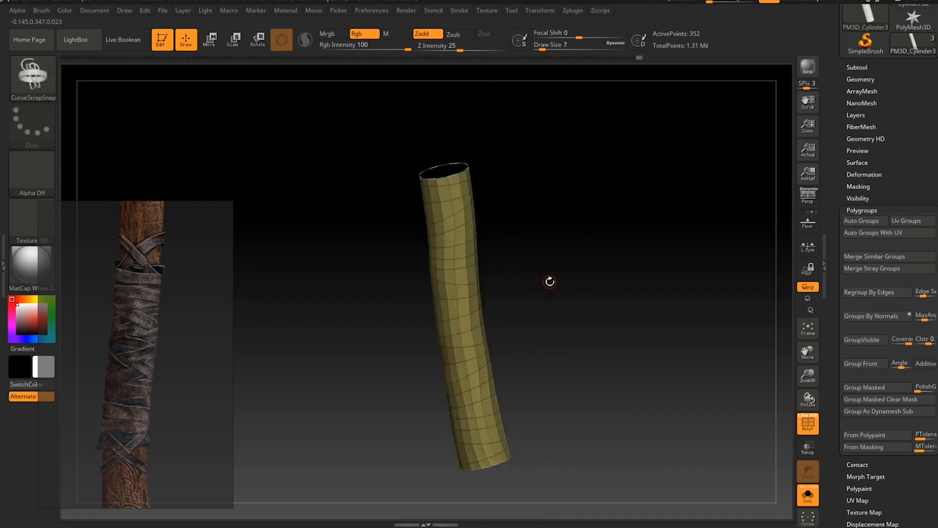
Mask the isolated base tube, clear the mask and unhide the whole mesh.
left_click_drag(509, 237, 526, 292, "alt")
left_click(568, 297, "ctrl")
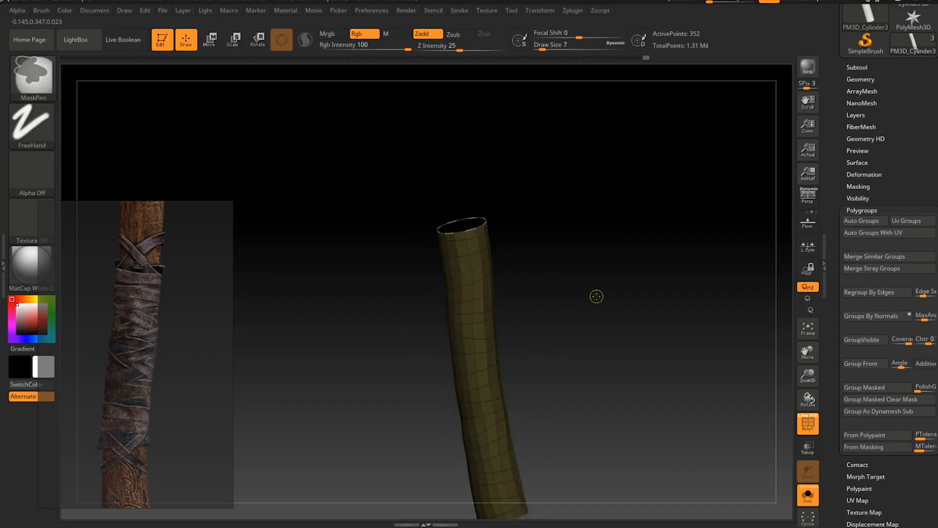
left_click(597, 296, "ctrl")
left_click(597, 296, "ctrl+shift")
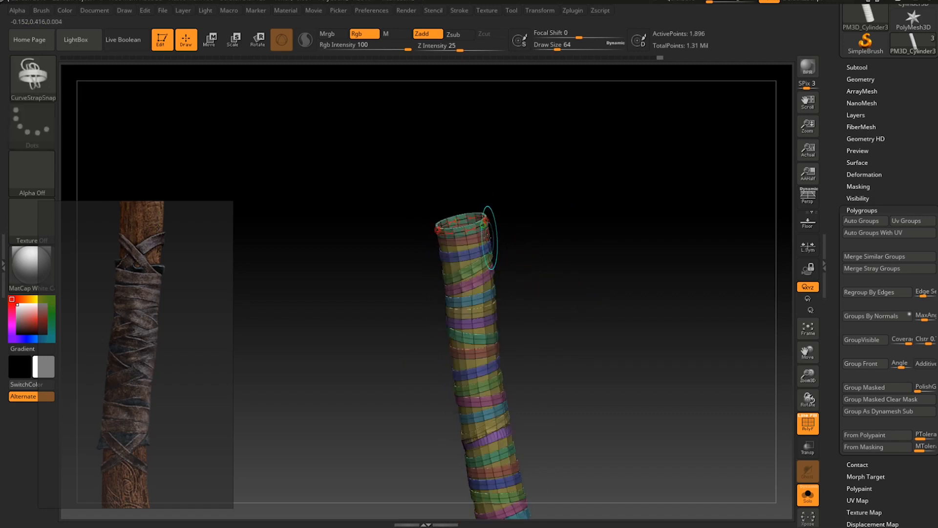
Isolate the yellow strap near the upper part of the tube to inspect it, and unhide the whole mesh again.
left_click(480, 238, "ctrl+shift")
left_click(585, 292, "ctrl+shift")
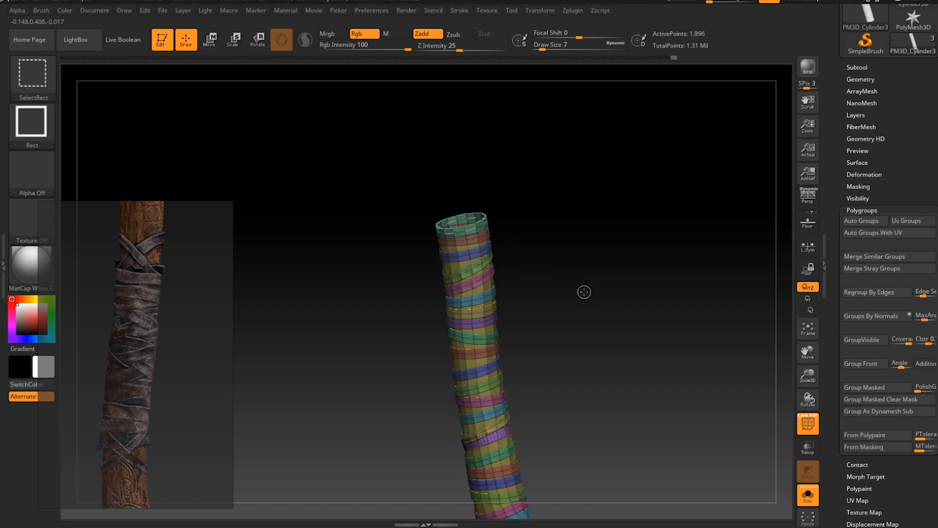
left_click(471, 309, "ctrl+shift")
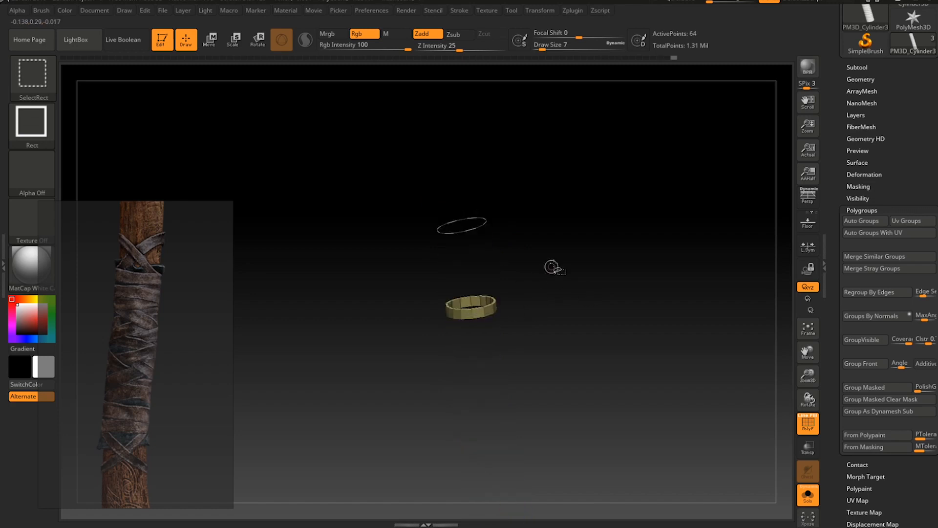
left_click_drag(539, 288, 571, 393, "alt")
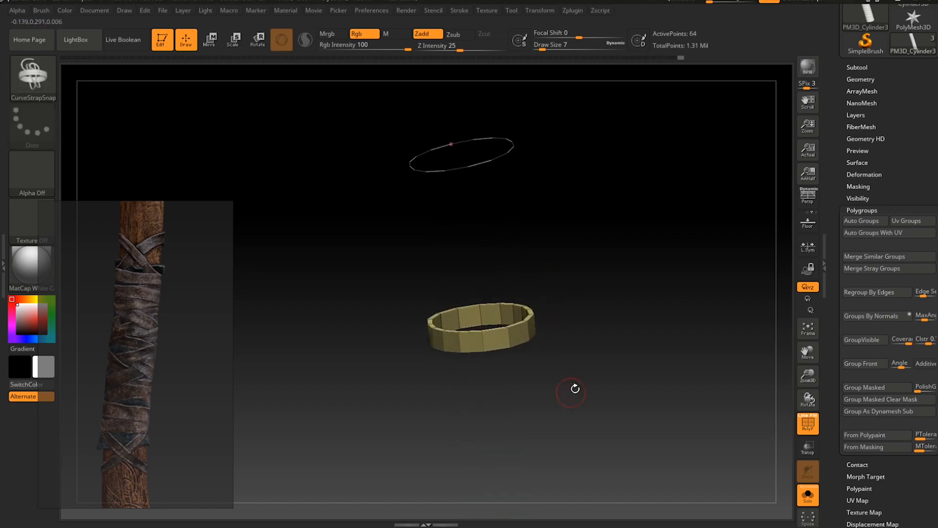
key("ctrl+shift")
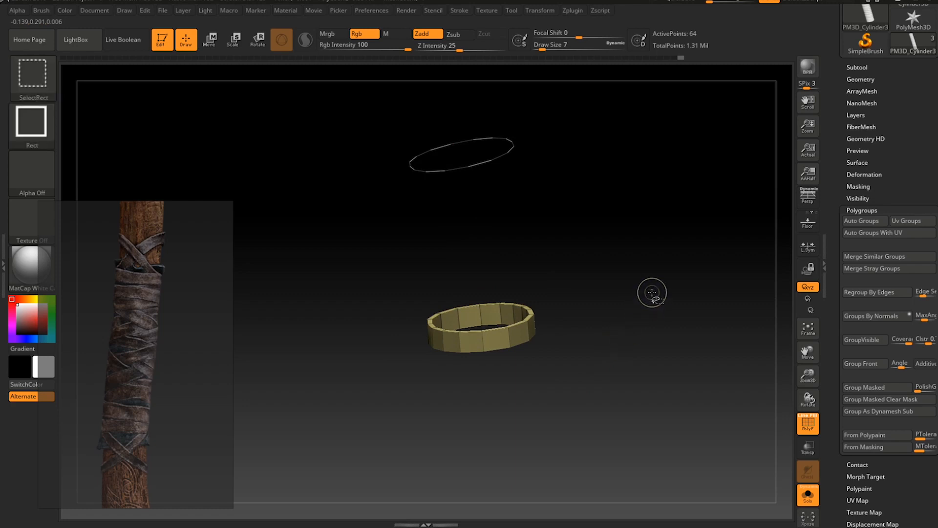
left_click(652, 292, "ctrl+shift")
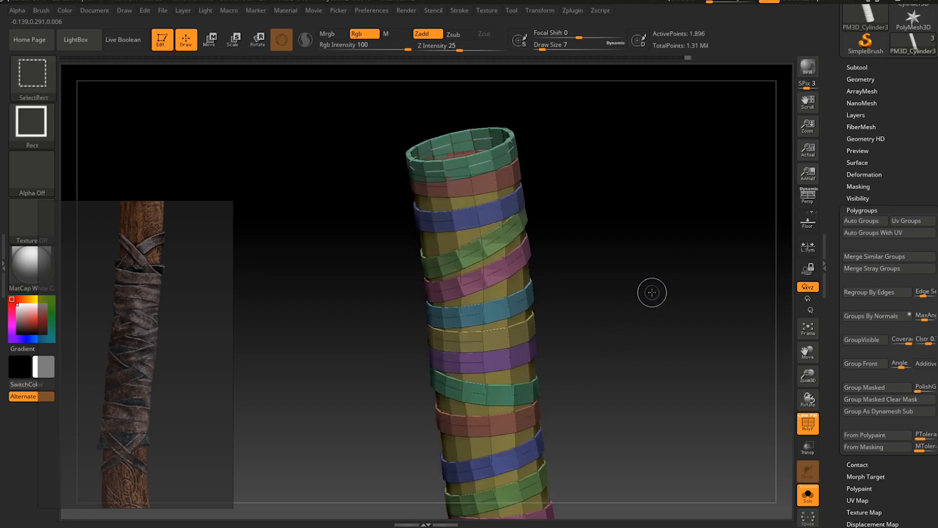
Hide the yellow strap, the blue strap above it and the base tube, and invert the visibility to show only those parts.
left_click(435, 277, "ctrl+shift")
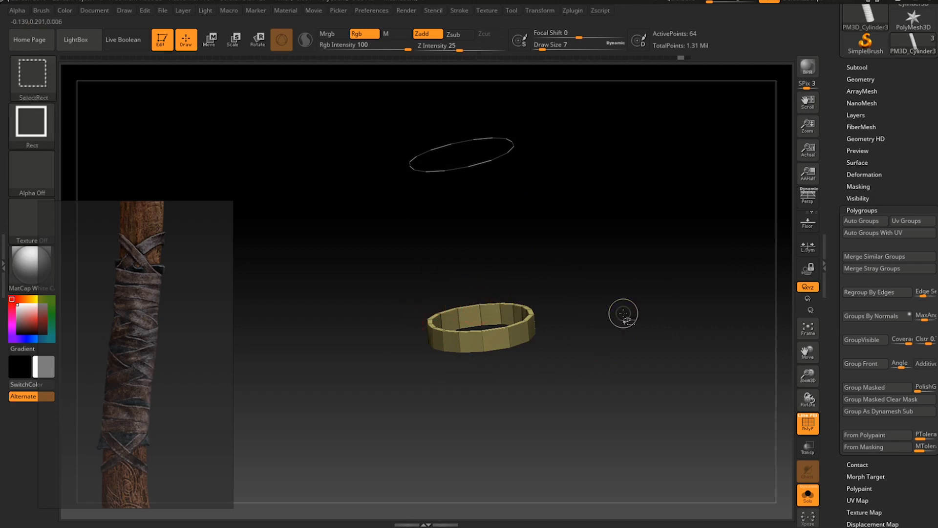
left_click(647, 294, "ctrl+shift")
left_click_drag(573, 312, 519, 328)
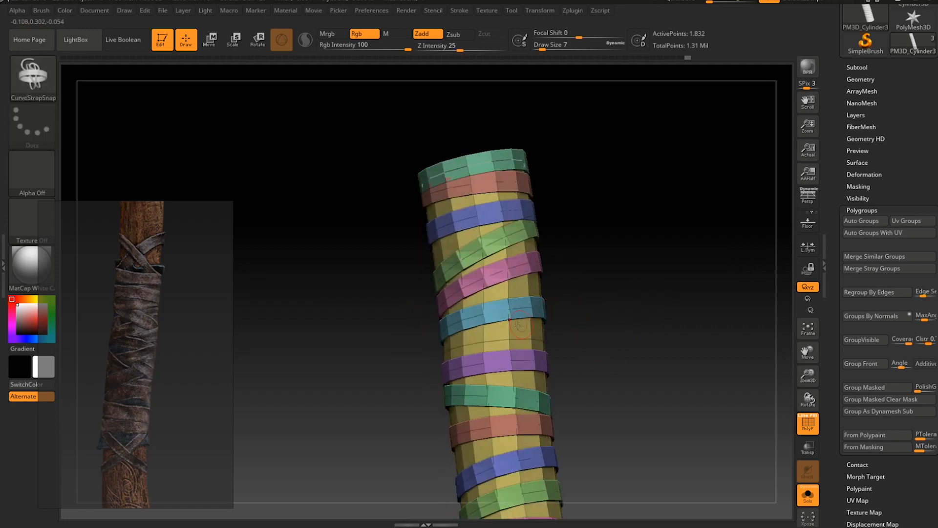
left_click(519, 330, "ctrl+alt+shift")
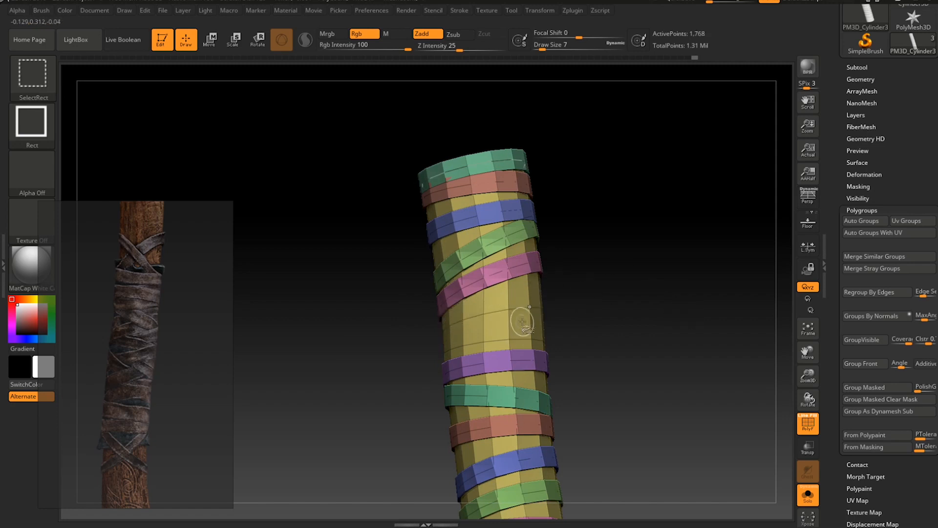
left_click(522, 321, "ctrl+alt+shift")
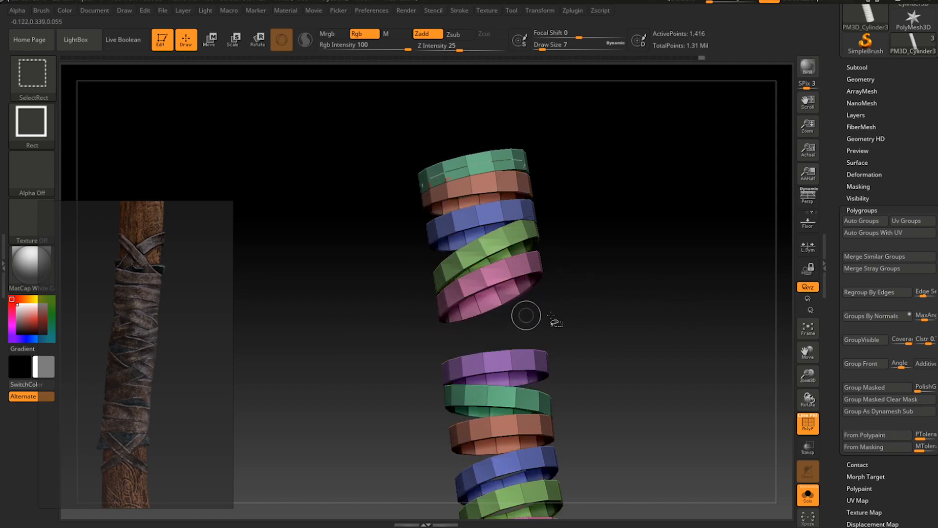
left_click(633, 332, "ctrl+shift")
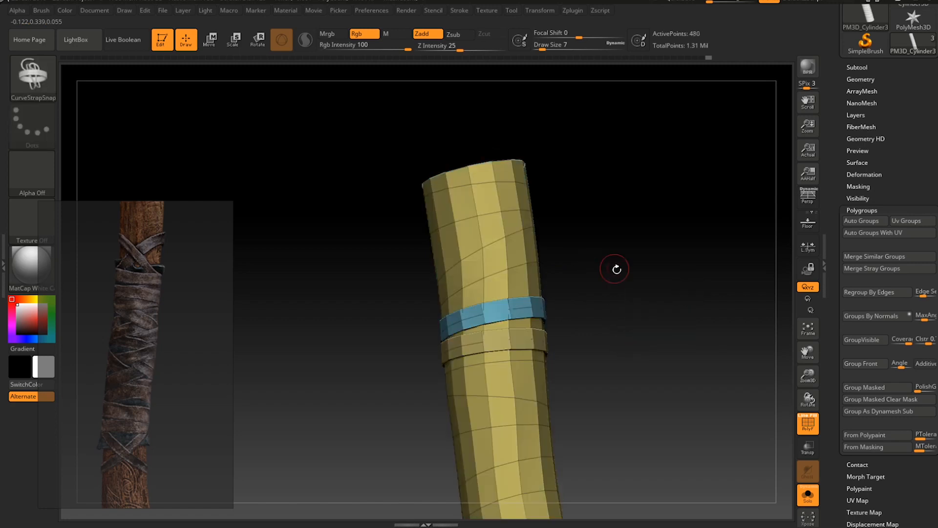
left_click(527, 324, "ctrl+shift")
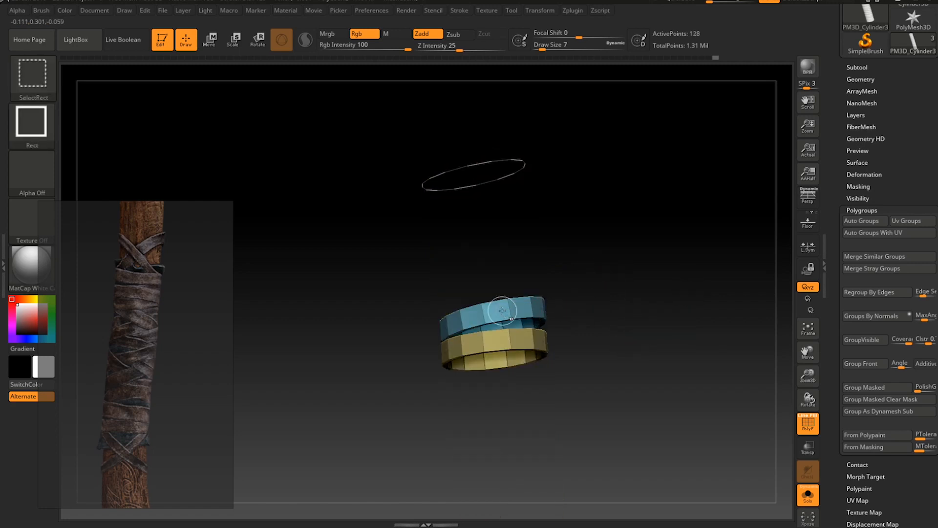
key("ctrl+z")
left_click(528, 327, "ctrl+shift")
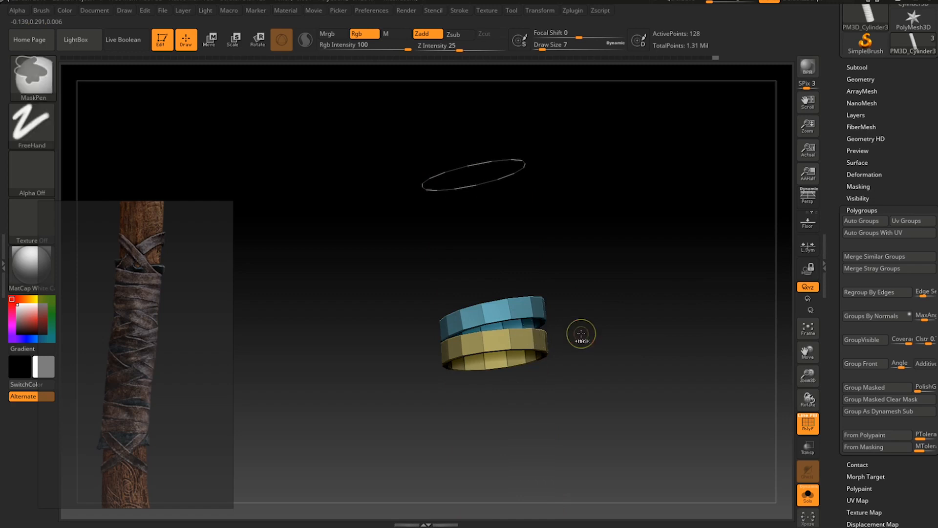
key("ctrl+z")
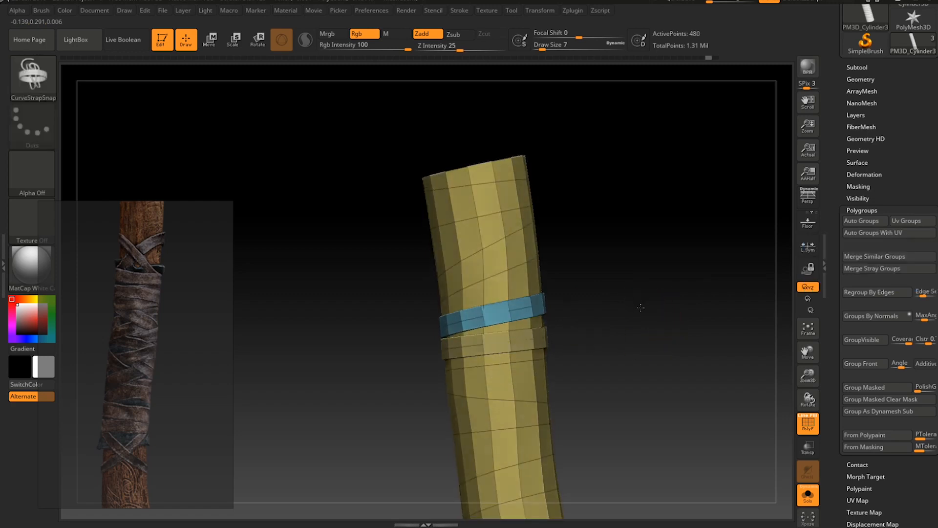
left_click(524, 318, "ctrl+shift")
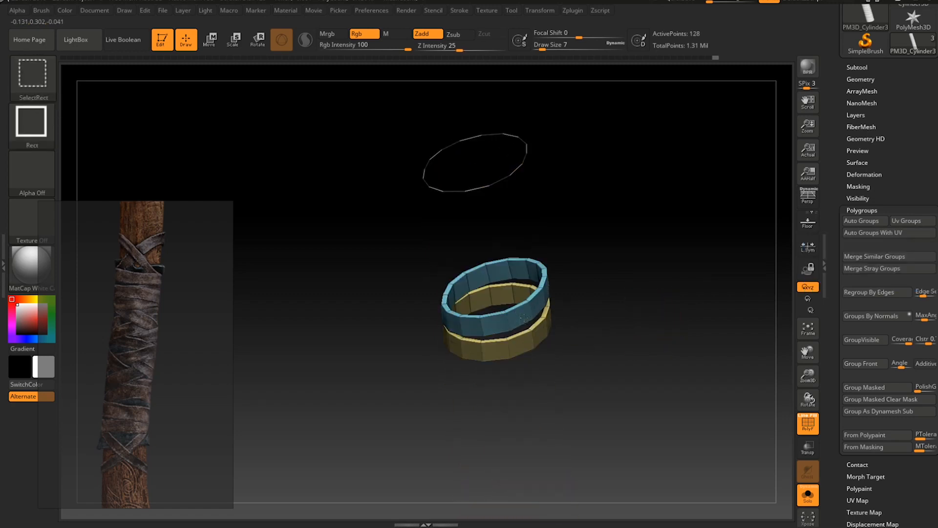
key("ctrl+z")
left_click(527, 339, "ctrl+shift")
left_click(633, 352, "ctrl+shift")
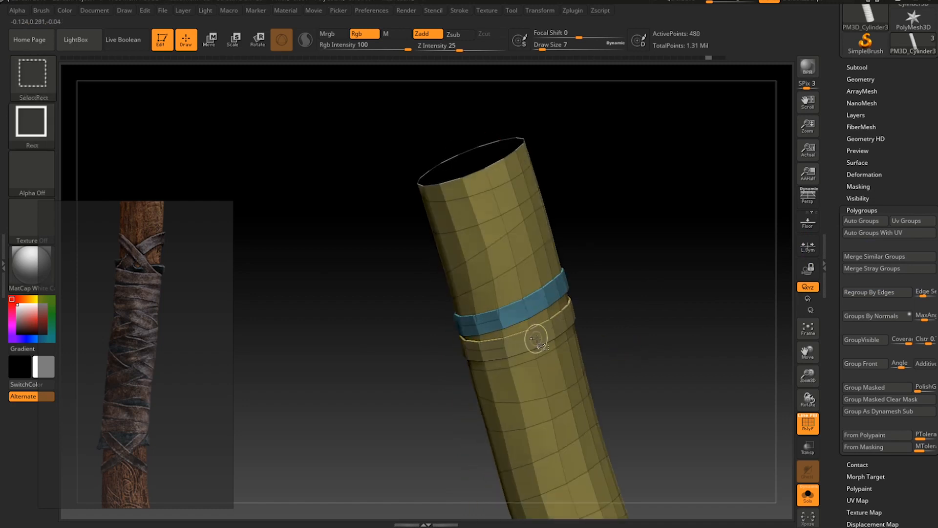
Hide the yellow and blue straps to leave only the base tube, and invert the visibility to show all the straps alone.
left_click(537, 344, "ctrl+alt+shift")
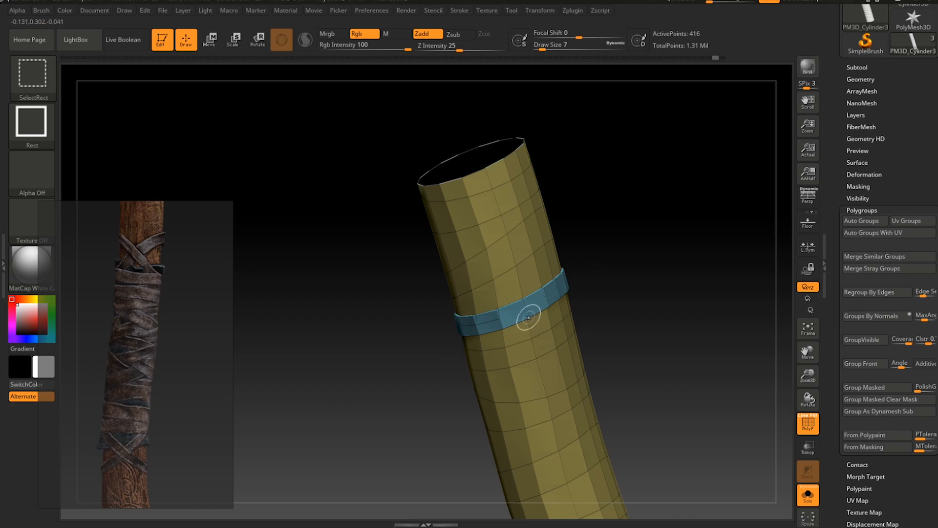
left_click(528, 318, "ctrl+alt+shift")
left_click_drag(672, 288, 552, 220)
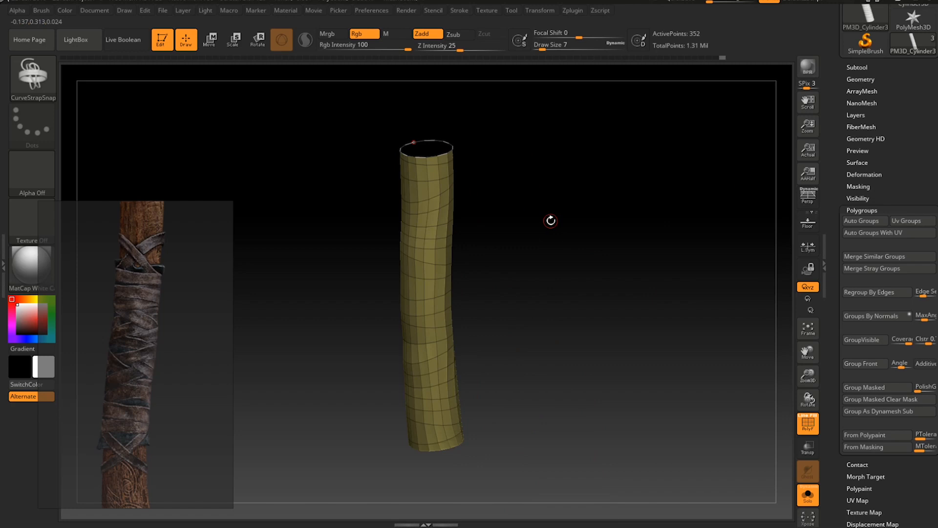
left_click(631, 215, "ctrl+shift")
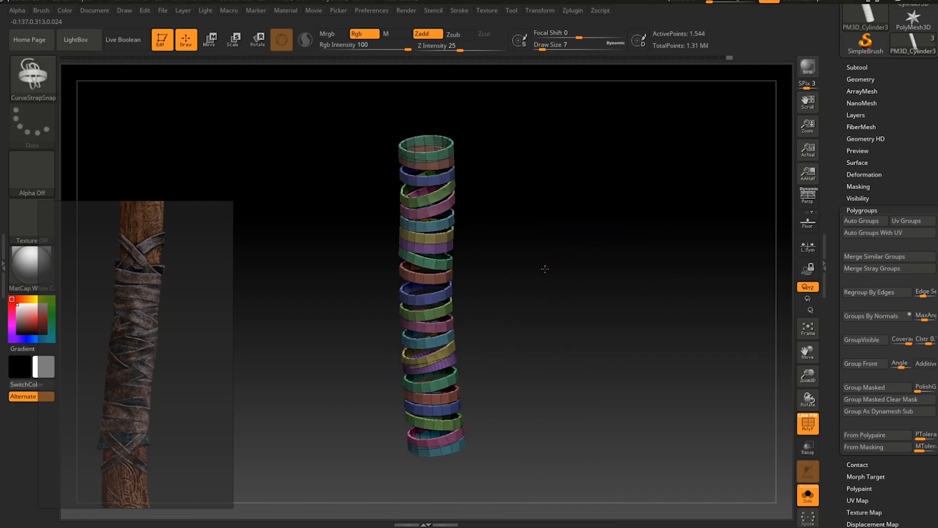
Delete the hidden base tube geometry from the strap mesh.
left_click_drag(545, 269, 491, 249)
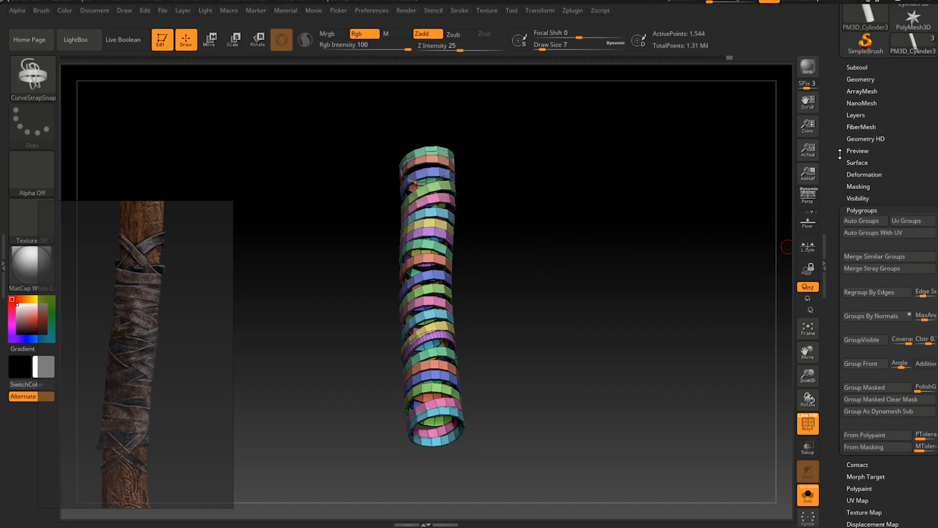
scroll(840, 154, "up", 2)
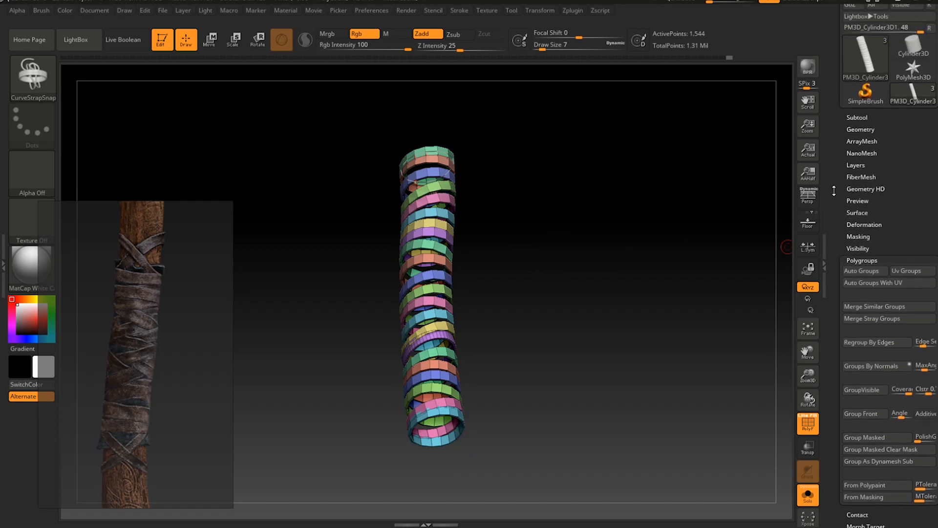
left_click(869, 118)
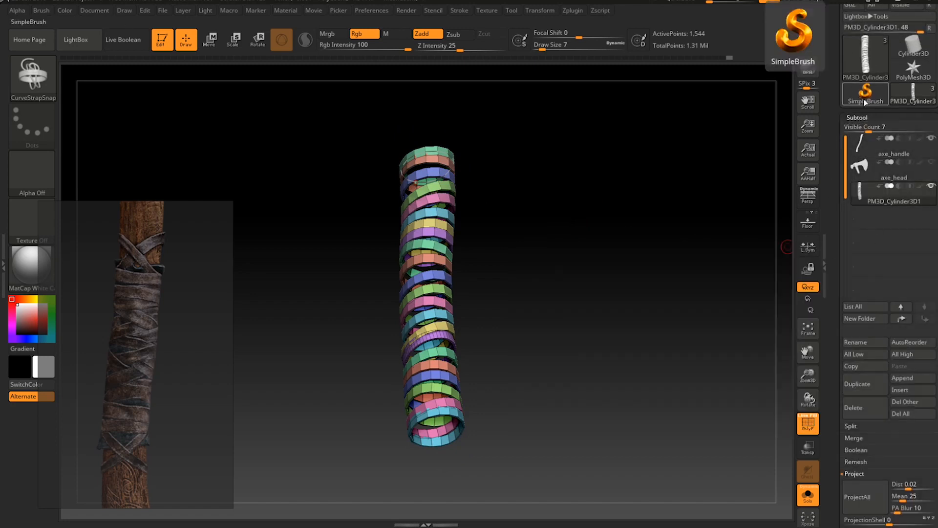
left_click(858, 118)
left_click(860, 129)
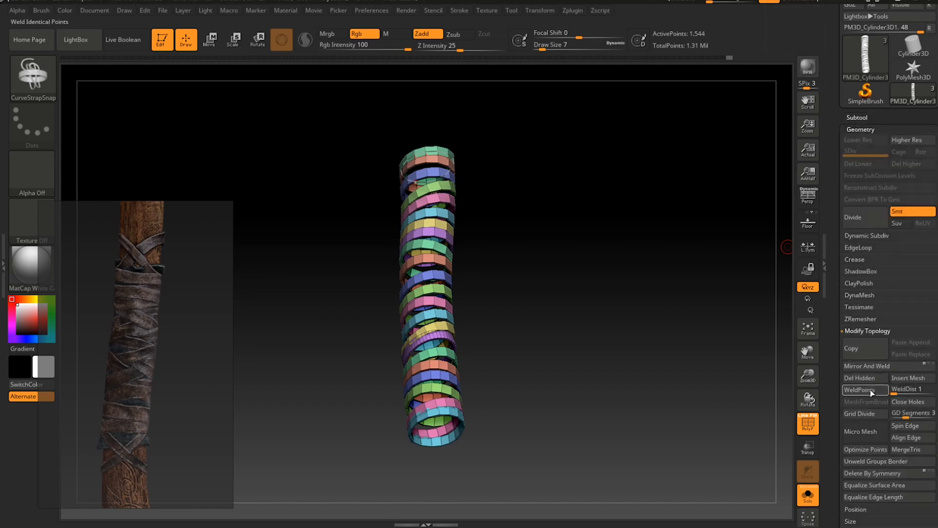
left_click(859, 378)
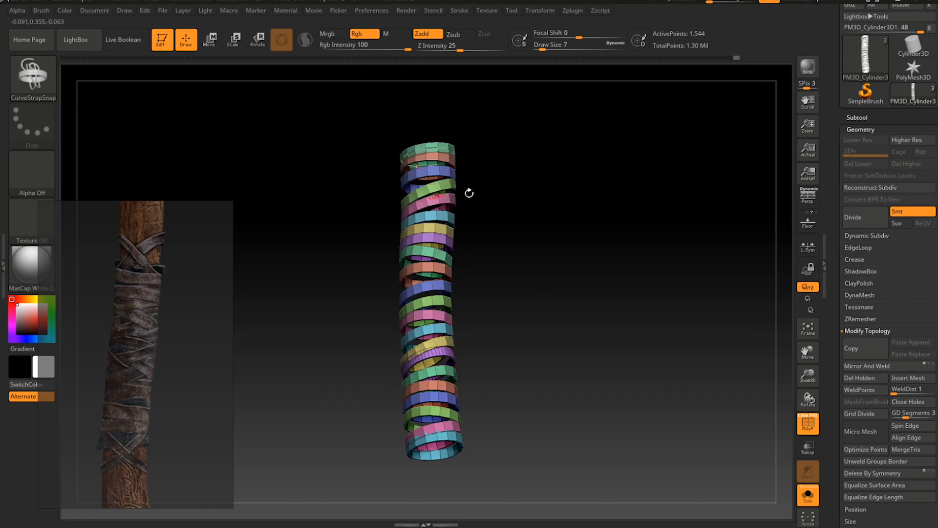
Regroup the straps' faces into polygroups by their normals.
left_click(870, 129)
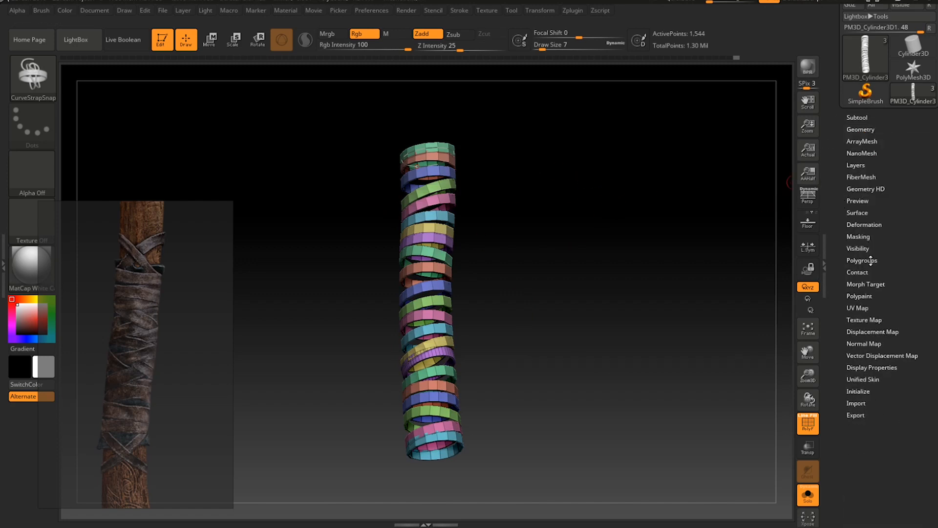
left_click(871, 261)
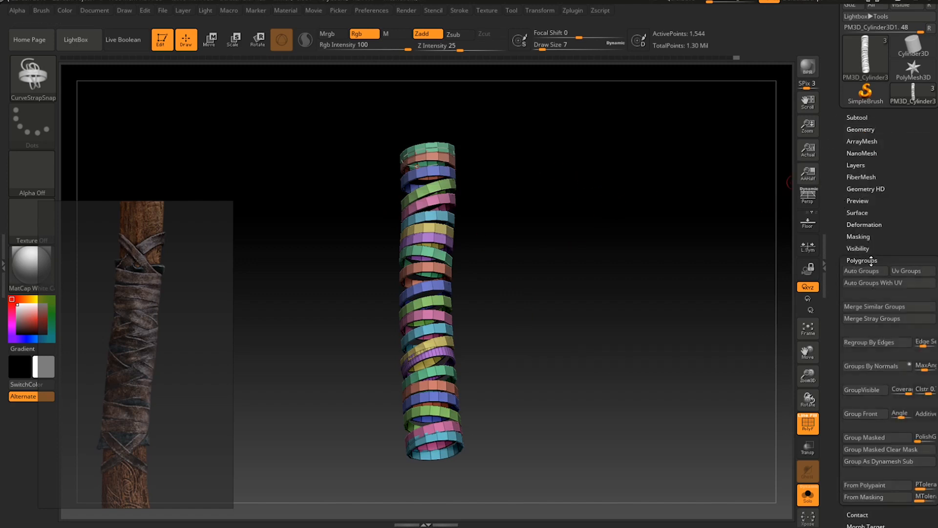
left_click(871, 367)
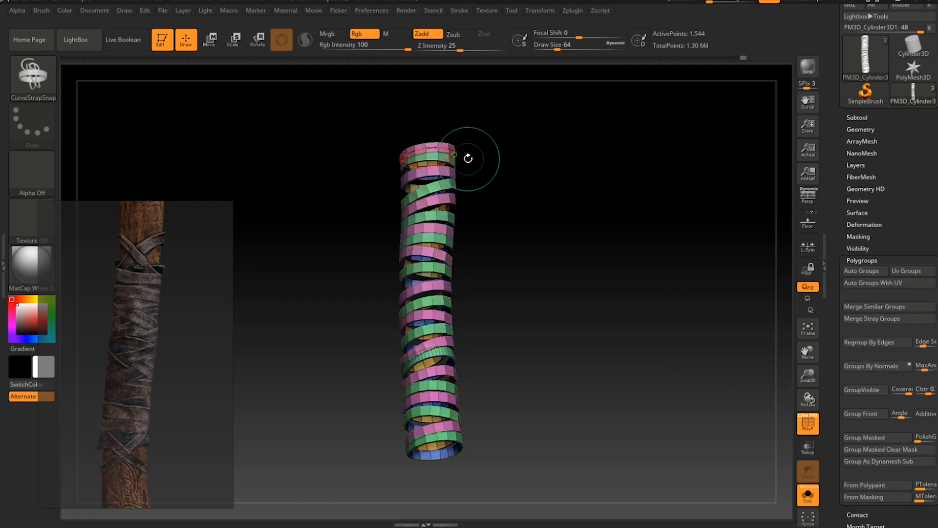
Bevel the edges of all the straps with a bevel width of 0.00269.
left_click(866, 129)
left_click(849, 261)
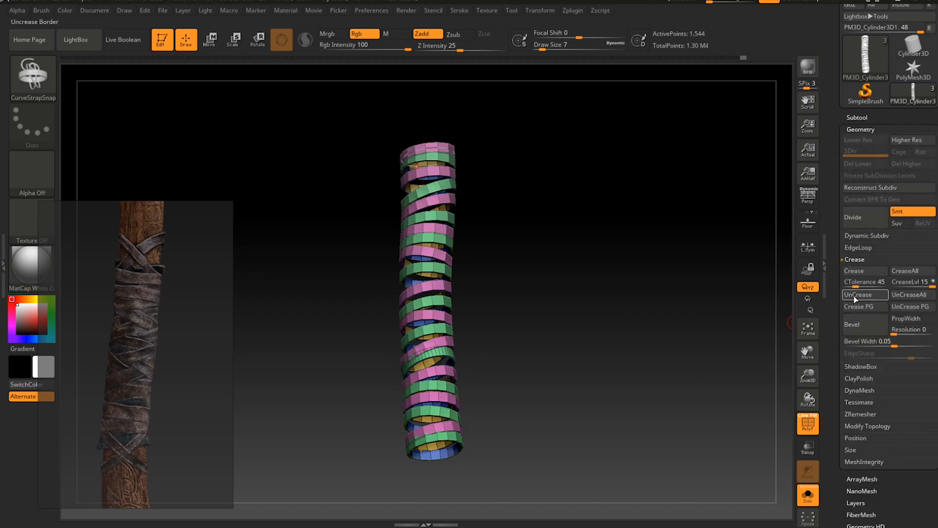
right_click_drag(552, 220, 576, 408, "ctrl")
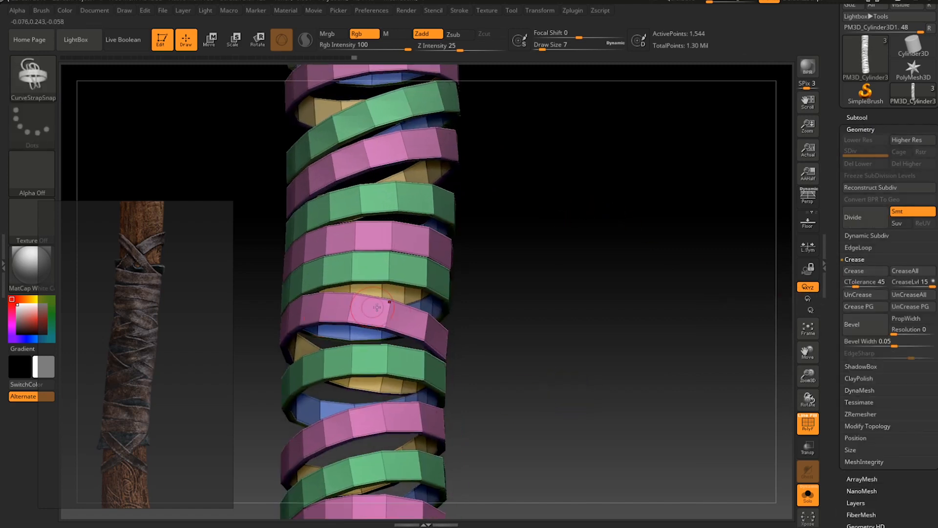
right_click_drag(392, 297, 389, 364, "ctrl")
mouse_move(498, 308)
right_mouse_down()
mouse_move(508, 376)
mouse_move(513, 153)
right_mouse_up()
right_click_drag(530, 184, 561, 235)
right_click_drag(538, 264, 545, 206)
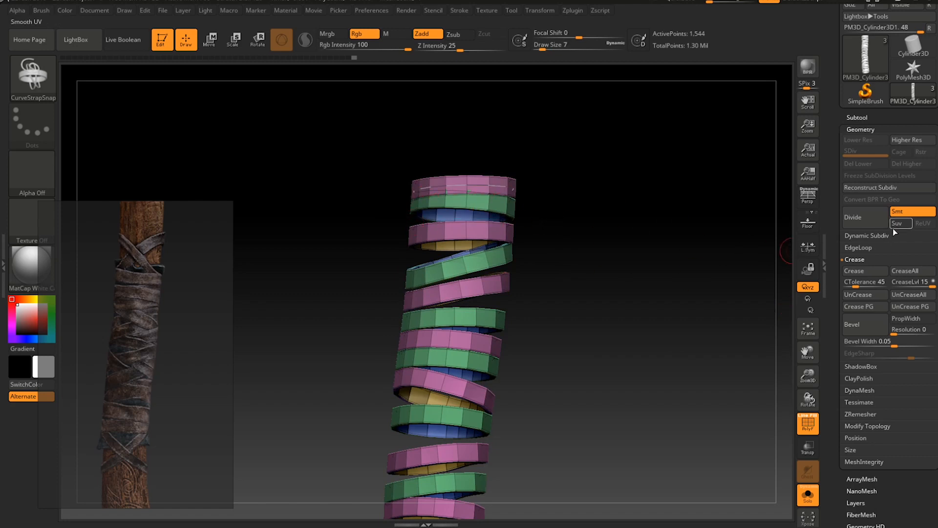
left_click(853, 260)
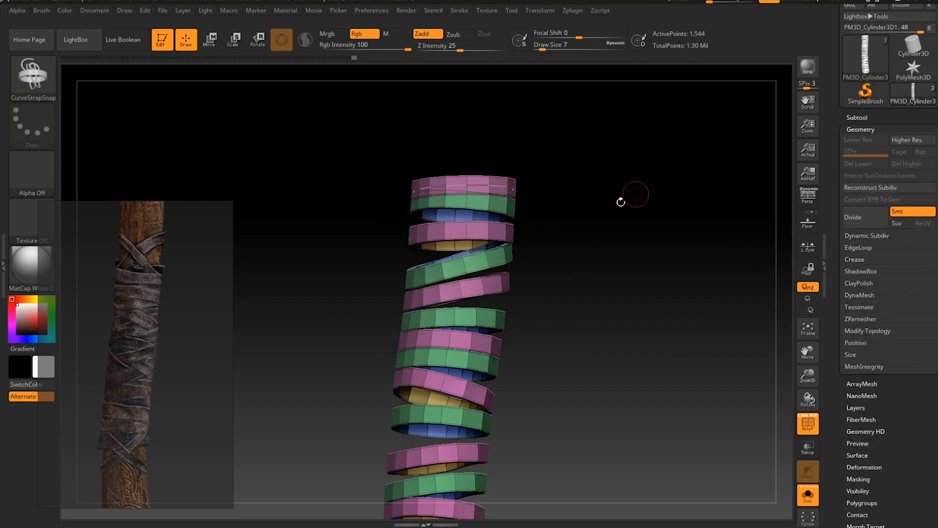
right_click_drag(624, 198, 619, 239)
left_click(853, 258)
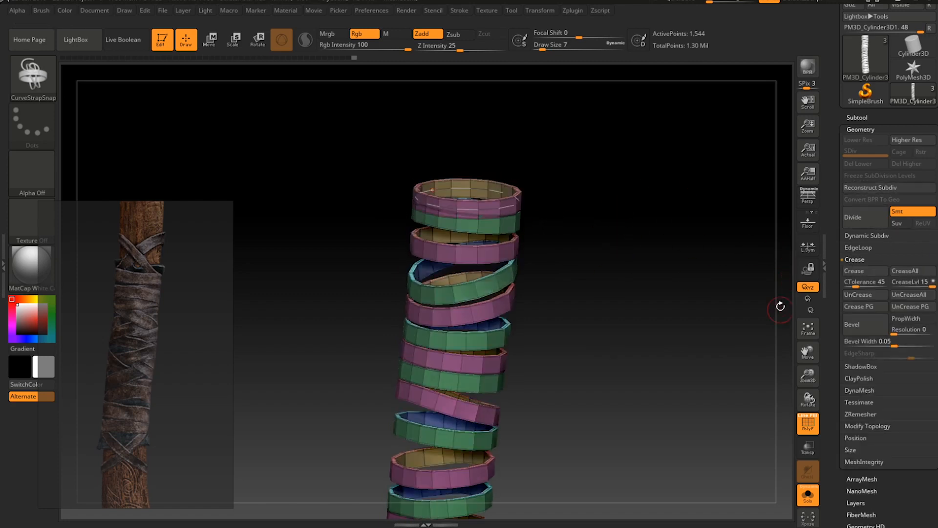
left_click_drag(880, 345, 868, 346)
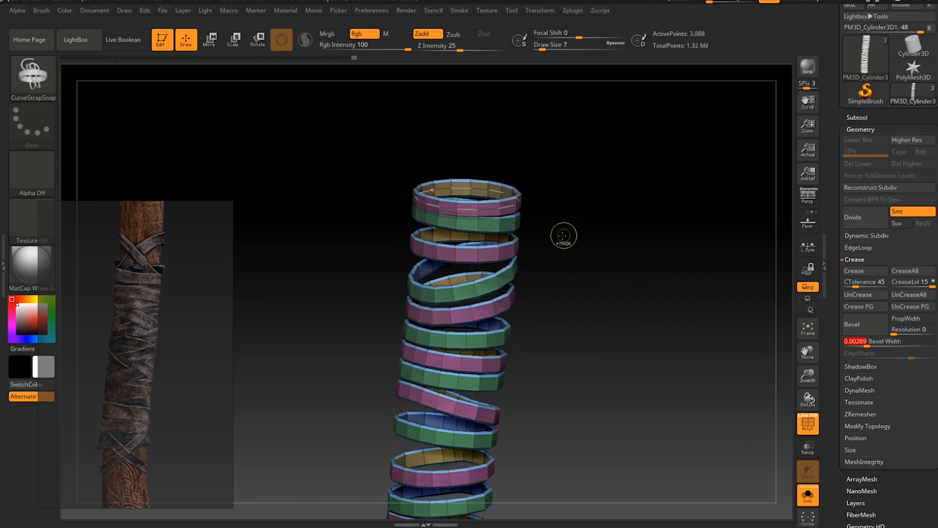
Set the straps' bevel width to 0.00253.
right_click_drag(564, 235, 607, 289, "ctrl")
right_click_drag(633, 204, 639, 298, "alt")
left_click(851, 342)
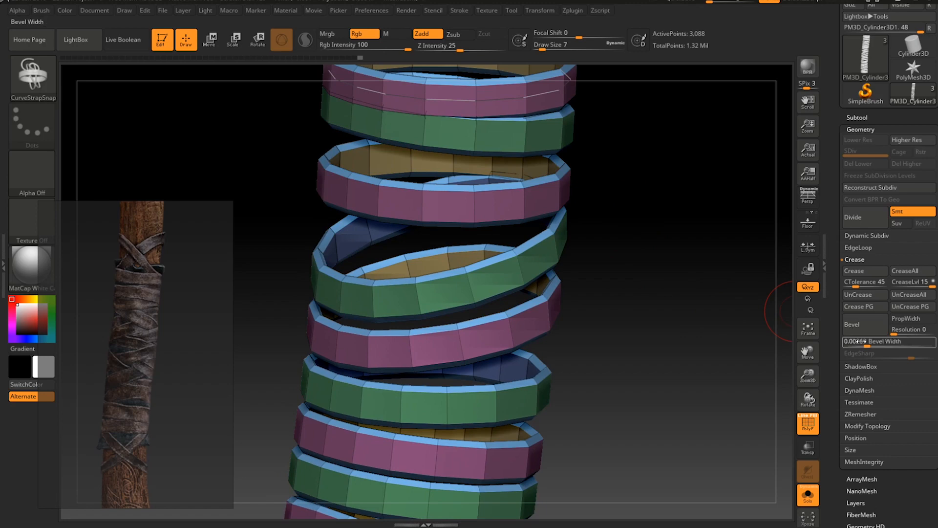
type("0.00118")
left_click_drag(859, 346, 867, 346)
right_click_drag(623, 293, 608, 222, "ctrl")
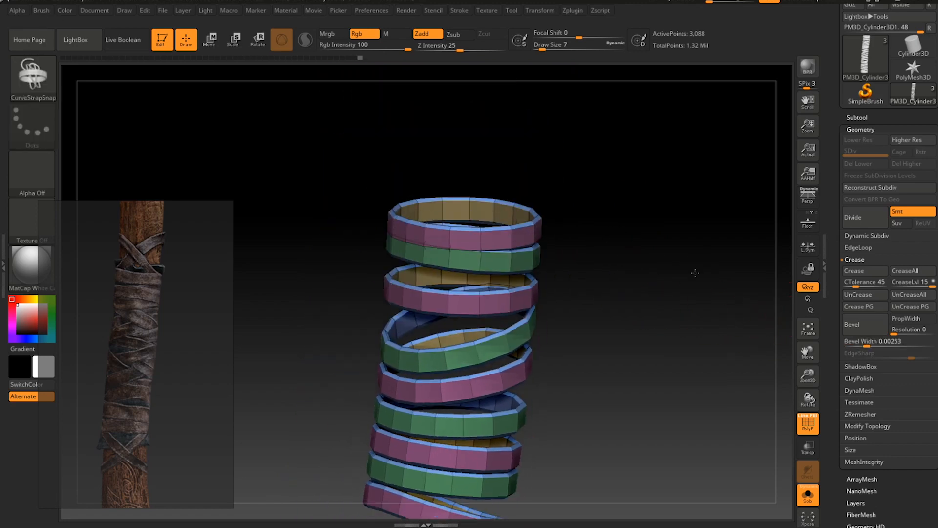
Activate dynamic subdivision on the straps with SmoothSubdiv set to 4.
right_click_drag(695, 272, 700, 266)
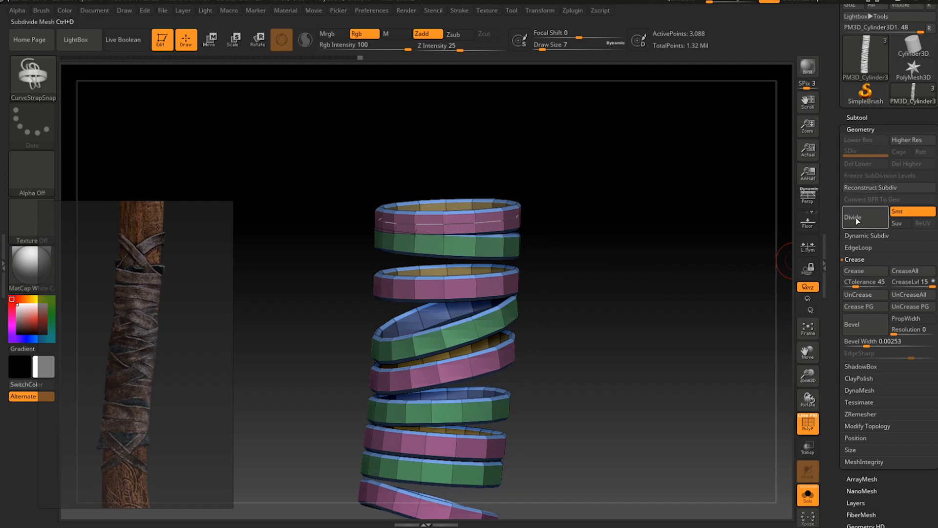
left_click(881, 236)
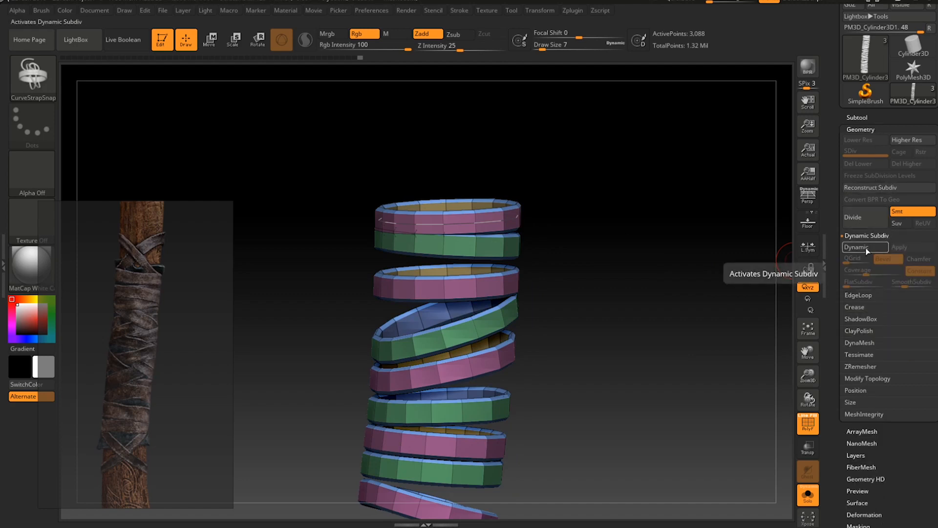
left_click(871, 251)
left_click(917, 287)
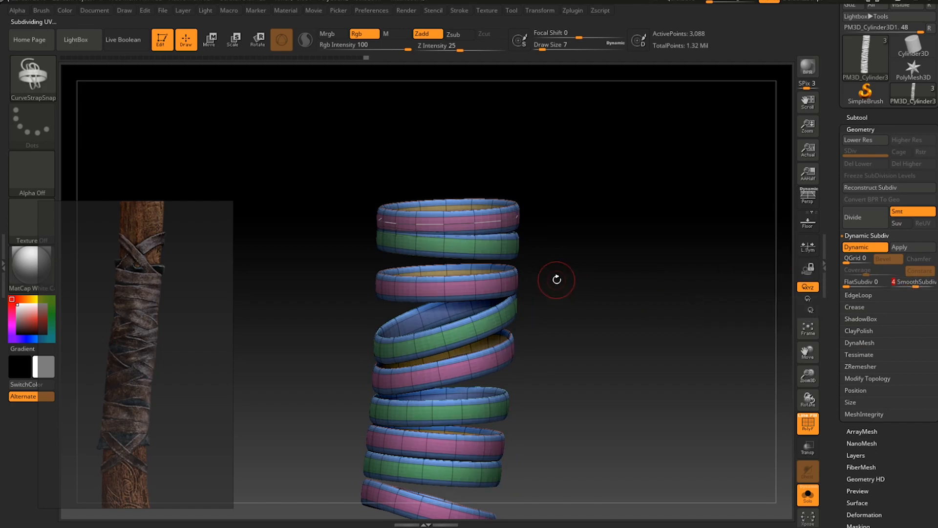
Turn off the polyframe display and Solo mode to view the straps on the axe handle.
key("shift+f")
mouse_move(601, 272)
left_mouse_down()
mouse_move(611, 301)
mouse_move(609, 397)
mouse_move(593, 199)
mouse_move(624, 333)
mouse_move(618, 206)
mouse_move(618, 248)
mouse_move(581, 285)
mouse_move(595, 261)
mouse_move(604, 266)
left_mouse_up()
left_click(874, 118)
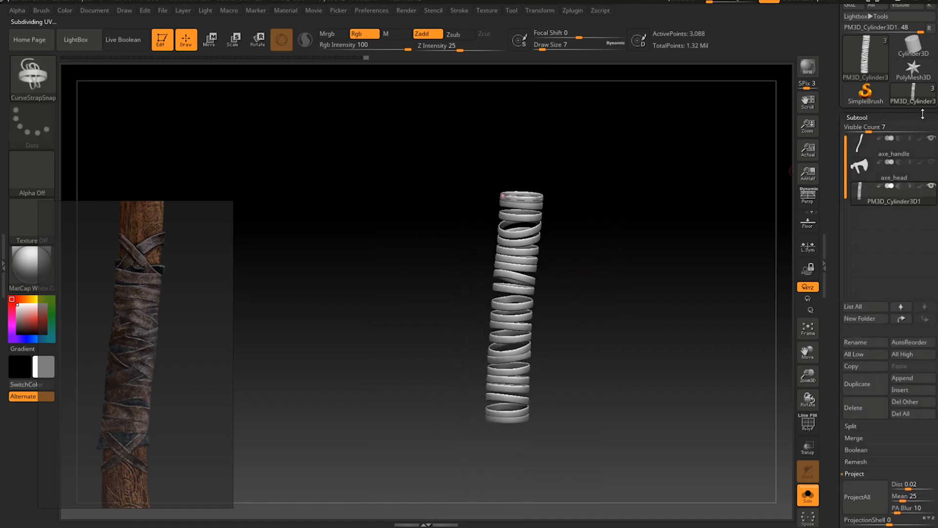
mouse_move(918, 198)
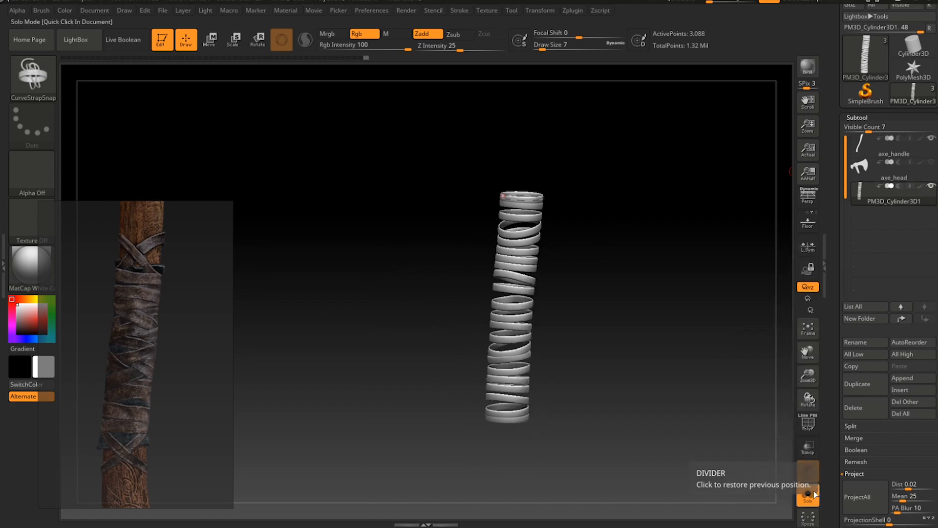
left_click(808, 494)
mouse_move(591, 264)
left_mouse_down()
mouse_move(664, 268)
mouse_move(605, 263)
left_mouse_up()
right_click_drag(605, 262, 565, 295, "ctrl")
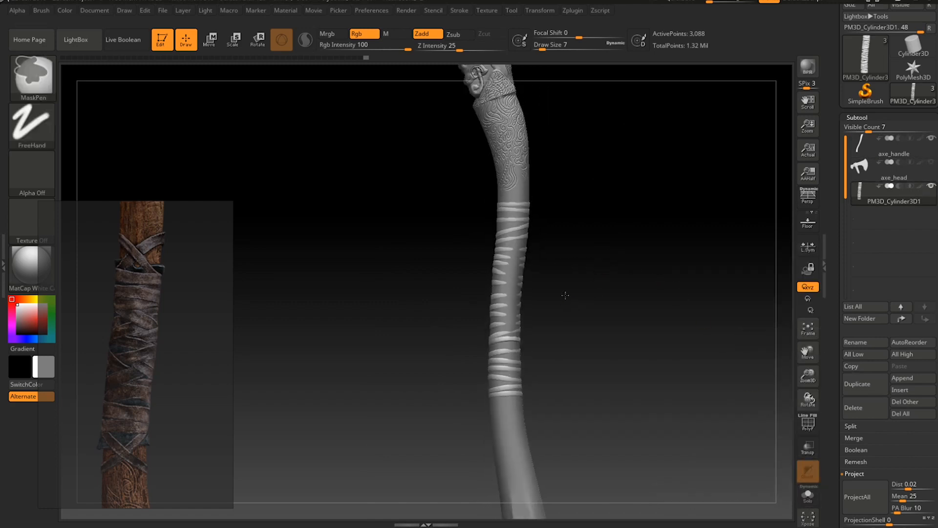
Inflate the straps with the Inflate deformation so they stand out fully from the handle surface.
right_click_drag(540, 248, 618, 336, "ctrl")
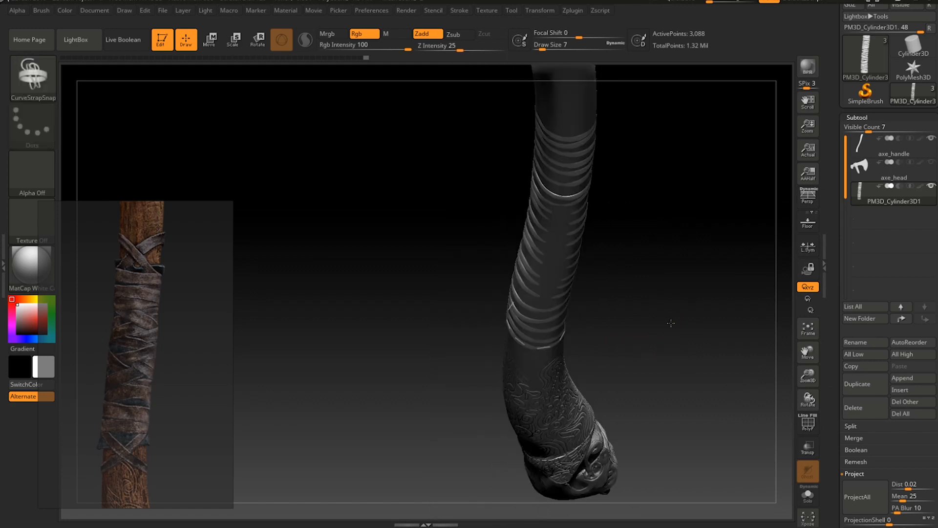
left_click_drag(671, 323, 672, 143)
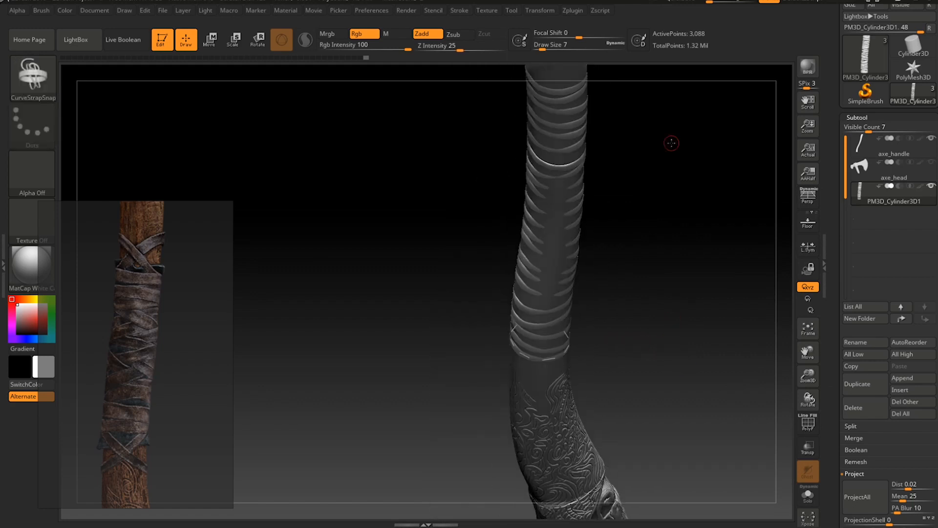
right_click_drag(657, 298, 644, 258)
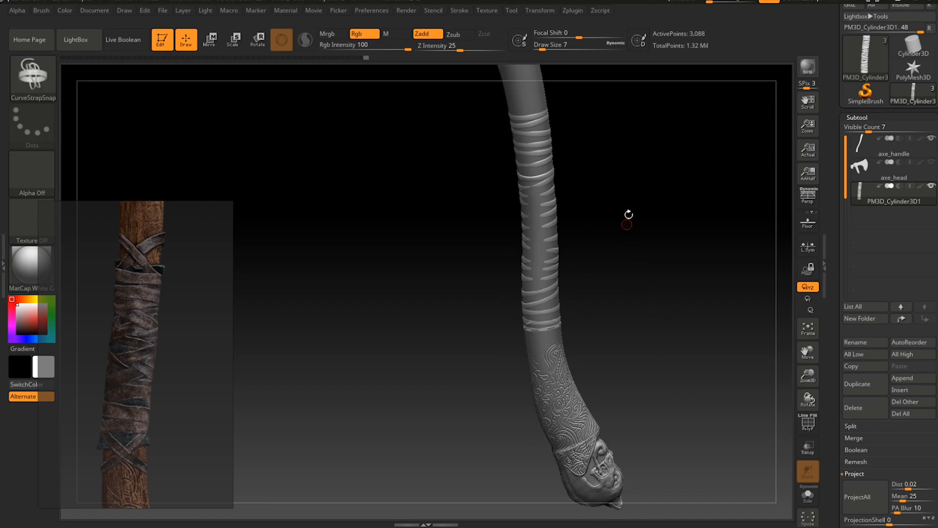
right_click_drag(628, 216, 588, 260, "alt")
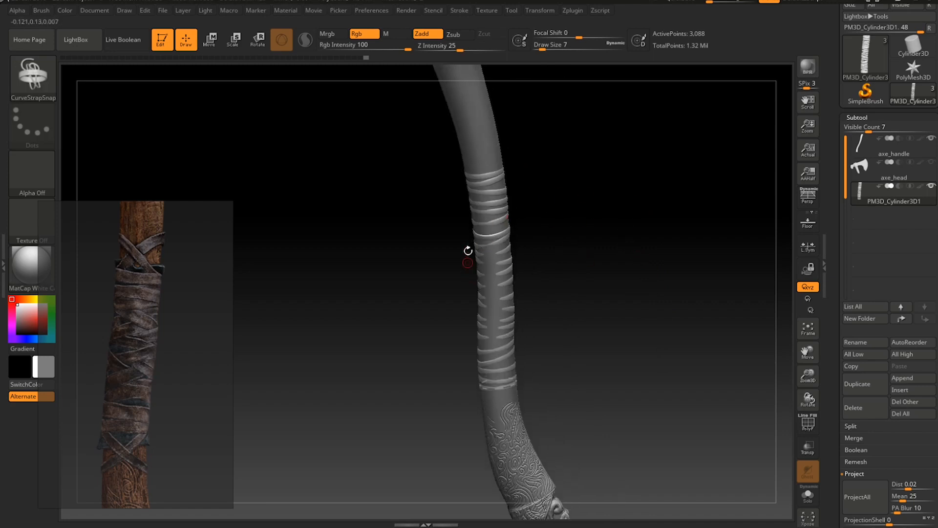
right_click_drag(531, 251, 585, 255)
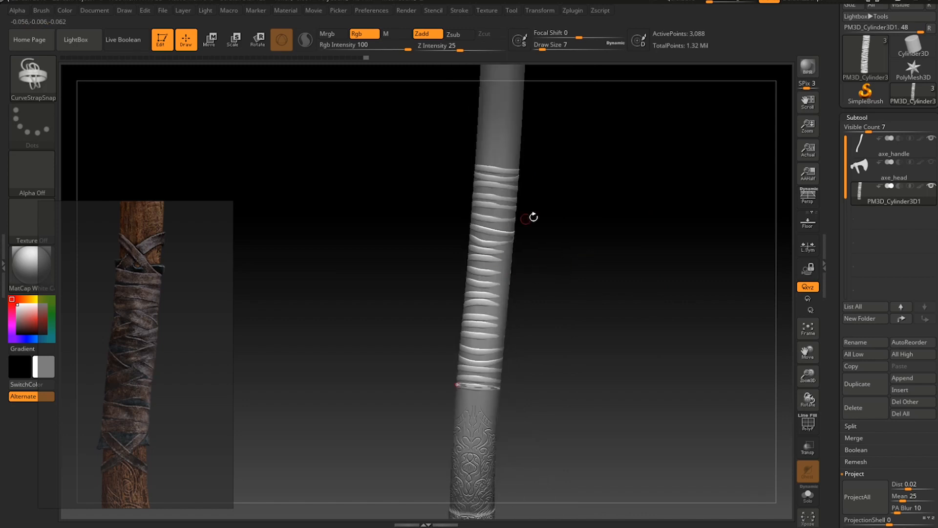
right_click_drag(526, 298, 481, 247)
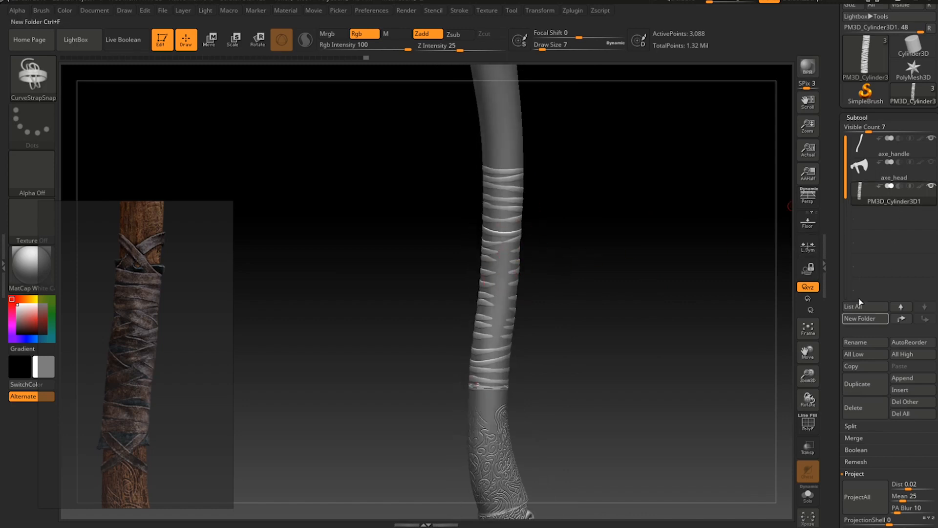
scroll(861, 198, "down", 1)
left_click_drag(840, 239, 836, 141)
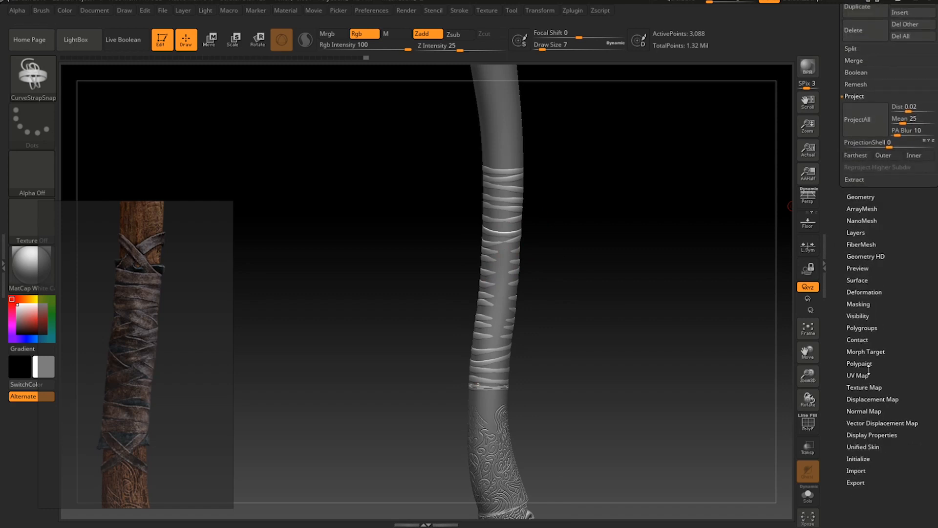
left_click(869, 293)
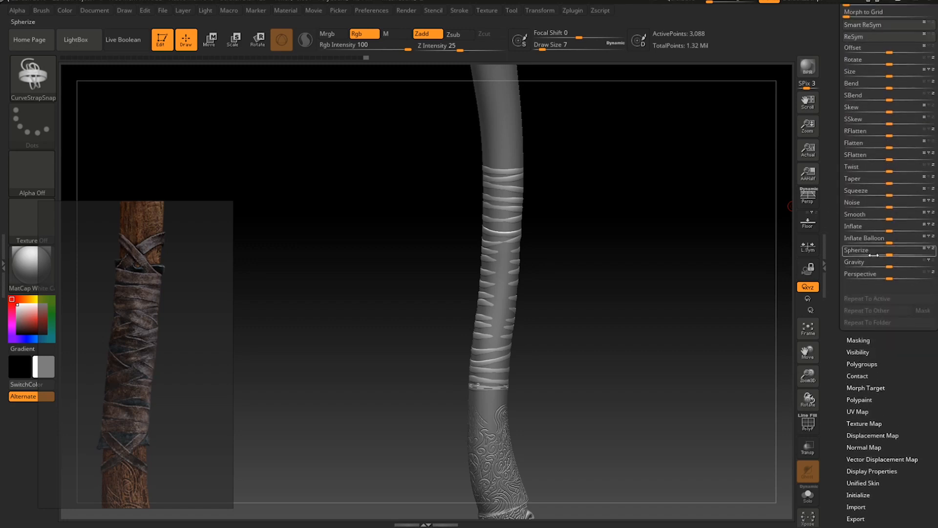
left_click(890, 226)
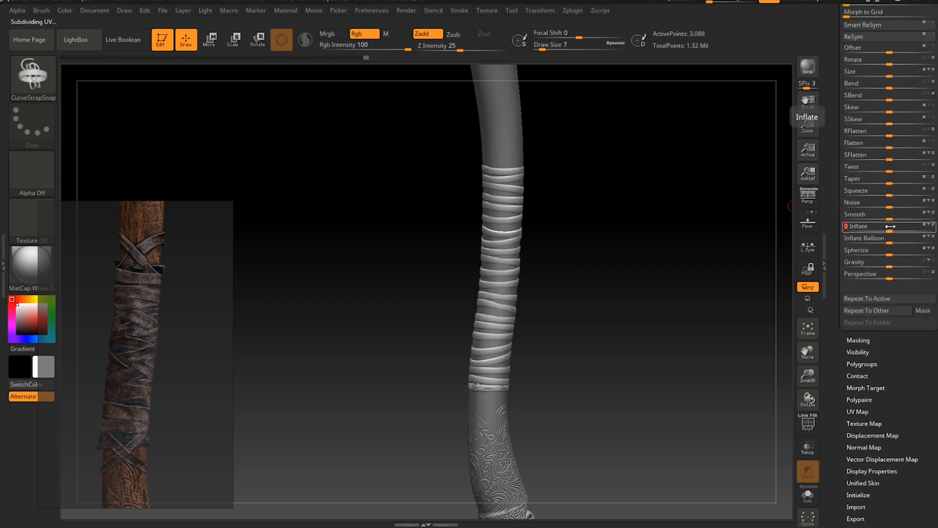
Examine the inflated straps on the handle up close and from several sides.
left_click_drag(610, 272, 568, 295)
mouse_move(568, 295)
right_mouse_down()
mouse_move(576, 282)
mouse_move(596, 315)
right_mouse_up()
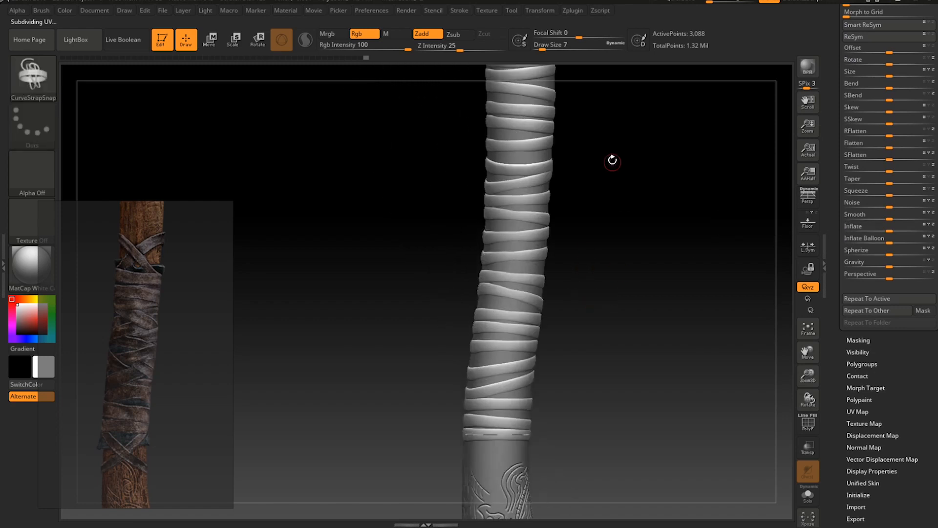
right_click_drag(612, 163, 547, 193, "alt")
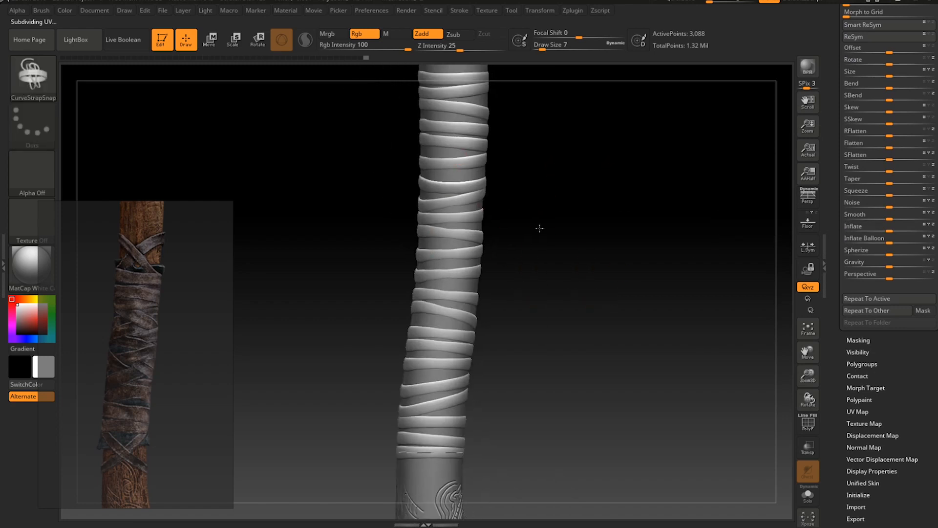
mouse_move(538, 227)
right_mouse_down()
mouse_move(599, 231)
mouse_move(503, 231)
mouse_move(514, 263)
mouse_move(509, 203)
right_mouse_up()
key("space")
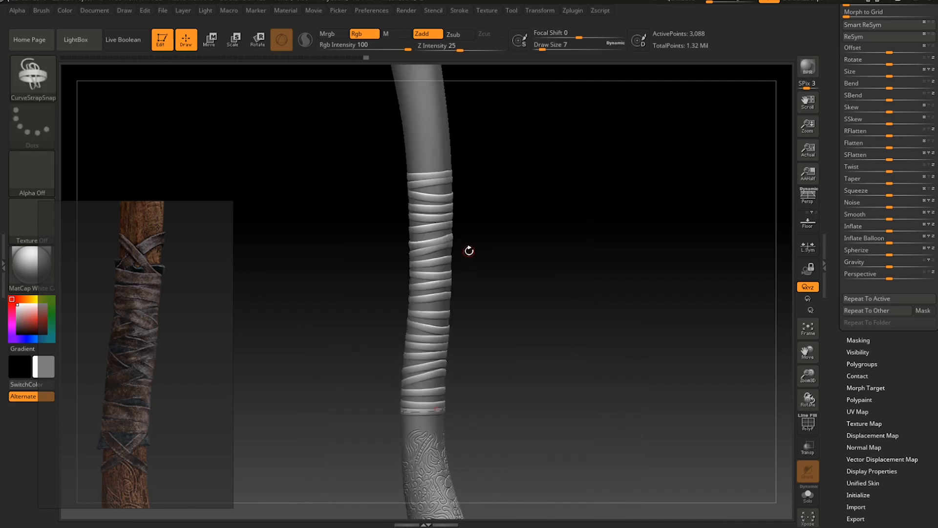
right_click_drag(469, 251, 508, 246)
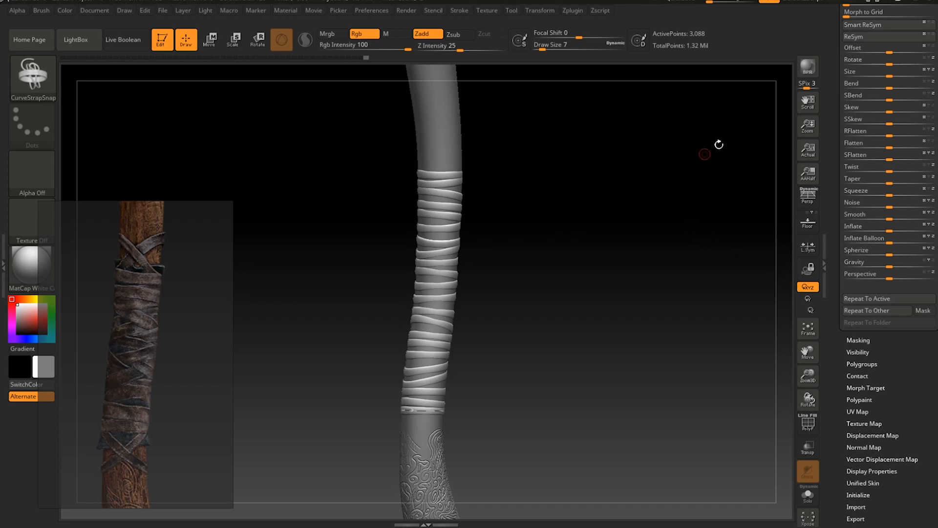
right_click_drag(538, 206, 481, 303)
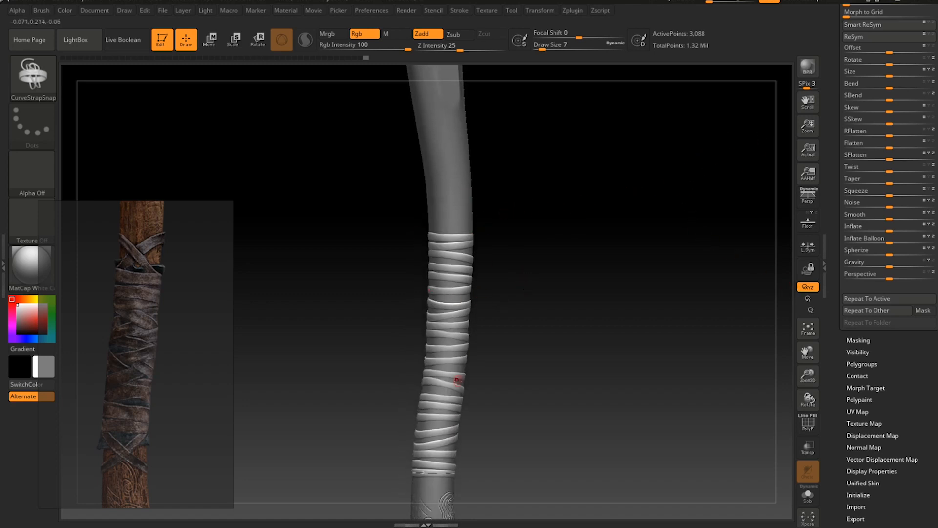
right_click_drag(516, 251, 496, 251)
mouse_move(549, 184)
right_mouse_down("ctrl")
mouse_move(582, 233)
mouse_move(564, 173)
right_mouse_up("ctrl")
left_click_drag(831, 79, 821, 197)
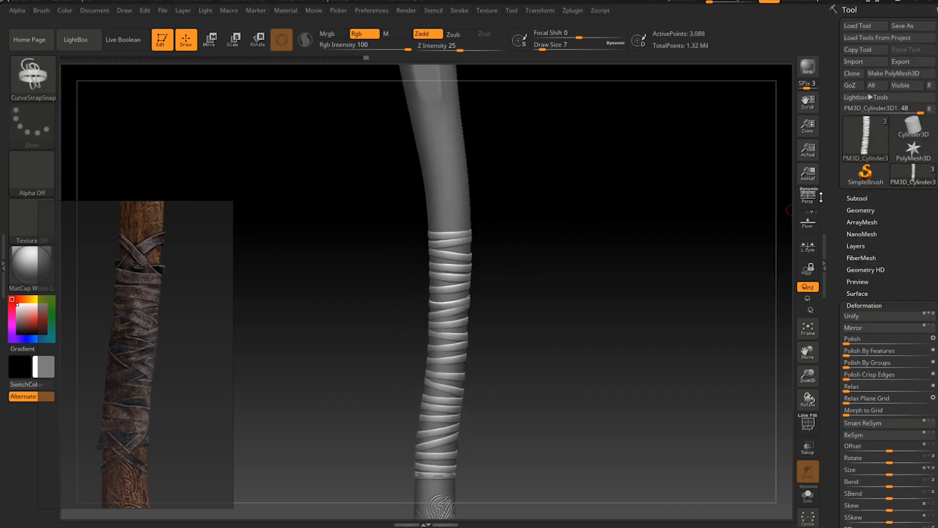
left_click(864, 305)
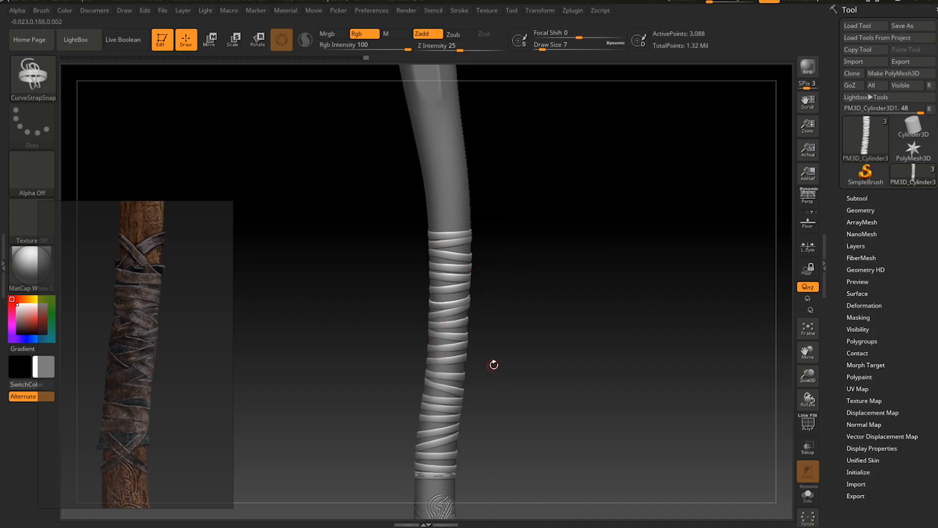
left_click_drag(494, 365, 516, 363)
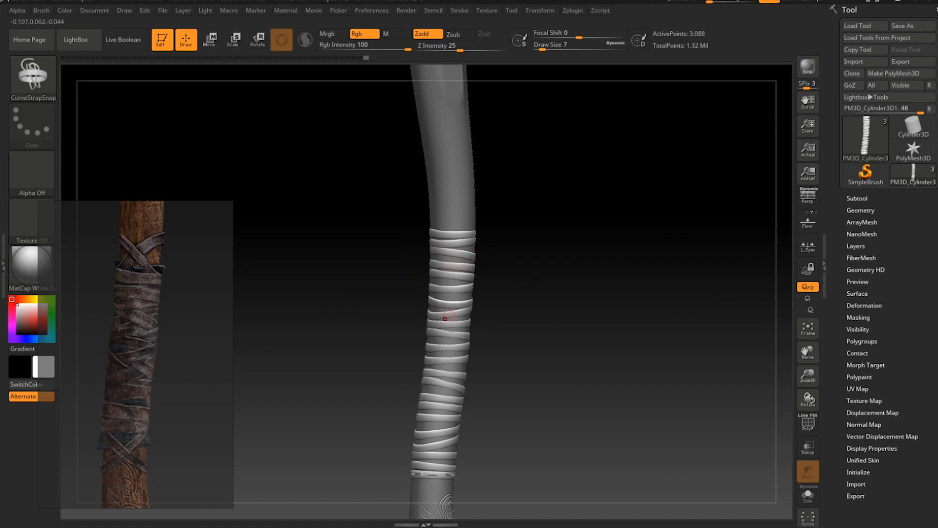
right_click_drag(534, 325, 538, 381, "ctrl")
right_click_drag(536, 346, 528, 296, "ctrl")
Duplicate the straps with the Move gizmo, offset the copy about 0.0187 along the handle to fill the gaps, and clear the mask.
left_click(875, 198)
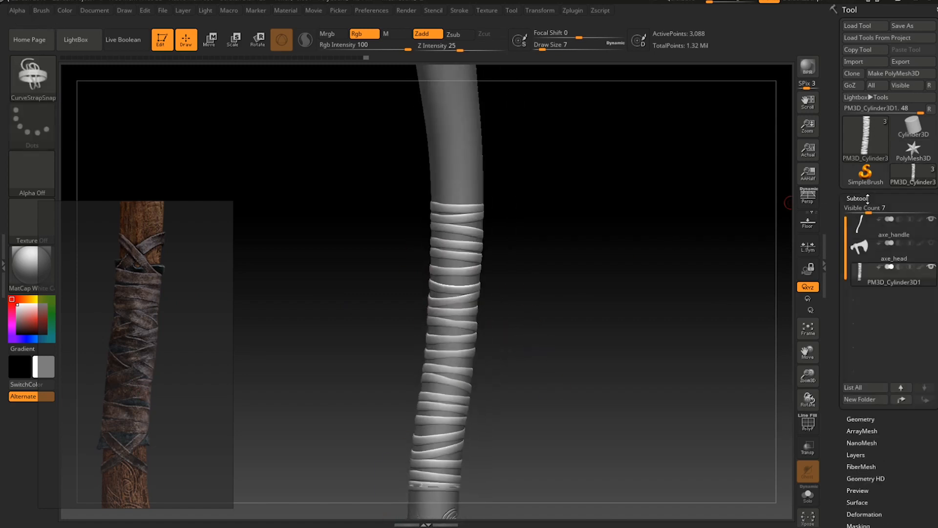
key("w")
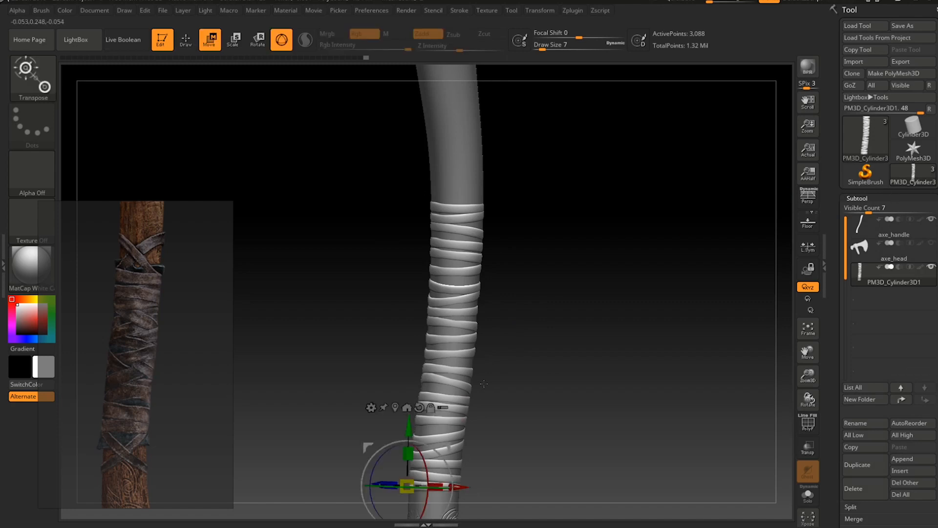
right_click_drag(531, 386, 533, 346, "alt")
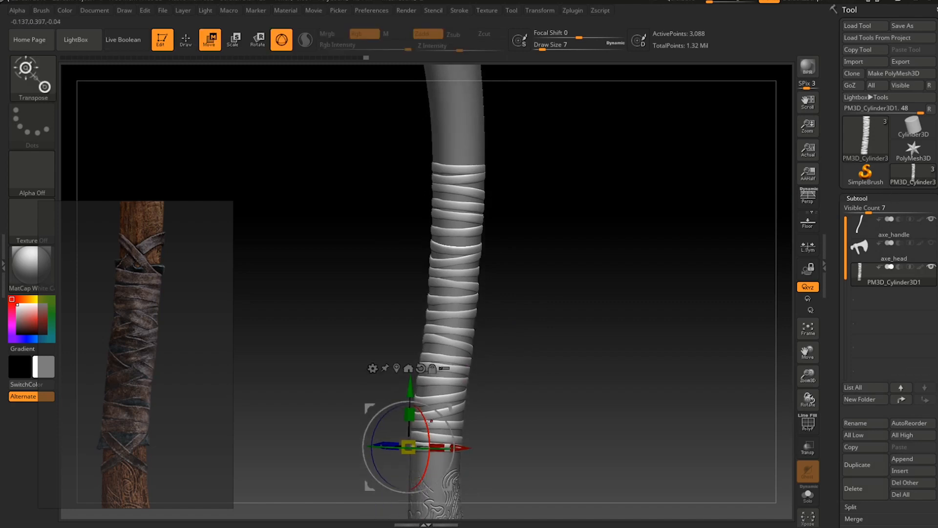
key("ctrl")
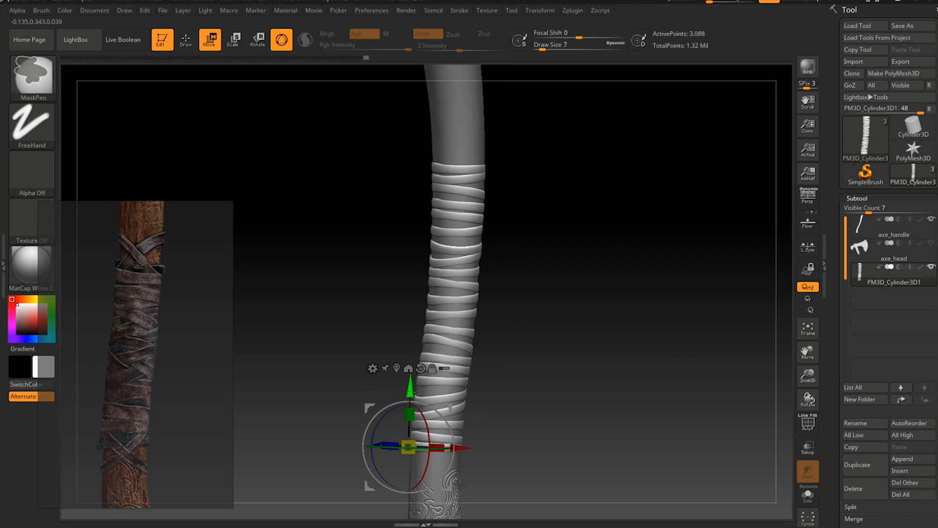
mouse_move(415, 386)
left_mouse_down("ctrl")
mouse_move(415, 342)
mouse_move(415, 385)
mouse_move(435, 382)
left_mouse_up("ctrl")
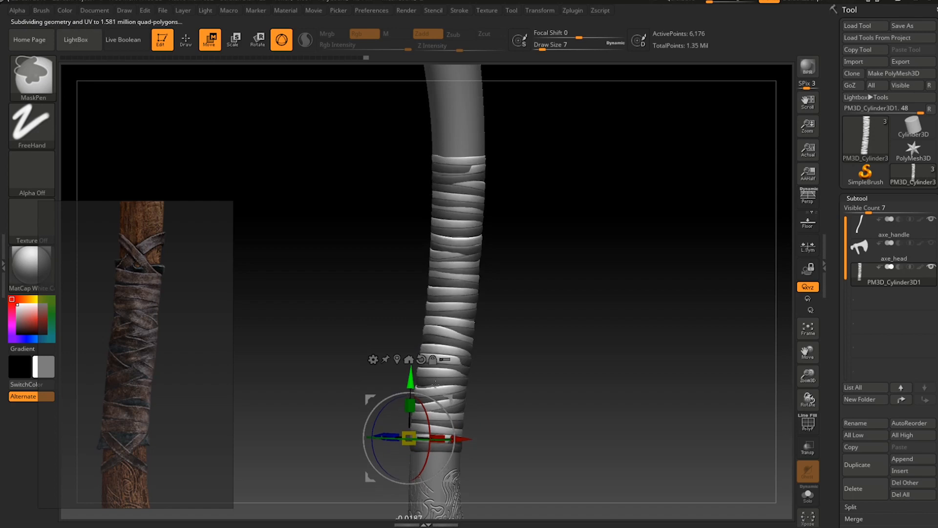
left_click_drag(586, 304, 570, 352)
left_click_drag(549, 382, 629, 297, "ctrl")
Inflate the doubled straps slightly with the Inflate deformation and check the wrap from different sides.
left_click_drag(557, 338, 511, 325)
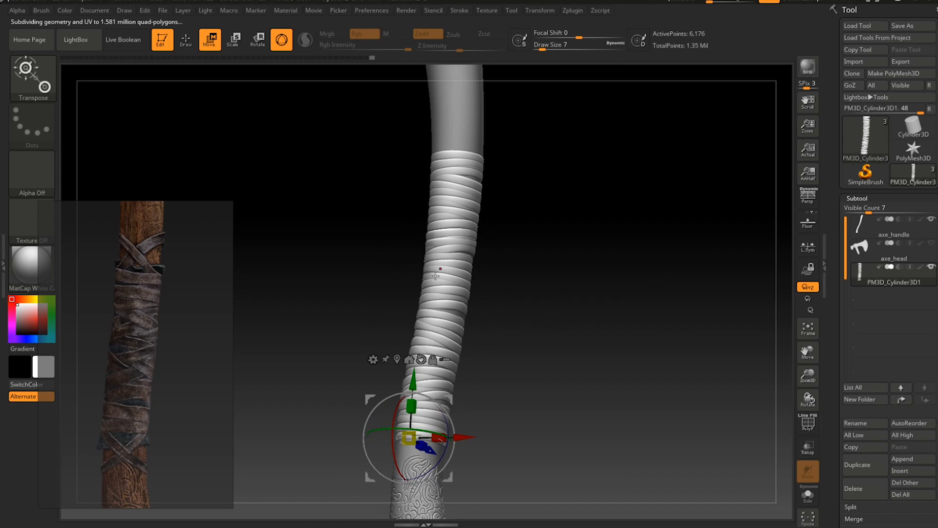
left_click_drag(437, 228, 545, 283)
left_click_drag(503, 235, 541, 293)
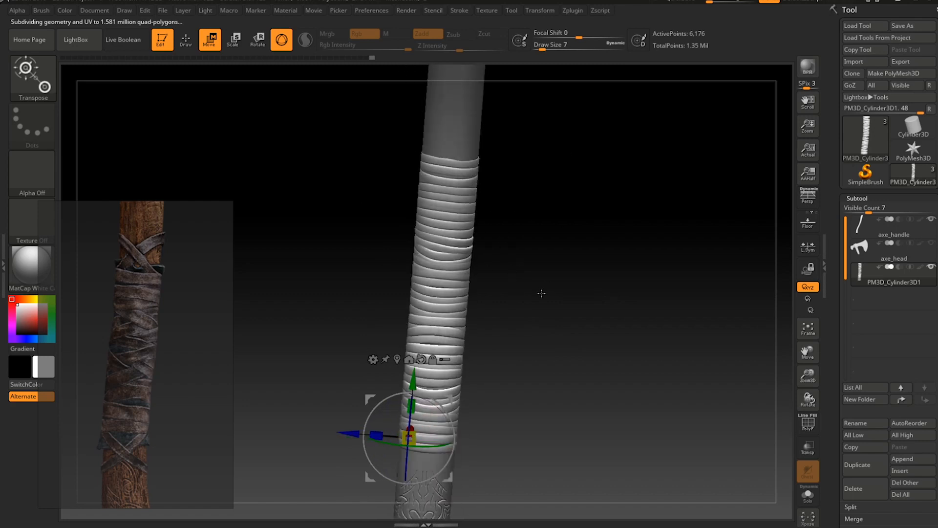
left_click_drag(553, 346, 481, 334)
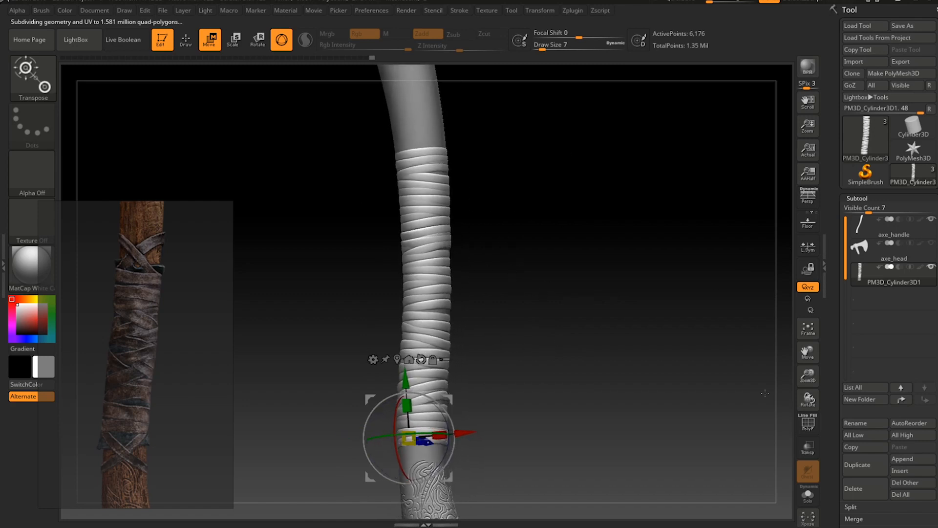
scroll(870, 313, "down", 10)
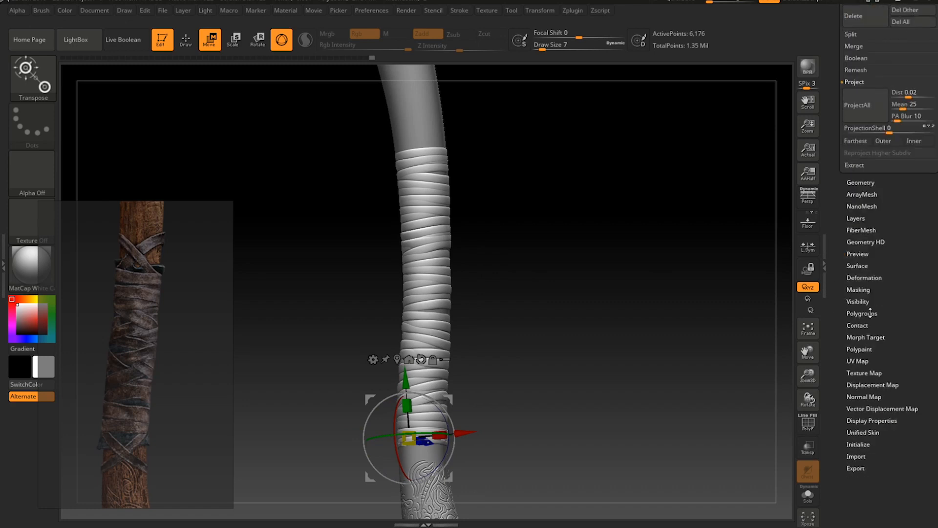
left_click(864, 277)
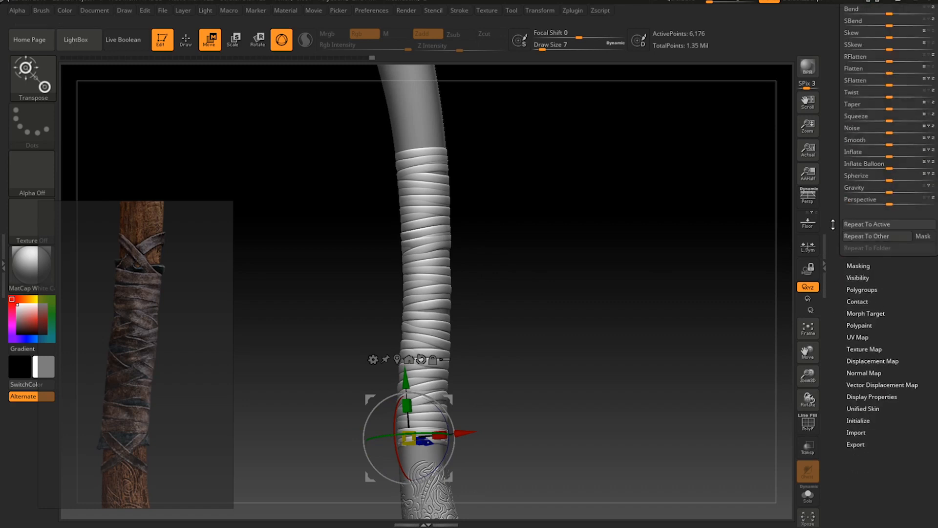
left_click_drag(833, 225, 833, 398)
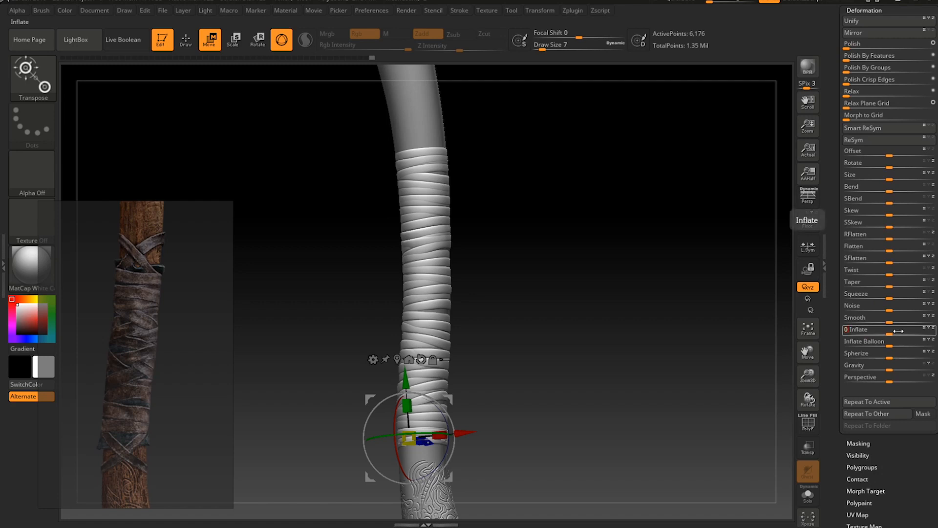
key("Return")
left_click_drag(617, 269, 574, 271)
Try inflating the doubled straps once more with an Inflate value of 1.
left_click(873, 332)
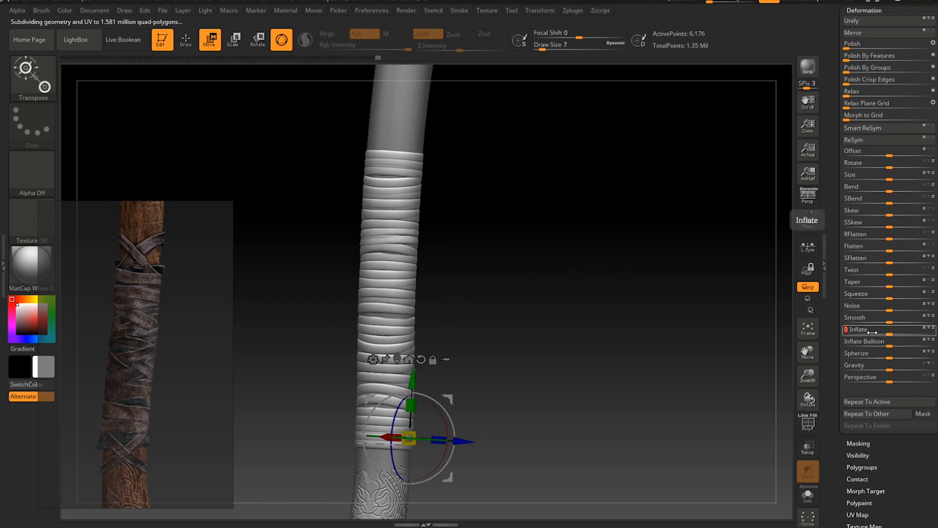
key("Return")
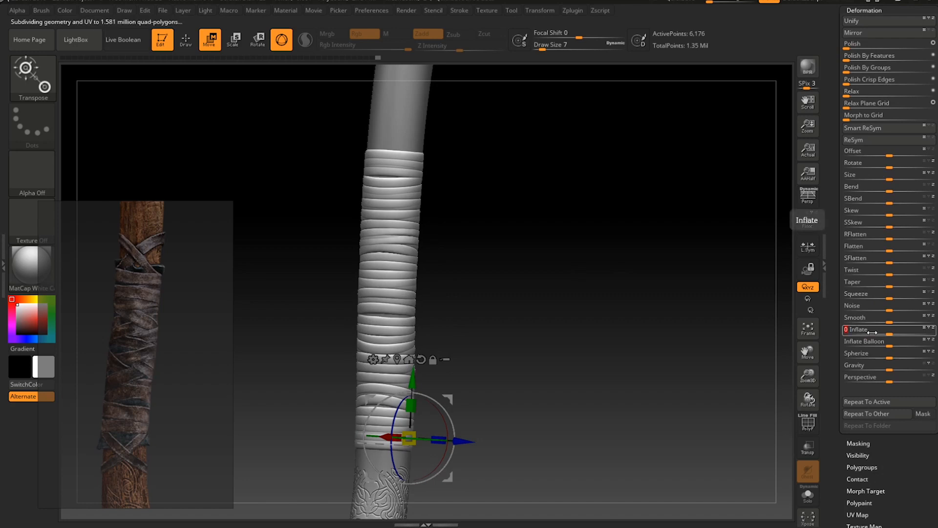
type("1")
key("Return")
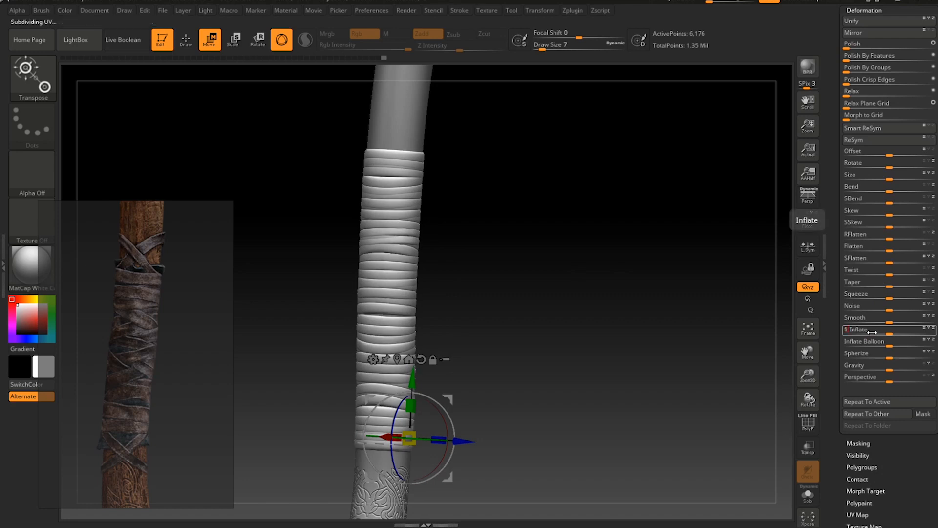
mouse_move(480, 268)
left_mouse_down()
mouse_move(539, 324)
mouse_move(539, 257)
mouse_move(529, 338)
mouse_move(547, 296)
mouse_move(591, 299)
mouse_move(557, 342)
mouse_move(601, 355)
mouse_move(555, 345)
mouse_move(538, 313)
mouse_move(498, 329)
mouse_move(547, 331)
mouse_move(538, 336)
left_mouse_up()
key("ctrl")
Return to Draw mode and choose the Move Topological brush for adjusting individual straps.
key("q")
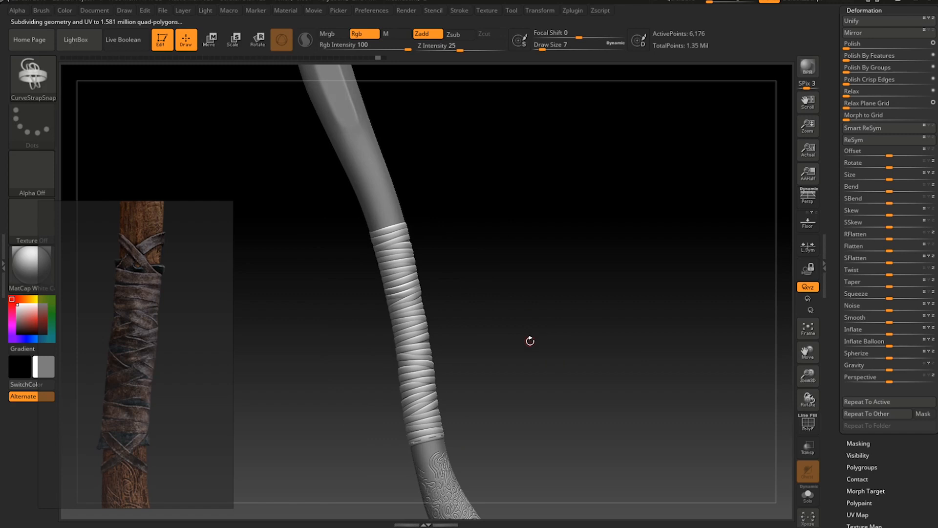
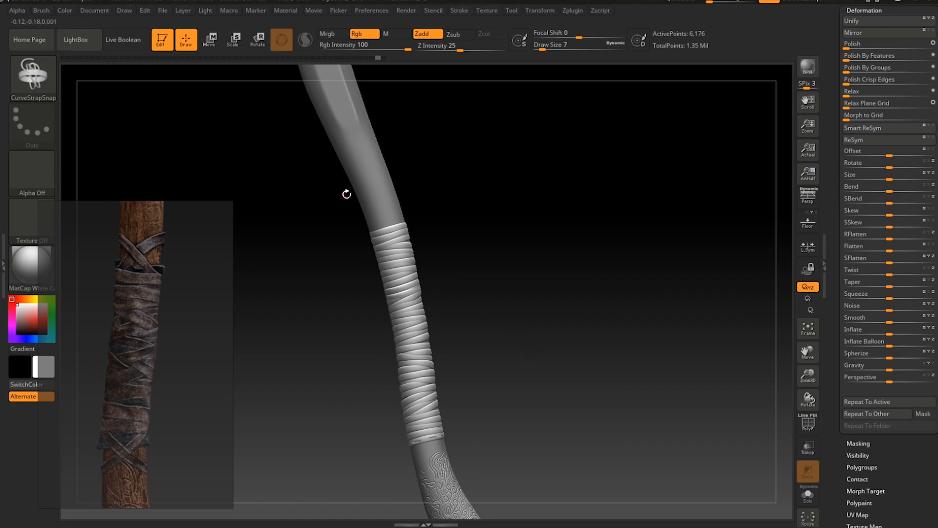
key("b")
key("m")
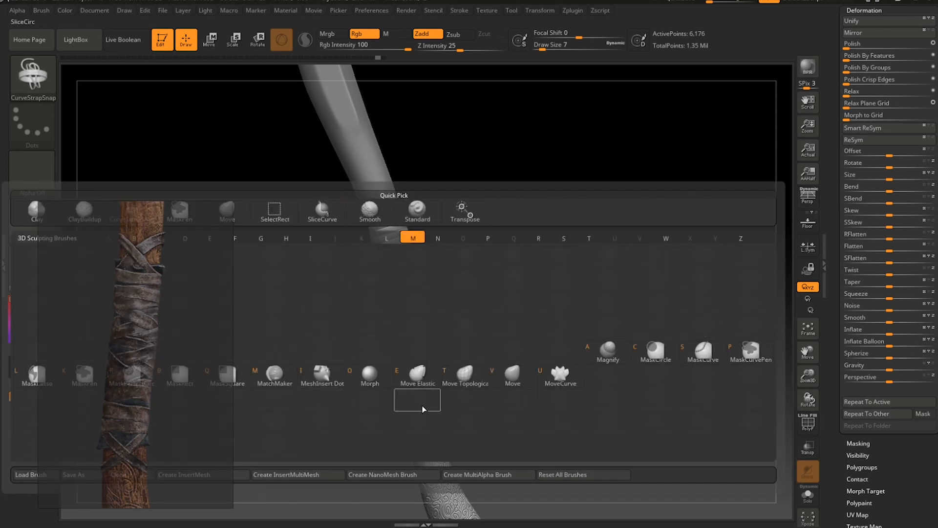
left_click(452, 368)
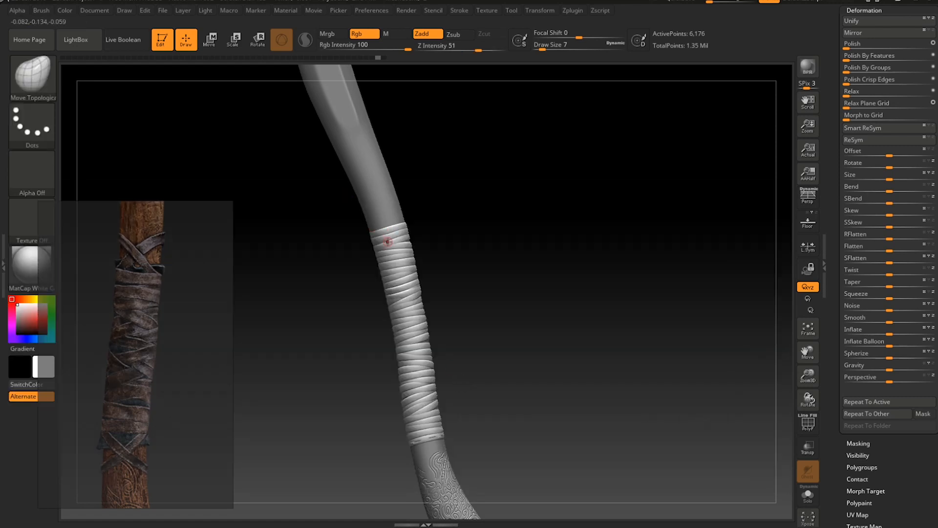
Turn off the Dynamic Subdiv preview on the handle straps to expose their low-poly faces.
key("]")
left_click_drag(832, 54, 832, 193)
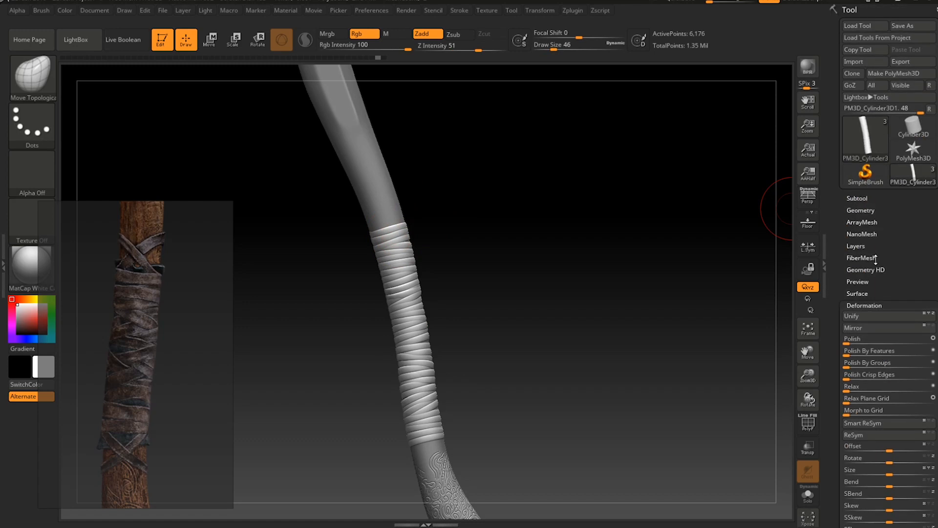
left_click(860, 210)
left_click(857, 328)
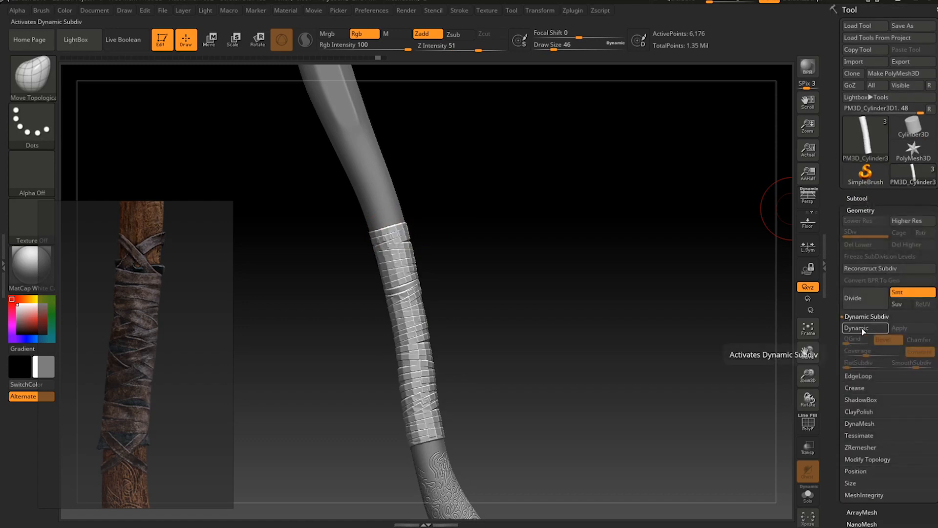
right_click_drag(481, 255, 536, 513, "ctrl")
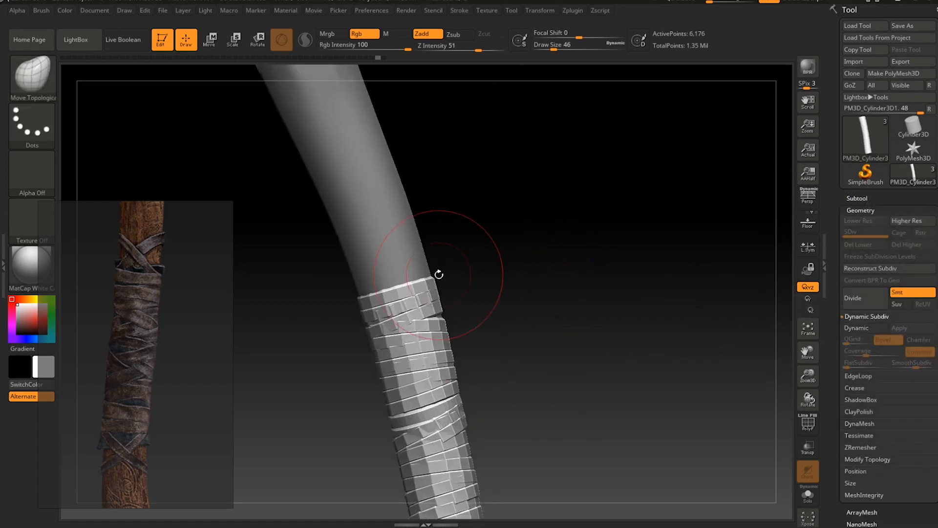
right_click_drag(438, 274, 480, 300, "ctrl")
Try reshaping the topmost strap with the Move Topological brush, reducing the draw size to 22 and 14 between attempts.
key("b")
key("m")
key("t")
left_click_drag(482, 142, 482, 221)
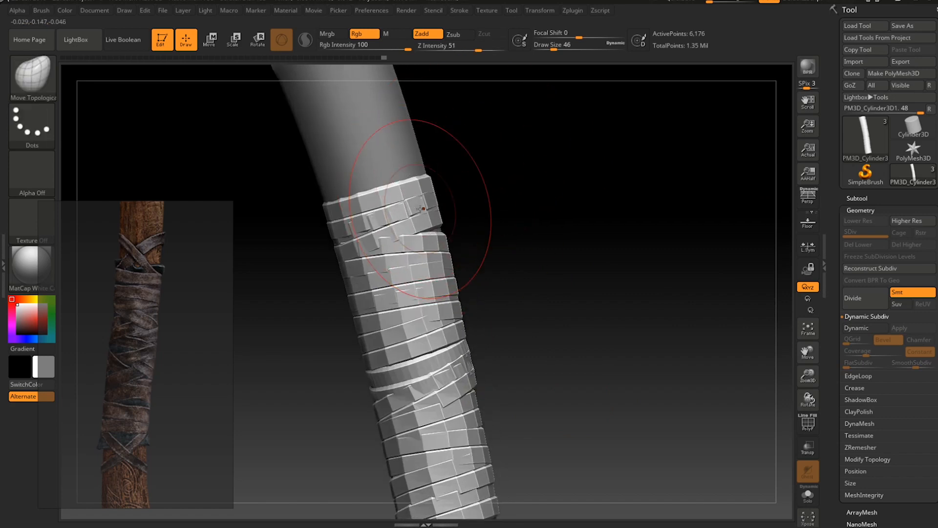
key("ctrl+z")
key("bracketleft")
key("bracketleft")
key("bracketleft")
key("bracketleft")
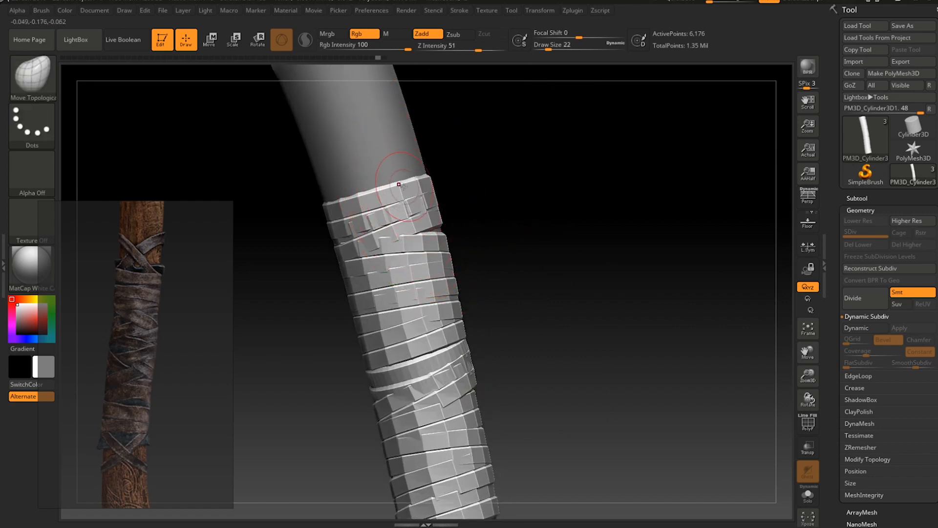
mouse_move(403, 187)
left_mouse_down()
mouse_move(409, 168)
mouse_move(448, 160)
left_mouse_up()
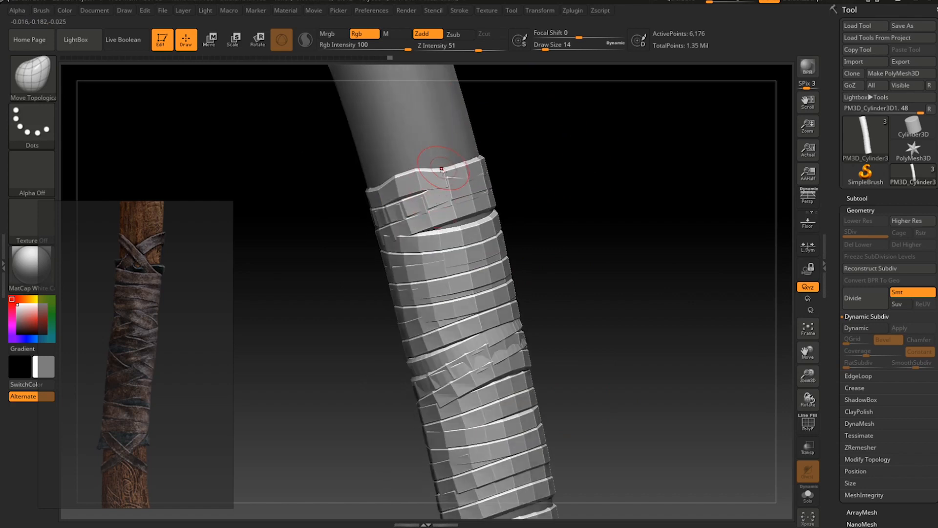
left_click_drag(405, 167, 413, 178)
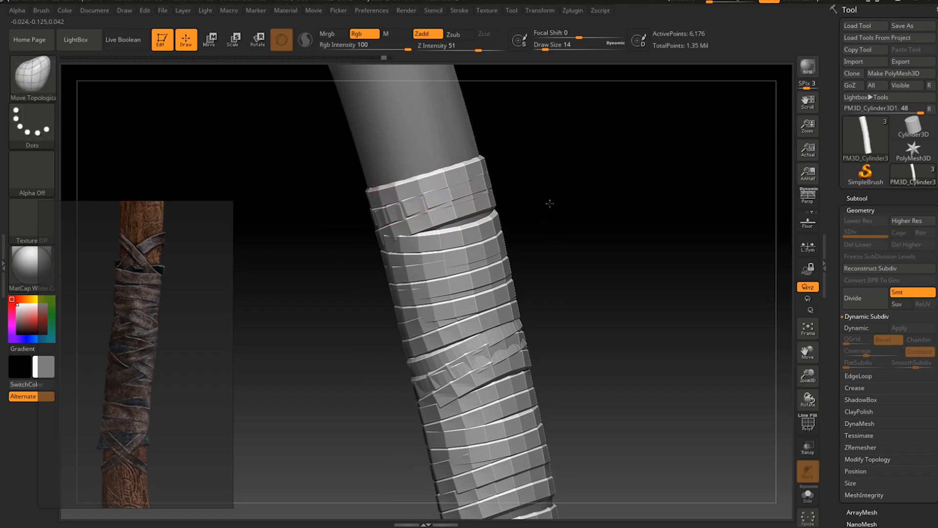
left_click_drag(549, 204, 562, 192)
left_click_drag(549, 248, 551, 205)
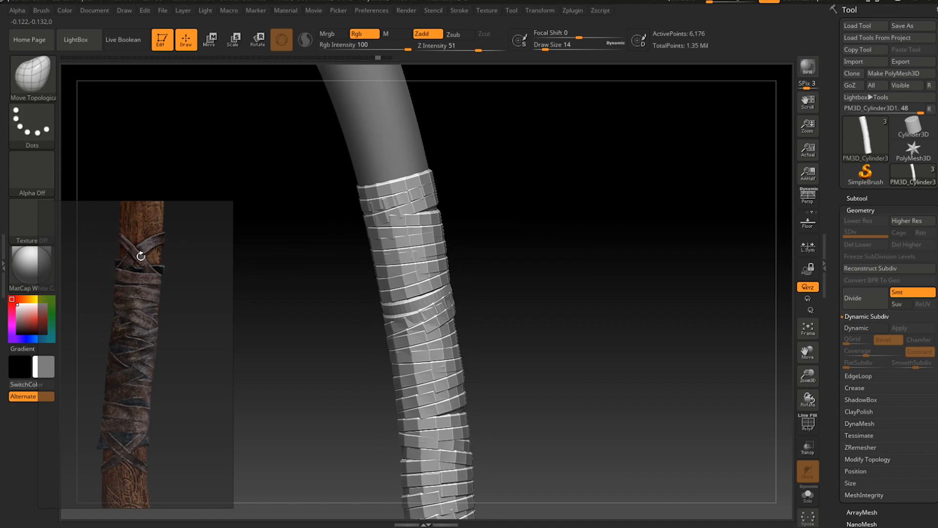
Try duplicating the topmost strap with the Move gizmo and shifting the copy up the handle above the wrap.
mouse_move(368, 173)
right_mouse_down("alt")
mouse_move(373, 225)
mouse_move(327, 215)
mouse_move(331, 228)
right_mouse_up("alt")
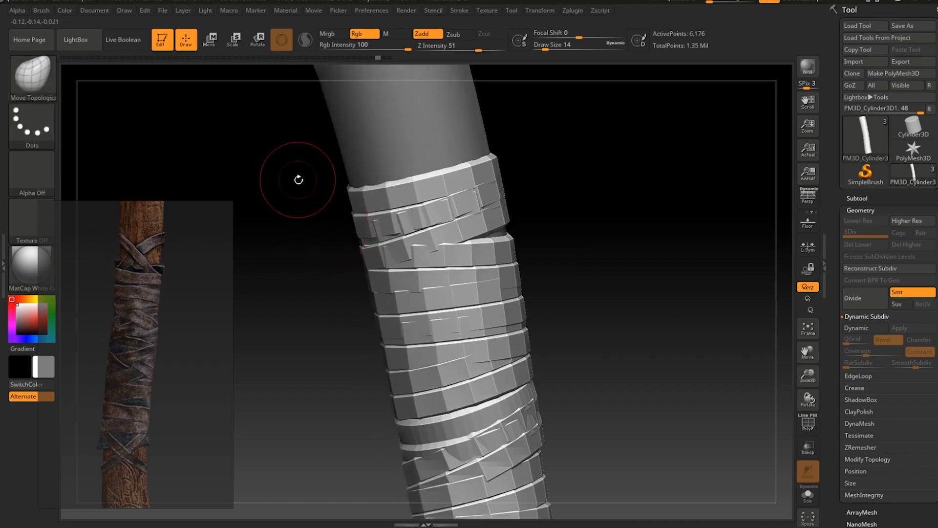
mouse_move(297, 180)
right_mouse_down("alt")
mouse_move(324, 275)
mouse_move(344, 277)
right_mouse_up("alt")
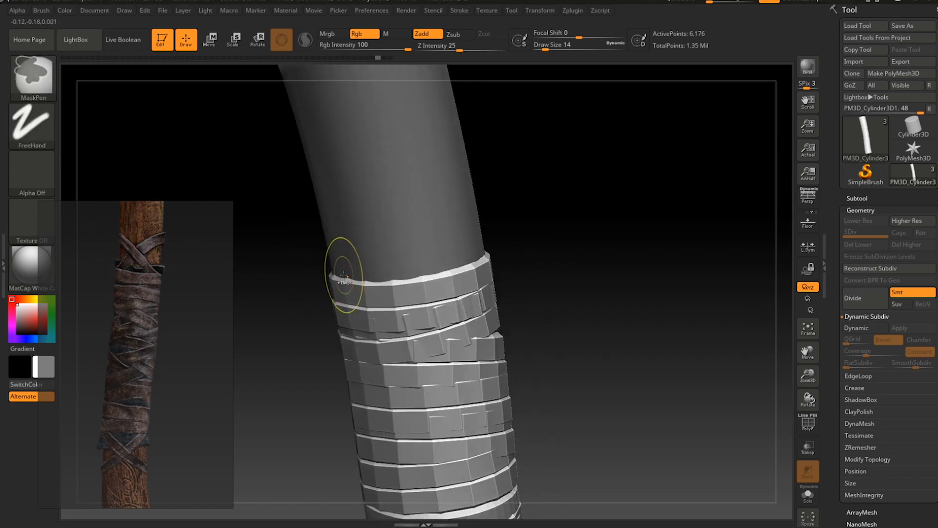
mouse_move(280, 288)
right_mouse_down("ctrl")
mouse_move(258, 259)
mouse_move(377, 262)
right_mouse_up("ctrl")
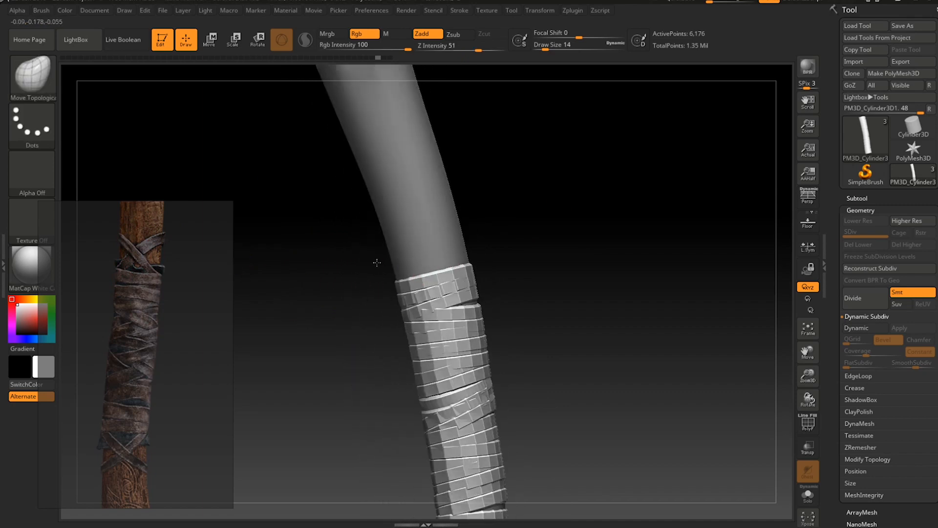
left_click(37, 69)
left_click(615, 295)
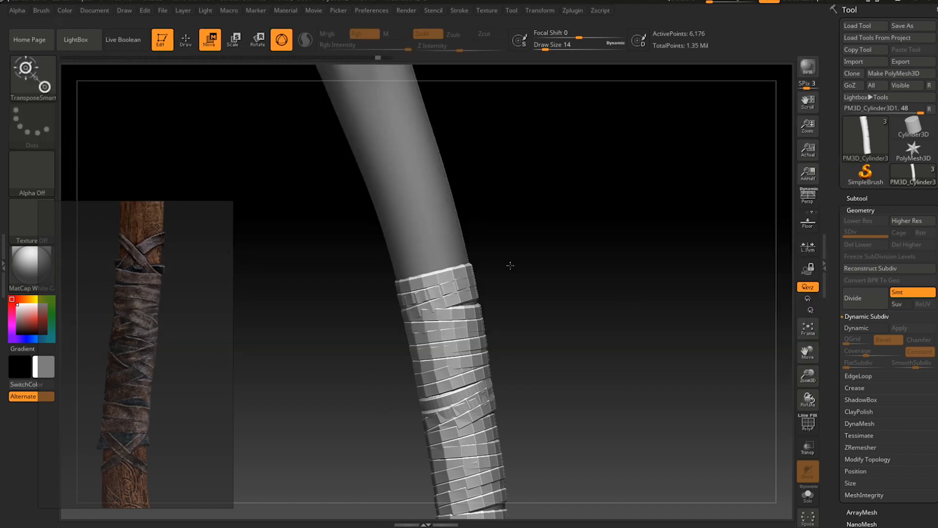
left_click(445, 276)
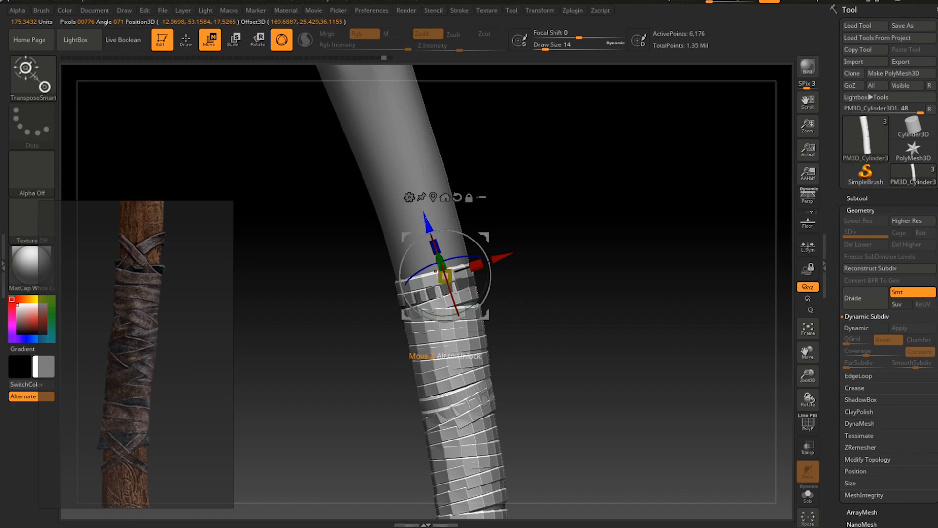
left_click_drag(424, 227, 423, 178, "ctrl")
key("ctrl+z")
key("ctrl+z")
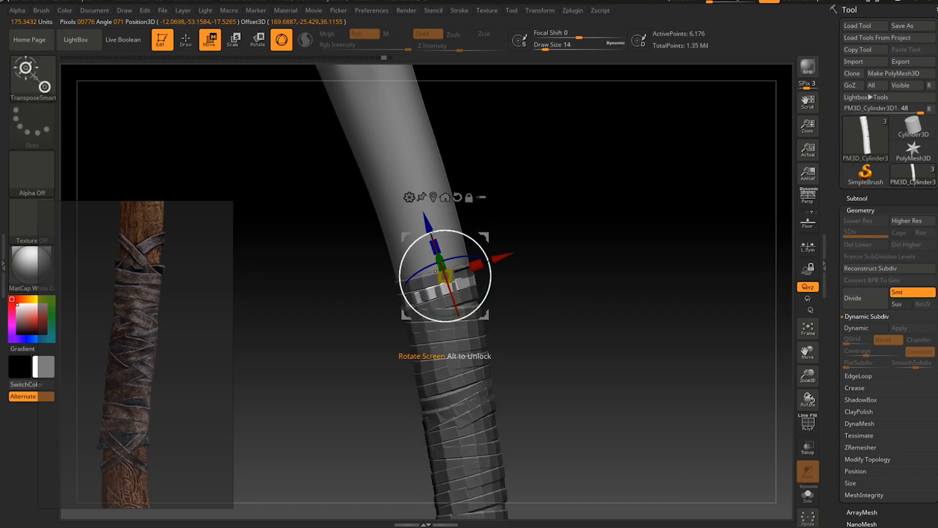
mouse_move(431, 229)
left_mouse_down()
mouse_move(429, 215)
mouse_move(420, 229)
left_mouse_up()
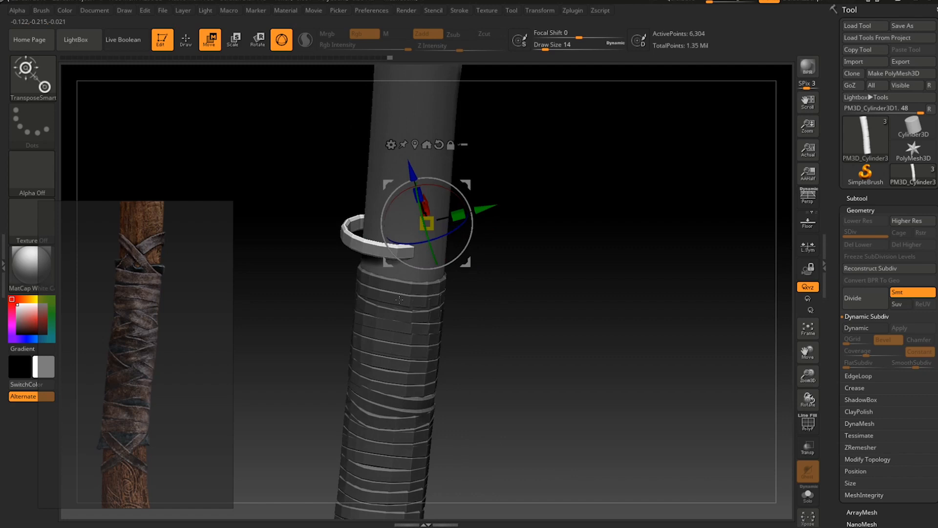
Try positioning the copied strap around the handle with the gizmo, and undo the duplication.
right_click_drag(399, 300, 439, 296)
left_click_drag(487, 205, 507, 202)
right_click_drag(527, 242, 562, 240)
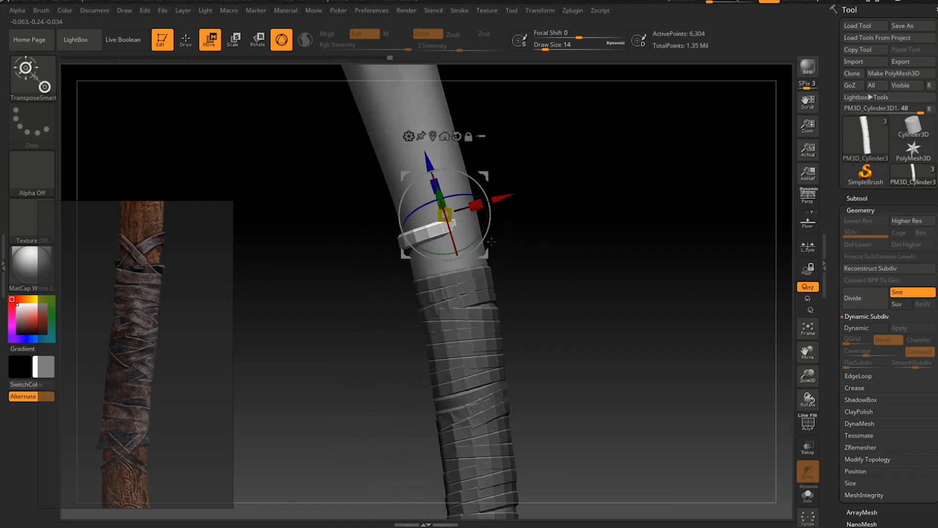
left_click_drag(436, 161, 435, 186)
mouse_move(484, 229)
right_mouse_down()
mouse_move(411, 239)
mouse_move(462, 249)
right_mouse_up()
key("ctrl+z")
key("ctrl+z")
key("ctrl+z")
key("ctrl+z")
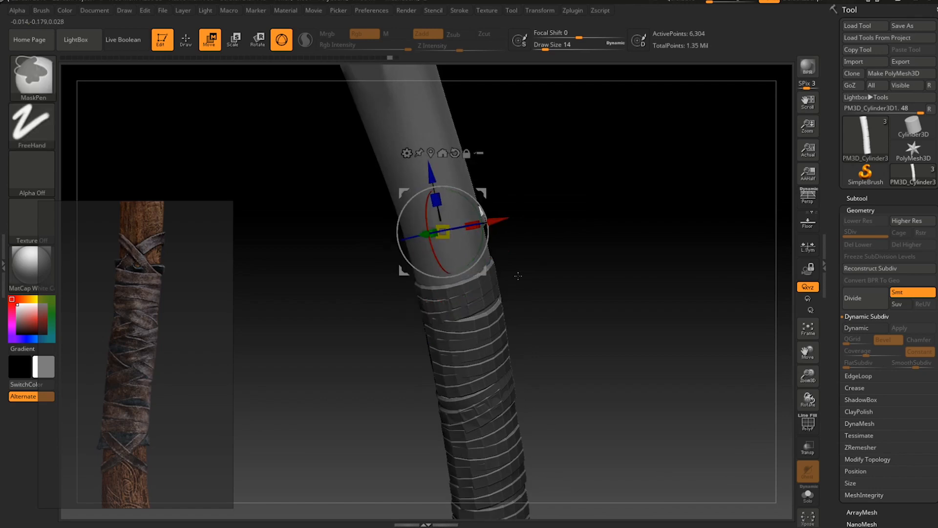
Switch back to the Move Topological brush with a draw size of 34 for the topmost strap.
right_click_drag(518, 296, 589, 278)
left_click(52, 77)
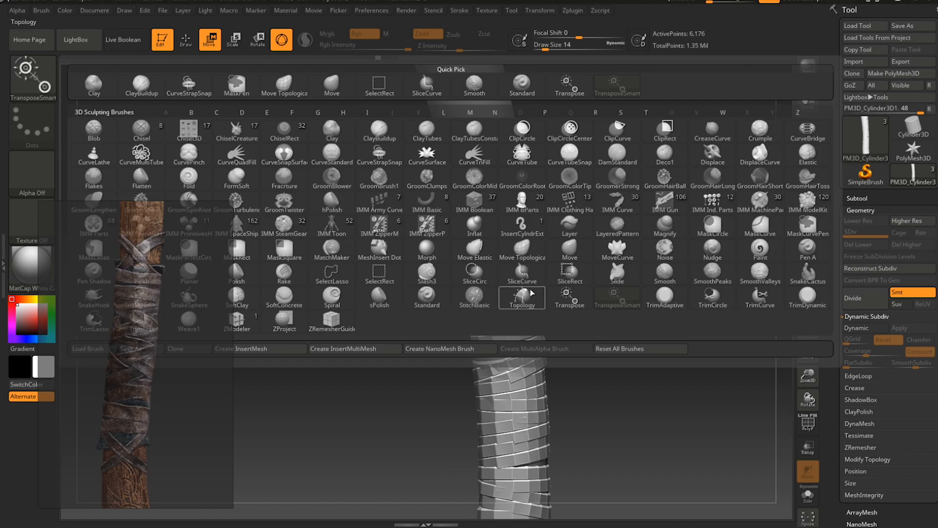
key("m")
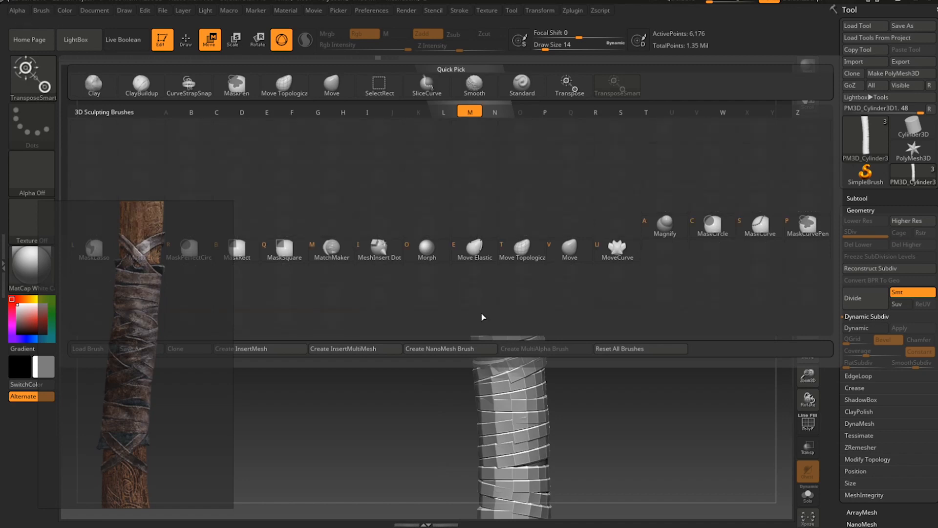
left_click(525, 256)
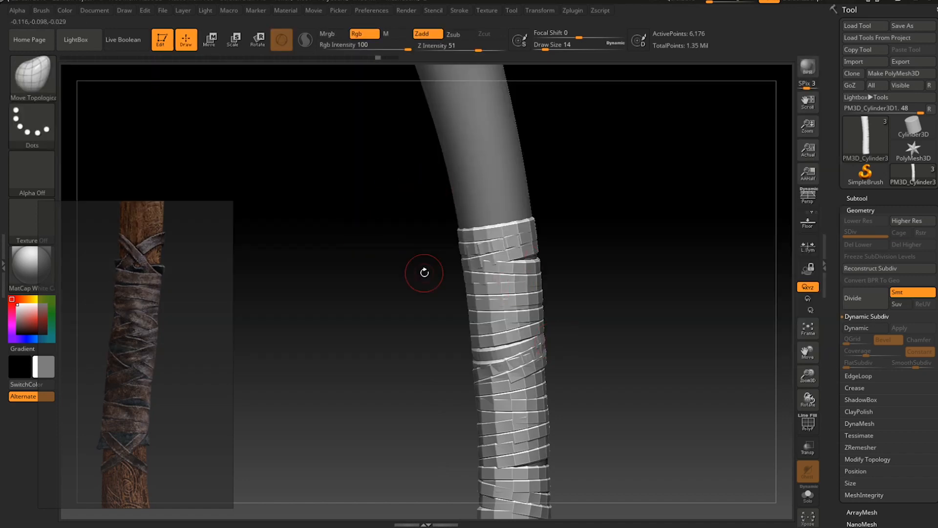
mouse_move(423, 273)
right_mouse_down("ctrl")
mouse_move(422, 256)
mouse_move(461, 301)
mouse_move(412, 300)
mouse_move(654, 341)
mouse_move(614, 297)
right_mouse_up("ctrl")
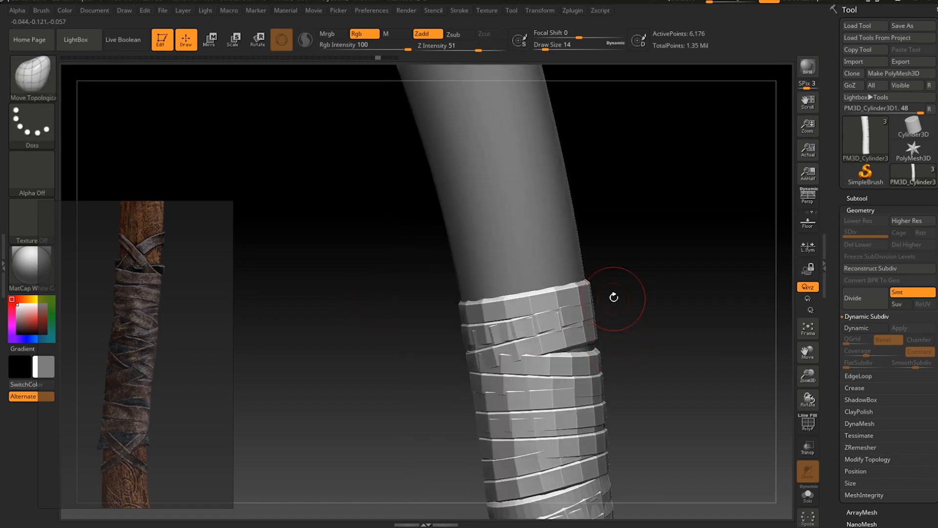
right_click_drag(584, 239, 608, 287)
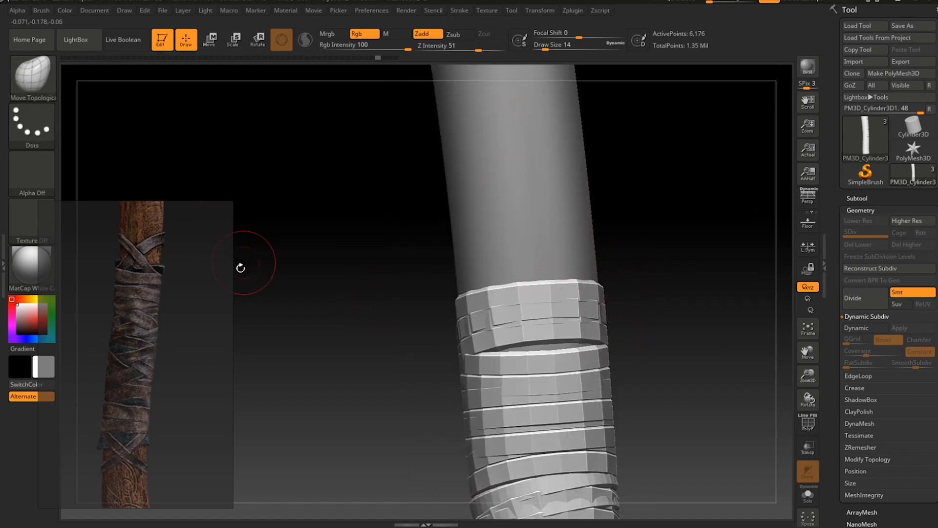
right_click_drag(430, 290, 361, 266)
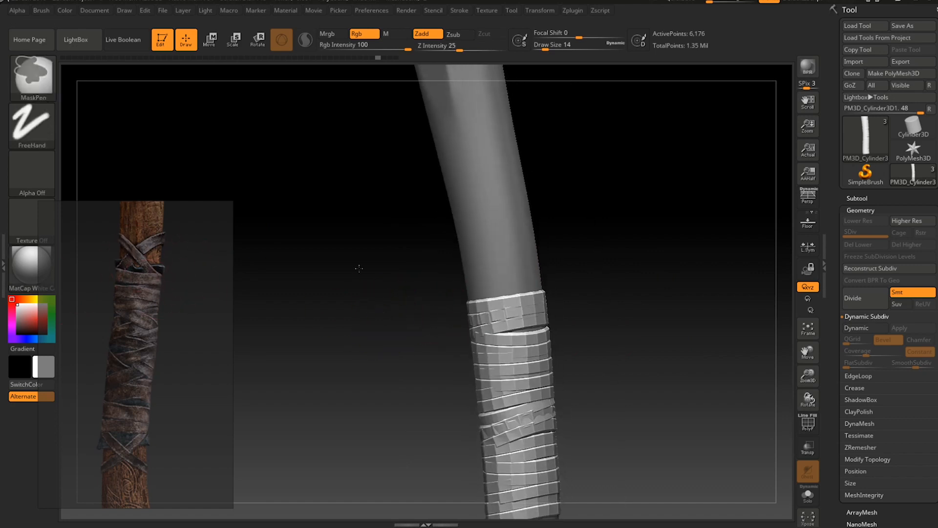
right_click_drag(384, 327, 368, 201)
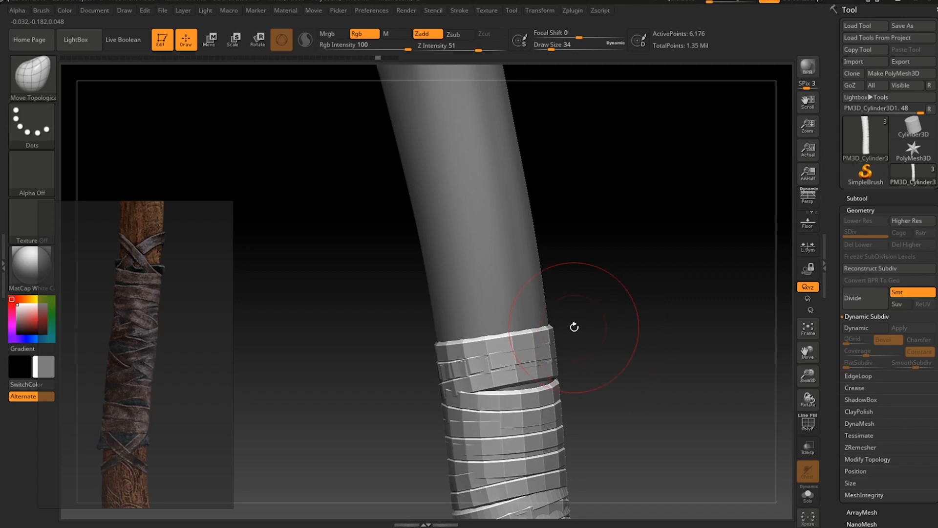
Pull the middle and sides of the topmost strap up the handle into an arch above the wrap.
mouse_move(505, 338)
left_mouse_down()
mouse_move(518, 301)
mouse_move(527, 304)
left_mouse_up()
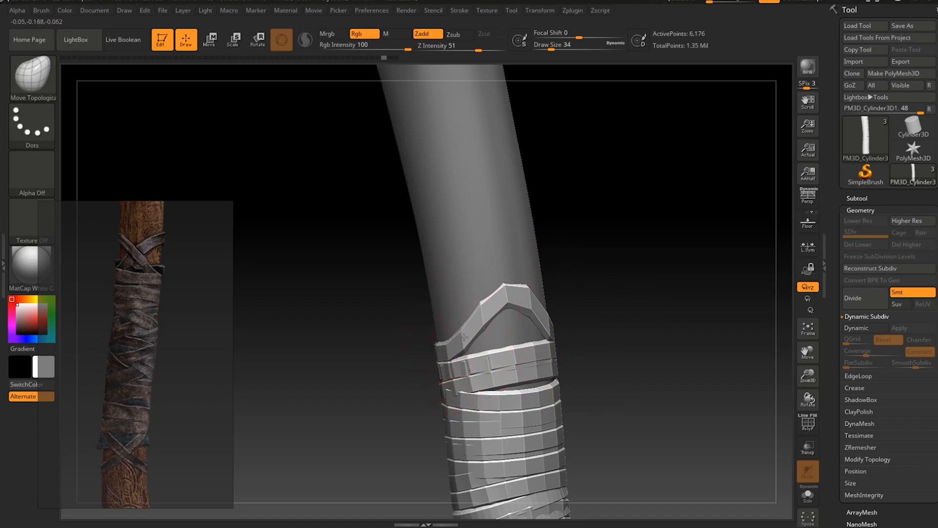
left_click_drag(439, 348, 455, 300)
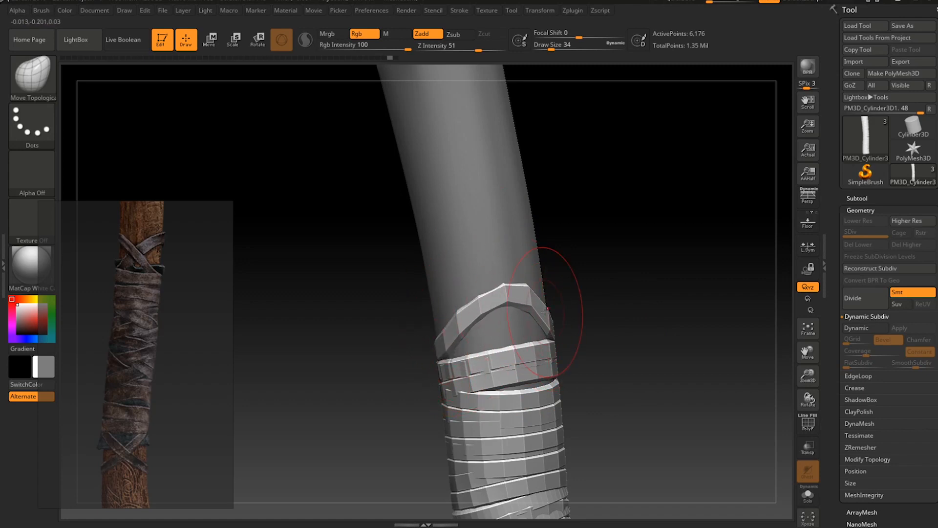
mouse_move(594, 312)
left_mouse_down()
mouse_move(503, 323)
mouse_move(559, 309)
mouse_move(531, 282)
left_mouse_up()
left_click_drag(566, 316, 567, 300)
left_click_drag(436, 307, 538, 320)
right_click_drag(505, 338, 535, 344)
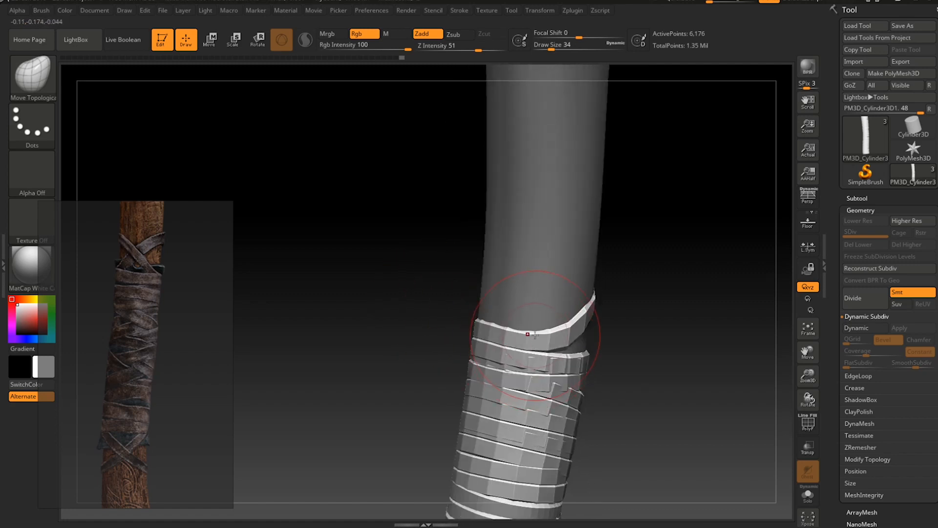
Slide the arched strap around the far side of the handle so it slopes down onto the wrap, undoing the last pull.
mouse_move(537, 339)
left_mouse_down()
mouse_move(528, 353)
mouse_move(493, 350)
mouse_move(491, 340)
left_mouse_up()
left_click_drag(620, 333, 437, 337)
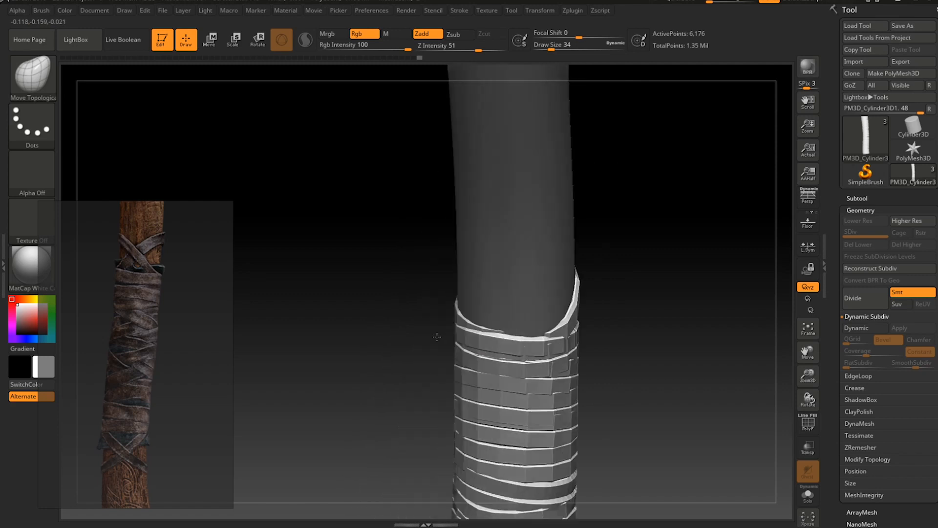
left_click_drag(550, 332, 489, 326)
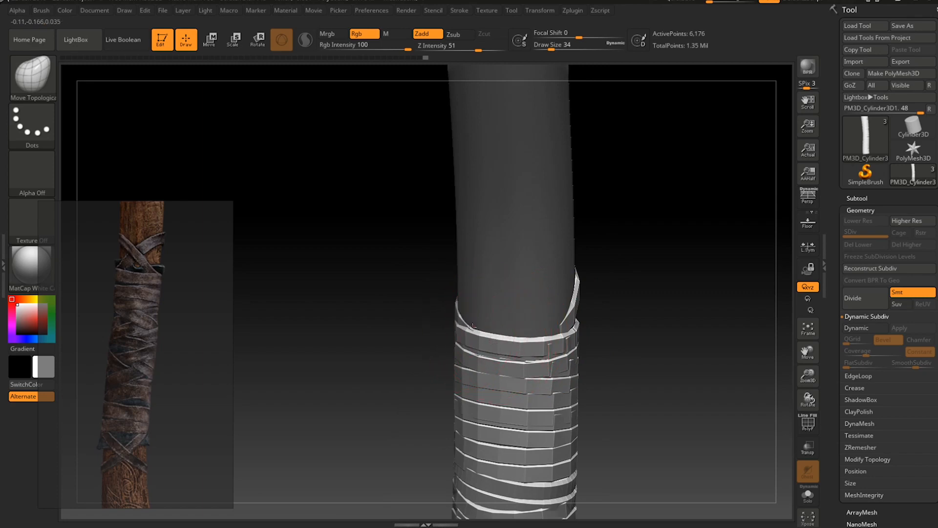
left_click_drag(473, 326, 486, 315)
mouse_move(490, 311)
right_mouse_down()
mouse_move(544, 337)
mouse_move(521, 323)
mouse_move(523, 345)
right_mouse_up()
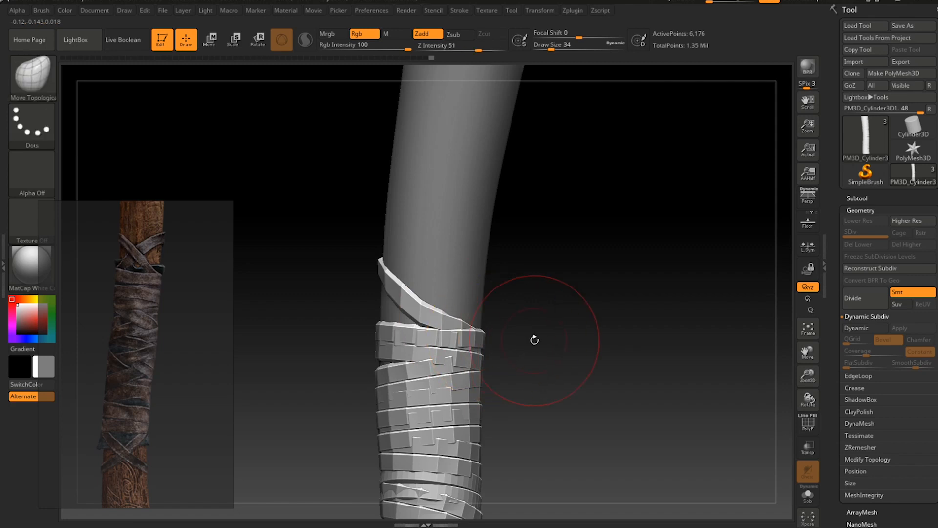
mouse_move(535, 339)
right_mouse_down("ctrl")
mouse_move(528, 362)
mouse_move(493, 342)
right_mouse_up("ctrl")
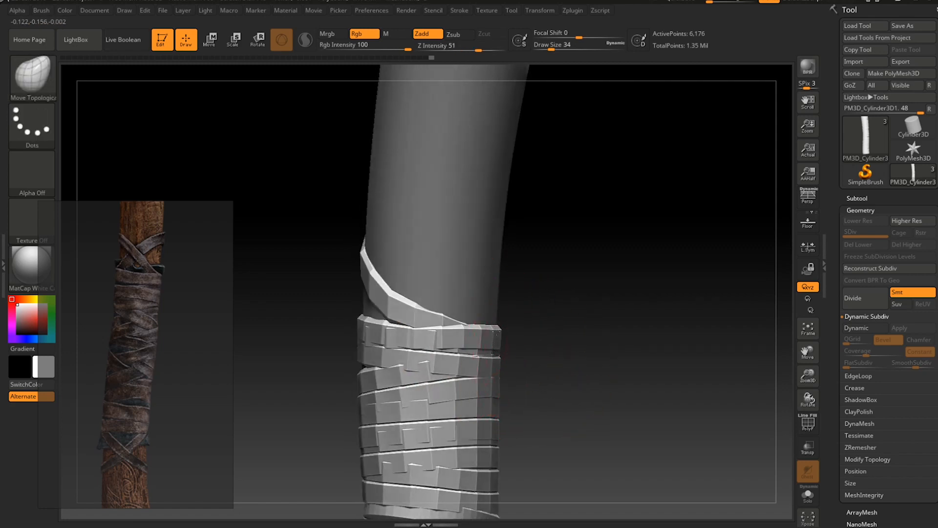
key("ctrl+z")
right_click_drag(576, 356, 574, 379, "shift")
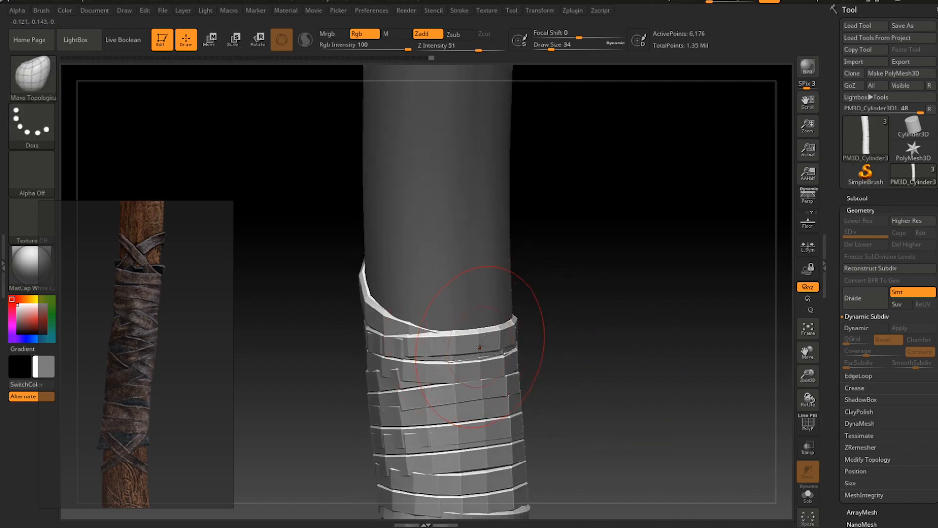
Pull the near side of the topmost strap up and outward so it lifts off the wrap below.
left_click_drag(474, 338, 468, 290)
right_click_drag(444, 283, 476, 313)
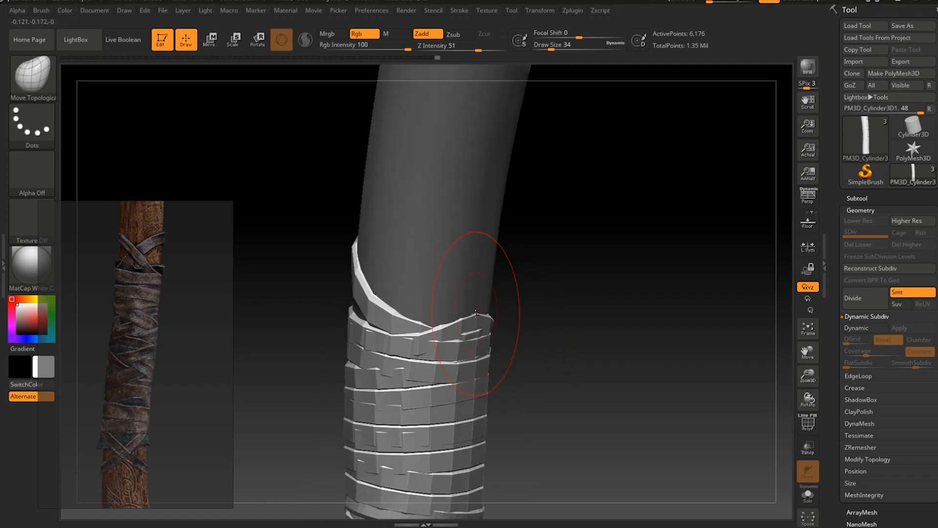
left_click_drag(492, 325, 500, 323)
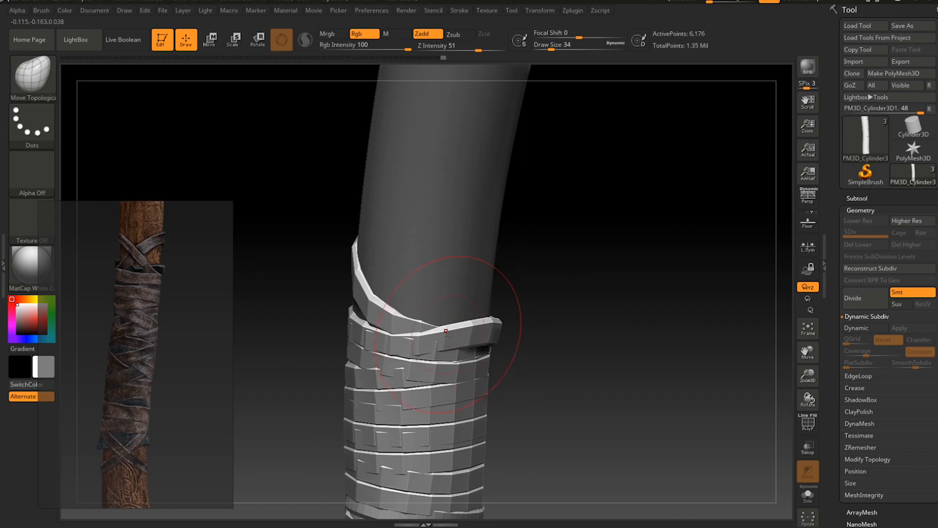
left_click_drag(445, 334, 488, 290)
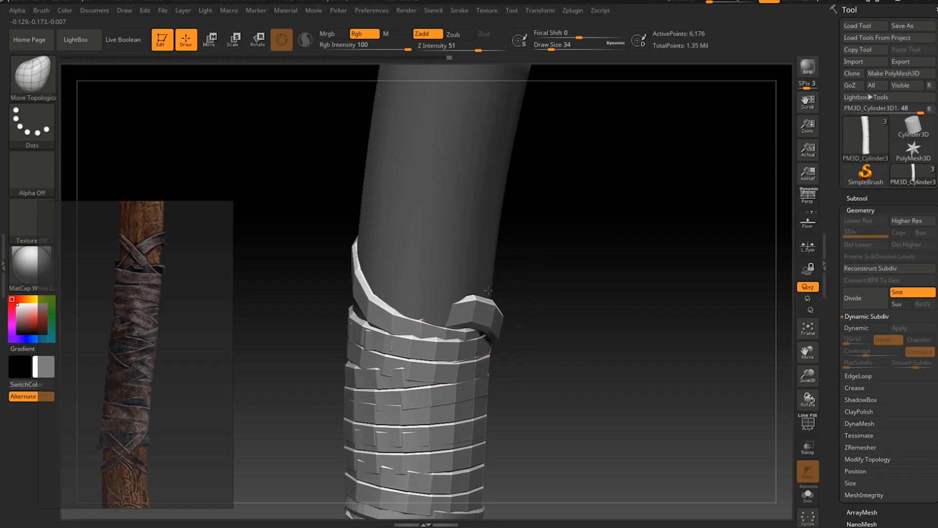
right_click_drag(488, 290, 503, 318)
Undo a trial painted mask over the topmost strap and switch to the TransposeSmart brush with its gizmo on that strap.
key("ctrl")
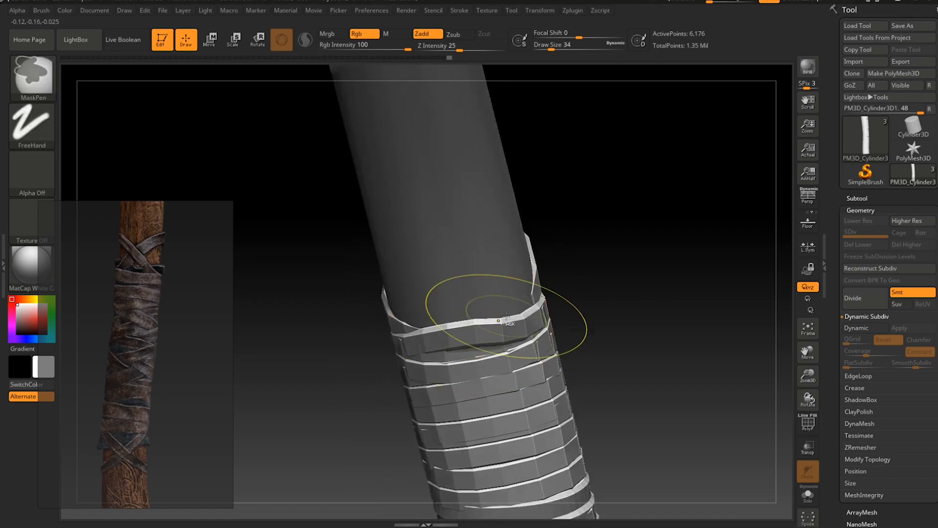
left_click_drag(466, 334, 569, 297, "ctrl")
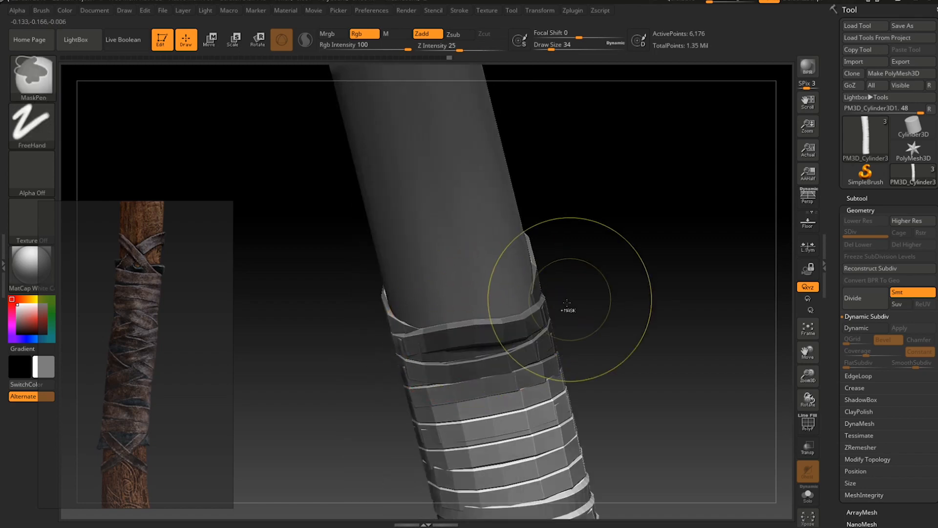
left_click(33, 79)
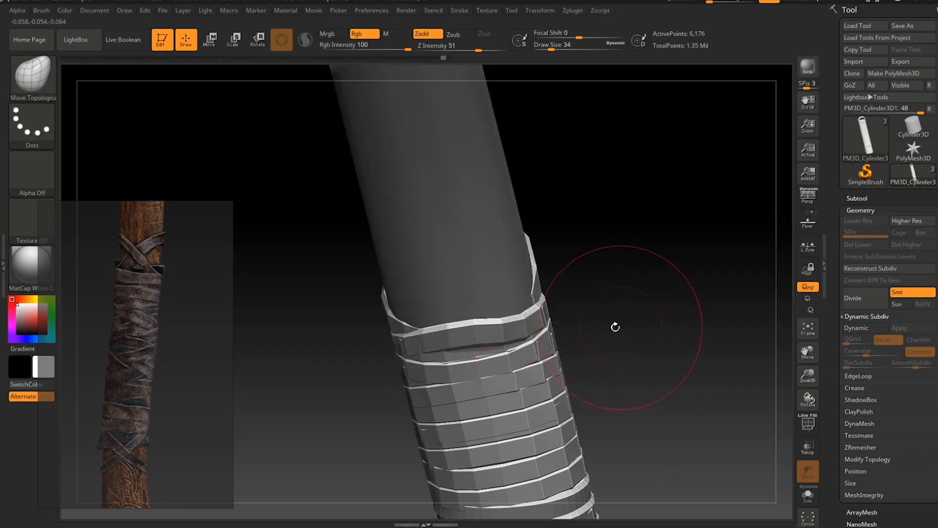
left_click(33, 79)
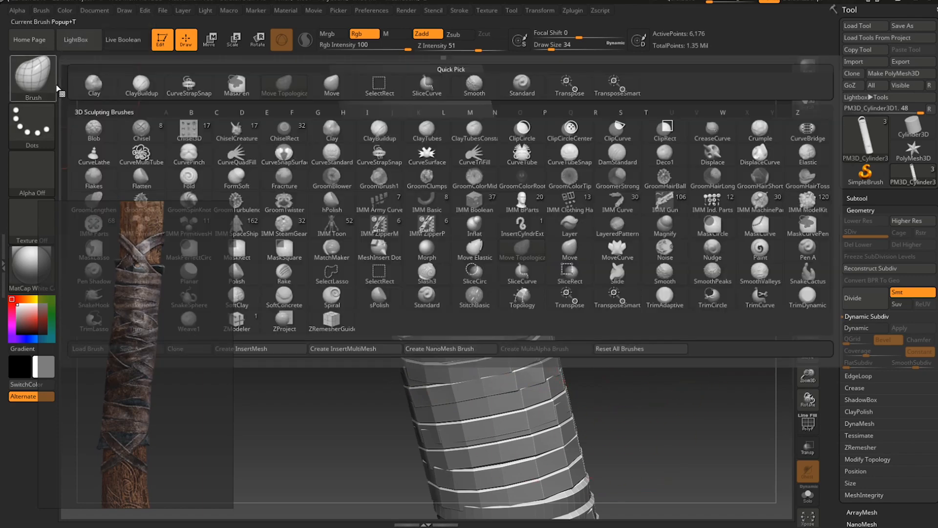
left_click(617, 296)
left_click(469, 336)
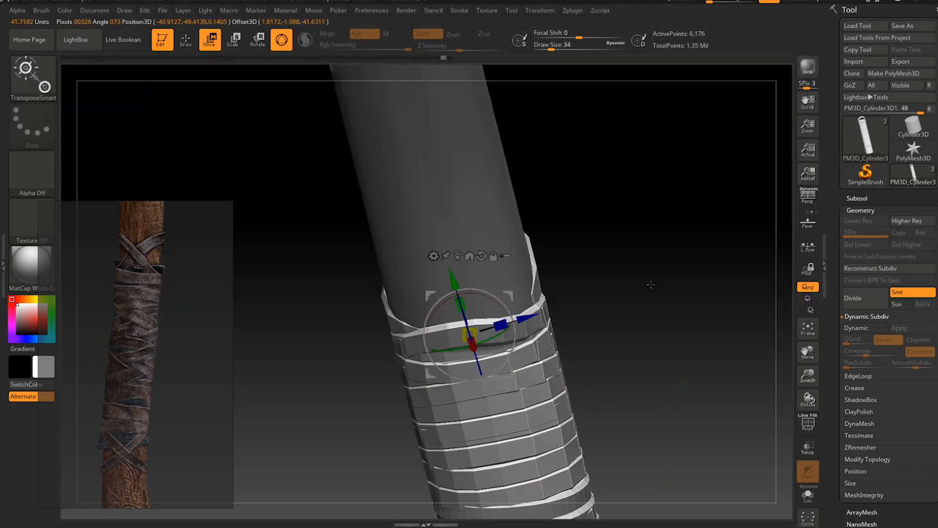
left_click(545, 320)
left_click(536, 328)
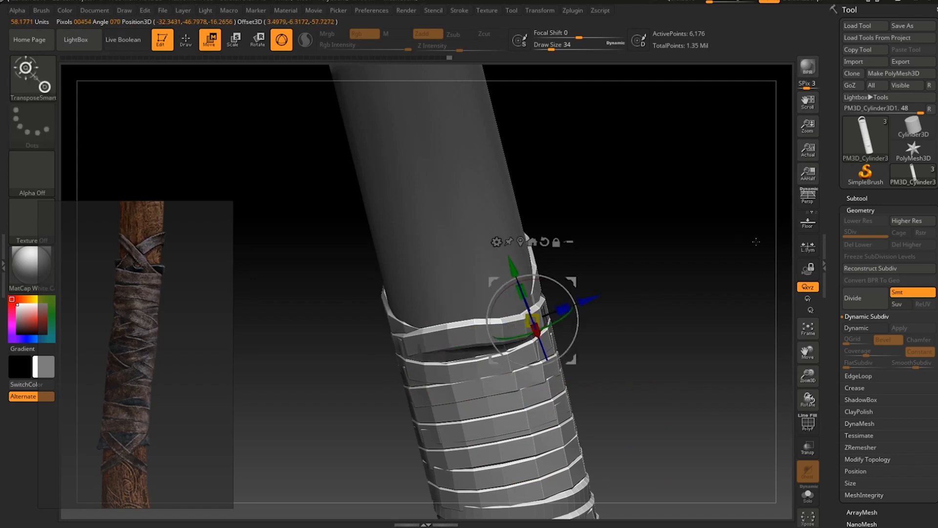
key("ctrl+z")
Mask everything in the wrap except the topmost strap, and undo the trial gizmo move of that strap.
right_click_drag(526, 314, 574, 338)
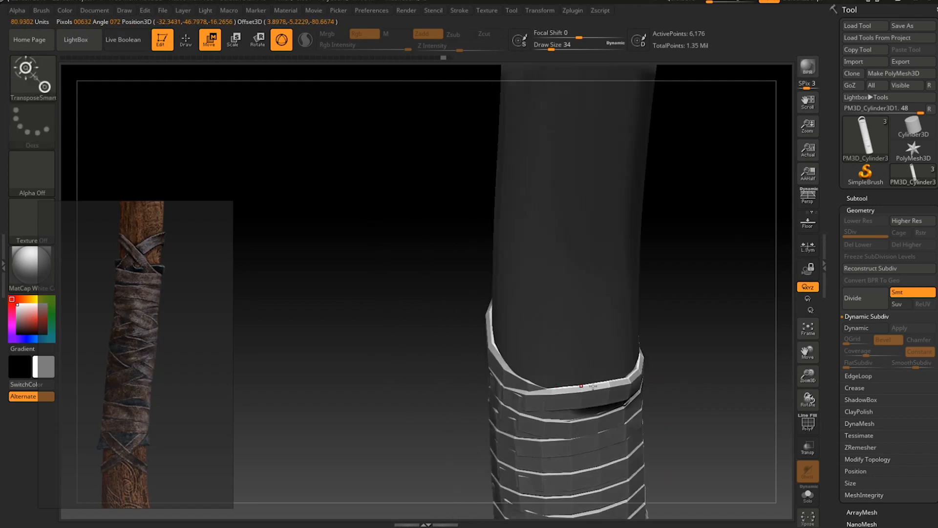
right_click_drag(581, 386, 564, 323)
left_click(574, 337)
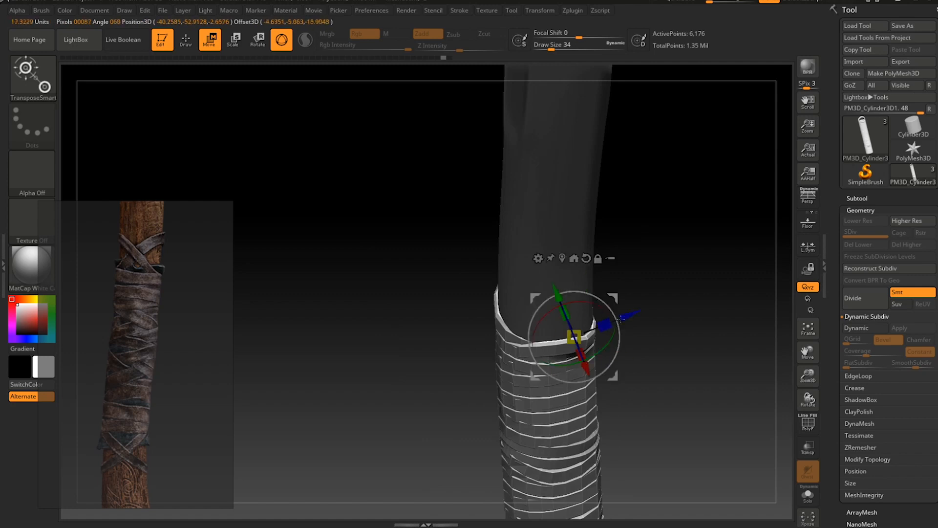
left_click(713, 285, "ctrl")
mouse_move(681, 345)
right_mouse_down()
mouse_move(677, 300)
mouse_move(704, 308)
mouse_move(673, 312)
right_mouse_up()
left_click_drag(561, 280, 560, 270)
key("ctrl+z")
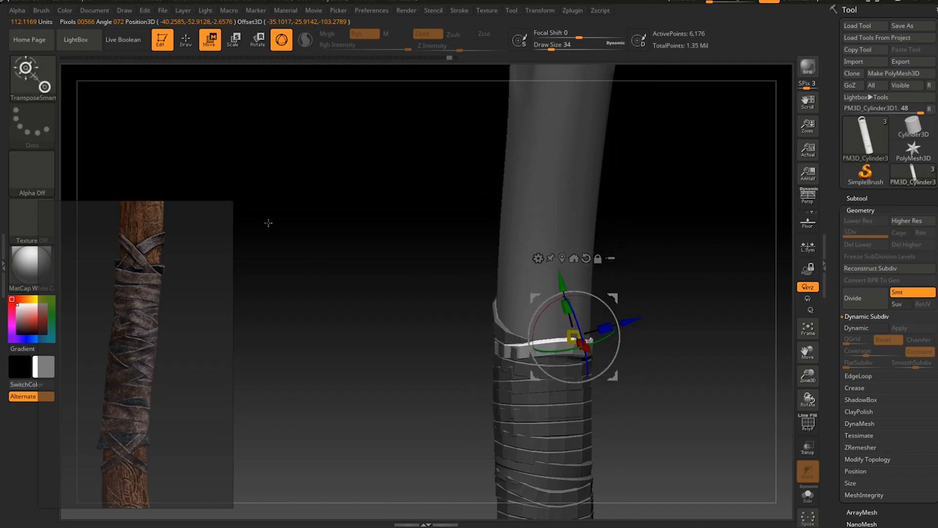
Switch back to the Move Topological brush and raise the near side of the unmasked strap into a low arch.
key("b")
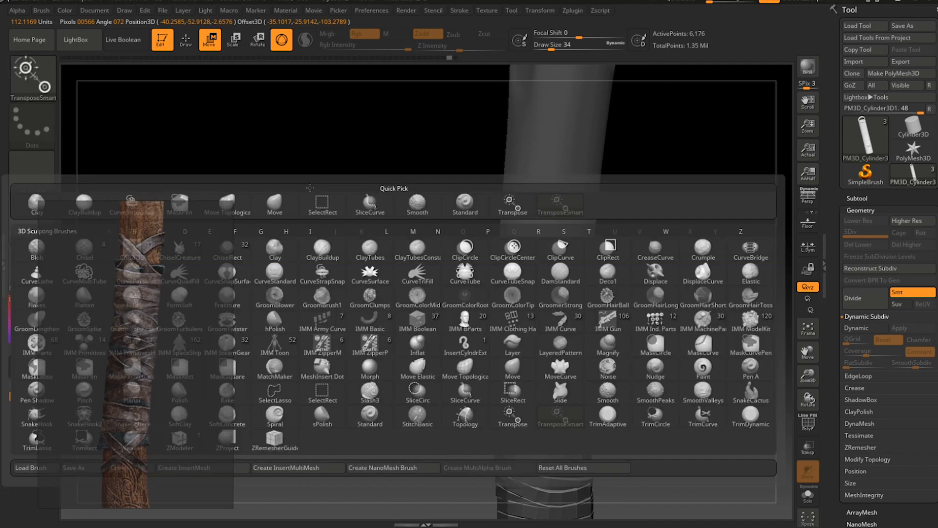
key("m")
key("t")
left_click_drag(567, 343, 573, 312)
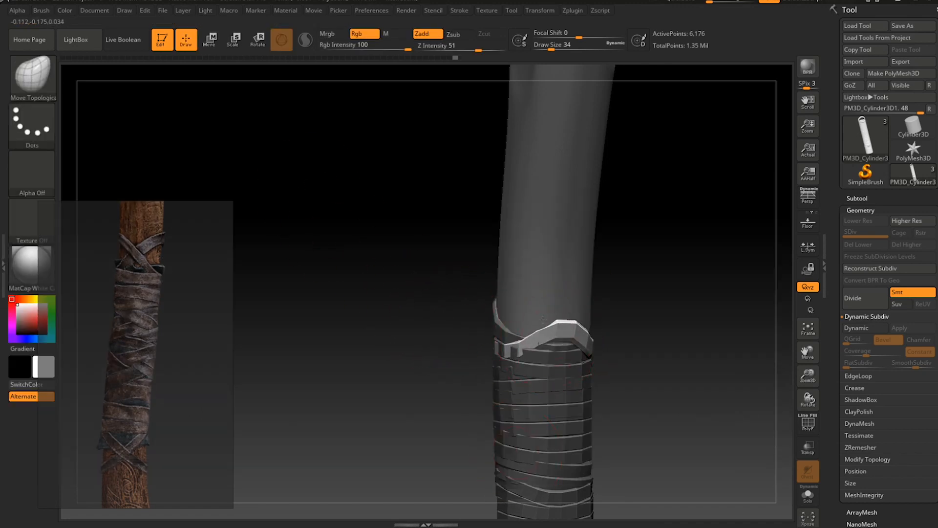
left_click_drag(548, 322, 567, 335)
mouse_move(568, 339)
right_mouse_down()
mouse_move(593, 390)
mouse_move(545, 344)
right_mouse_up()
left_click_drag(536, 355, 542, 354)
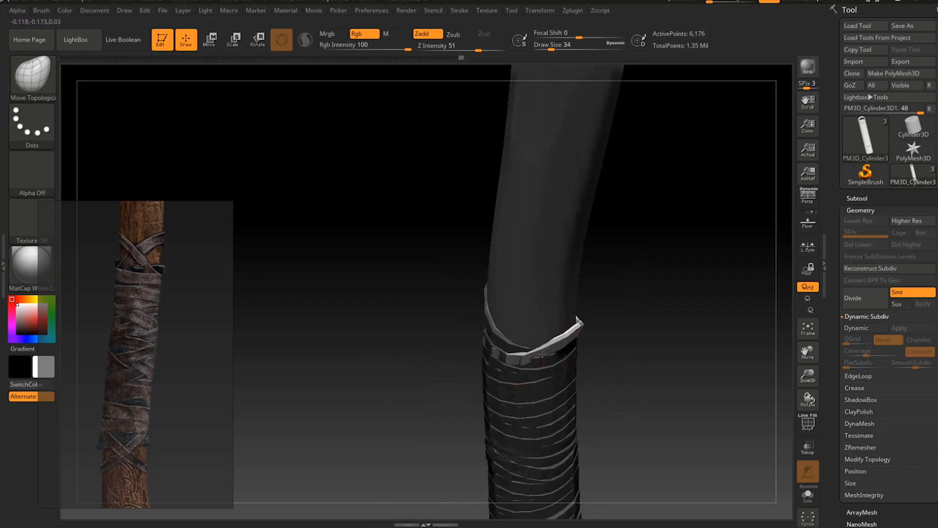
Pull the arched side of the unmasked strap farther up the handle so it stands clear of the wrap.
right_click_drag(592, 360, 536, 339)
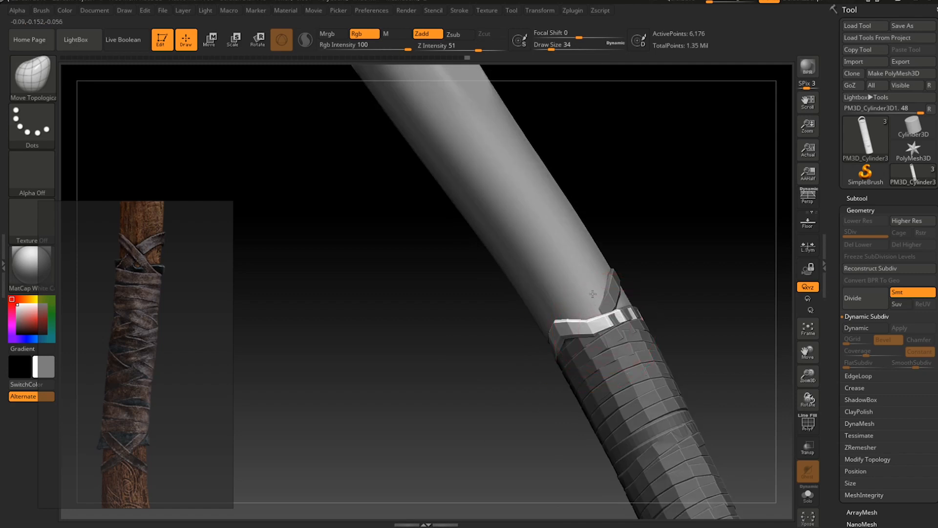
left_click_drag(566, 314, 554, 293)
right_click_drag(539, 310, 556, 361)
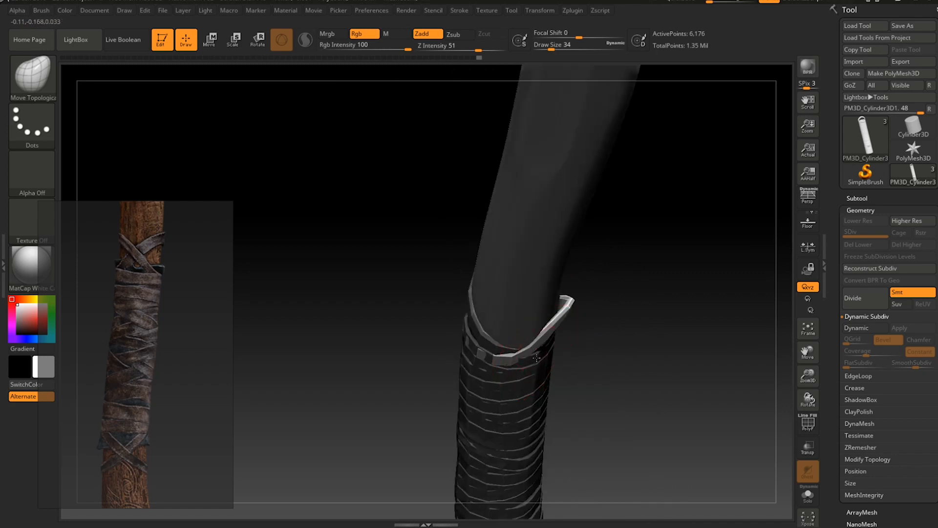
mouse_move(607, 351)
right_mouse_down()
mouse_move(590, 331)
mouse_move(591, 342)
right_mouse_up()
left_click_drag(532, 313, 507, 312)
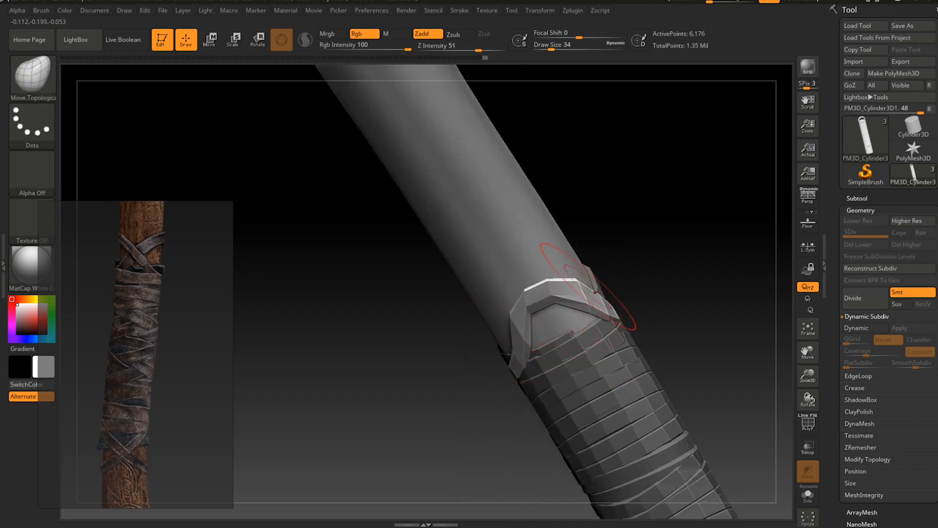
left_click(595, 292)
Pull the raised sides of the strap in against the handle so it follows the surface and crosses above the wrap.
right_click_drag(583, 297, 524, 307)
mouse_move(611, 291)
right_mouse_down()
mouse_move(651, 297)
mouse_move(622, 306)
mouse_move(637, 334)
mouse_move(645, 314)
right_mouse_up()
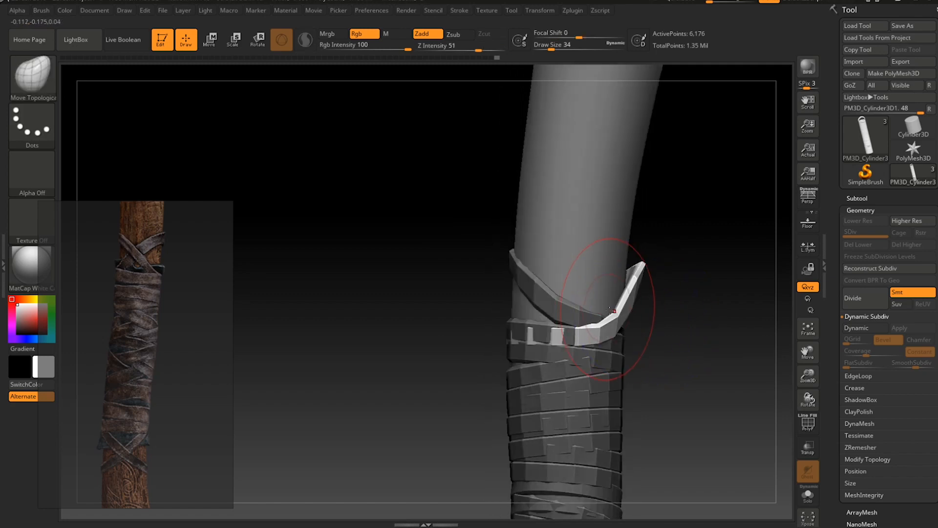
left_click_drag(641, 268, 631, 264)
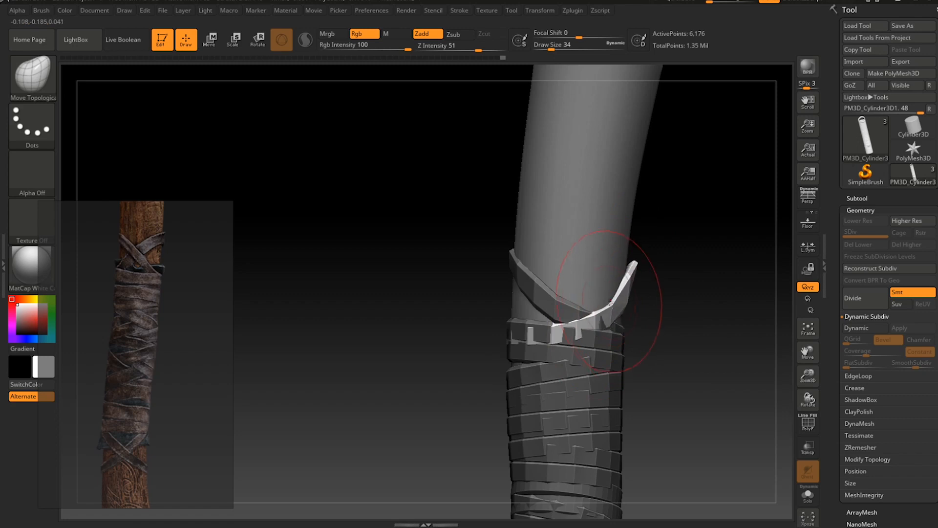
right_click_drag(628, 311, 584, 312)
right_click_drag(643, 304, 680, 306)
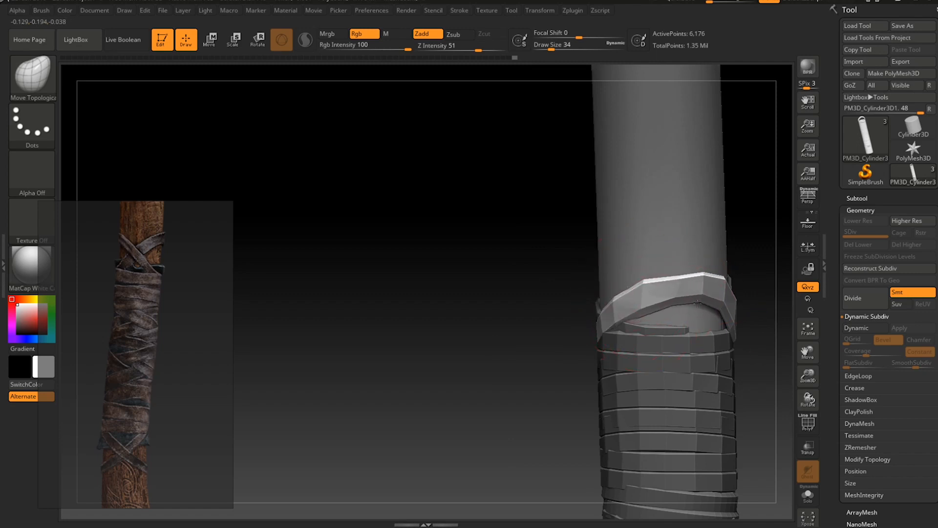
mouse_move(740, 289)
left_mouse_down()
mouse_move(702, 359)
mouse_move(669, 345)
mouse_move(707, 335)
mouse_move(685, 285)
mouse_move(681, 314)
left_mouse_up()
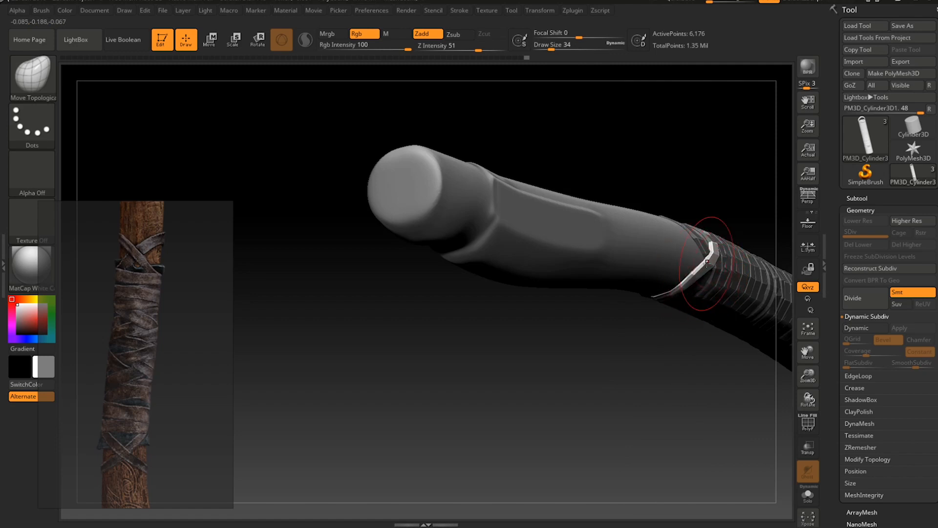
left_click_drag(712, 256, 737, 262)
Clear the mask from the wrap and turn on Dynamic Subdiv for a smoothed preview.
right_click_drag(738, 262, 415, 278, "ctrl")
mouse_move(482, 358)
right_mouse_down("ctrl")
mouse_move(468, 318)
mouse_move(394, 273)
mouse_move(438, 342)
mouse_move(489, 323)
right_mouse_up("ctrl")
right_click_drag(694, 184, 518, 317, "alt")
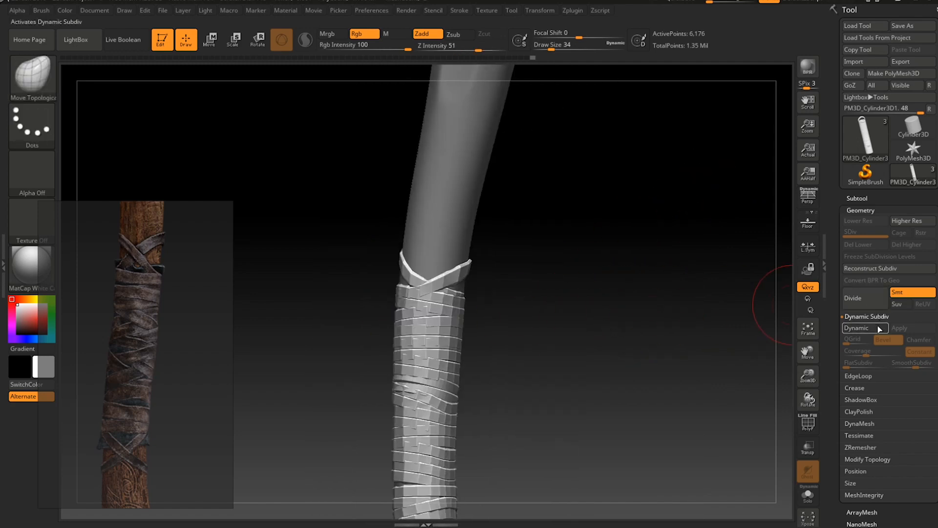
key("d")
right_click_drag(615, 325, 587, 350)
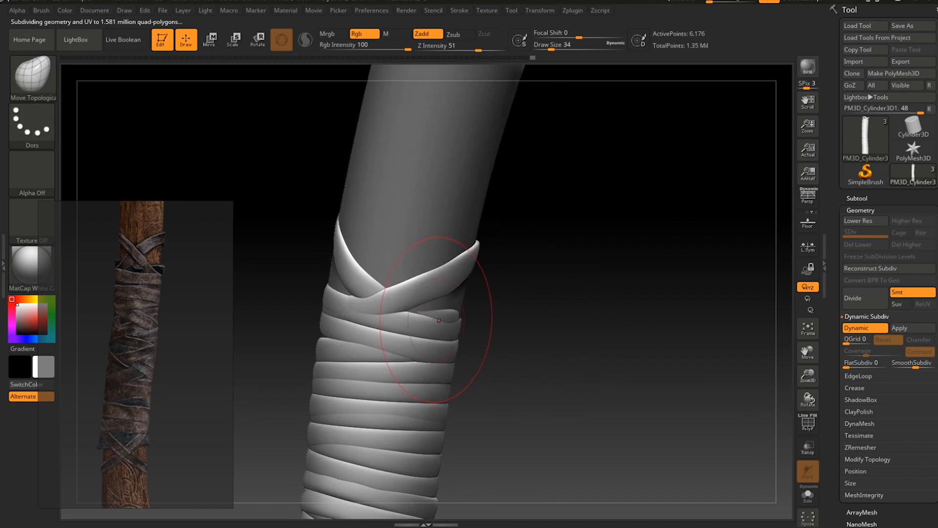
Push the strap end beneath the crossing down onto the wrap and touch up the crossing strap.
left_click_drag(433, 298, 437, 322)
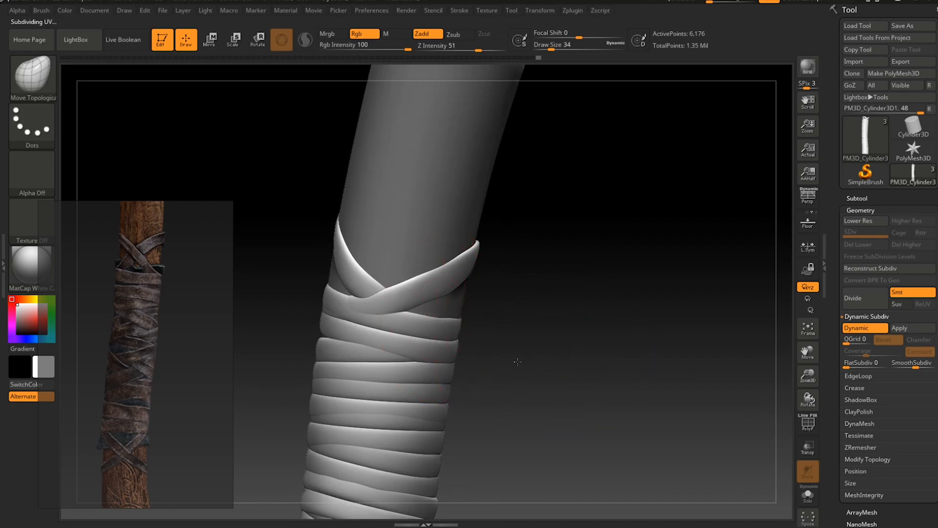
right_click_drag(517, 361, 594, 389)
mouse_move(587, 357)
right_mouse_down()
mouse_move(588, 319)
mouse_move(520, 304)
right_mouse_up()
left_click_drag(432, 288, 432, 287)
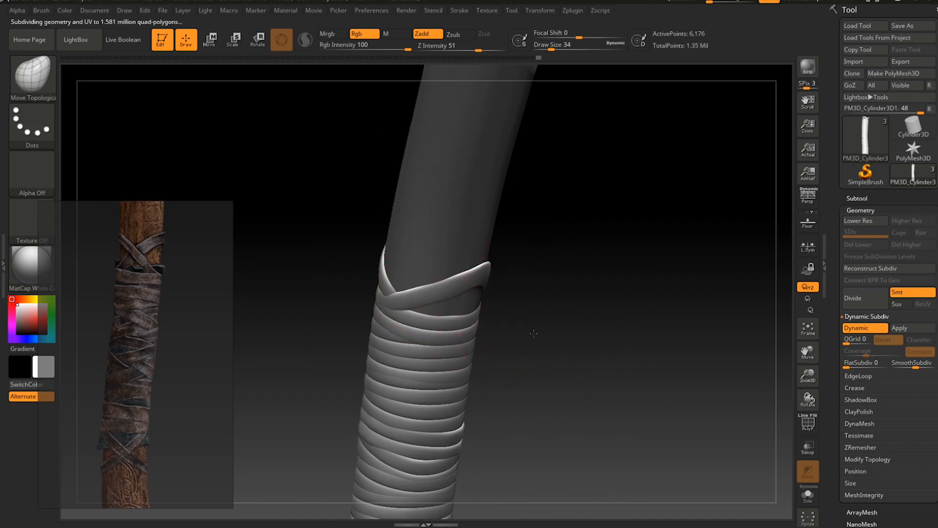
right_click_drag(498, 323, 630, 356)
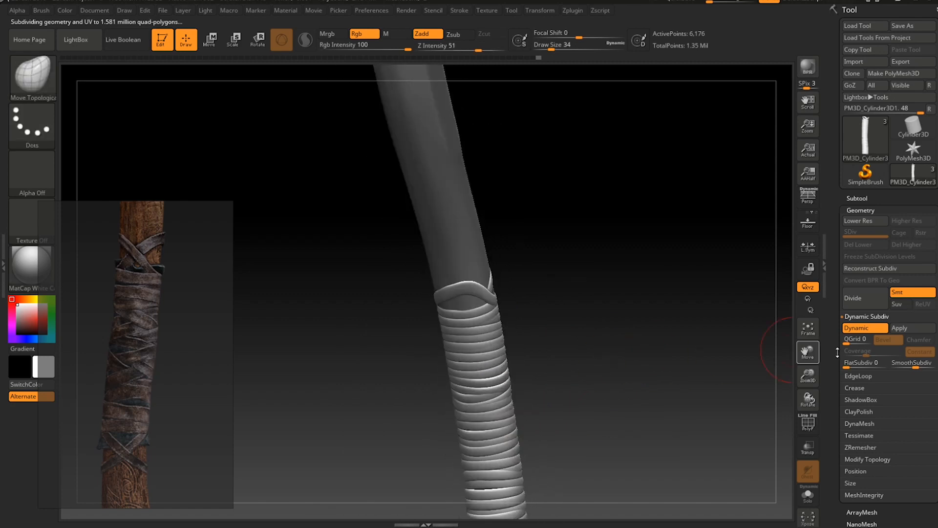
Compare the wrap along the handle with Dynamic Subdiv off and on against the reference.
left_click(868, 331)
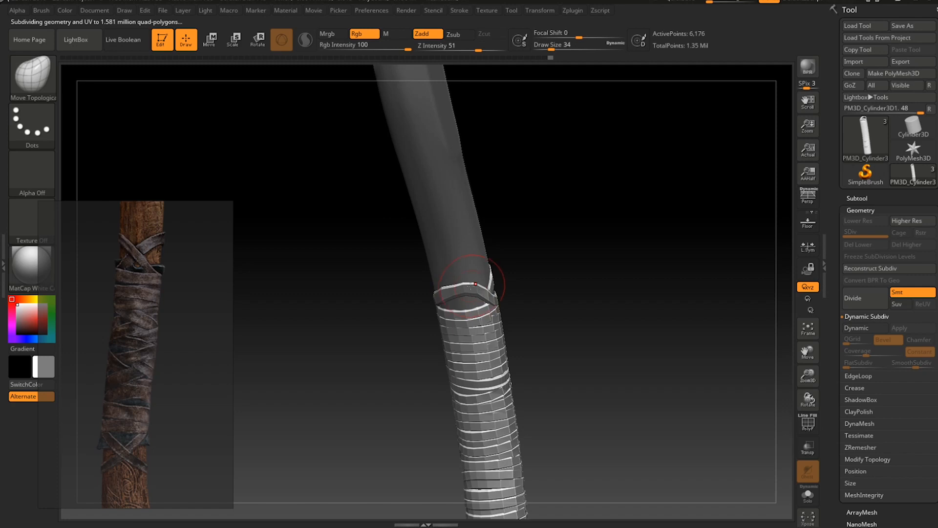
mouse_move(470, 288)
right_mouse_down()
mouse_move(591, 352)
mouse_move(562, 389)
mouse_move(515, 260)
mouse_move(536, 337)
mouse_move(533, 316)
right_mouse_up()
right_click_drag(545, 384, 520, 363)
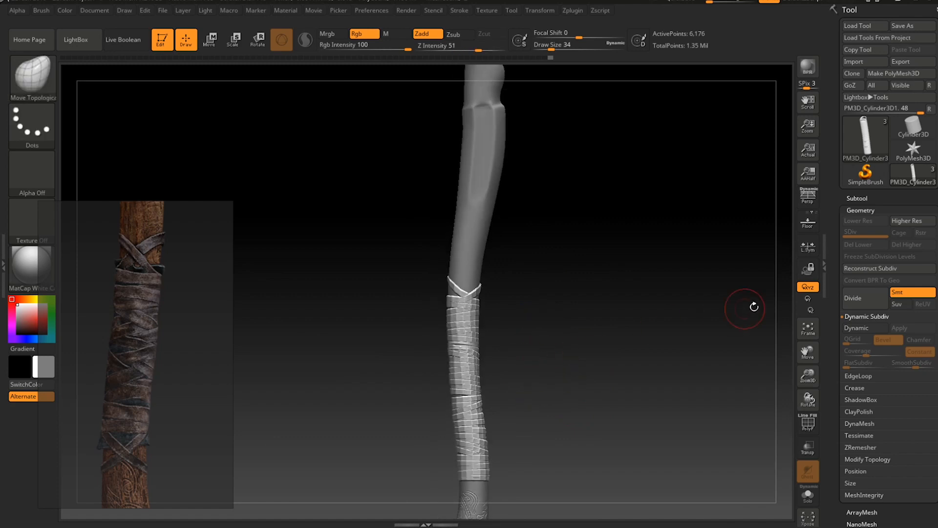
left_click(868, 325)
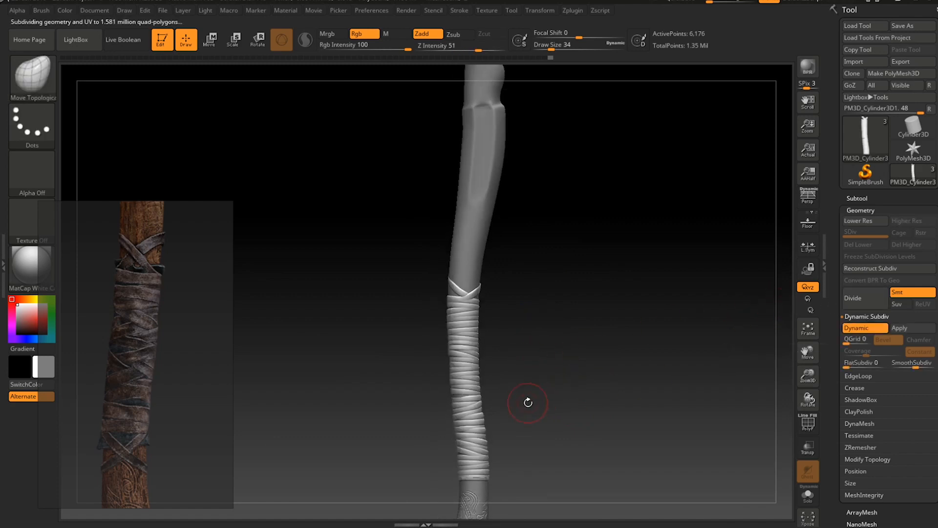
right_click_drag(528, 398, 644, 301, "shift")
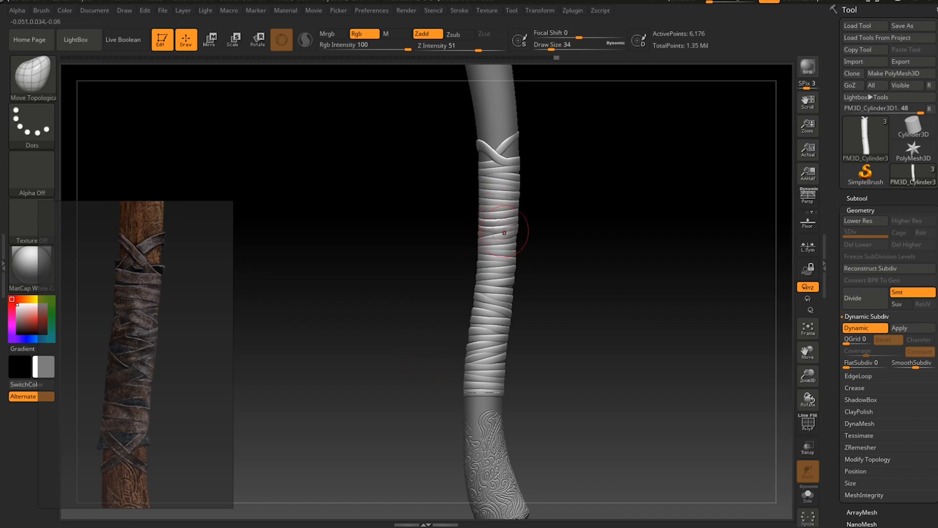
Undo a trial strap adjustment in the middle of the wrap, turn off Dynamic Subdiv and shift a strap farther down the handle.
right_click_drag(528, 230, 553, 251, "ctrl")
left_click_drag(500, 260, 498, 247)
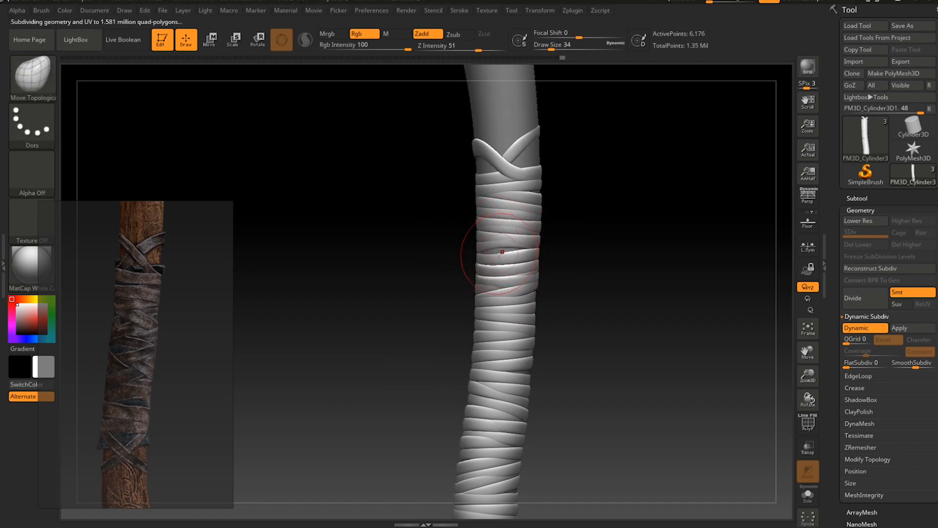
key("ctrl")
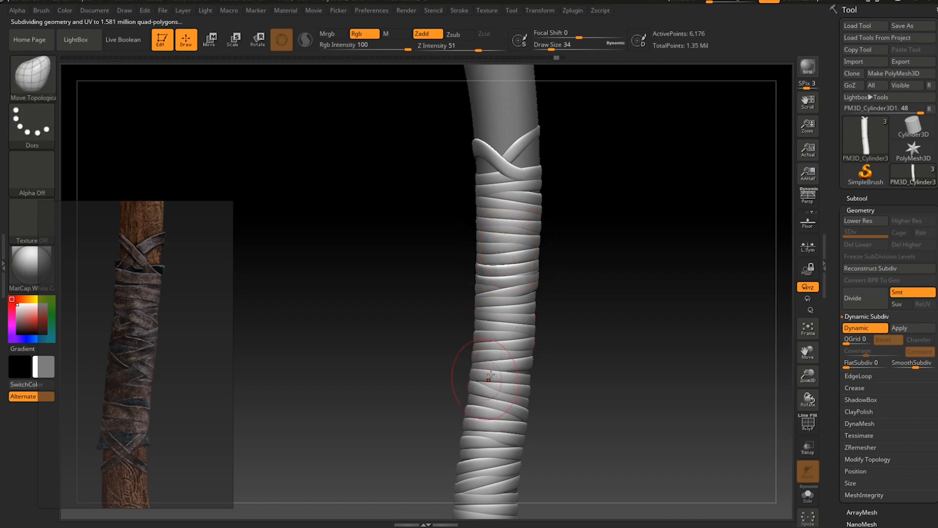
key("shift+d")
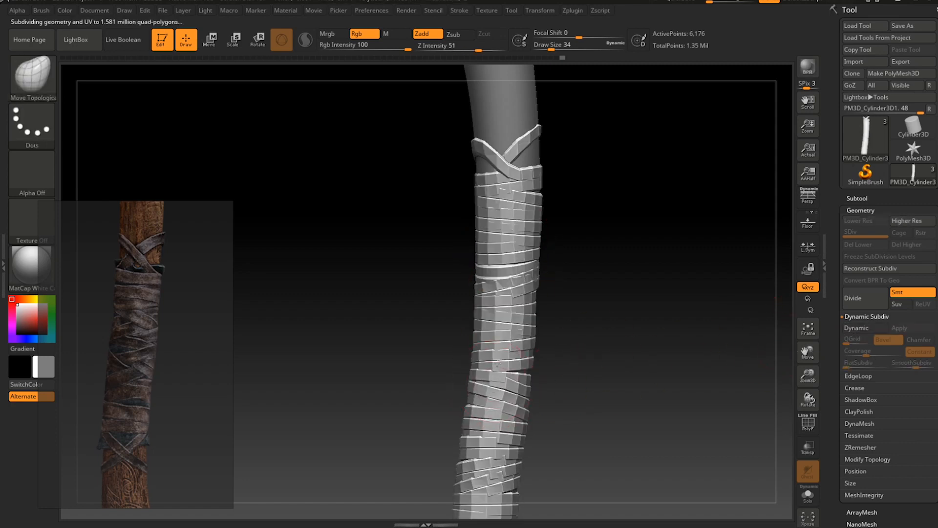
left_click_drag(493, 371, 506, 390)
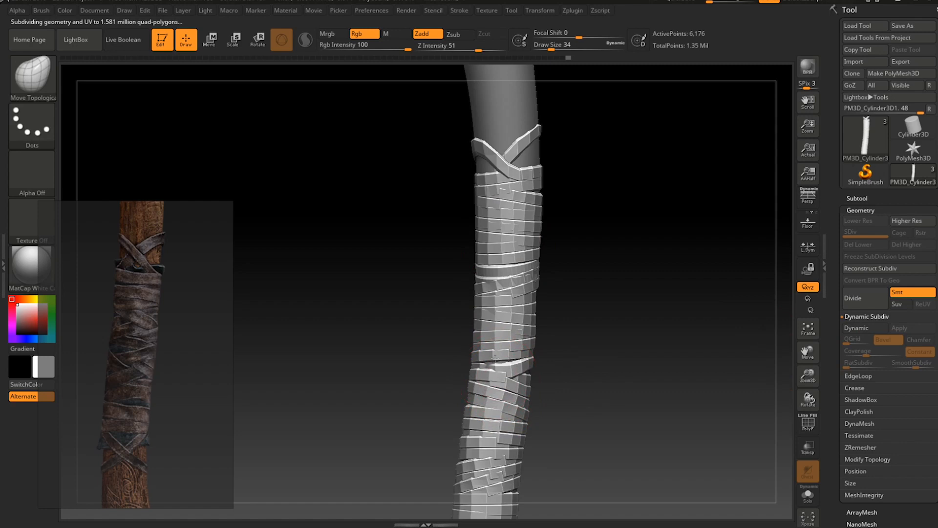
Shift a strap in the middle of the wrap slightly down the handle and adjust the strap edge beside it.
left_click_drag(496, 353, 496, 365)
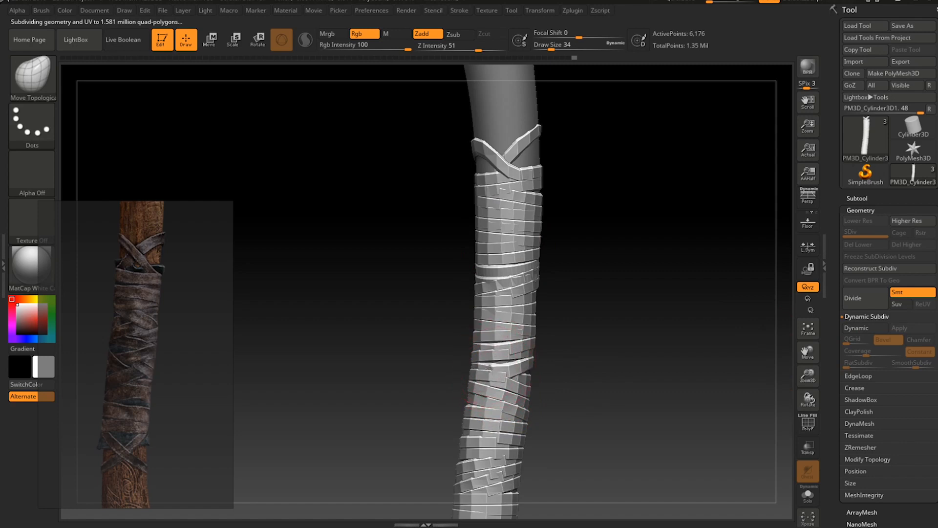
right_click_drag(497, 405, 462, 394)
left_click_drag(534, 367, 540, 369)
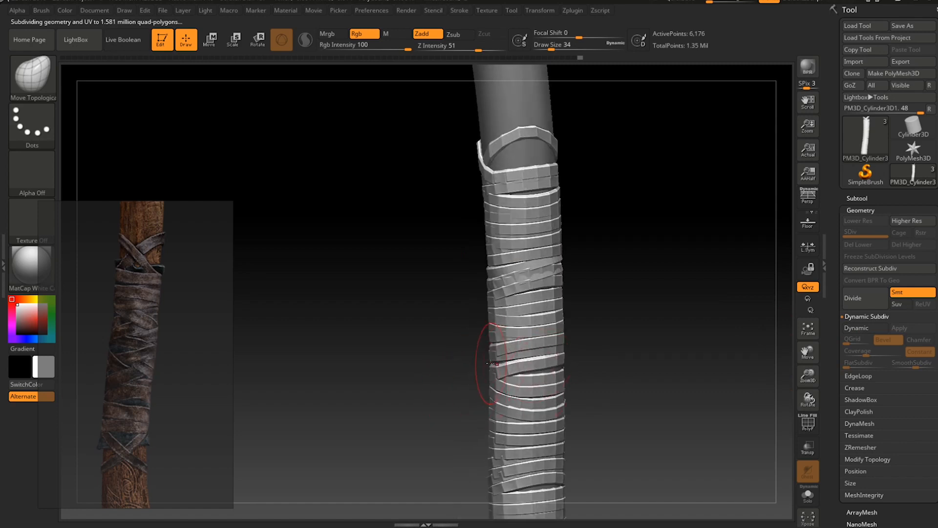
right_click_drag(495, 362, 469, 364)
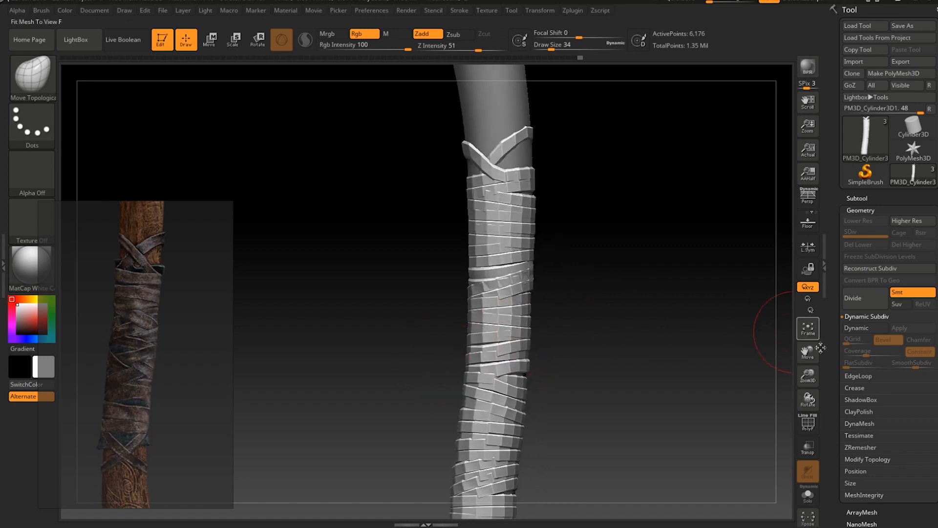
Preview the whole wrap with Dynamic Subdiv on and return to the unsmoothed mesh.
left_click(849, 330)
right_click_drag(593, 298, 616, 298, "ctrl")
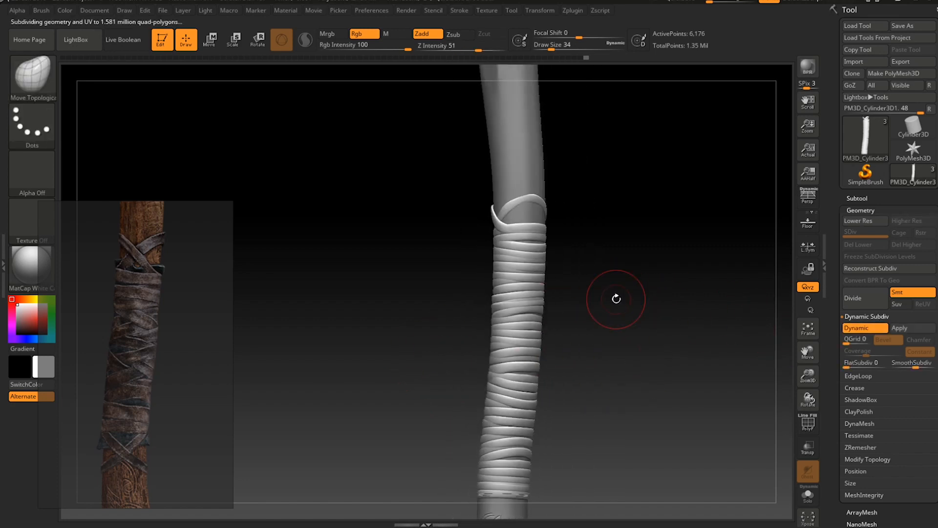
key("shift+d")
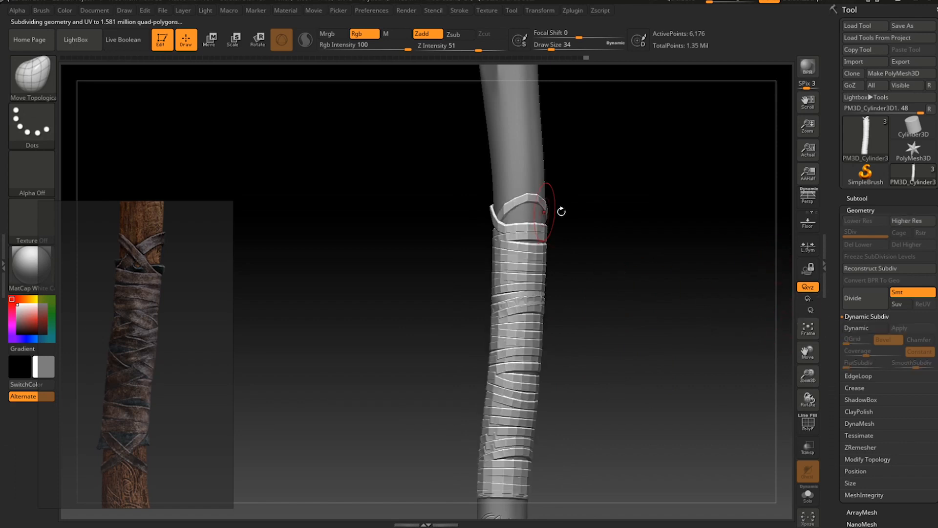
left_click(880, 332)
left_click(879, 329)
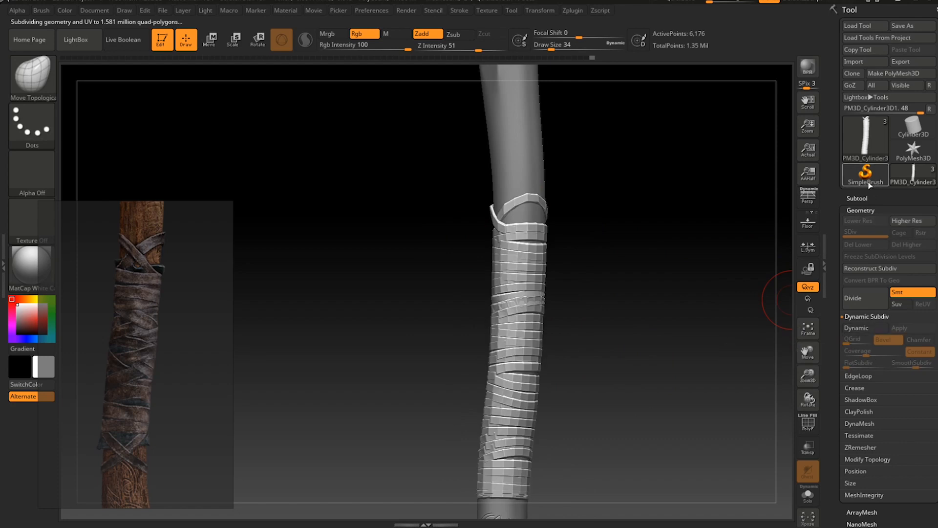
Duplicate the PM3D_Cylinder3D1 wrap subtool.
left_click(855, 197)
right_click_drag(570, 256, 622, 275, "ctrl")
right_click_drag(629, 239, 620, 259, "alt")
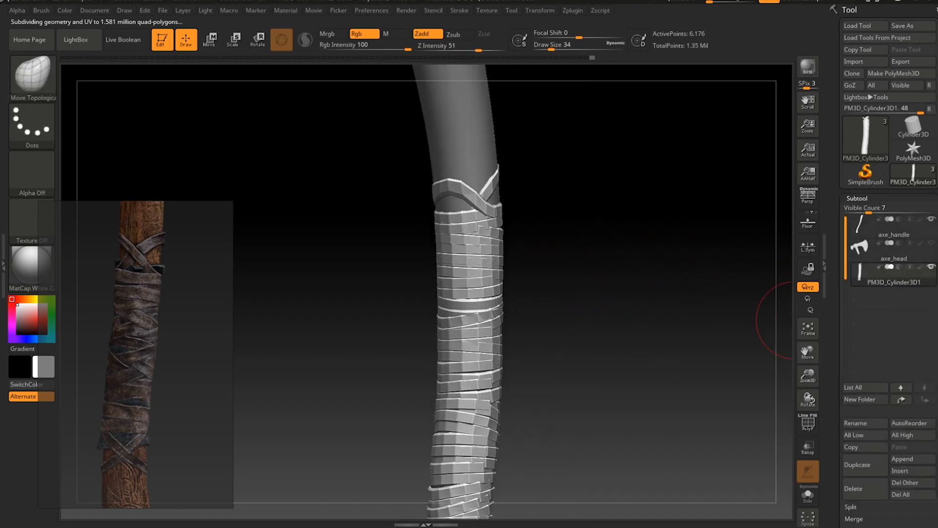
left_click(881, 462)
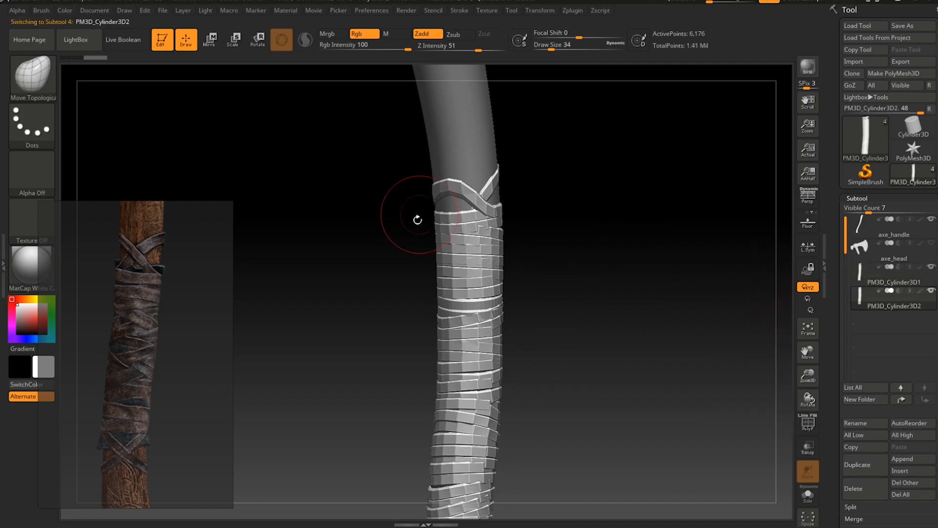
Rename the original wrap subtool Straps_low and its duplicate Straps_high.
left_click(880, 275)
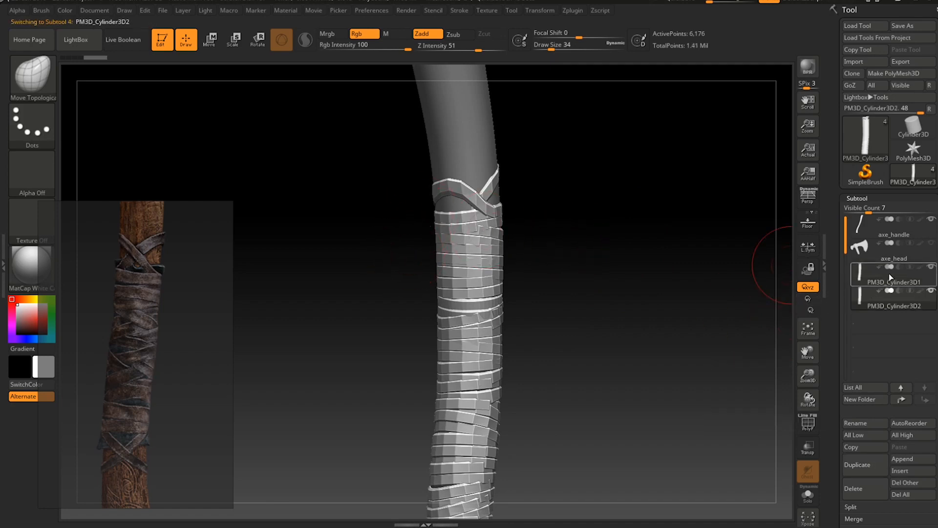
left_click(869, 424)
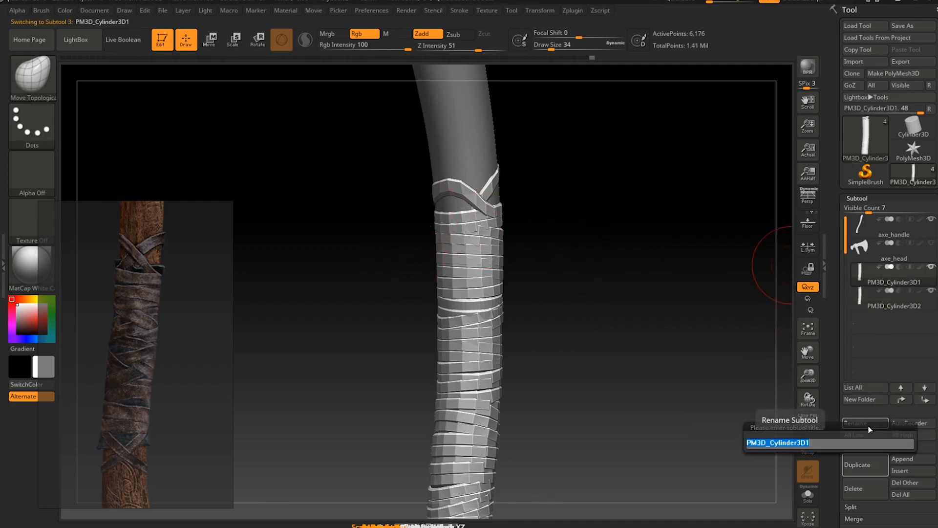
type("straps_low")
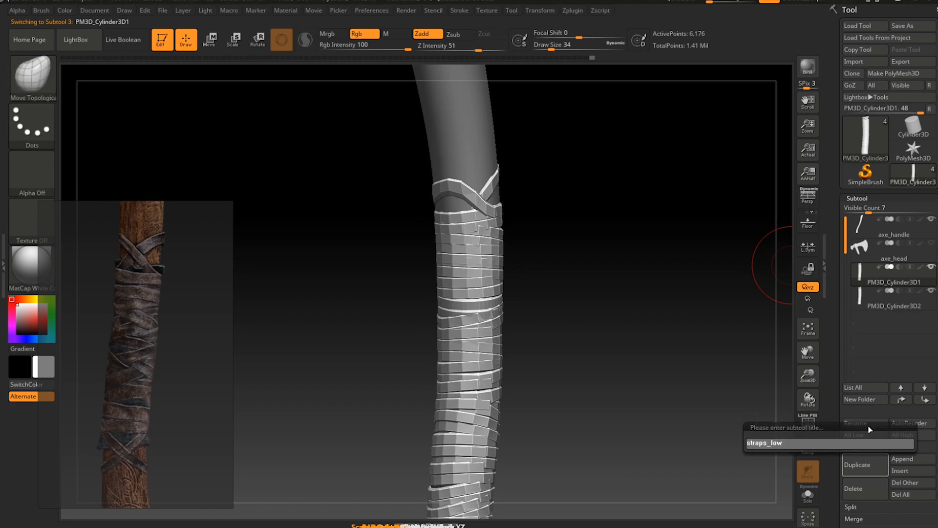
key("Return")
key("Down")
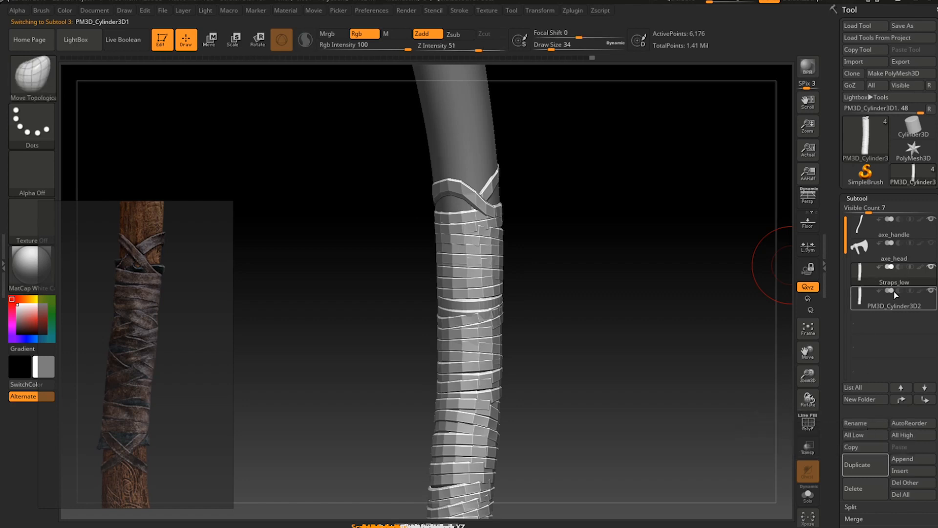
left_click(875, 424)
type("Straps_hi")
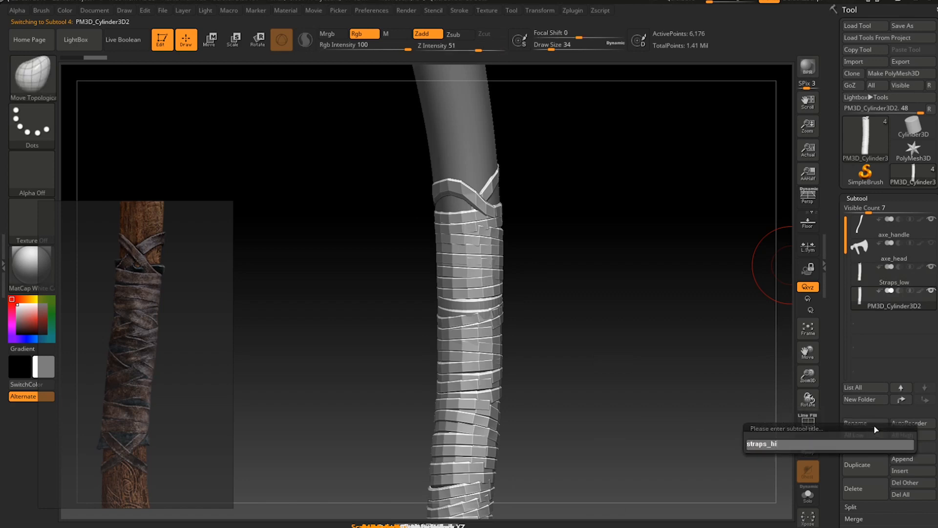
key("Return")
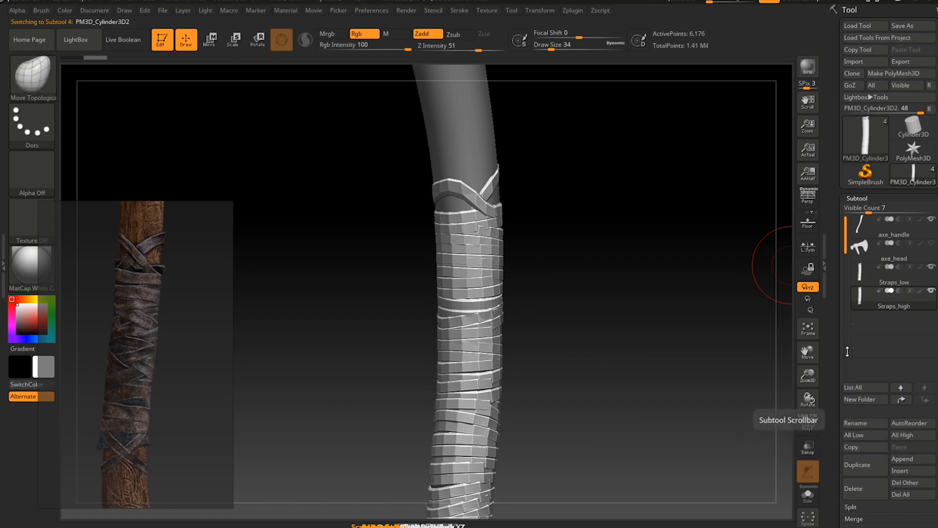
Check the Straps_high copy by toggling its visibility and viewing the wrap from several sides.
mouse_move(902, 309)
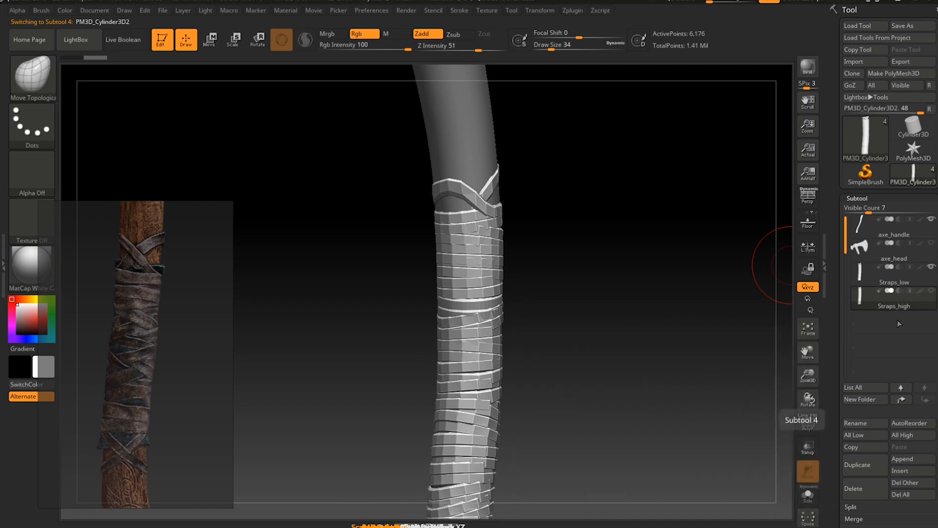
left_click(931, 290)
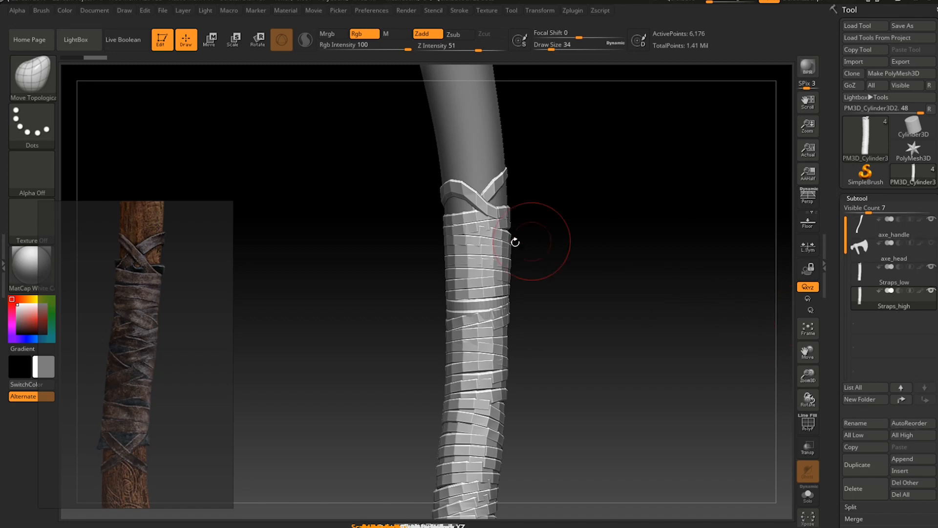
left_click_drag(515, 242, 552, 244)
left_click_drag(662, 272, 662, 282)
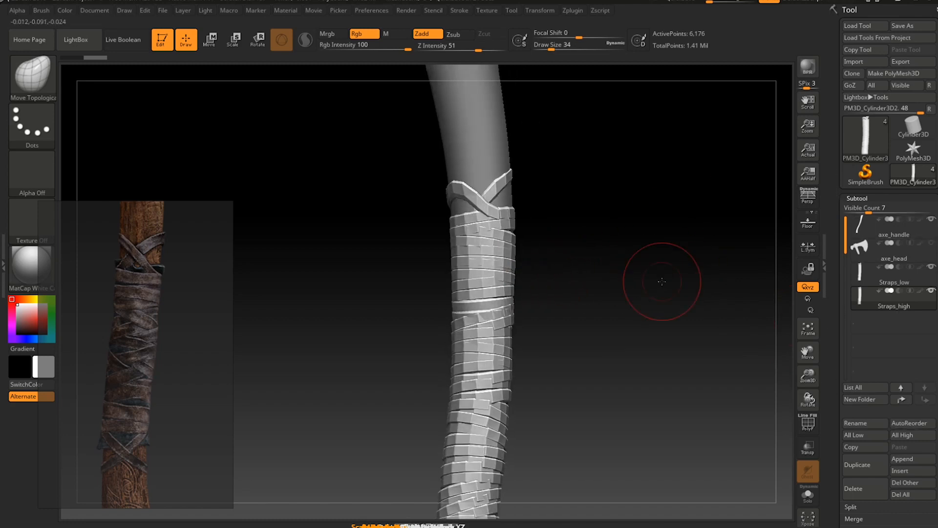
mouse_move(518, 300)
right_mouse_down("ctrl")
mouse_move(524, 320)
mouse_move(566, 320)
mouse_move(550, 368)
mouse_move(593, 337)
right_mouse_up("ctrl")
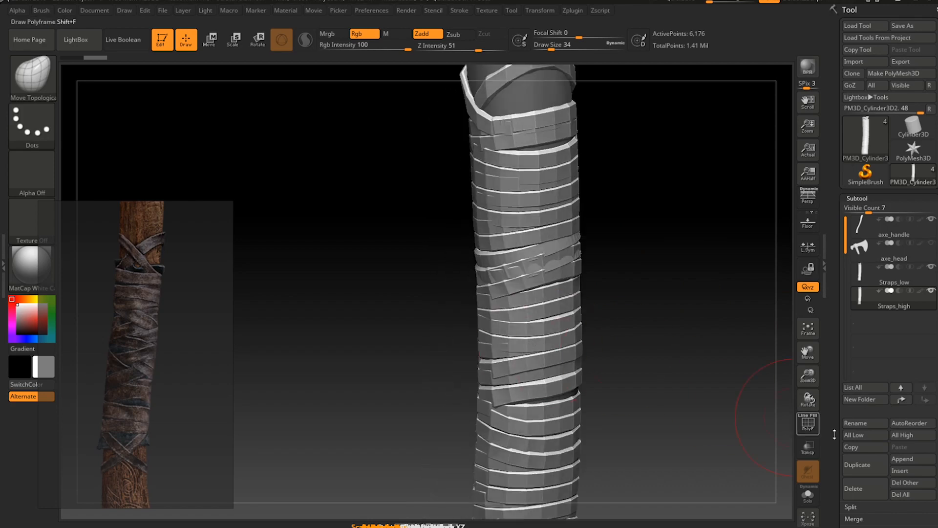
Divide the Straps_high geometry up to subdivision level 4.
left_click(861, 199)
left_click(861, 211)
left_click(866, 316)
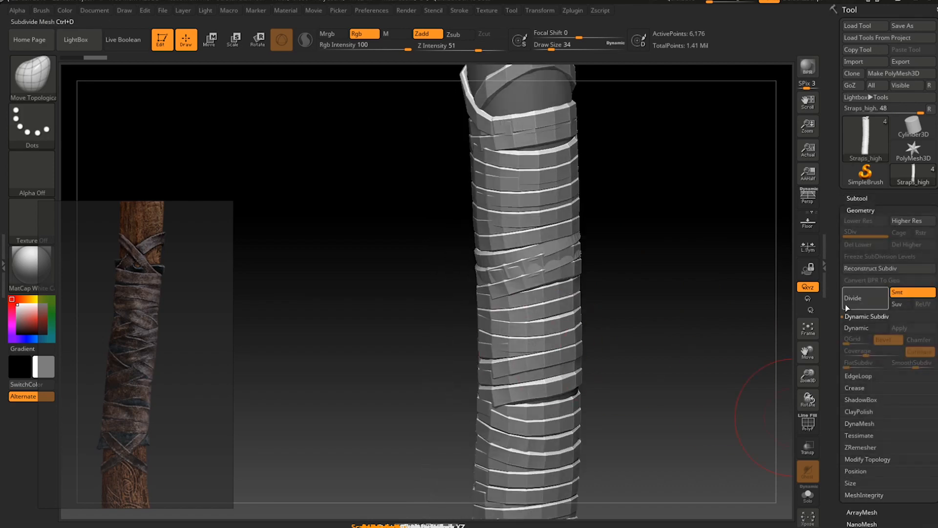
right_click_drag(721, 282, 676, 282)
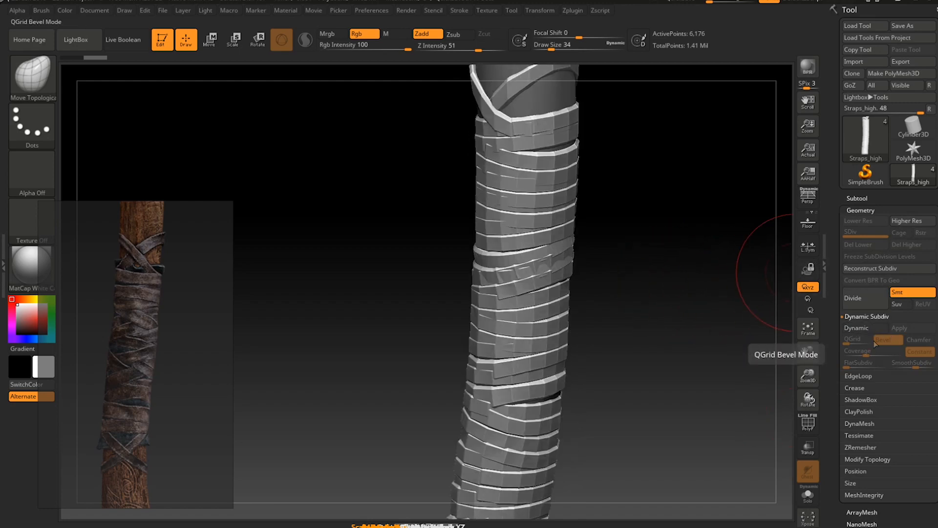
left_click(872, 297)
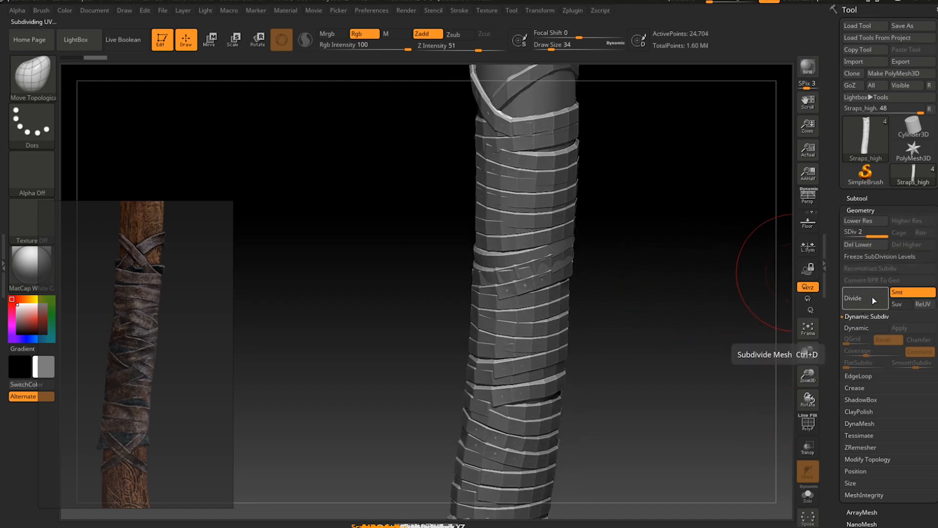
left_click(874, 300)
left_click(874, 300)
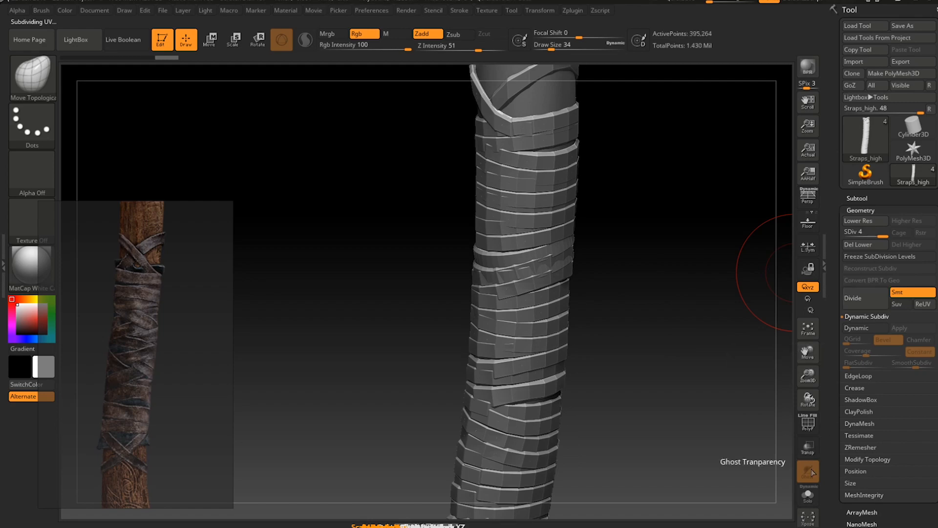
Isolate Straps_high, divide it to subdivision level 5, inspect the smoothed straps and show the other subtools again.
left_click(808, 494)
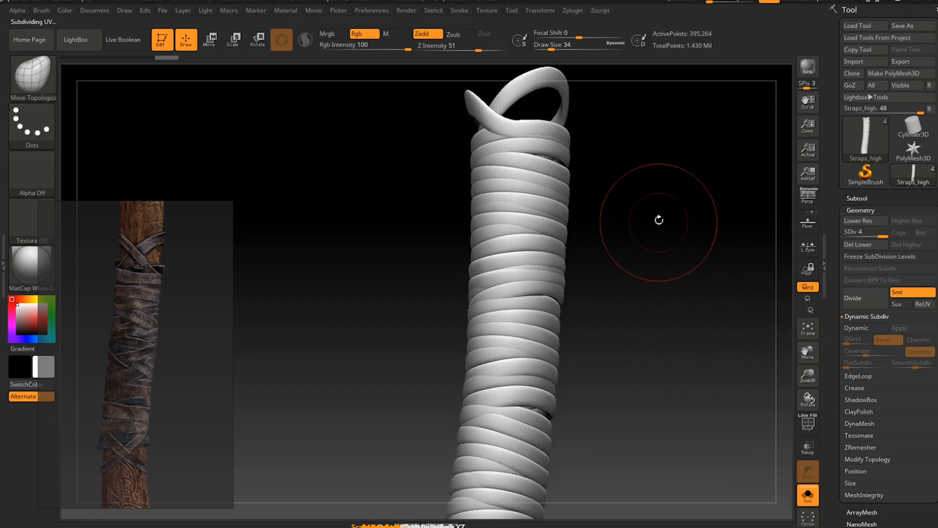
right_click_drag(659, 220, 652, 221)
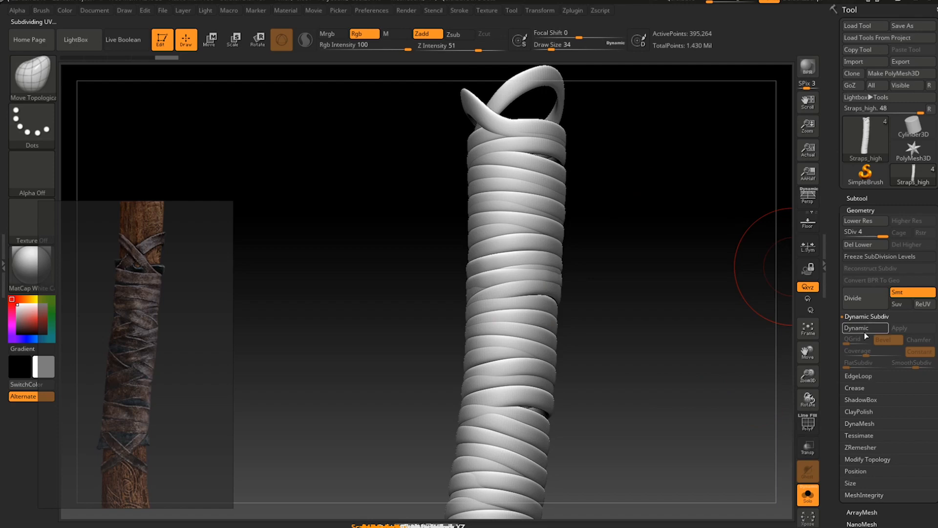
left_click(861, 298)
left_click_drag(688, 268, 624, 266)
right_click_drag(633, 295, 624, 268, "ctrl")
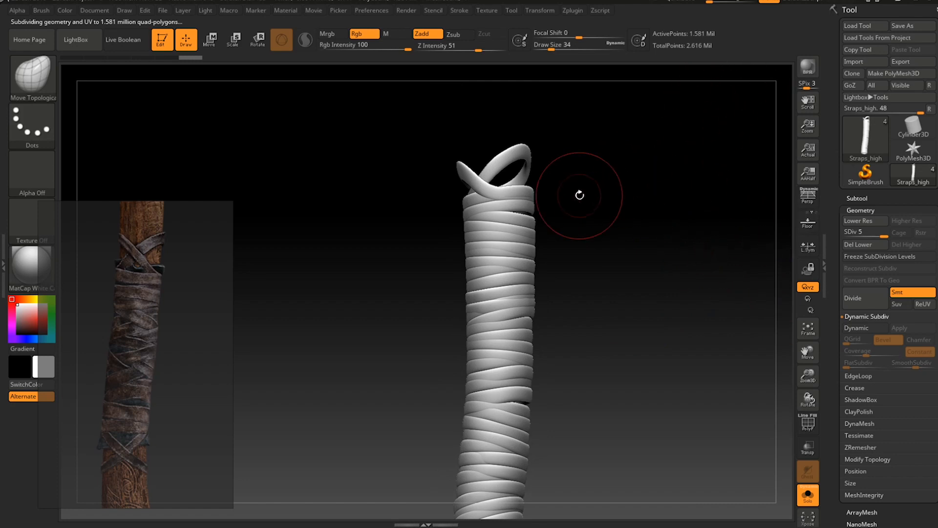
left_click_drag(580, 195, 770, 318)
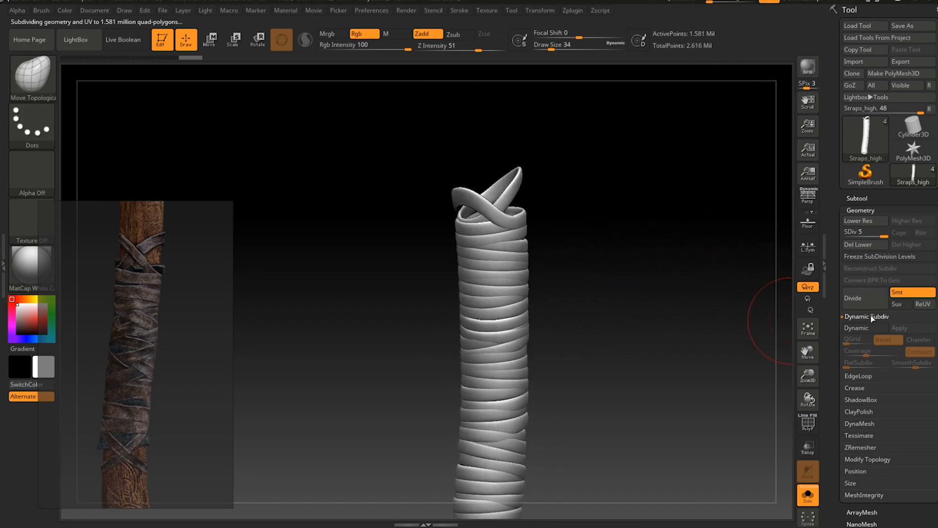
left_click(812, 487)
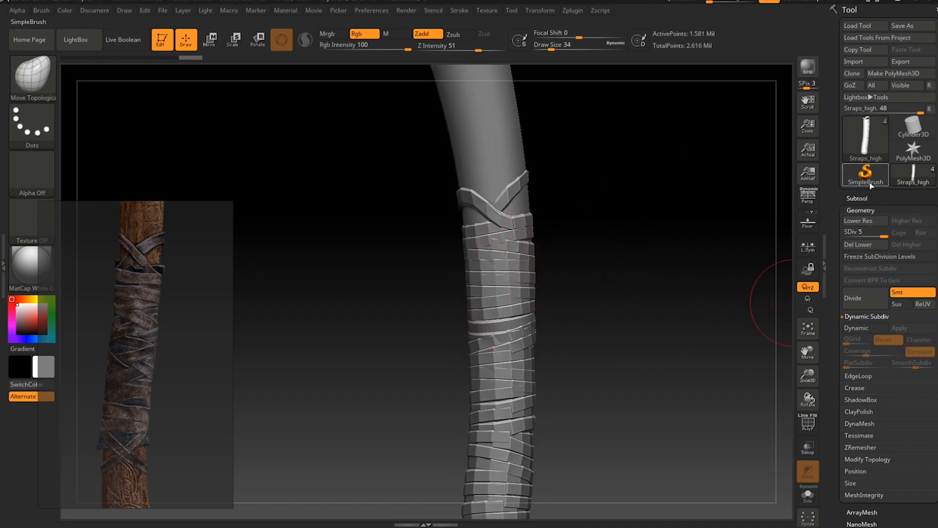
Make the Straps_low subtool active.
left_click(865, 198)
left_click(884, 270)
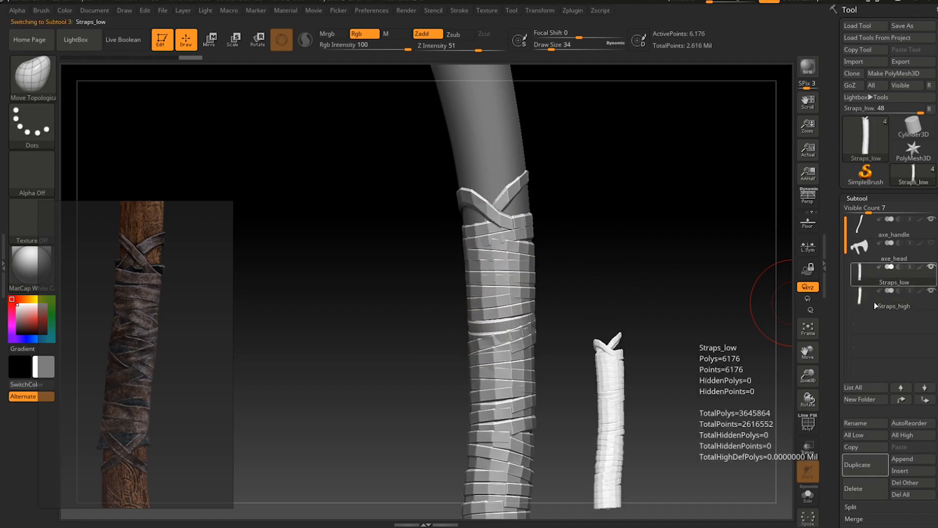
left_click_drag(843, 318, 832, 265)
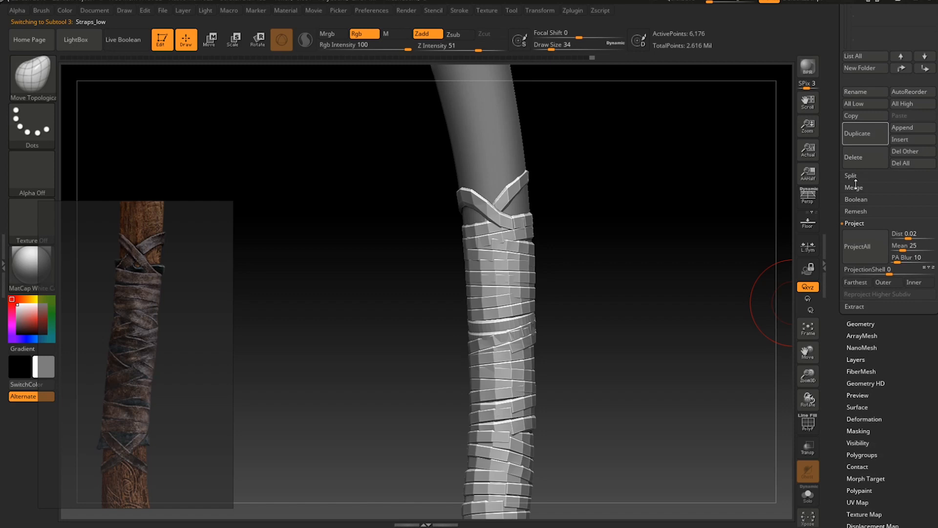
Try to shrink the Straps_low mesh with a negative Inflate deformation.
scroll(832, 315, "down", 5)
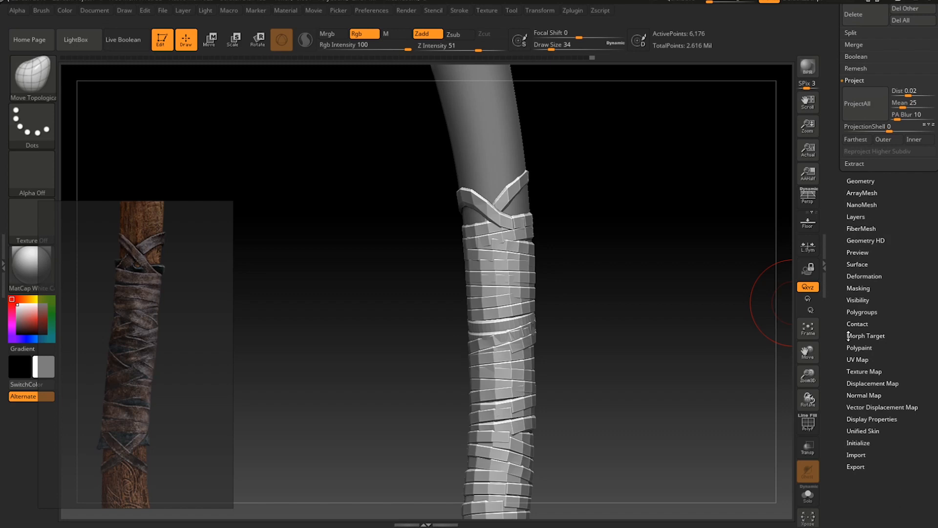
left_click(865, 276)
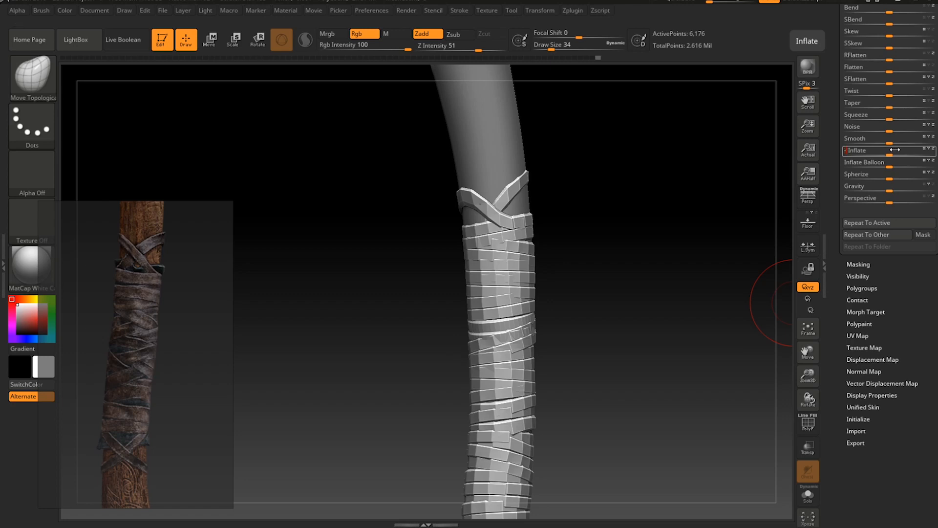
left_click_drag(895, 149, 895, 150)
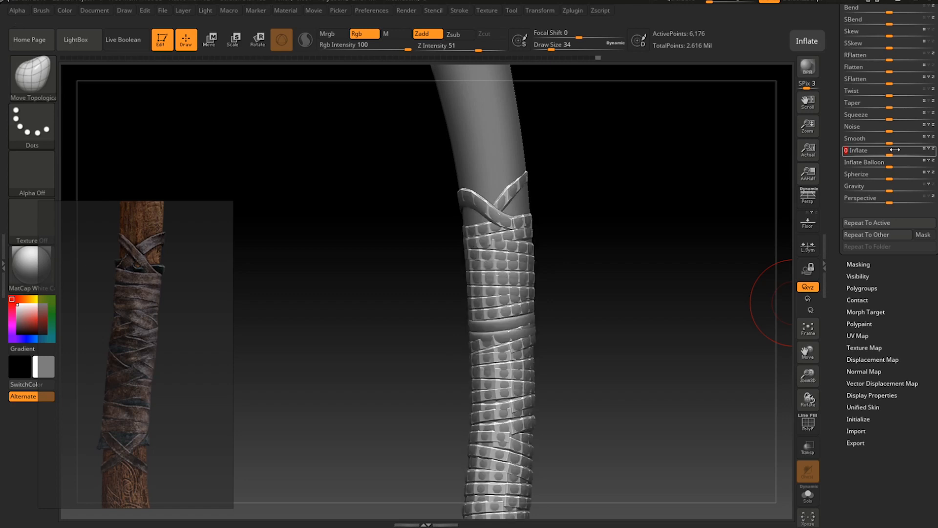
left_click_drag(895, 149, 895, 150)
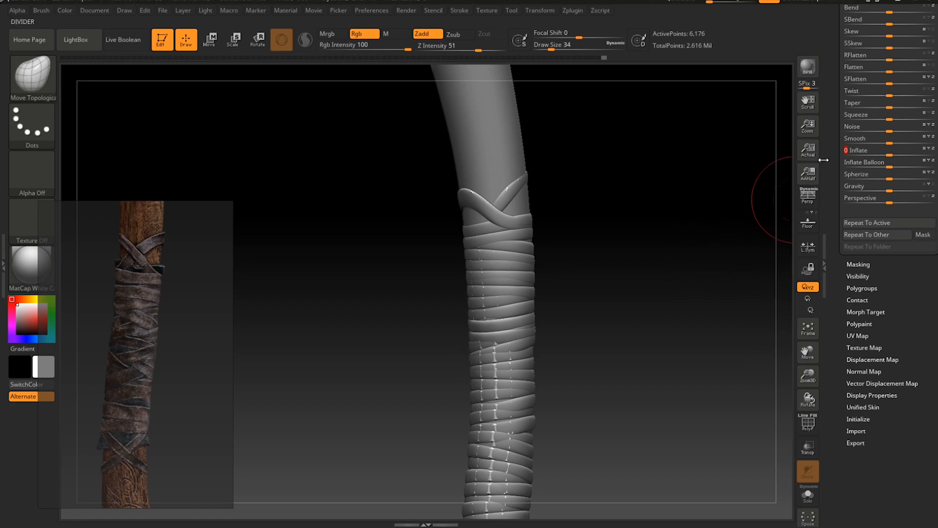
Hide the Straps_high subtool to check the shrunken Straps_low mesh, and undo its inflation.
scroll(845, 247, "up", 5)
scroll(845, 247, "up", 5)
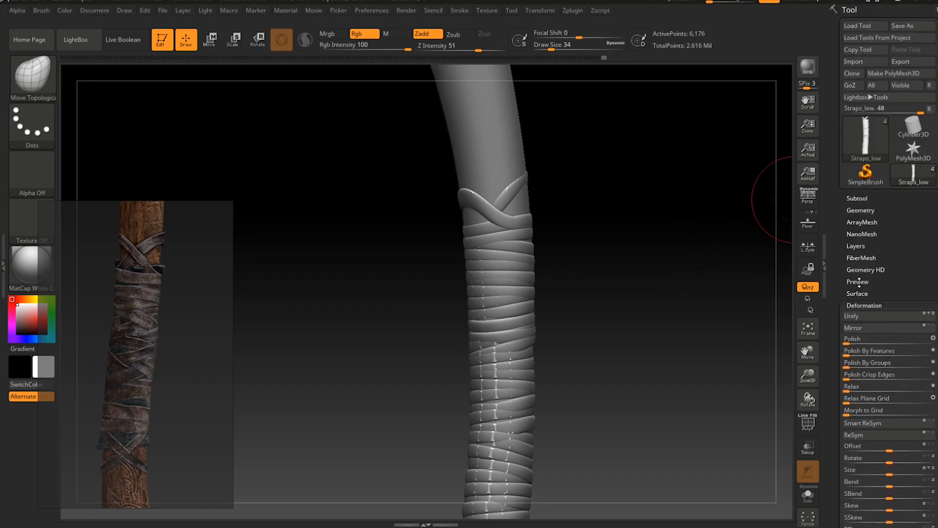
left_click(865, 202)
left_click(931, 292)
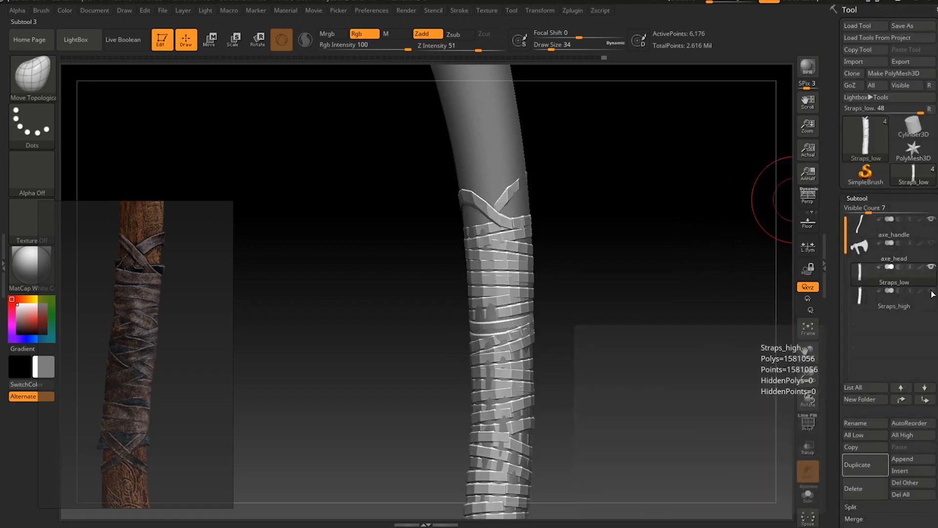
left_click_drag(762, 296, 597, 248)
left_click_drag(534, 245, 541, 284)
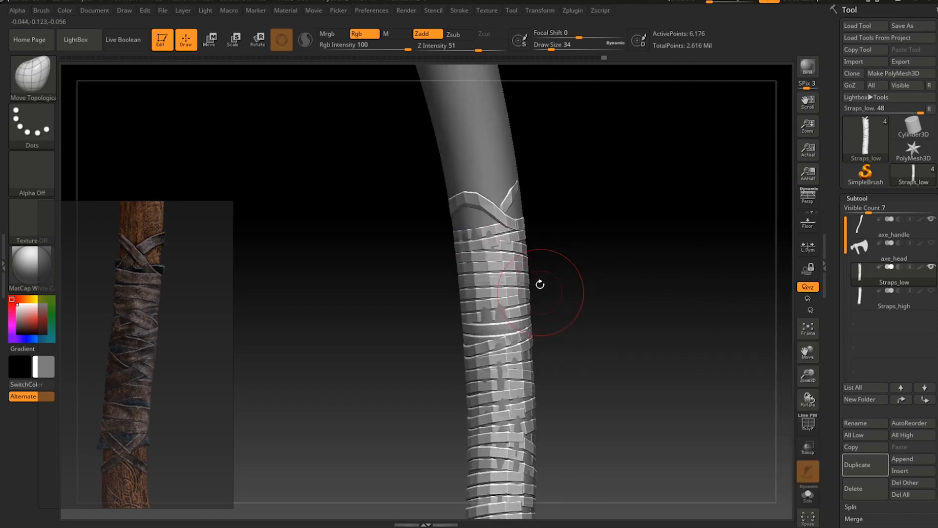
key("ctrl")
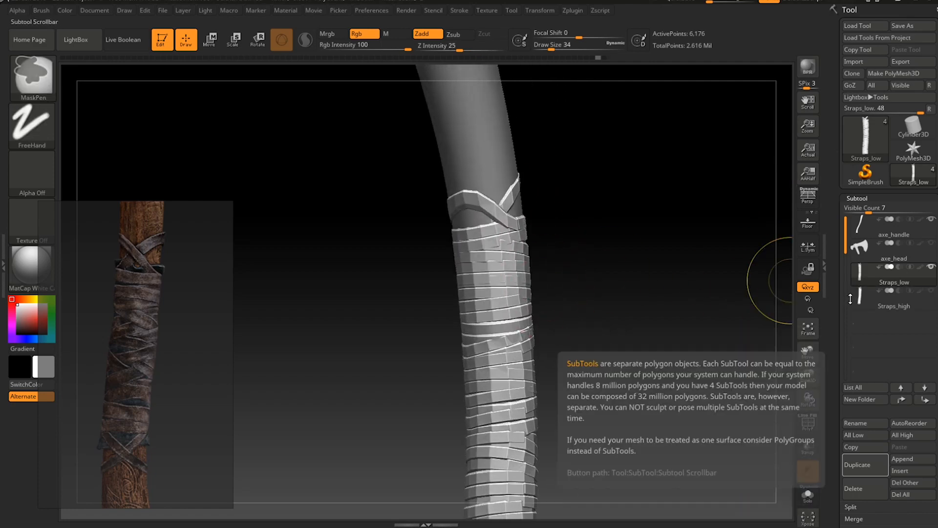
Make Straps_high the active subtool and inflate its mesh by 1 with the Inflate deformation.
mouse_move(927, 292)
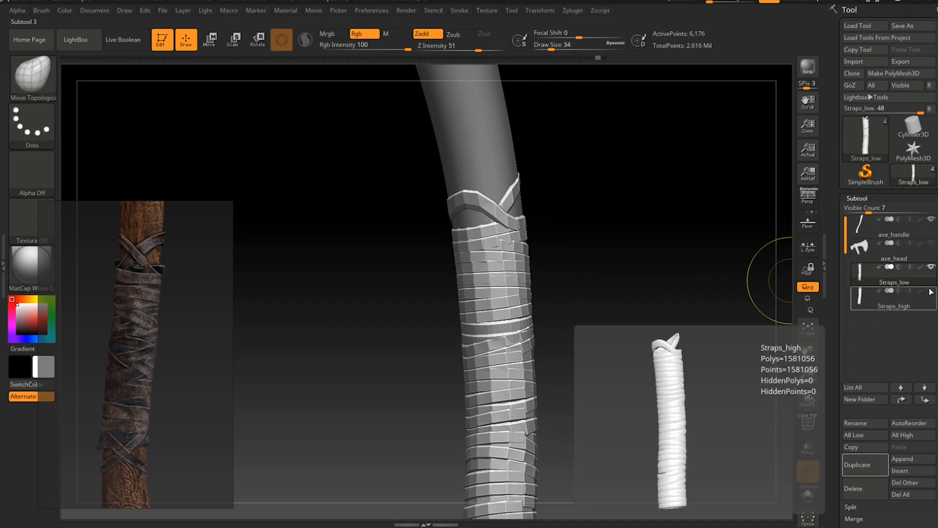
left_click(910, 298)
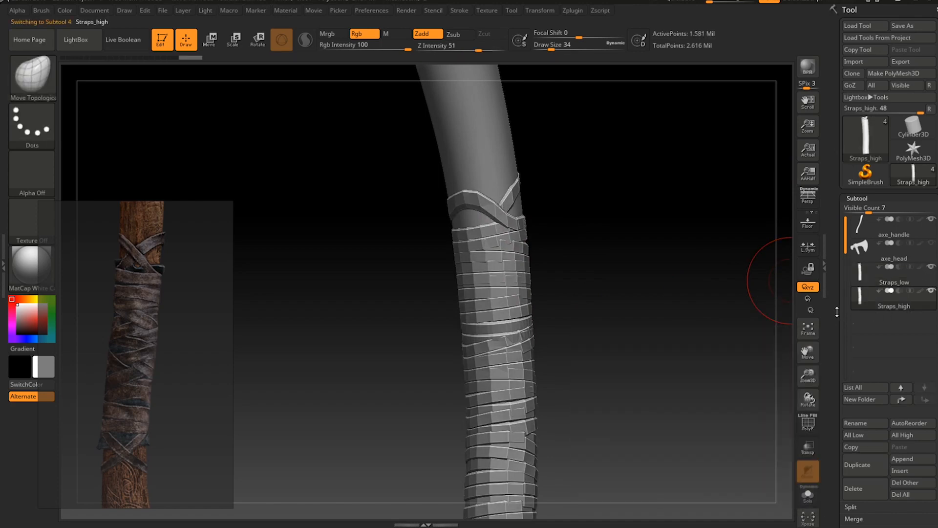
scroll(837, 312, "down", 10)
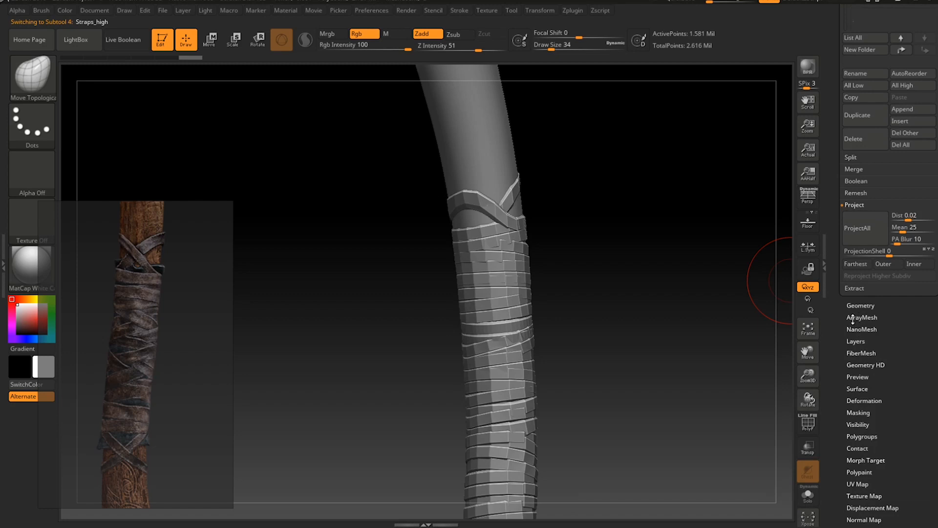
left_click(862, 401)
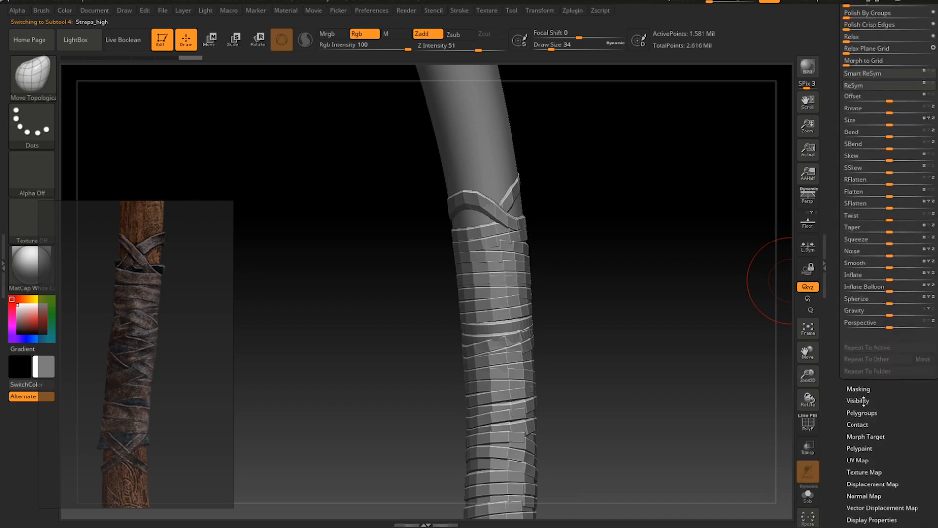
left_click(886, 277)
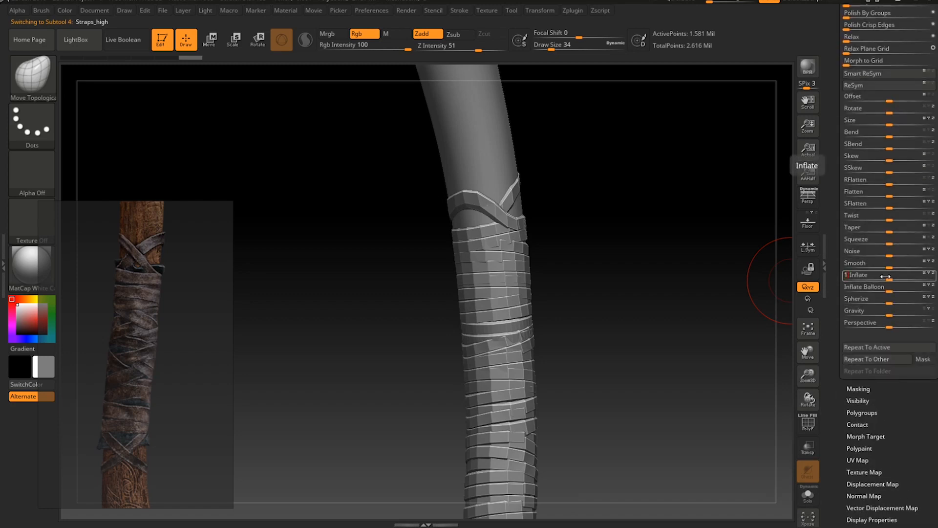
left_click_drag(886, 277, 886, 277)
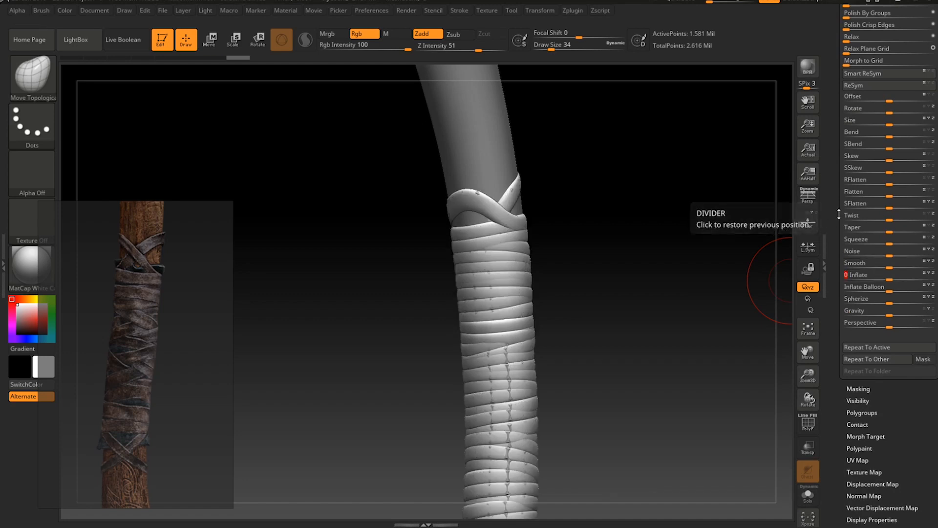
Isolate Straps_high to examine its inflated wraps, and bring the other subtools back into view.
scroll(838, 298, "up", 5)
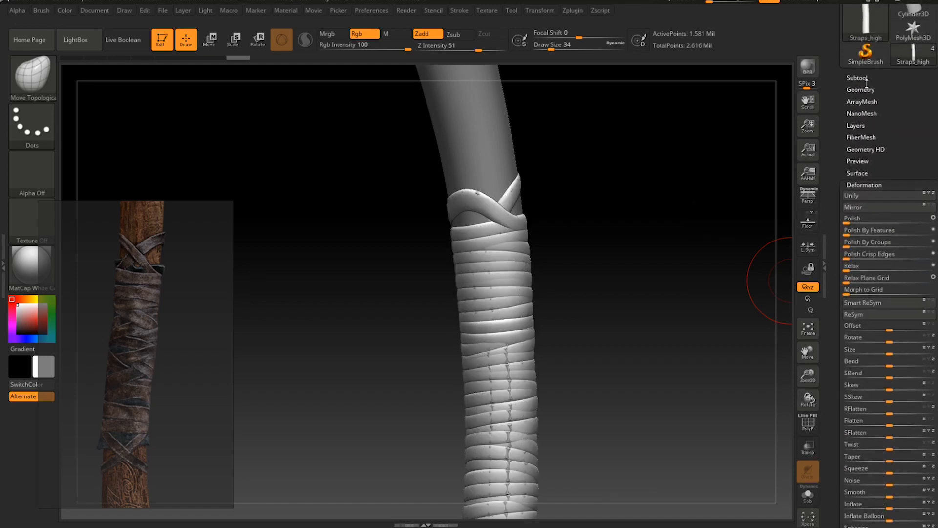
left_click(867, 77)
right_click_drag(593, 258, 675, 258, "ctrl")
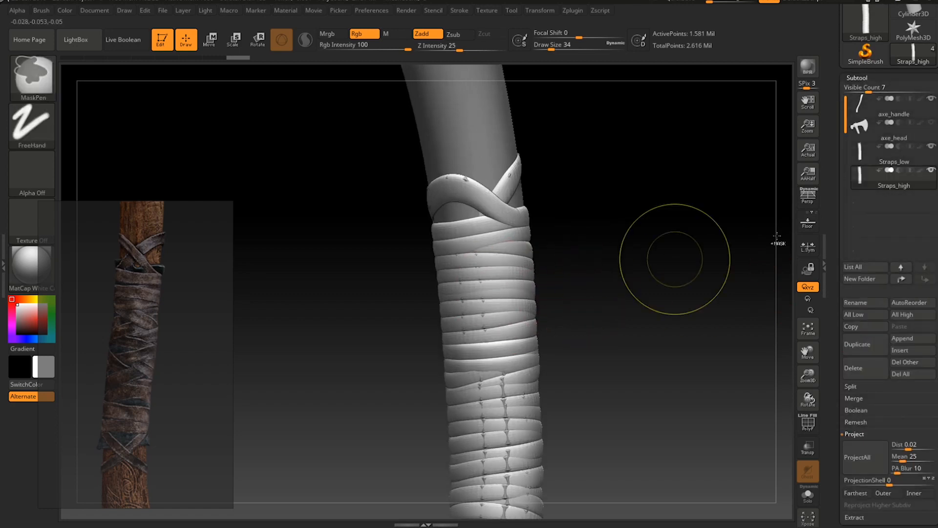
left_click(807, 494)
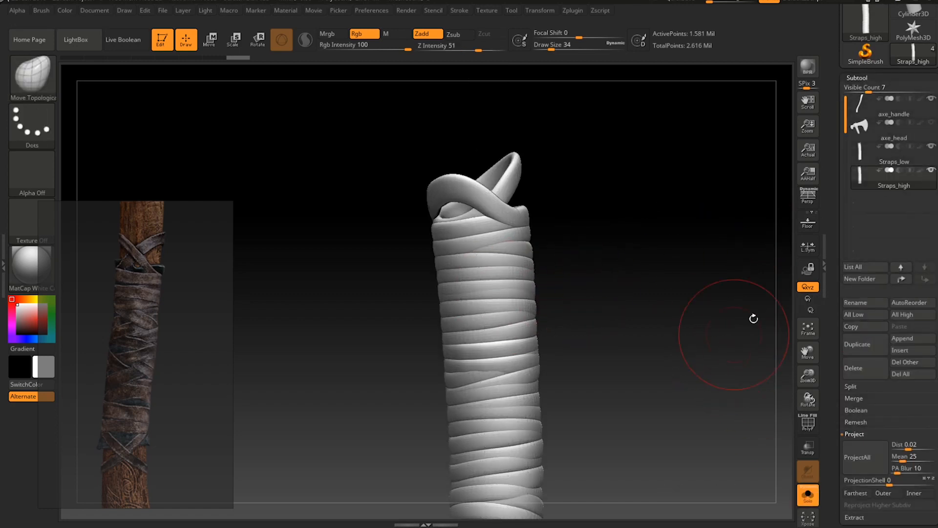
mouse_move(911, 167)
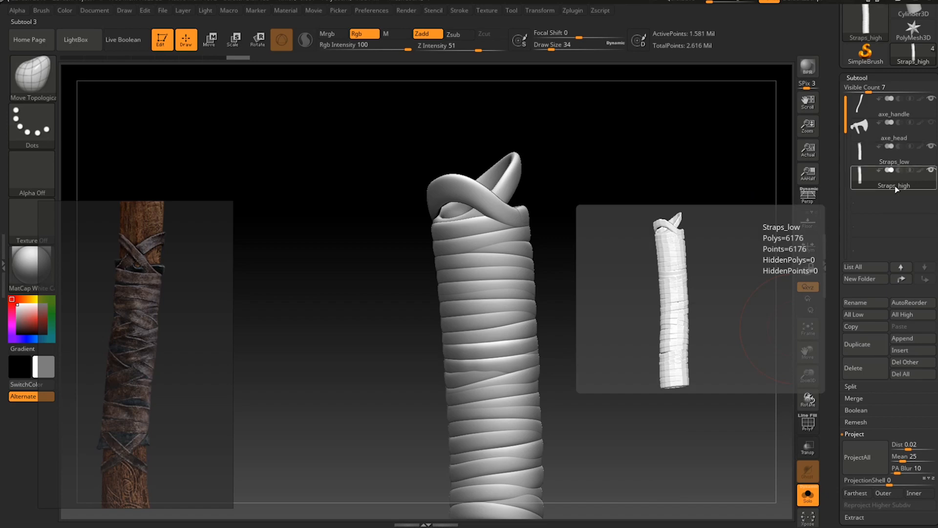
left_click(817, 502)
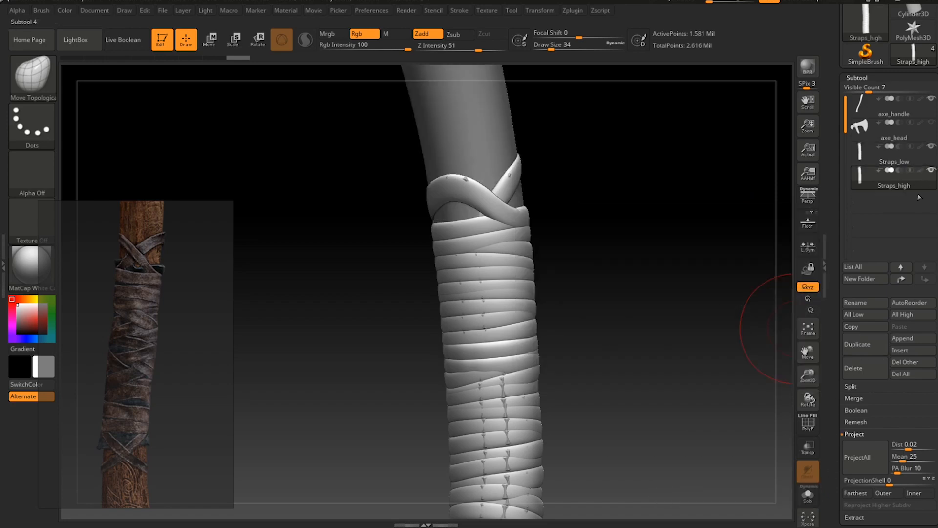
Hide the axe_handle subtool and inspect how the inflated high straps cover the low-poly straps.
mouse_move(893, 136)
left_click_drag(675, 191, 610, 189)
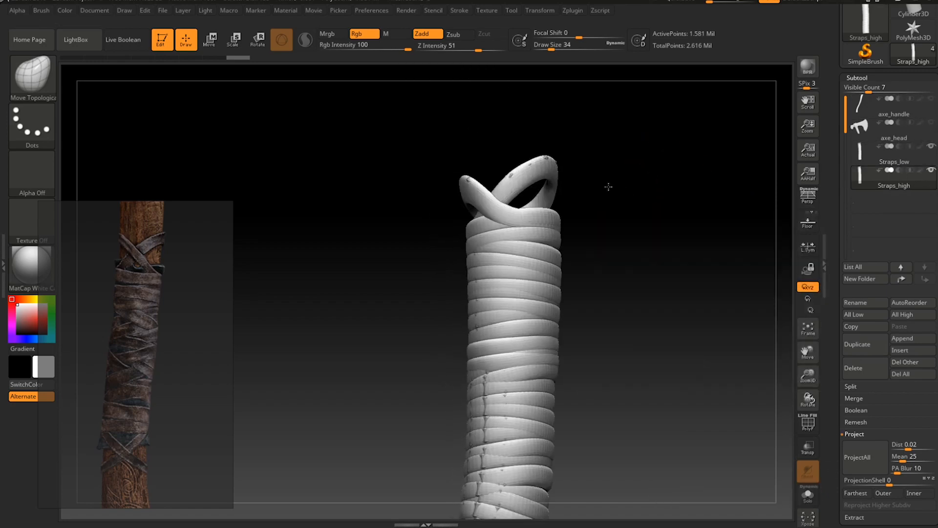
mouse_move(617, 198)
right_mouse_down("ctrl")
mouse_move(624, 224)
mouse_move(629, 208)
right_mouse_up("ctrl")
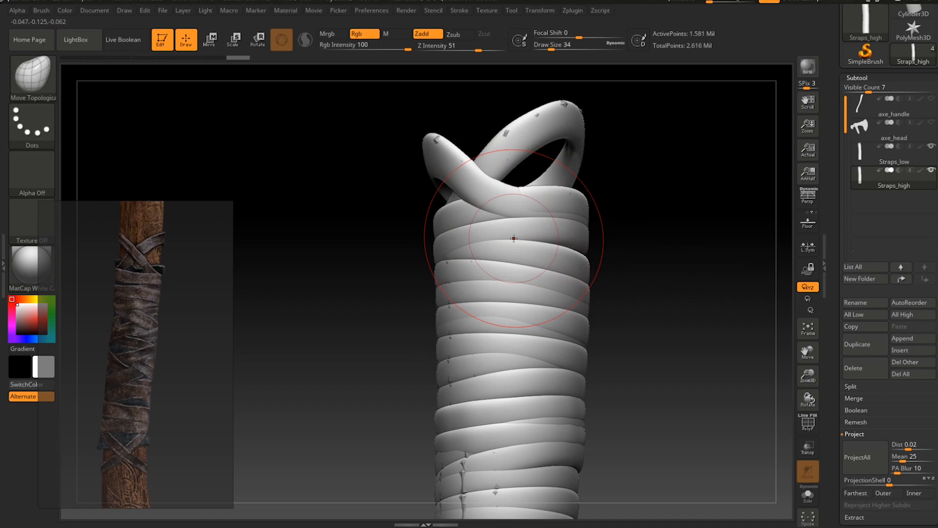
right_click_drag(514, 238, 528, 215)
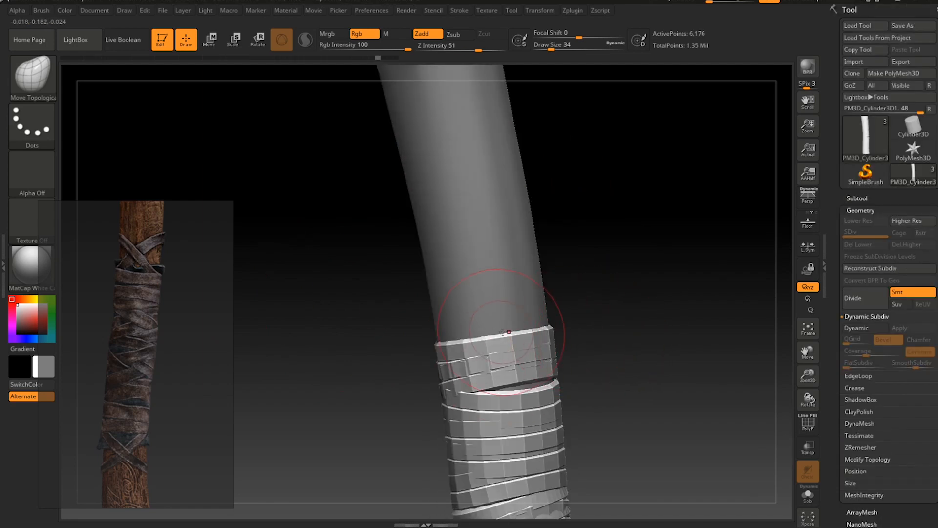
Pull the topmost strap upward with Move Topological into an angled arch across the front of the handle.
mouse_move(508, 335)
left_mouse_down()
mouse_move(503, 294)
mouse_move(540, 300)
left_mouse_up()
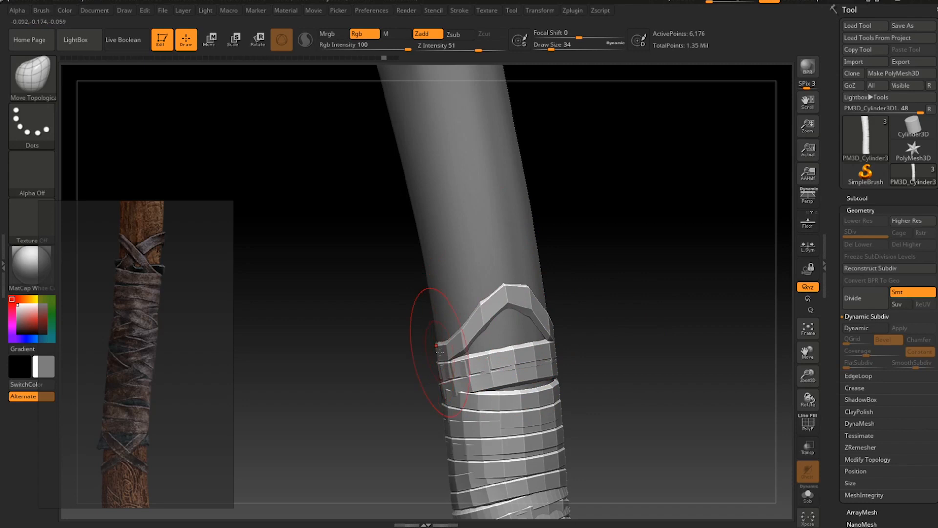
left_click_drag(459, 345, 450, 325)
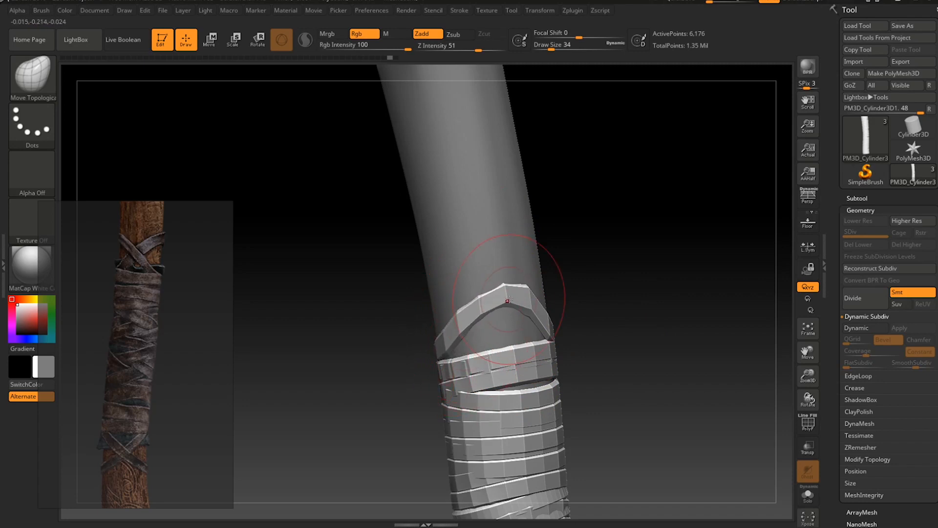
mouse_move(526, 324)
left_mouse_down()
mouse_move(533, 310)
mouse_move(495, 324)
left_mouse_up()
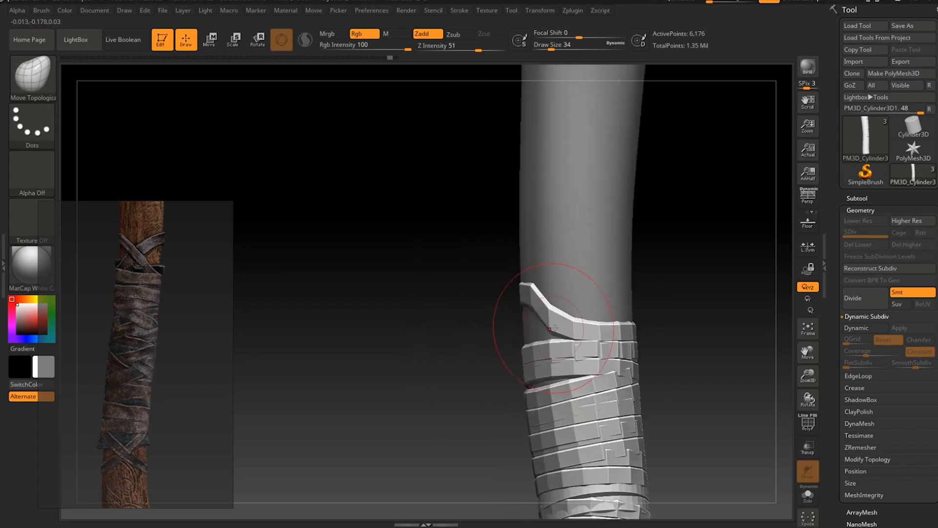
mouse_move(554, 328)
left_mouse_down()
mouse_move(564, 310)
mouse_move(552, 288)
mouse_move(567, 305)
left_mouse_up()
left_click_drag(447, 307, 519, 314)
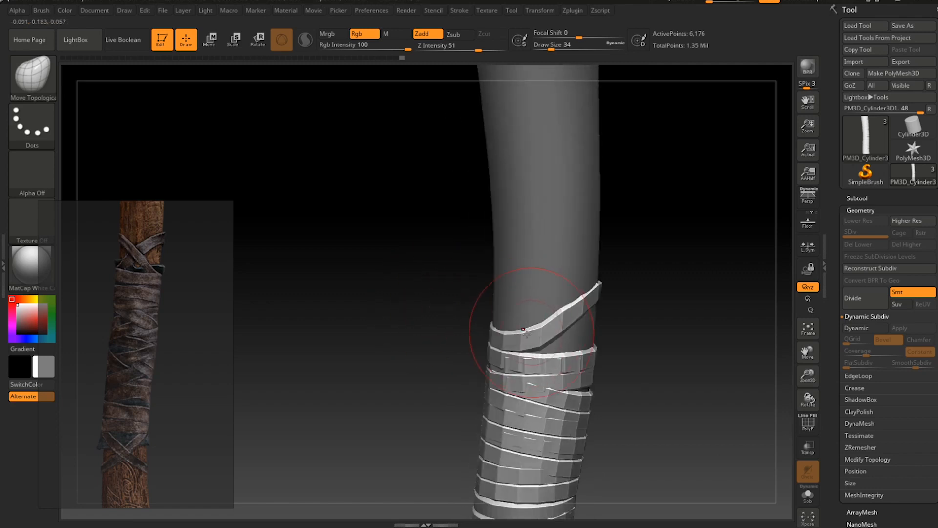
Reshape the topmost strap around the back of the handle so it tucks behind the band beneath it.
mouse_move(457, 318)
left_mouse_down()
mouse_move(537, 339)
mouse_move(529, 350)
mouse_move(497, 336)
left_mouse_up()
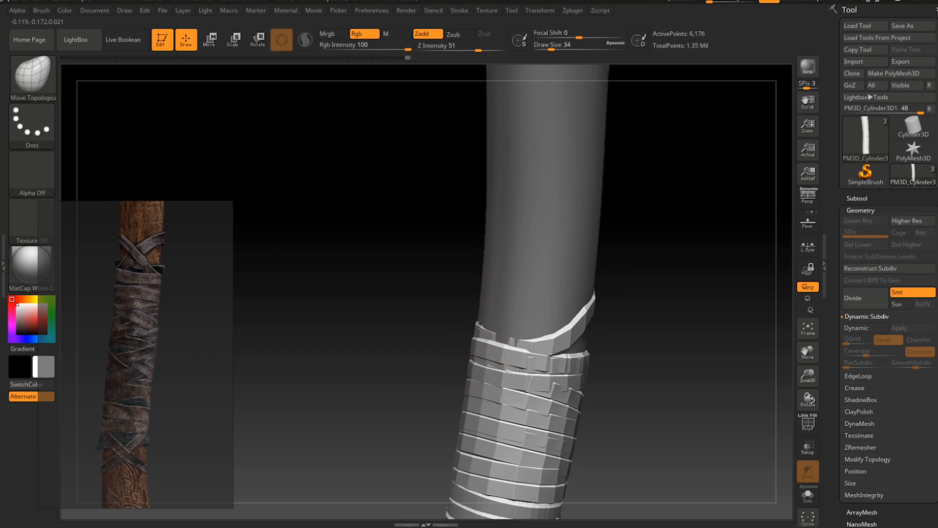
mouse_move(435, 317)
left_mouse_down()
mouse_move(488, 329)
mouse_move(468, 319)
mouse_move(498, 338)
mouse_move(522, 329)
left_mouse_up()
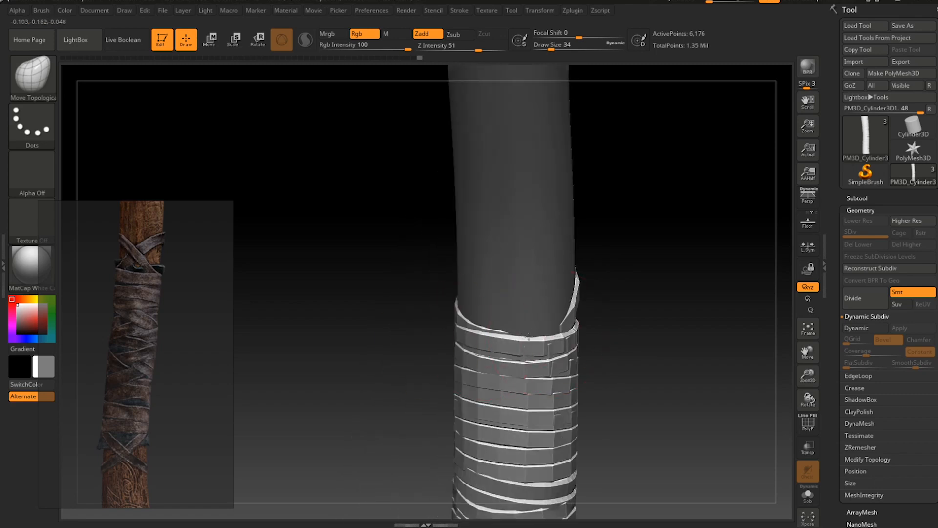
left_click_drag(497, 336, 487, 325)
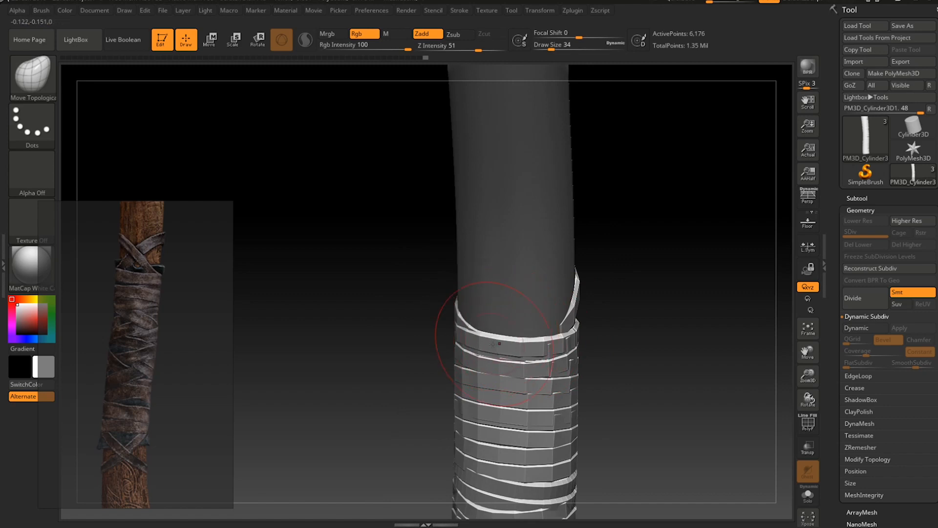
Reshape the band just beneath the topmost strap so it rises slightly around the side and back of the handle.
left_click_drag(474, 326, 520, 338)
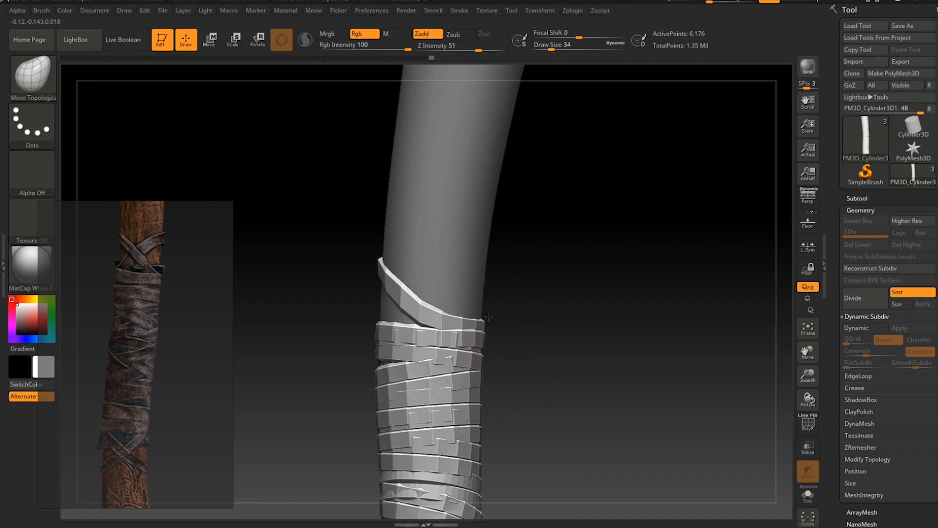
left_click_drag(535, 335, 493, 348)
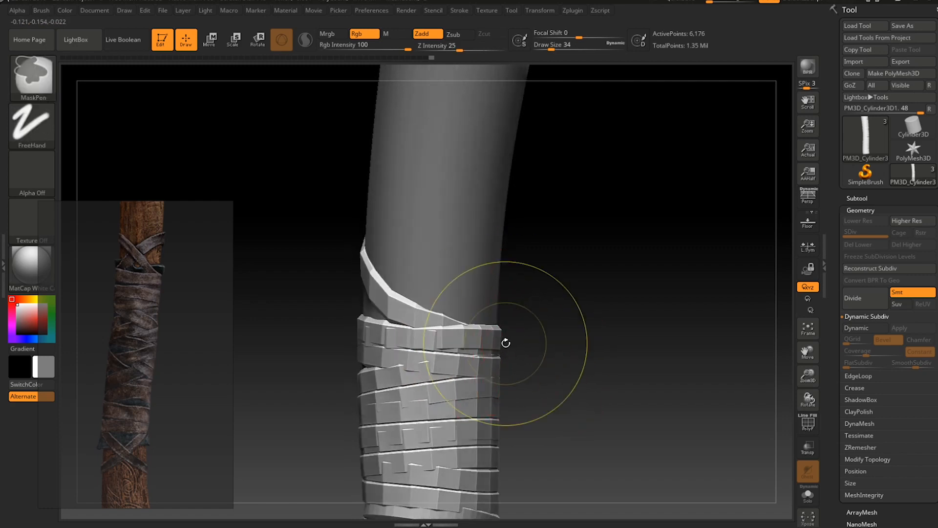
left_click_drag(516, 332, 482, 341)
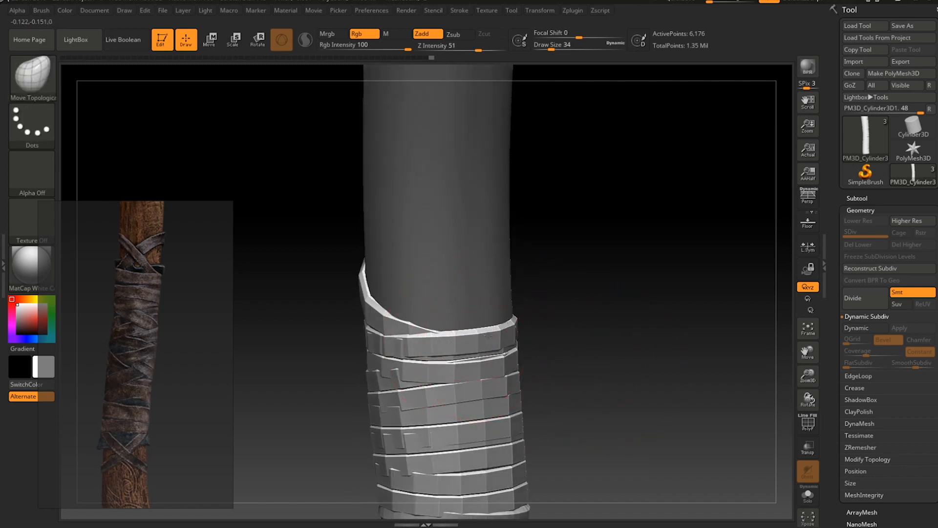
key("ctrl")
Try to pull the second band upward into an arch without isolating it from the neighbouring wraps, and undo the attempt.
left_click_drag(477, 337, 467, 290)
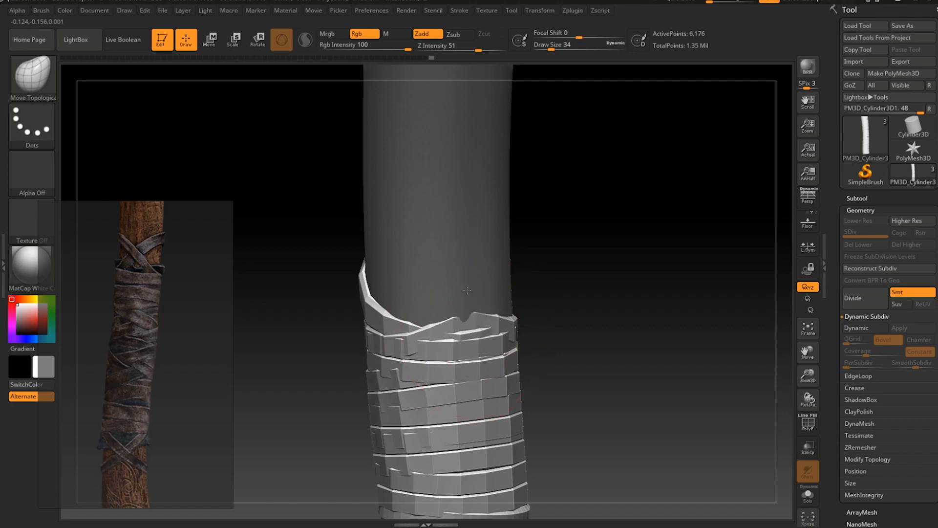
mouse_move(470, 293)
right_mouse_down()
mouse_move(484, 315)
mouse_move(479, 300)
right_mouse_up()
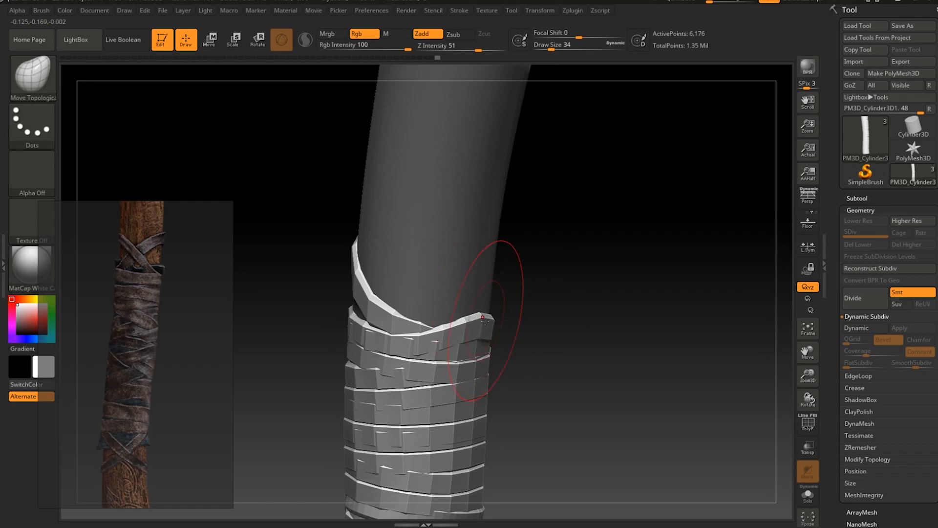
mouse_move(489, 324)
left_mouse_down()
mouse_move(499, 327)
mouse_move(449, 312)
mouse_move(451, 295)
mouse_move(488, 291)
left_mouse_up()
right_click_drag(488, 290, 467, 305)
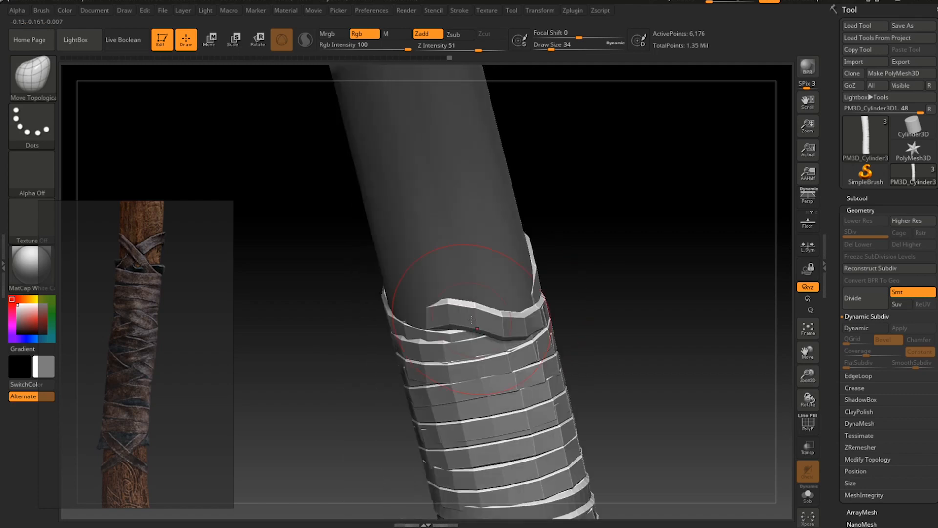
key("ctrl")
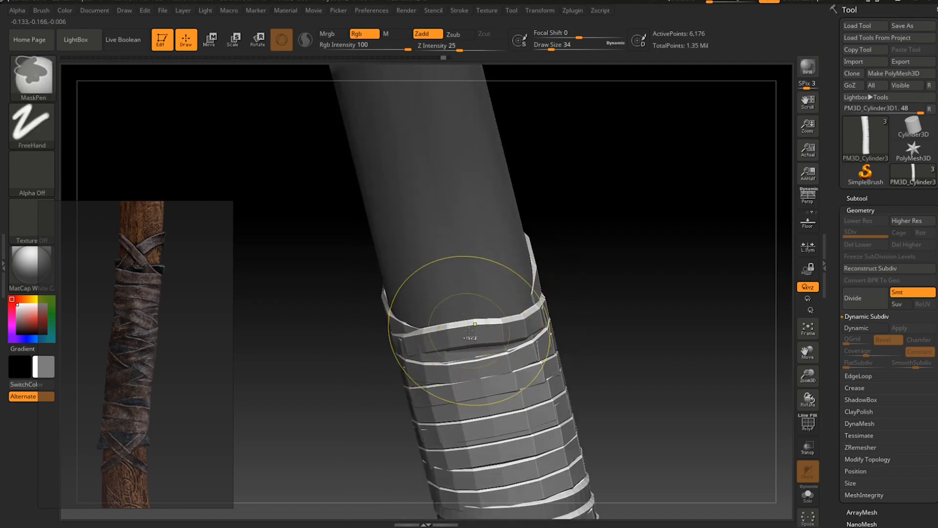
left_click_drag(468, 331, 570, 297, "ctrl")
key("ctrl+z")
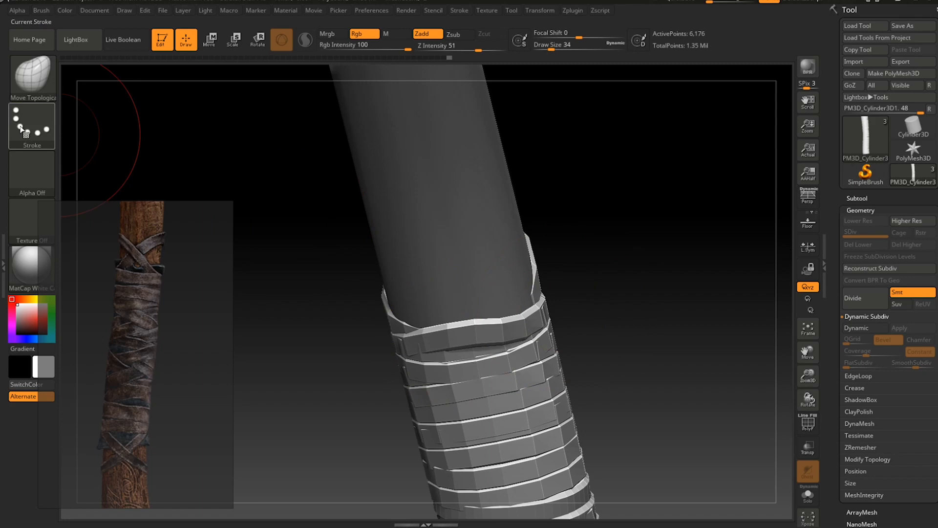
Isolate the second band from the top with the TransposeSmart brush by masking all the other straps.
left_click(33, 79)
left_click(32, 78)
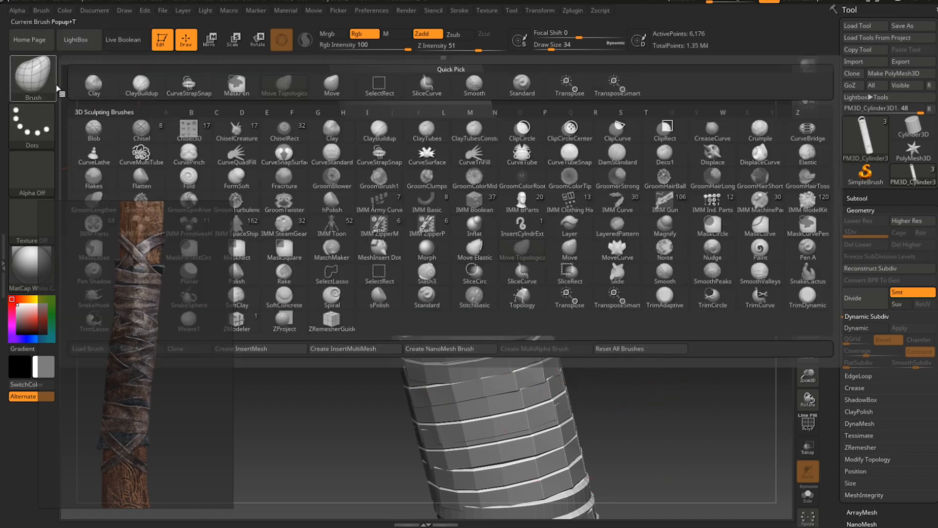
left_click(618, 297)
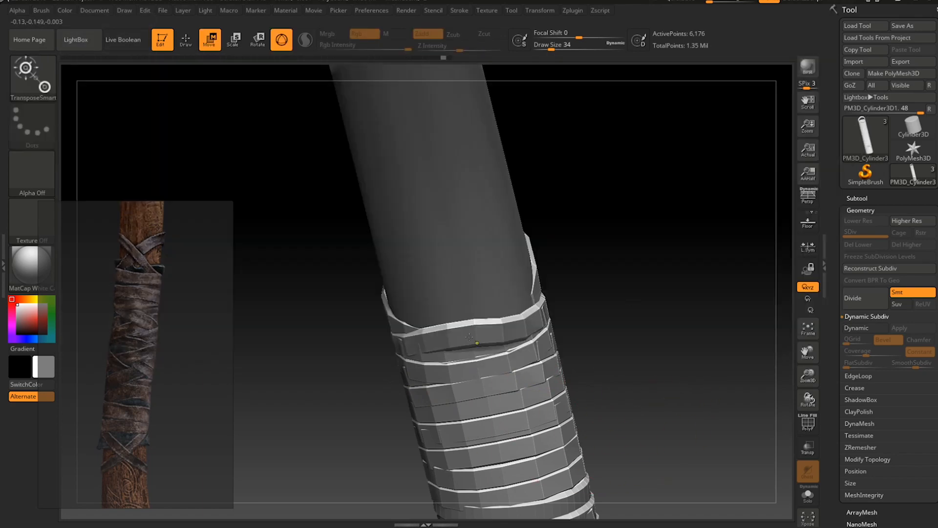
left_click(469, 338)
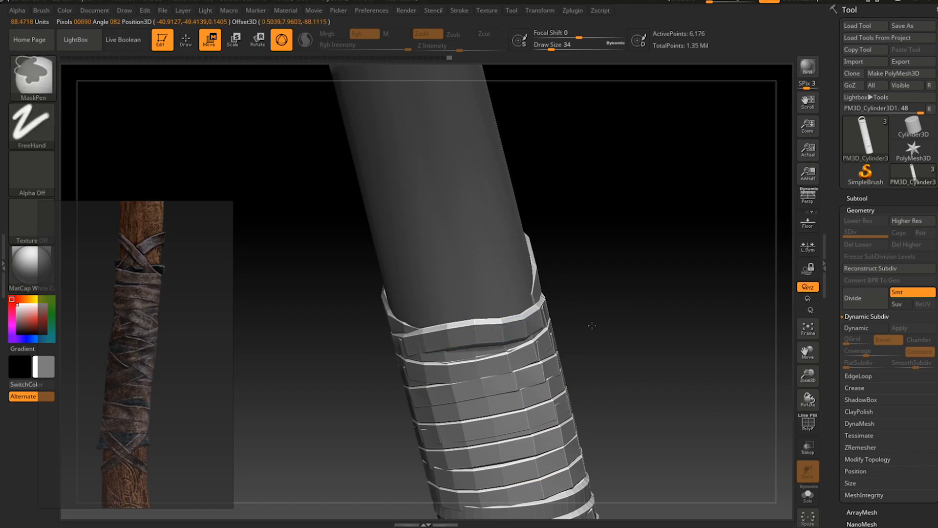
left_click_drag(533, 324, 831, 226)
key("ctrl+z")
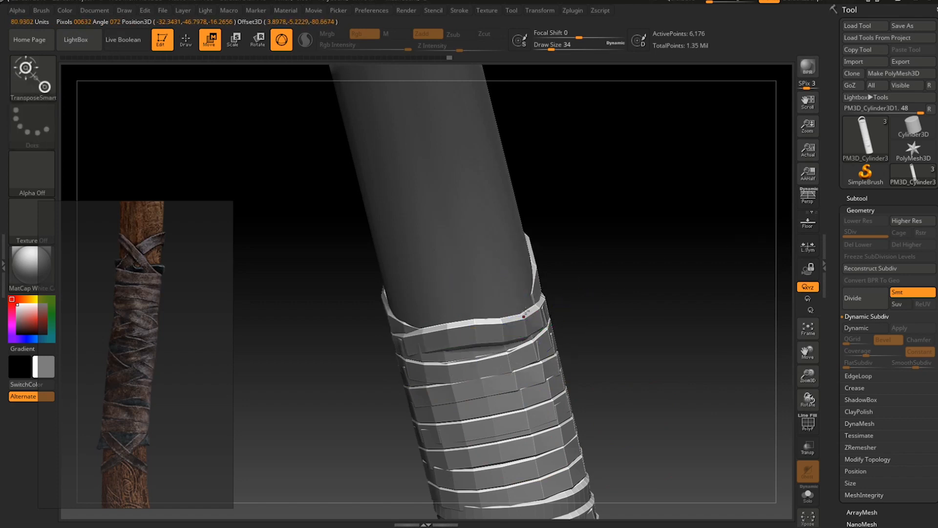
right_click_drag(526, 314, 565, 324)
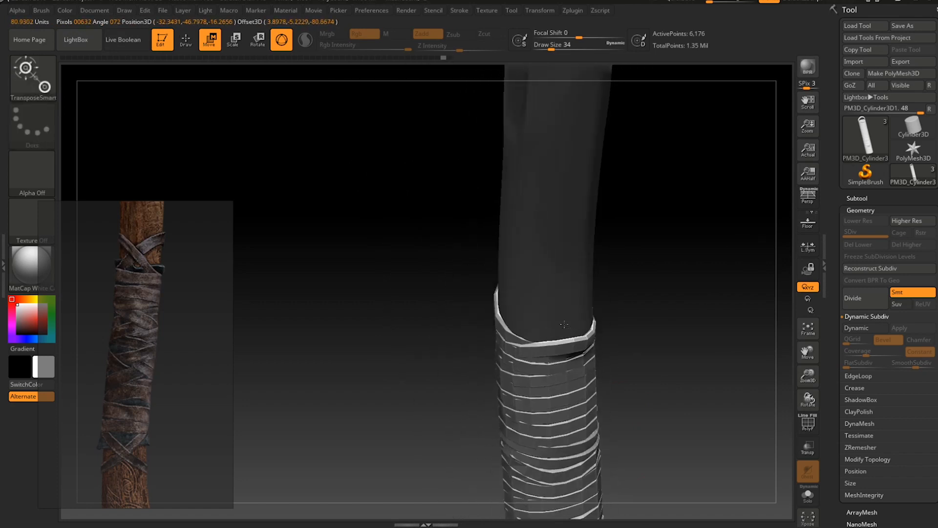
left_click(576, 335)
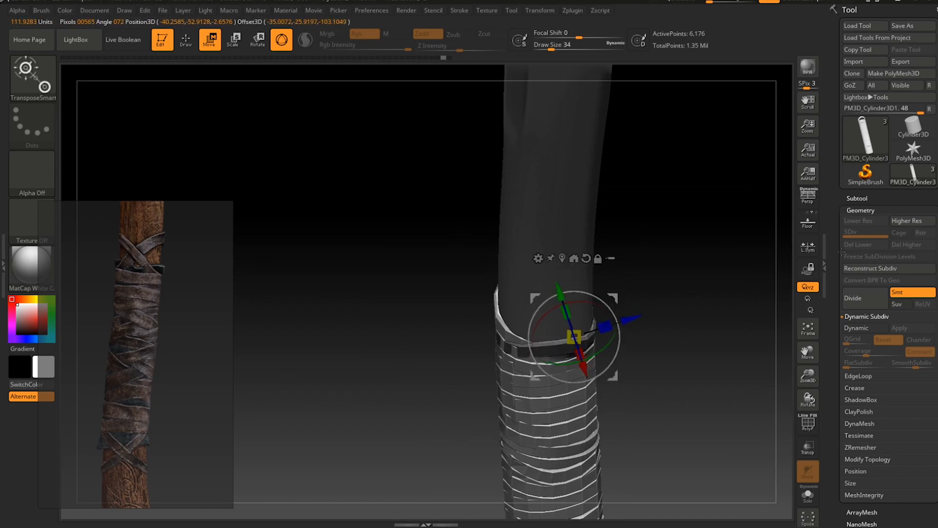
left_click(715, 286, "ctrl")
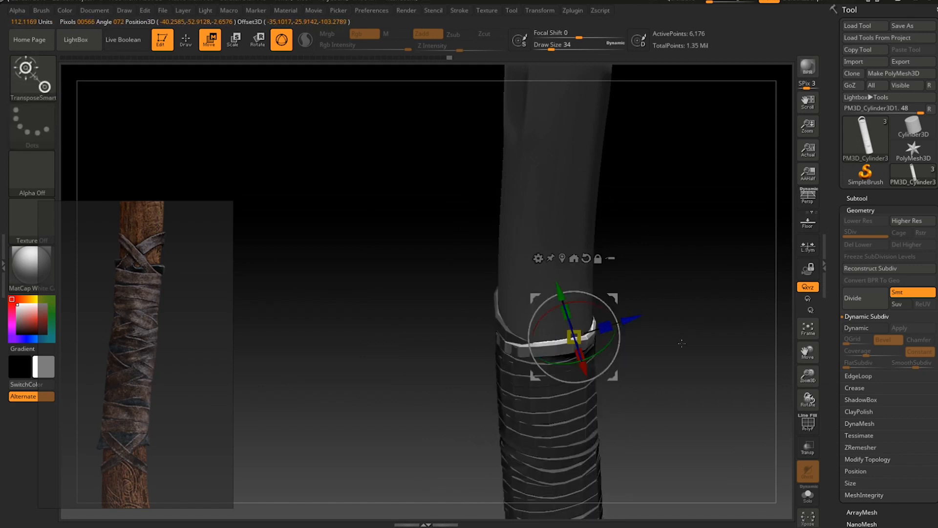
right_click_drag(681, 342, 685, 315)
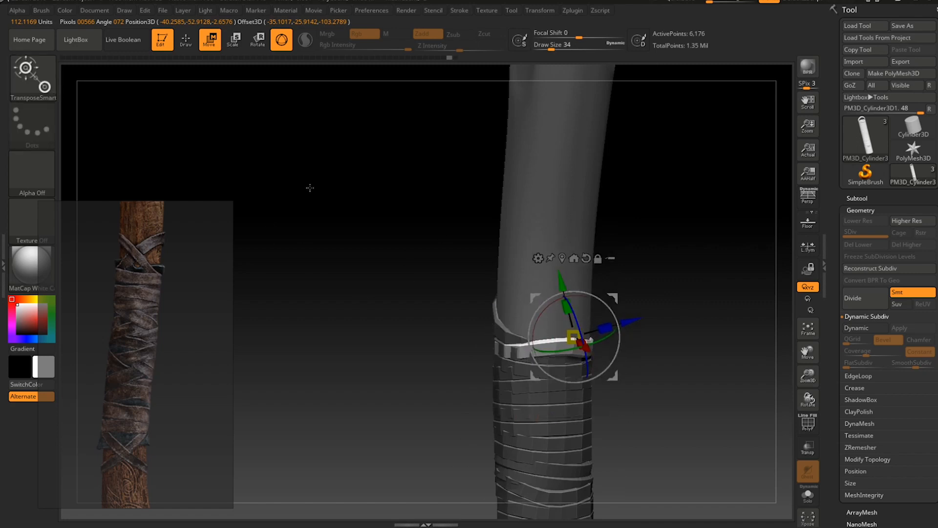
Pull the unmasked second band upward with Move Topological so it slants across the topmost strap.
key("b")
key("m")
key("t")
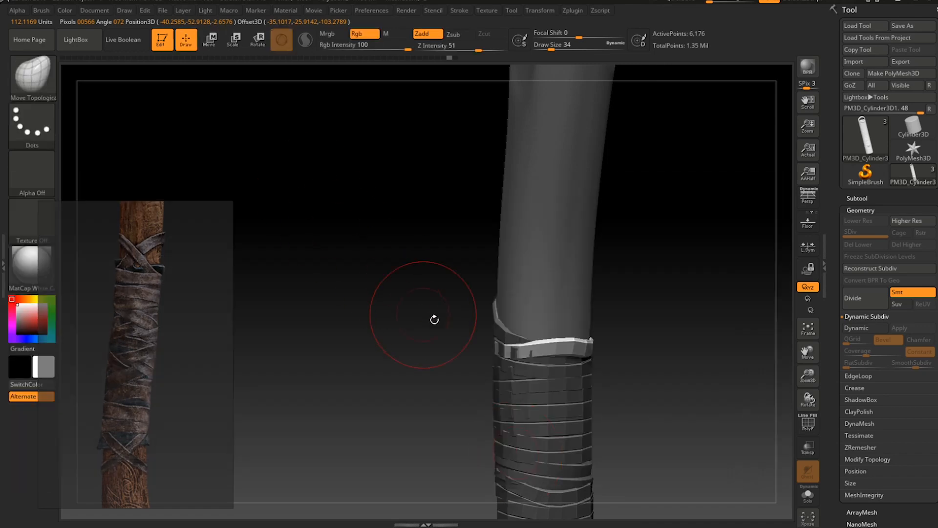
mouse_move(566, 343)
left_mouse_down()
mouse_move(553, 339)
mouse_move(542, 313)
mouse_move(569, 333)
left_mouse_up()
mouse_move(555, 333)
right_mouse_down()
mouse_move(561, 353)
mouse_move(531, 342)
right_mouse_up()
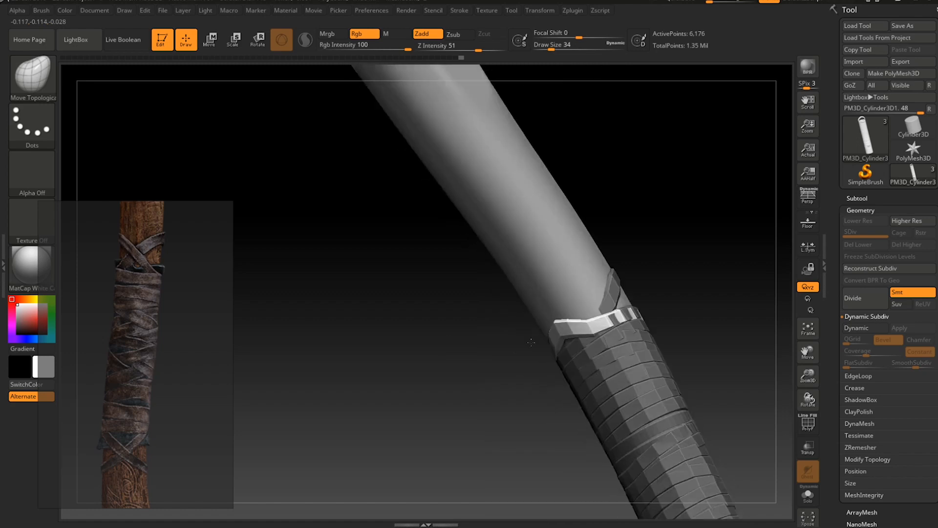
mouse_move(587, 322)
left_mouse_down()
mouse_move(577, 302)
mouse_move(547, 308)
left_mouse_up()
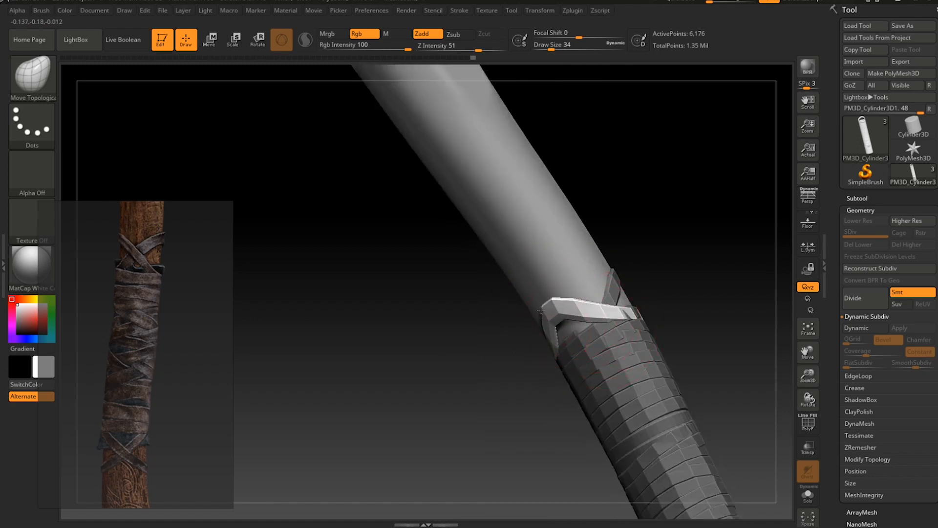
Widen and round the raised part of the second band into an even arch around the handle.
right_click_drag(545, 310, 552, 364)
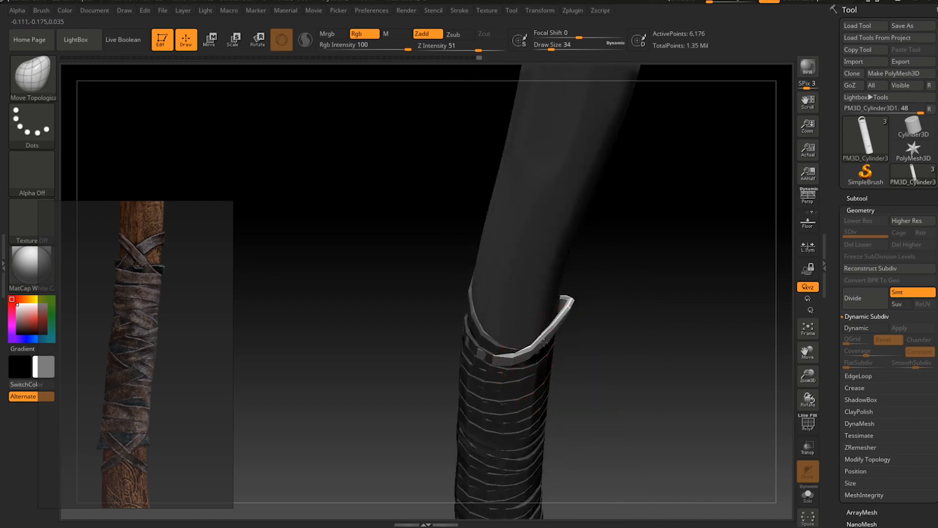
right_click_drag(540, 346, 572, 342)
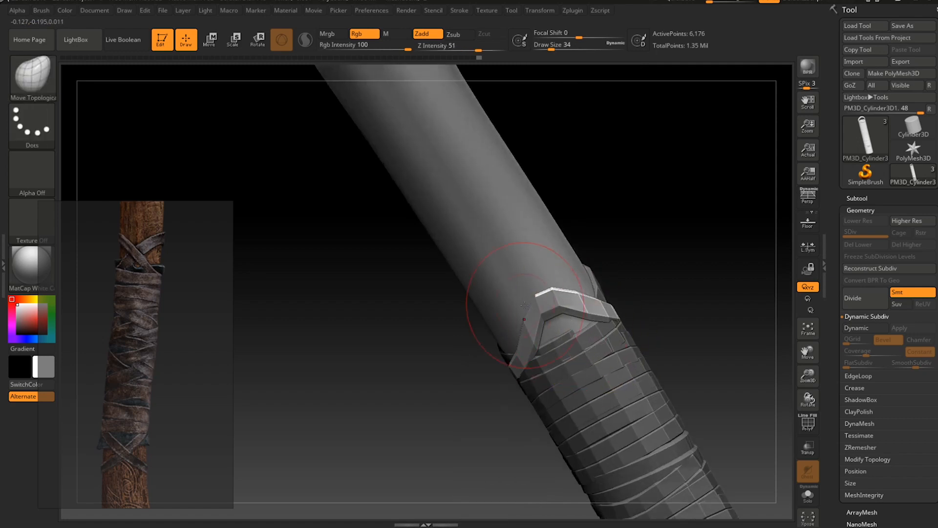
mouse_move(533, 313)
left_mouse_down()
mouse_move(524, 306)
mouse_move(514, 324)
left_mouse_up()
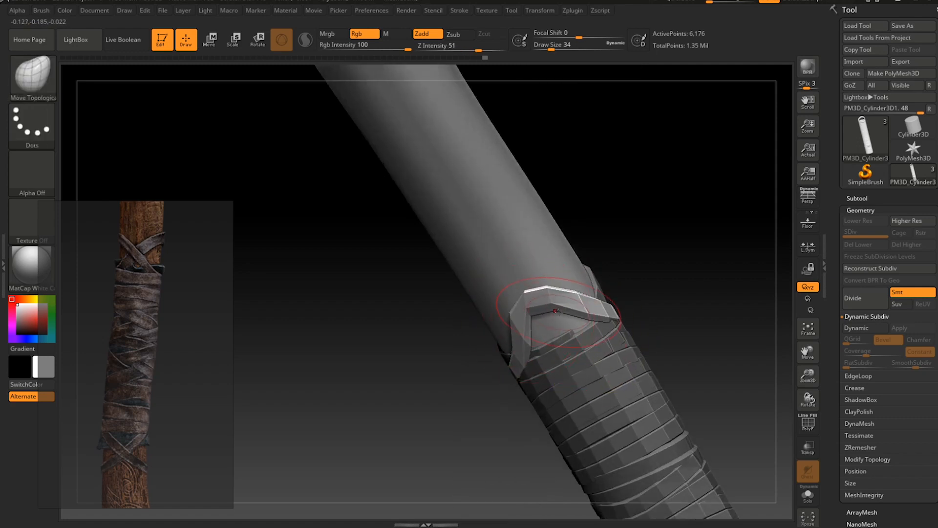
left_click_drag(569, 294, 569, 283)
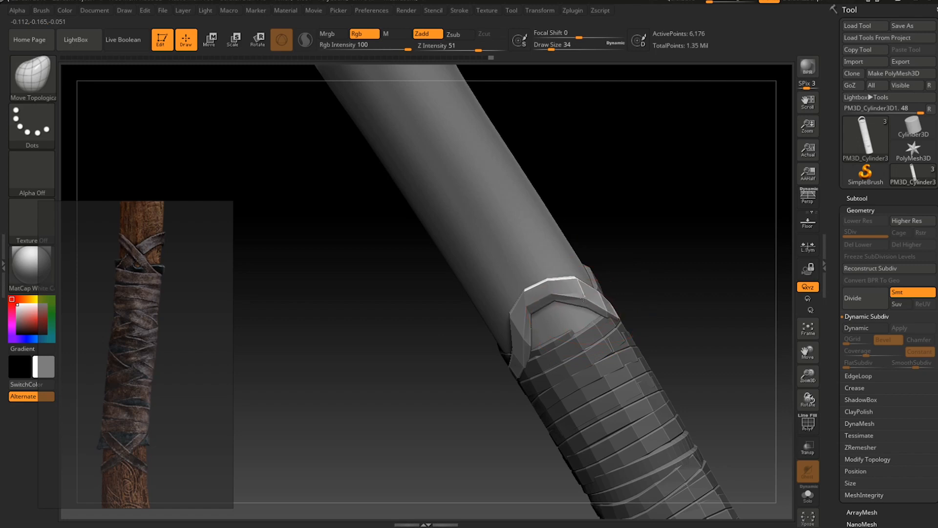
mouse_move(586, 296)
right_mouse_down()
mouse_move(606, 288)
mouse_move(650, 303)
mouse_move(646, 296)
mouse_move(634, 329)
mouse_move(646, 314)
right_mouse_up()
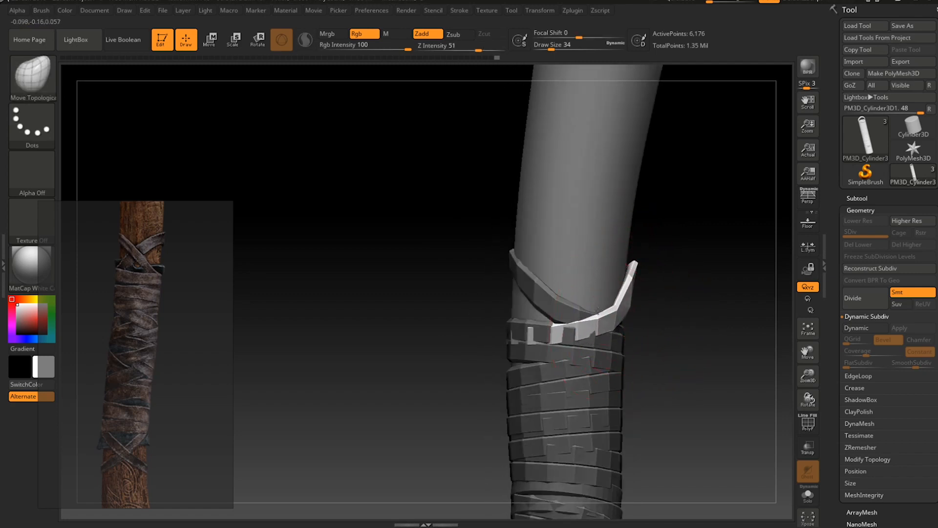
mouse_move(627, 312)
right_mouse_down("shift")
mouse_move(640, 303)
mouse_move(616, 303)
mouse_move(633, 313)
mouse_move(673, 298)
mouse_move(669, 266)
right_mouse_up("shift")
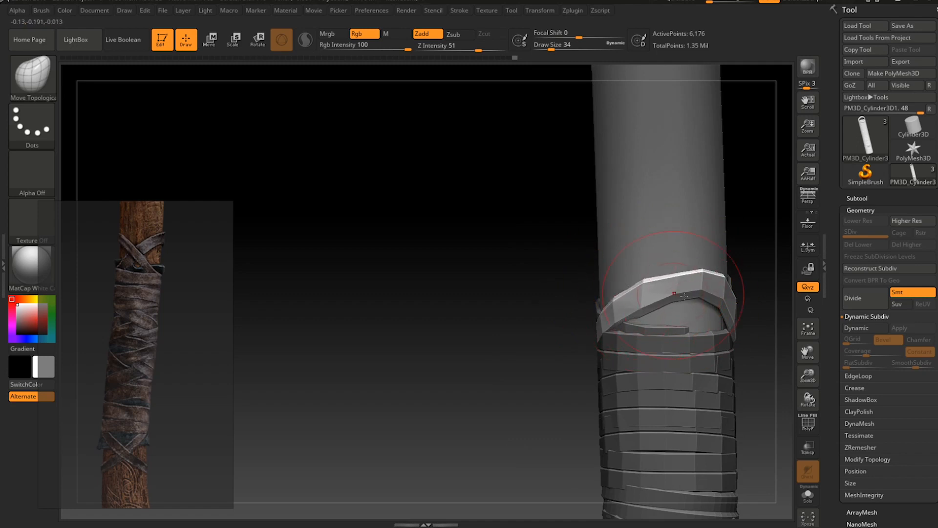
Clear the mask from the straps.
mouse_move(690, 305)
right_mouse_down()
mouse_move(714, 337)
mouse_move(702, 357)
mouse_move(708, 342)
mouse_move(695, 292)
mouse_move(687, 288)
mouse_move(675, 313)
mouse_move(704, 278)
mouse_move(704, 218)
mouse_move(706, 269)
mouse_move(737, 264)
right_mouse_up()
right_click_drag(777, 340, 467, 319, "alt")
right_click_drag(393, 273, 438, 346)
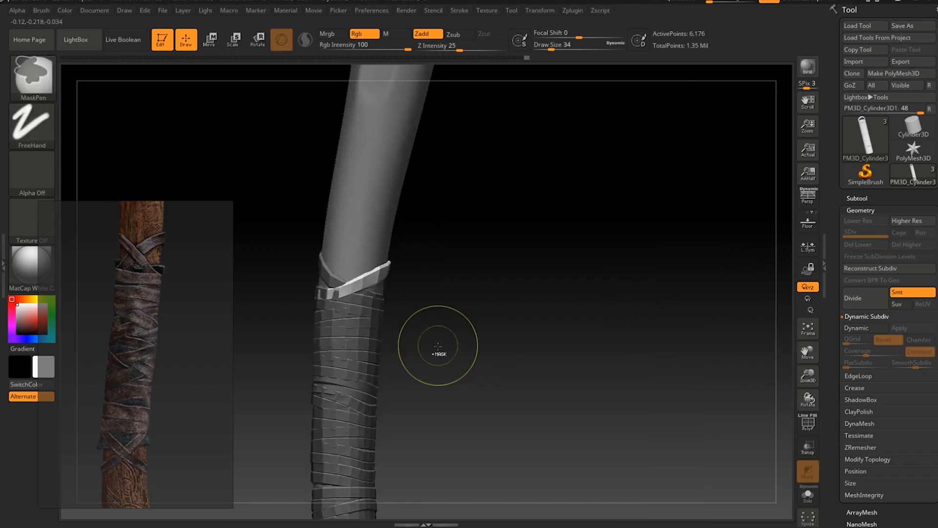
left_click_drag(526, 305, 689, 191, "ctrl")
mouse_move(471, 298)
right_mouse_down("alt")
mouse_move(669, 298)
mouse_move(518, 318)
right_mouse_up("alt")
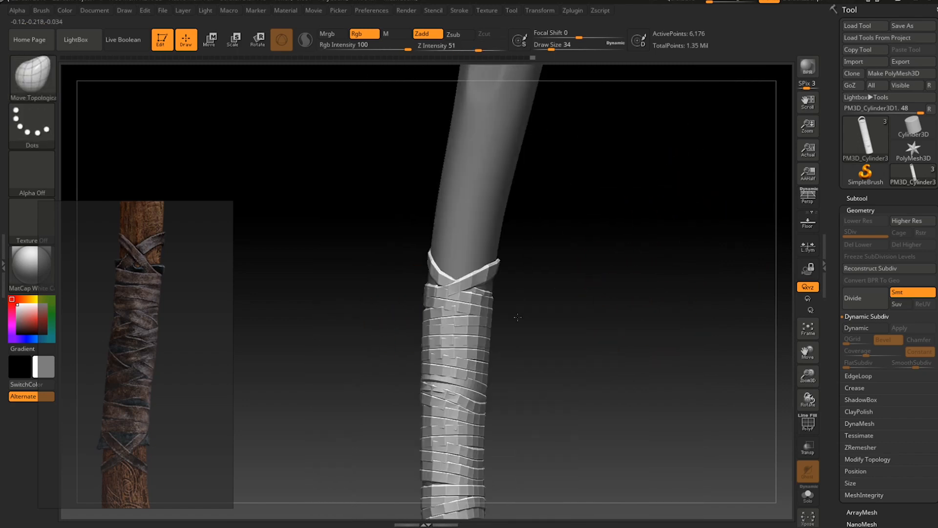
Preview the straps with Dynamic Subdivision and inspect the crossing top bands from several sides.
key("d")
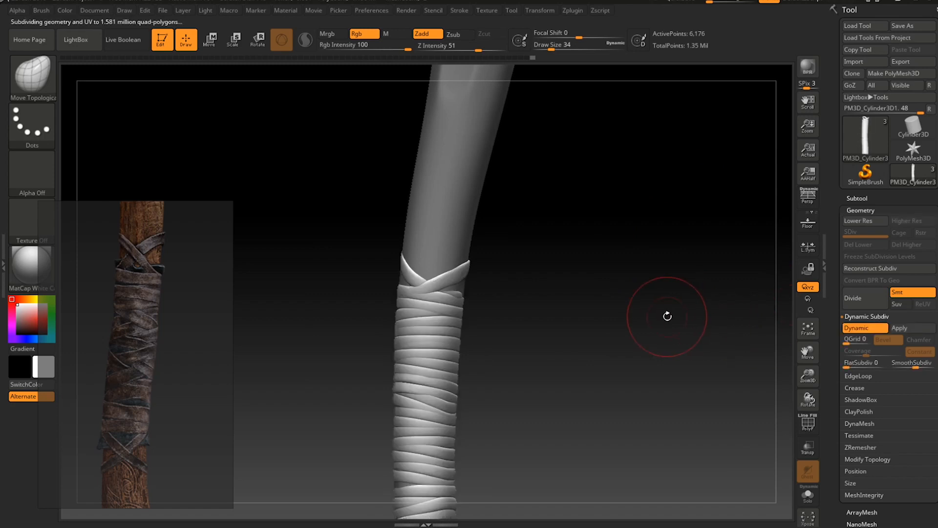
mouse_move(617, 324)
right_mouse_down()
mouse_move(622, 332)
mouse_move(659, 325)
mouse_move(696, 334)
mouse_move(590, 319)
mouse_move(556, 352)
mouse_move(571, 350)
mouse_move(438, 320)
right_mouse_up()
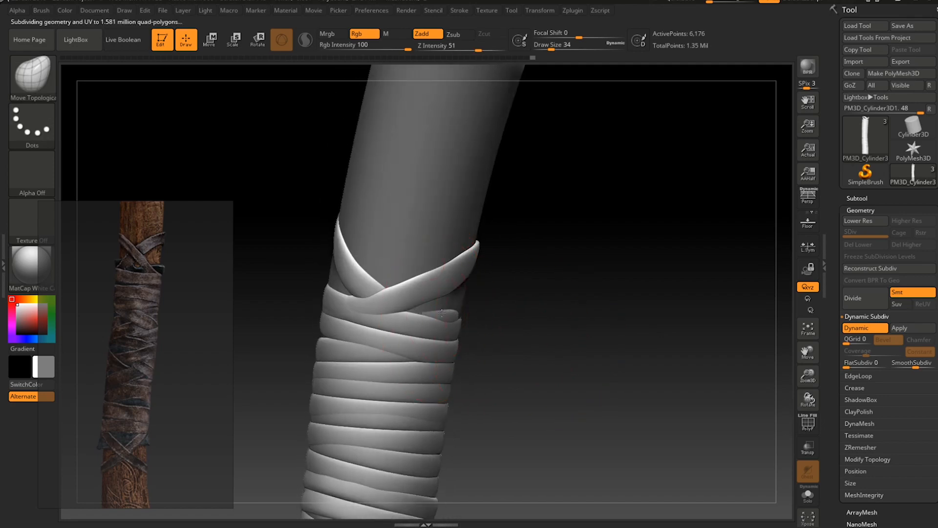
mouse_move(560, 356)
right_mouse_down()
mouse_move(610, 380)
mouse_move(590, 316)
mouse_move(615, 324)
right_mouse_up()
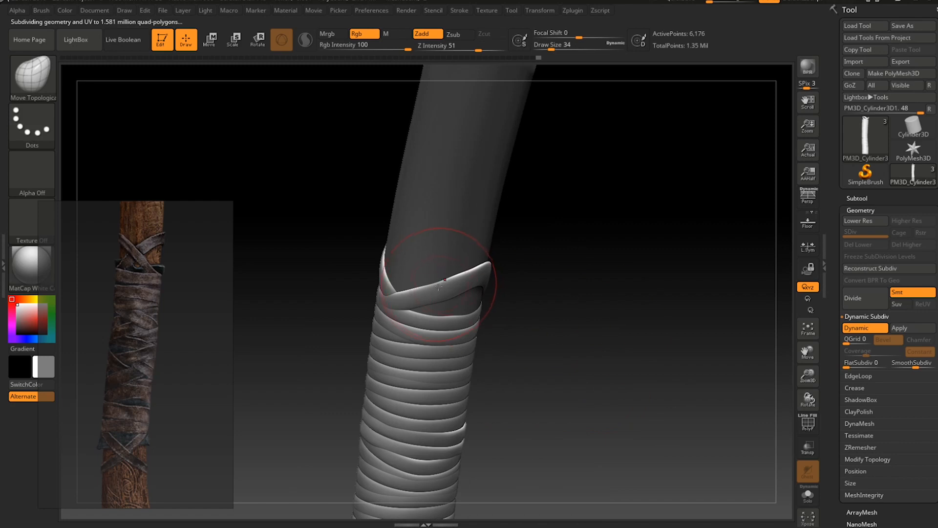
left_click_drag(435, 288, 430, 291)
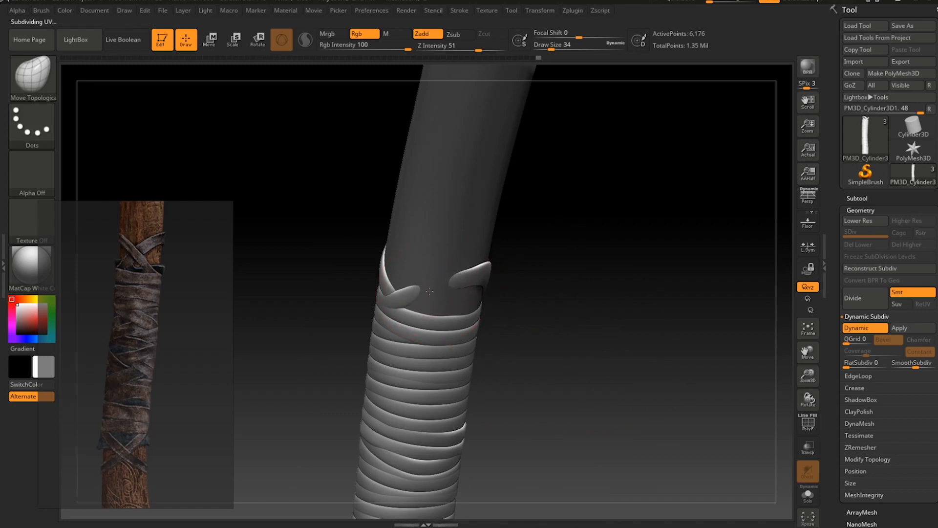
key("ctrl+z")
right_click_drag(492, 318, 534, 334)
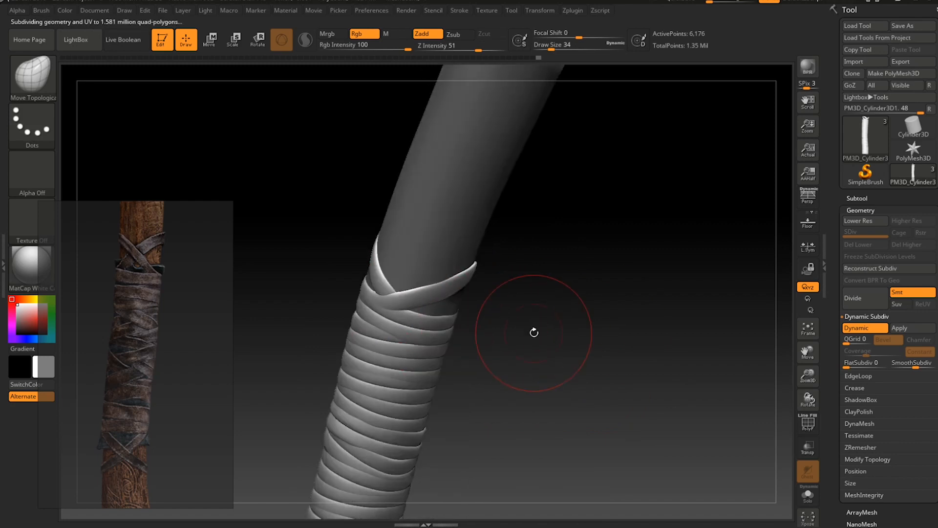
right_click_drag(568, 375, 513, 367)
right_click_drag(614, 376, 653, 352, "ctrl")
Lower the upper edge of the arched band slightly in the unsmoothed mesh, and switch Dynamic Subdivision back on.
left_click(870, 330)
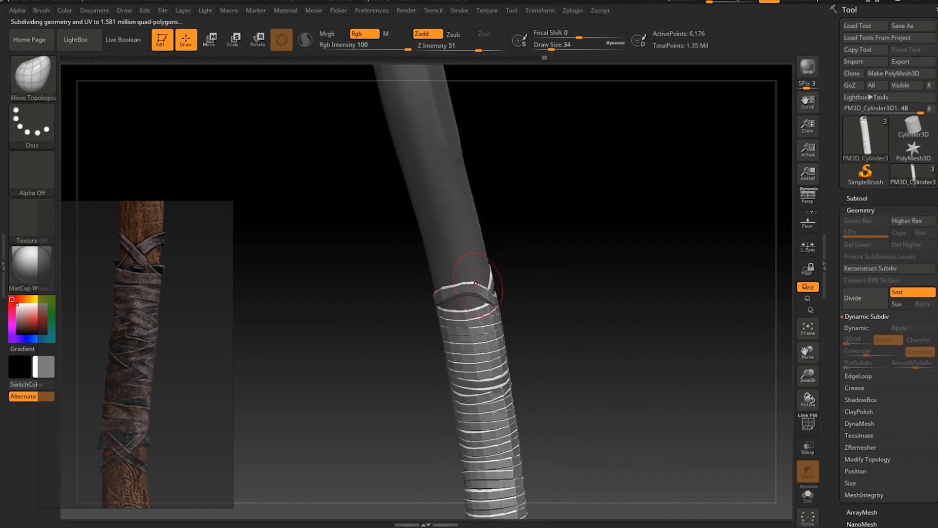
left_click_drag(470, 287, 470, 291)
right_click_drag(547, 342, 592, 353)
mouse_move(569, 402)
right_mouse_down()
mouse_move(540, 349)
mouse_move(544, 383)
mouse_move(527, 355)
right_mouse_up()
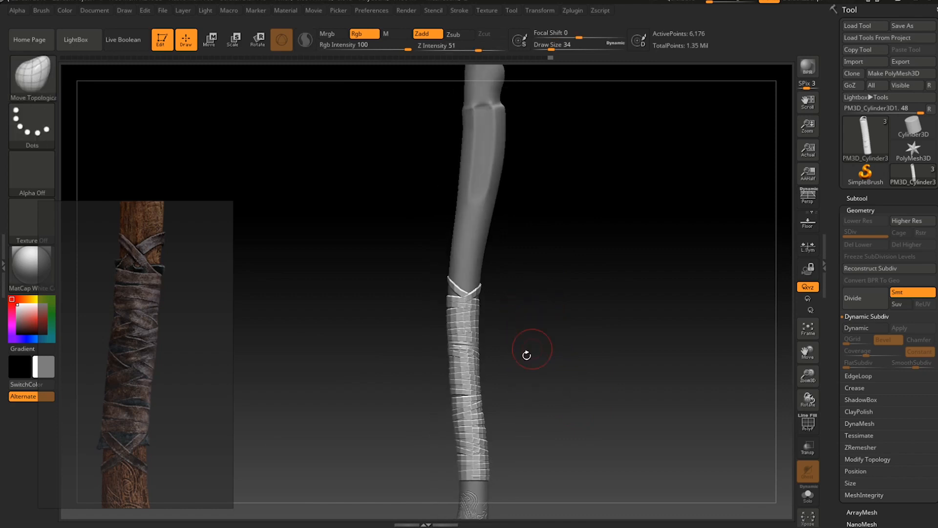
left_click(865, 328)
right_click_drag(527, 403, 644, 301, "ctrl")
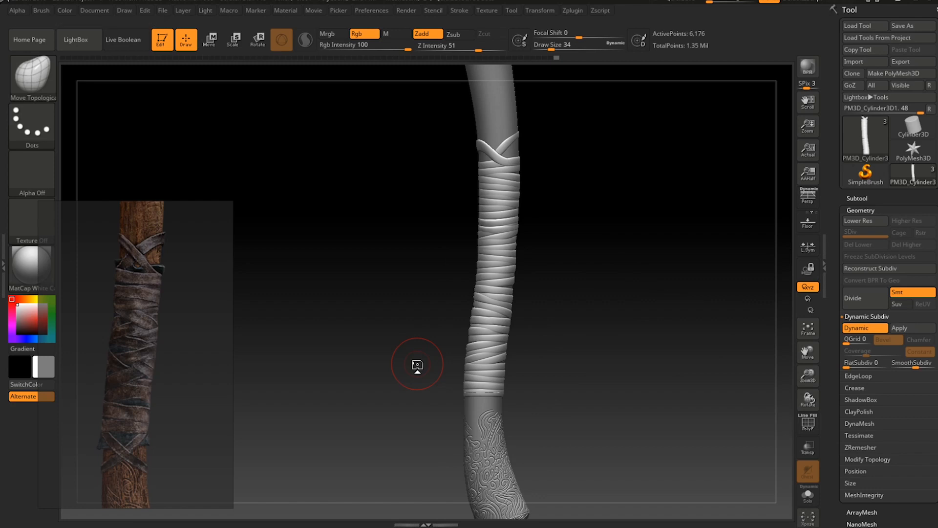
mouse_move(531, 220)
right_mouse_down("ctrl")
mouse_move(551, 242)
mouse_move(538, 245)
right_mouse_up("ctrl")
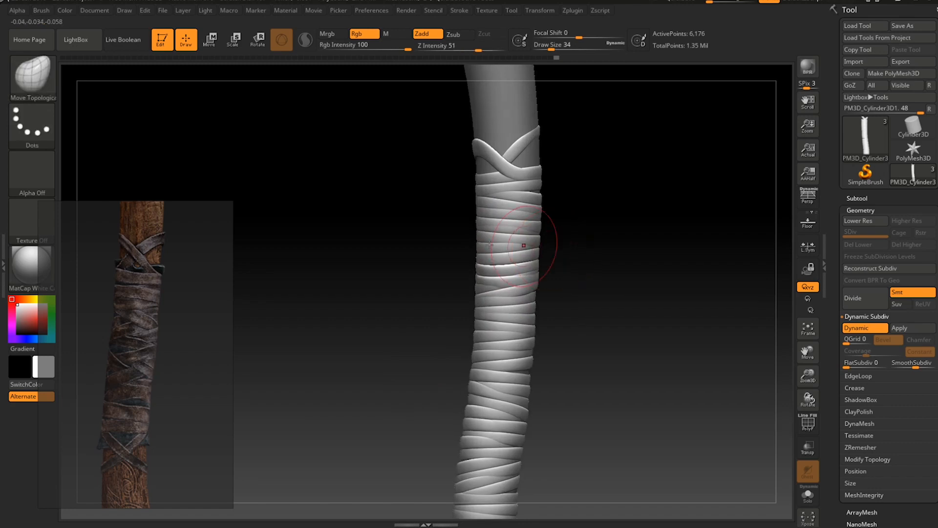
left_click(519, 247)
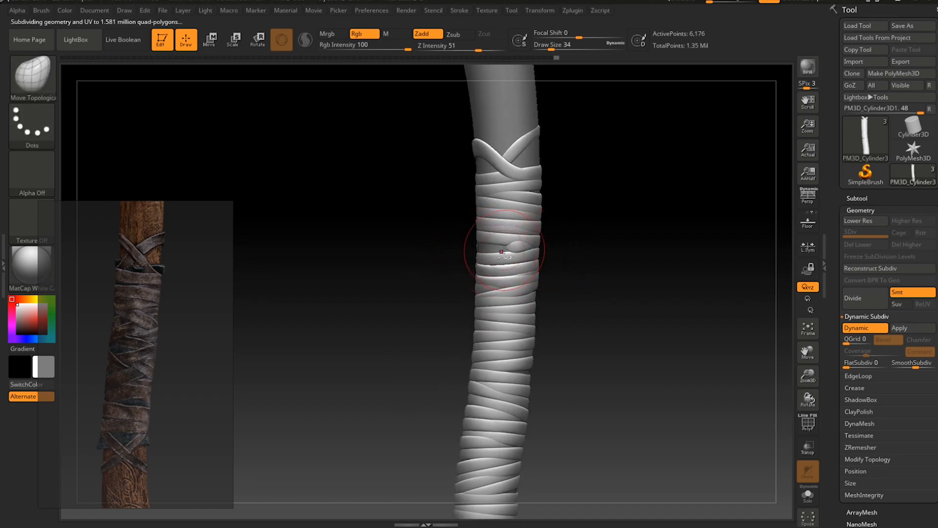
key("ctrl+z")
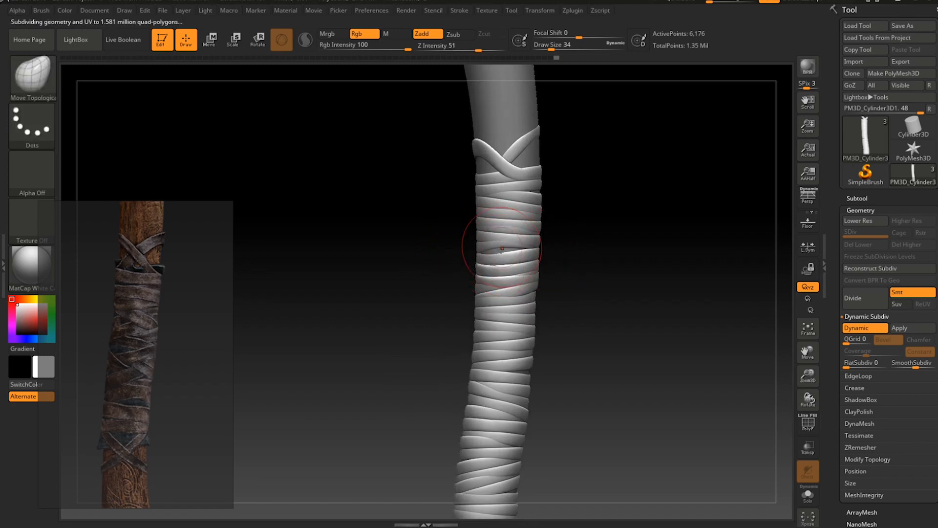
key("ctrl")
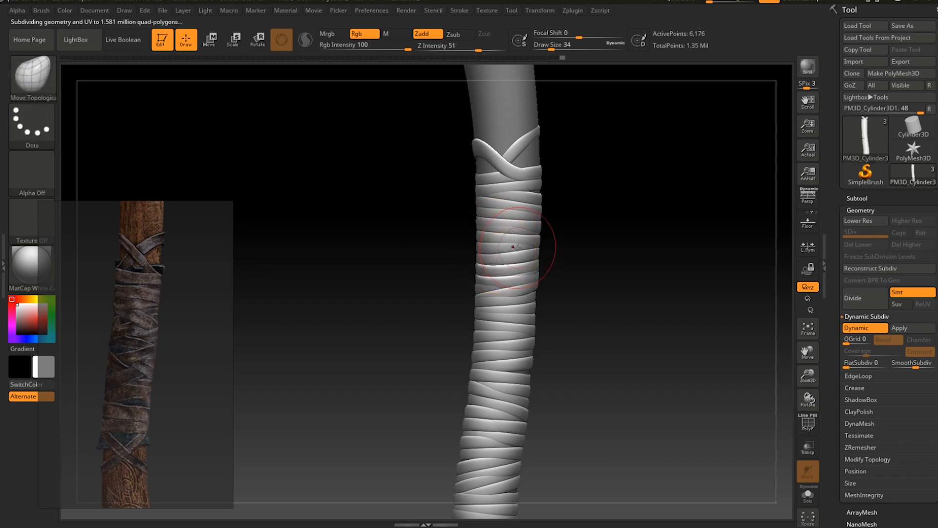
Compare the straps with and without Dynamic Subdivision from several sides, and leave it switched off.
left_click(858, 327)
mouse_move(493, 371)
left_mouse_down()
mouse_move(505, 398)
mouse_move(496, 358)
mouse_move(492, 369)
left_mouse_up()
right_click_drag(492, 369, 445, 386)
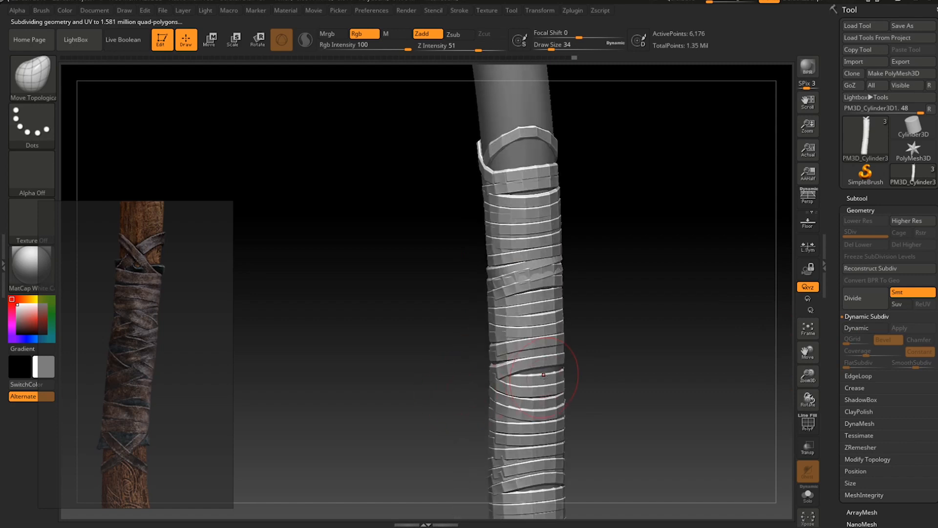
left_click_drag(537, 364, 507, 365)
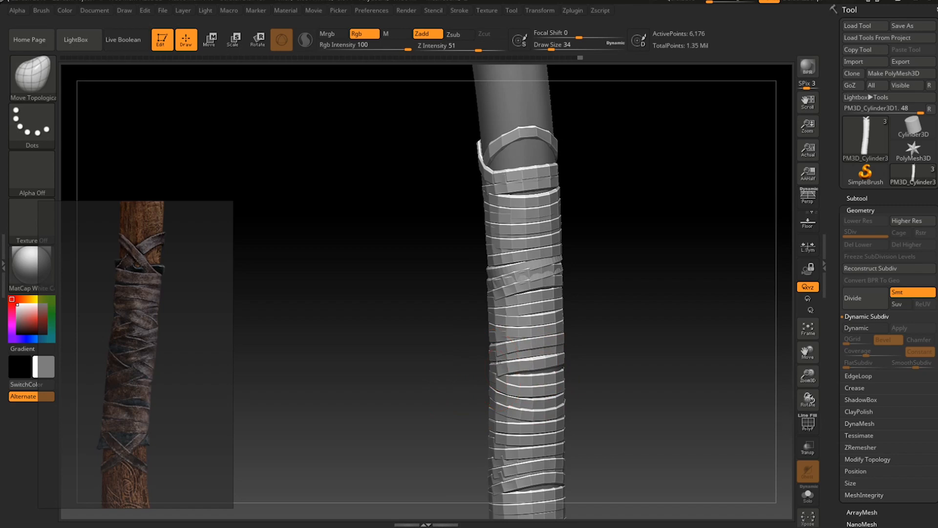
right_click_drag(496, 368, 635, 347)
left_click(849, 330)
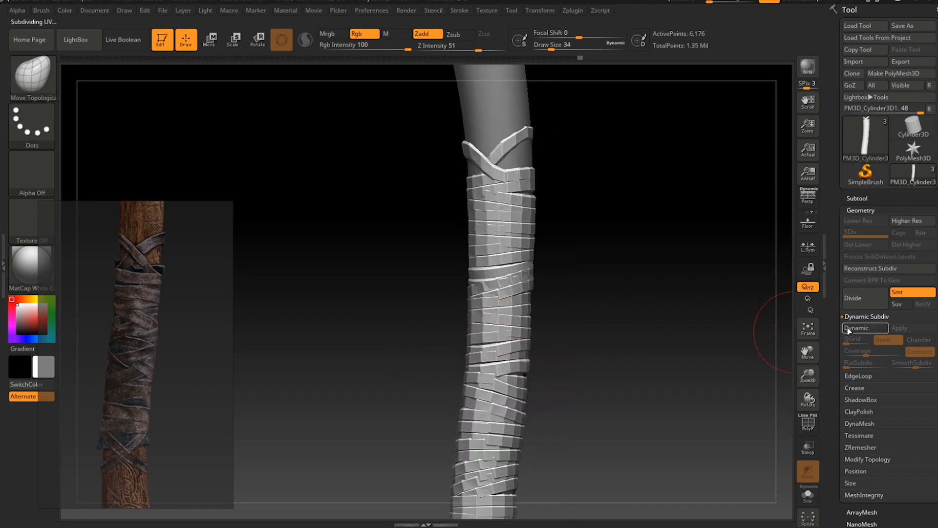
mouse_move(601, 302)
right_mouse_down("ctrl")
mouse_move(616, 337)
mouse_move(559, 338)
mouse_move(594, 336)
mouse_move(617, 299)
right_mouse_up("ctrl")
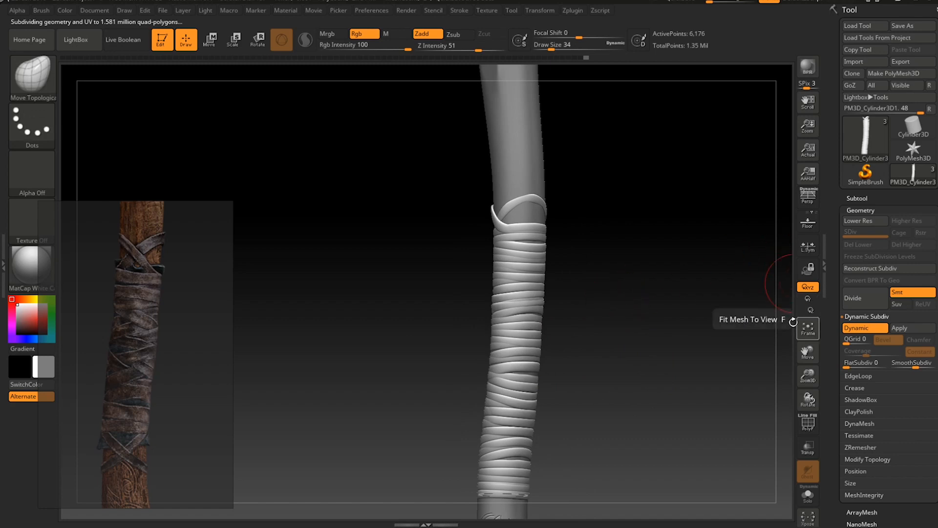
left_click(853, 328)
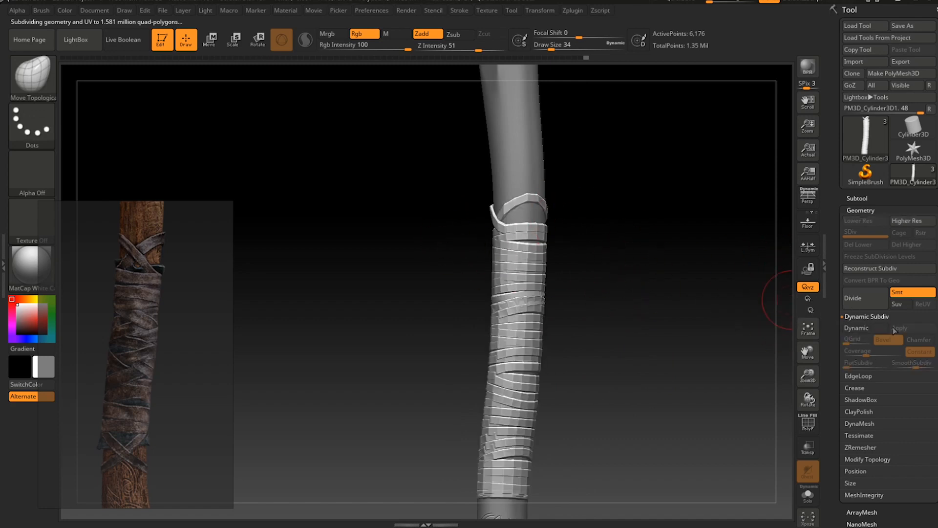
left_click(881, 329)
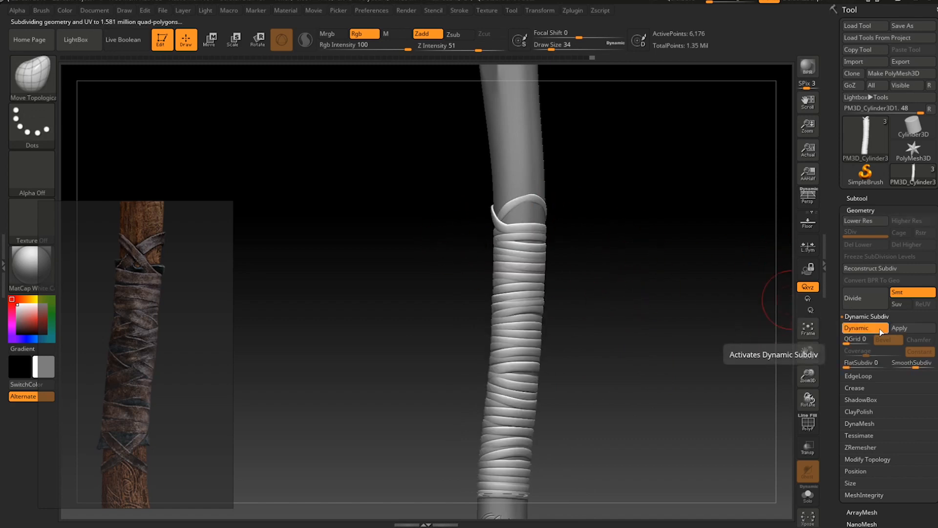
left_click(880, 329)
Duplicate the straps subtool in its unsmoothed low-poly state.
left_click(855, 197)
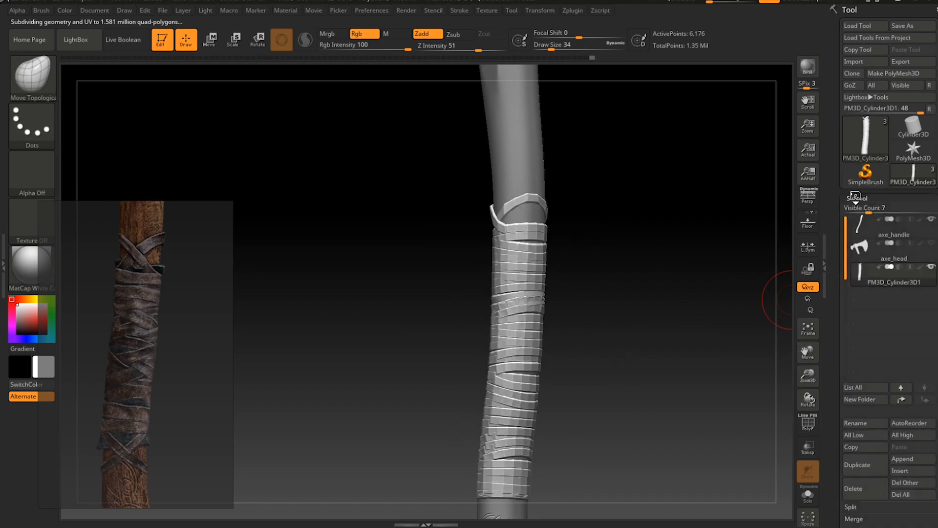
right_click_drag(570, 255, 622, 275, "ctrl")
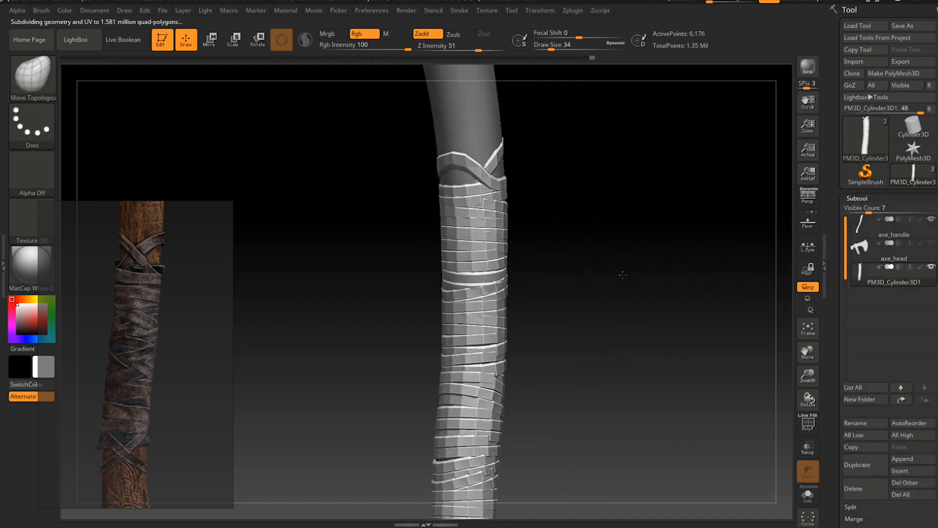
right_click_drag(624, 226, 620, 253, "alt")
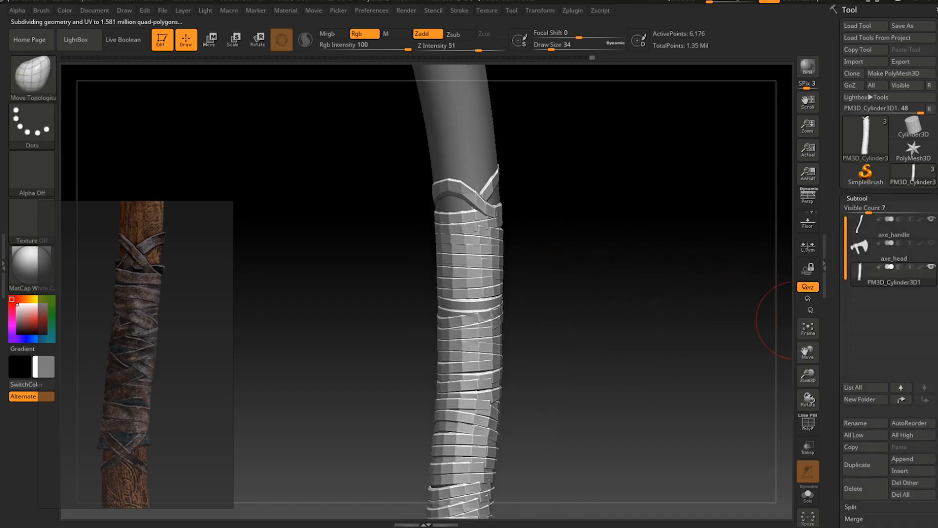
left_click(881, 462)
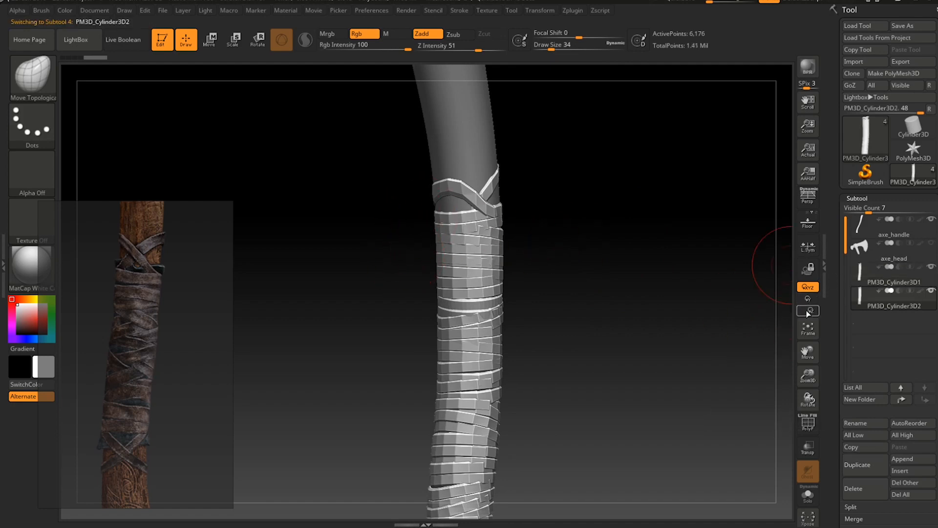
Rename the original straps subtool to Straps_low.
left_click(893, 282)
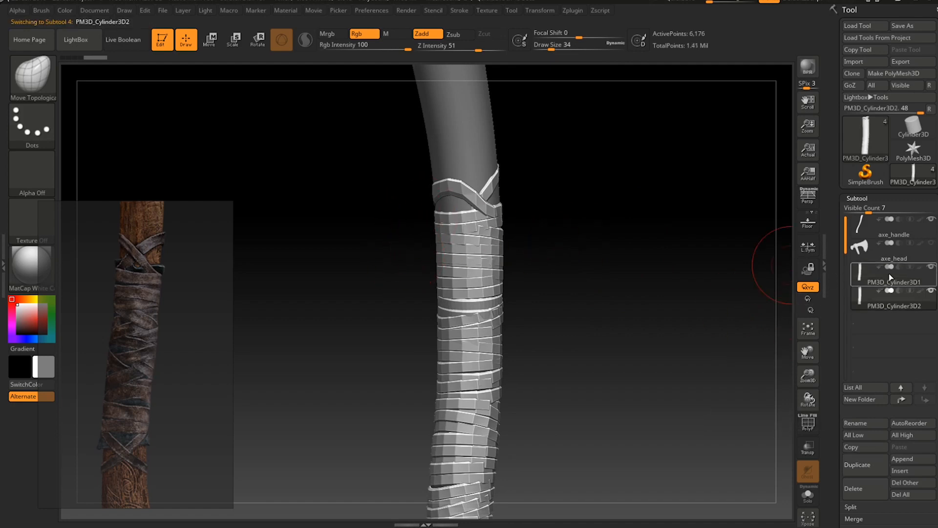
left_click(870, 425)
type("str")
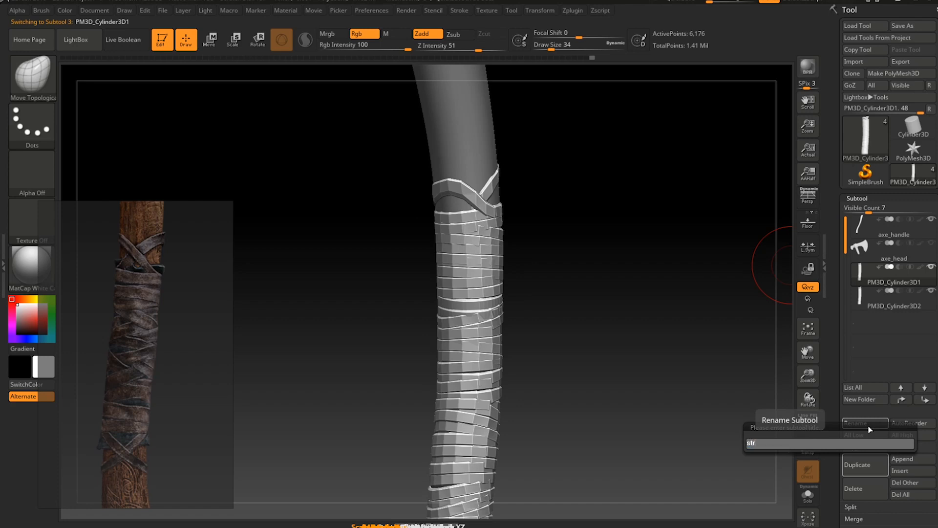
type("aps_low")
key("Return")
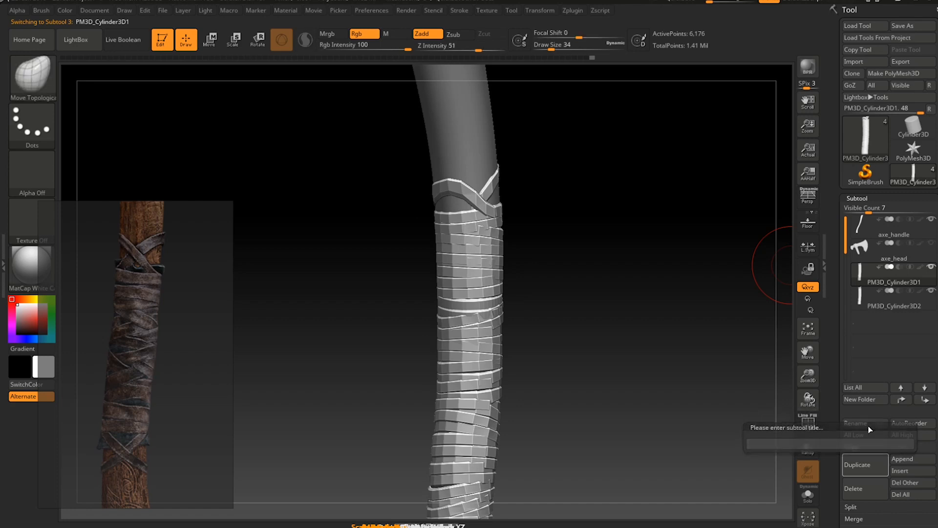
Rename the duplicated straps subtool to Straps_high.
key("Down")
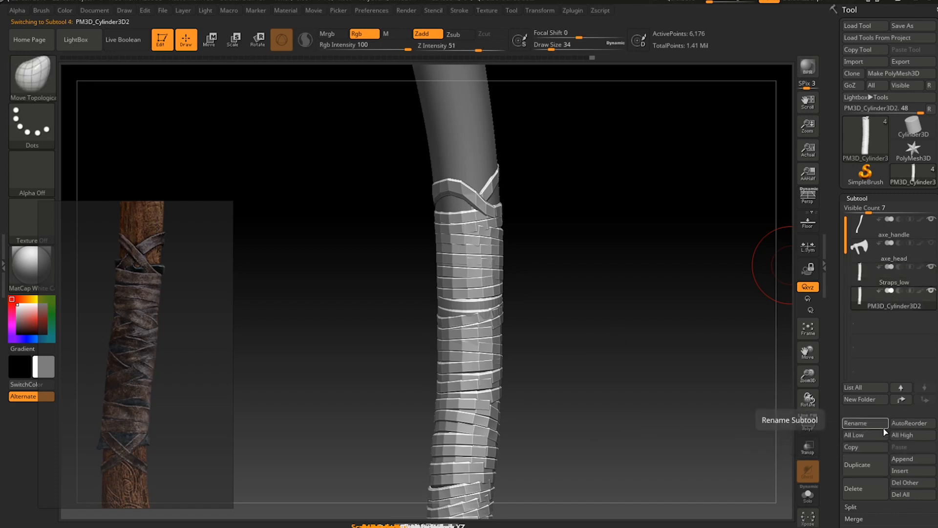
left_click(875, 424)
type("stra")
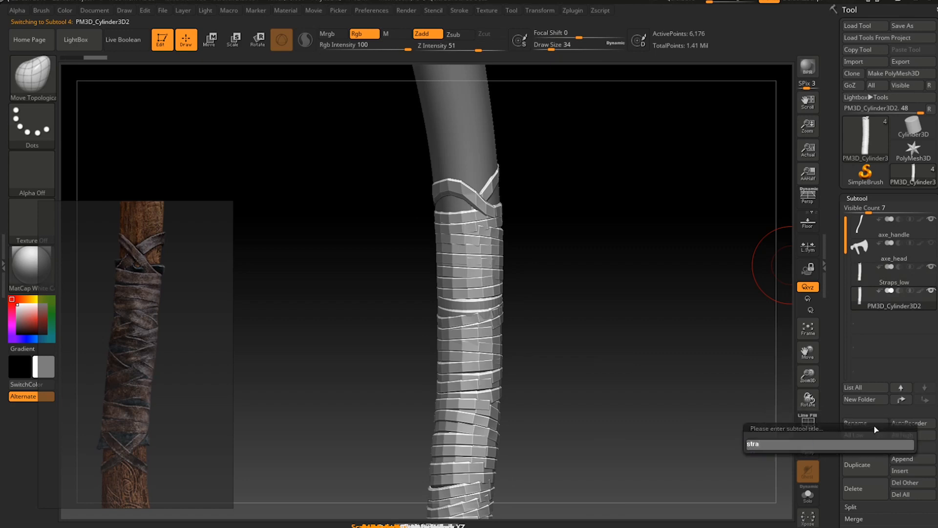
type("ps_high")
key("Return")
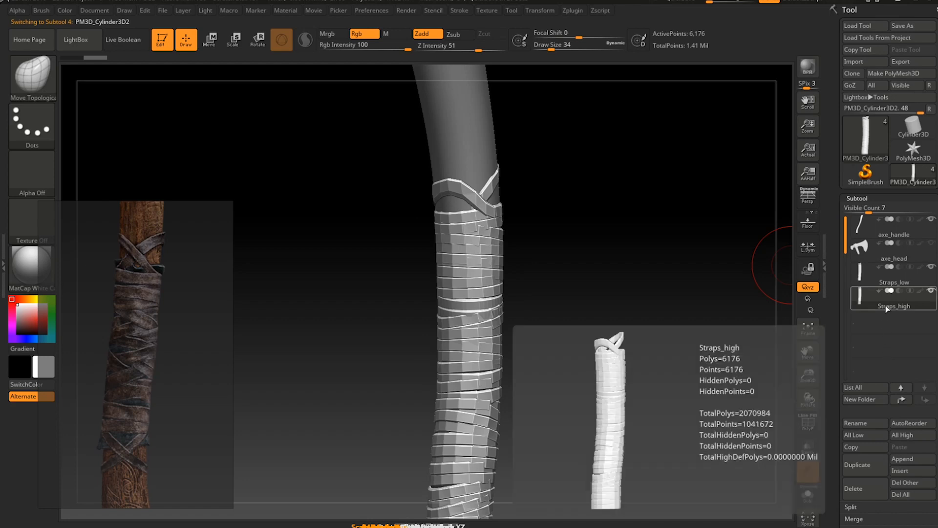
mouse_move(910, 310)
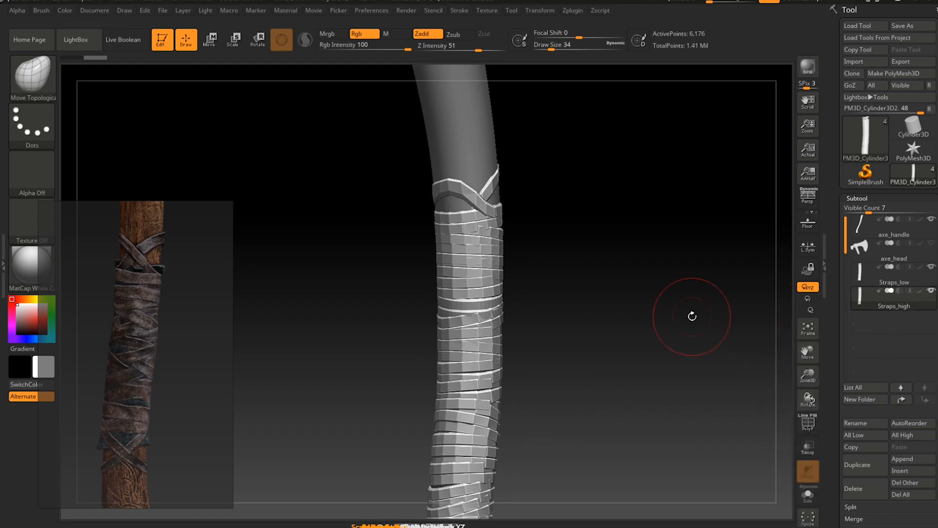
Subdivide the Straps_high mesh three times, up to subdivision level 4.
left_click_drag(691, 315, 685, 309)
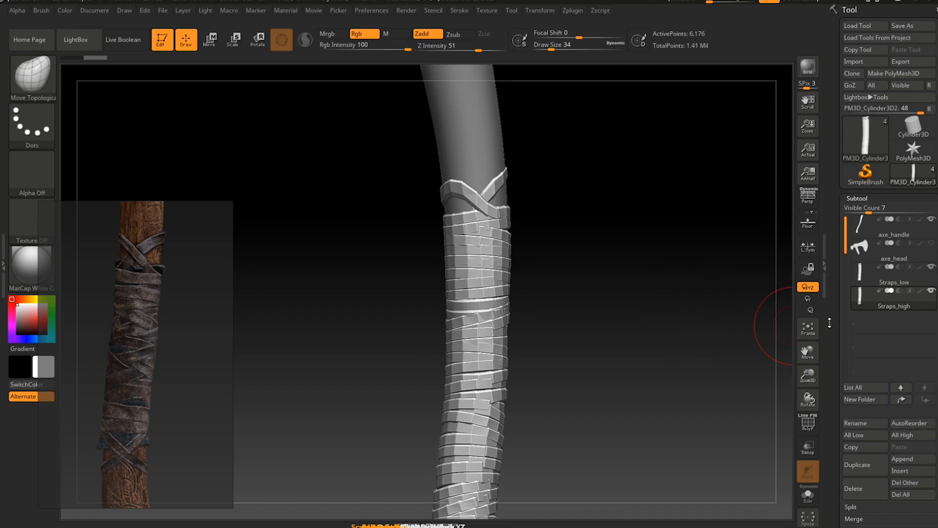
mouse_move(607, 230)
left_mouse_down()
mouse_move(572, 273)
mouse_move(683, 260)
mouse_move(658, 272)
left_mouse_up()
key("ctrl")
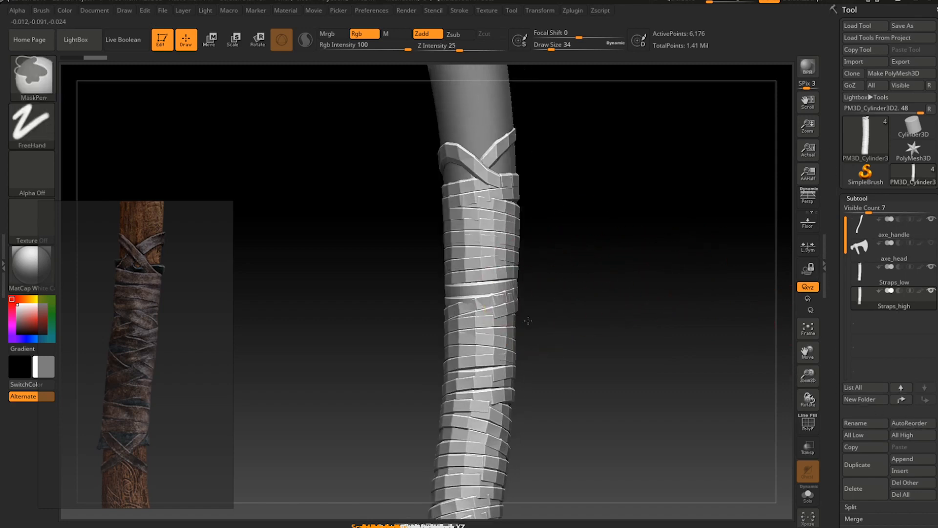
right_click_drag(527, 320, 531, 352, "ctrl")
mouse_move(531, 352)
left_mouse_down()
mouse_move(601, 352)
mouse_move(668, 373)
left_mouse_up()
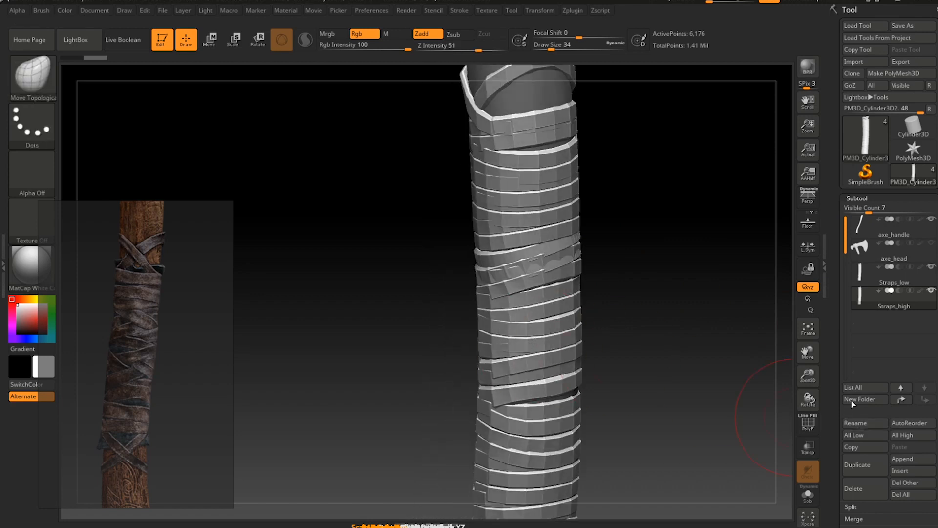
left_click(858, 199)
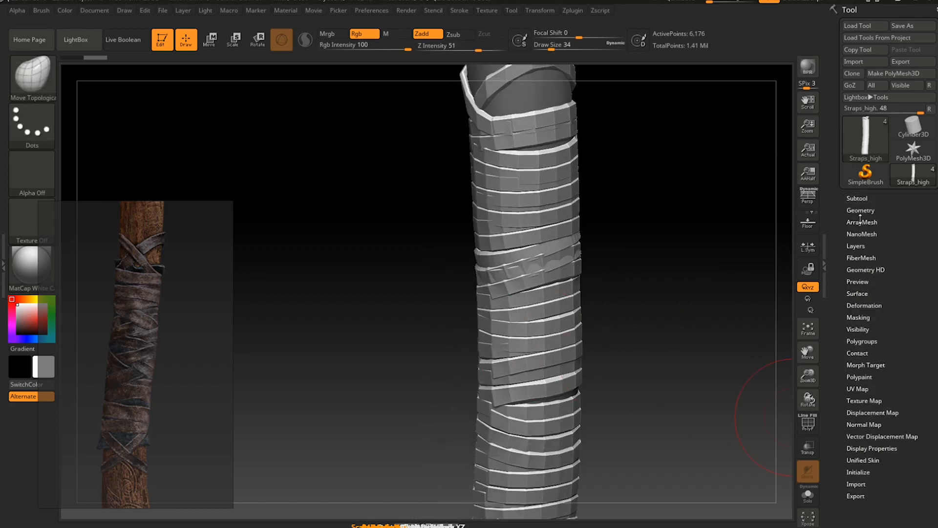
left_click(860, 210)
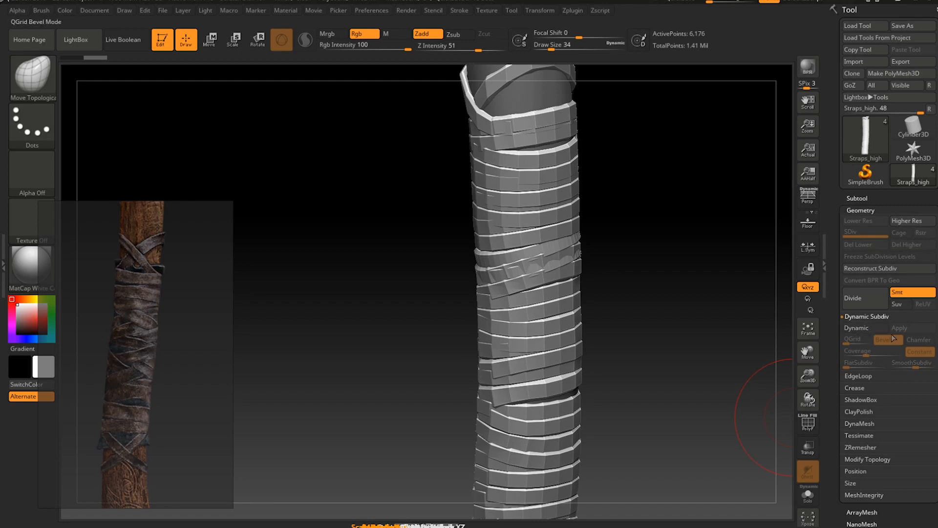
left_click_drag(663, 277, 677, 281)
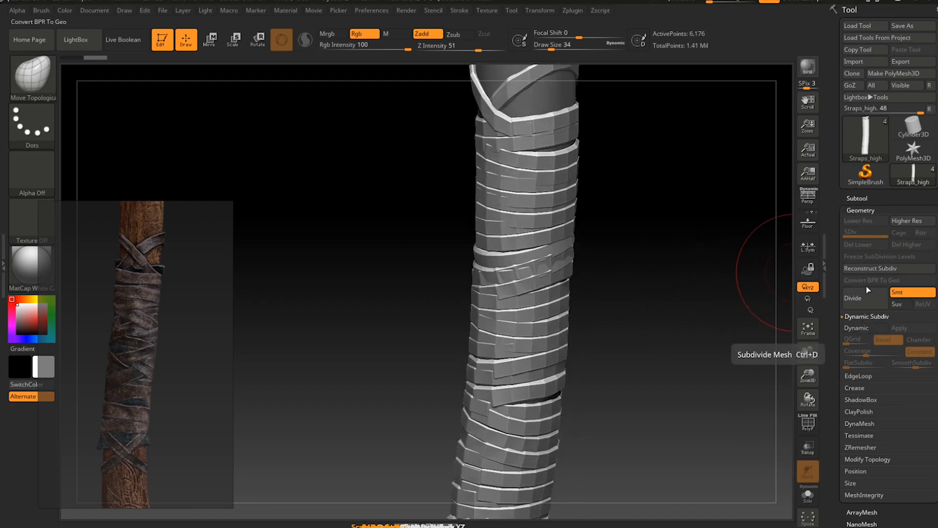
left_click(874, 300)
left_click(875, 300)
left_click(874, 300)
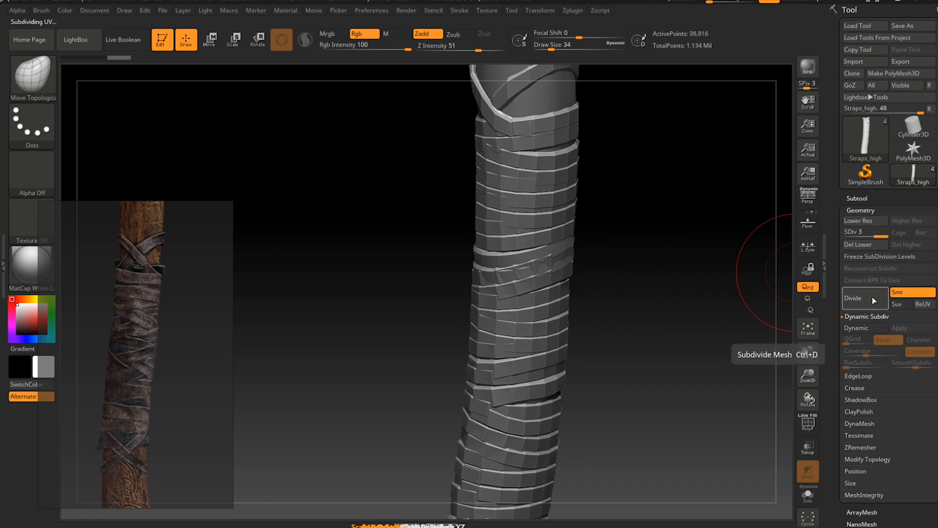
Isolate the high-poly straps, divide them once more to subdivision level 5, and inspect the smoothed wraps.
left_click(808, 495)
left_click_drag(682, 362, 689, 309)
right_click(660, 223)
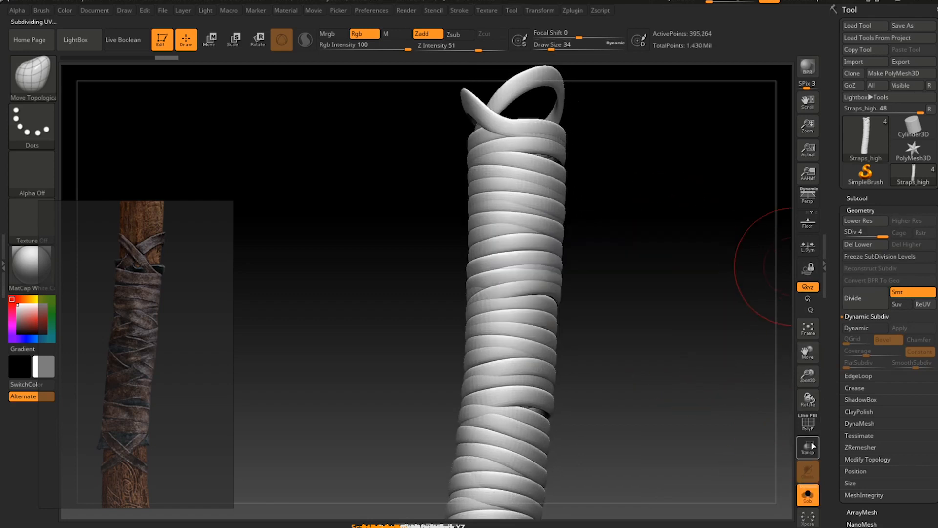
left_click(861, 298)
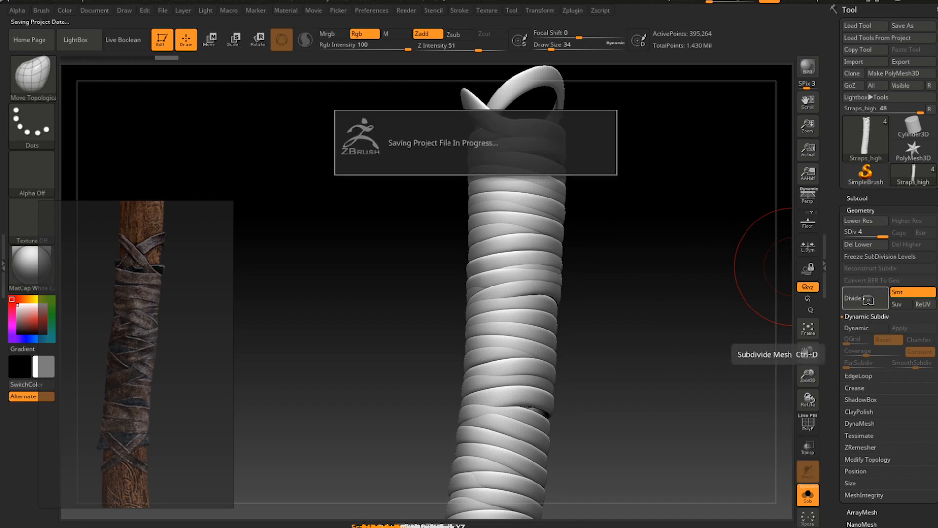
mouse_move(662, 264)
left_mouse_down()
mouse_move(626, 266)
mouse_move(633, 294)
left_mouse_up()
right_click_drag(632, 294, 625, 268, "ctrl")
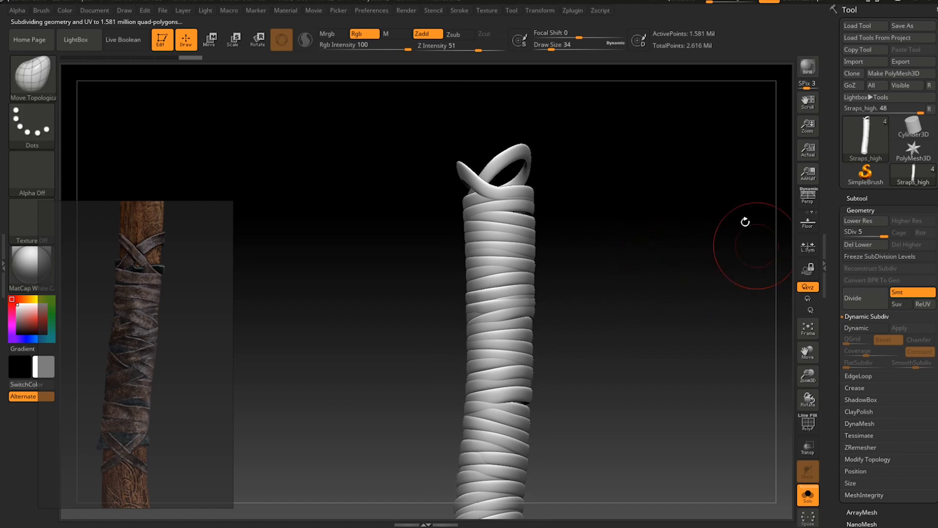
left_click_drag(593, 191, 670, 262)
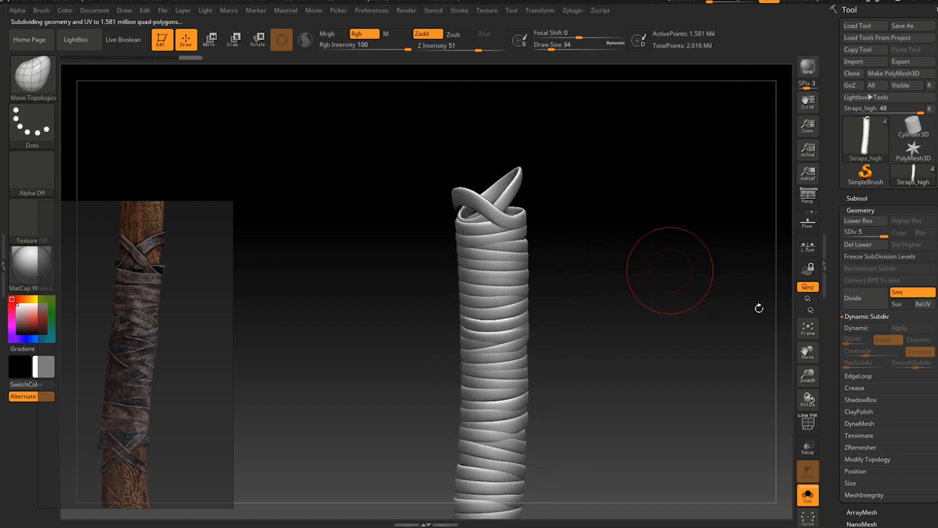
Show all subtools again and deflate the Straps_low mesh with an Inflate value of -1.
left_click(814, 488)
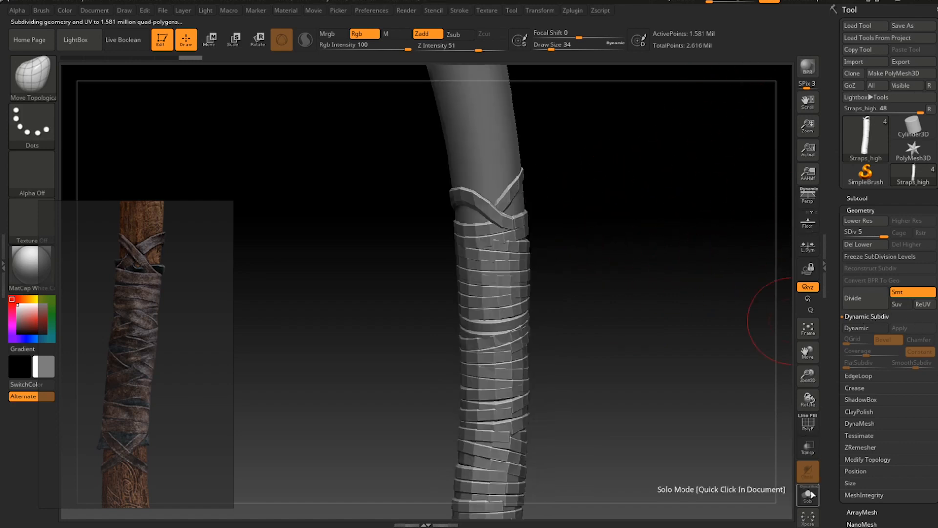
left_click_drag(647, 343, 593, 337)
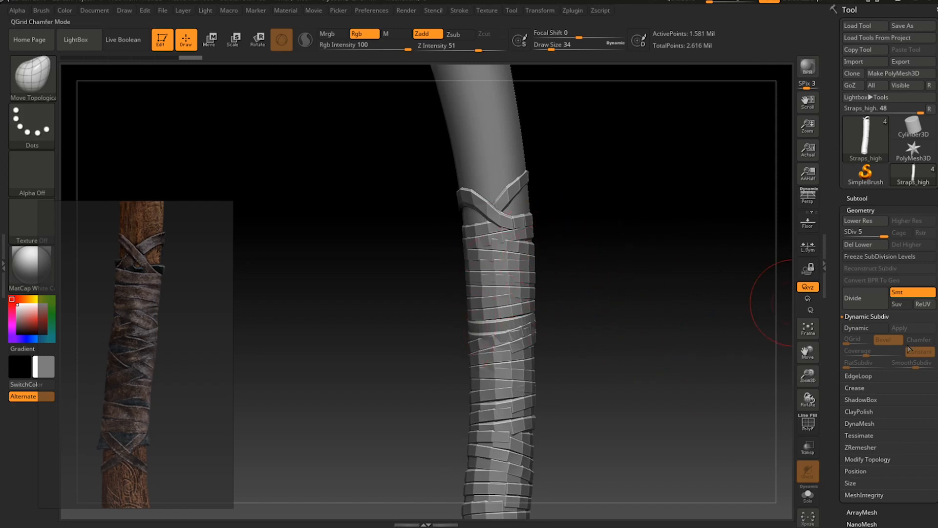
left_click(866, 198)
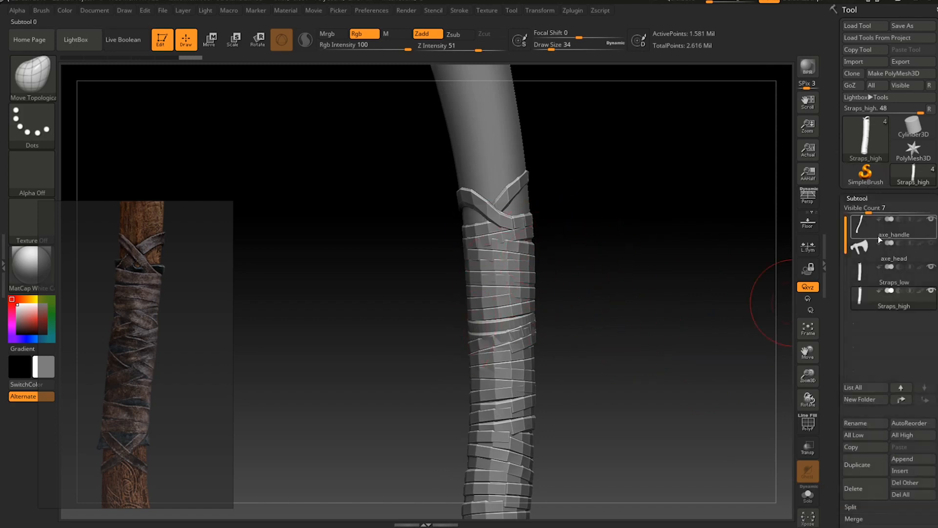
left_click(878, 274)
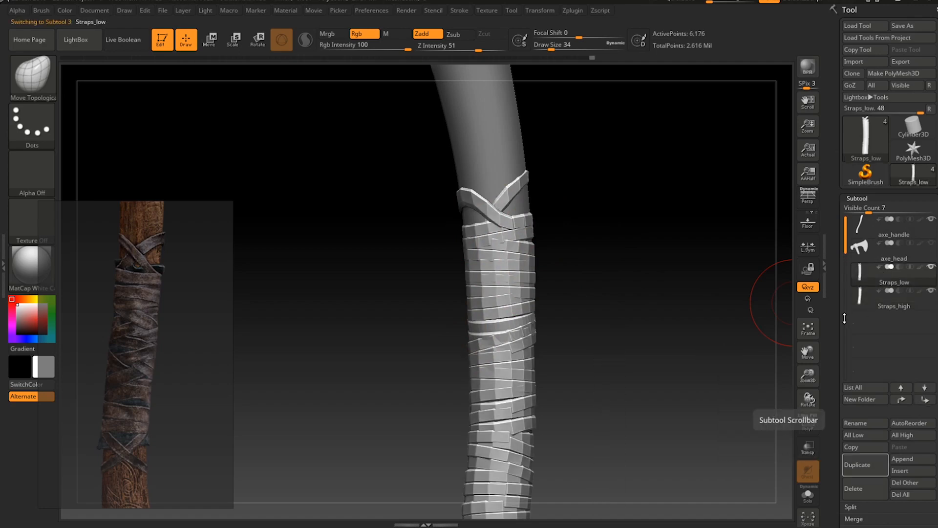
scroll(844, 319, "down", 10)
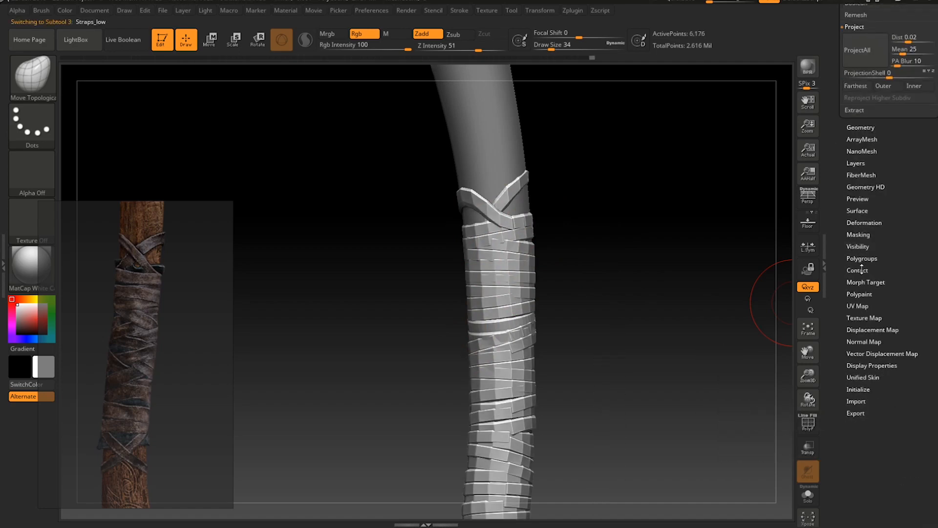
scroll(832, 264, "up", 5)
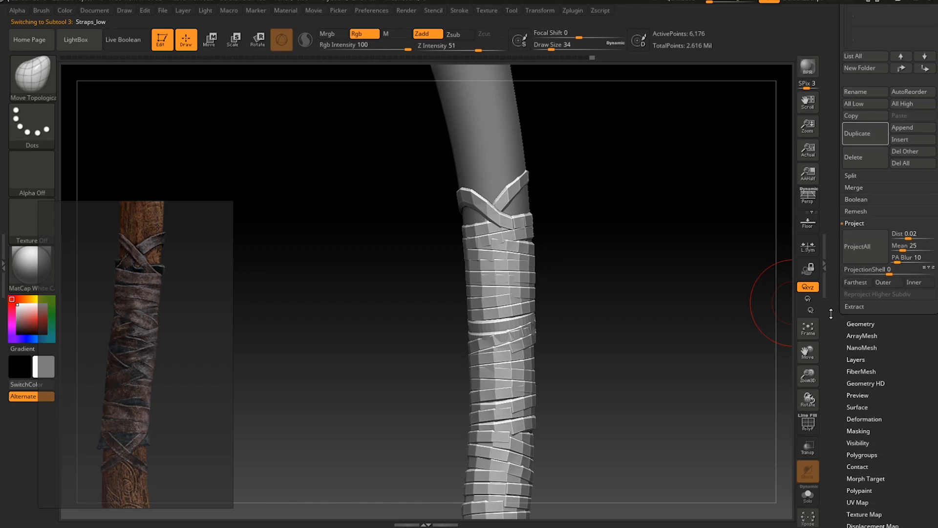
scroll(851, 318, "down", 4)
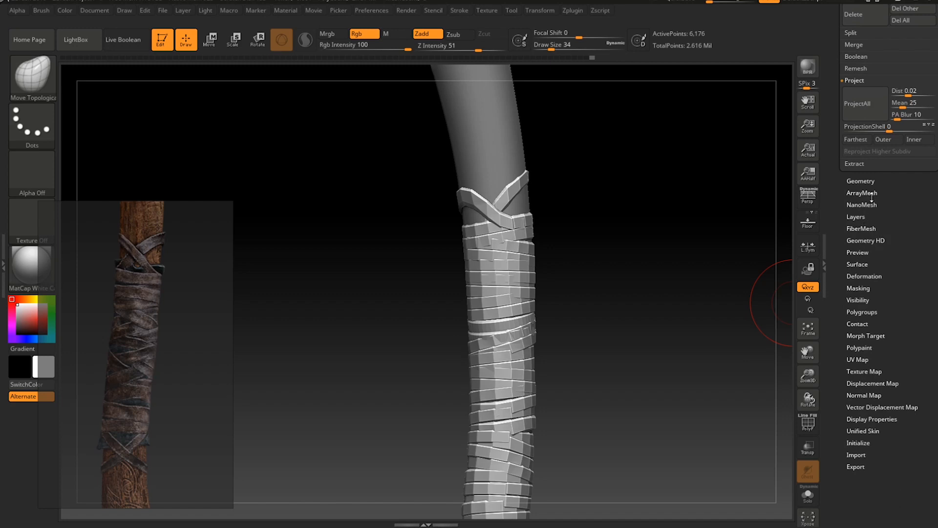
left_click(865, 276)
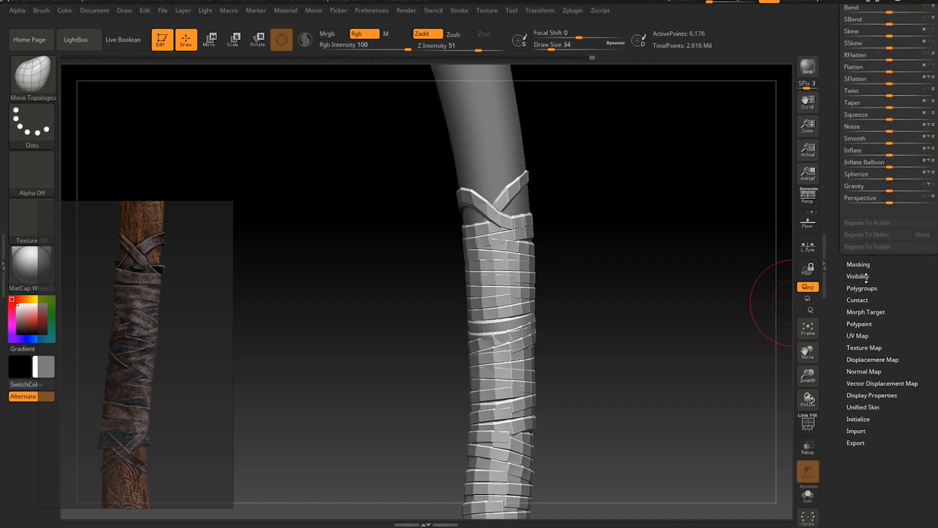
left_click(896, 149)
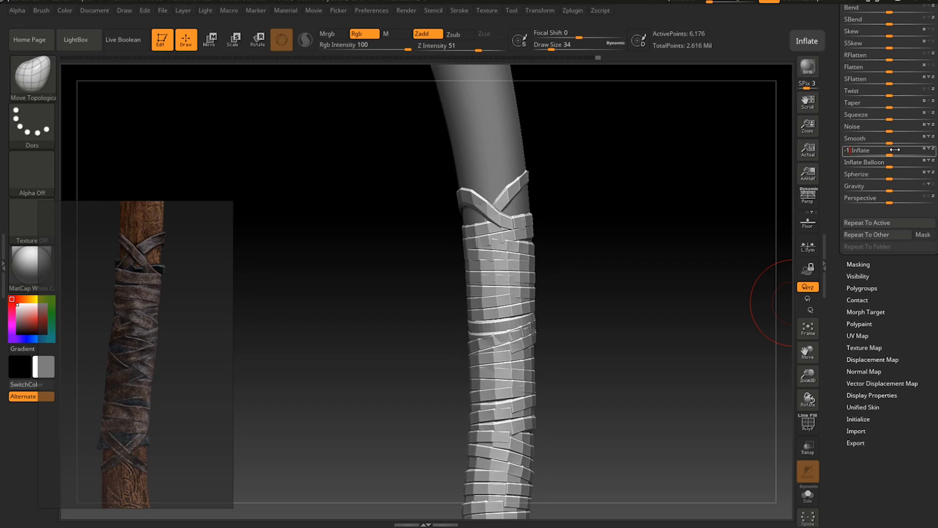
Try deflating Straps_low further and check its fit against the axe handle with Straps_high temporarily hidden.
left_click_drag(896, 149, 895, 149)
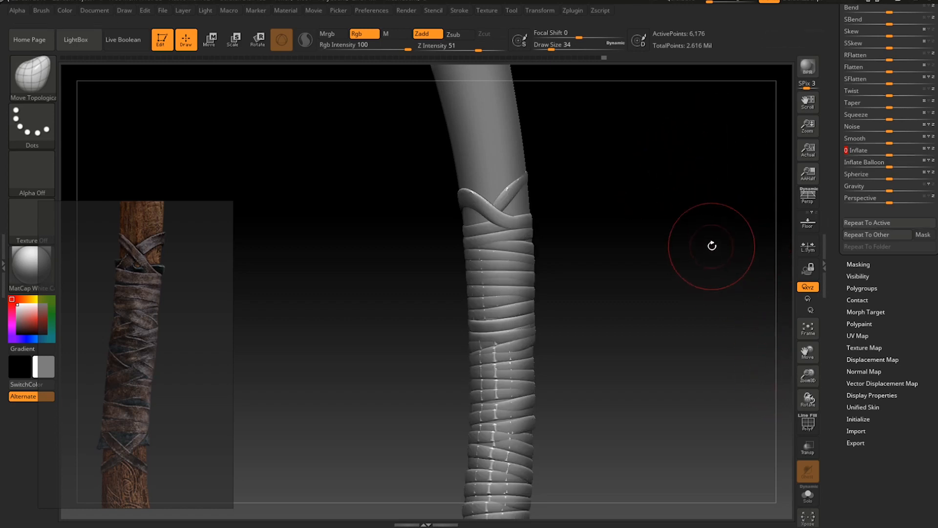
scroll(843, 209, "up", 2)
scroll(844, 209, "up", 15)
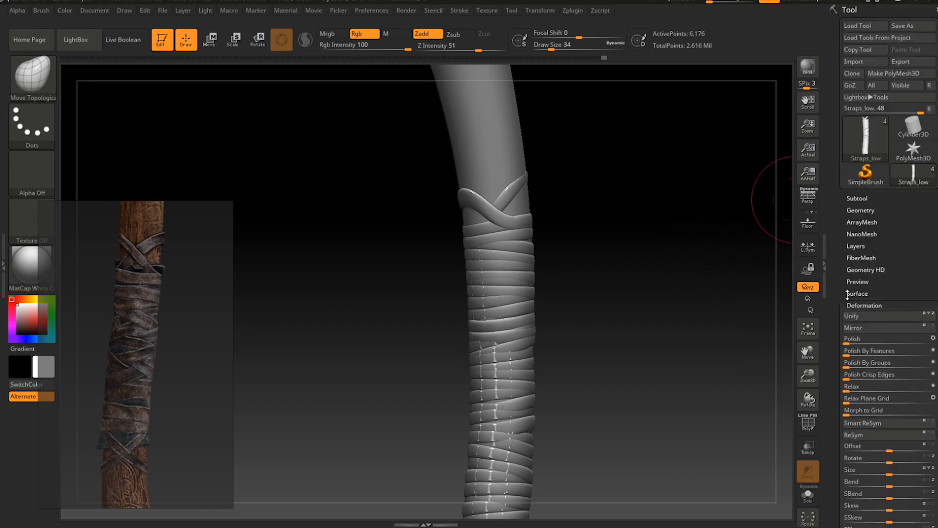
left_click(865, 197)
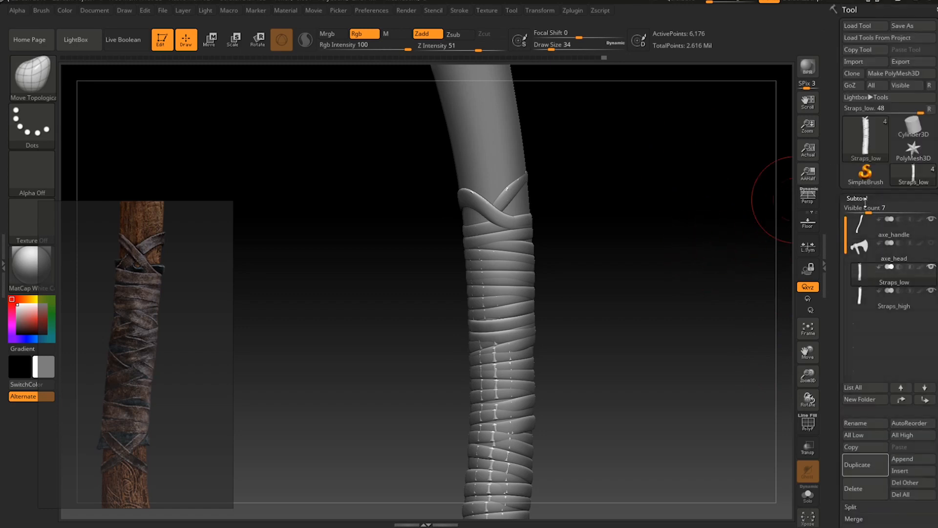
left_click(932, 292)
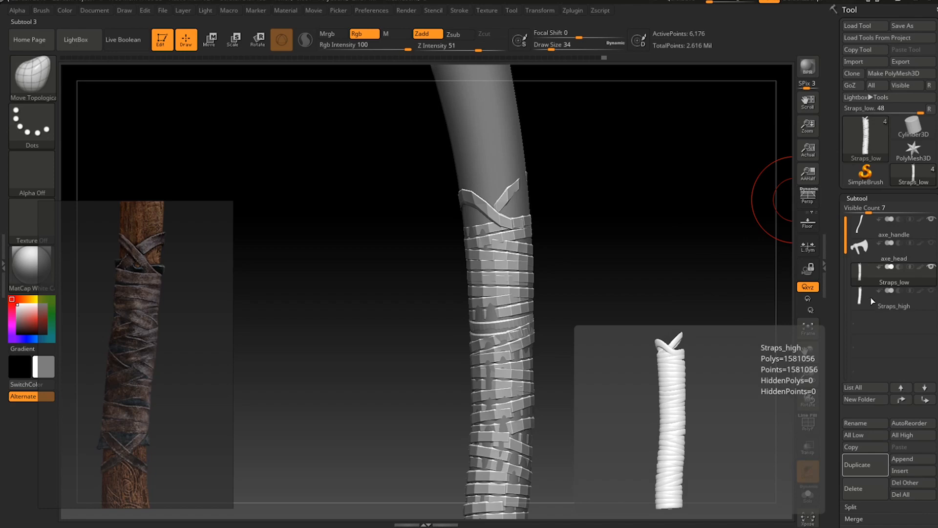
left_click_drag(738, 297, 710, 288)
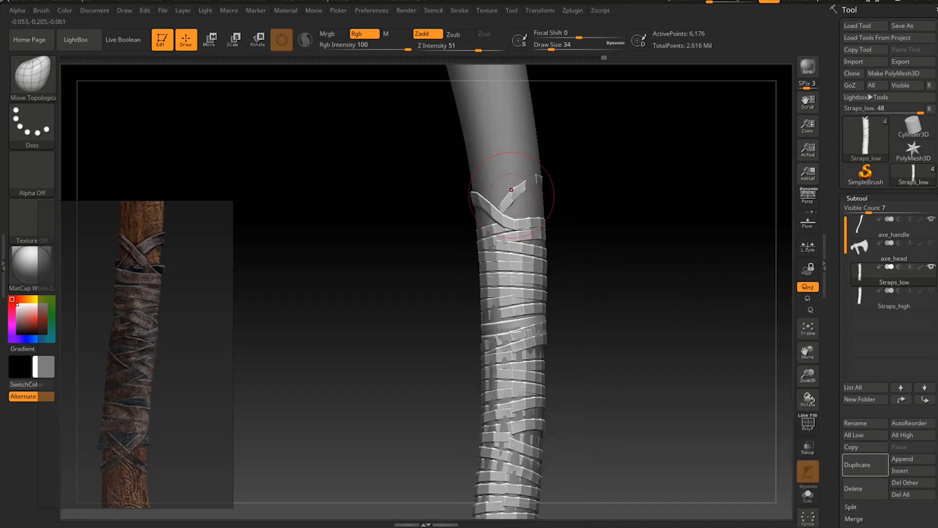
right_click_drag(502, 240, 547, 254)
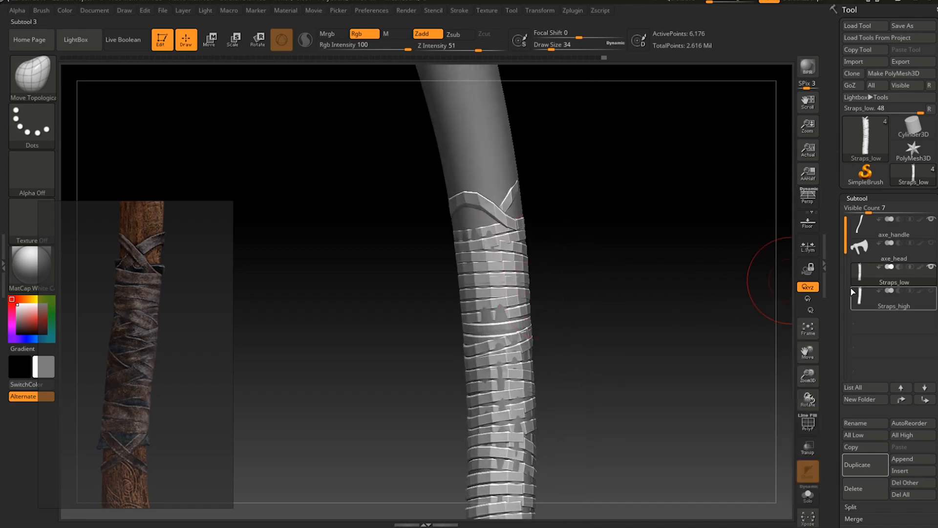
left_click(854, 292)
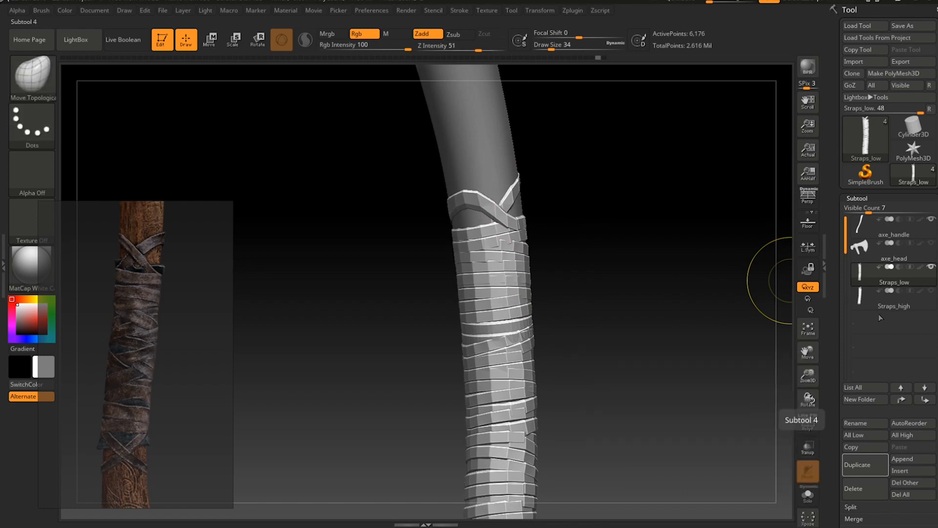
left_click(919, 296)
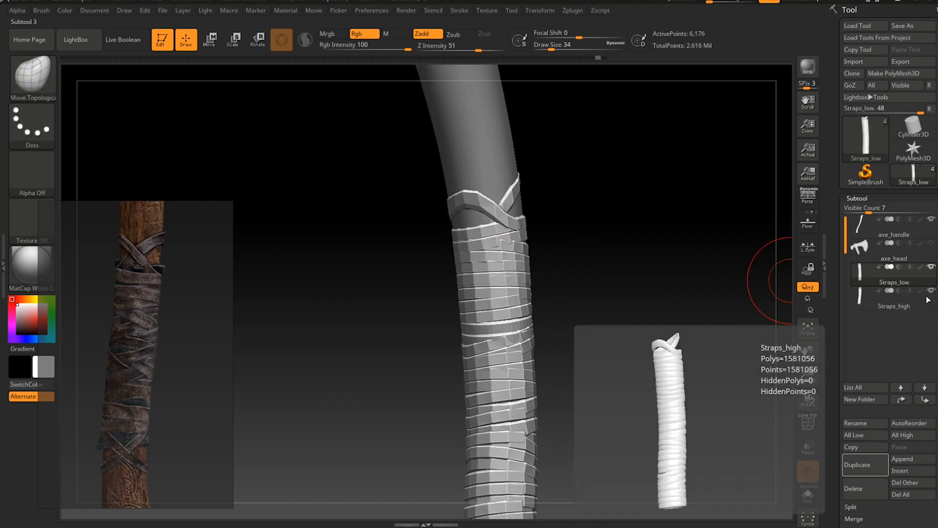
Select the Straps_high subtool and inflate it slightly twice with the Inflate deformation.
left_click_drag(838, 308, 848, 206)
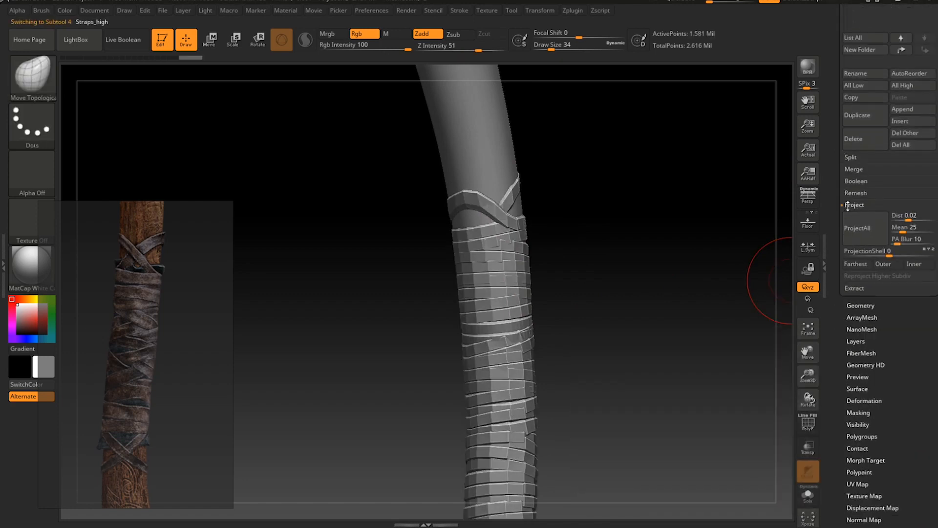
left_click(861, 401)
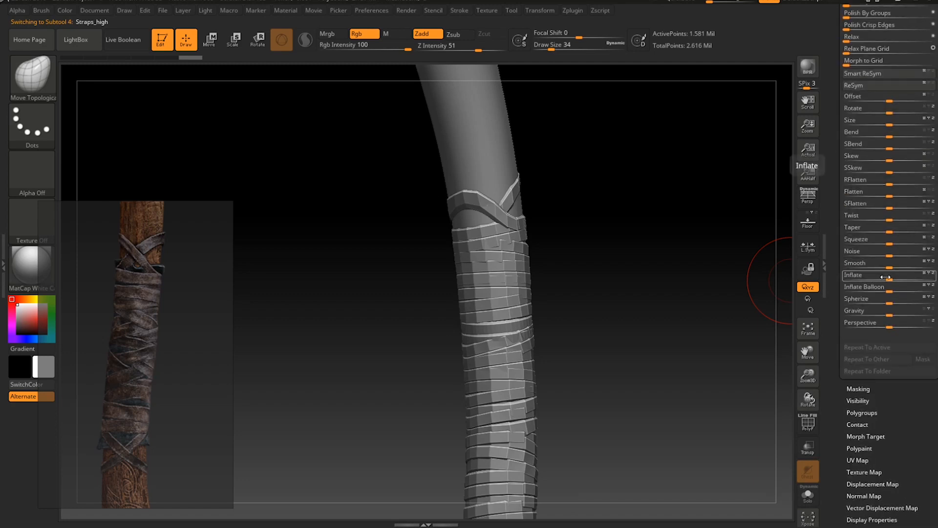
left_click(886, 277)
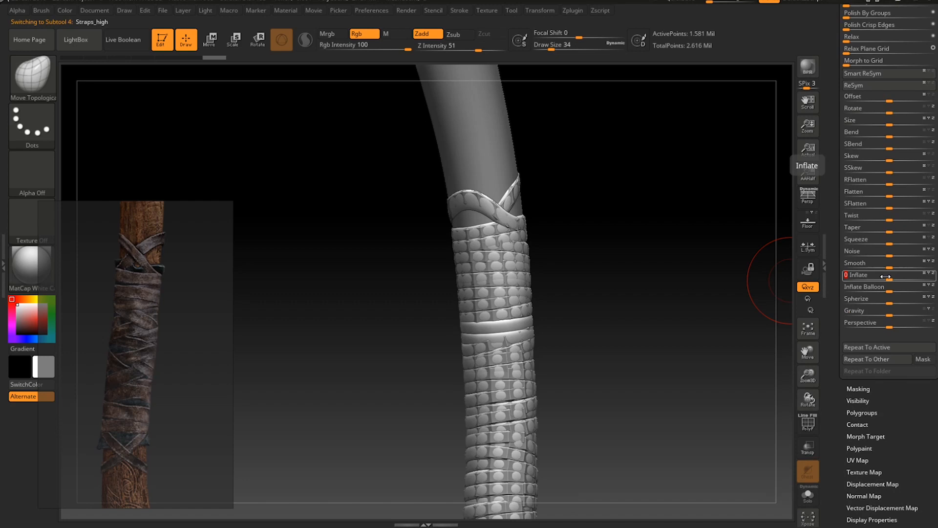
key("Return")
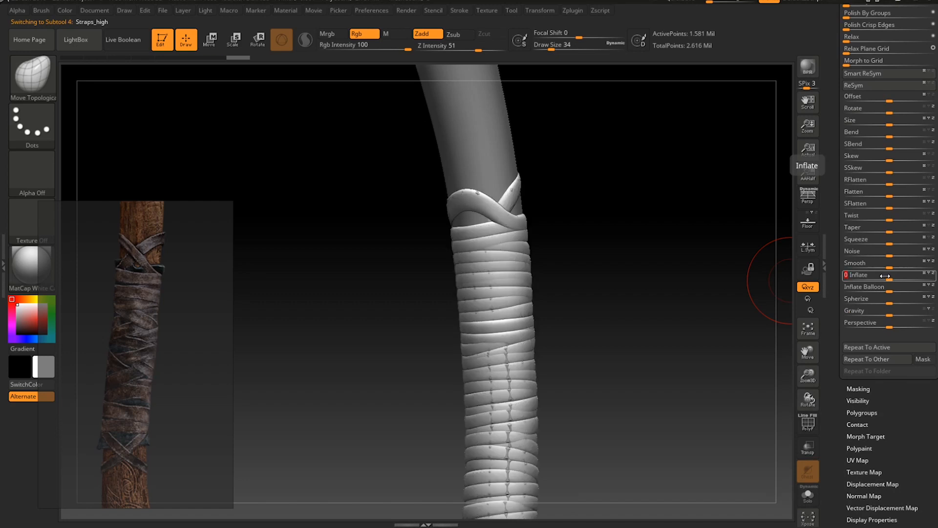
Check the inflated high-poly straps in isolation, and hide the axe_handle subtool to inspect how the strap versions overlap.
left_click_drag(838, 215, 839, 298)
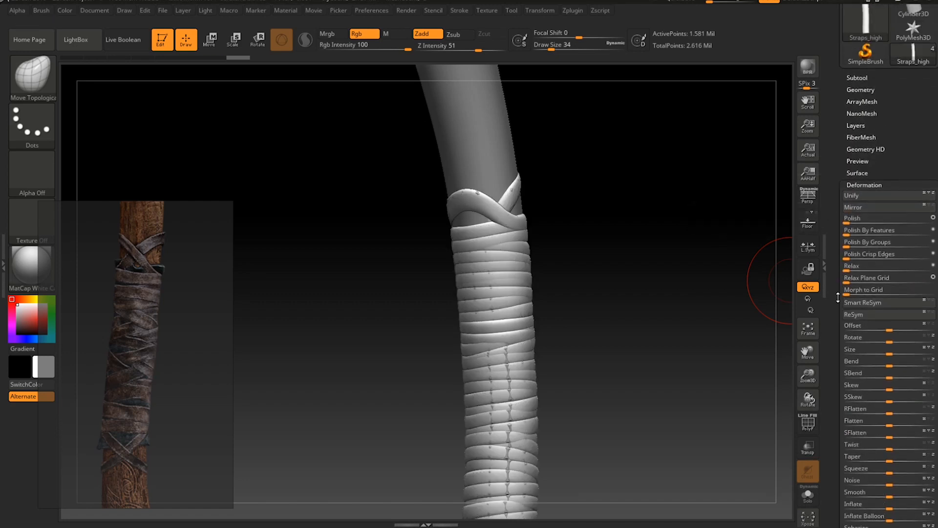
left_click(867, 76)
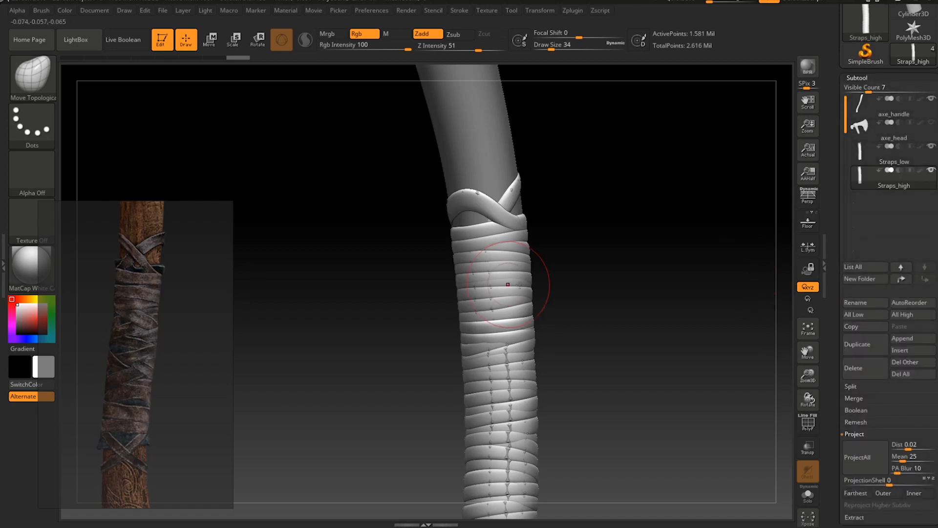
right_click_drag(580, 264, 603, 279, "ctrl")
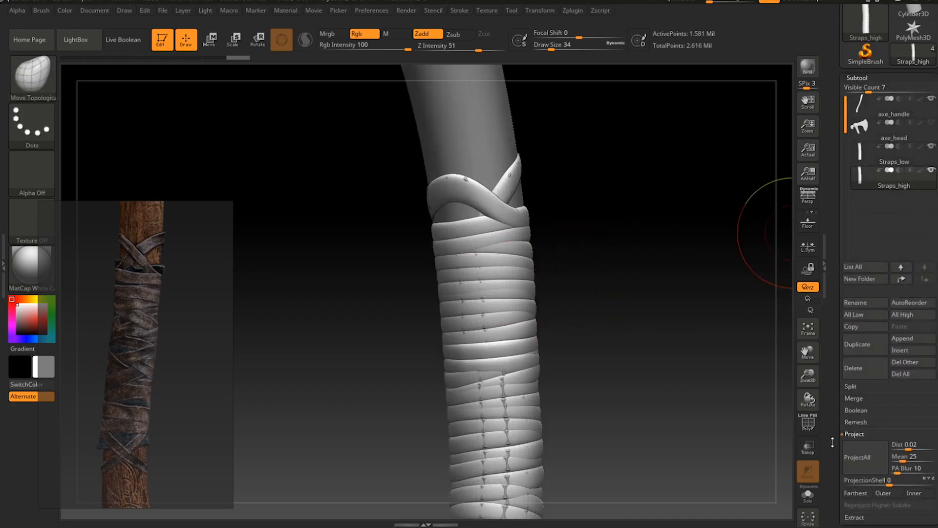
left_click(808, 495)
mouse_move(911, 166)
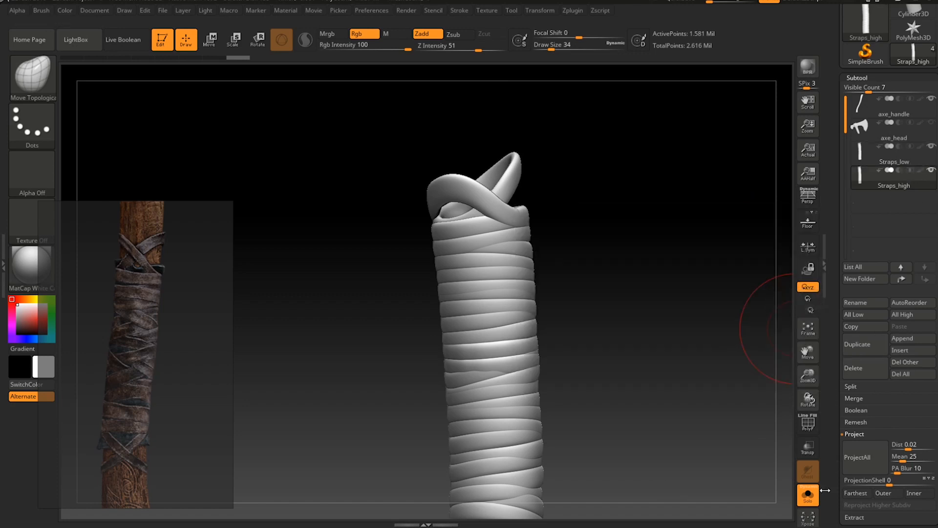
left_click(808, 494)
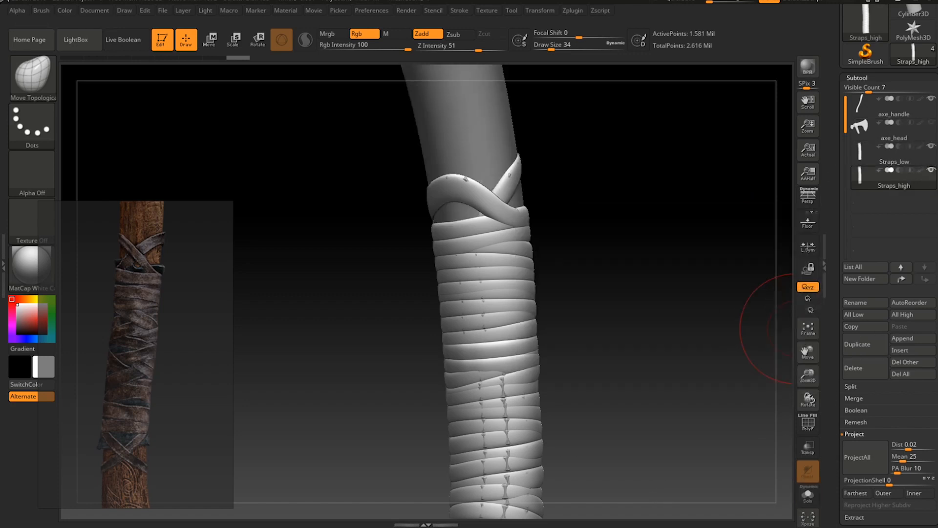
left_click(931, 99)
left_click_drag(684, 188, 612, 186)
right_click_drag(617, 200, 629, 207, "ctrl")
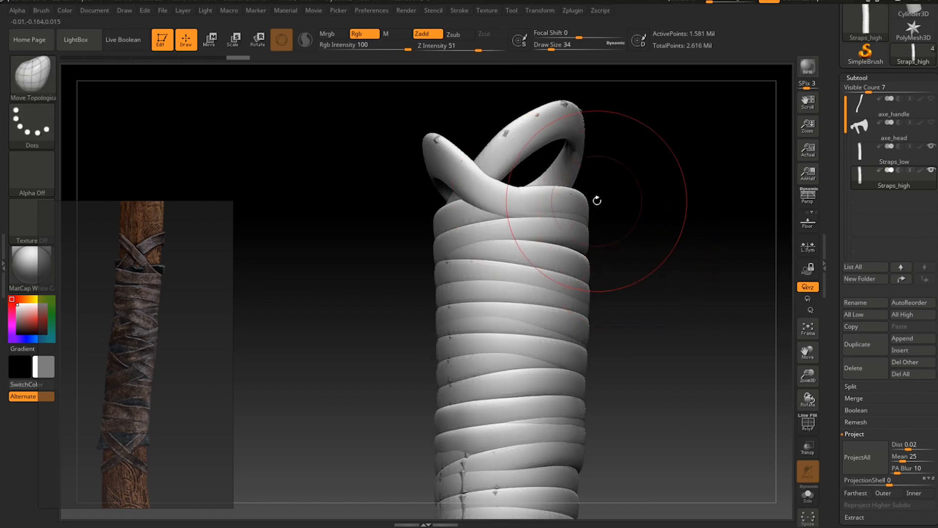
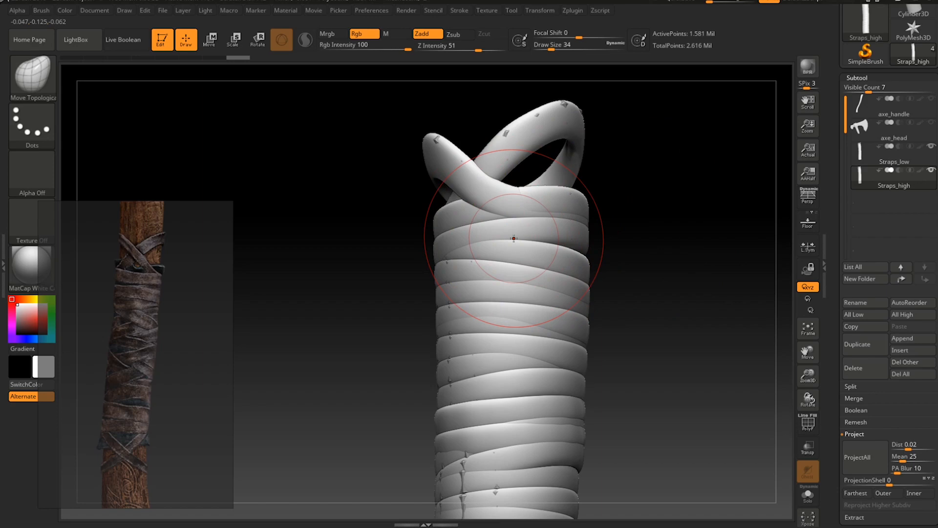
Set up the Standard brush for carving with Draw Size 5, Zsub and Z Intensity 18.
right_click_drag(514, 238, 519, 238)
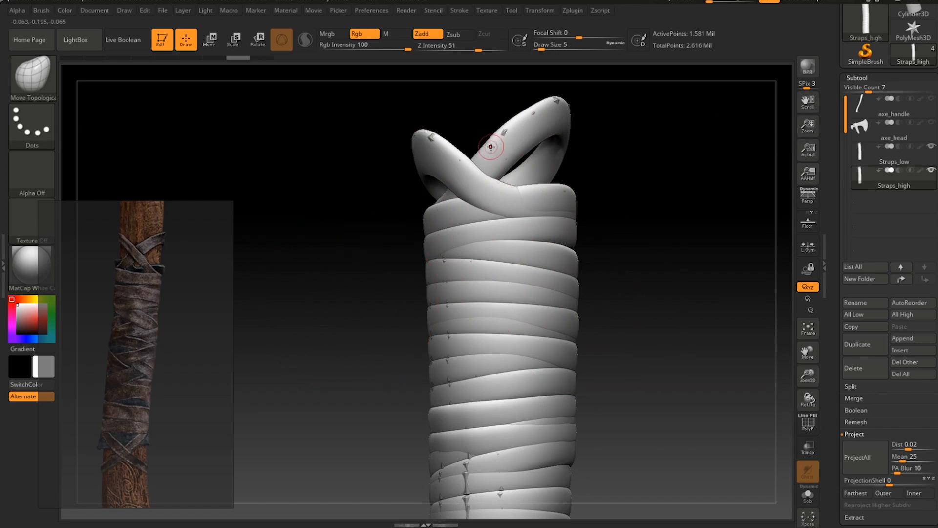
key("b")
key("s")
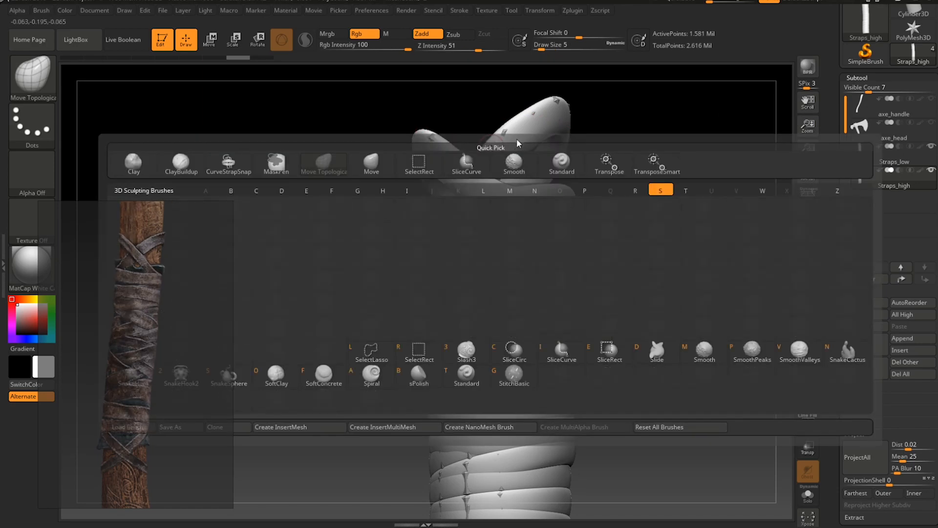
key("t")
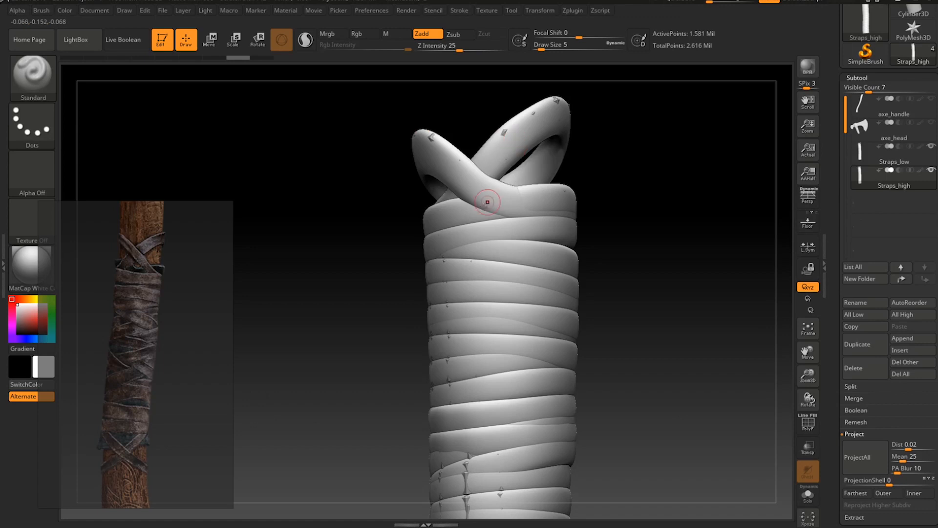
left_click(453, 34)
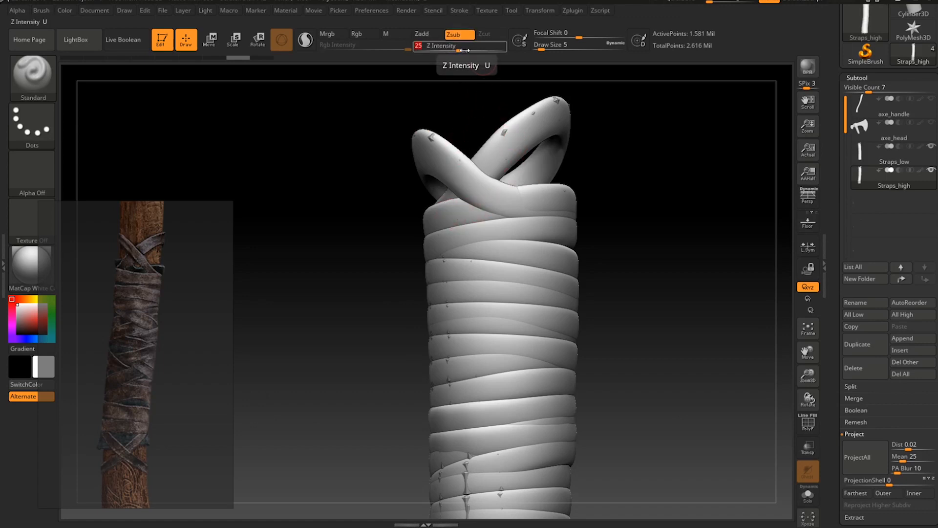
type("18")
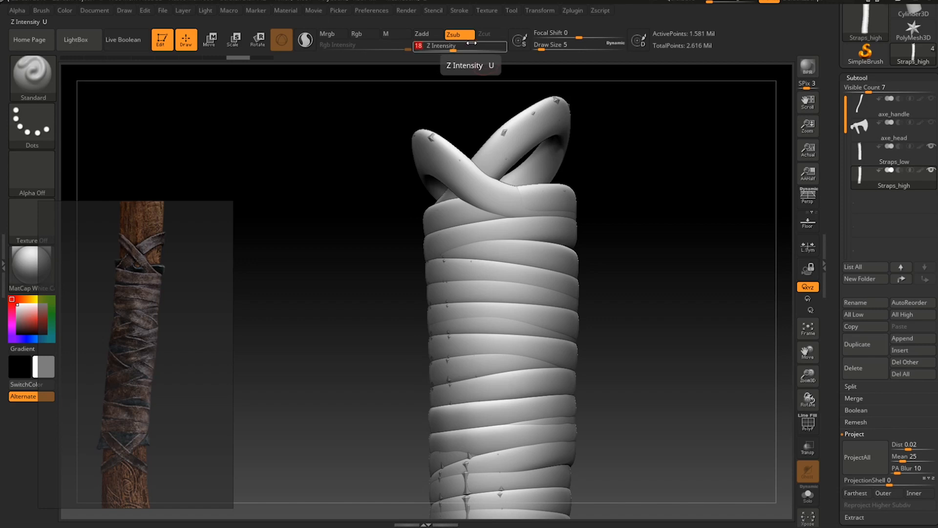
key("Return")
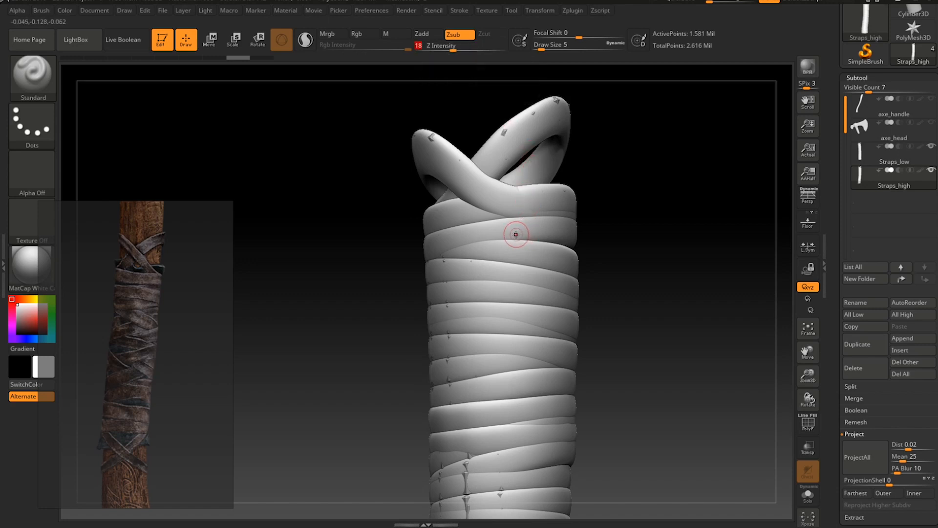
Carve small dents into the upper wraps of Straps_high with the Standard brush at Draw Size 6, undoing the last two strokes.
mouse_move(526, 233)
left_mouse_down()
mouse_move(511, 230)
mouse_move(534, 236)
mouse_move(513, 253)
mouse_move(537, 258)
mouse_move(423, 247)
left_mouse_up()
mouse_move(390, 278)
left_mouse_down()
mouse_move(455, 243)
mouse_move(400, 256)
mouse_move(455, 267)
mouse_move(437, 274)
left_mouse_up()
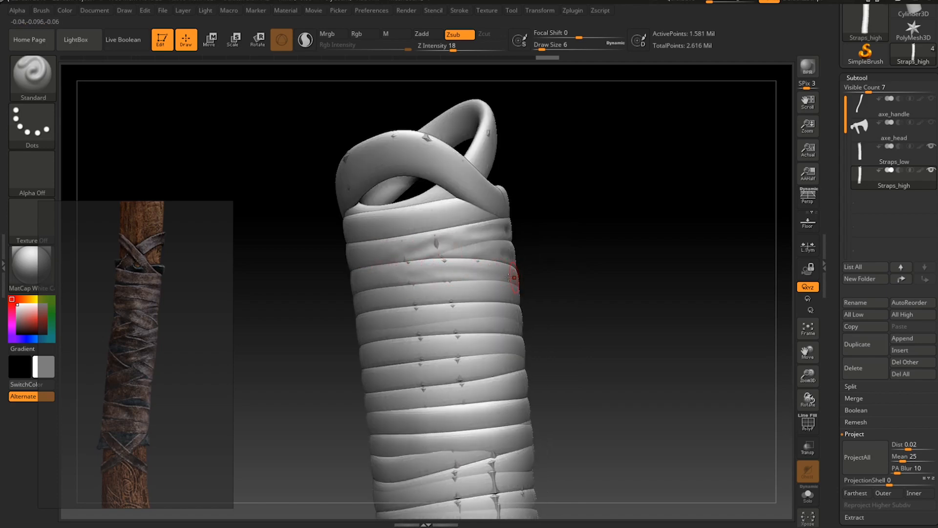
mouse_move(515, 277)
left_mouse_down()
mouse_move(460, 290)
mouse_move(421, 366)
left_mouse_up()
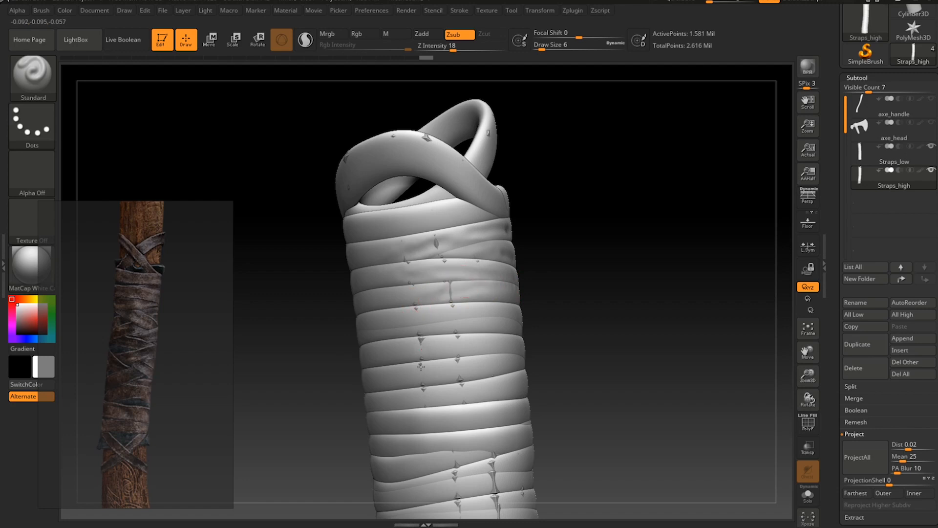
left_click_drag(420, 333, 419, 311)
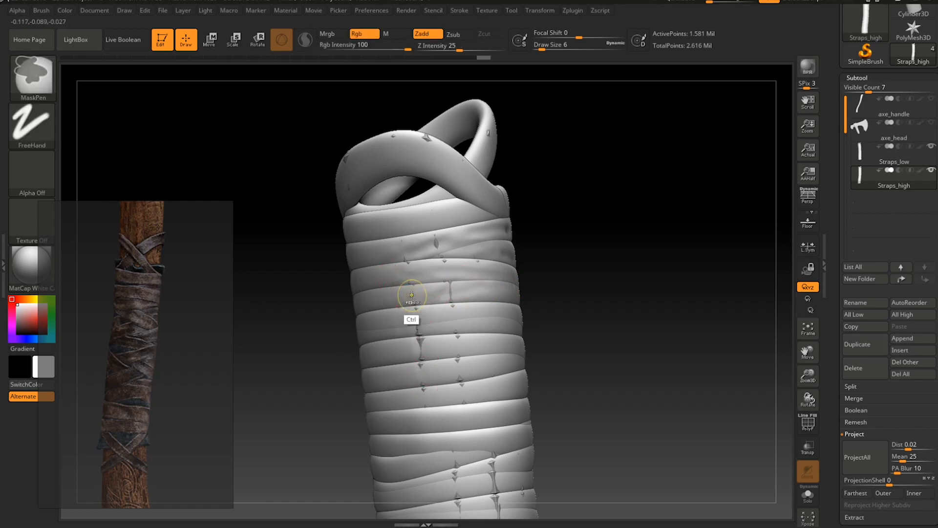
key("ctrl+z")
key("ctrl+z")
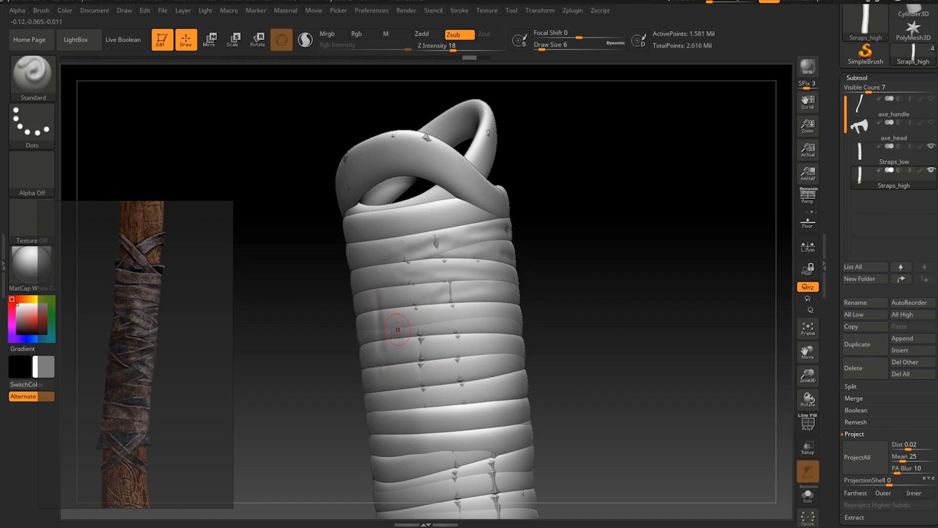
Carve leather creases and dents around the upper wraps of Straps_high, continuing onto the back side of the handle.
mouse_move(412, 316)
left_mouse_down()
mouse_move(519, 323)
mouse_move(552, 314)
left_mouse_up()
right_click_drag(553, 313, 537, 315)
mouse_move(501, 325)
left_mouse_down()
mouse_move(524, 315)
mouse_move(577, 325)
left_mouse_up()
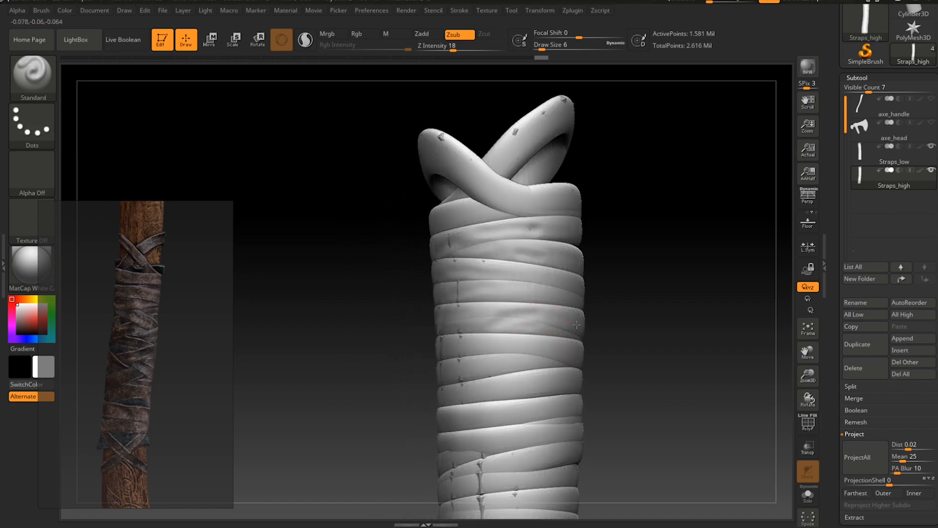
right_click_drag(640, 322, 561, 327)
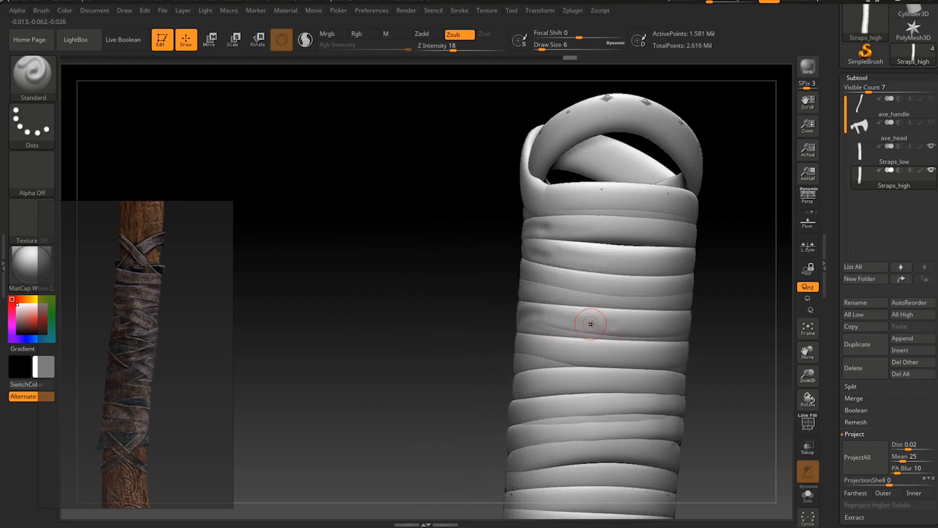
left_click(601, 253)
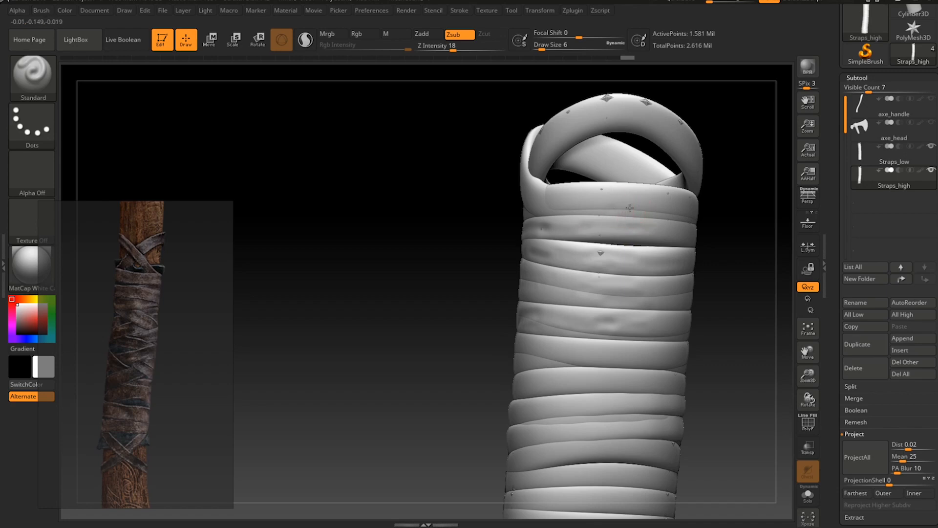
Carve shallow dents into the topmost wrap and the crossing strap at the upper end of Straps_high.
left_click_drag(494, 200, 555, 189)
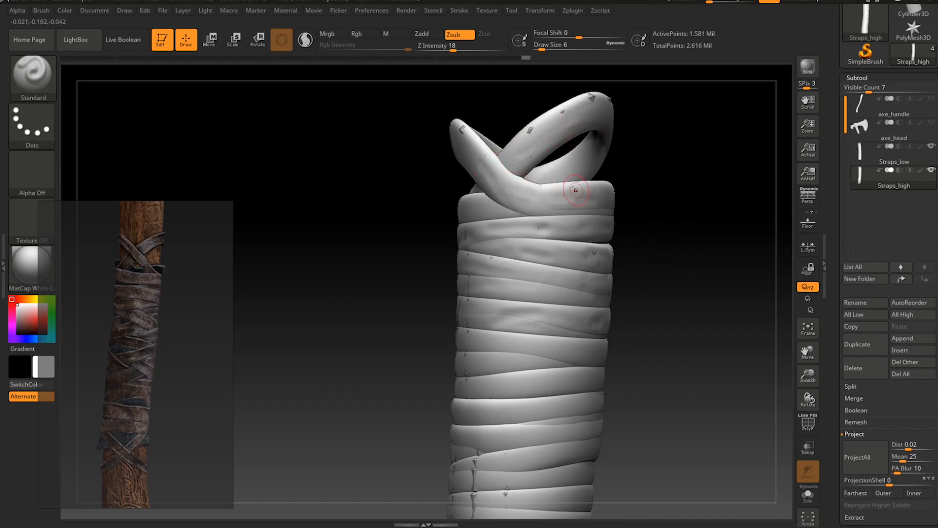
left_click_drag(417, 195, 466, 203)
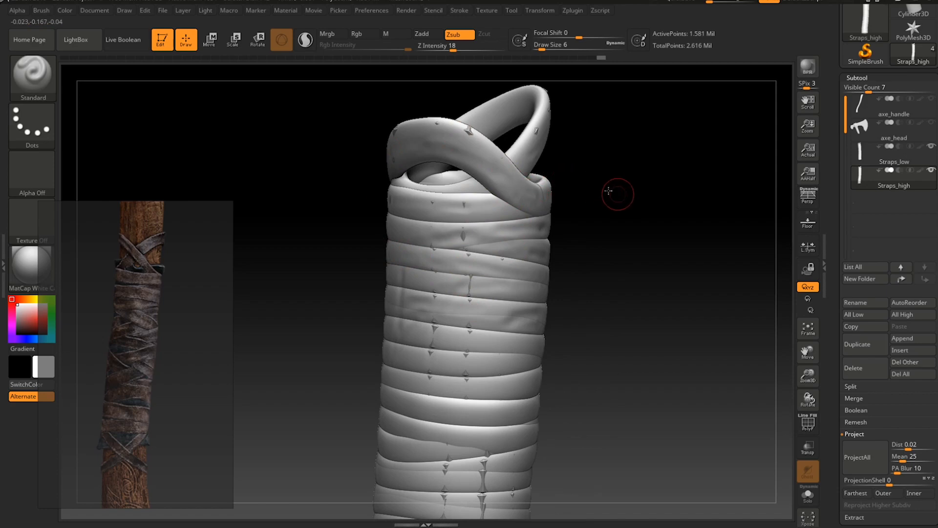
left_click_drag(618, 193, 599, 178)
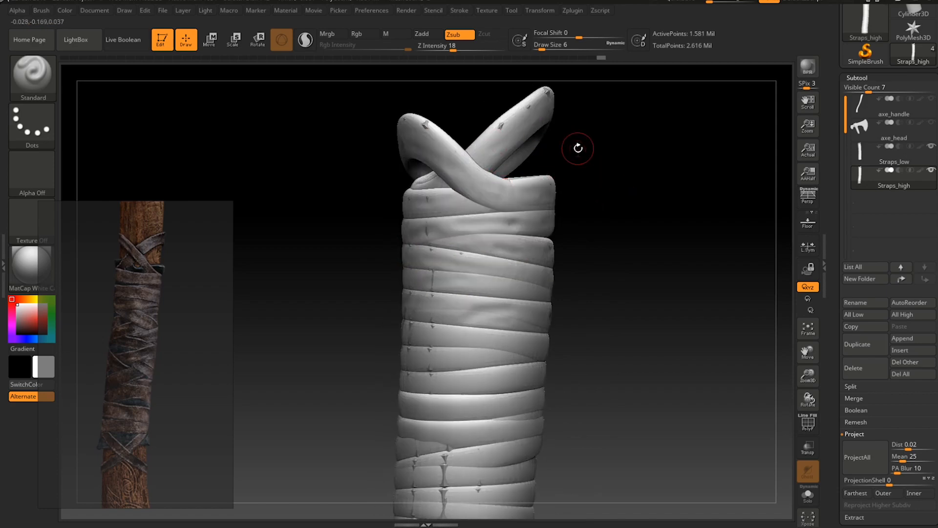
left_click_drag(580, 147, 562, 184)
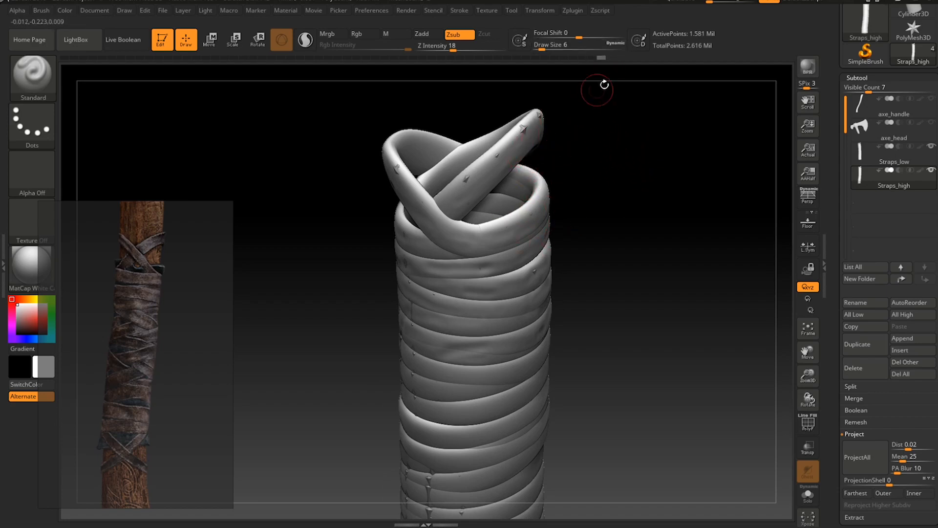
Activate sculpting symmetry for Straps_high and toggle its Z axis option.
left_click(546, 8)
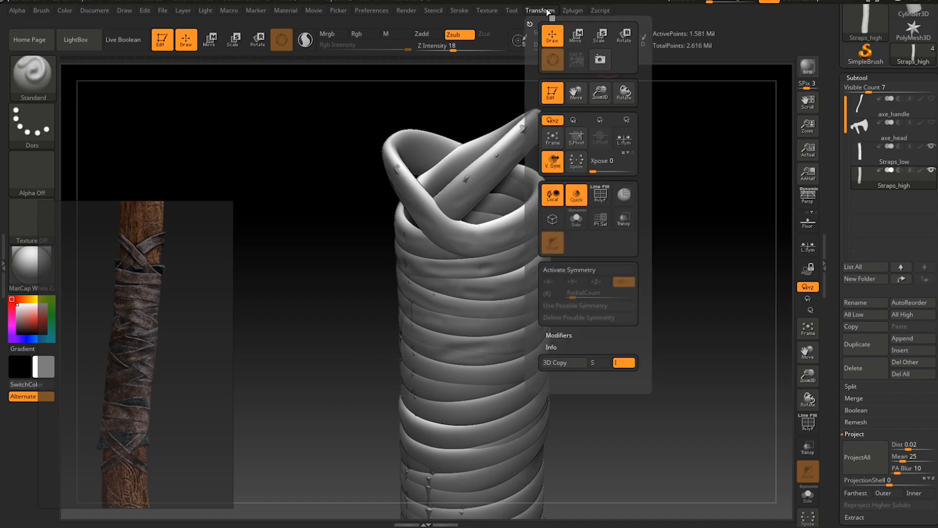
left_click(568, 273)
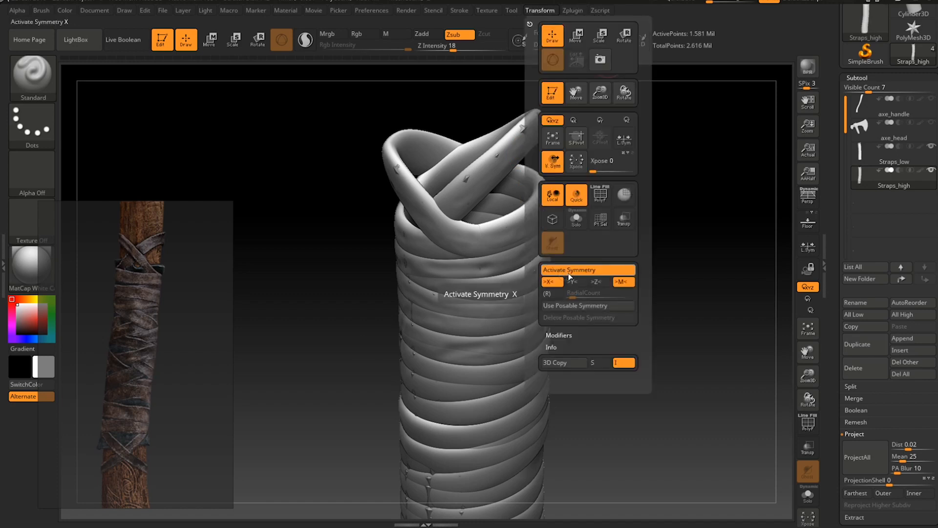
left_click(598, 282)
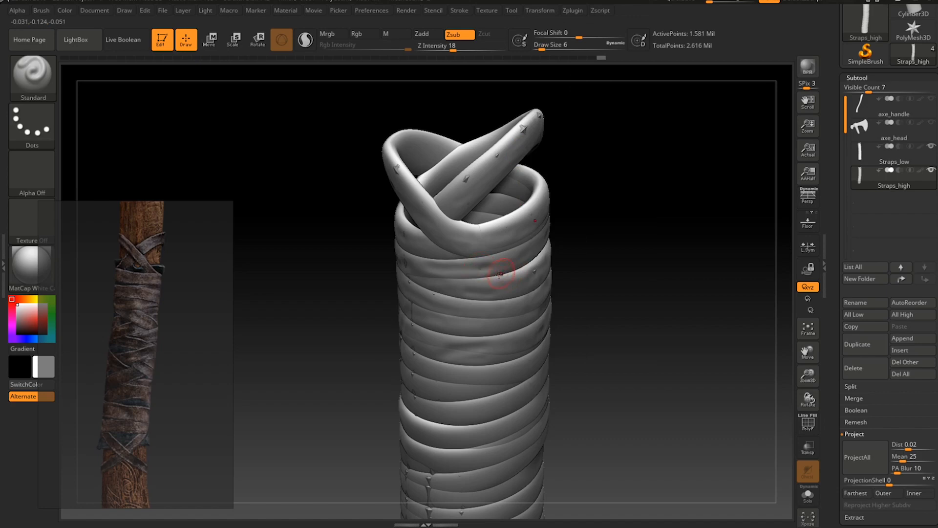
Sculpt creases with symmetry into the wraps just below the top of Straps_high.
left_click_drag(569, 211, 591, 225)
mouse_move(598, 335)
left_mouse_down()
mouse_move(663, 308)
mouse_move(651, 293)
mouse_move(605, 356)
left_mouse_up()
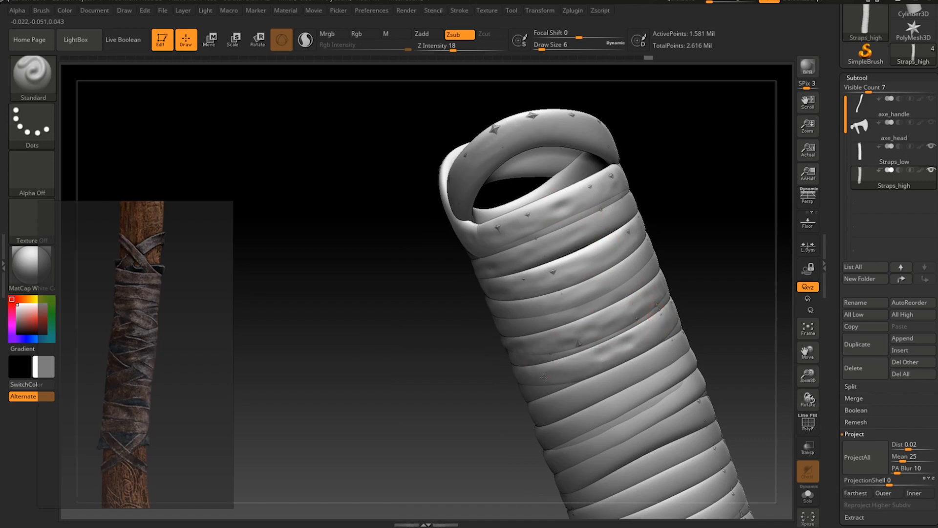
left_click_drag(544, 377, 518, 399)
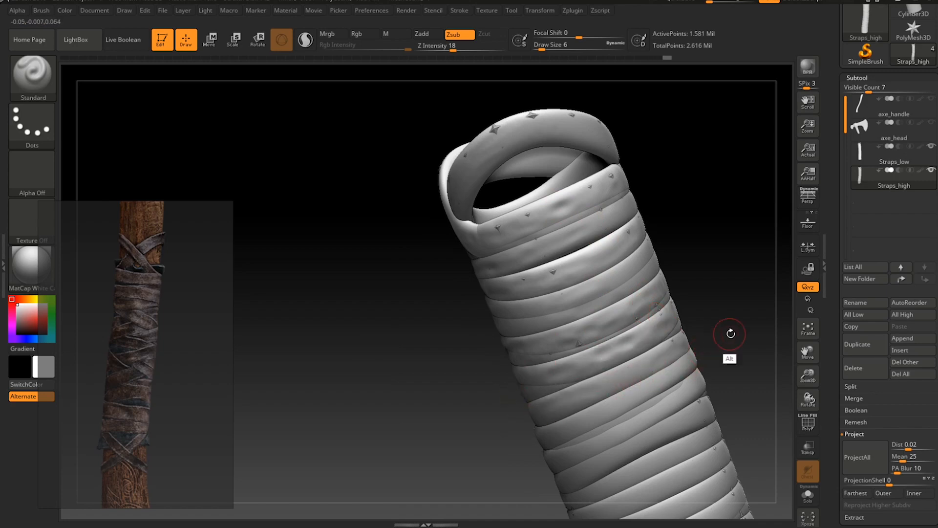
Frame the whole Straps_high mesh and carve creases into the wraps along its middle section.
left_click_drag(731, 333, 669, 235, "alt")
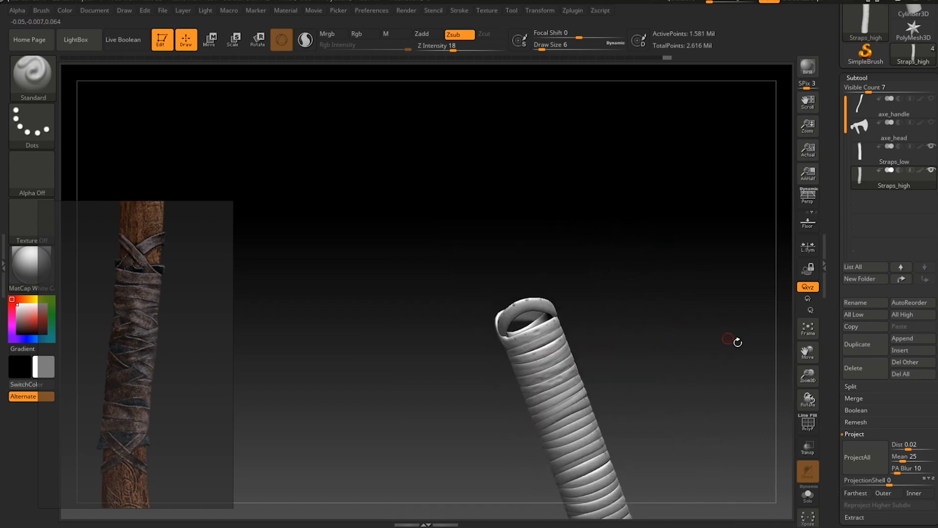
key("f")
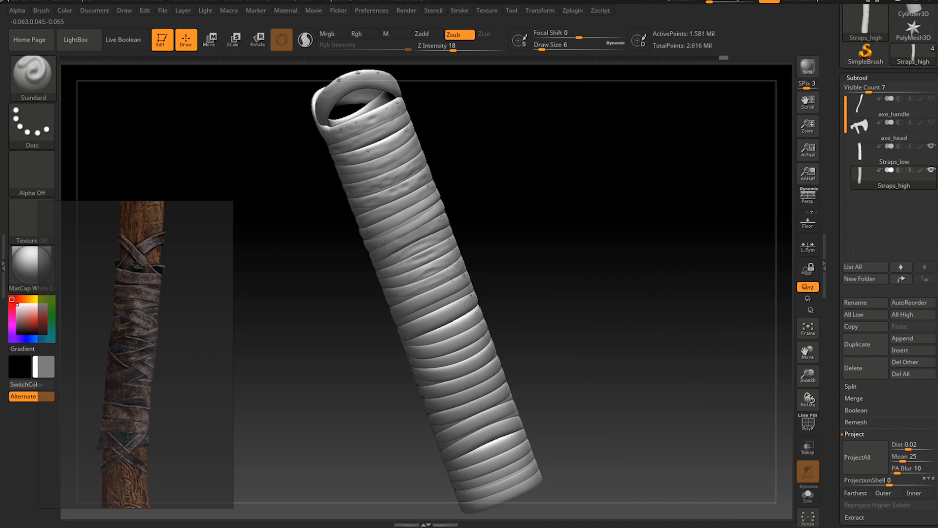
right_click_drag(379, 248, 397, 277)
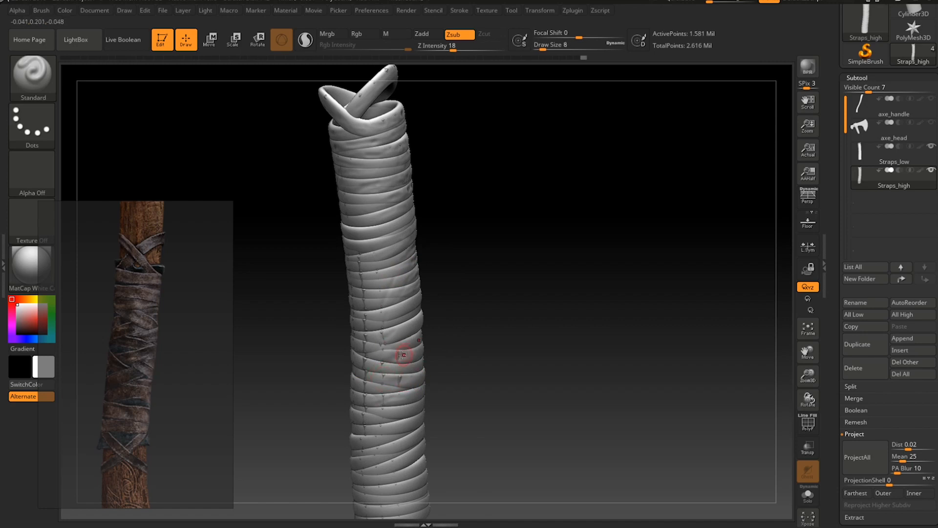
right_click_drag(415, 337, 442, 321)
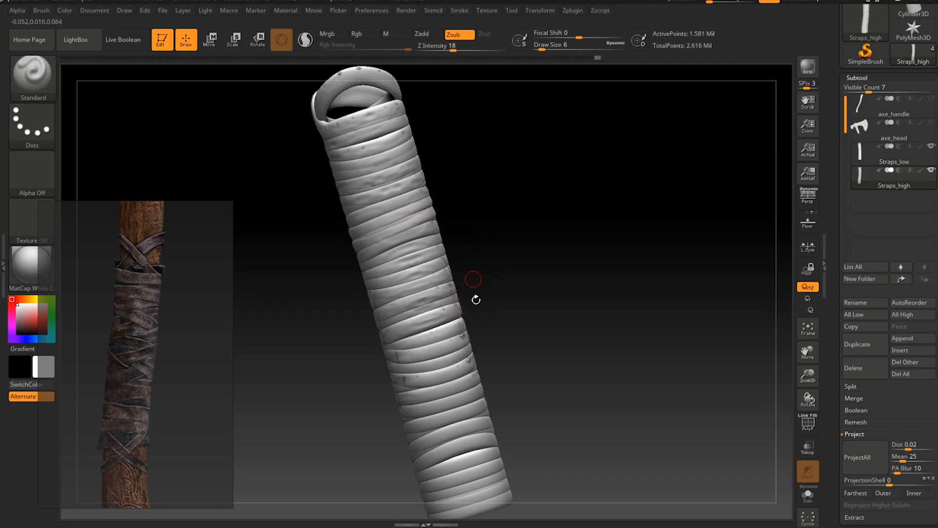
right_click_drag(505, 345, 435, 408)
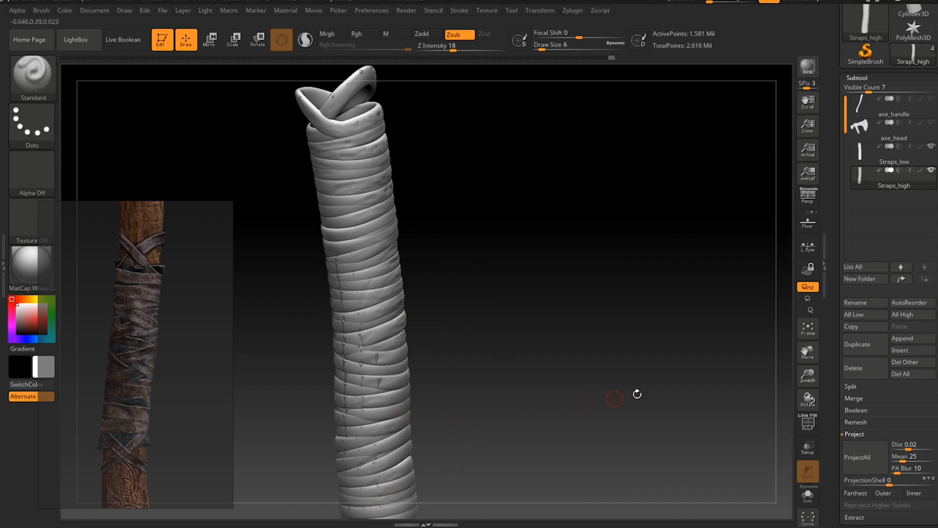
Carve creases into the lower wraps of Straps_high around both sides at Draw Size 6.
left_click_drag(802, 349, 849, 268)
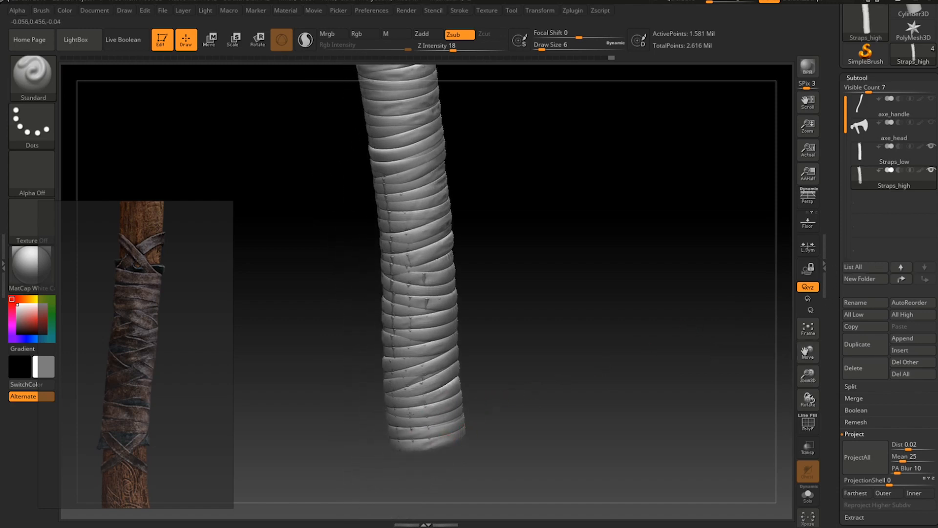
left_click_drag(332, 416, 427, 359)
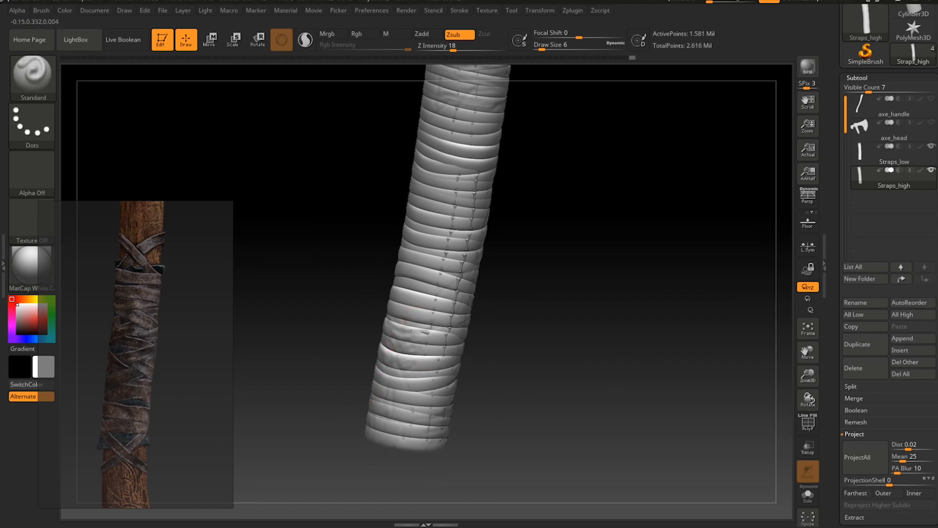
left_click_drag(433, 277, 433, 261)
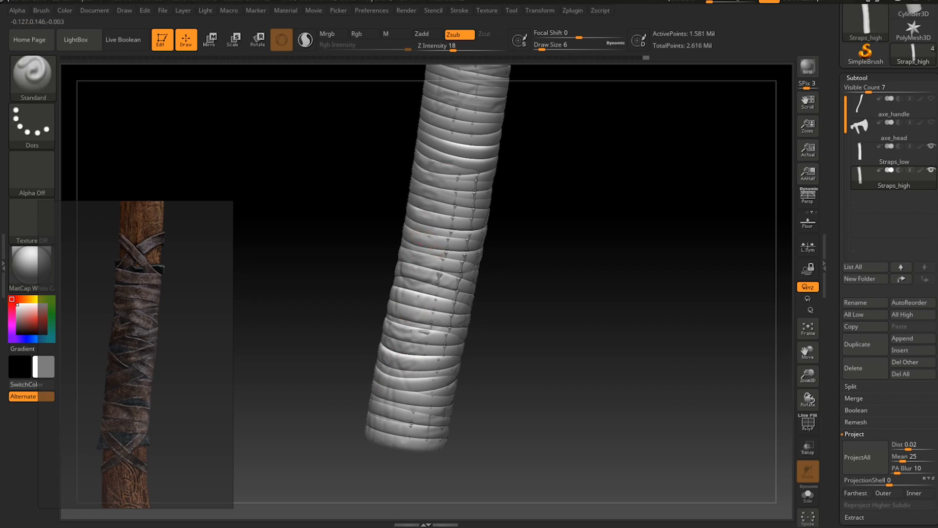
left_click_drag(553, 178, 527, 210)
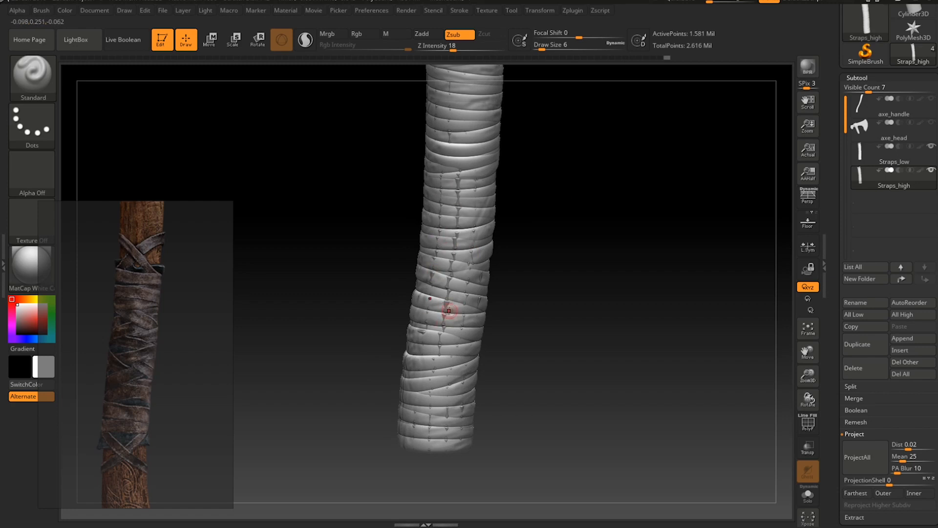
Try sculpting broader dents across the middle and lower wraps at Draw Size 34, and undo the last three strokes.
key("bracketright")
left_click_drag(463, 219, 476, 193)
left_click_drag(534, 167, 523, 185)
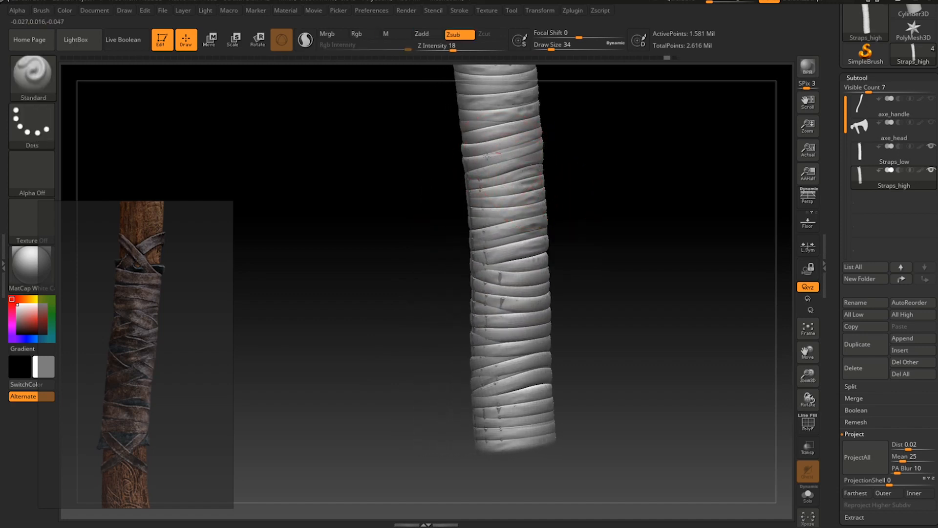
mouse_move(597, 311)
left_mouse_down()
mouse_move(618, 302)
mouse_move(580, 308)
left_mouse_up()
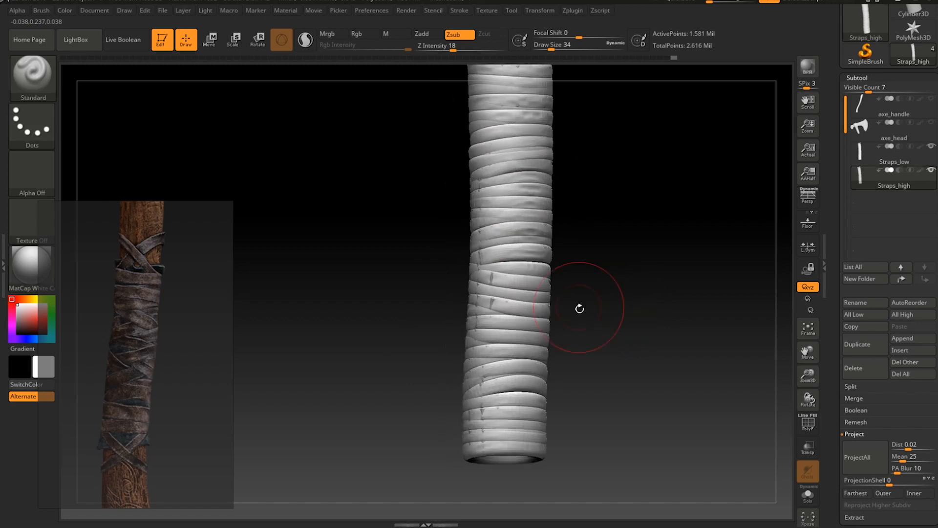
mouse_move(508, 321)
left_mouse_down()
mouse_move(515, 304)
mouse_move(599, 312)
left_mouse_up()
key("ctrl+z")
key("ctrl+z")
key("ctrl+z")
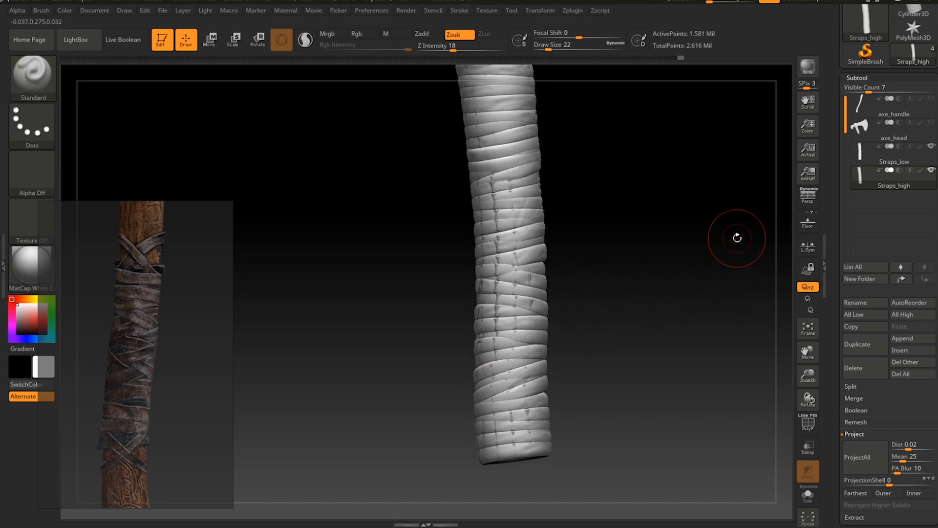
Show the axe_handle subtool and inspect the sculpted straps around the handle from several sides.
left_click_drag(605, 190, 762, 273)
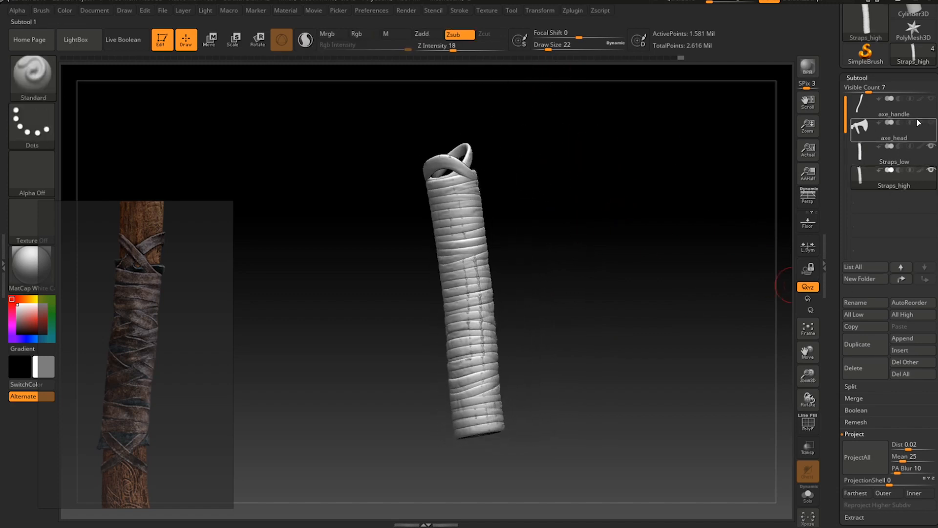
left_click(931, 99)
left_click_drag(651, 239, 597, 245)
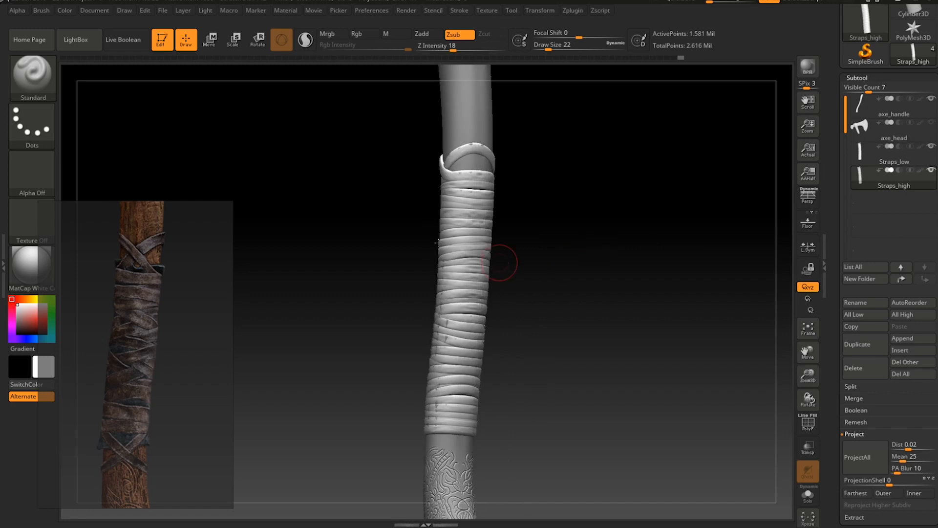
left_click_drag(500, 263, 581, 296)
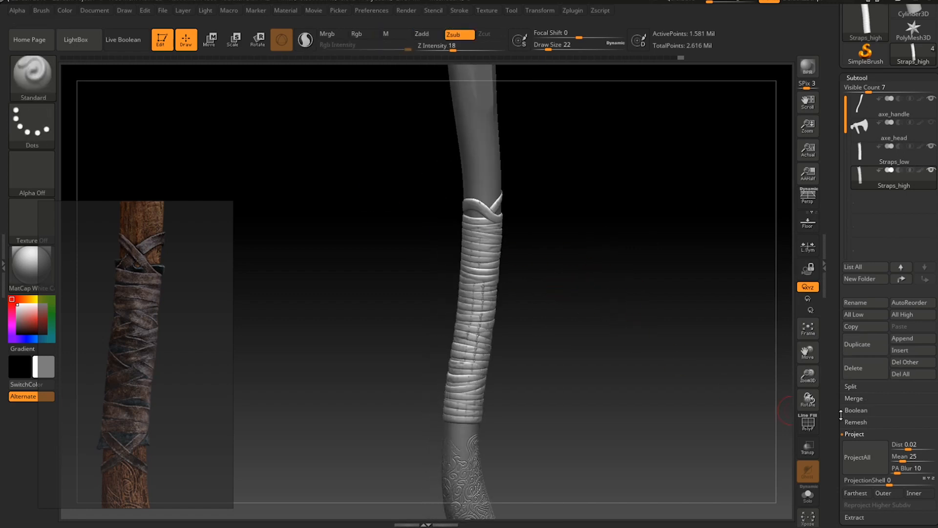
left_click_drag(559, 229, 565, 208)
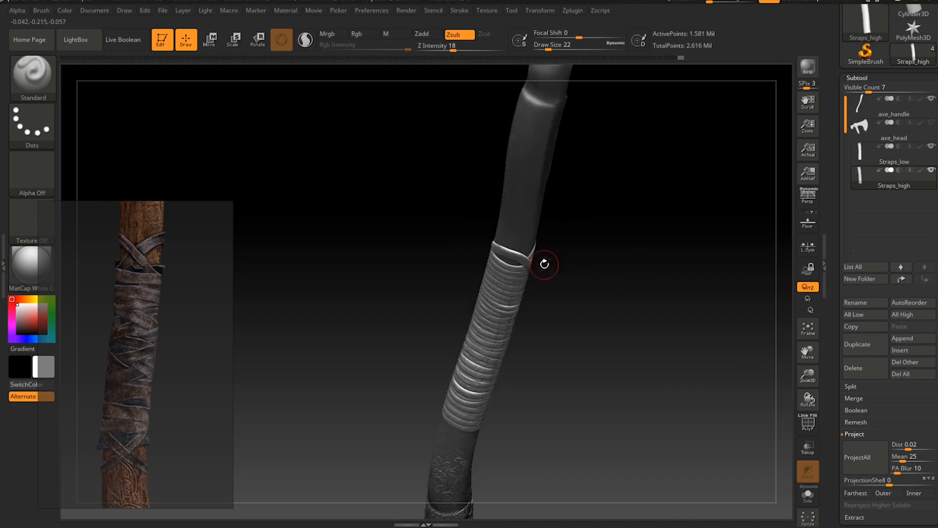
right_click_drag(551, 266, 562, 306, "ctrl")
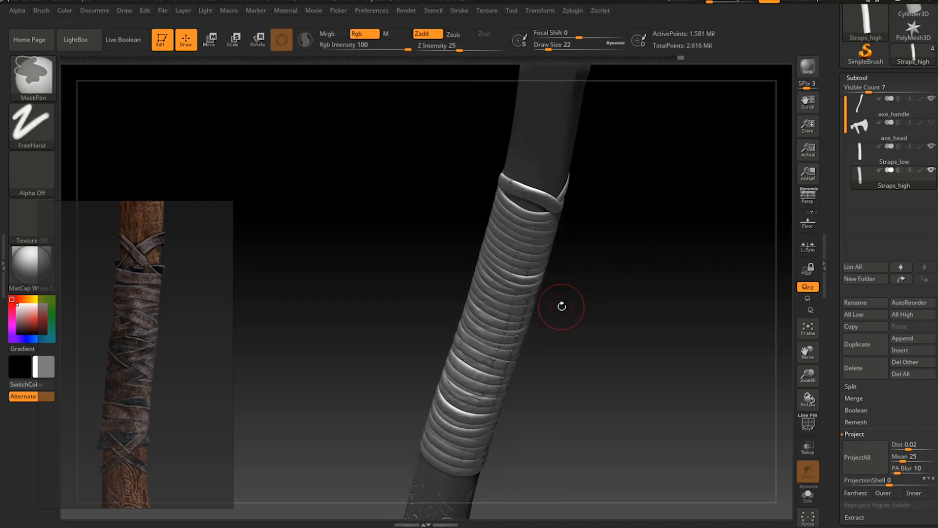
left_click_drag(674, 284, 619, 266)
Lower Straps_high to subdivision level 1 and isolate it from the other subtools in Solo mode.
left_click(857, 78)
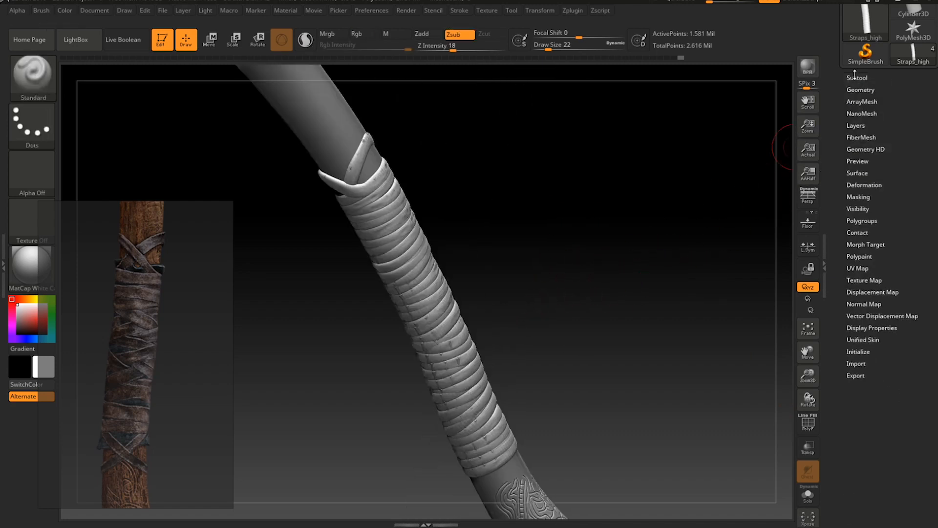
left_click(860, 90)
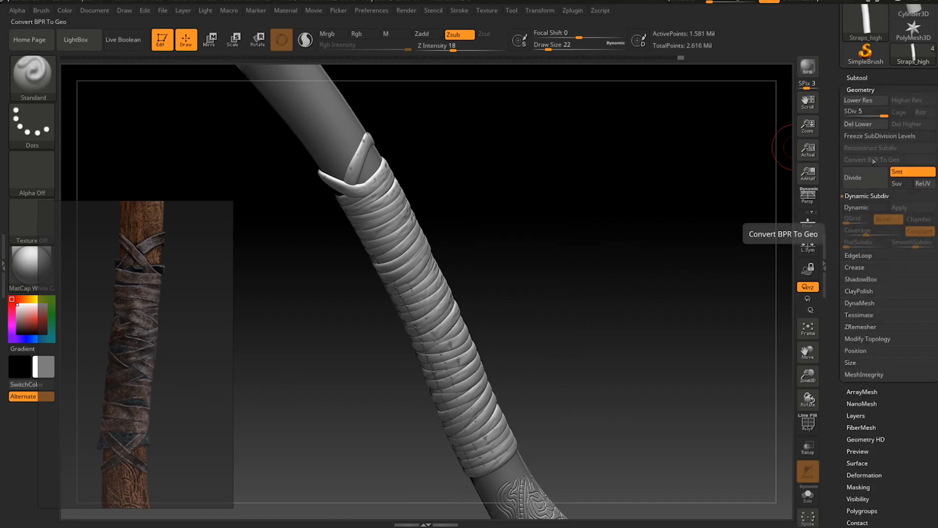
left_click_drag(882, 112, 848, 113)
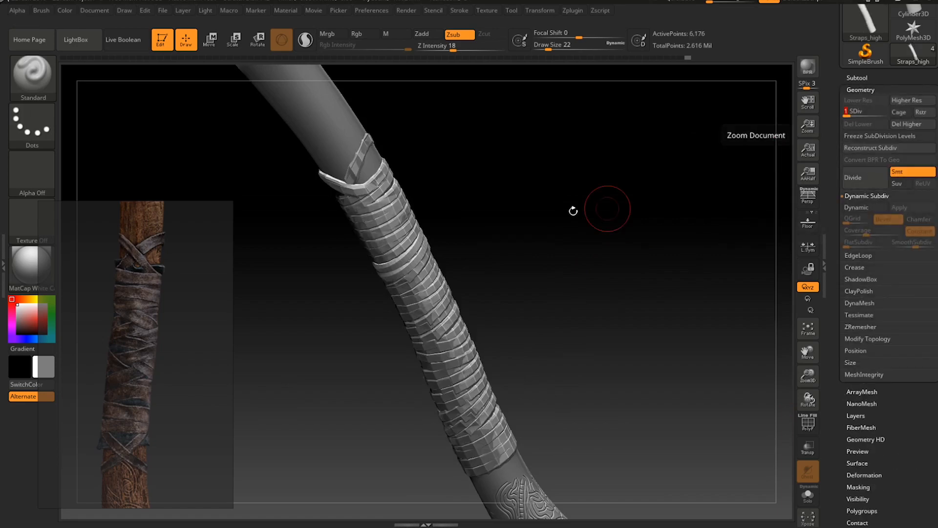
left_click_drag(574, 211, 556, 214)
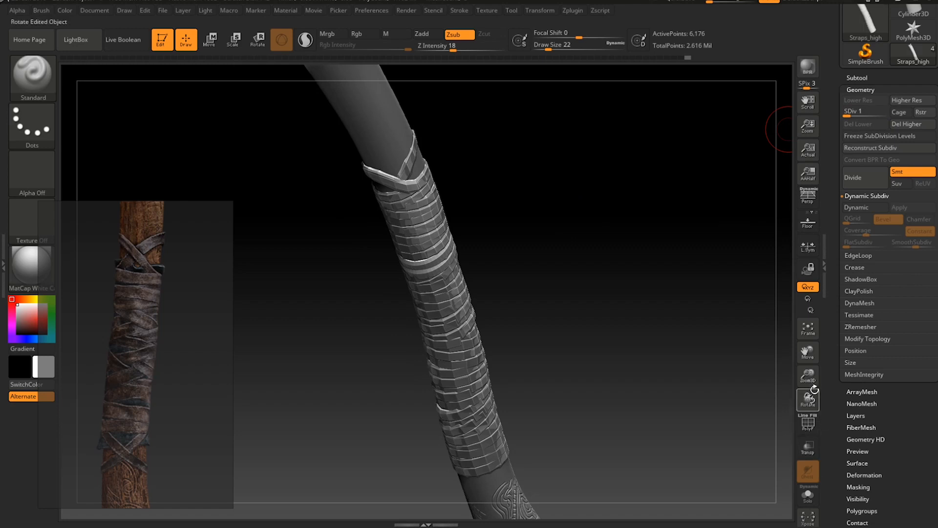
left_click(808, 494)
left_click_drag(591, 280, 553, 187)
mouse_move(575, 223)
left_mouse_down()
mouse_move(551, 272)
mouse_move(540, 220)
left_mouse_up()
Switch to the ZModeler brush and view the low-resolution straps through their open end.
left_click(33, 73)
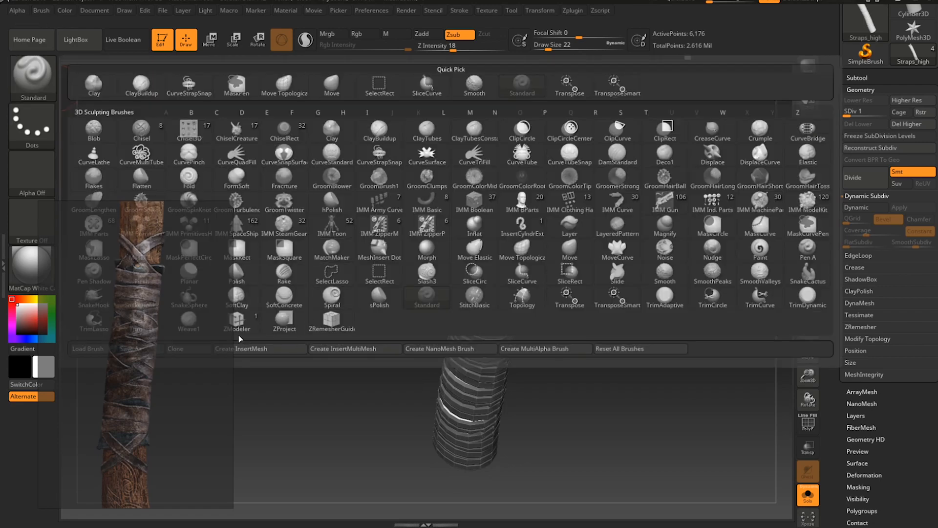
left_click(237, 320)
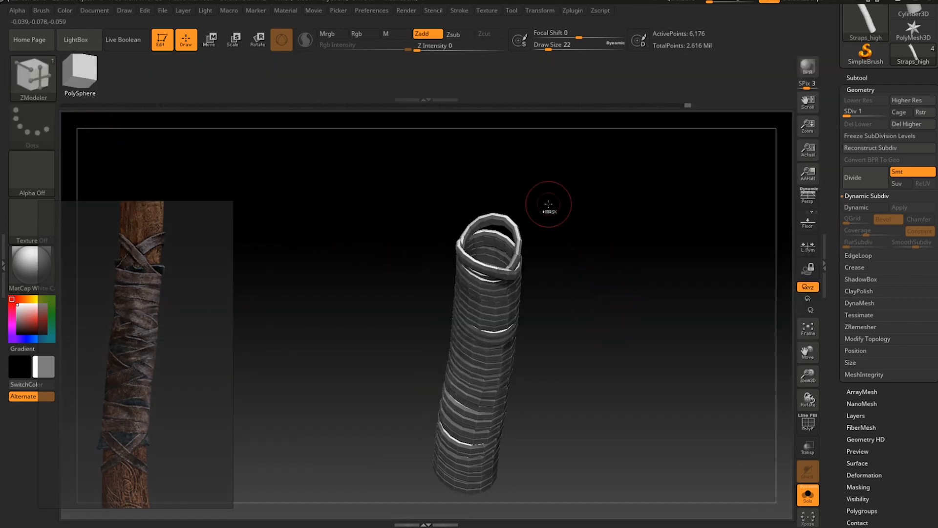
left_click_drag(549, 203, 560, 245)
left_click_drag(625, 237, 620, 325)
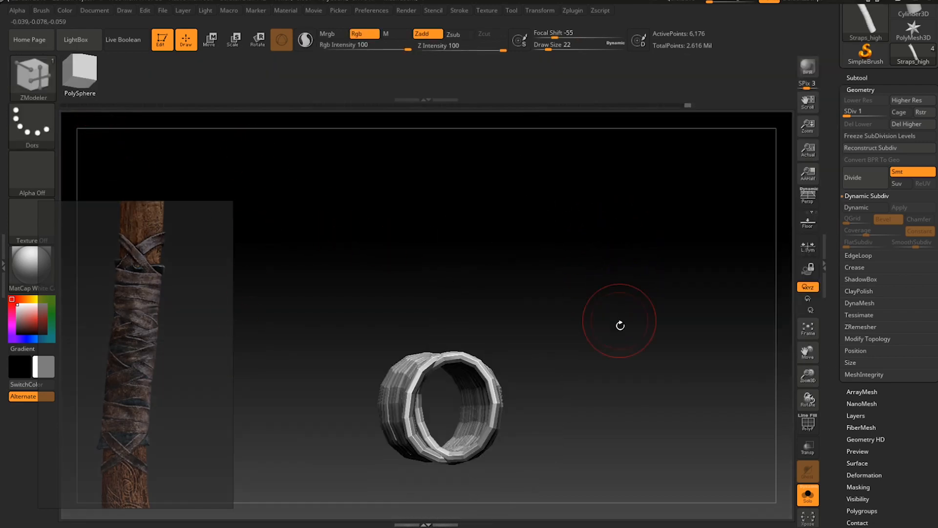
Isolate one lengthwise half of the straps to expose the inside faces, redoing the first selection with a wider one.
left_click_drag(424, 323, 478, 383, "ctrl+shift")
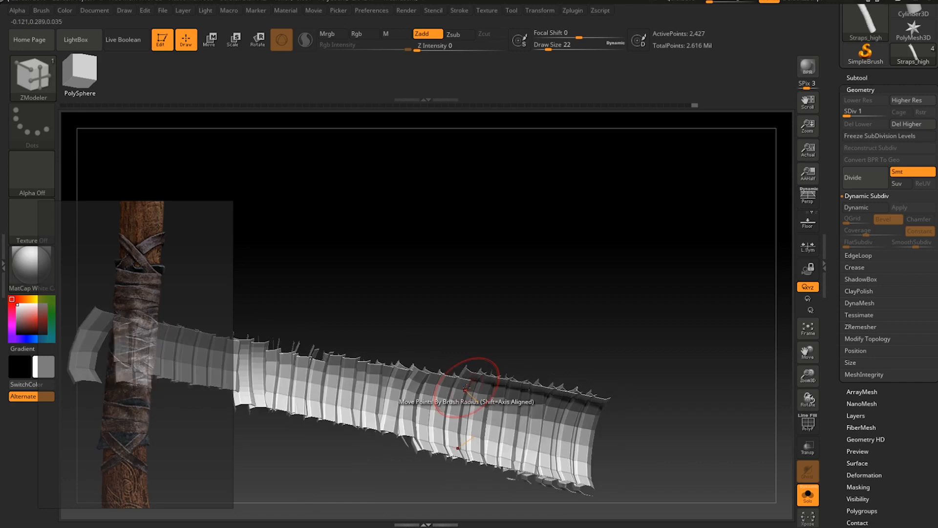
left_click_drag(488, 350, 540, 352)
left_click(540, 352, "ctrl+shift")
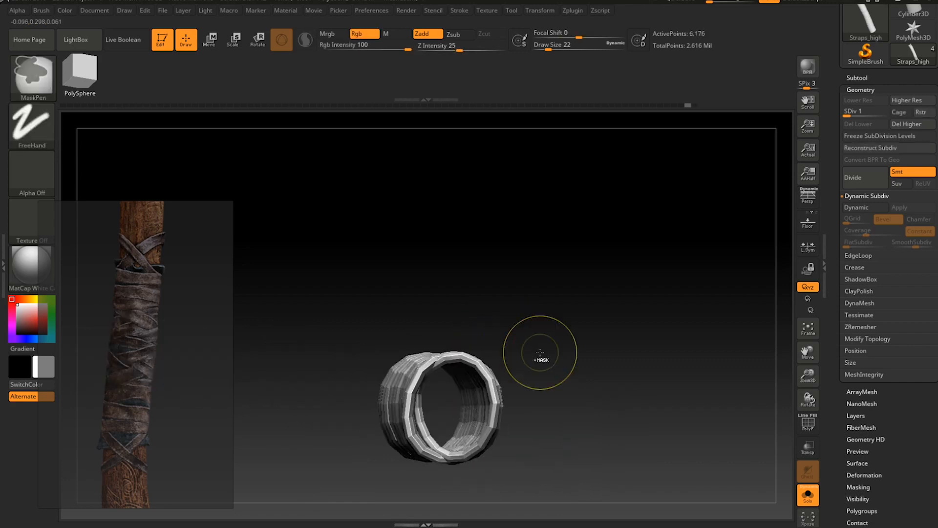
left_click_drag(444, 307, 558, 416, "ctrl+shift")
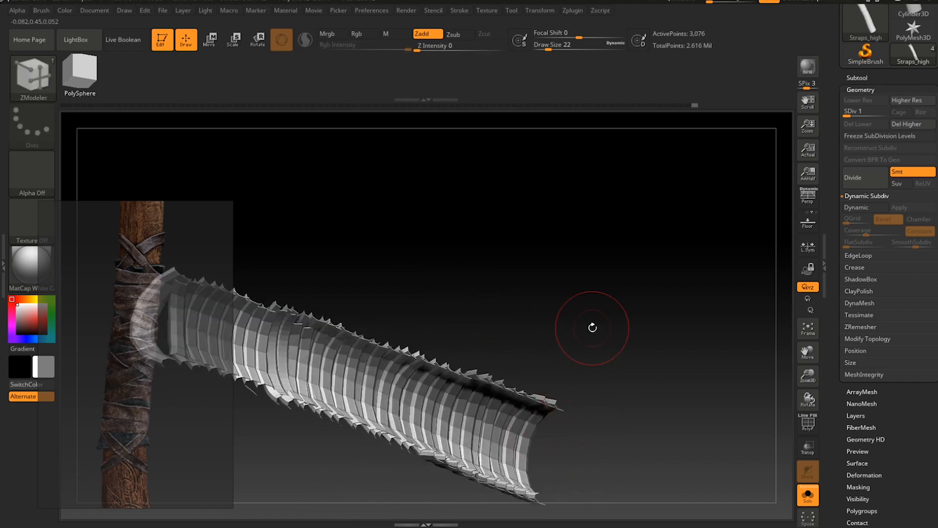
left_click_drag(593, 329, 712, 266, "shift")
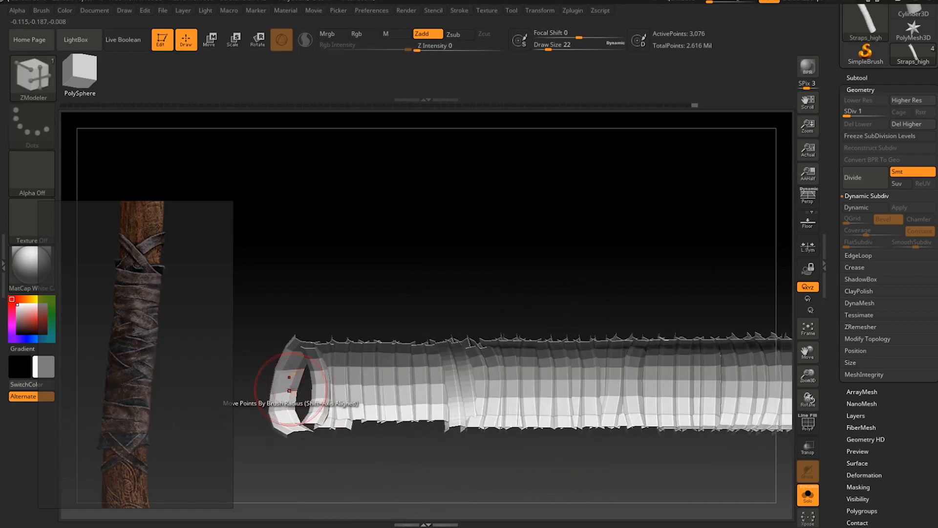
Set ZModeler's polygon action to Delete and check how the polygroups divide the strap faces.
key("space")
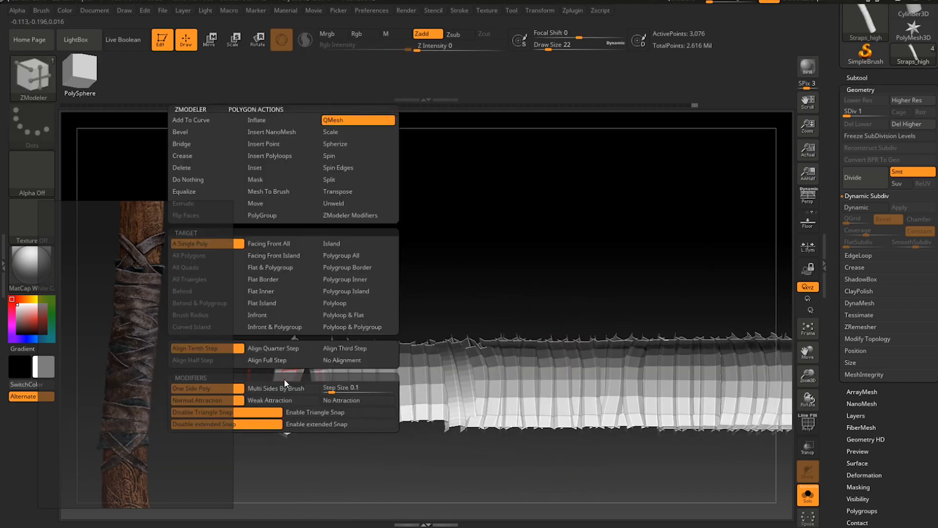
left_click(200, 169)
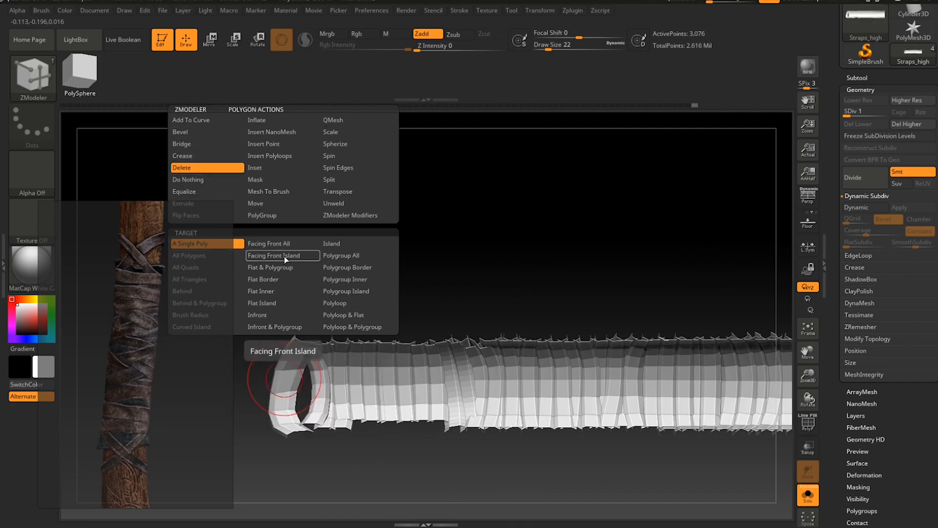
left_click(325, 257)
key("shift+f")
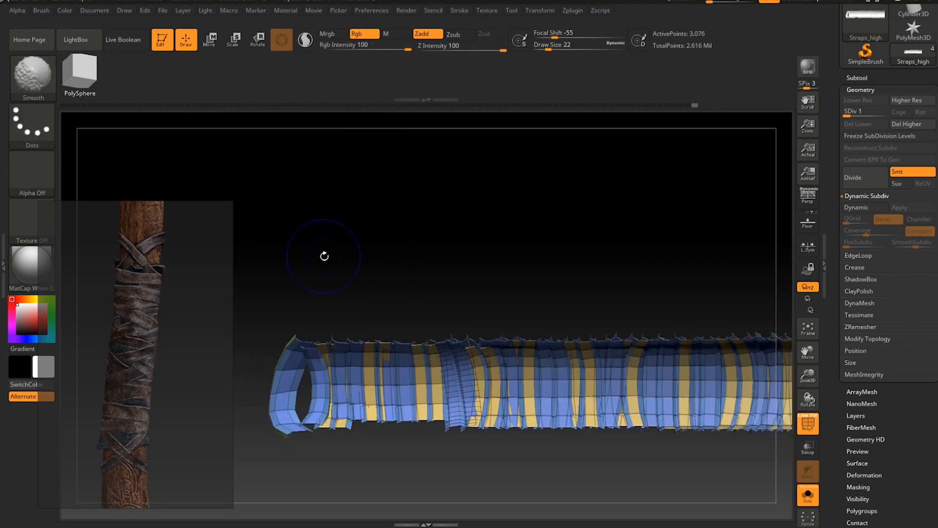
key("shift+f")
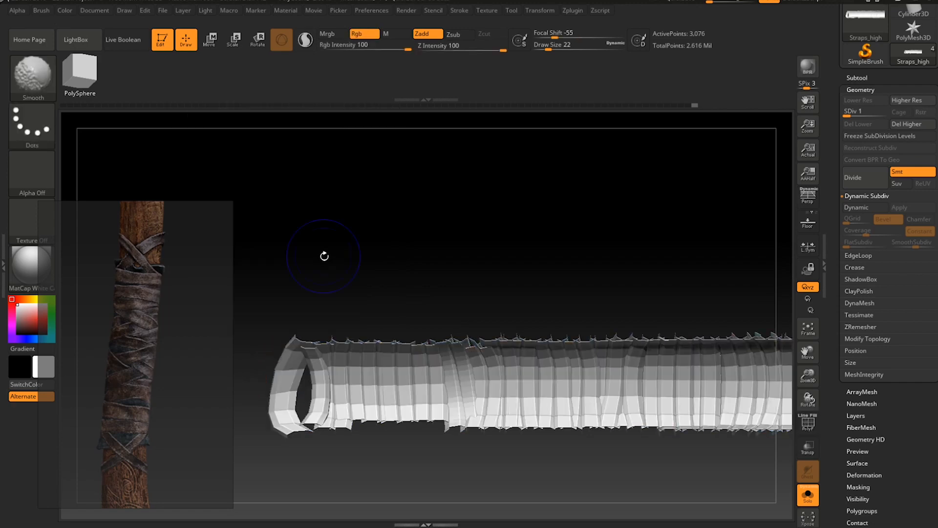
left_click_drag(324, 256, 359, 323)
key("shift+f")
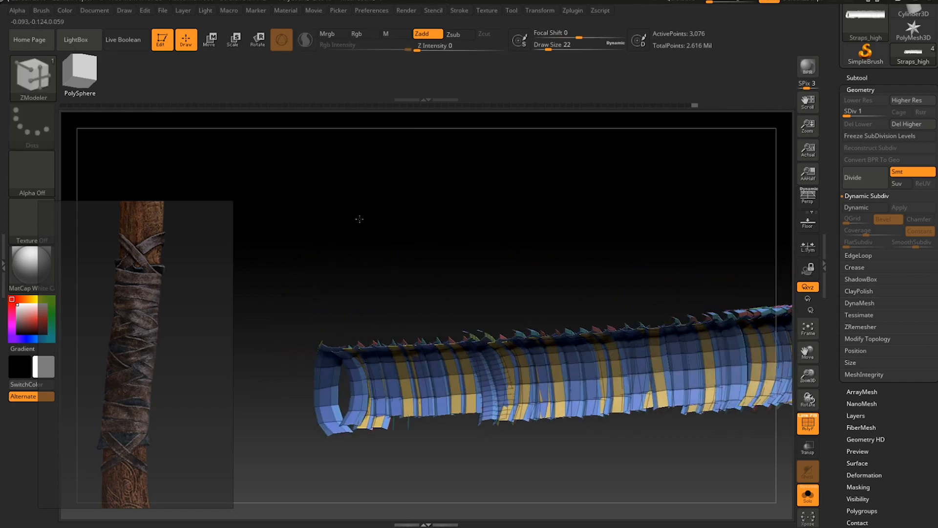
key("shift")
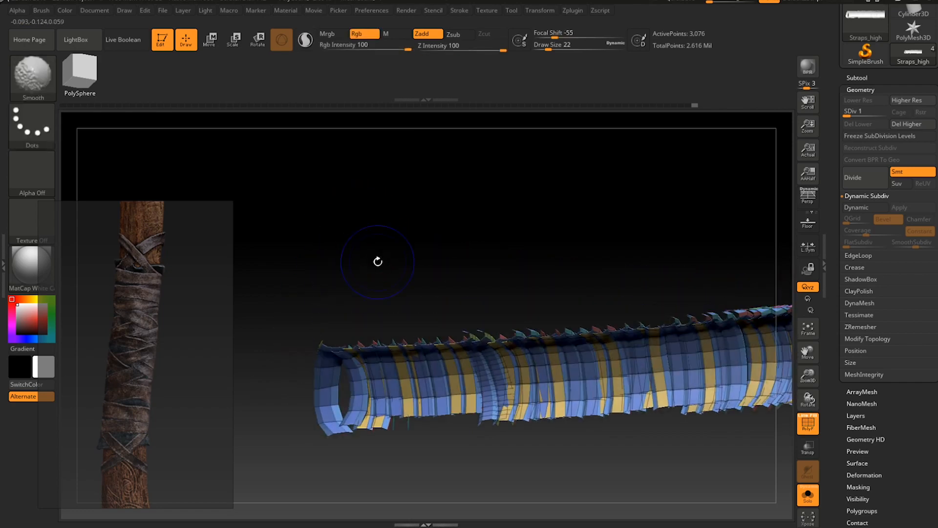
key("shift+f")
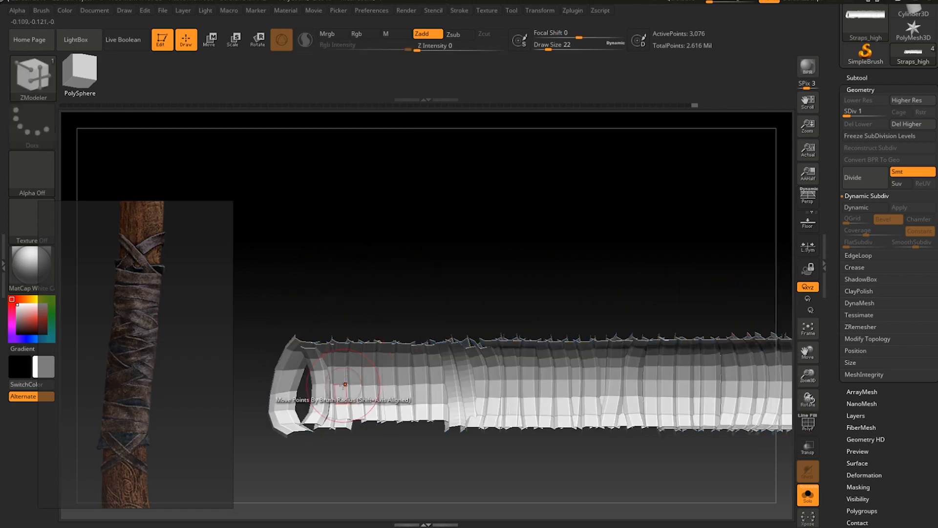
Set the Delete target to Polygroup All, try it on an inner face, and remove the higher subdivision levels.
key("space")
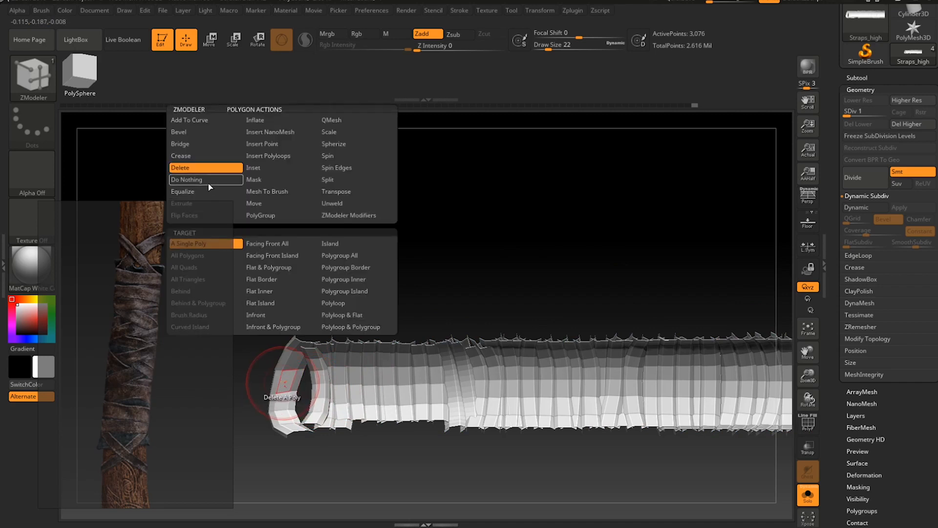
left_click(339, 258)
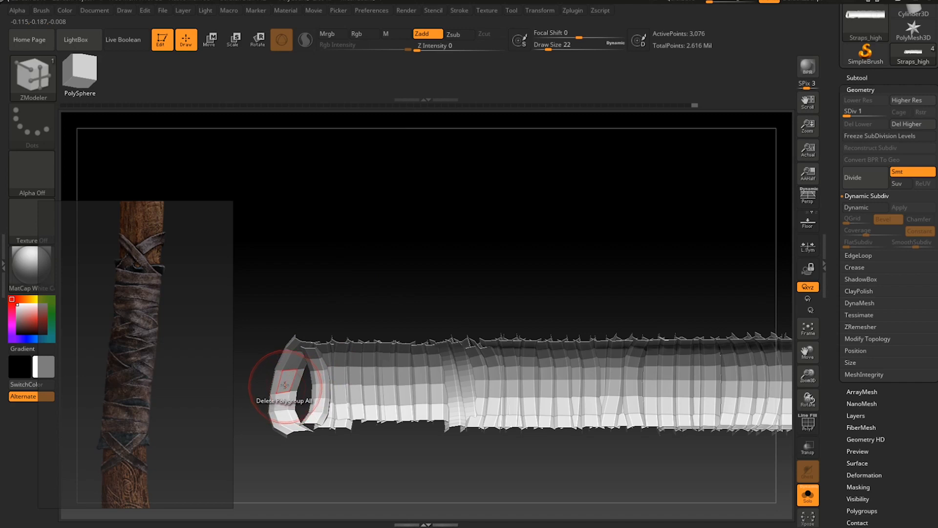
left_click(282, 379)
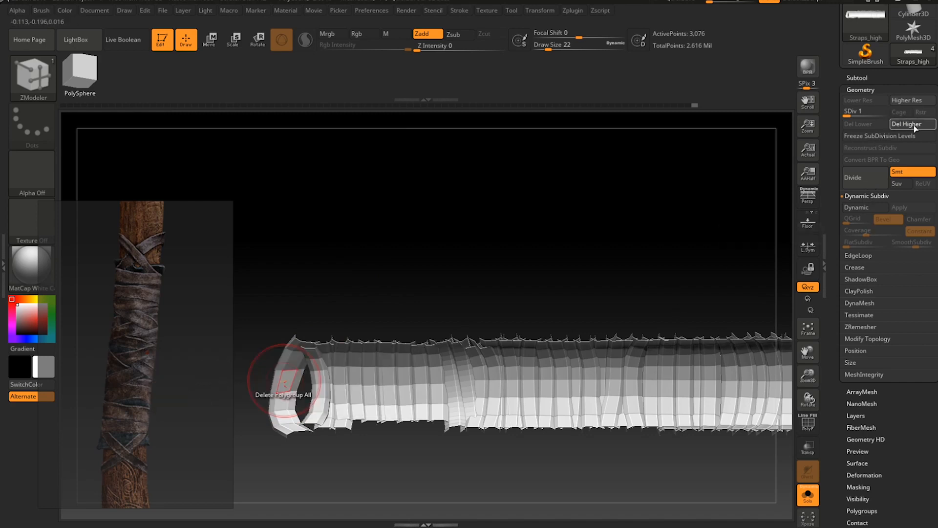
left_click(906, 124)
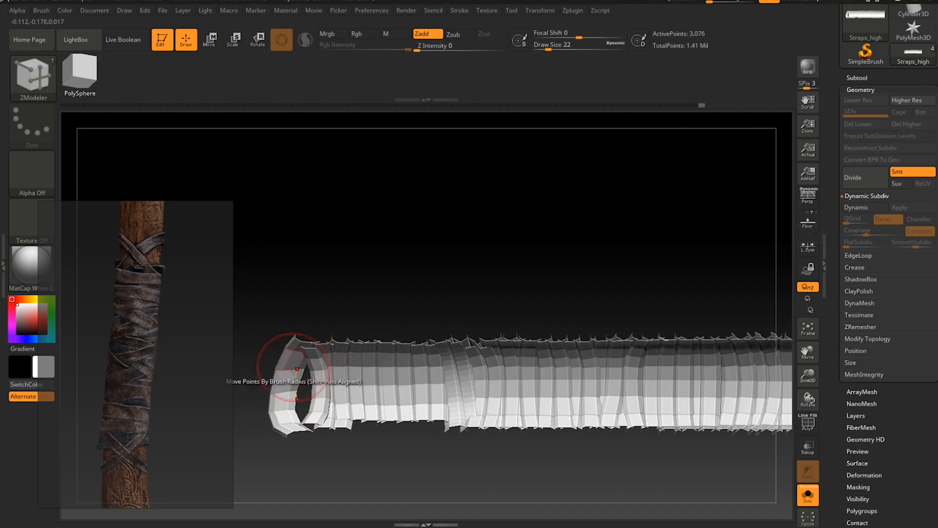
Delete the inner-face polygroup at the open end of the straps with ZModeler.
mouse_move(428, 251)
left_mouse_down()
mouse_move(400, 302)
mouse_move(406, 386)
mouse_move(400, 256)
mouse_move(406, 277)
mouse_move(397, 272)
left_mouse_up()
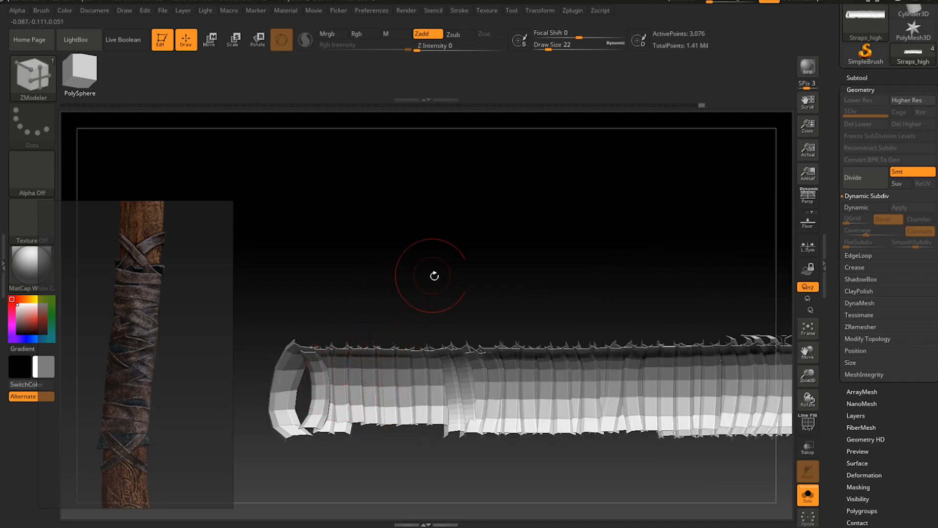
left_click_drag(451, 314, 444, 266, "alt")
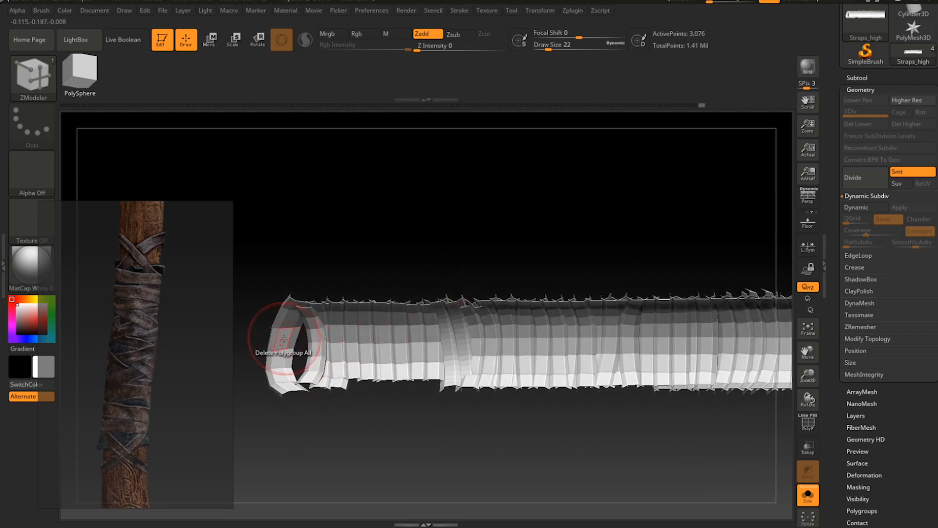
key("space")
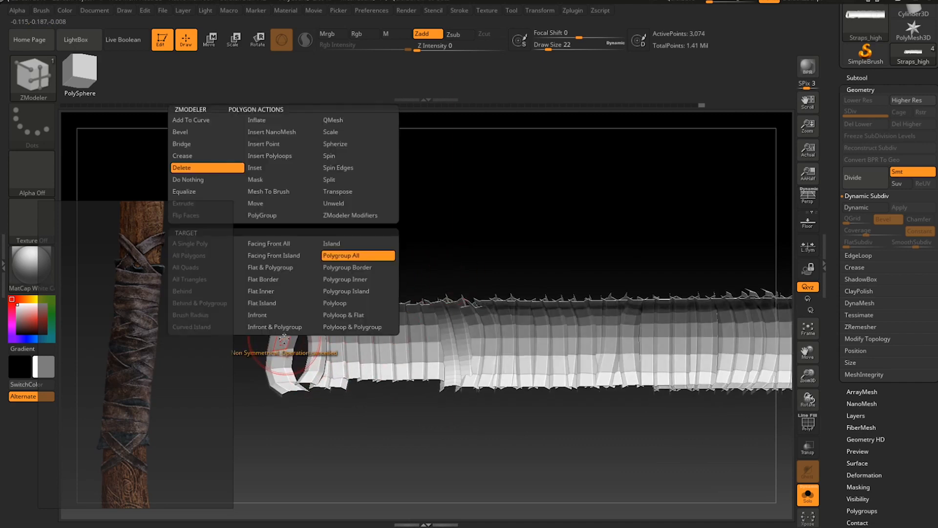
key("shift+f")
key("shift+f")
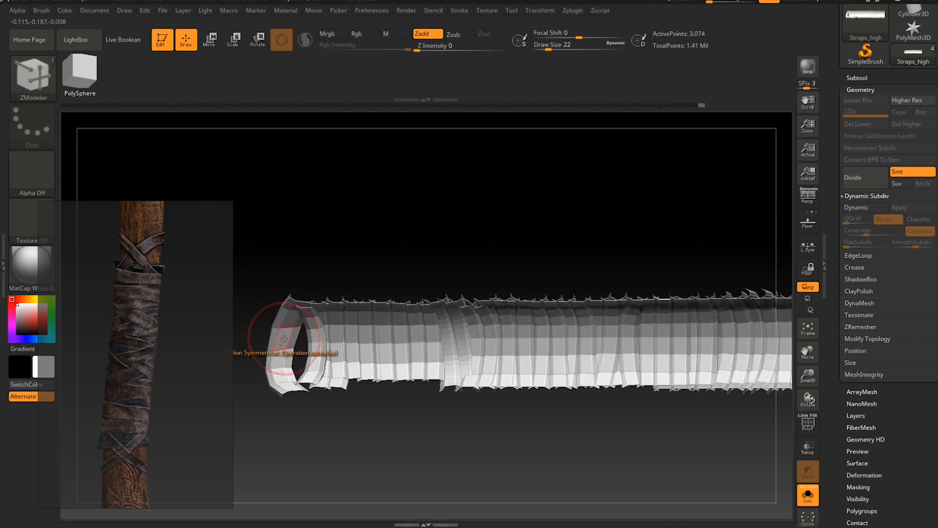
left_click(279, 338)
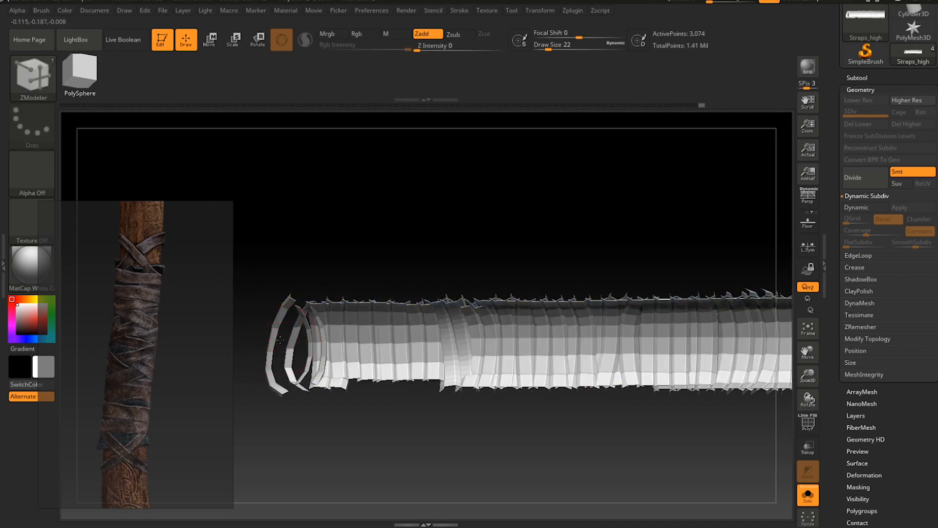
left_click(314, 334)
right_click_drag(314, 334, 335, 353)
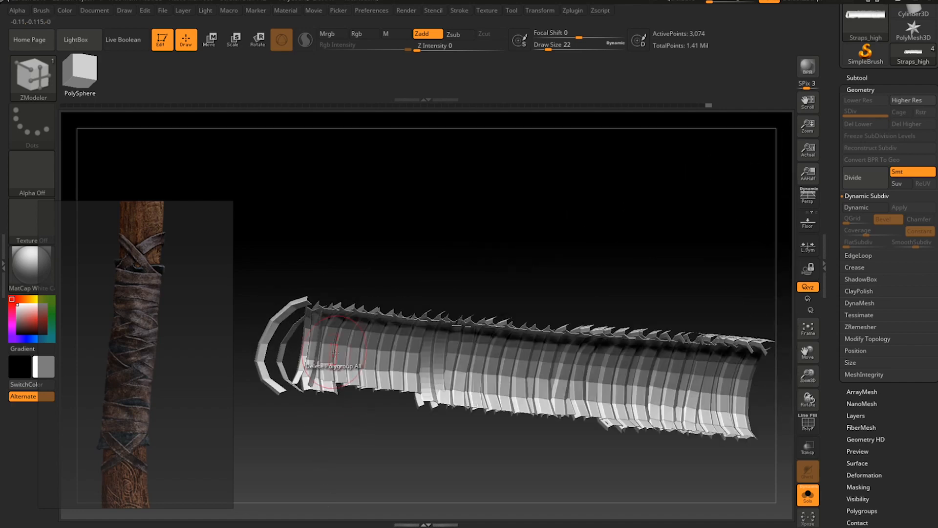
Unhide the full strap mesh and examine the remaining inner-face polygroups around the open end.
left_click(595, 227, "ctrl+shift")
right_click_drag(503, 226, 517, 209)
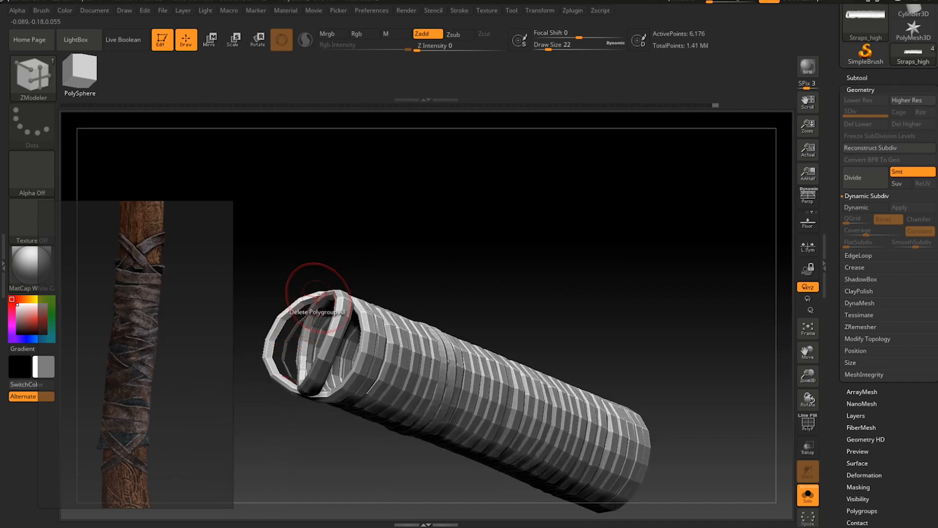
right_click_drag(314, 292, 301, 325)
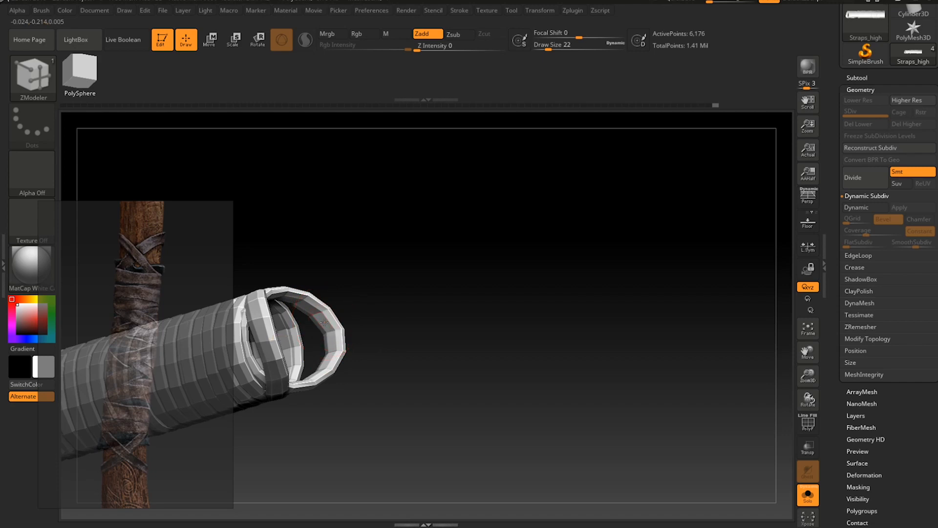
key("shift+f")
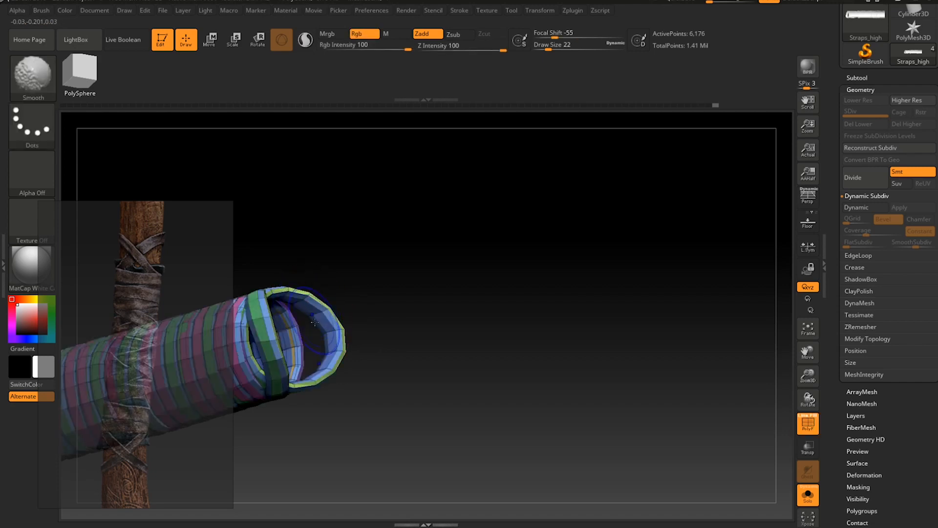
right_click_drag(391, 306, 342, 319)
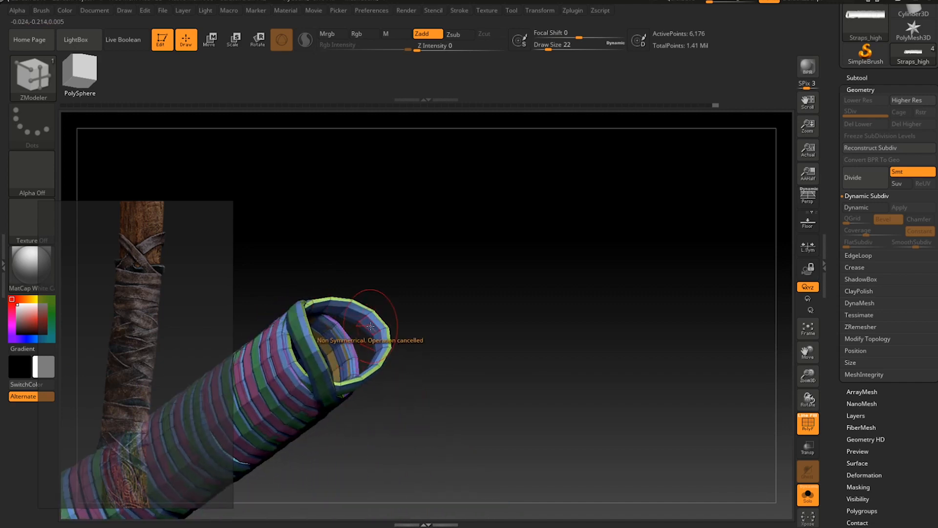
key("shift+f")
Revert Straps_high to its uncreased state at subdivision level 5 and inspect the crossed straps at its upper end.
right_click_drag(468, 371, 450, 355)
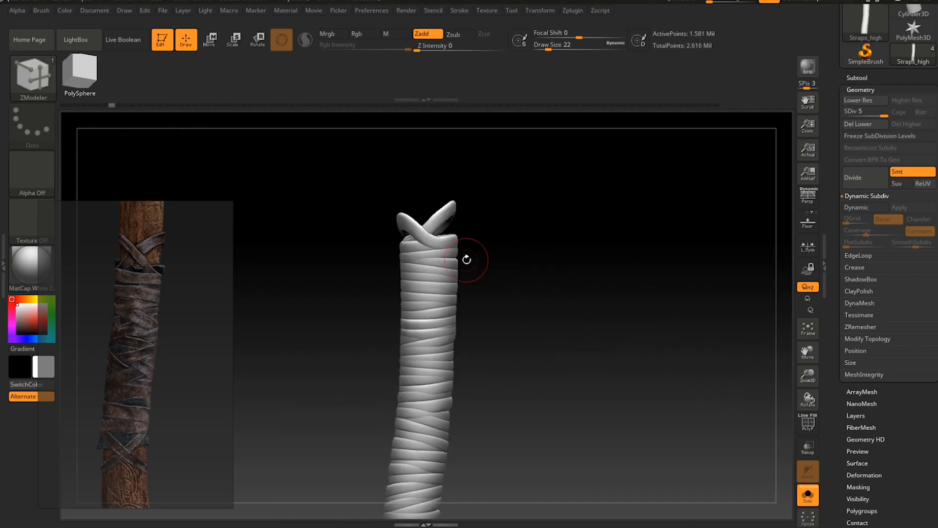
mouse_move(467, 259)
right_mouse_down()
mouse_move(475, 234)
mouse_move(518, 270)
mouse_move(535, 265)
mouse_move(505, 215)
right_mouse_up()
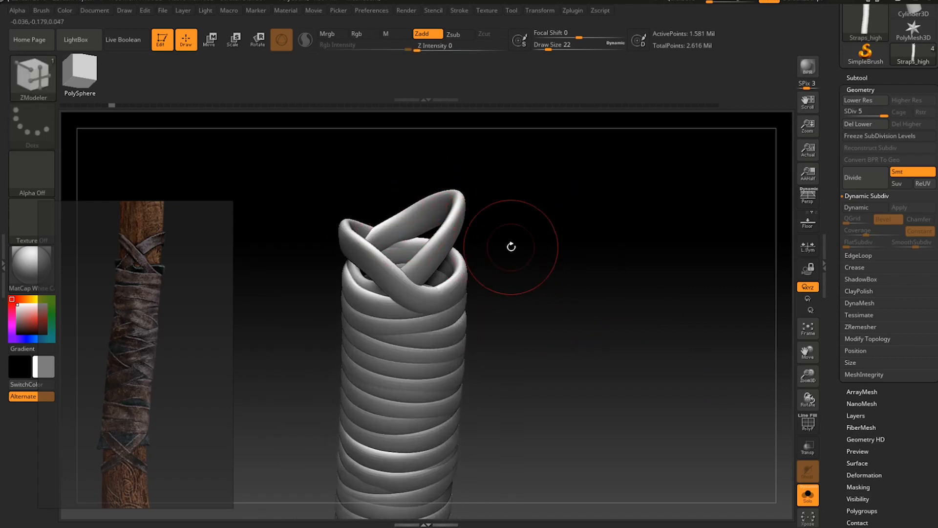
right_click_drag(512, 246, 427, 204)
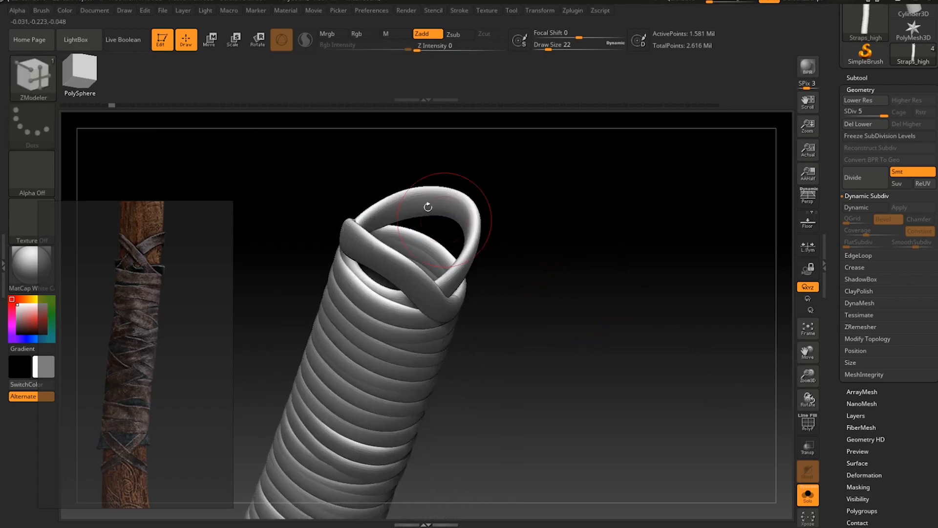
Leave Solo mode and hide the axe_handle subtool so the upper end of the straps is exposed.
left_click(809, 494)
right_click_drag(606, 326, 594, 279, "ctrl")
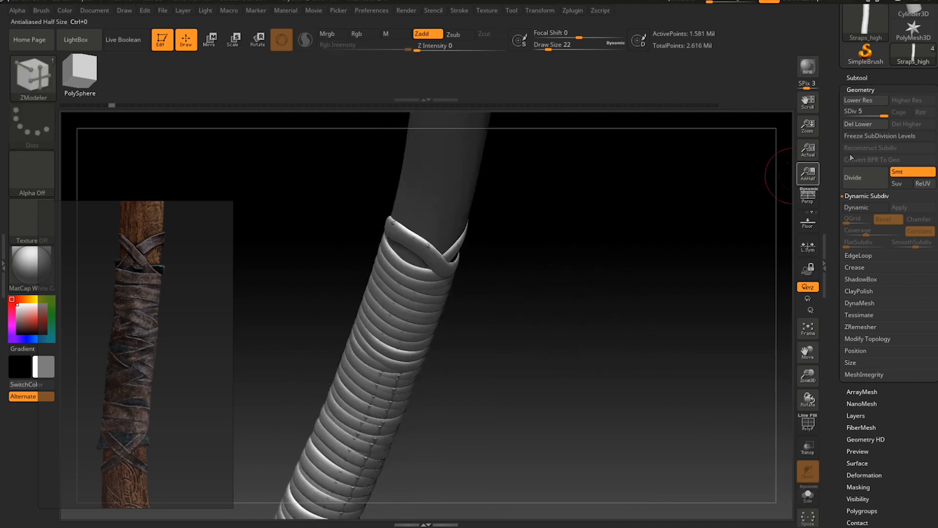
left_click(877, 80)
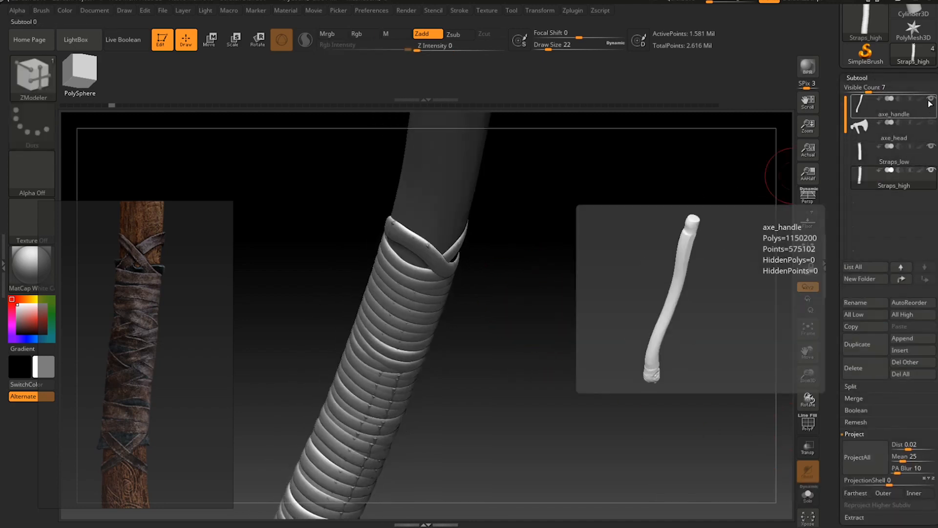
left_click(930, 101)
left_click_drag(654, 204, 664, 194)
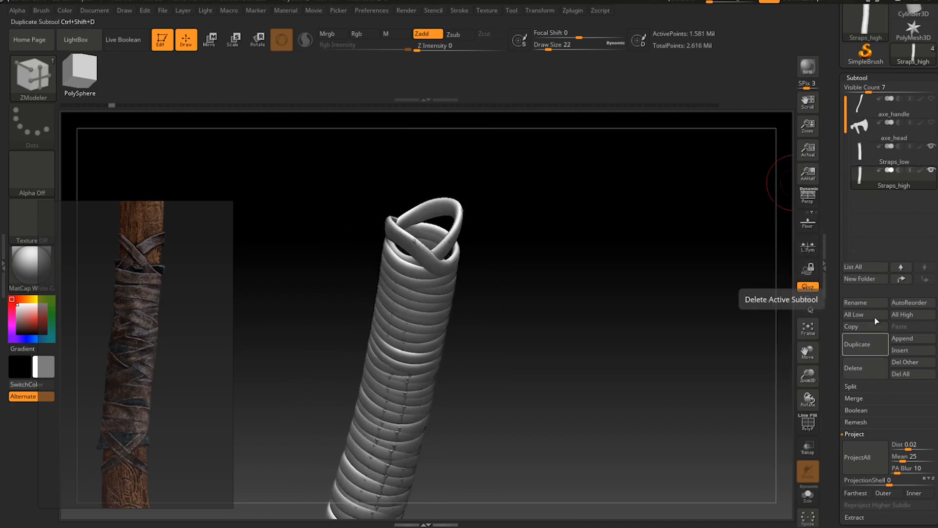
Lower Straps_high to its lowest subdivision level and delete the higher levels.
left_click(859, 79)
left_click(861, 88)
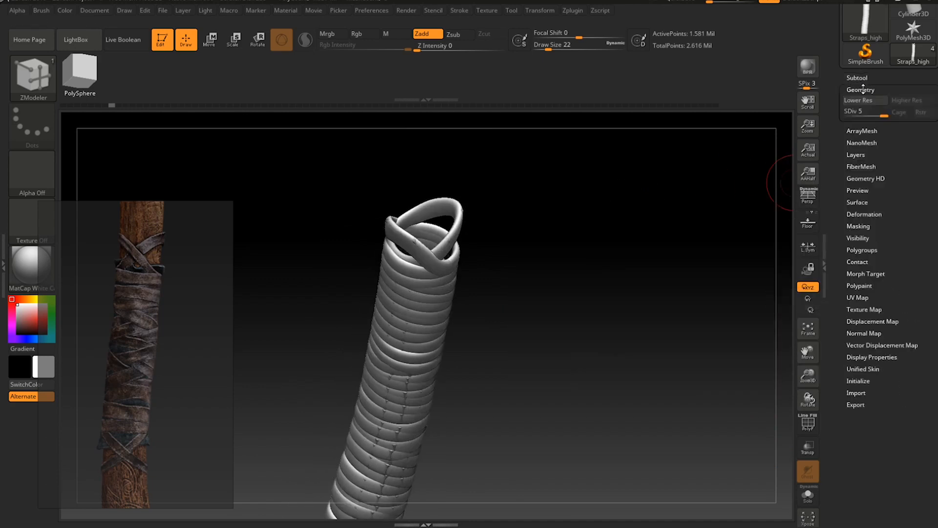
left_click(875, 105)
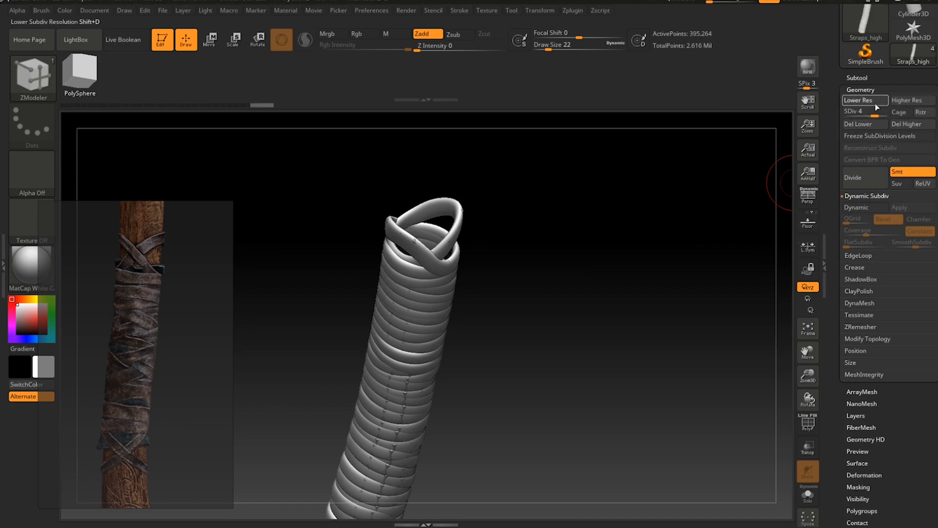
left_click(876, 105)
left_click(876, 104)
left_click(875, 105)
left_click(911, 123)
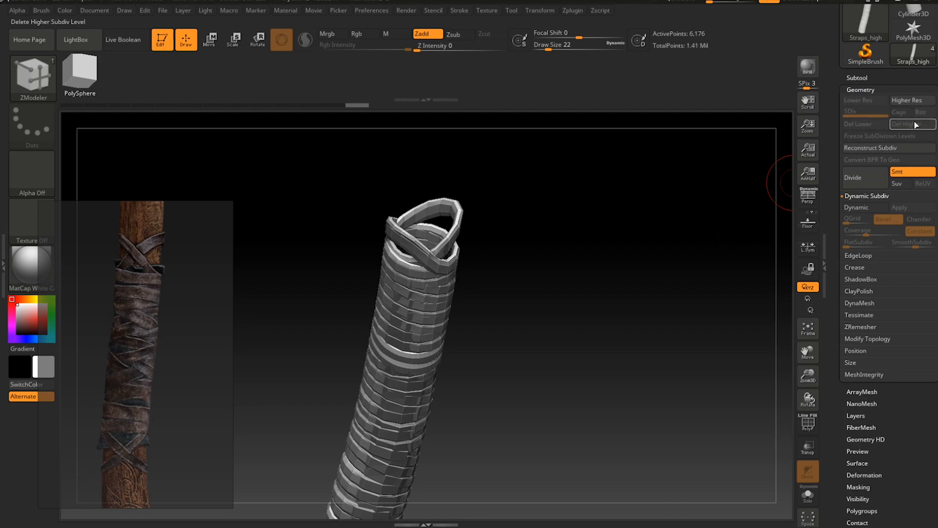
right_click_drag(564, 200, 578, 215, "ctrl")
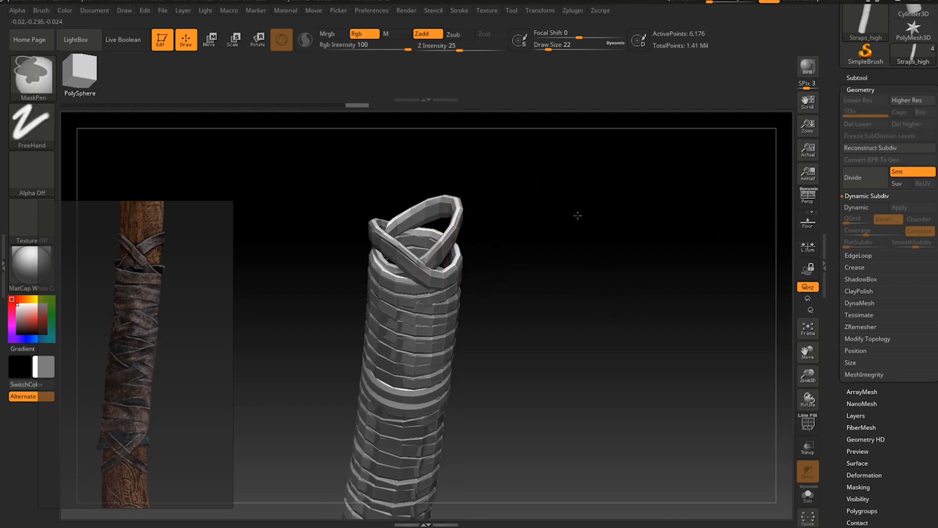
right_click_drag(522, 247, 561, 289)
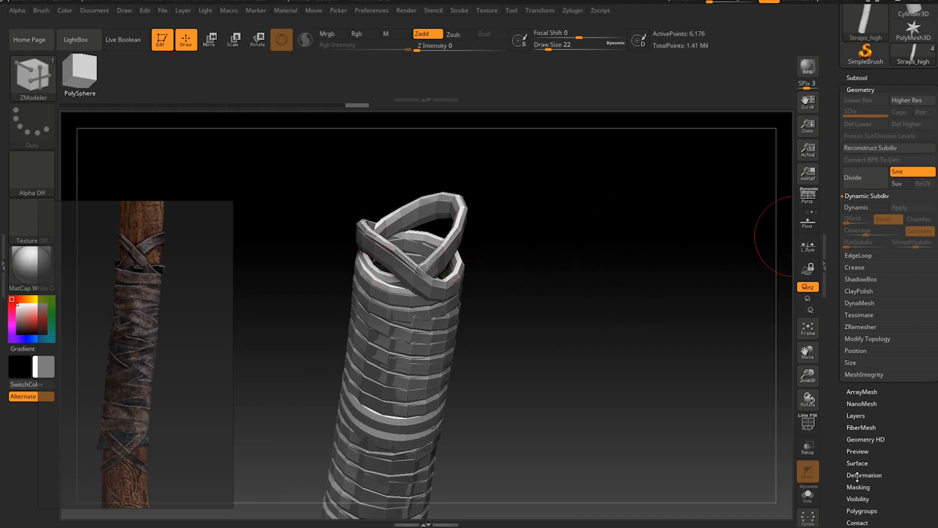
Isolate Straps_high, regroup its faces with Groups By Normals, and display the polygroup colours with PolyFrame.
left_click(848, 509)
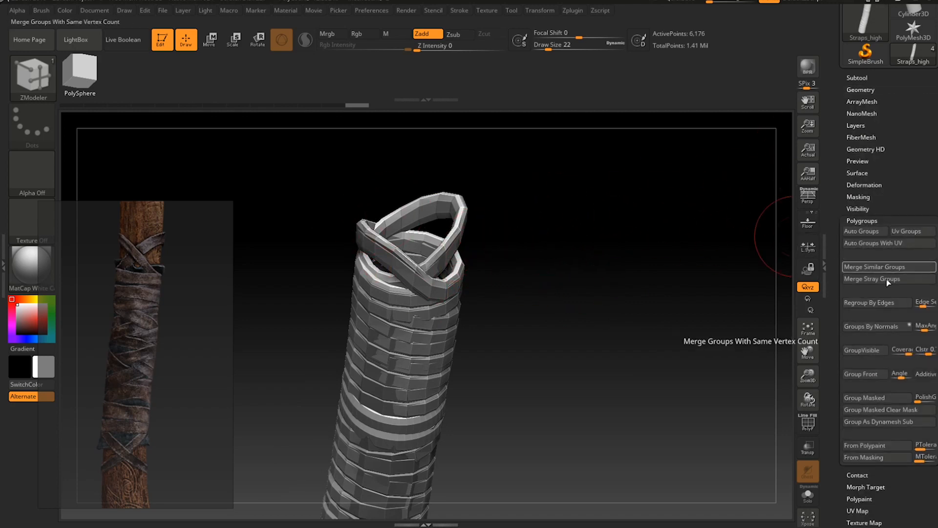
left_click(826, 491)
left_click(808, 495)
left_click_drag(614, 370, 683, 309)
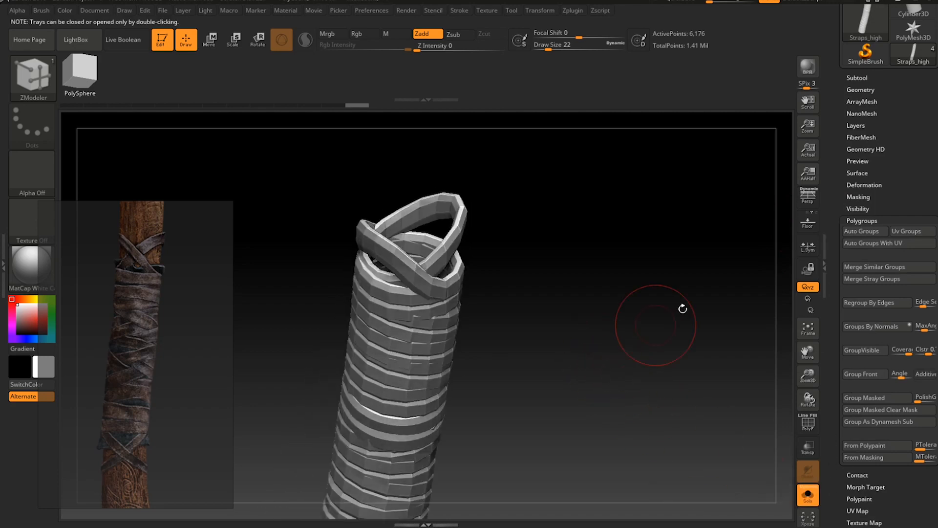
left_click(864, 327)
key("shift+f")
mouse_move(603, 272)
left_mouse_down()
mouse_move(608, 318)
mouse_move(623, 266)
mouse_move(608, 301)
mouse_move(584, 266)
mouse_move(605, 268)
left_mouse_up()
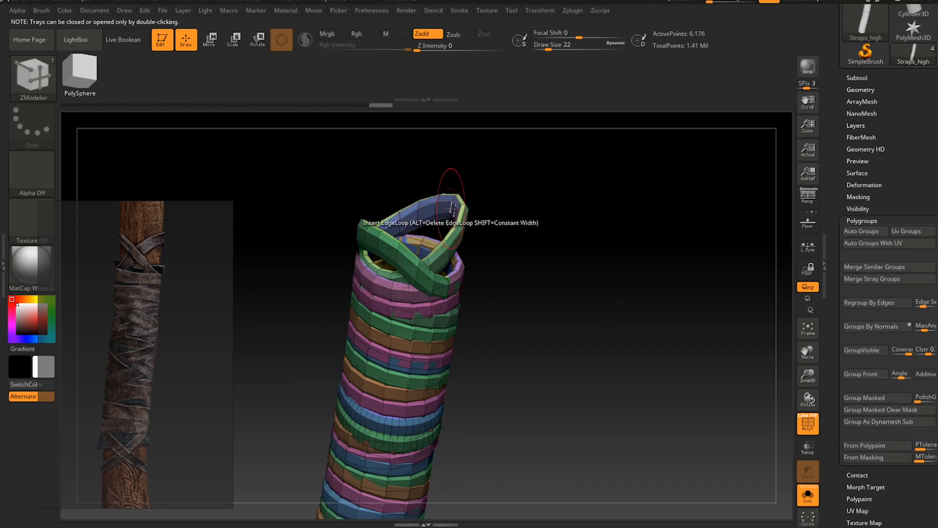
Set the ZModeler polygon action to Delete with Polygroup All, turn off symmetry, and delete the inner faces around the straps' open upper end.
right_click_drag(541, 176, 550, 197, "ctrl")
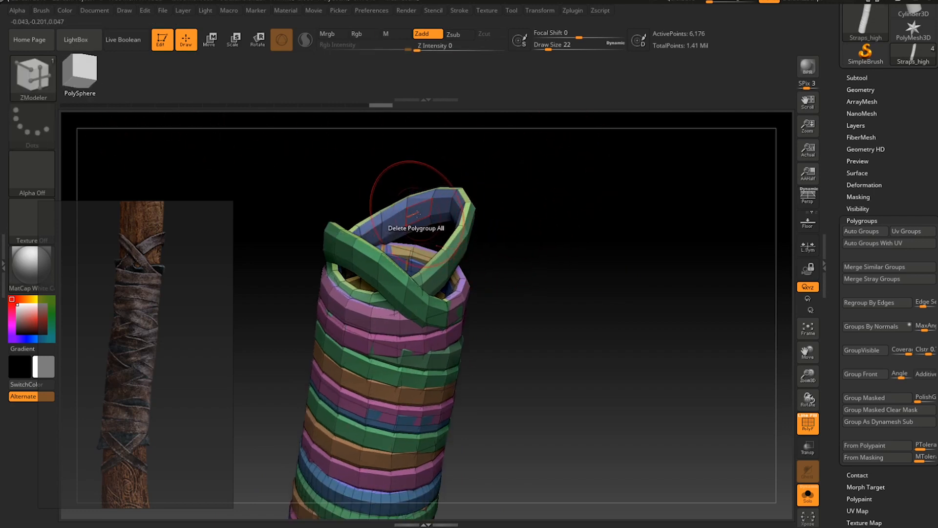
key("space")
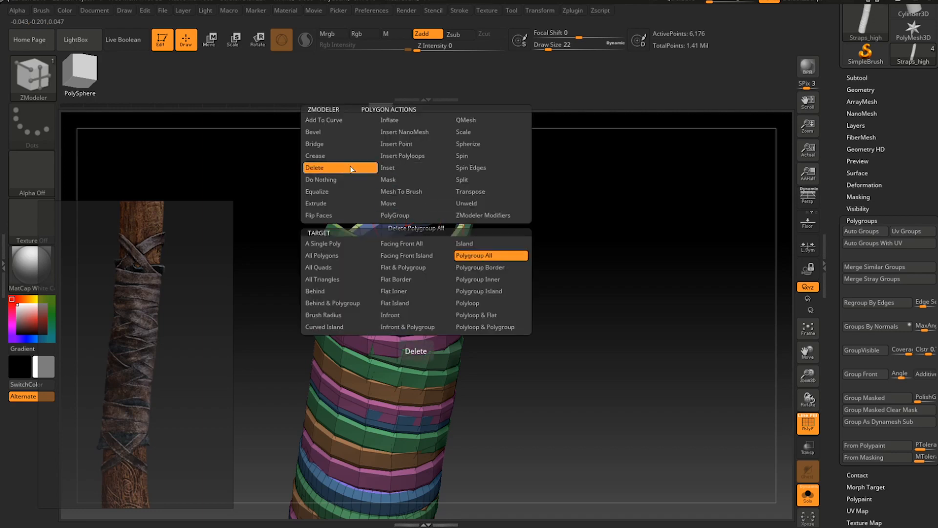
left_click(491, 256)
left_click(394, 223)
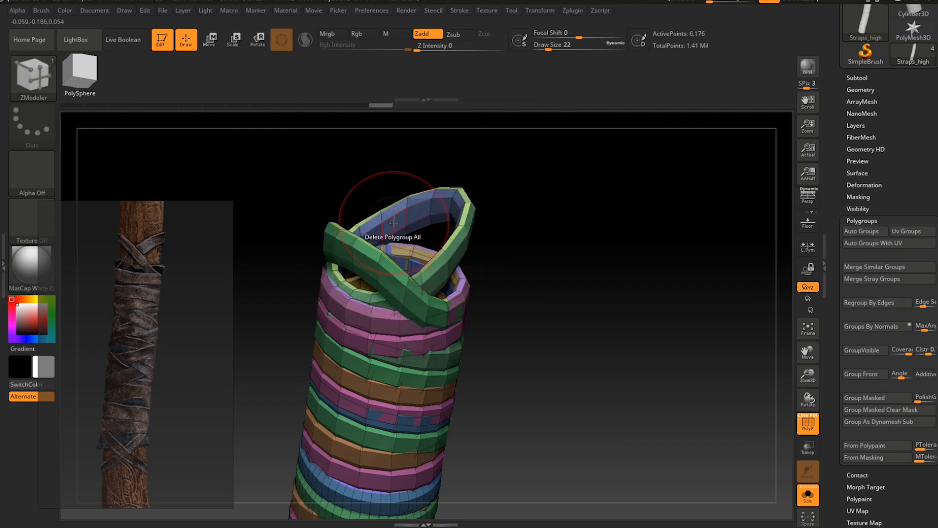
key("x")
left_click(394, 223)
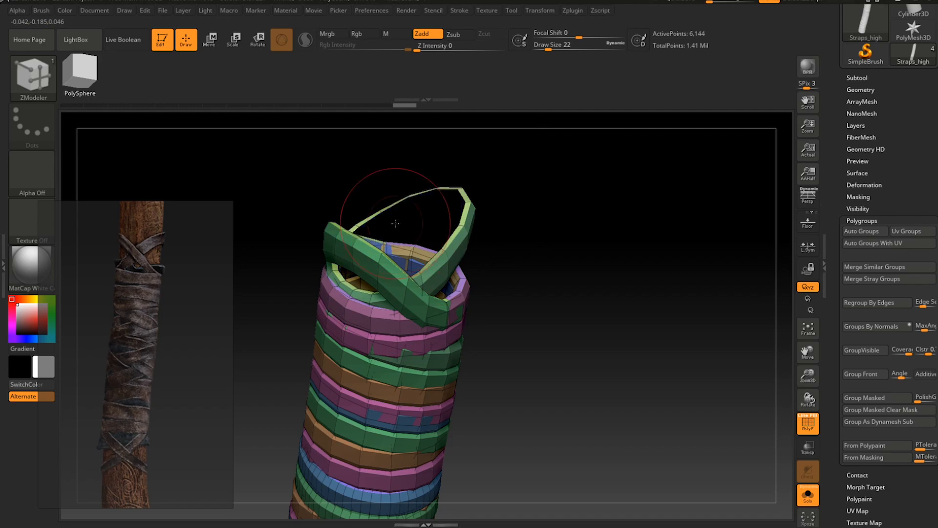
mouse_move(484, 210)
left_mouse_down()
mouse_move(496, 247)
mouse_move(494, 308)
mouse_move(398, 207)
mouse_move(417, 234)
mouse_move(423, 209)
mouse_move(486, 212)
left_mouse_up()
left_click(421, 197)
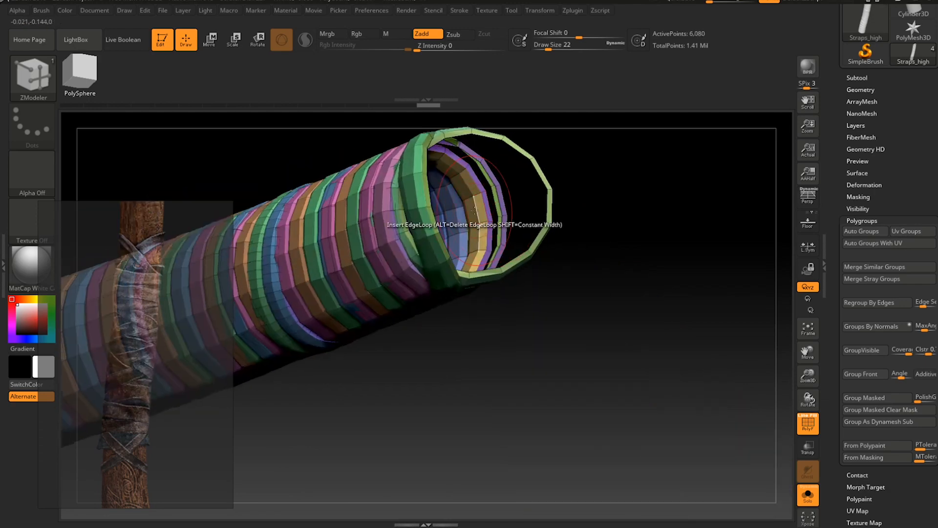
left_click(469, 225)
left_click_drag(469, 226, 430, 233)
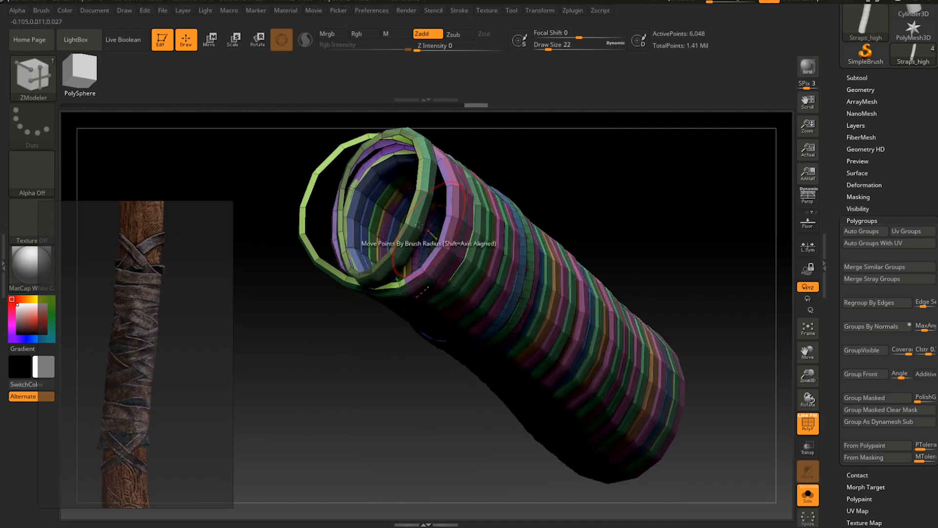
Hide one lengthwise half of the strap tube and turn the remaining half to face its inner surface.
left_click_drag(367, 210, 532, 262)
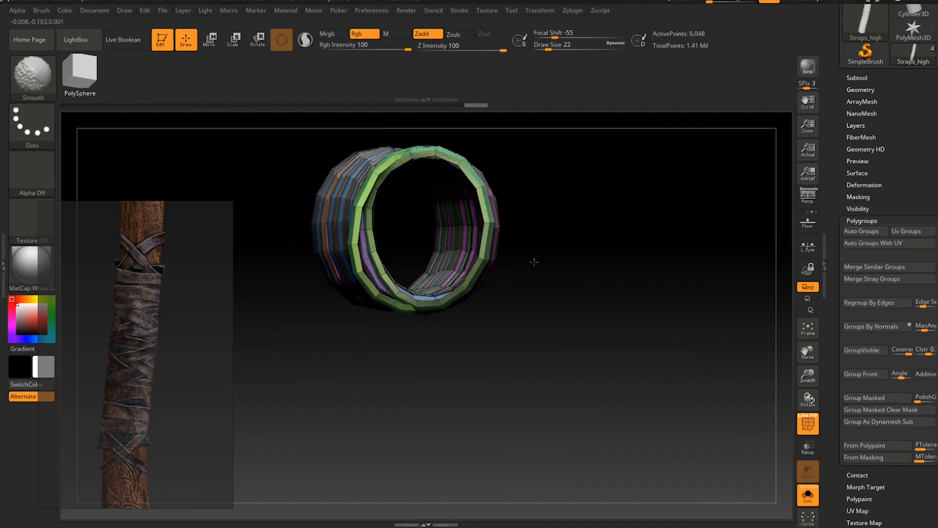
left_click_drag(581, 218, 592, 293, "alt")
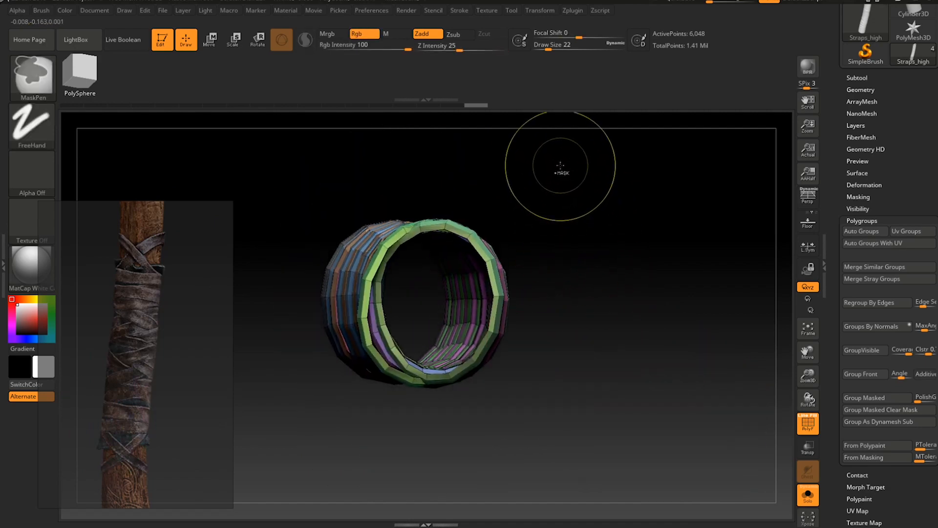
left_click_drag(561, 164, 413, 442, "ctrl+shift")
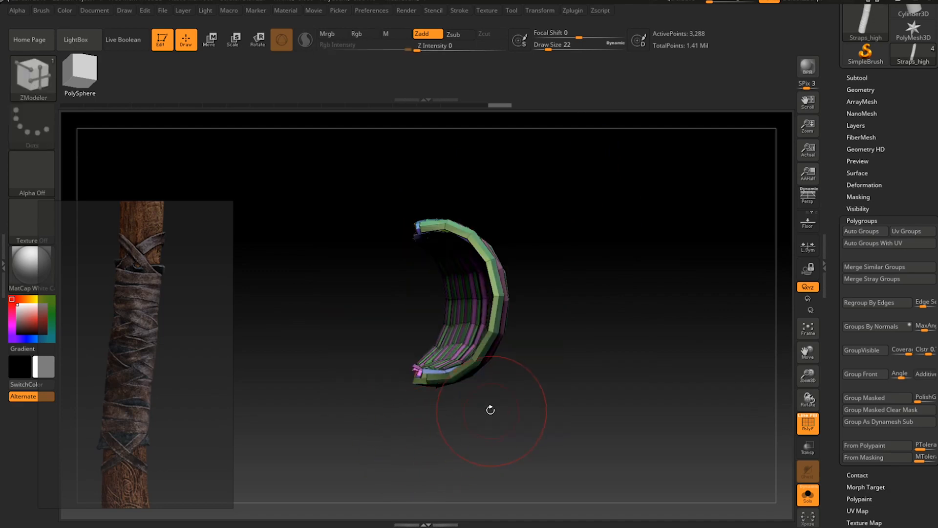
mouse_move(350, 393)
left_mouse_down()
mouse_move(415, 376)
mouse_move(402, 367)
mouse_move(478, 409)
mouse_move(436, 417)
left_mouse_up()
key("space")
left_click_drag(611, 318, 742, 330, "alt")
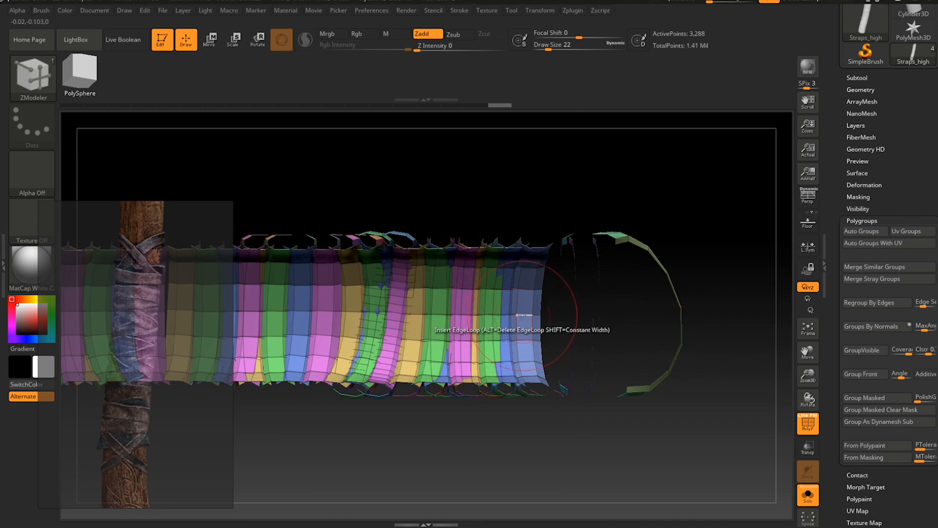
Delete the inner-face polygroups one by one from the straps' upper end to the densely divided bands.
left_click(512, 302)
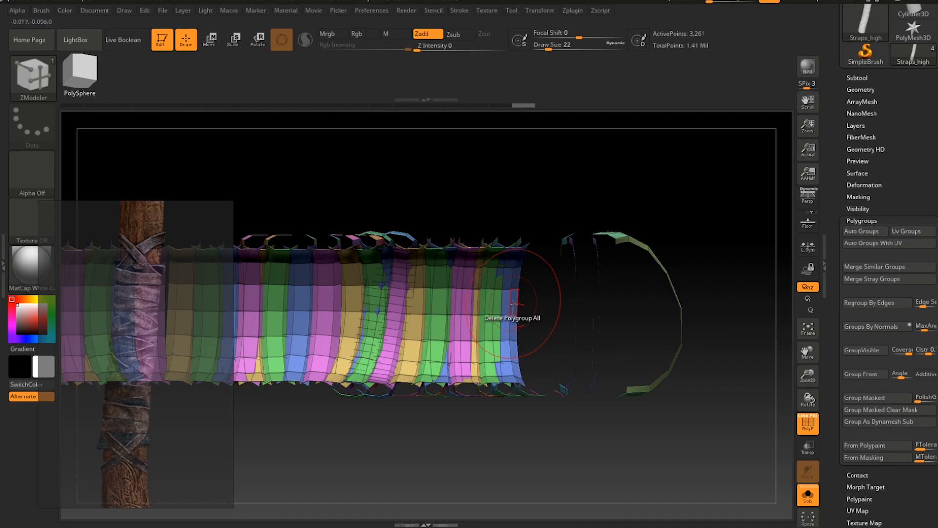
right_click_drag(514, 304, 518, 317)
left_click(506, 305)
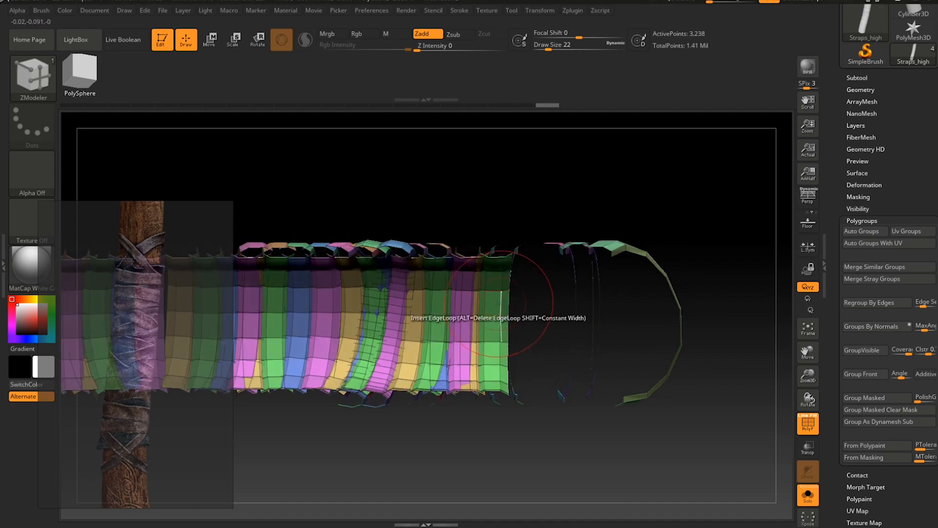
left_click(496, 304)
left_click(462, 304)
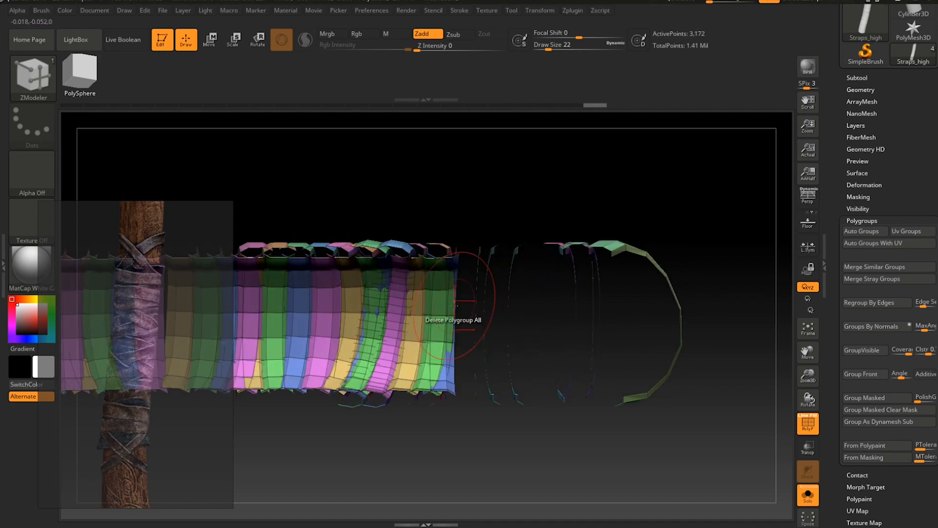
left_click(442, 307)
left_click(417, 307)
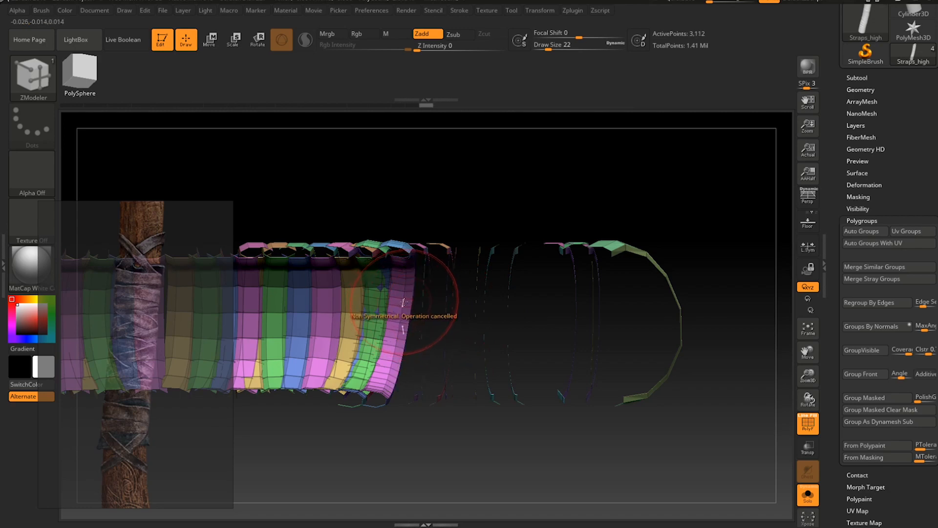
left_click(406, 303)
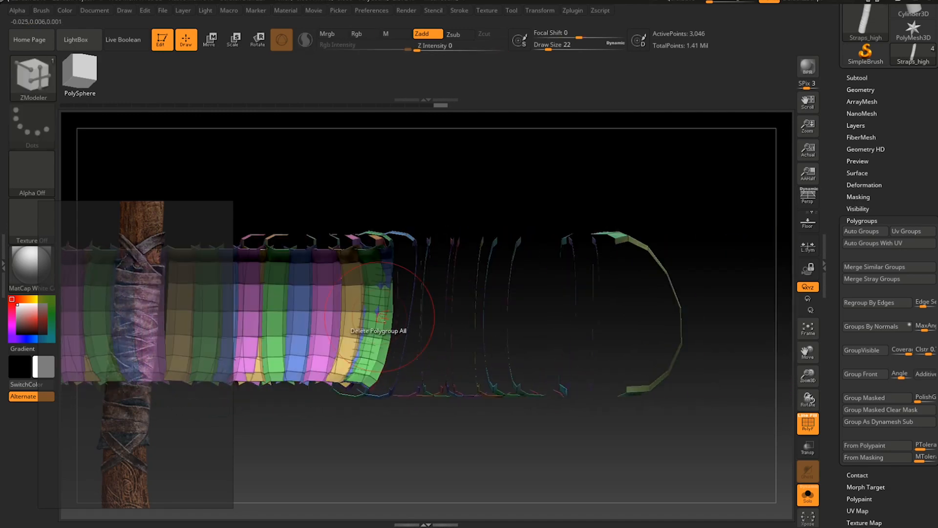
Delete the inner-face polygroups from the densely divided green band through the middle section of the straps.
right_click_drag(379, 317, 504, 320, "alt")
left_click(495, 304)
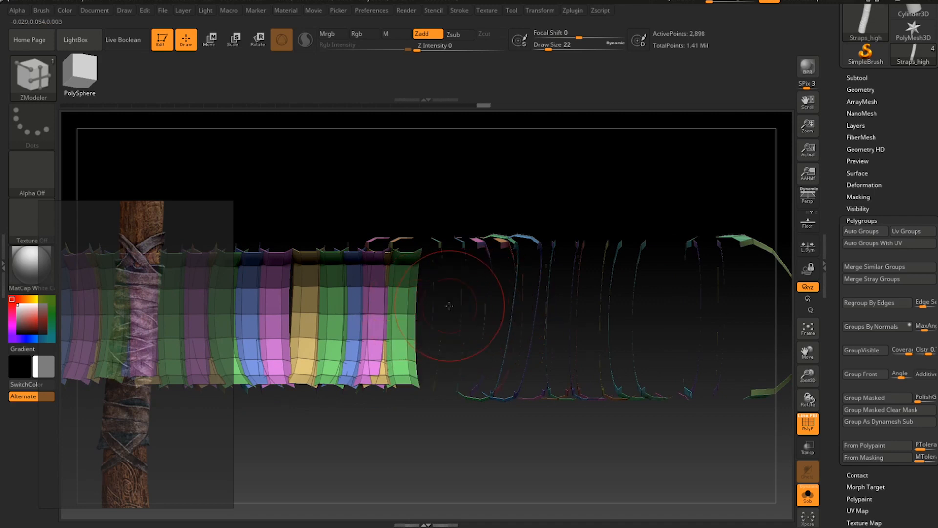
right_click_drag(450, 305, 506, 292, "alt")
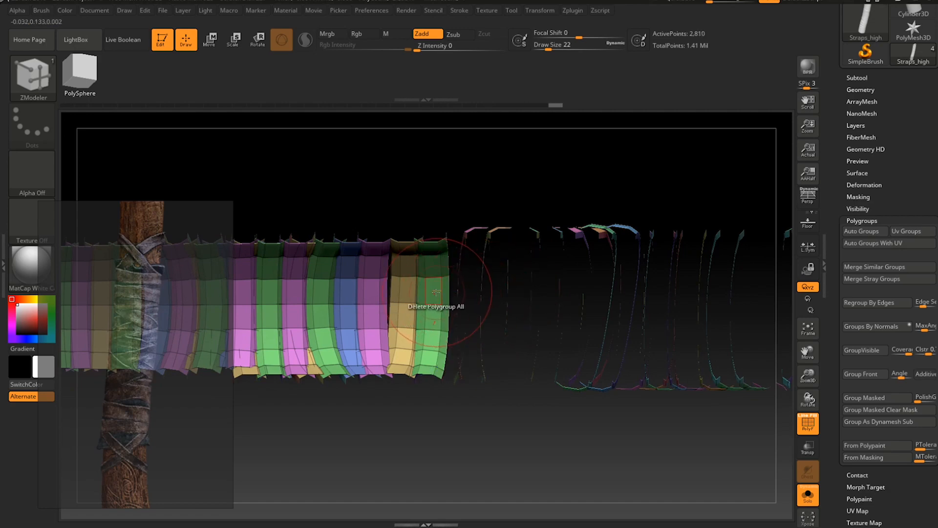
right_click_drag(270, 298, 463, 308, "alt")
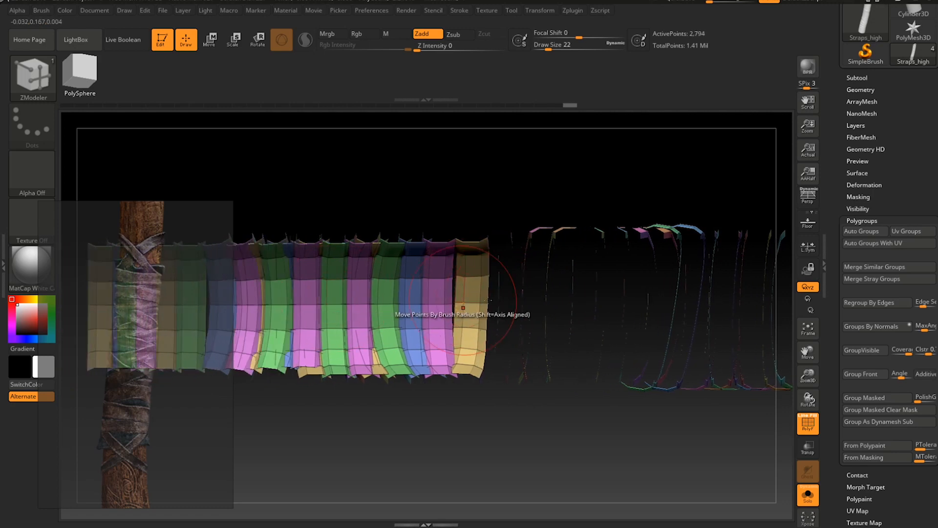
left_click(469, 292)
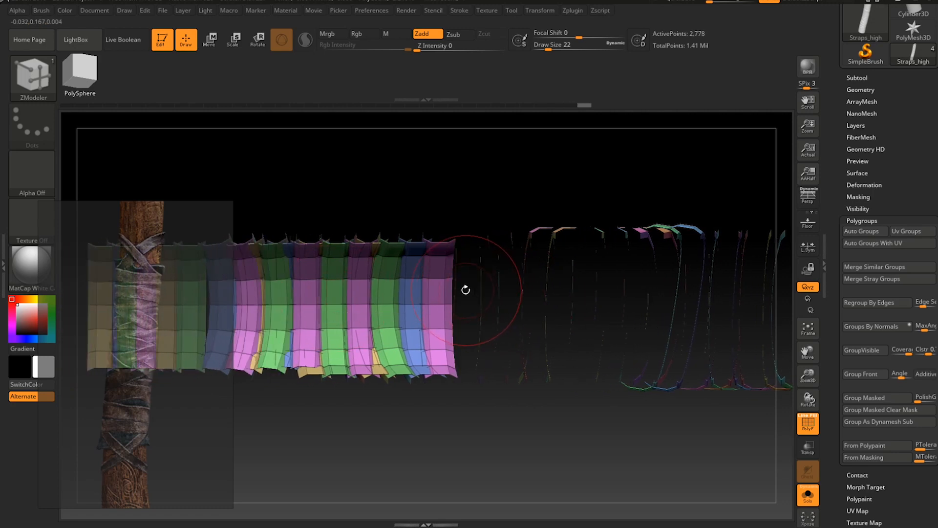
left_click(439, 292)
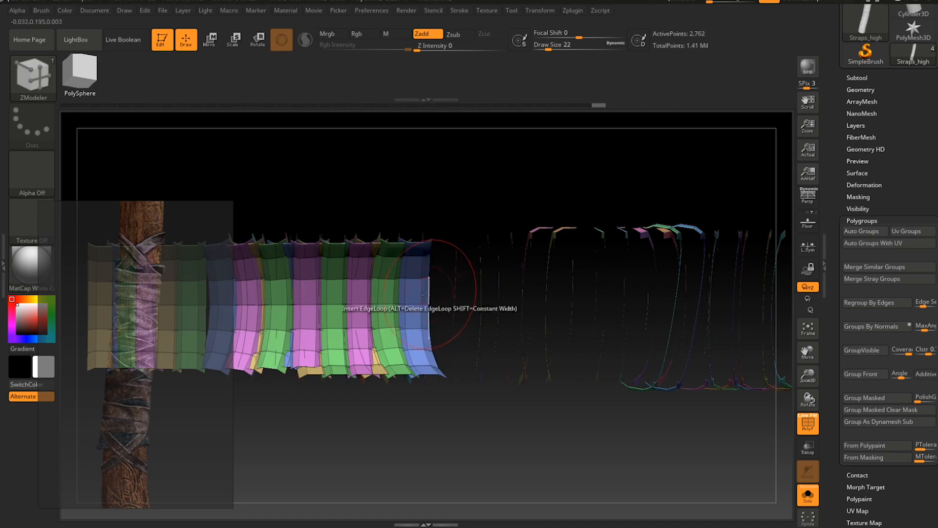
left_click(415, 295)
left_click(383, 296)
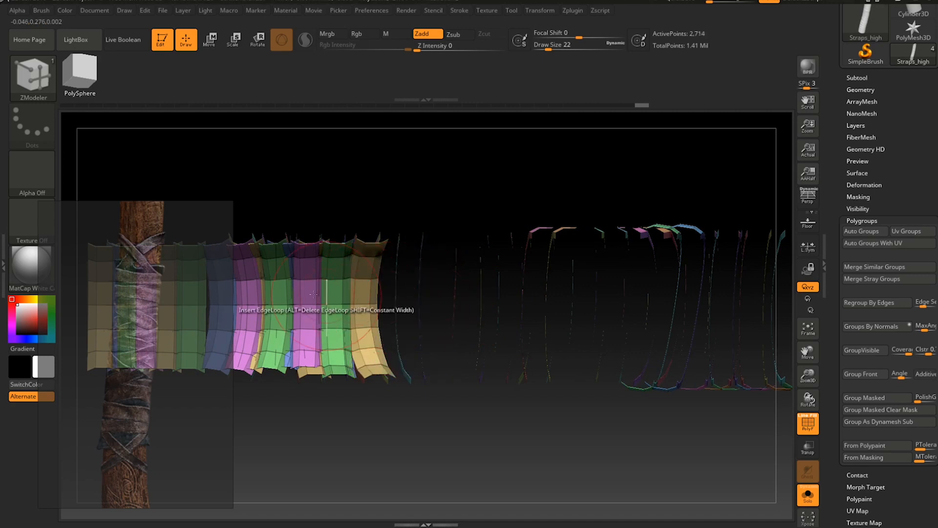
Delete the inner-face polygroups at the visible half's lower end, from the outermost yellow band through the green band before the slanted blue one.
right_click_drag(290, 293, 501, 292, "alt")
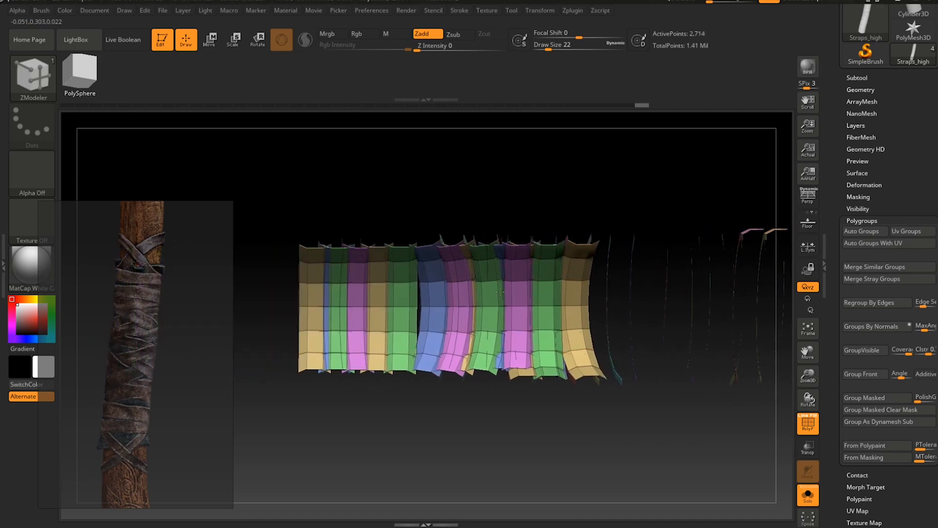
left_click(308, 304)
left_click(341, 299)
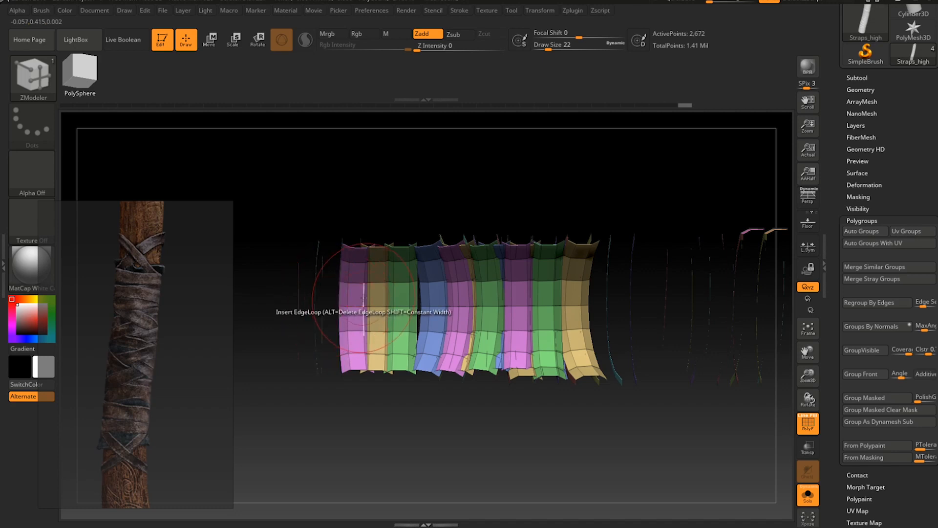
left_click(379, 299)
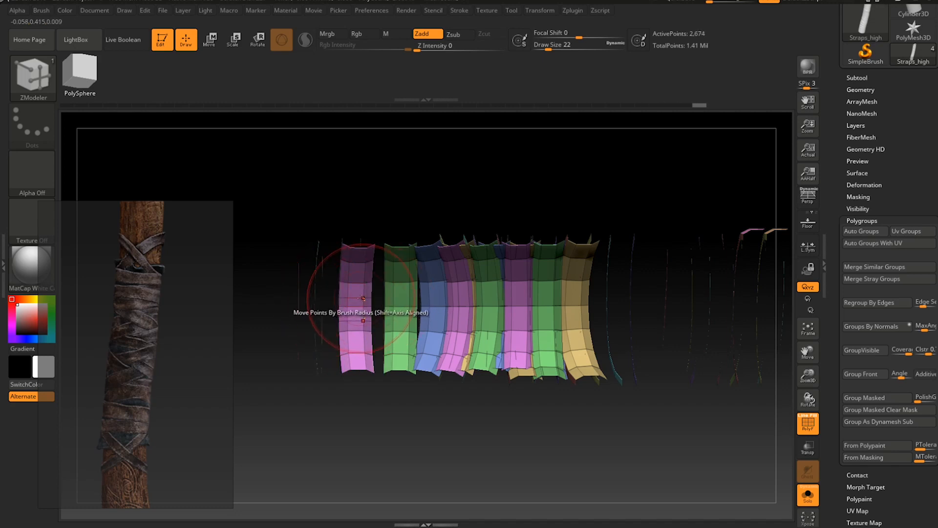
left_click(357, 296)
left_click(396, 300)
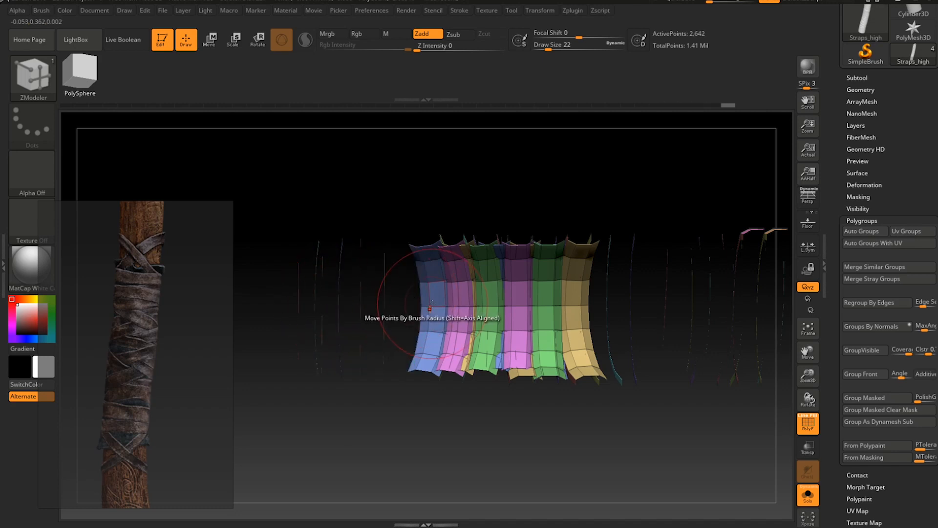
Delete the remaining inner-face polygroups of this half, from the slanted blue band through the last yellow and blue bands.
left_click(426, 300)
left_click(457, 299)
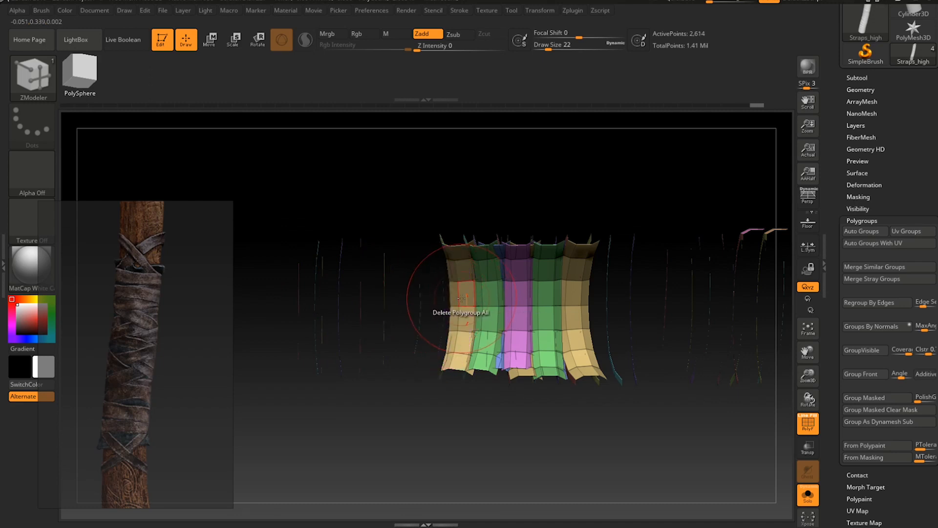
left_click(462, 298)
left_click(489, 299)
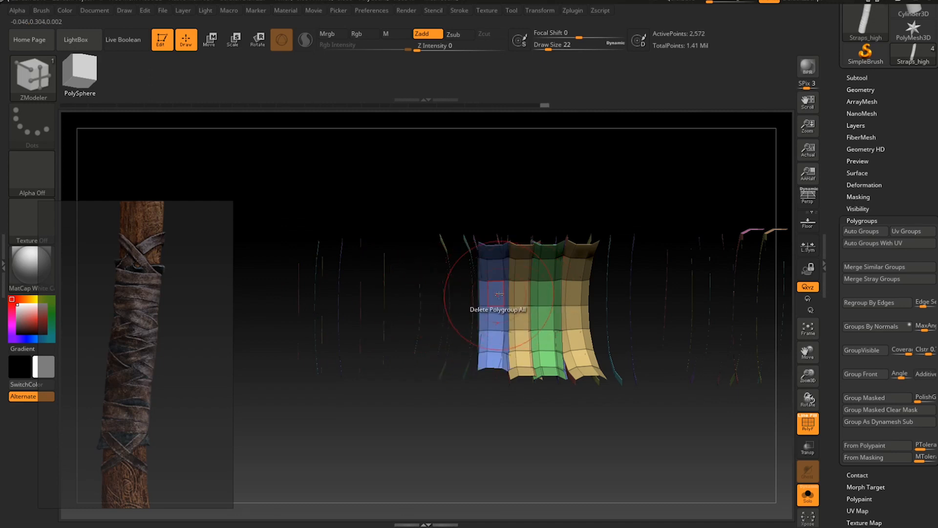
left_click(499, 294)
left_click(517, 296)
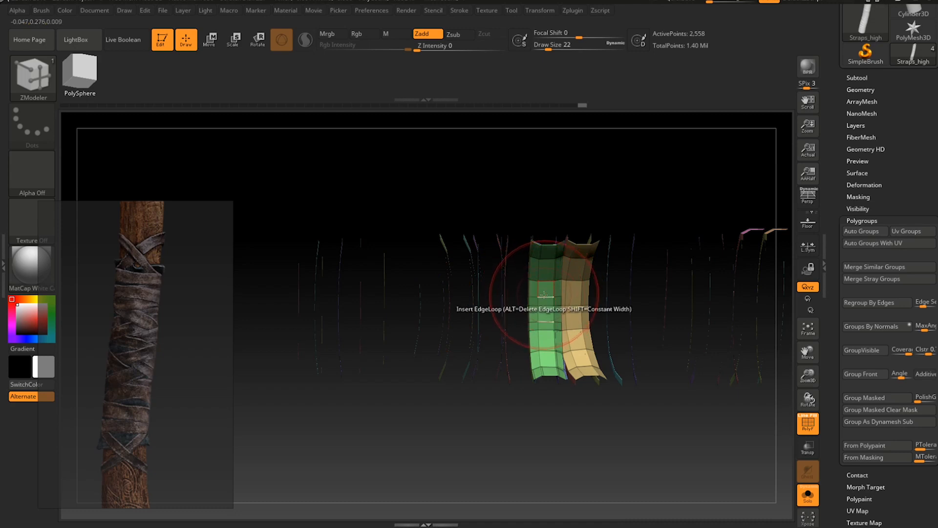
left_click(546, 297)
left_click(546, 299)
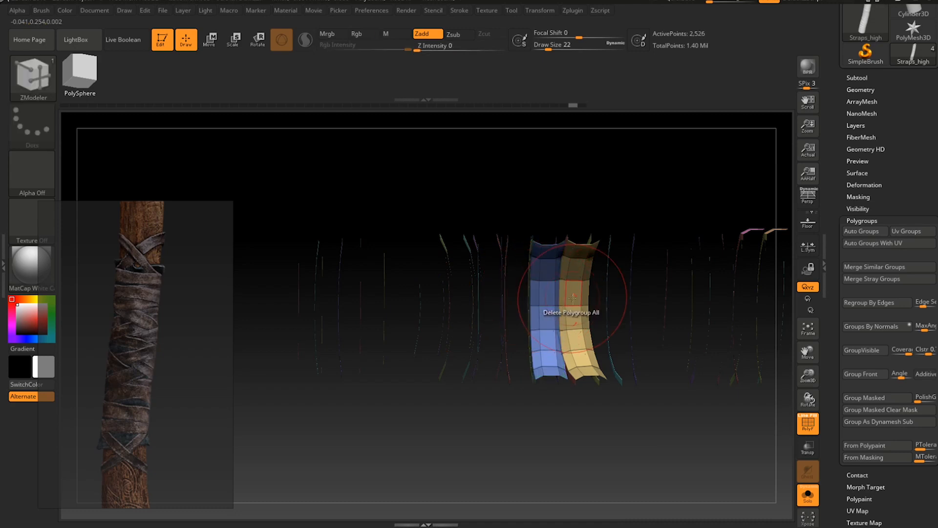
left_click(573, 297)
left_click(549, 297)
Switch visibility to the other lengthwise half of the straps and turn its inner surface into view.
mouse_move(548, 298)
right_mouse_down()
mouse_move(597, 384)
mouse_move(600, 352)
mouse_move(587, 313)
mouse_move(552, 342)
mouse_move(540, 374)
mouse_move(537, 342)
mouse_move(584, 331)
mouse_move(520, 393)
mouse_move(464, 182)
right_mouse_up()
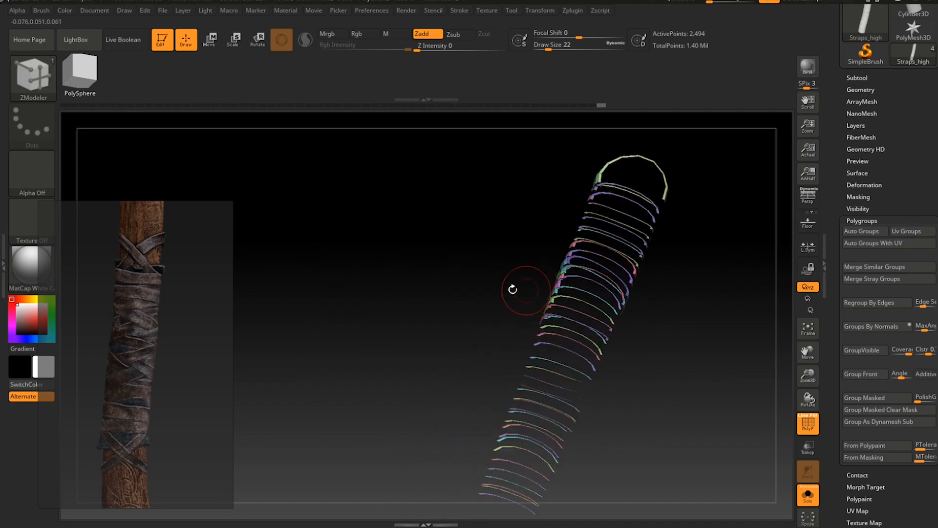
key("ctrl+shift")
left_click(330, 310, "ctrl+shift")
right_click_drag(394, 268, 557, 352)
left_click(687, 286, "alt")
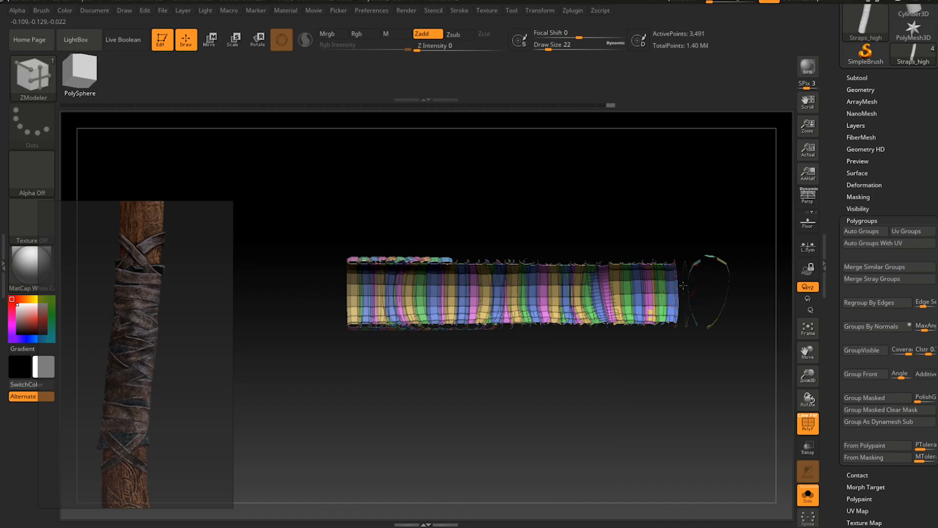
Delete this half's inner-face polygroups from the straps' upper end through the densely divided pink and blue bands.
right_click_drag(683, 287, 679, 384, "ctrl")
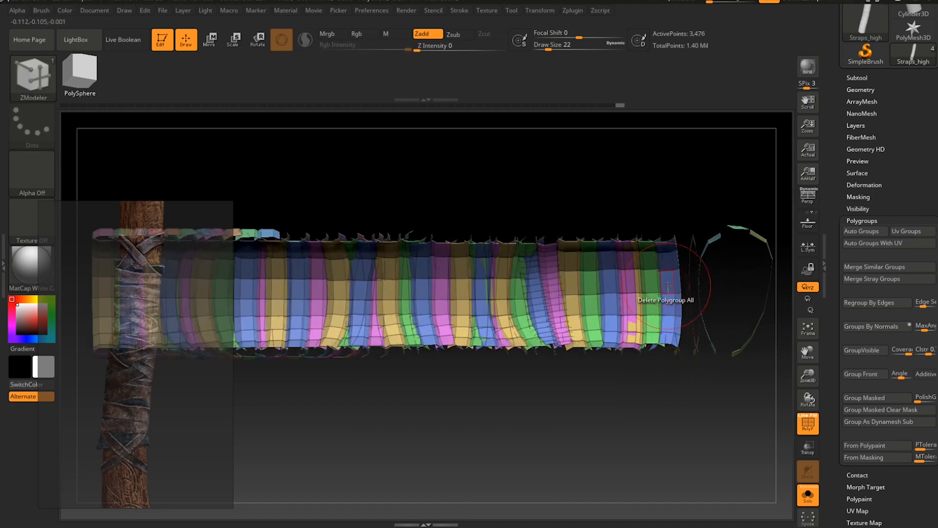
left_click(667, 285, "alt")
left_click(648, 280, "alt")
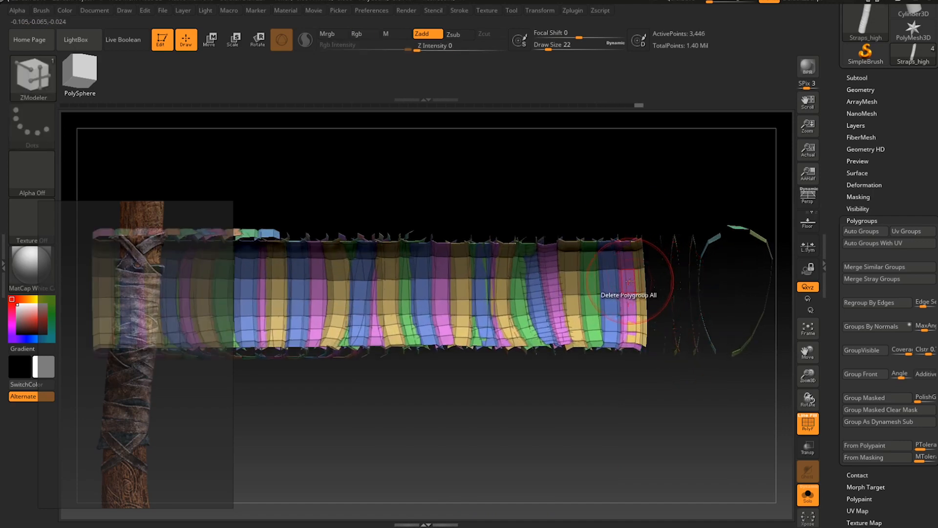
left_click(632, 282)
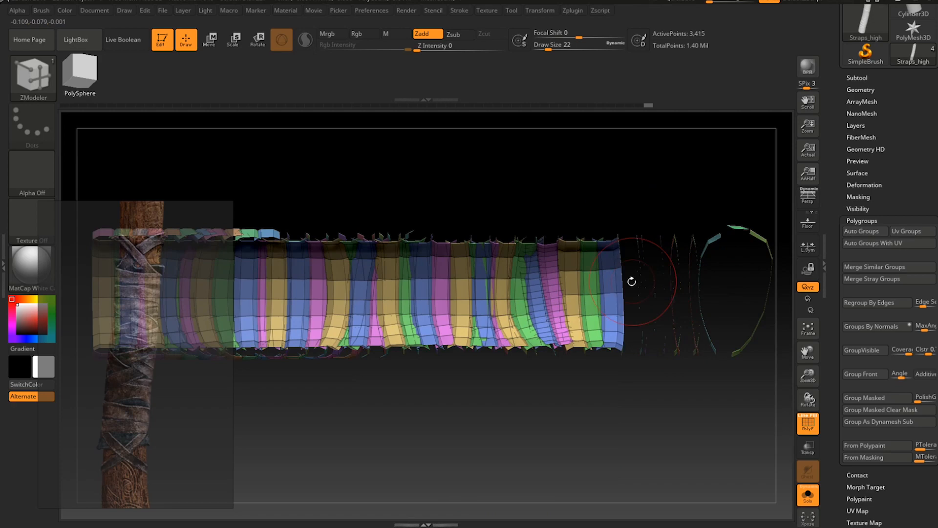
left_click(602, 285, "alt")
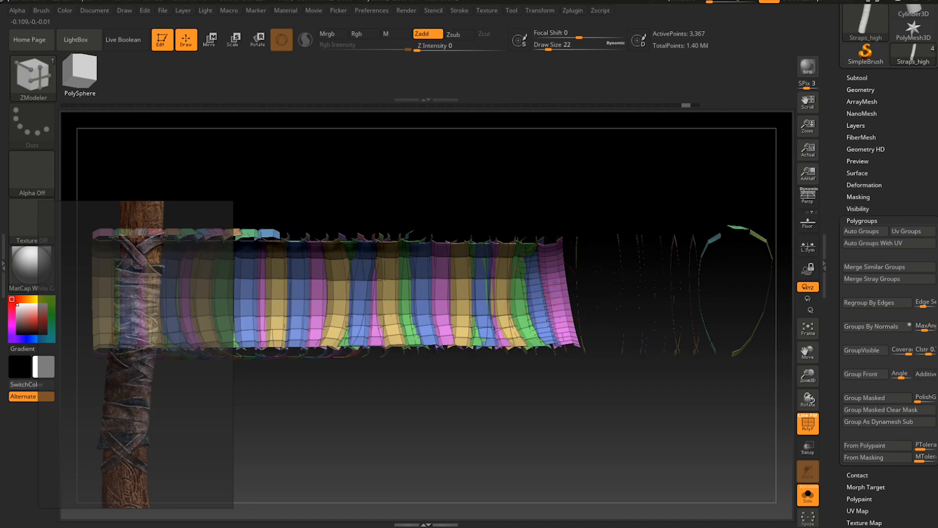
left_click_drag(578, 294, 553, 294)
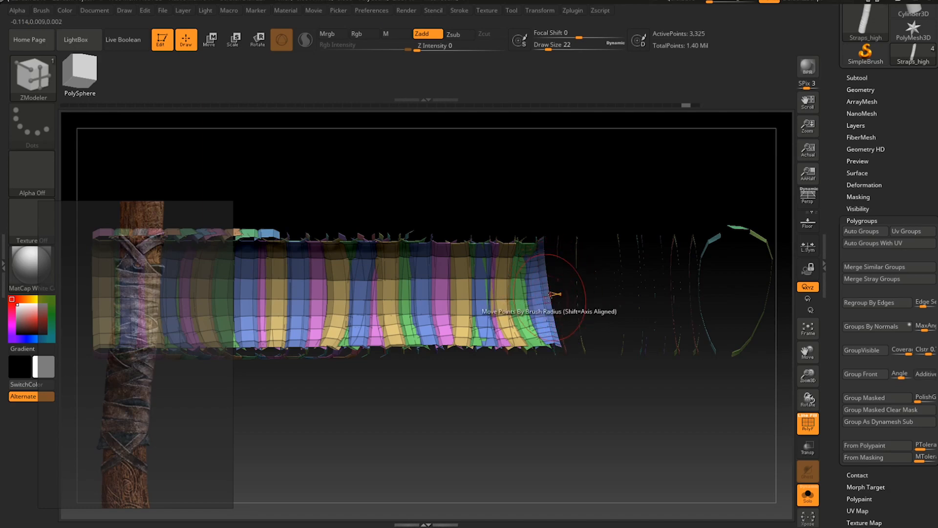
right_click_drag(550, 295, 550, 335, "ctrl")
left_click(531, 292, "alt")
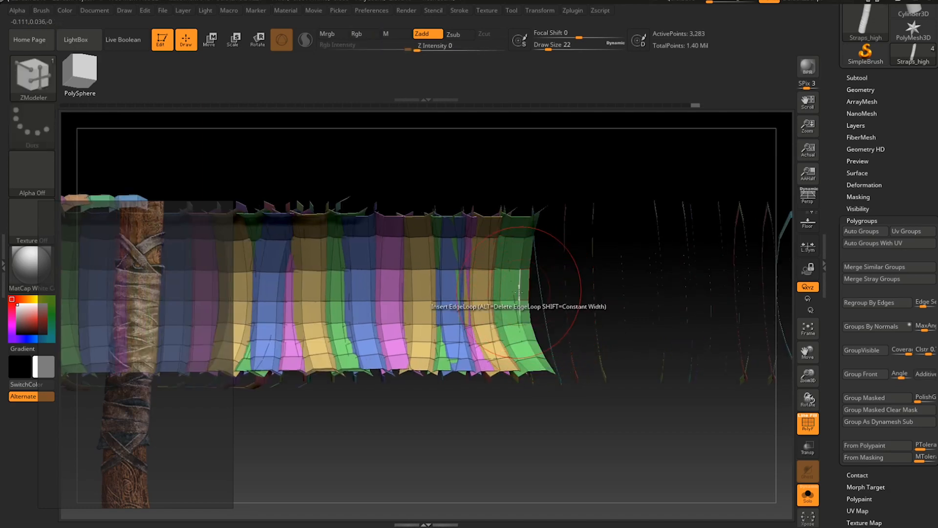
Delete the inner-face polygroups following the dense bands, from the curved green band through the wide yellow one beyond the blue overlap.
left_click(486, 282)
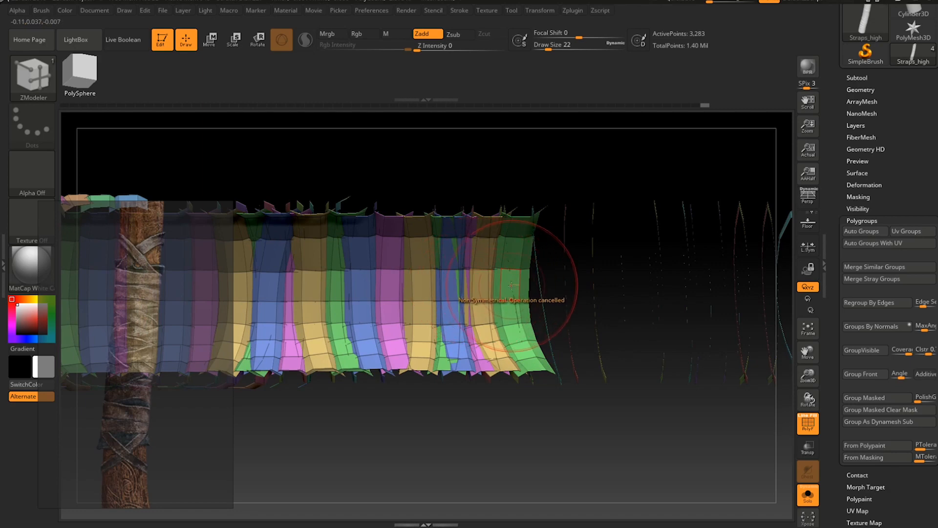
left_click(511, 246, "alt")
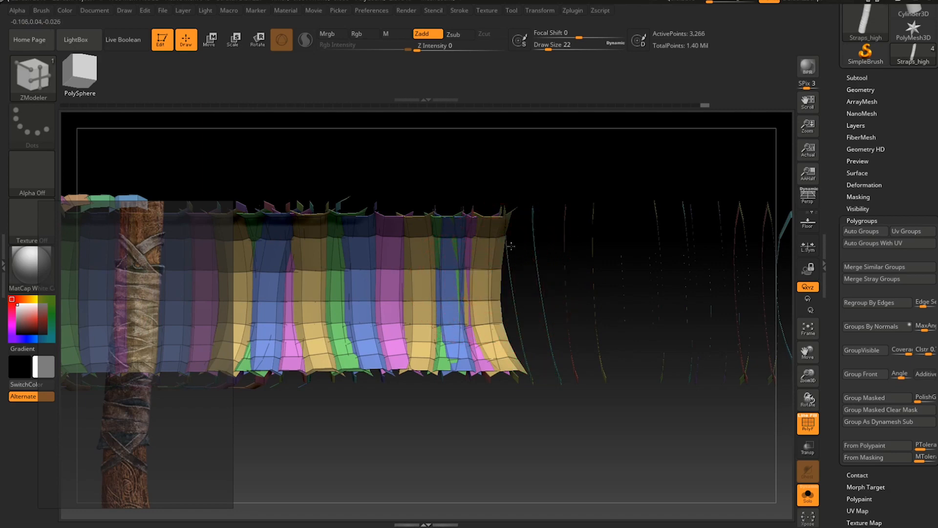
left_click(486, 252, "alt")
left_click(472, 256, "alt")
left_click(458, 259, "alt")
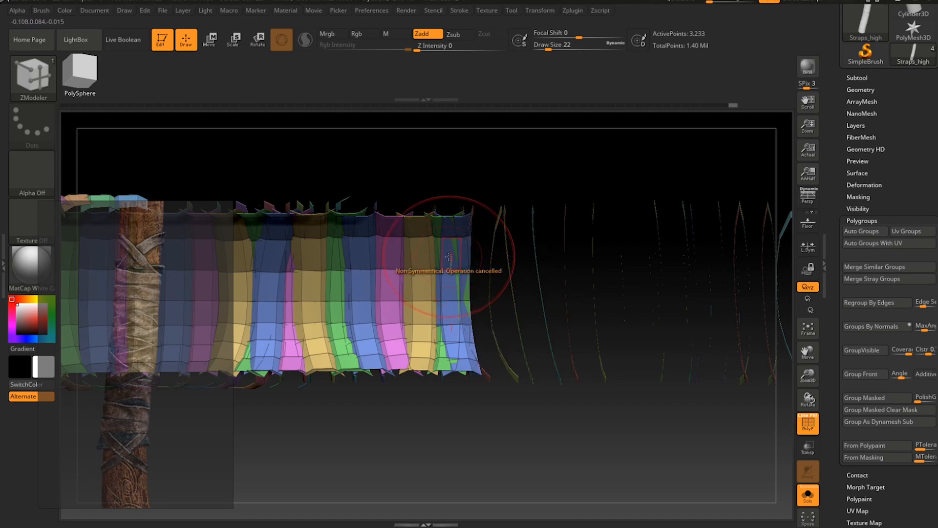
left_click(448, 257, "alt")
left_click(448, 257, "alt")
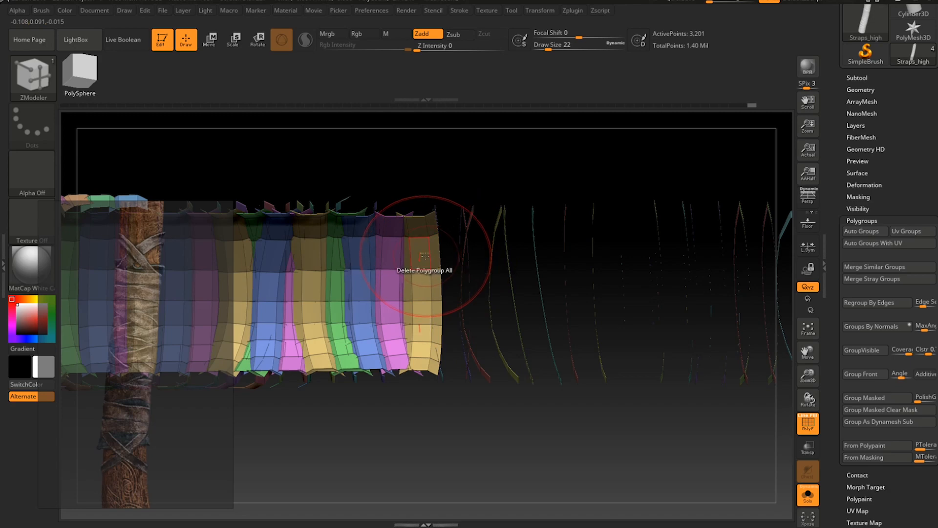
left_click(426, 256, "alt")
Reduce the draw size to 7 and delete the middle section's inner-face polygroups up to the slanted blue band.
key("[")
key("[")
key("[")
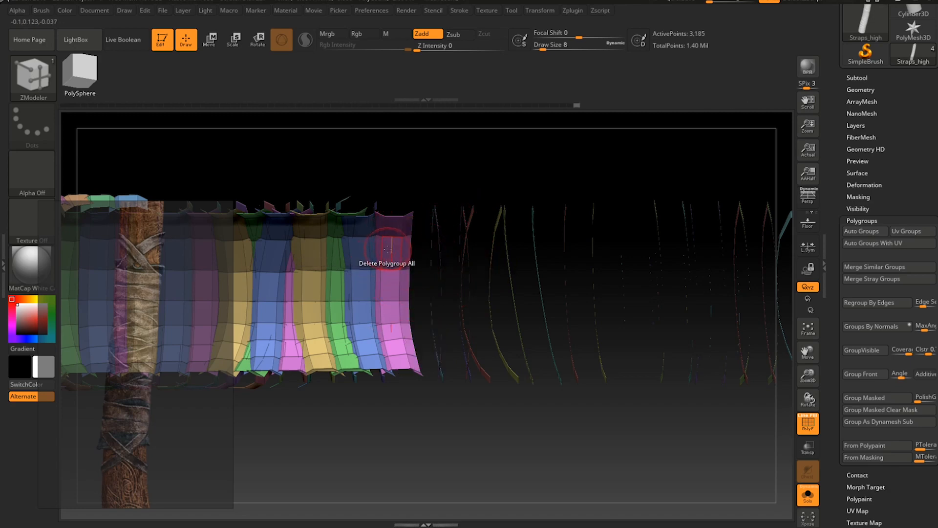
left_click(372, 257, "alt")
left_click(369, 257, "alt")
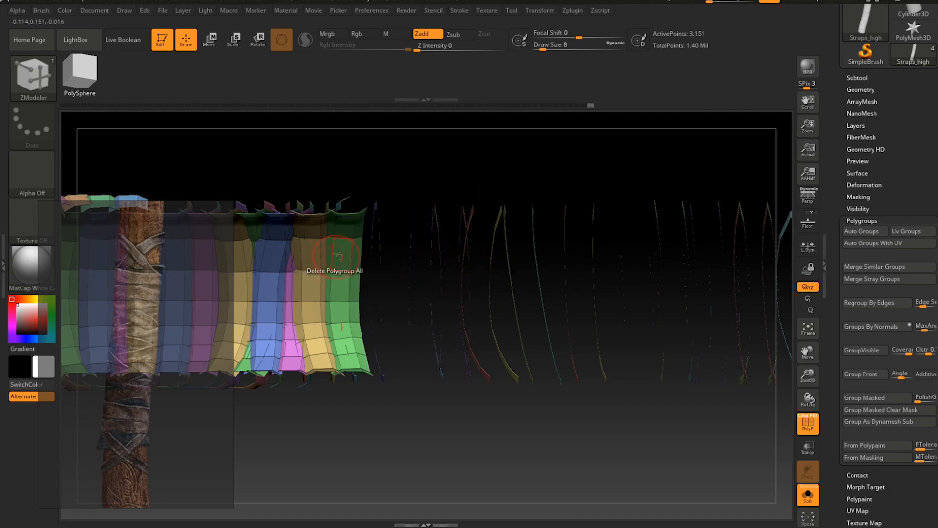
left_click(334, 257, "alt")
key("[")
left_click(311, 263)
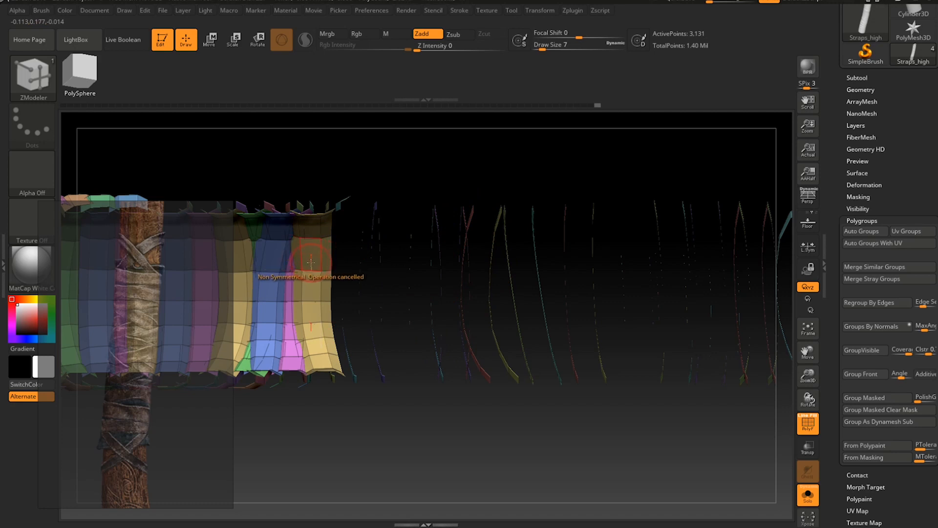
left_click(307, 260, "alt")
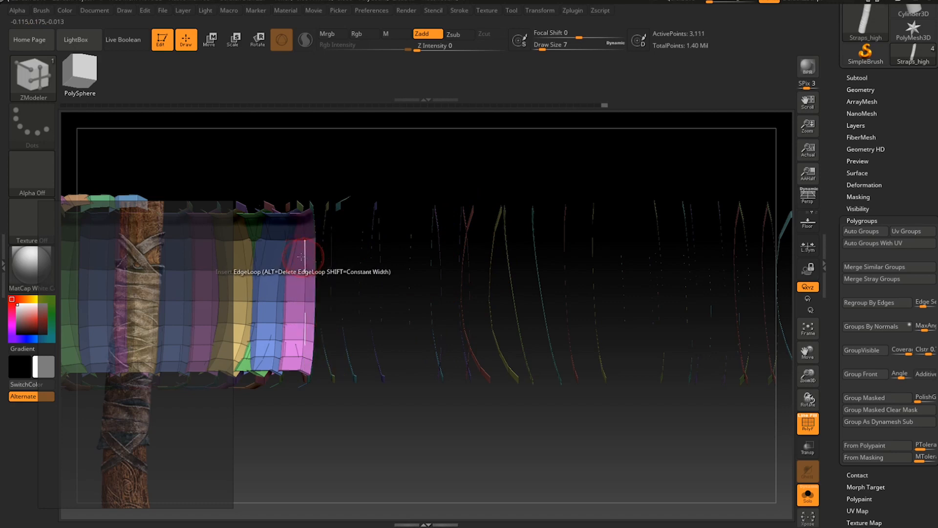
left_click(299, 256, "alt")
Delete the slanted blue band, the green band beneath it, and the neighbouring yellow, pink and blue inner-face polygroups.
left_click(276, 257)
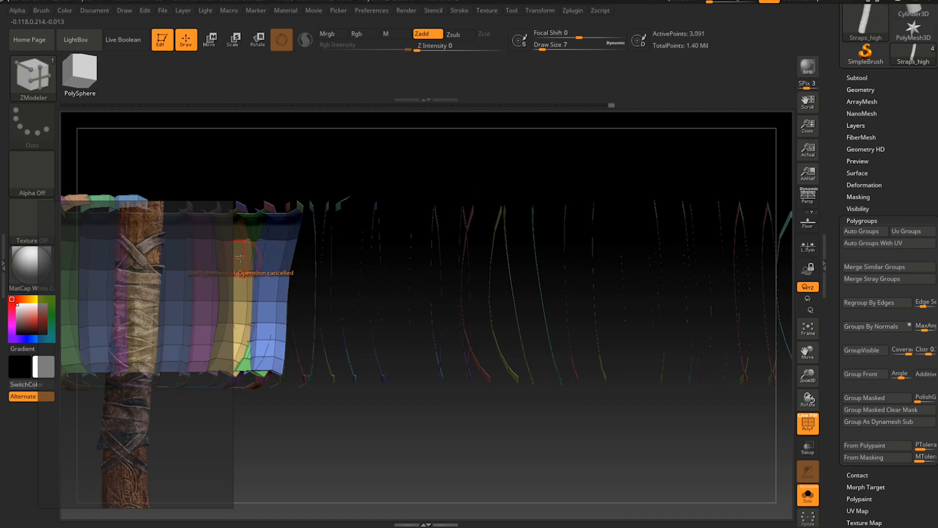
left_click(259, 258)
left_click(278, 257)
right_click_drag(264, 265, 425, 266, "alt")
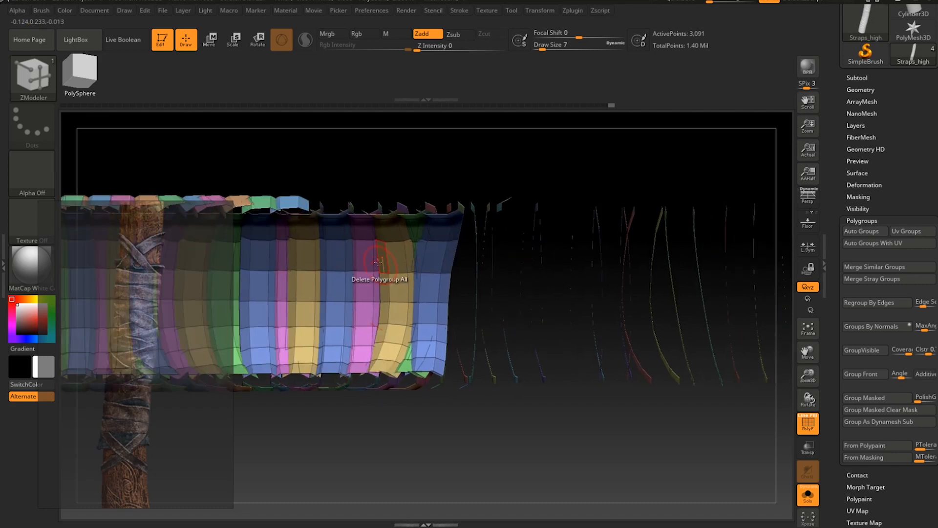
left_click(359, 250, "alt")
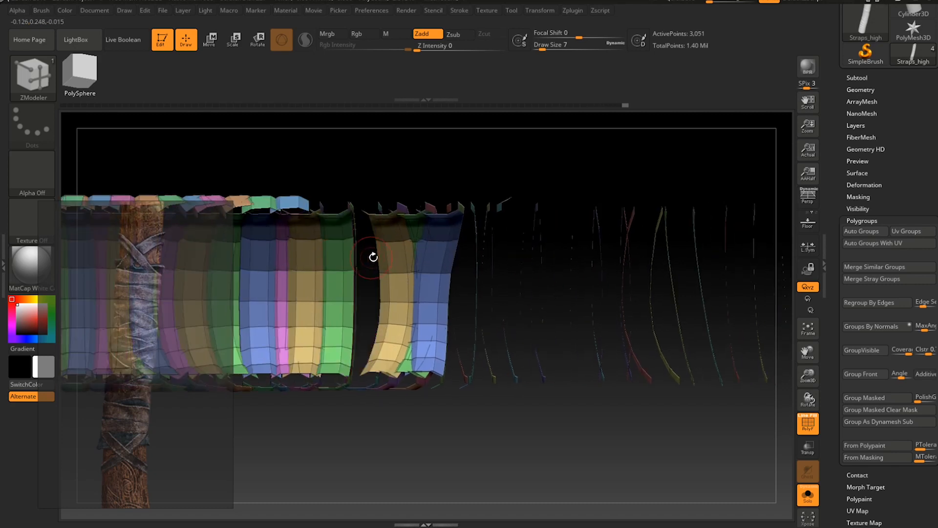
left_click(393, 254)
left_click(433, 260)
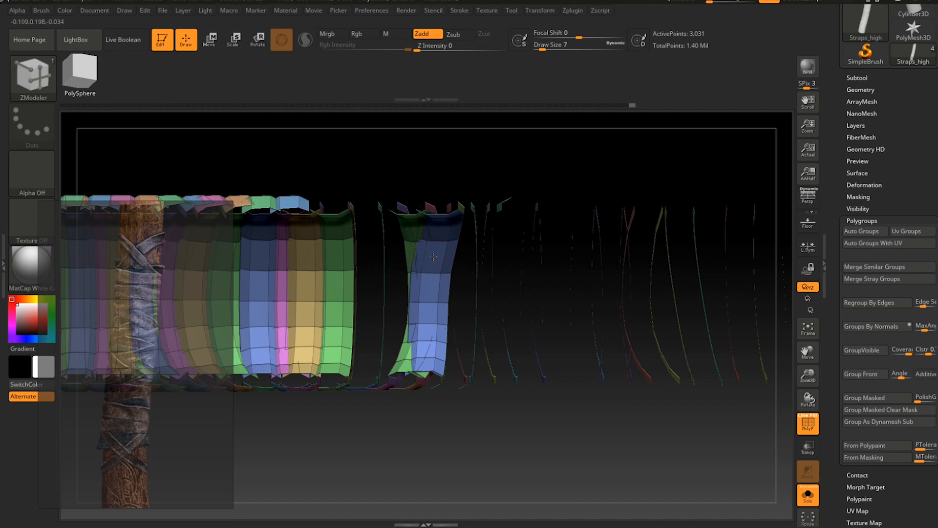
left_click(437, 254)
left_click(439, 258)
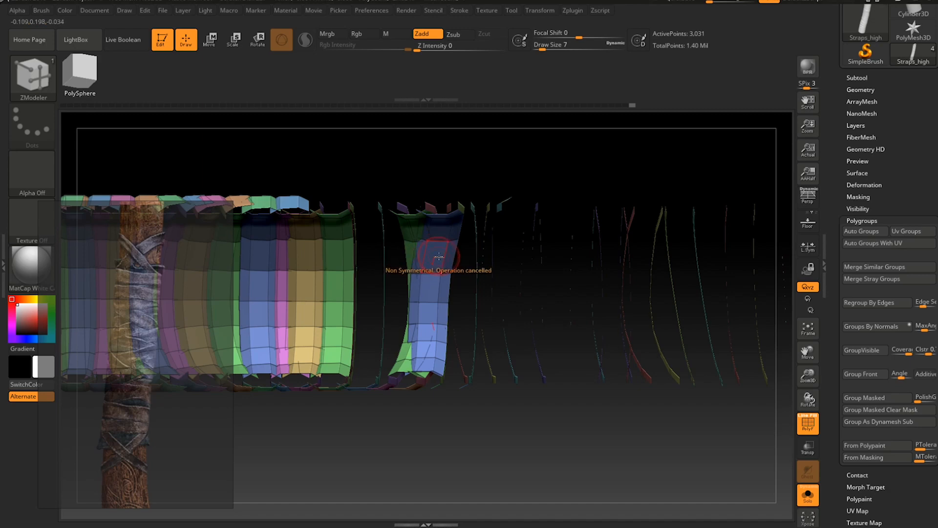
left_click(429, 285)
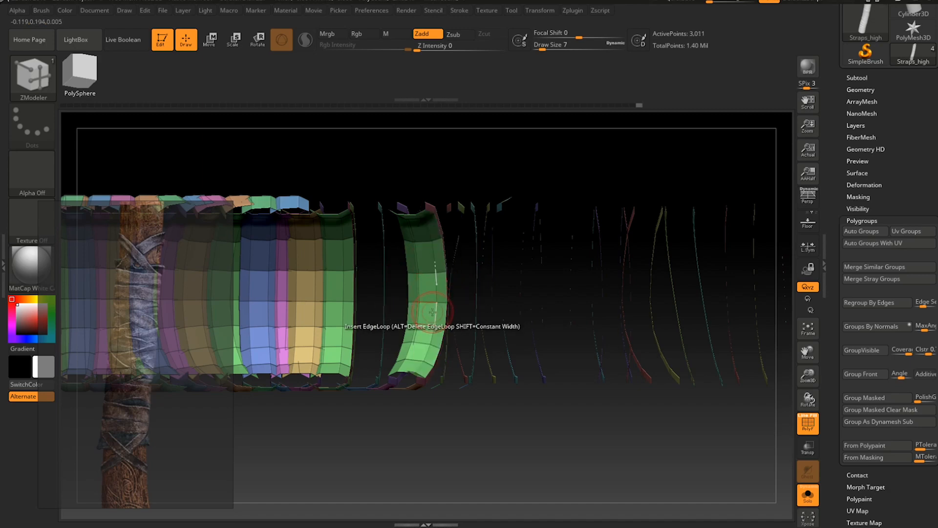
left_click(429, 286)
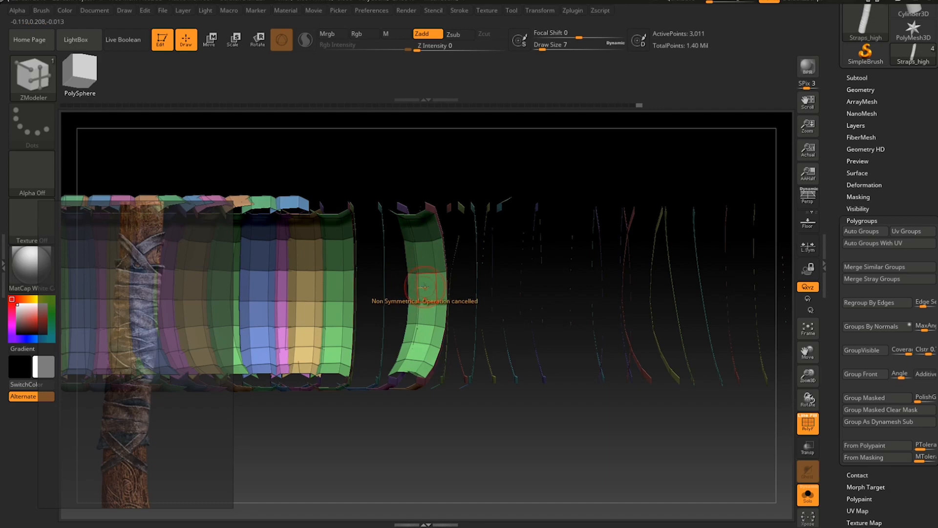
left_click(426, 258)
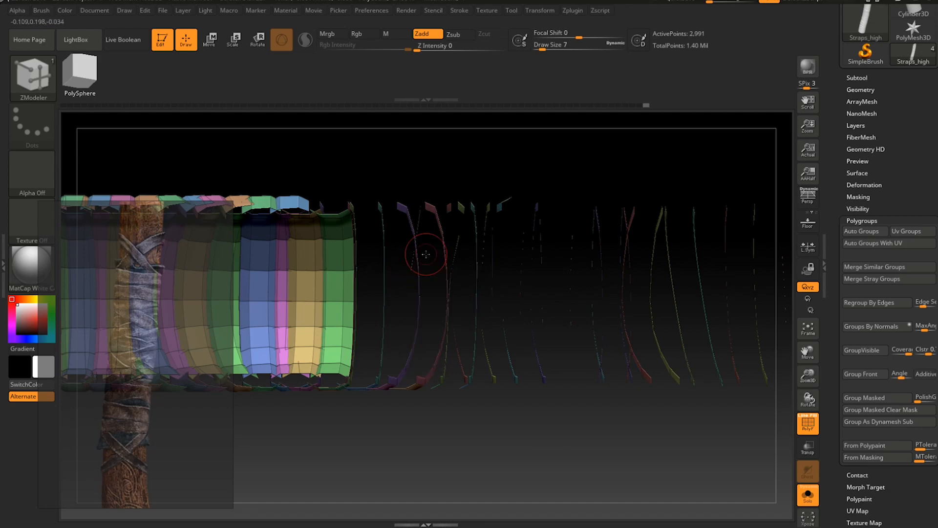
Delete the inner-face polygroups of the end green, yellow, pink and blue bands, plus the neighbouring curved green and yellow bands.
left_click_drag(389, 270, 609, 261, "alt")
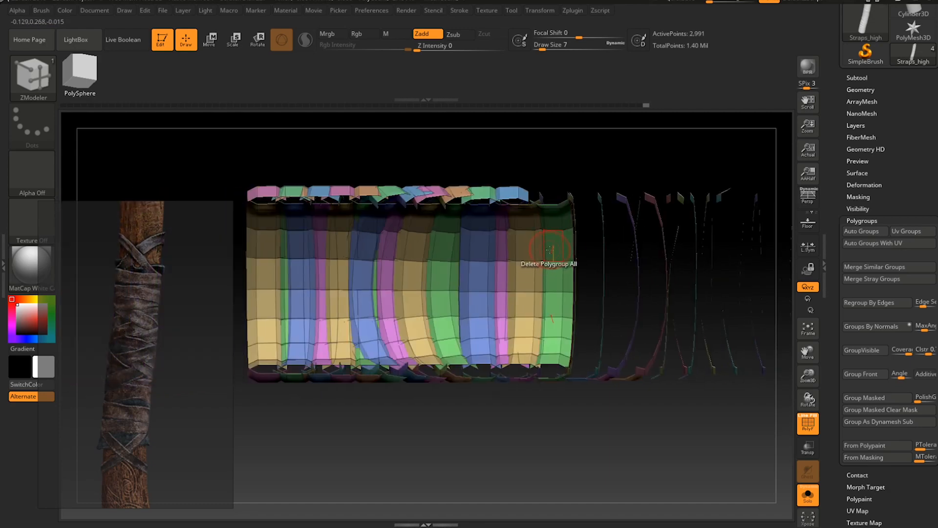
left_click(551, 250)
left_click(551, 249)
left_click(519, 244)
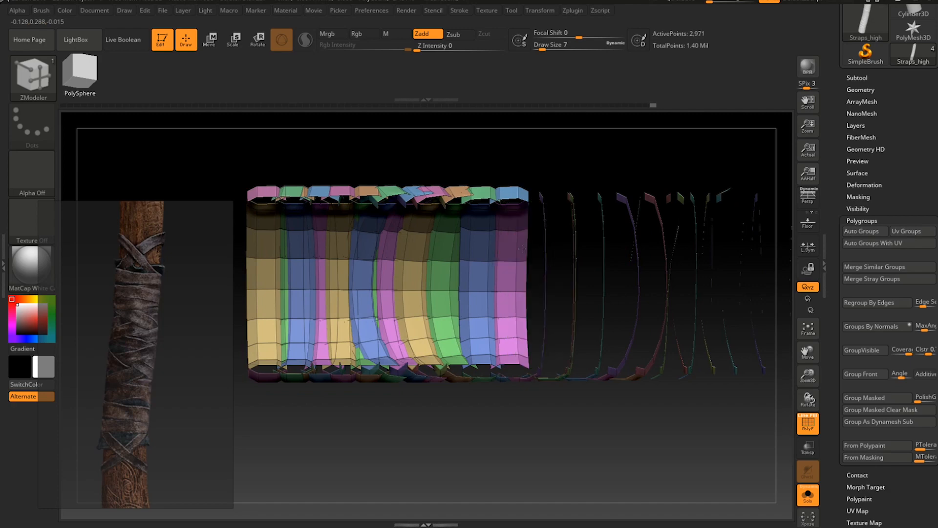
left_click(509, 245)
left_click(478, 244)
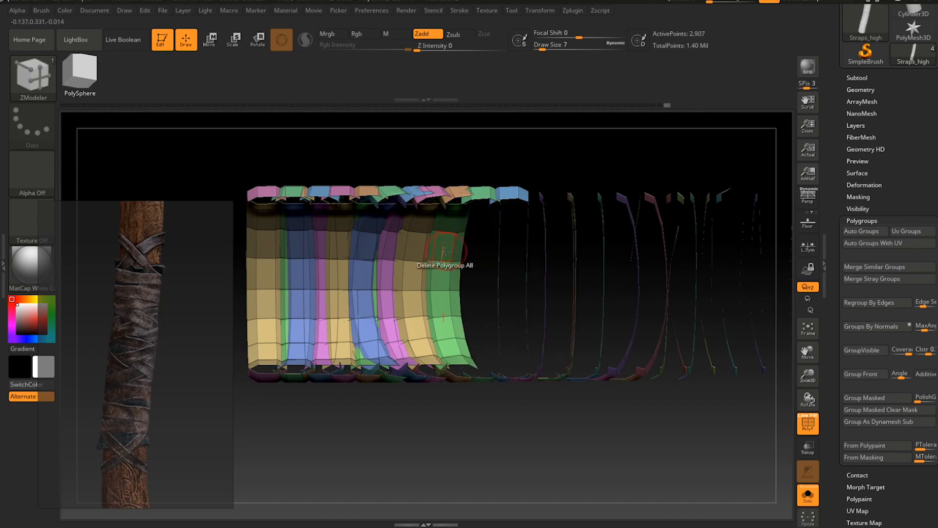
left_click(416, 248)
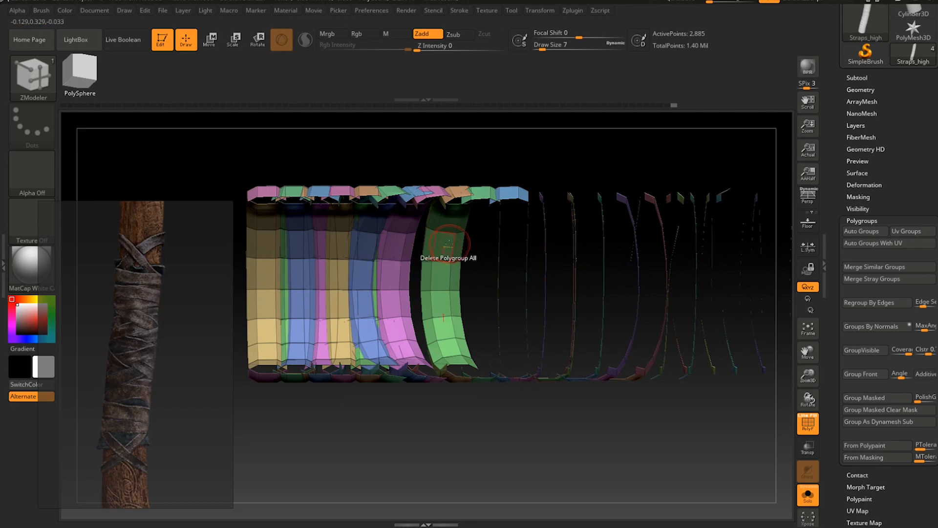
left_click(450, 245)
Delete the remaining inner-face polygroups at the straps' far end, from the outermost yellow band to the last pink one.
right_click_drag(384, 256, 484, 260, "alt")
left_click(362, 246)
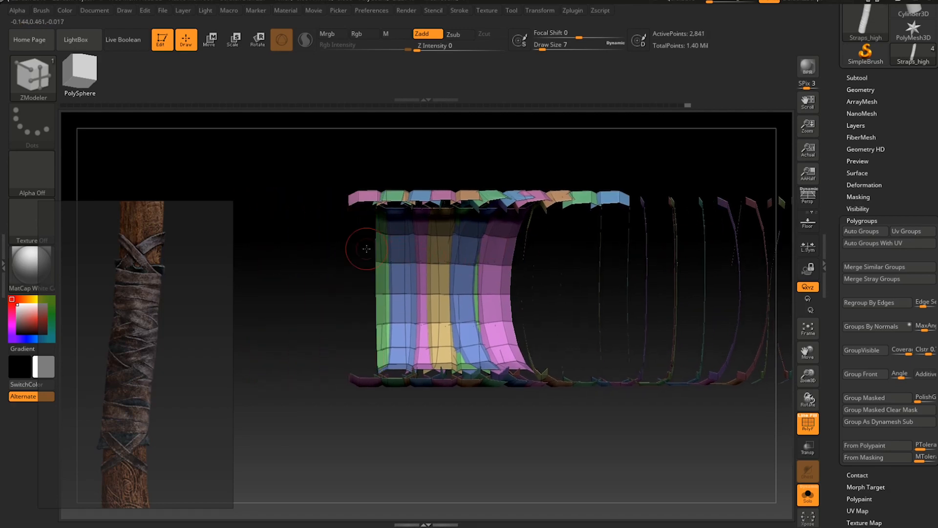
left_click(395, 250)
left_click(427, 254)
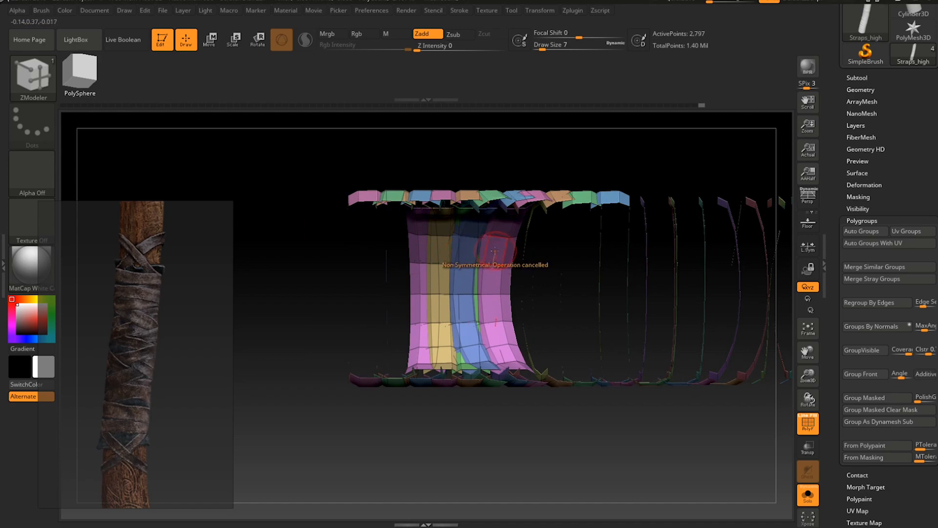
left_click(494, 250)
left_click(470, 250)
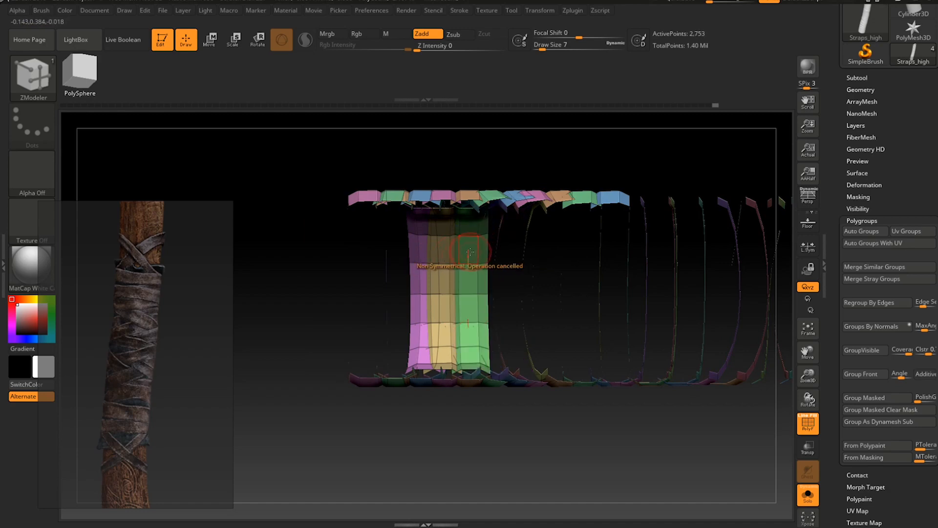
left_click(470, 252)
left_click(437, 252)
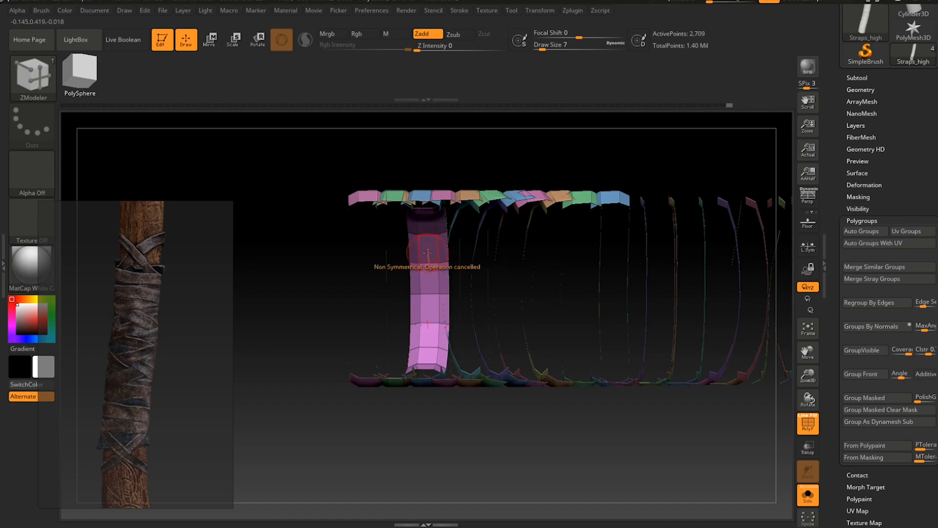
left_click(427, 251)
Unhide the whole straps mesh and switch off the polyframe display and Solo mode.
mouse_move(429, 274)
left_mouse_down()
mouse_move(581, 288)
mouse_move(598, 298)
mouse_move(588, 308)
mouse_move(589, 357)
mouse_move(515, 309)
left_mouse_up()
key("ctrl")
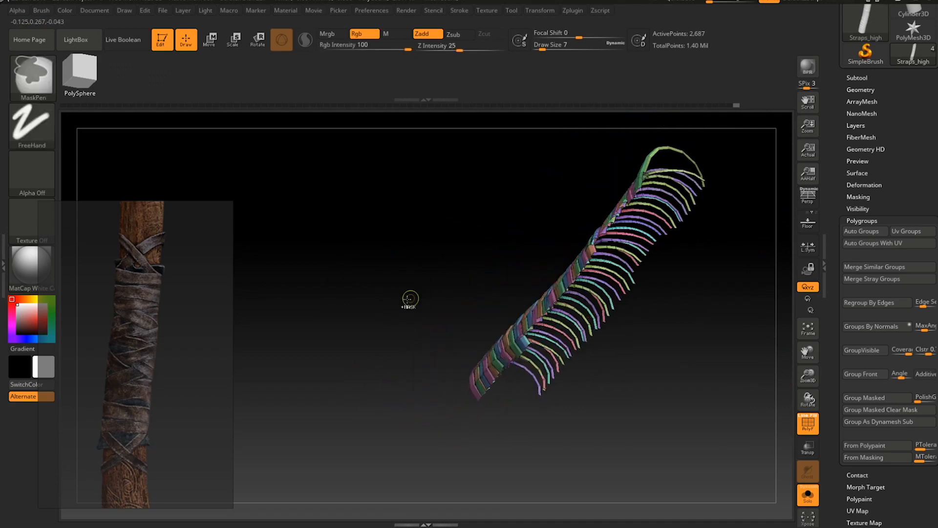
left_click(402, 300, "ctrl+shift")
mouse_move(401, 300)
left_mouse_down()
mouse_move(397, 293)
mouse_move(421, 377)
mouse_move(432, 230)
mouse_move(457, 134)
left_mouse_up()
mouse_move(483, 206)
right_mouse_down("ctrl")
mouse_move(499, 322)
mouse_move(458, 319)
mouse_move(527, 332)
mouse_move(545, 372)
mouse_move(515, 420)
mouse_move(526, 445)
right_mouse_up("ctrl")
right_click_drag(570, 359, 563, 318, "ctrl")
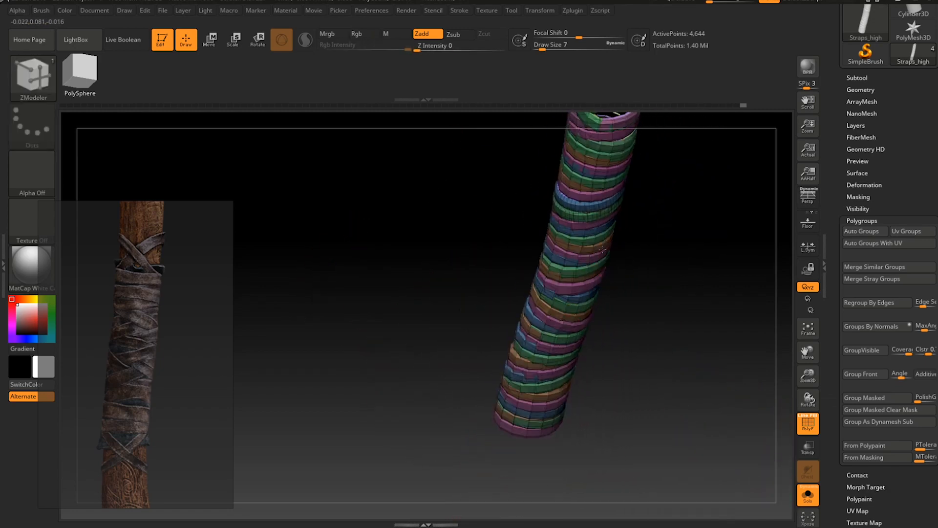
right_click_drag(611, 117, 554, 234, "alt")
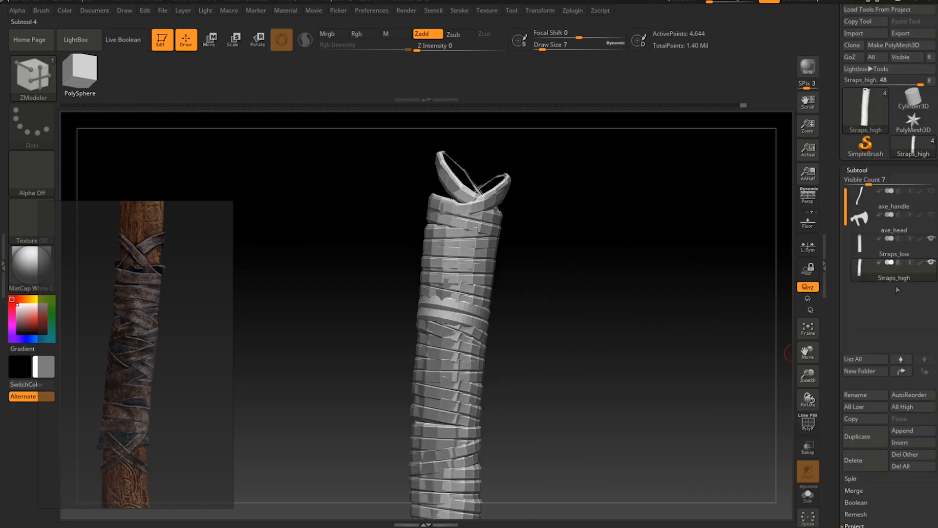
Subdivide the Straps_high mesh with smoothing up to subdivision level 6.
left_click_drag(834, 296, 842, 75)
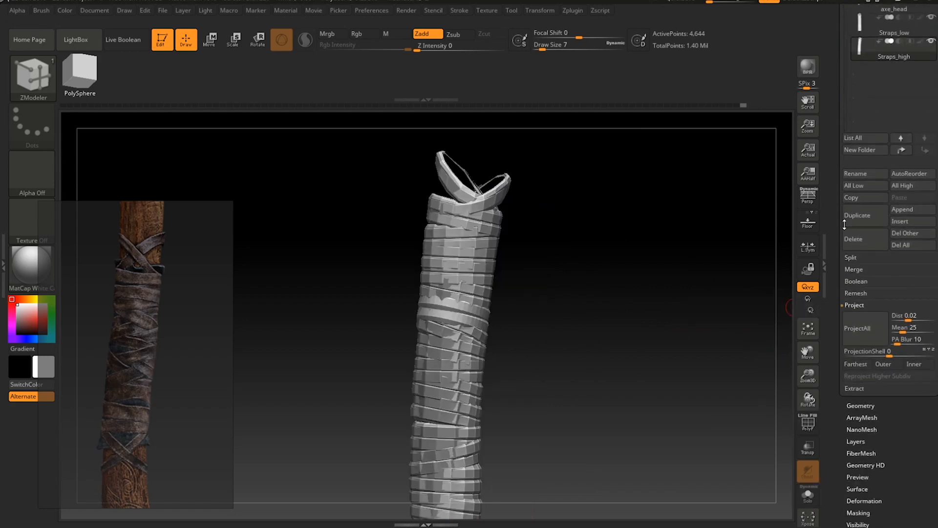
left_click_drag(840, 303, 840, 226)
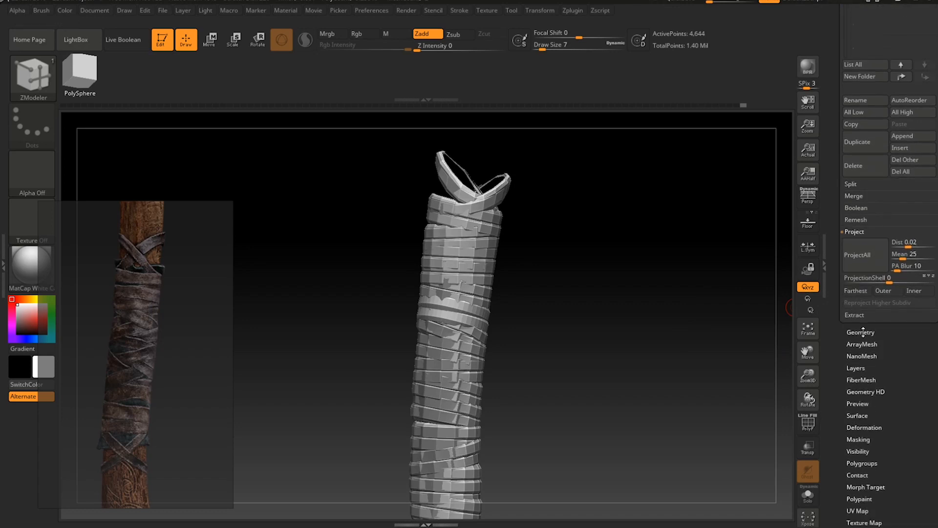
left_click(862, 331)
left_click_drag(843, 182, 843, 391)
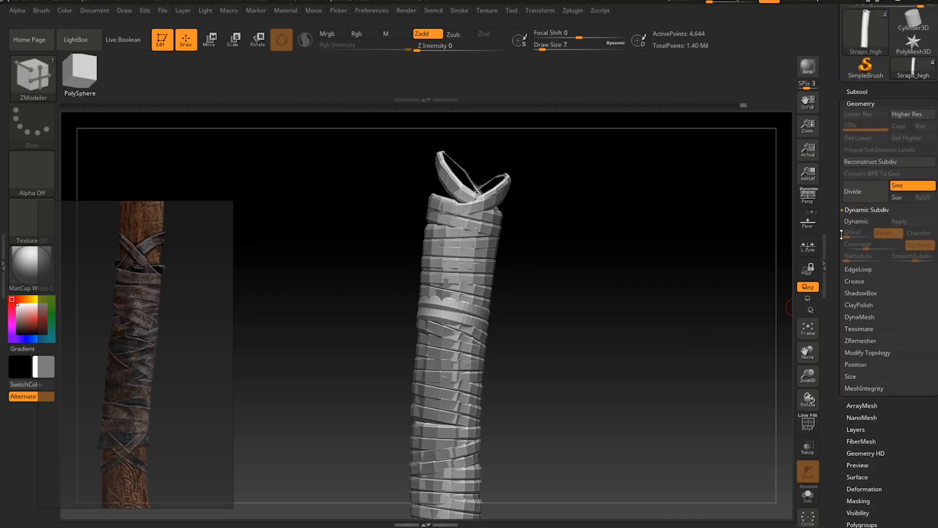
left_click(867, 191)
left_click(867, 191)
left_click(866, 191)
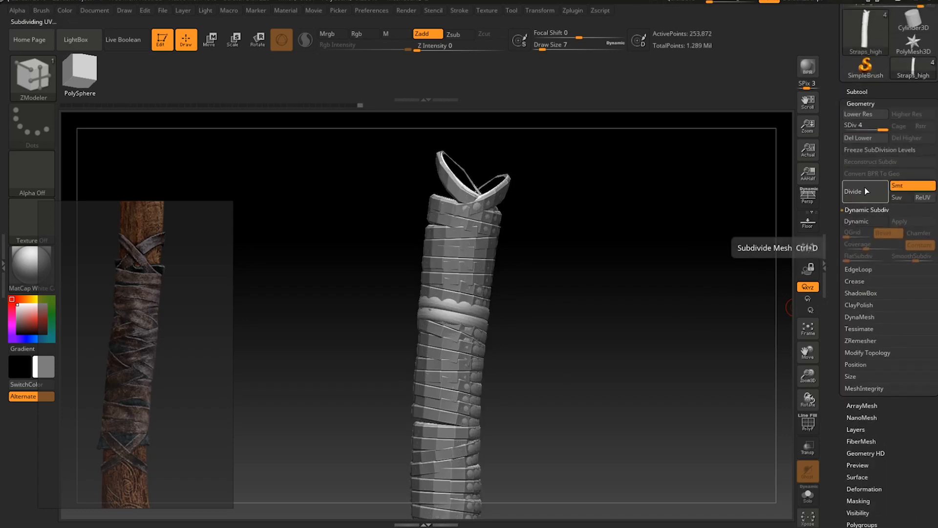
left_click(866, 191)
Examine the subdivided Straps_high mesh on its own in Solo mode and together with the low-poly straps.
left_click_drag(642, 250, 627, 234)
key("shift+f")
key("shift+f")
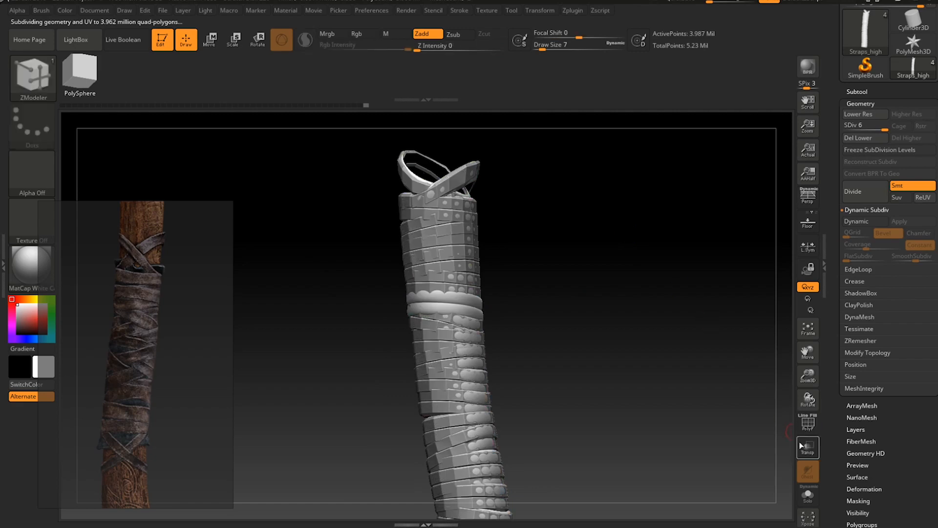
left_click(809, 495)
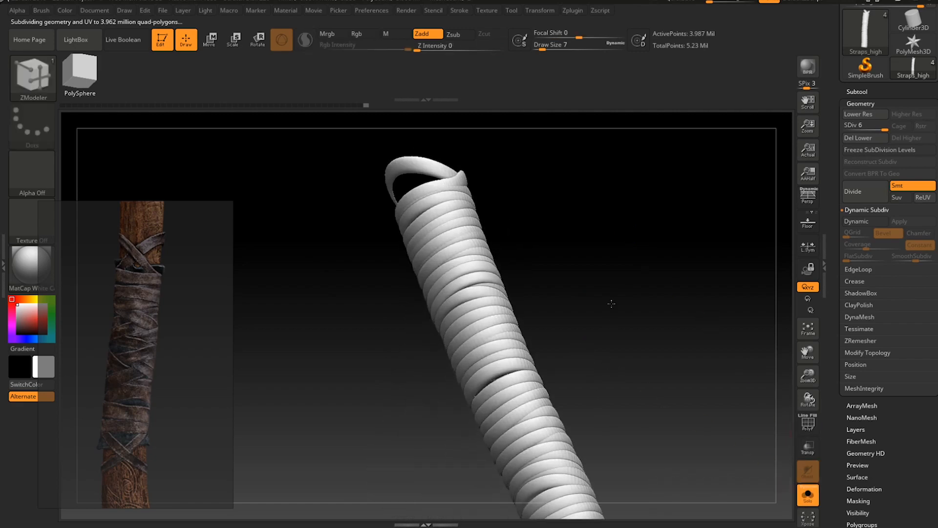
left_click_drag(622, 299, 583, 297)
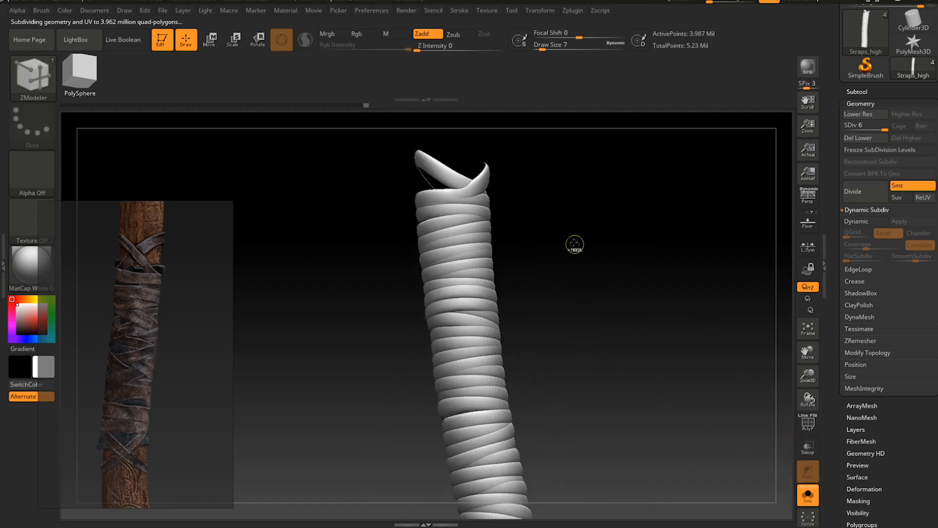
left_click(808, 494)
left_click_drag(587, 327, 567, 248)
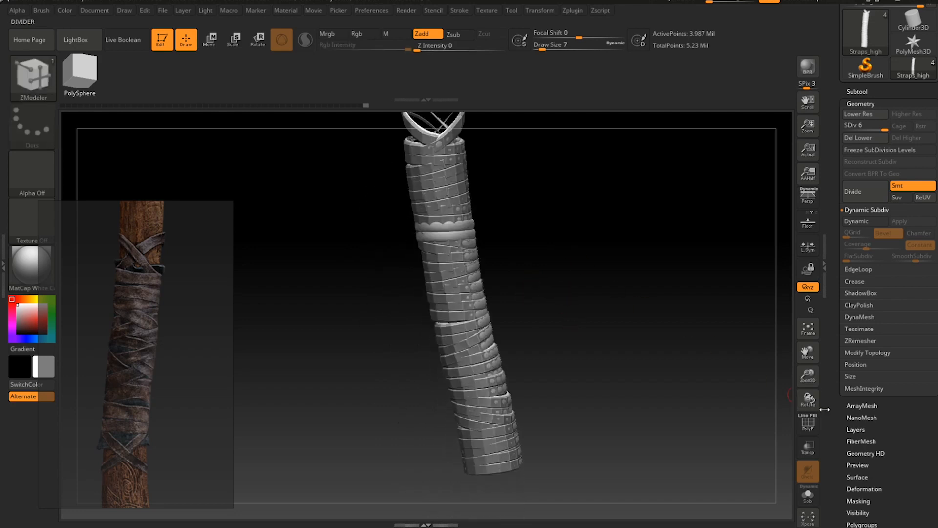
Inflate the high-poly straps with the Inflate deformation so they bulge over the low-poly version.
scroll(860, 279, "down", 5)
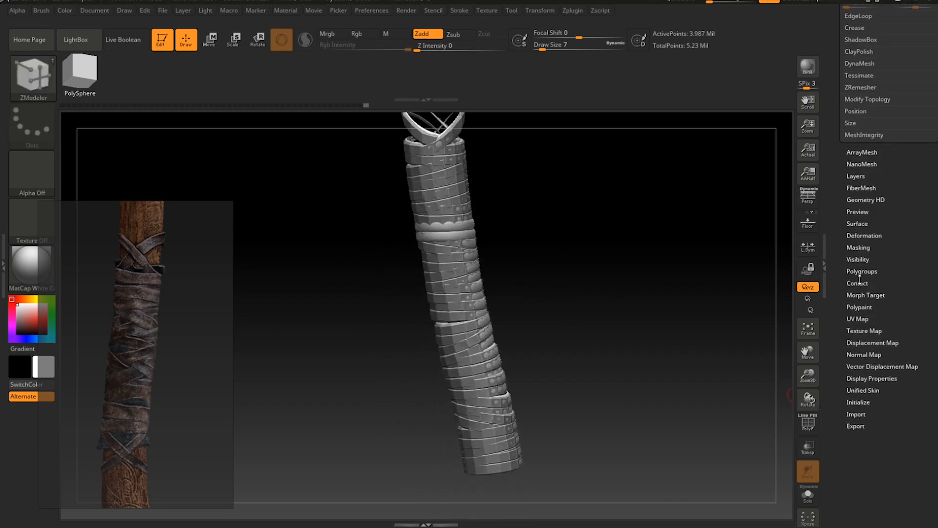
left_click(865, 236)
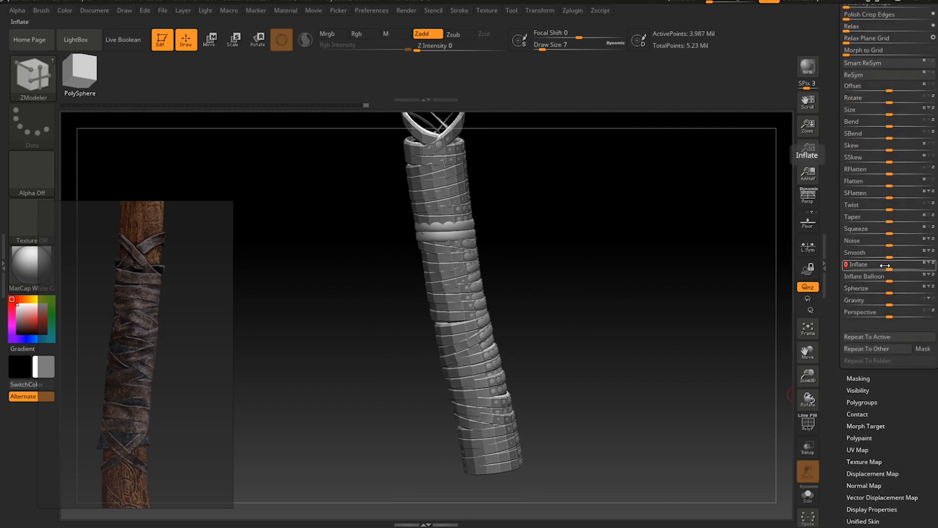
key("Return")
left_click_drag(650, 152, 524, 264)
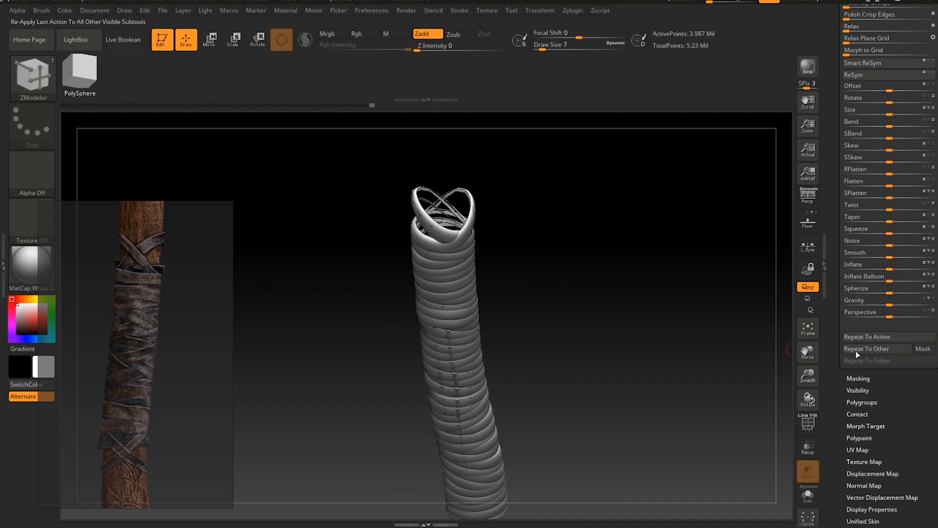
Lower Straps_high to subdivision level 5 and delete the higher level.
left_click_drag(840, 190, 838, 310)
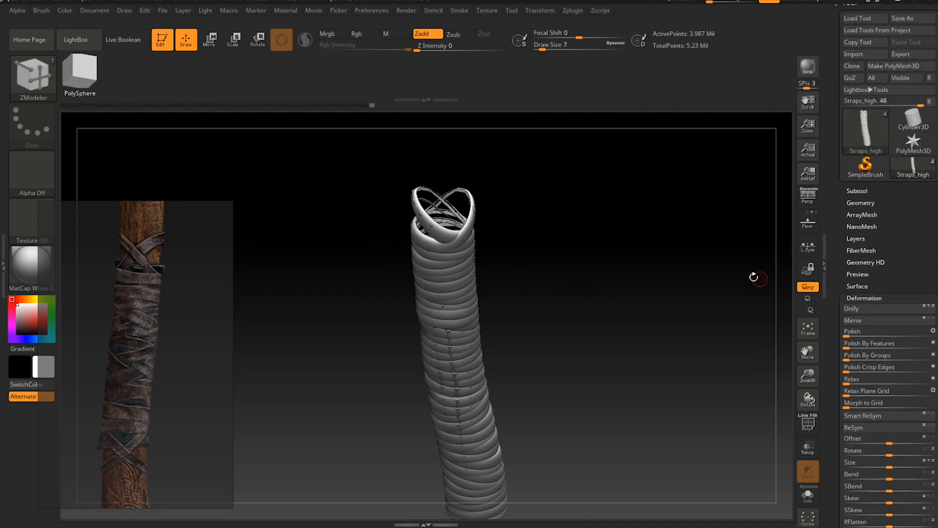
mouse_move(534, 281)
left_mouse_down()
mouse_move(528, 224)
mouse_move(523, 273)
left_mouse_up()
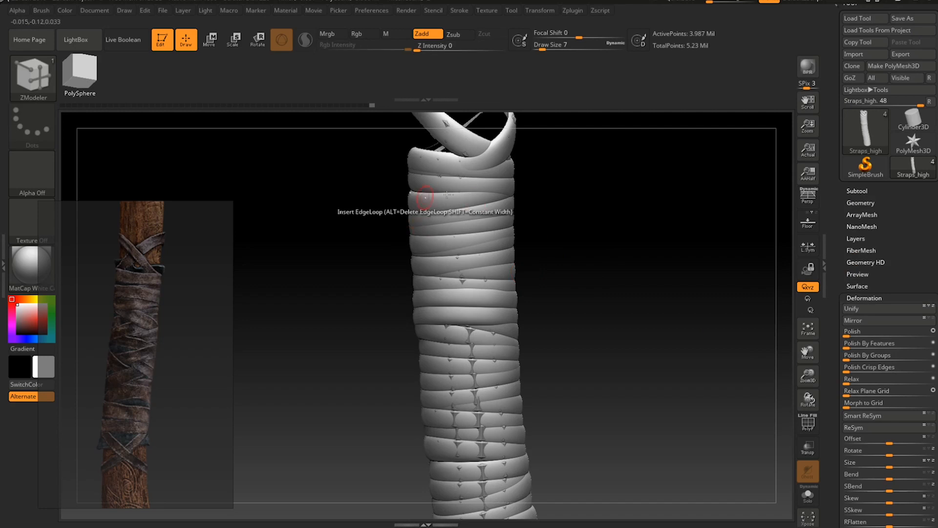
left_click_drag(604, 184, 620, 262)
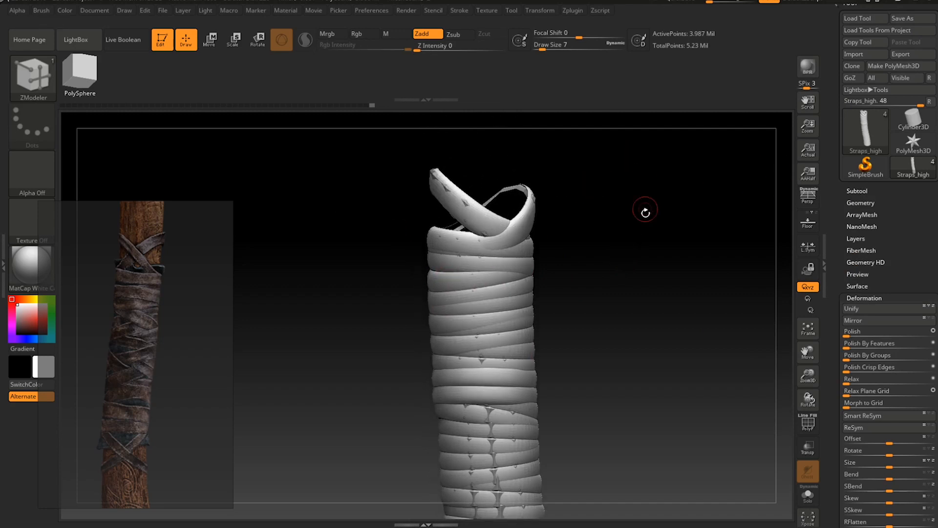
left_click_drag(645, 211, 742, 207)
left_click(860, 202)
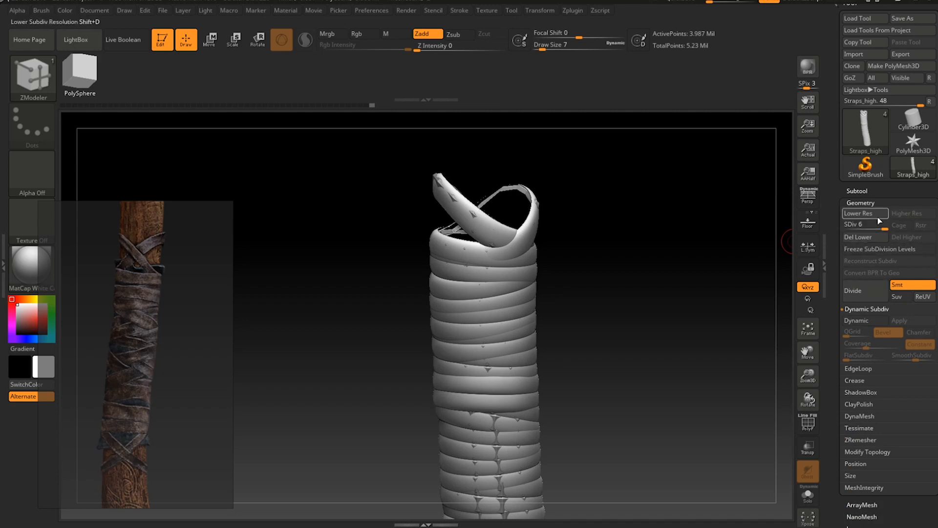
left_click(879, 218)
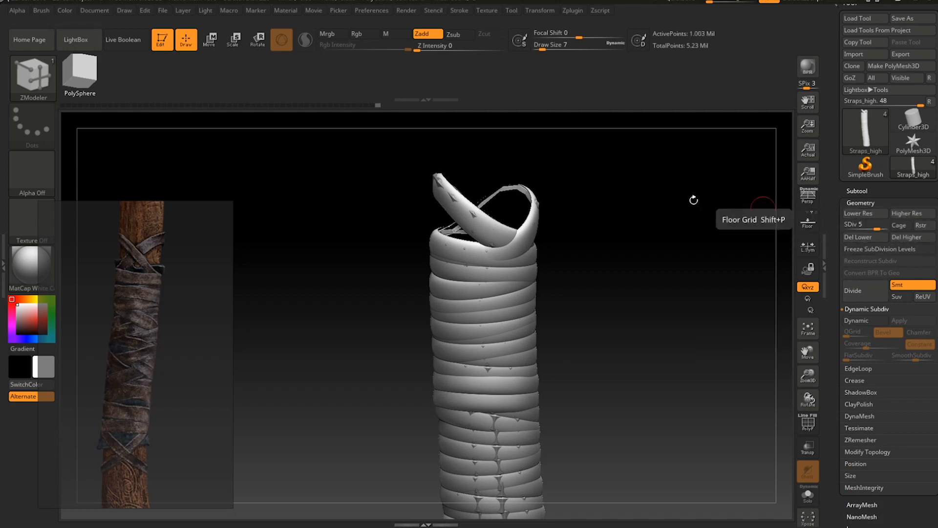
left_click(906, 236)
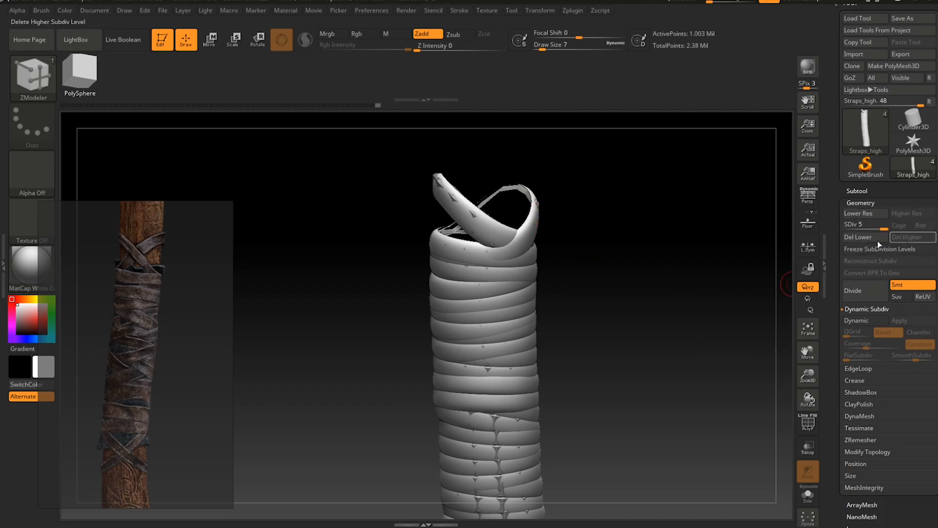
left_click_drag(609, 289, 583, 282)
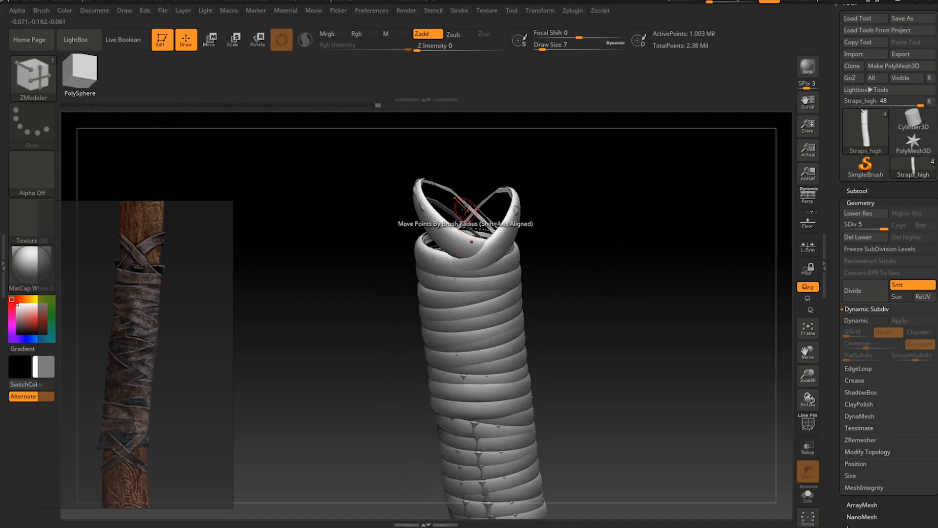
Set the Standard brush to Zsub at Z Intensity 18 and carve a first crease into an upper strap band.
key("b")
key("t")
key("s")
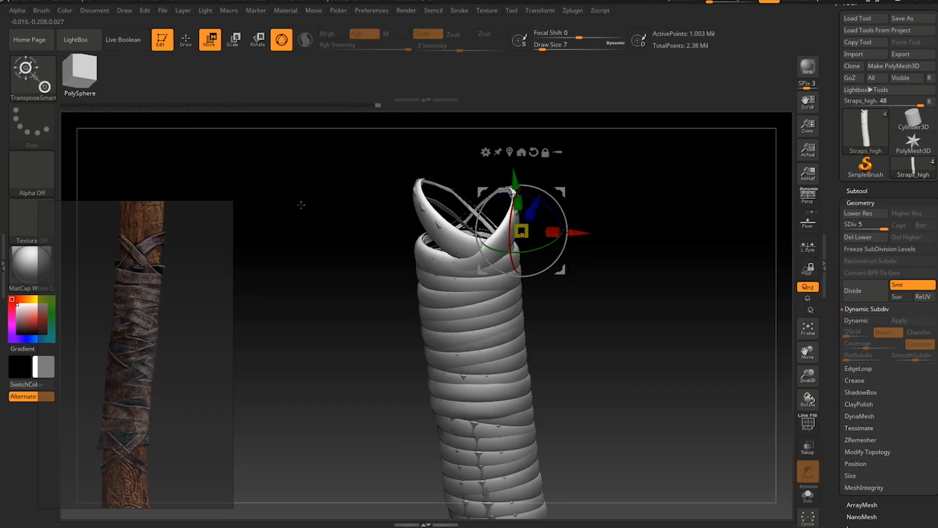
key("b")
key("s")
key("t")
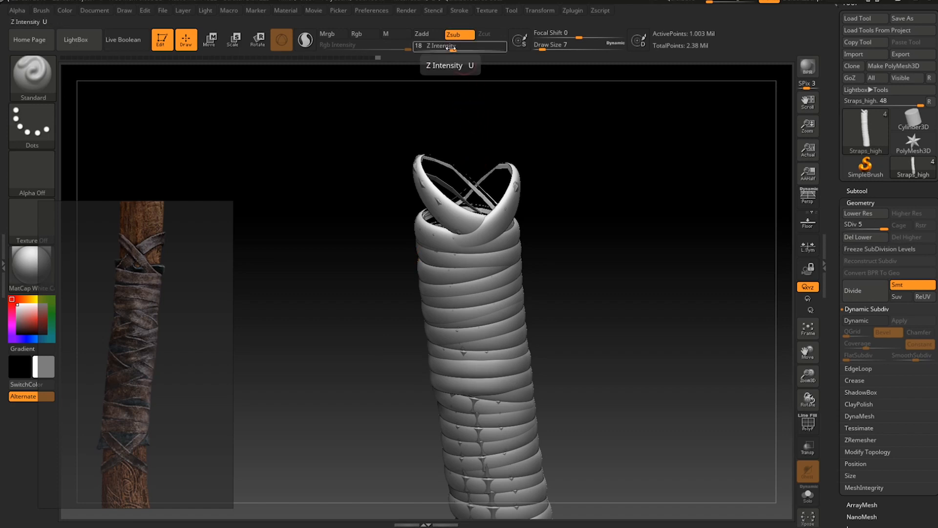
left_click_drag(593, 233, 591, 217)
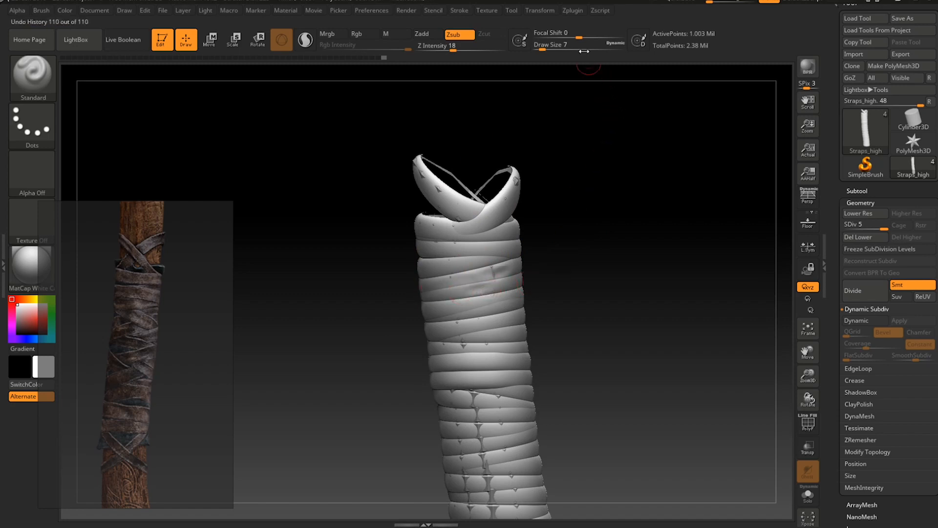
With Z-axis symmetry active, carve creases into the upper strap bands around the handle using the Zsub Standard brush at draw size 7.
left_click(539, 11)
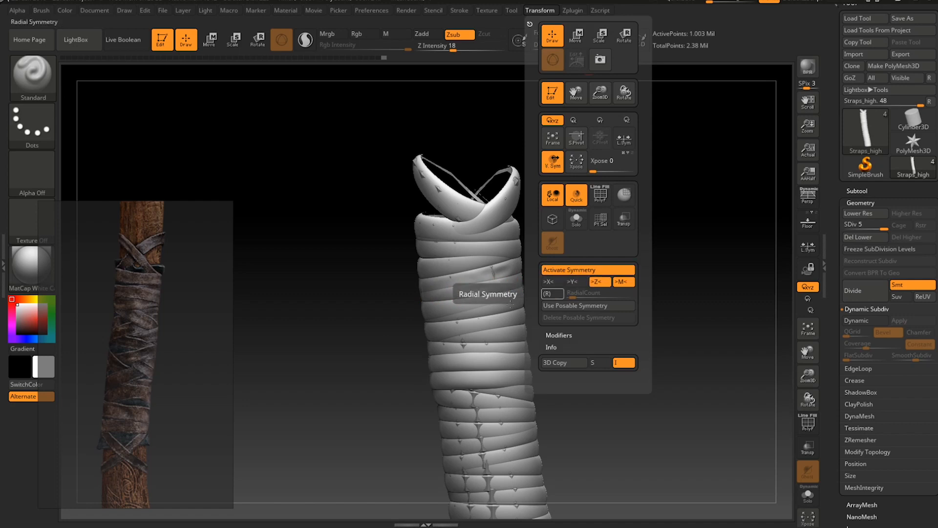
left_click_drag(546, 274, 544, 279, "shift")
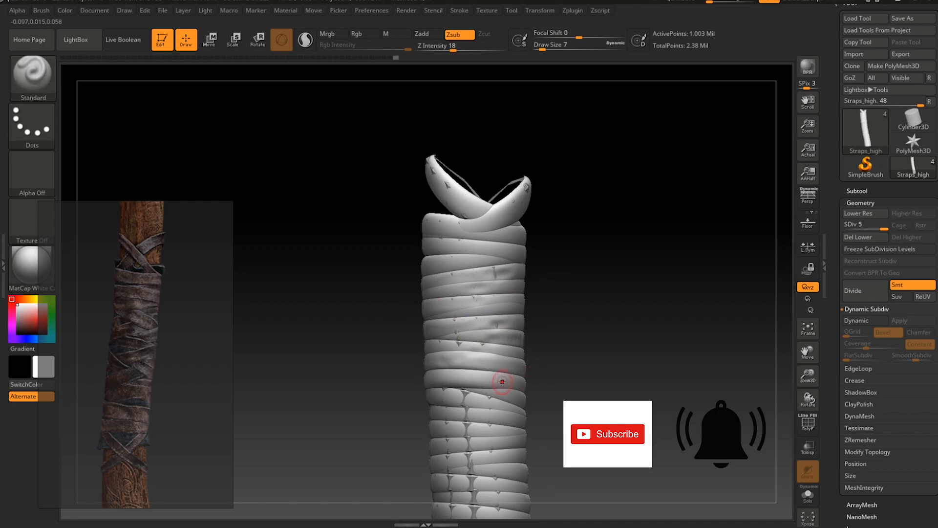
left_click_drag(569, 389, 528, 395)
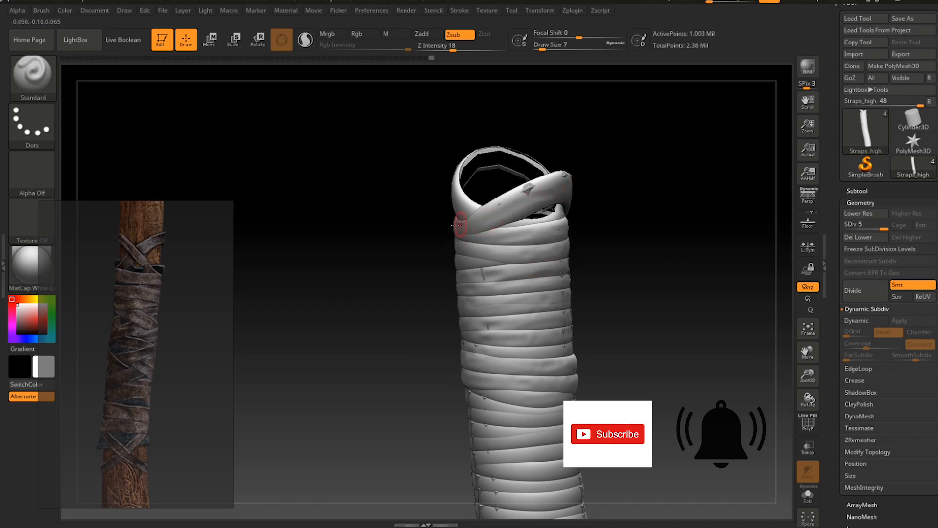
left_click_drag(396, 230, 463, 216)
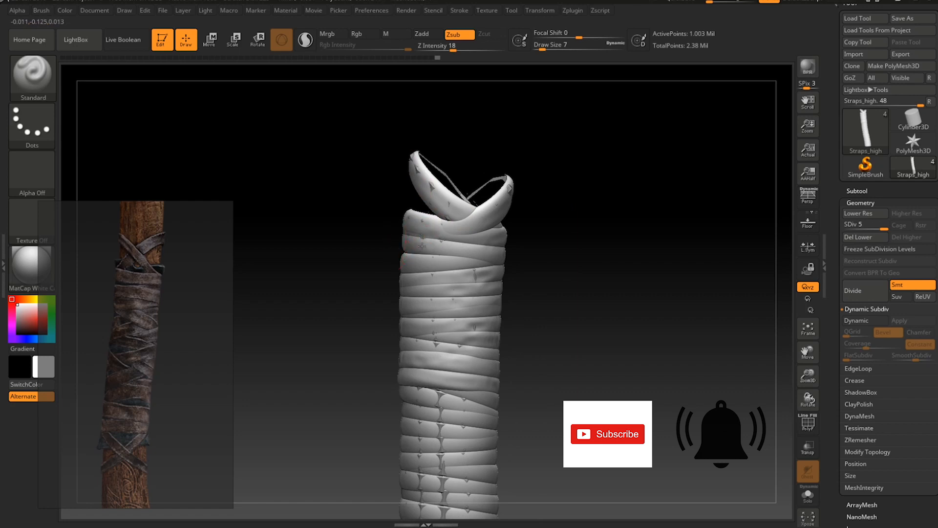
left_click_drag(469, 264, 393, 305)
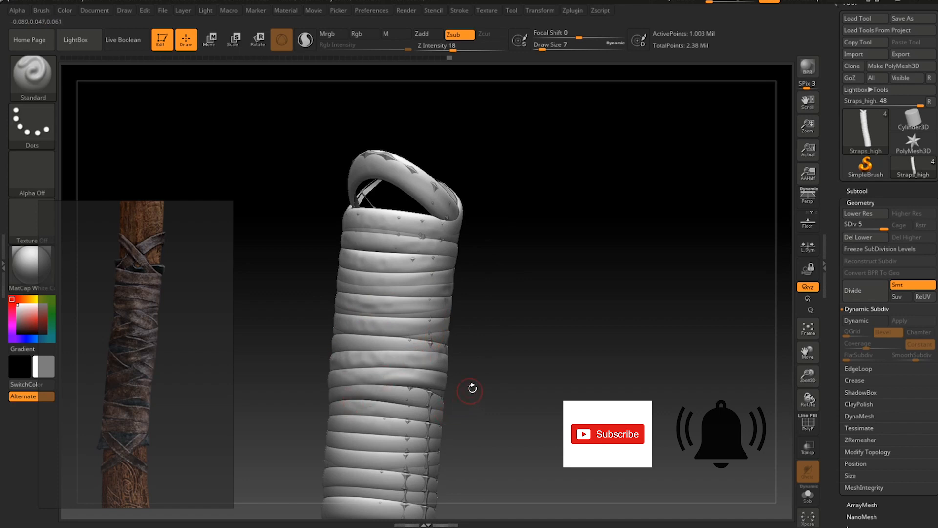
key("space")
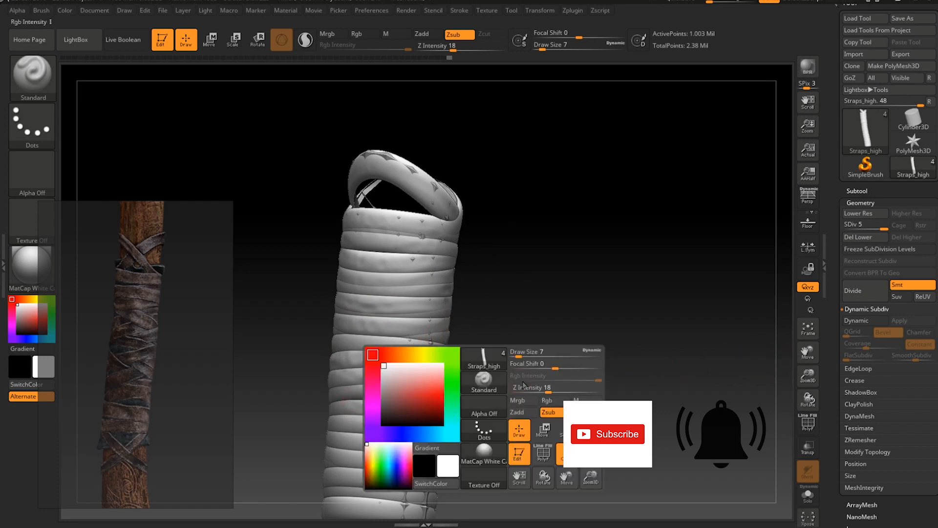
left_click(543, 430)
key("space")
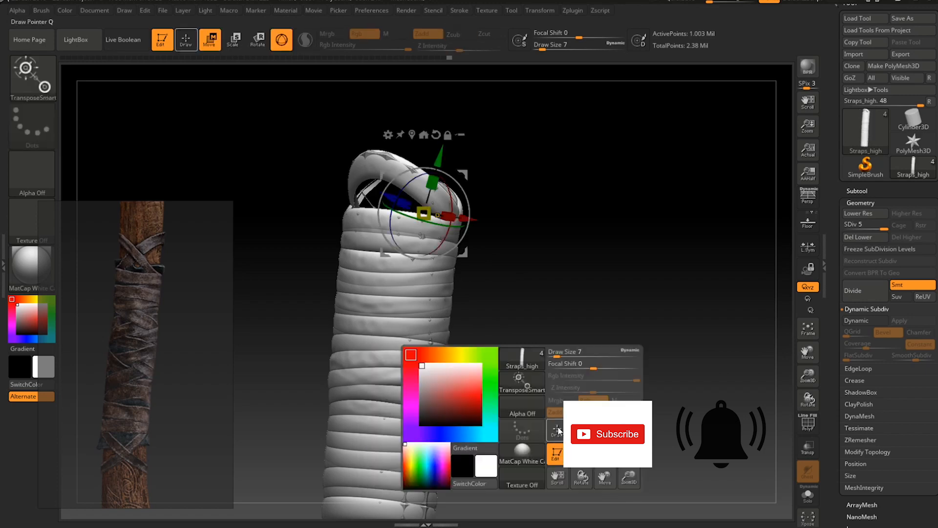
left_click(552, 429)
Carve creases into the middle strap bands from several sides with the Standard brush in Zsub.
key("space")
left_click_drag(595, 474, 631, 385)
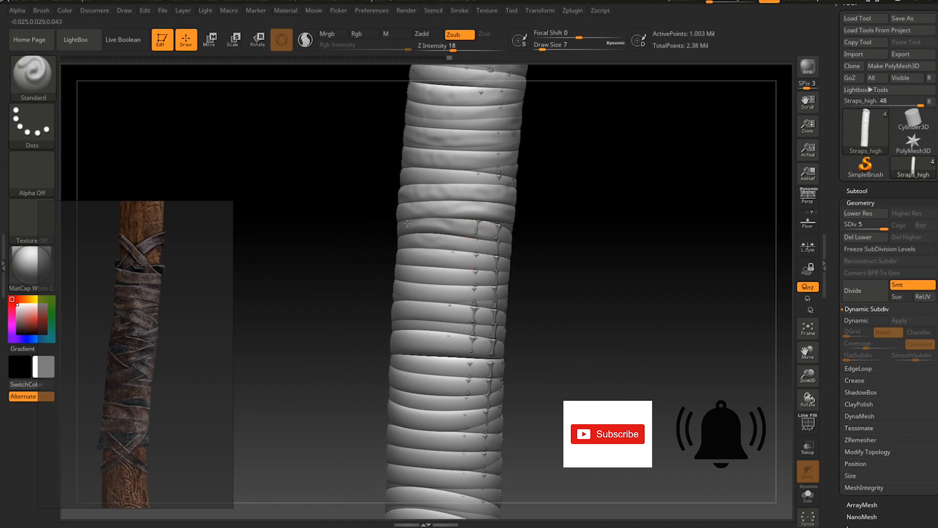
mouse_move(419, 259)
left_mouse_down()
mouse_move(441, 262)
mouse_move(459, 243)
left_mouse_up()
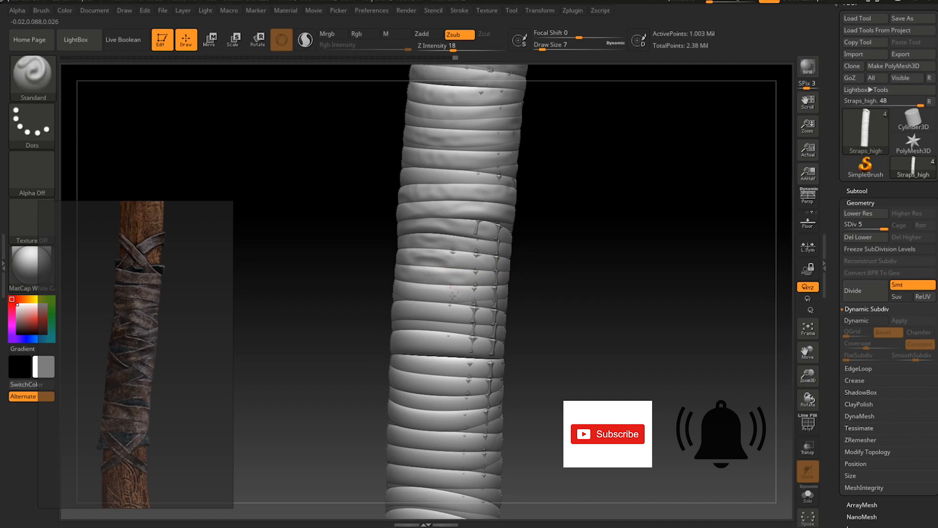
left_click_drag(530, 295, 511, 288)
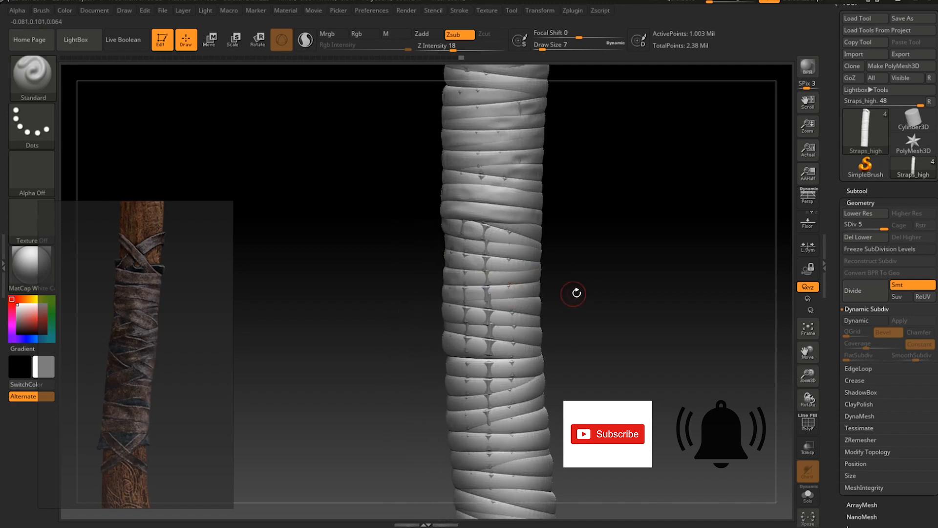
left_click_drag(574, 293, 562, 287)
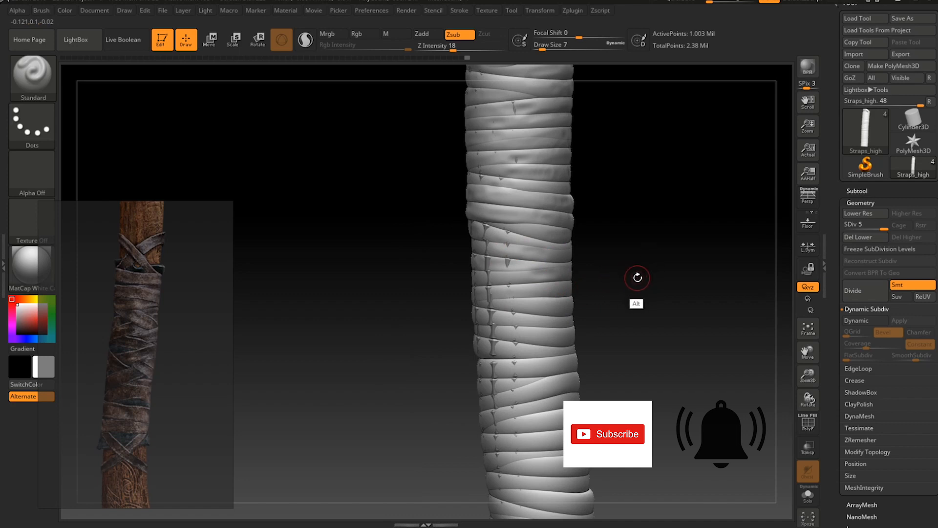
left_click_drag(638, 278, 640, 267, "alt")
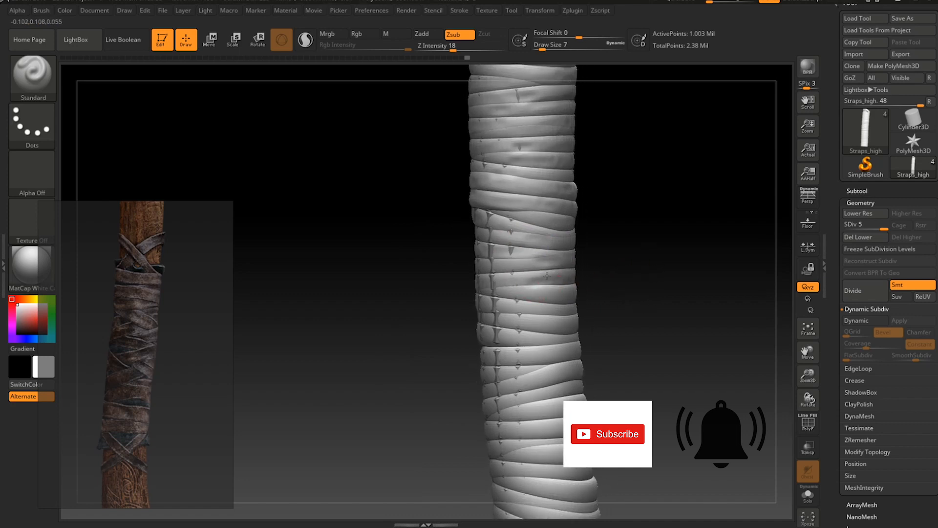
mouse_move(519, 316)
left_mouse_down()
mouse_move(496, 305)
mouse_move(504, 307)
left_mouse_up()
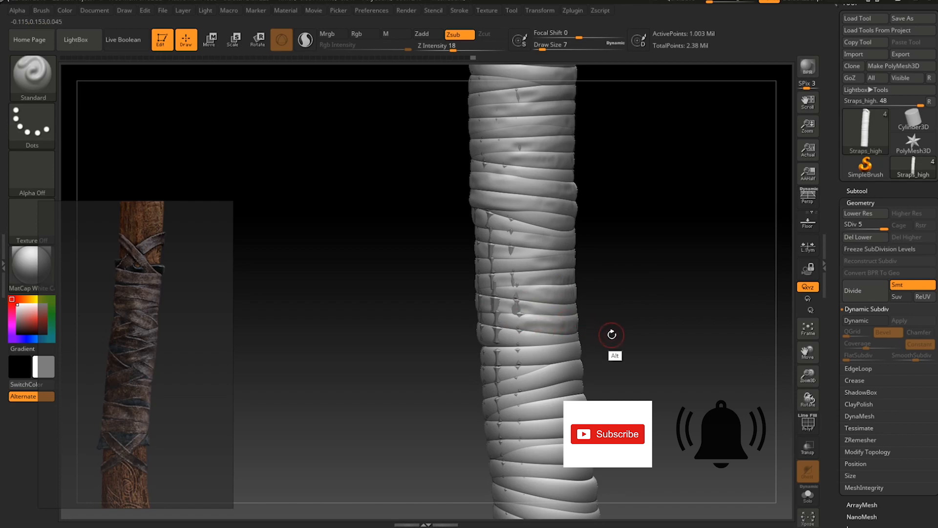
Carve creases into the strap bands just below the middle of the wrapping.
left_click_drag(612, 336, 634, 292, "alt")
key("space")
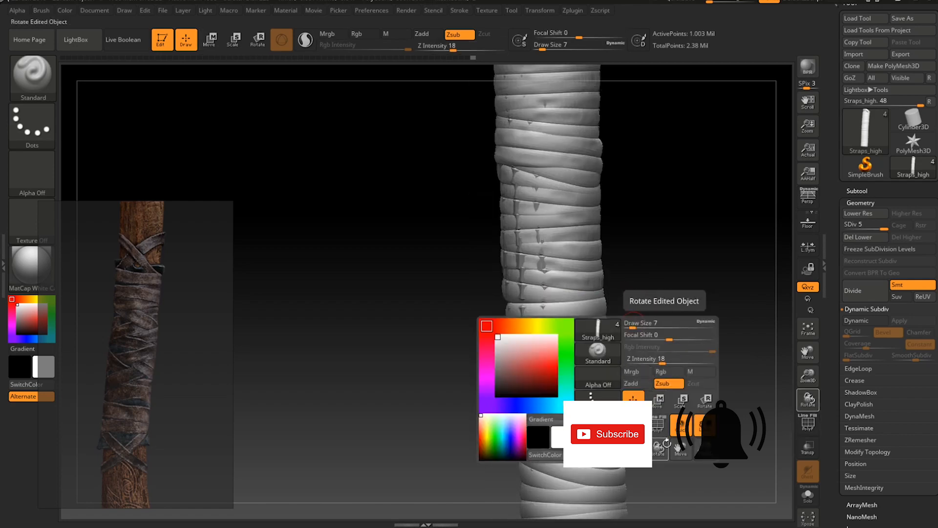
left_click_drag(681, 444, 678, 447)
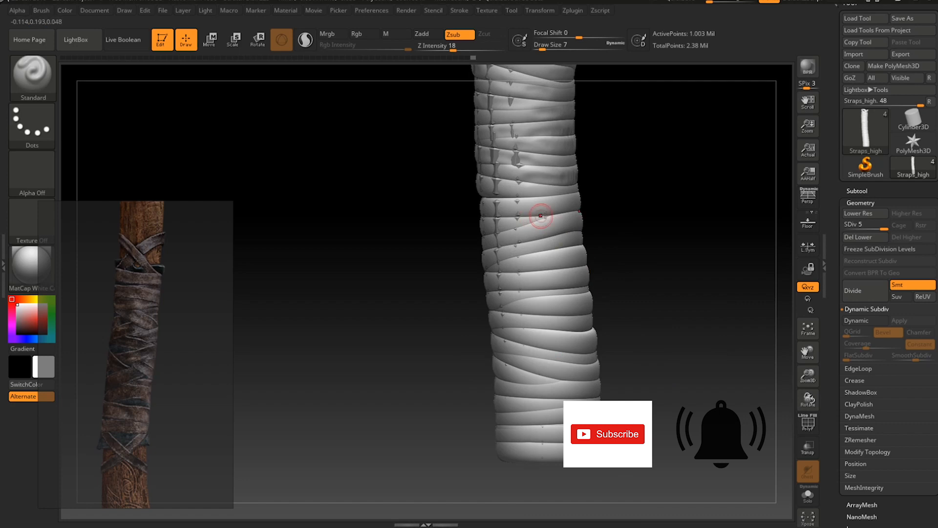
left_click_drag(455, 216, 485, 228)
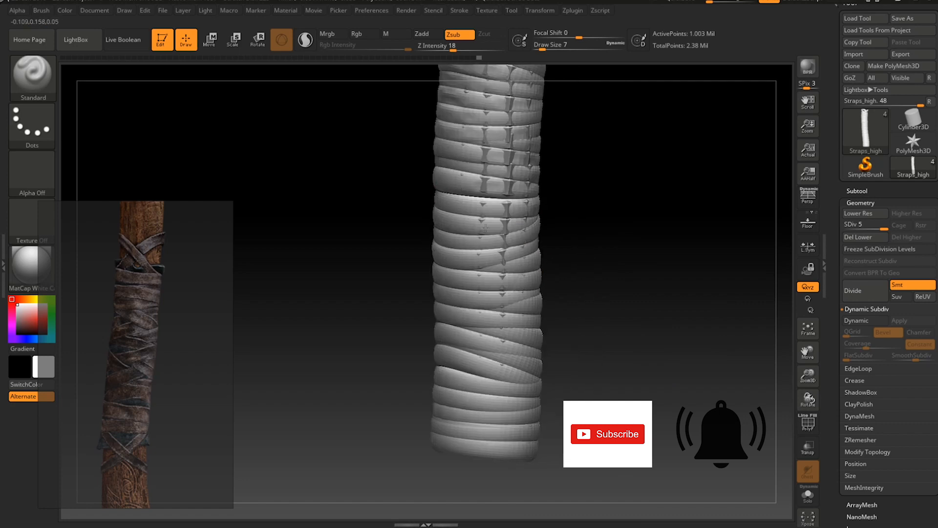
left_click_drag(371, 221, 443, 180)
left_click_drag(434, 149, 449, 146)
mouse_move(409, 239)
left_mouse_down()
mouse_move(454, 242)
mouse_move(430, 240)
mouse_move(436, 214)
mouse_move(519, 223)
mouse_move(513, 279)
left_mouse_up()
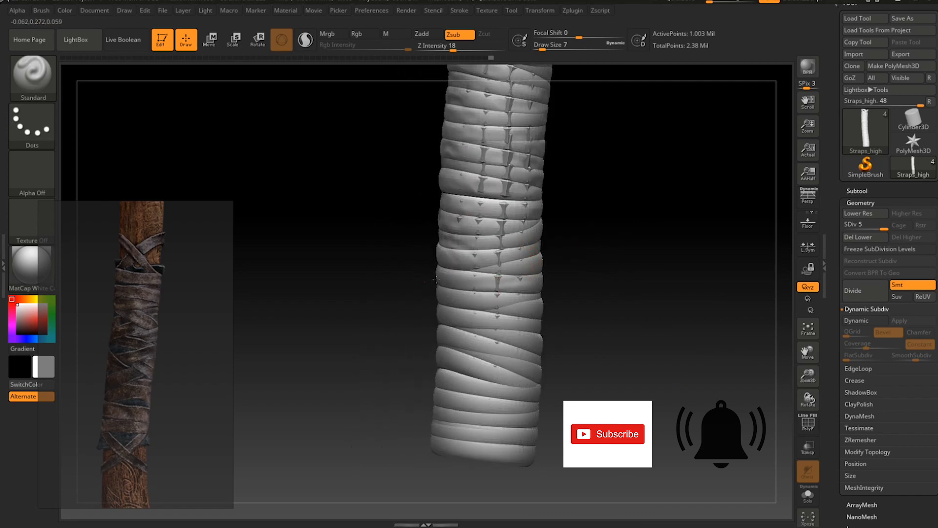
Carve creases into the diagonal bands and the lowest bands at the bottom end of the straps.
left_click_drag(560, 259, 540, 310)
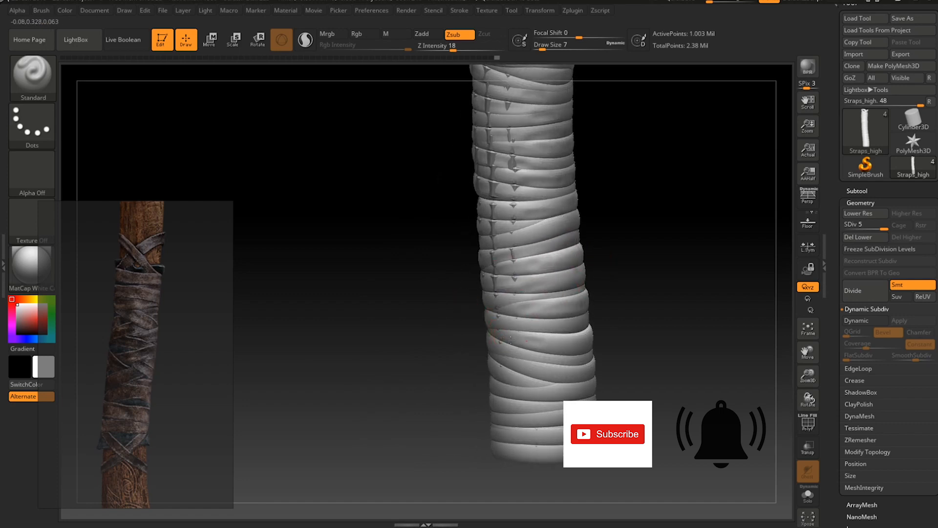
left_click_drag(510, 338, 572, 346)
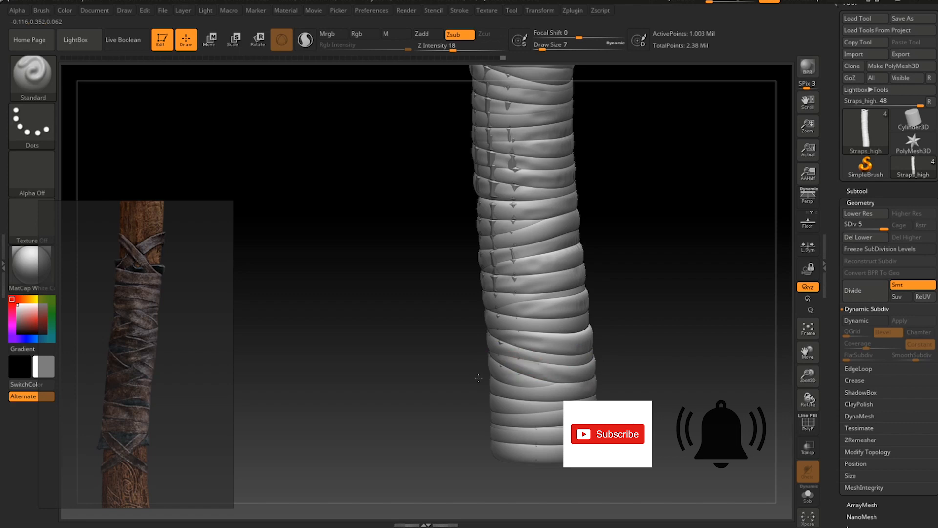
left_click_drag(397, 391, 426, 396)
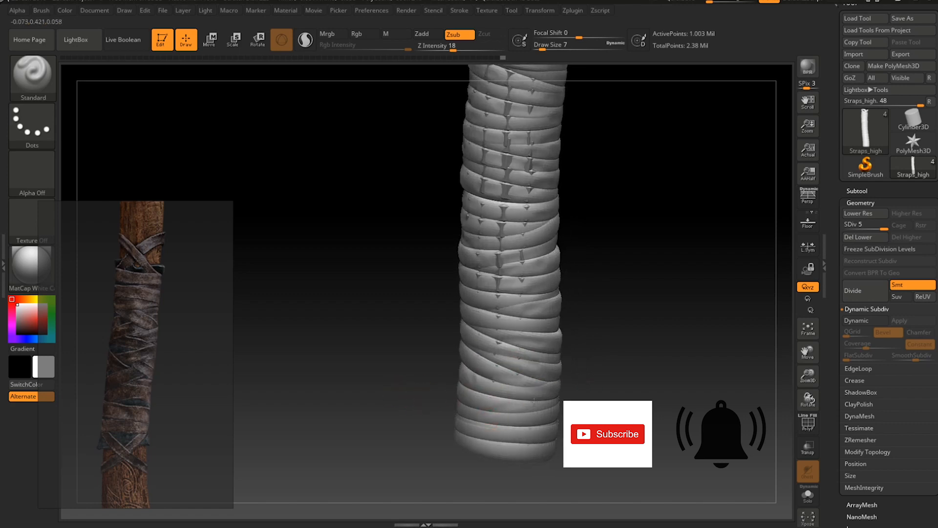
left_click_drag(505, 445, 503, 445)
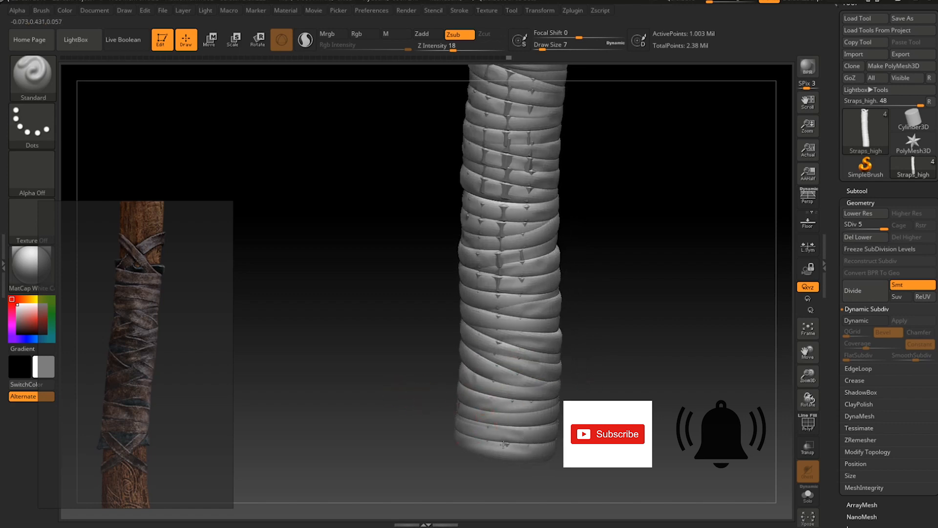
left_click_drag(556, 431, 548, 410)
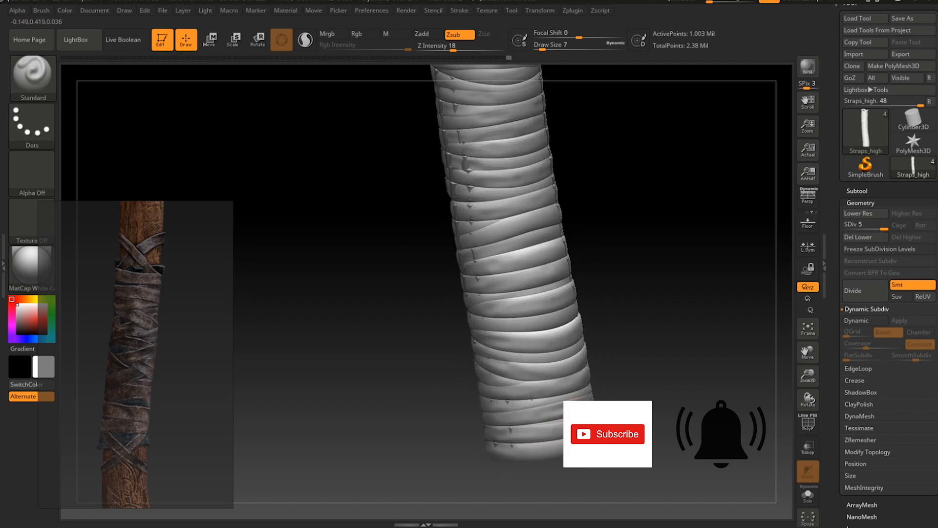
Enlarge the brush to draw size 9 and carve wider creases into the lower half's bands on the remaining sides.
mouse_move(503, 361)
left_mouse_down()
mouse_move(527, 336)
mouse_move(522, 324)
left_mouse_up()
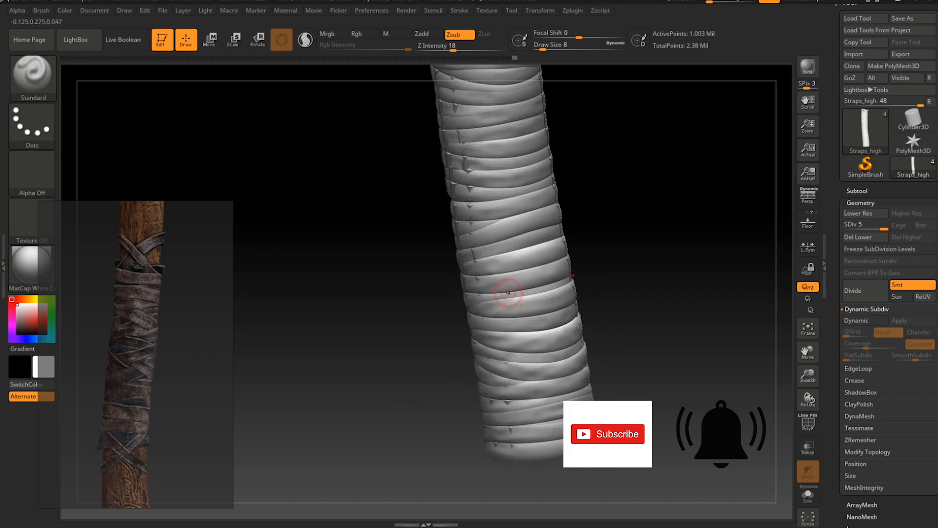
mouse_move(495, 232)
left_mouse_down()
mouse_move(529, 216)
mouse_move(496, 230)
left_mouse_up()
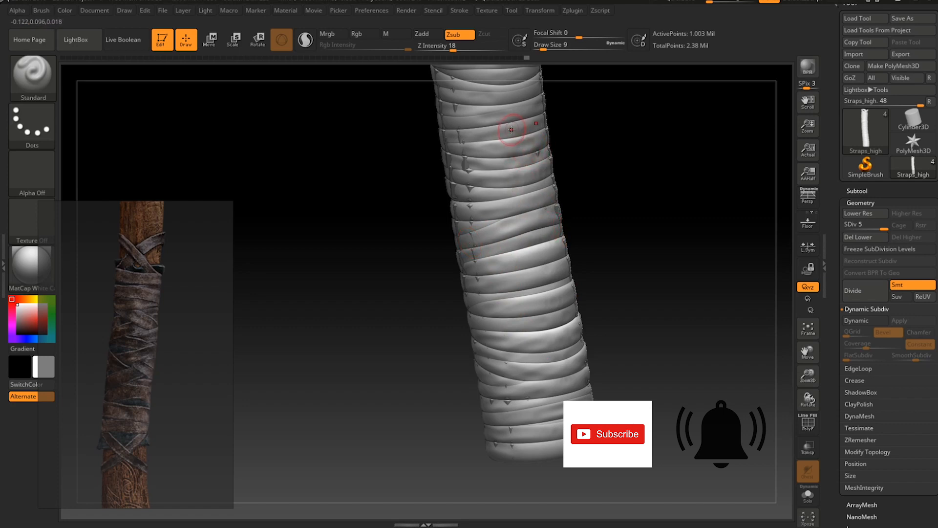
left_click_drag(505, 194, 541, 181)
left_click_drag(507, 218, 545, 207)
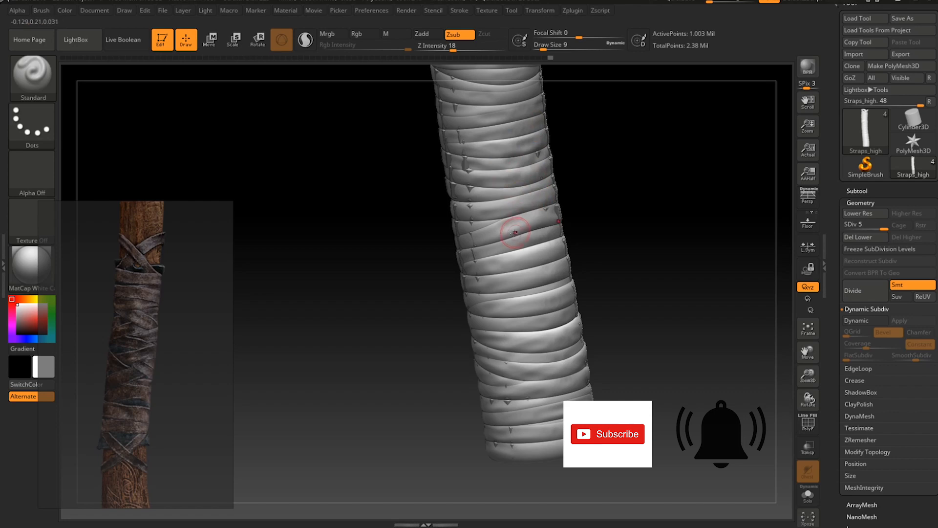
mouse_move(513, 239)
left_mouse_down()
mouse_move(570, 259)
mouse_move(521, 256)
mouse_move(551, 276)
mouse_move(542, 298)
mouse_move(634, 289)
left_mouse_up()
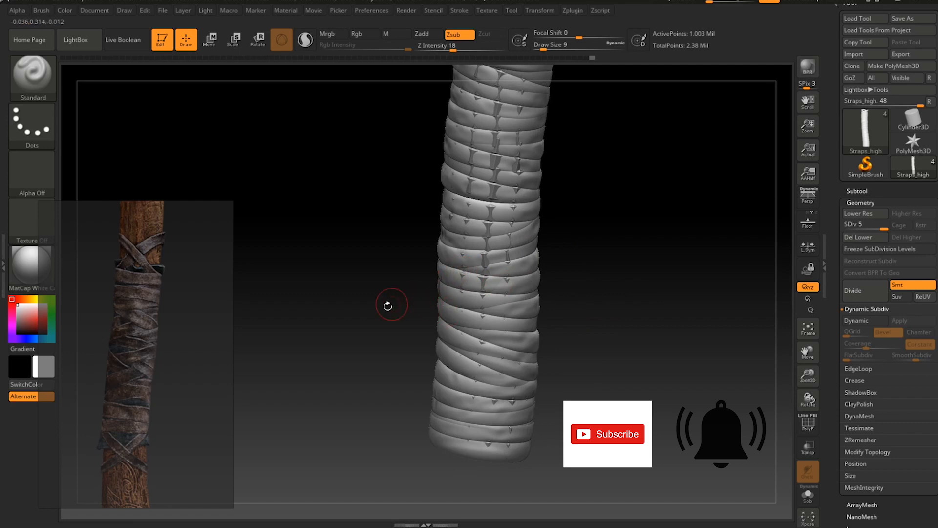
left_click_drag(387, 305, 446, 343)
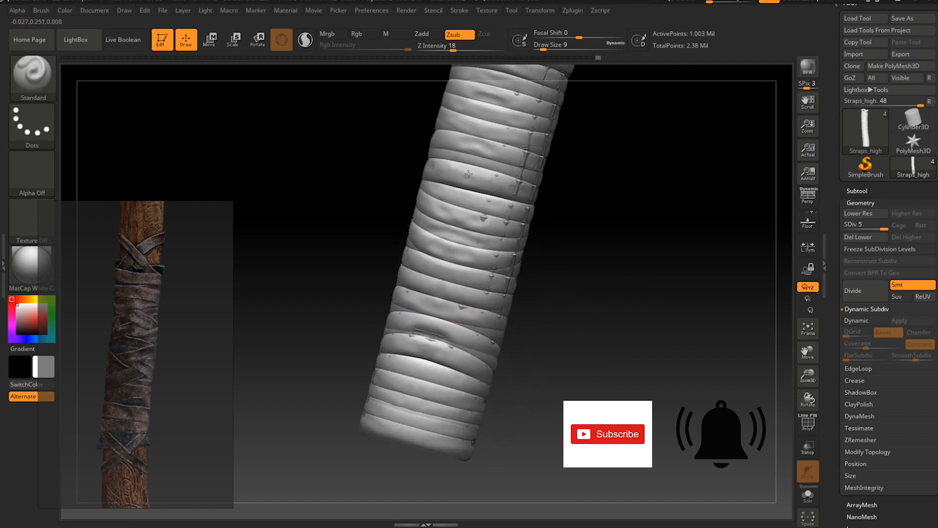
left_click_drag(635, 264, 549, 262)
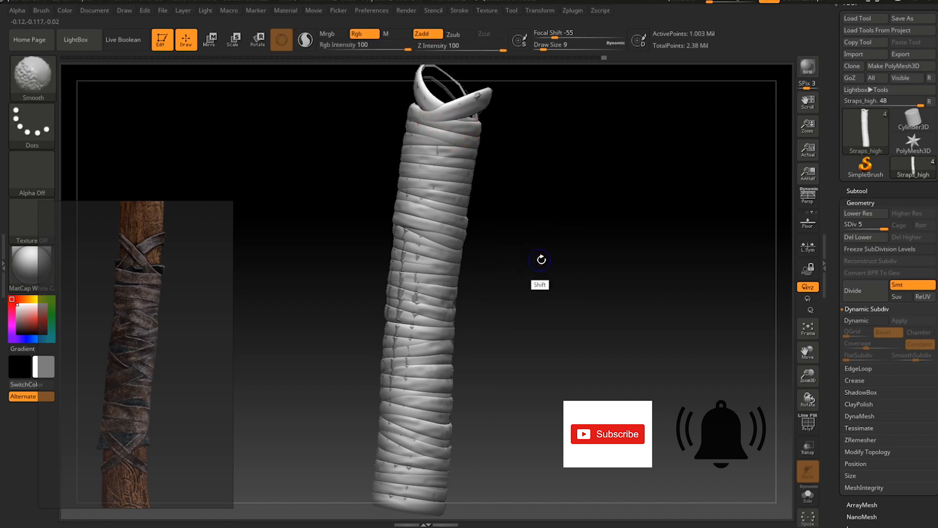
Make the axe_handle and axe_head subtools visible and check the sculpted straps on the whole axe from both sides.
left_click_drag(540, 259, 543, 244, "shift")
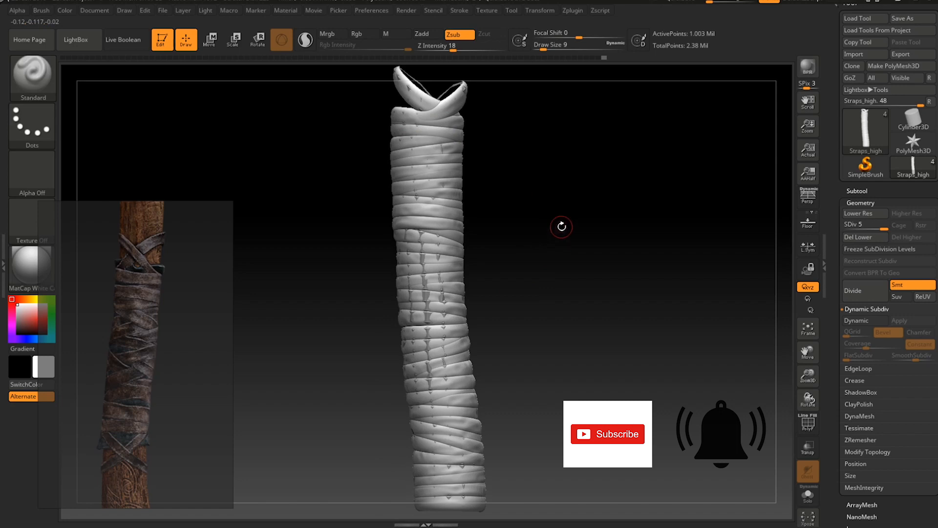
right_click_drag(587, 349, 552, 280, "ctrl")
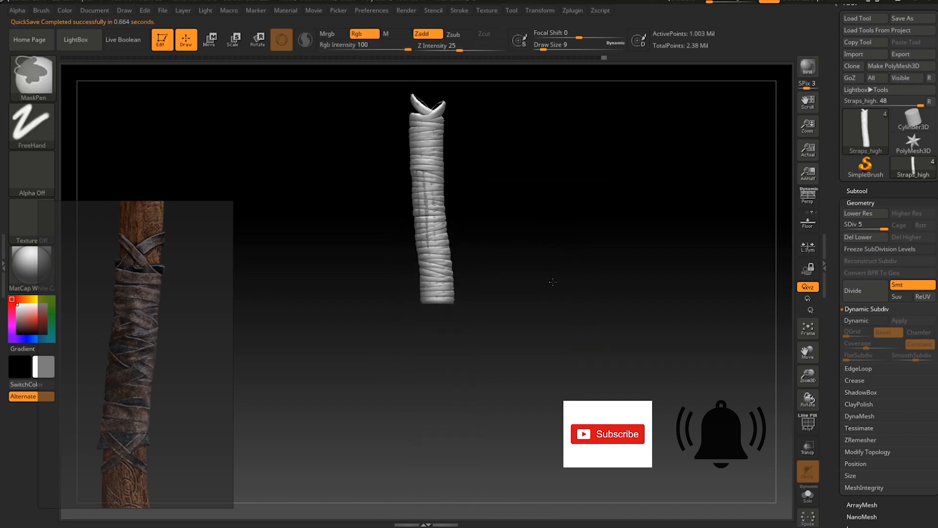
mouse_move(837, 345)
left_mouse_down()
mouse_move(834, 239)
mouse_move(831, 348)
left_mouse_up()
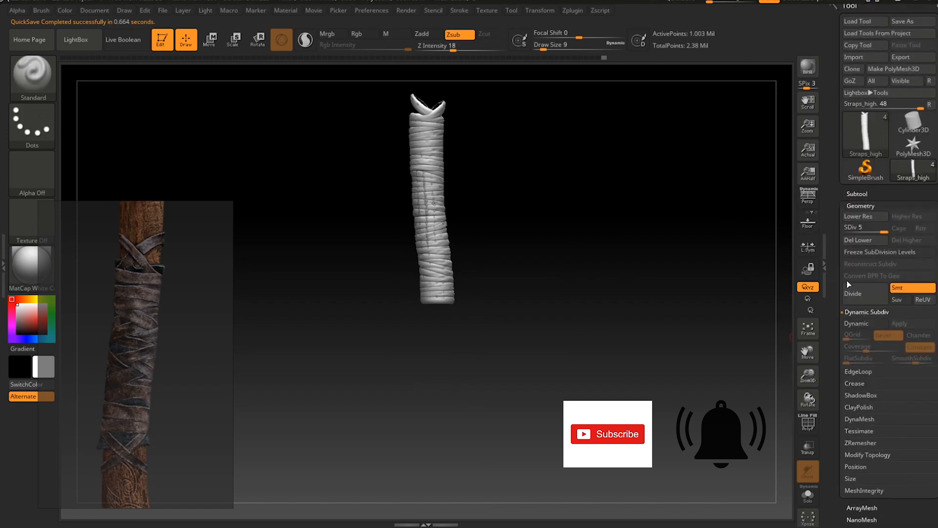
left_click(857, 193)
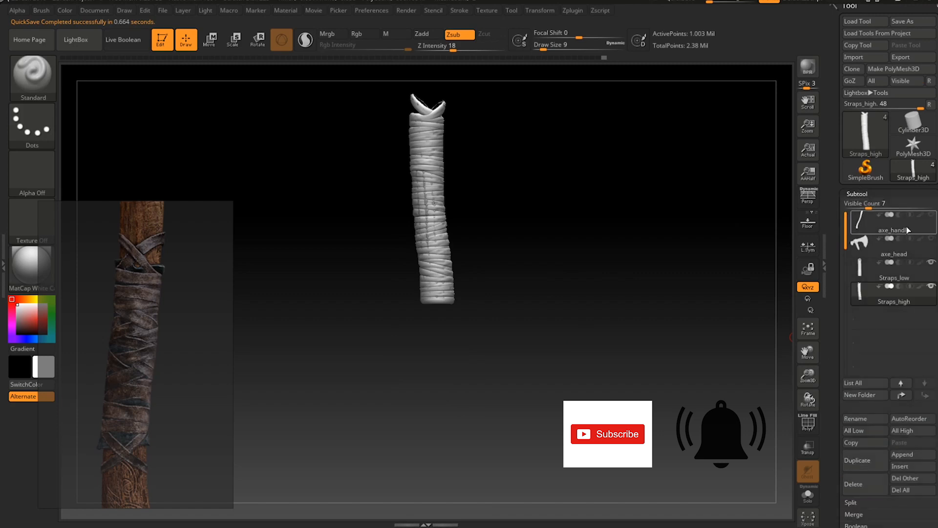
left_click(930, 216)
left_click(930, 239)
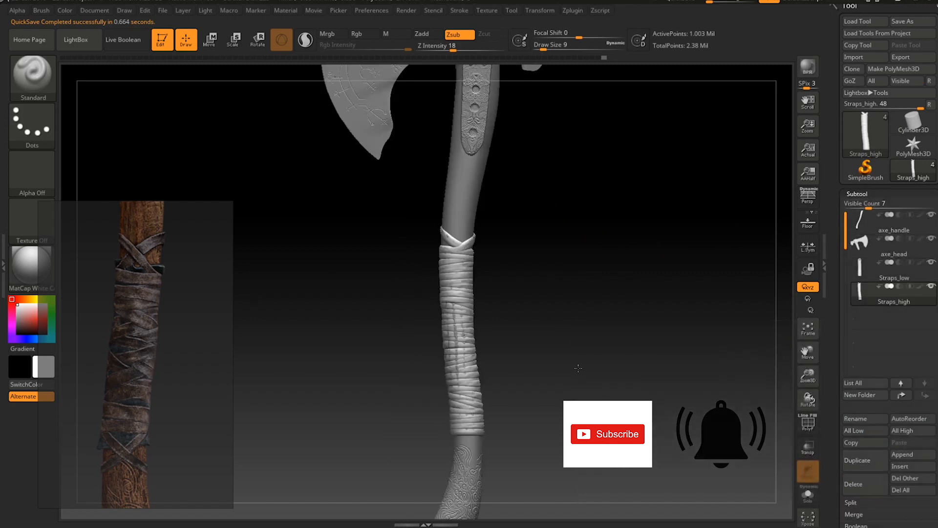
right_click_drag(573, 274, 656, 285)
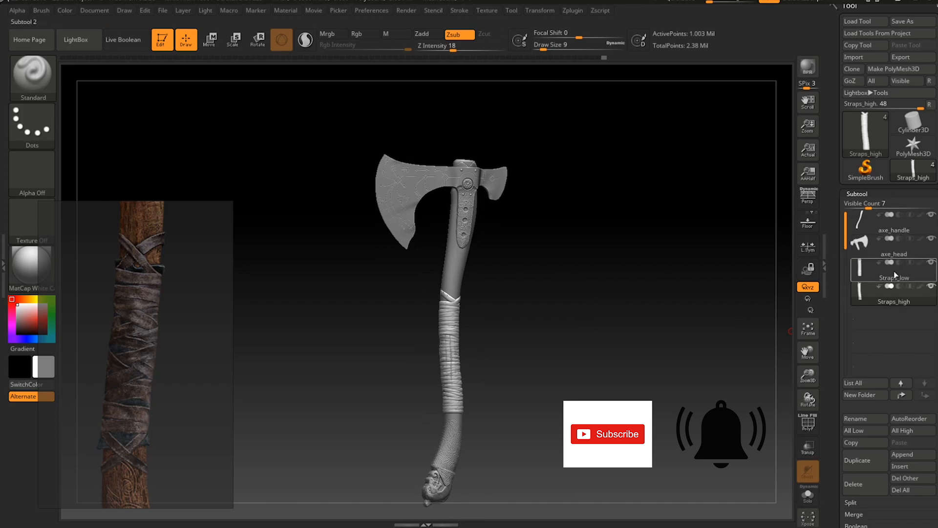
right_click_drag(591, 299, 556, 274)
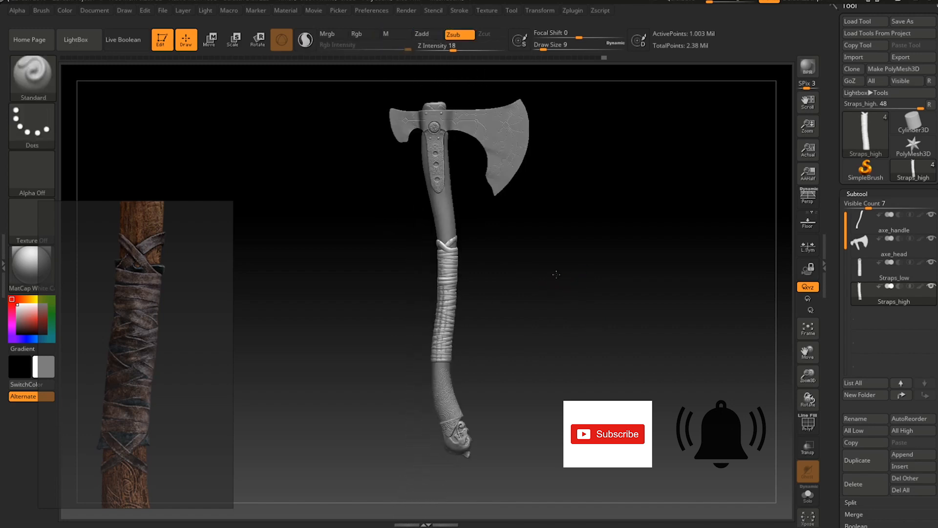
Select the Straps_low subtool, isolate it in Solo mode, and inspect the low-poly straps from several sides and along their full length.
left_click(455, 279, "alt")
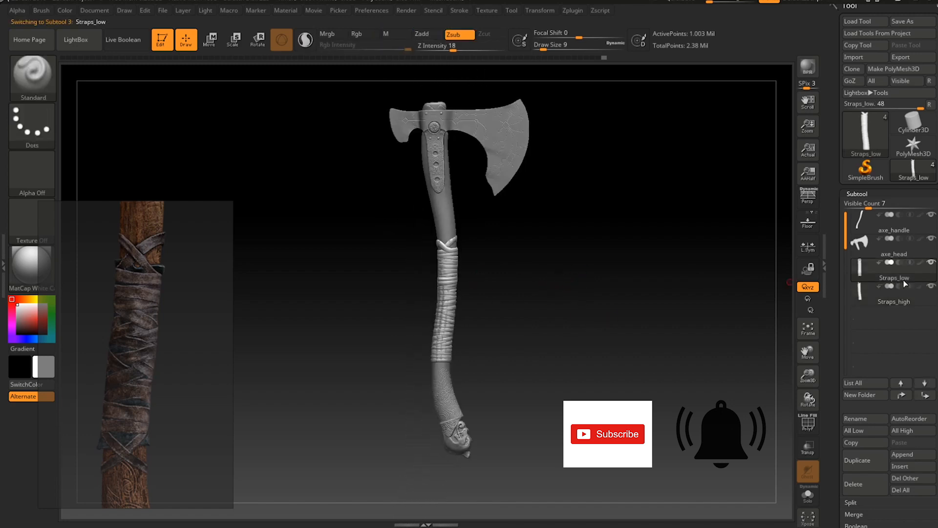
left_click(807, 501)
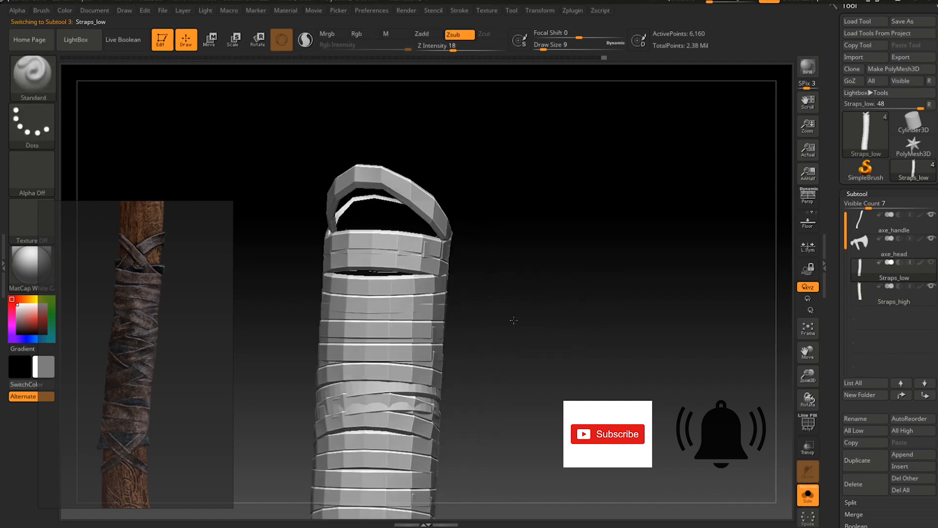
left_click_drag(460, 247, 545, 238)
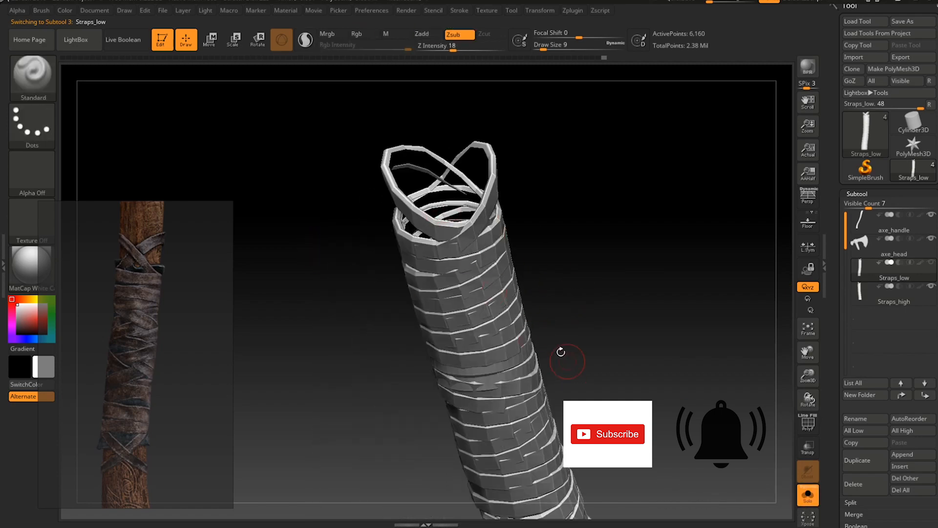
left_click_drag(560, 351, 427, 320)
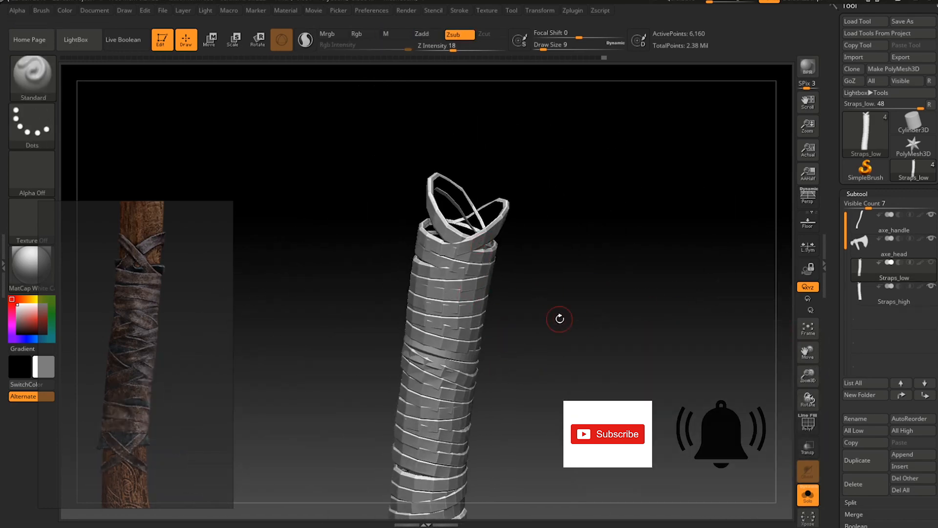
key("shift+f")
key("shift+f")
left_click_drag(599, 381, 582, 266, "alt")
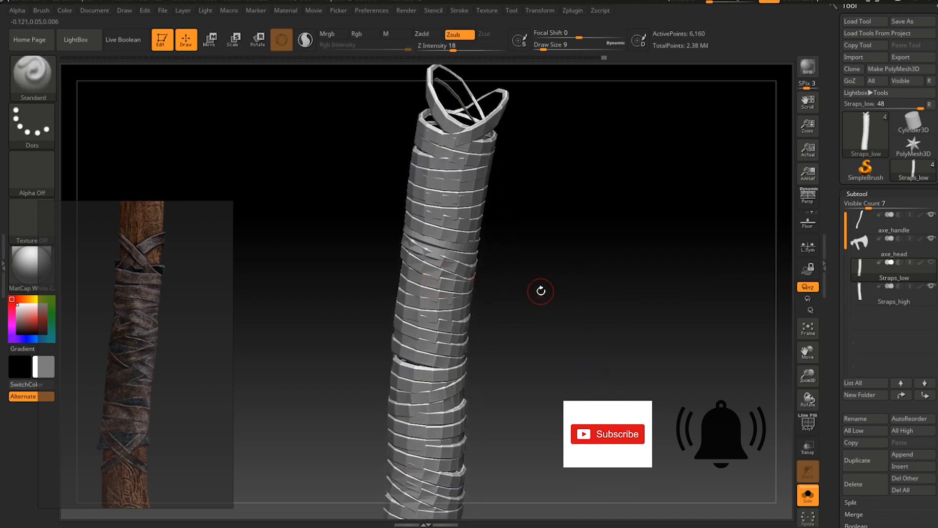
mouse_move(540, 291)
left_mouse_down()
mouse_move(517, 254)
mouse_move(555, 318)
mouse_move(580, 337)
mouse_move(541, 310)
left_mouse_up()
right_click_drag(545, 355, 559, 323, "ctrl")
left_click_drag(559, 323, 567, 216)
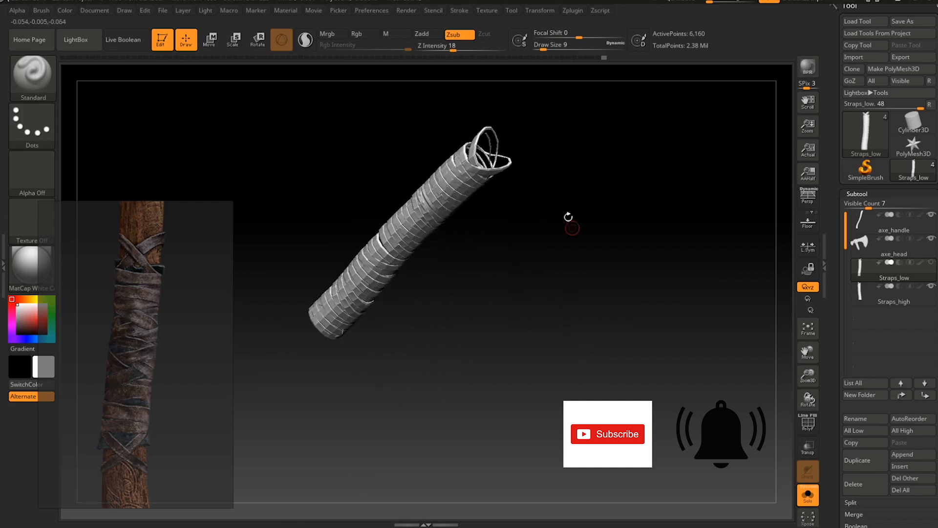
left_click_drag(563, 165, 629, 241, "alt")
left_click_drag(667, 307, 564, 250, "alt")
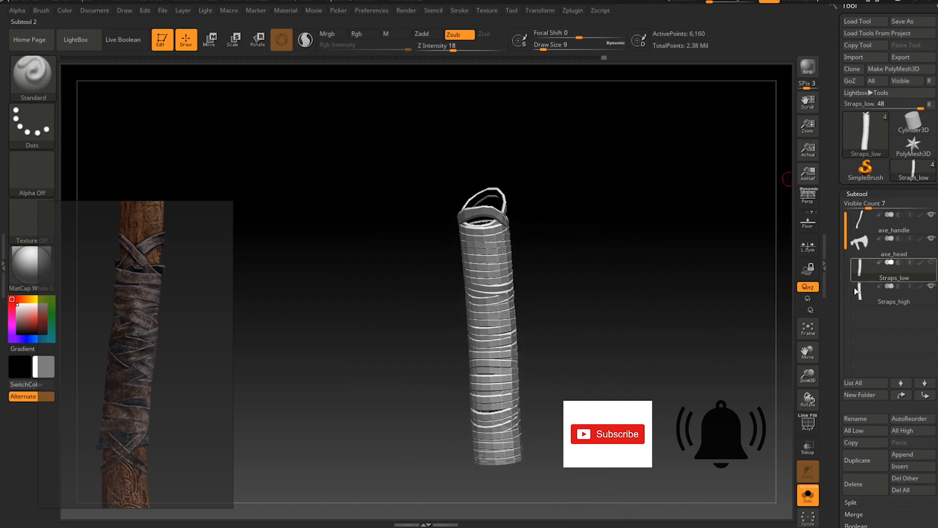
mouse_move(876, 277)
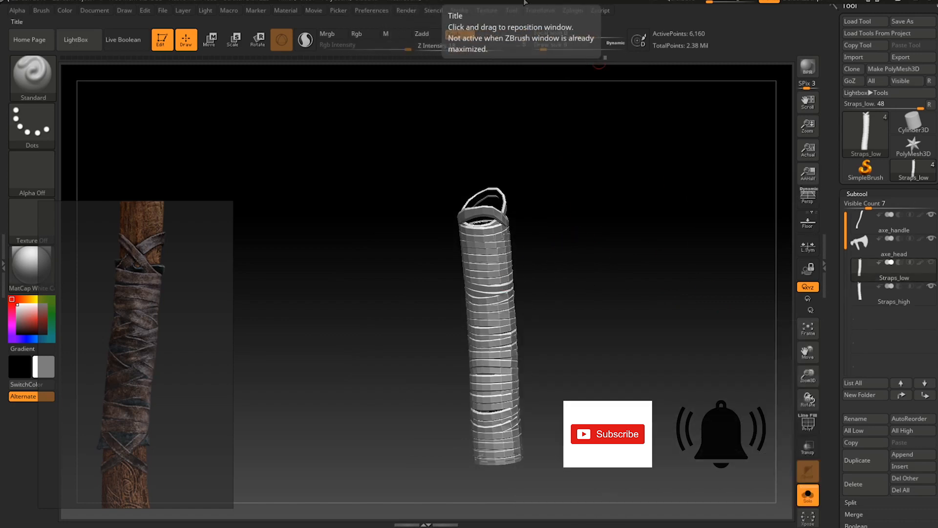
left_click(572, 10)
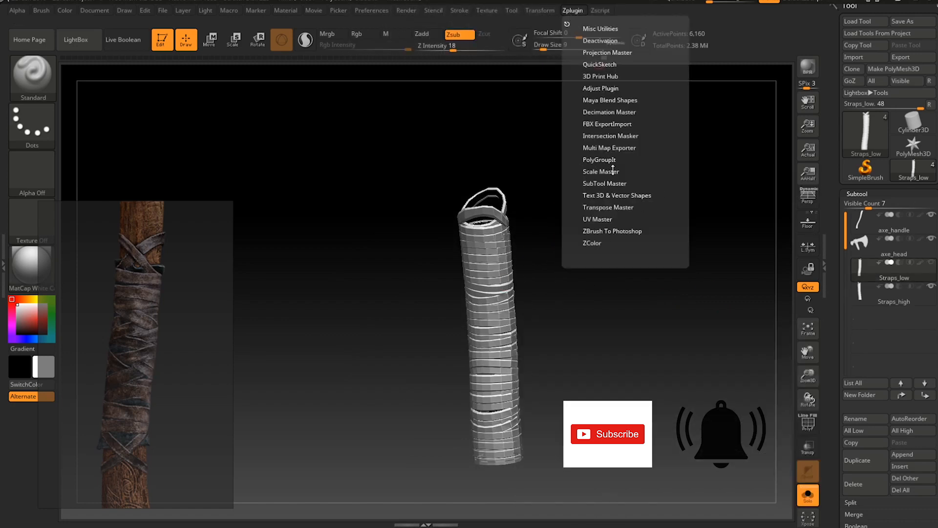
left_click(621, 122)
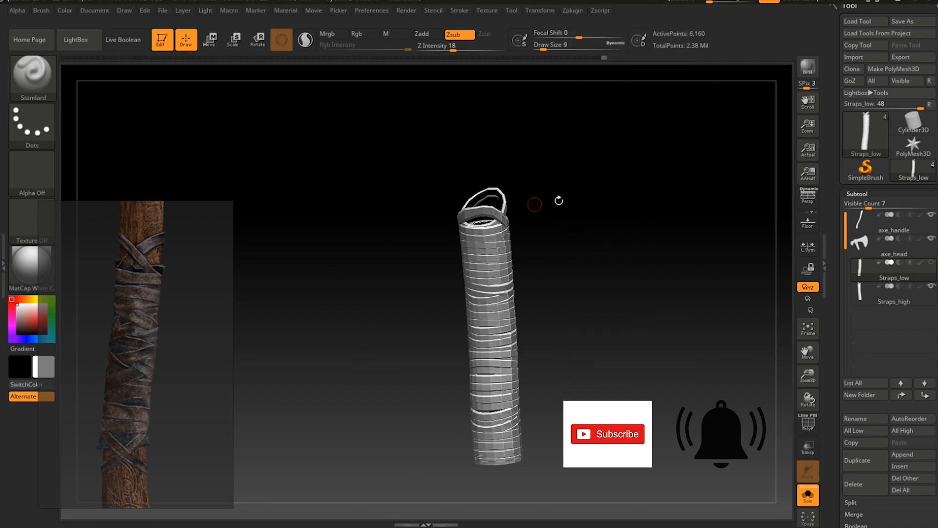
left_click(577, 11)
left_click(609, 196)
left_click_drag(610, 214, 613, 228)
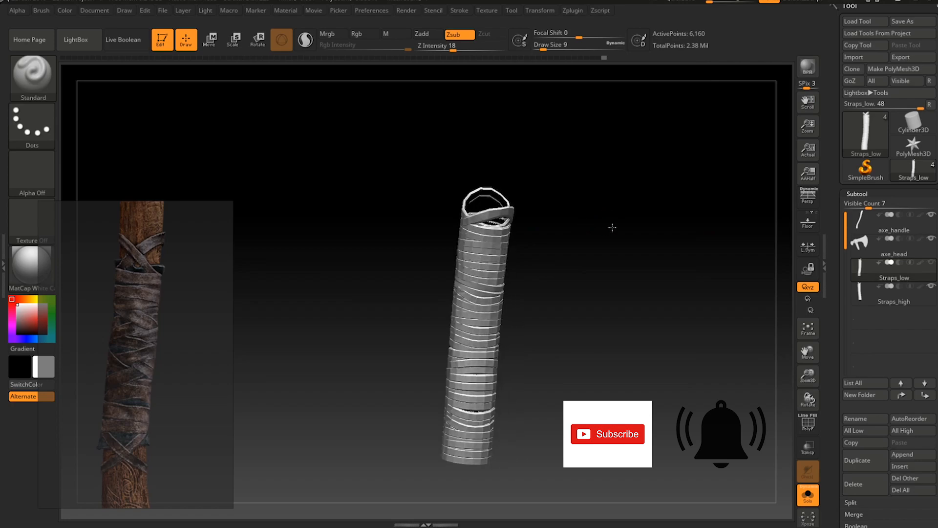